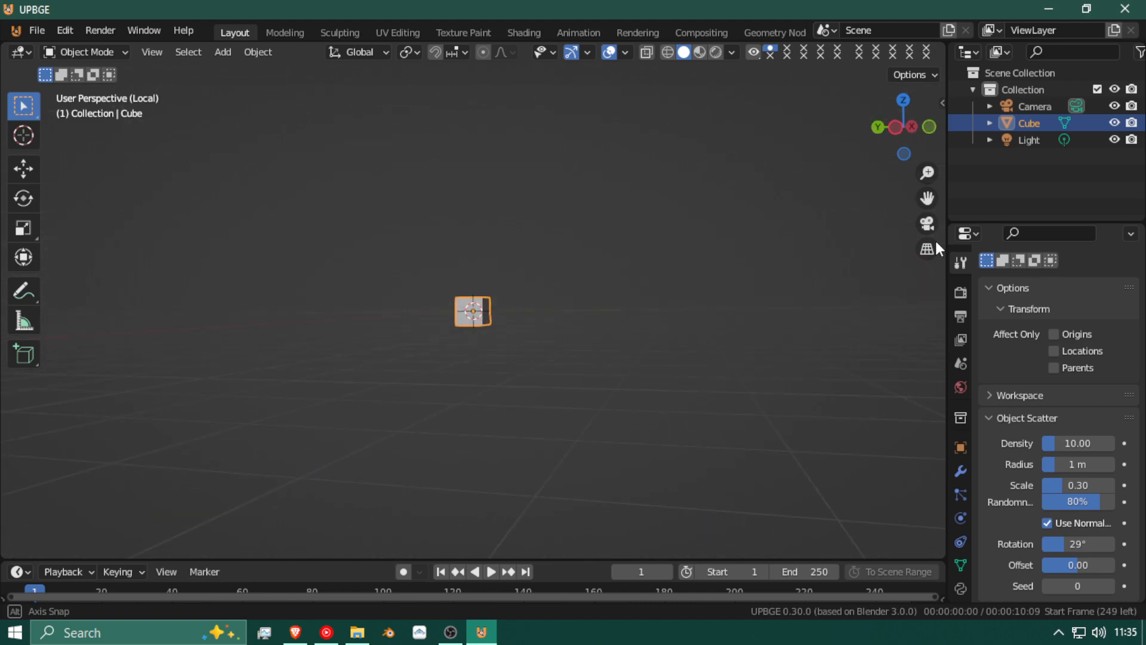
Step: Delete the default cube from the scene
scroll(375, 273, up, 1)
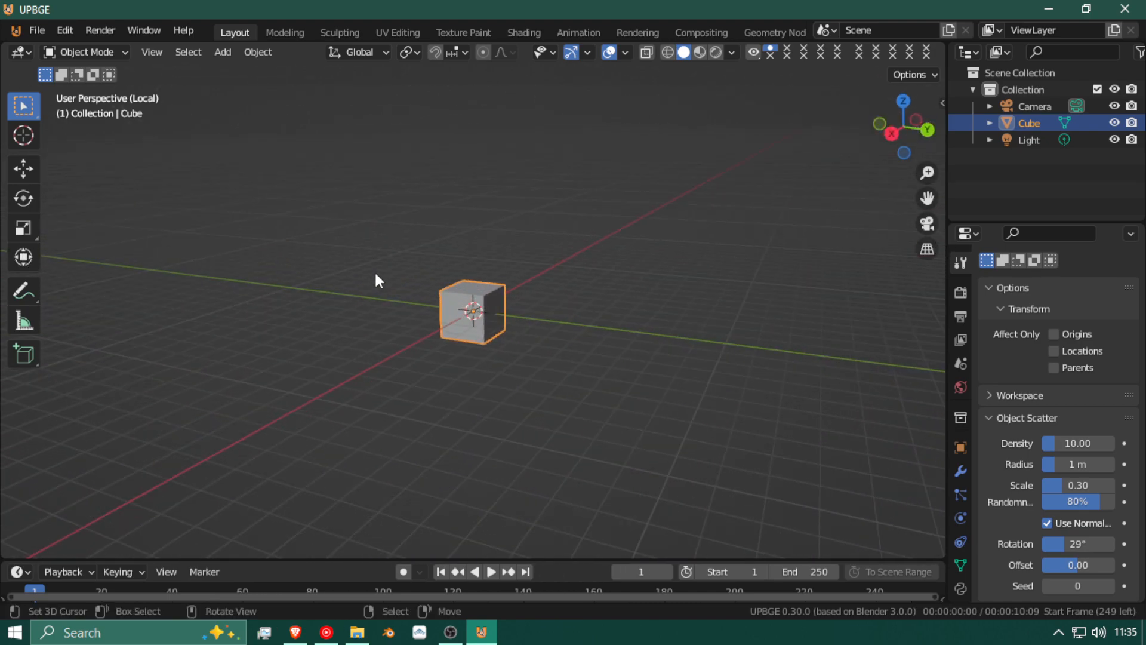
scroll(374, 271, up, 3)
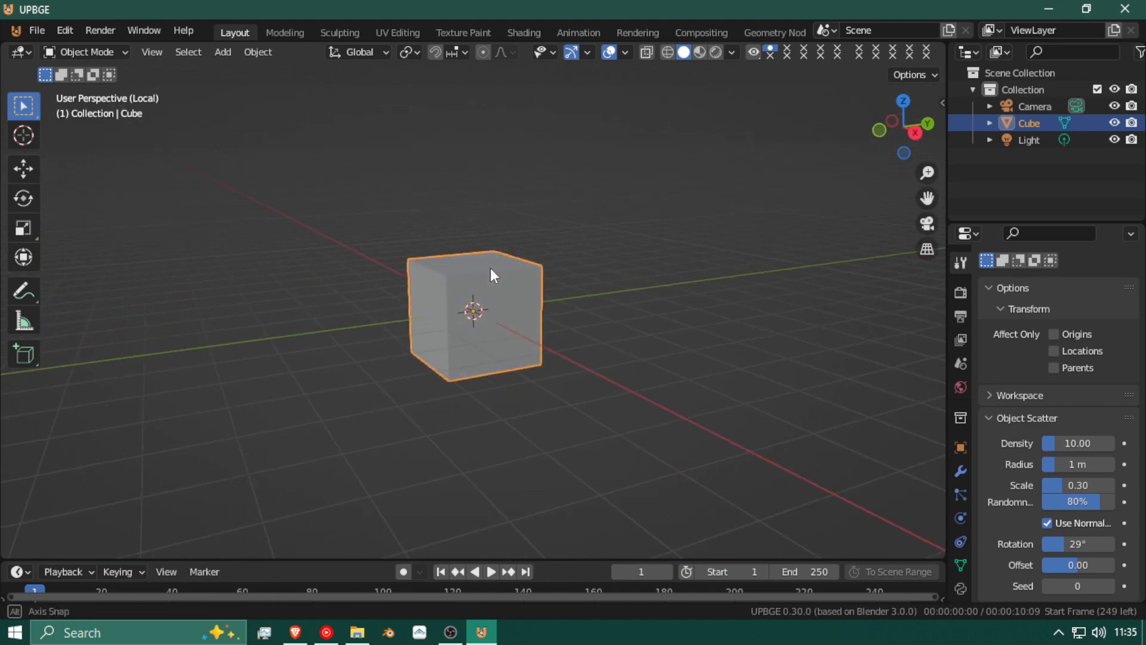
scroll(384, 240, down, 5)
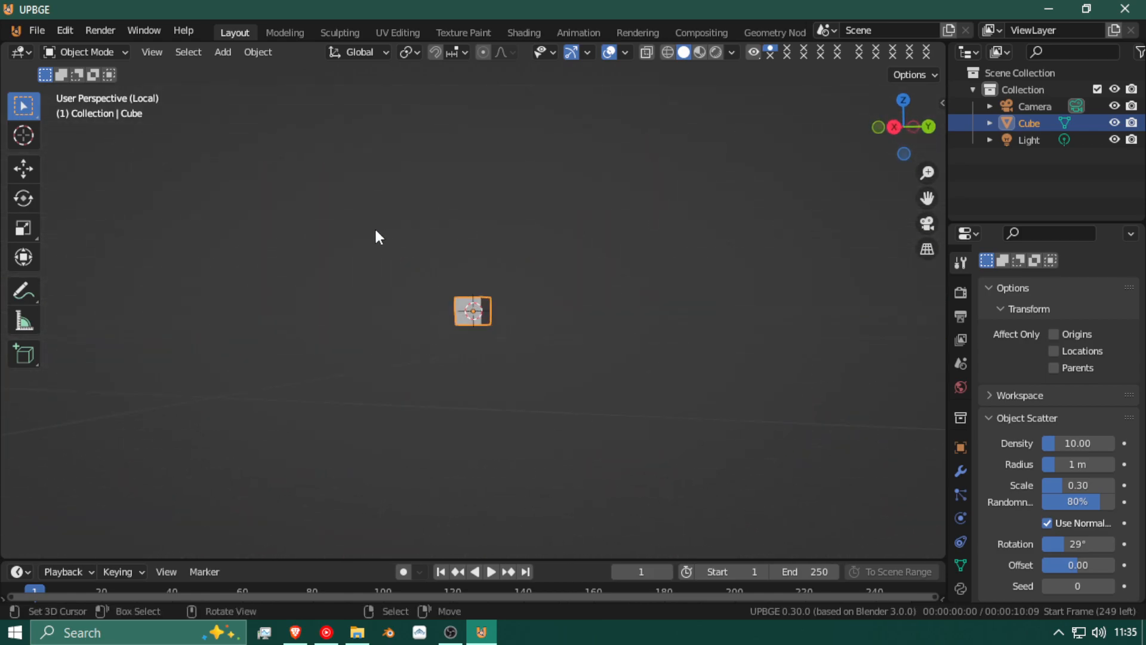
key(x)
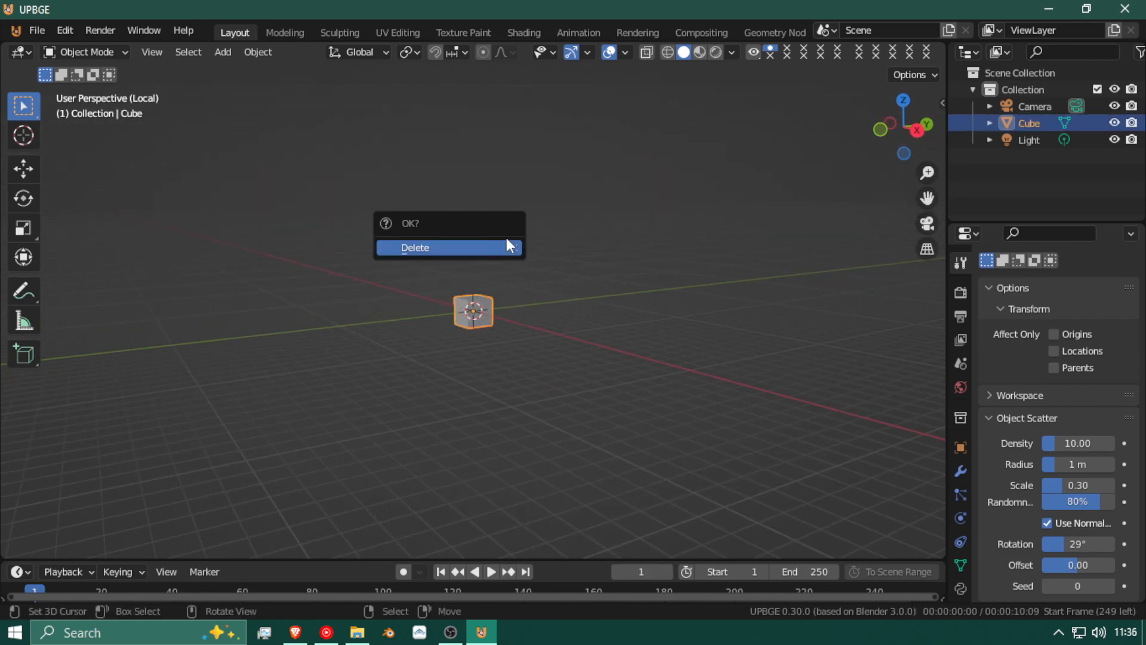
click(507, 245)
middle_drag(360, 299, 463, 307)
key(shift+a)
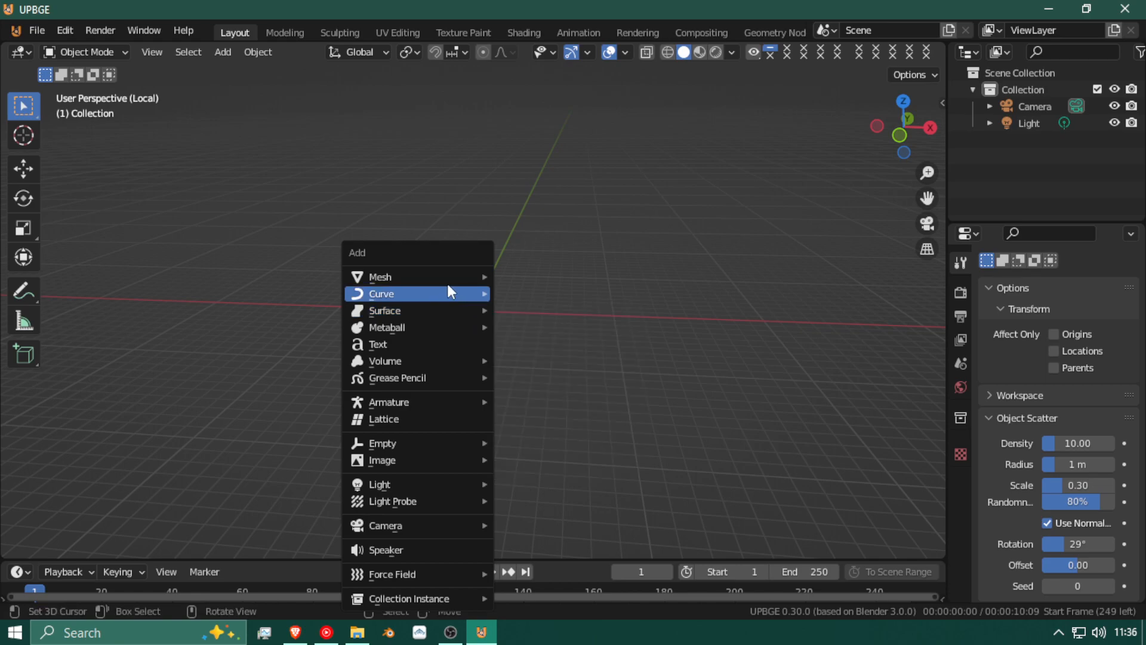
mouse_move(437, 276)
click(546, 291)
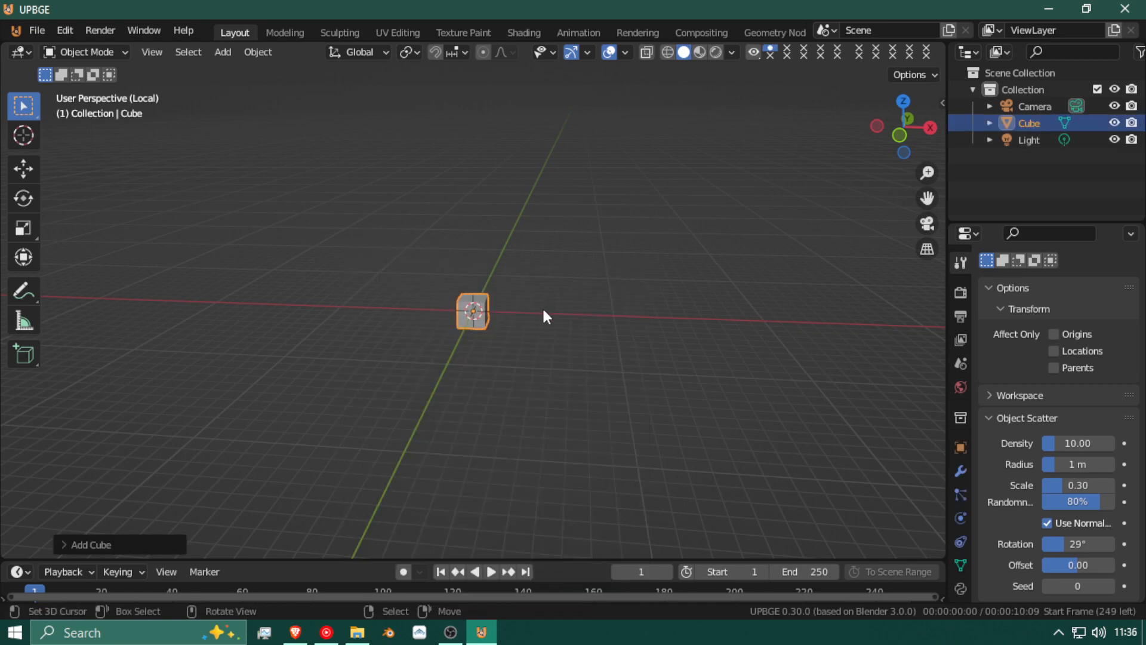
key(x)
click(544, 310)
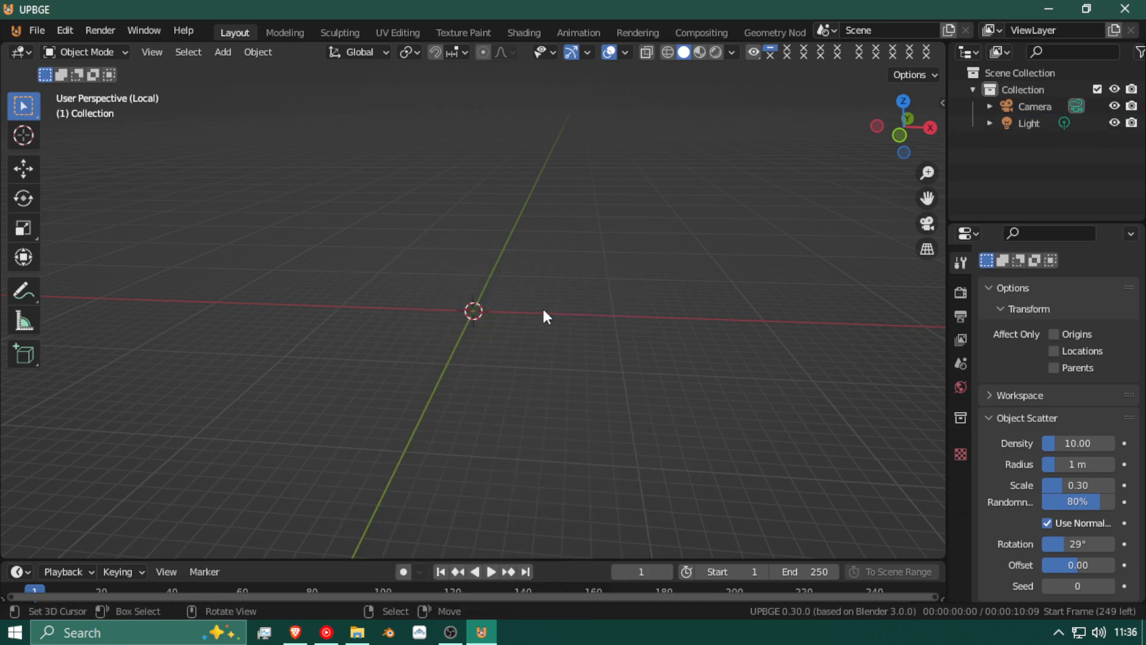
Step: Add a mesh plane at the scene's origin
key(shift+a)
mouse_move(511, 277)
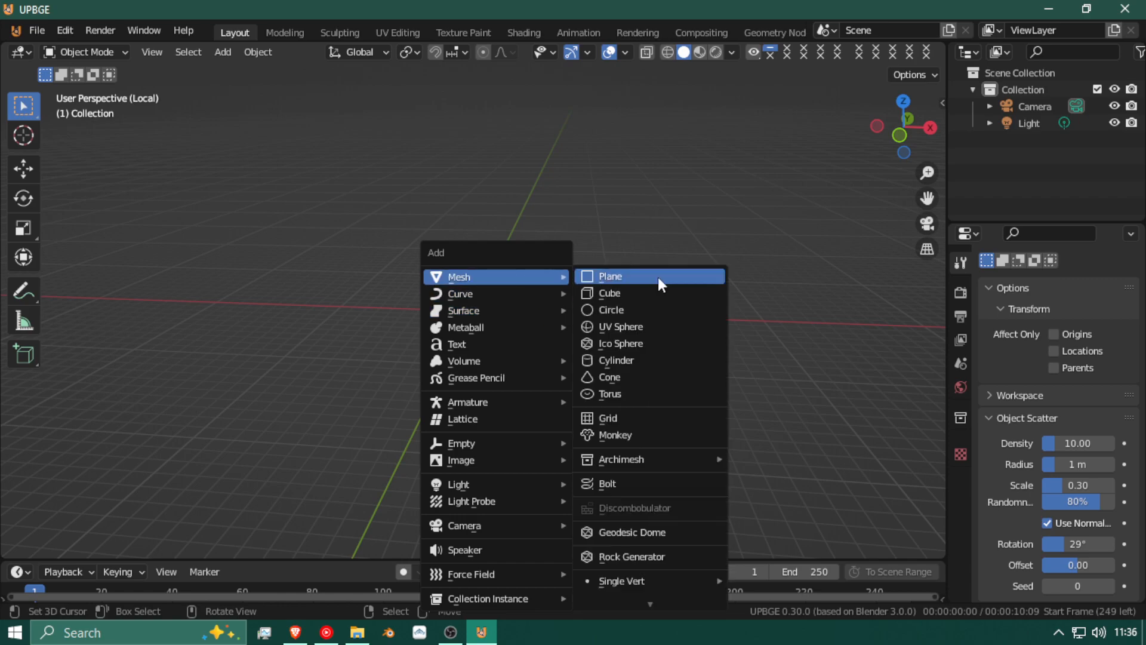
click(648, 278)
middle_drag(634, 358, 267, 366)
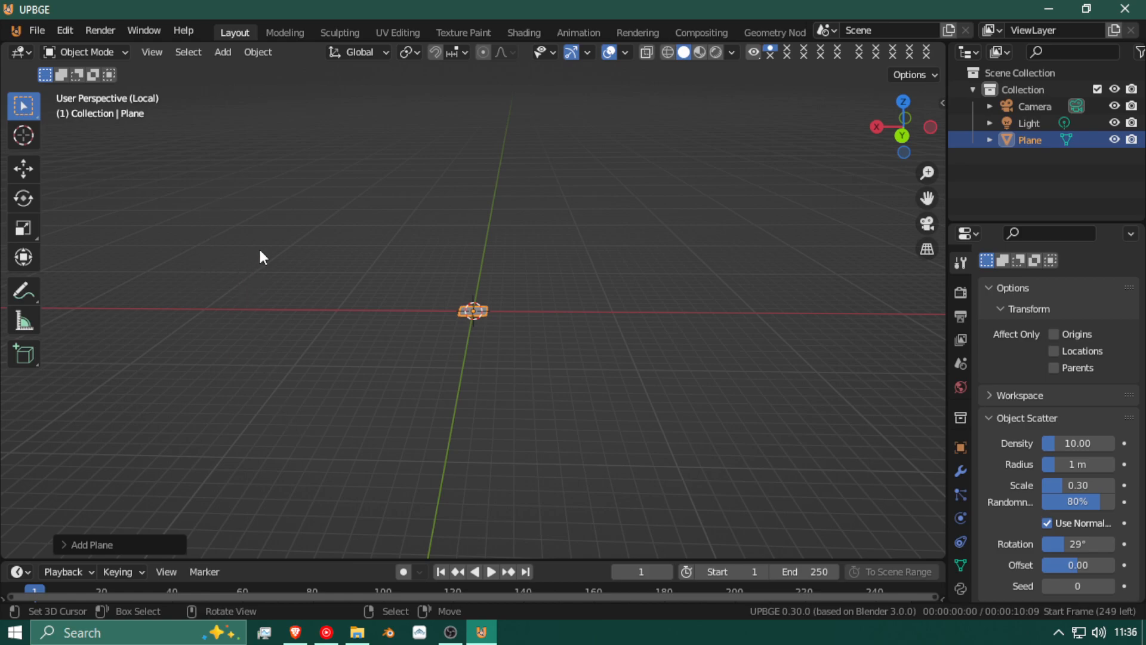
Step: Look through the preferences, examine the Cycles render devices in the System settings, and close the preferences
click(37, 30)
click(67, 34)
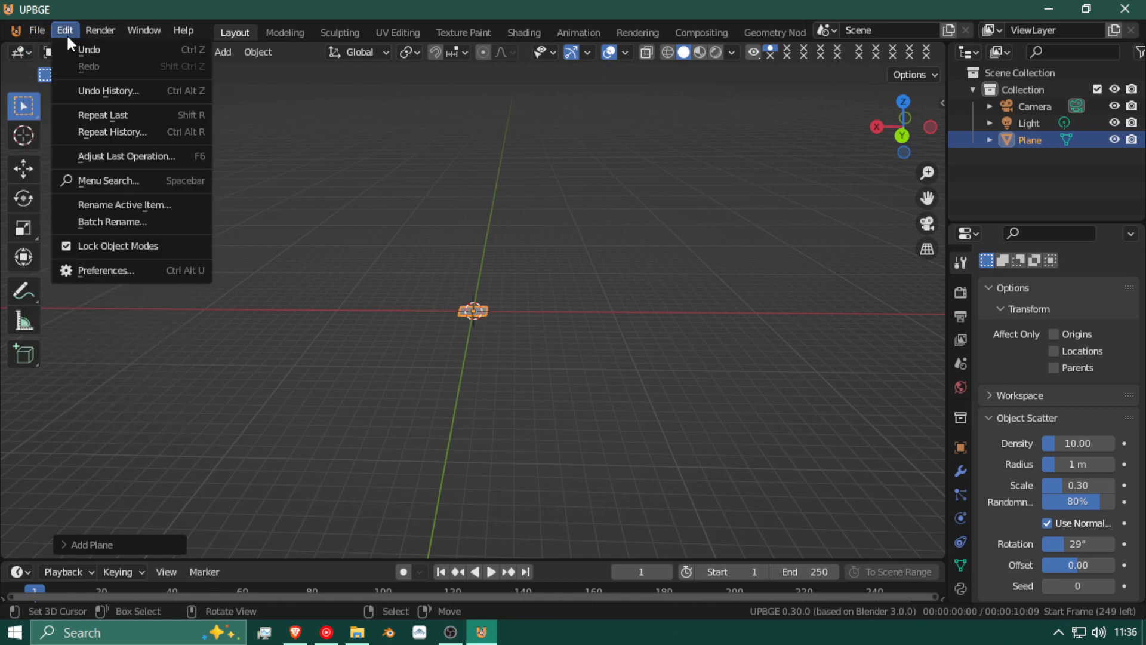
click(111, 268)
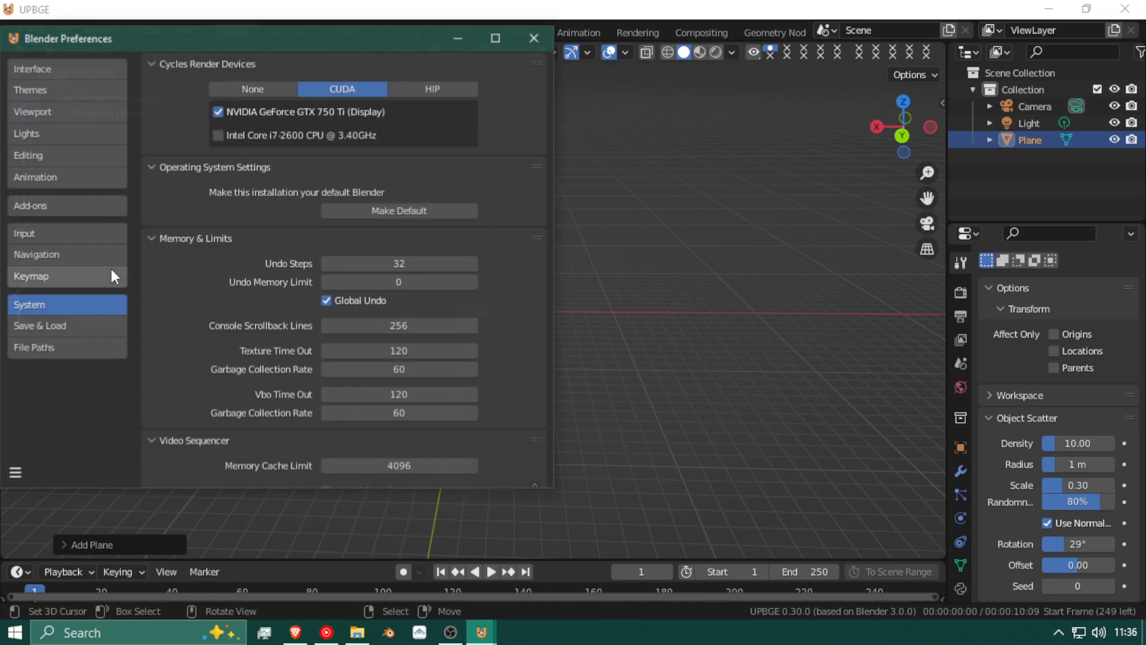
click(81, 64)
click(57, 88)
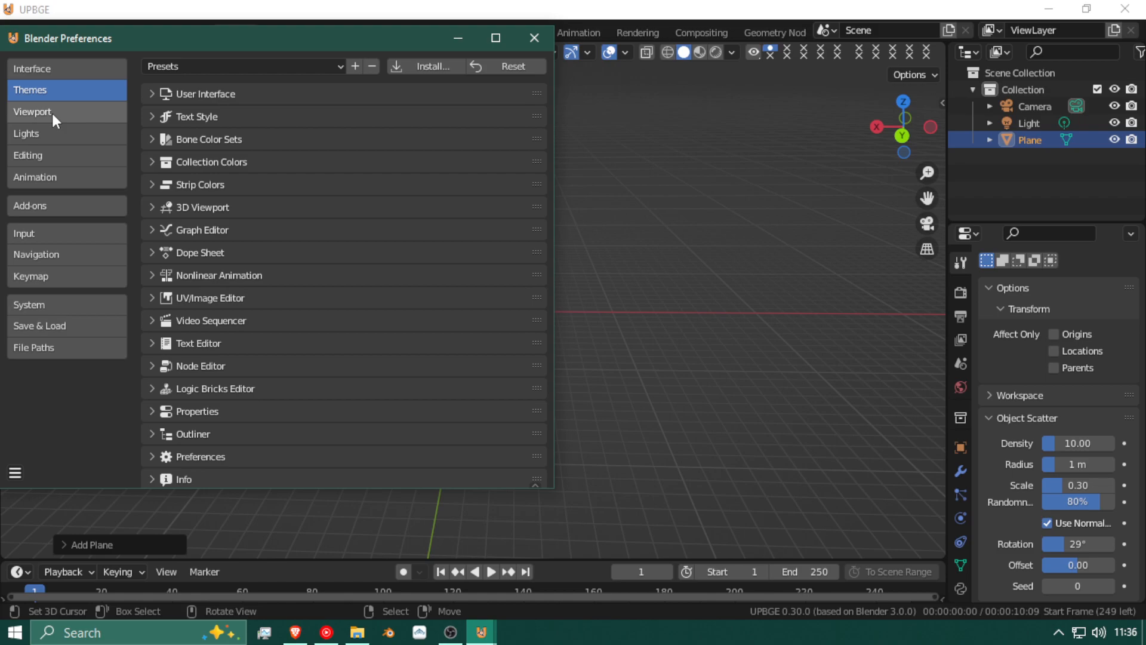
click(51, 112)
click(74, 304)
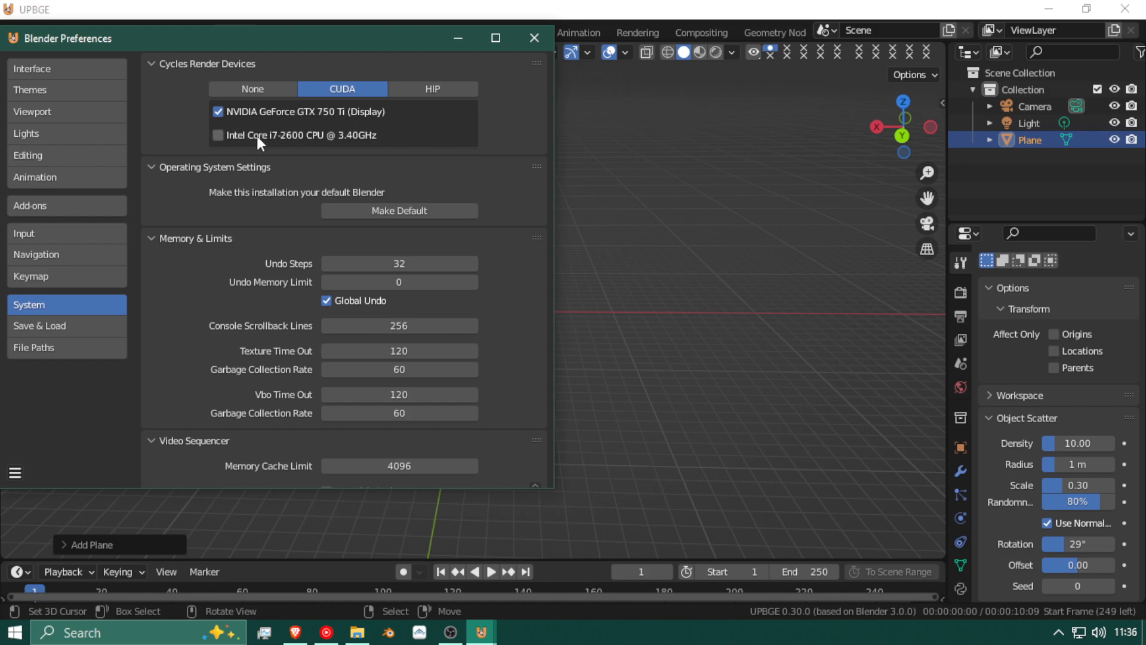
click(526, 48)
middle_drag(289, 303, 312, 318)
scroll(599, 336, up, 4)
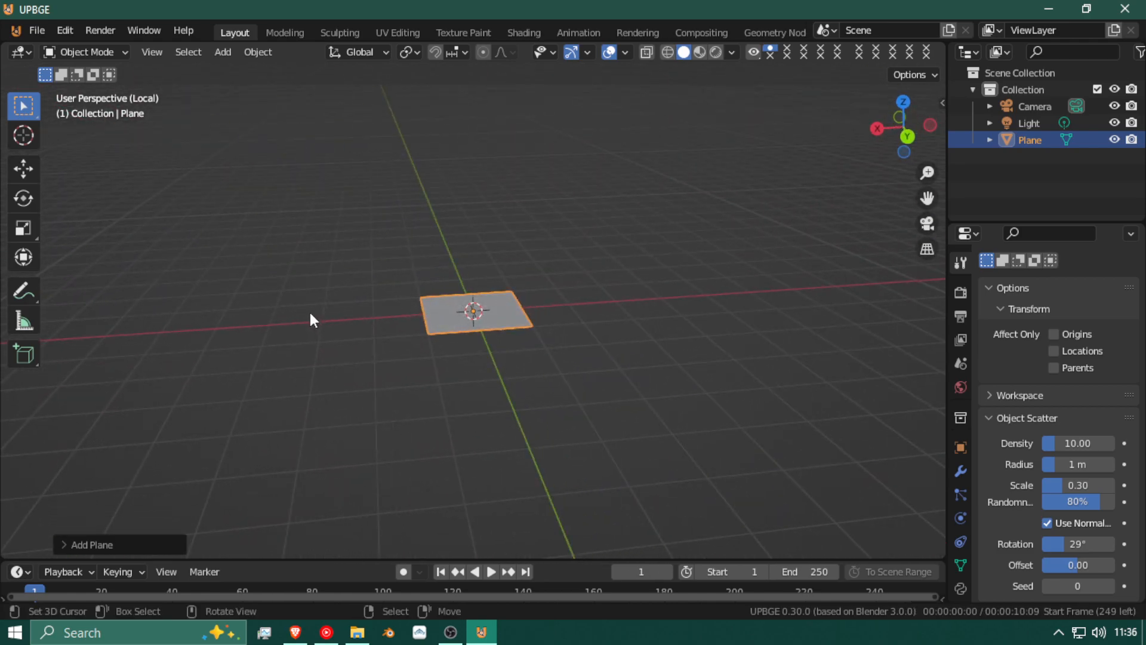
middle_drag(429, 300, 606, 317)
scroll(603, 322, up, 2)
scroll(603, 321, down, 4)
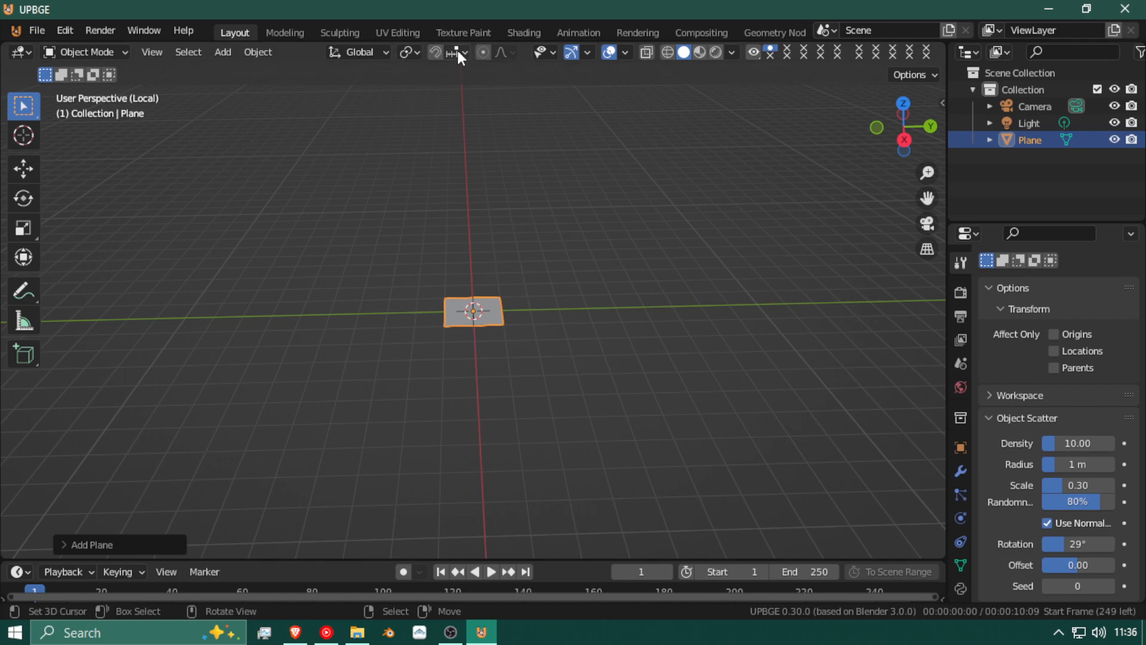
middle_drag(469, 235, 467, 290)
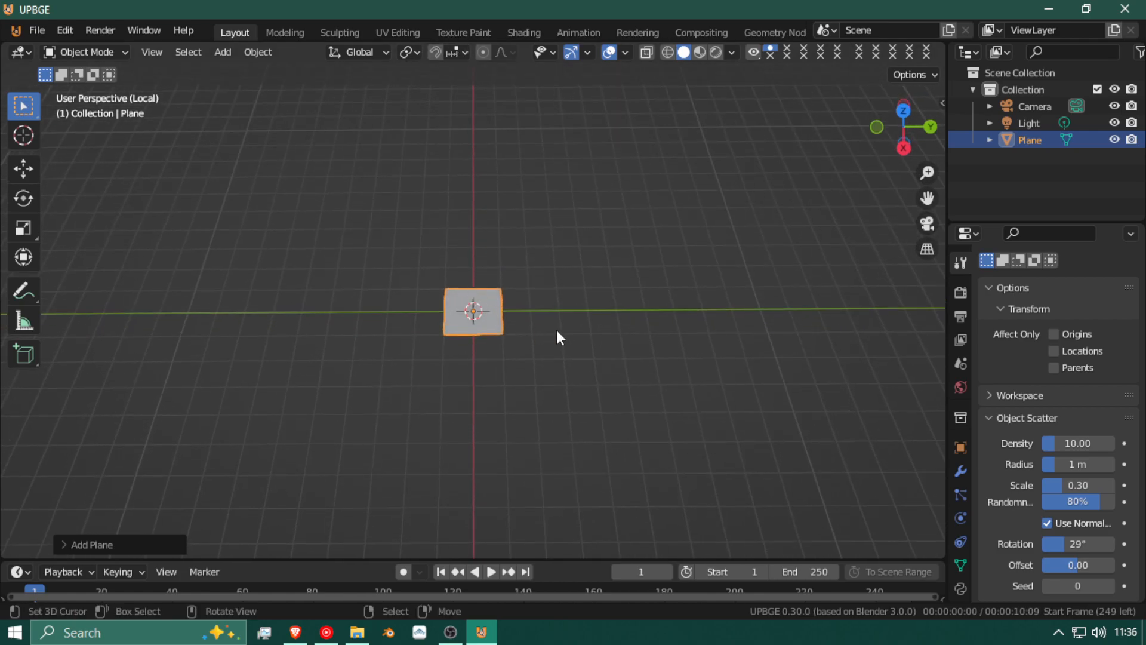
key(s)
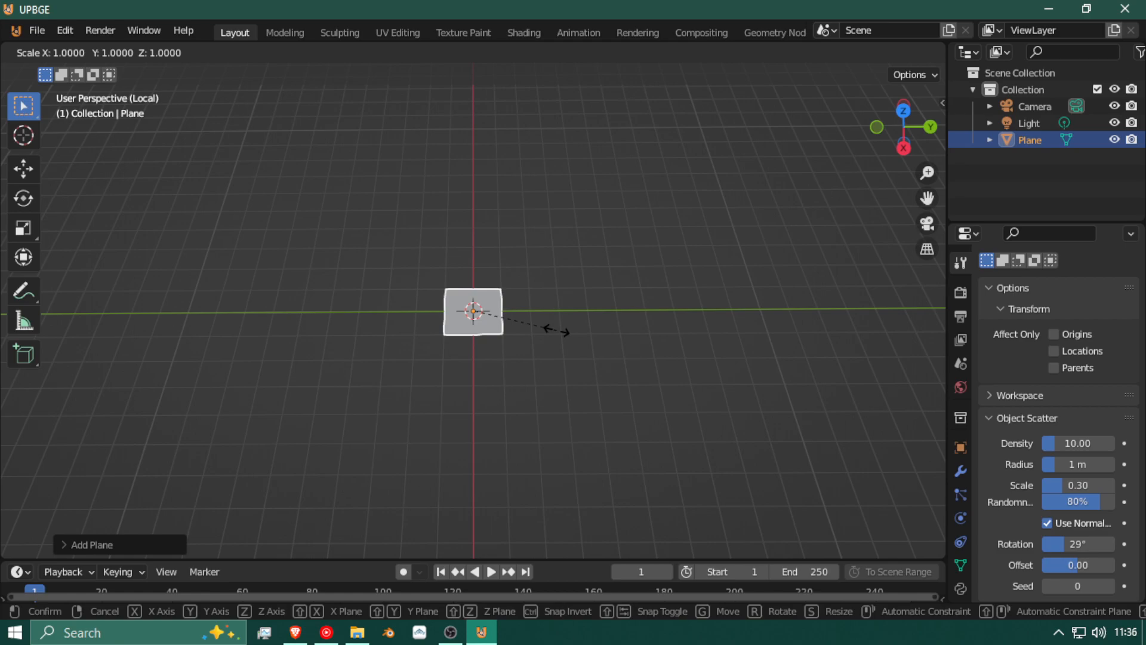
key(Escape)
Step: Enable Screencast Keys for the 3D viewport and narrow its sidebar
drag(944, 106, 774, 113)
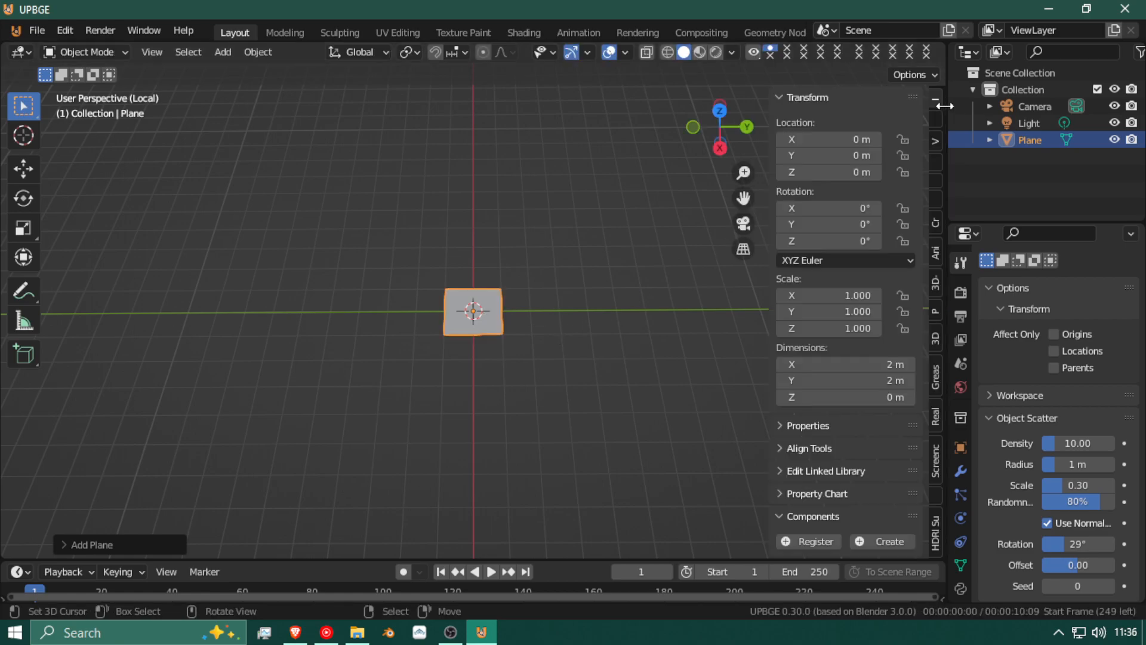
scroll(911, 465, down, 3)
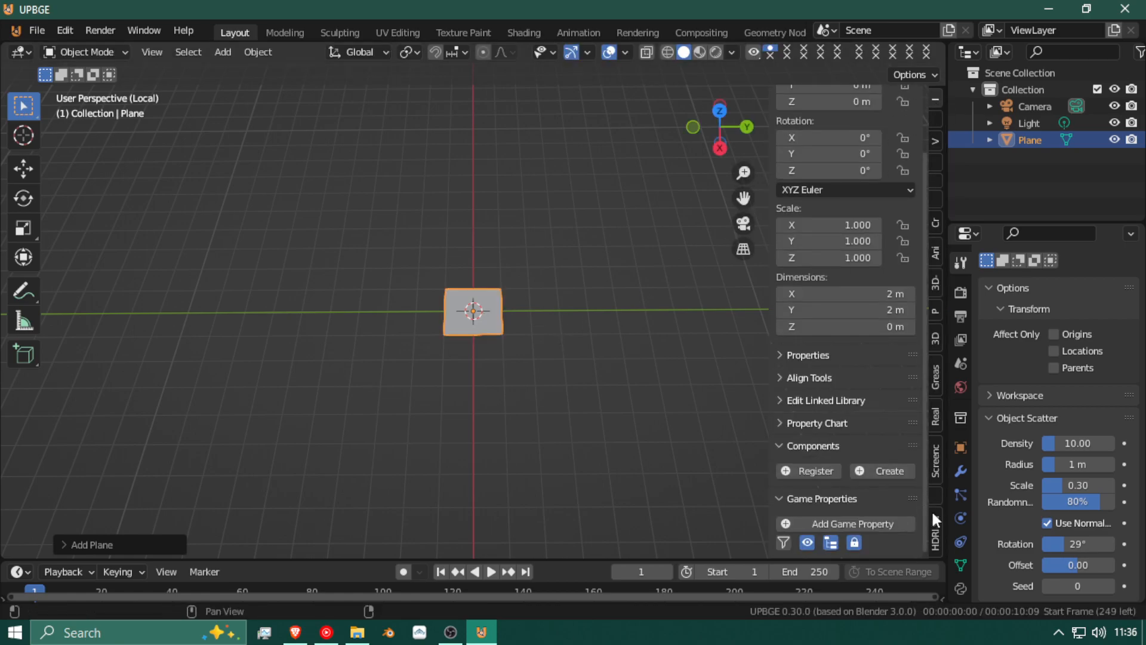
click(935, 459)
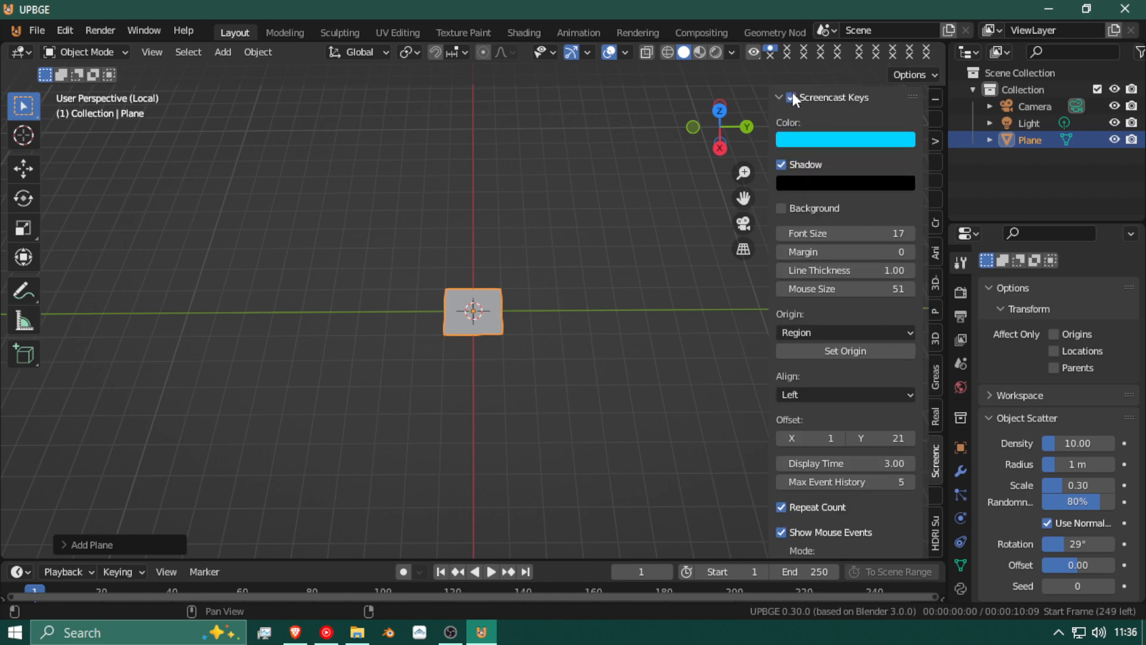
drag(770, 156, 862, 156)
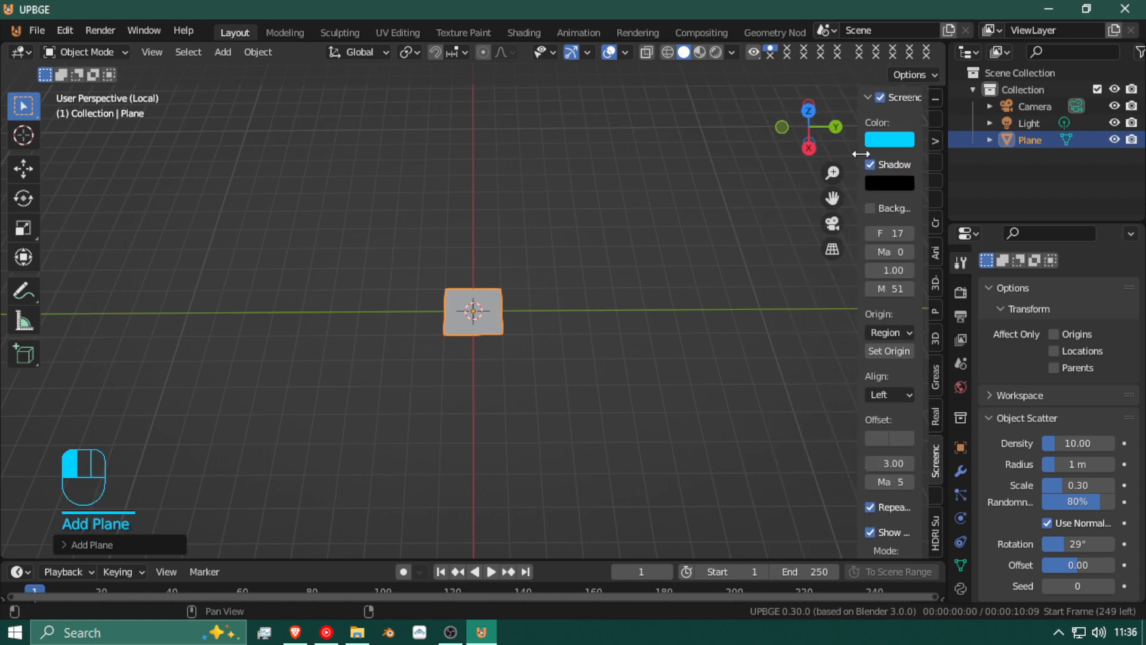
middle_drag(616, 313, 688, 304)
middle_drag(575, 326, 481, 332)
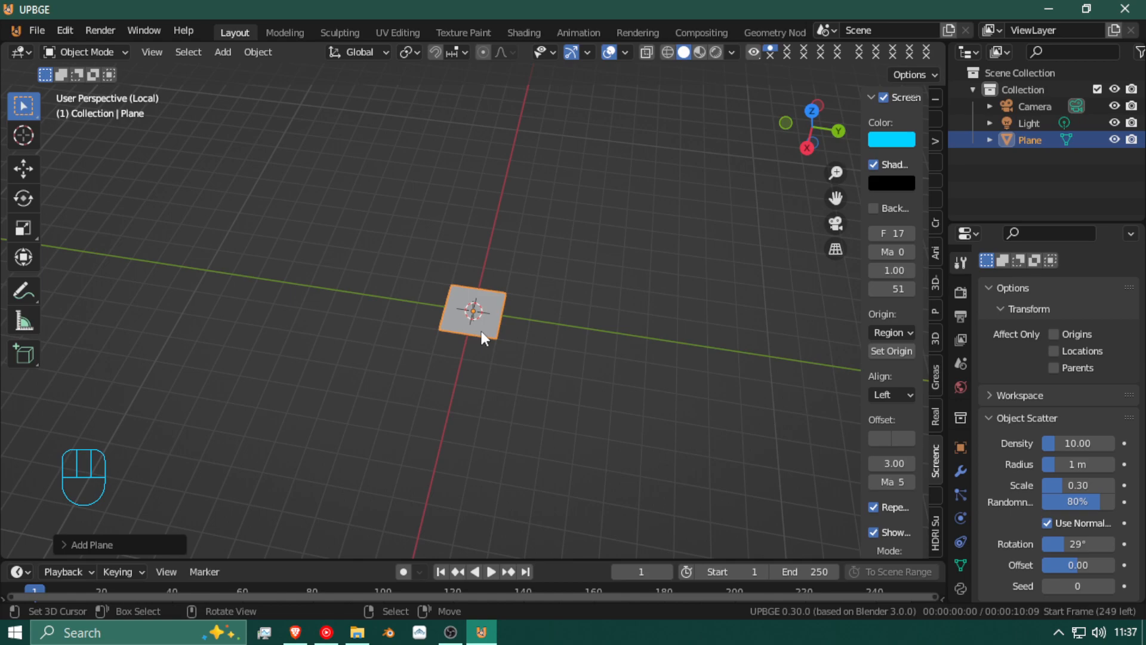
key(s)
key(s)
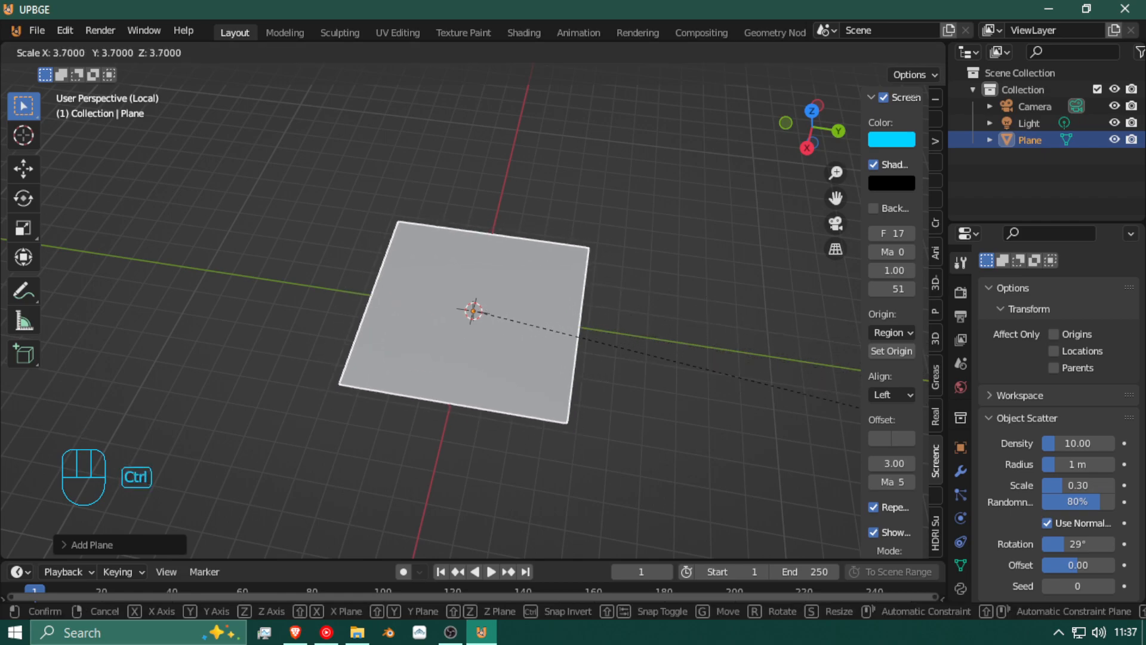
right_click(716, 384)
scroll(595, 340, down, 4)
scroll(591, 338, up, 7)
scroll(582, 354, down, 7)
key(s)
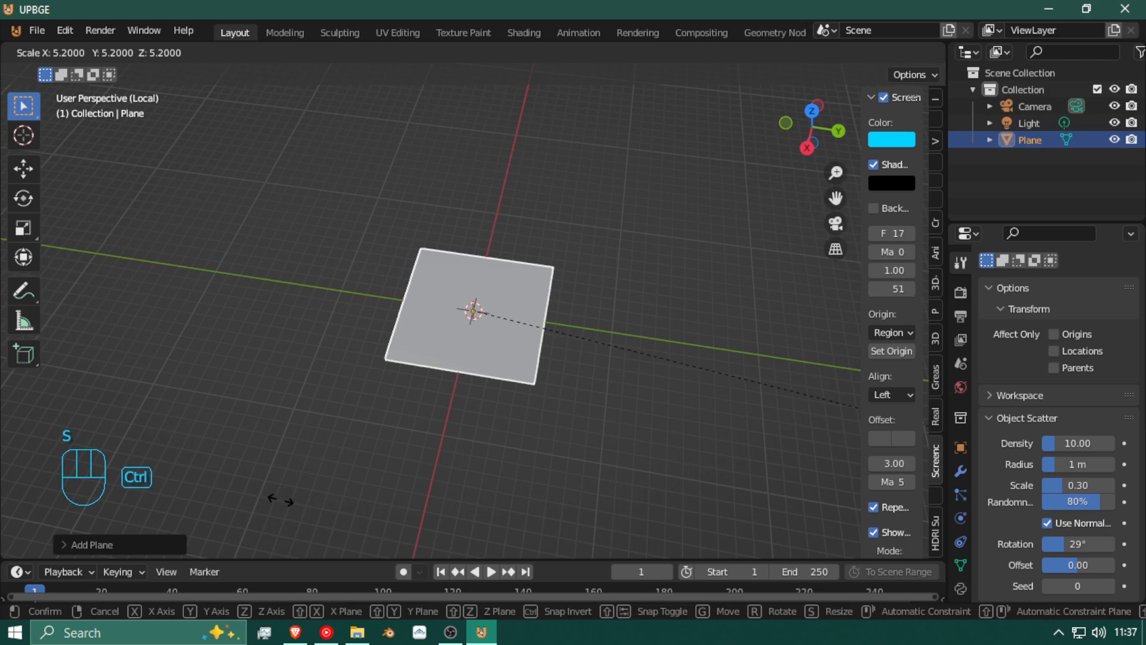
key(Escape)
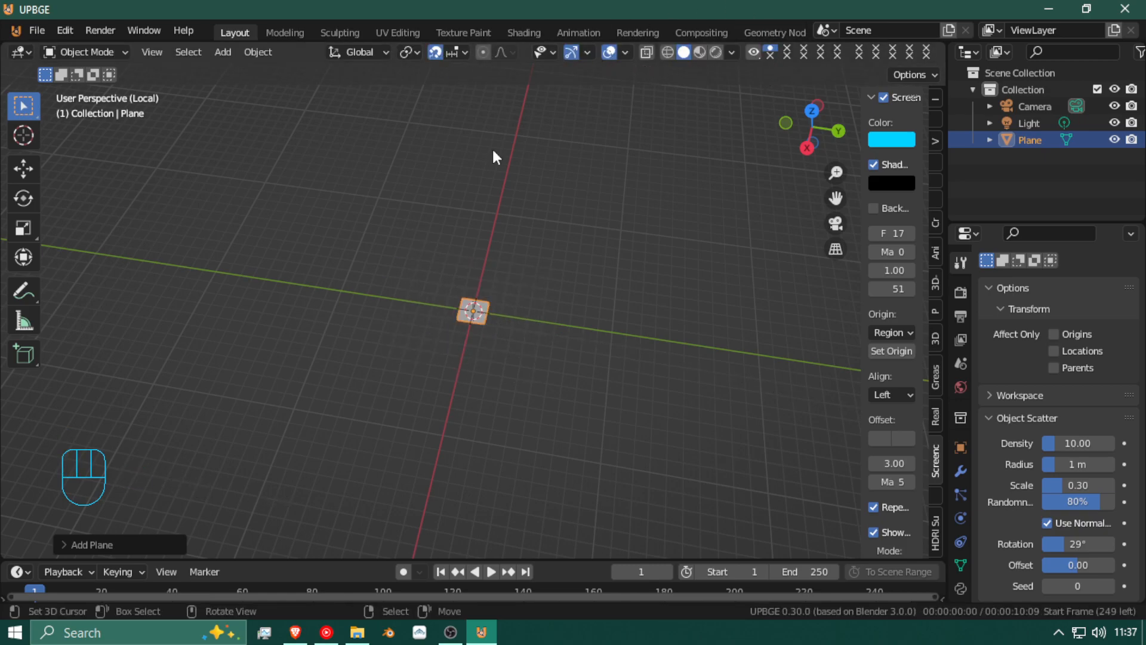
Step: Enlarge the plane uniformly about its centre in snapped increments
key(s)
click(643, 295)
scroll(555, 334, up, 5)
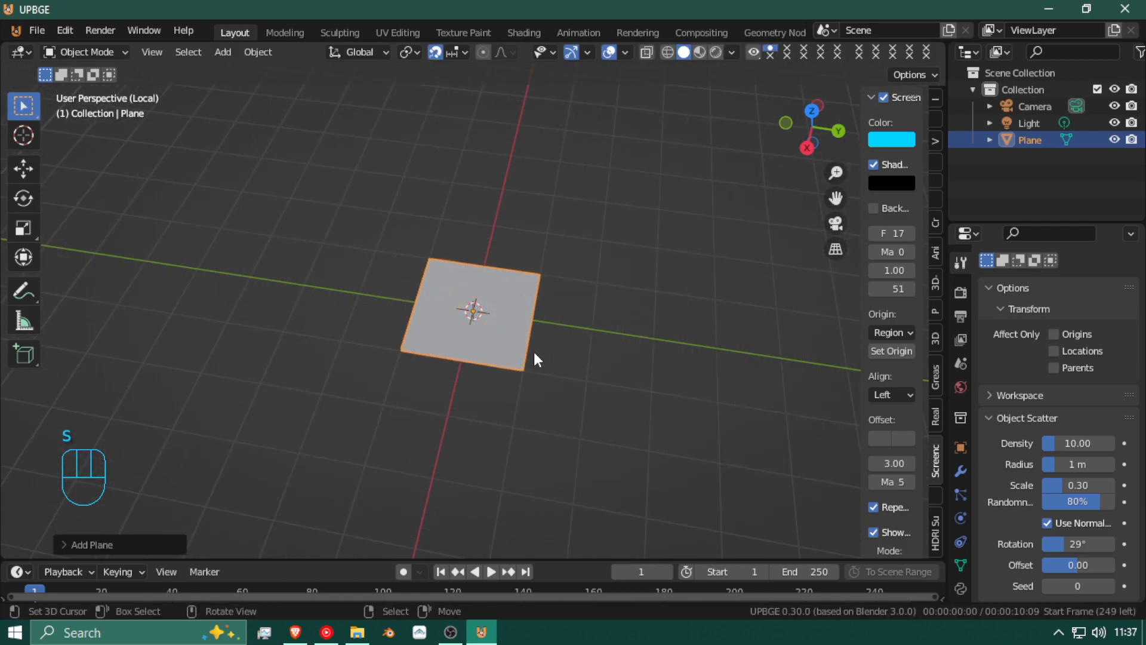
key(s)
key(ctrl)
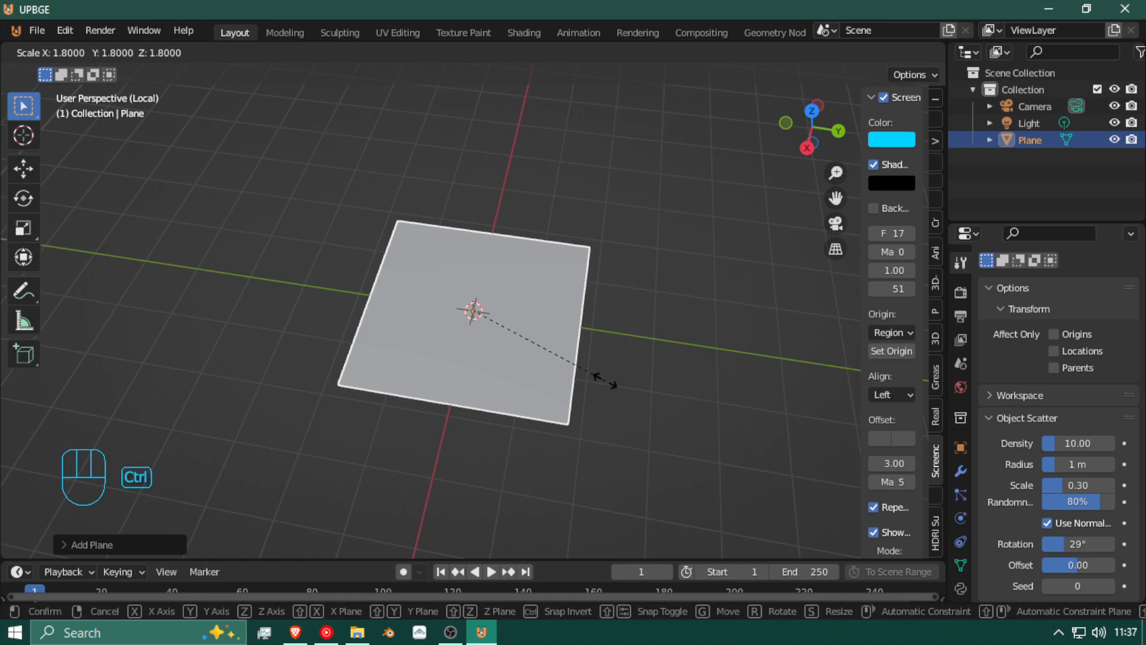
click(694, 428)
Step: Check the plane's edge against the grid in walk navigation, and scale the plane up uniformly by 1.7
scroll(539, 401, down, 3)
middle_drag(535, 403, 543, 342)
key(shift+f)
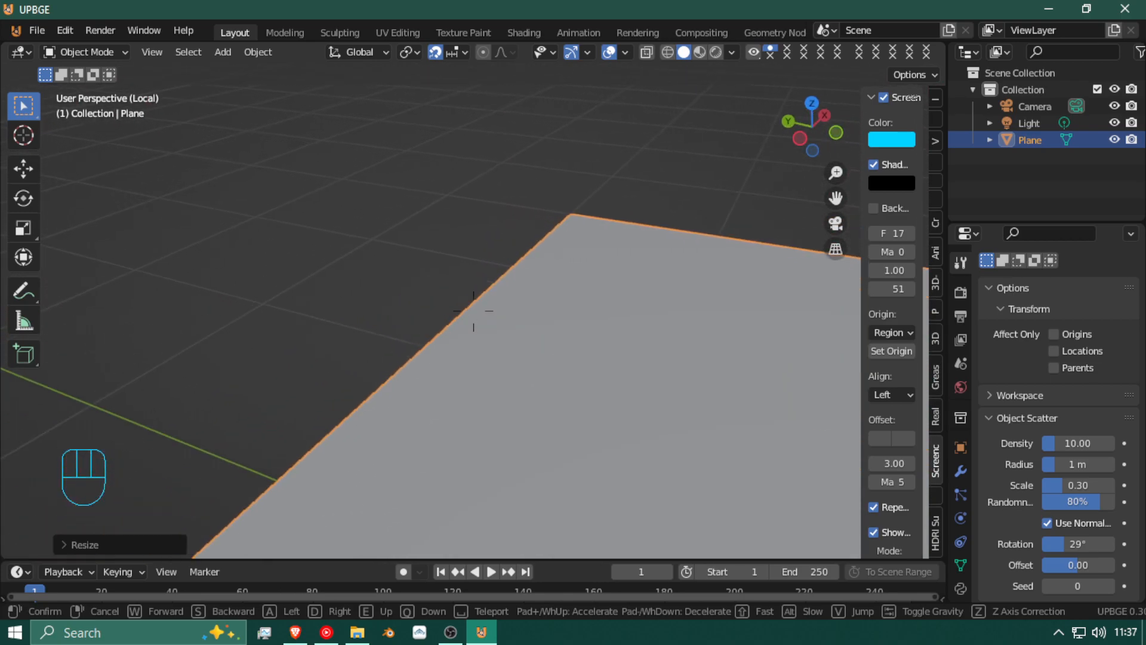
key(Escape)
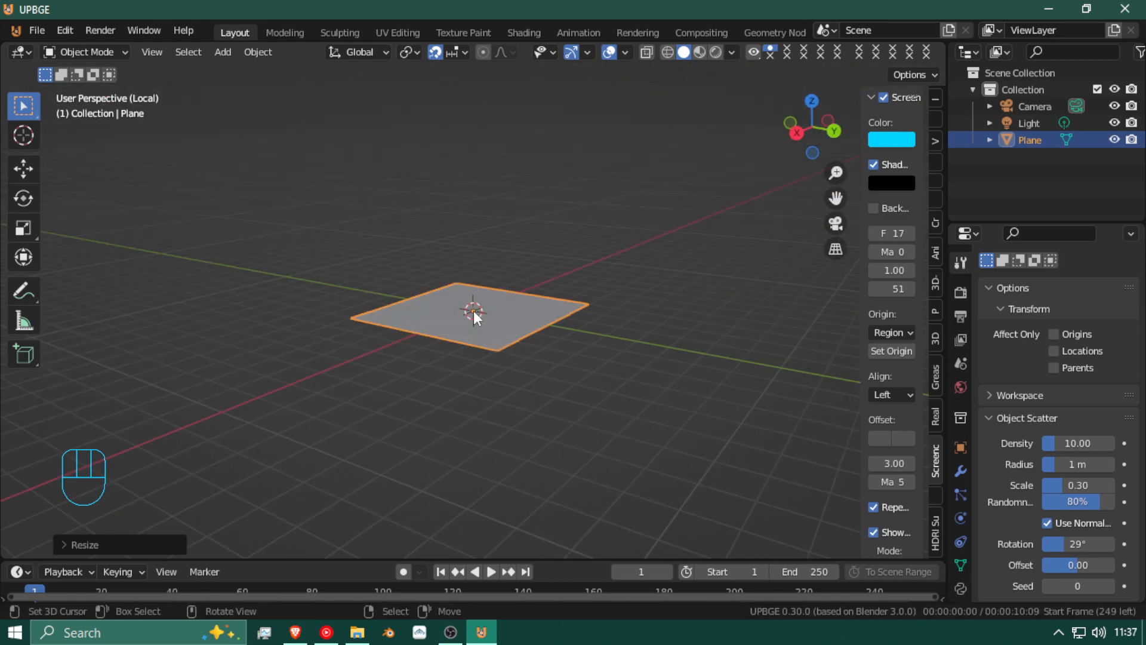
middle_drag(483, 336, 367, 401)
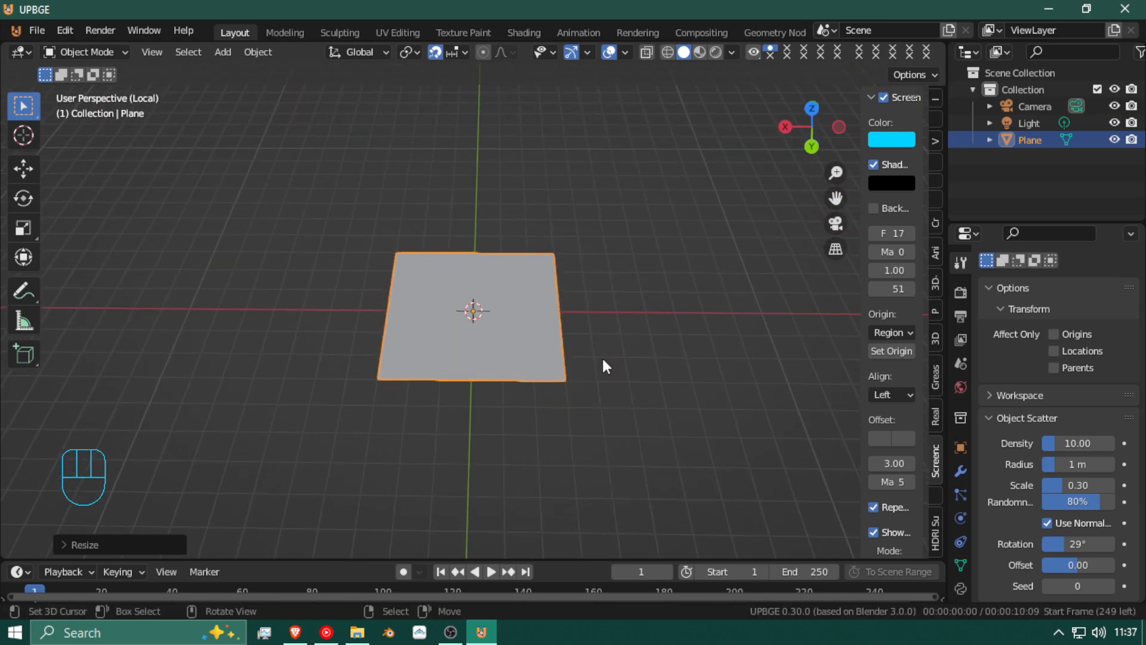
key(s)
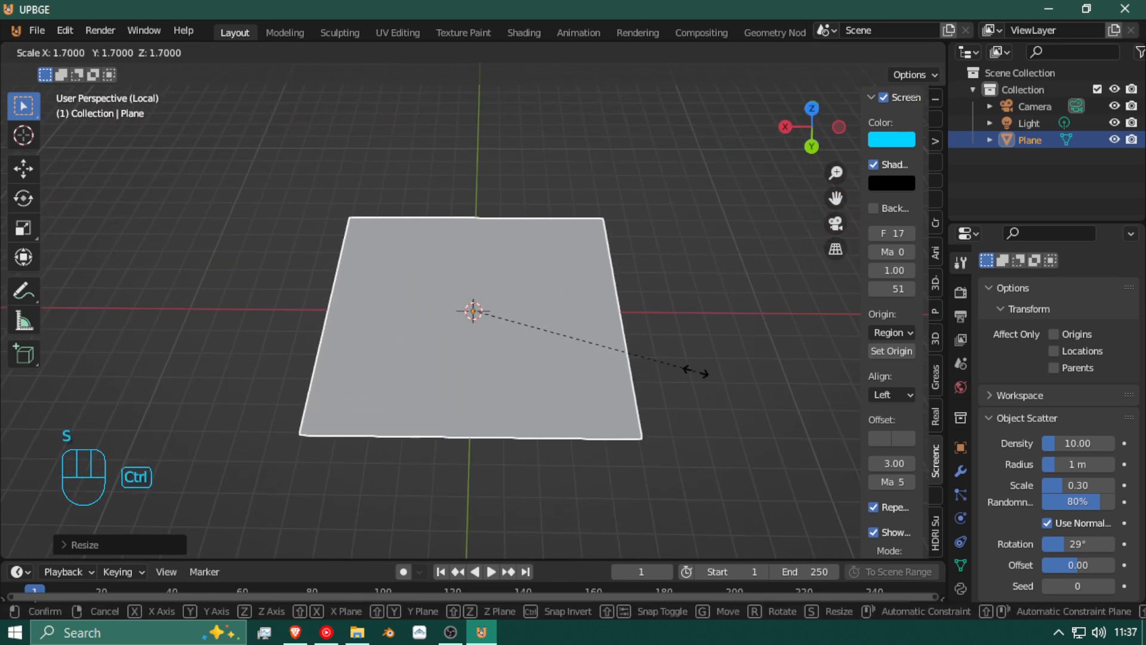
click(696, 371)
Step: Fine-tune the plane's uniform scale in small snapped increments so its corner lines up with a grid intersection
key(shift+f)
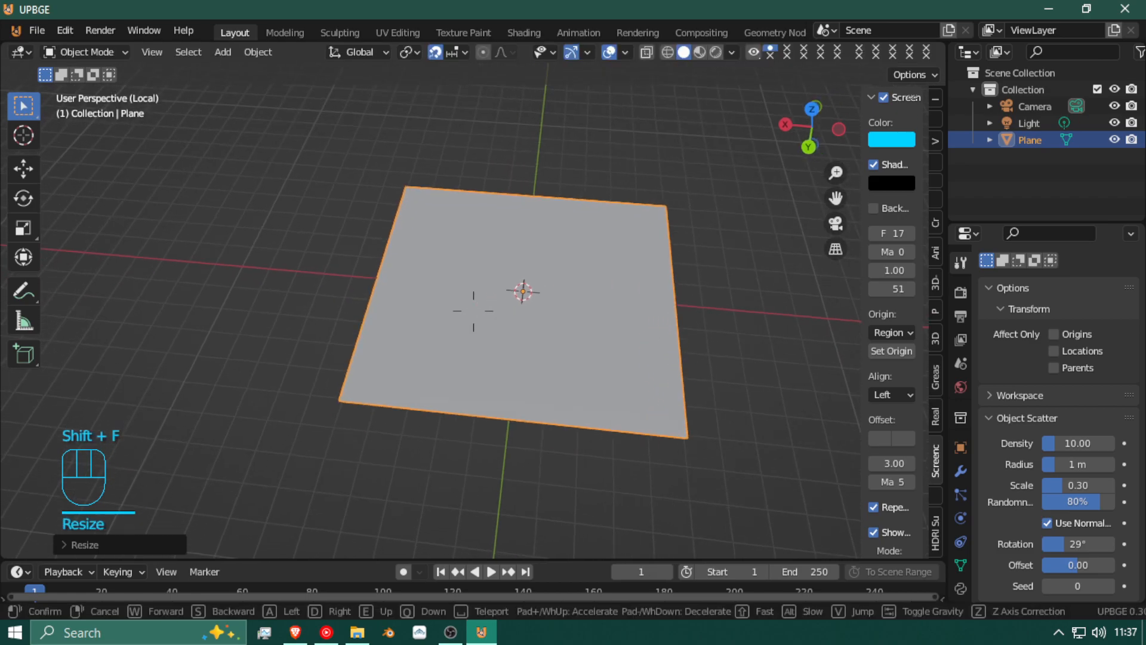
click(453, 365)
key(s)
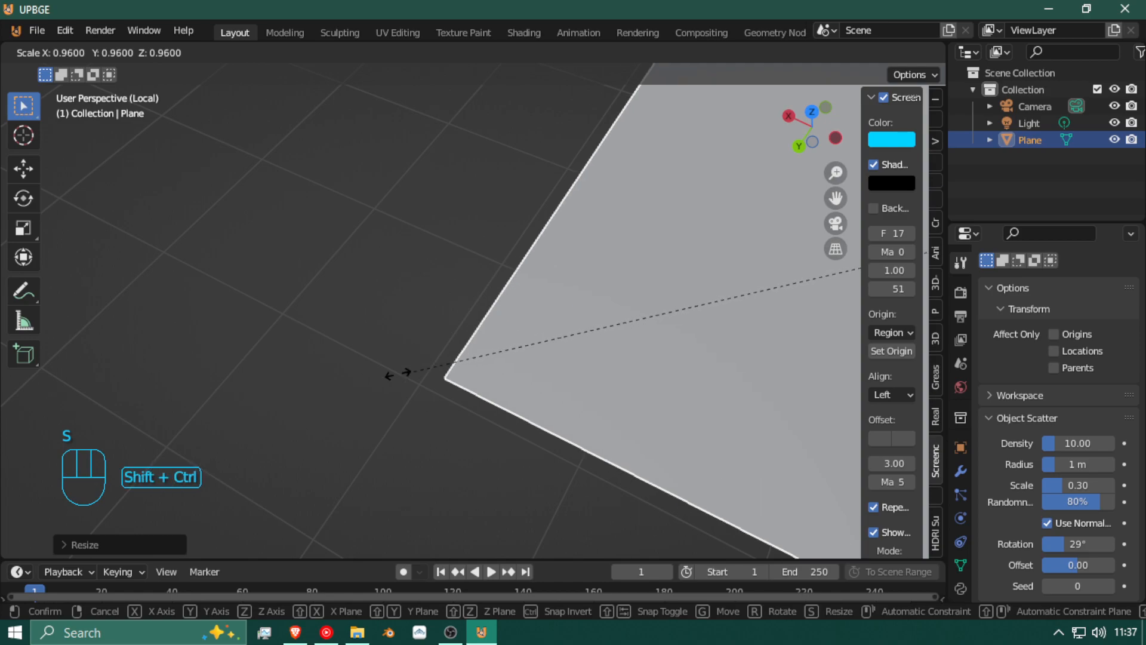
click(461, 396)
key(shift+f)
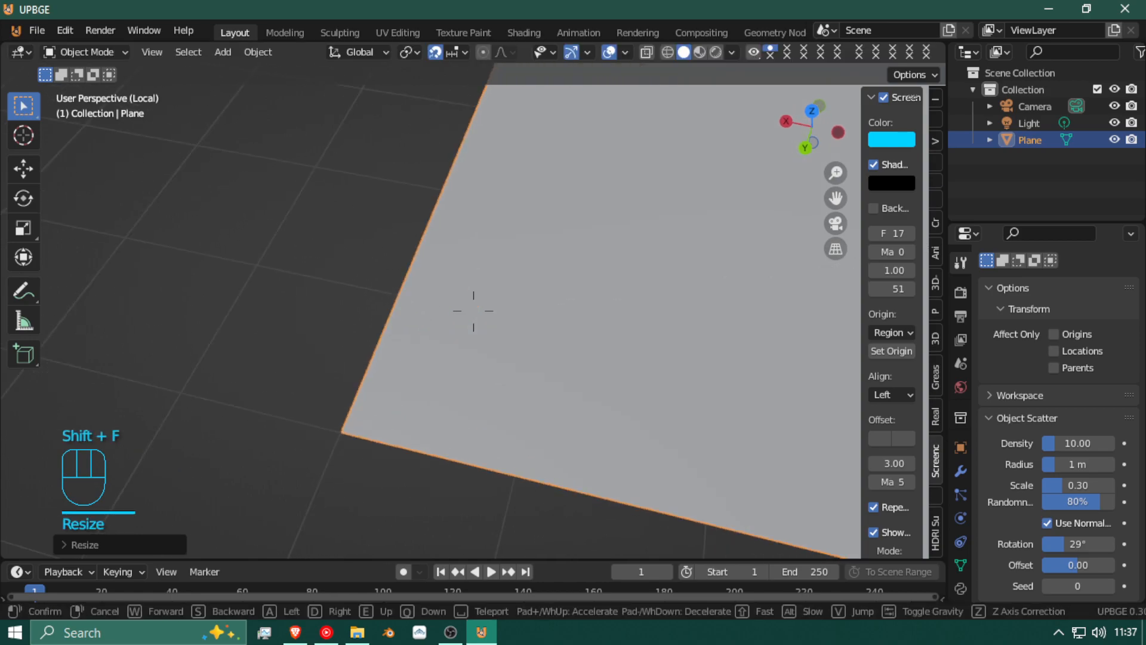
scroll(473, 311, down, 3)
click(474, 310)
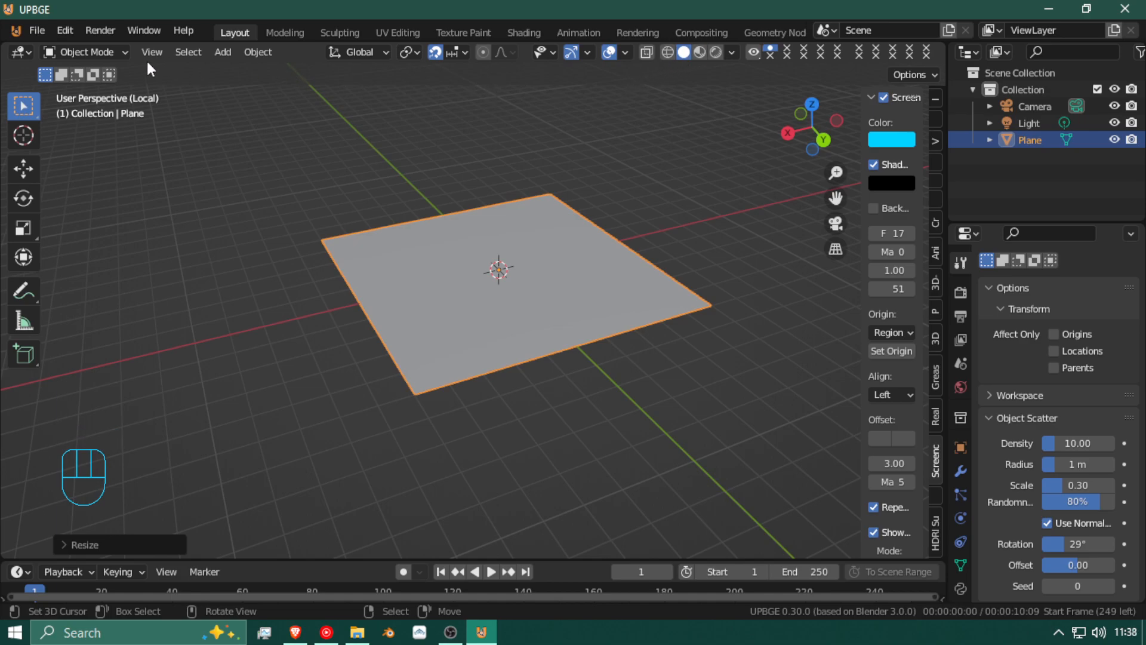
Step: Apply the plane's scale in Object Mode
key(Tab)
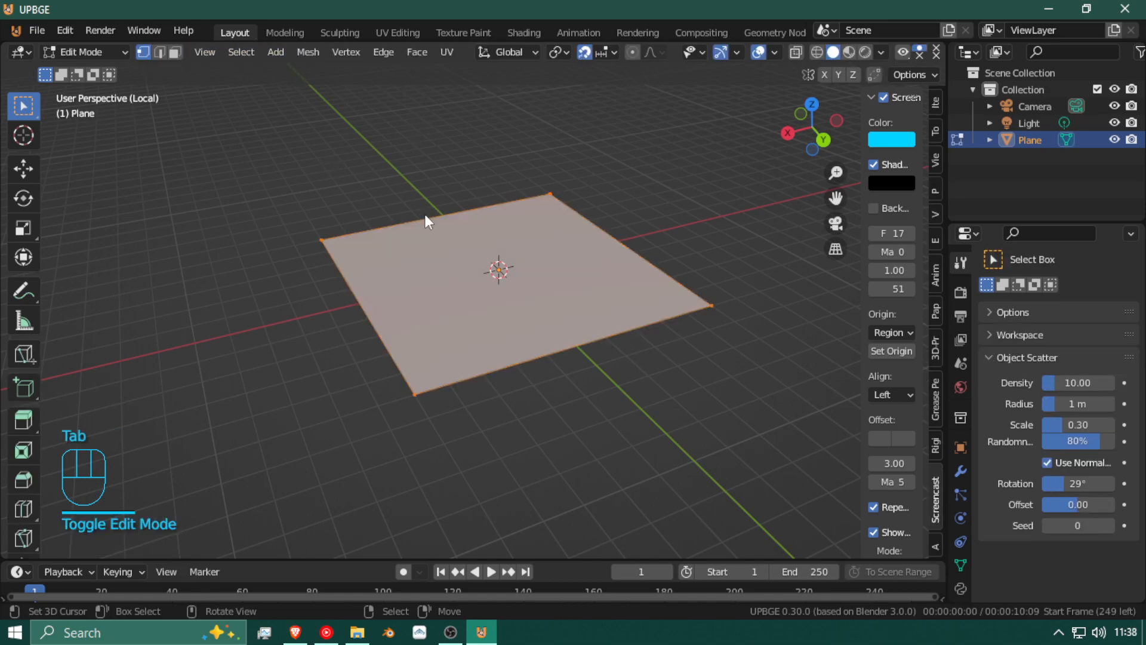
key(Tab)
key(ctrl+a)
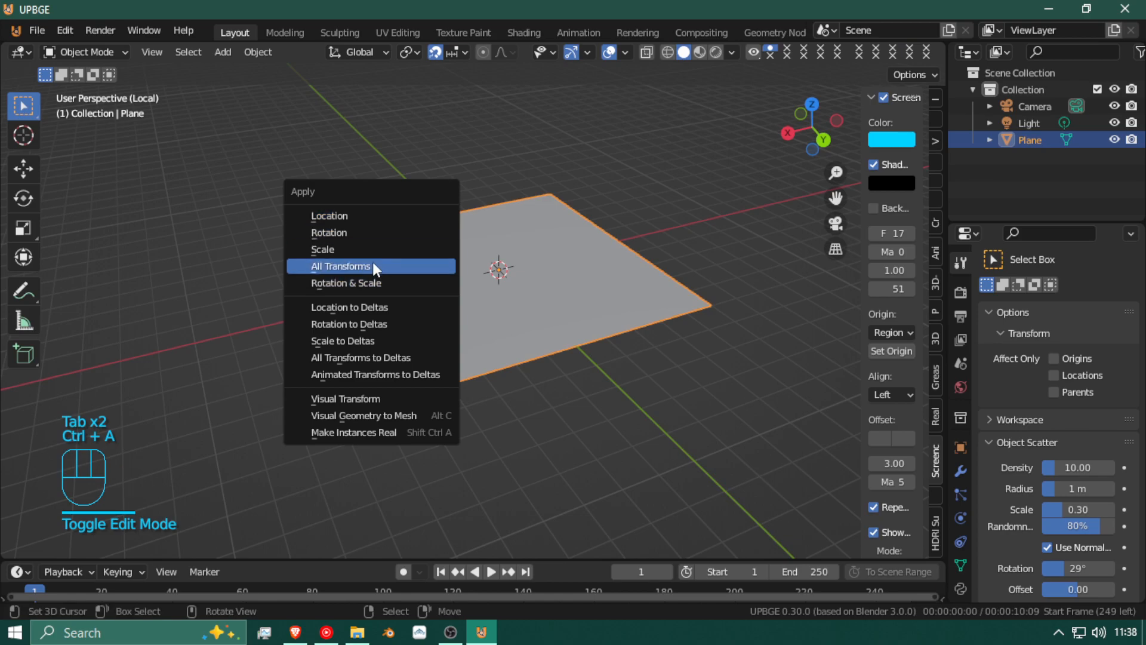
click(361, 249)
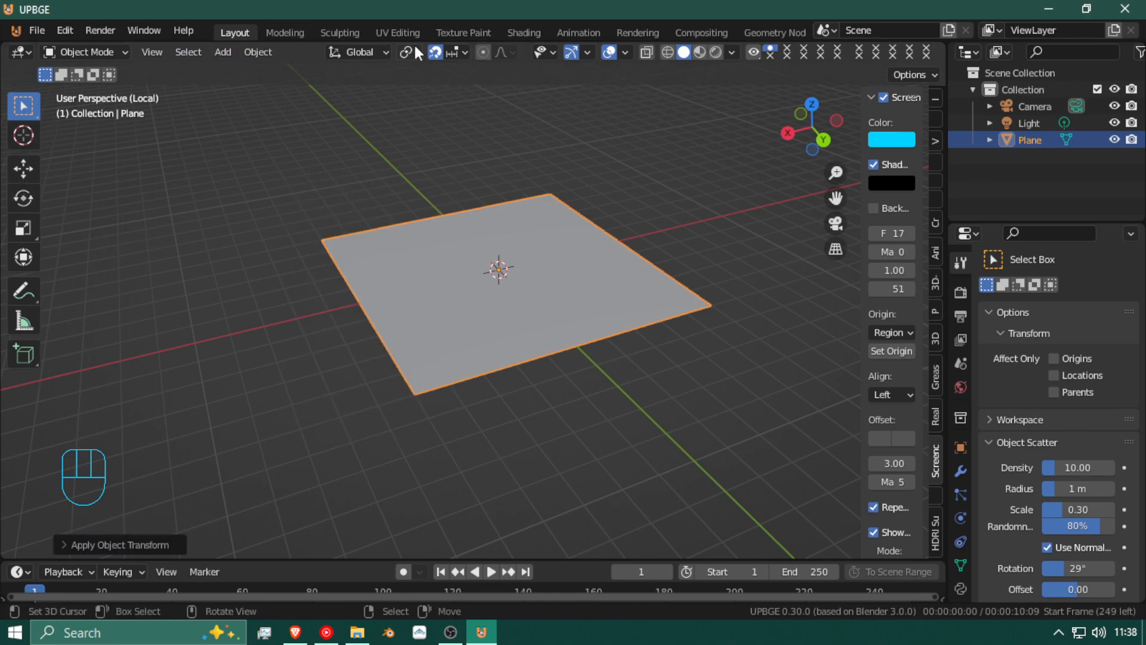
Step: In edge editing of the plane, extrude its positive-Y edge outward along Y into a long strip
key(Tab)
click(159, 52)
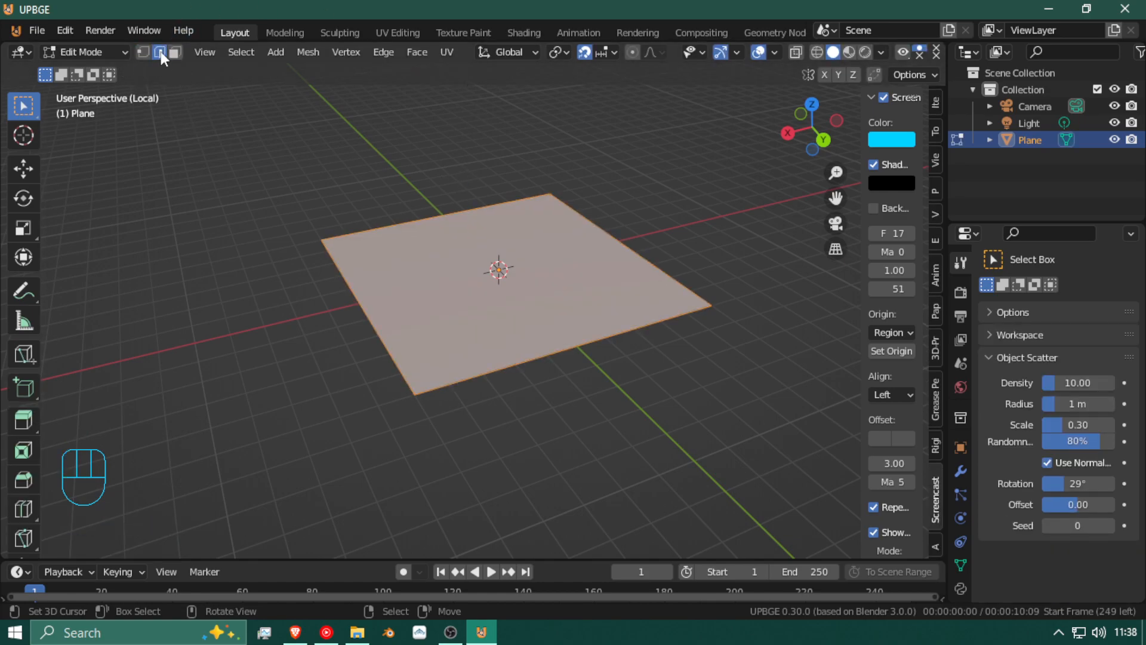
click(618, 336)
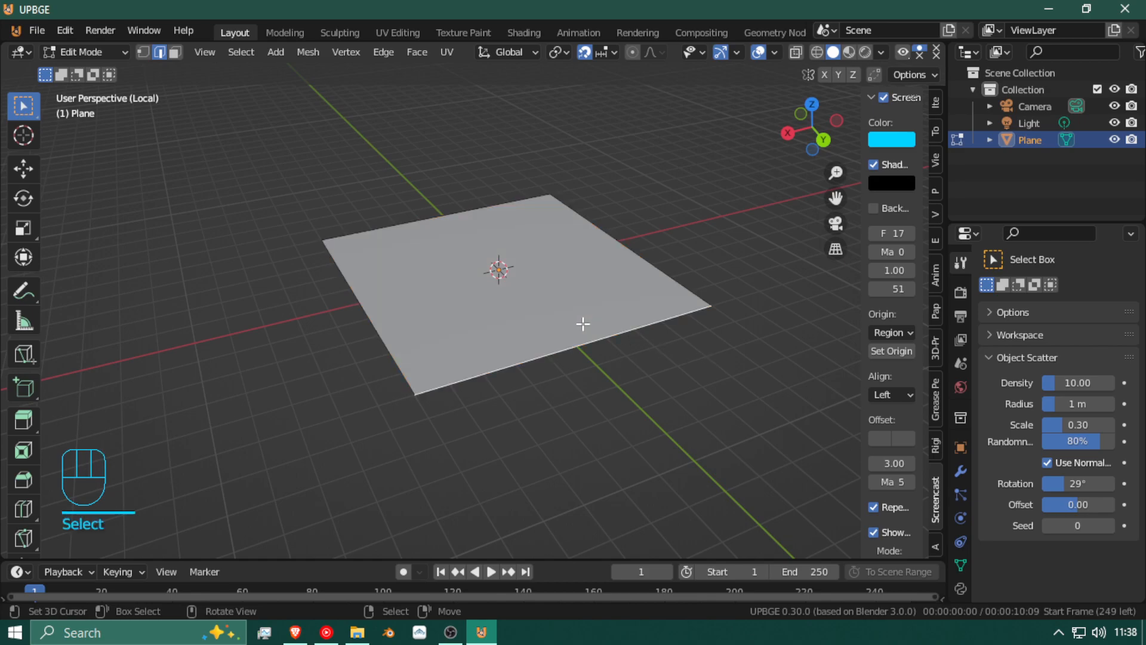
key(shift+f)
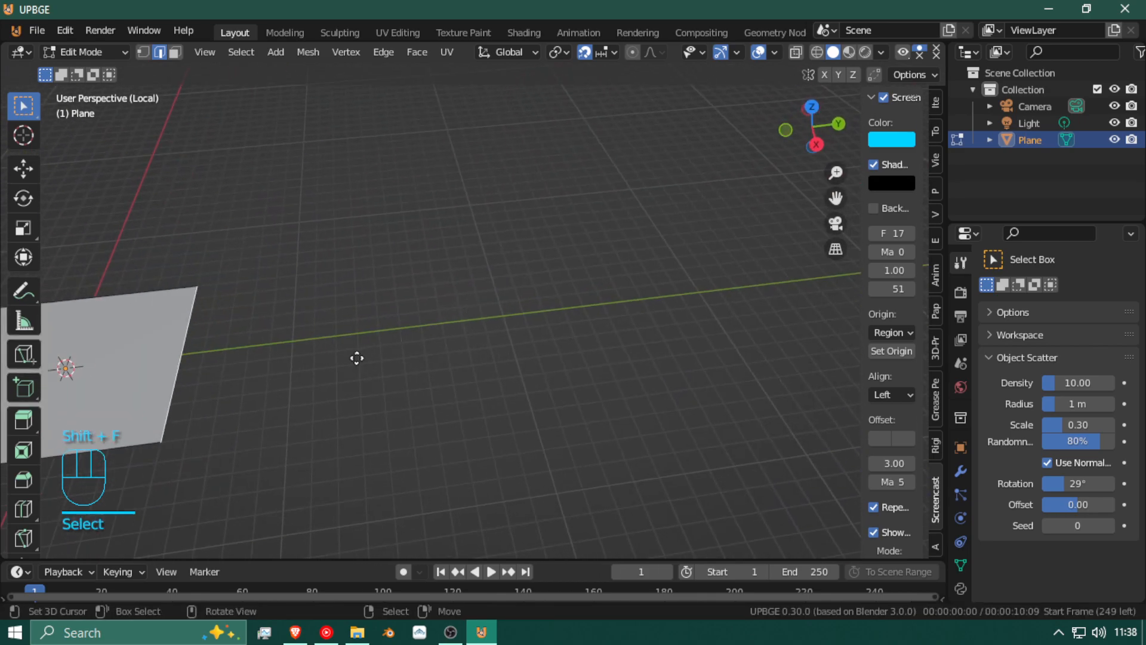
key(e)
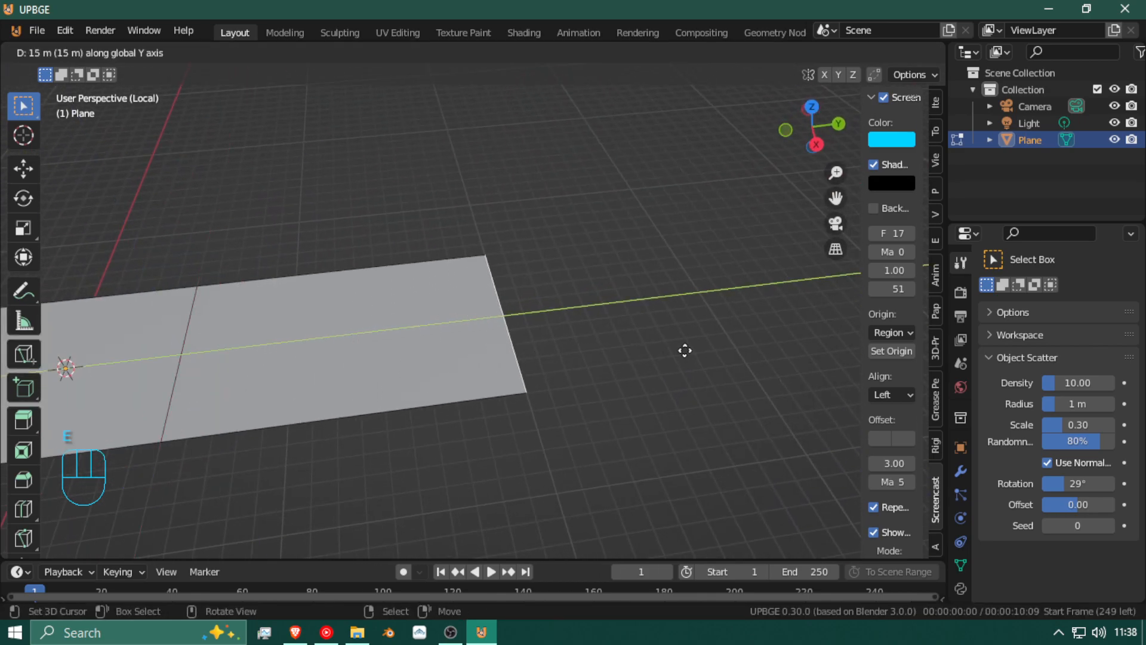
click(679, 369)
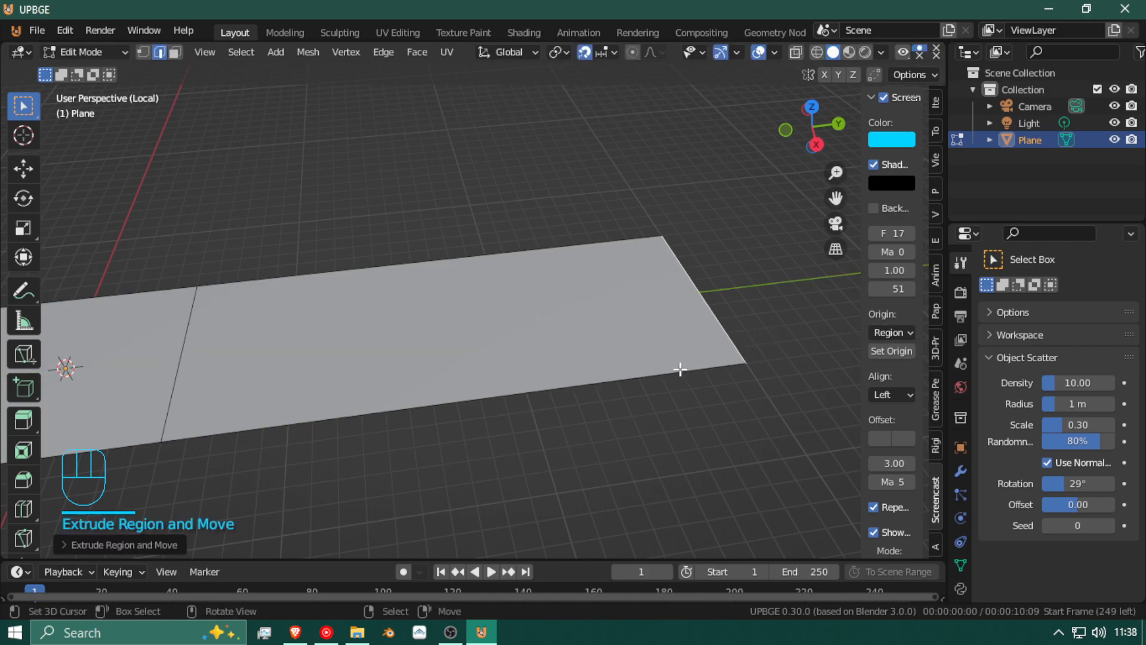
Step: Extrude the base square's opposite edge outward along negative Y to form a second strip
key(shift+f)
click(561, 262)
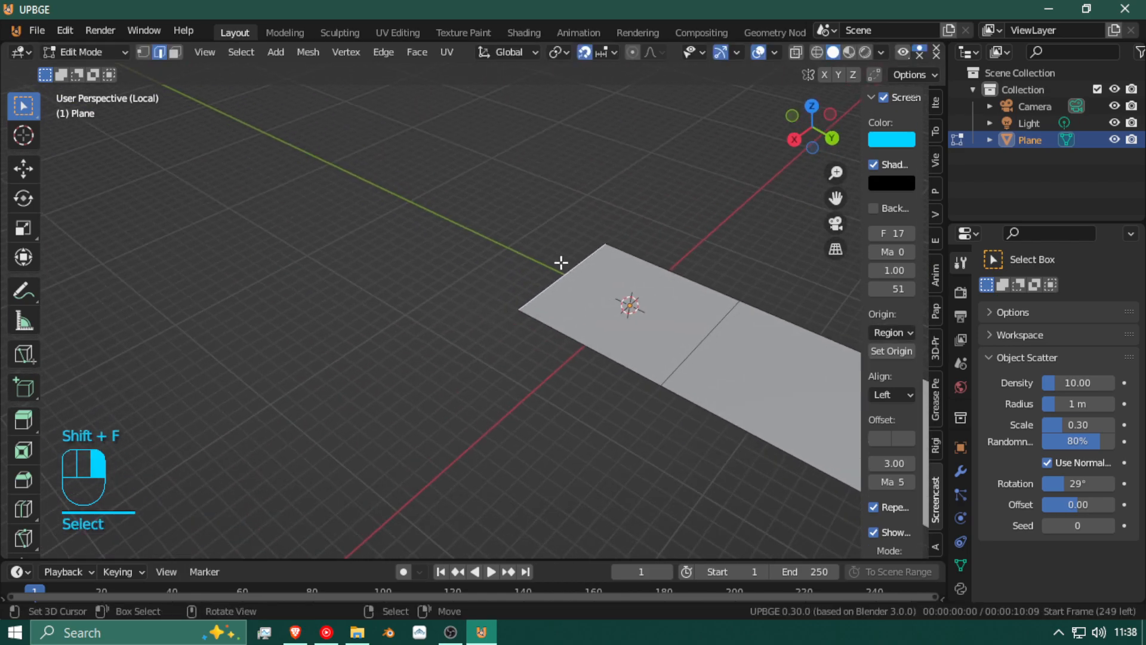
key(e)
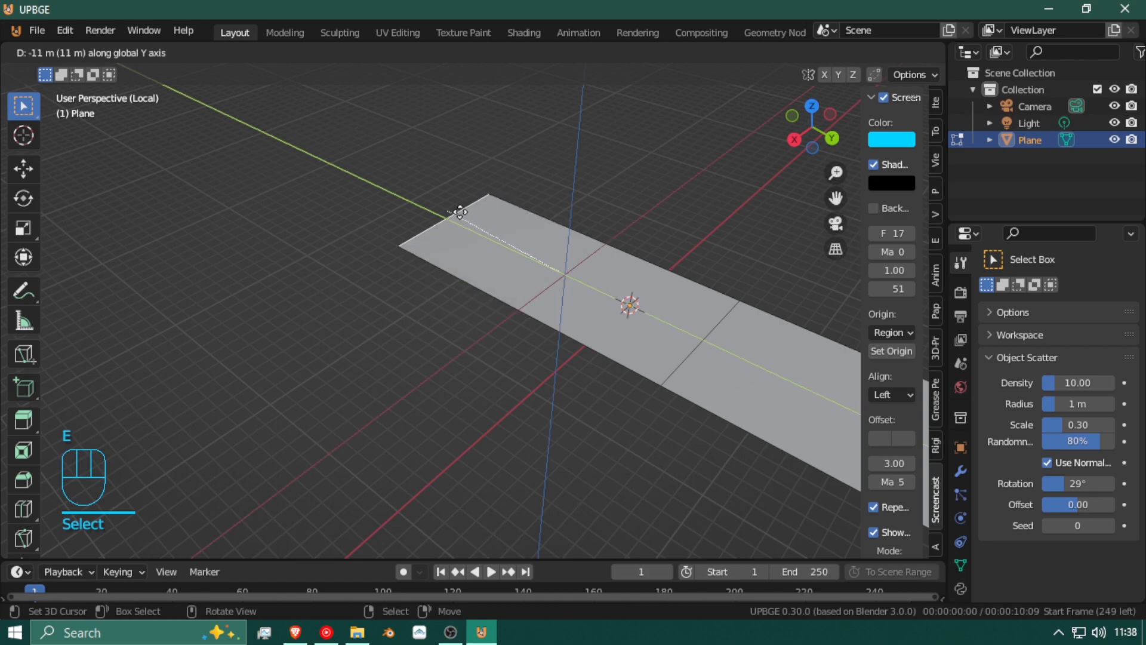
click(438, 197)
Step: Extrude the base square's side edge a short distance along positive X to form a side tab
click(577, 338)
key(e)
click(514, 378)
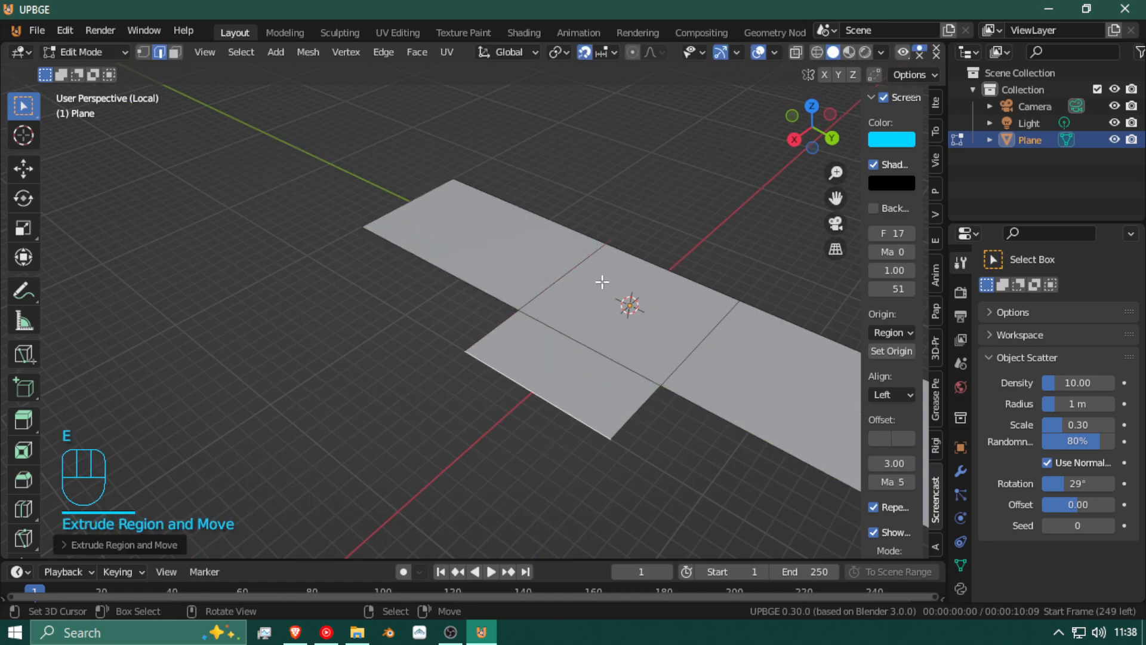
Step: Extrude the end edge of the negative-Y strip further along Y to add another section
key(shift+f)
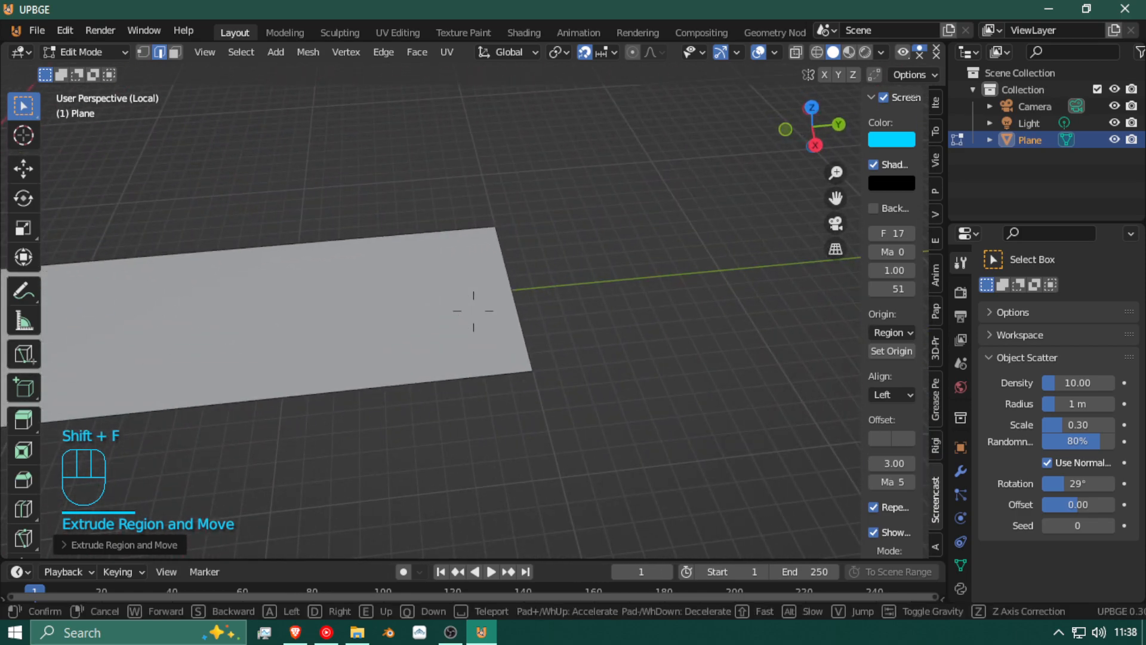
right_click(526, 303)
click(375, 241)
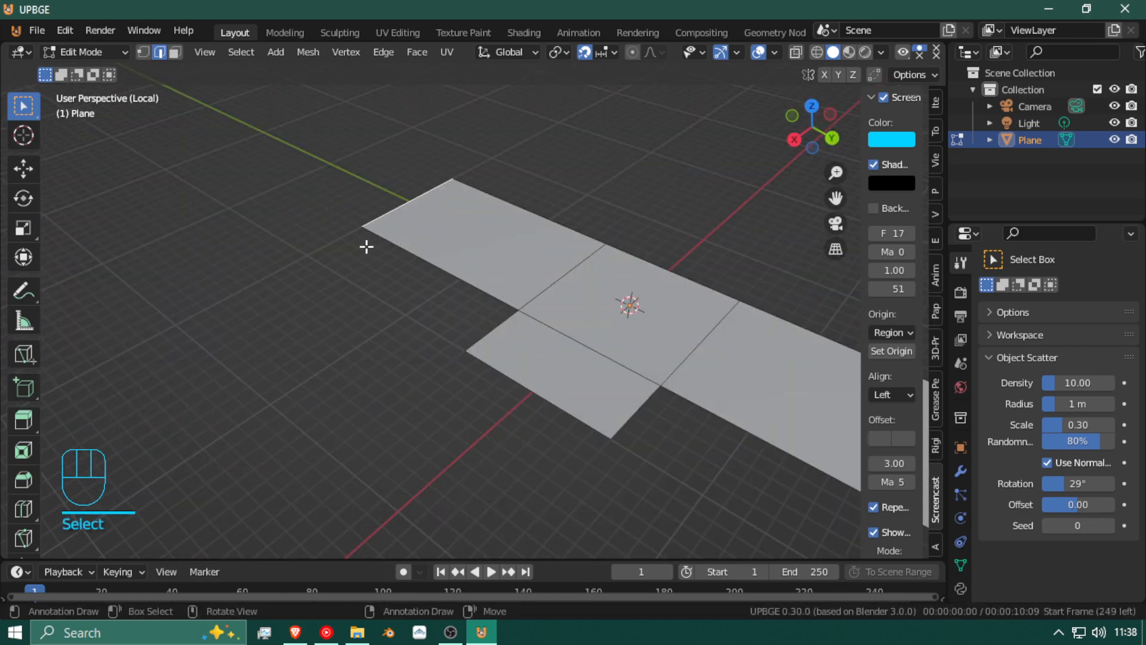
key(shift+f)
key(a)
click(473, 310)
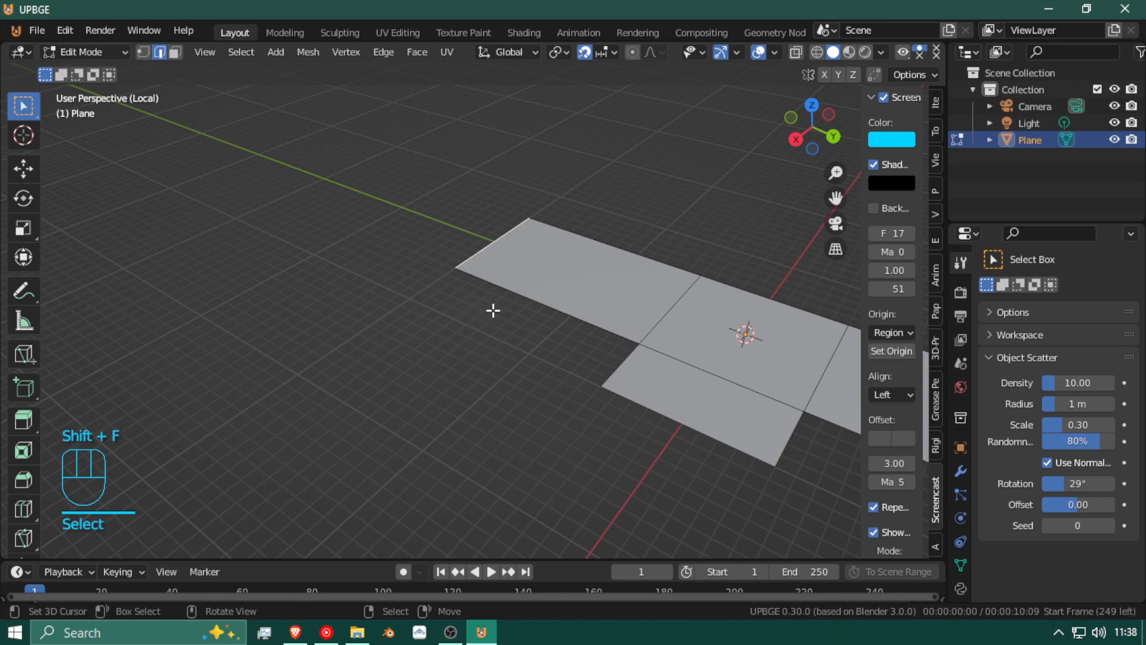
key(e)
key(y)
click(296, 236)
Step: Raise the new end edge 4 m along Z to form a ramp, and lift it slightly more in the right orthographic view
key(g)
key(z)
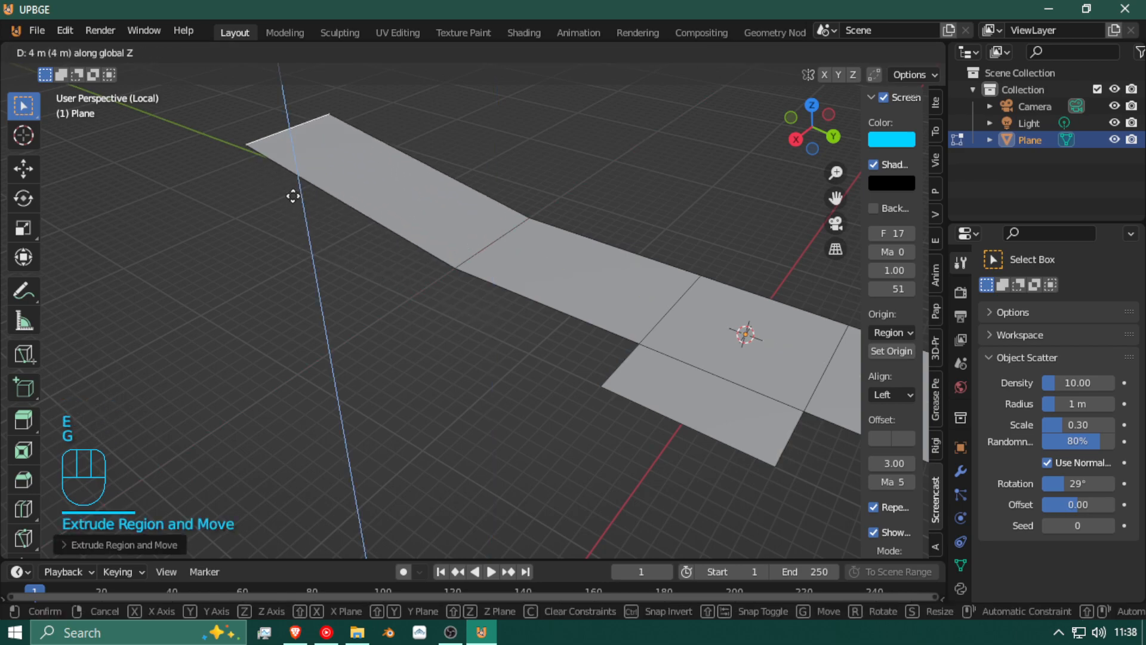
click(298, 200)
key(KP_3)
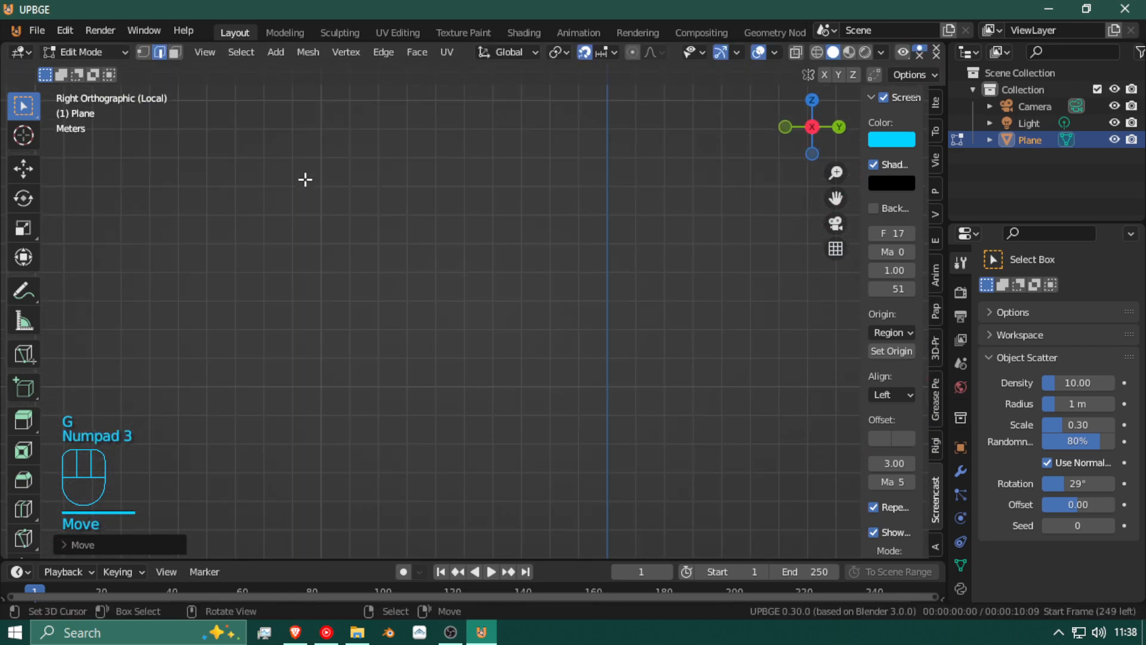
scroll(305, 179, down, 17)
scroll(385, 230, up, 9)
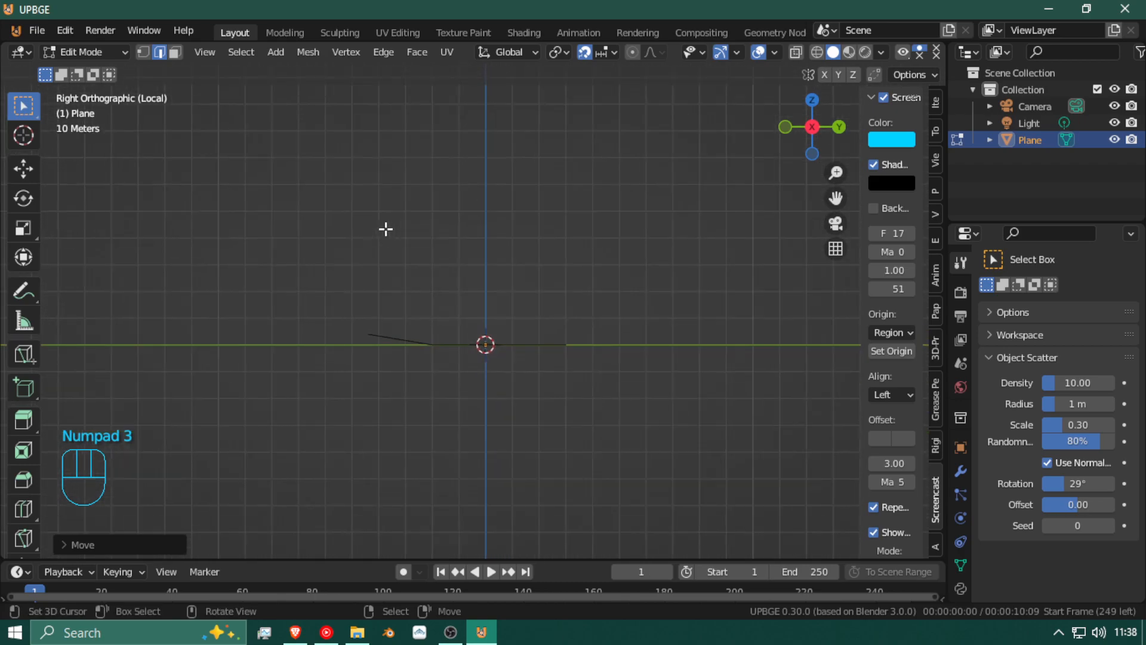
shift+middle_drag(382, 236, 476, 231)
scroll(517, 209, up, 2)
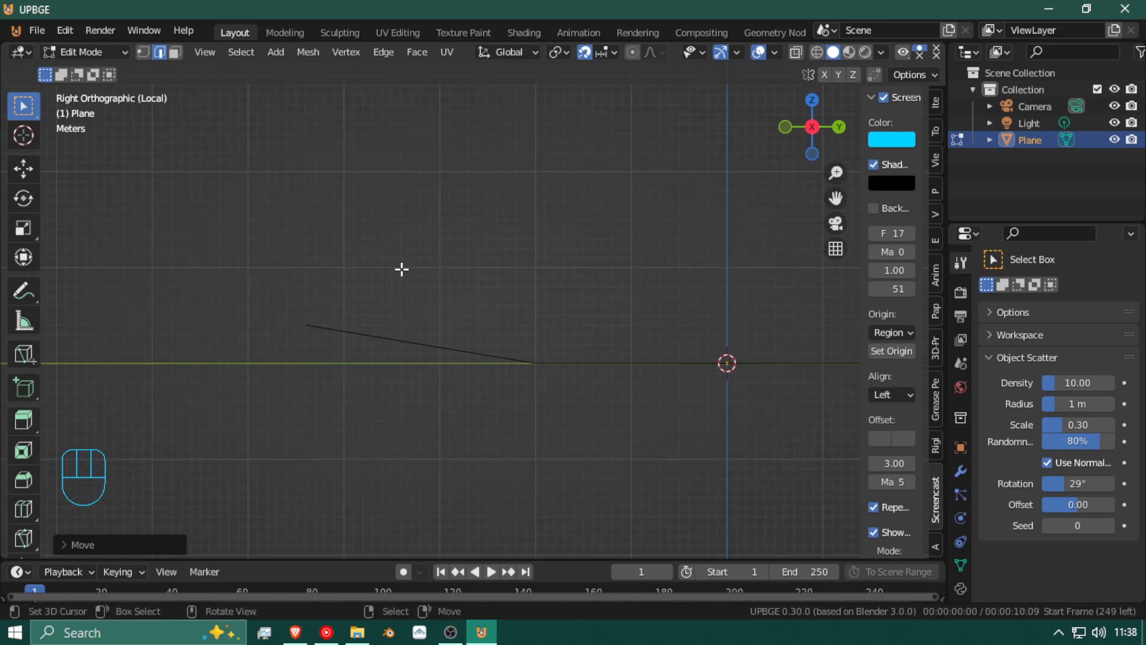
key(g)
key(z)
click(416, 259)
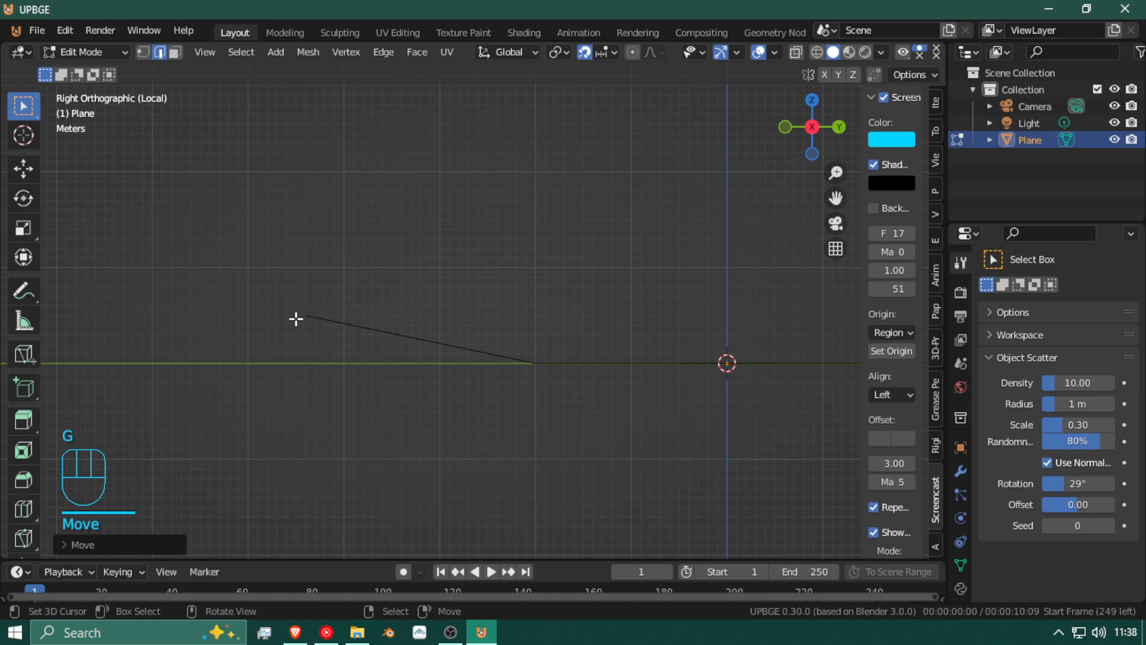
Step: Extrude the ramp's raised edge further outward to form a platform section
key(e)
click(171, 328)
middle_drag(172, 328, 192, 403)
scroll(170, 361, down, 3)
scroll(326, 352, up, 4)
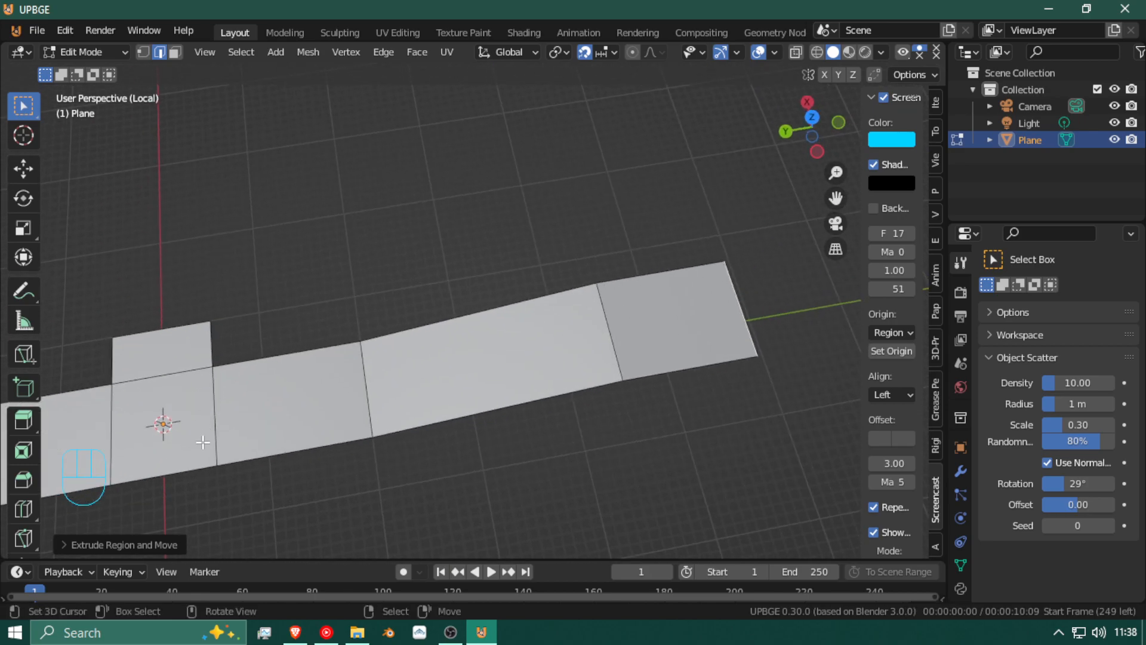
Step: Shorten the platform by moving its end edge 3 m along Y
middle_drag(704, 314, 598, 363)
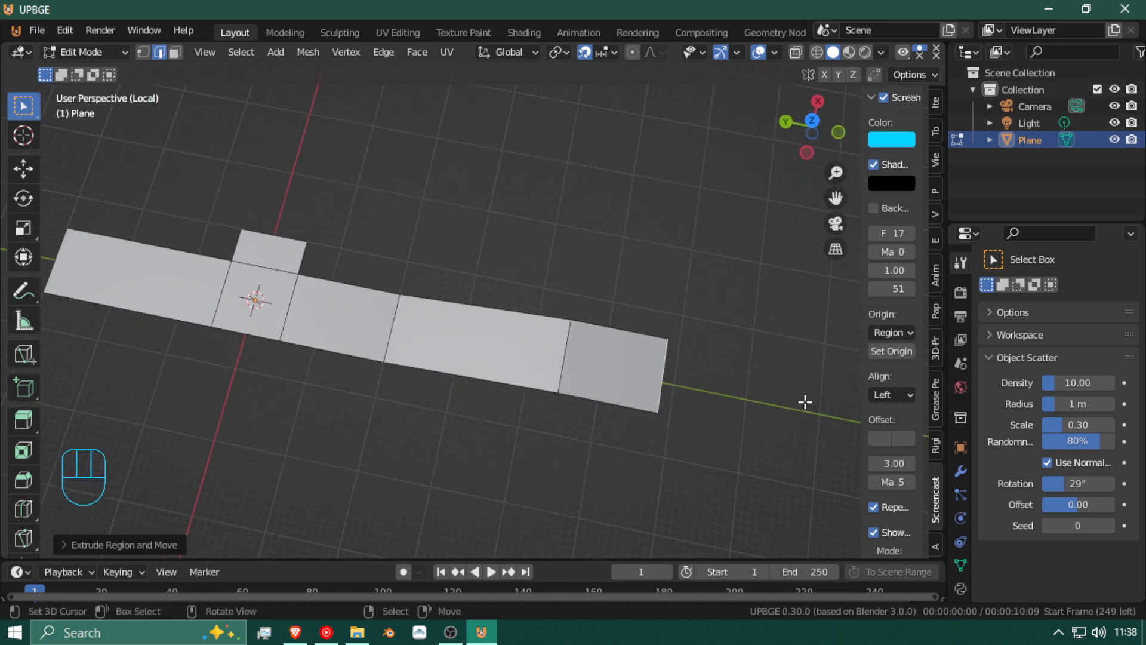
middle_drag(805, 401, 767, 415)
key(g)
key(x)
key(y)
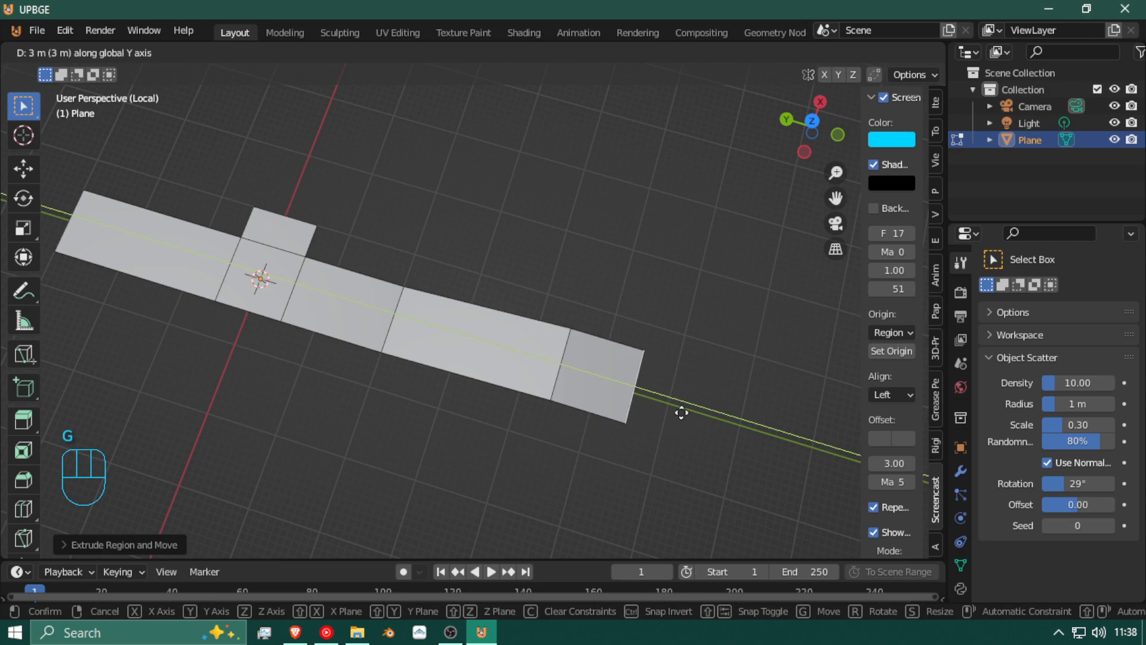
click(681, 412)
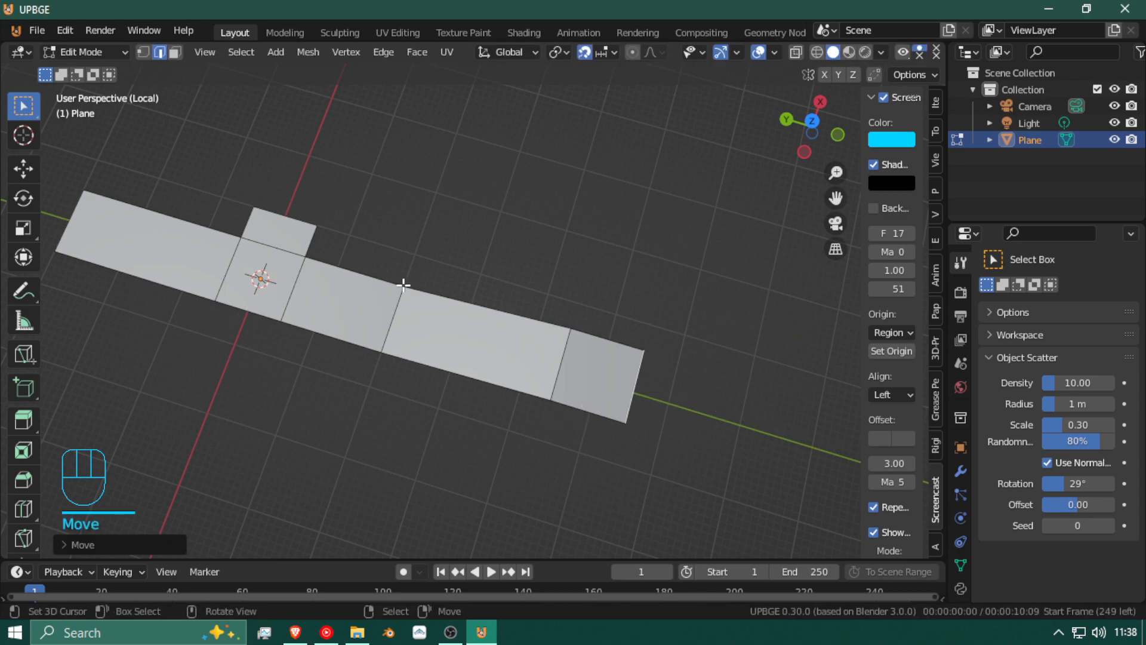
Step: Extrude the platform's side edge along negative X, and extrude the new section's outer long edge along negative Y to widen it
click(555, 412)
key(e)
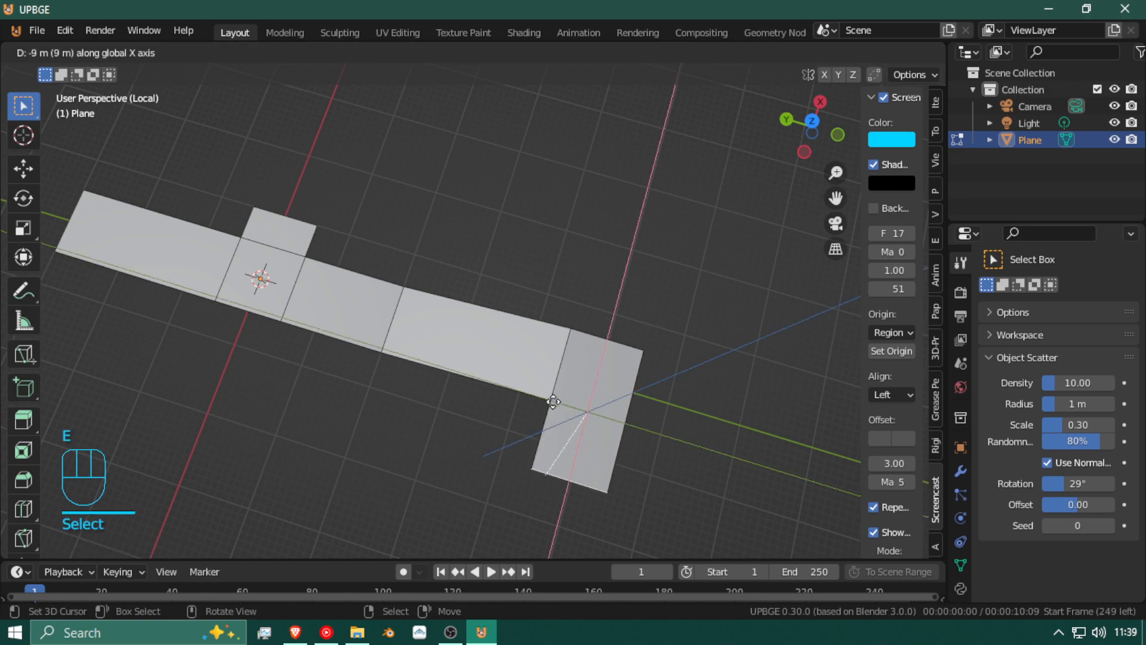
click(531, 454)
key(e)
click(694, 489)
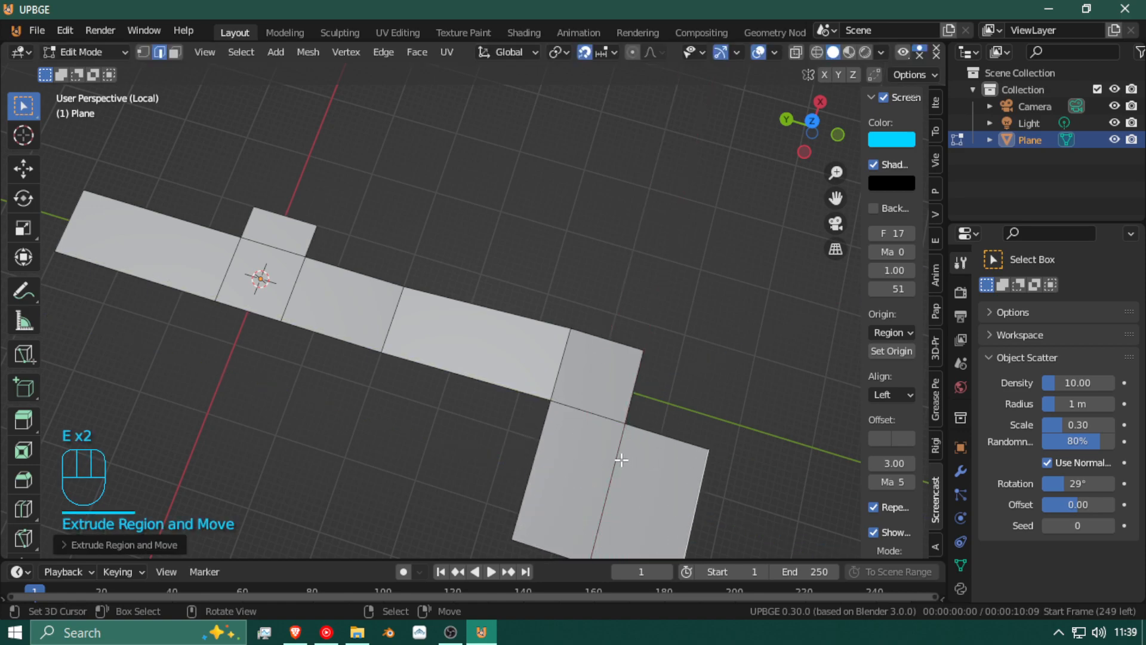
Step: Extrude the platform's opposite side edge along positive X in two sections, and widen the outer section along negative Y
click(607, 337)
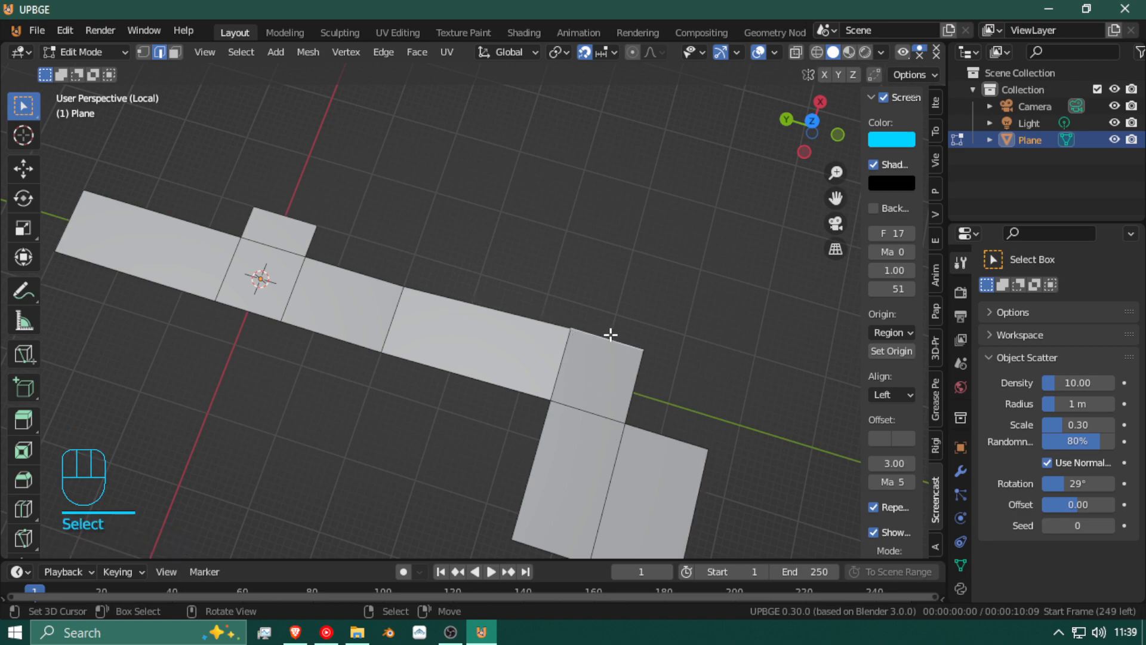
key(e)
click(645, 208)
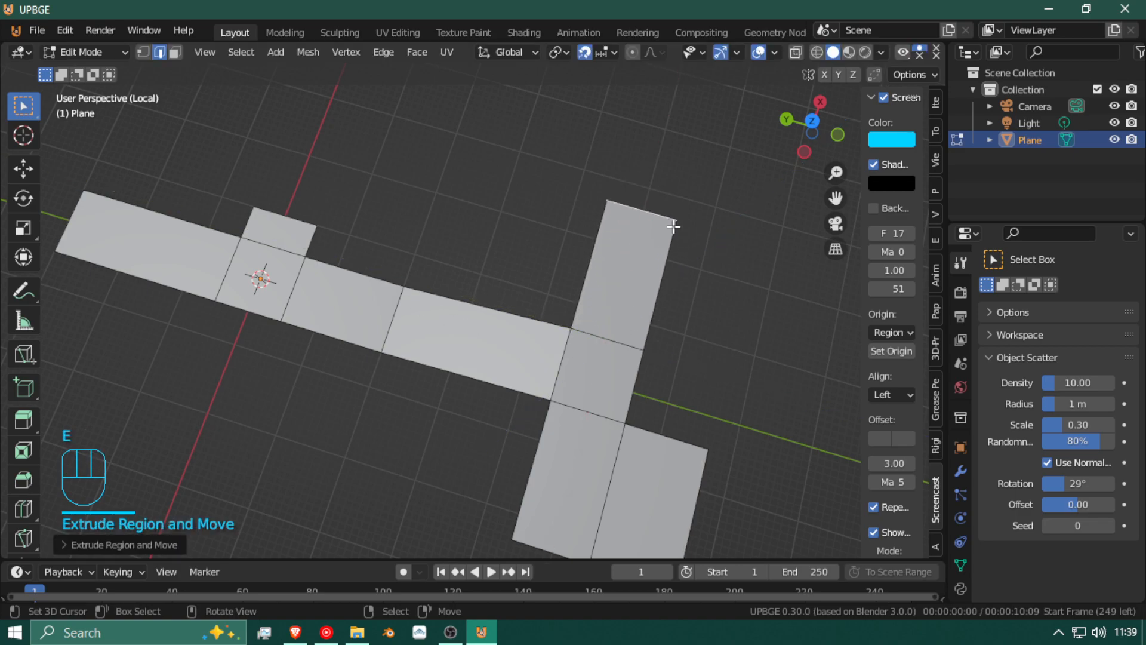
key(e)
click(693, 95)
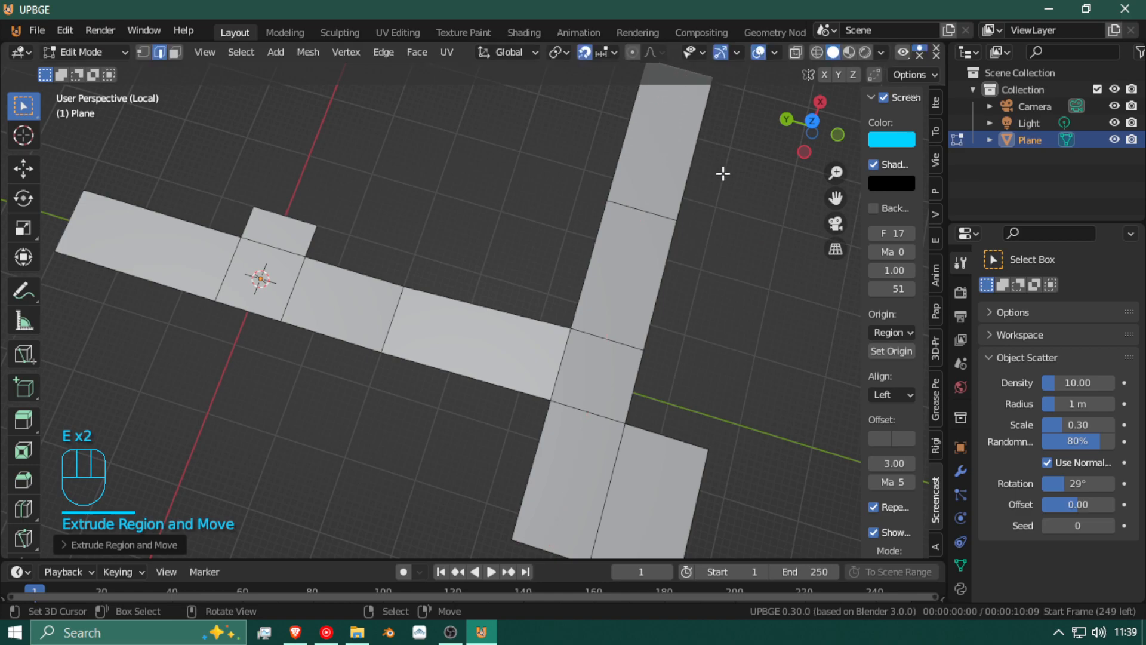
right_click(702, 141)
key(e)
shift+scroll(632, 209, up, 4)
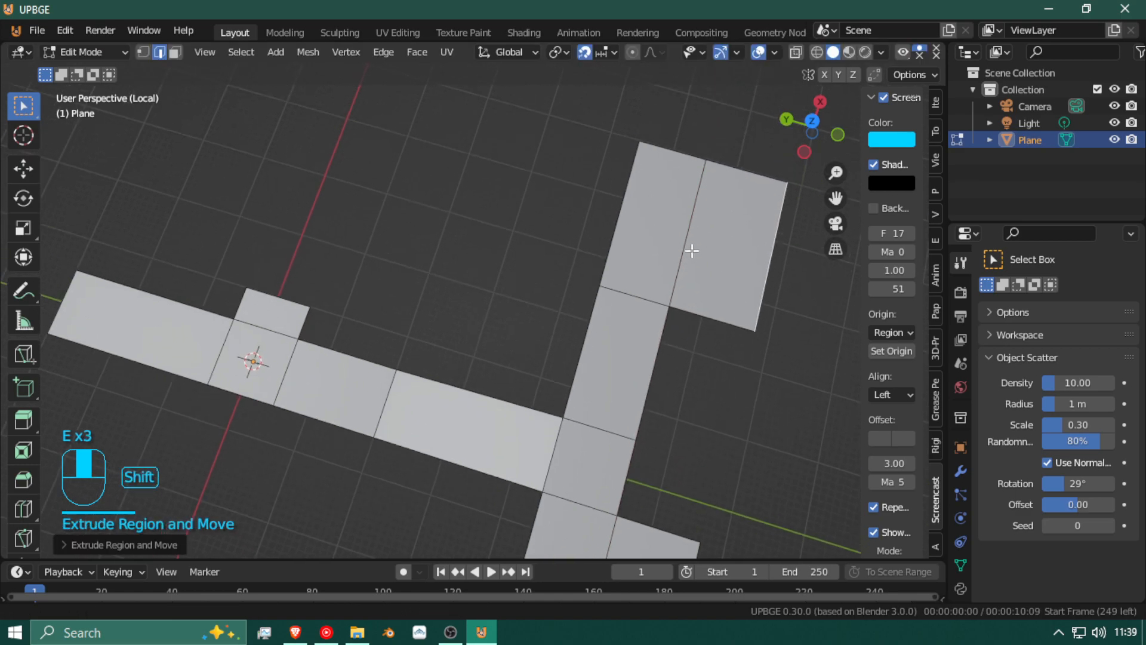
Step: Divide the widened outer section with a cut along Y, and extrude the far half's inner edge along positive Y
click(623, 180)
key(e)
click(433, 132)
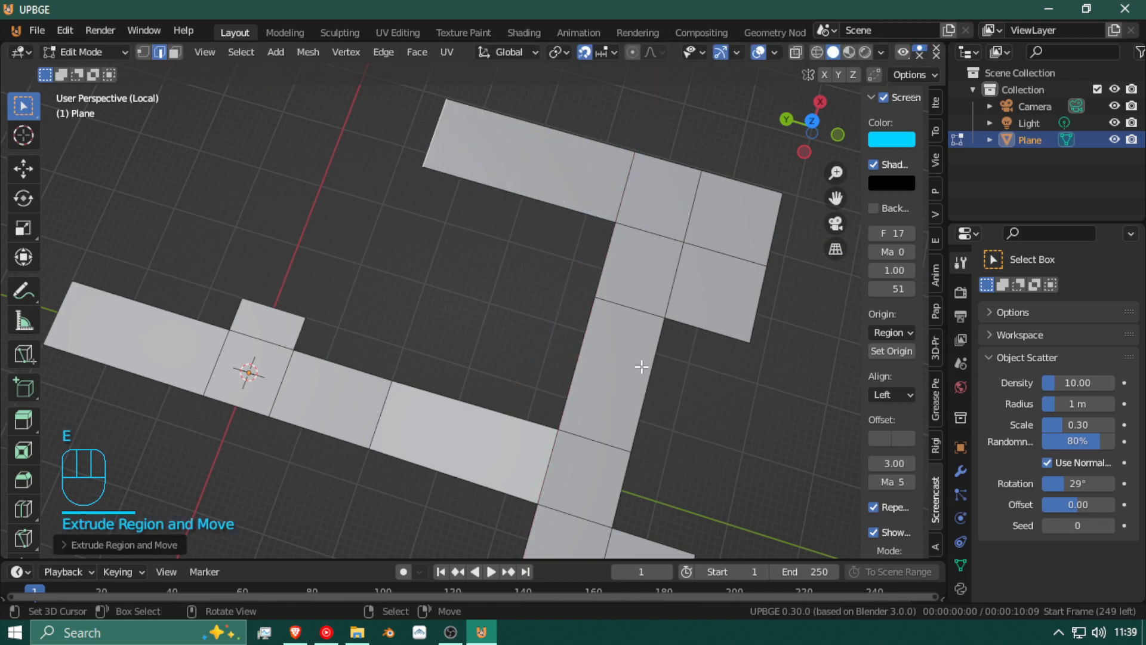
Step: Move the cut edges dividing the outer section, together with the adjoining corridor's inner side edge, about 3 m along positive X
alt+right_click(649, 237)
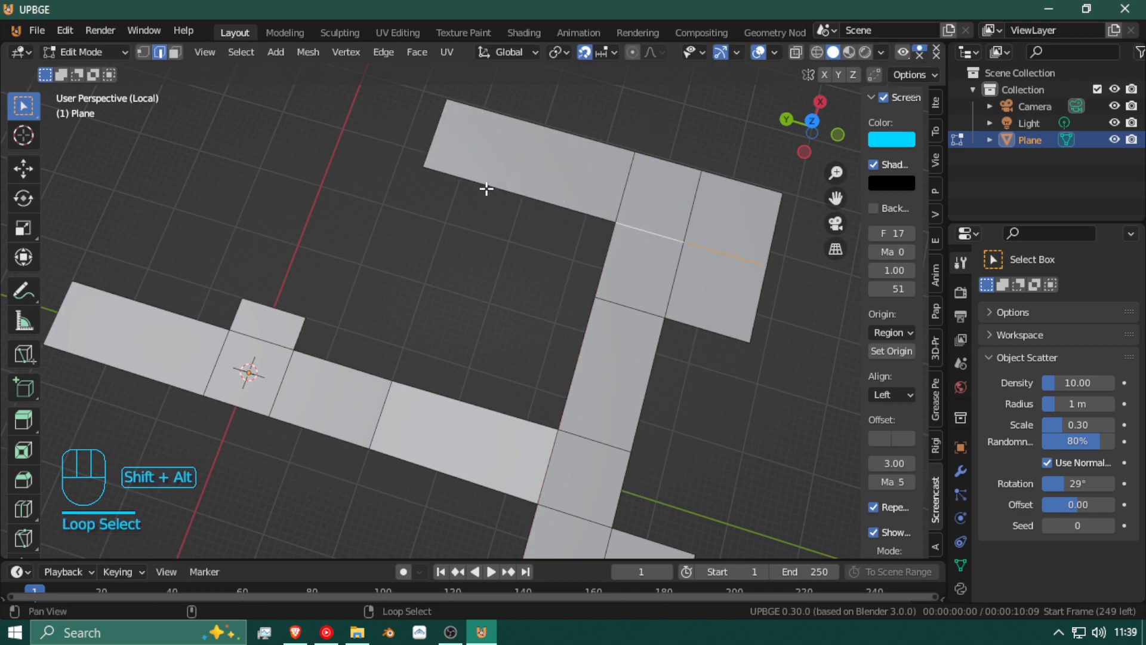
key(s)
key(x)
key(g)
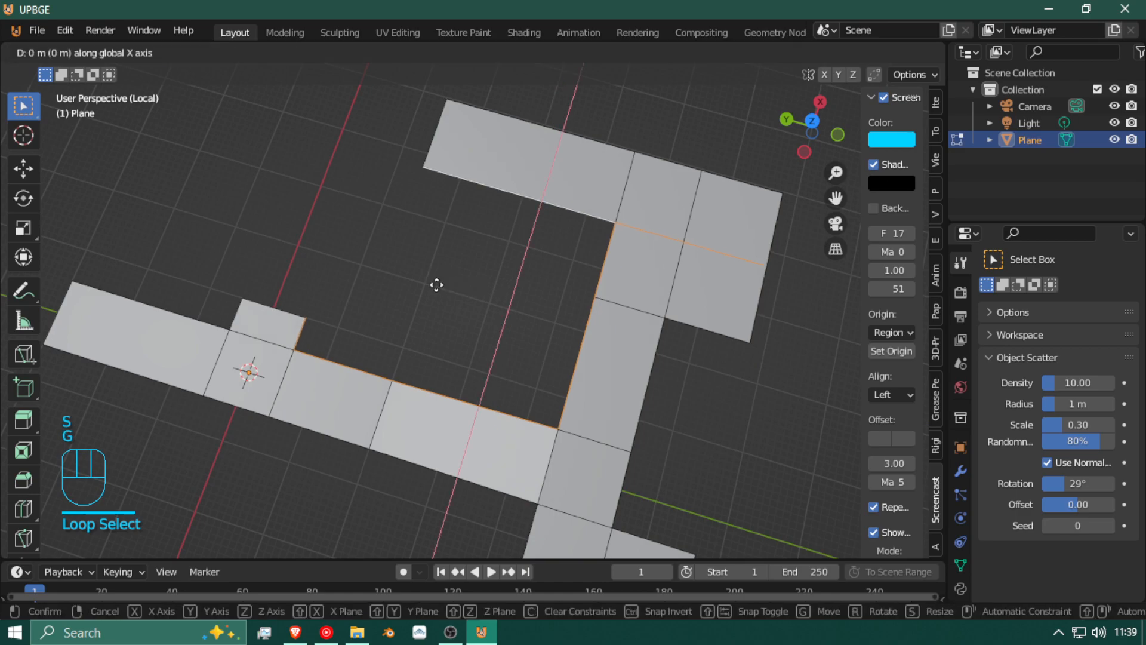
right_click(442, 284)
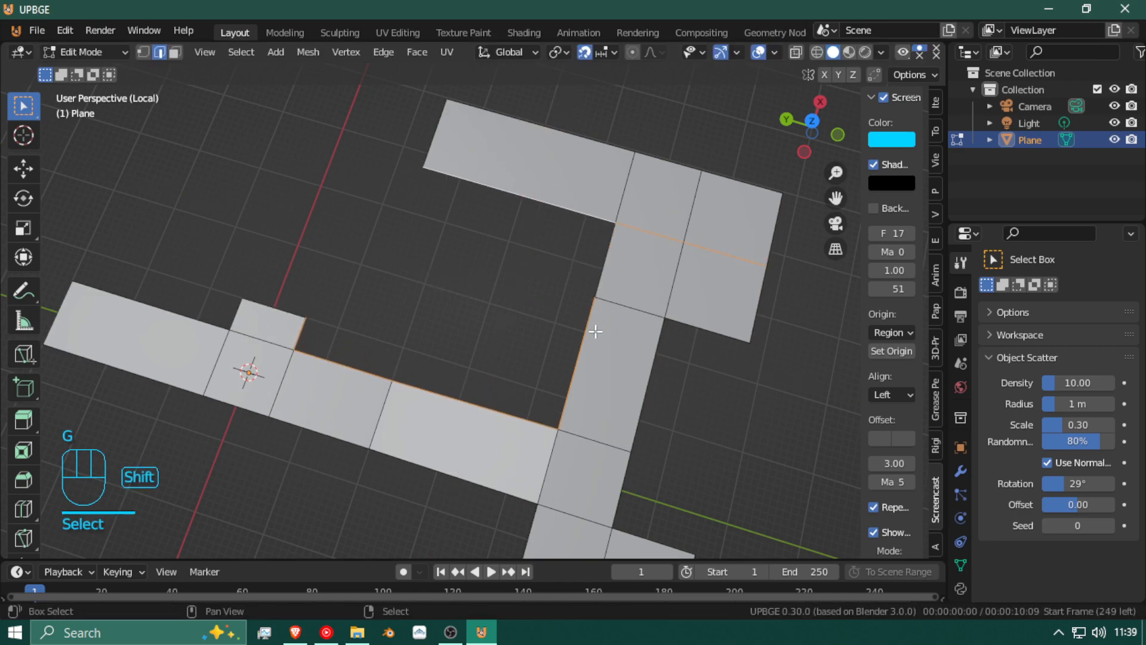
key(g)
right_click(463, 299)
key(g)
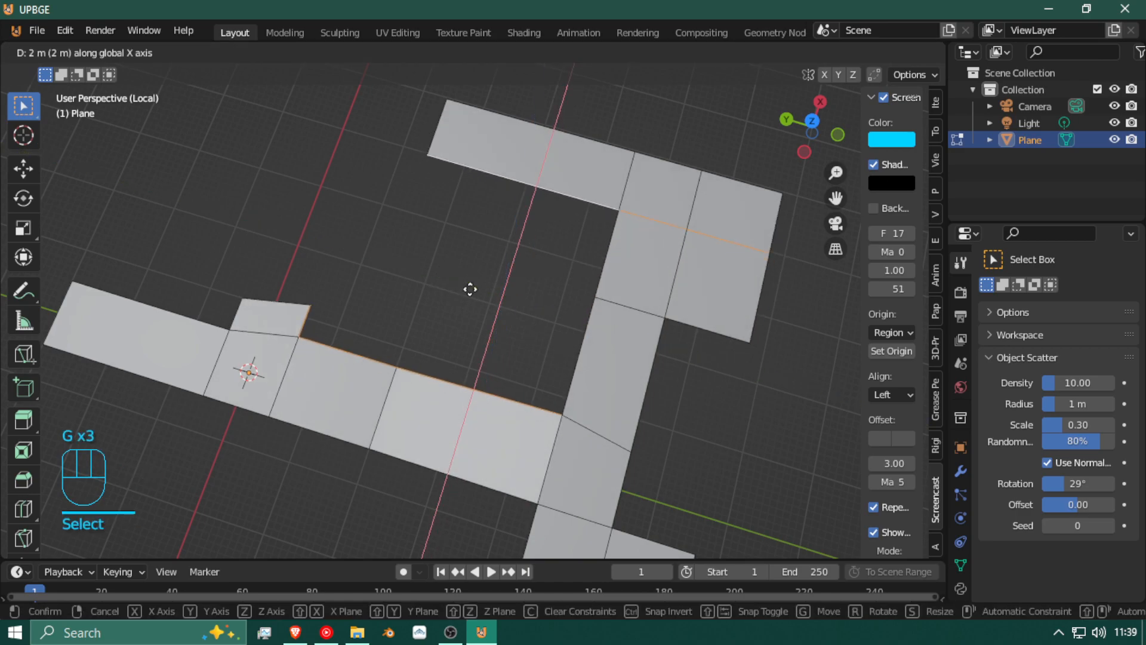
click(478, 407)
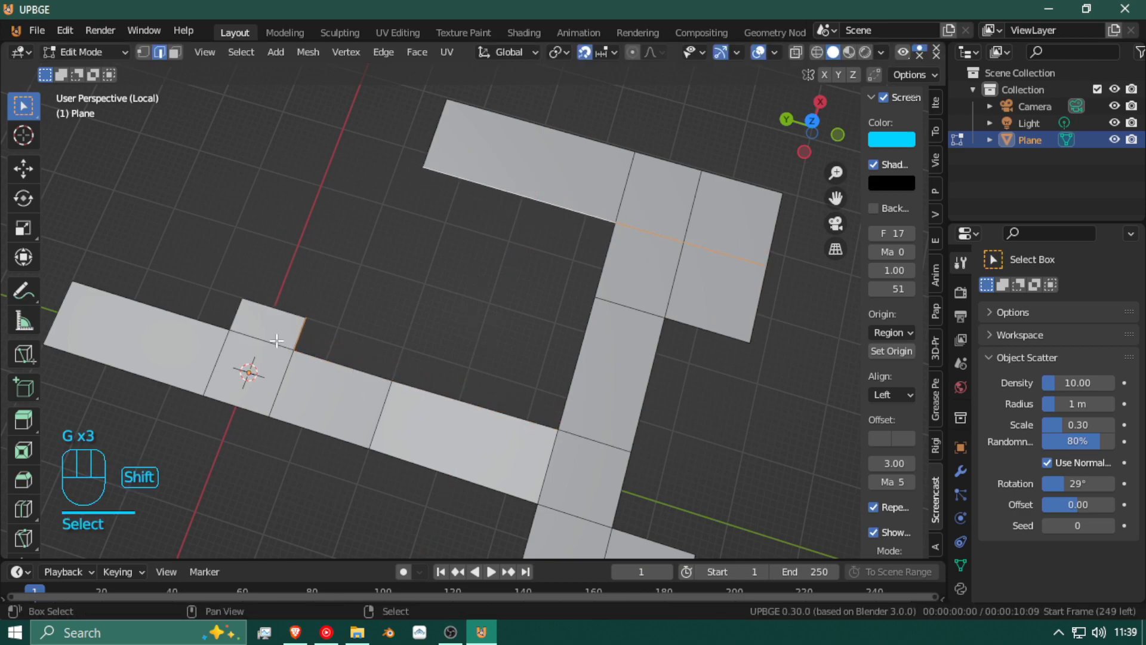
key(g)
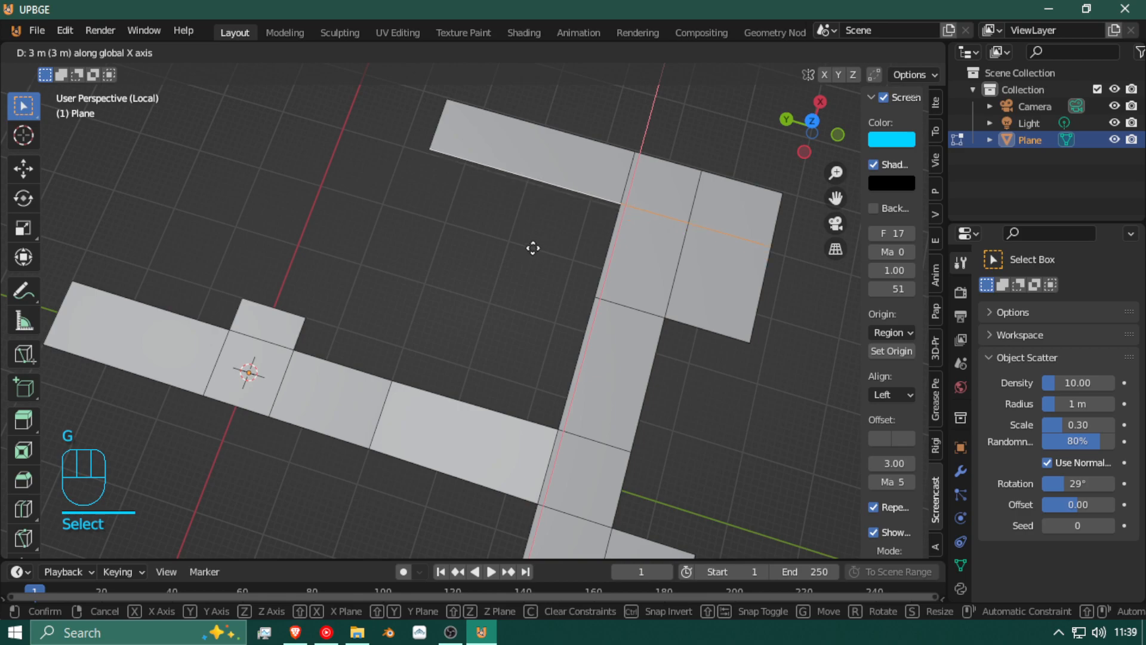
click(527, 257)
Step: Shift the same dividing edges and corridor side edge 1 m along negative X, working in the top view
key(KP_7)
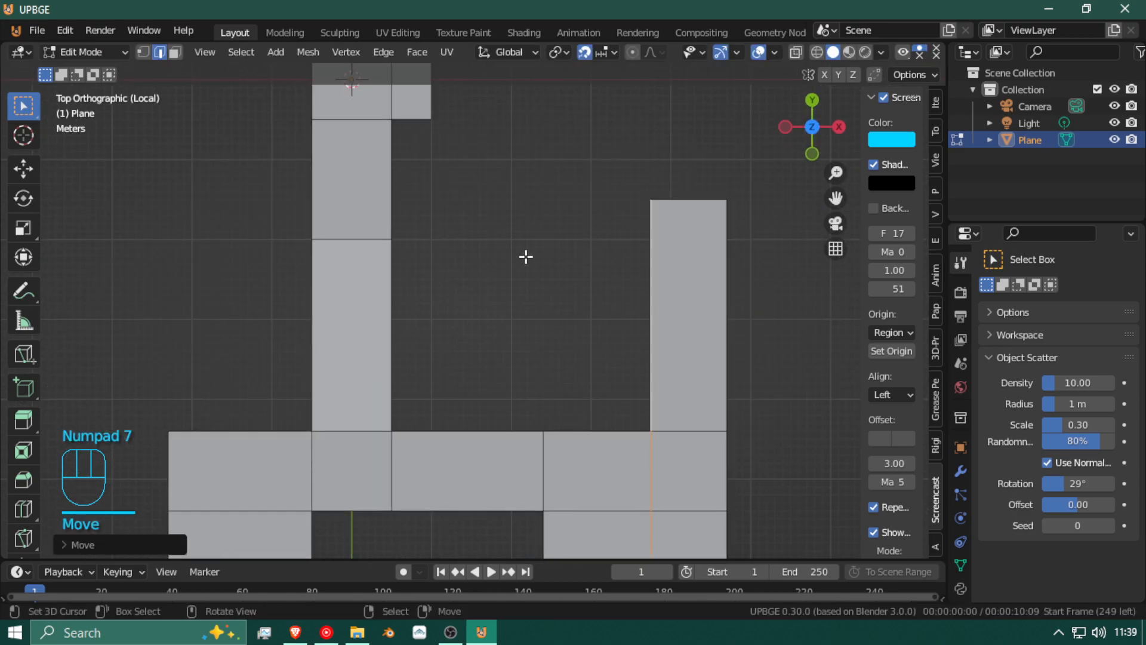
shift+middle_drag(526, 257, 441, 253)
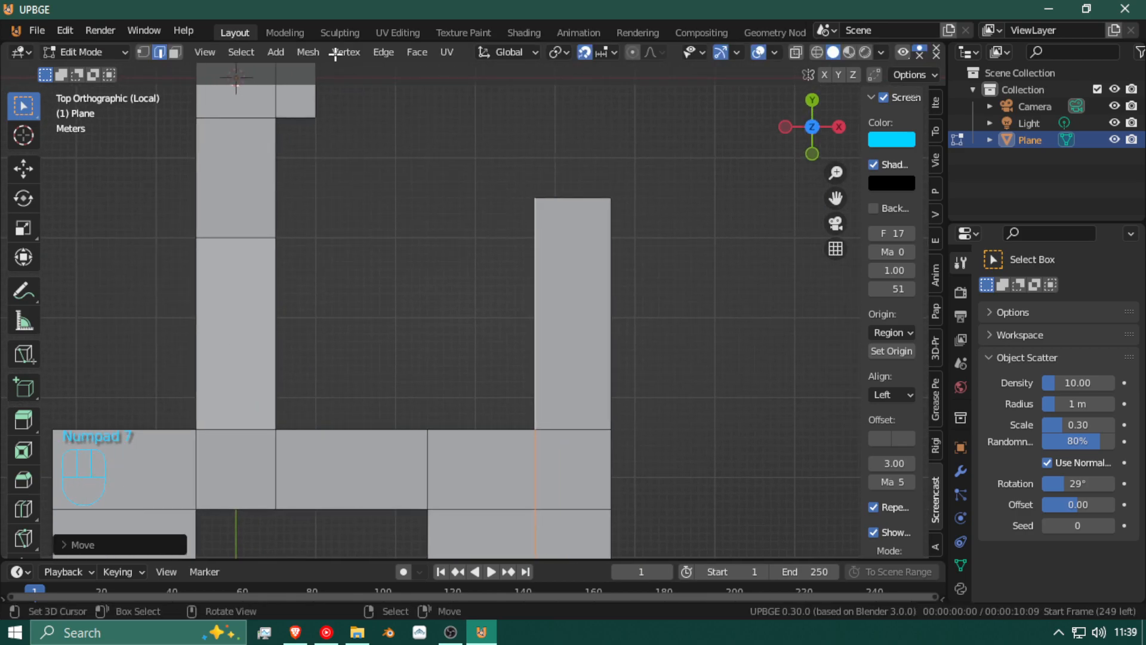
key(g)
key(x)
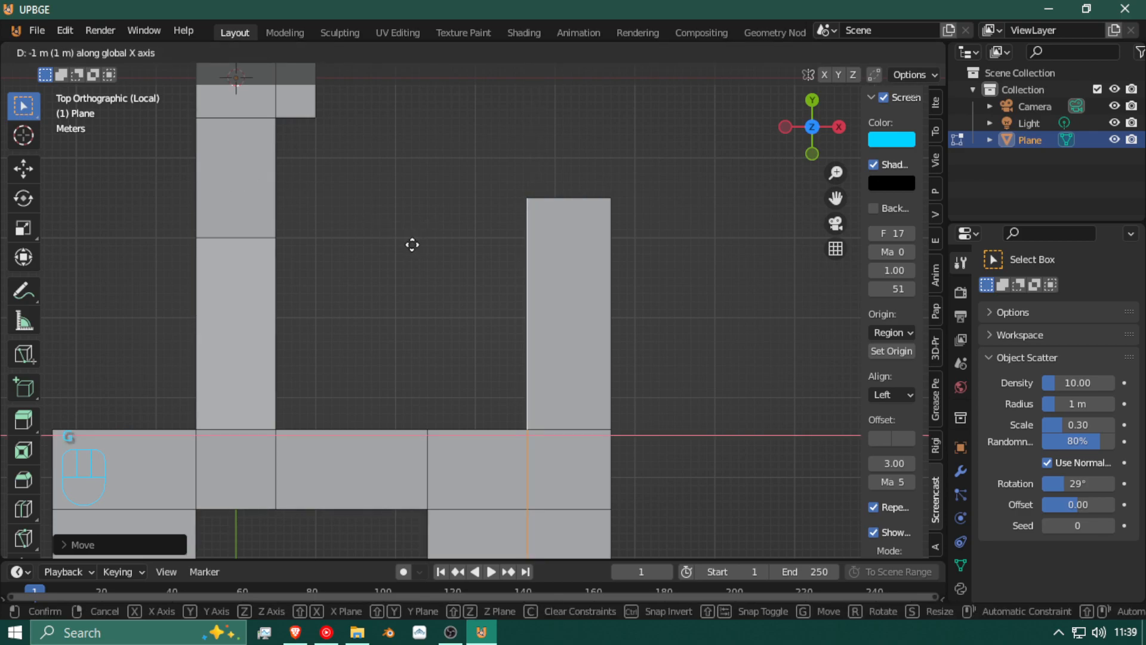
click(415, 244)
Step: Extrude the corridor's end edge 10 m along Y, and extrude the new square's outer side edge about 20 m along positive X
scroll(521, 314, down, 3)
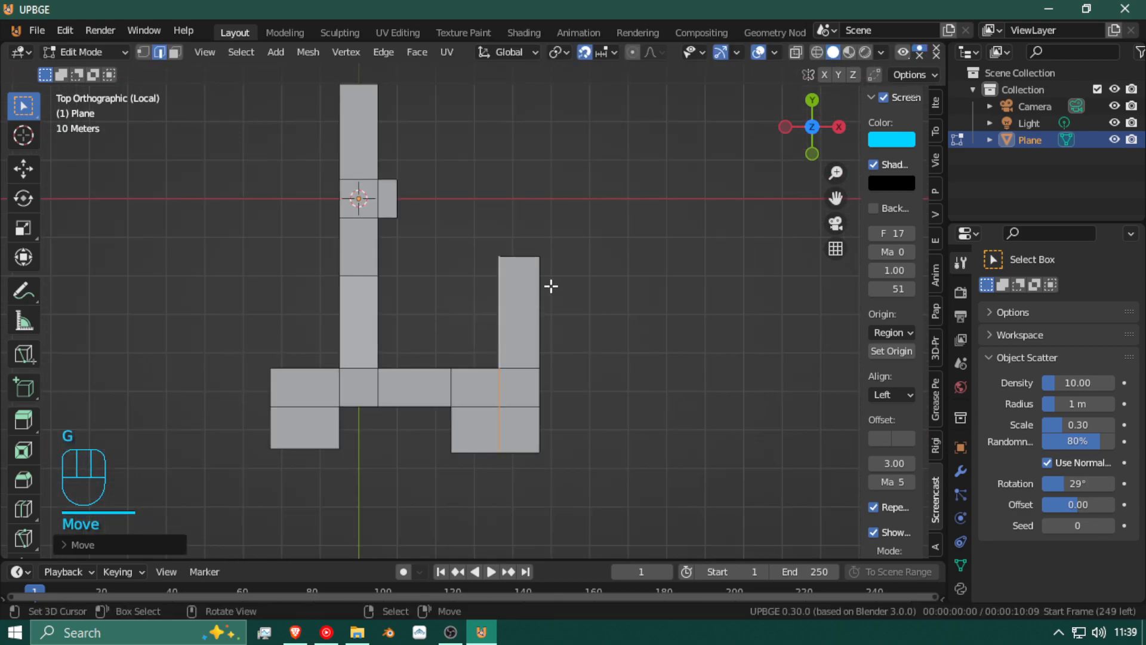
key(e)
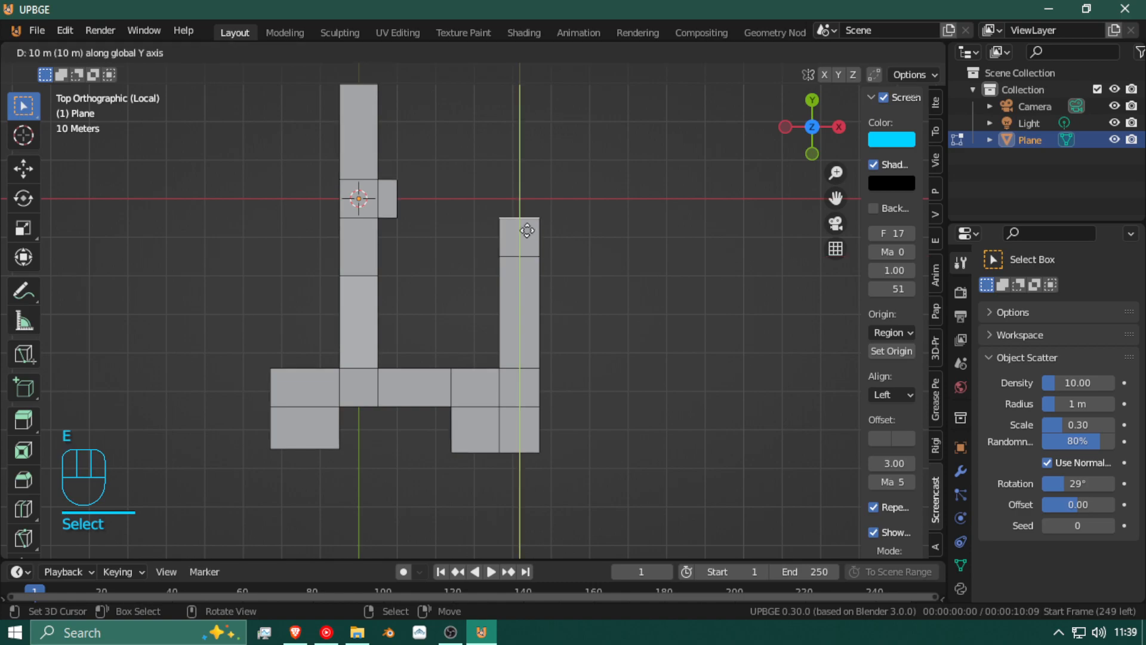
click(528, 212)
key(e)
click(632, 242)
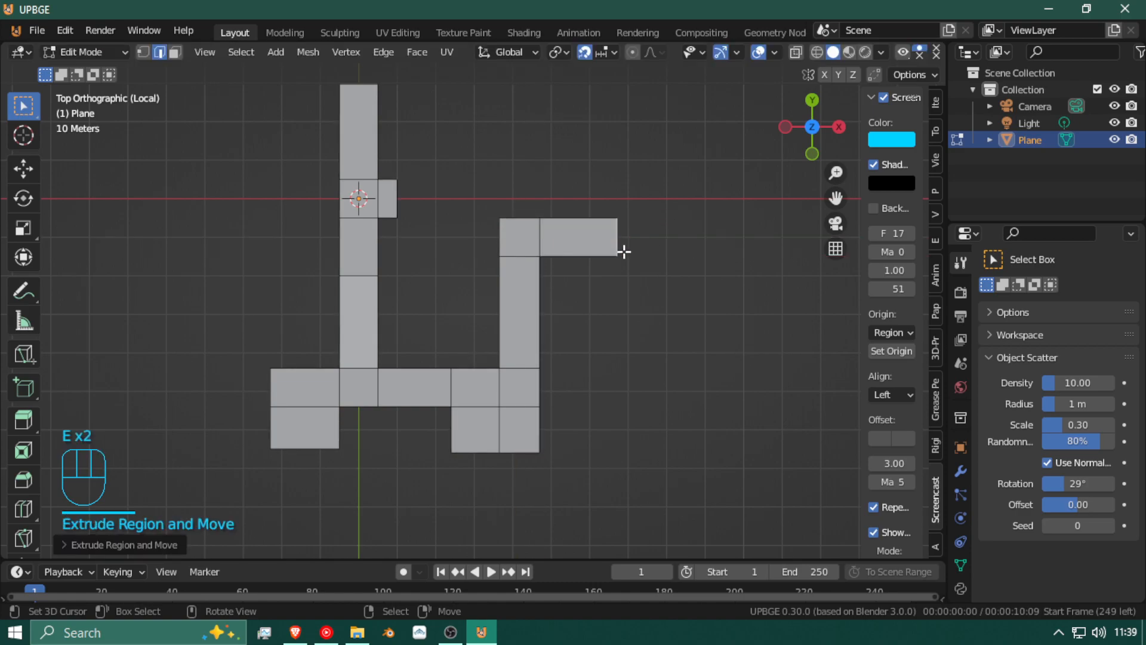
Step: Widen the new end section by extruding its long edges 10 m along Y, and extrude the starting corridor's far side edge along negative X
key(e)
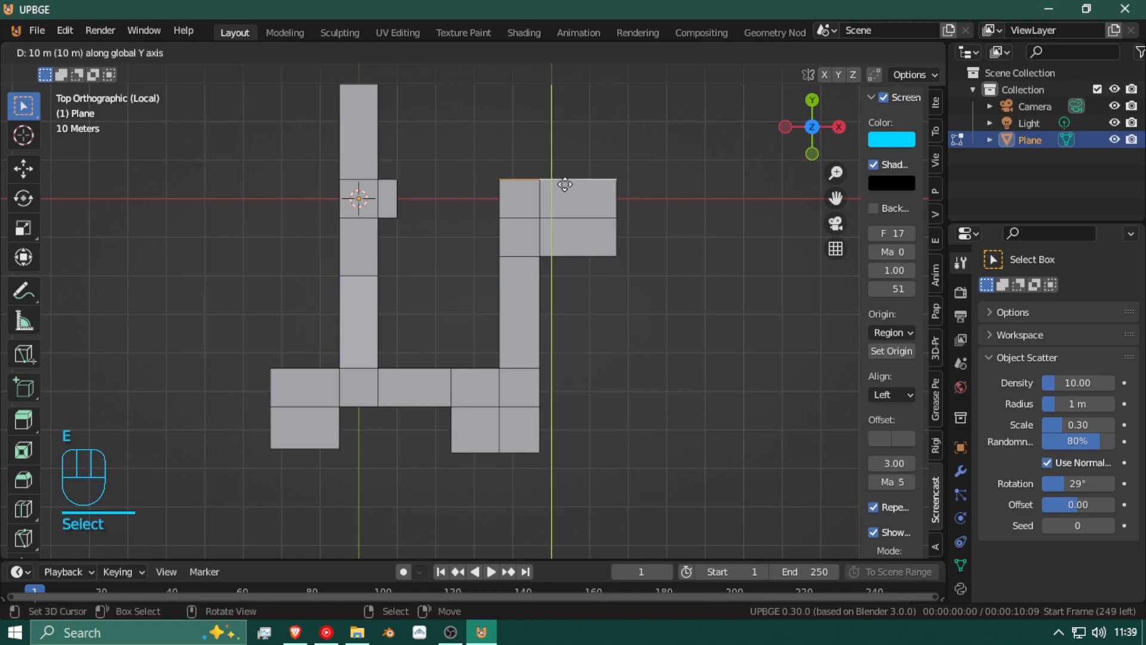
click(563, 182)
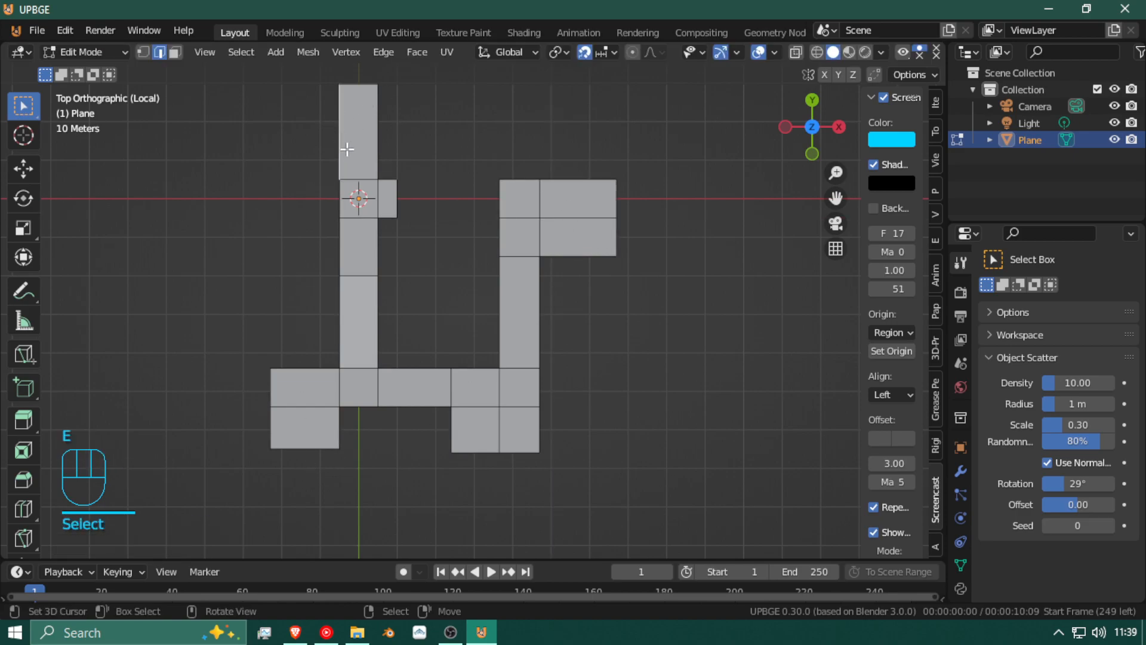
key(e)
click(269, 153)
Step: Raise the four faces of the new end section 7 m along Z so the adjoining corridor becomes a ramp
middle_drag(319, 370, 208, 391)
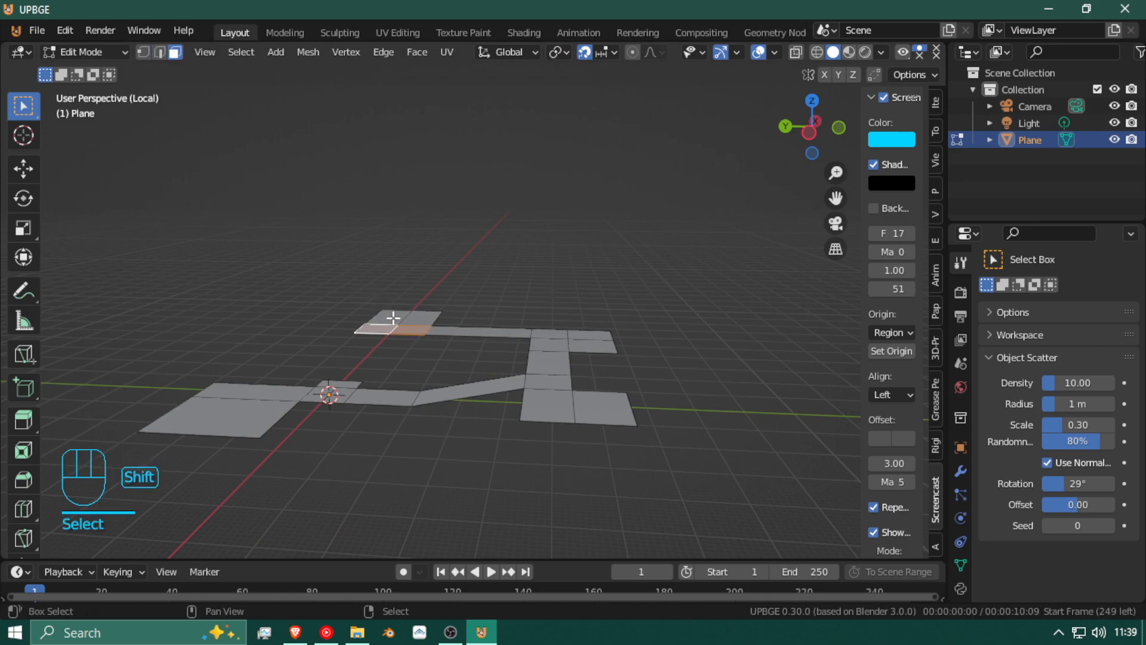
key(g)
key(z)
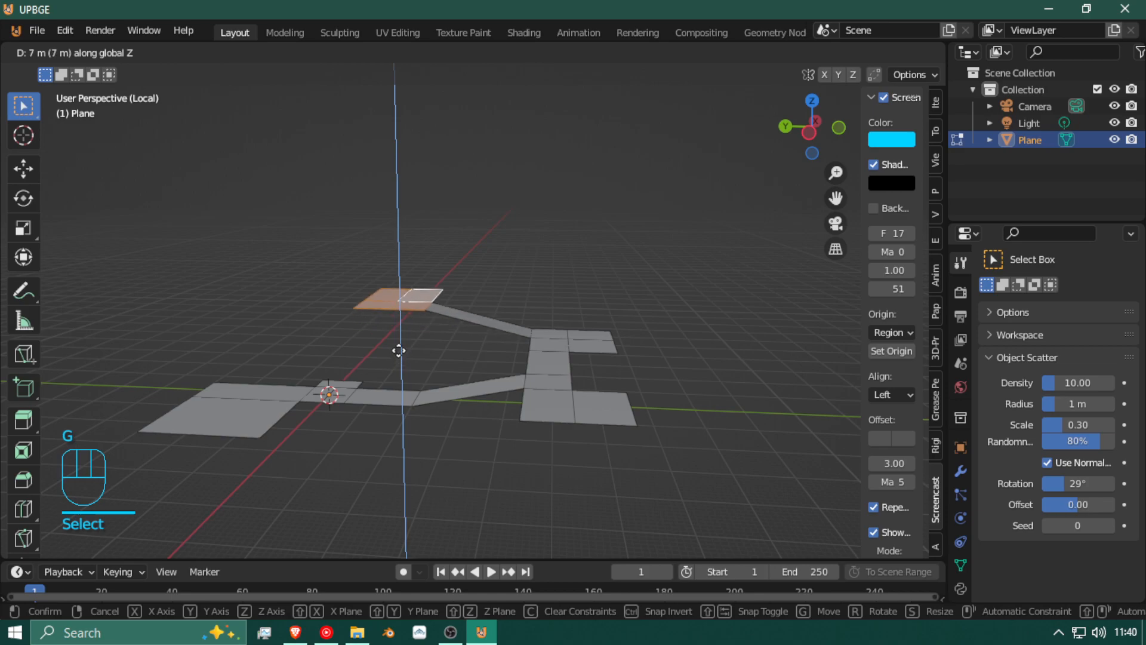
click(399, 351)
Step: Extrude the outer corner face of the four-face section beside the second ramp straight up into a tall tower
middle_drag(684, 403, 107, 409)
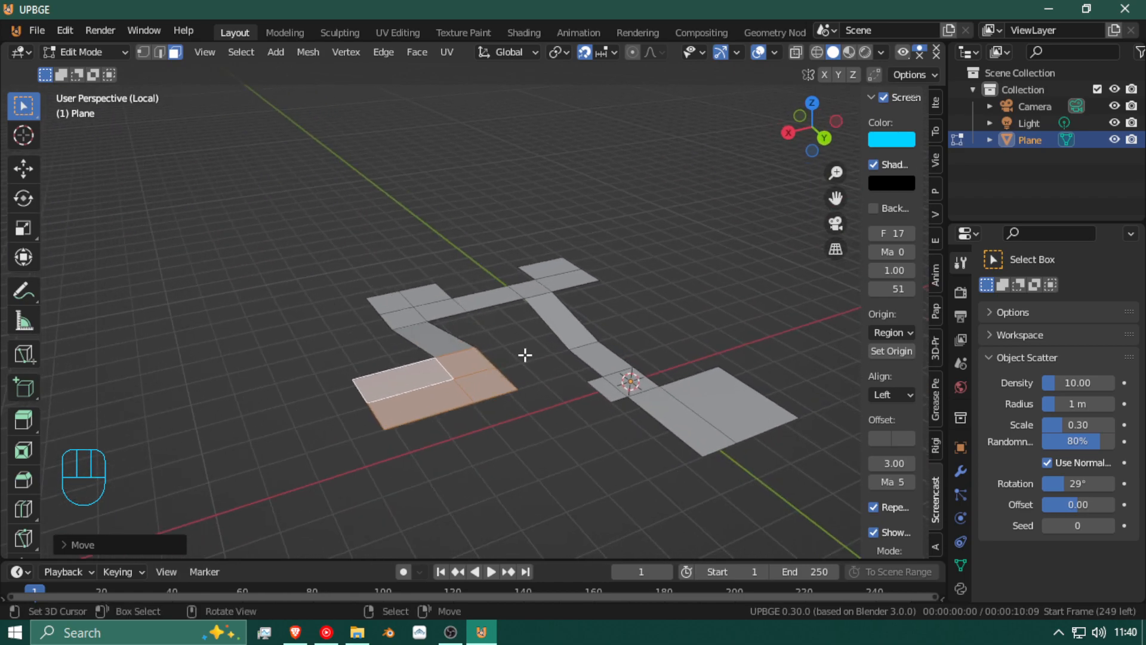
middle_drag(313, 438, 411, 447)
middle_drag(348, 415, 539, 429)
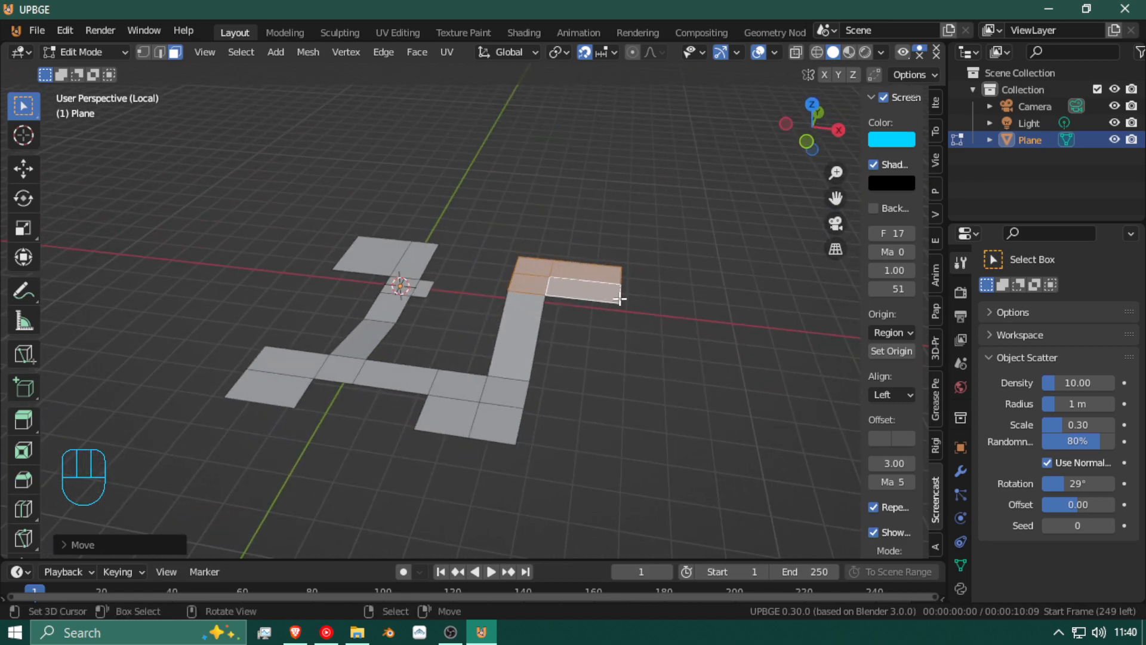
click(498, 441)
middle_drag(498, 441, 645, 417)
key(e)
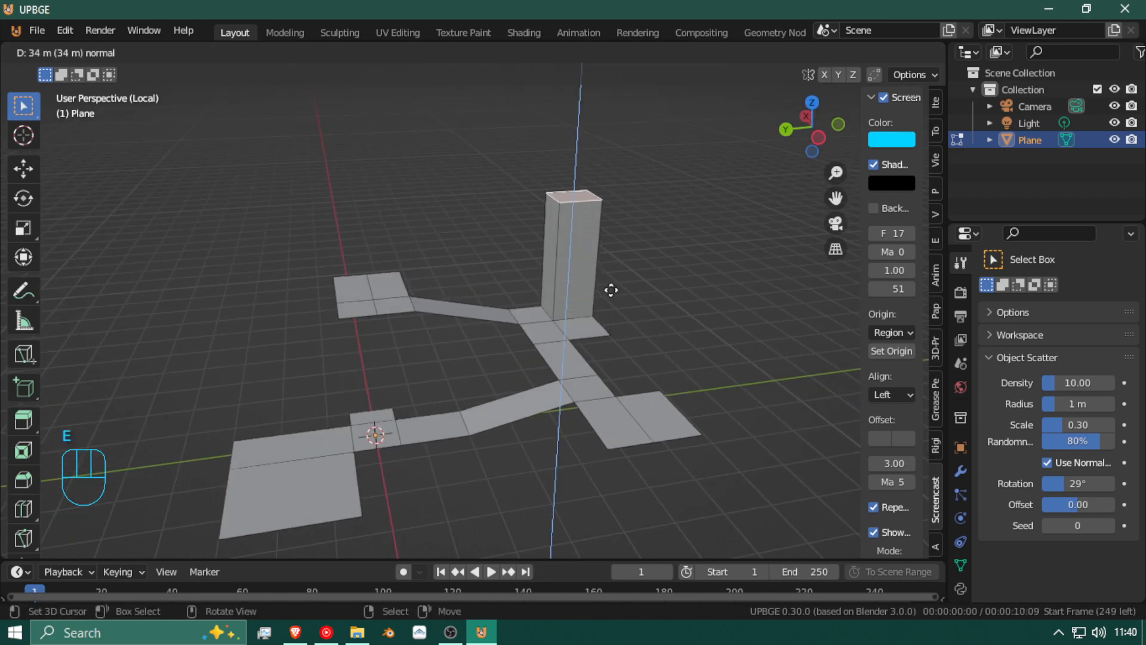
click(608, 251)
Step: Walk through the layout at floor level to examine the tower's scale against the surrounding corridors
scroll(609, 252, down, 3)
middle_drag(609, 251, 525, 268)
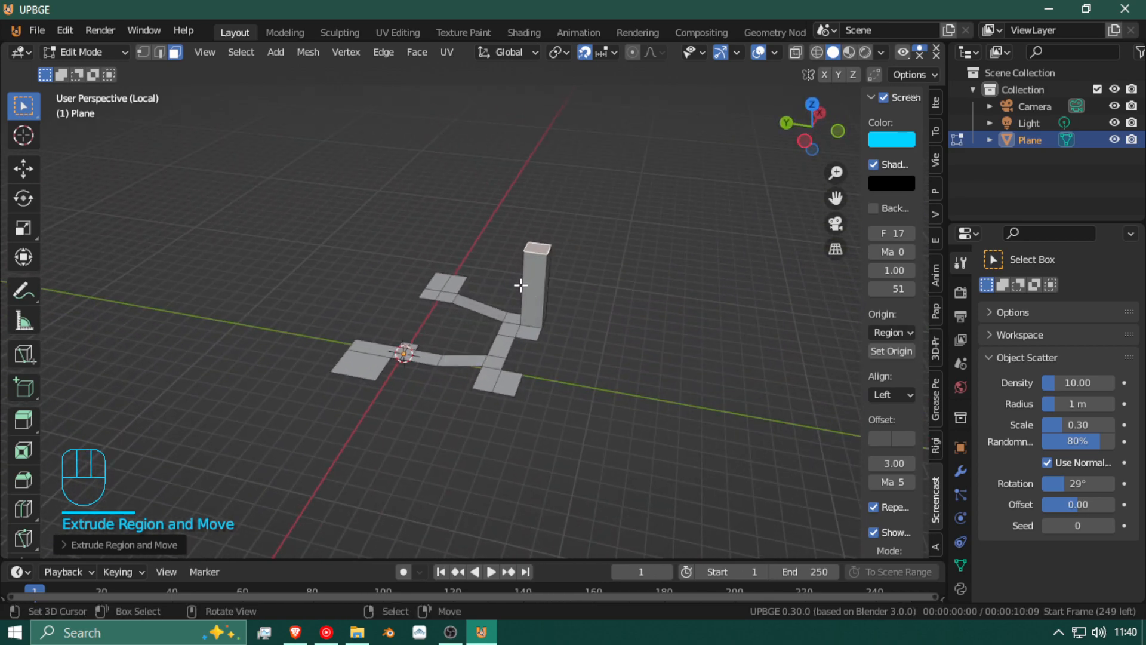
key(shift+f)
key(w)
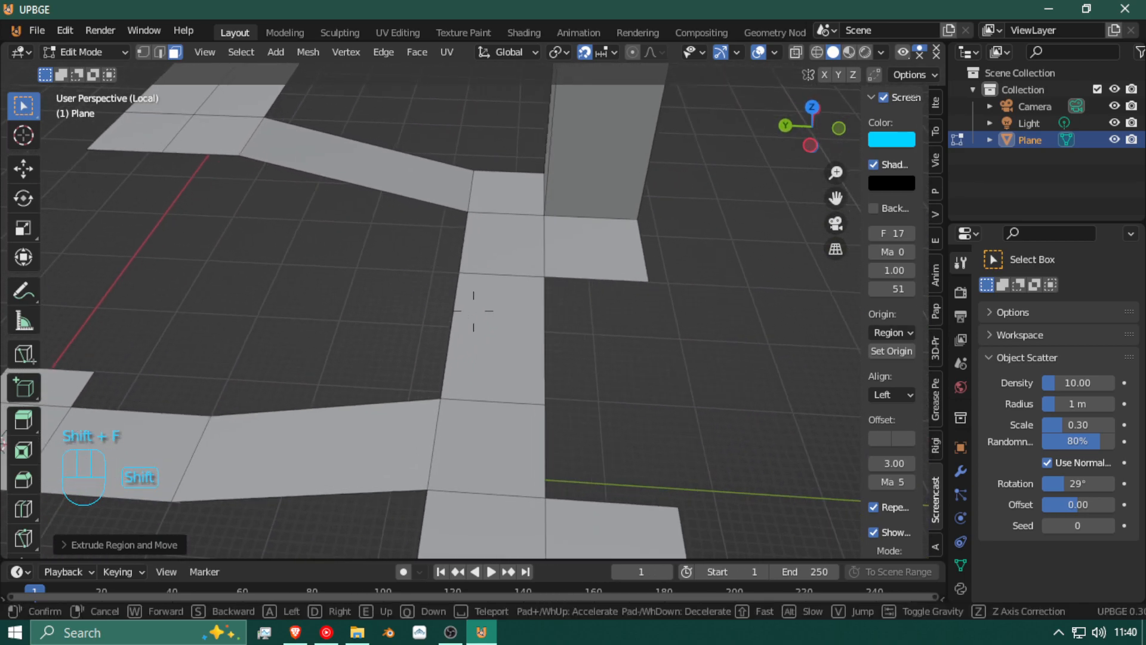
key(w)
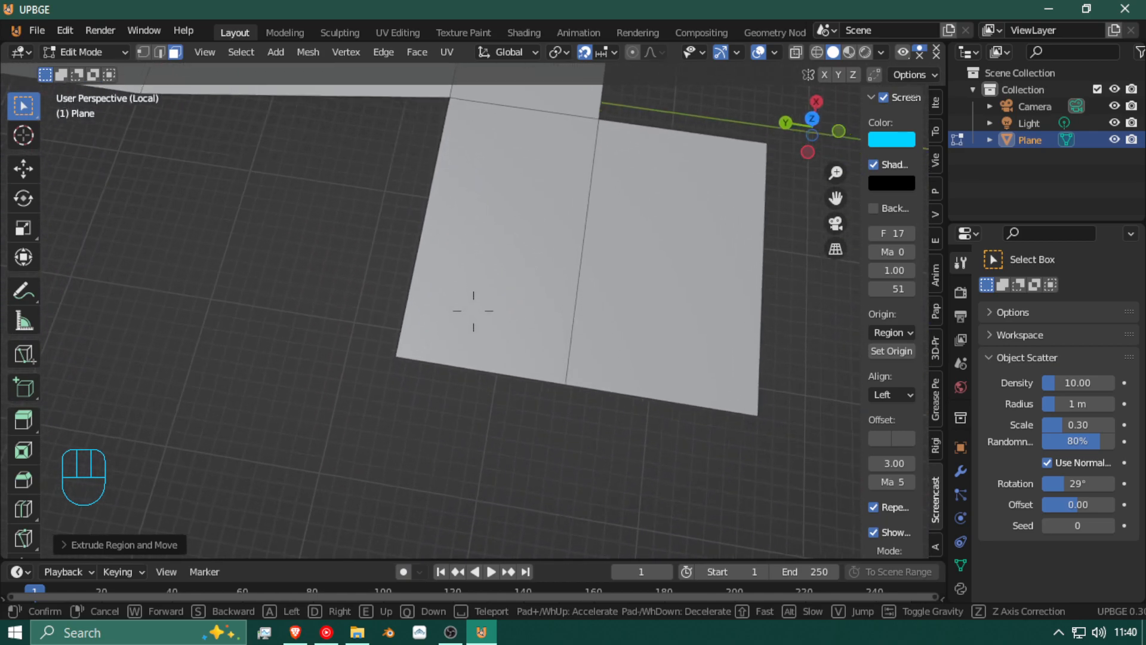
key(shift+w)
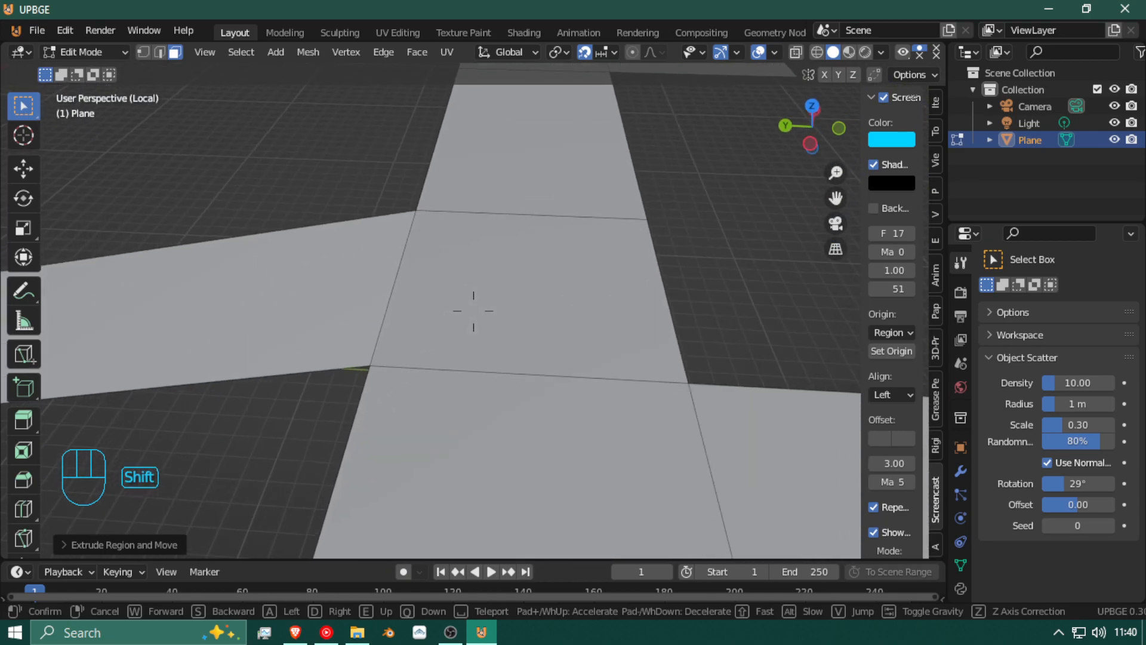
key(q)
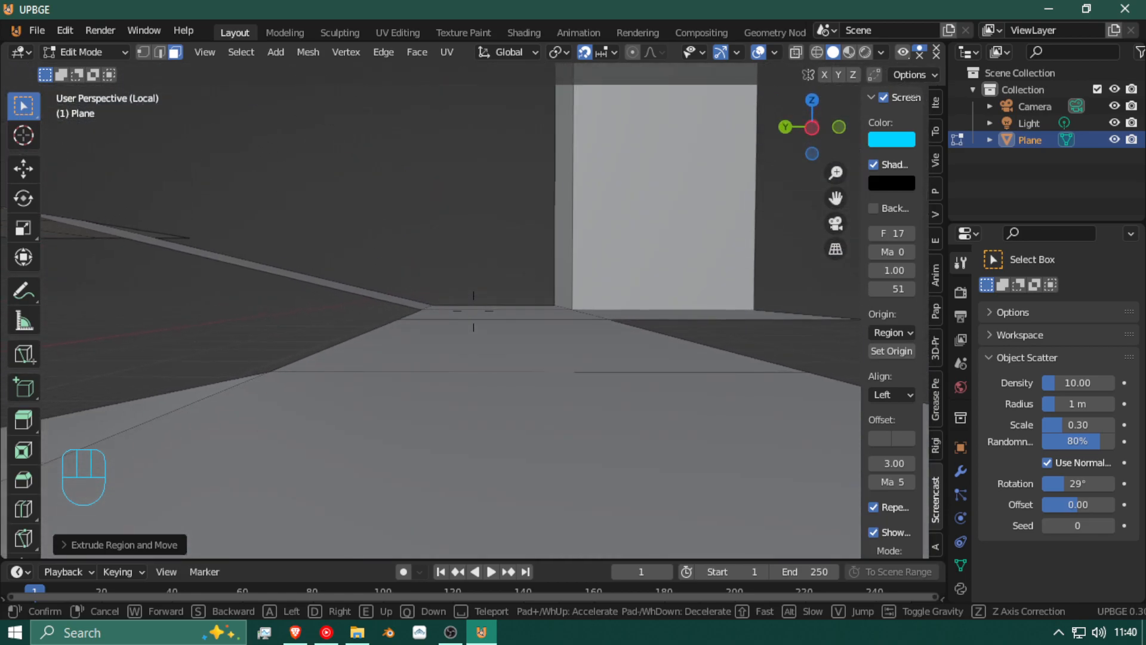
key(shift+w)
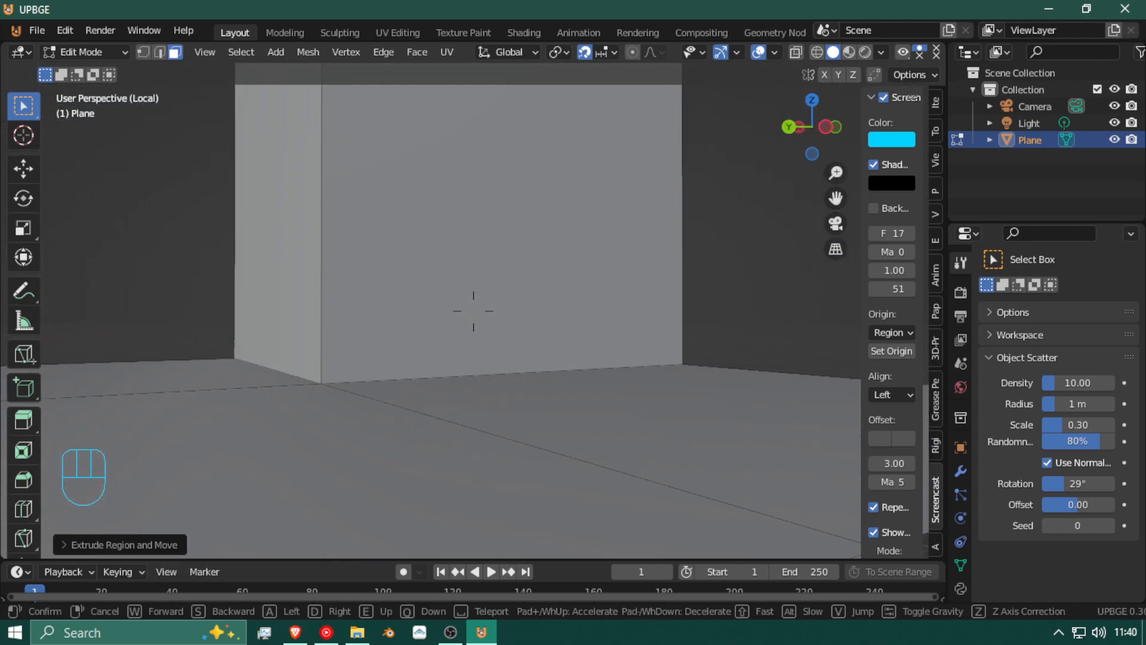
key(shift+w)
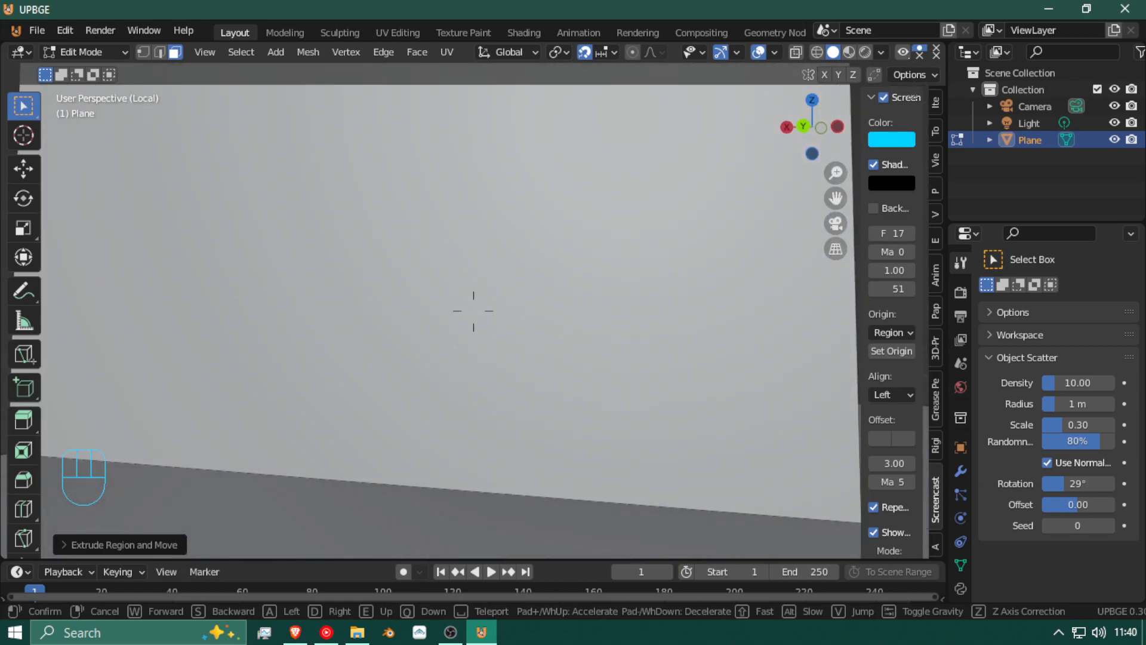
key(shift+w)
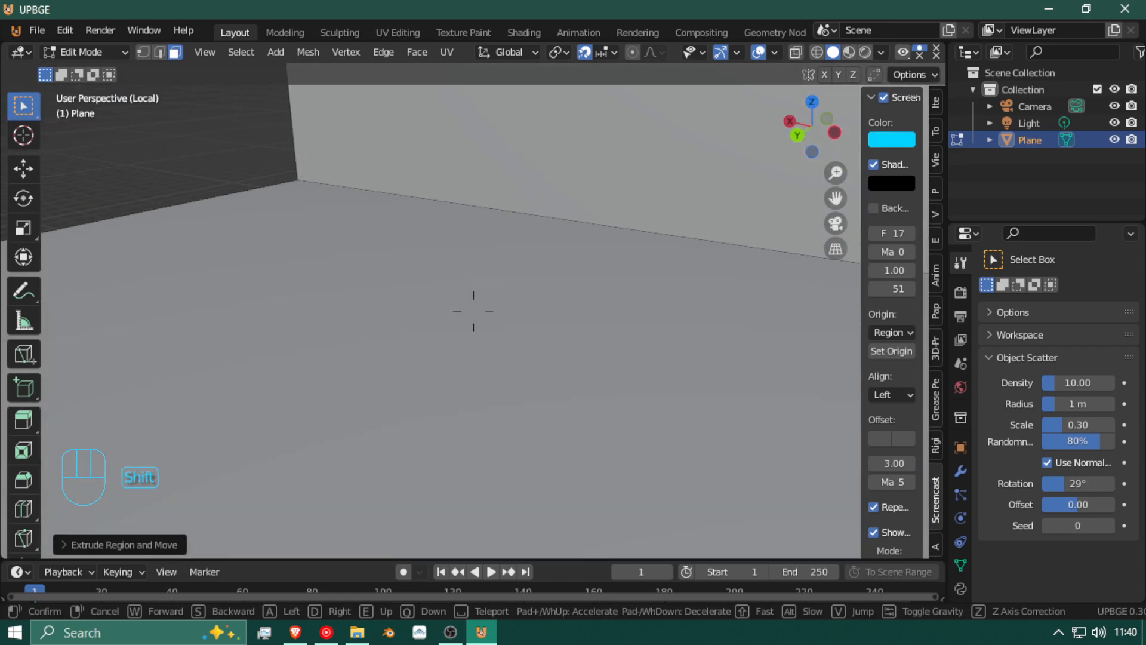
key(w)
key(Escape)
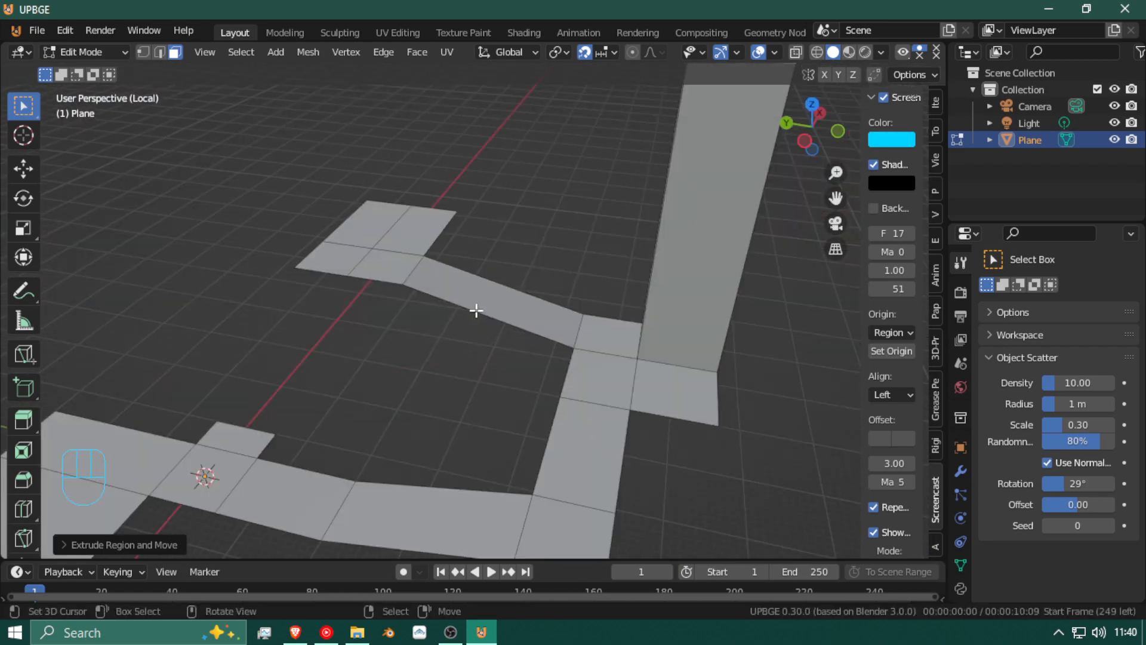
Step: Fly around the tower's base and select the adjoining floor face to inspect it from below
key(shift+f)
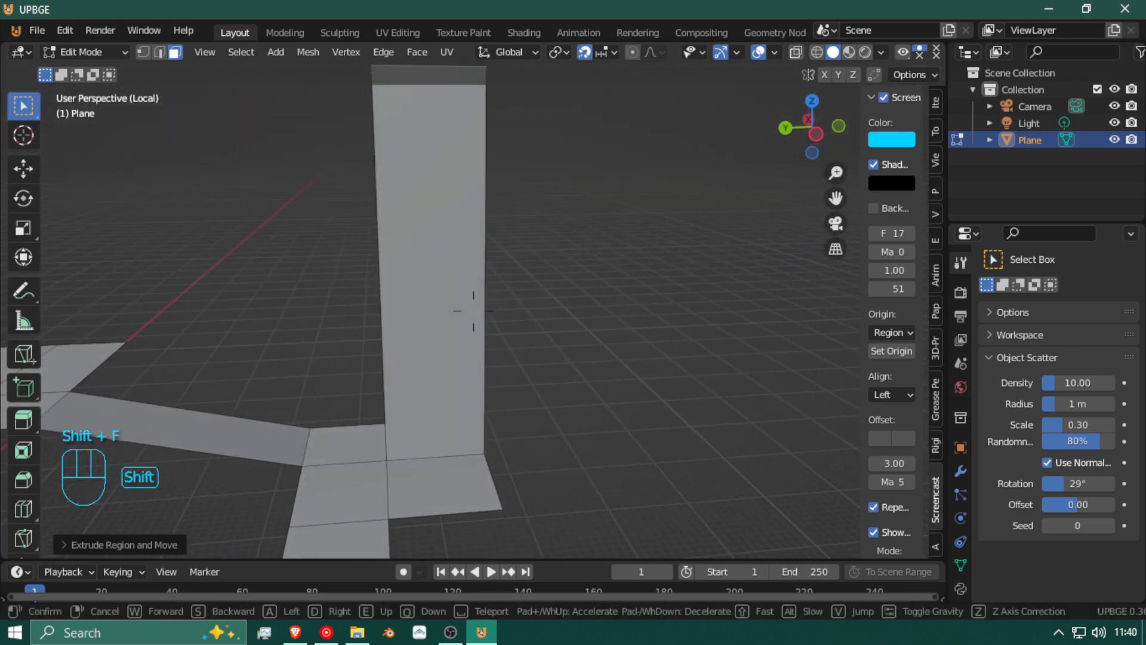
key(w)
key(d)
key(q)
click(473, 311)
right_click(417, 213)
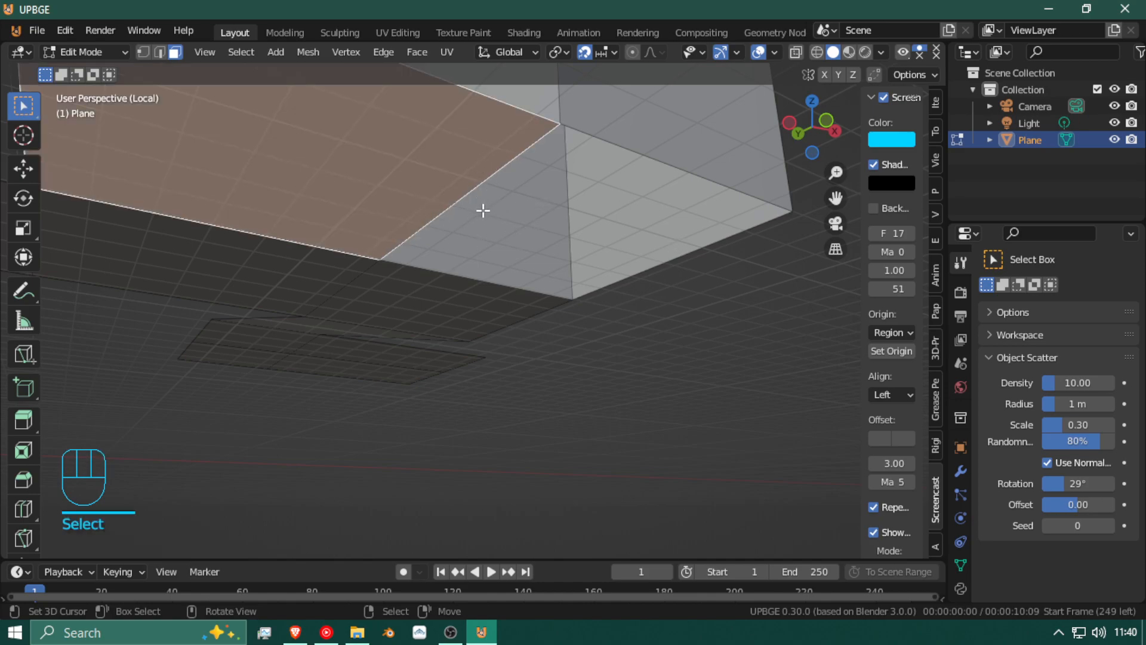
key(shift+f)
click(472, 243)
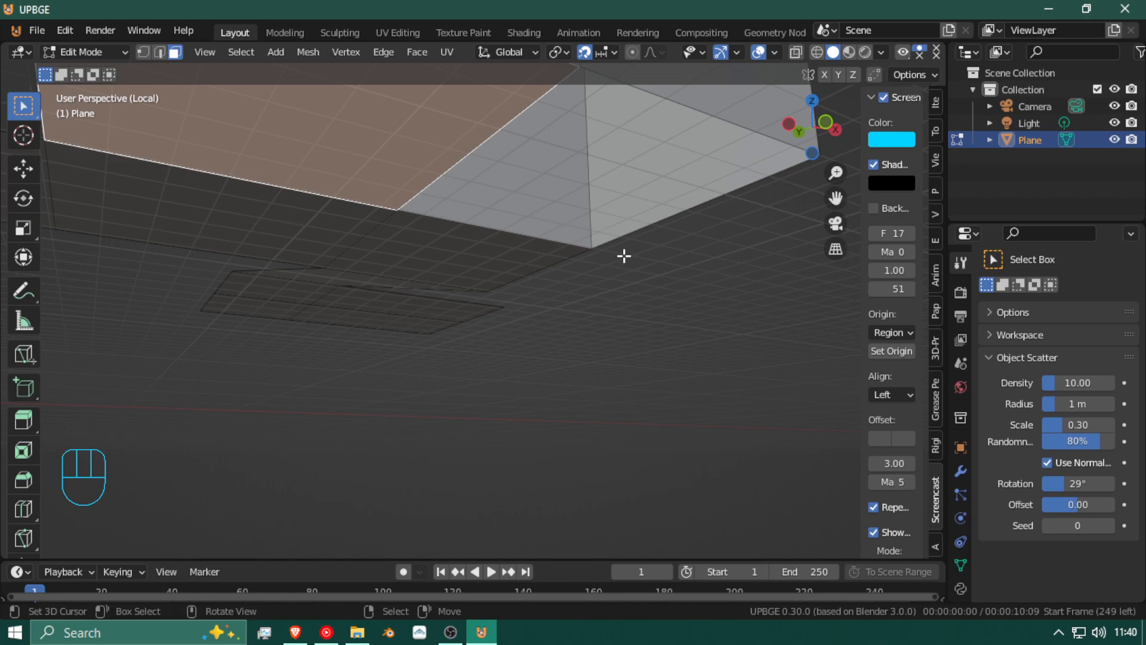
Step: Add a horizontal loop cut around the tower's walls and view it from walking height
key(shift+f)
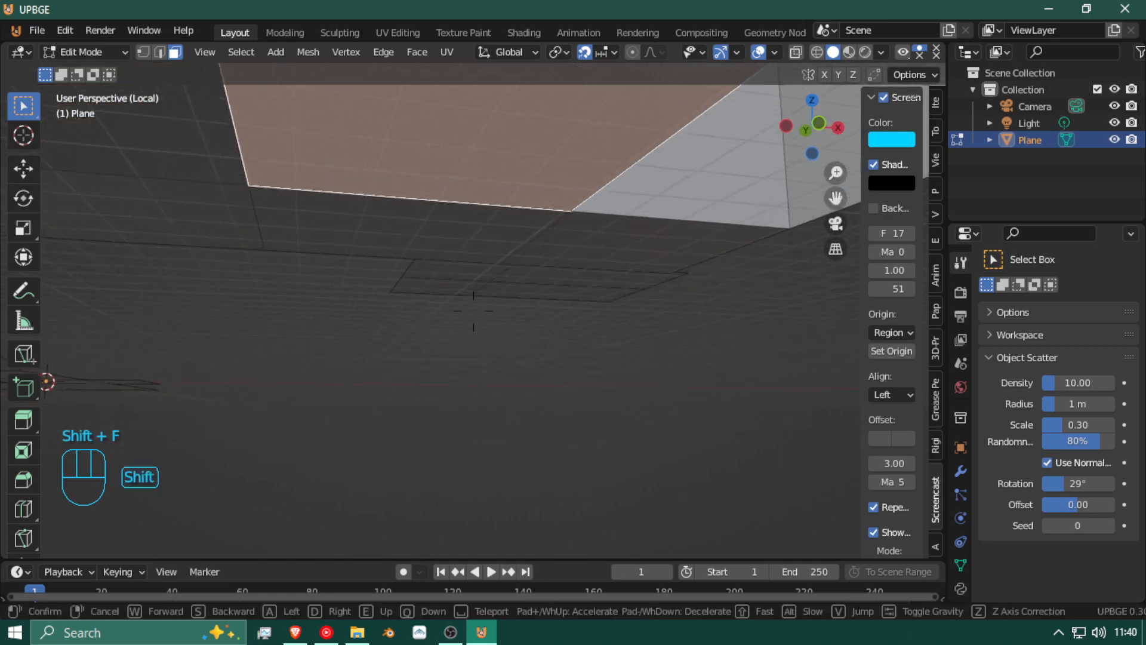
key(shift+a)
key(shift+a)
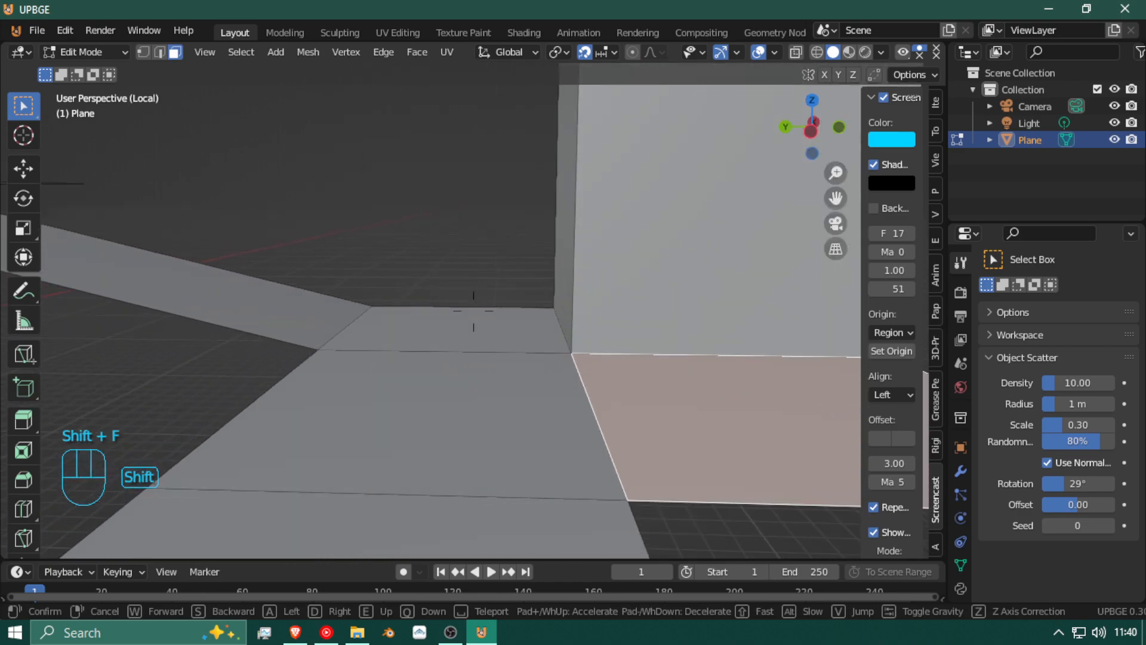
click(472, 271)
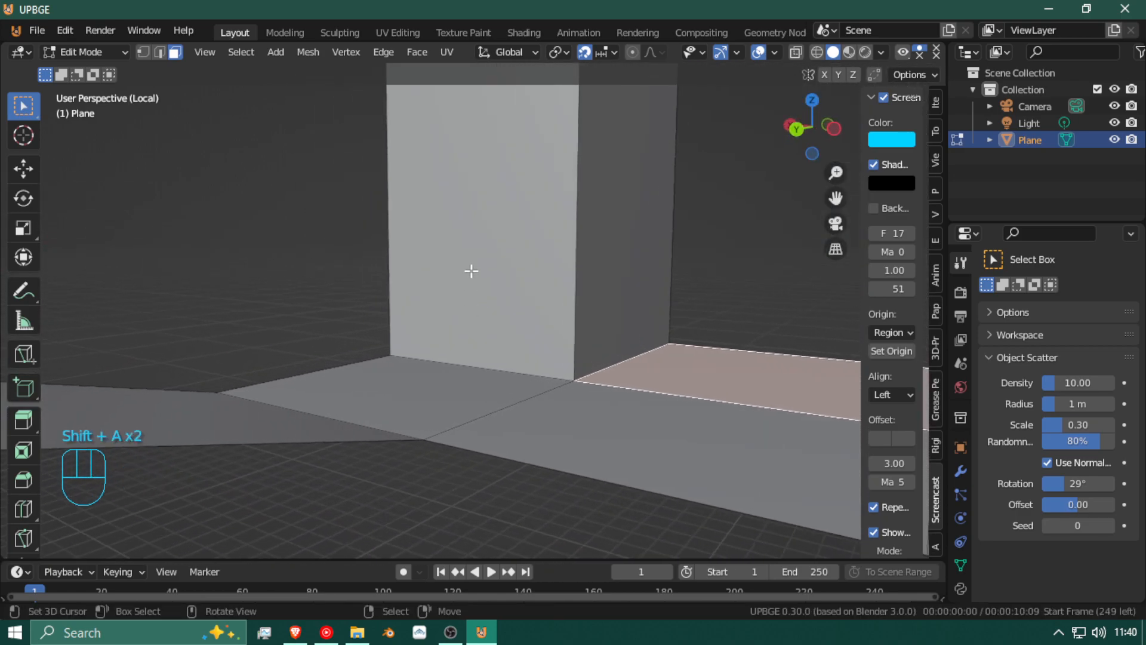
key(ctrl+r)
click(593, 214)
click(573, 291)
key(shift+f)
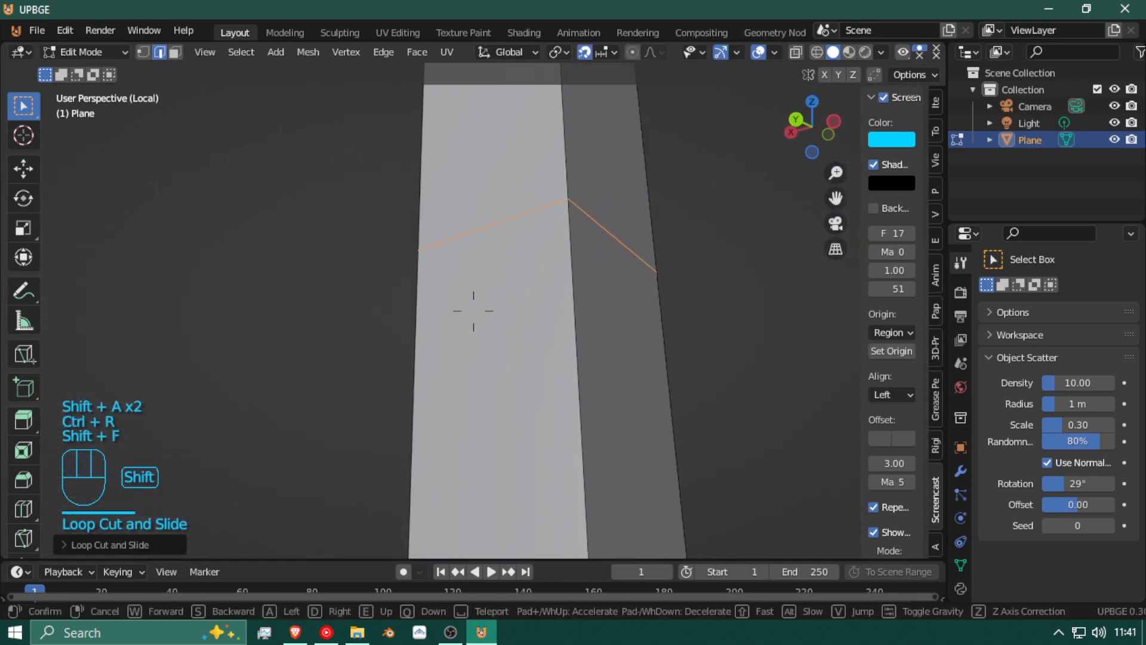
Step: Slide the tower's horizontal edge loop down toward the base with an edge slide factor of 0.8
click(473, 311)
key(g)
key(g)
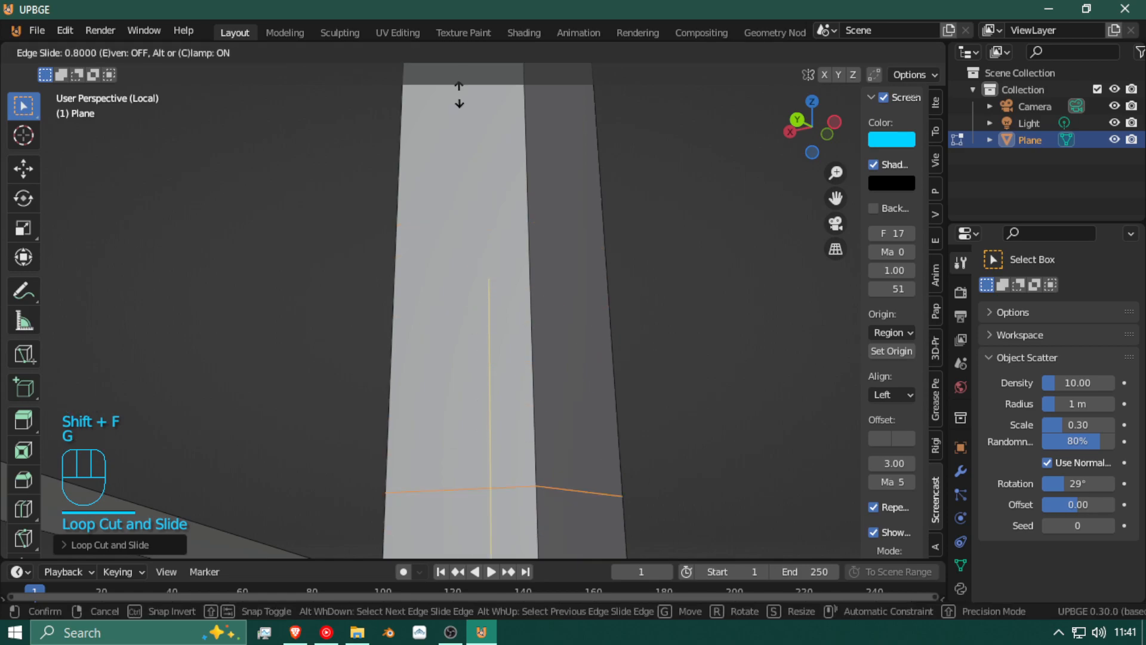
click(459, 94)
Step: Walk up to and around the tower's base to check the lowered loop's height against eye level, including in Object Mode
key(shift+f)
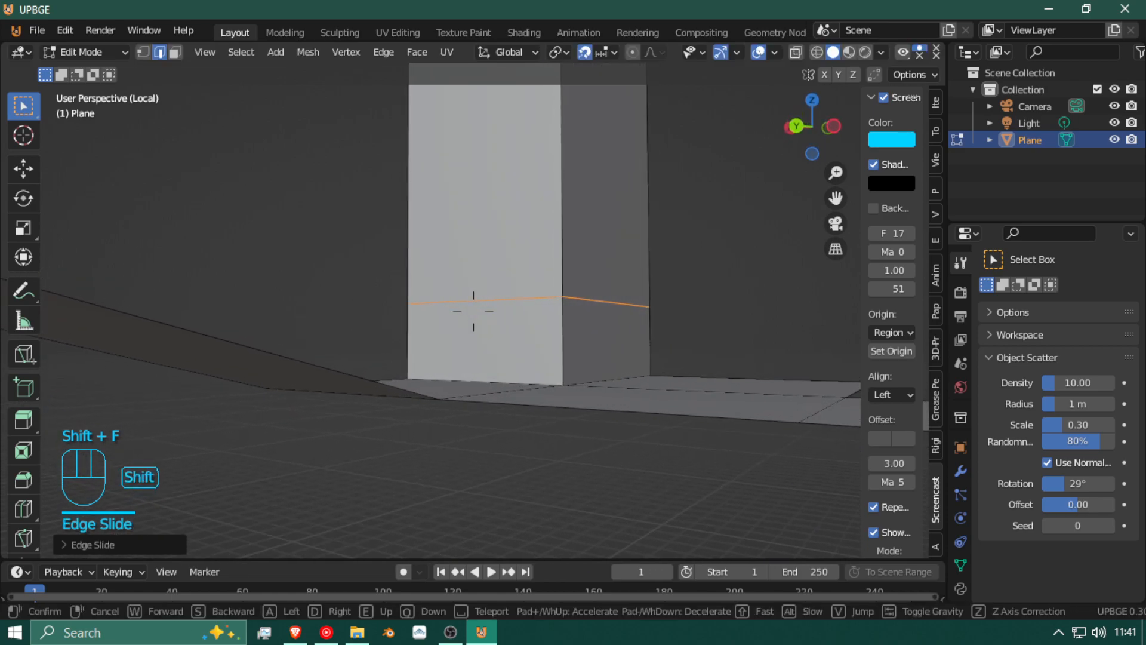
key(w)
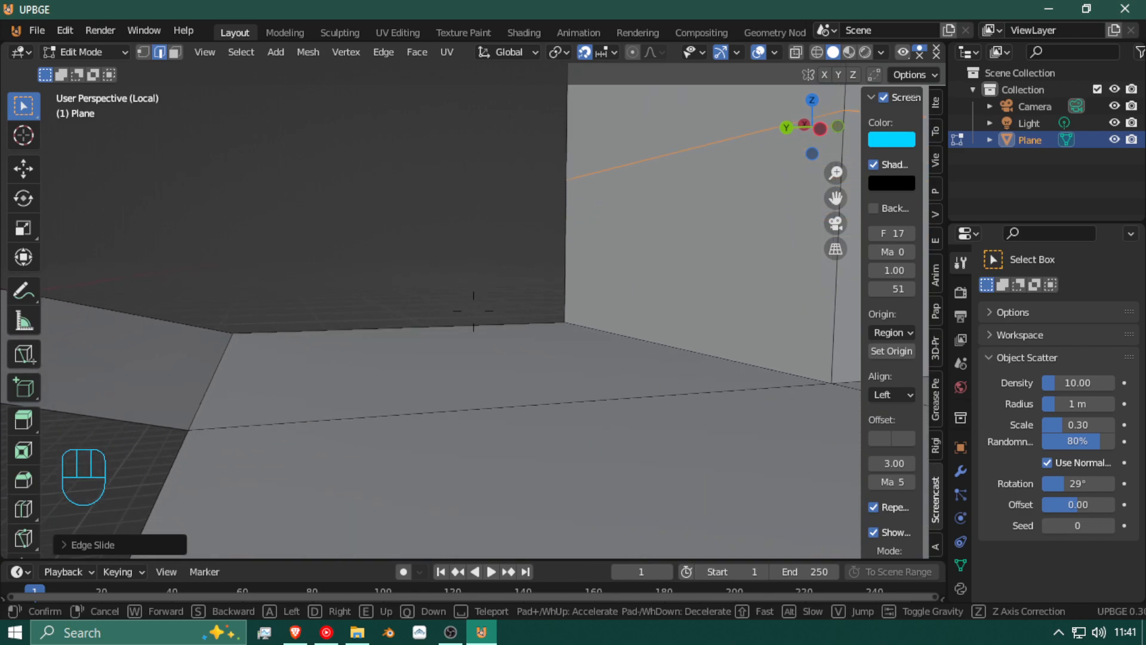
key(w)
key(shift)
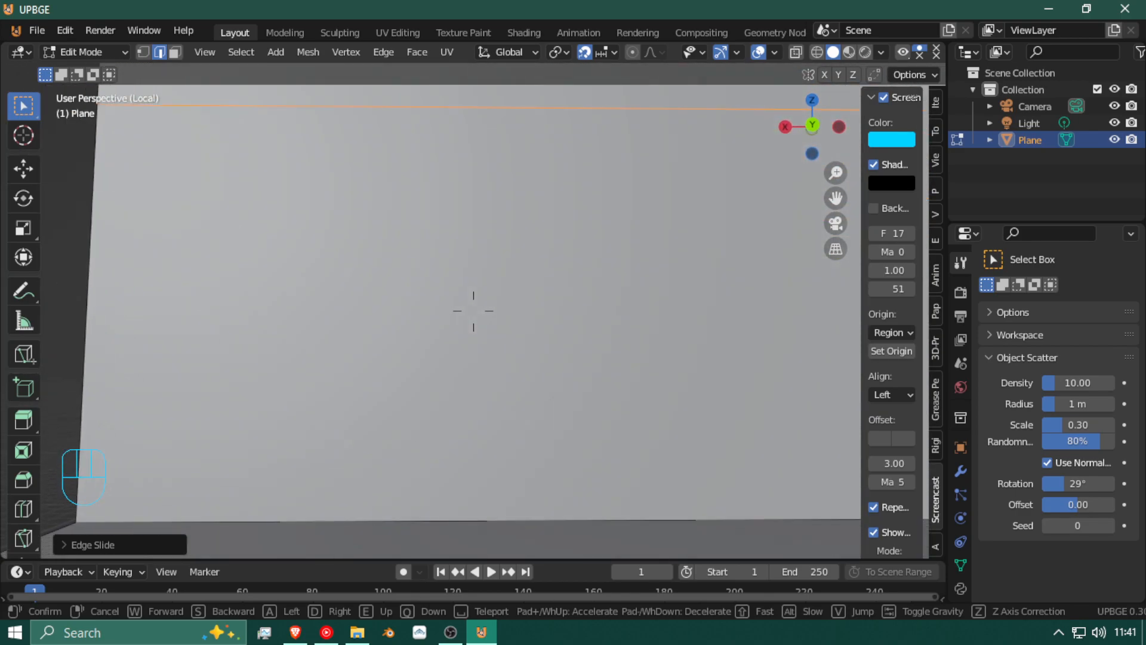
click(473, 310)
key(Tab)
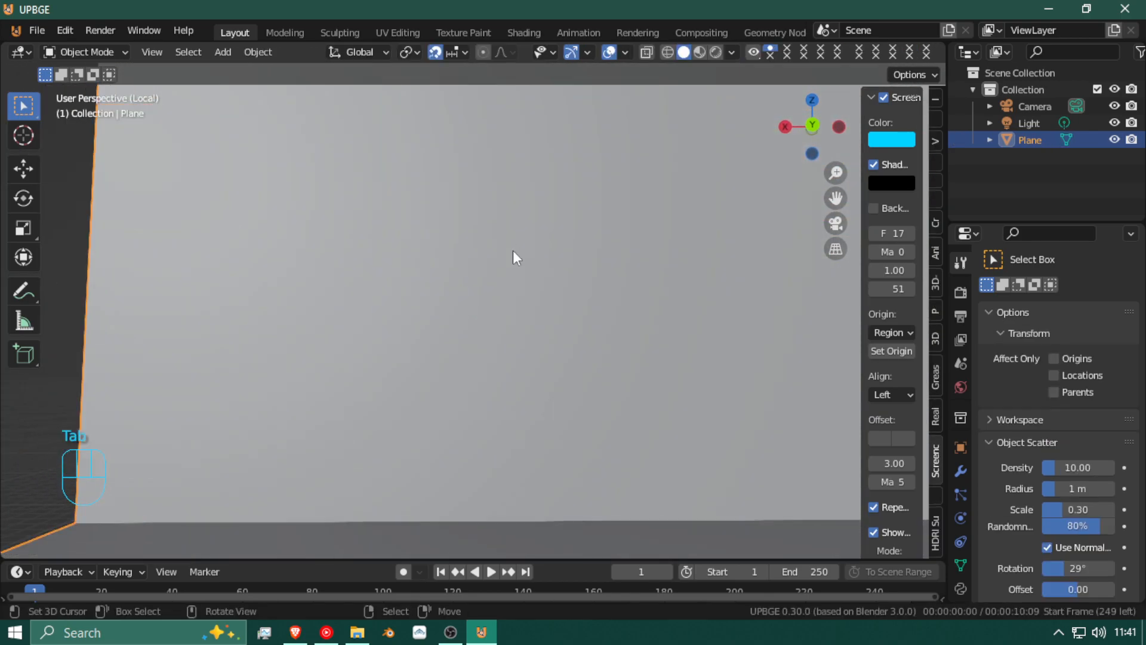
key(shift+f)
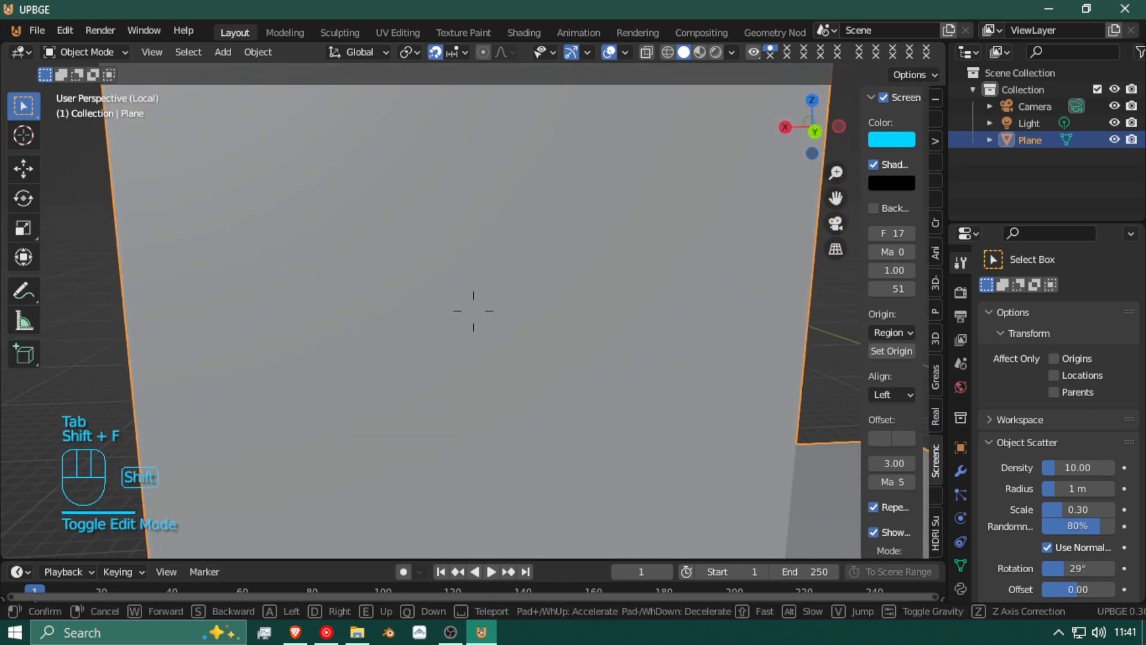
click(474, 310)
key(Tab)
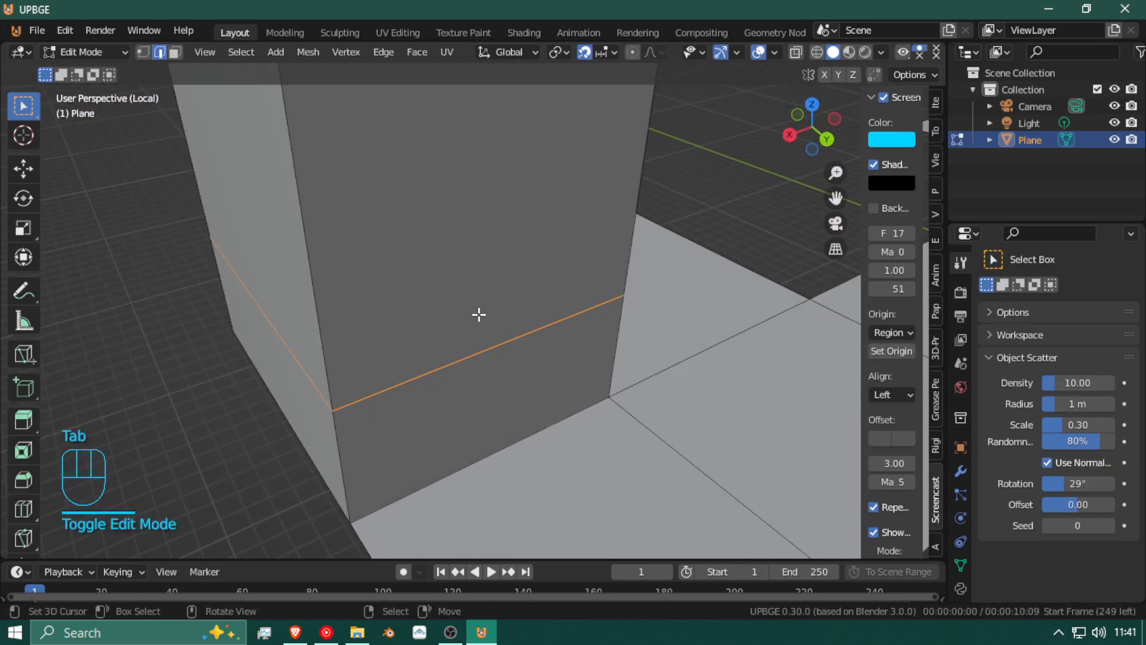
Step: Add two vertical loop cuts to the tower wall facing the corridor and scale them slightly apart along the X axis
key(ctrl+r)
scroll(466, 366, up, 1)
click(465, 366)
right_click(404, 409)
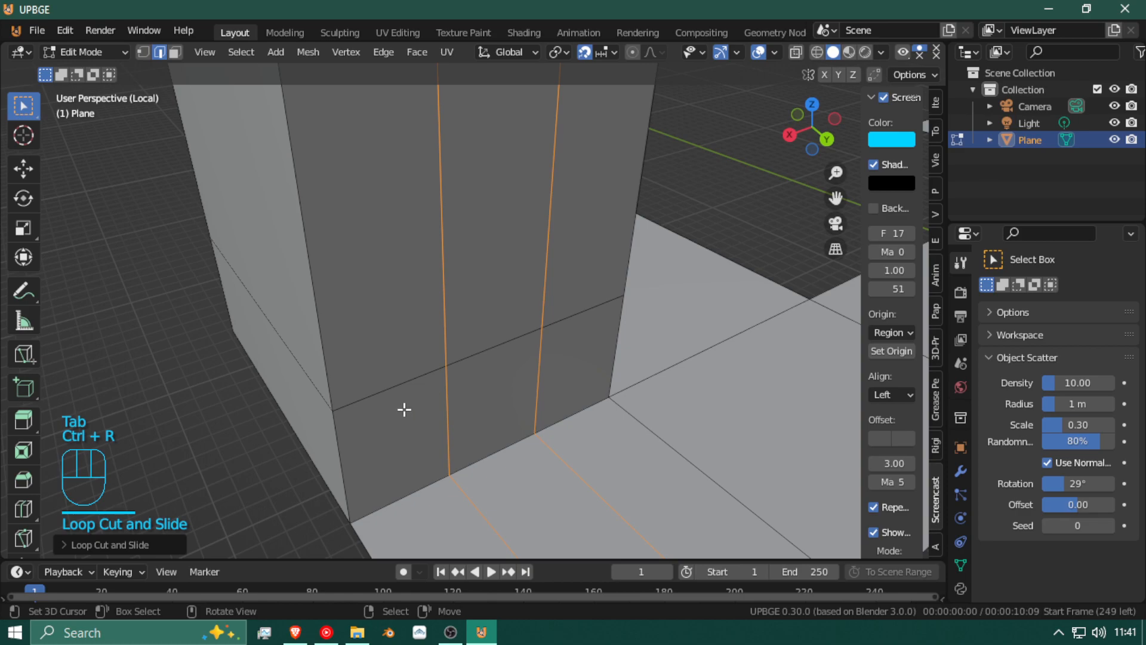
key(s)
key(x)
click(144, 476)
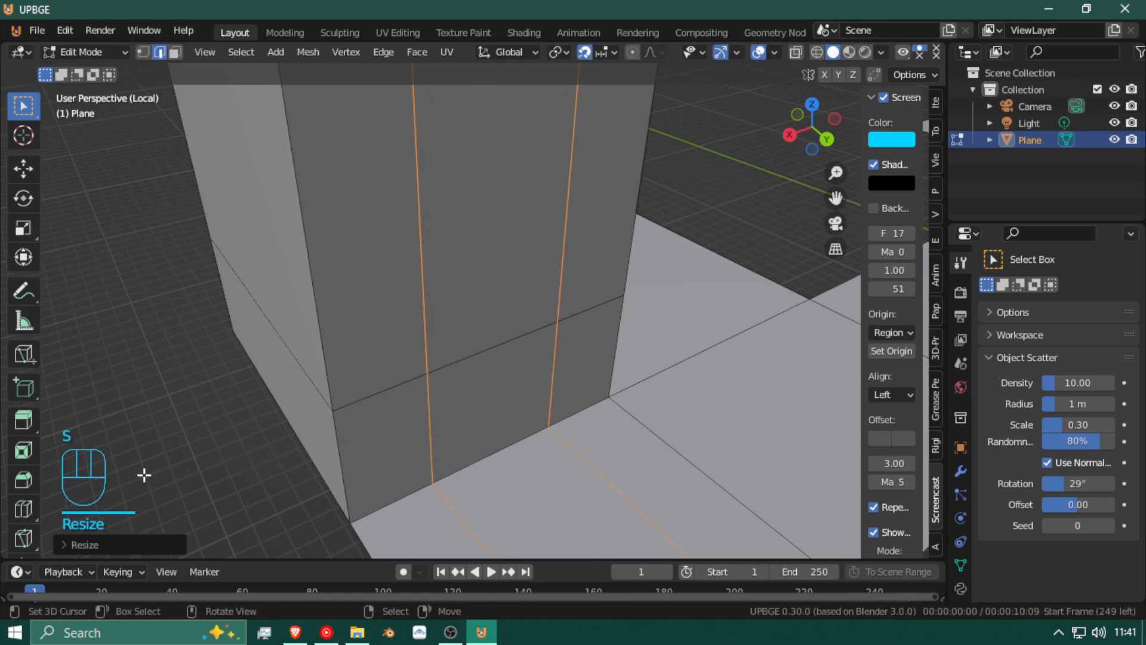
Step: Delete the lower middle face of the tower wall to open a doorway at floor level
click(500, 399)
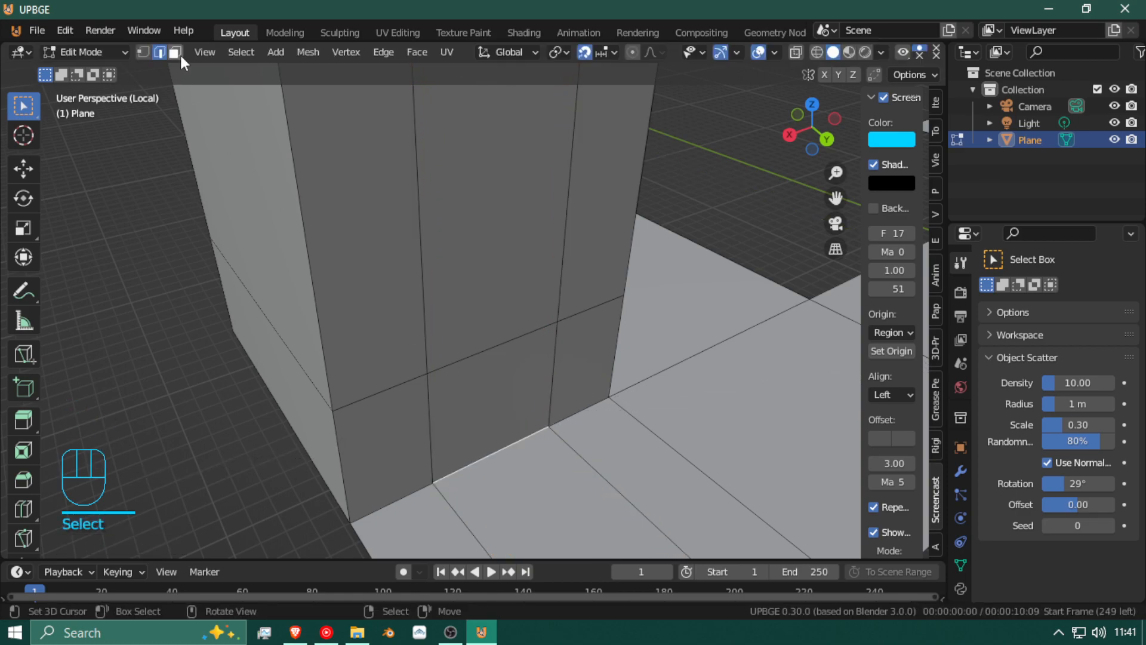
click(489, 429)
key(d)
key(x)
click(493, 427)
Step: Fly back from the new doorway to examine its size relative to the tower and the surrounding floors
key(shift+f)
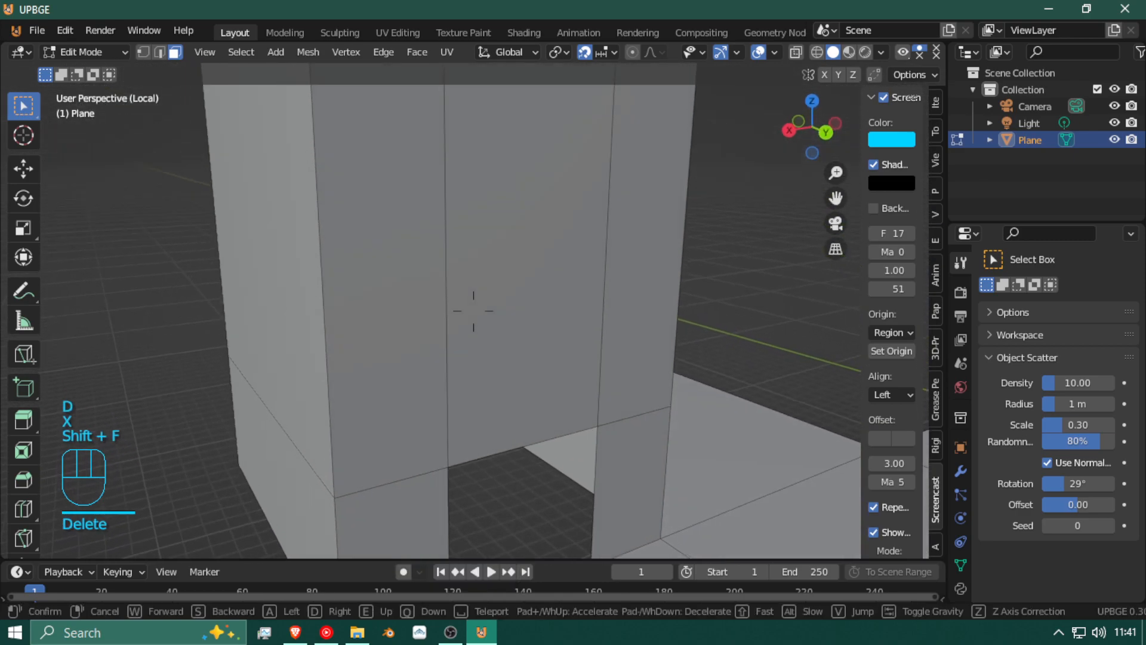
key(q)
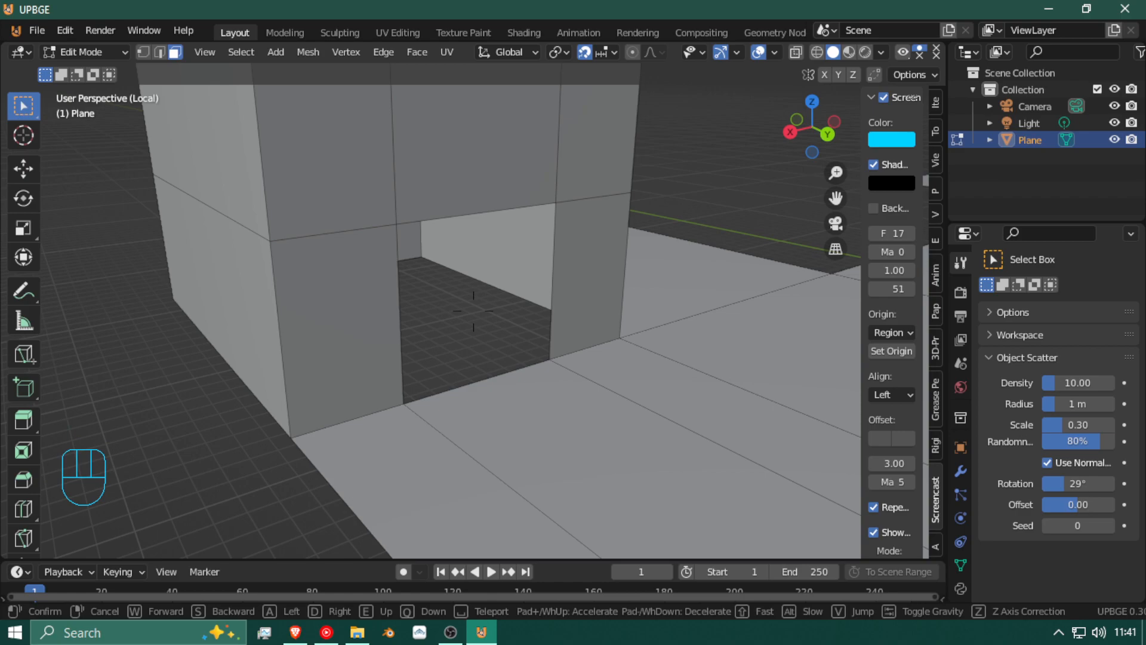
key(shift+s)
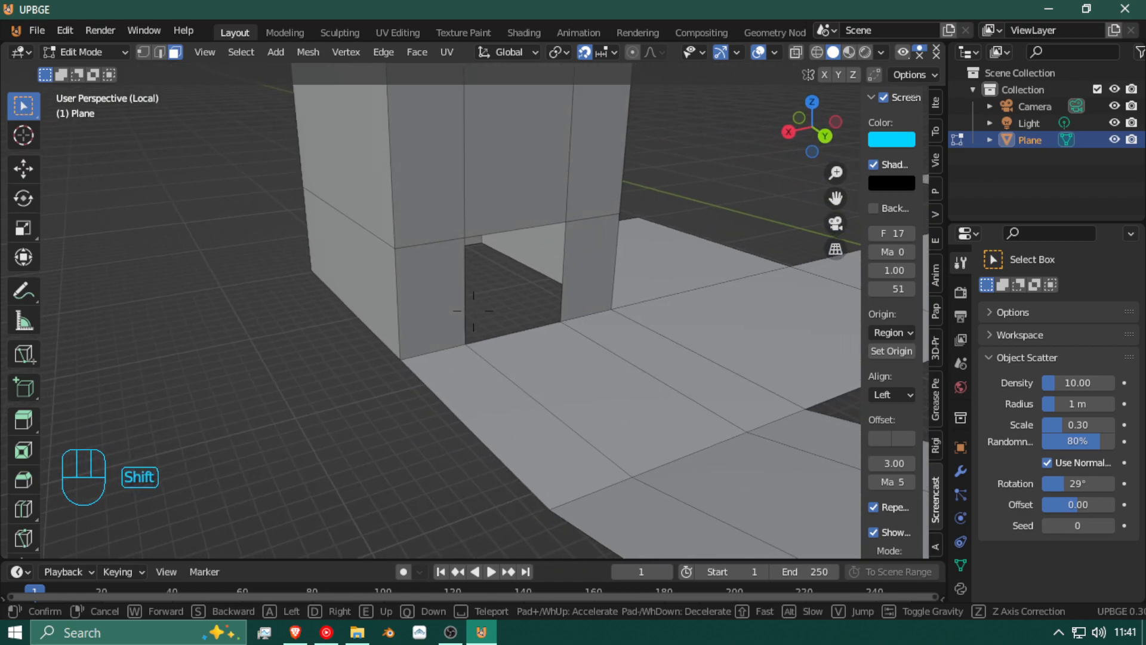
key(shift+d)
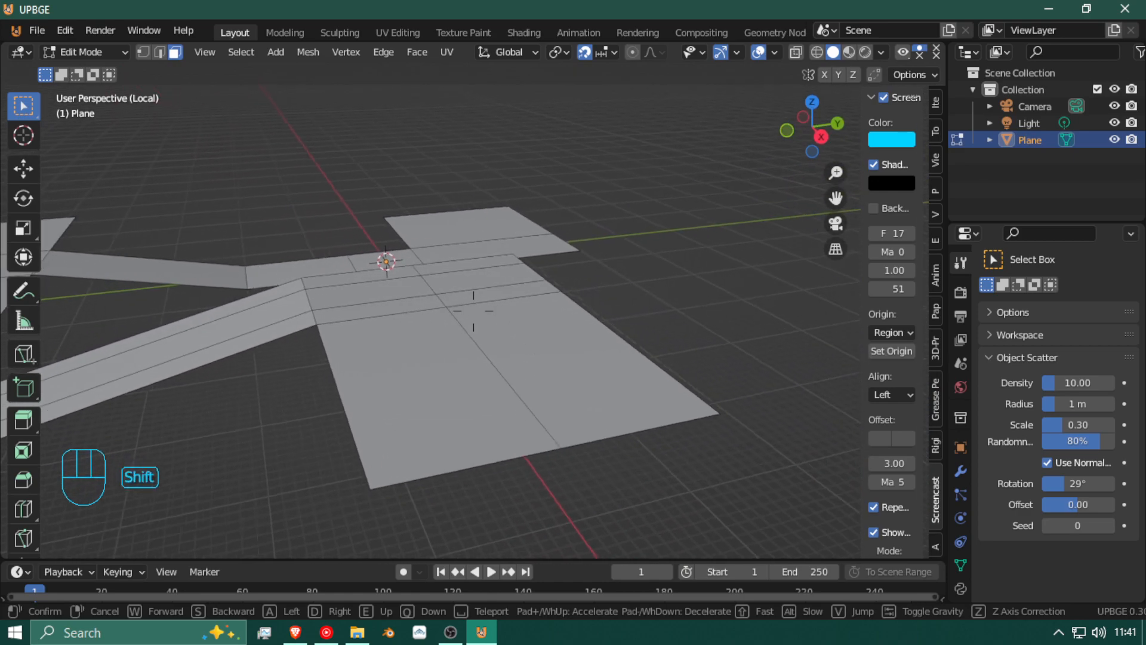
key(shift+w)
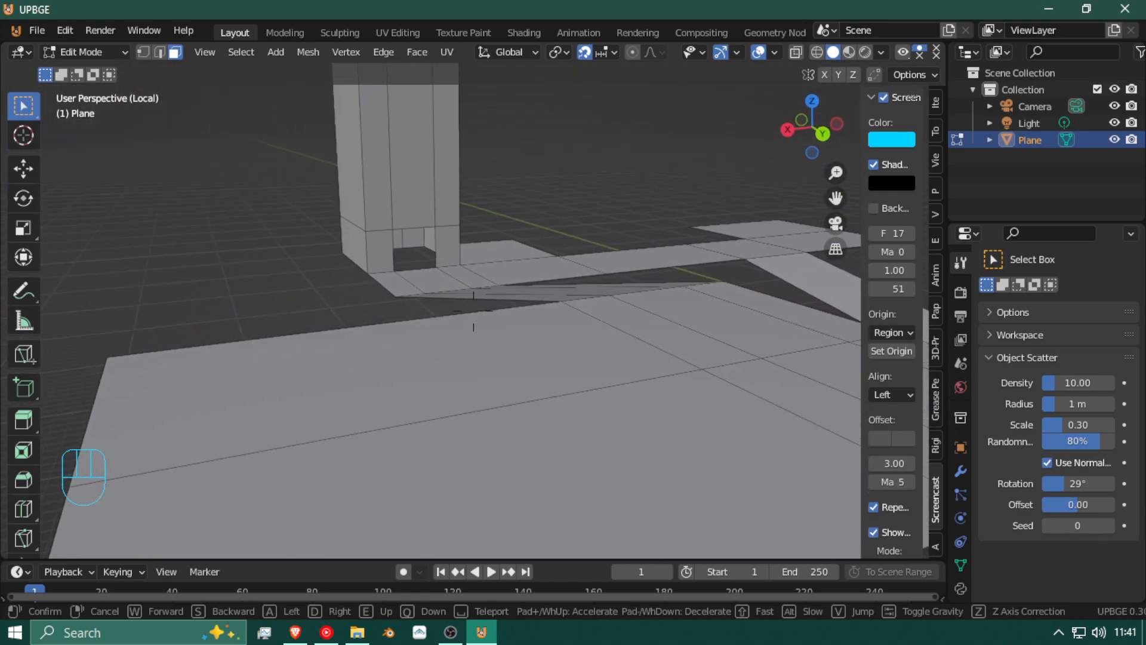
key(shift+d)
key(shift+w)
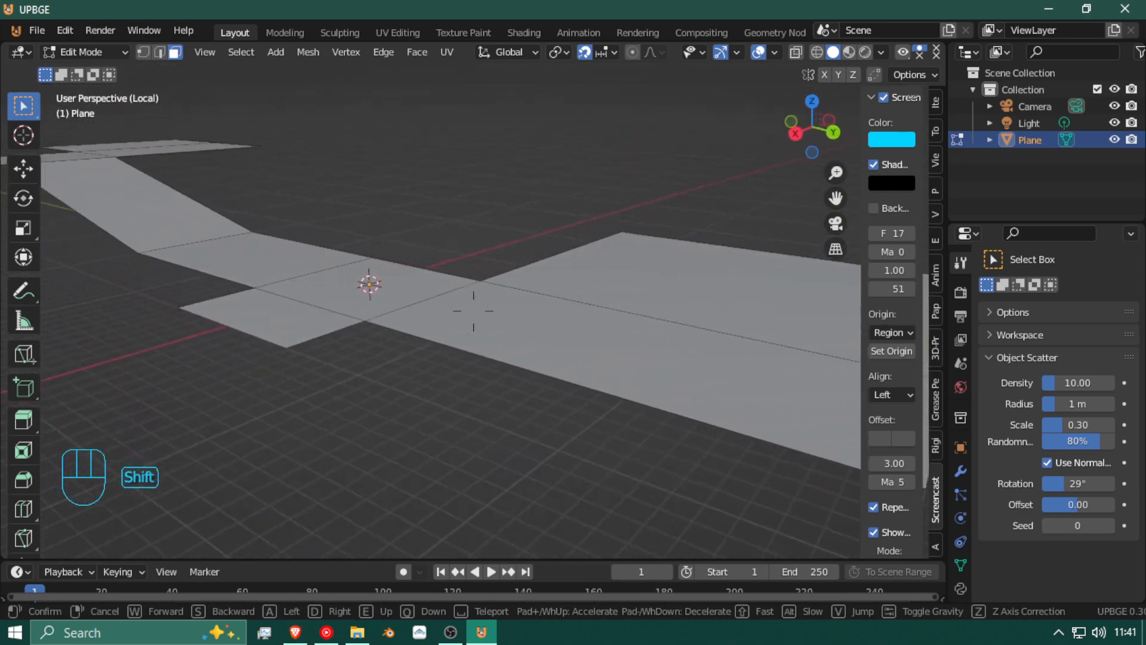
Step: Walk across the lower floor, up the ramps and over the raised platforms to examine the layout's scale and routes
key(w)
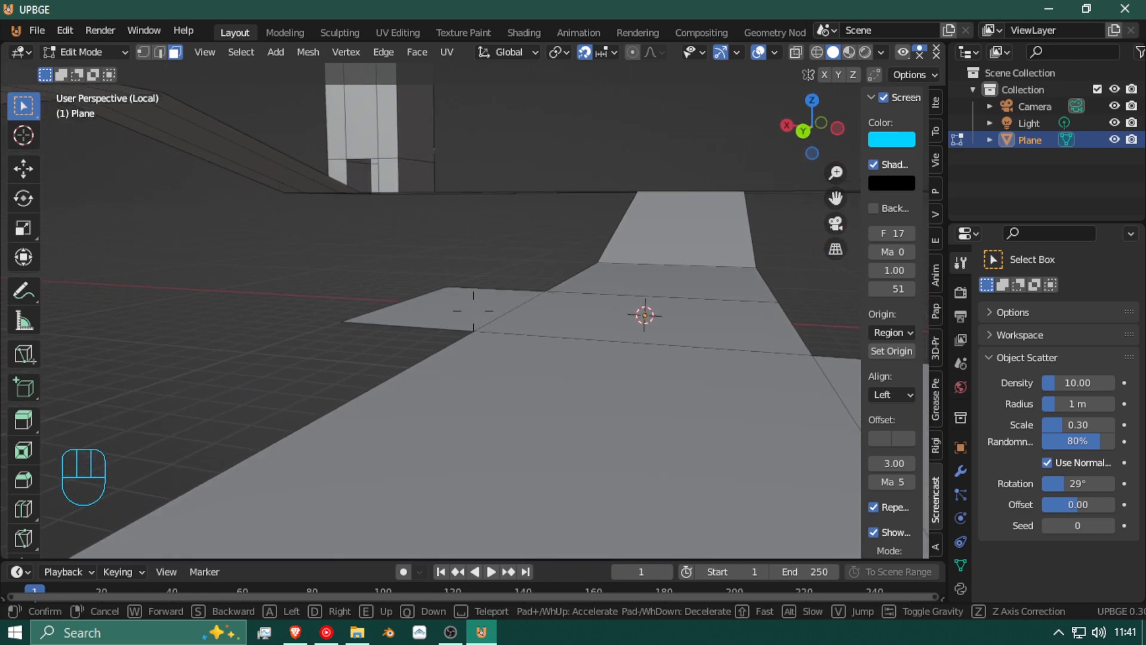
key(w)
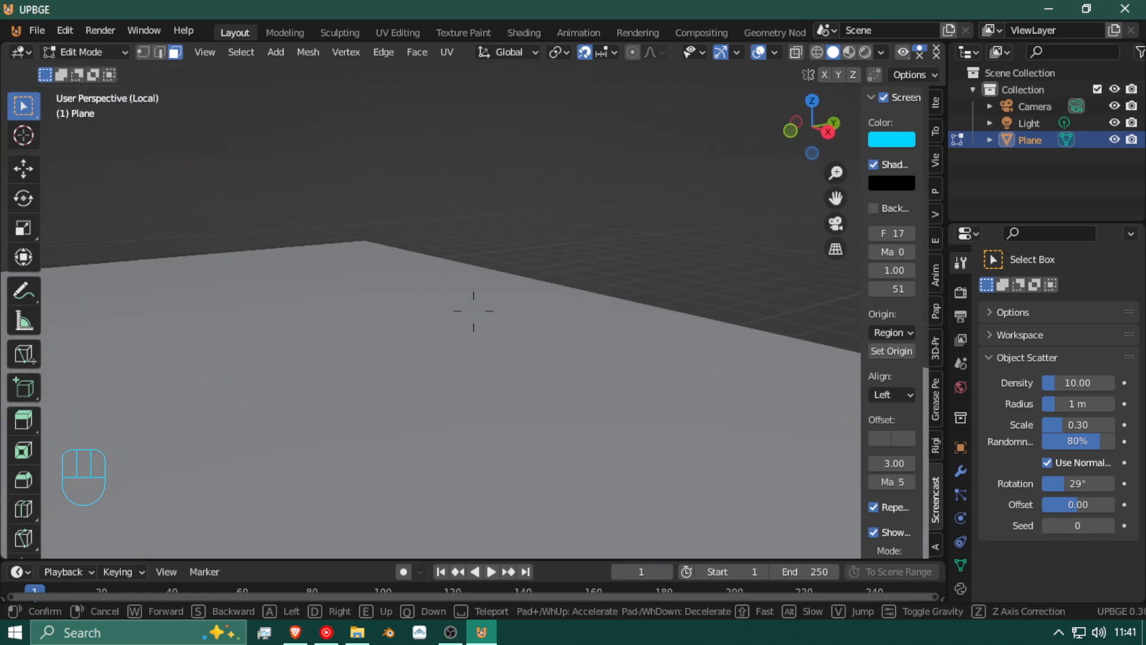
key(w)
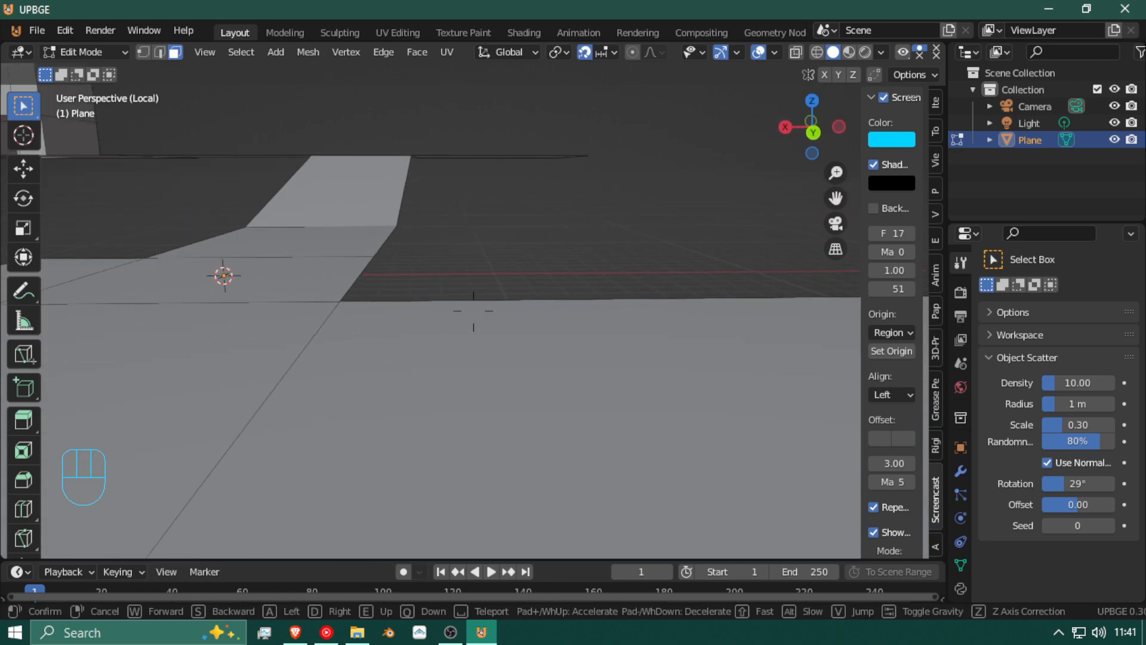
key(w)
key(shift)
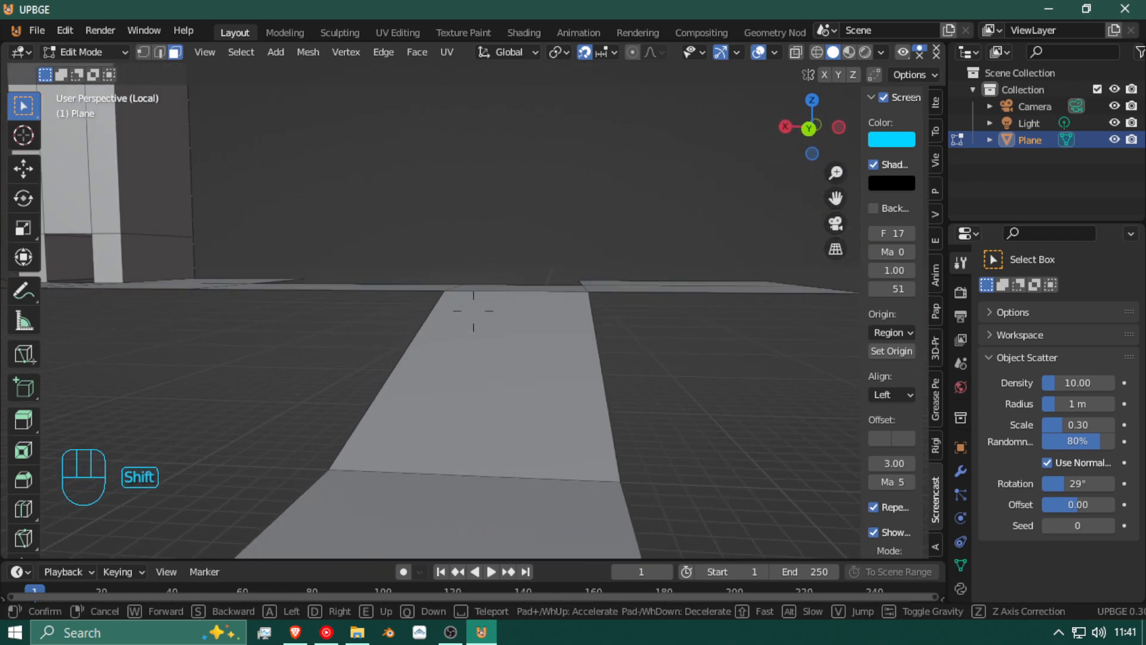
key(w)
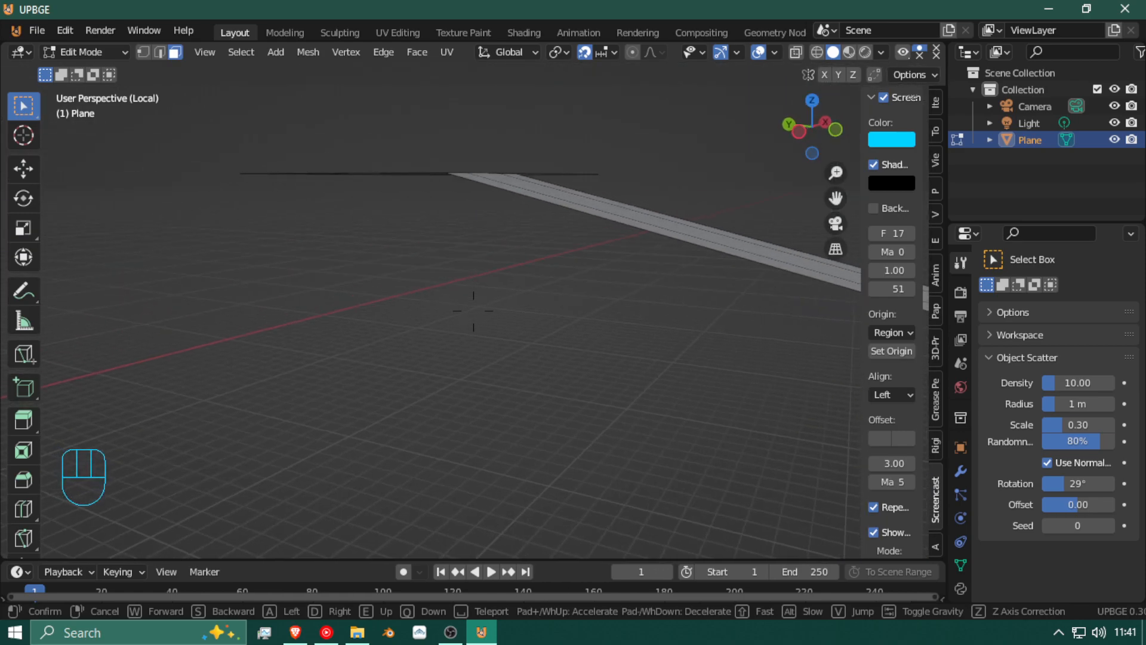
key(shift+w)
key(shift+w)
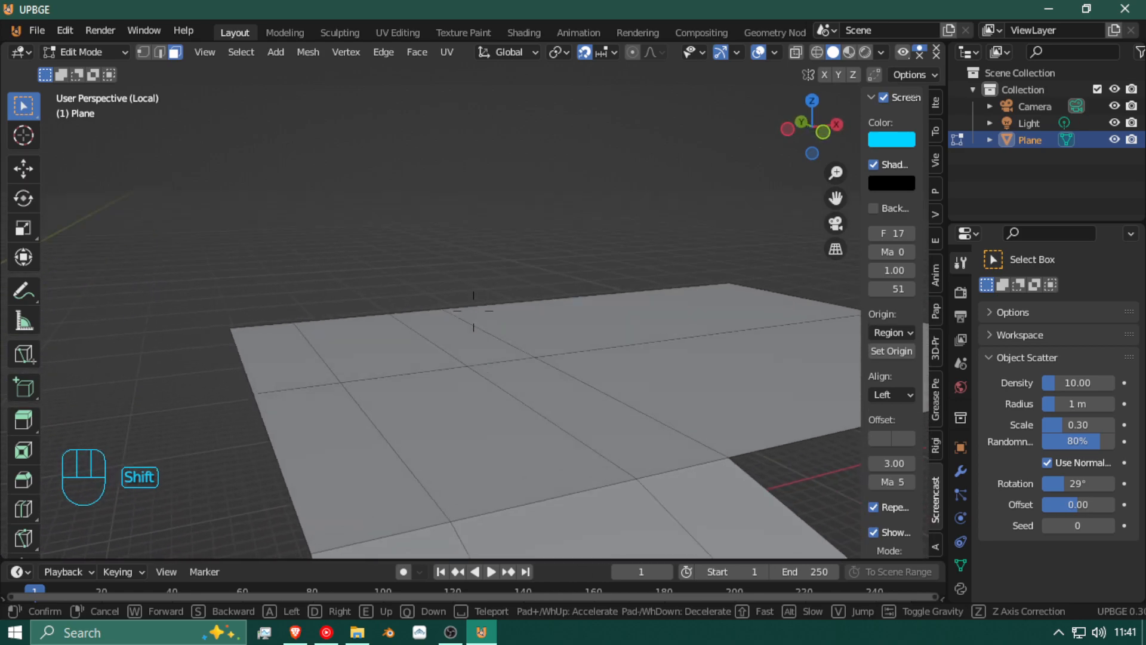
key(shift+w)
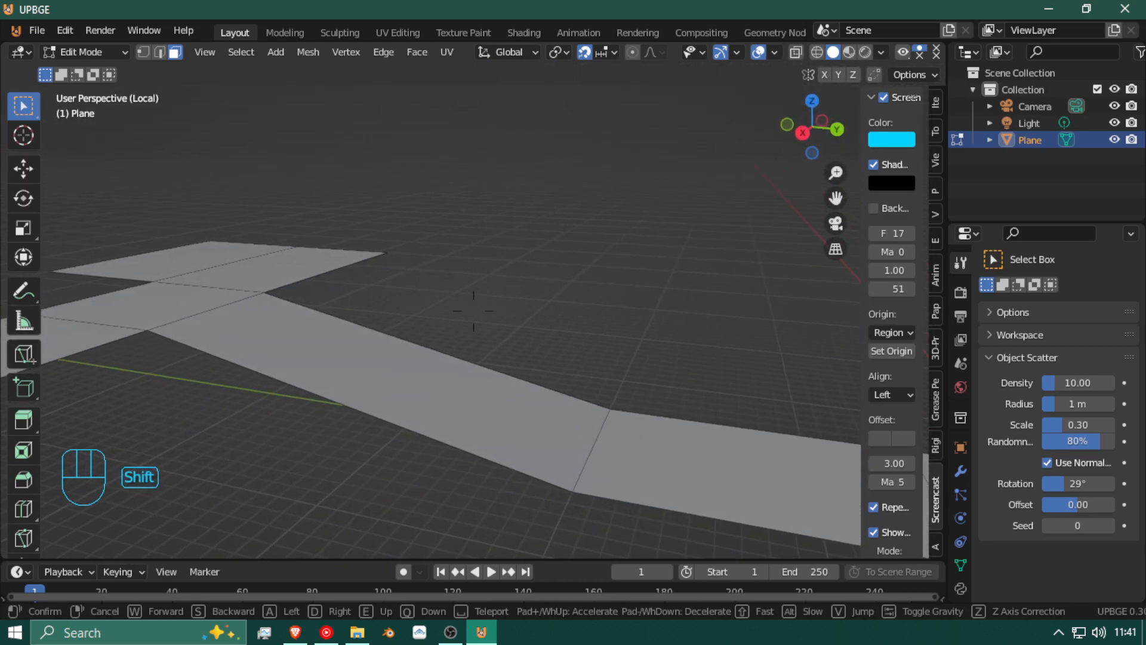
key(shift+w)
key(shift+w)
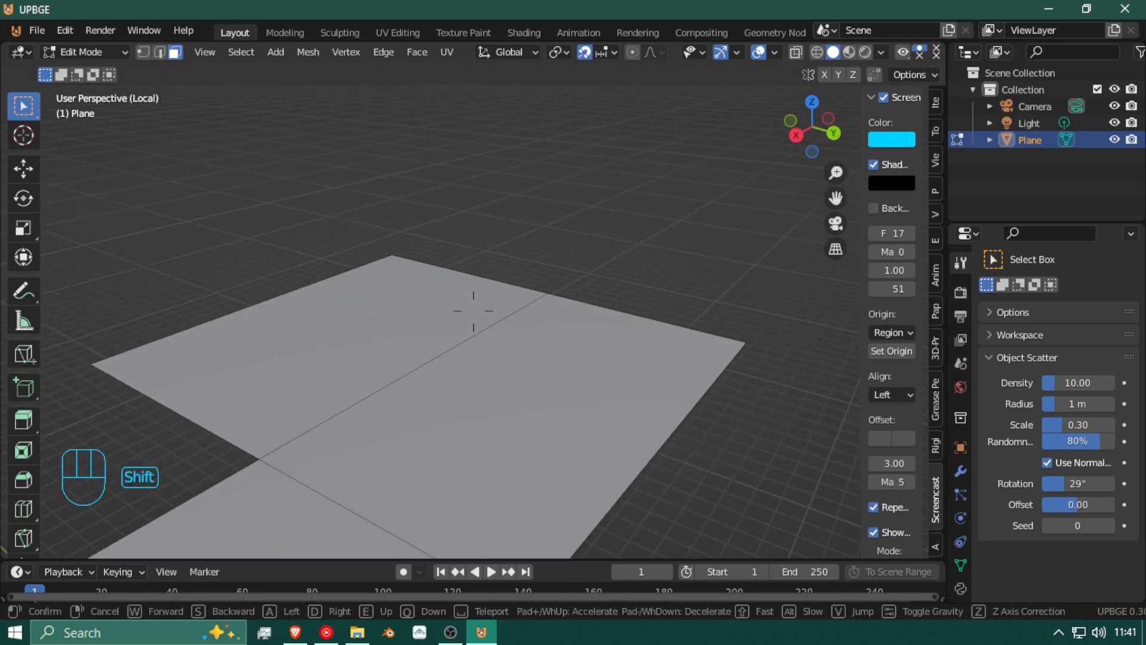
click(458, 311)
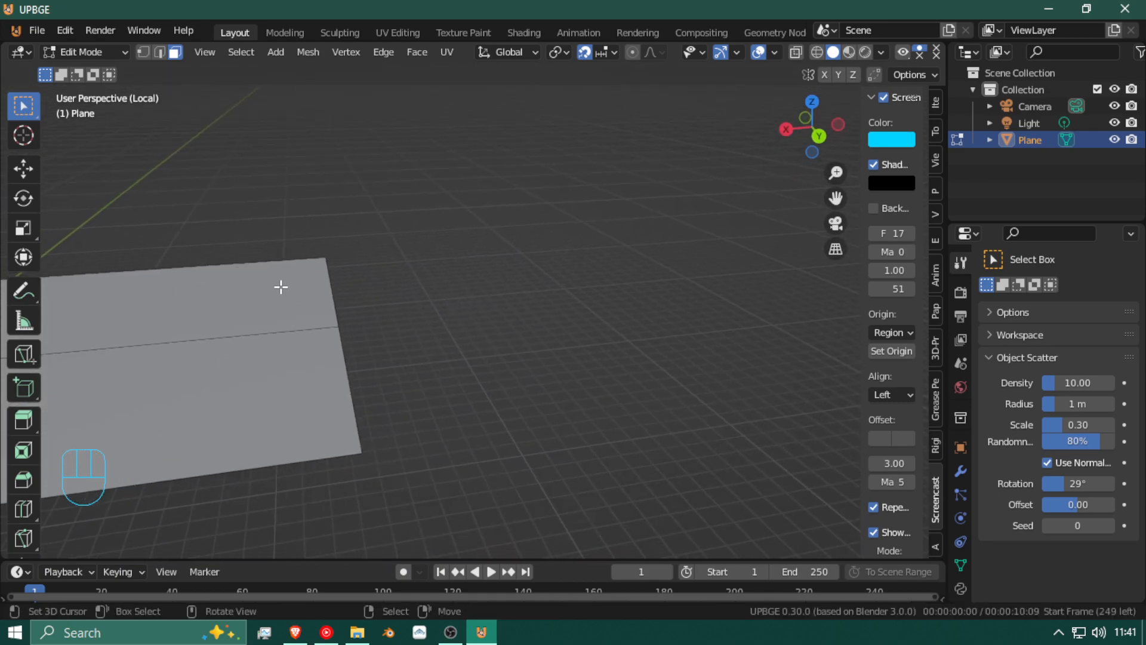
Step: Extrude the outer edge of the raised end platform 30 m along the negative X axis as a new corridor
key(shift+f)
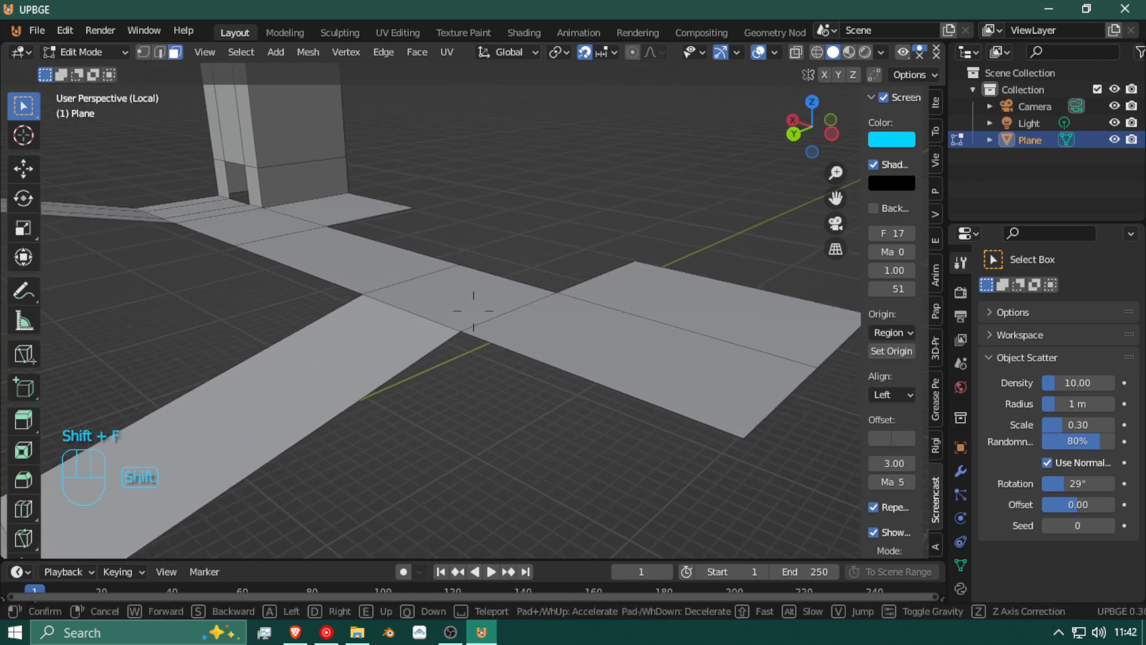
key(shift+s)
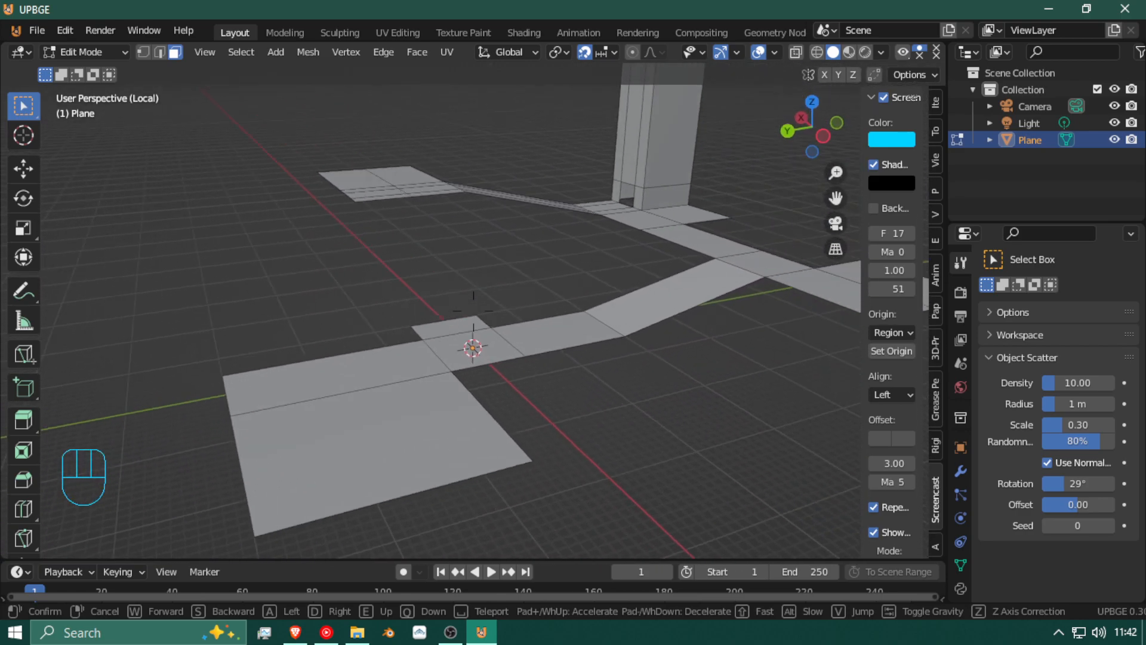
click(421, 261)
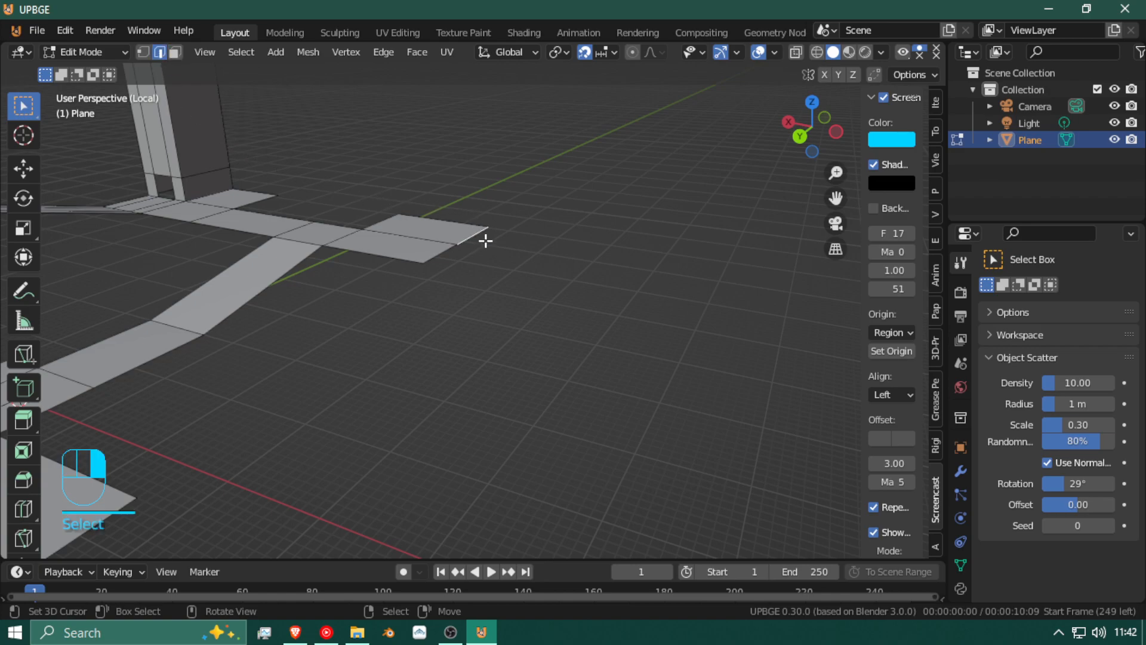
key(e)
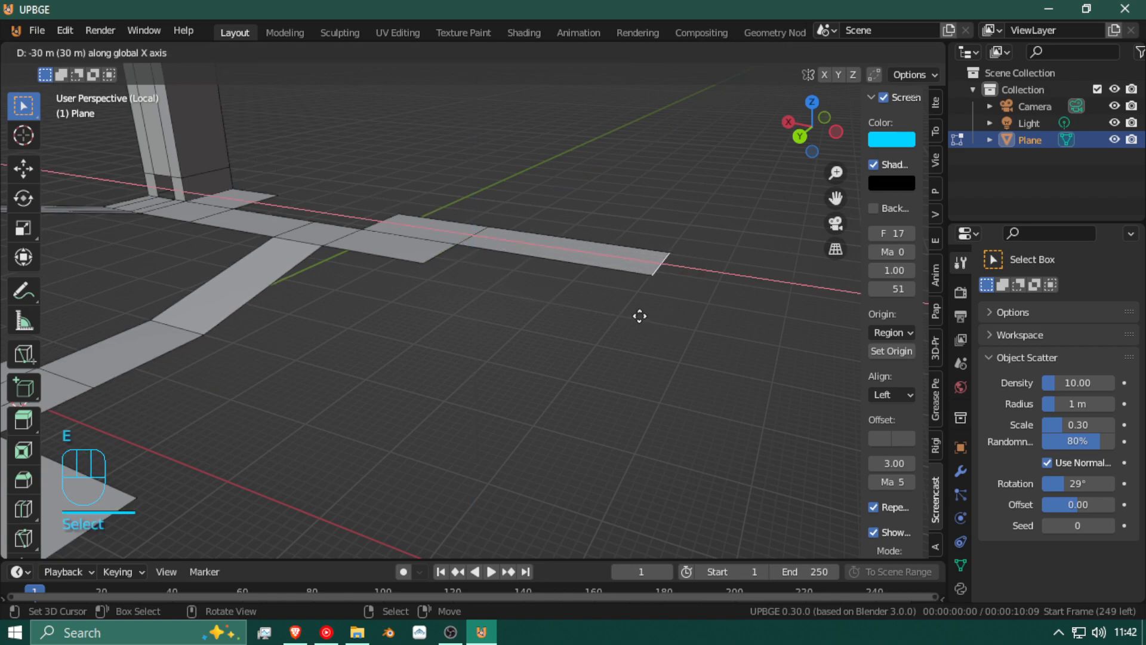
click(643, 314)
Step: Move the new corridor's end edge straight up along the Z axis to turn it into a rising ramp
key(shift+f)
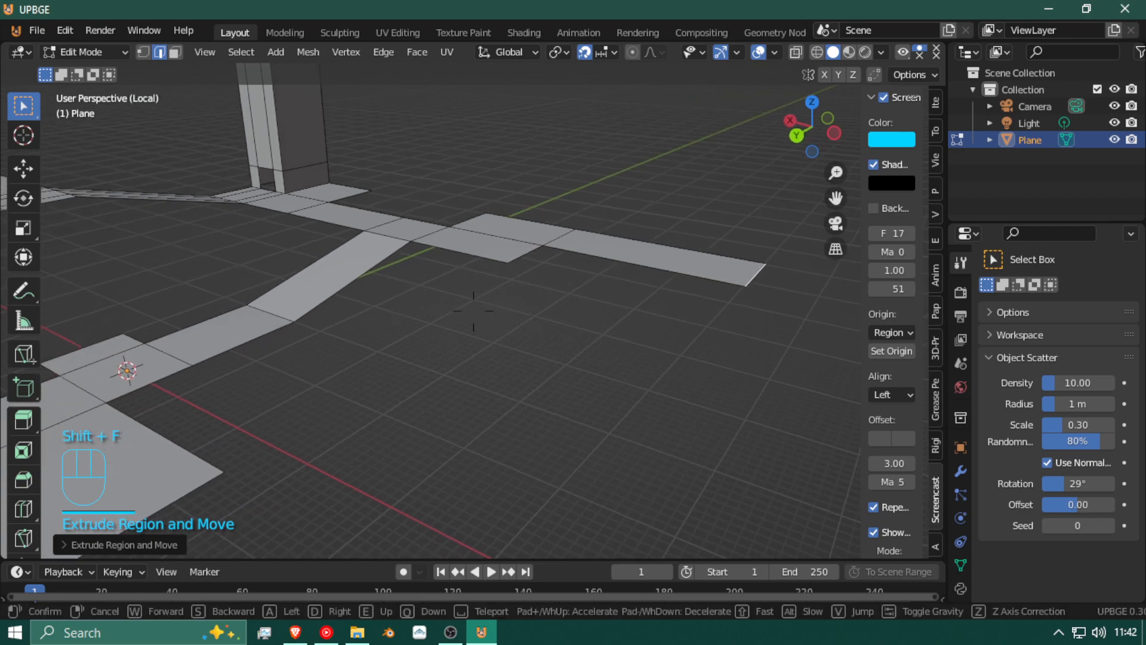
click(475, 310)
key(g)
middle_click(538, 266)
click(547, 248)
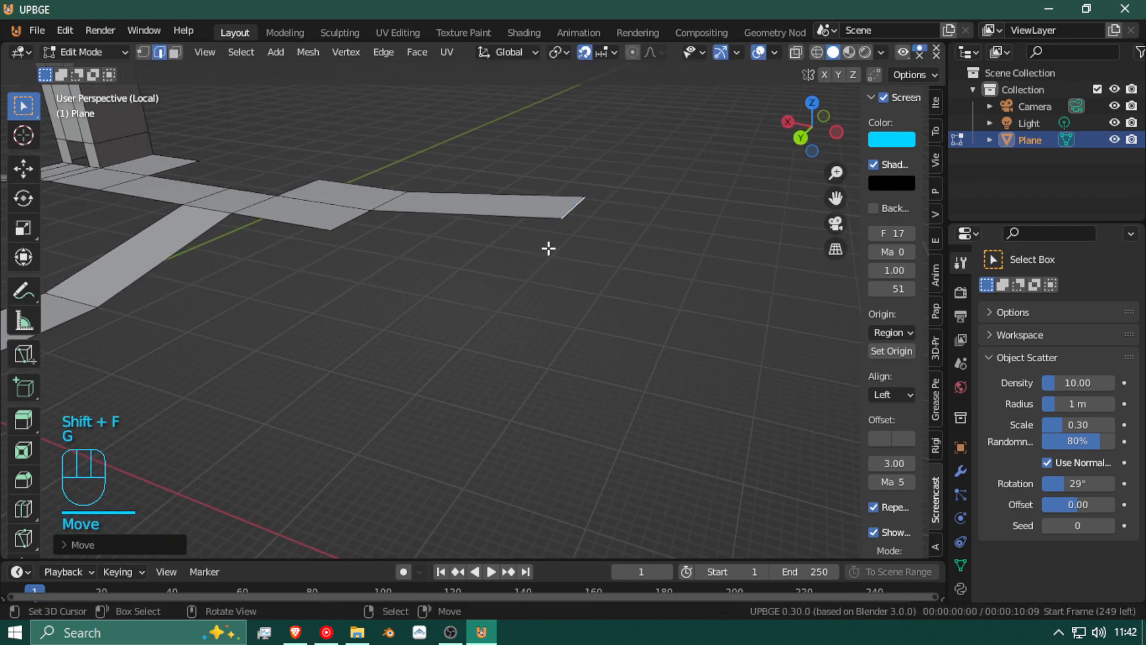
Step: Extrude a flat landing from the ramp's top edge, and extend its side edge along the Y axis into a second floor face
key(e)
click(653, 245)
key(e)
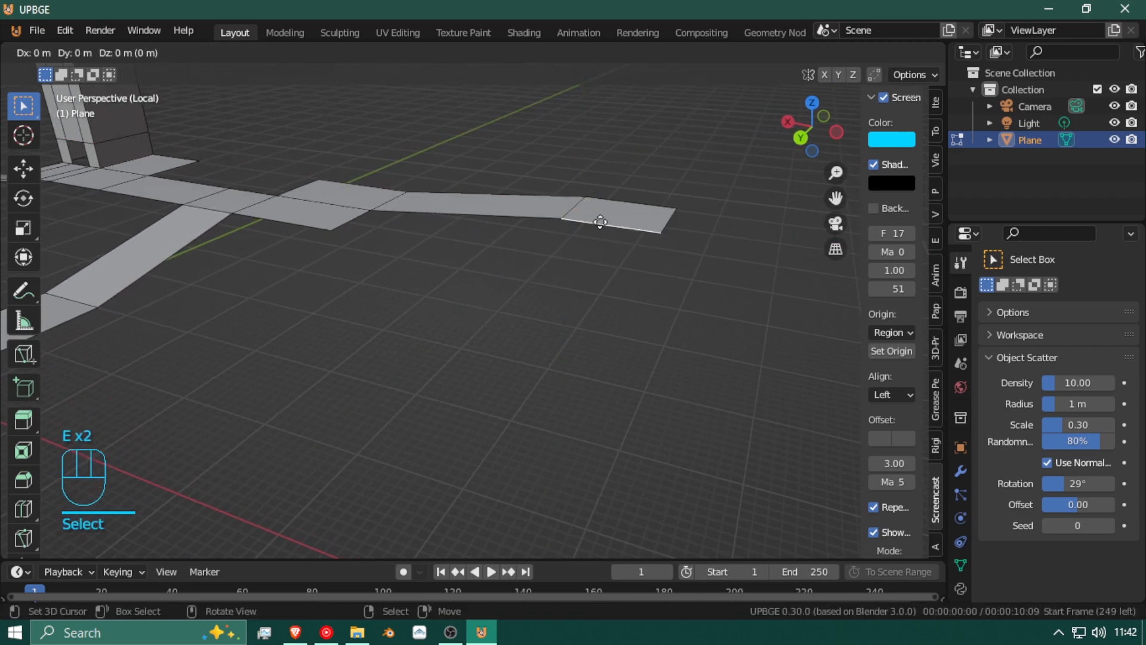
click(568, 258)
Step: Extrude the landing's opposite side edge along the negative Y axis into a long corridor
key(shift+f)
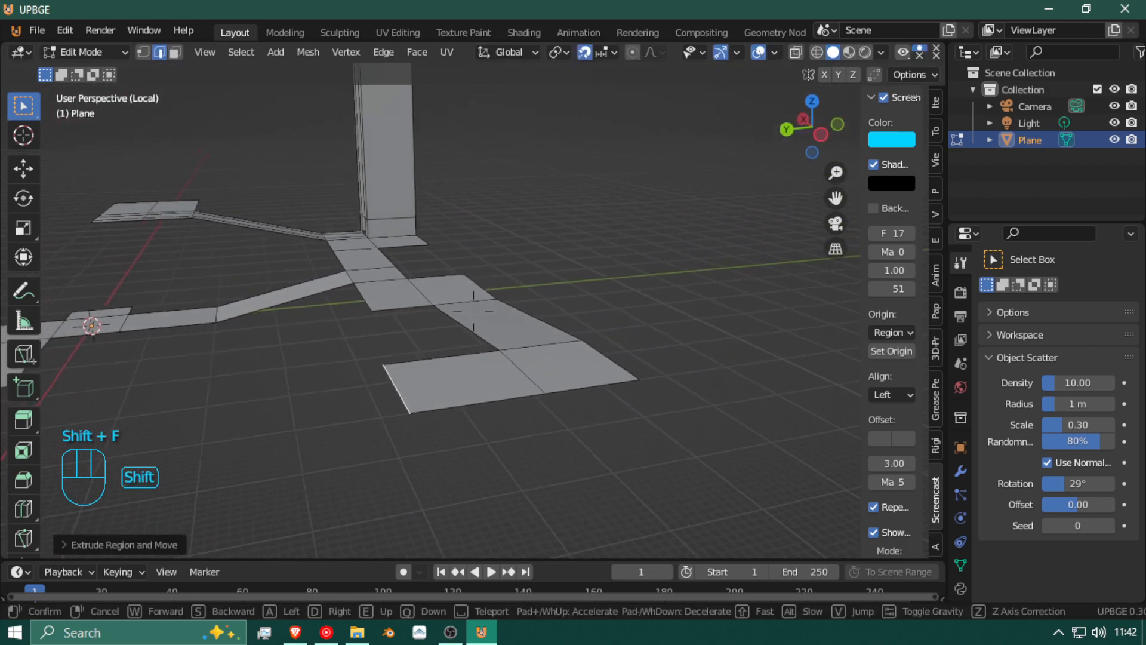
click(527, 362)
click(644, 377)
key(e)
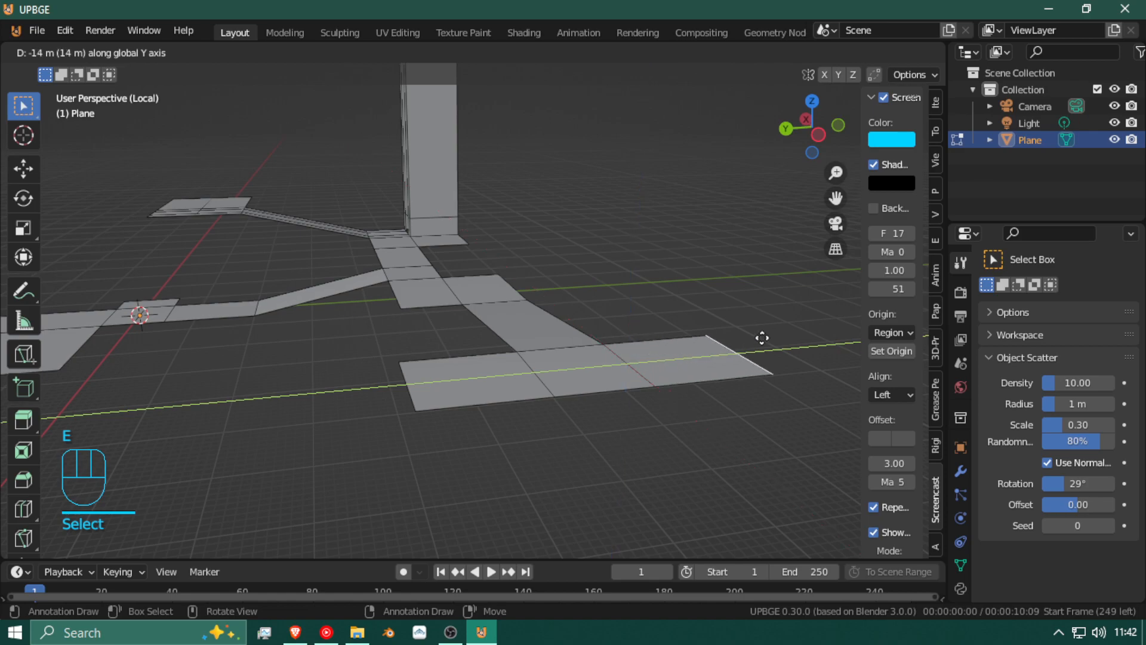
click(932, 302)
key(shift+f)
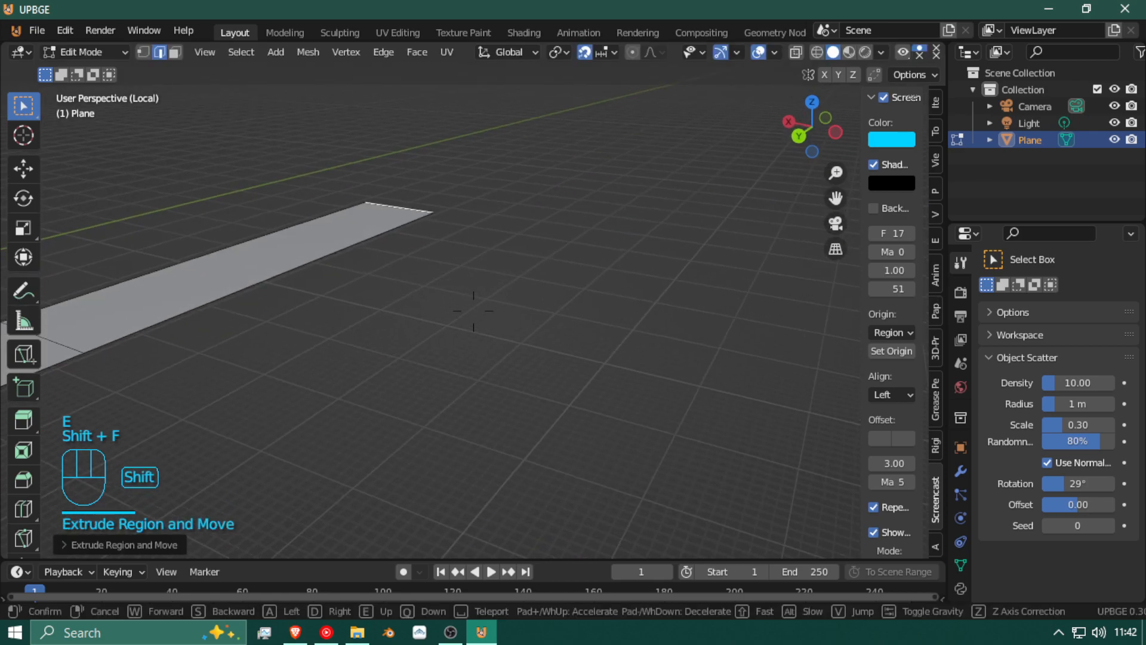
Step: Extrude the long corridor's end edge 20 m along the negative Y axis as a new floor face
click(488, 307)
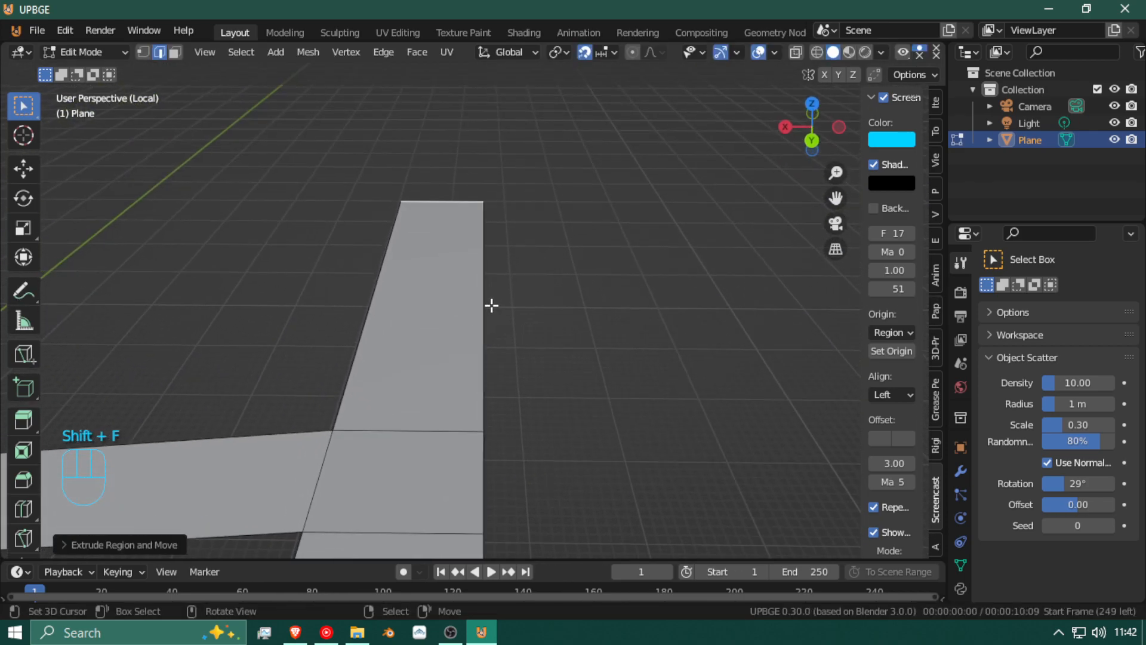
key(e)
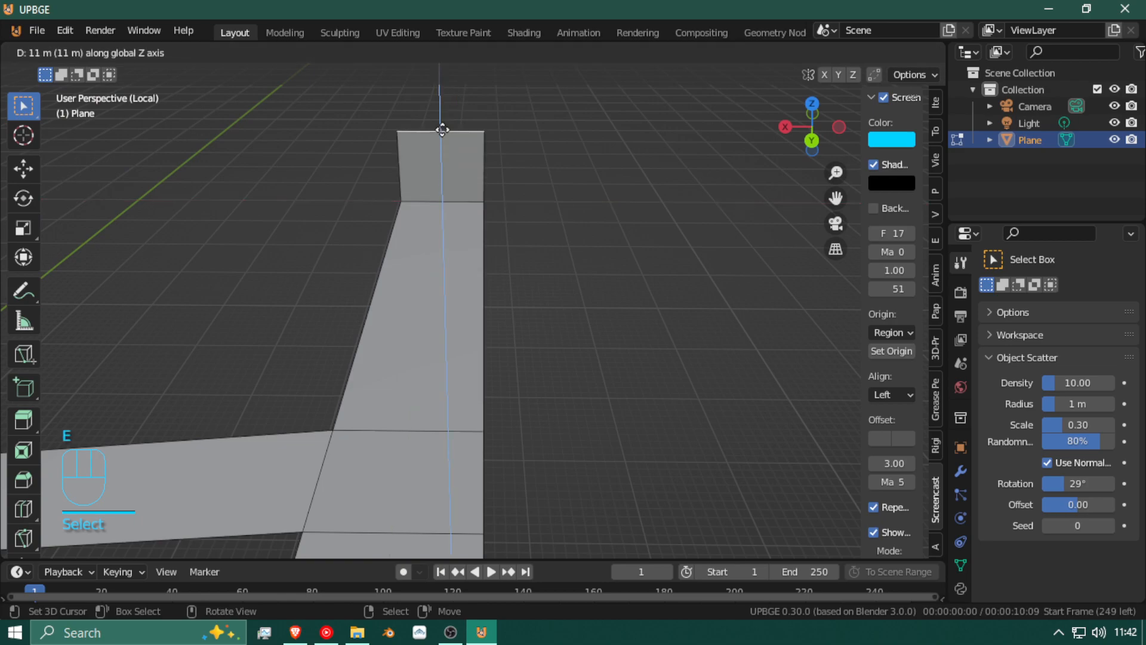
right_click(436, 191)
key(g)
key(g)
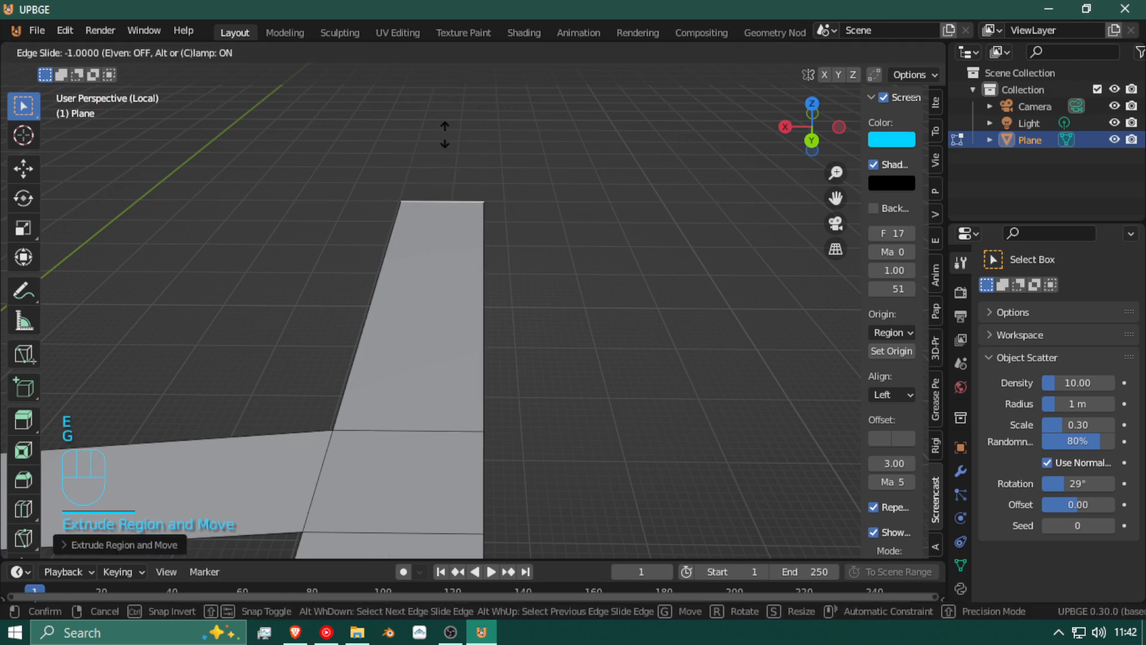
right_click(404, 184)
middle_drag(404, 185, 185, 212)
key(g)
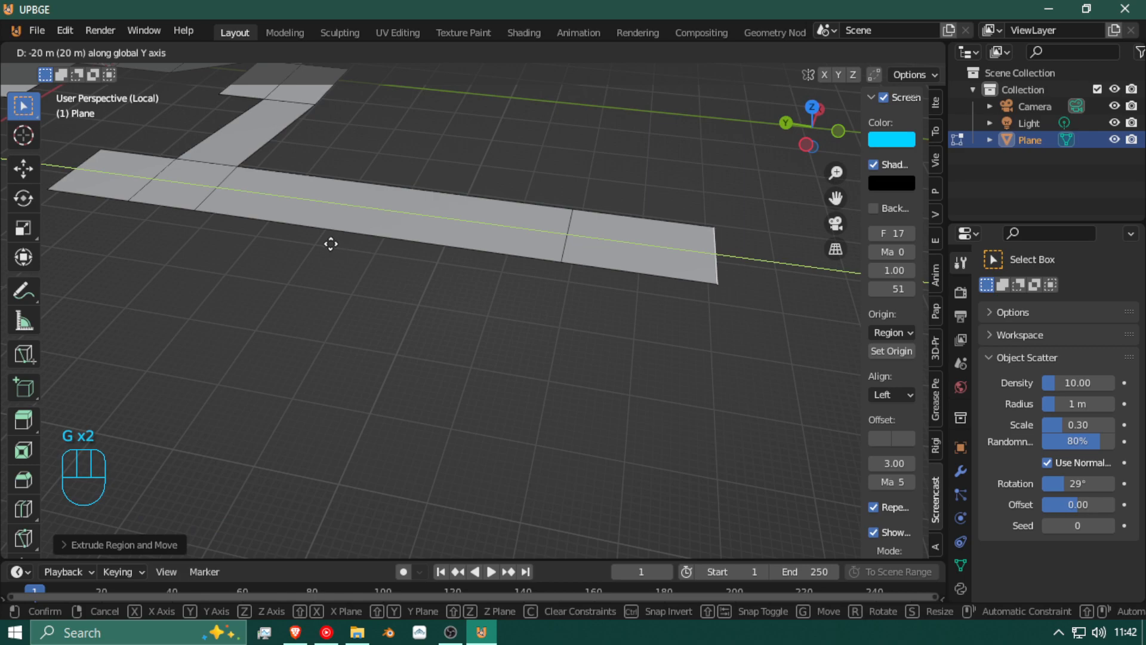
click(331, 244)
Step: Extrude the new end face's side edge along the negative X axis into an adjoining floor face
key(e)
right_click(606, 323)
key(g)
right_click(591, 305)
key(shift+f)
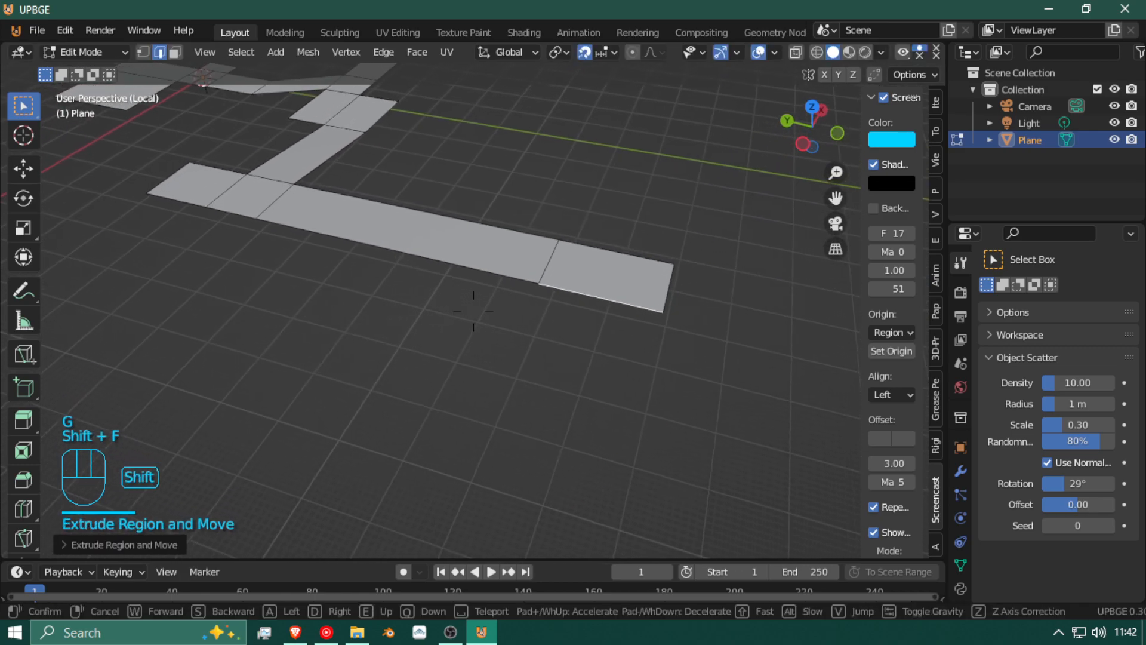
click(468, 309)
key(g)
key(x)
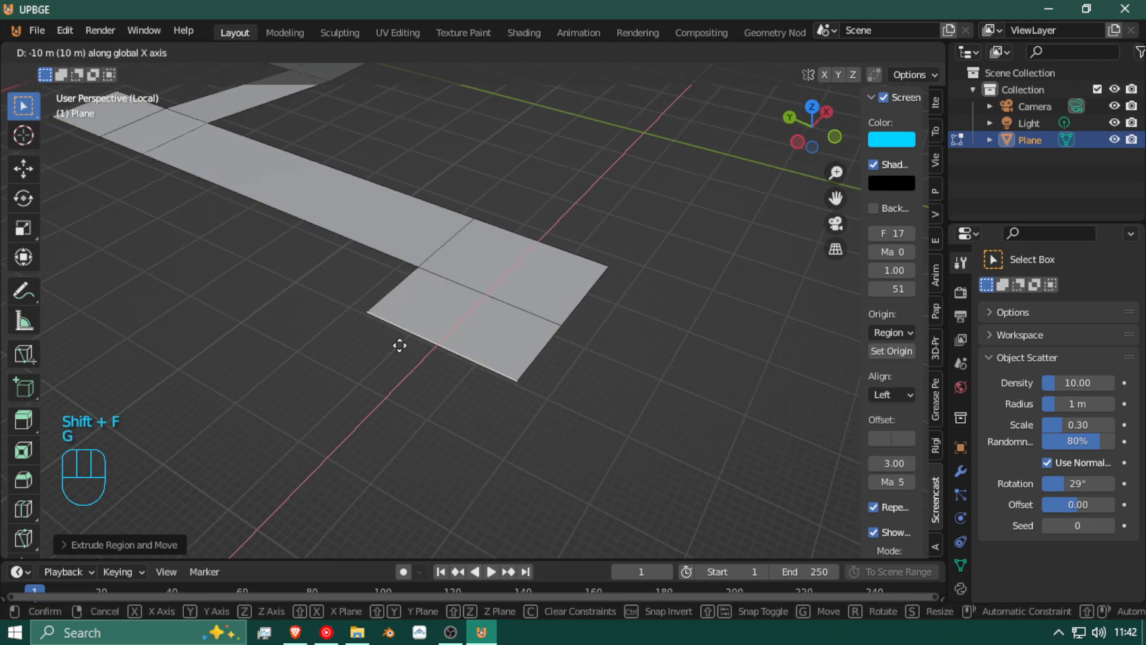
click(375, 364)
Step: Walk through the level to check the scale of the tower, ramps and raised platforms
key(shift+f)
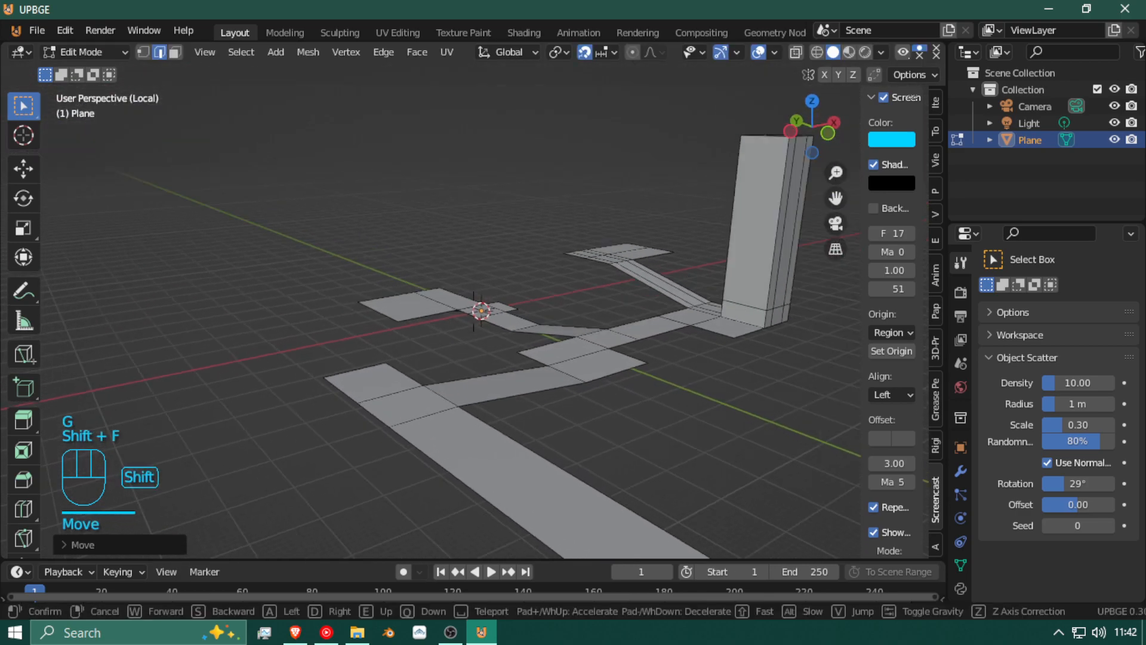
key(s)
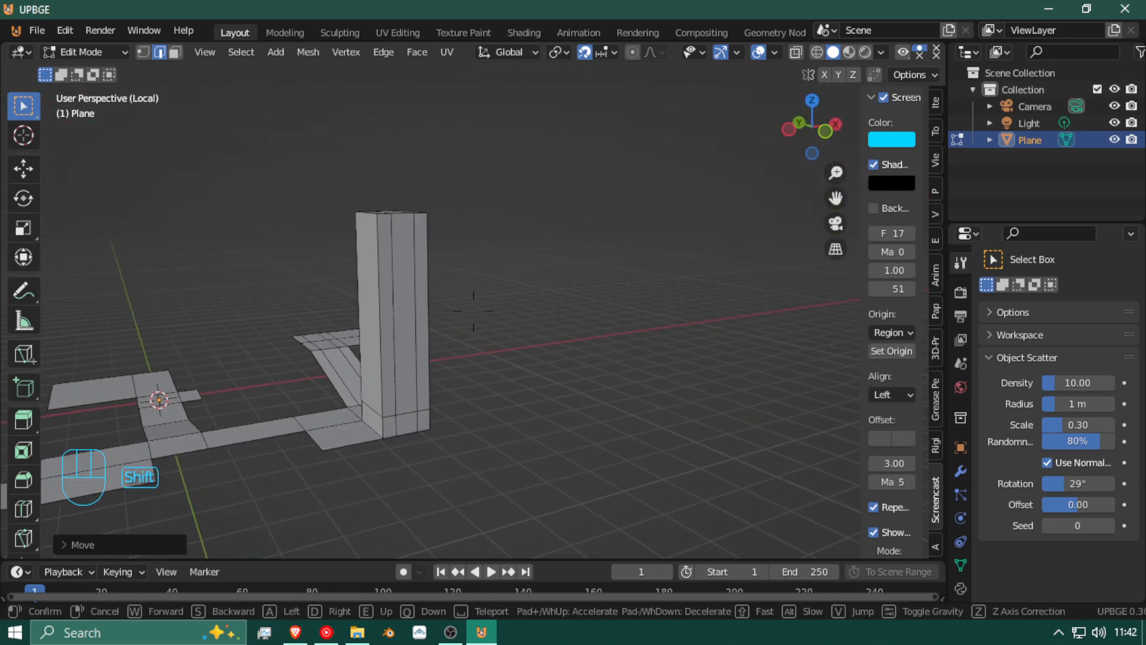
key(w)
key(d)
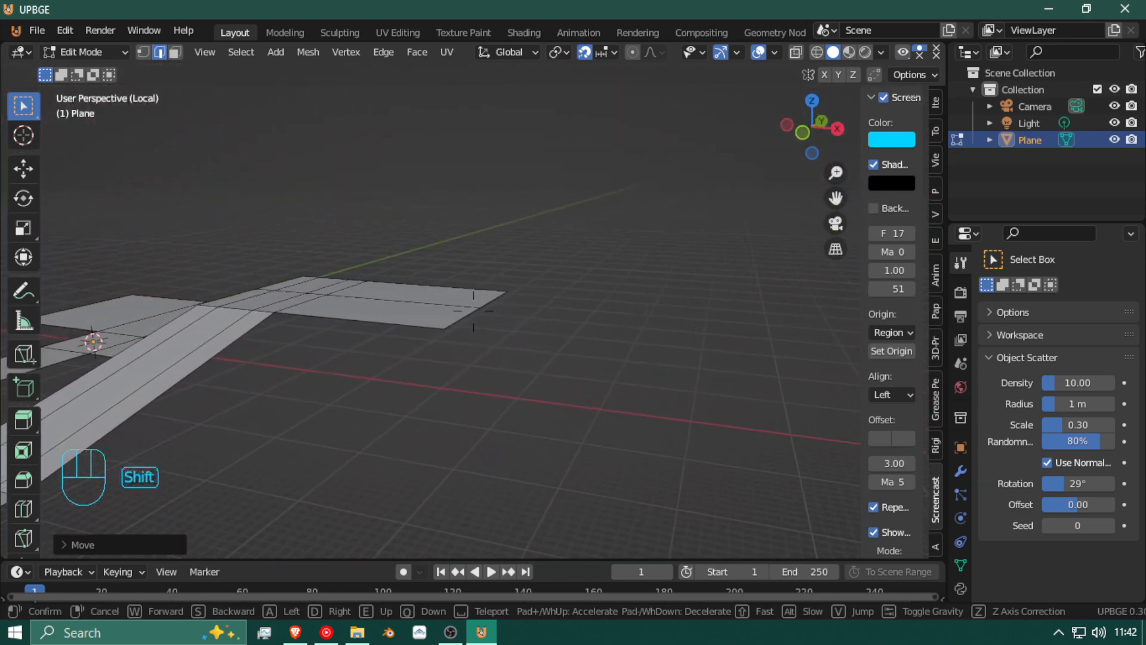
key(d)
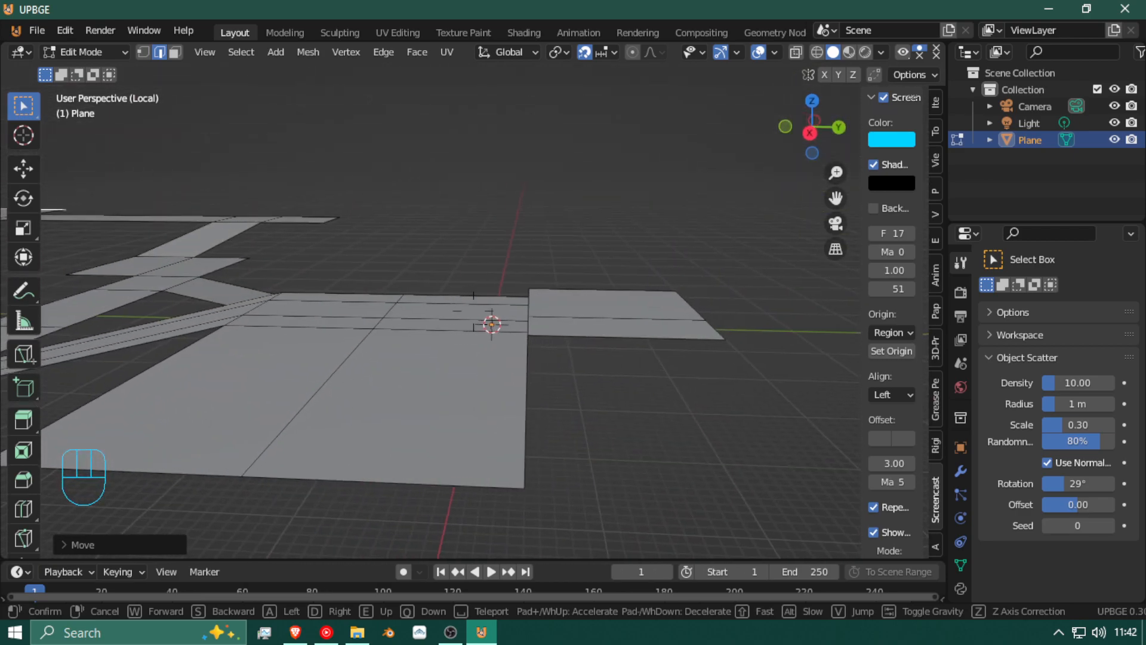
key(d)
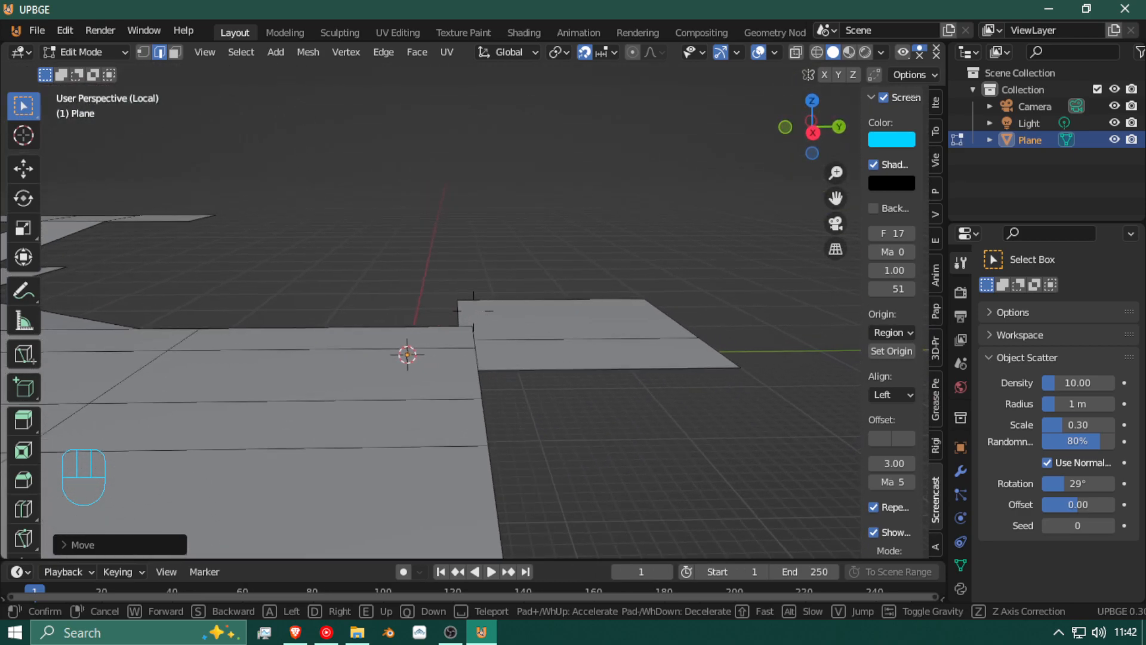
key(w)
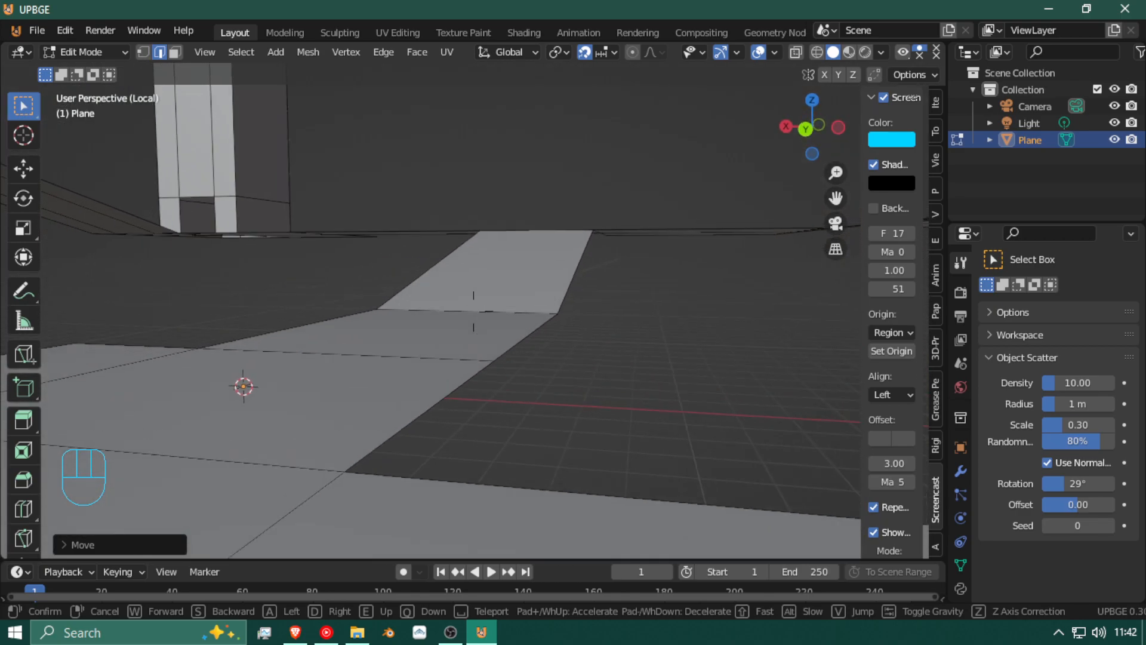
key(s)
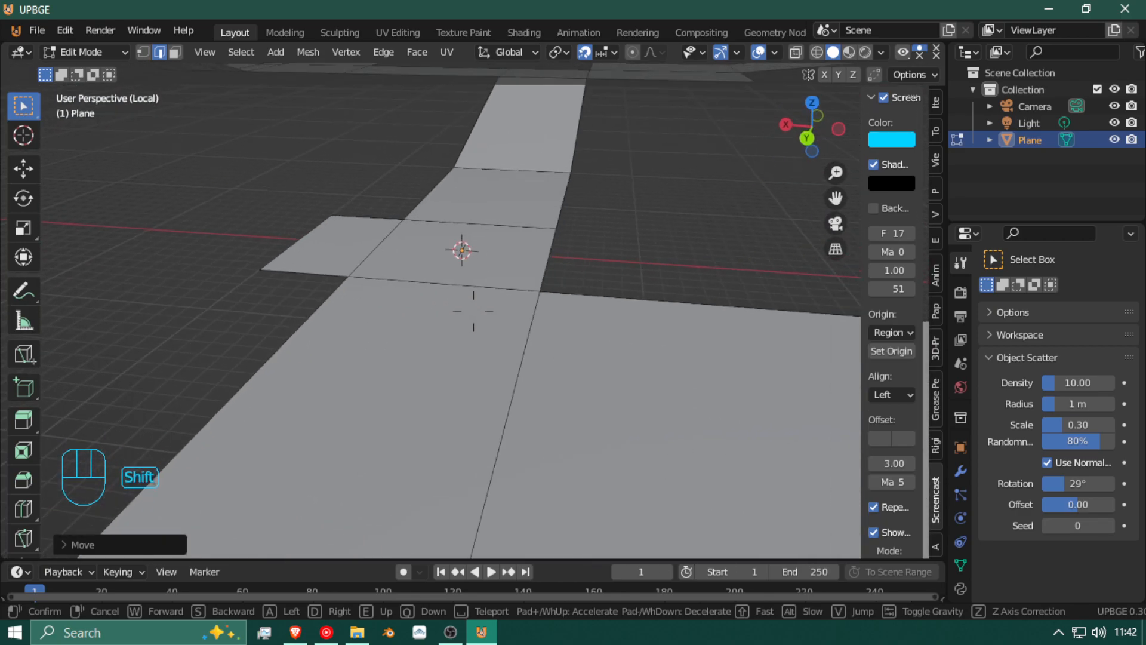
click(416, 316)
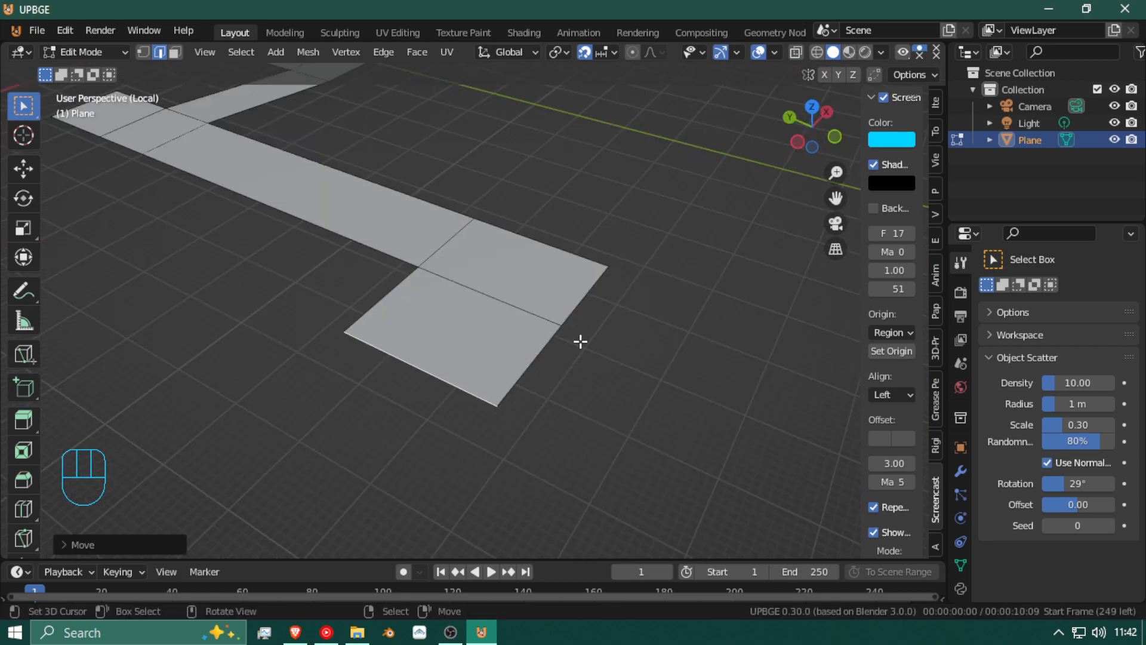
Step: Fly over the whole layout to compare the new long corridor's width with the older corridors and platforms
key(shift+f)
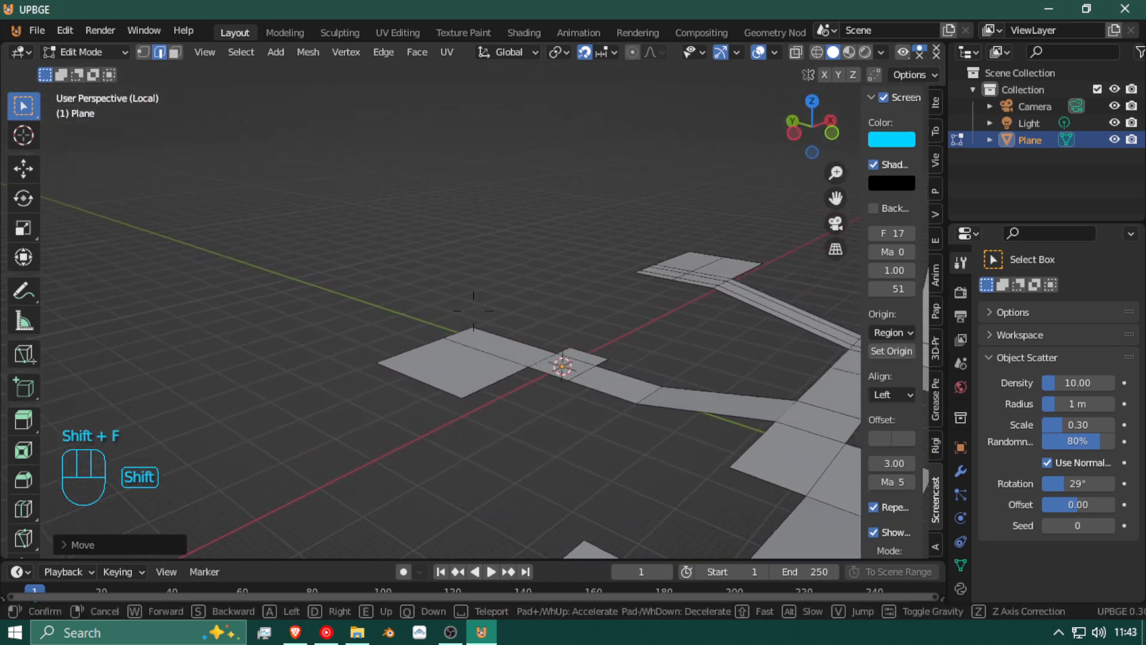
key(w)
key(s)
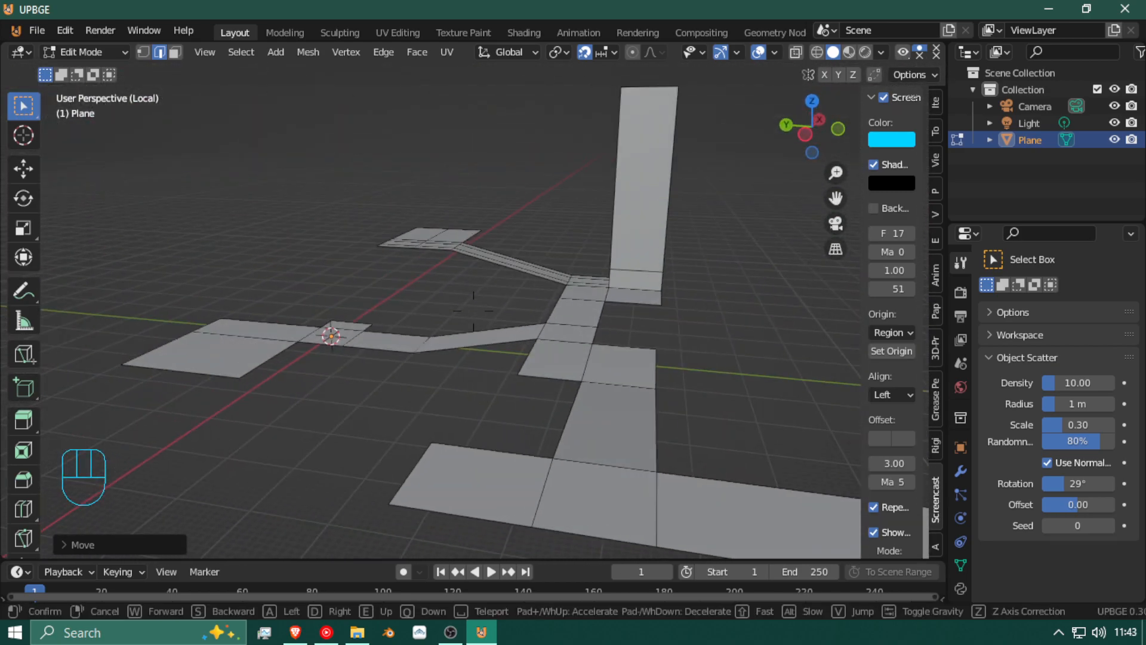
key(shift+w)
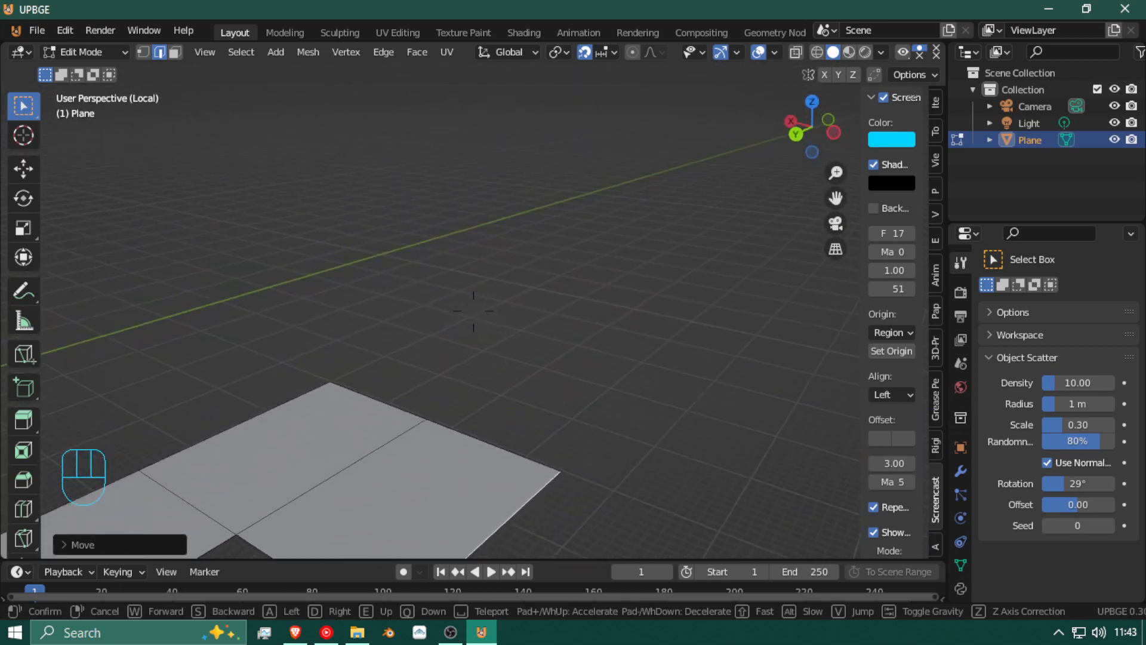
key(shift+d)
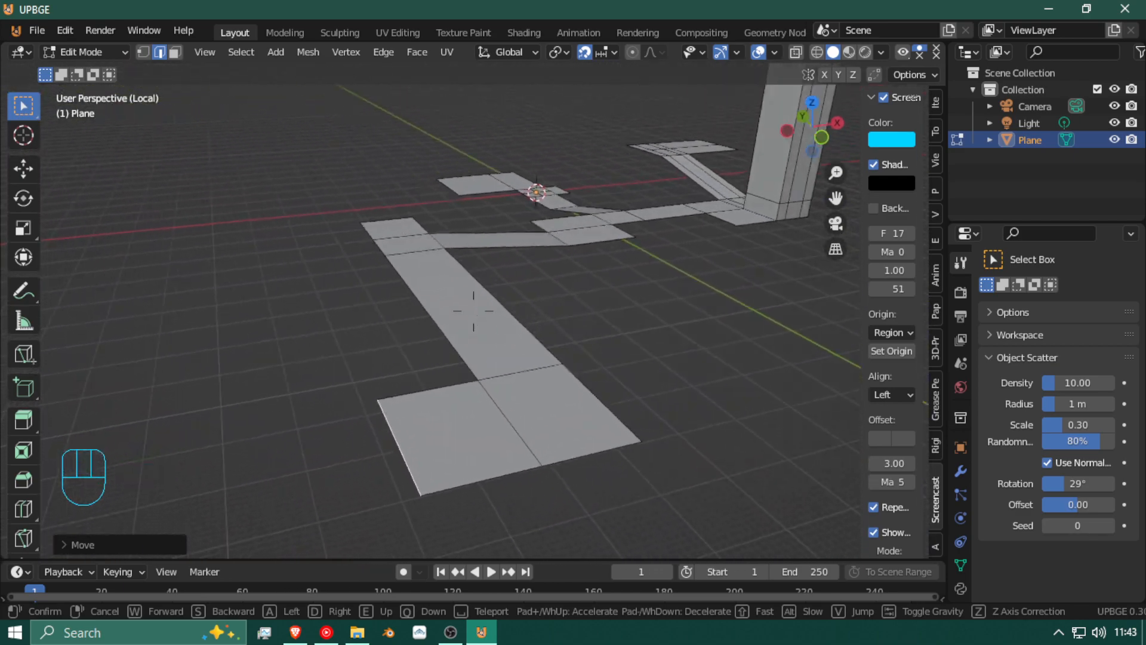
key(d)
key(shift+w)
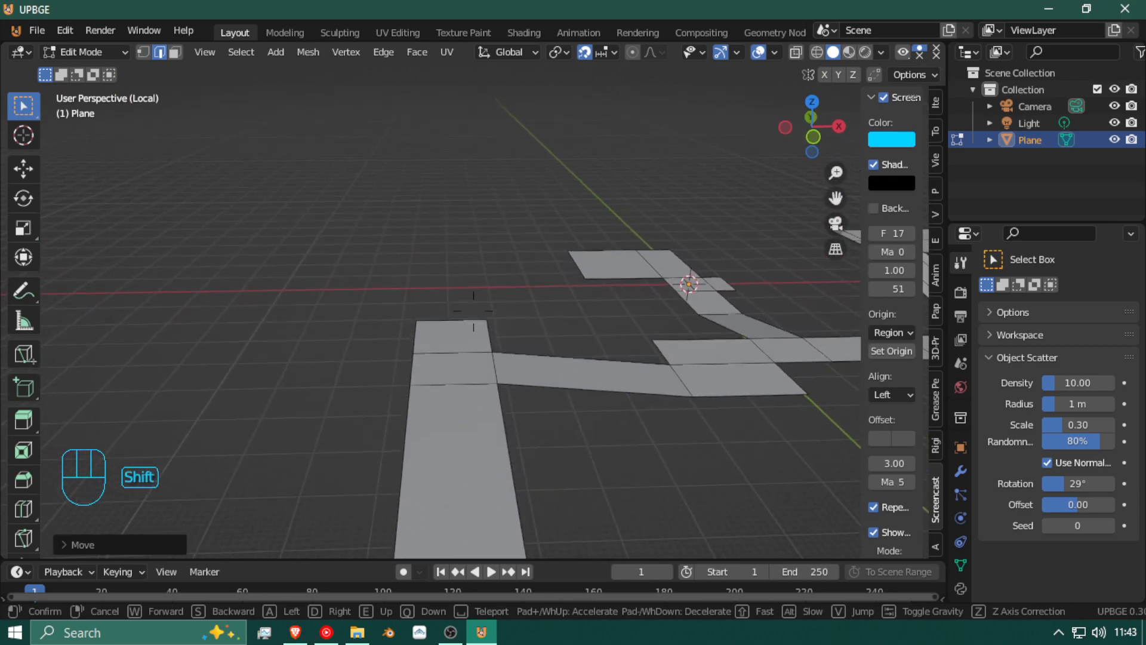
click(462, 322)
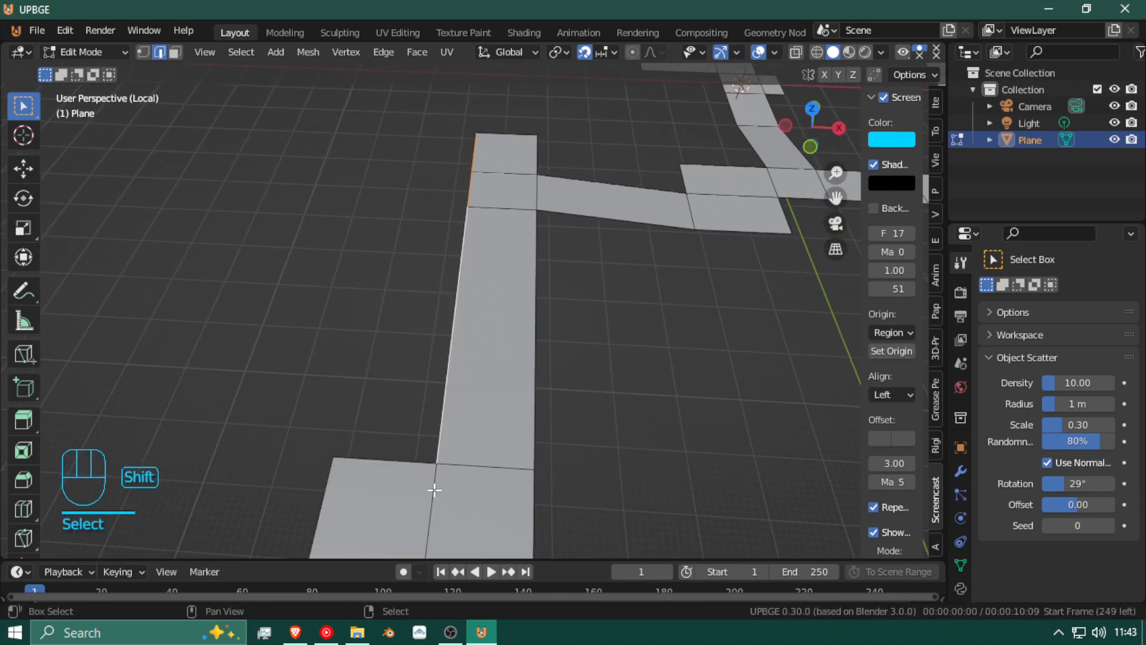
Step: Move the outer side edges of the long corridor and its adjoining faces 2 m along the X axis to narrow it
key(g)
key(x)
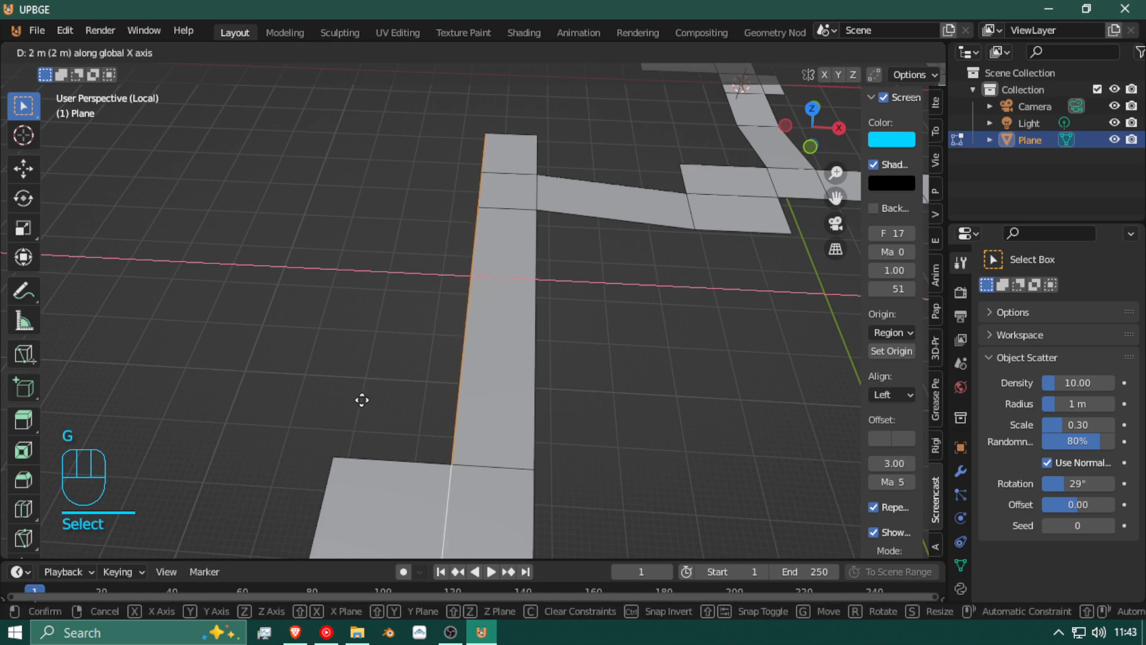
click(361, 400)
Step: Extrude the outer edge of the corridor's end face about 57 m along the negative Y axis as a further corridor
key(shift+f)
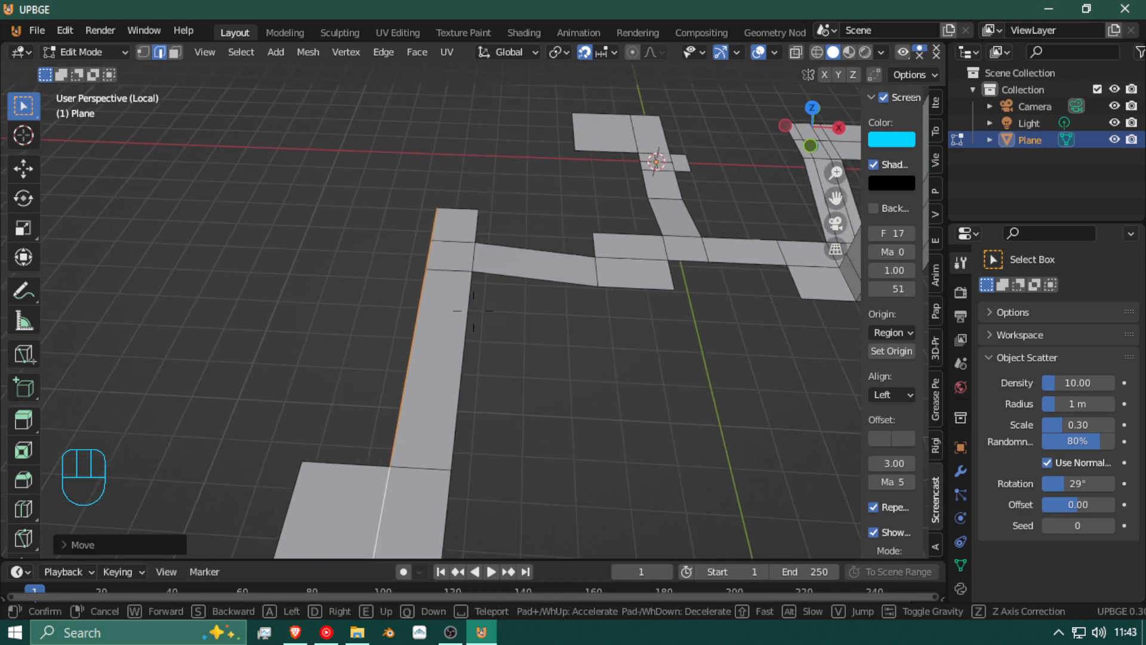
key(shift)
key(shift+w)
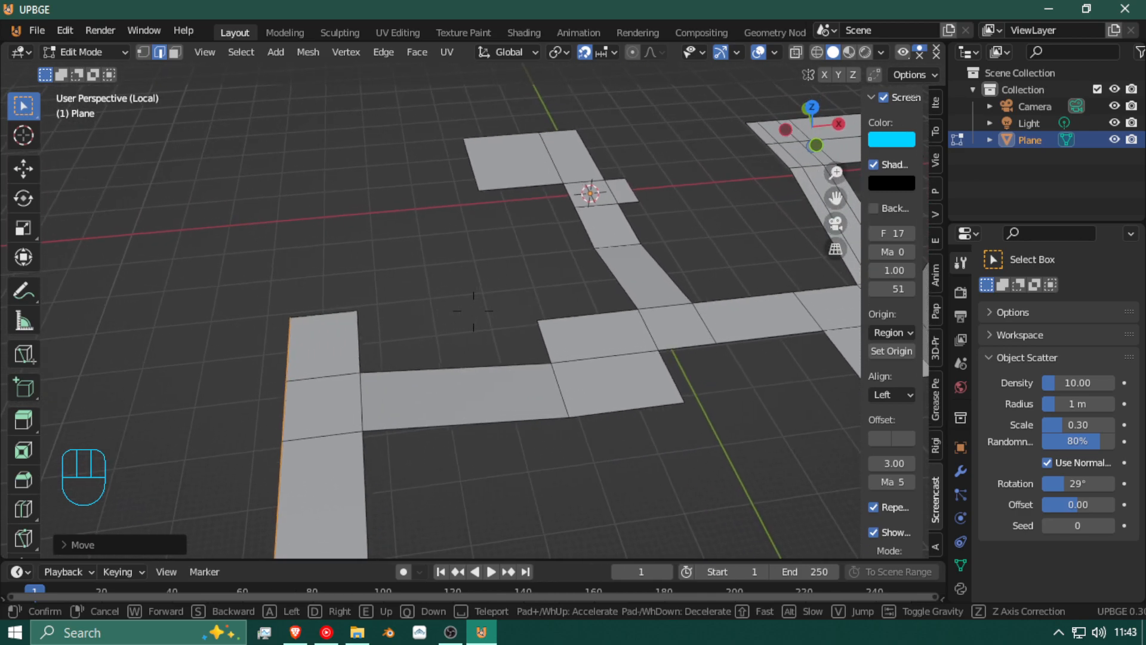
key(shift)
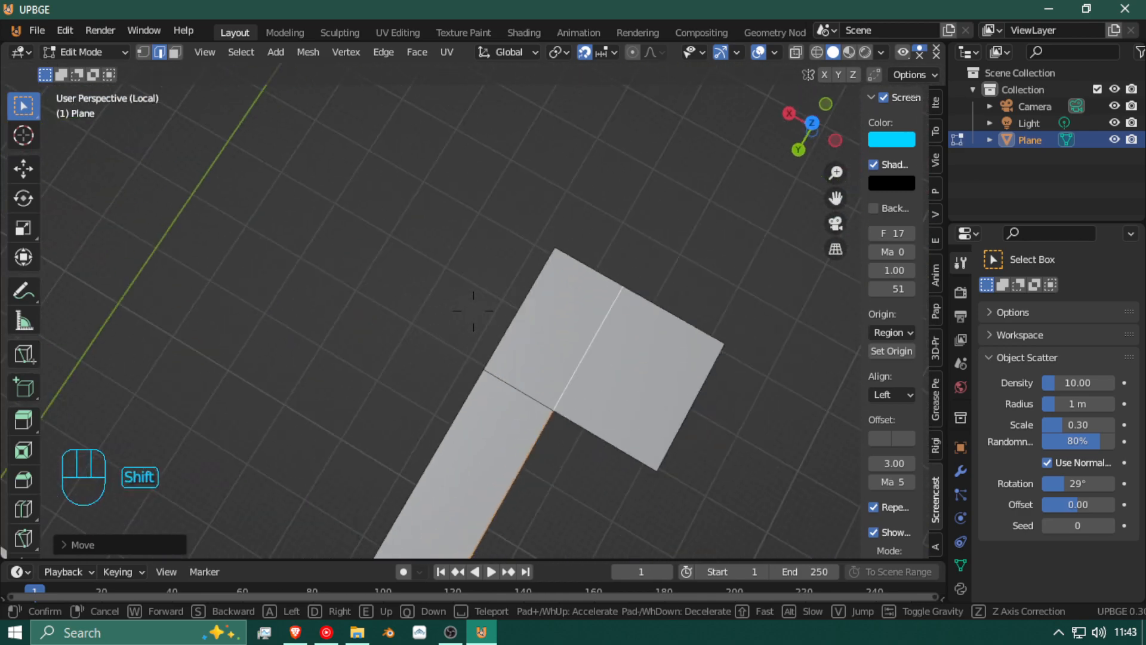
click(473, 310)
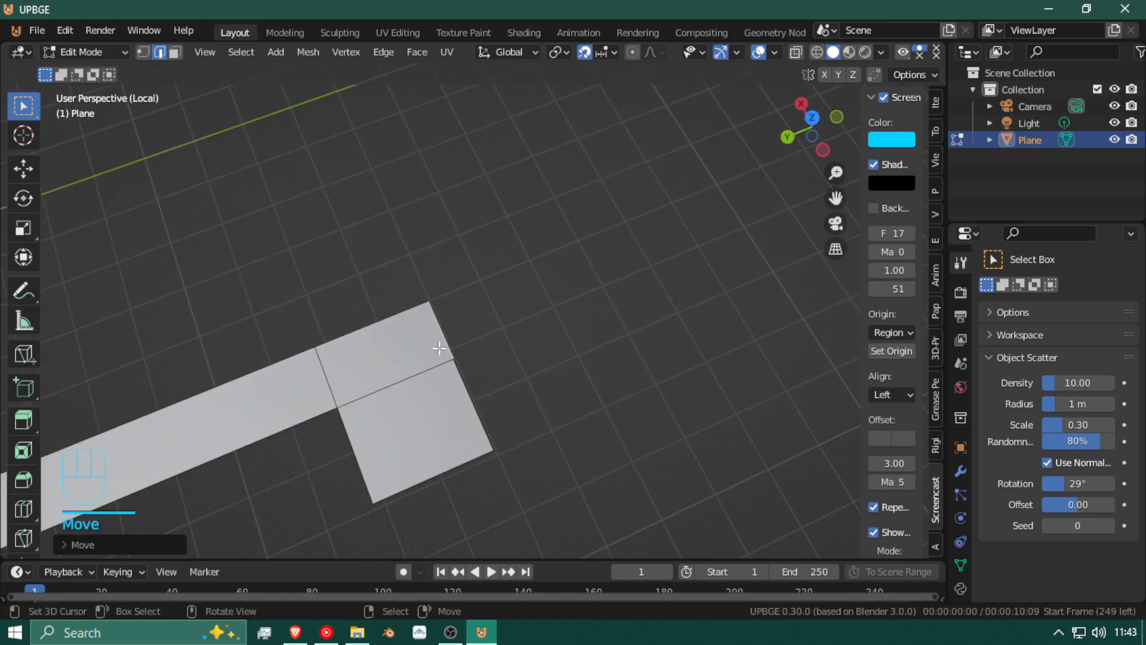
key(e)
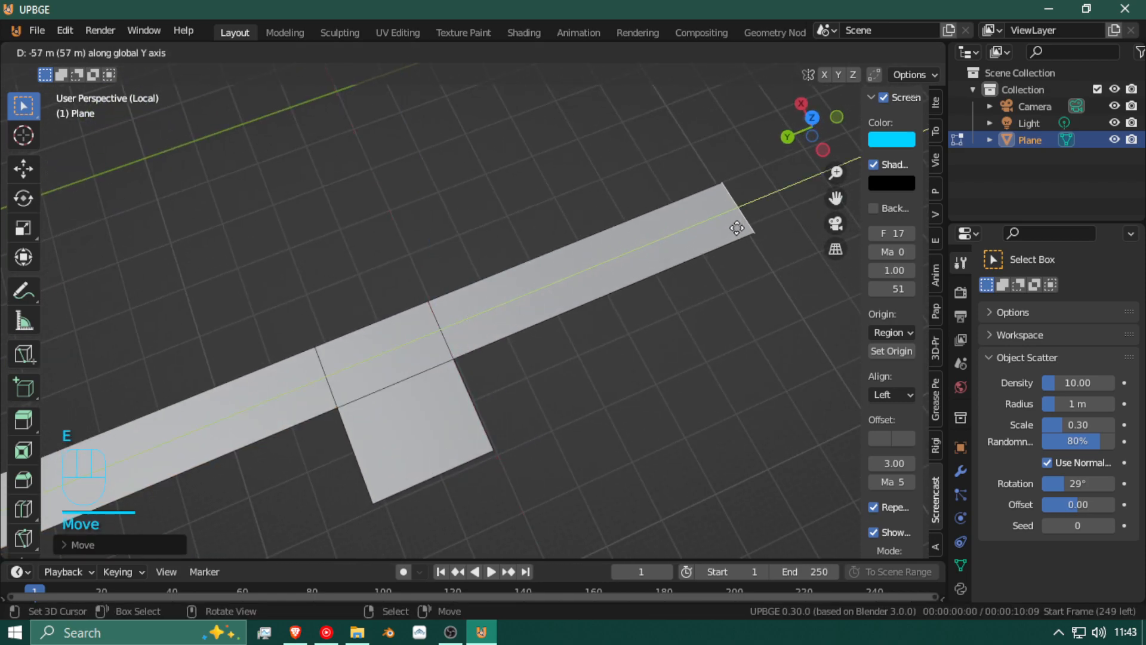
click(733, 228)
Step: Move the further corridor's end edge straight up along the Z axis to form a rising ramp
key(shift+f)
click(473, 311)
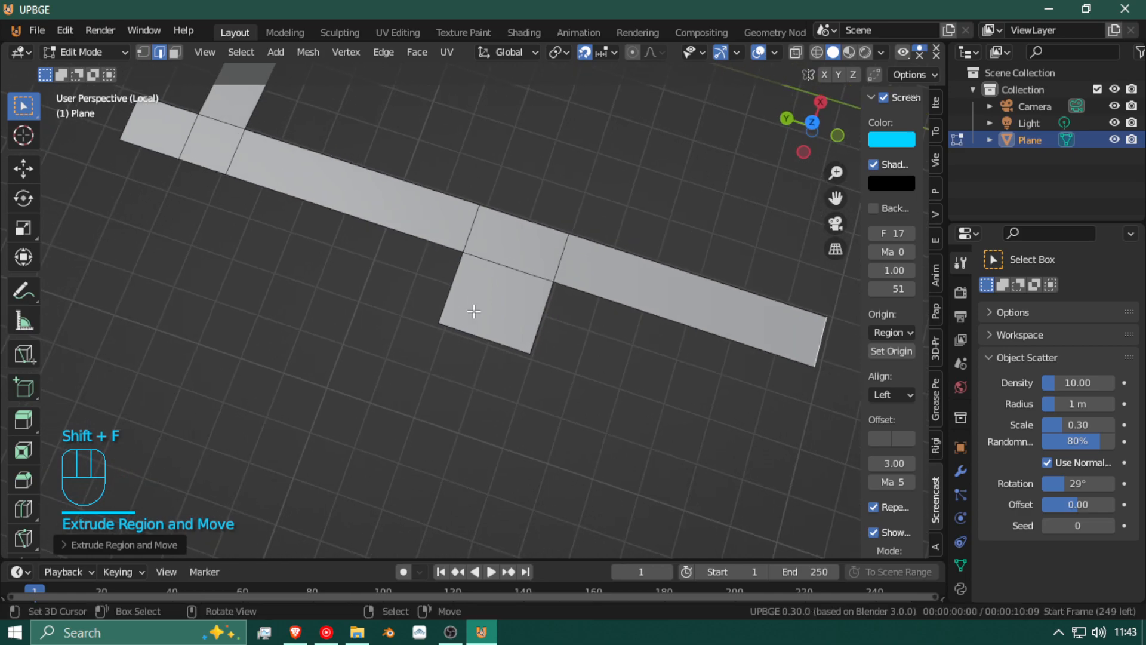
key(shift+f)
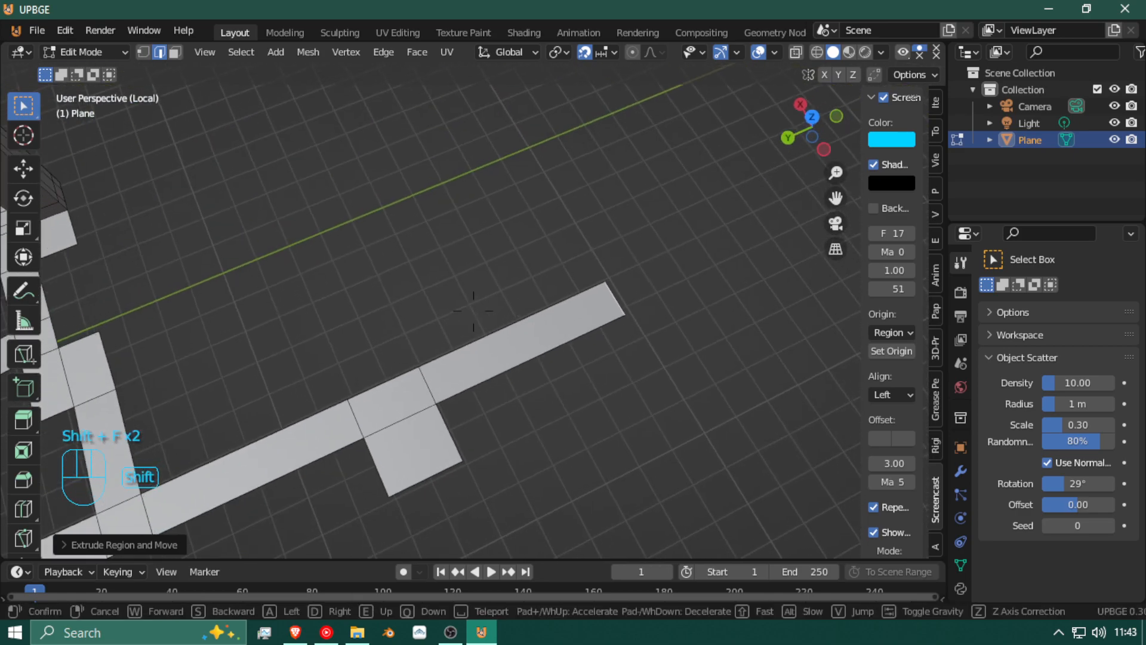
click(474, 311)
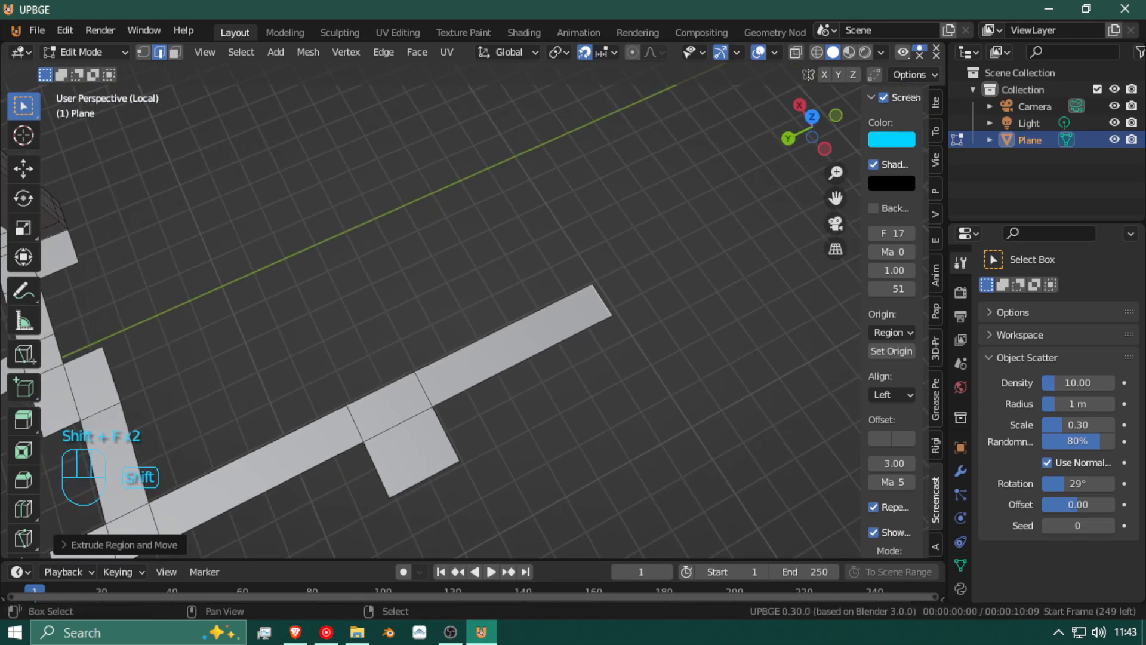
key(shift+f)
click(473, 306)
key(g)
key(z)
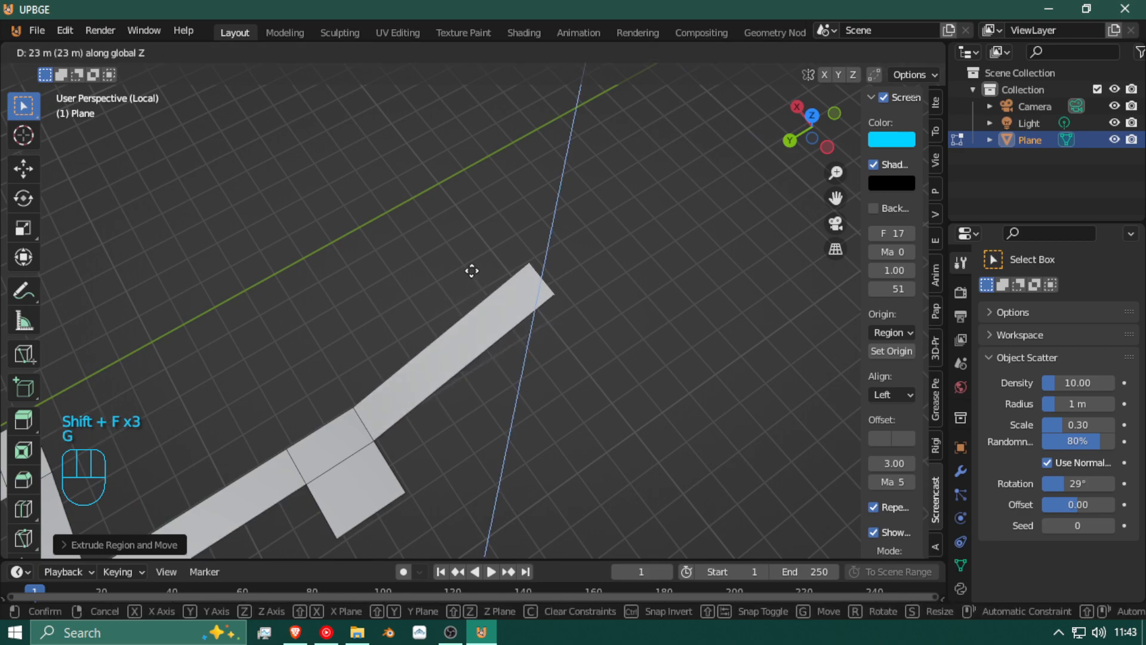
click(483, 263)
Step: Extrude the upper end edge of the rising ramp along the negative Y axis as a flat landing
key(shift+f)
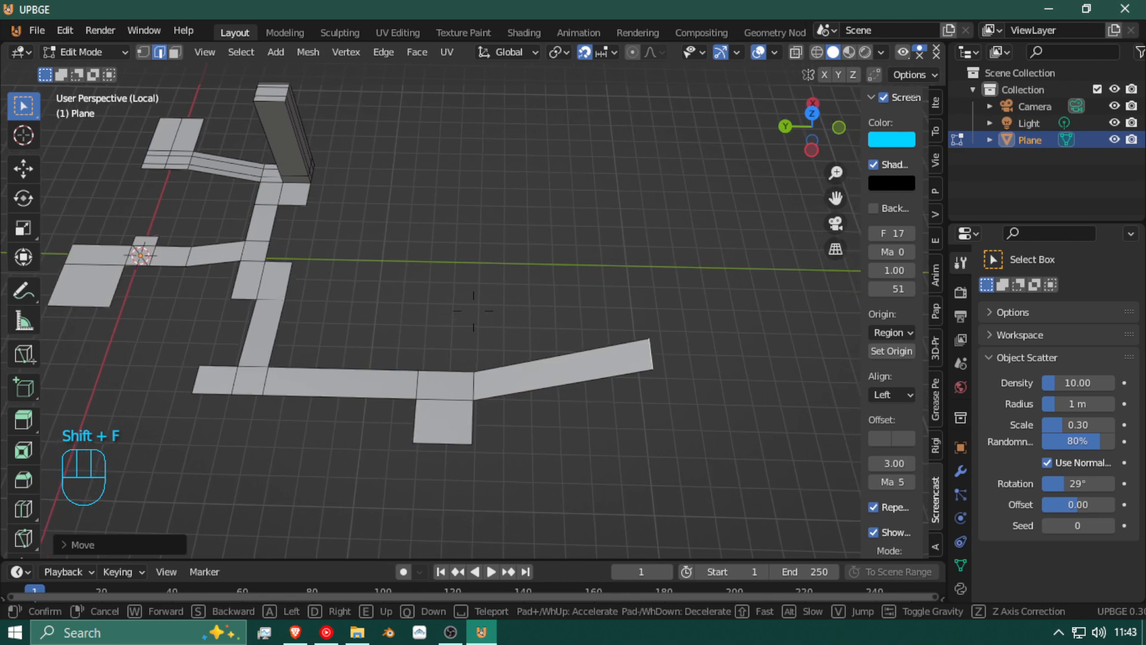
click(457, 304)
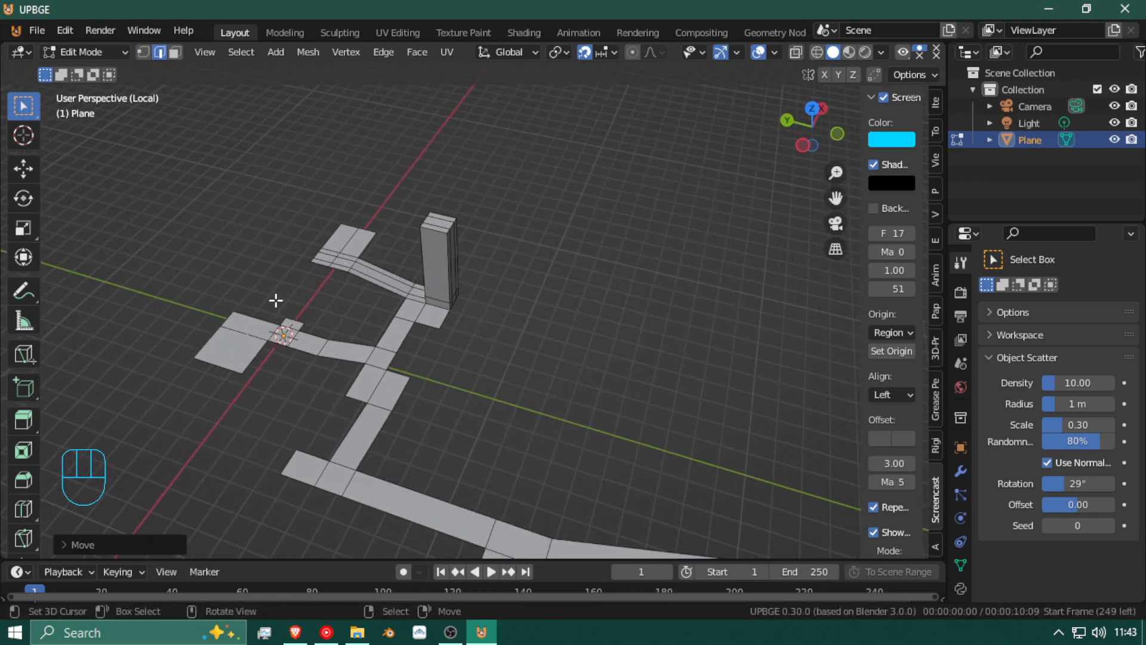
key(shift+f)
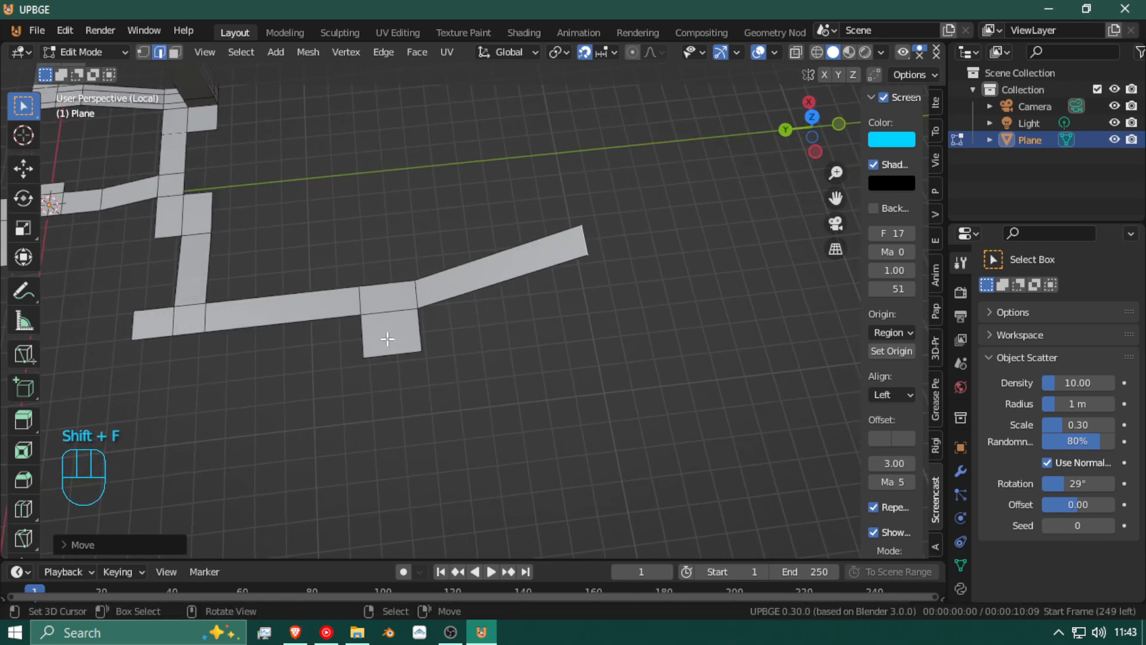
key(shift+f)
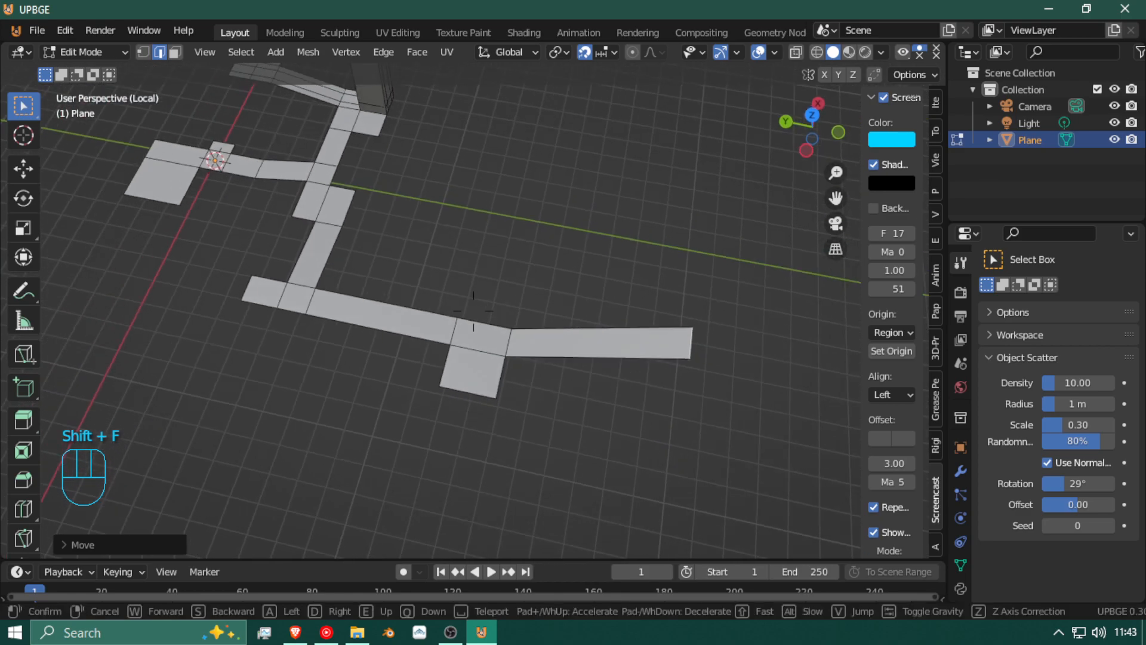
click(473, 309)
key(e)
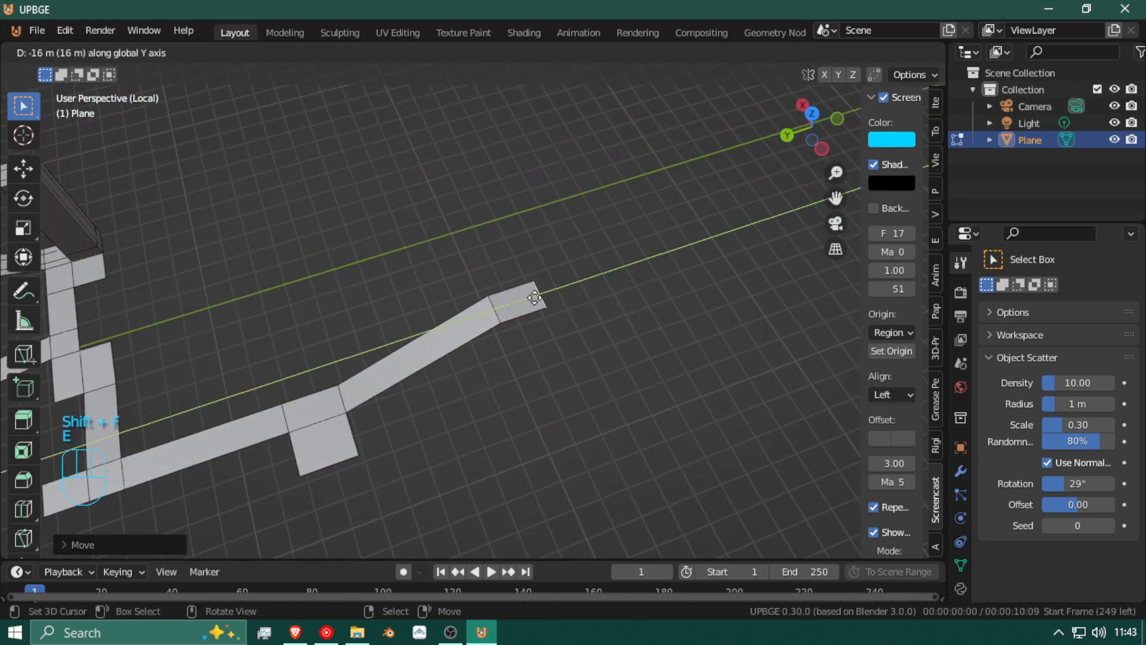
click(620, 282)
Step: Extrude both long side edges of the new landing outward along the X axis to widen it into a large platform
click(587, 308)
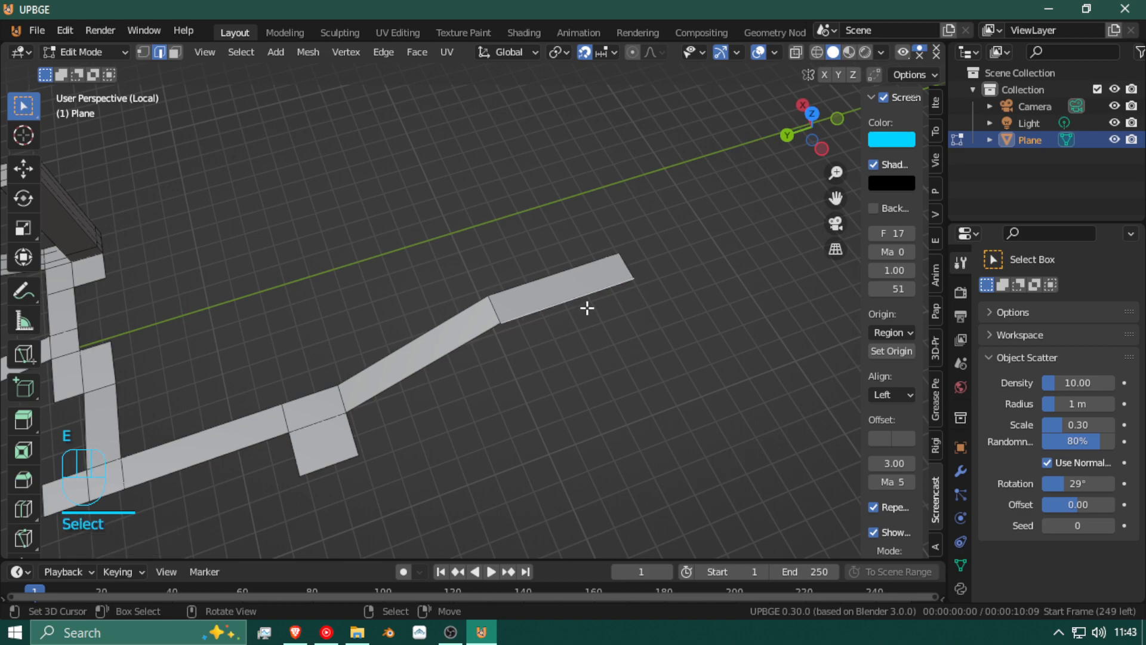
click(579, 323)
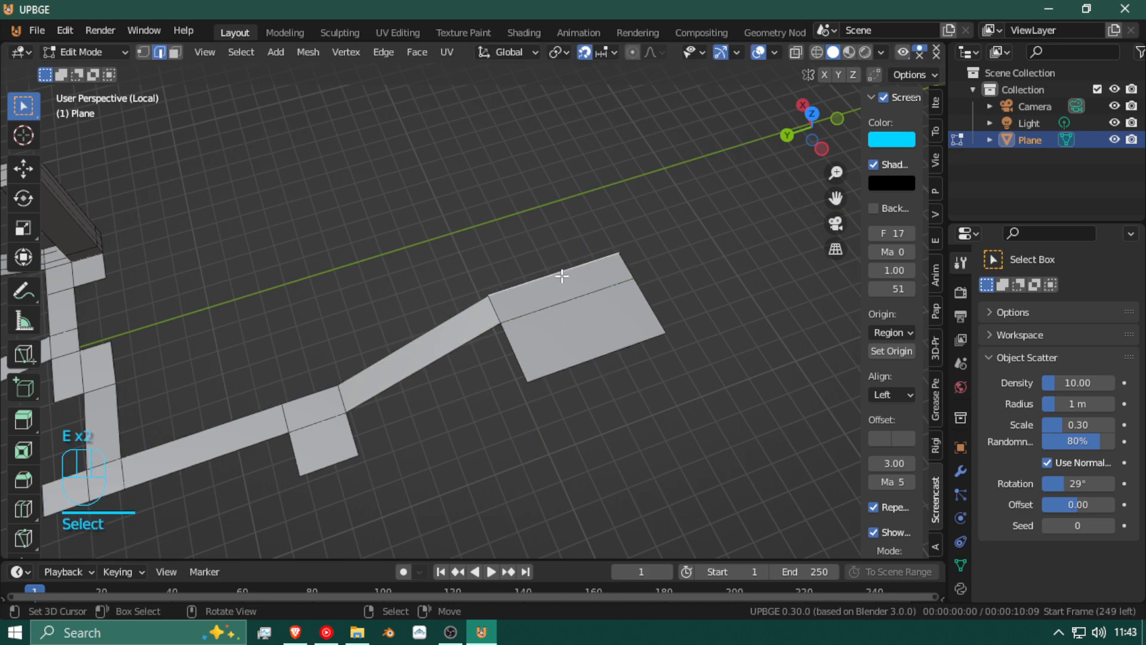
key(e)
click(520, 220)
key(g)
key(x)
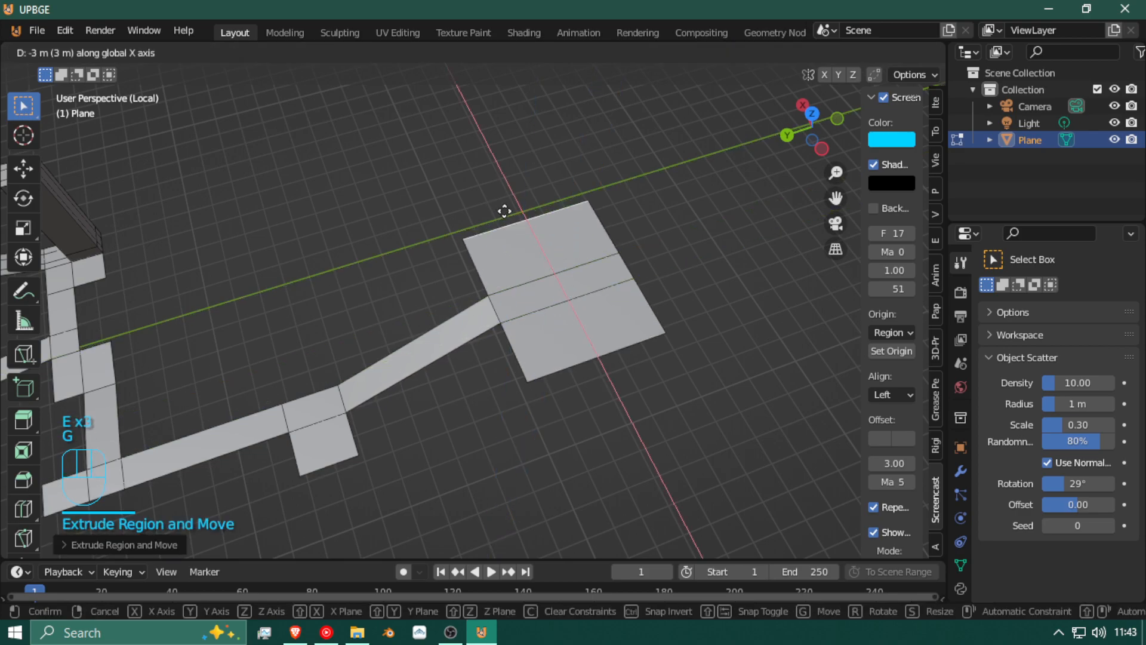
click(493, 225)
Step: Walk through the layout at ground level and circle the tower to examine its shape and scale
key(shift+f)
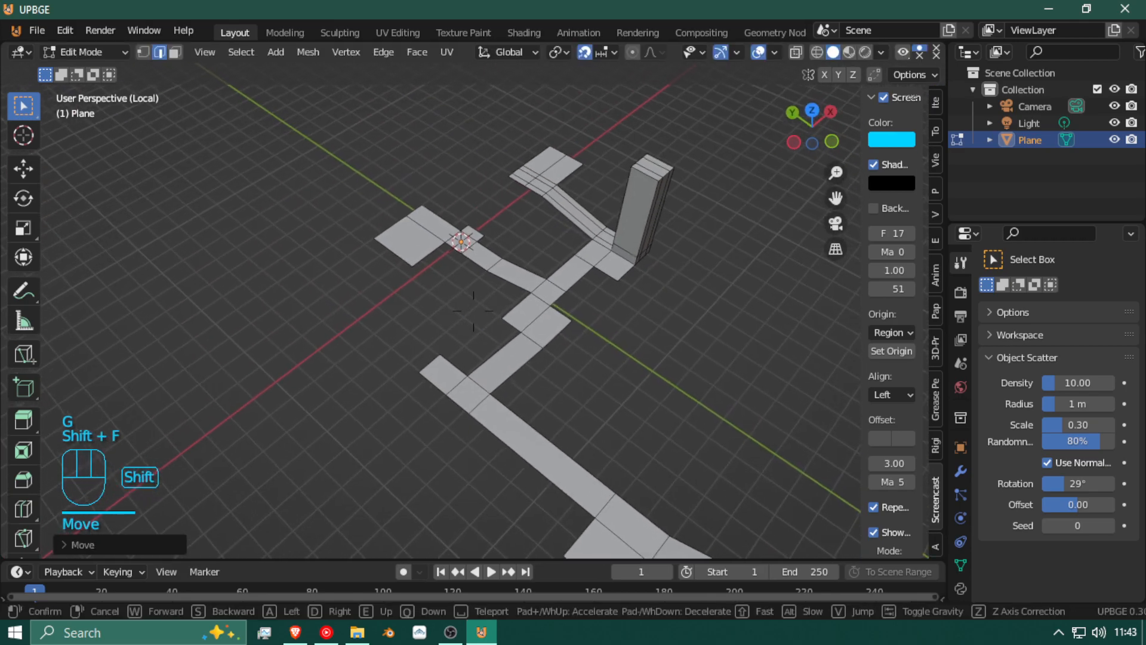
key(w)
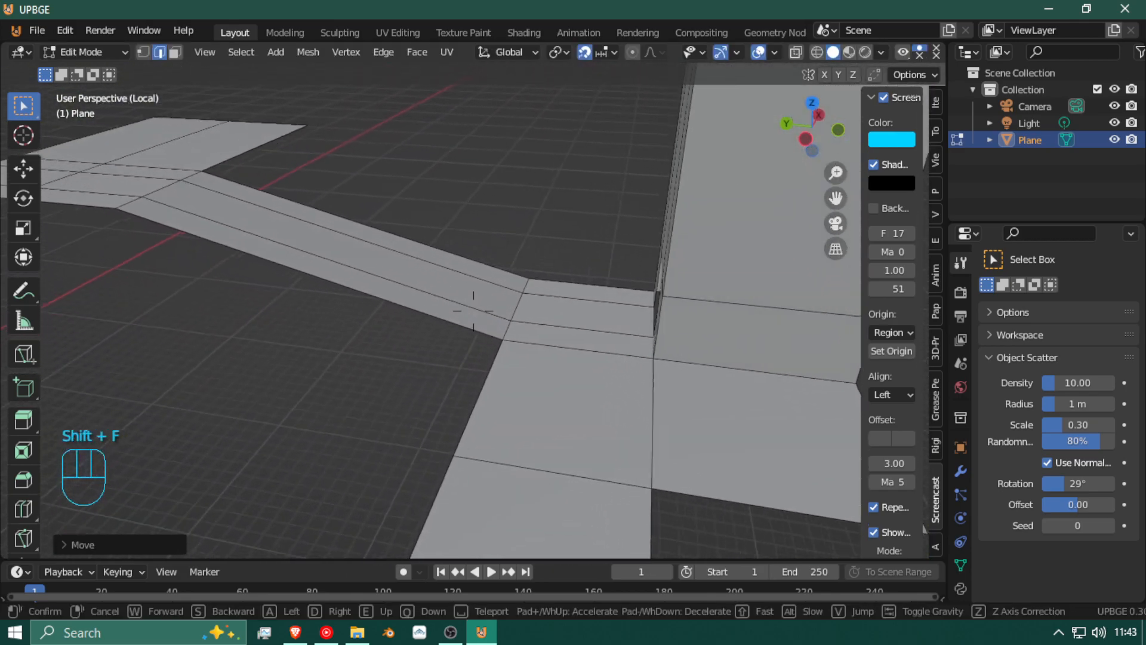
key(w)
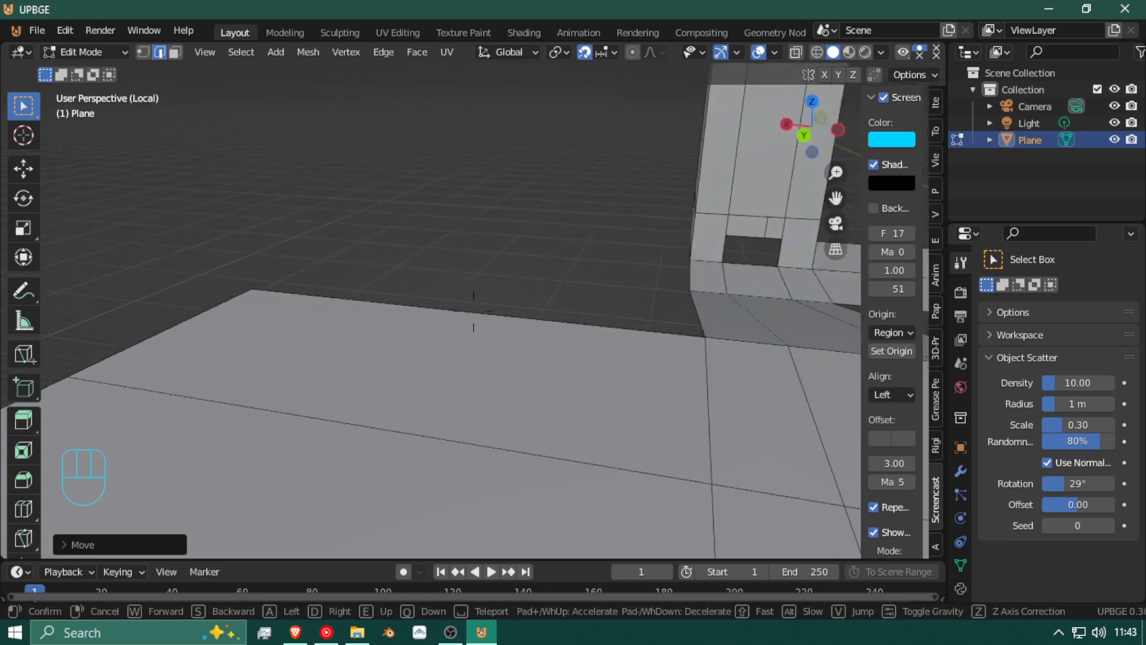
key(w)
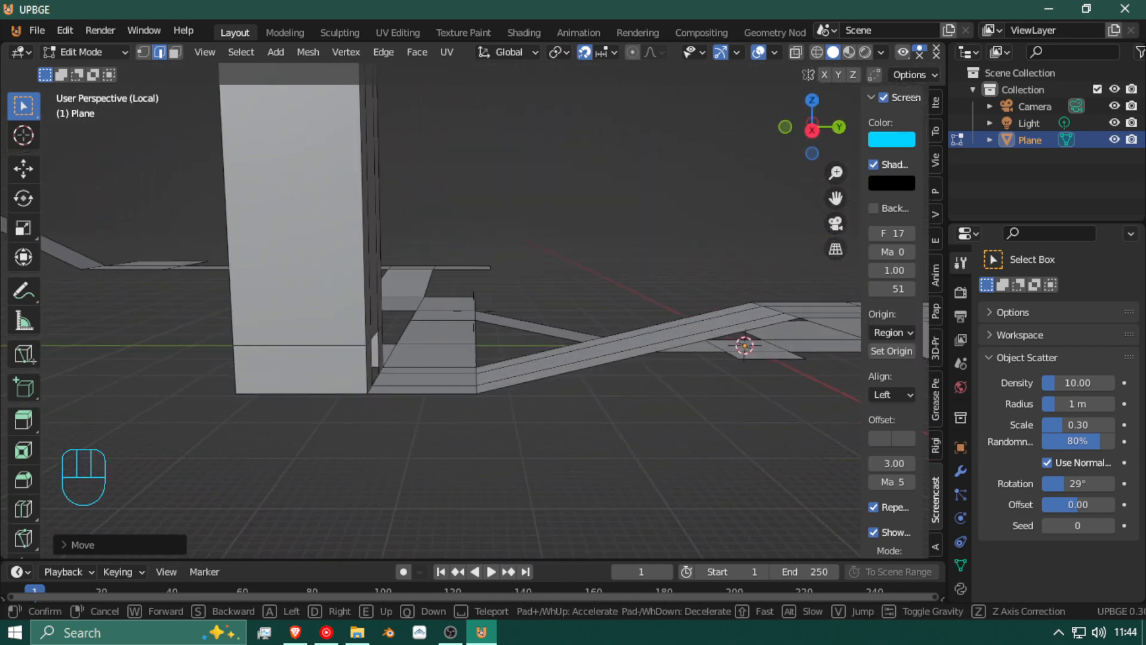
key(w)
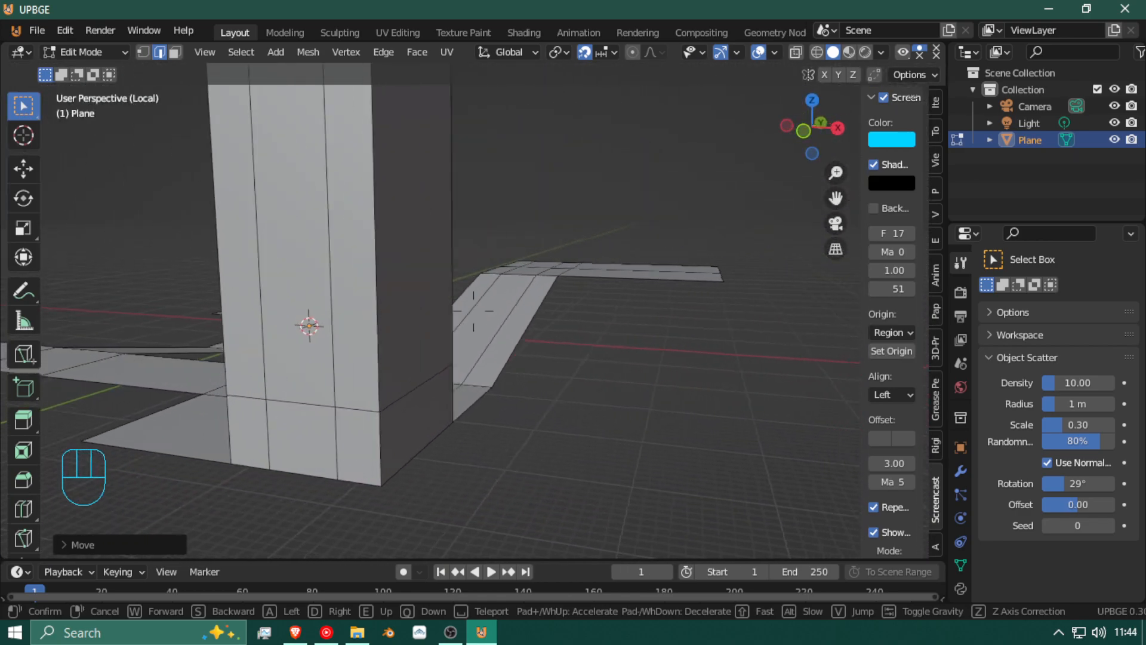
key(w)
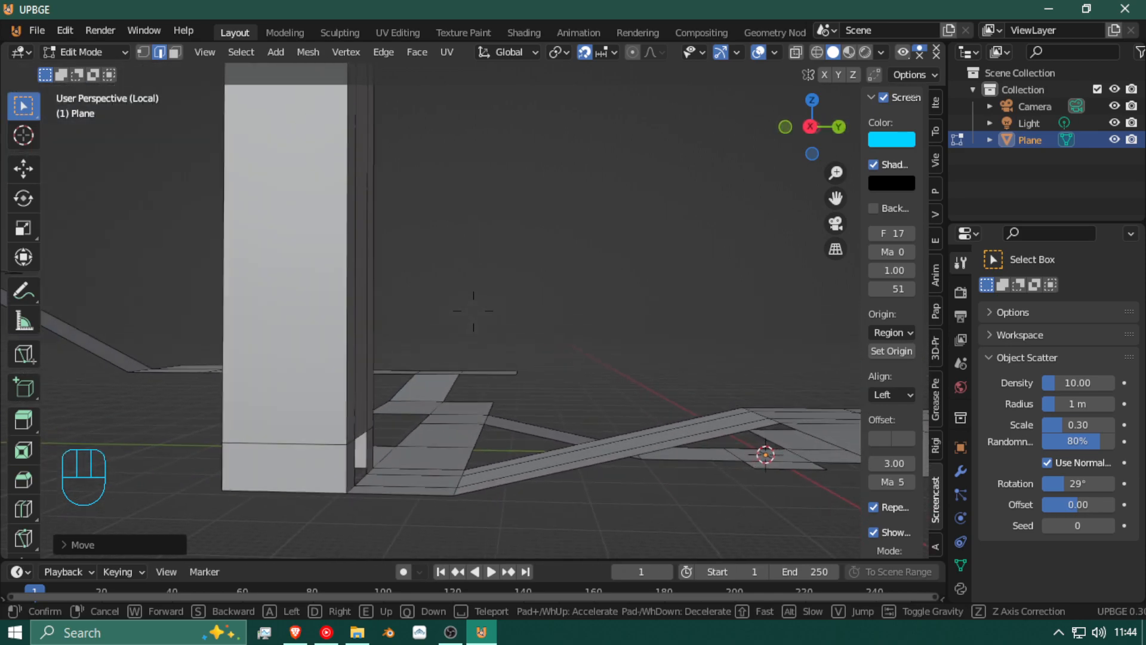
key(s)
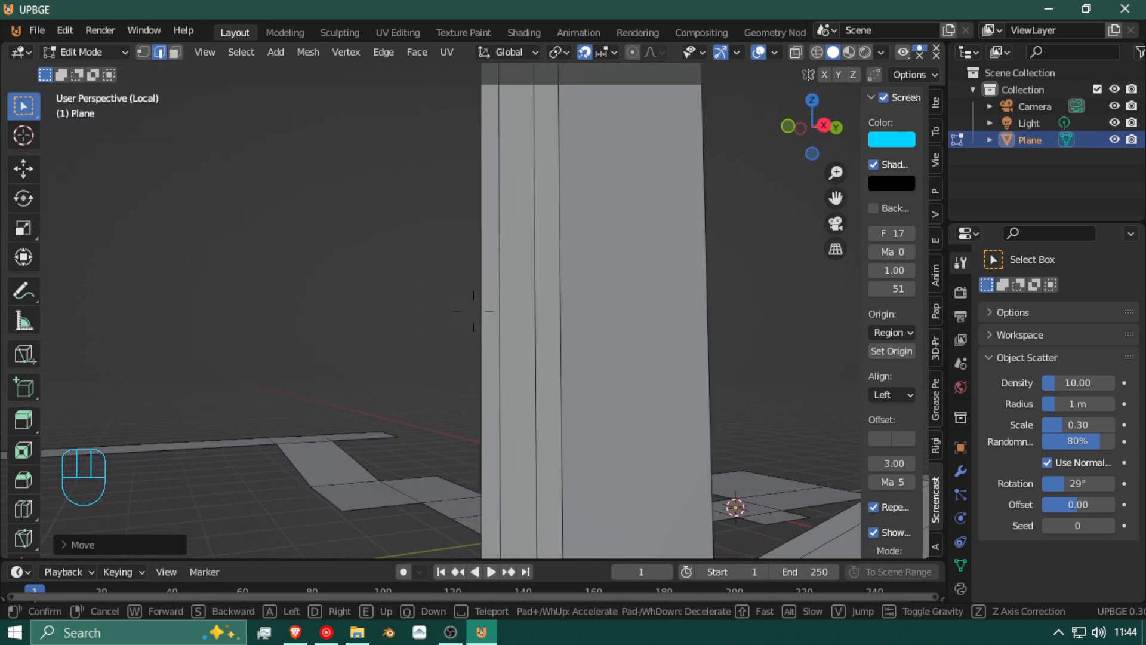
key(d)
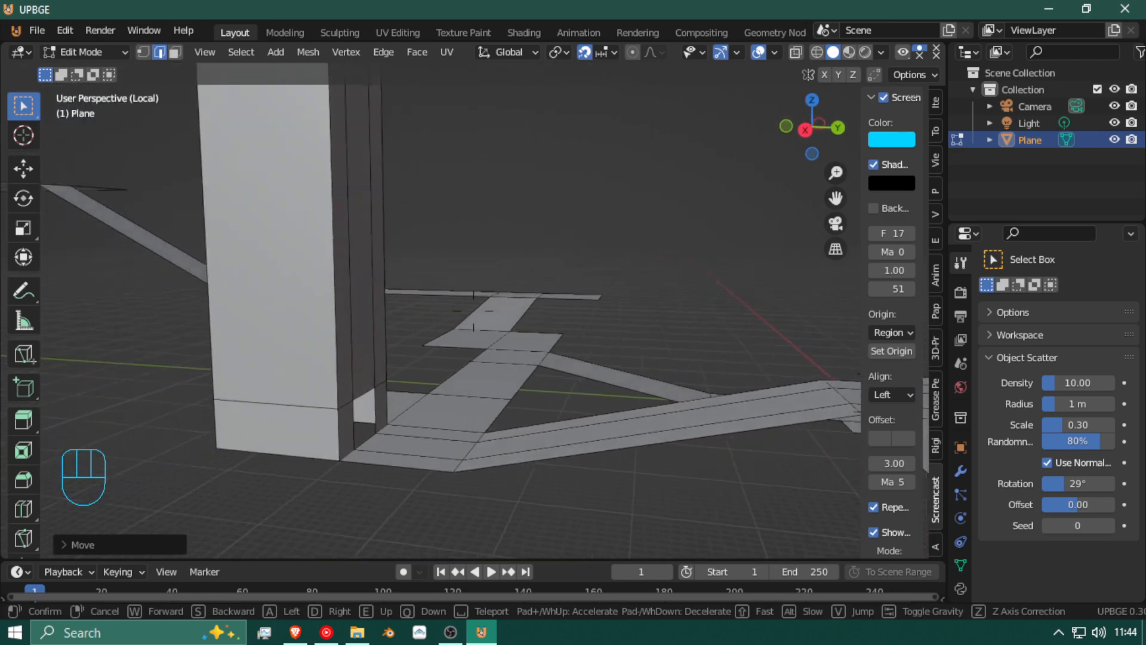
Step: Move the two inner vertical edges of the tower's back side outward along the negative Y axis to give it angled corners
key(shift+a)
click(474, 311)
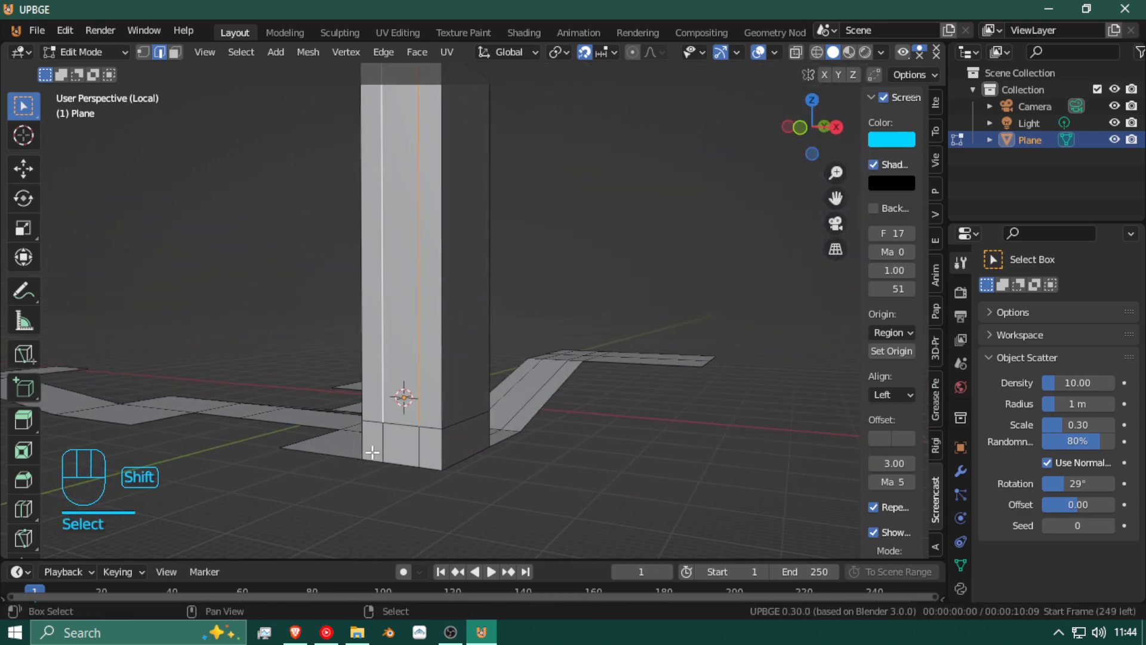
key(g)
key(y)
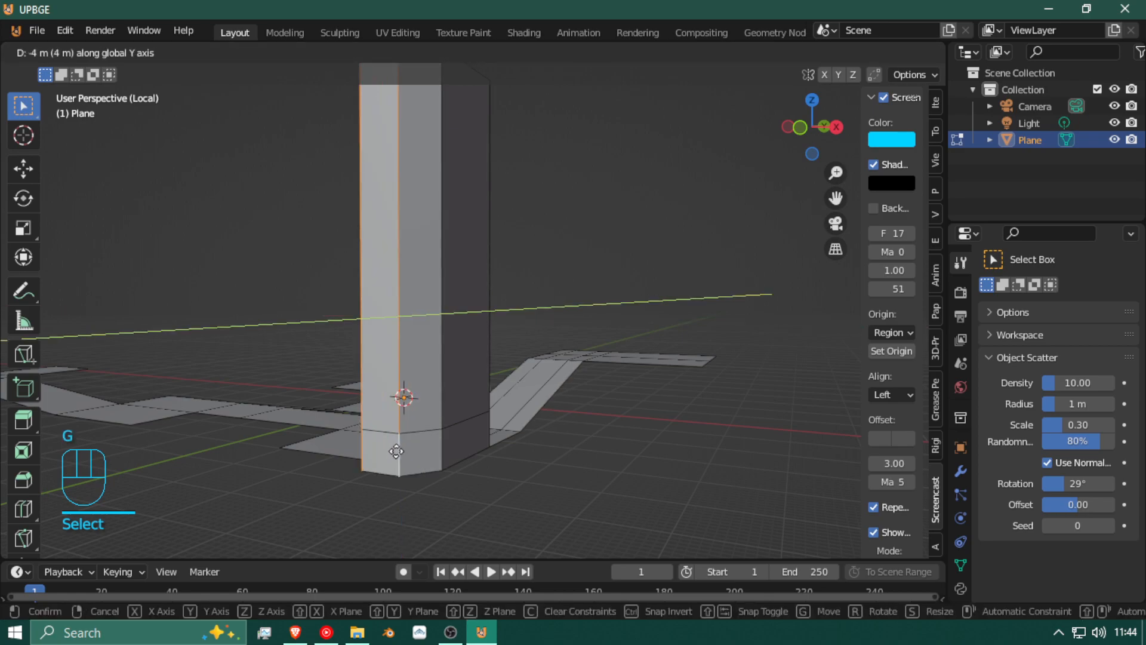
click(402, 451)
Step: Move the two corner edges on the tower's doorway side inward along the negative Y axis to chamfer those corners
key(shift+f)
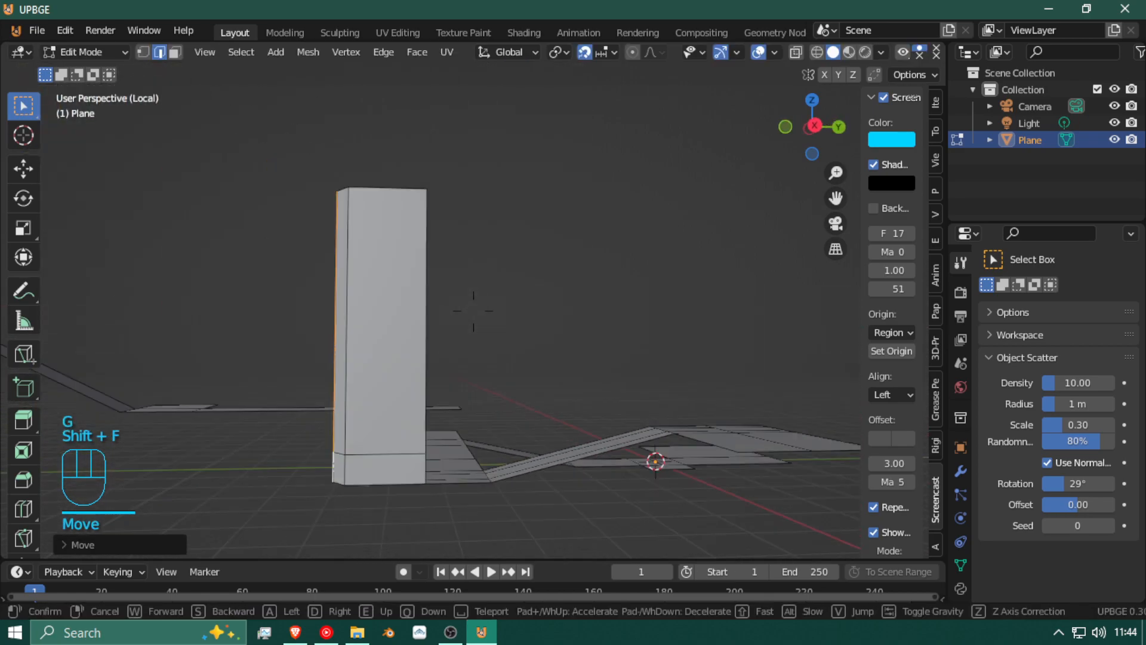
key(d)
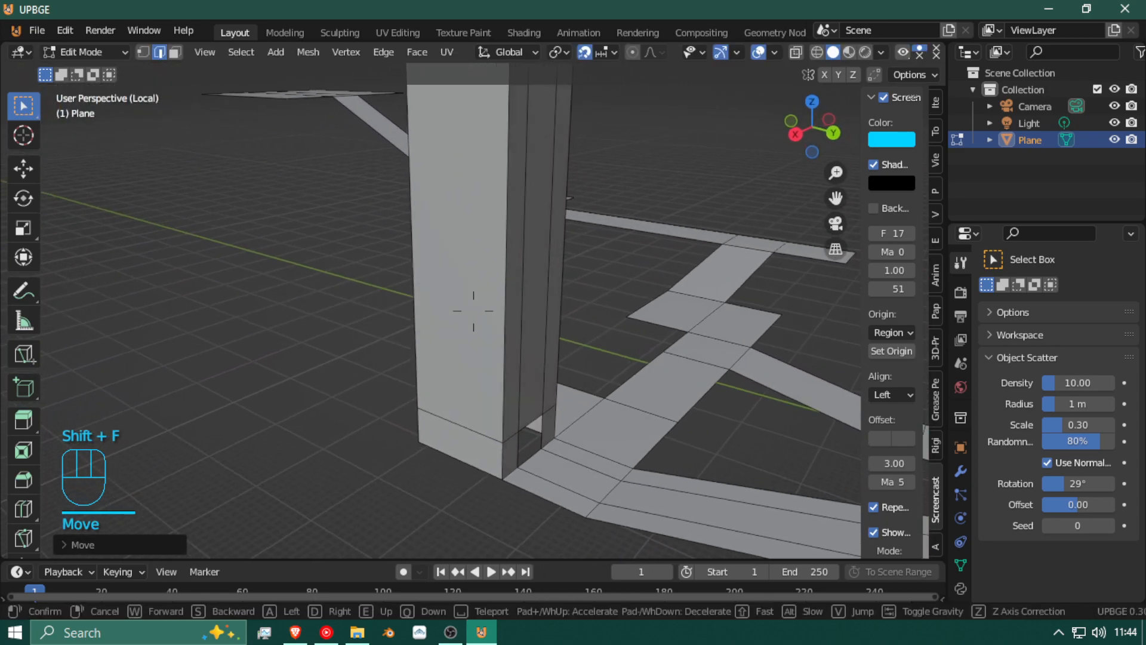
click(436, 407)
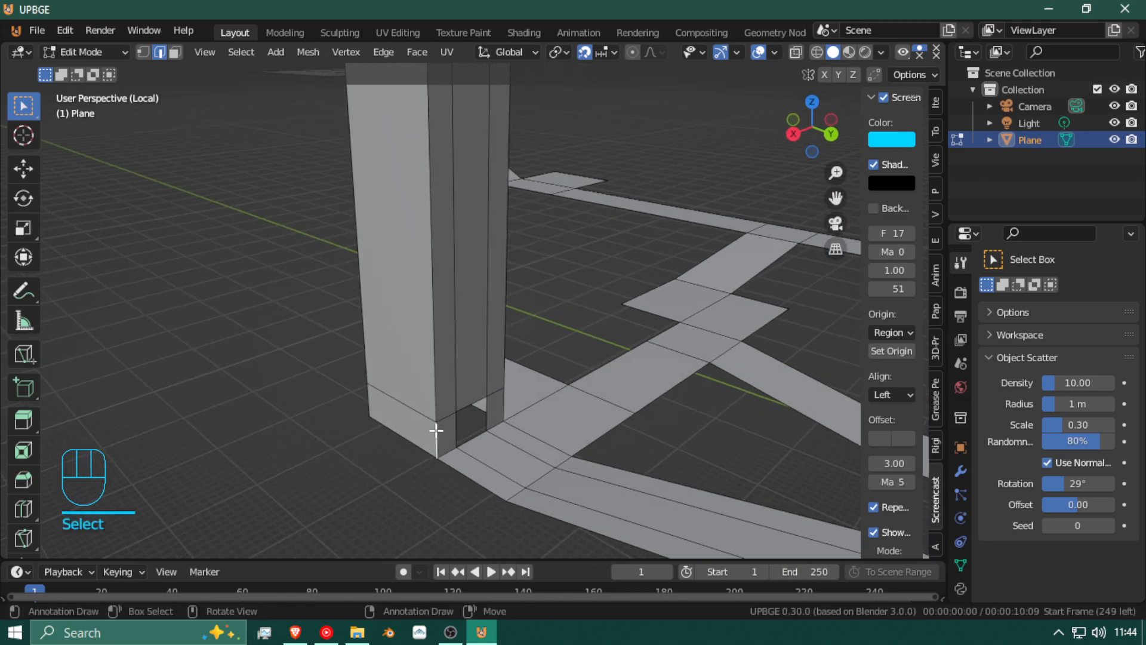
key(shift+f)
click(479, 294)
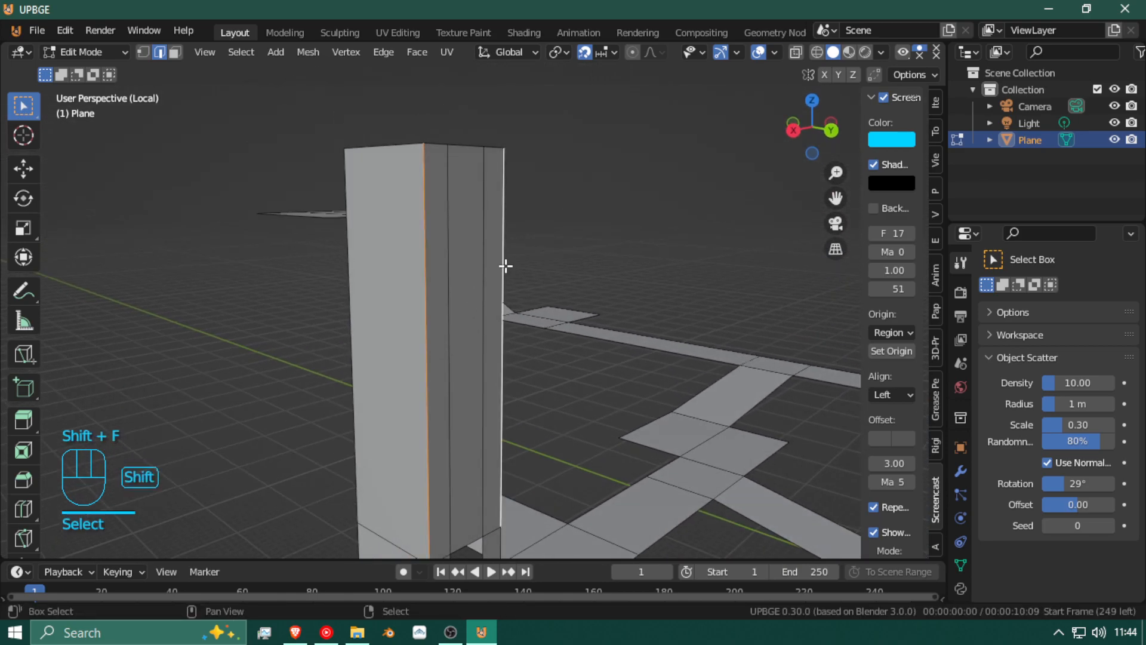
key(shift+f)
click(508, 338)
key(g)
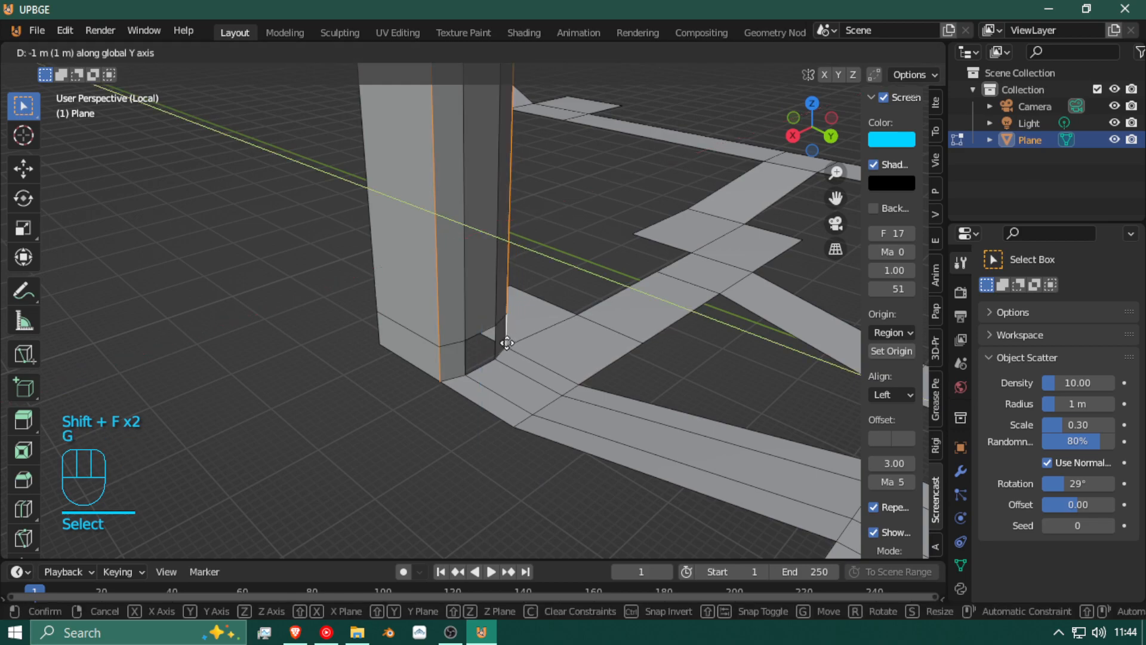
click(479, 350)
Step: Select the outer border edges of the large raised platform together with both side edges of its ramp
key(shift+f)
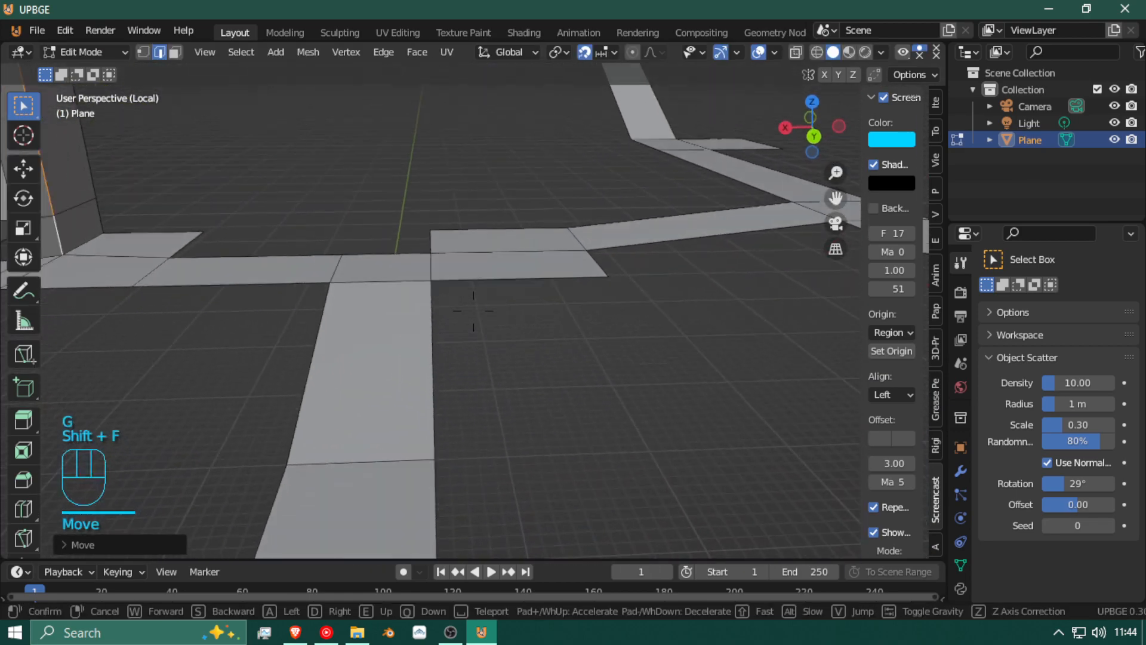
key(w)
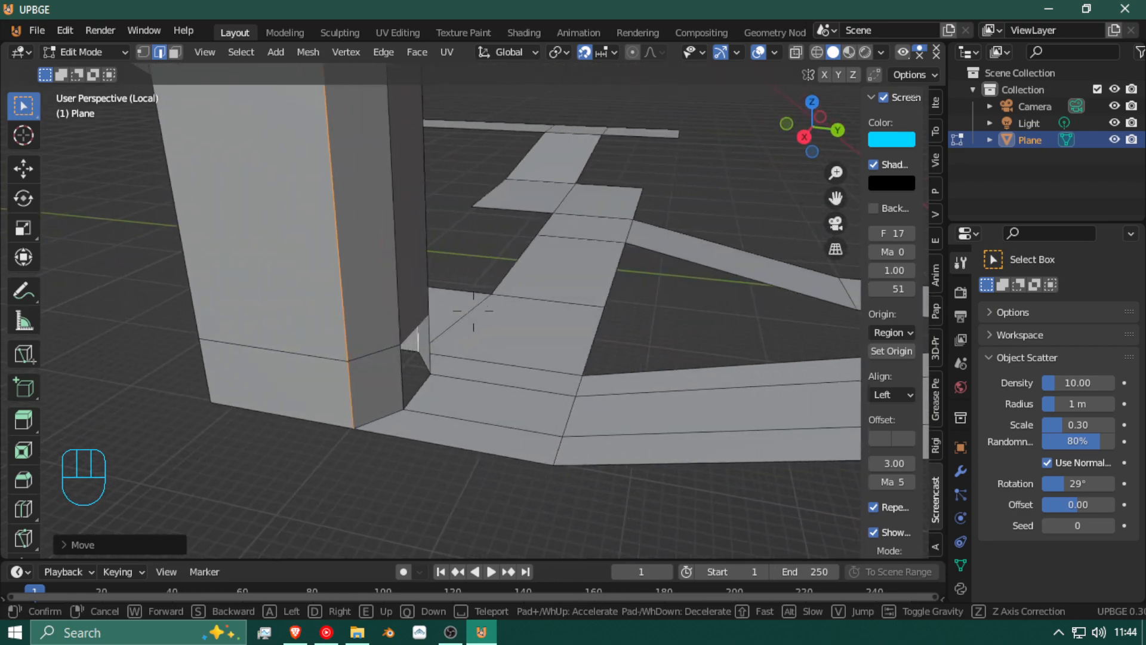
key(w)
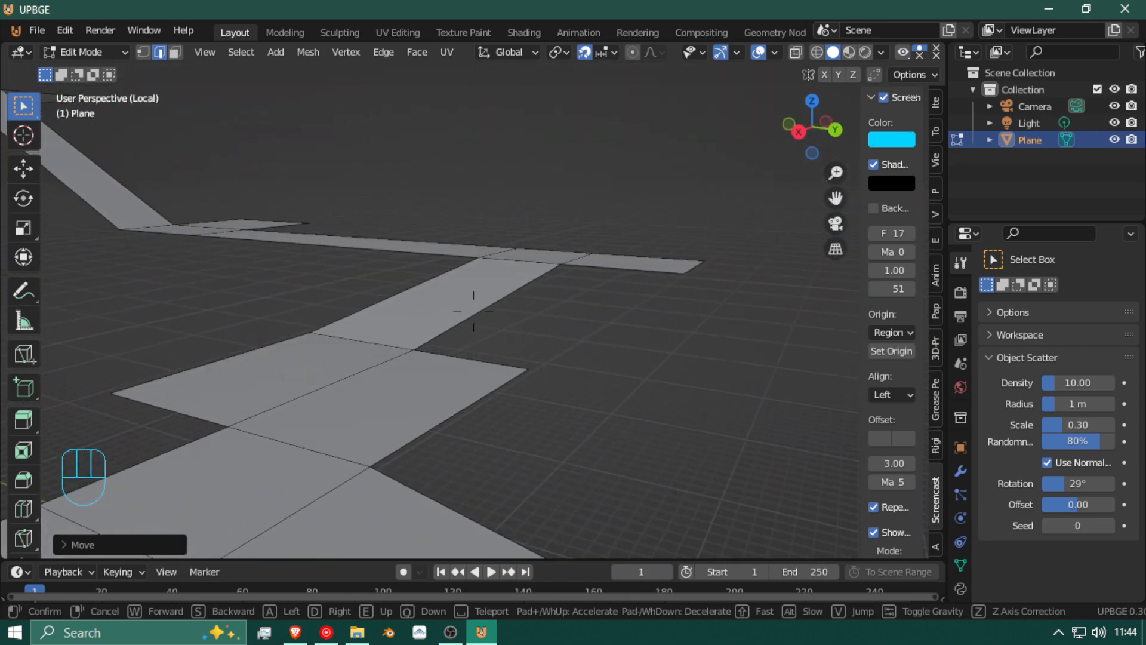
key(e)
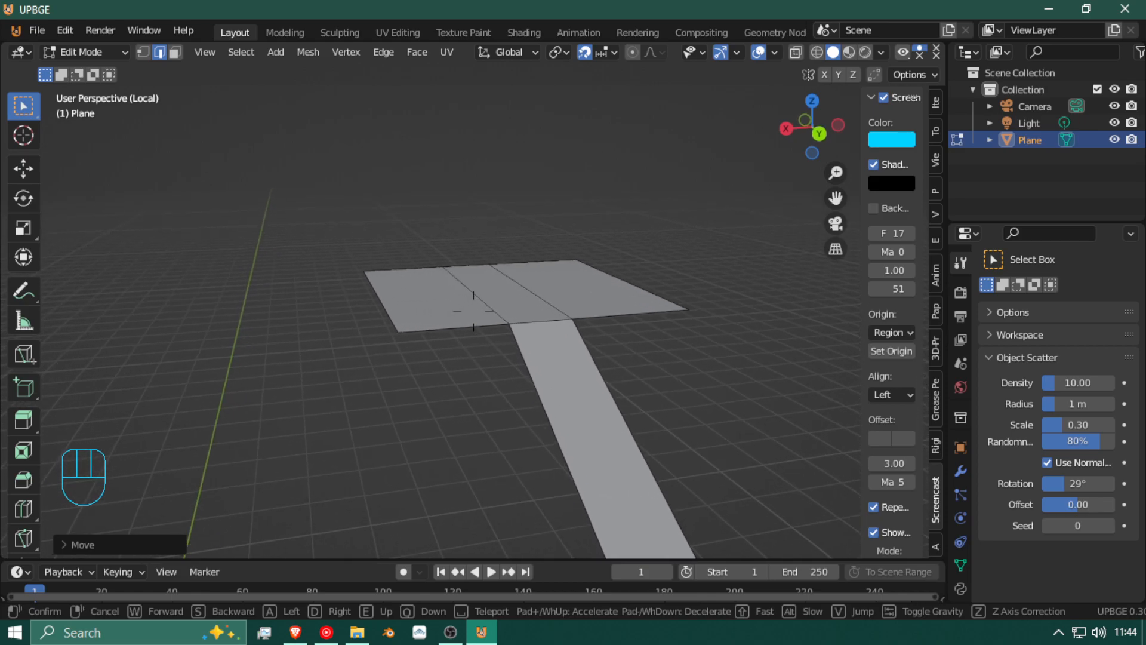
click(463, 307)
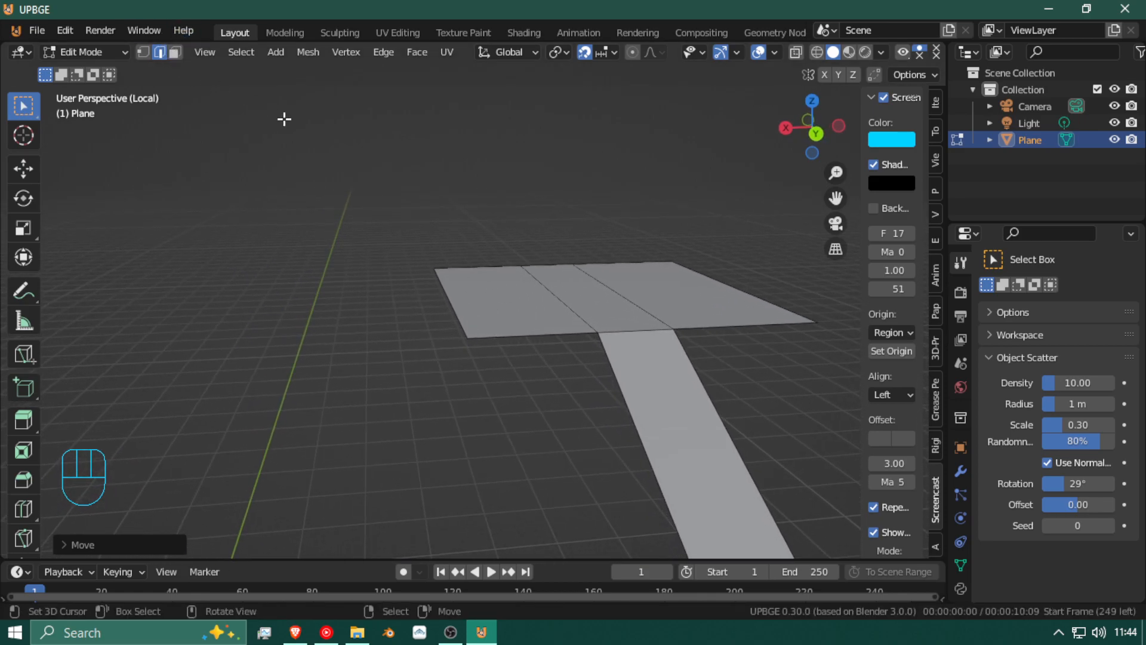
click(471, 281)
shift+click(480, 269)
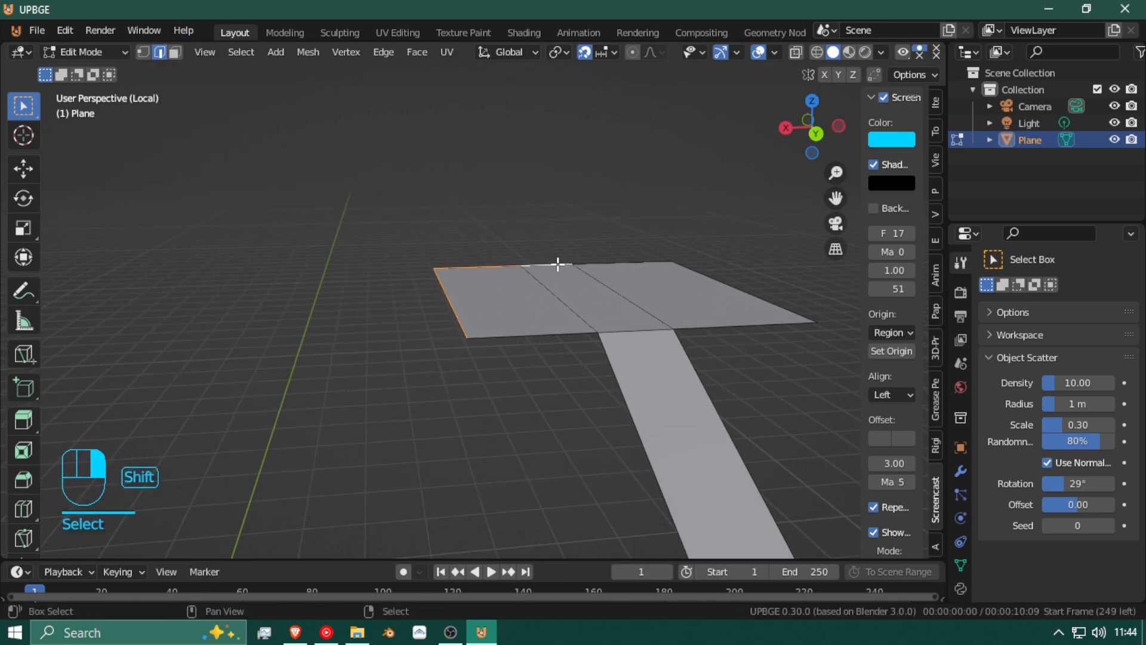
shift+click(680, 351)
shift+click(612, 367)
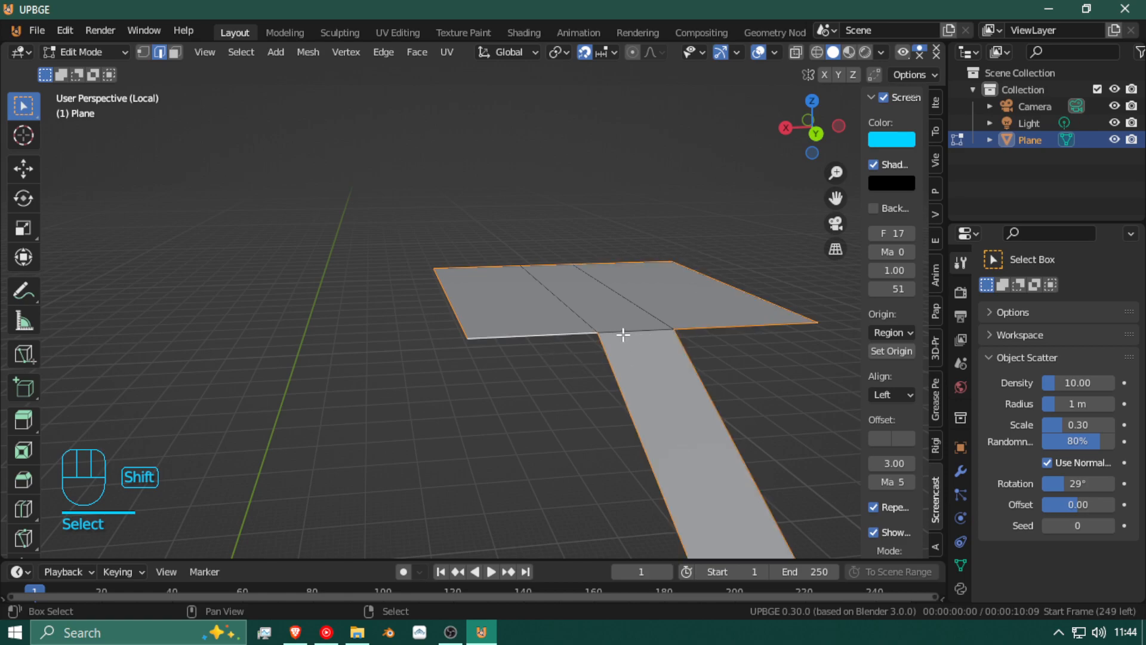
Step: Extend the edge selection along the outer borders of the remaining corridors, side rooms, ramps and lower platforms up to the tower
key(shift+f)
click(395, 233)
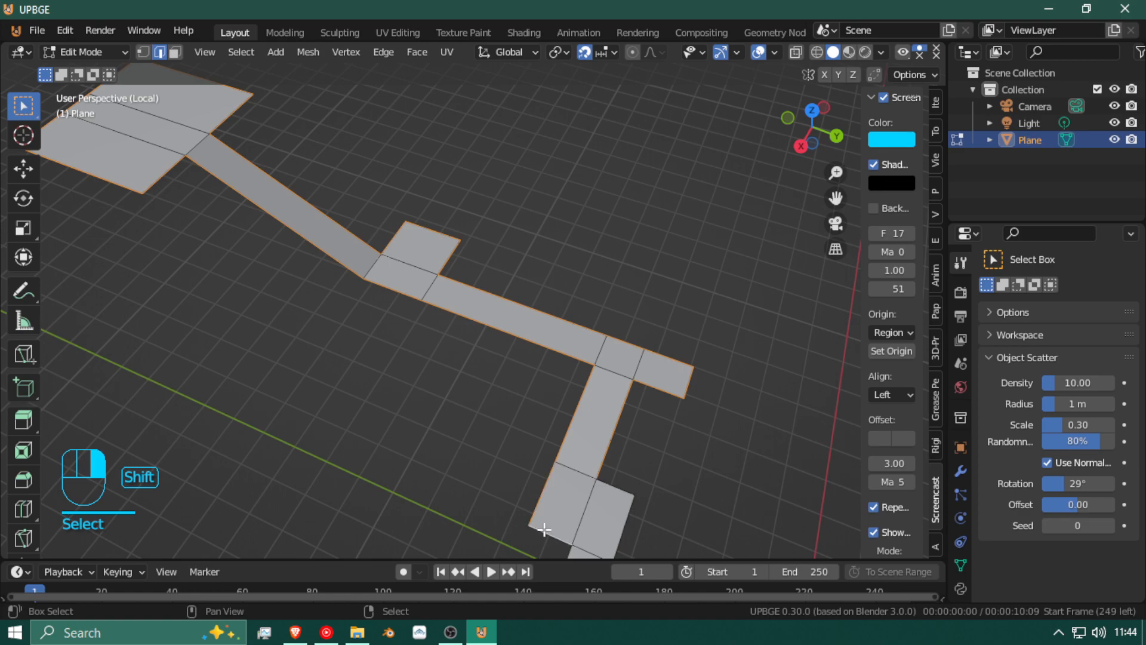
key(shift+f)
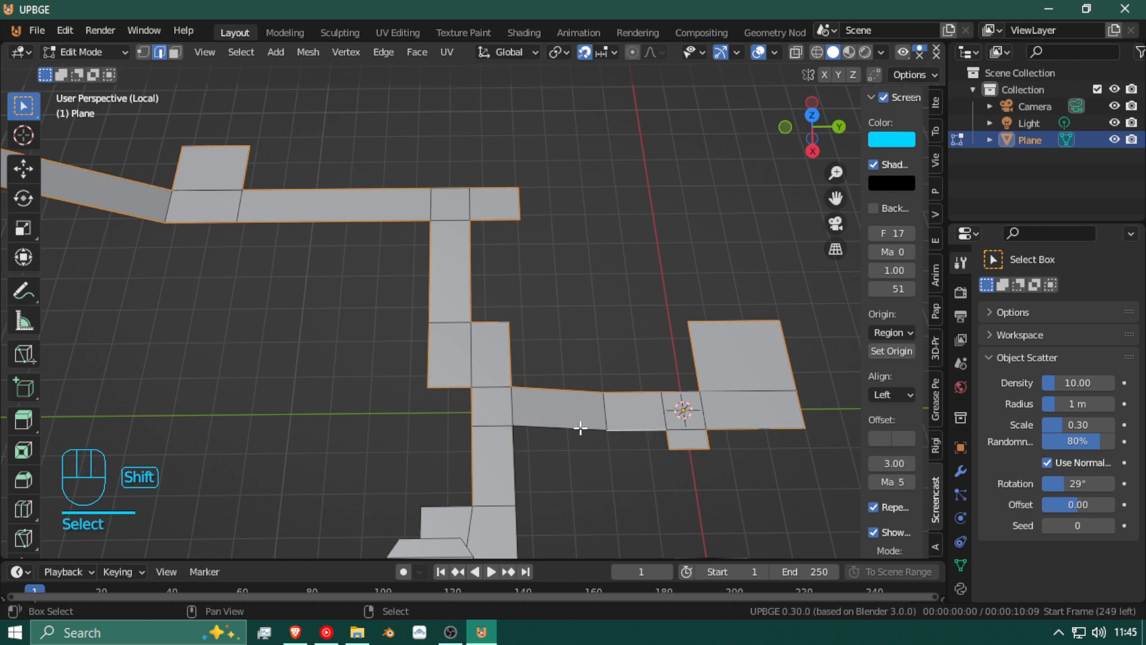
key(shift+f)
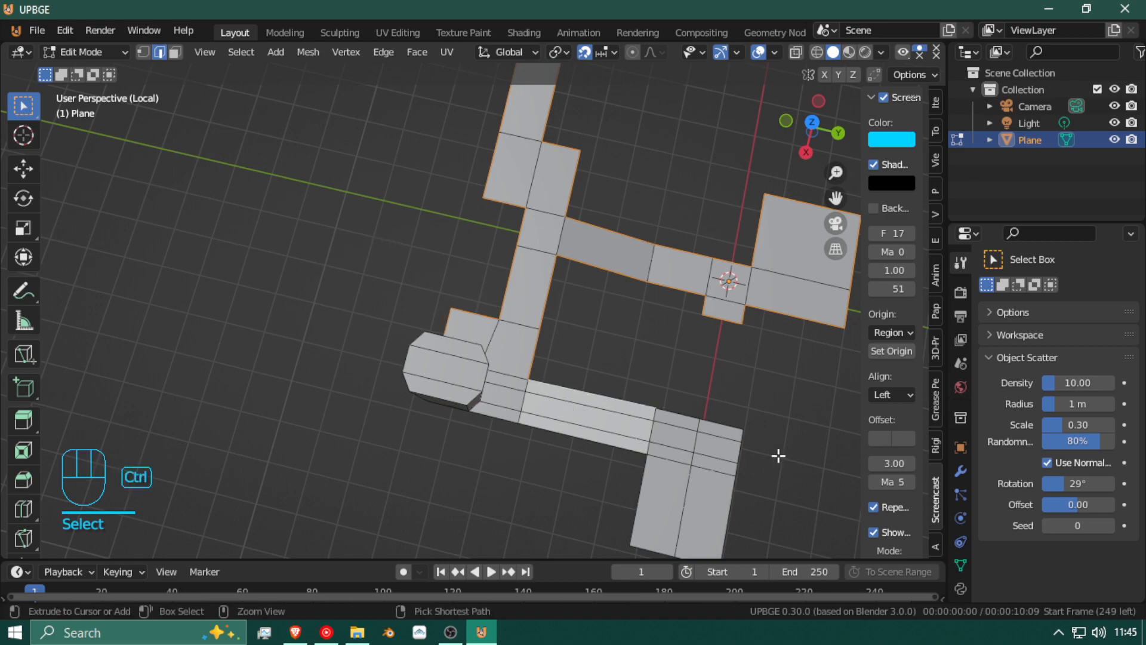
ctrl+click(740, 423)
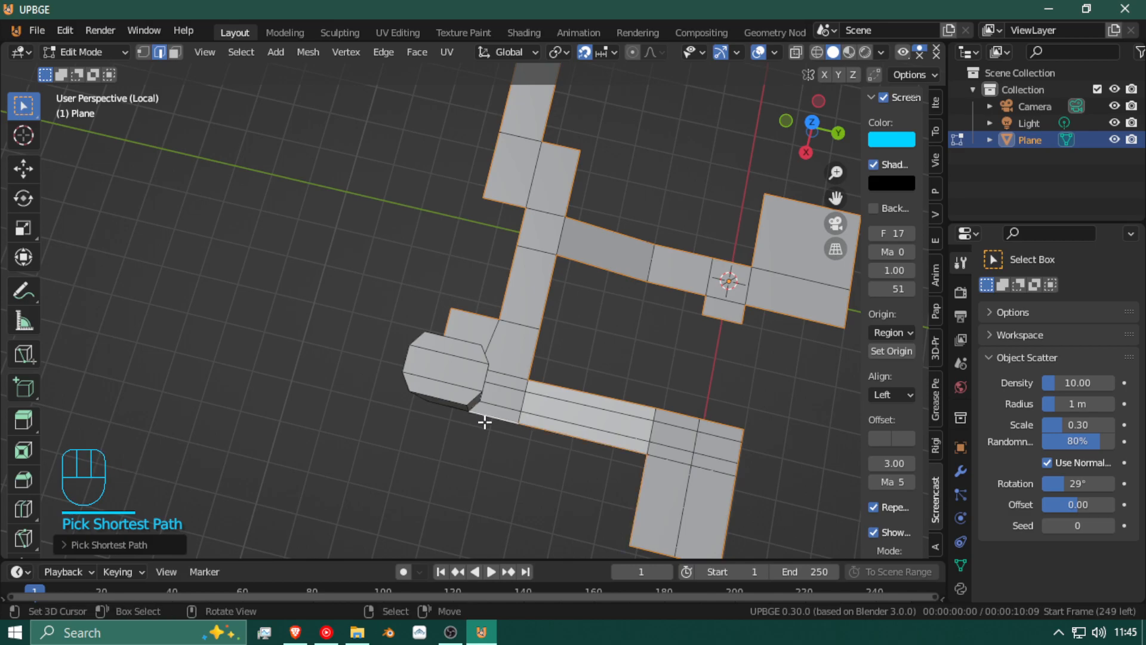
Step: Extrude the selected outer border edges of the layout, leaving the new edges in place without any offset
key(shift+f)
key(d)
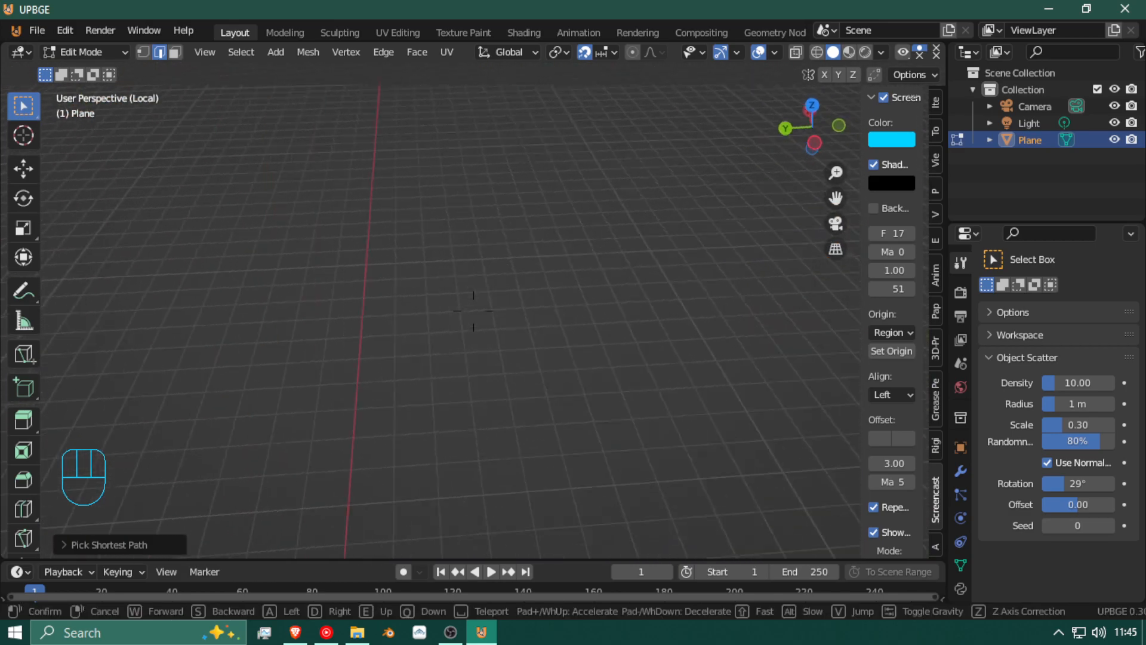
key(w)
key(w)
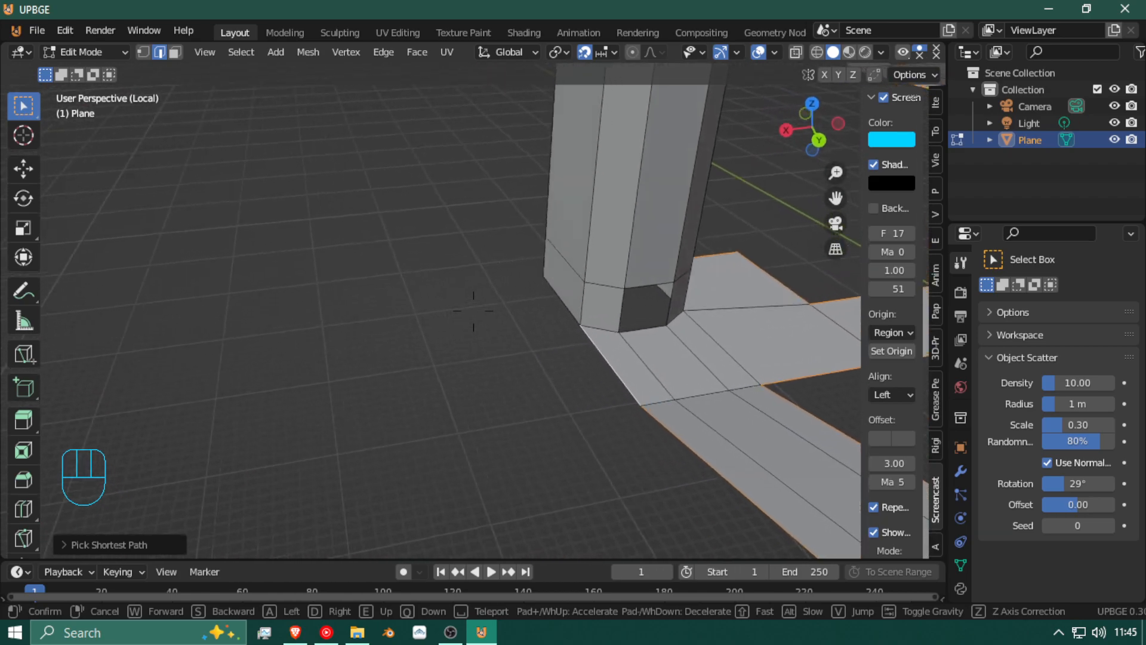
key(a)
key(a)
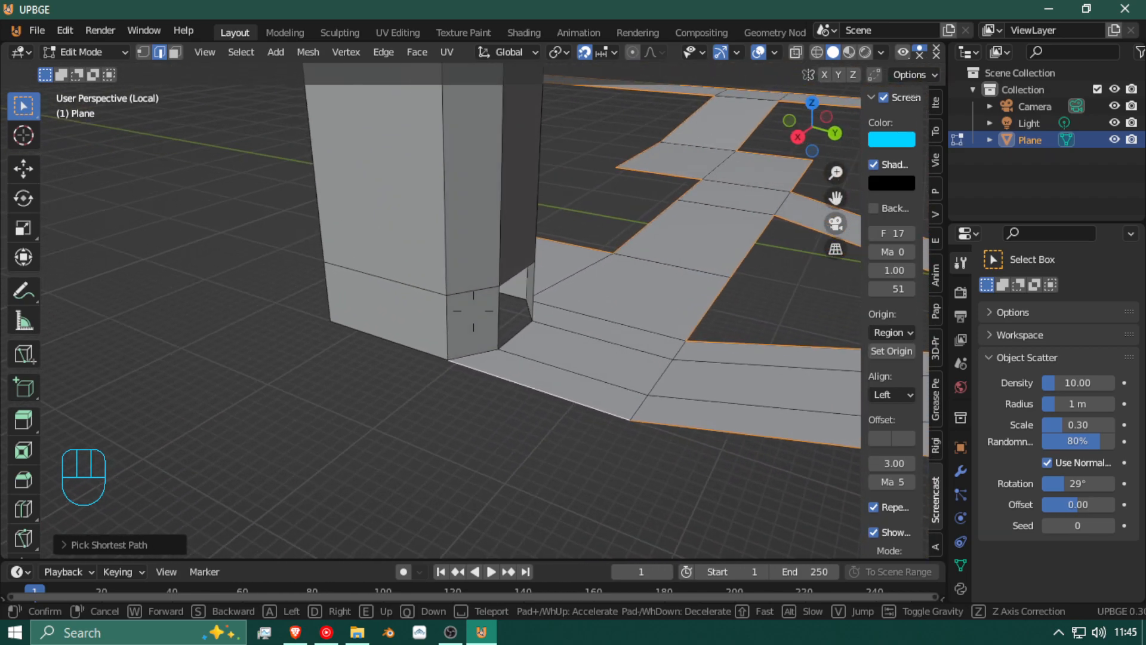
click(474, 310)
key(e)
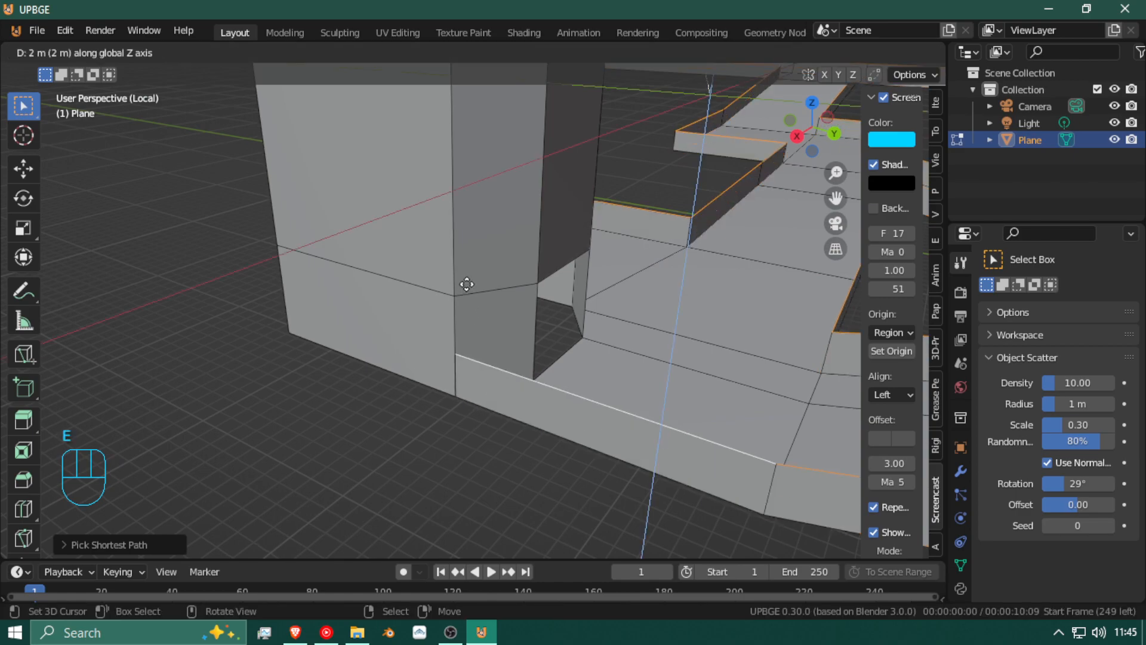
key(ctrl)
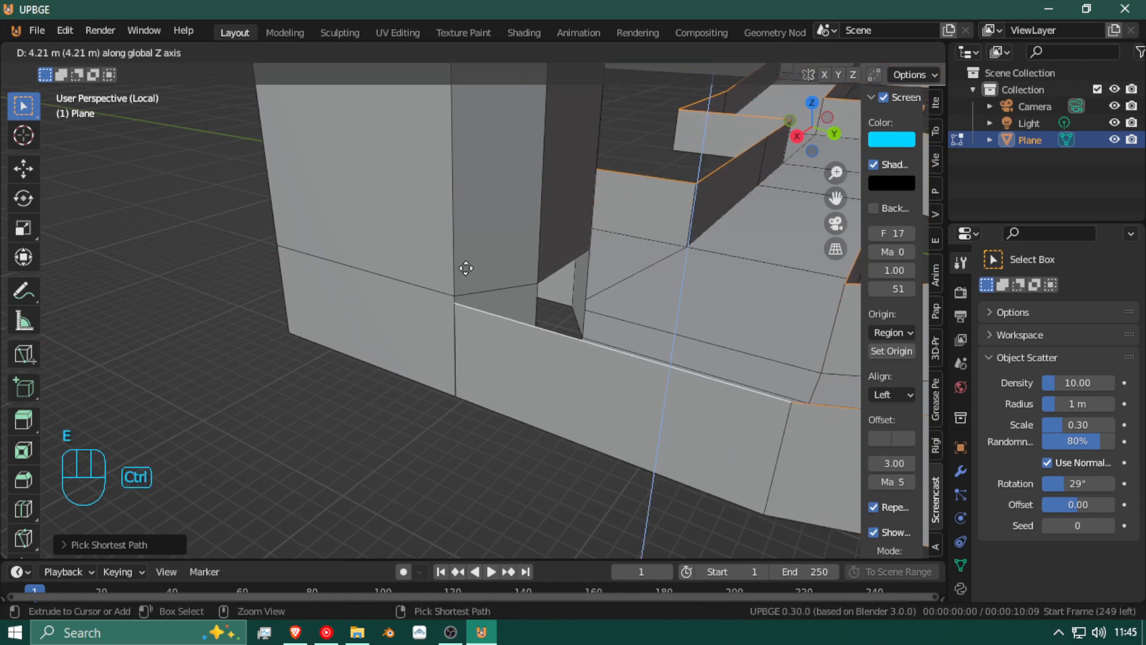
right_click(461, 258)
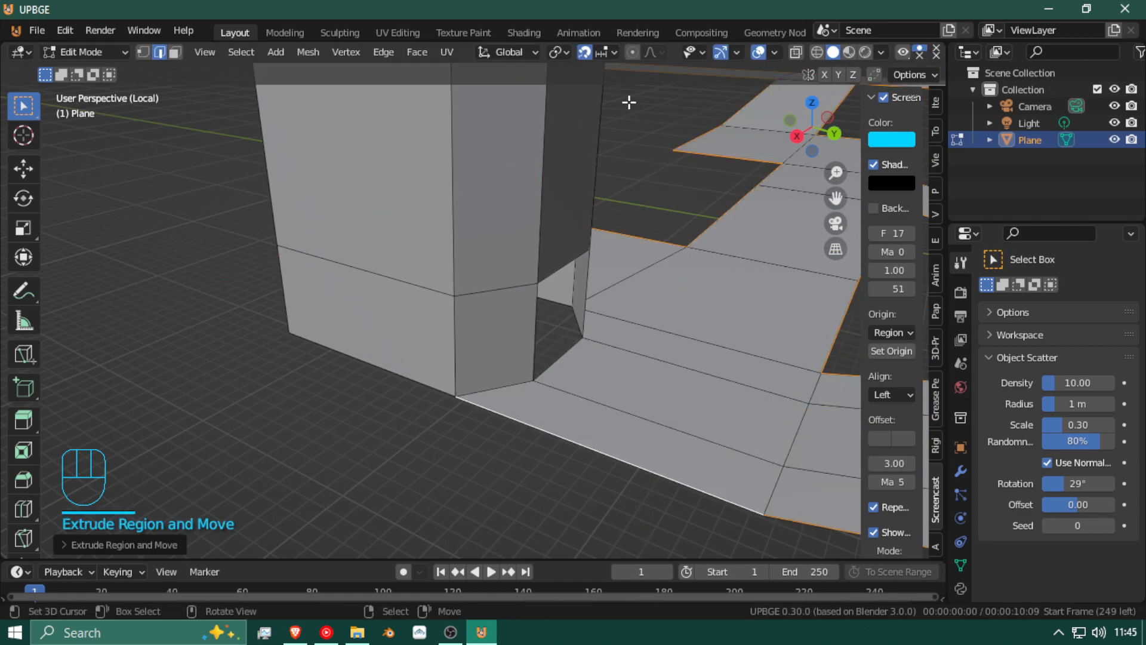
Step: Switch snapping to vertices and raise the extruded border edges along Z to the tower's lower horizontal edge, forming walls
click(600, 52)
click(561, 119)
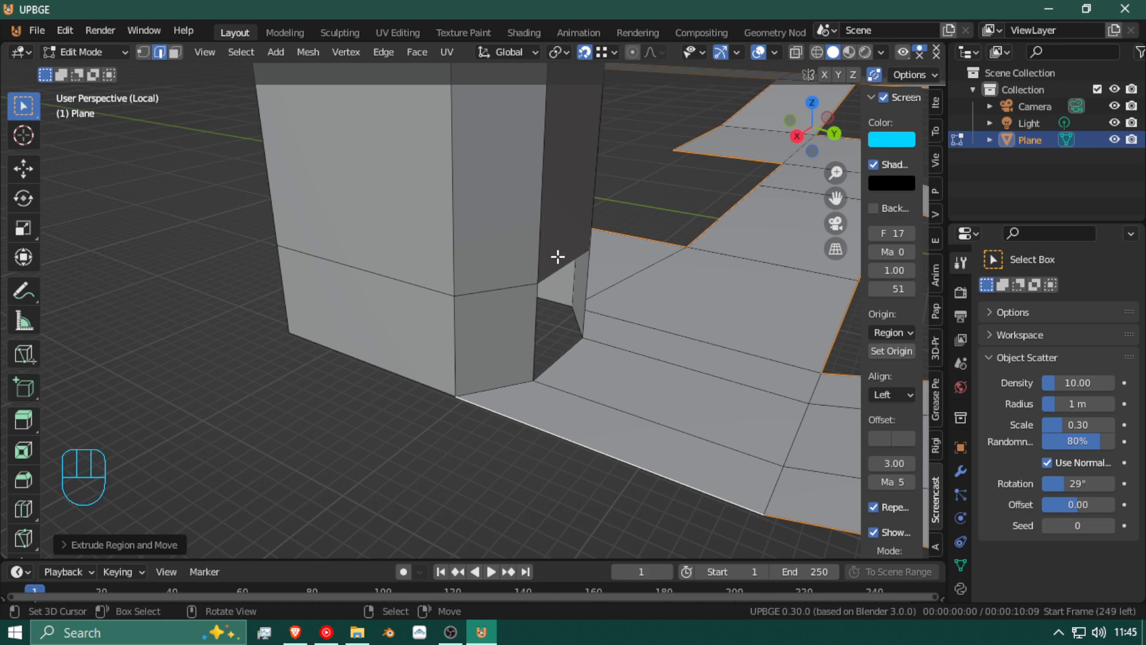
key(g)
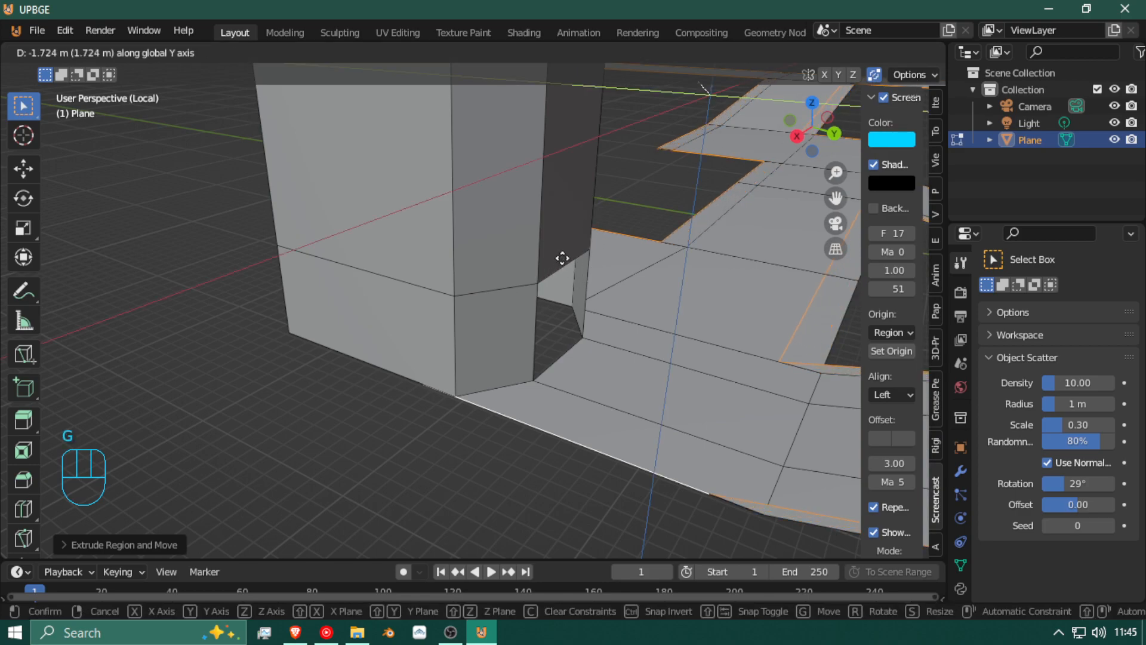
key(z)
click(472, 308)
key(g)
key(z)
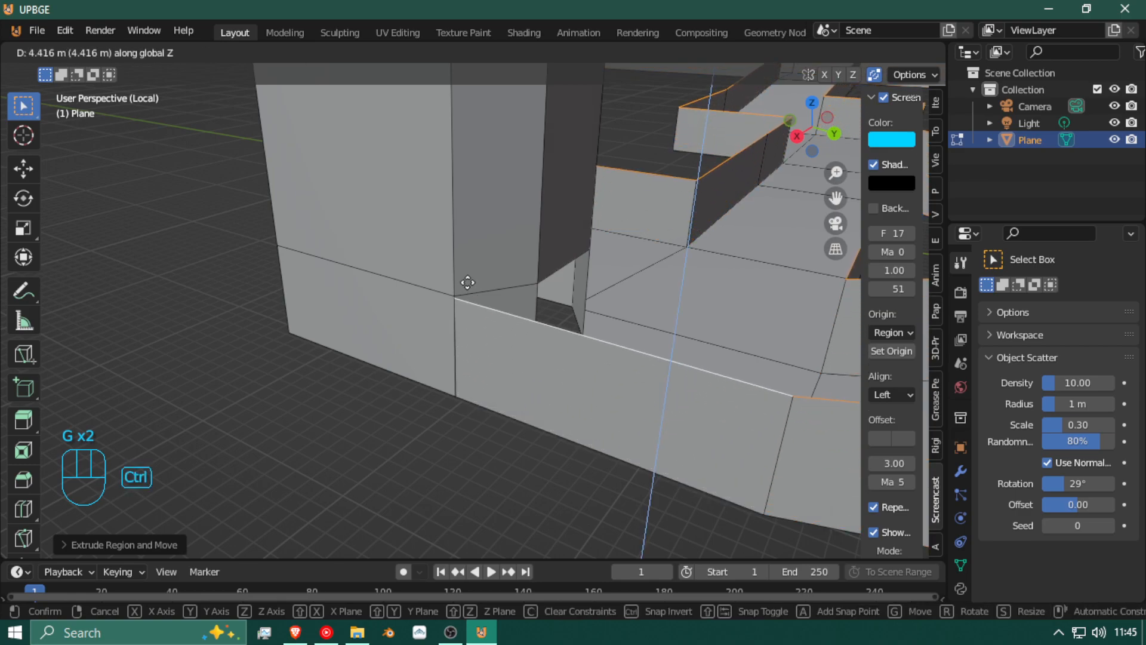
click(456, 285)
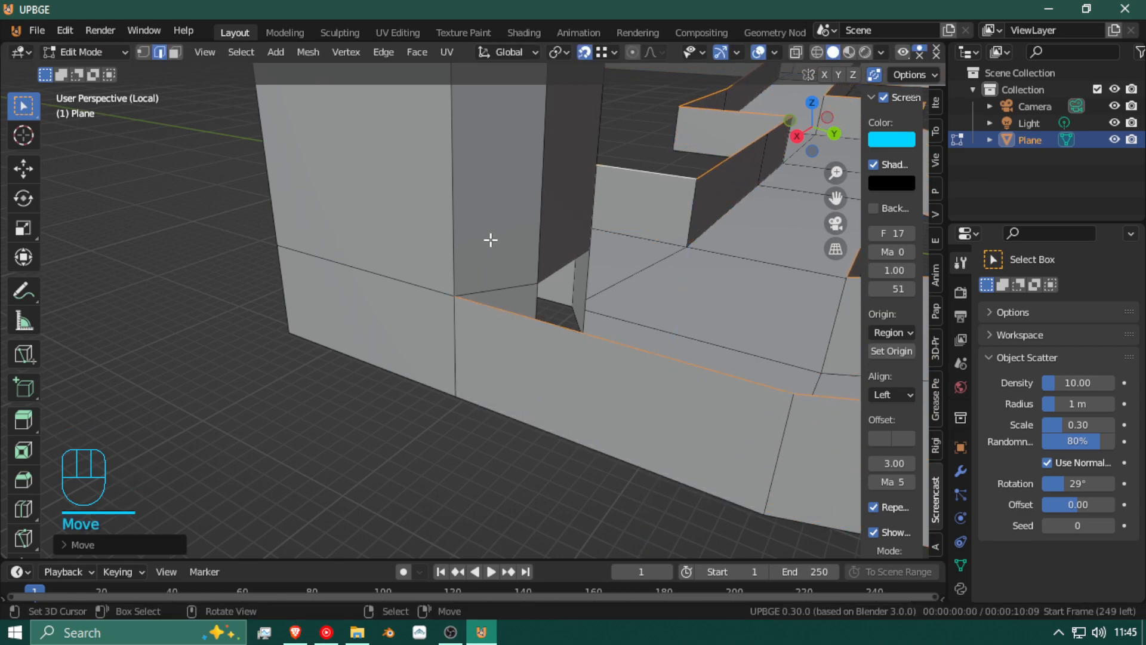
Step: Walk through the walled corridors and platforms at ground level to examine the height and shape of the walls
key(shift+f)
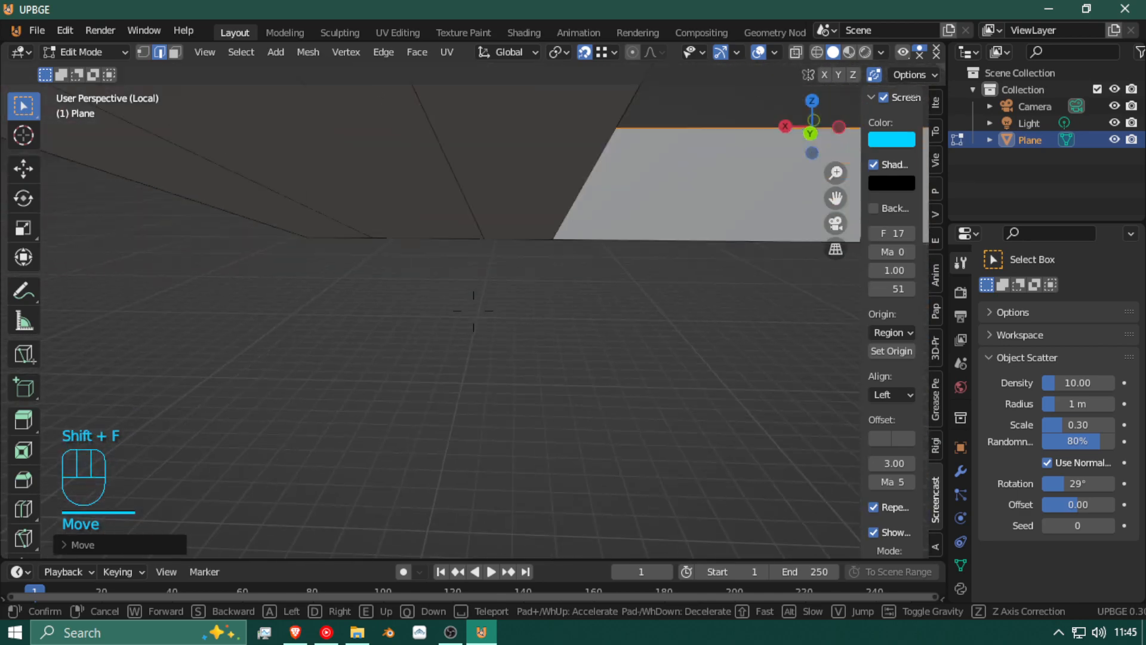
key(space)
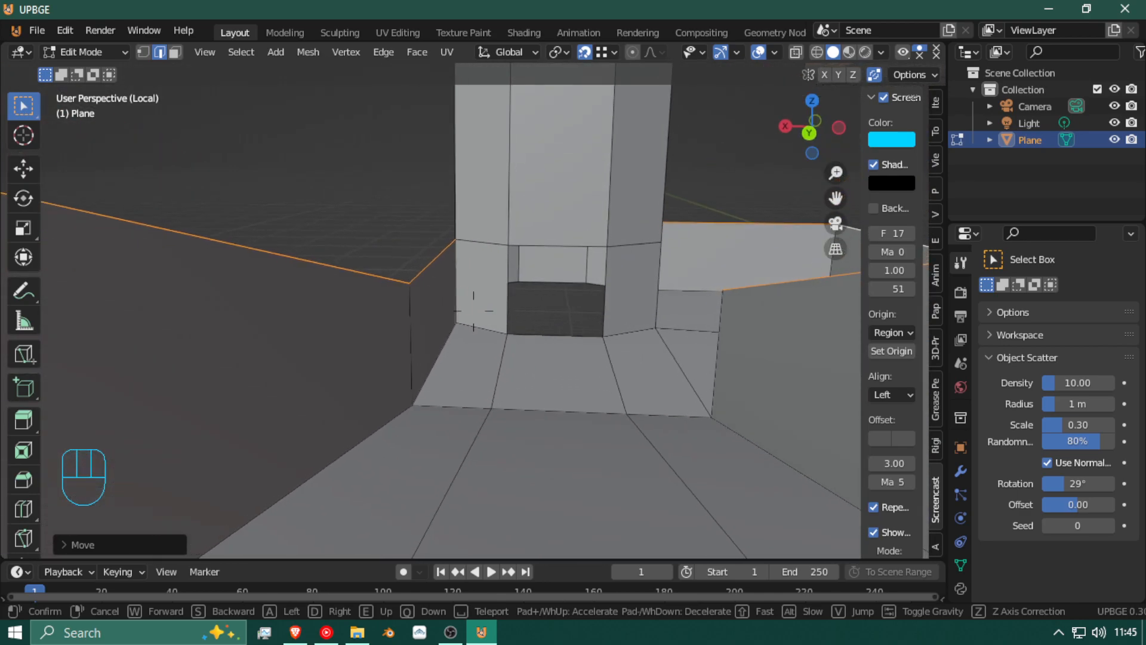
key(w)
key(a)
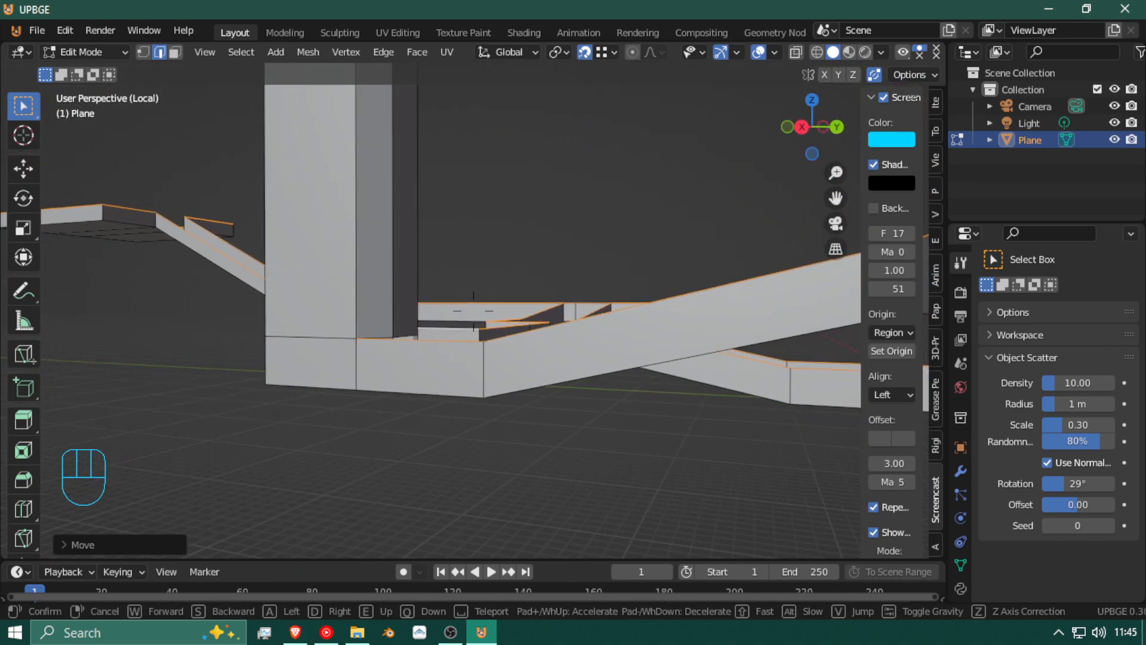
key(w)
key(w)
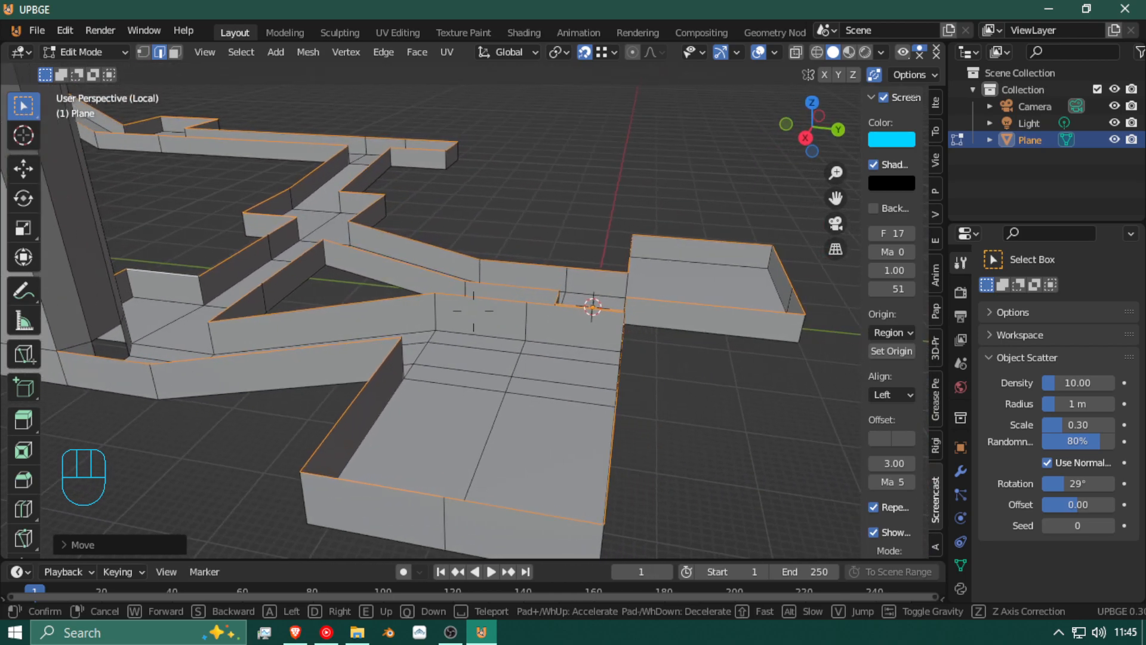
key(w)
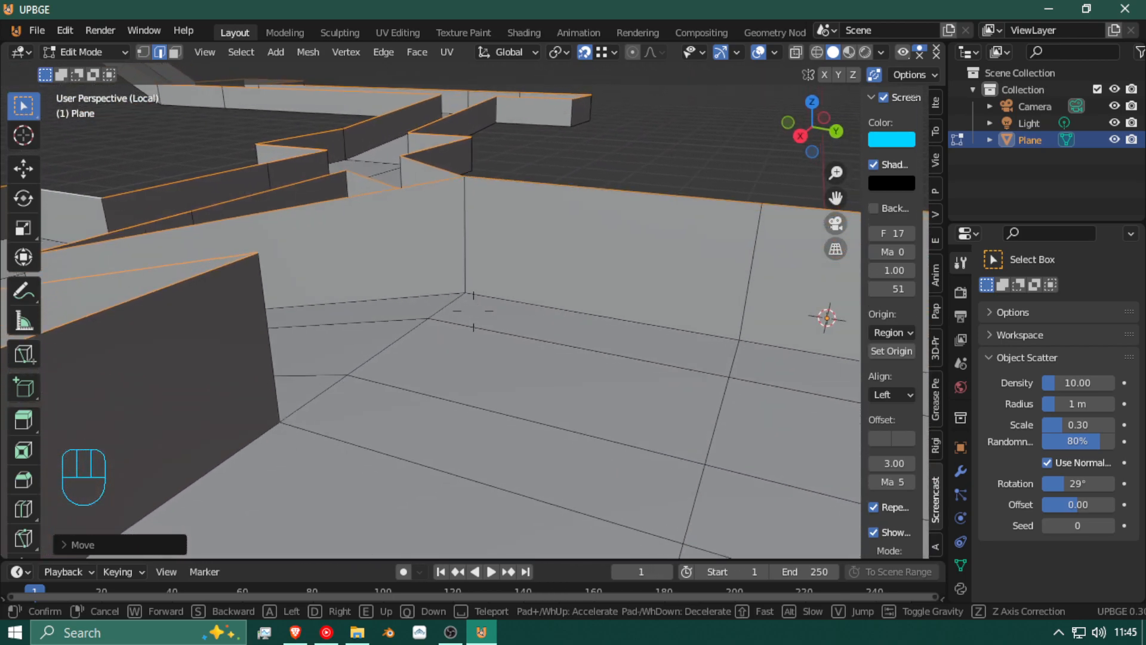
key(w)
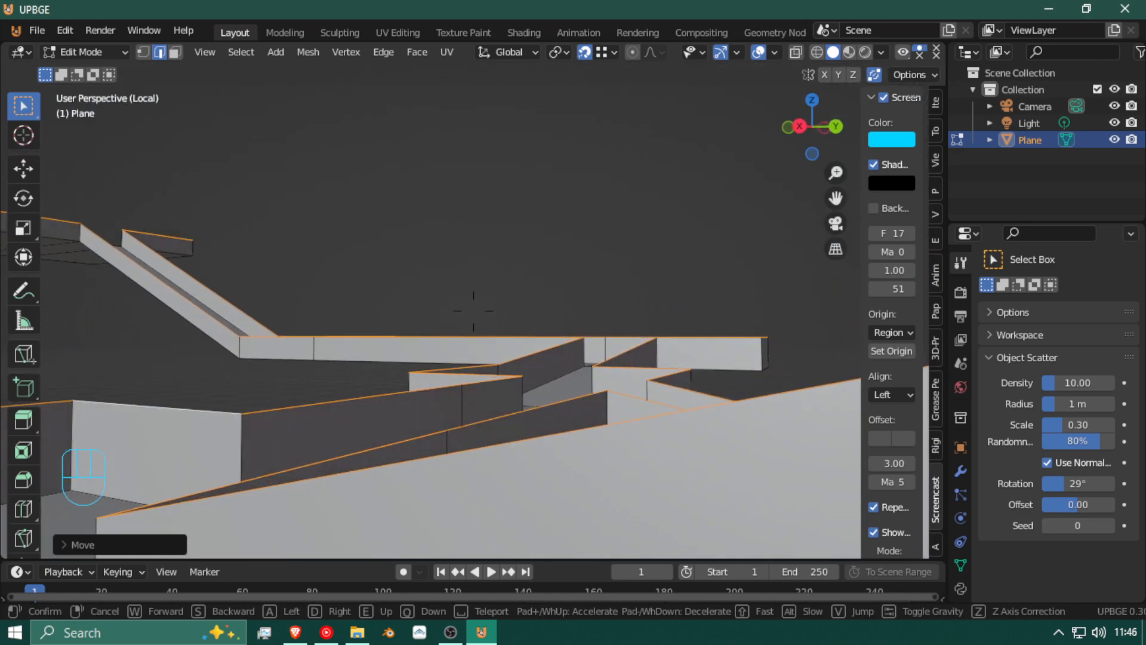
key(w)
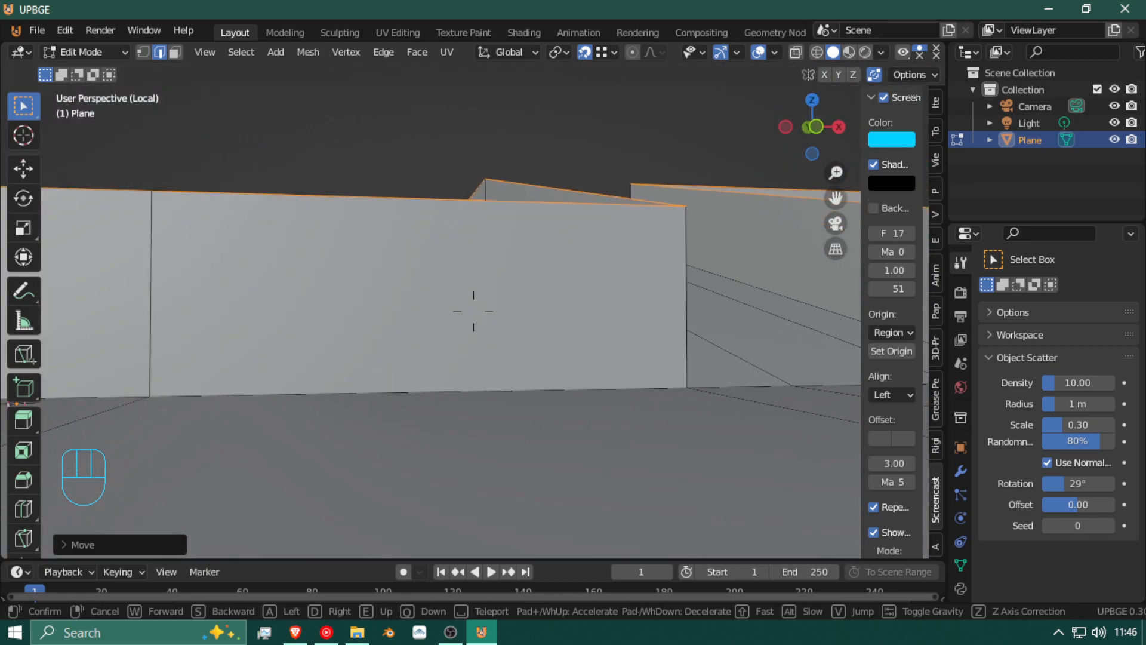
key(w)
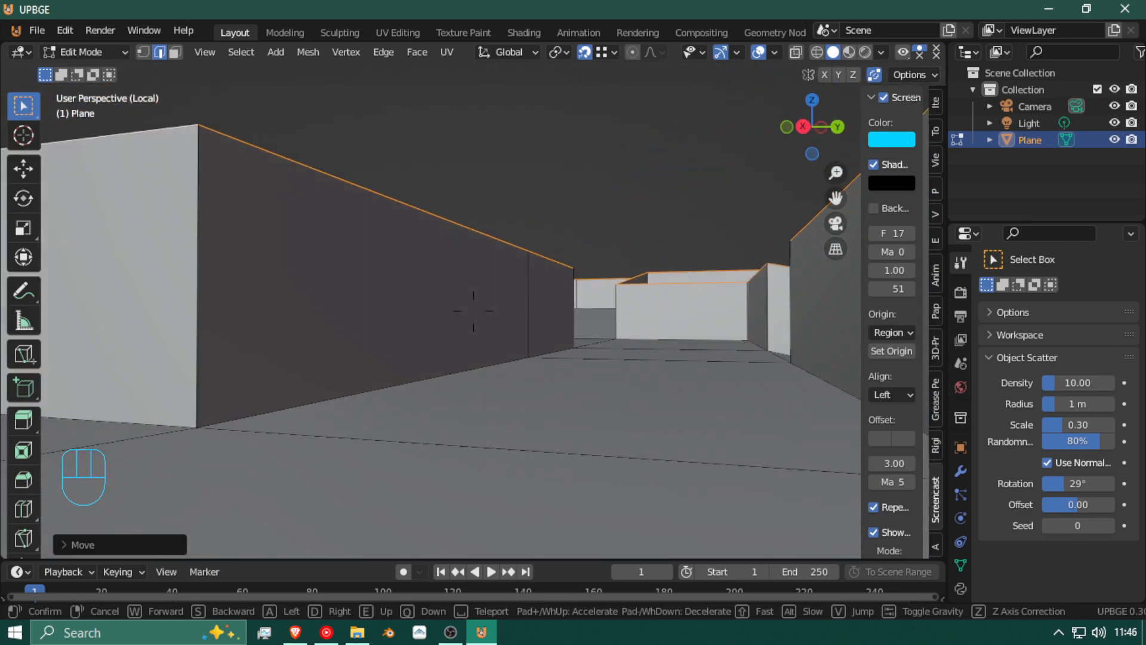
key(Escape)
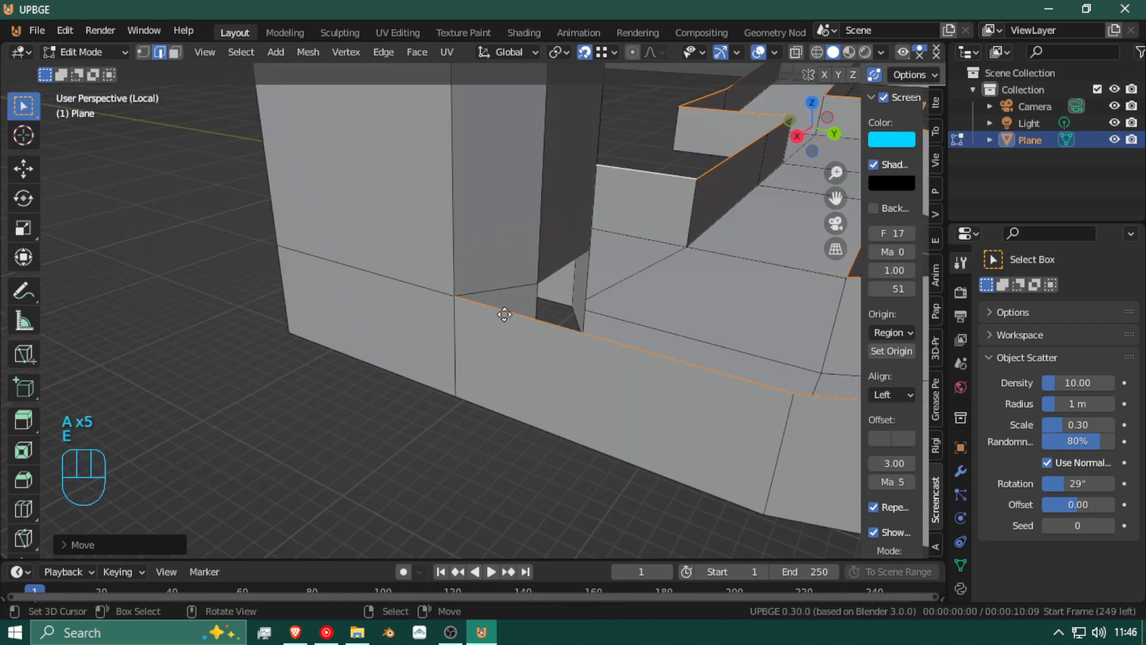
Step: Extrude the top edges of the walls again and move them upward to add a second row of wall faces
right_click(504, 230)
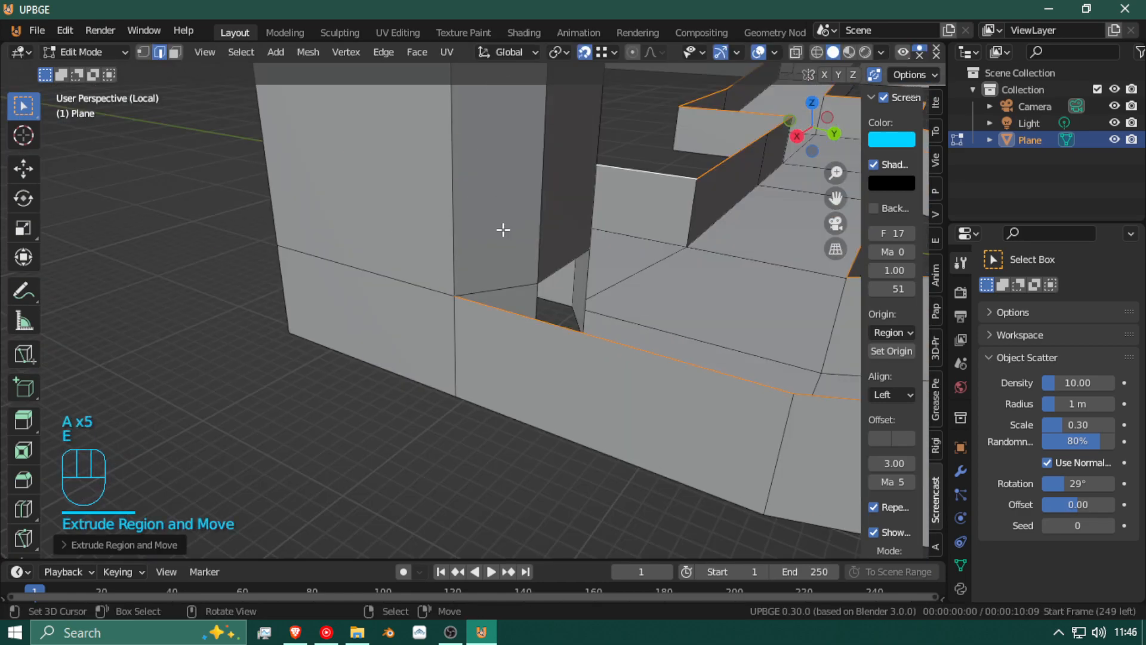
key(g)
click(388, 208)
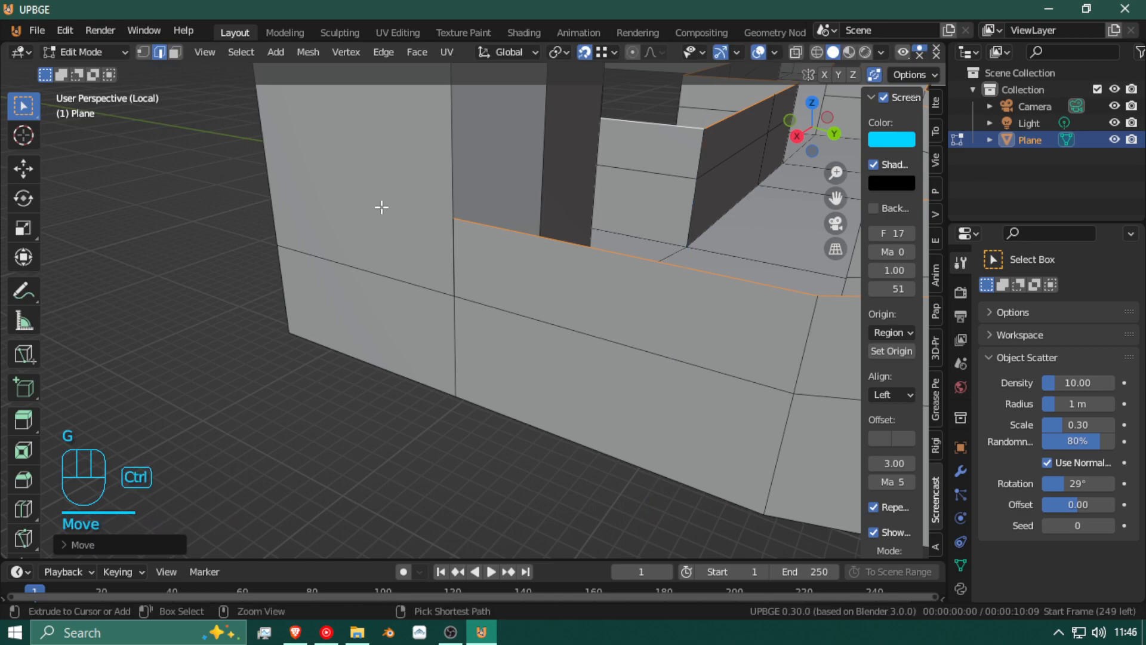
Step: Add a horizontal loop cut around the tower and slide it down level with the top of the adjoining walls
key(shift+f)
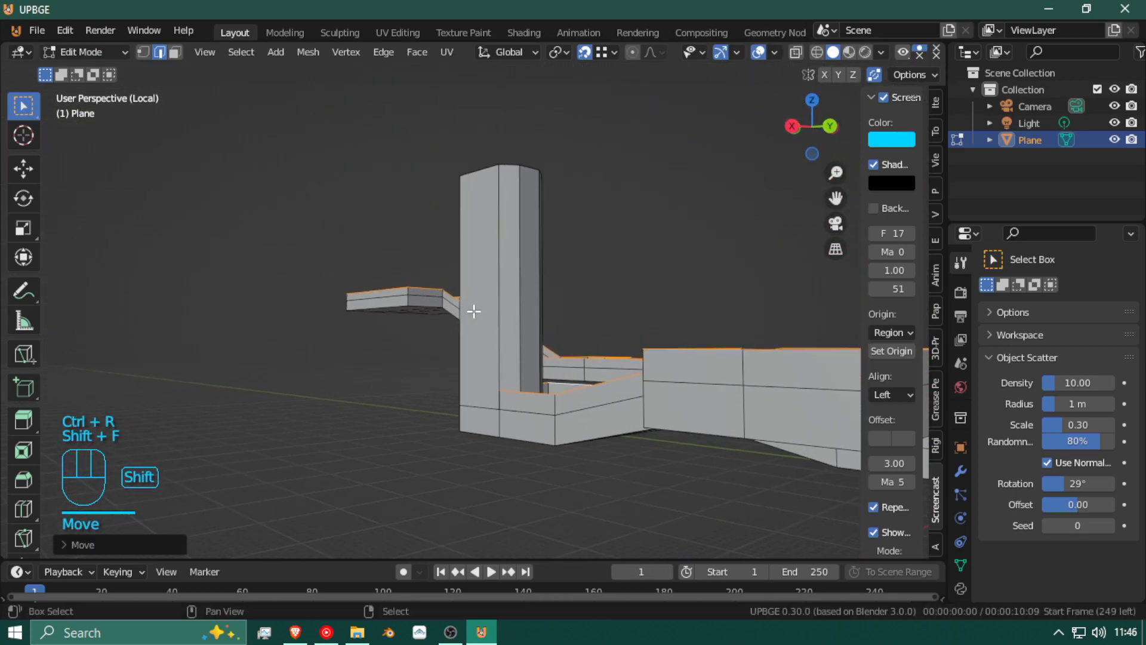
key(r)
right_click(525, 225)
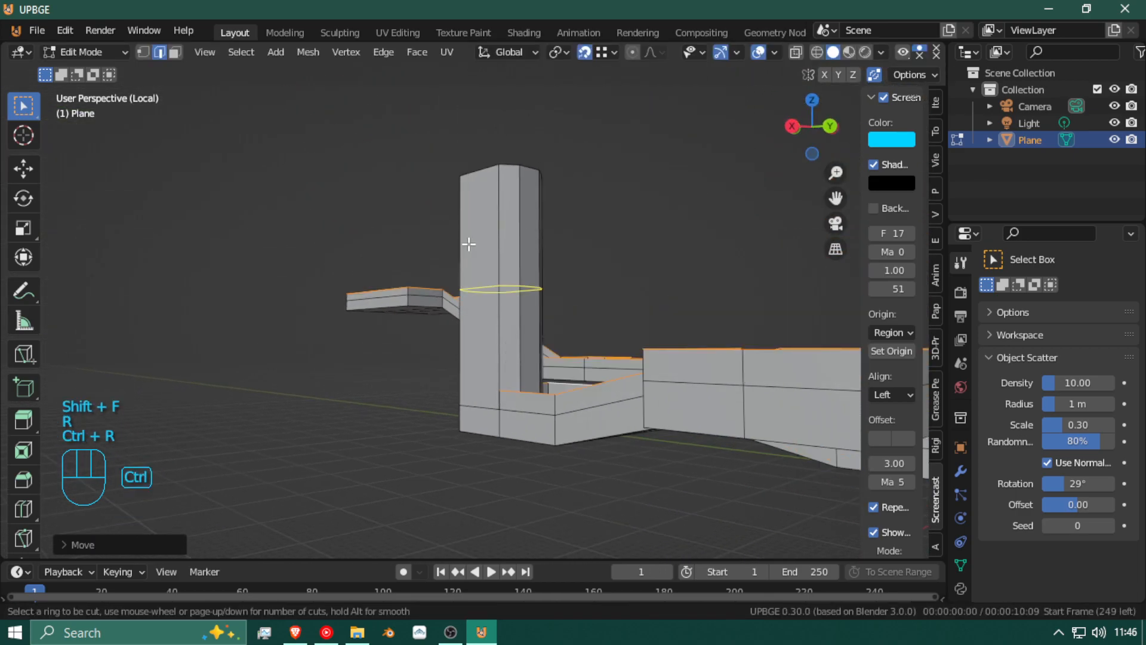
click(469, 244)
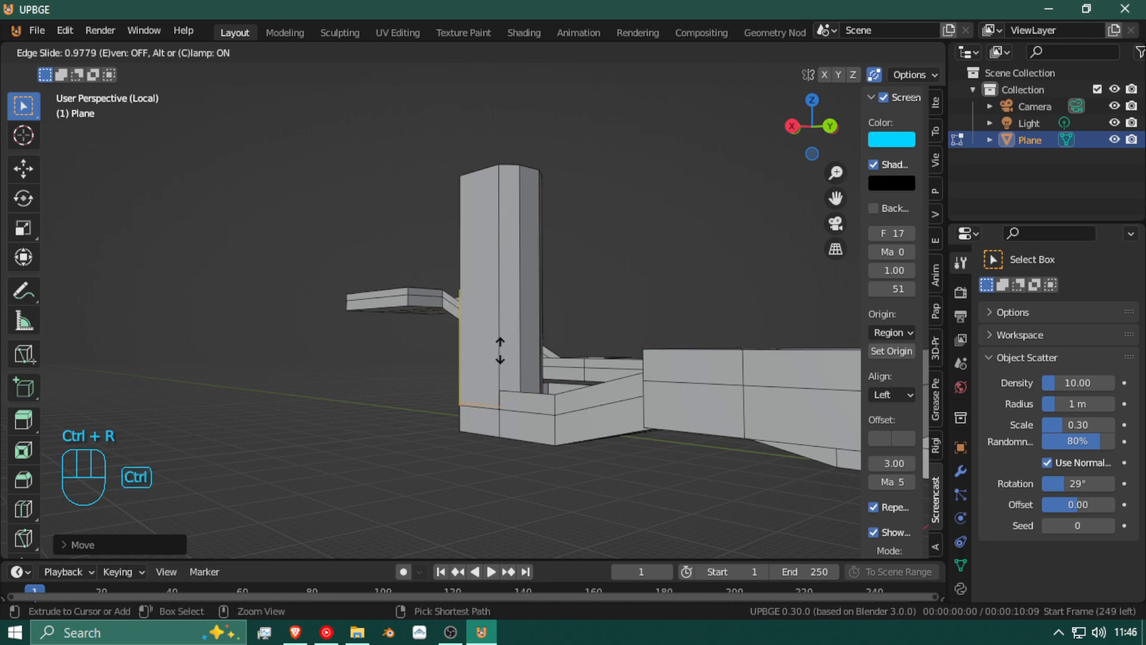
click(496, 378)
Step: Walk around the tower's base and the adjoining walled floor at ground level to examine the tower's opening and the wall heights
key(w)
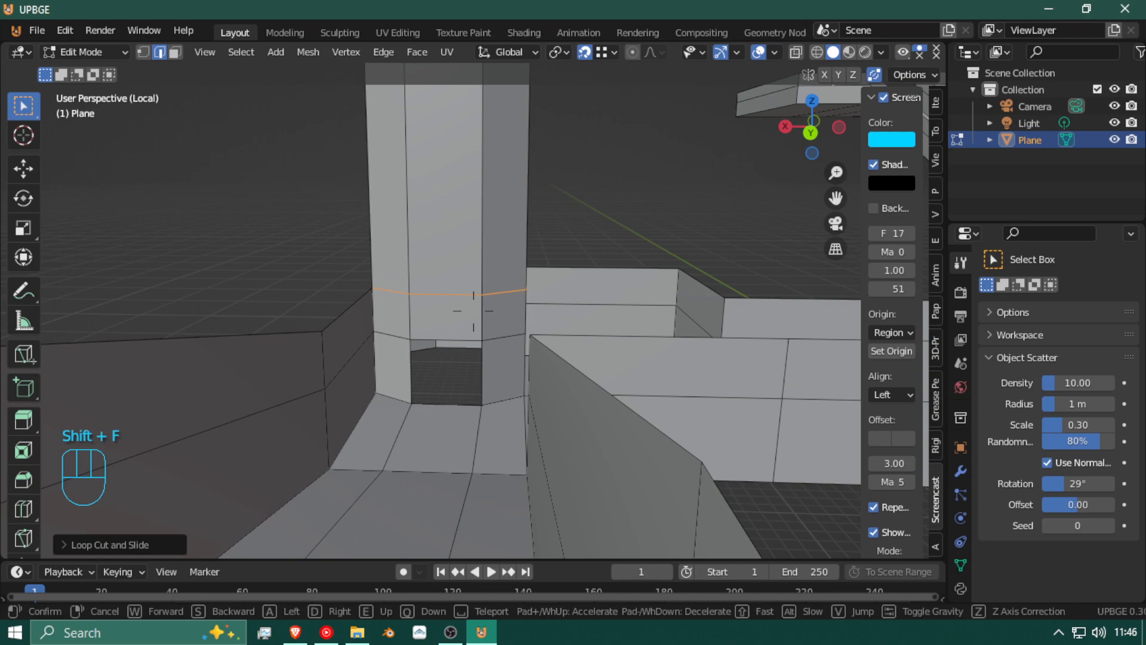
key(w)
key(e)
key(q)
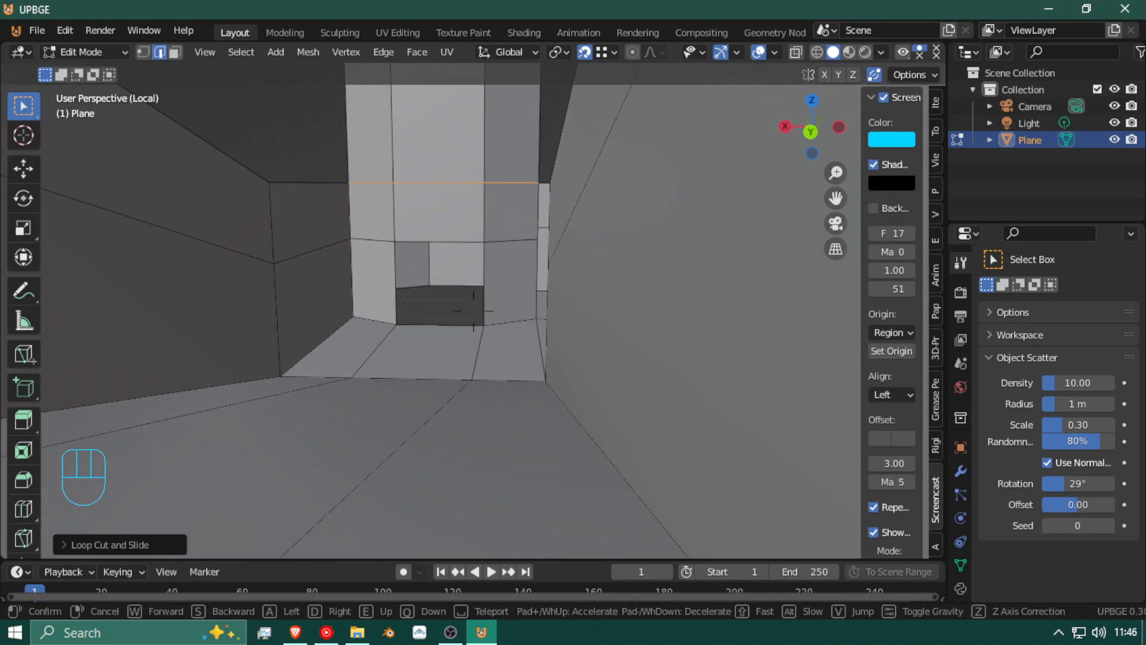
key(a)
key(q)
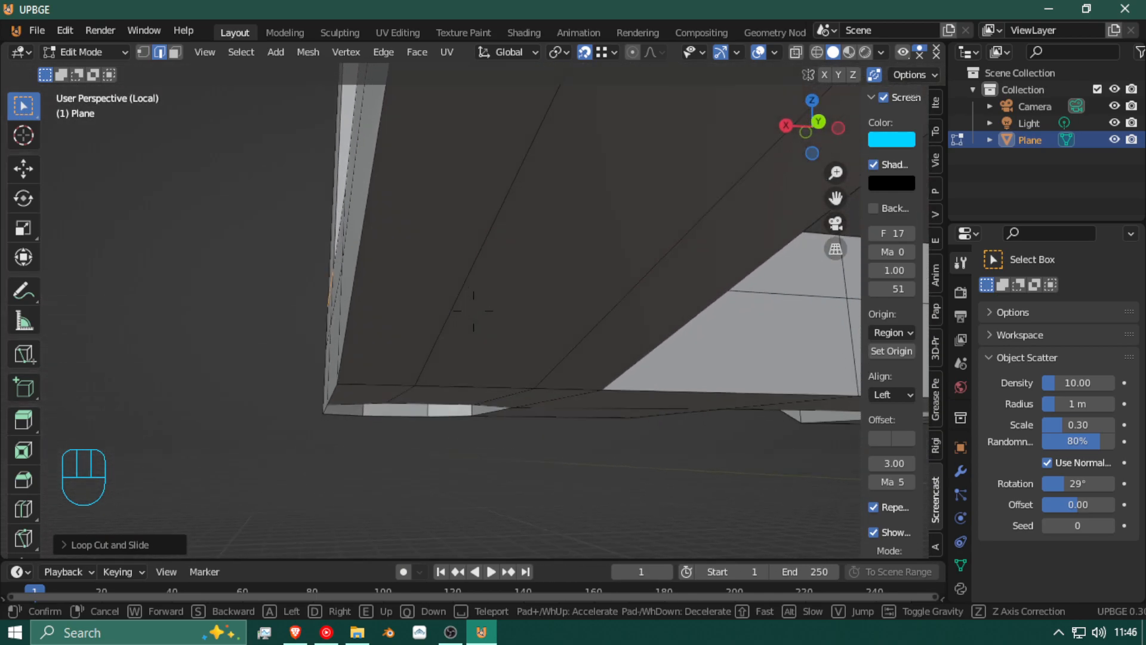
right_click(474, 310)
key(shift+f)
key(w)
key(w)
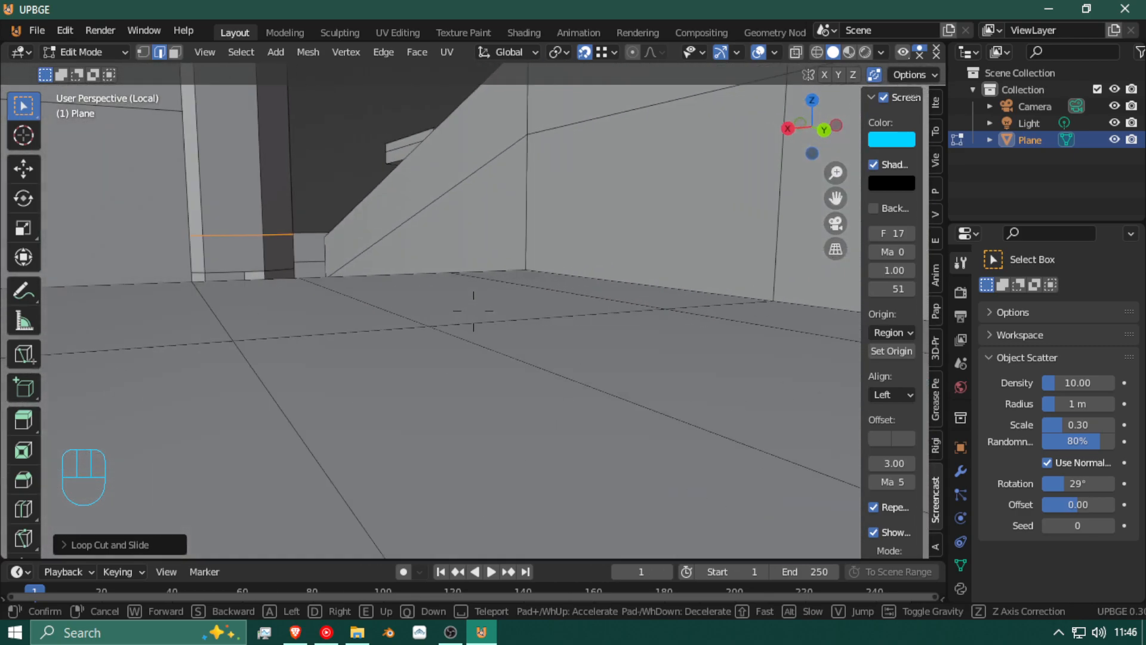
key(s)
key(q)
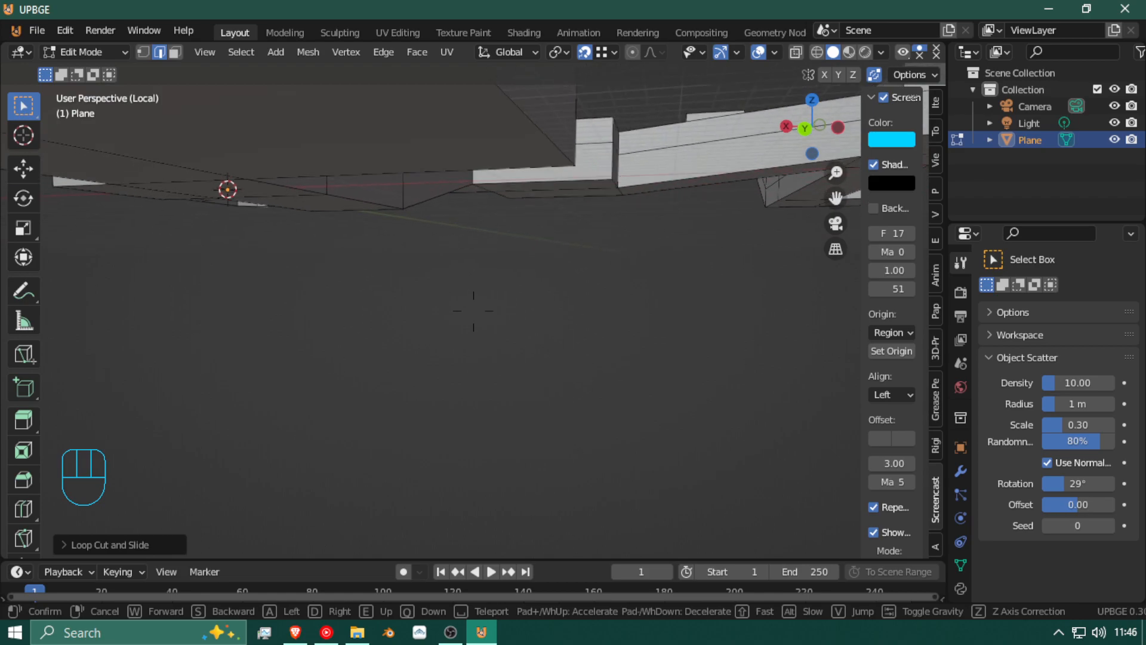
right_click(473, 310)
key(w)
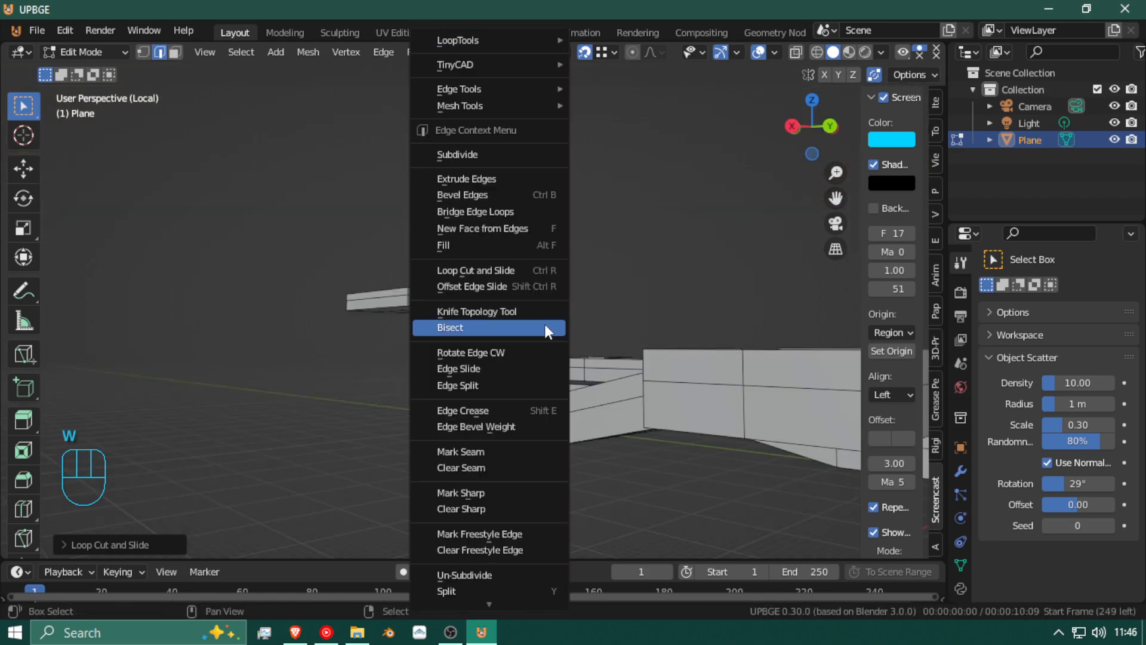
Step: Walk from the tower through the walled corridors and up the long ramp to the raised end platform to examine the proportions and slope
key(shift+f)
key(w)
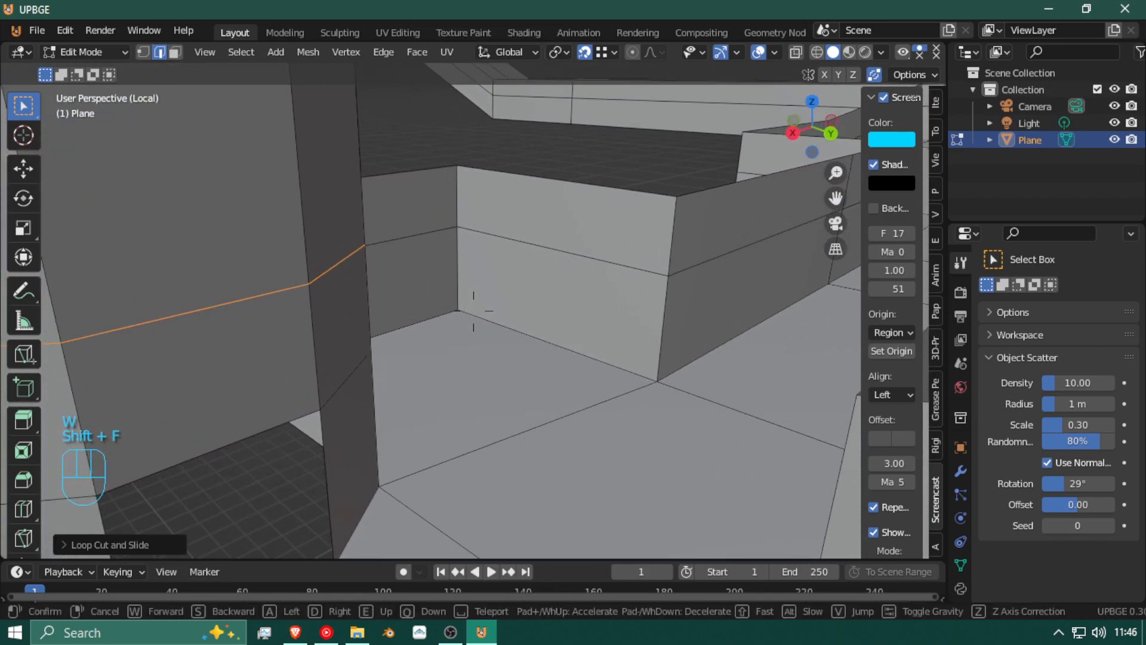
key(w)
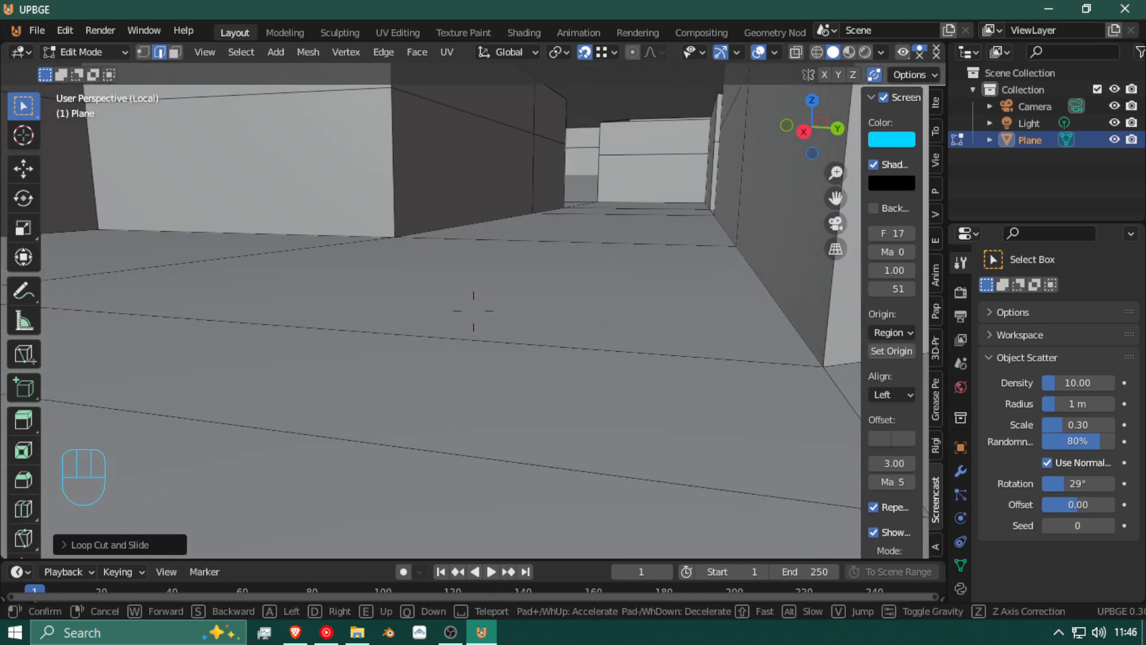
key(w)
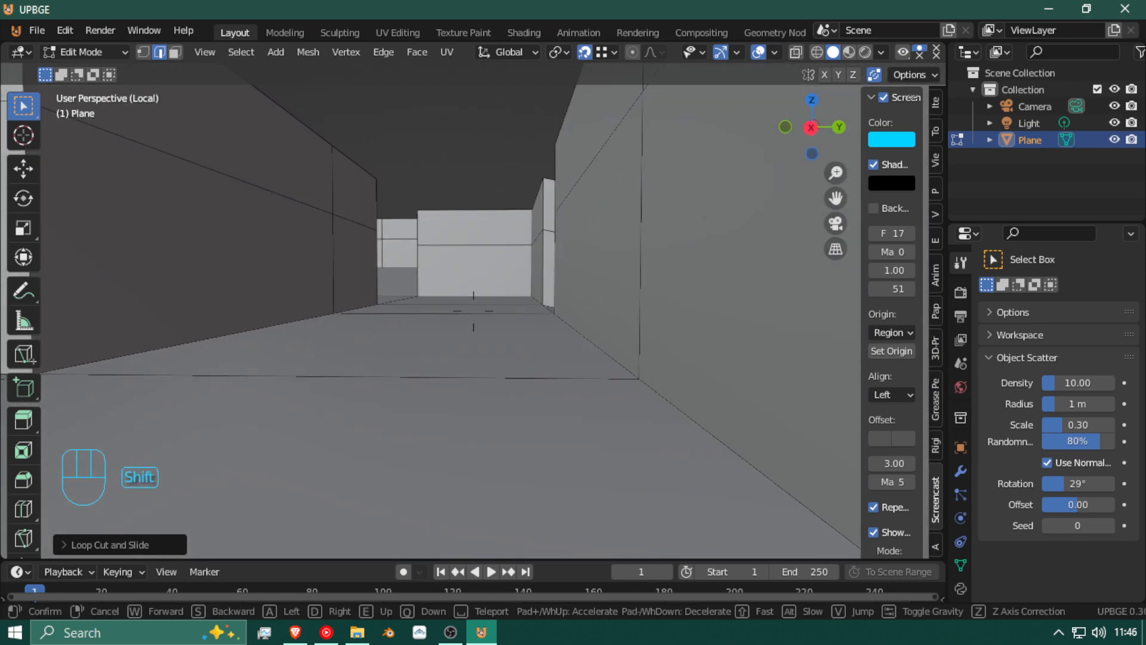
key(shift+w)
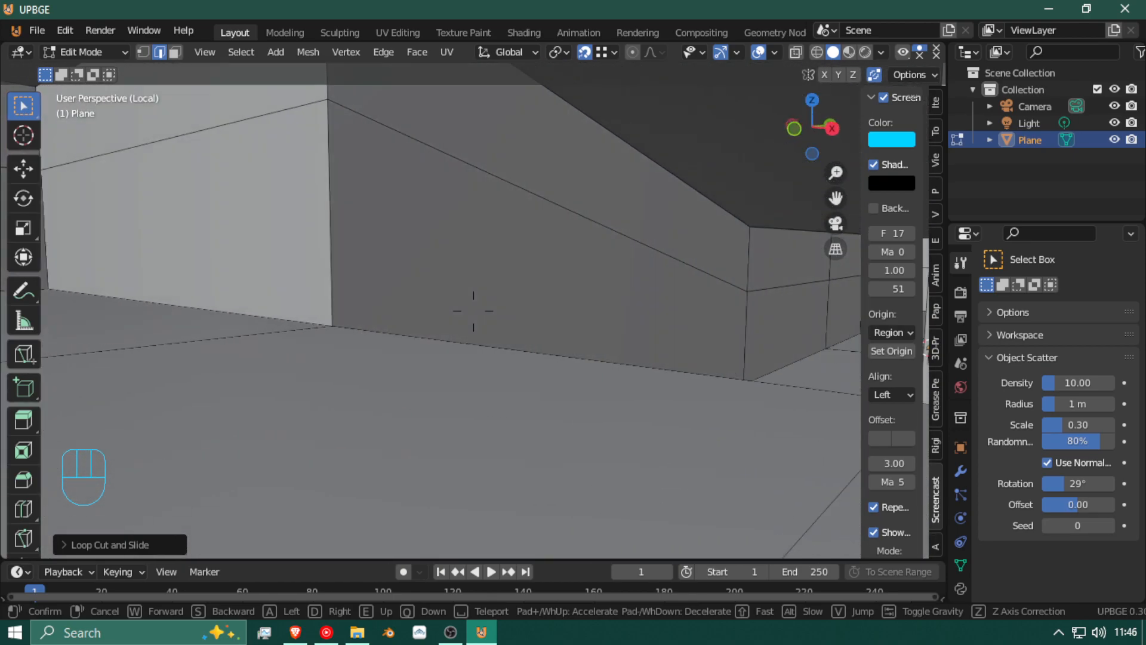
key(w)
key(shift+w)
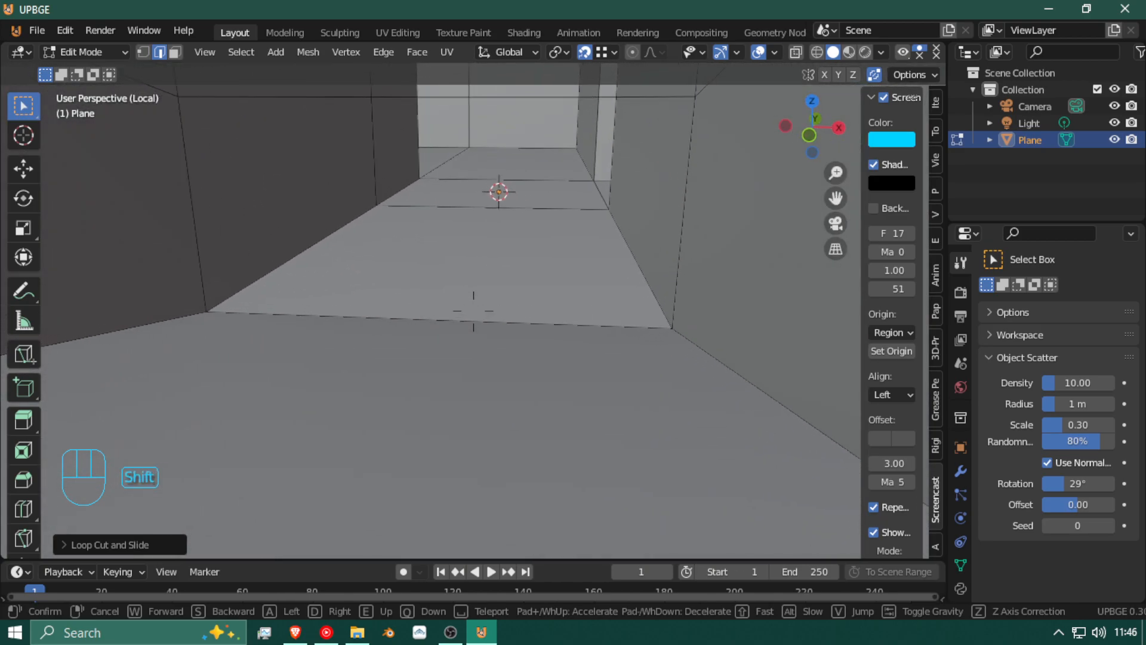
key(w)
key(w)
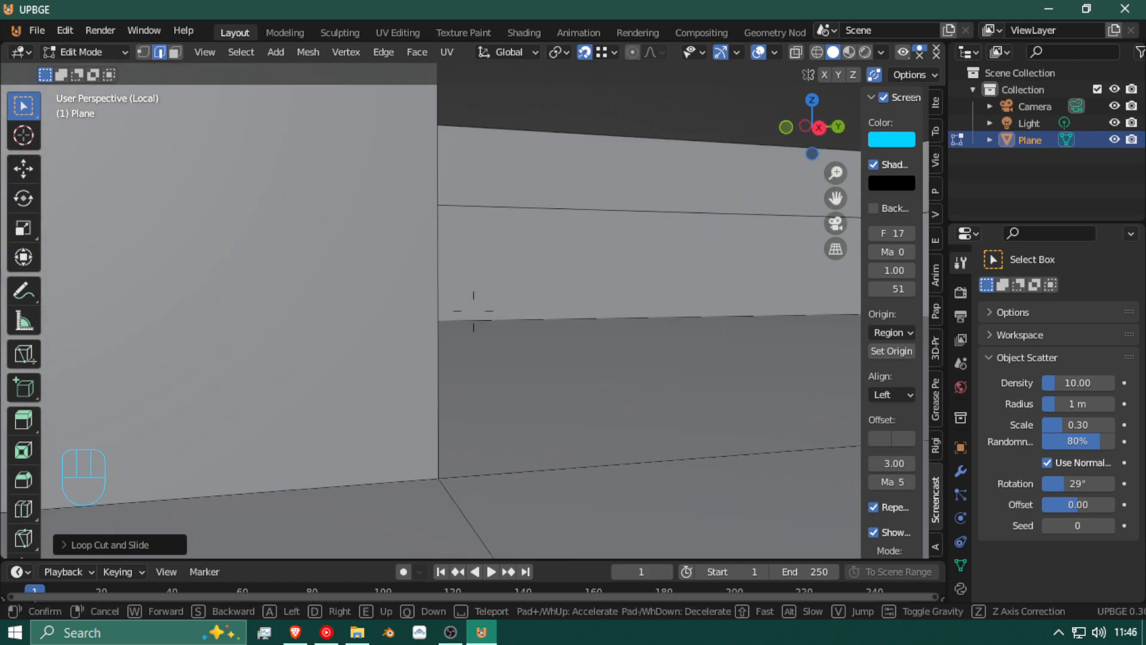
key(shift+w)
key(shift+w)
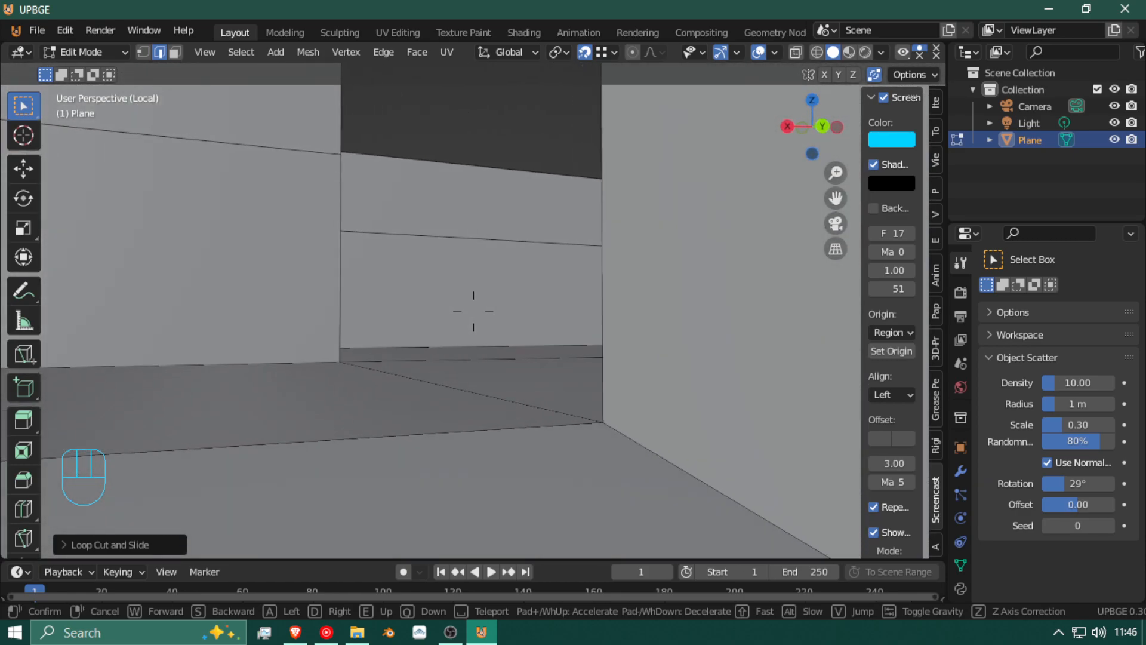
key(shift)
key(shift+w)
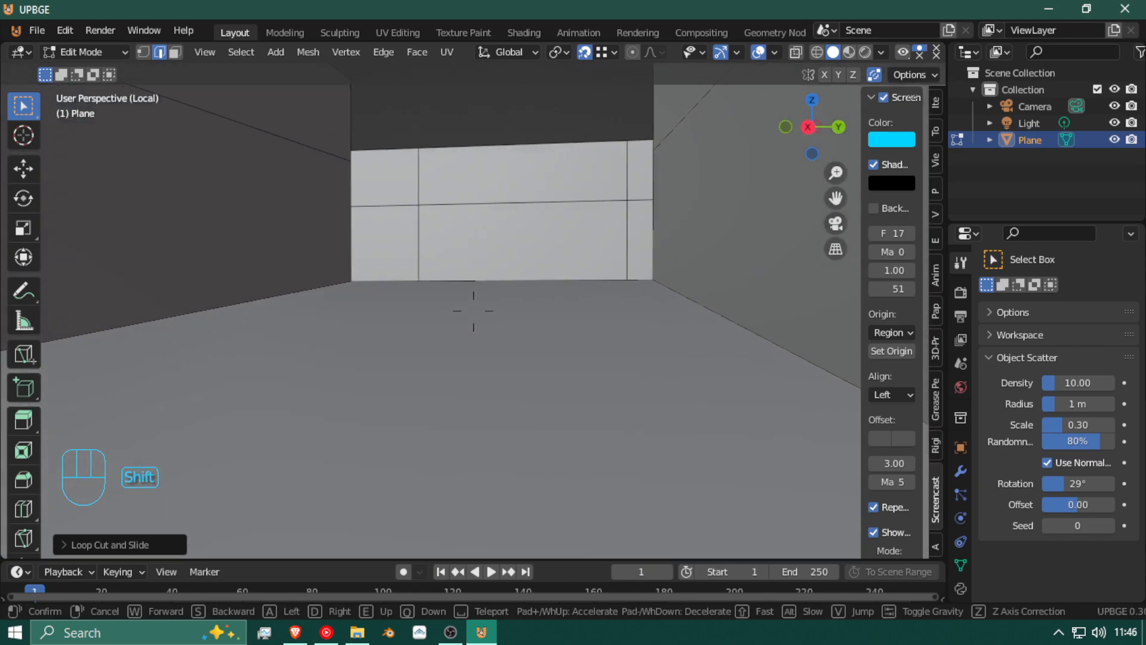
key(w)
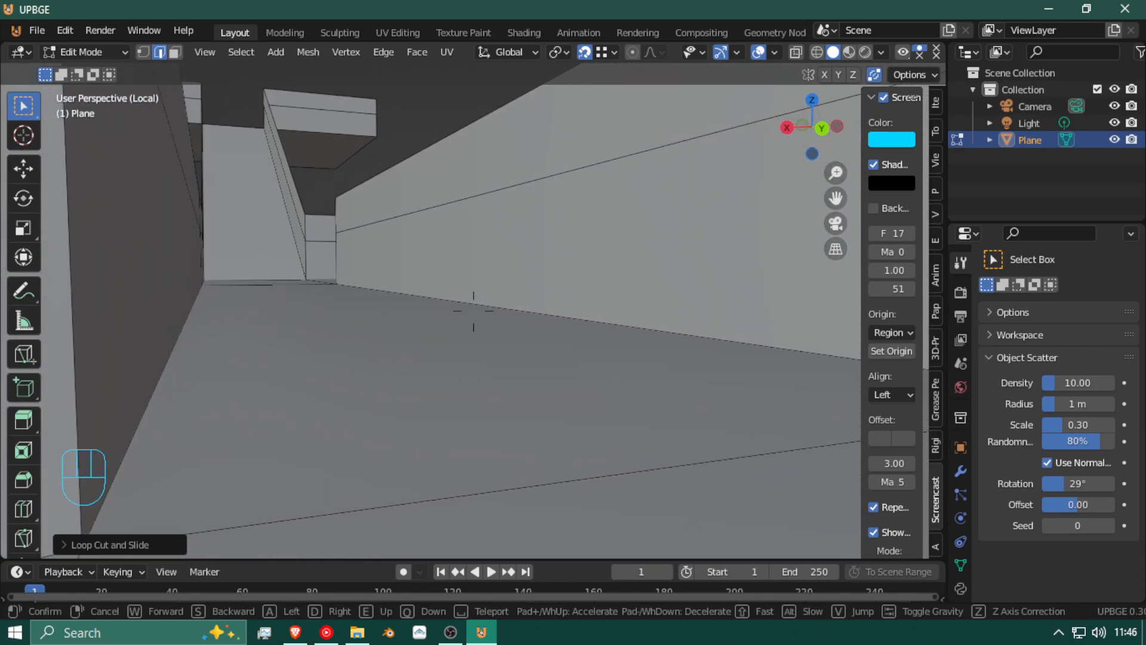
key(shift)
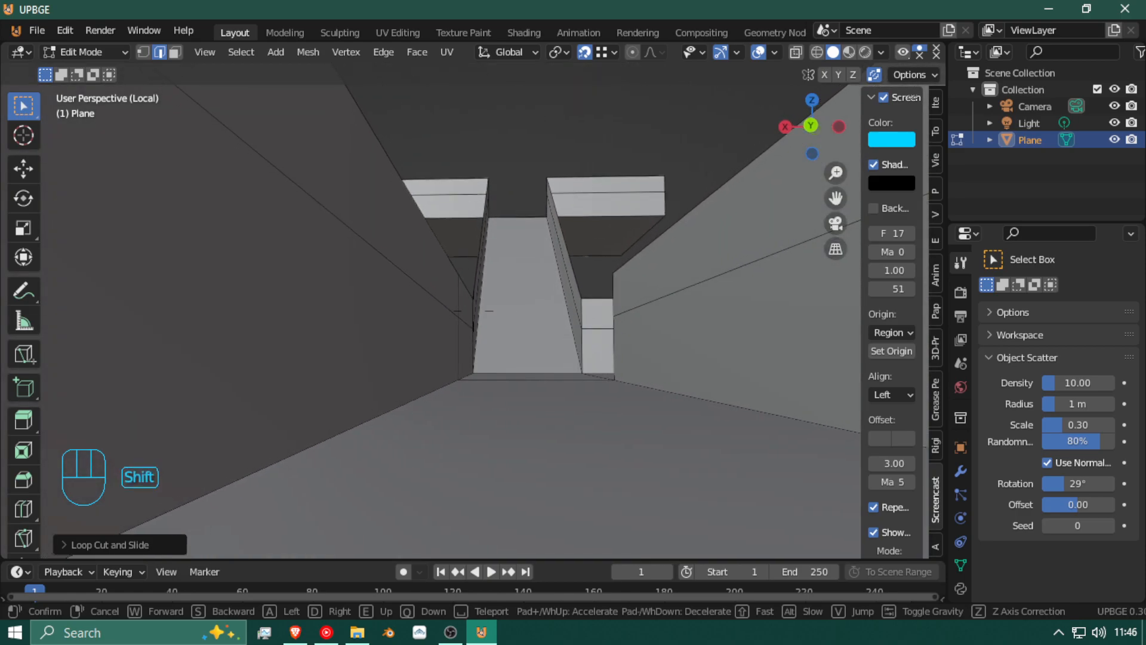
key(shift+w)
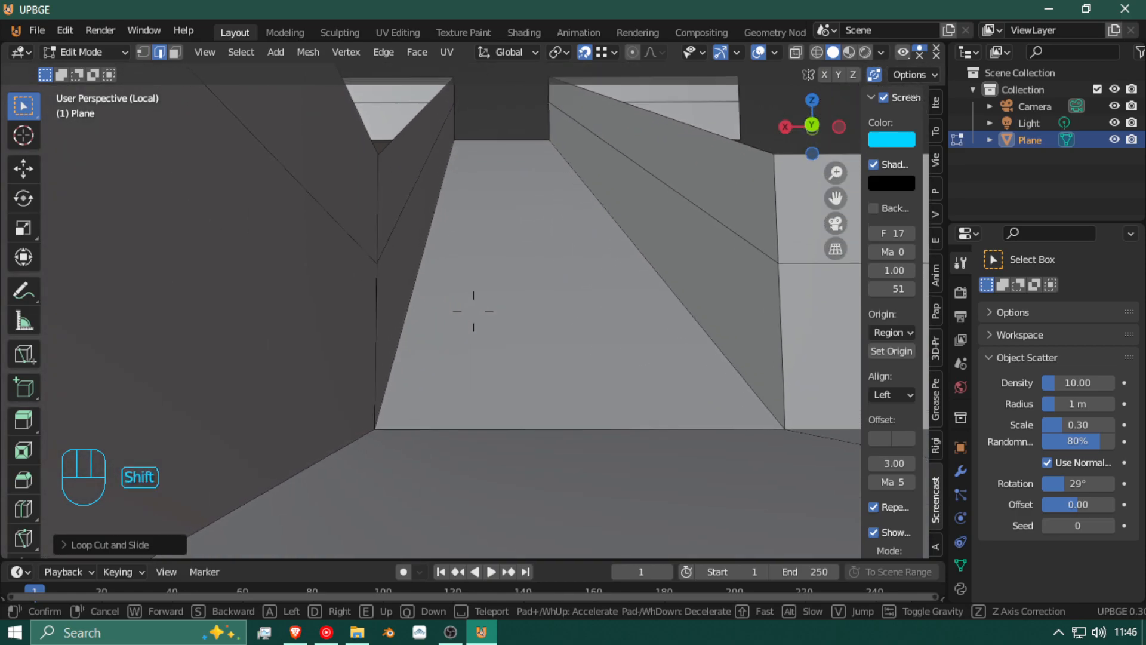
key(shift+w)
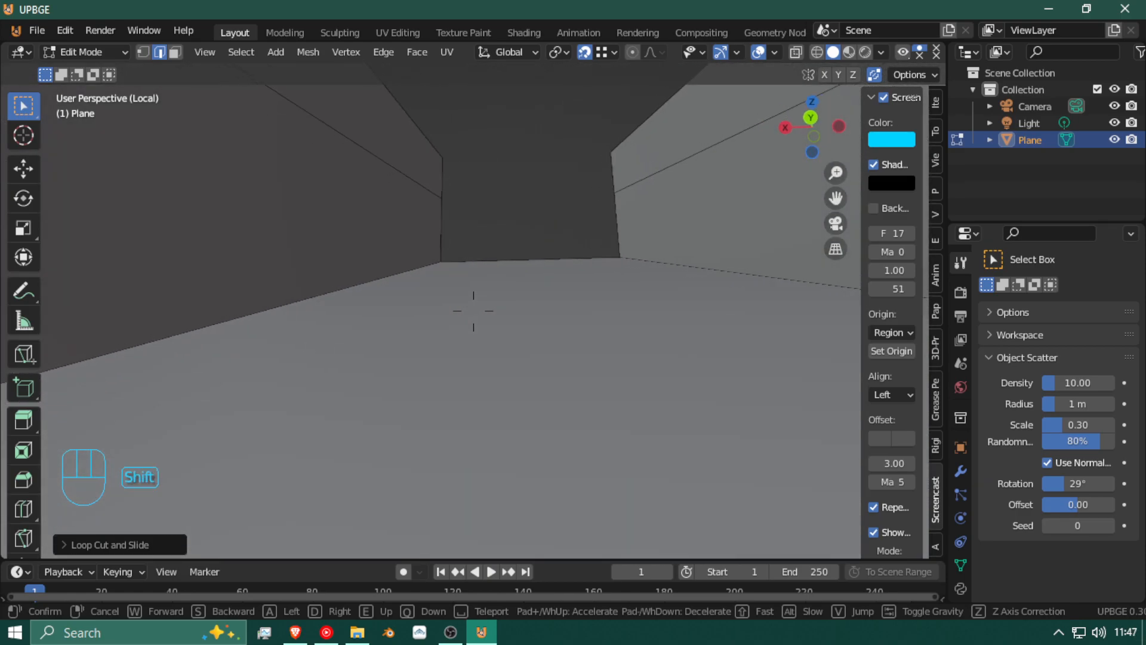
key(shift+w)
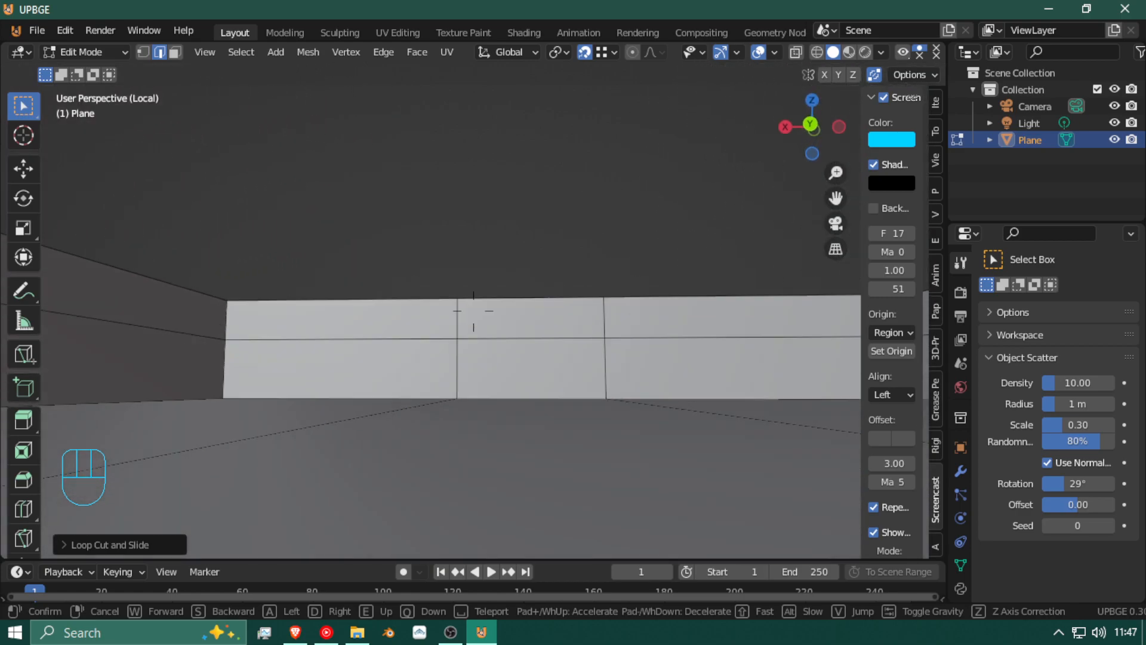
key(shift+w)
key(Escape)
Step: Select the floor and wall faces of the raised platform at the long ramp's end and lower them about 10.59 m along Z
key(shift+w)
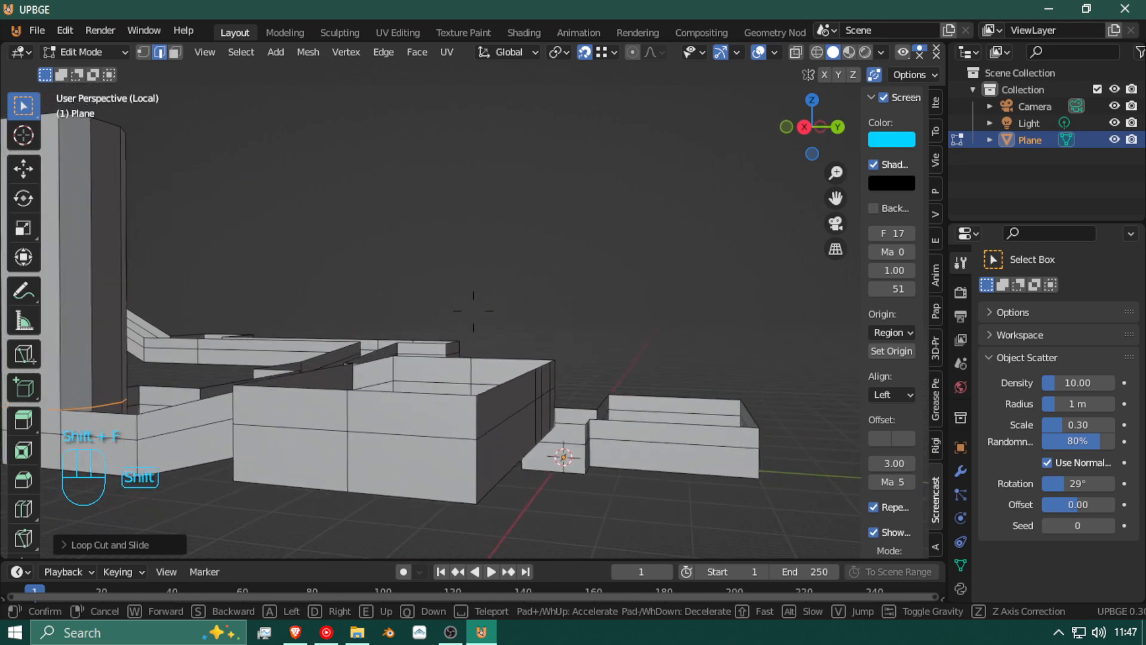
key(shift+s)
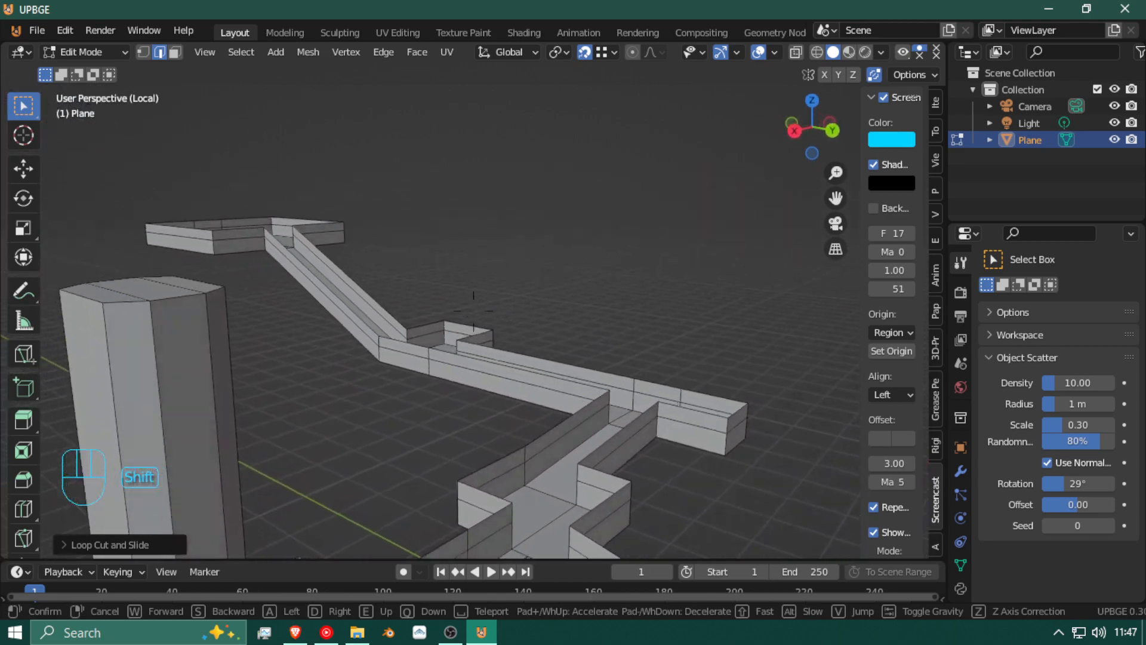
key(shift+w)
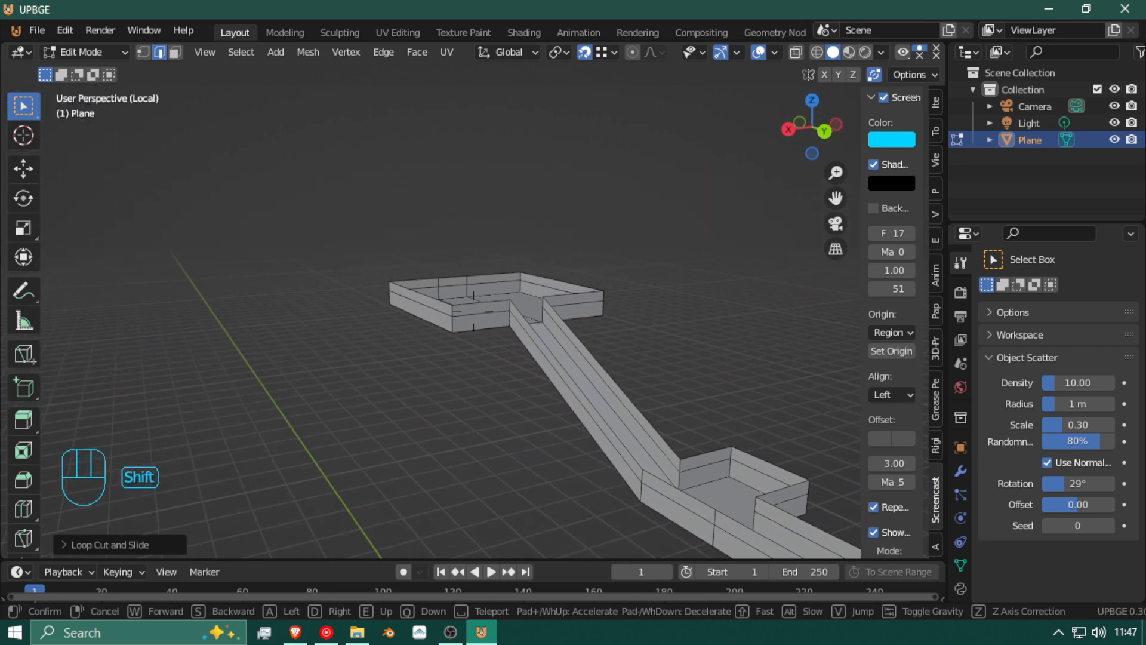
key(shift+s)
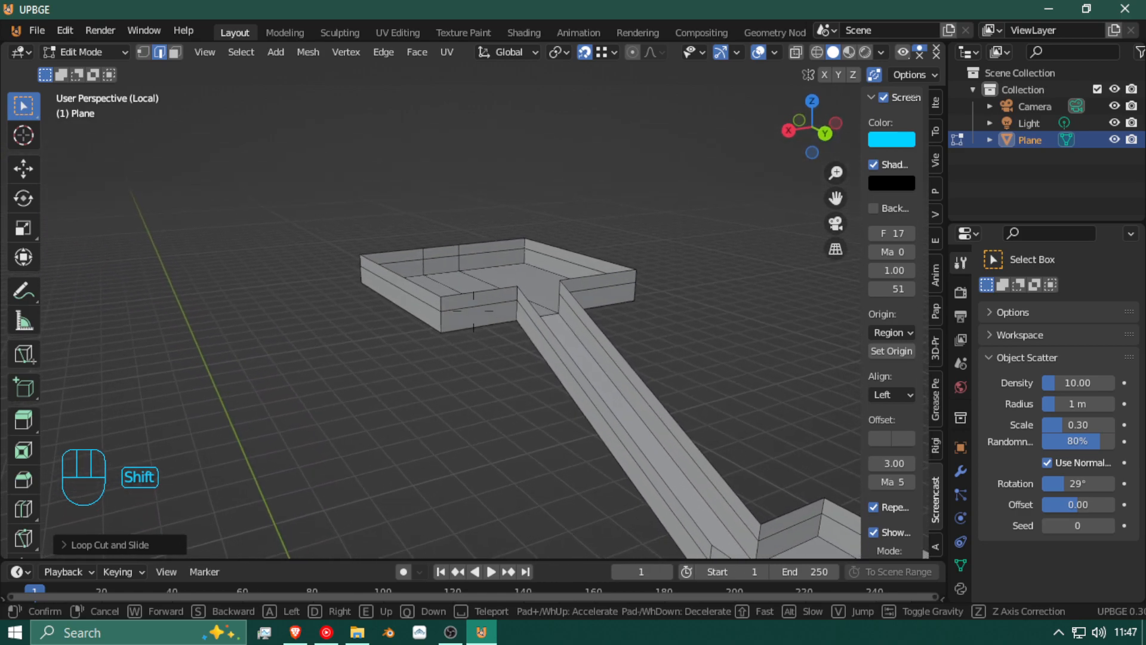
click(466, 297)
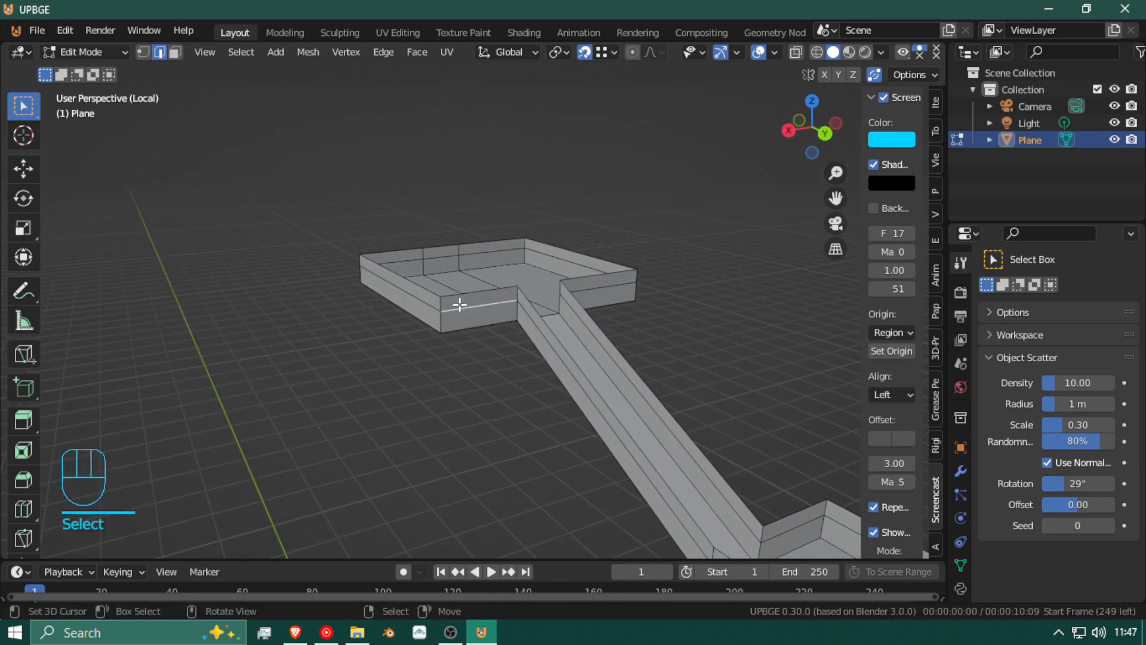
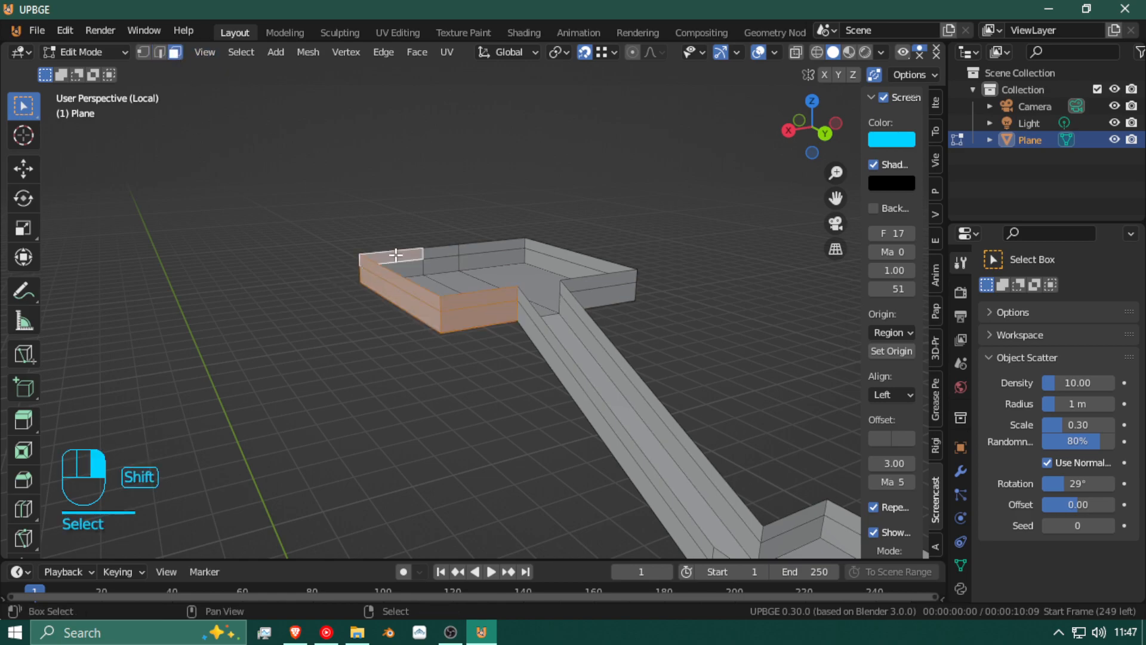
ctrl+click(636, 273)
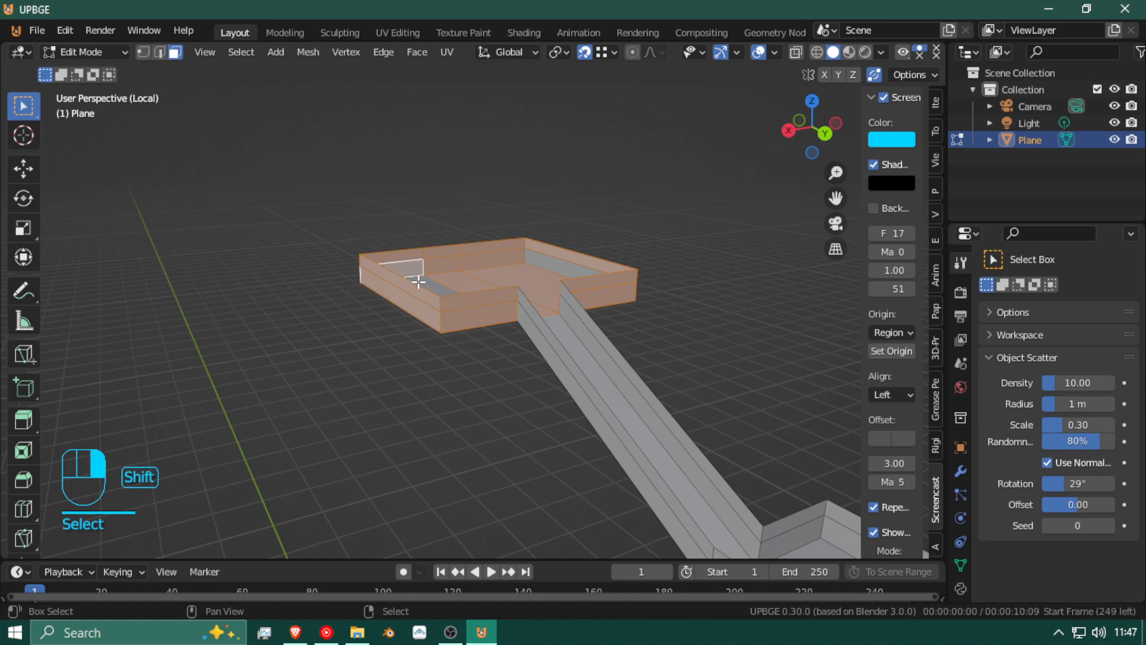
key(shift+f)
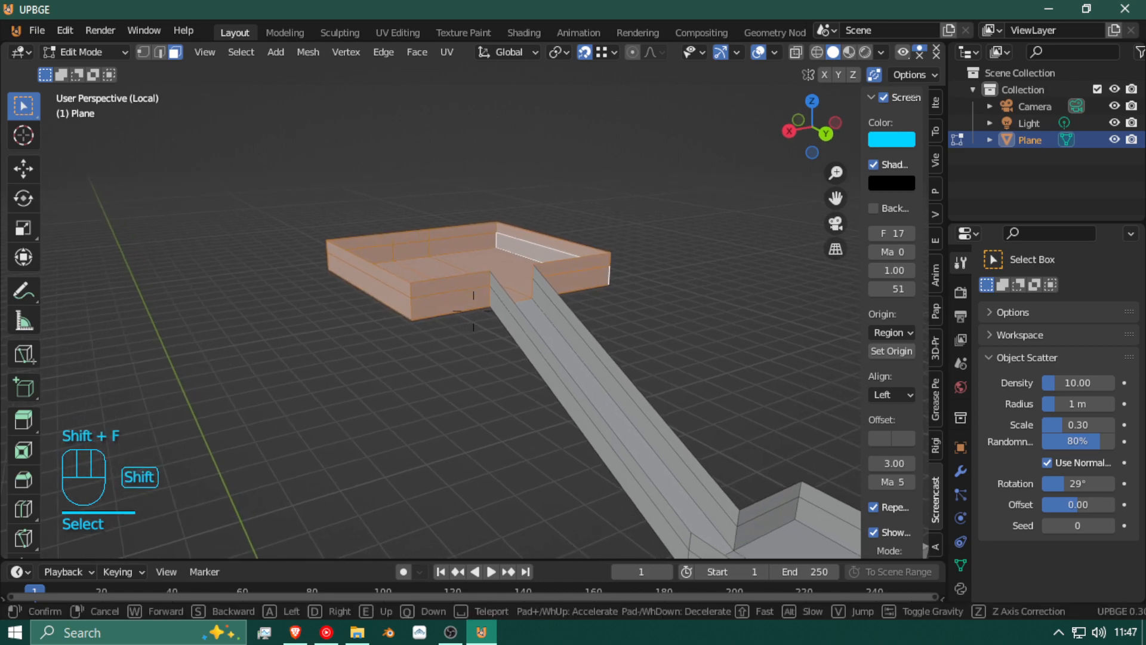
click(477, 306)
key(g)
key(z)
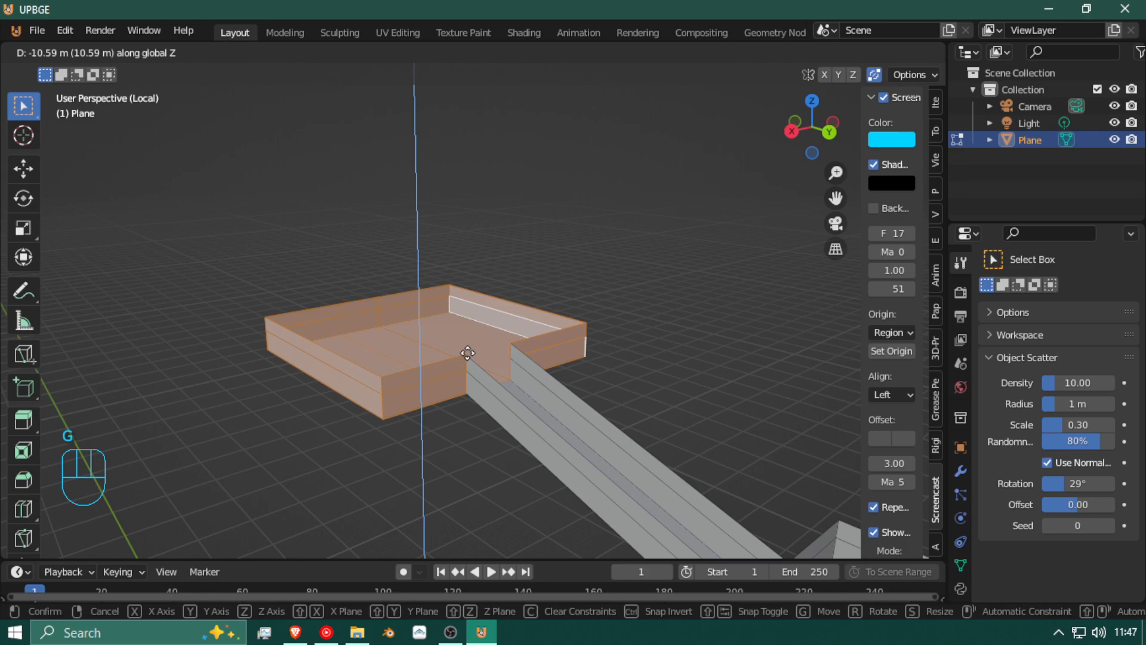
click(467, 353)
Step: Lower the selected end platform a little further along Z to flatten the ramp, and walk up the ramp to check its slope
key(shift+f)
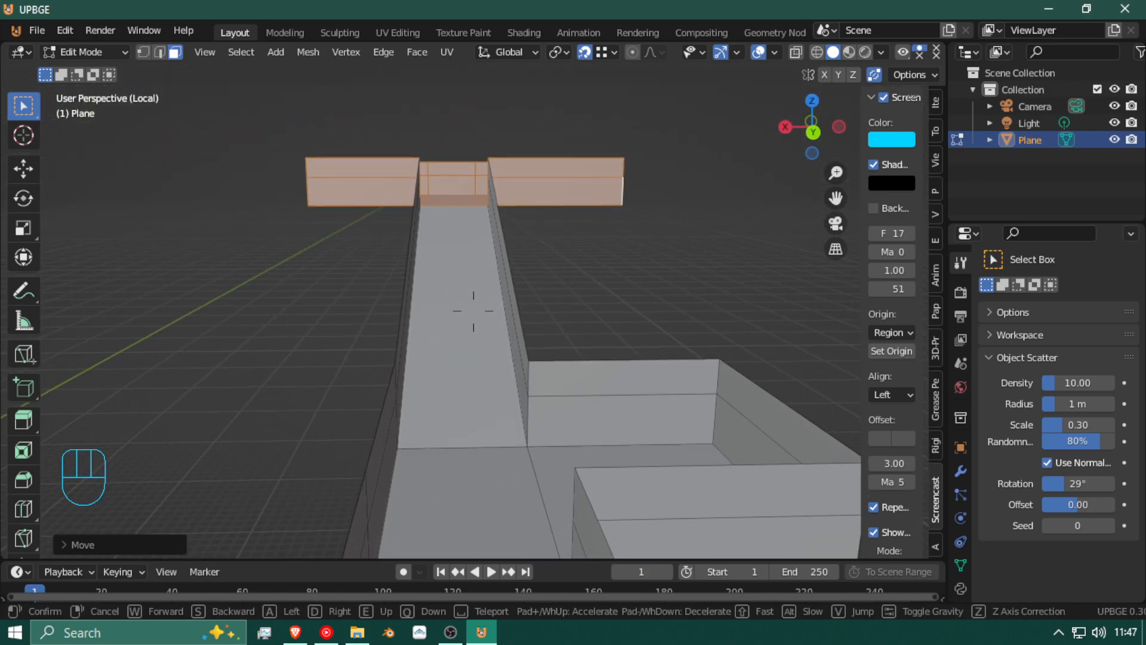
key(q)
key(shift)
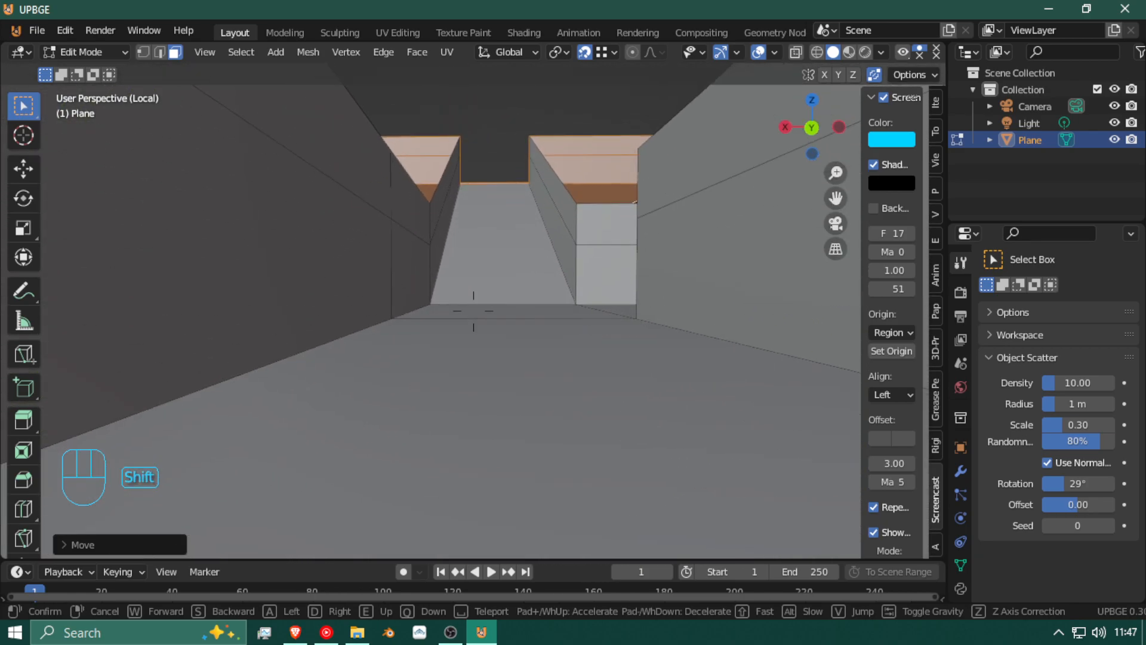
key(shift+w)
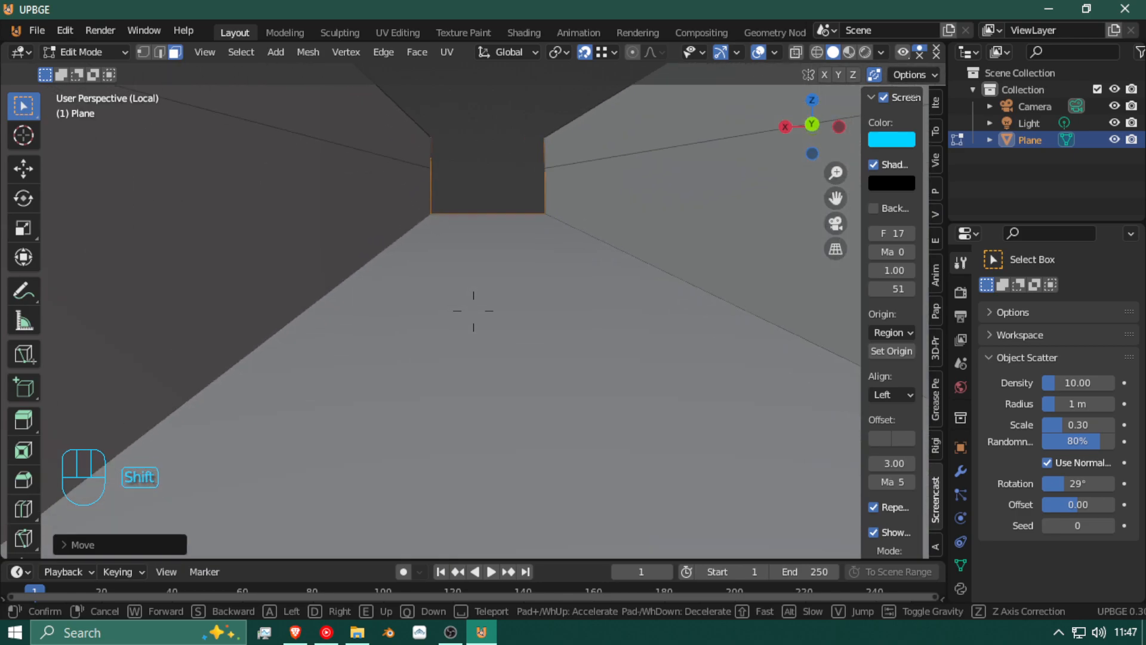
click(473, 293)
key(g)
key(z)
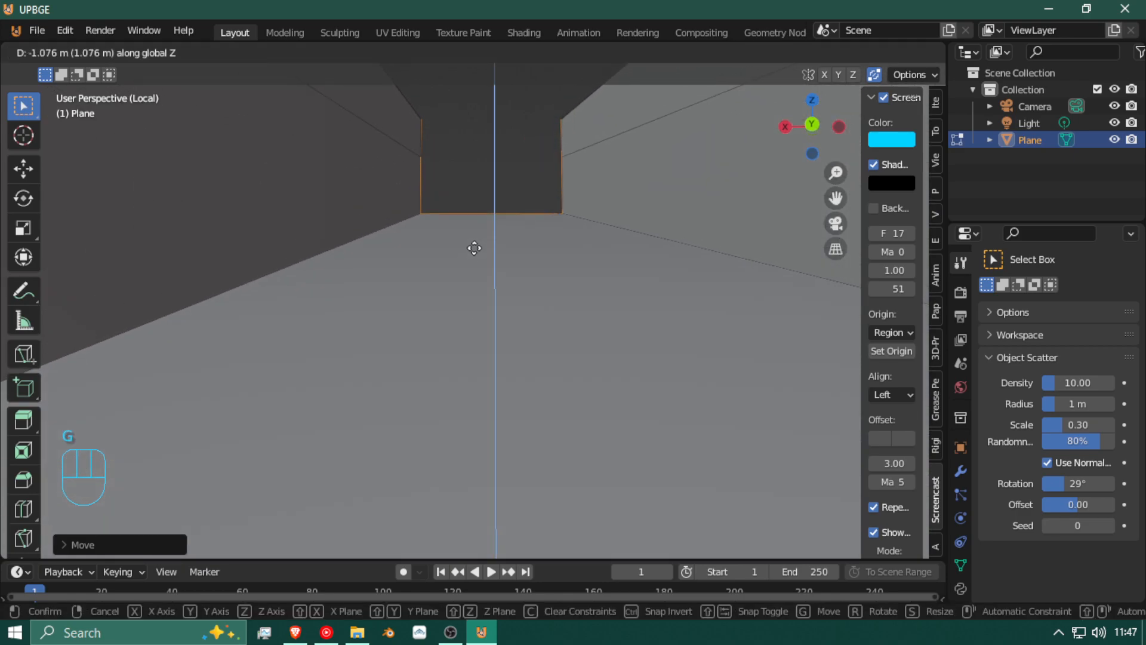
click(474, 284)
key(shift+f)
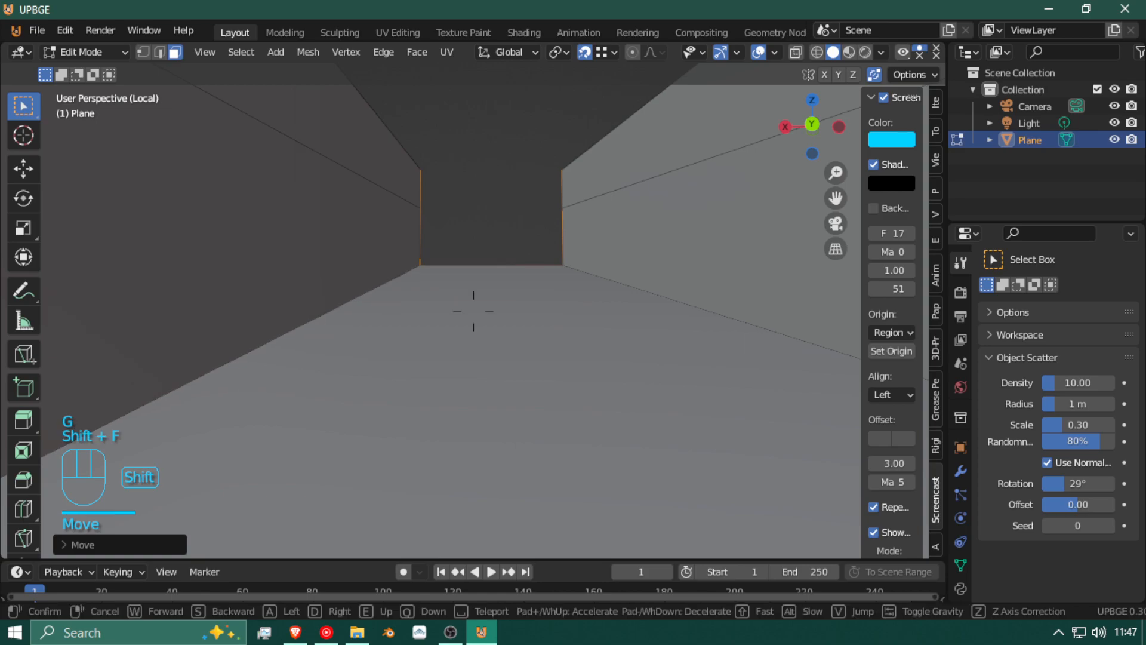
key(q)
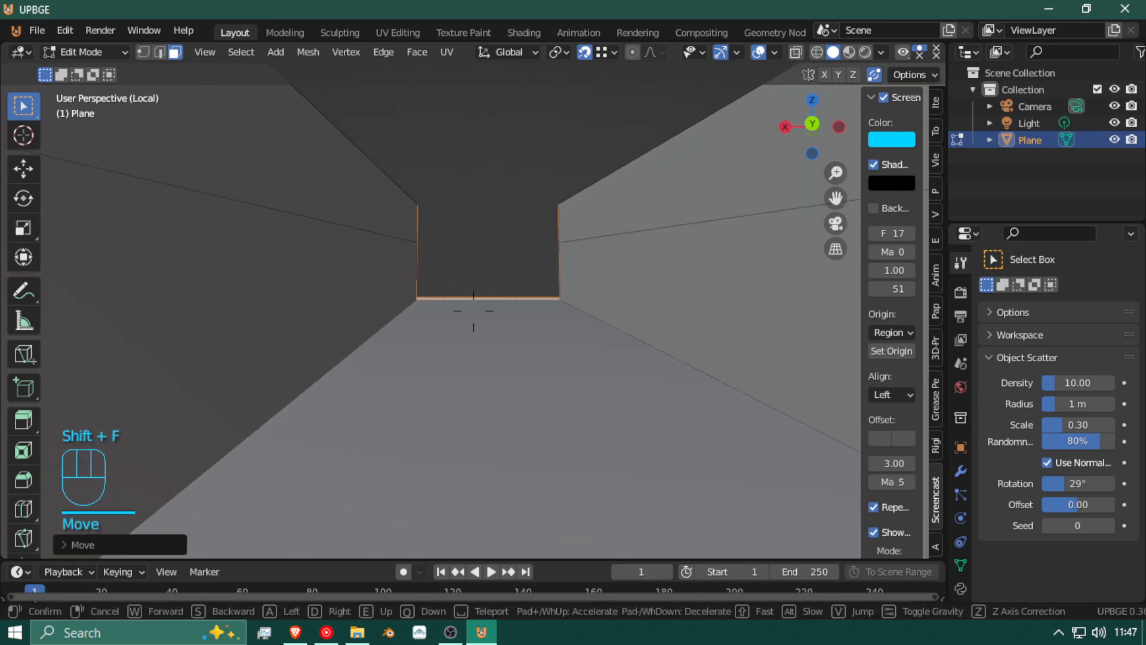
key(shift+w)
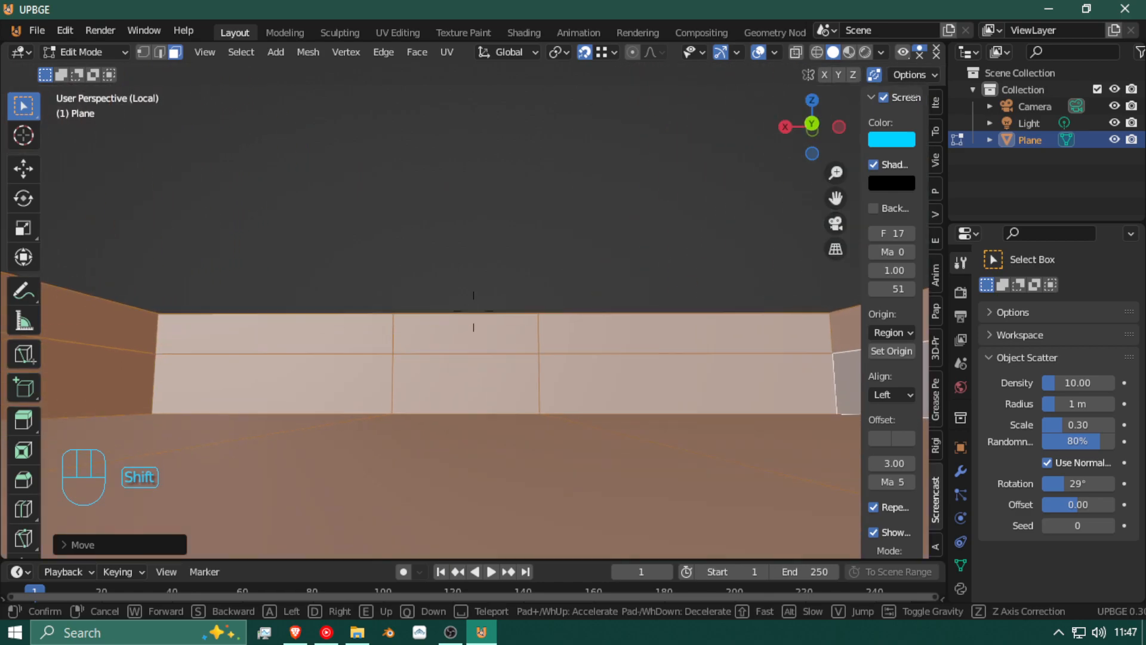
Step: Walk through the lowered ramp corridor and fly around the level outside Edit Mode to examine its slope, walls and open side room
key(shift+w)
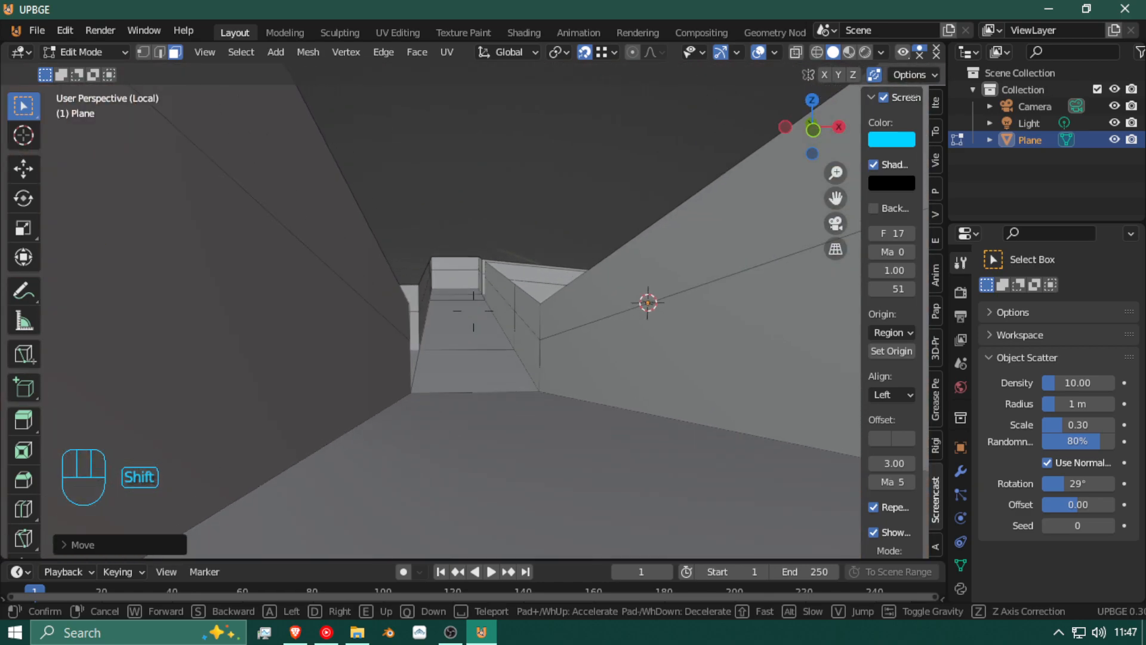
click(532, 322)
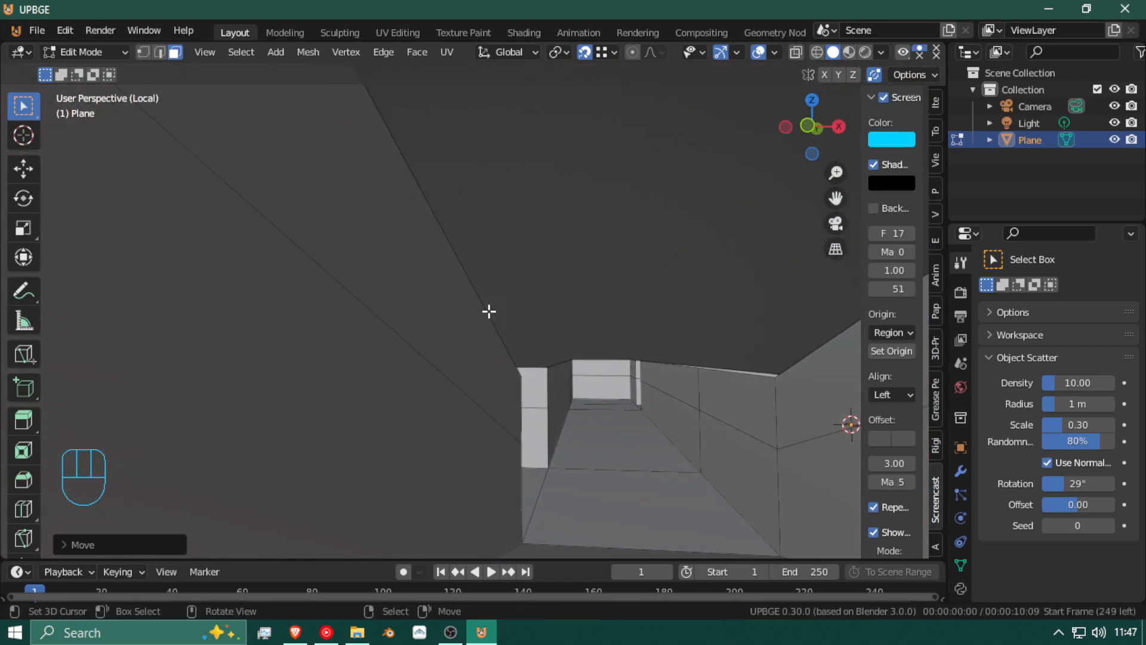
key(Tab)
key(shift+f)
key(shift+w)
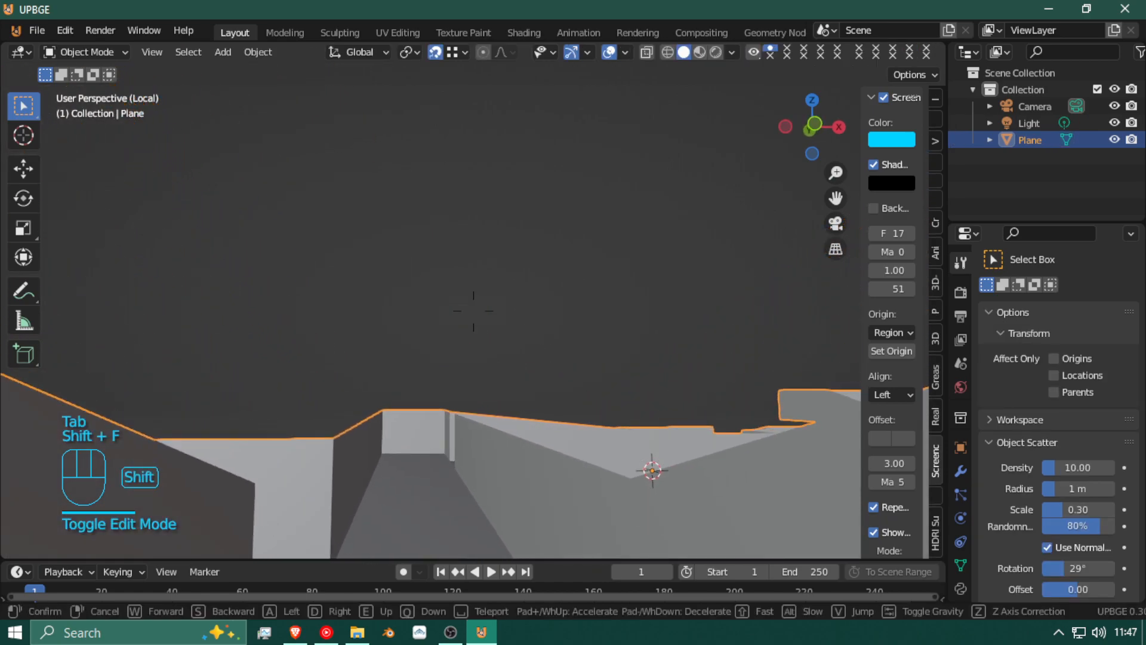
key(shift+s)
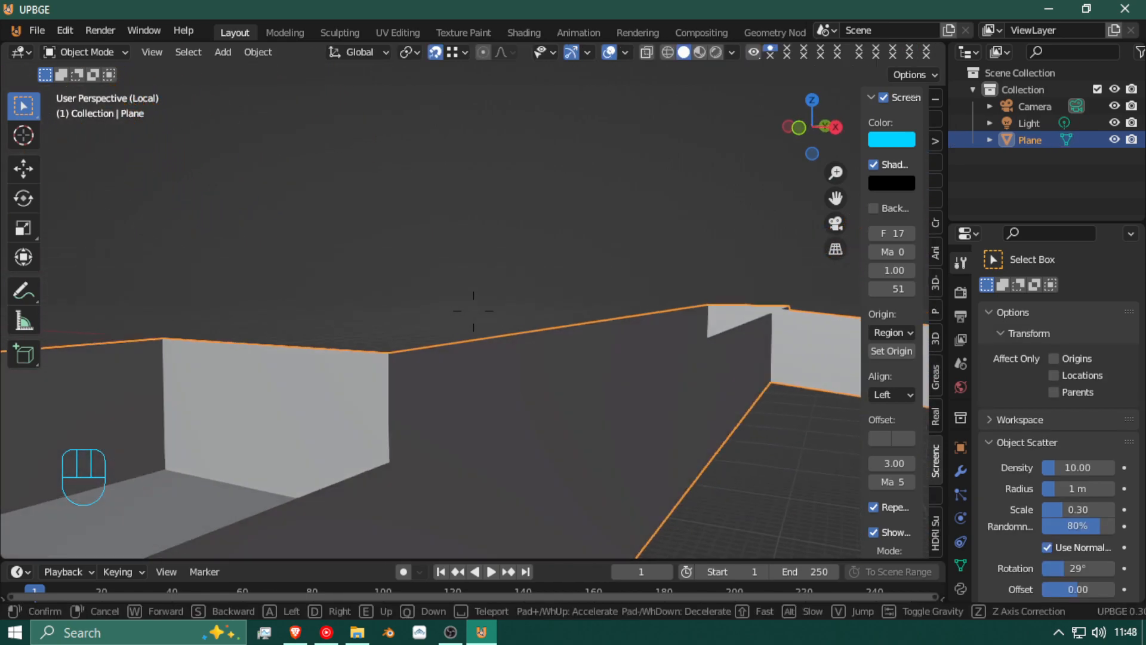
key(shift+w)
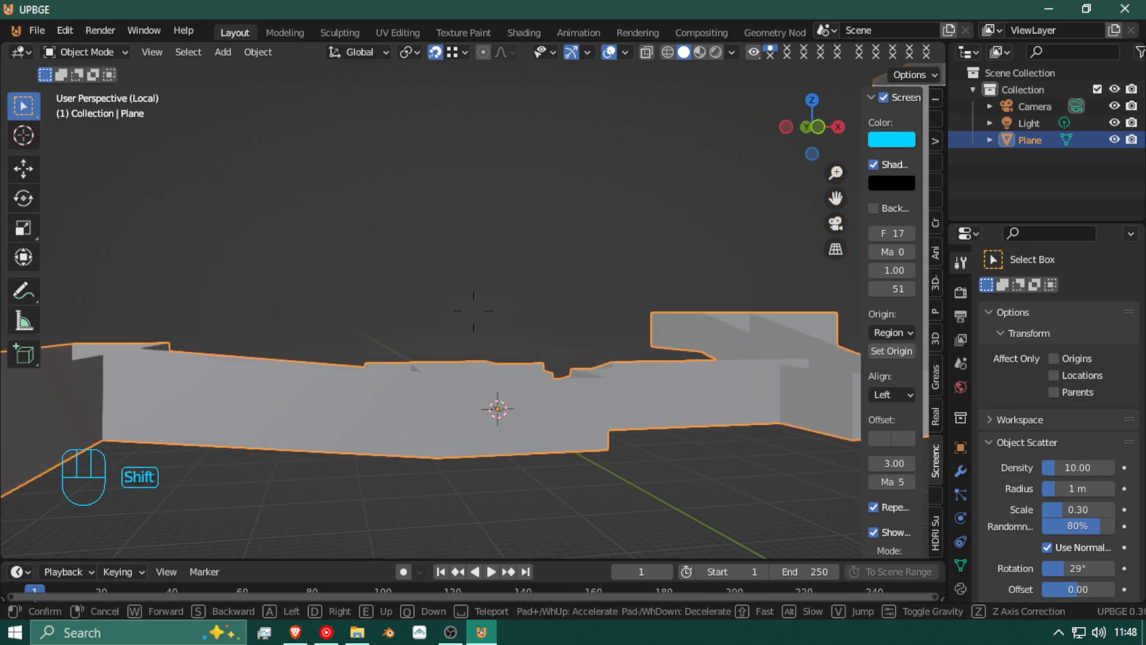
click(405, 279)
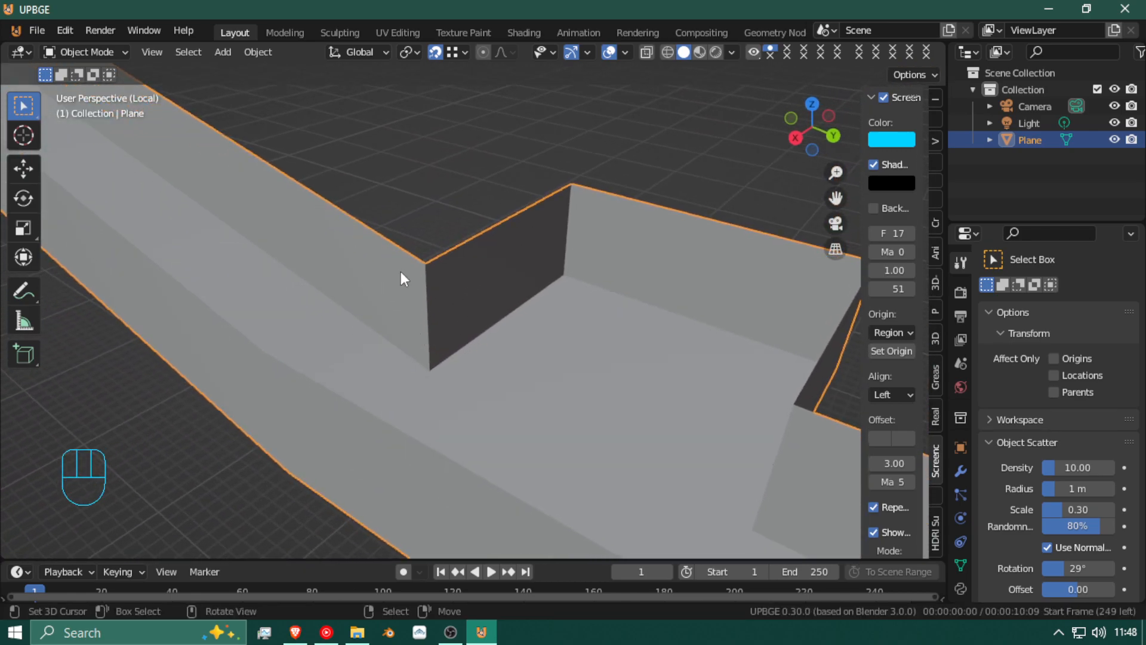
key(shift+f)
key(s)
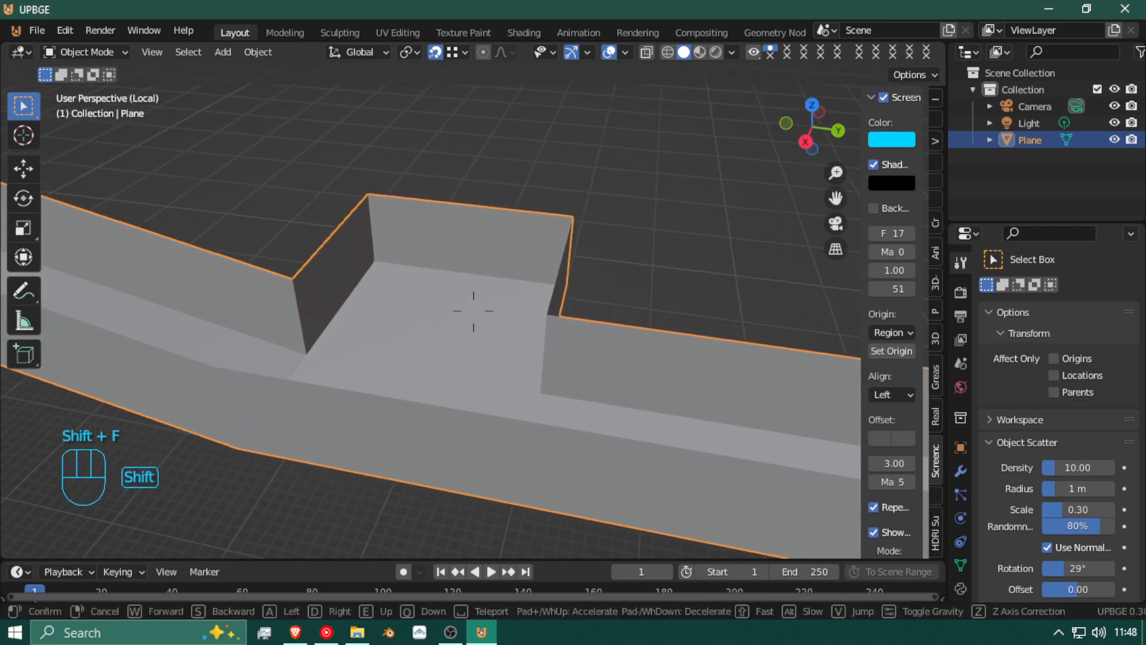
click(454, 311)
Step: Close the side room's opening onto the corridor by filling two stacked wall faces between the neighbouring wall edges
key(Tab)
click(327, 326)
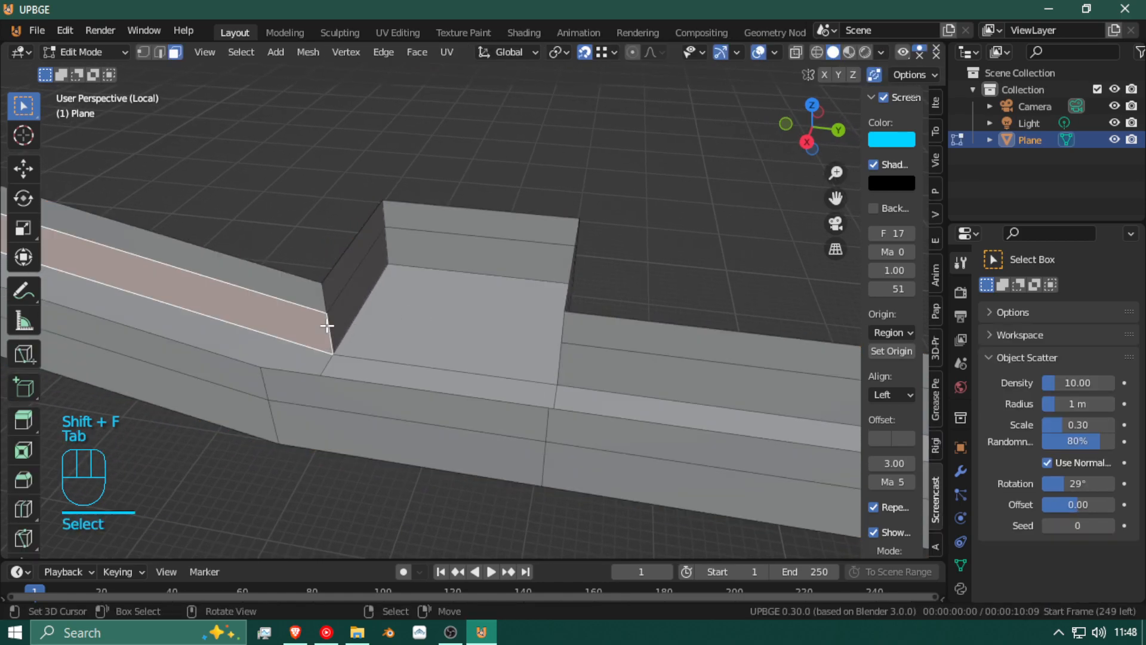
click(161, 52)
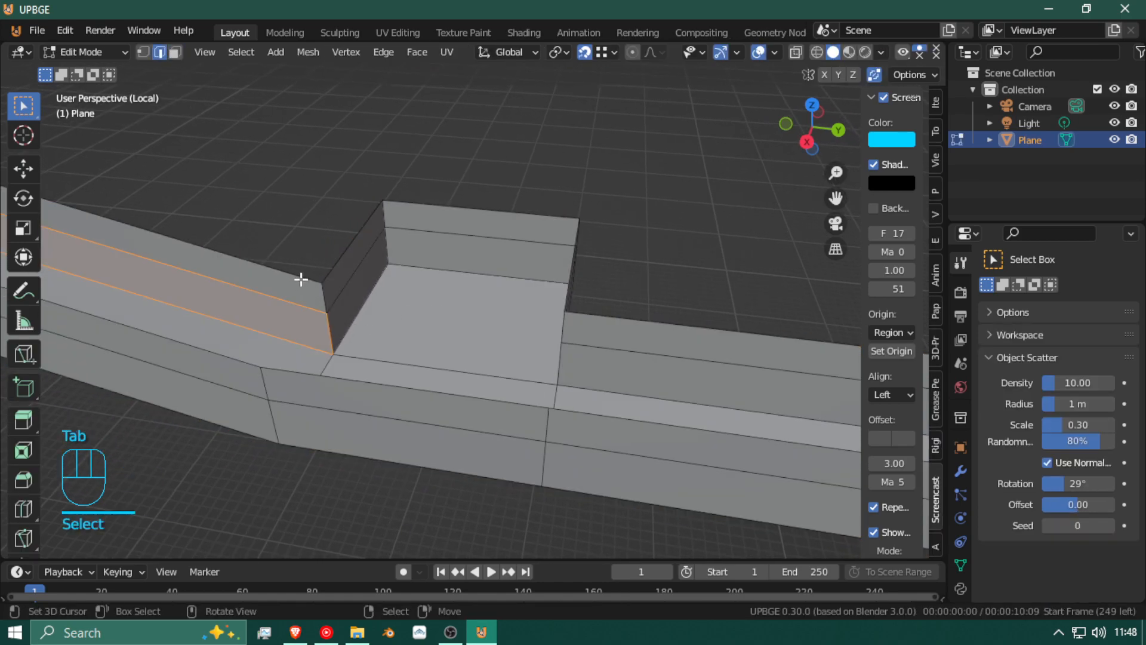
click(328, 325)
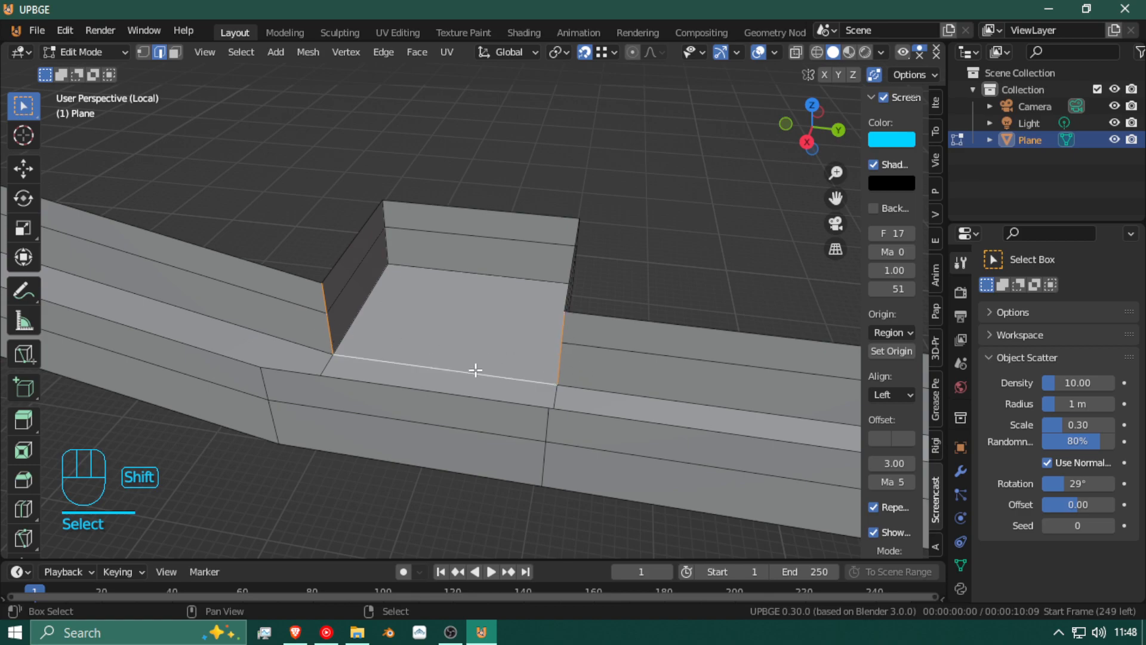
key(f)
key(ctrl+z)
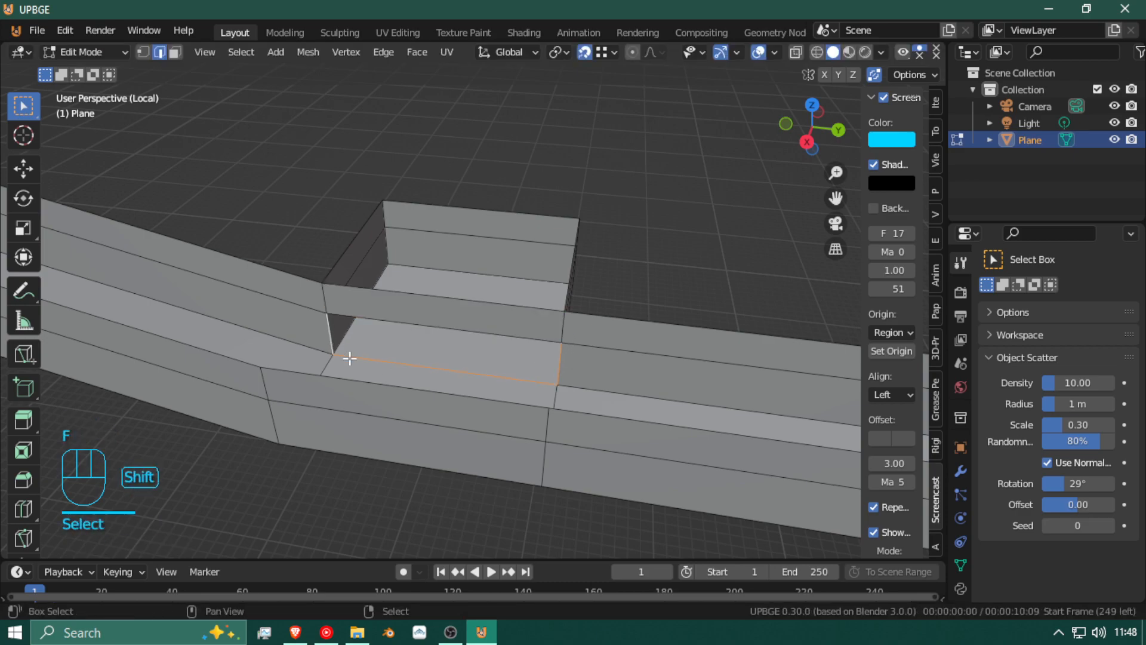
key(f)
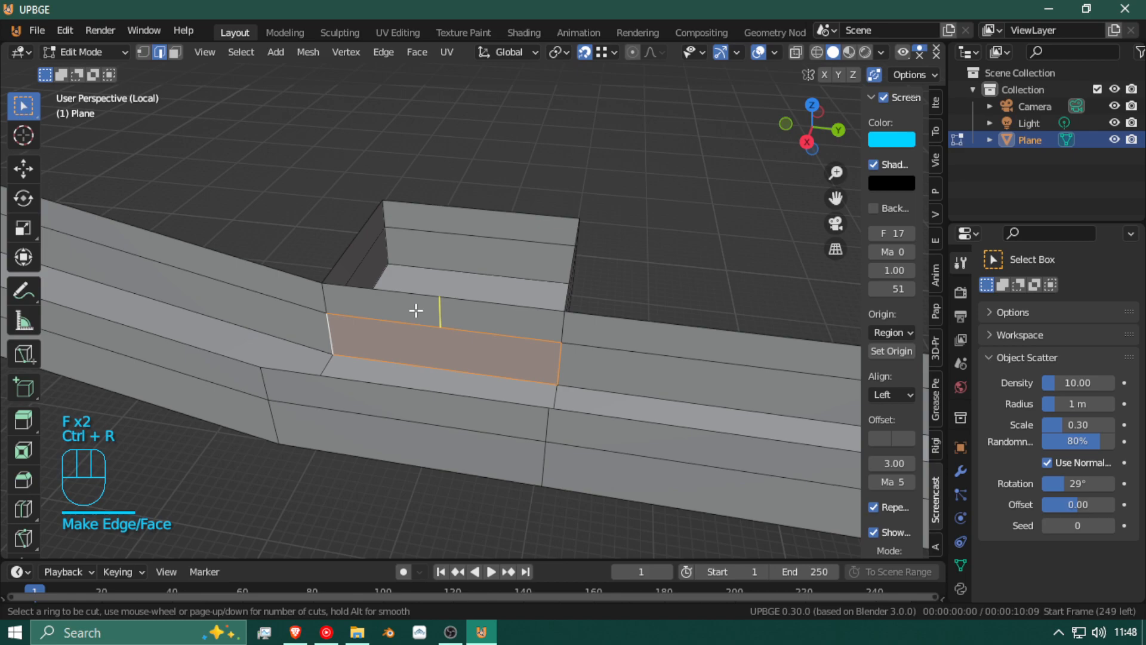
Step: Select both new wall faces in the side room's opening and try triangulating them
click(416, 310)
click(425, 317)
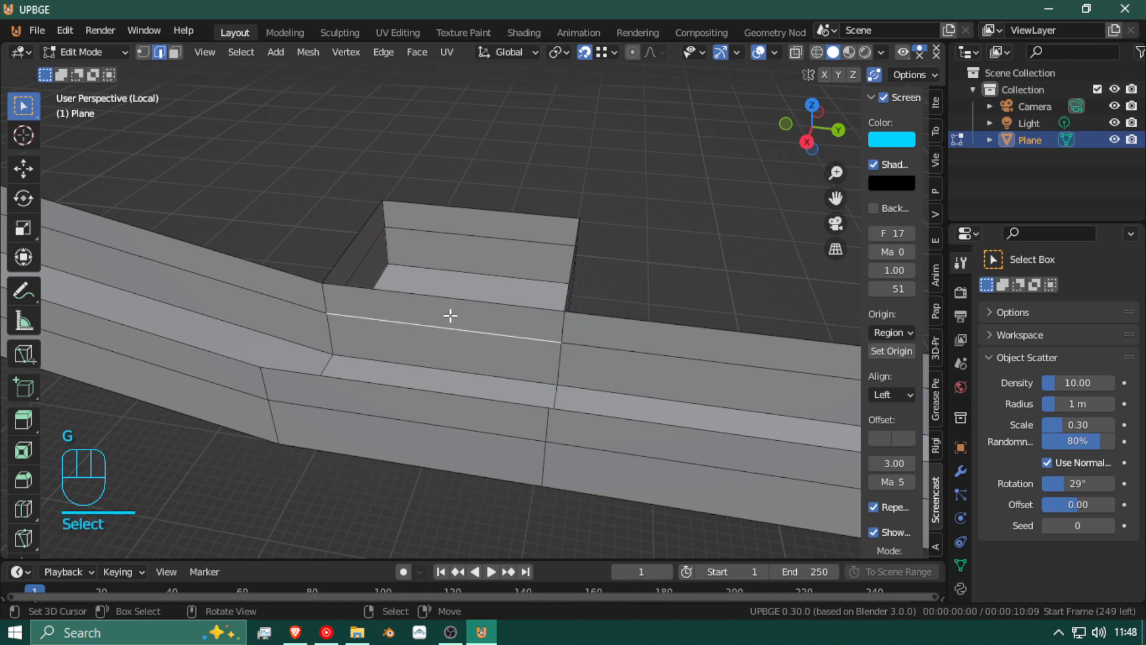
shift+click(380, 301)
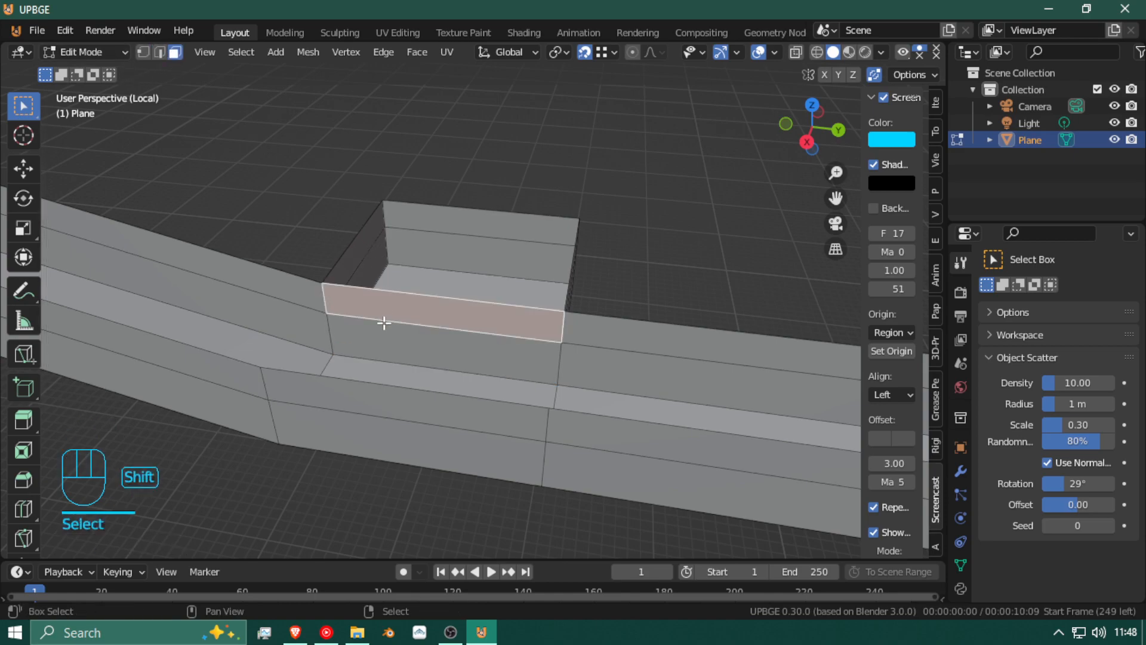
shift+click(384, 331)
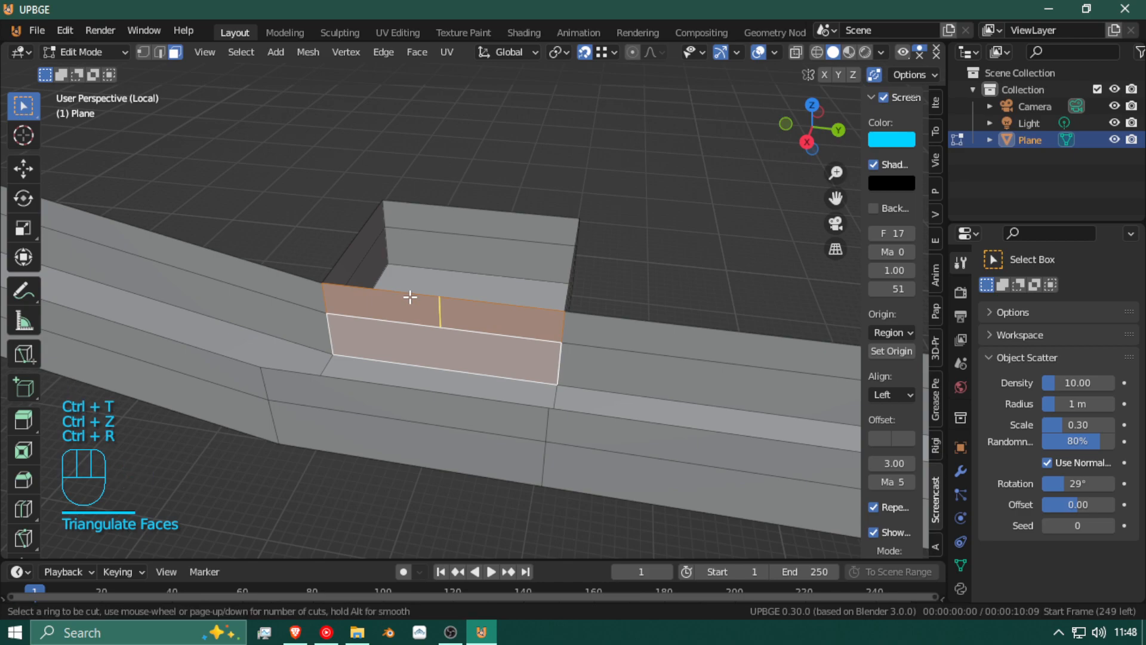
Step: Cut two vertical edges into the upper strip of the new wall and scale them closer together along the Y axis
click(410, 297)
key(g)
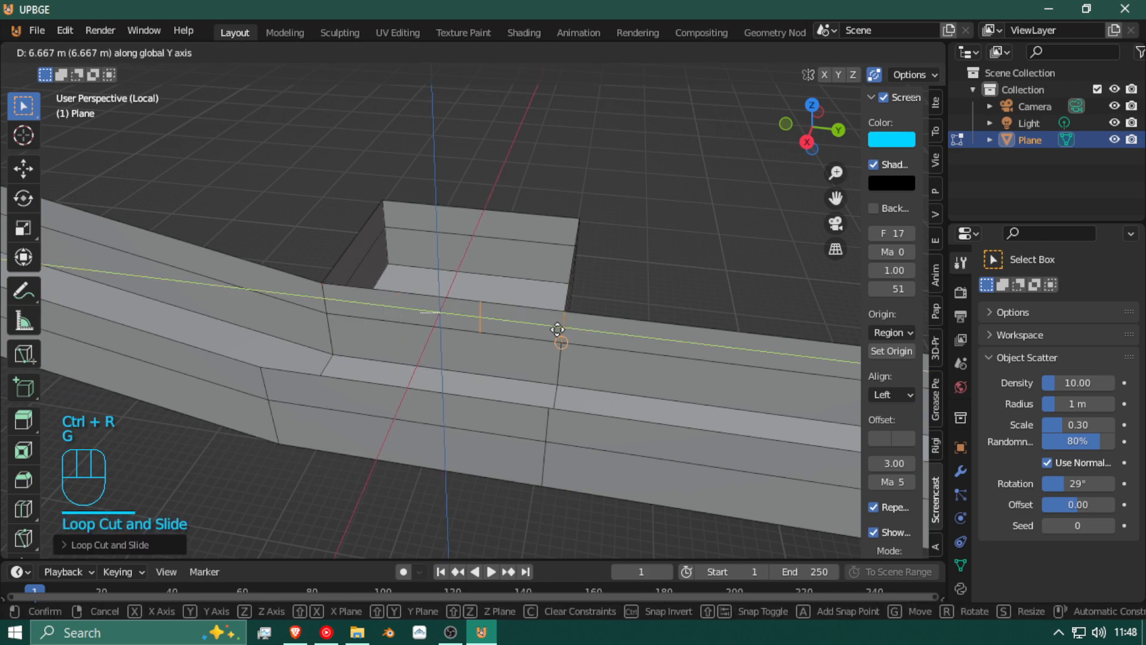
key(s)
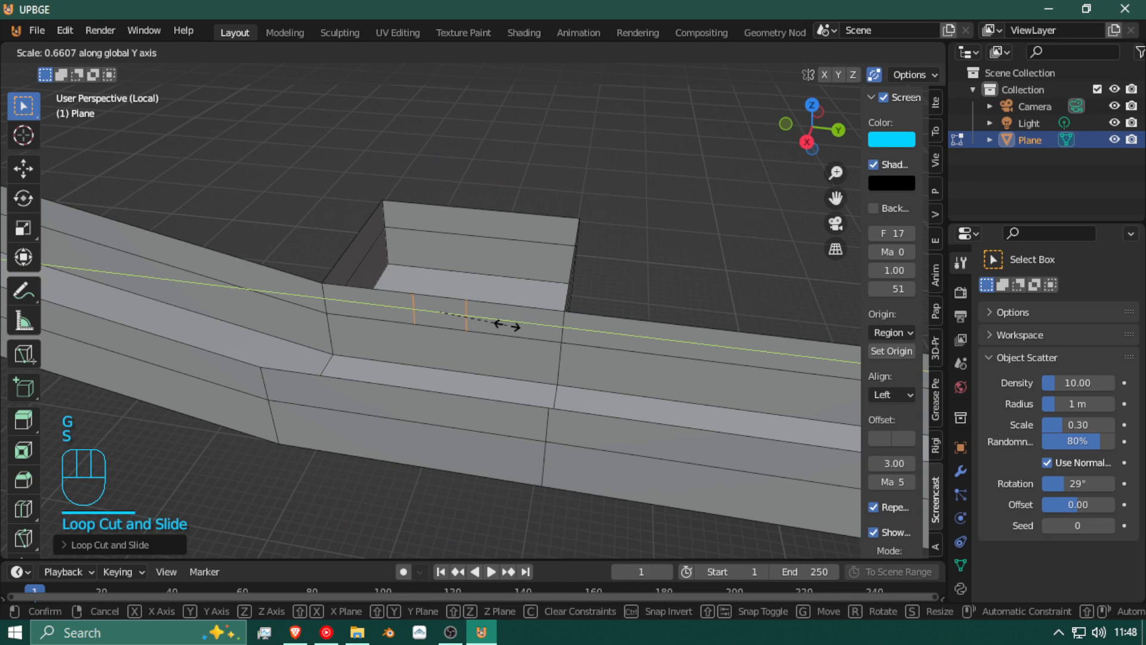
click(492, 333)
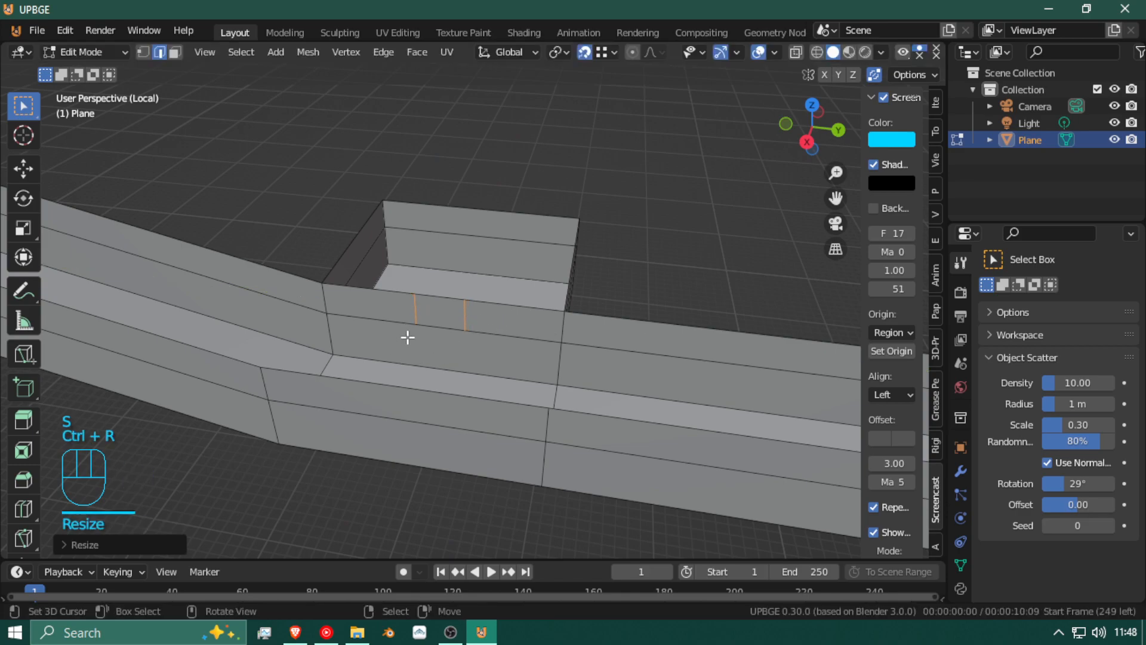
Step: Add two vertical loop cuts through both strips of the outer corridor wall opposite the side room
key(shift+f)
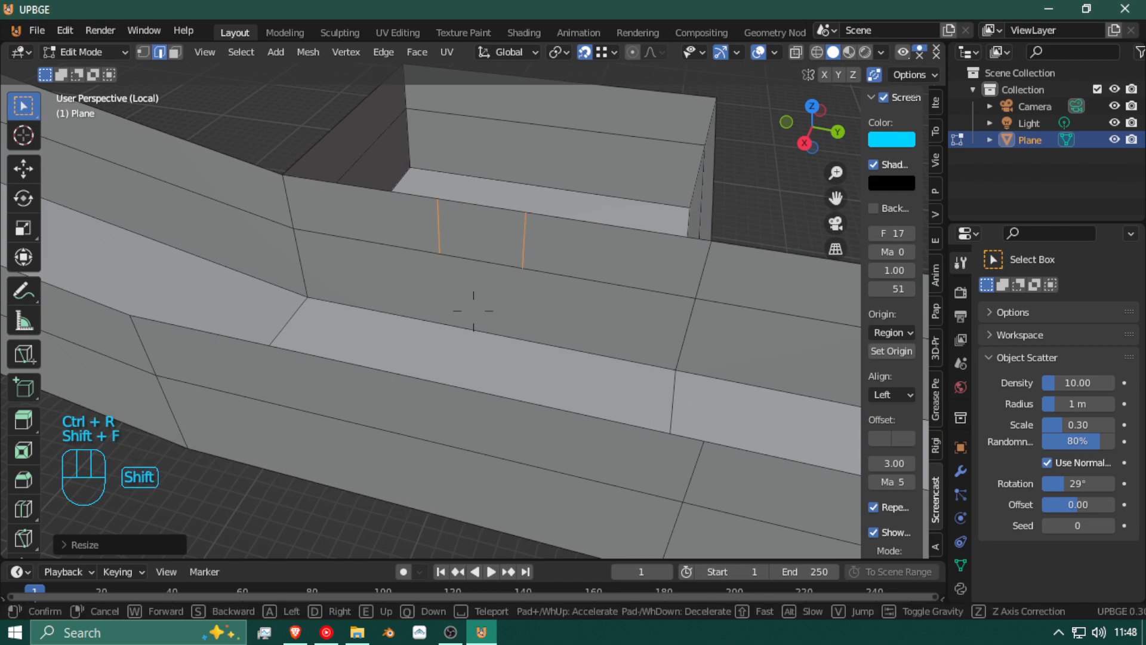
key(shift+f)
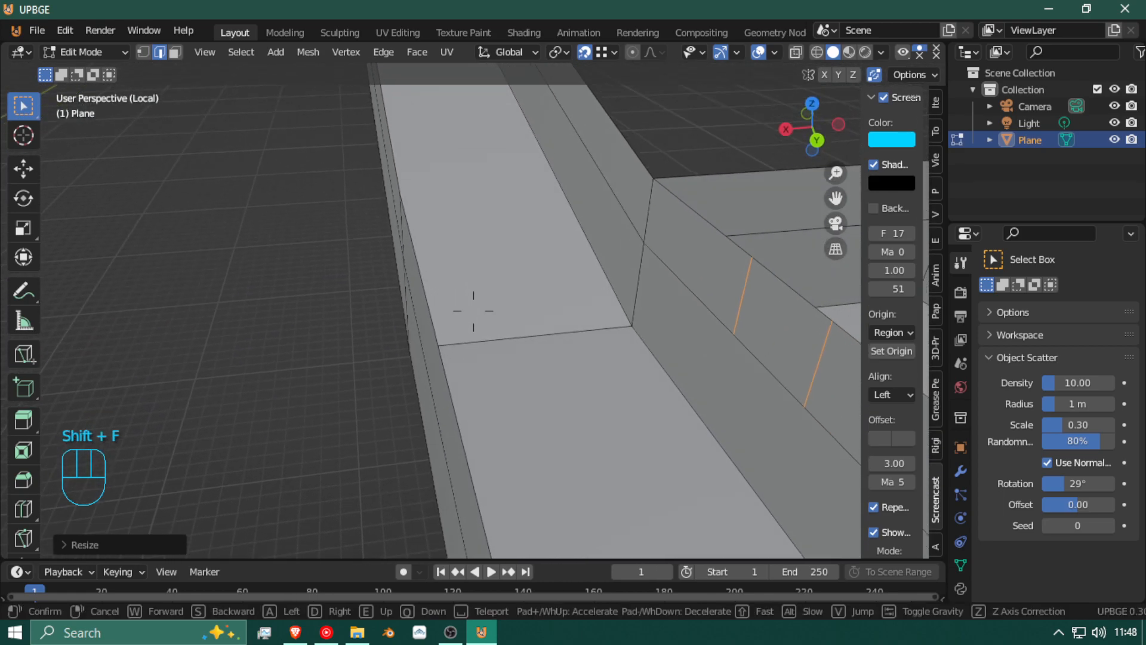
key(w)
click(475, 305)
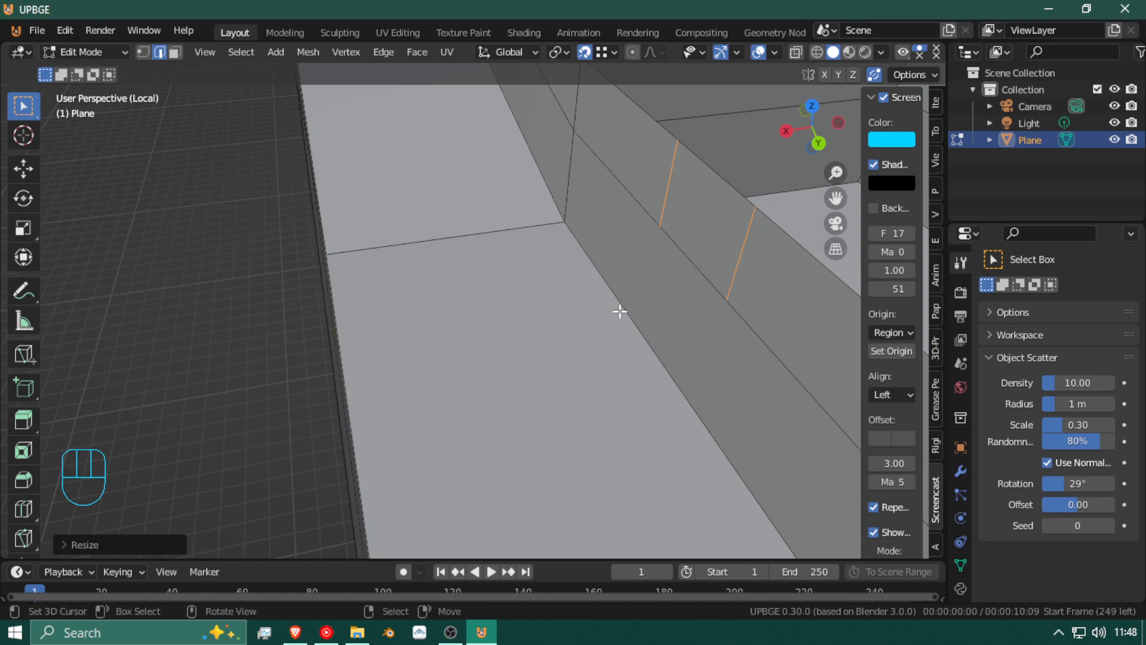
key(shift+f)
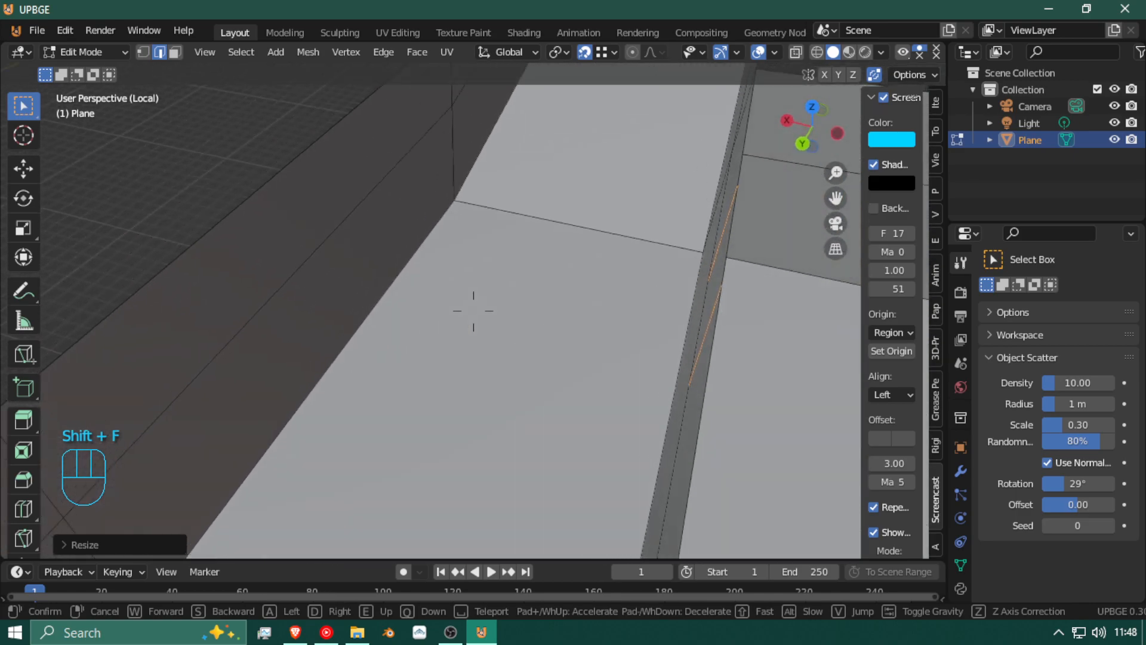
click(474, 297)
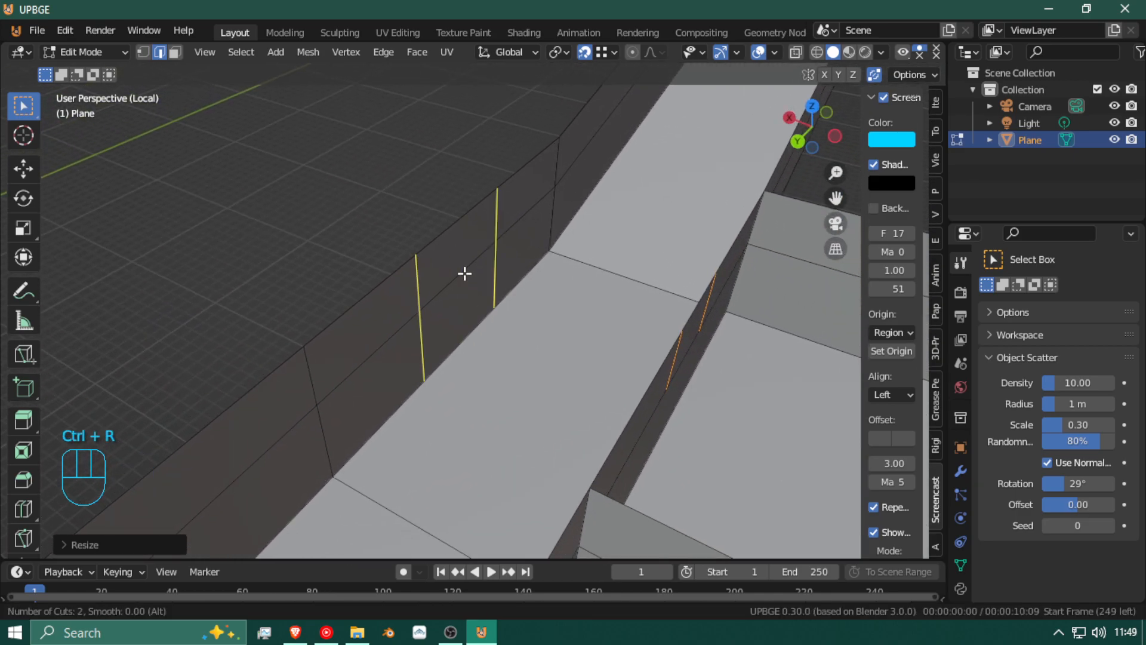
click(464, 274)
key(shift+f)
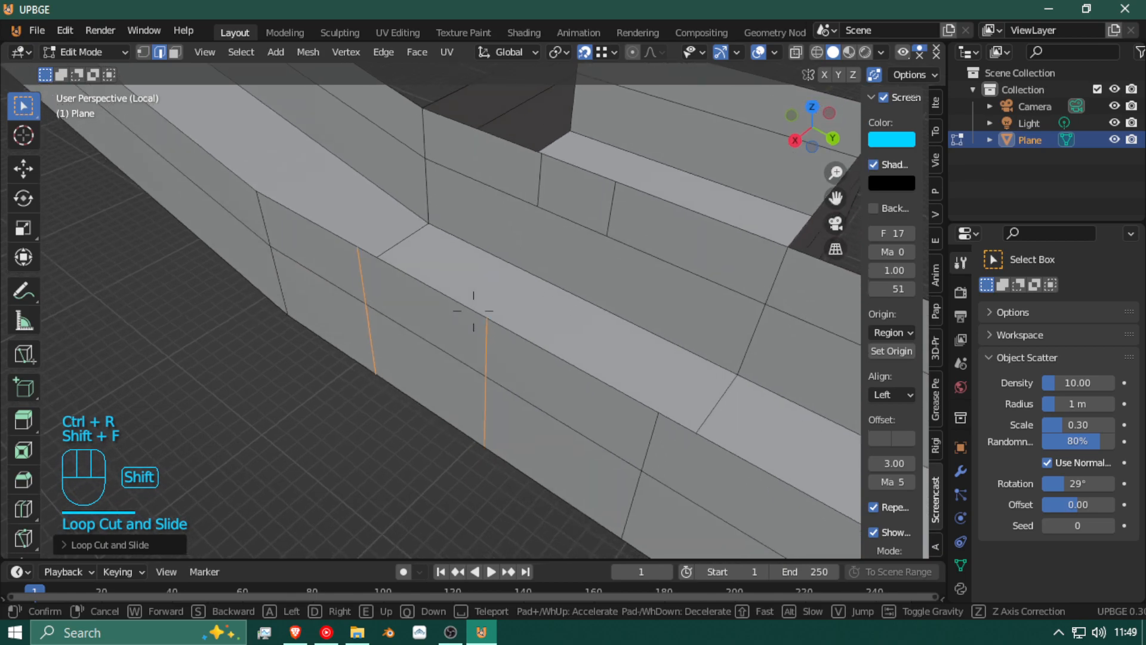
click(474, 310)
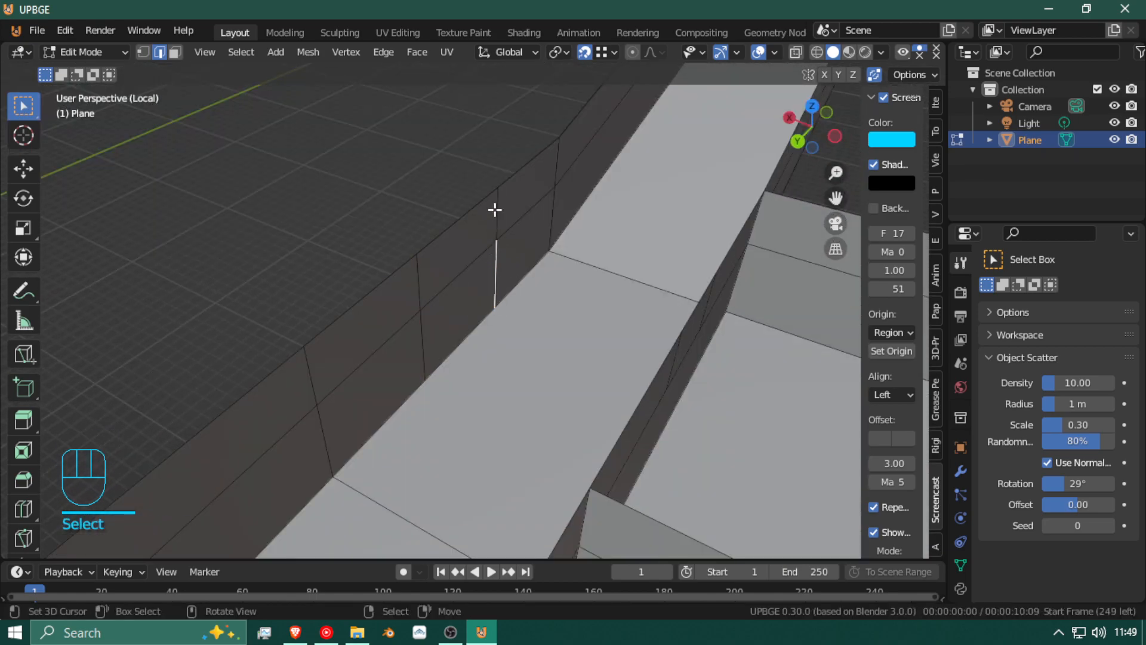
Step: Slide the outer wall's two vertical cuts along the wall to line up with the two cuts in the side-room wall
key(shift+f)
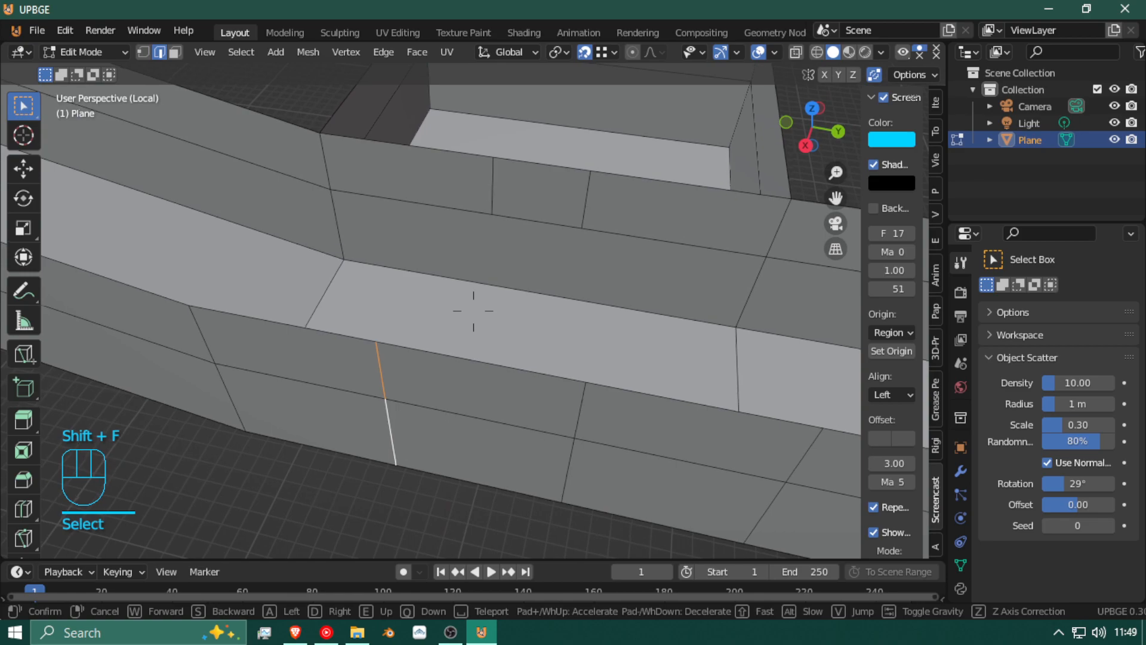
click(474, 311)
key(g)
key(g)
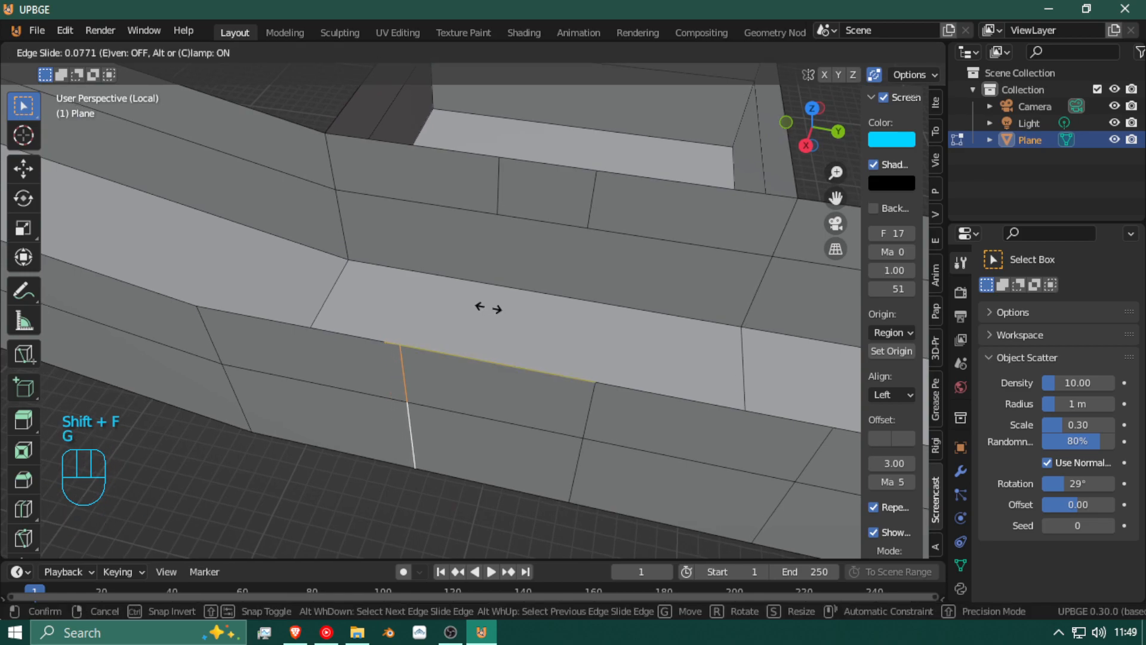
click(498, 215)
key(g)
key(g)
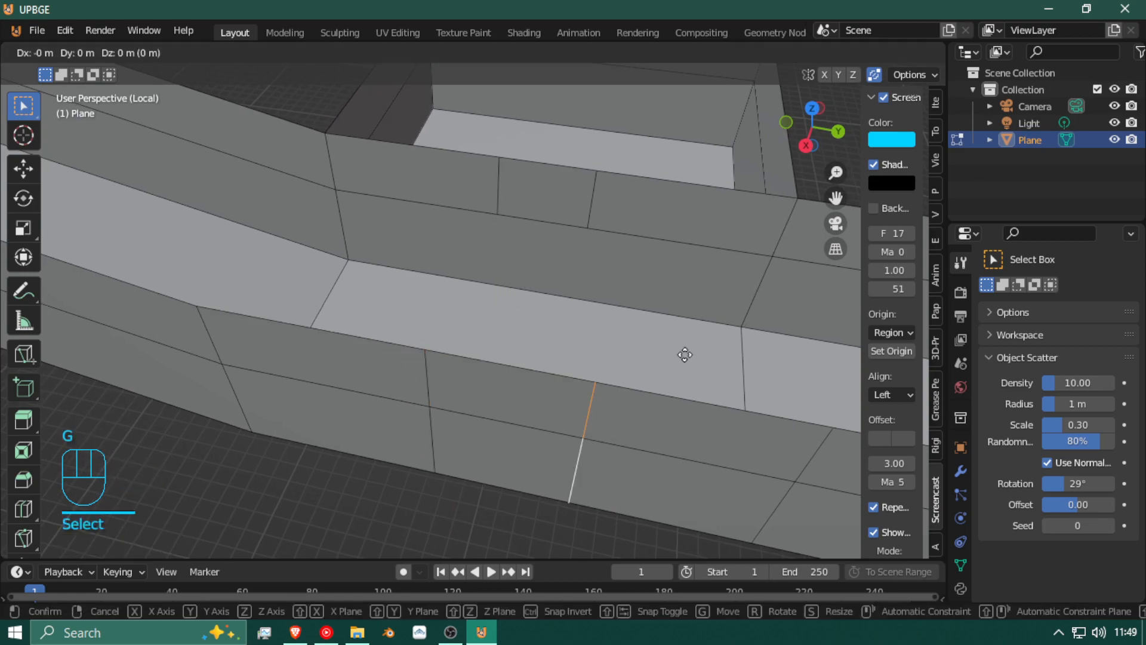
click(593, 230)
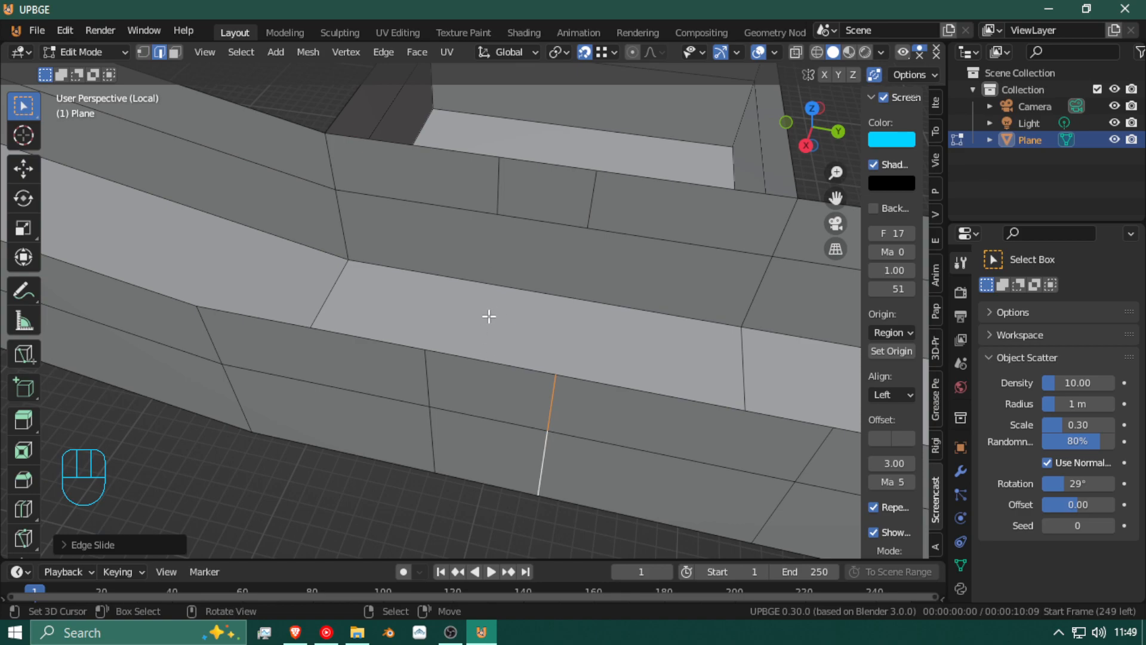
Step: Knife-cut two lines from the side-room wall's upper cuts down its lower strip and across the corridor floor to the outer wall
key(shift+f)
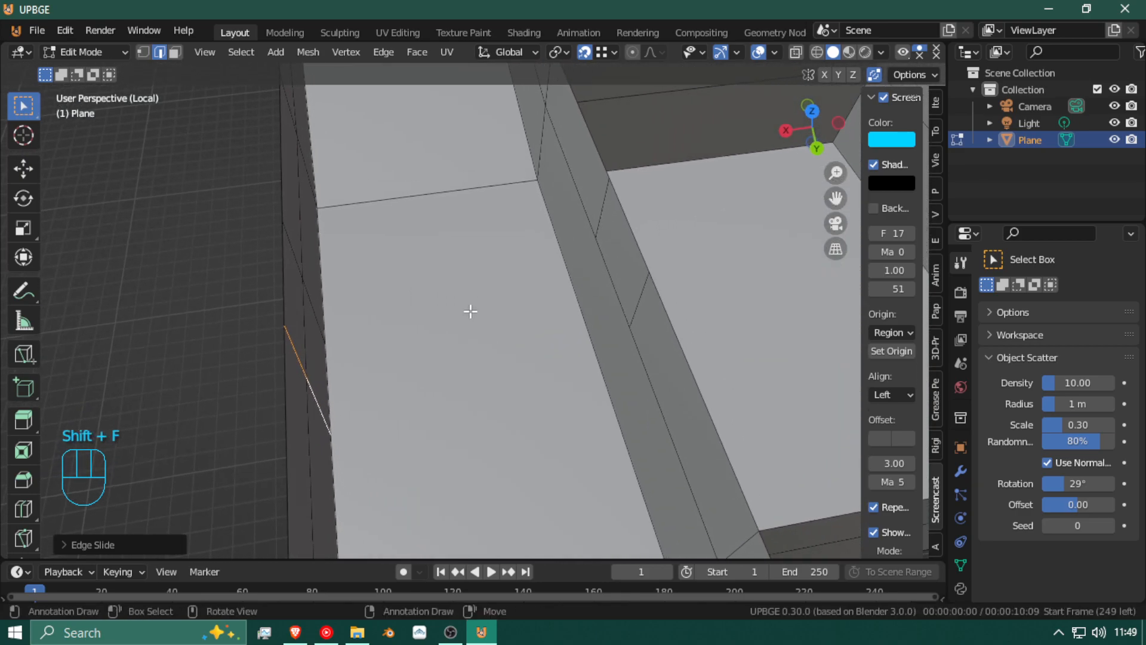
key(k)
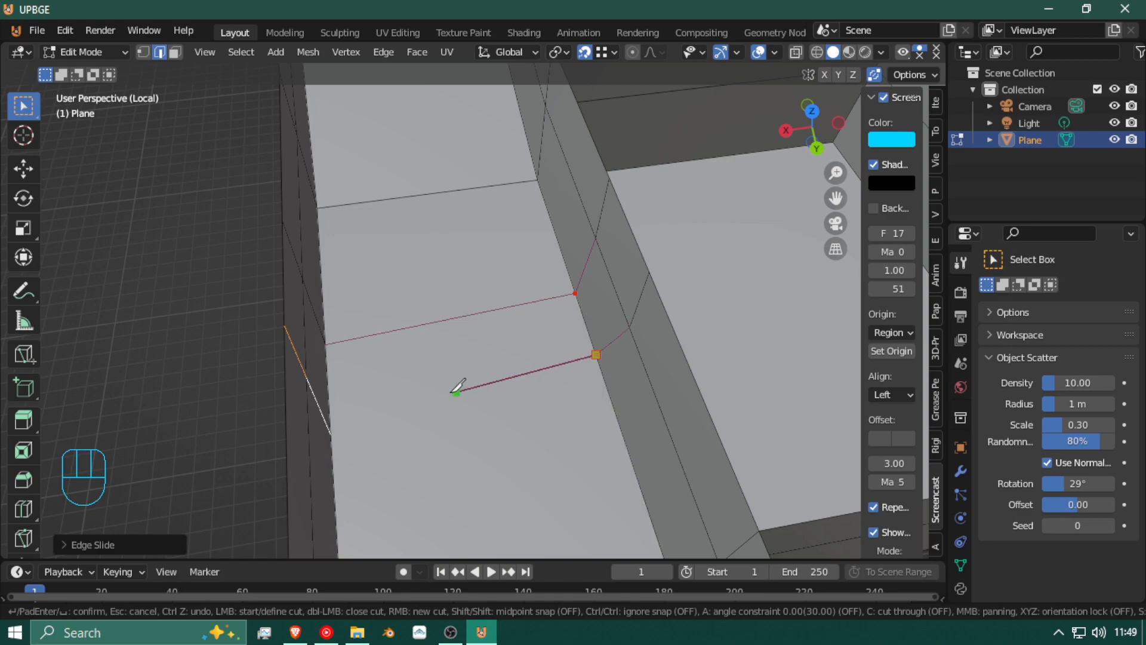
key(Return)
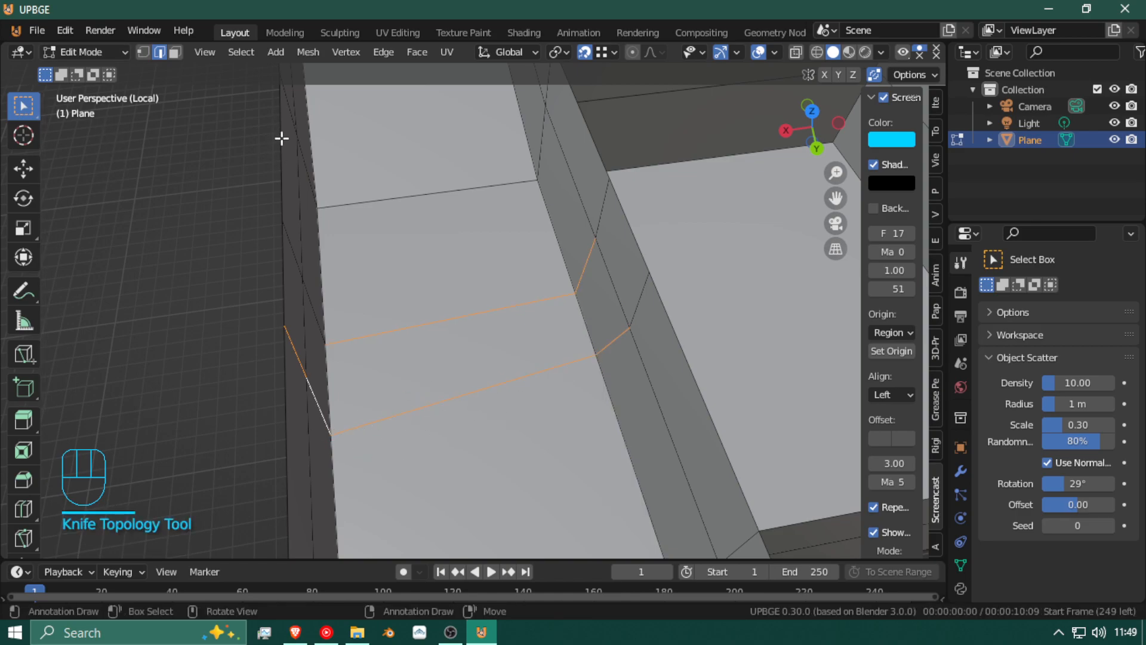
Step: Move the two floor edges along the Y axis to line up with the two vertical cuts in the side-room wall
key(shift+f)
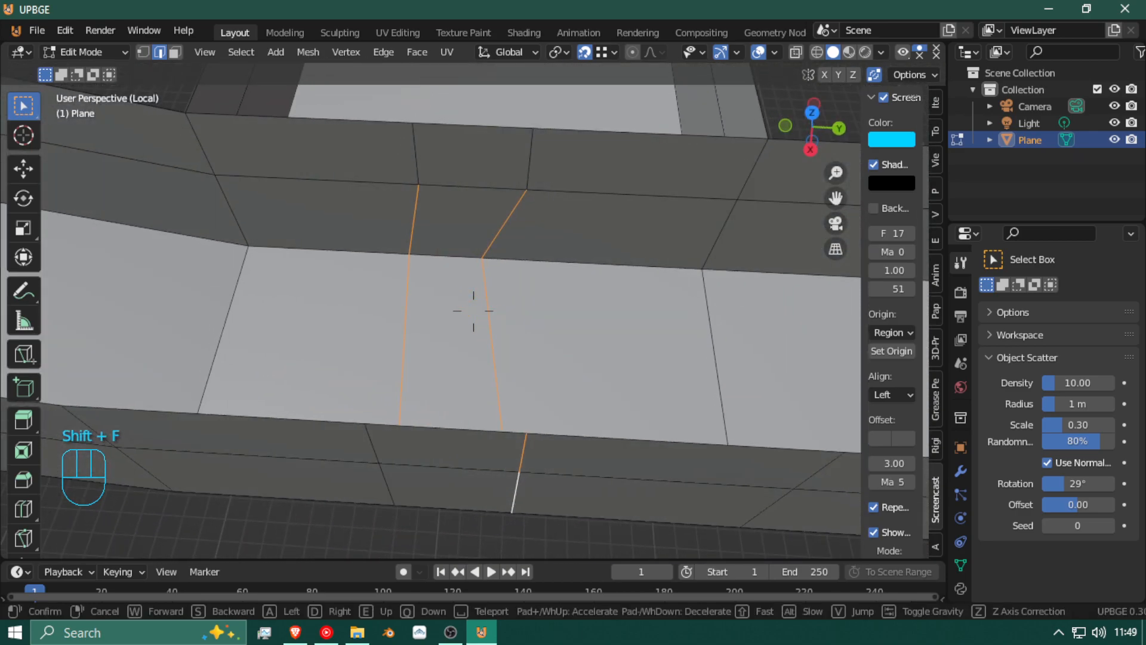
click(468, 307)
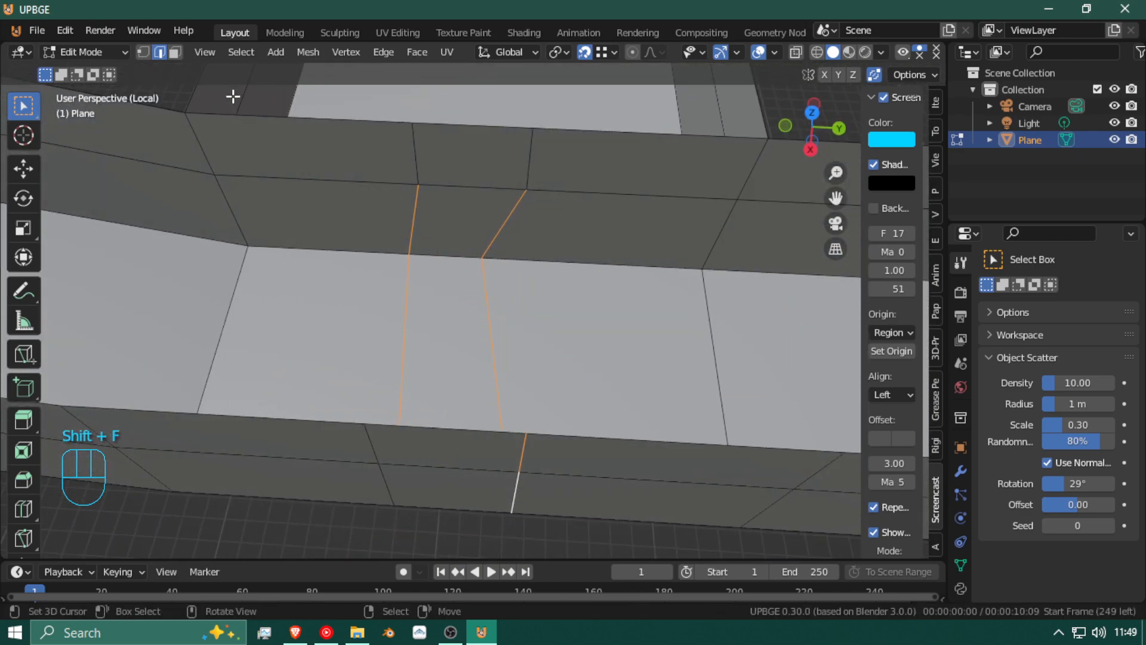
click(498, 317)
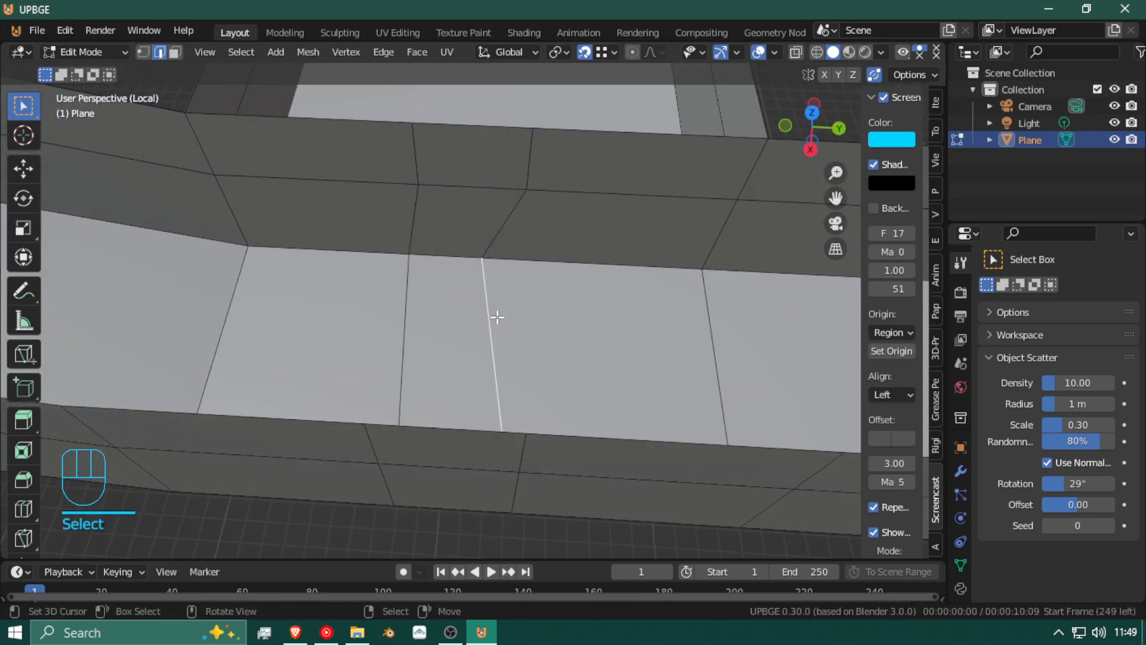
key(g)
key(y)
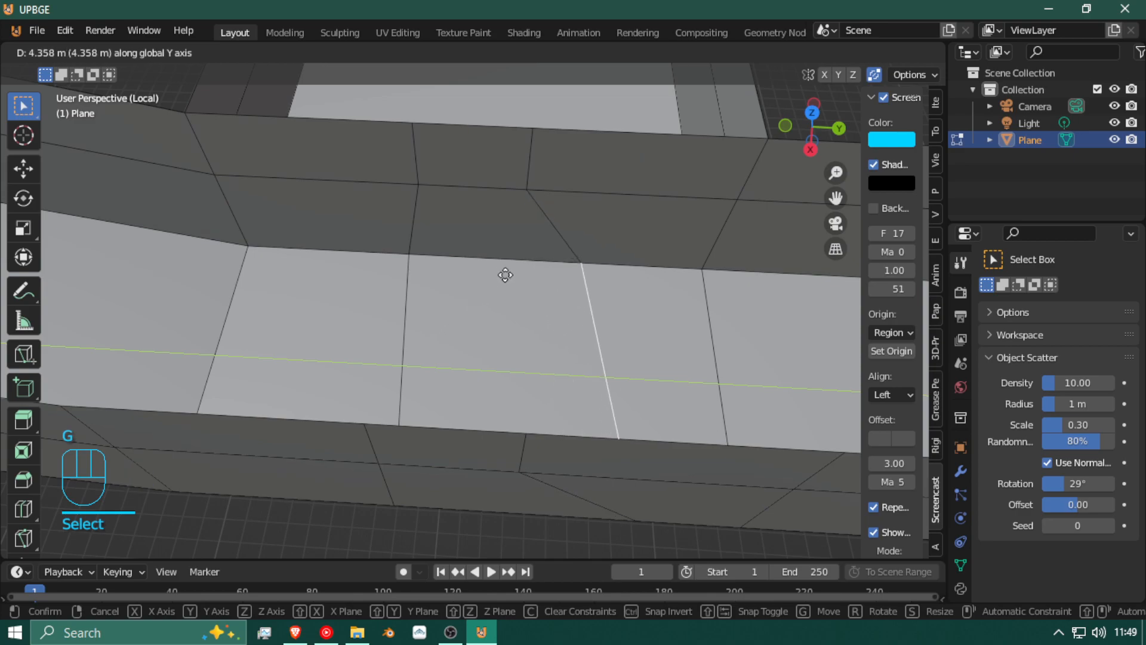
click(527, 197)
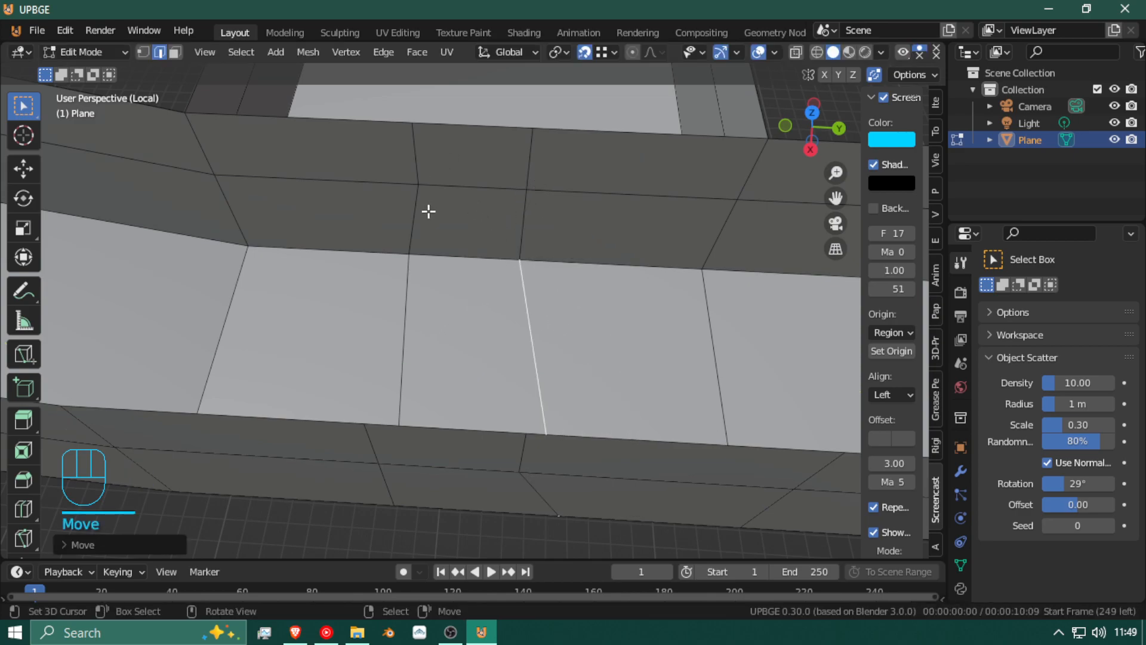
click(411, 332)
key(g)
key(y)
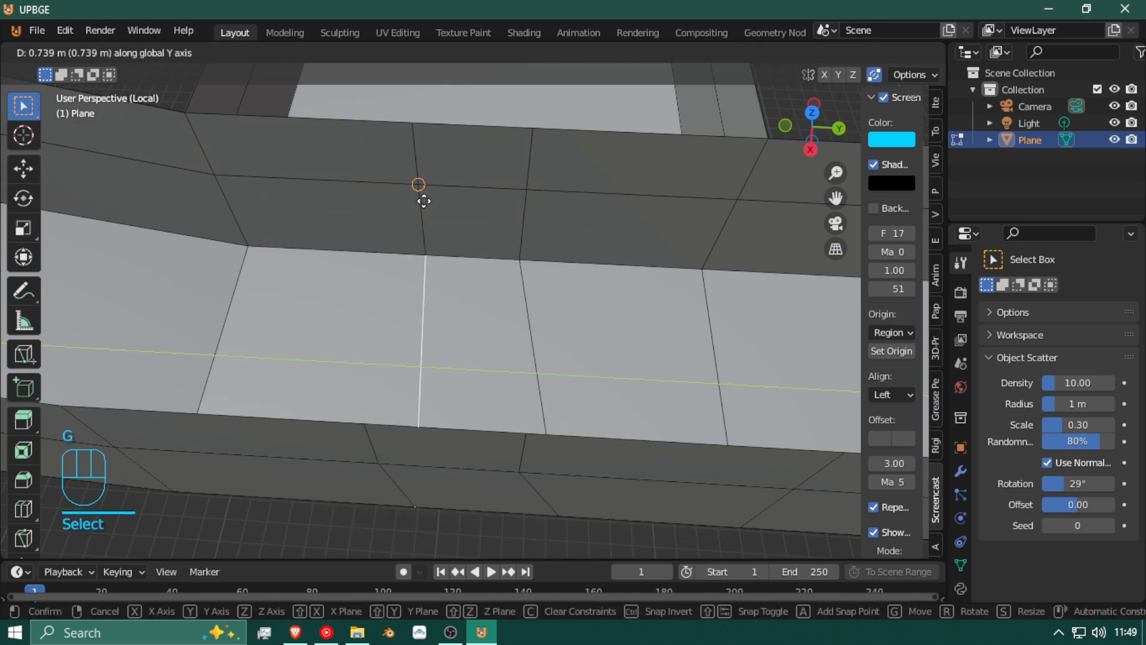
click(431, 181)
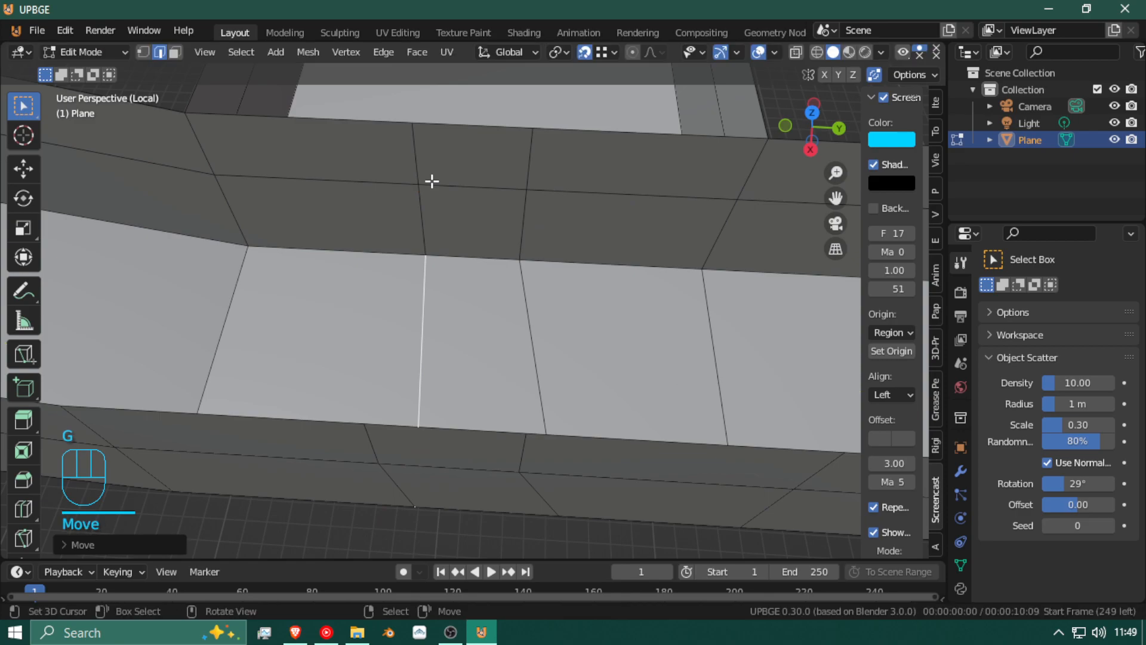
Step: Move the upper and lower edges of the outer wall's first vertical cut along the Y axis toward the matching side-room cut
click(381, 447)
key(g)
key(y)
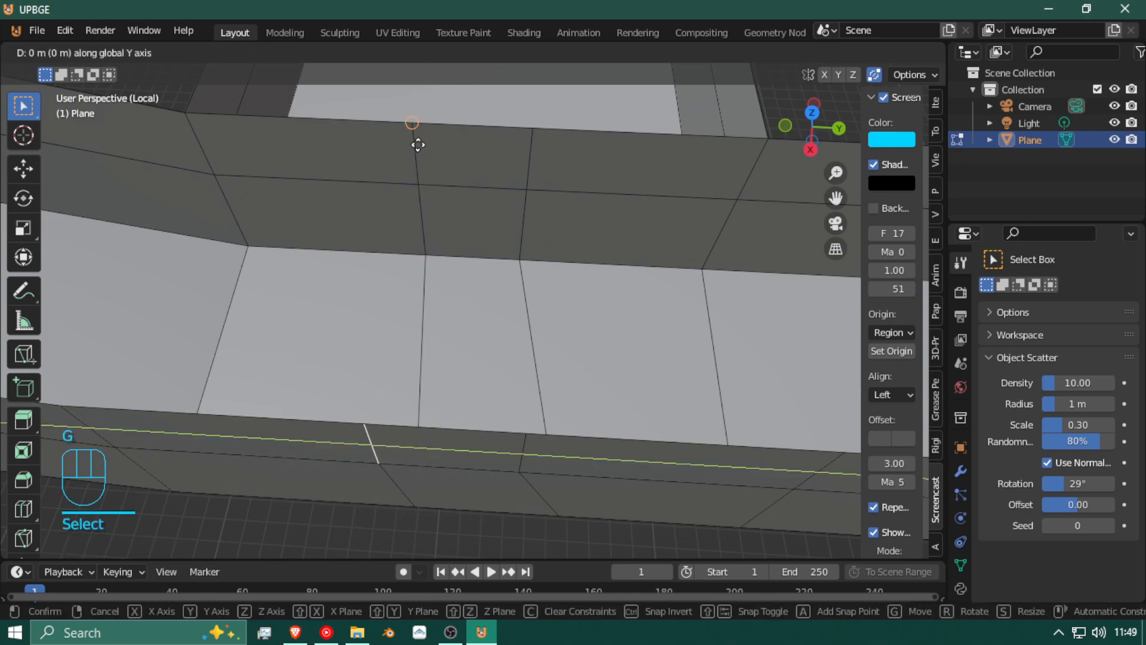
click(417, 145)
click(406, 495)
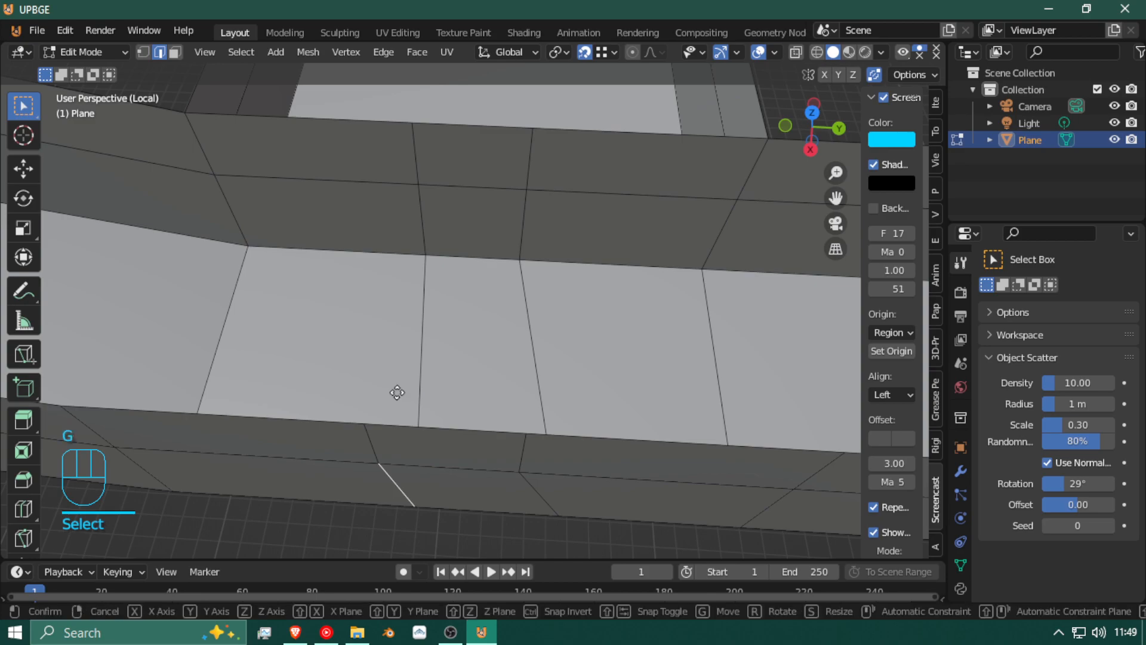
key(g)
key(y)
click(502, 435)
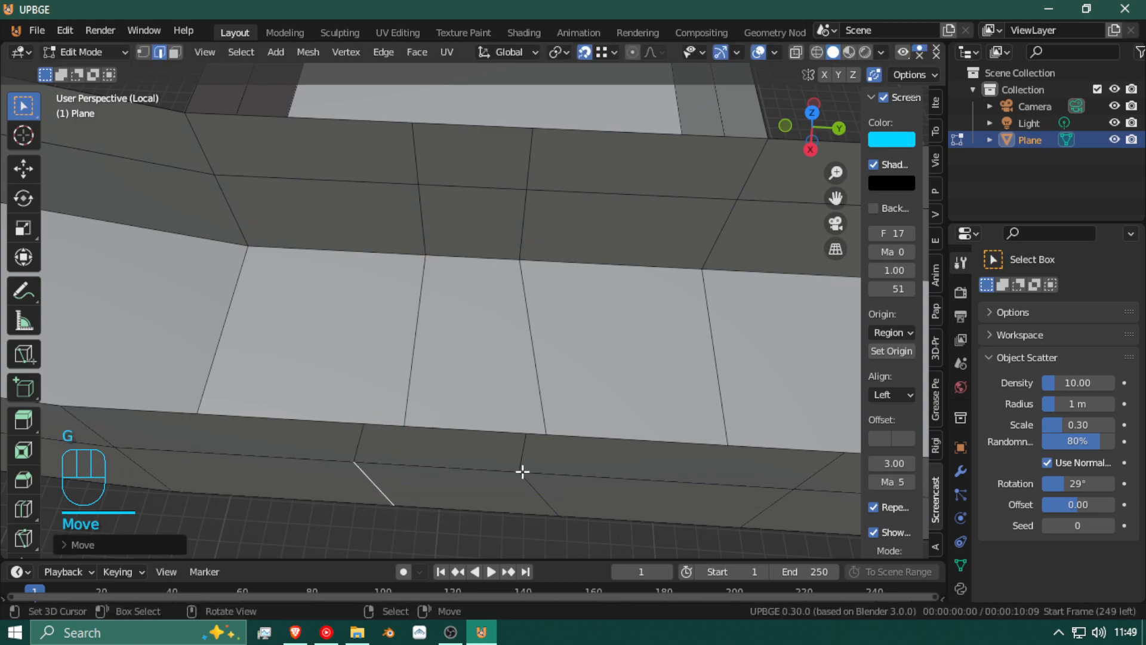
Step: Scale the lower edge of the outer wall's second cut along the Y axis and switch to vertex selection
click(555, 503)
key(s)
key(y)
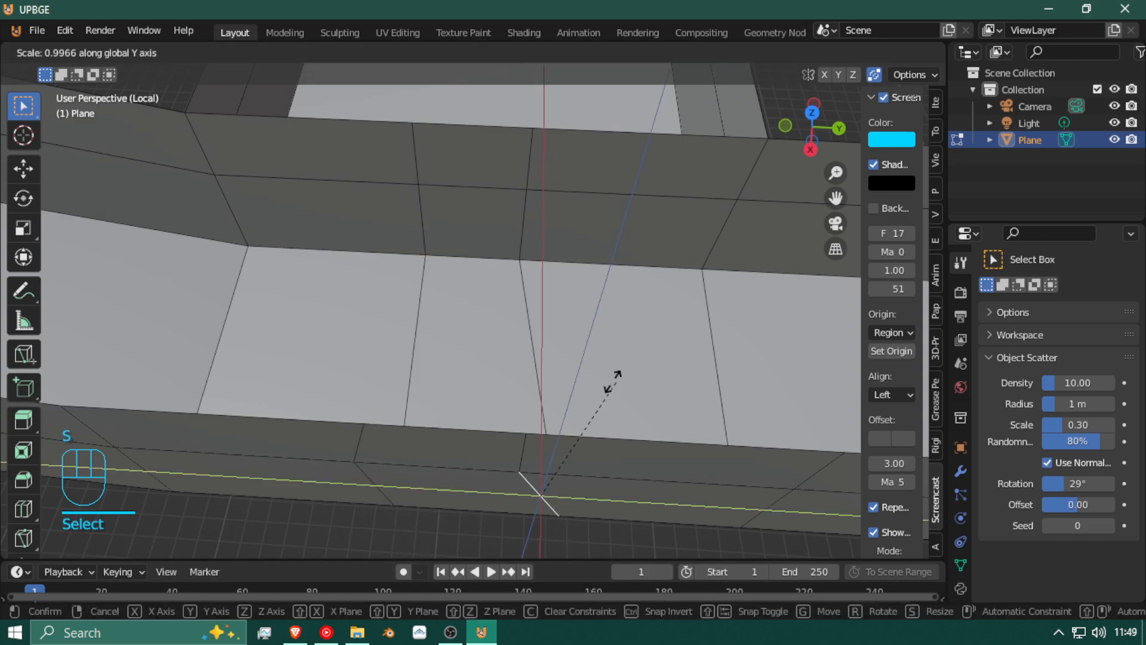
click(541, 422)
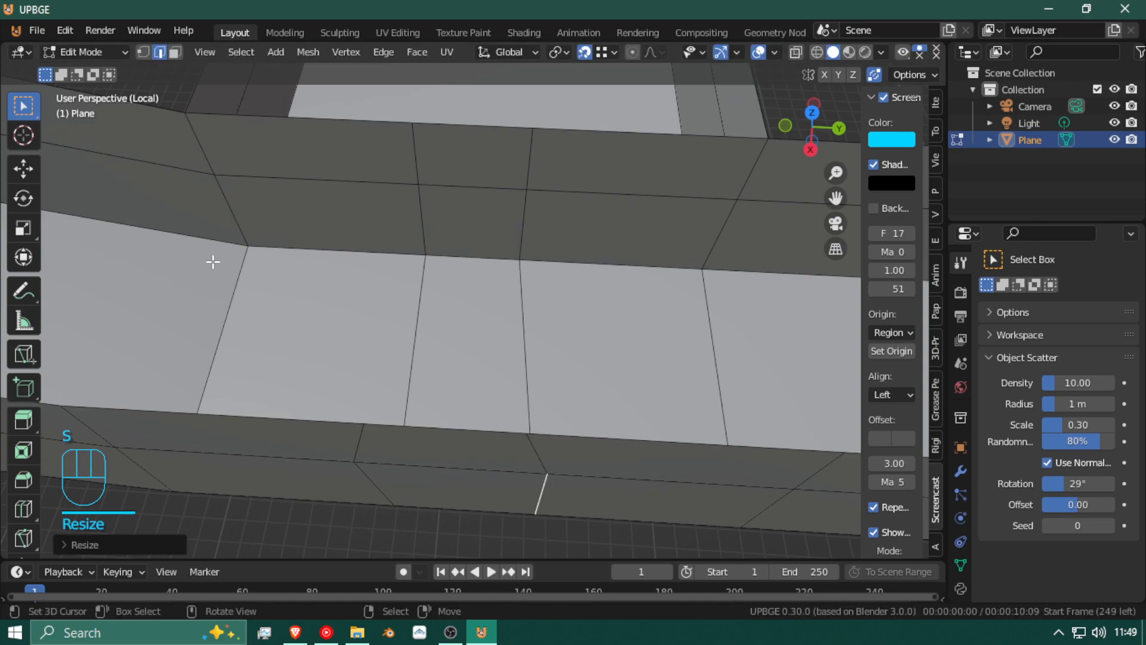
click(144, 52)
click(525, 435)
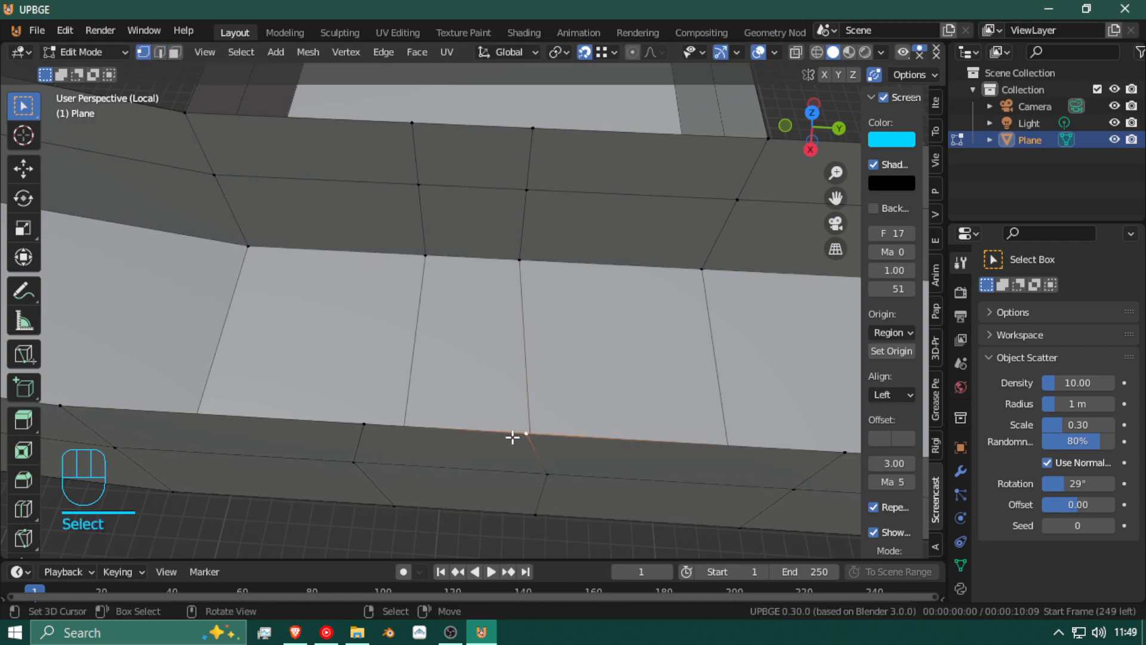
key(k)
middle_drag(400, 313, 484, 240)
key(Escape)
Step: Move the three vertices of the outer wall's second cut one by one along the Y axis to align the cut vertically
scroll(504, 315, down, 5)
middle_drag(504, 315, 441, 287)
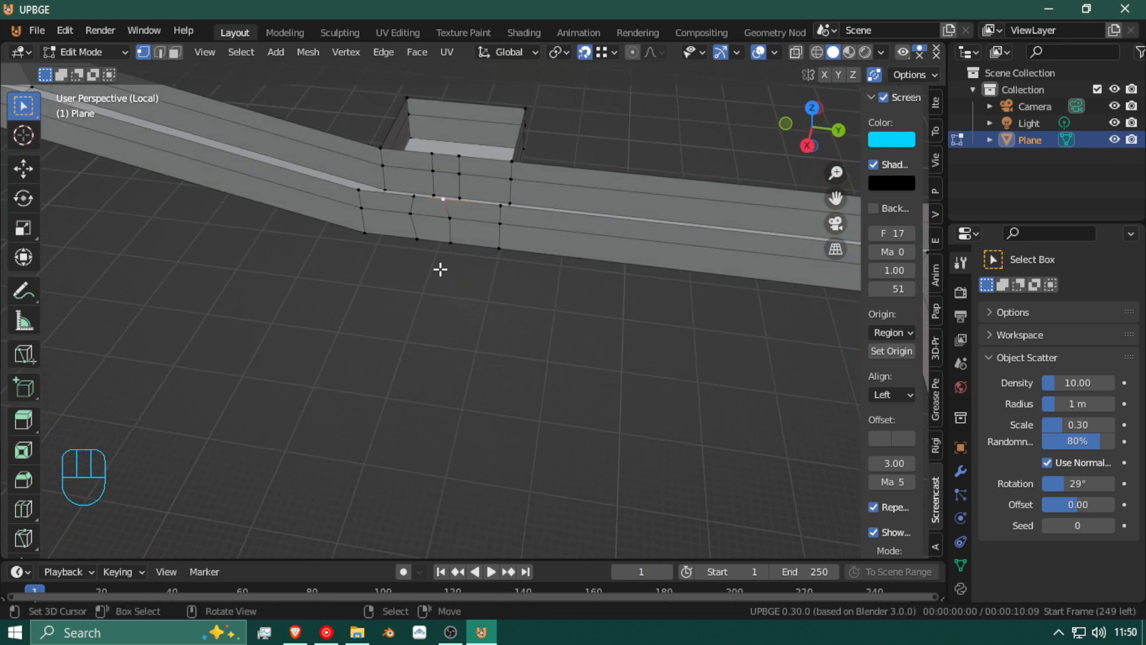
scroll(442, 270, up, 2)
scroll(460, 270, down, 2)
key(shift+f)
click(473, 310)
key(g)
key(y)
click(495, 350)
right_click(481, 422)
key(g)
key(y)
click(499, 371)
right_click(482, 446)
key(g)
key(y)
click(501, 398)
Step: Move two vertices of the outer wall's first cut along the Y axis so the cut stands vertical
right_click(440, 415)
key(g)
key(y)
click(468, 361)
right_click(448, 391)
key(g)
key(y)
click(465, 350)
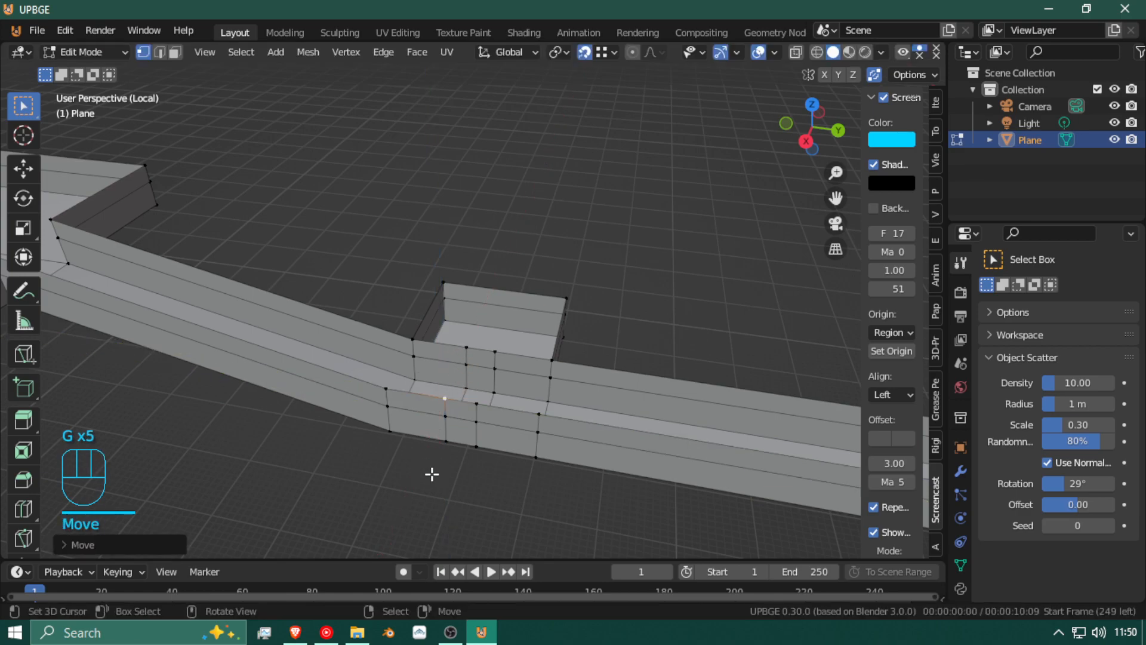
Step: Straighten the two cut loops across the outer wall and floor by scaling each along the Y axis, the second to 0
key(shift+f)
click(472, 381)
alt+click(469, 389)
key(s)
key(y)
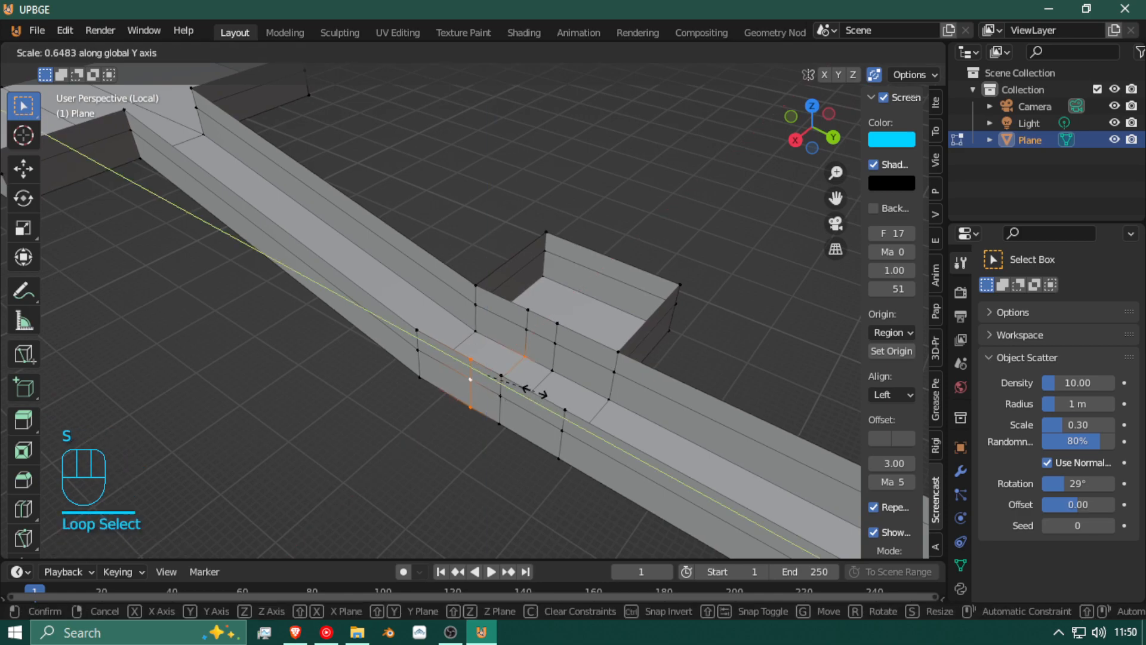
click(477, 427)
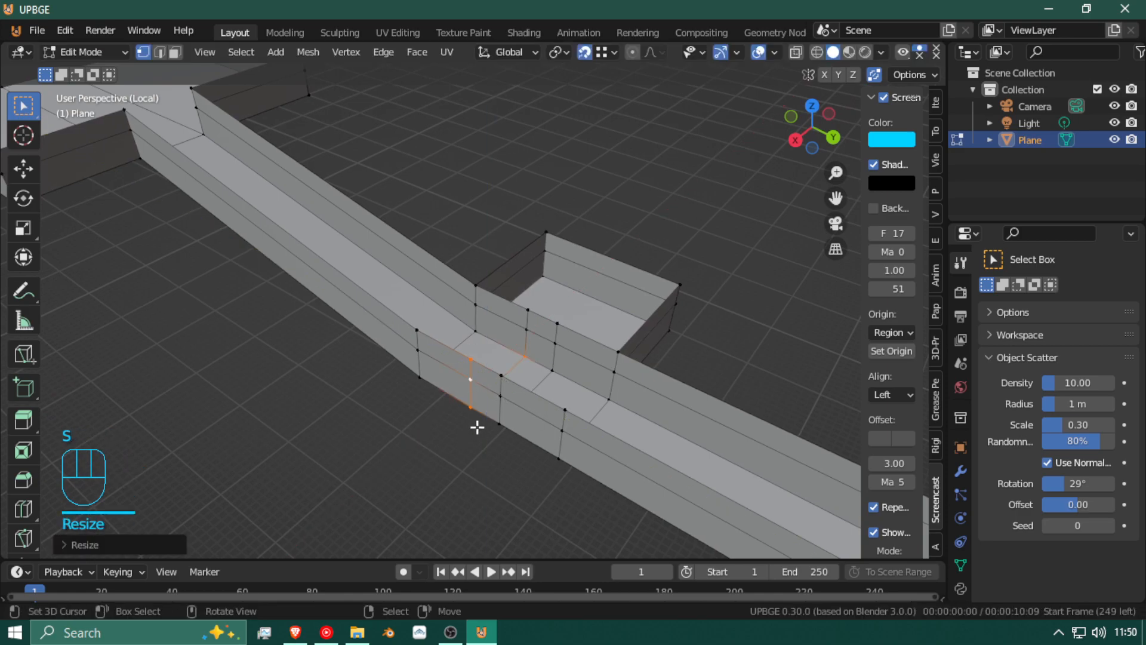
alt+click(498, 403)
key(s)
key(y)
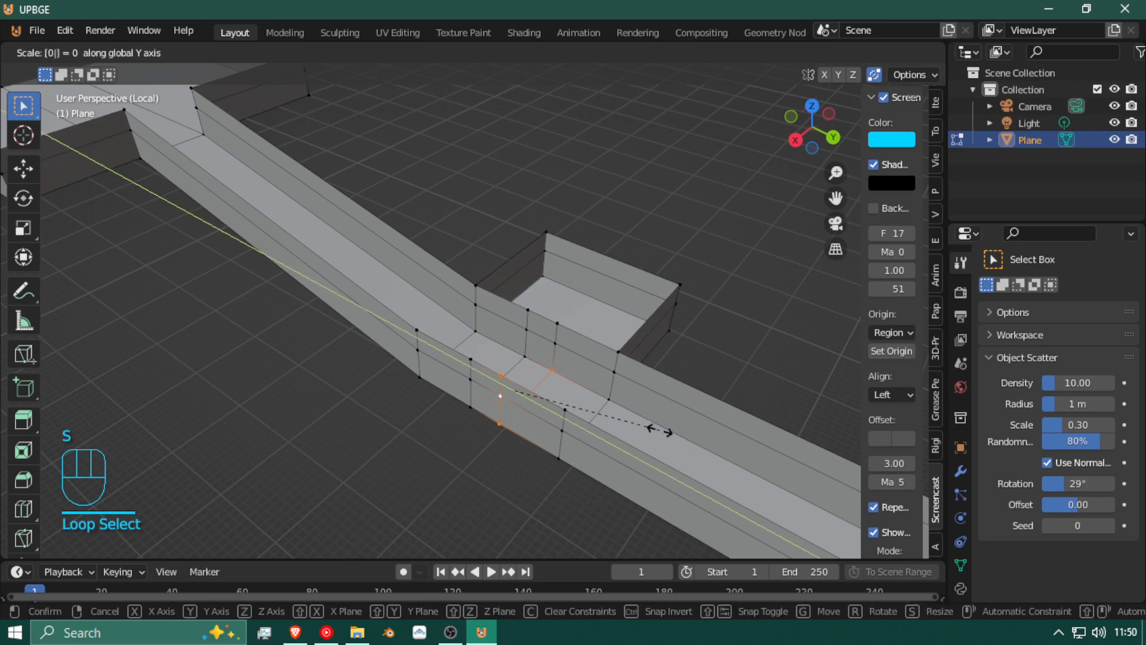
key(Return)
right_click(552, 361)
key(g)
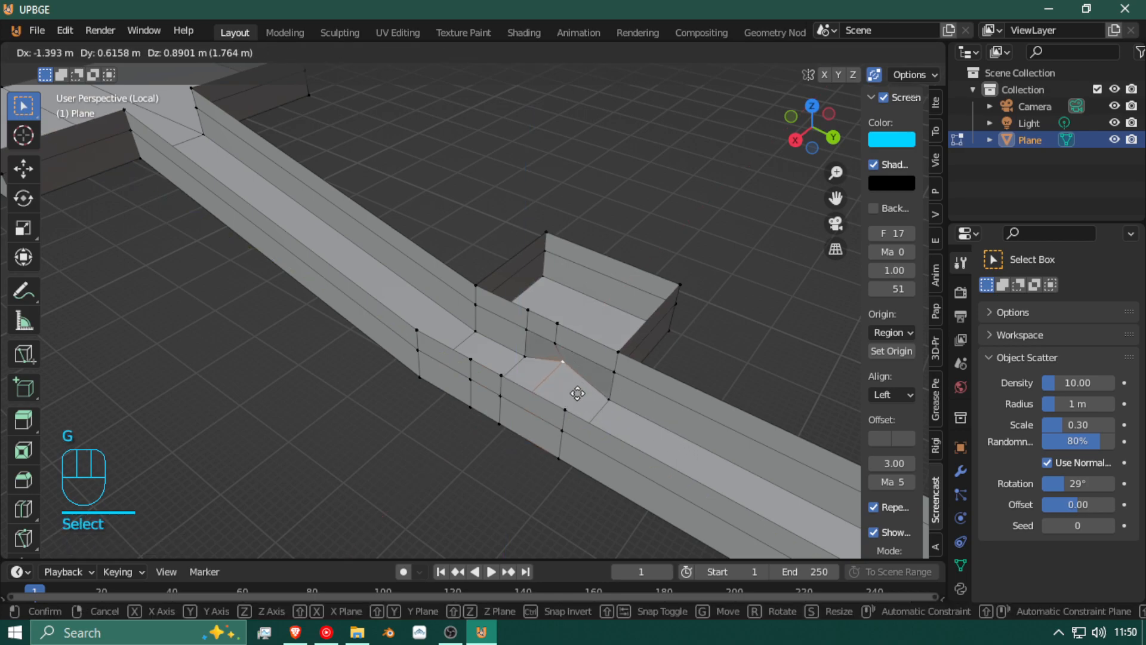
right_click(552, 370)
Step: Select the side-room wall's second vertical cut as a loop and adjust its position
alt+right_click(550, 350)
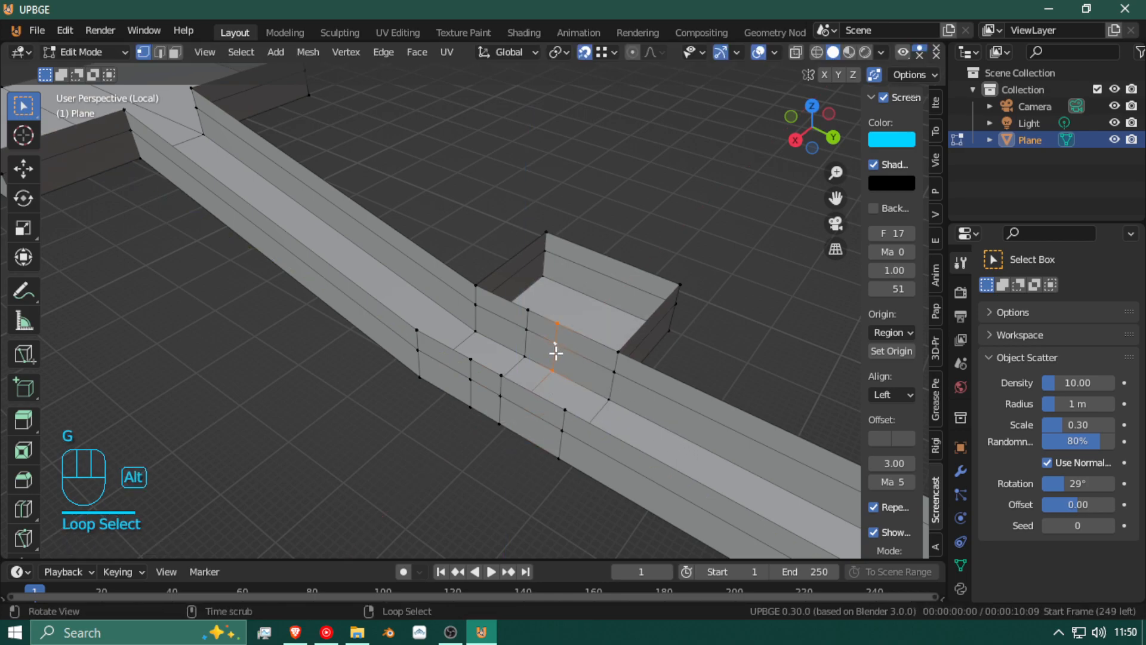
key(g)
click(566, 370)
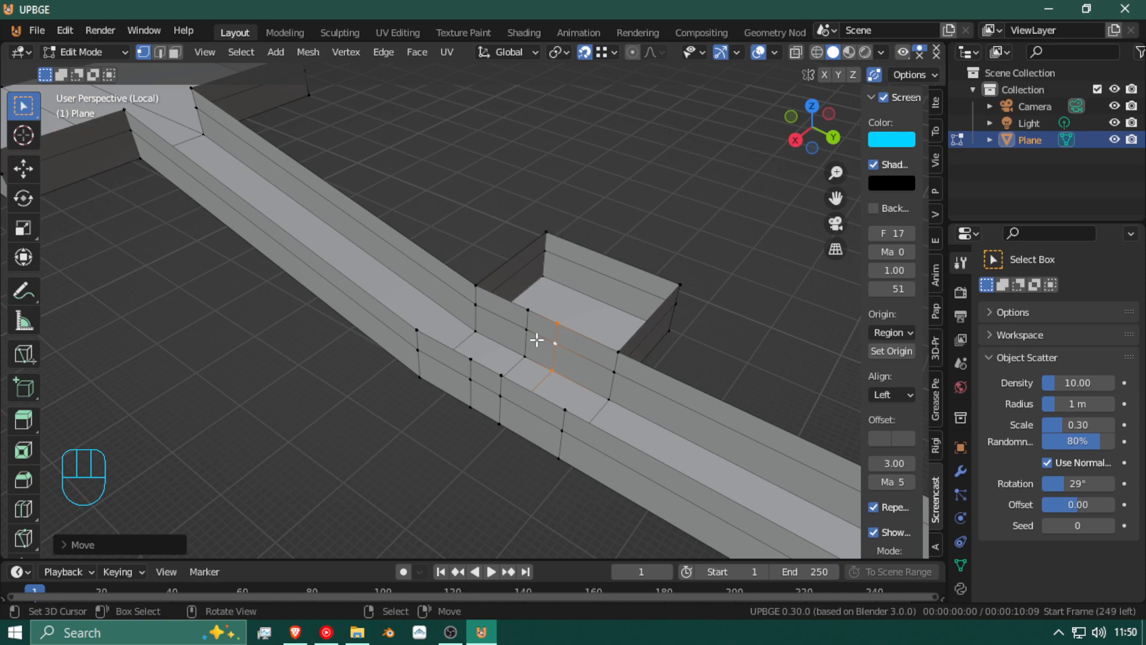
Step: Delete the upper and lower side-room wall faces between the two vertical cuts to open a doorway from the corridor
key(shift+f)
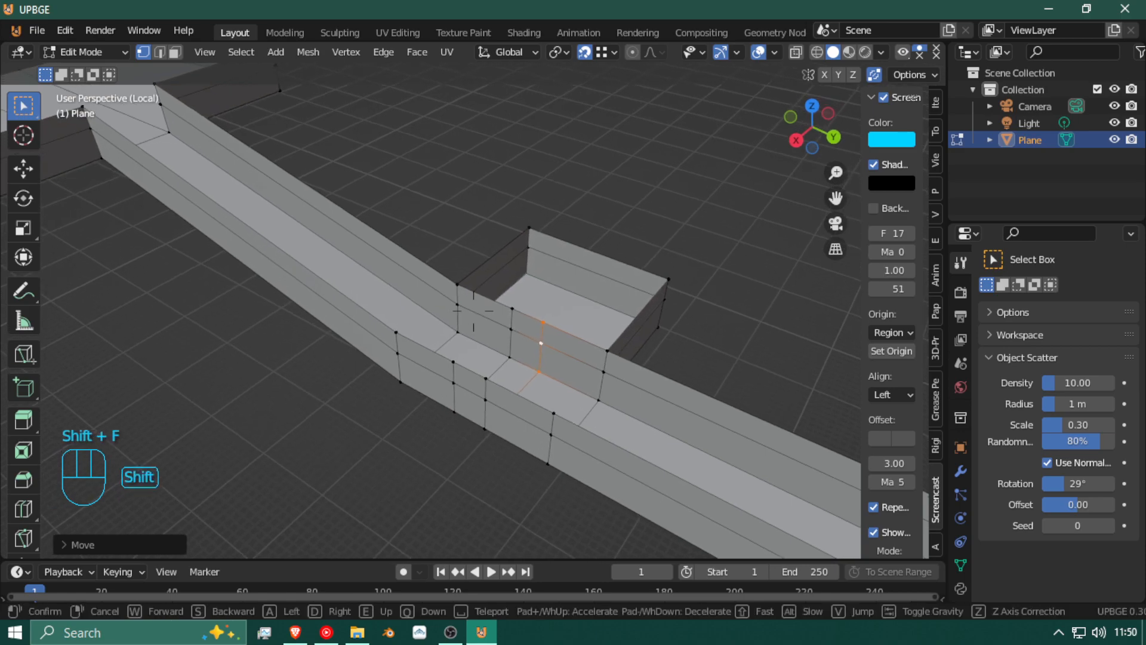
click(177, 55)
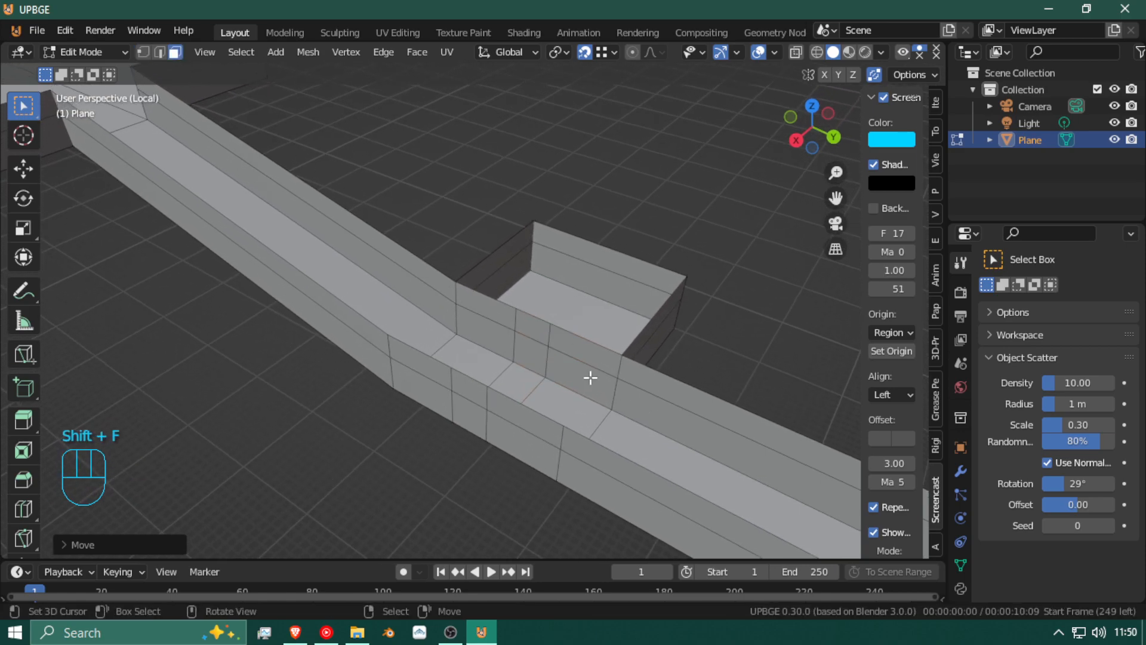
click(530, 346)
shift+click(531, 329)
key(x)
click(532, 331)
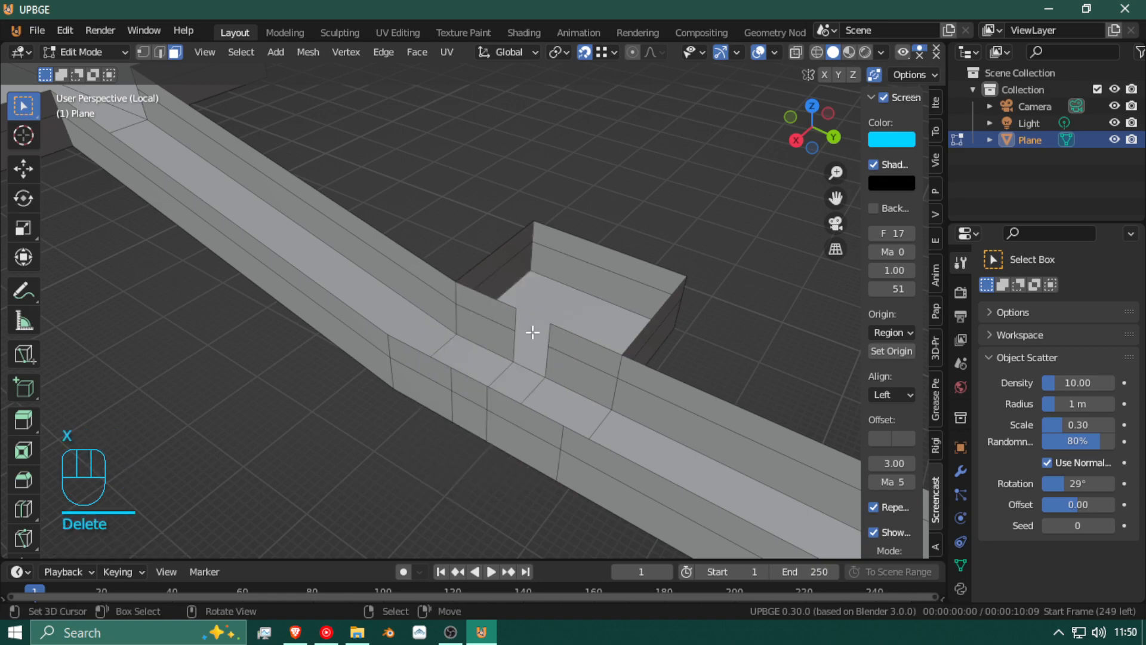
Step: Walk through the new doorway into the side room and back to examine its size and wall height against the corridor
key(shift+f)
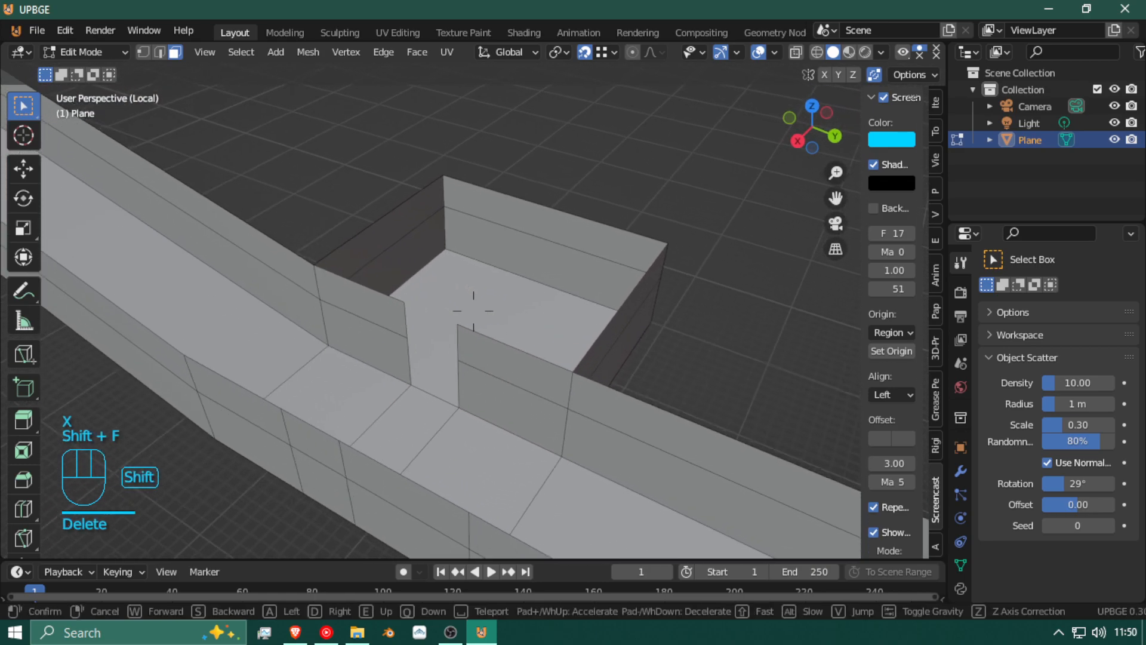
key(w)
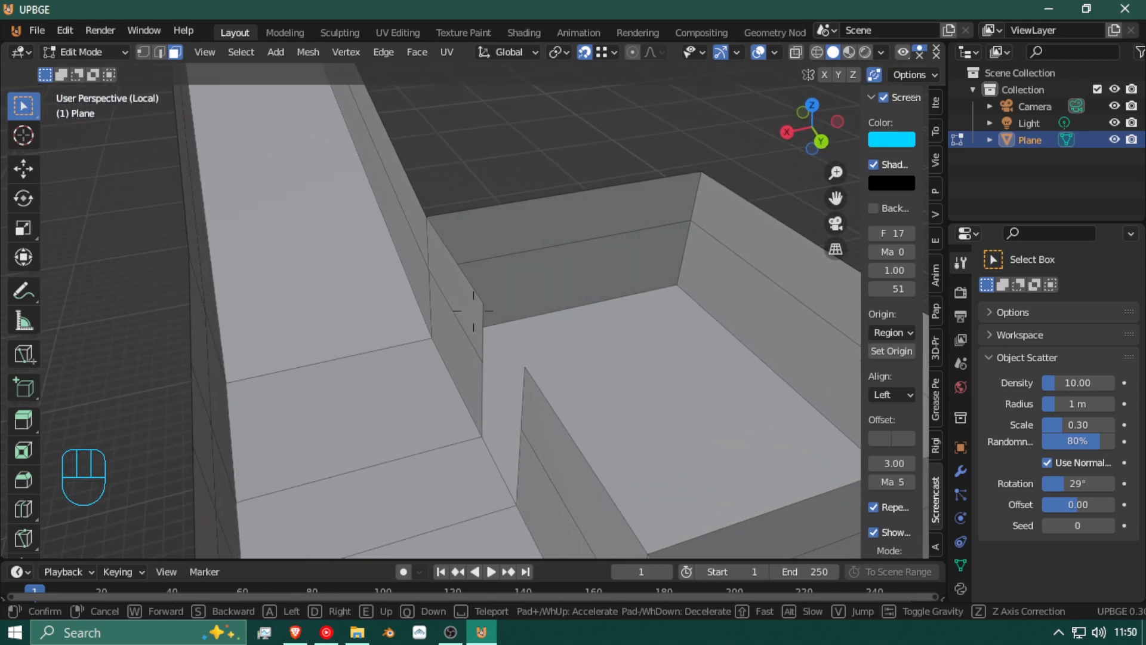
key(w)
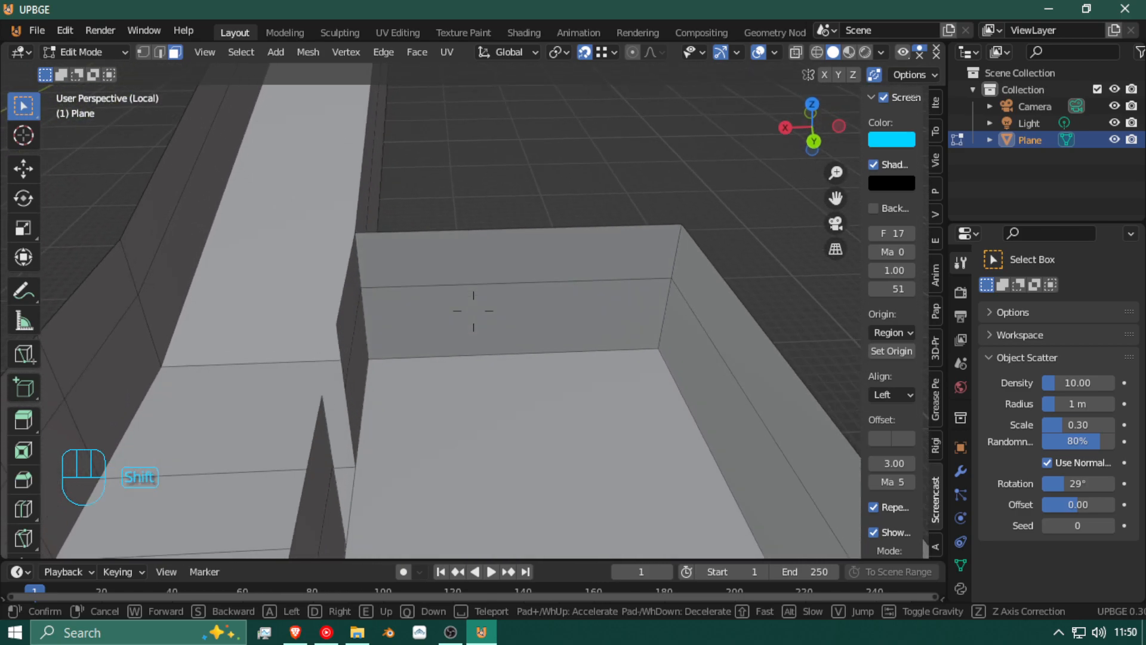
key(w)
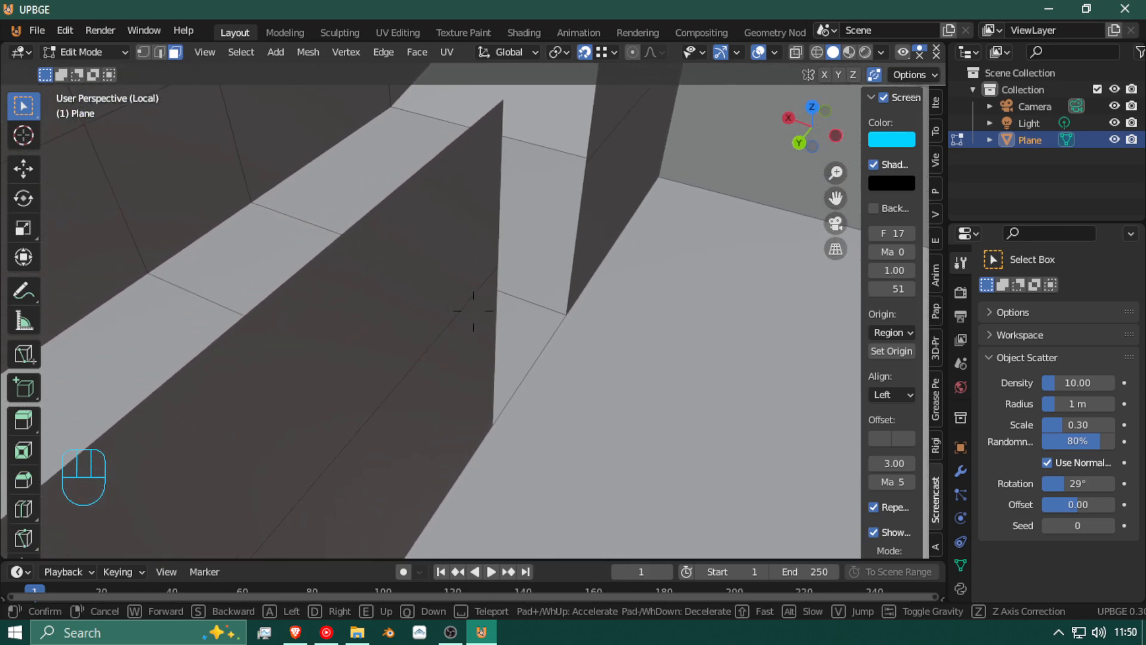
key(w)
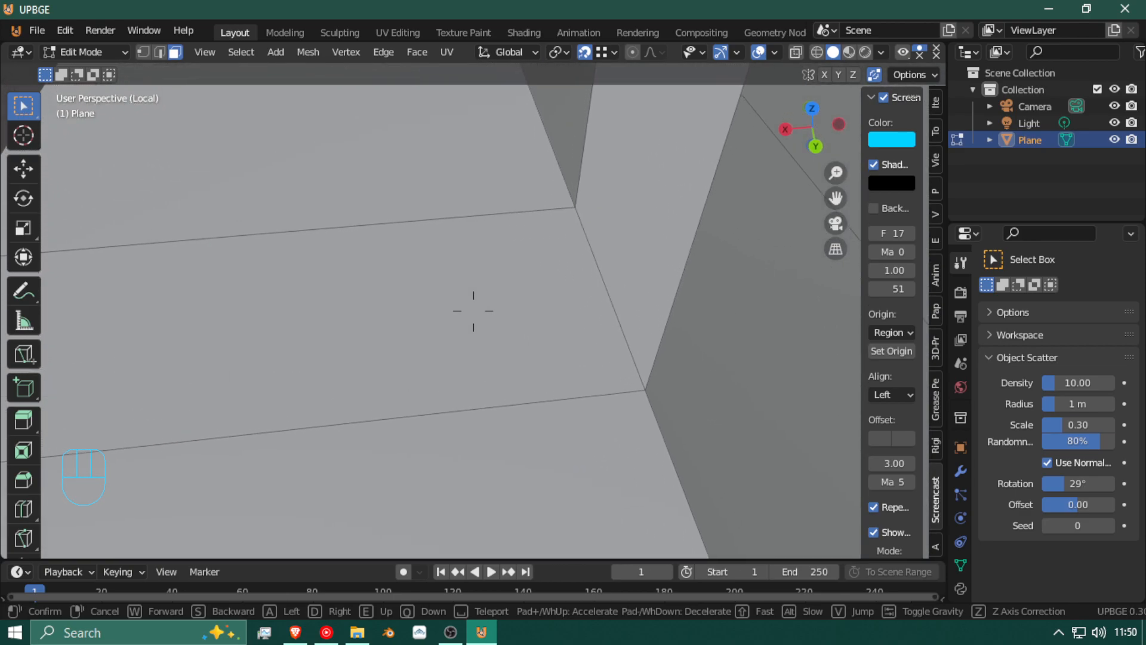
key(w)
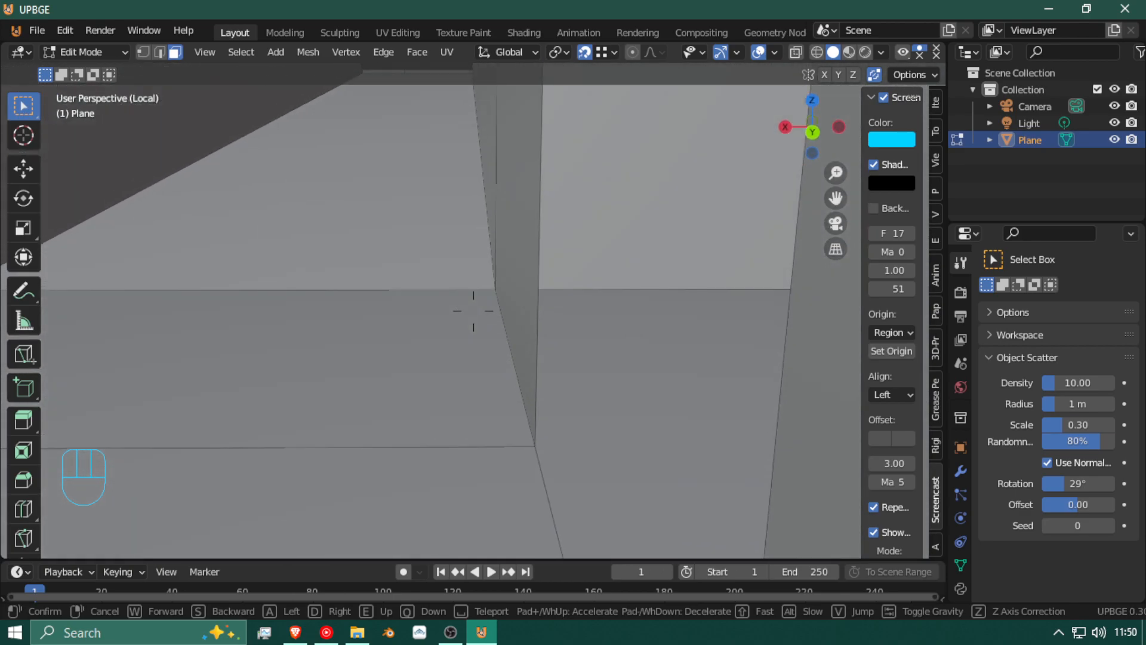
key(w)
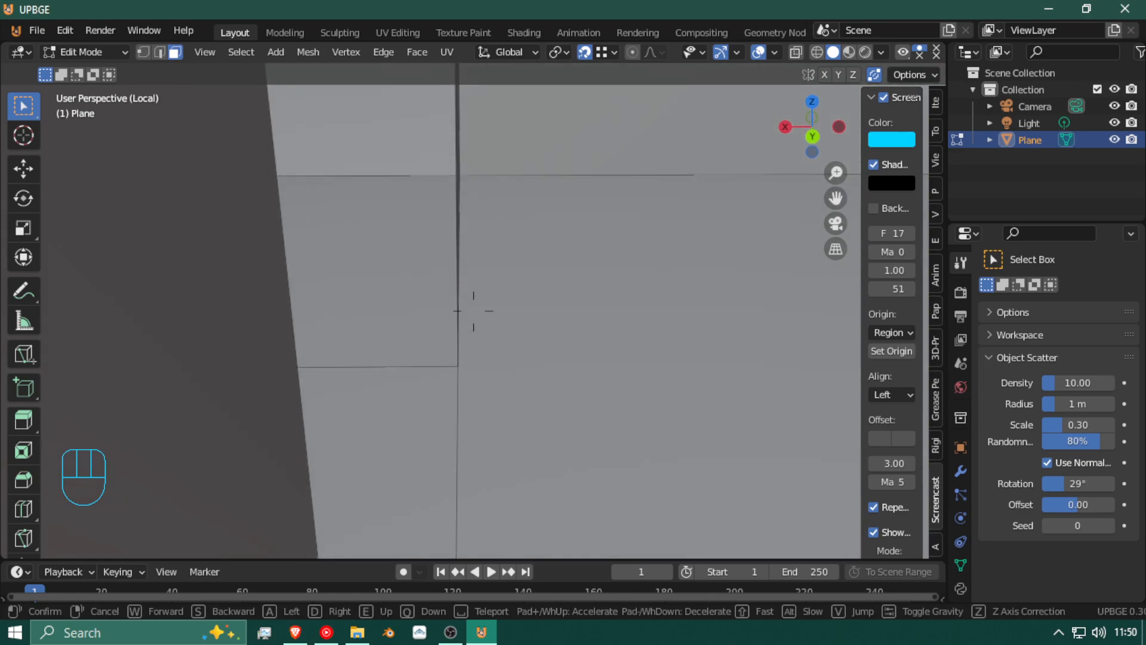
key(w)
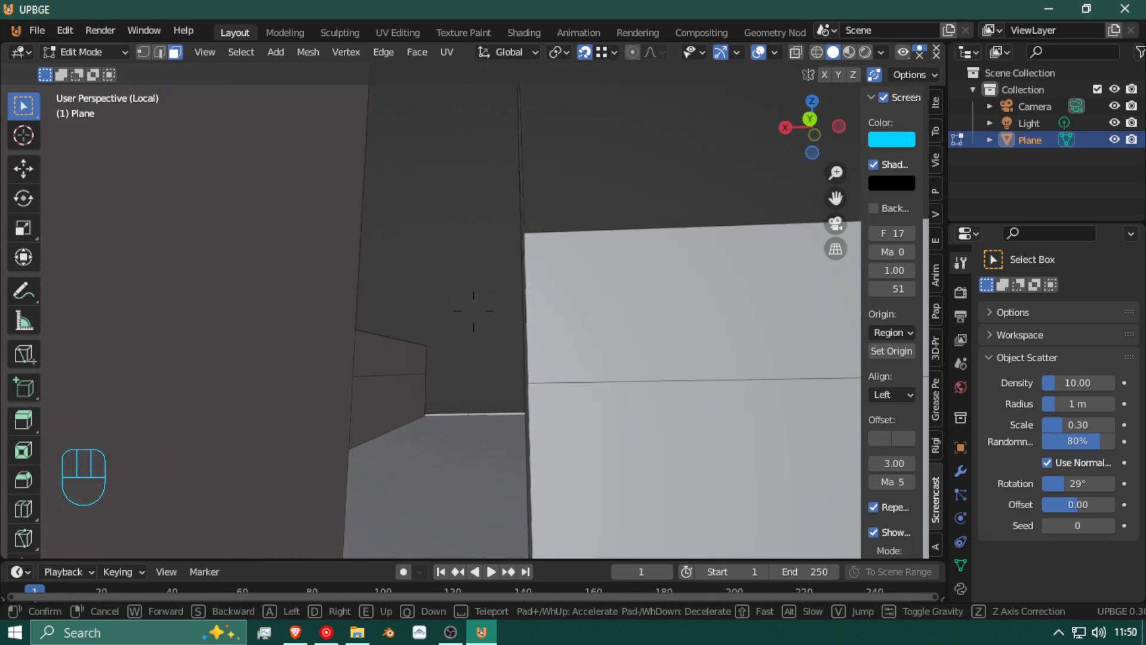
key(w)
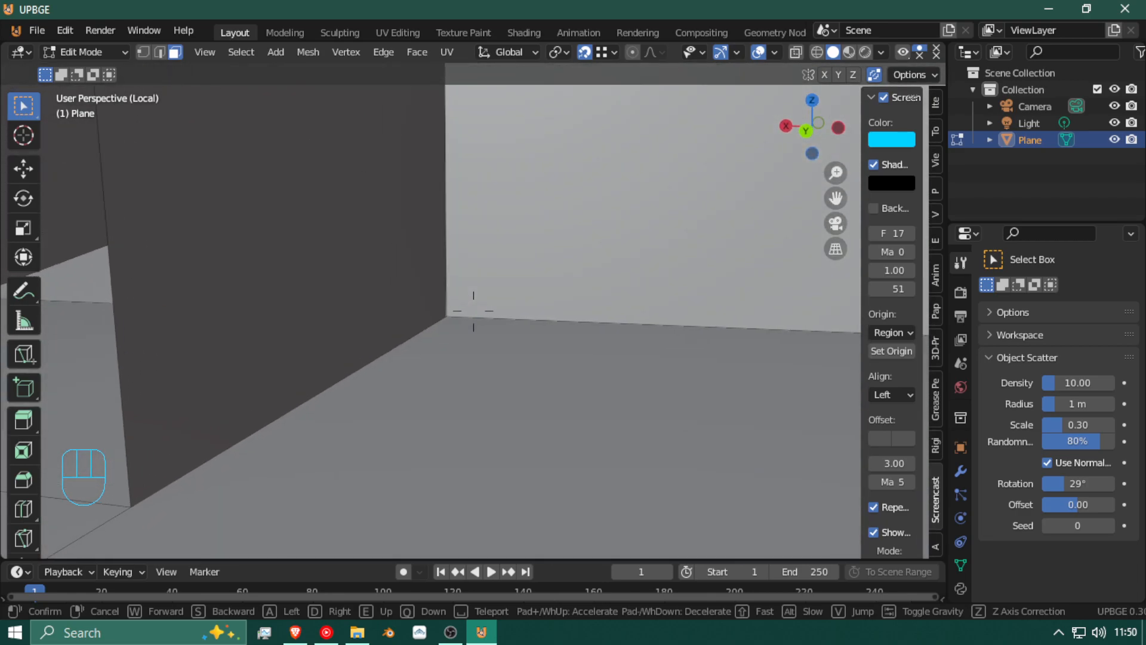
key(w)
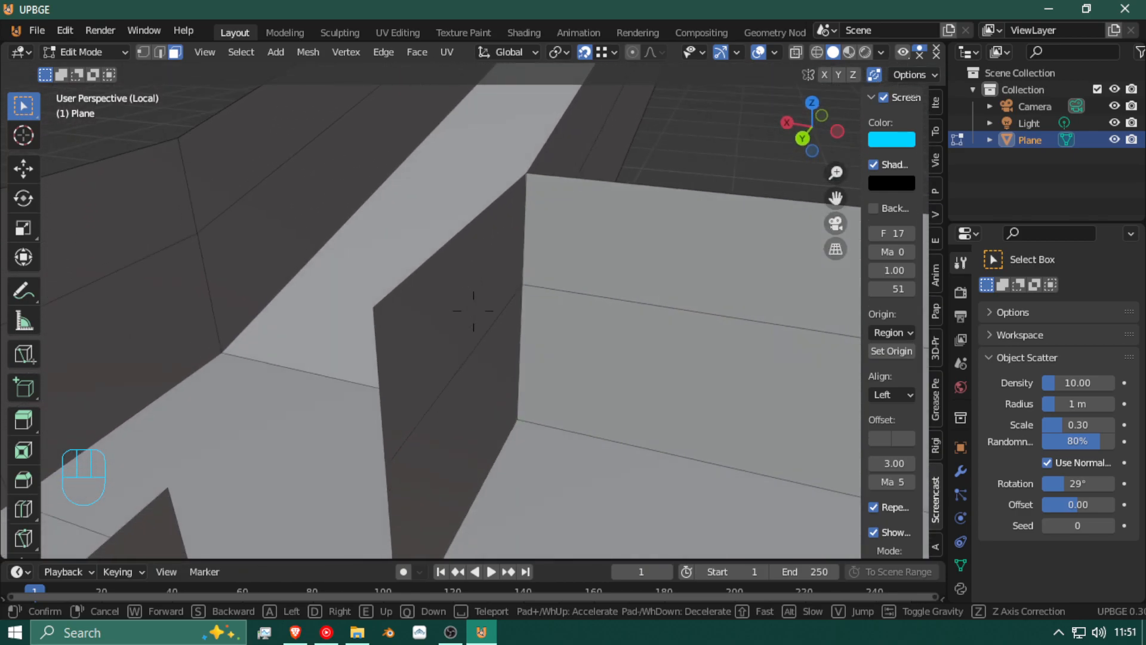
key(shift+w)
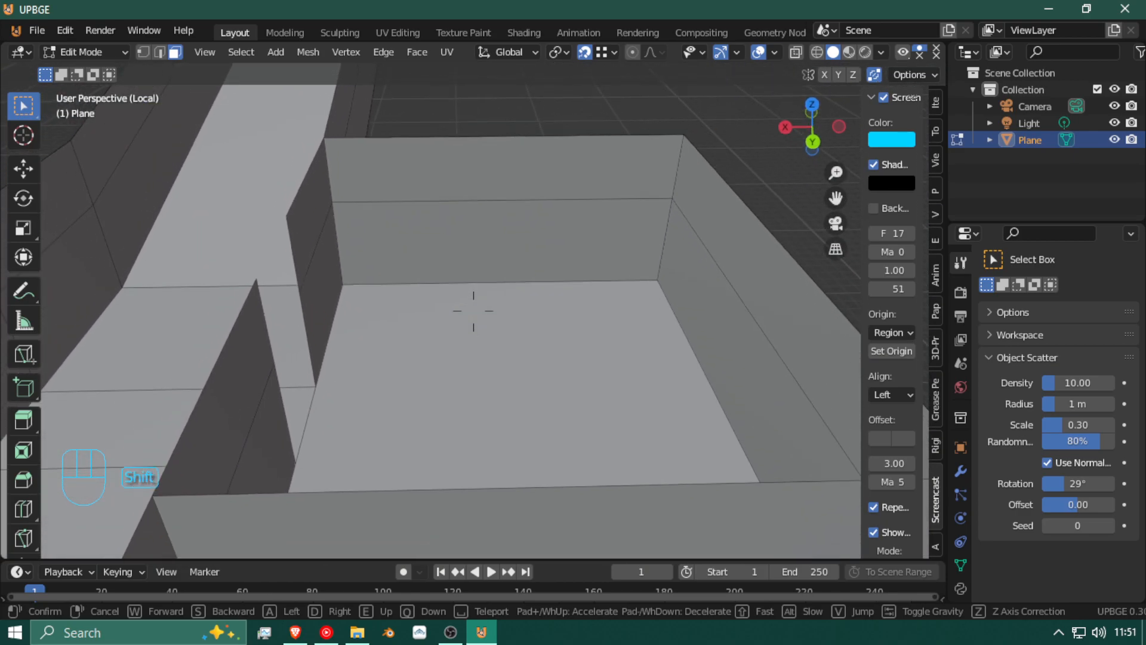
key(s)
click(473, 311)
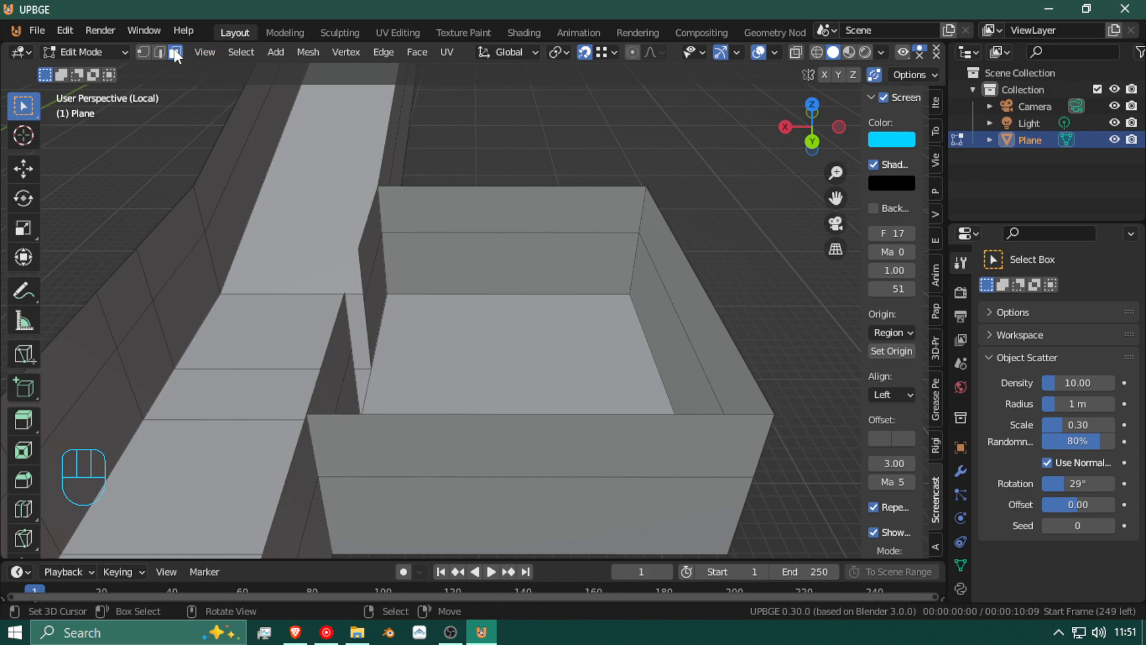
Step: Select all upper and lower wall faces of the side room and extrude them along their normals to give the walls thickness
click(371, 256)
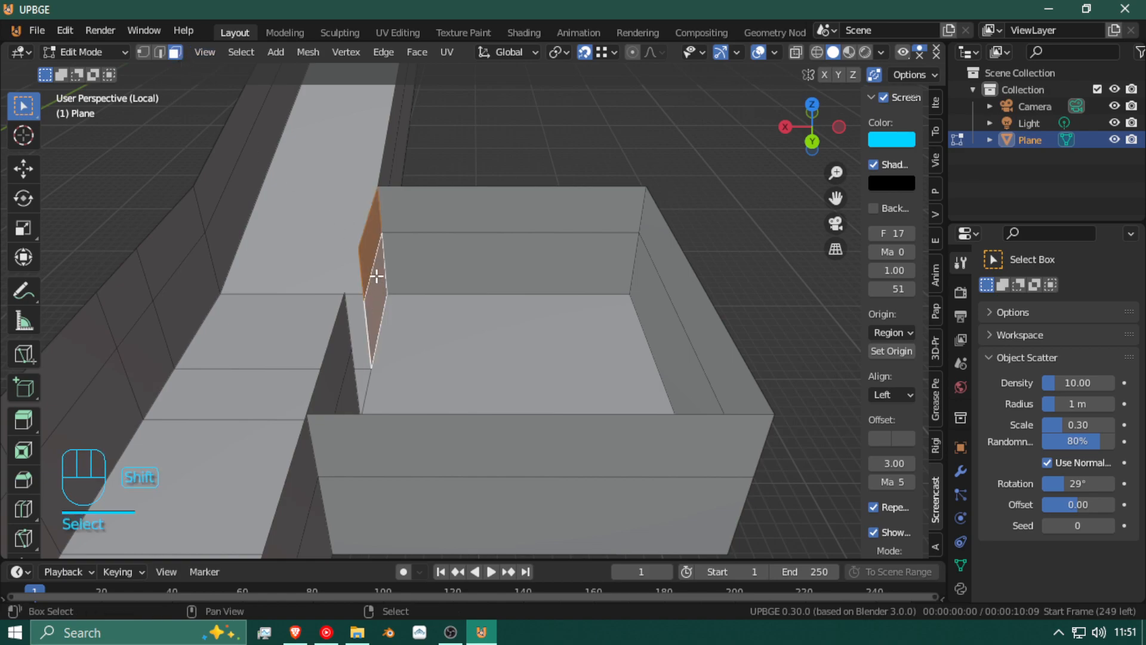
key(shift+f)
key(d)
key(d)
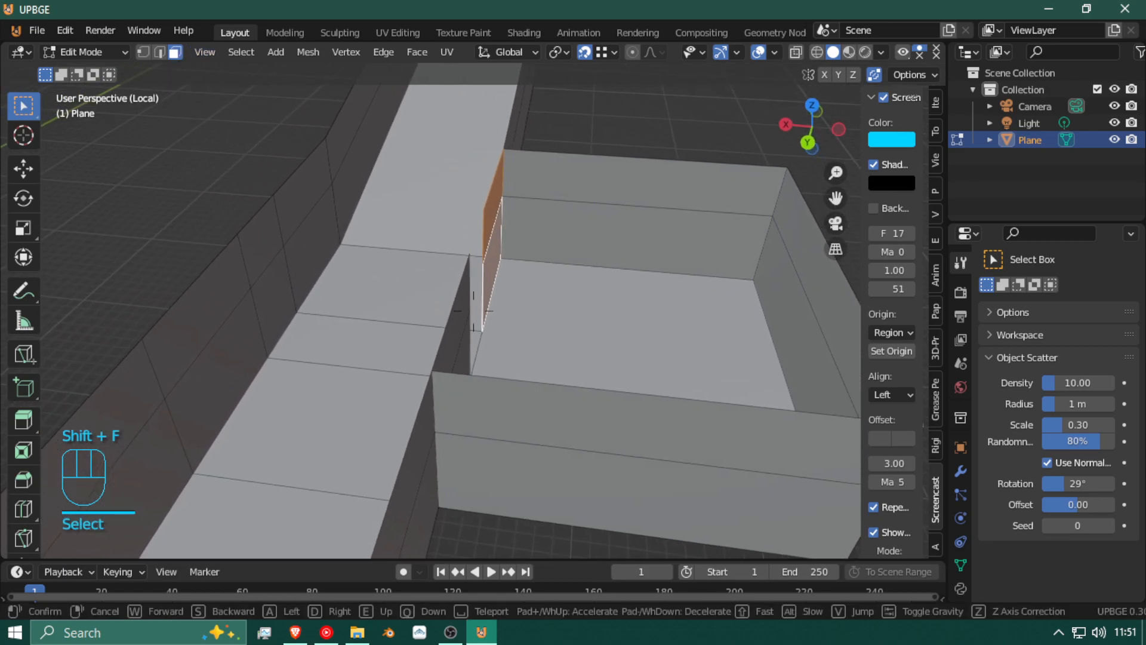
click(473, 310)
shift+right_click(450, 315)
shift+right_click(500, 437)
shift+right_click(517, 476)
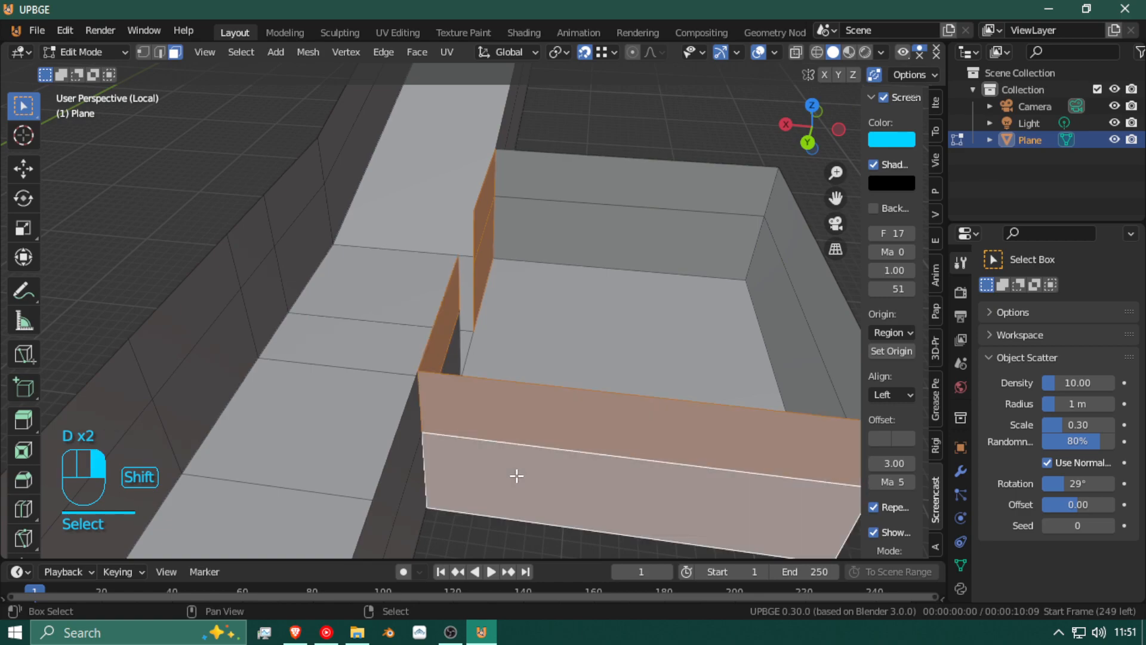
shift+right_click(763, 345)
shift+right_click(790, 319)
shift+right_click(819, 298)
shift+right_click(637, 290)
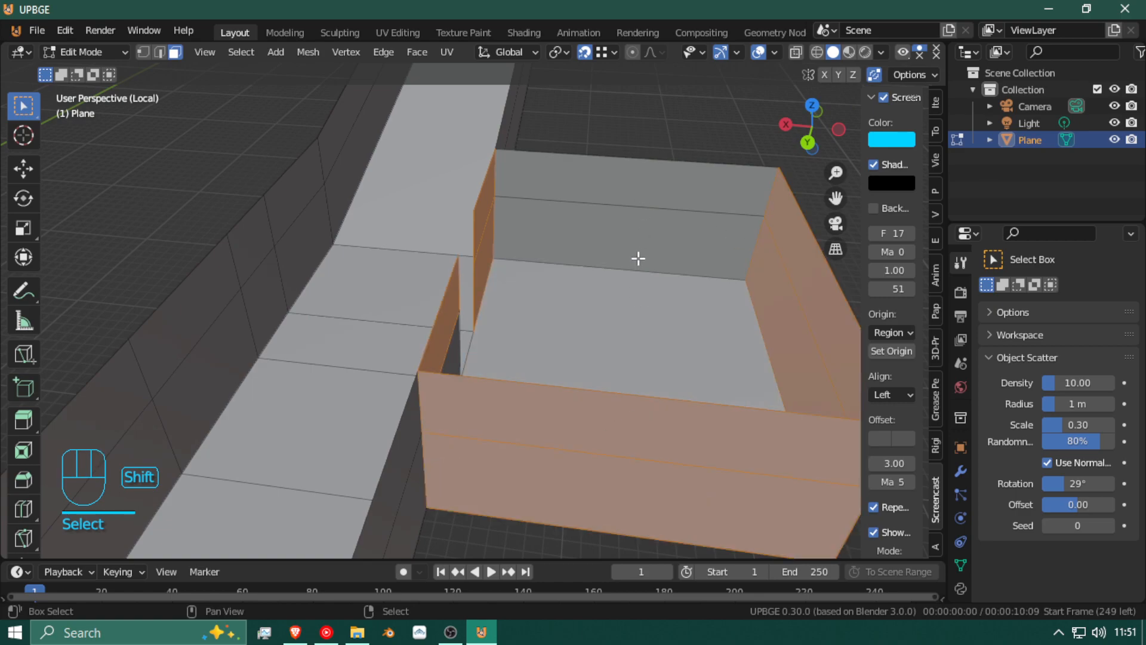
shift+right_click(638, 263)
shift+right_click(618, 192)
key(shift+f)
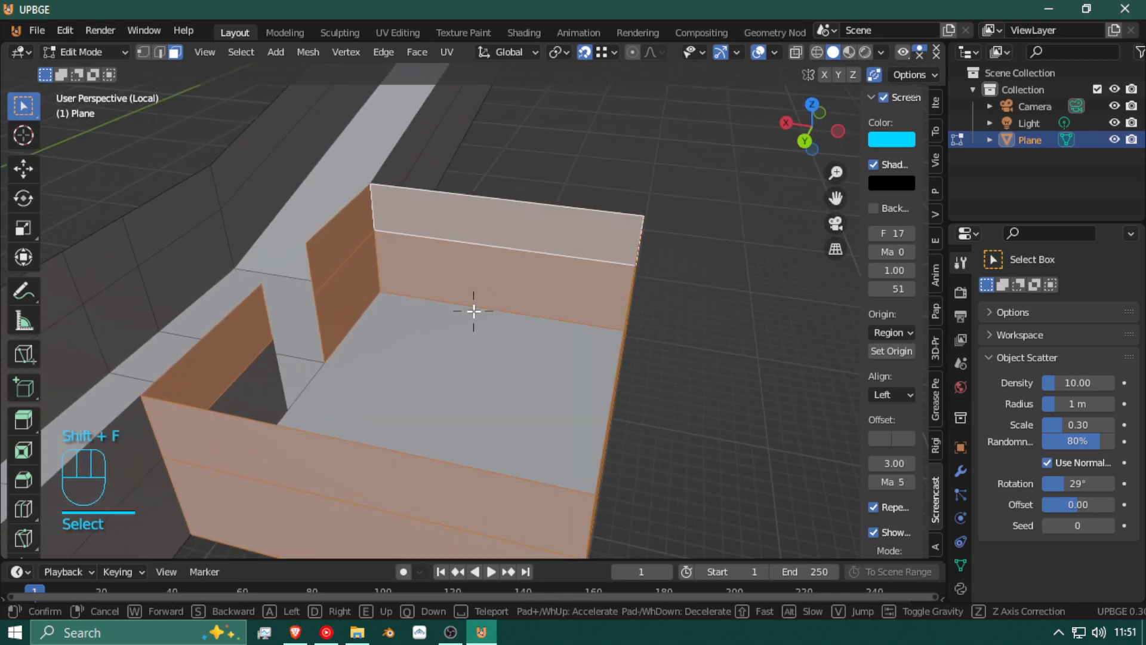
click(473, 311)
shift+right_click(253, 392)
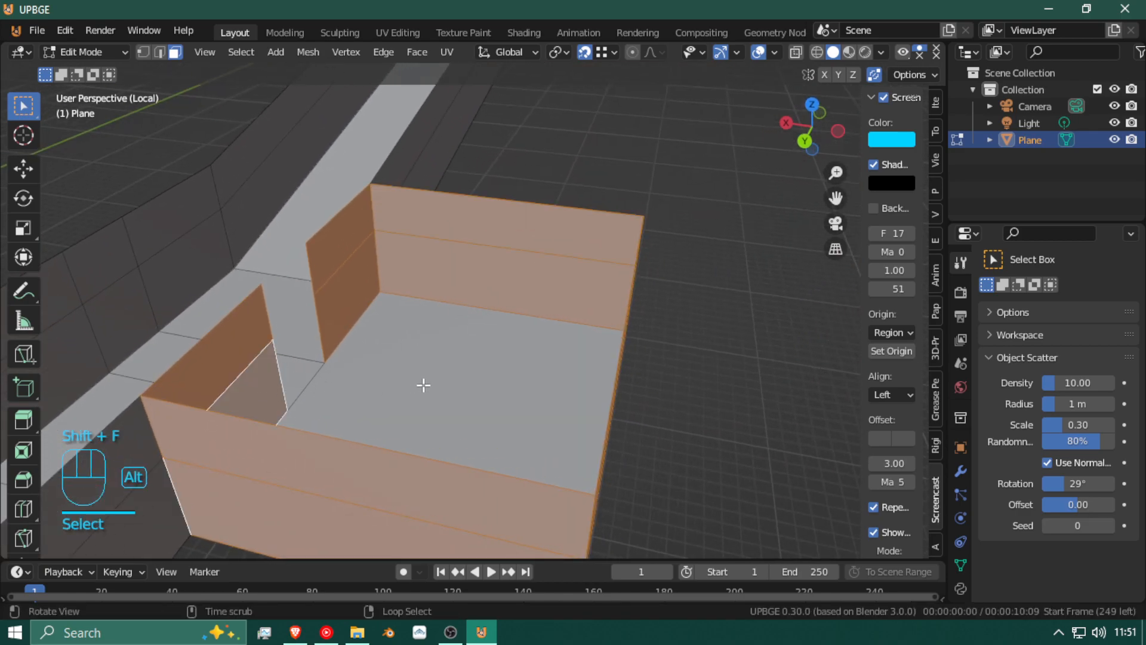
key(alt+e)
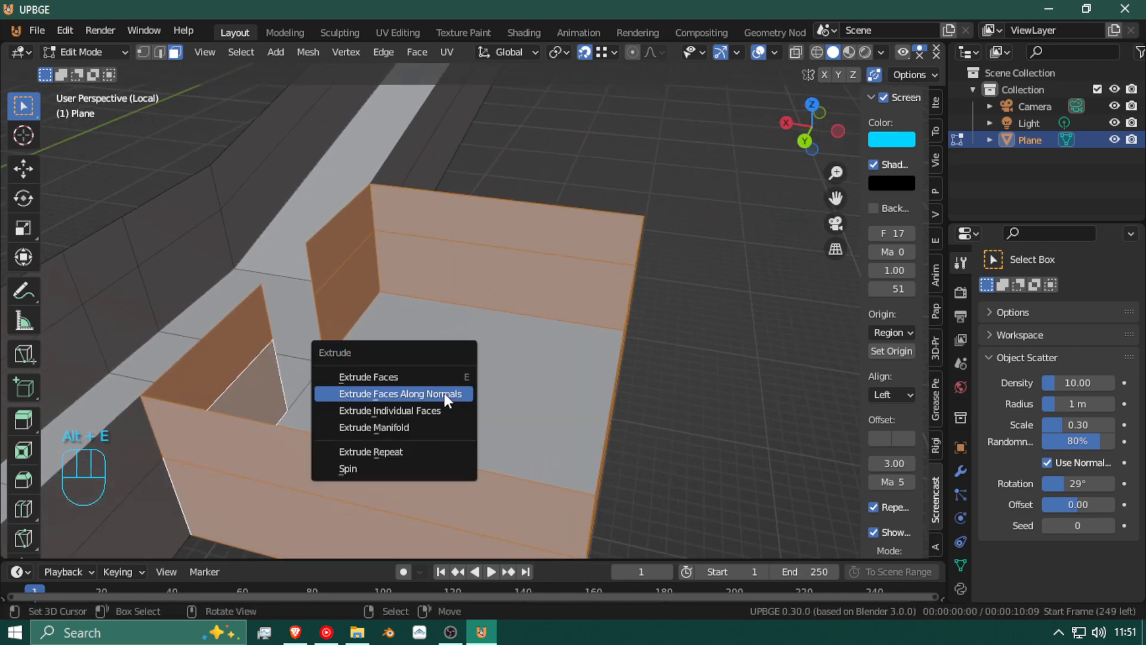
click(445, 393)
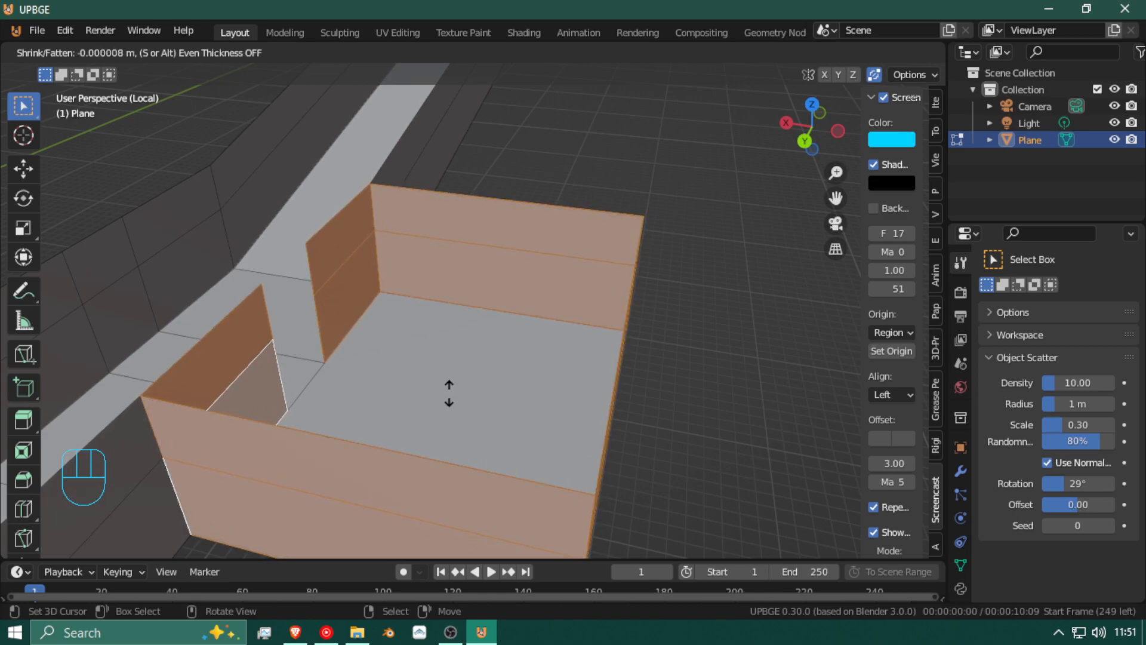
click(484, 389)
Step: Walk around the thickened side-room walls and examine the gaps where they meet the corridor walls and the doorway
key(shift+f)
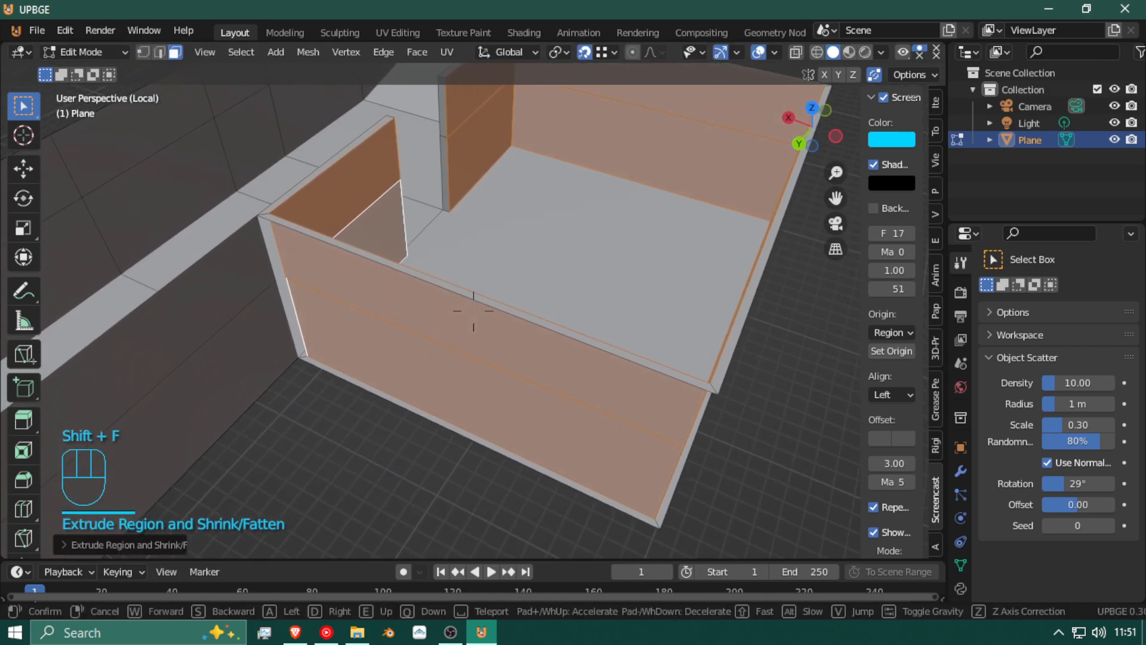
key(w)
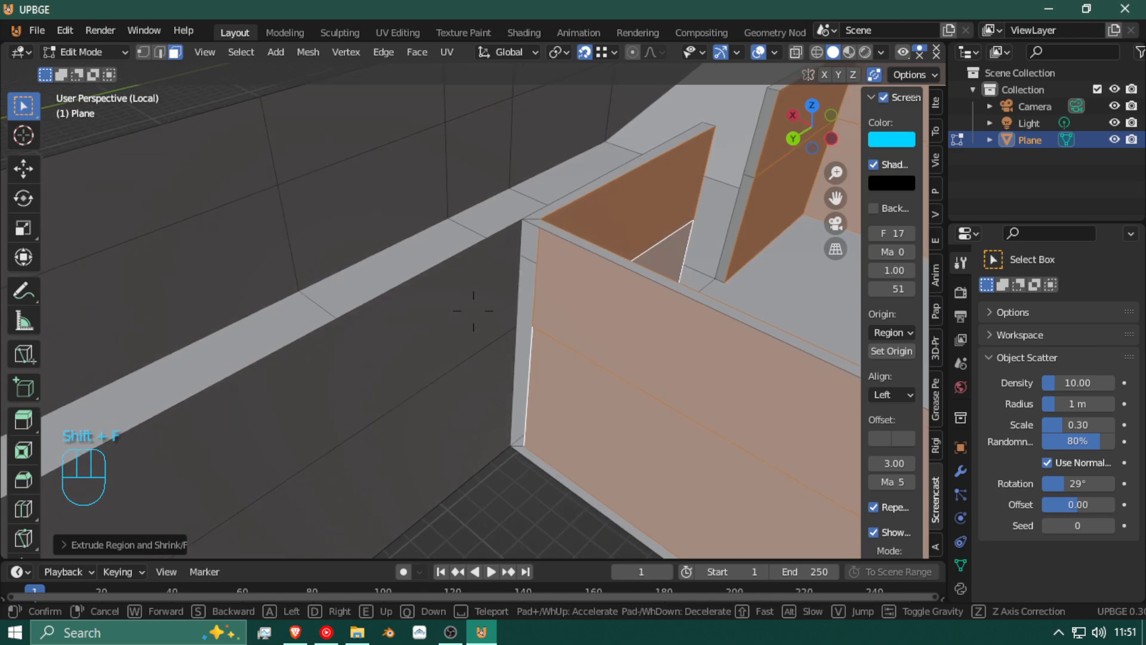
key(w)
key(w)
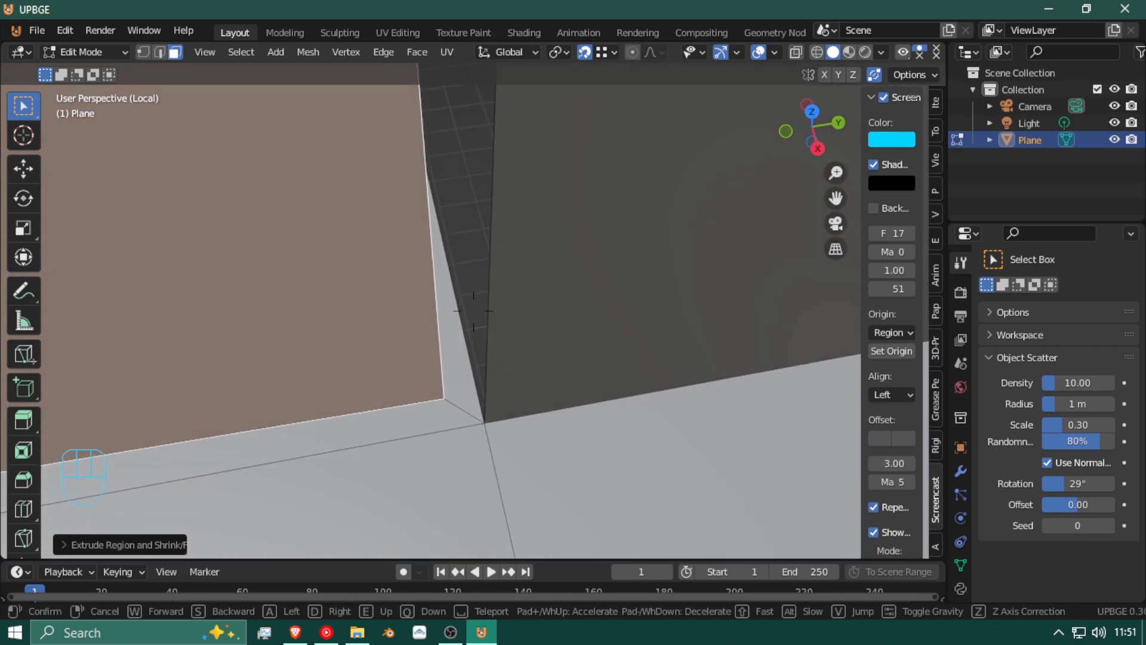
key(w)
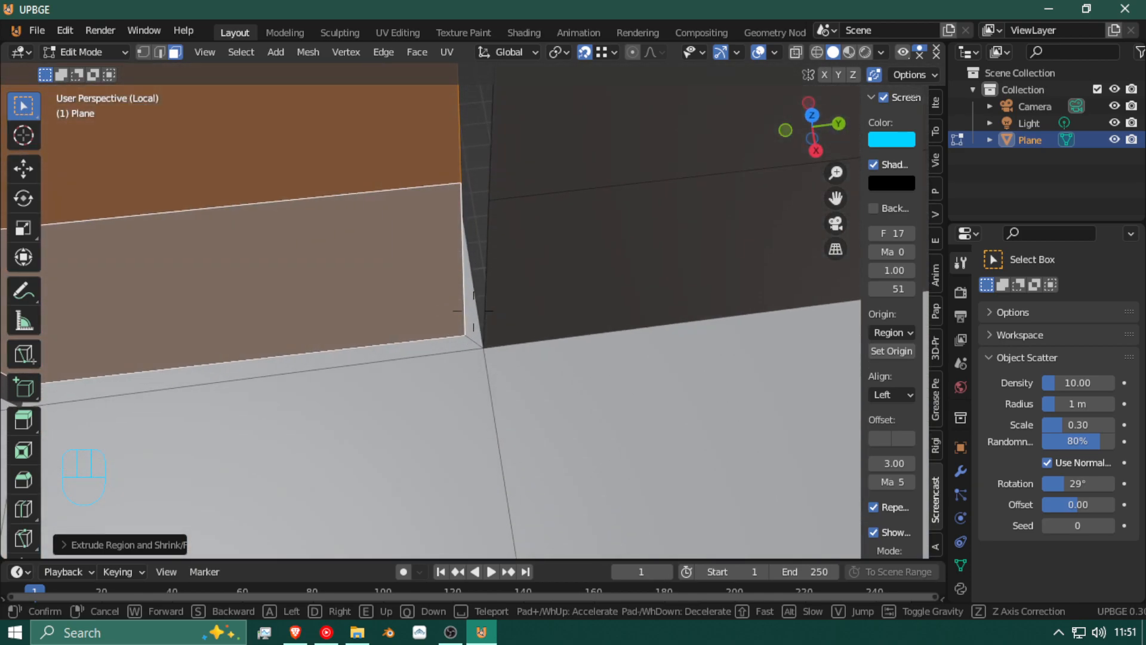
key(s)
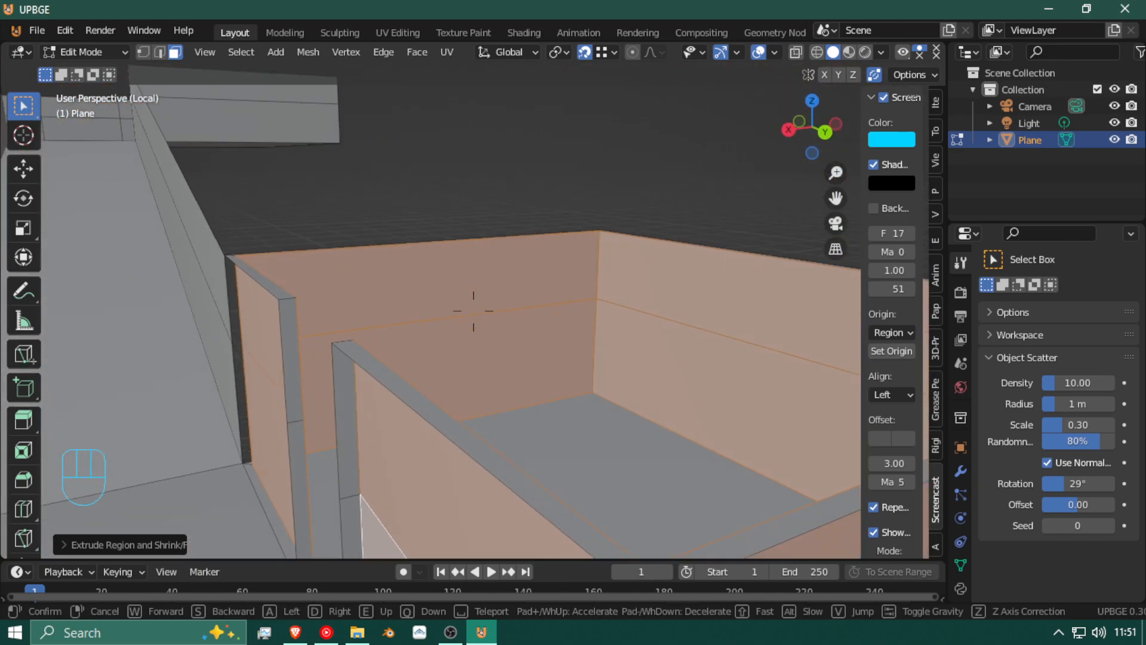
key(w)
click(472, 308)
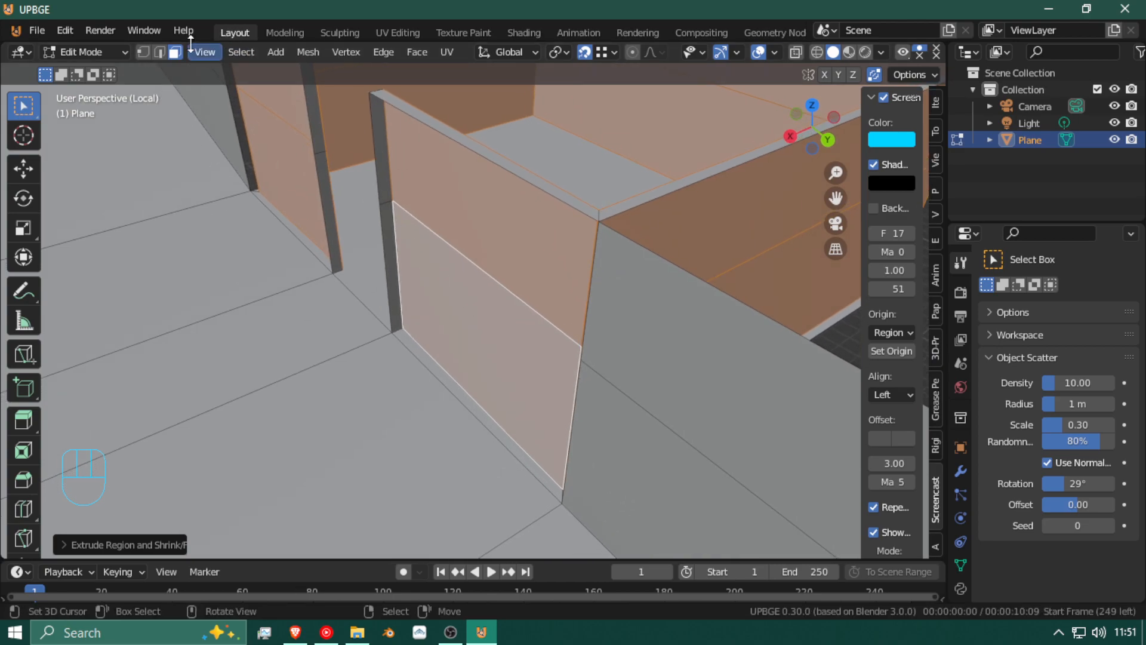
Step: Select the upper boundary edges of one wall section beside the doorway and fill them with a face on the corridor side
click(163, 53)
shift+click(375, 148)
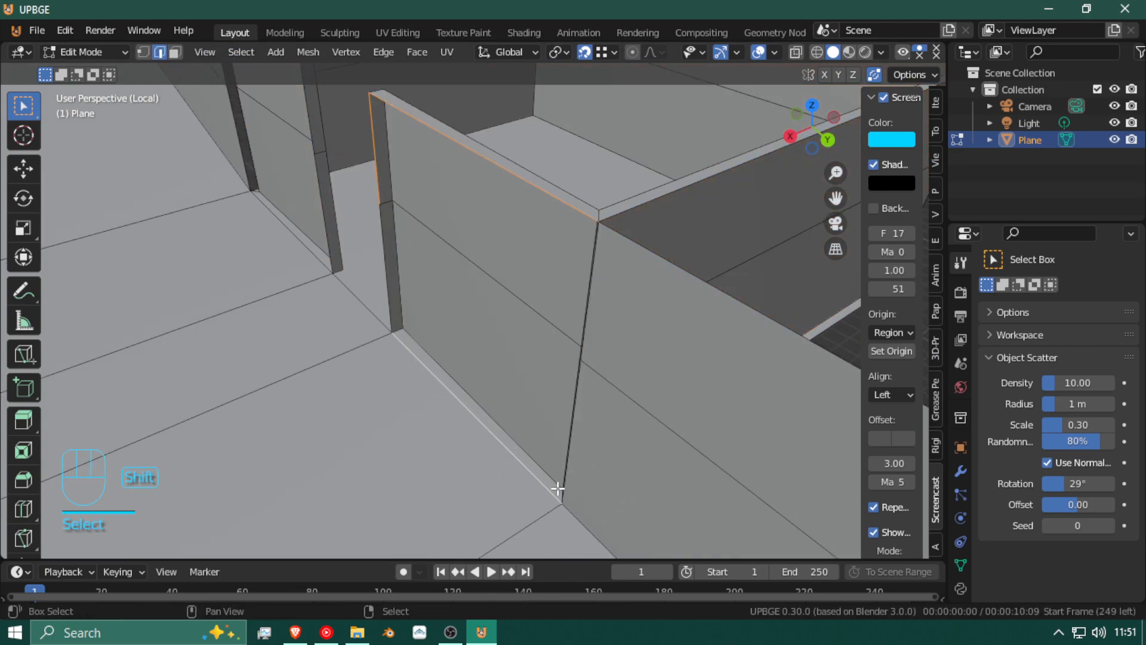
key(shift+f)
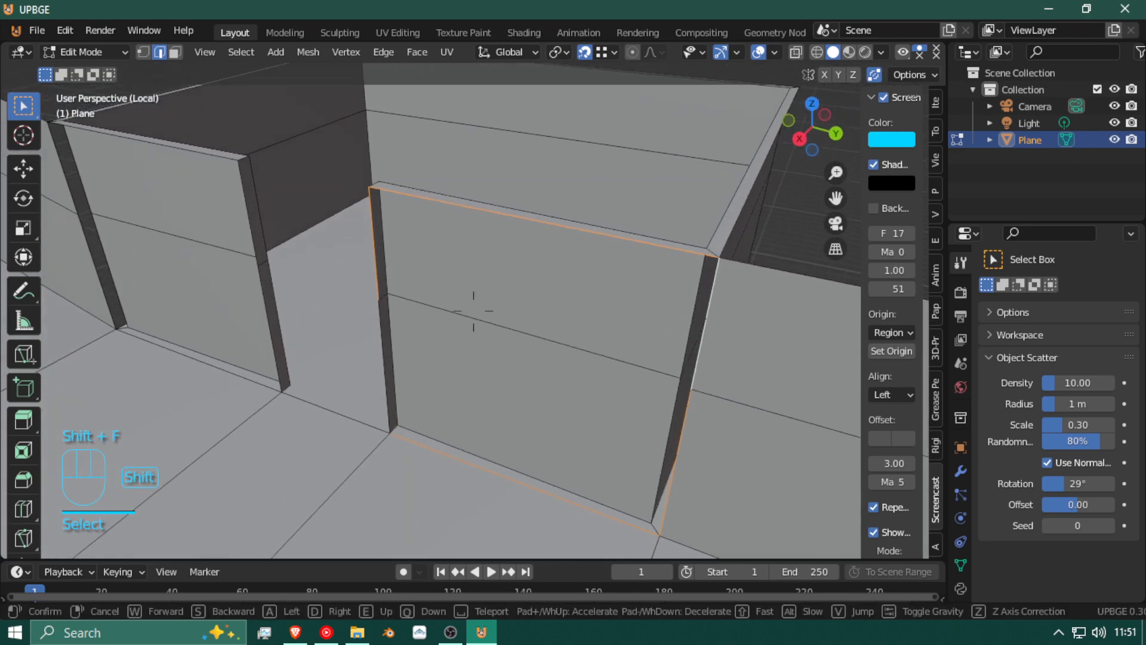
click(458, 307)
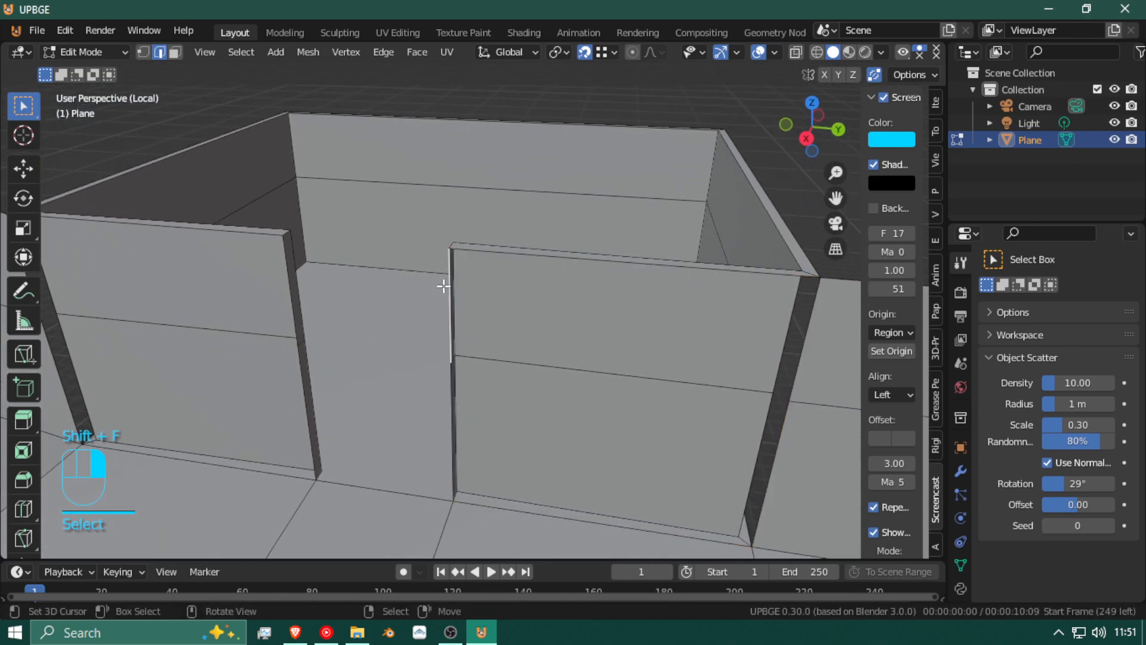
shift+click(467, 250)
key(shift+f)
click(459, 289)
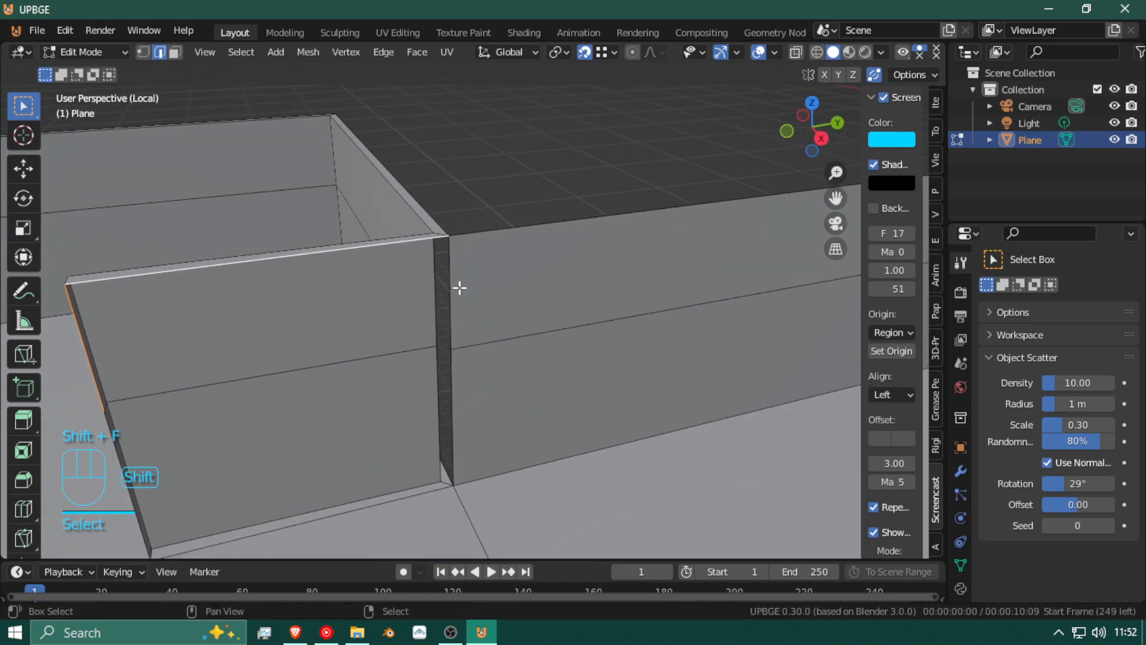
key(shift+f)
click(475, 313)
key(f)
Step: Select the edges around the lower opening of the same wall section and fill them with a face
click(491, 368)
key(shift+f)
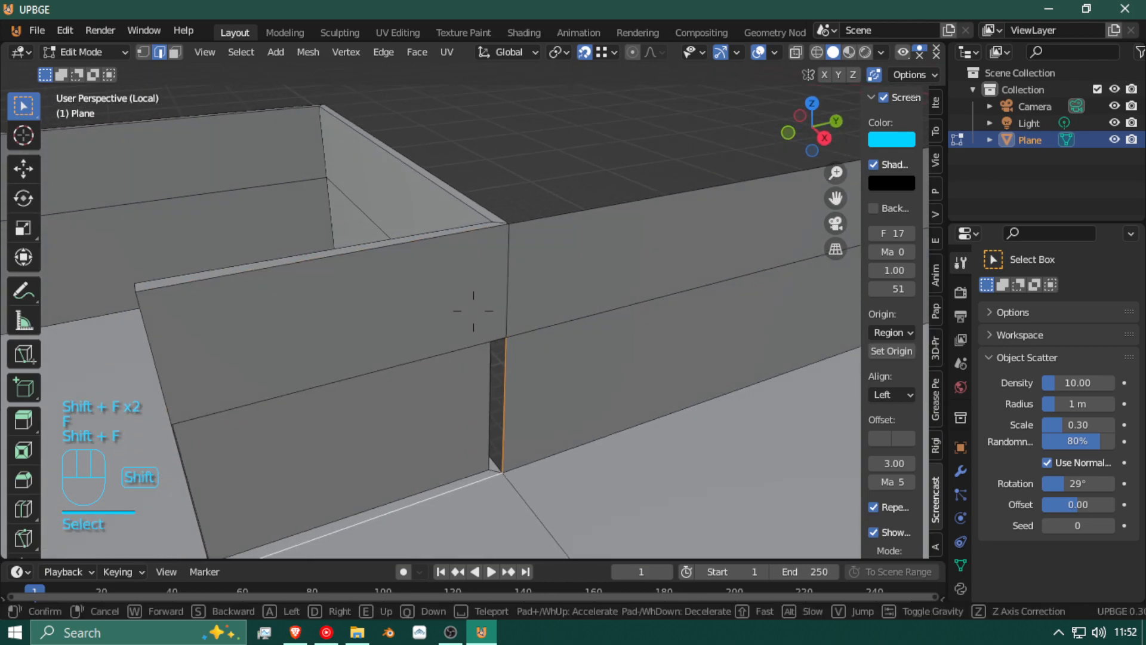
click(464, 363)
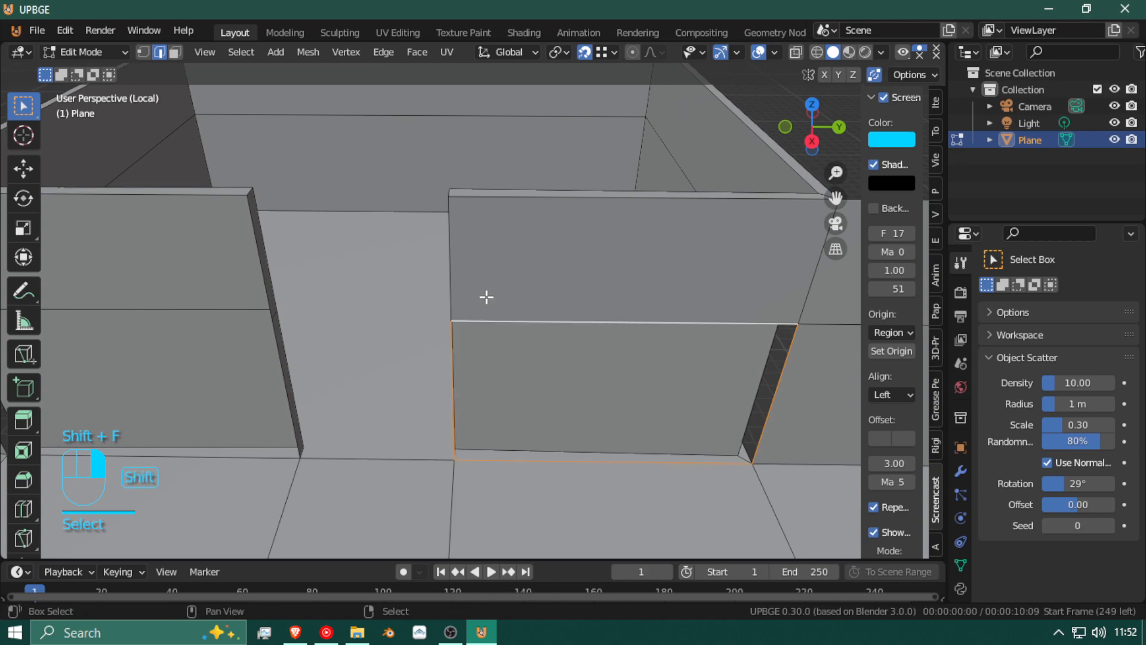
key(f)
Step: Select the upper corridor-side boundary edges of the wall section on the doorway's other side
key(shift+f)
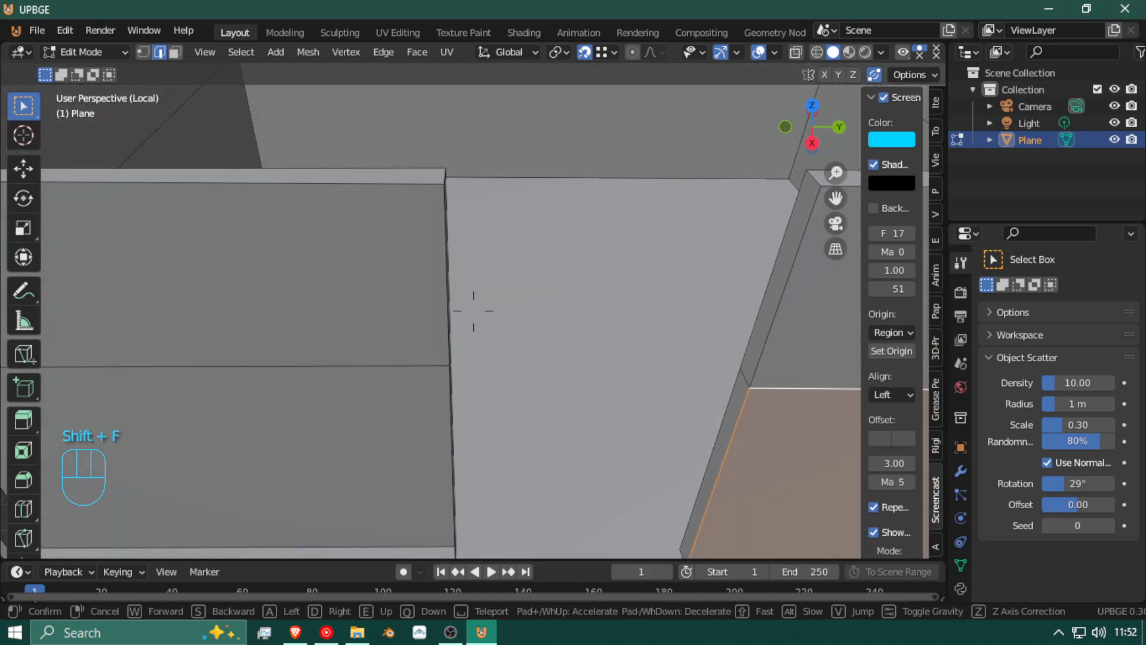
click(438, 303)
key(shift+f)
click(416, 313)
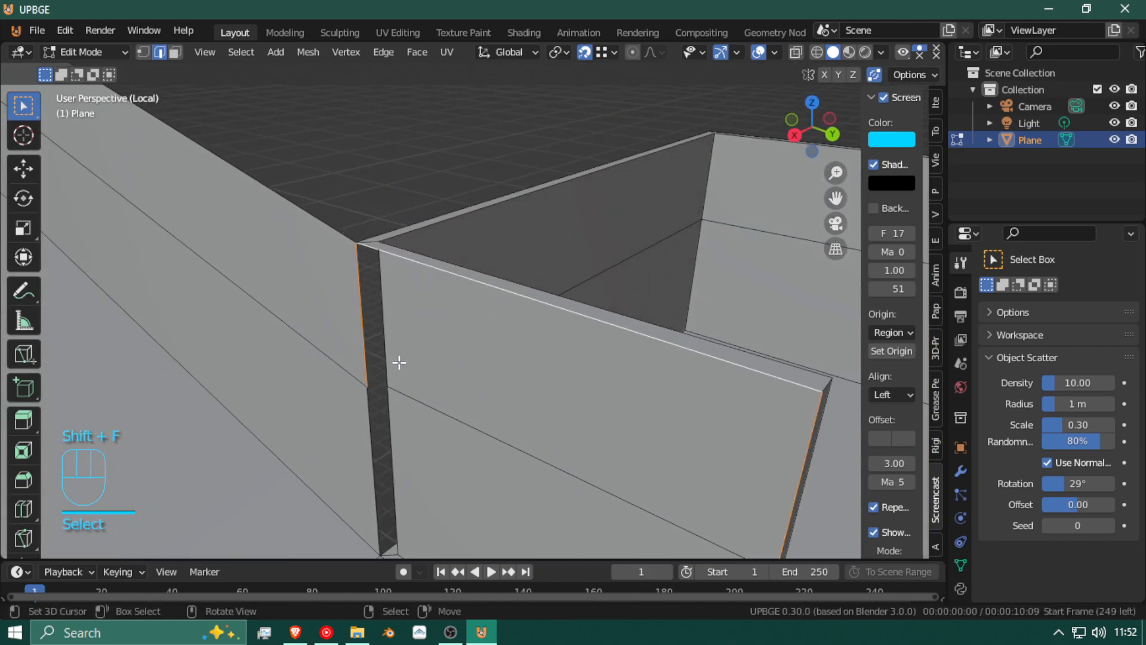
Step: Fill the upper gap at the wall corner with a face between the selected edges
key(shift+f)
click(473, 310)
key(f)
Step: Select the edges around the open lower section of the same wall and fill them with a face
right_click(370, 302)
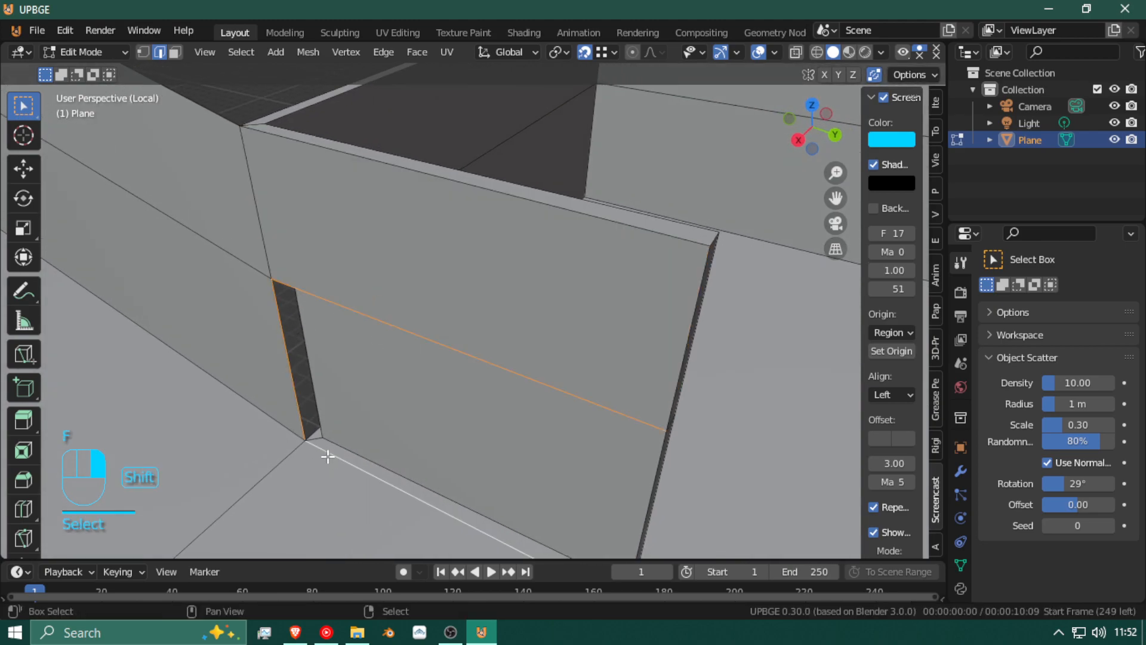
key(shift+f)
click(438, 340)
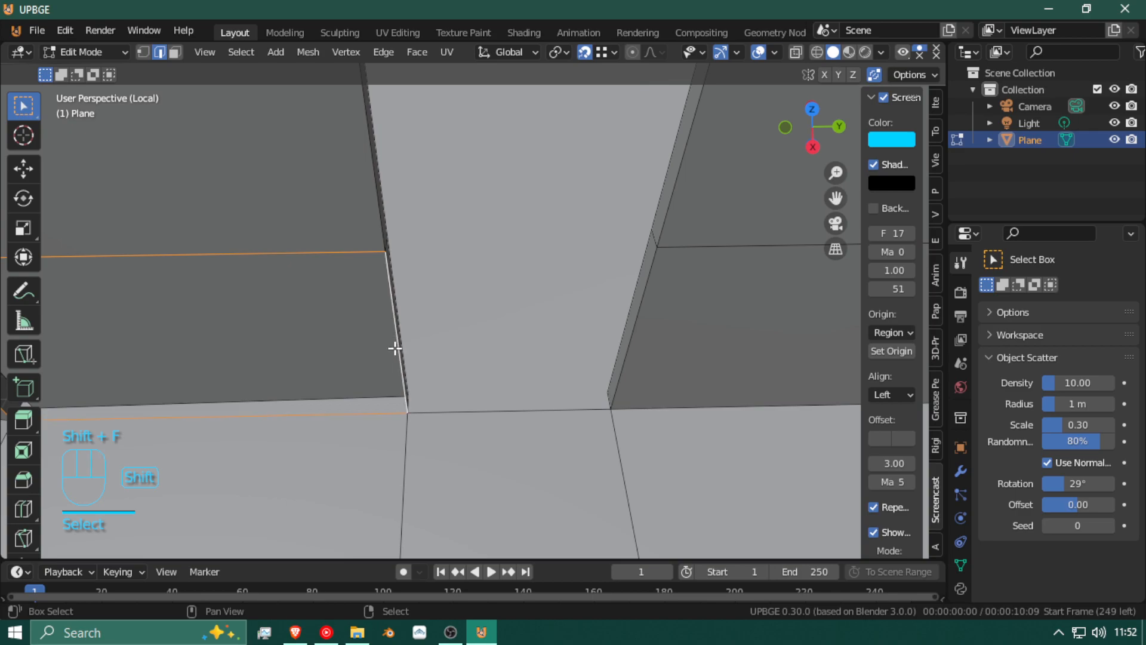
key(shift+f)
click(474, 311)
key(f)
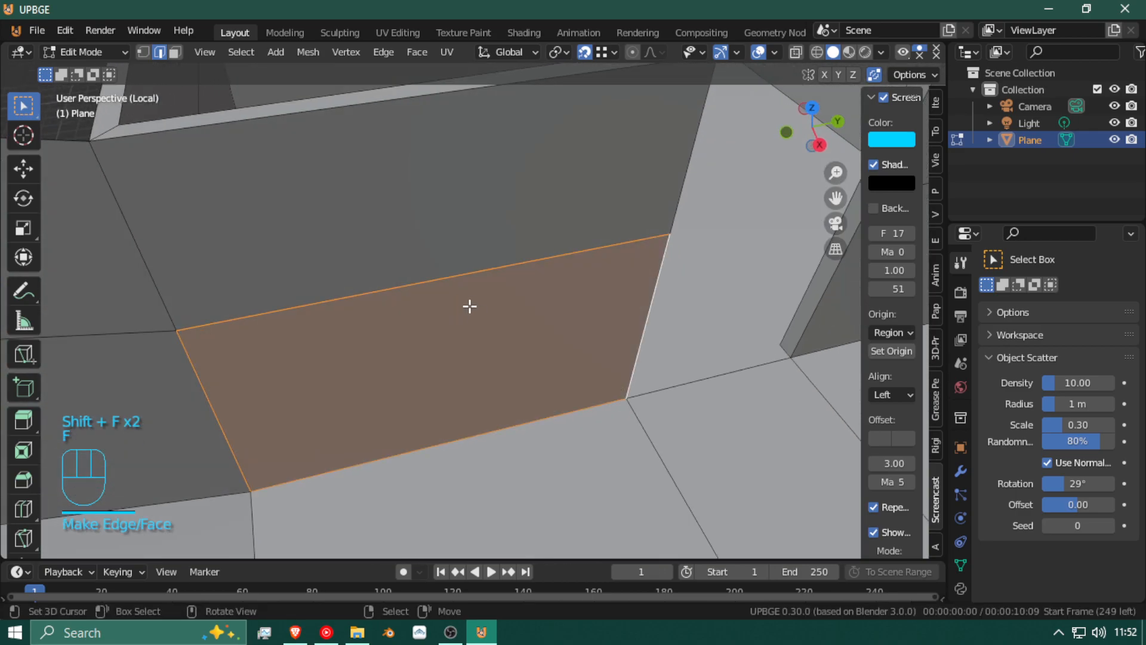
Step: Add a horizontal loop cut around the upper wall section and slide it by about 0.69 towards the top edge
key(shift+f)
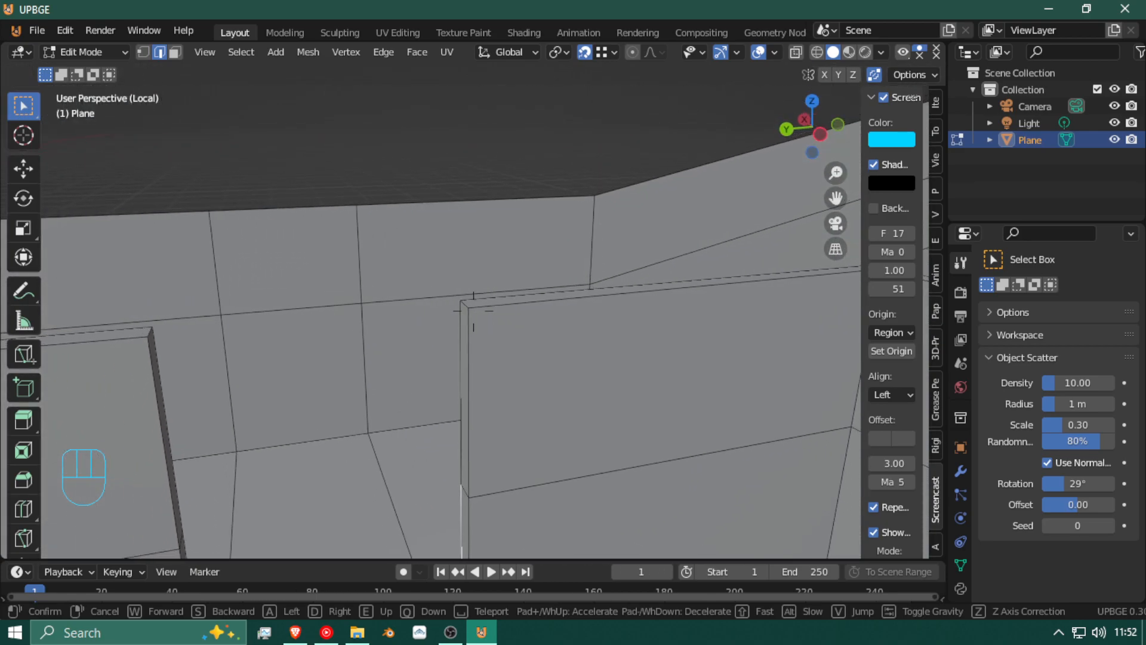
click(474, 311)
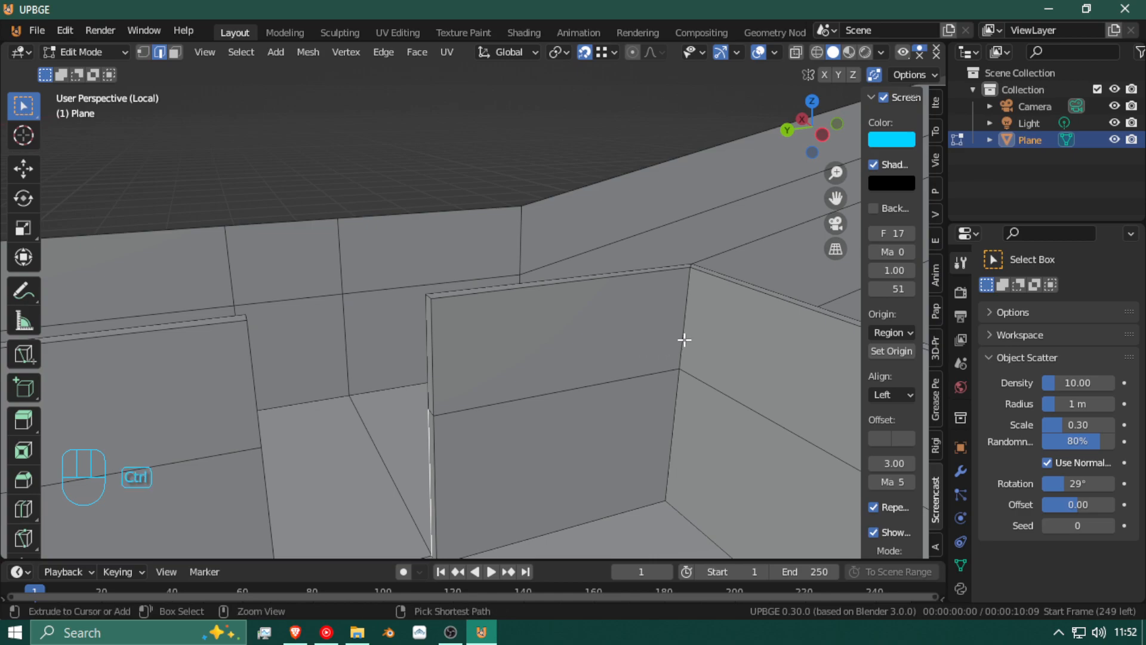
key(ctrl+r)
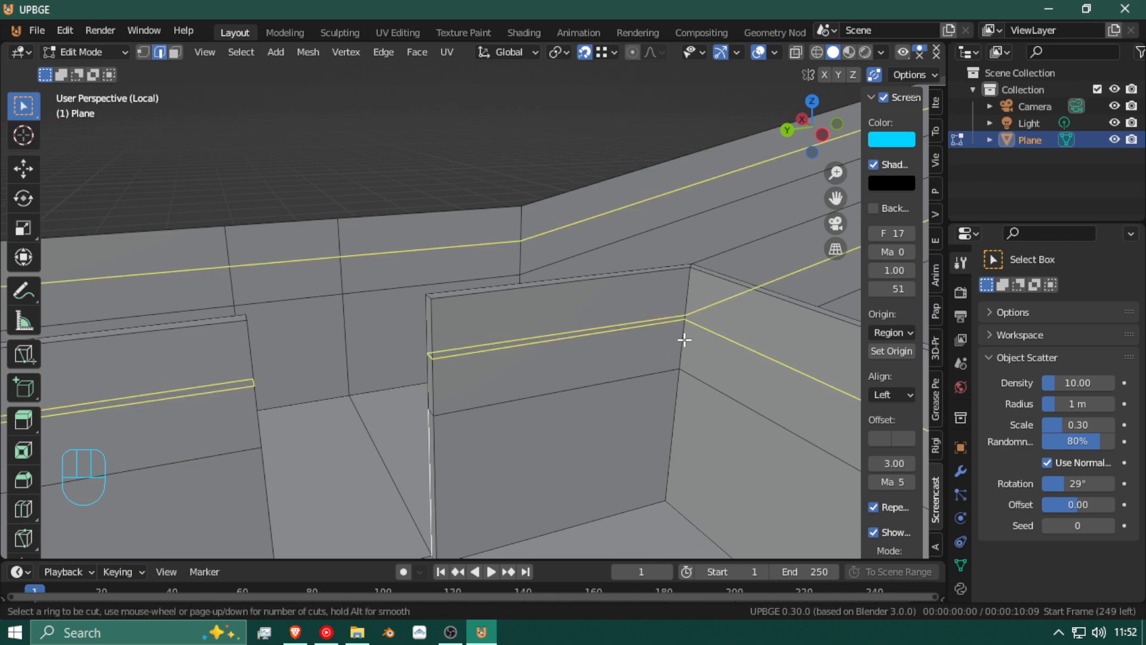
click(690, 330)
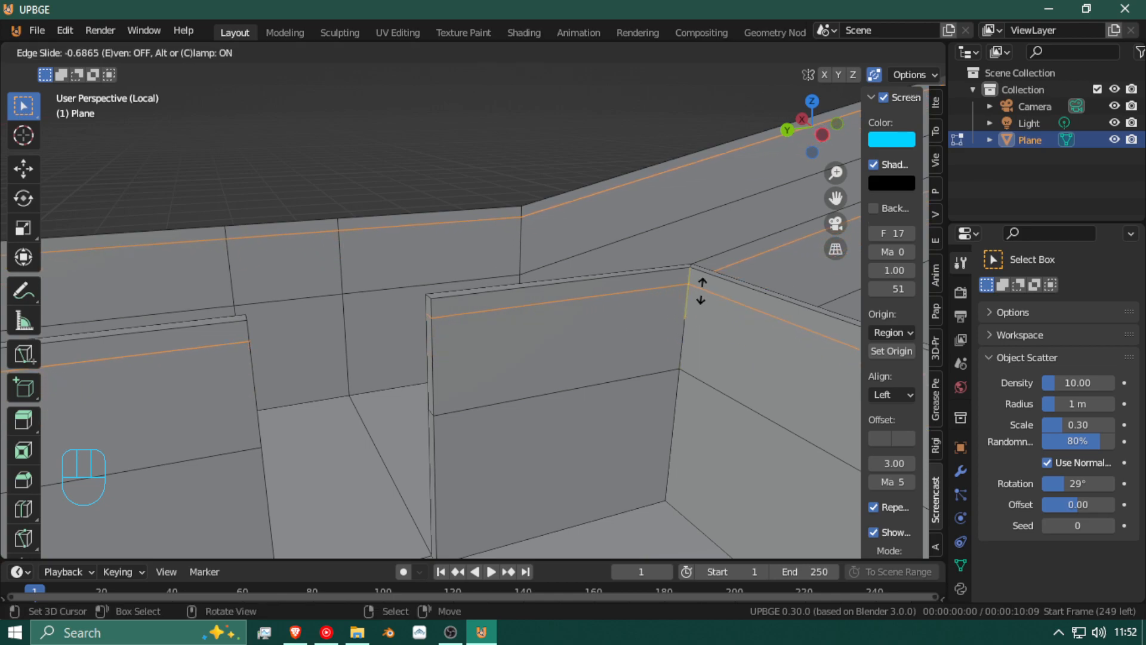
click(702, 291)
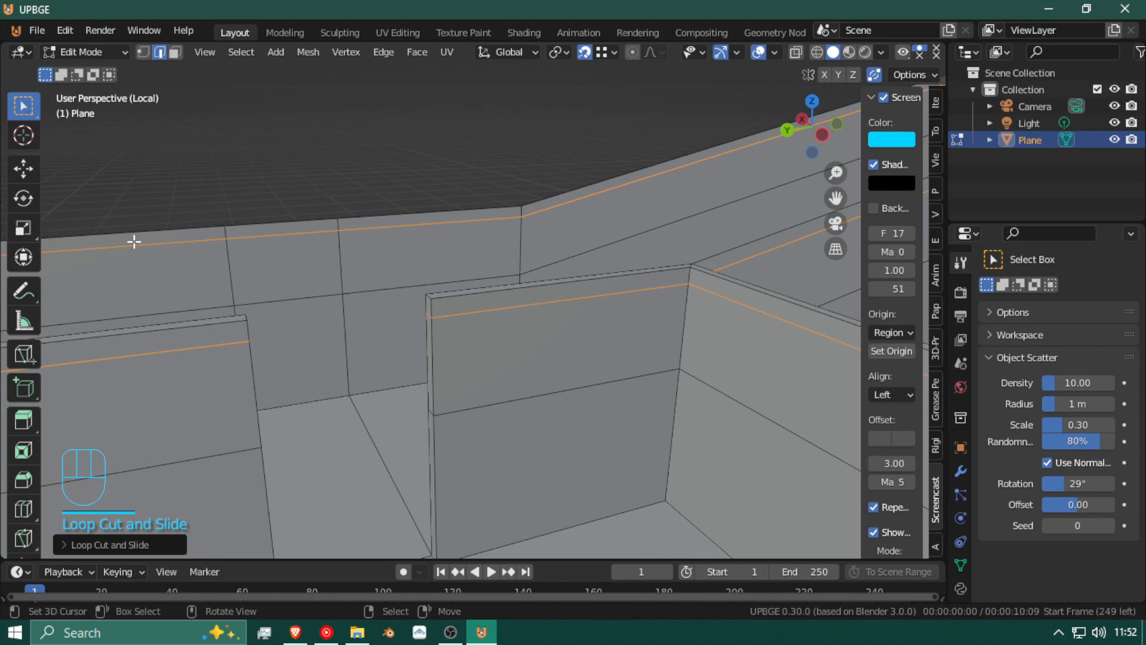
Step: Add a horizontal loop cut around the lower wall section and slide it close to the floor
right_click(614, 479)
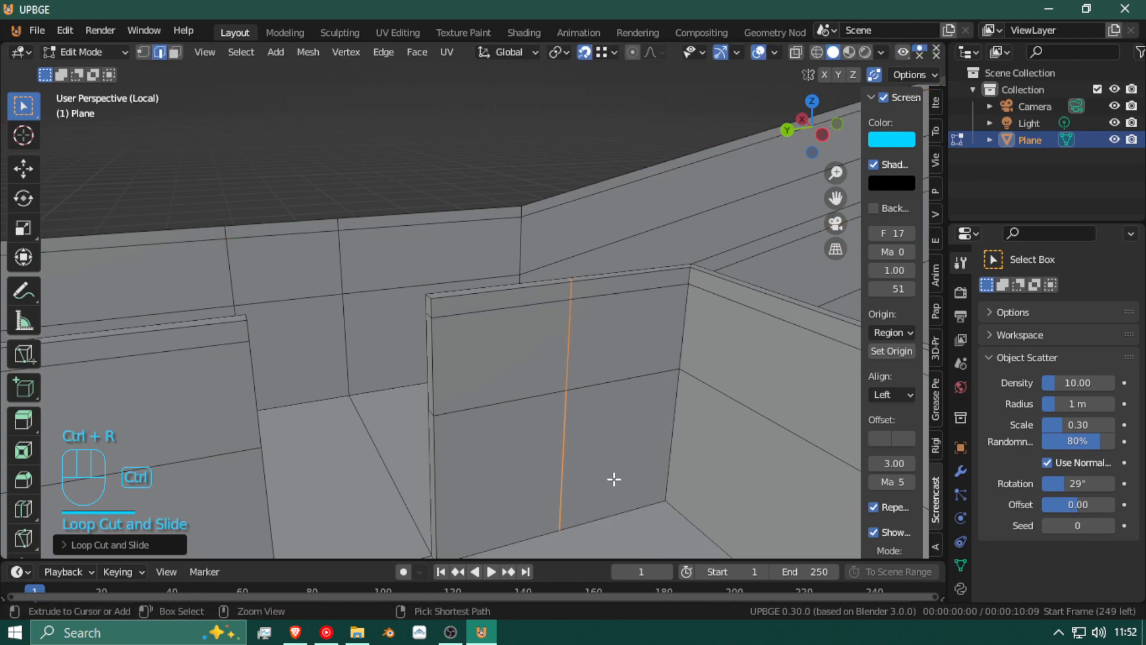
key(ctrl+r)
click(664, 479)
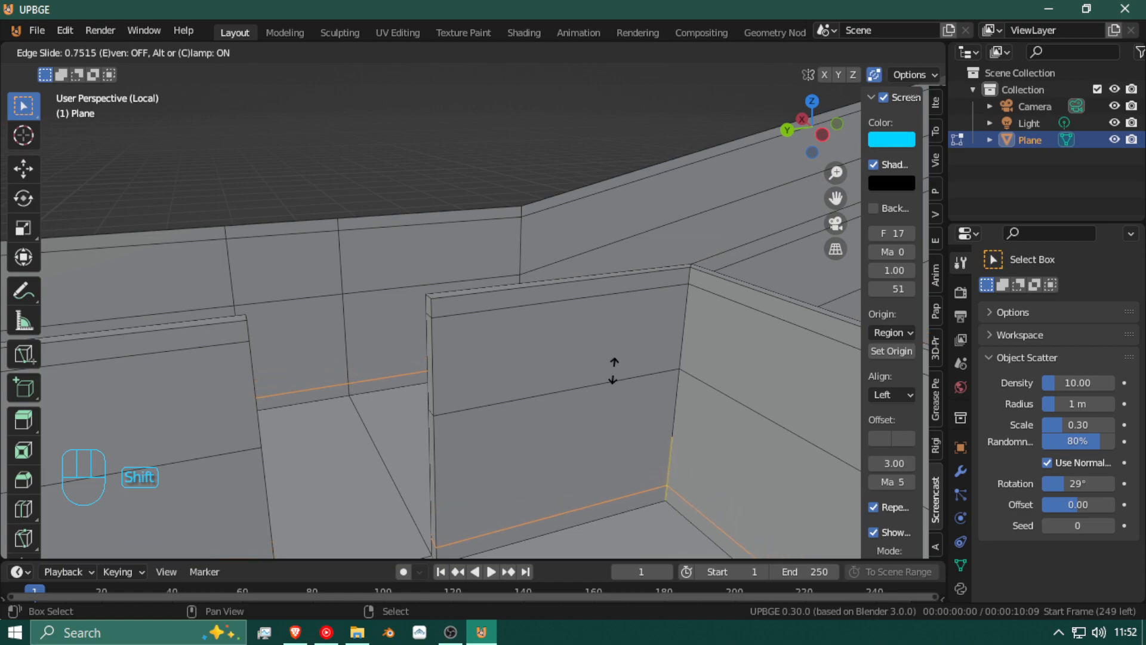
click(616, 415)
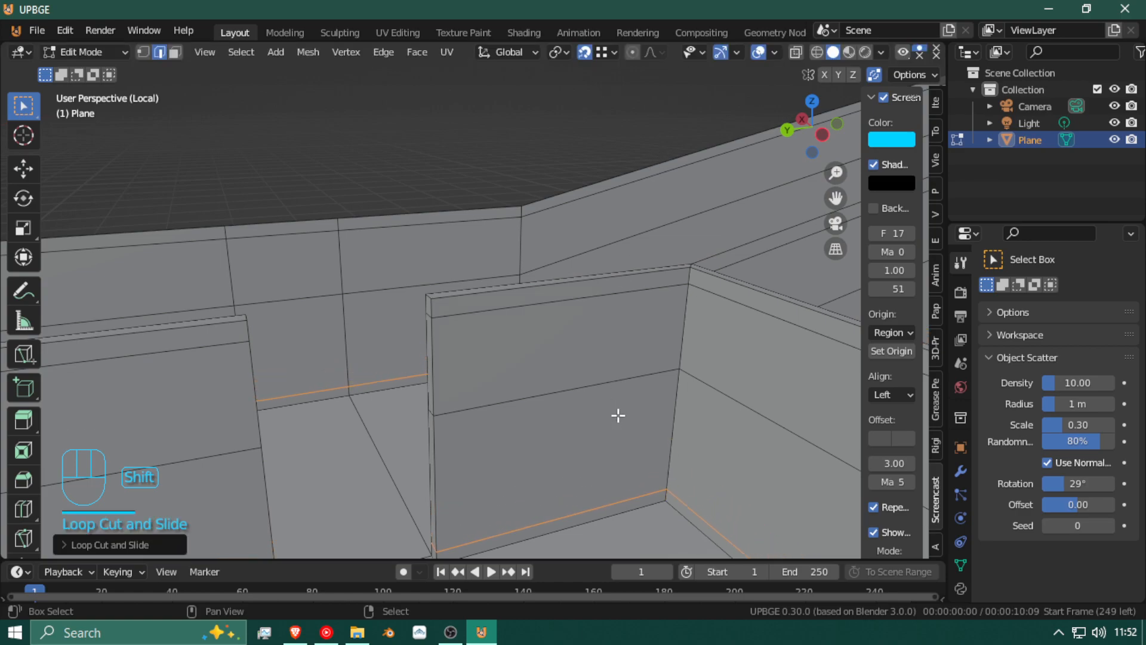
Step: Walk through the corridor and rooms to examine the loop cut along the base of the walls
key(shift+f)
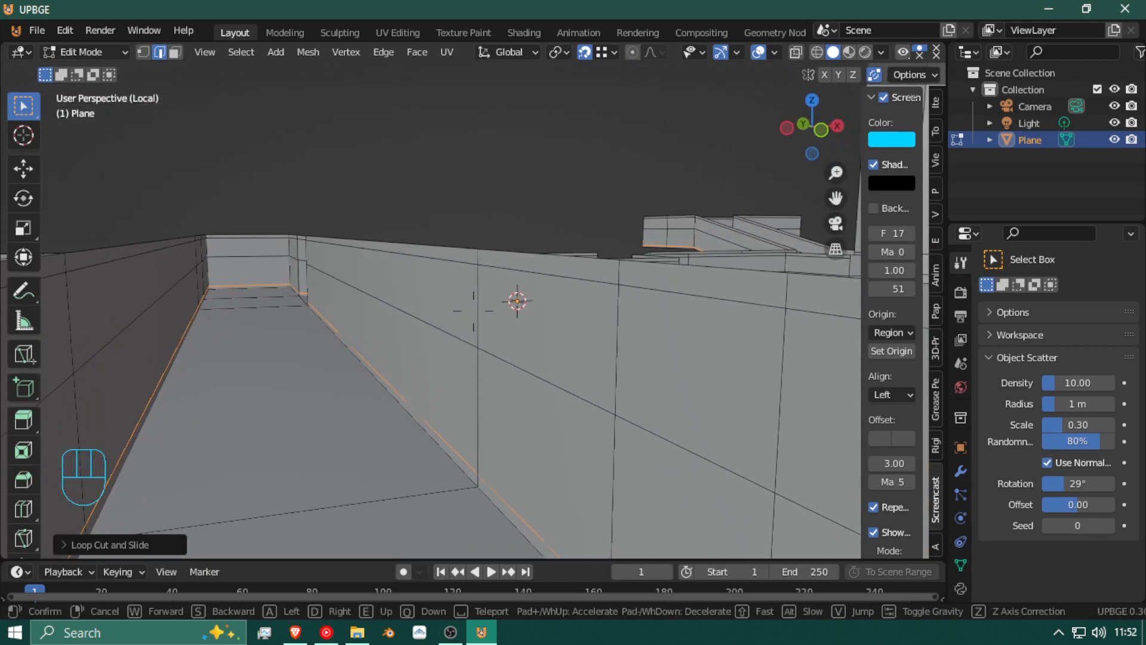
click(473, 310)
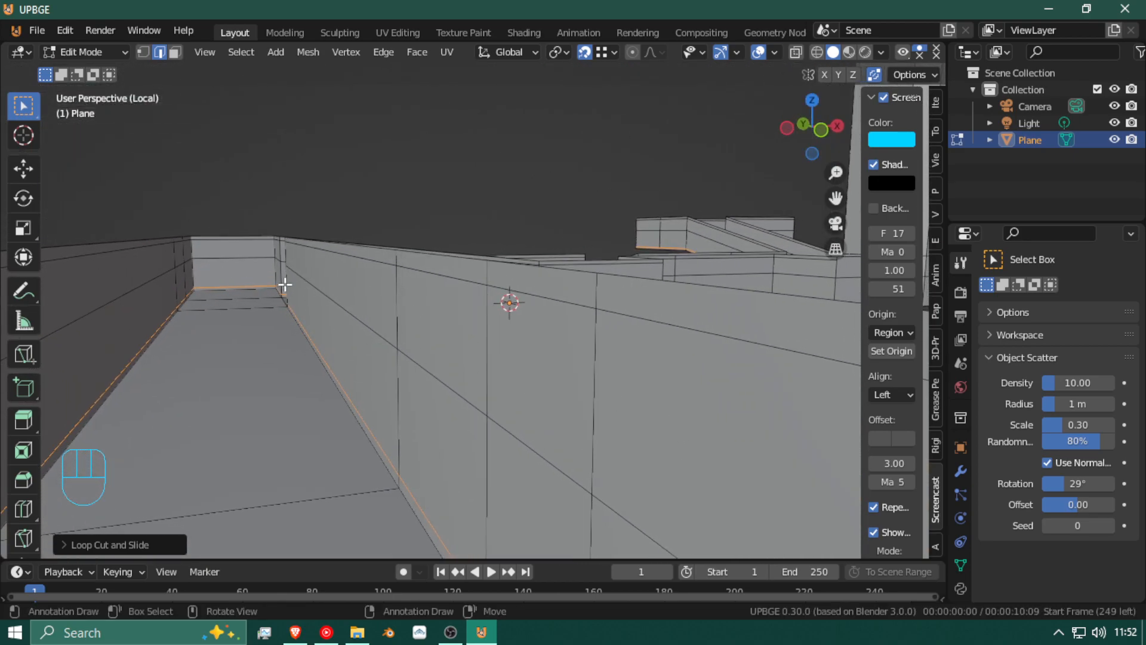
key(shift+f)
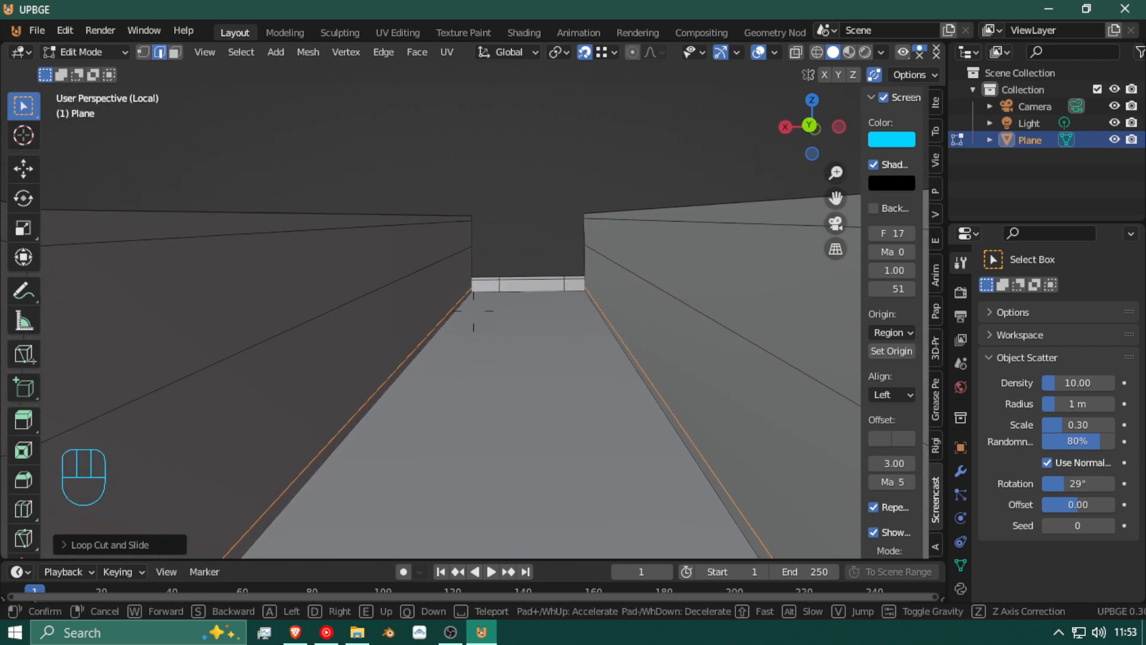
key(e)
key(w)
key(w)
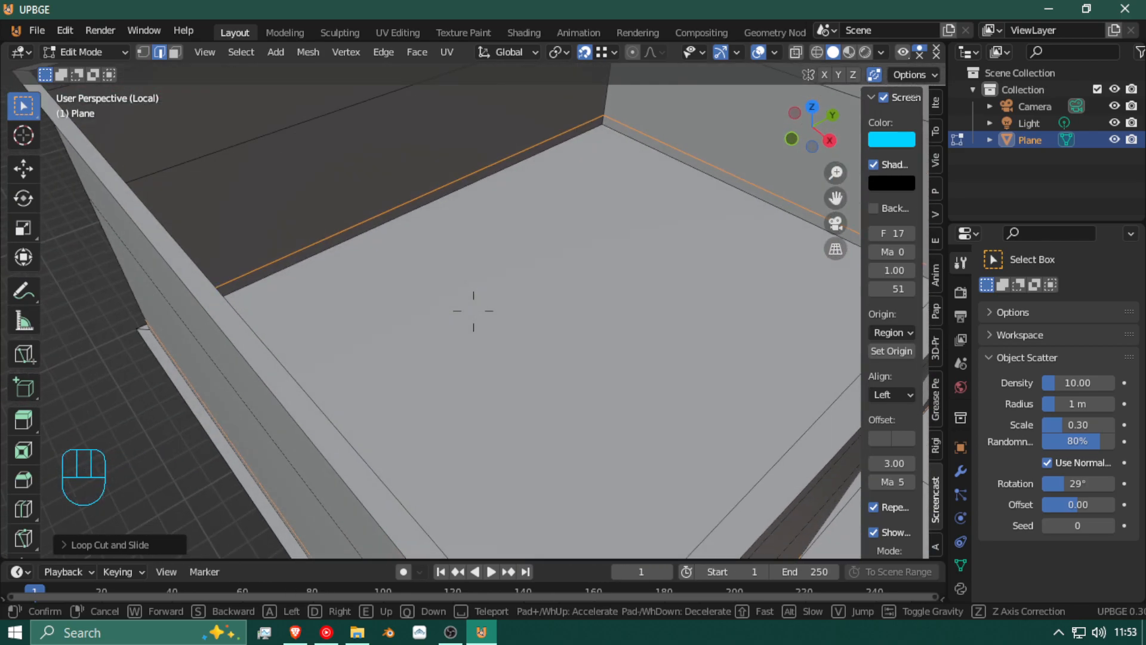
key(w)
key(a)
click(473, 310)
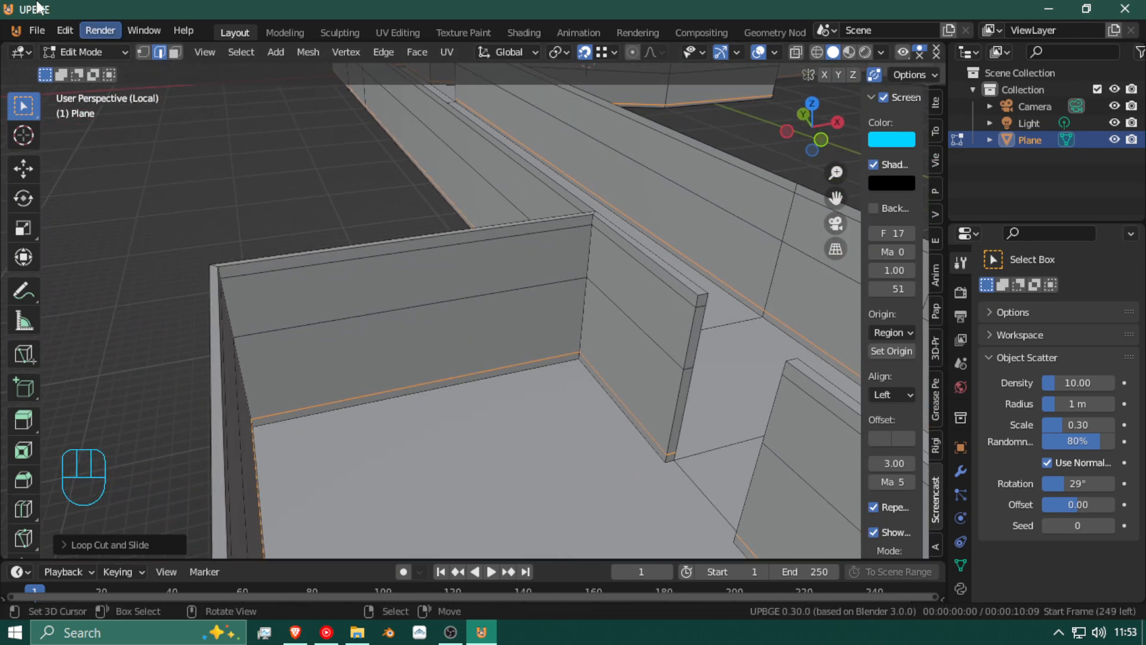
Step: Switch the mesh selection to face mode
right_click(186, 62)
right_click(123, 76)
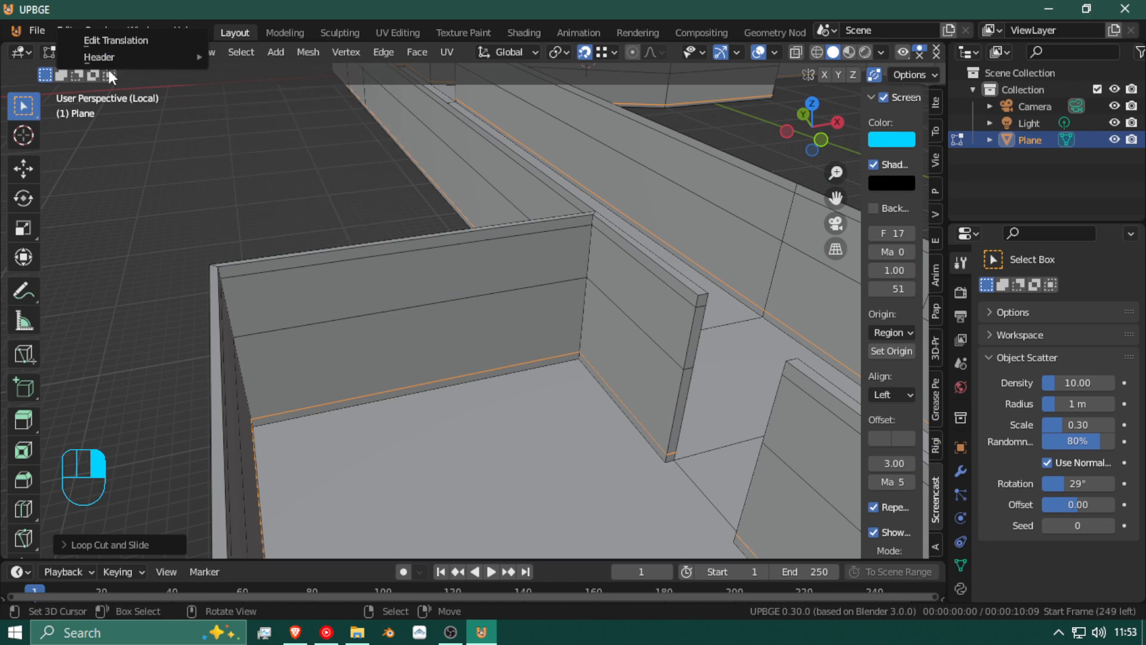
click(177, 53)
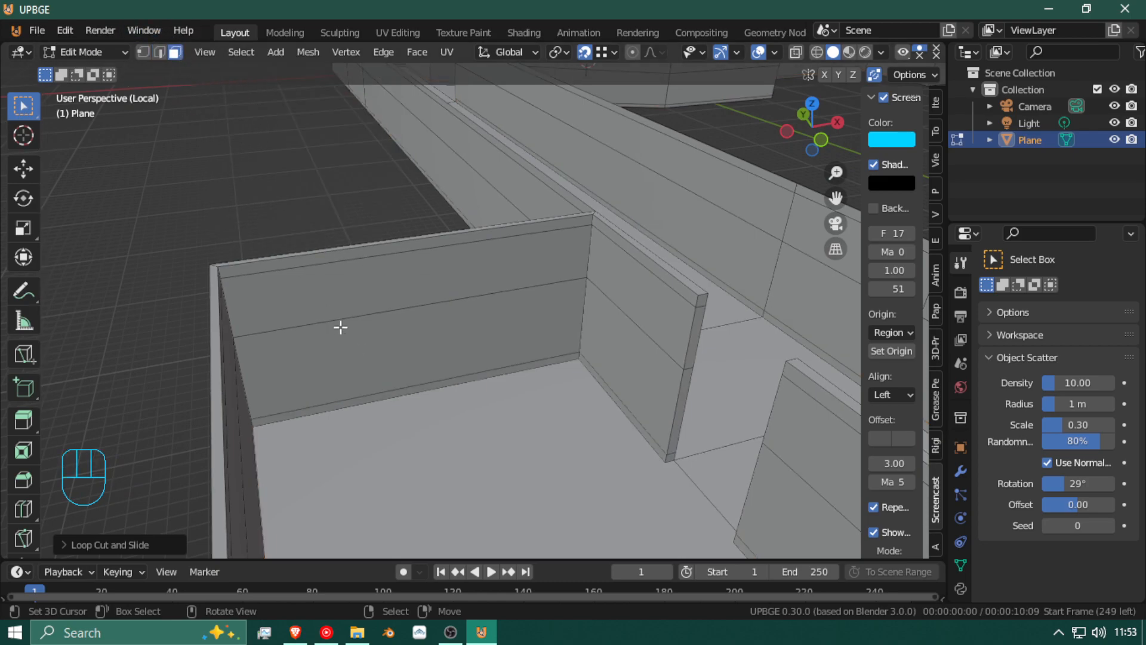
Step: Select the inner face strips of the room's end wall and scale them along the global Y axis
click(357, 296)
shift+click(363, 323)
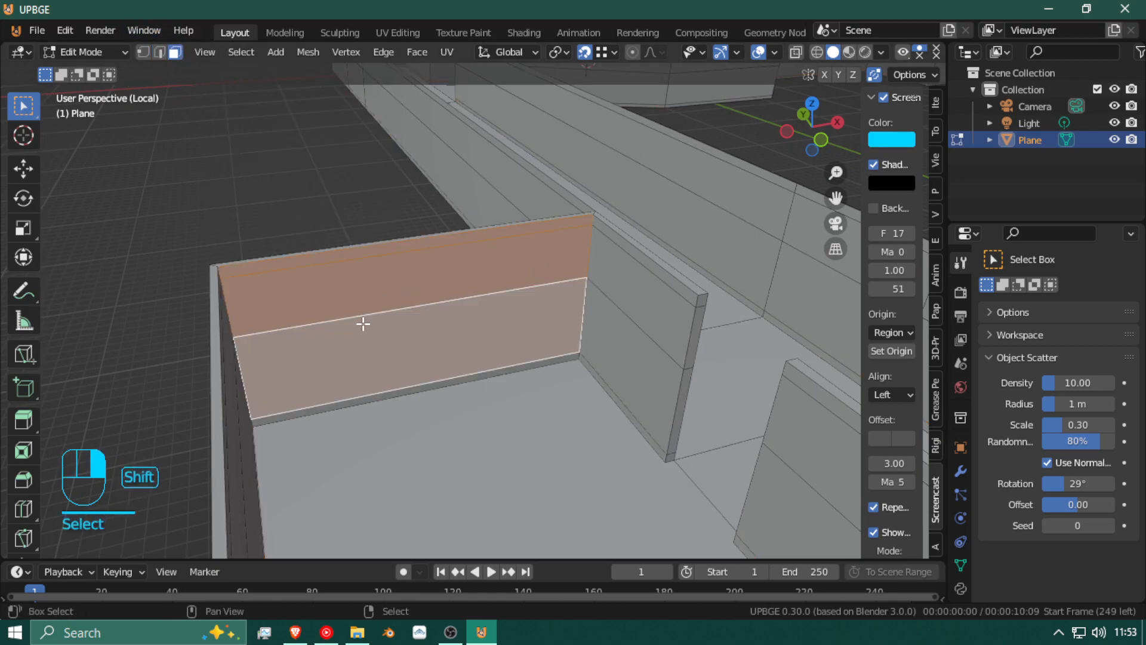
shift+click(385, 396)
key(shift+f)
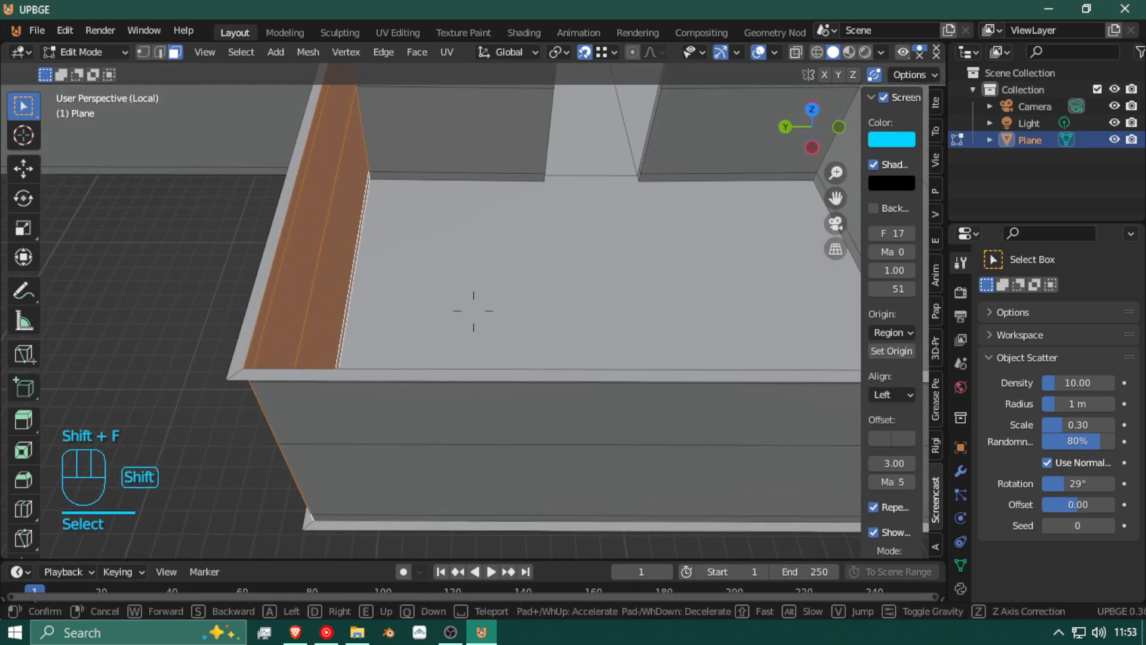
click(473, 311)
key(s)
right_click(473, 299)
key(shift+f)
right_click(468, 307)
key(KP_Decimal)
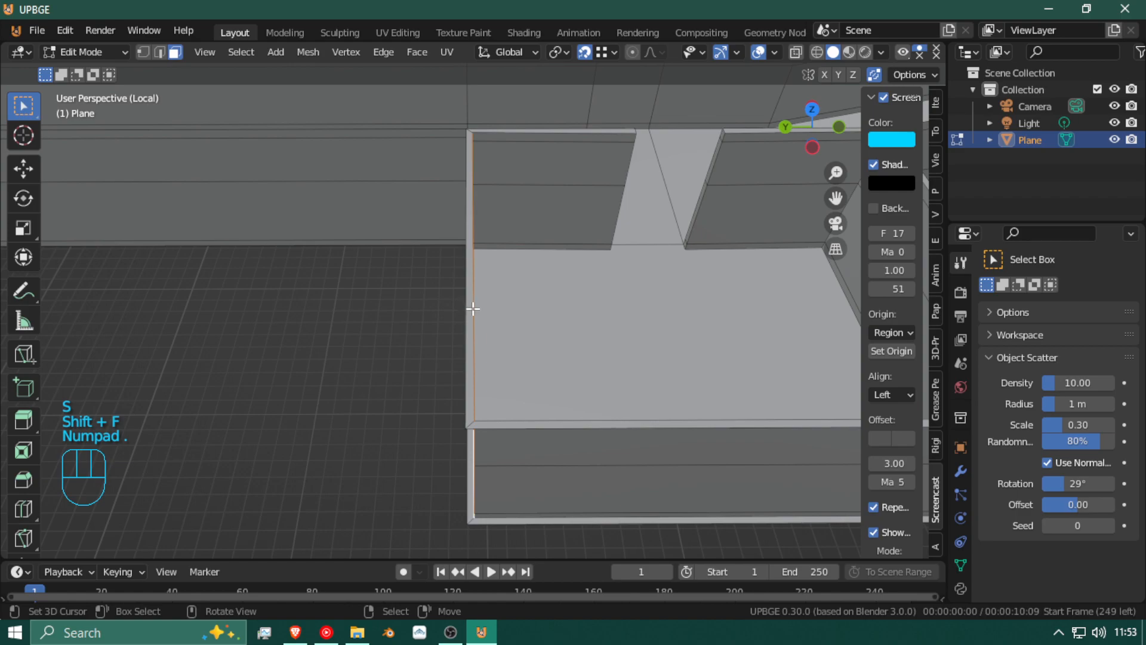
key(s)
key(y)
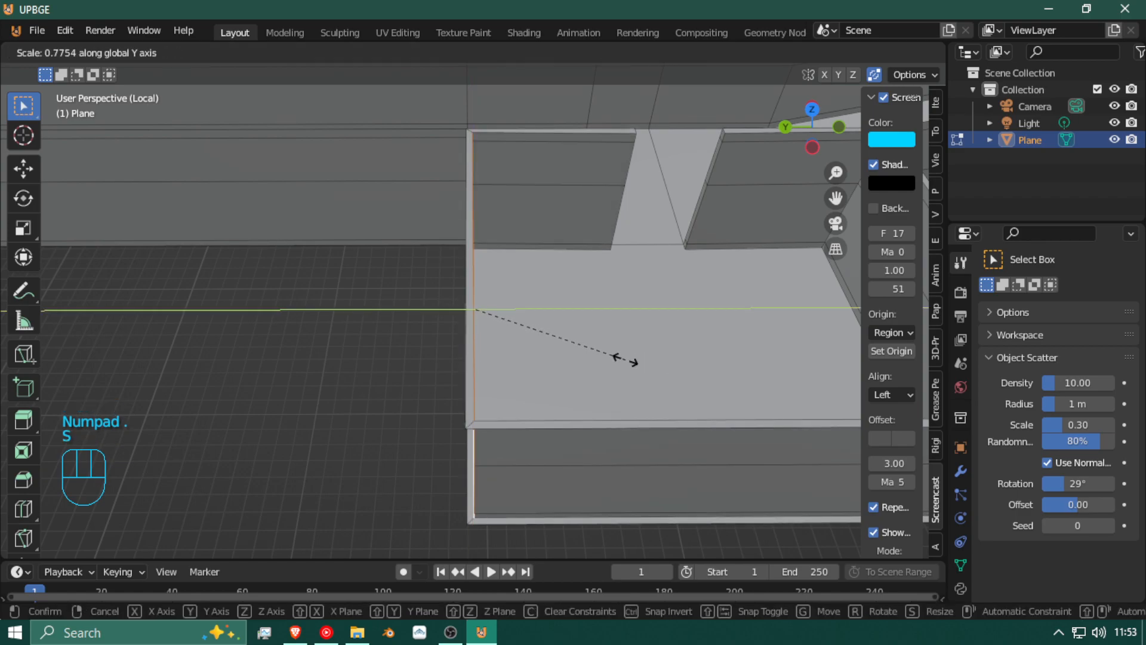
click(626, 360)
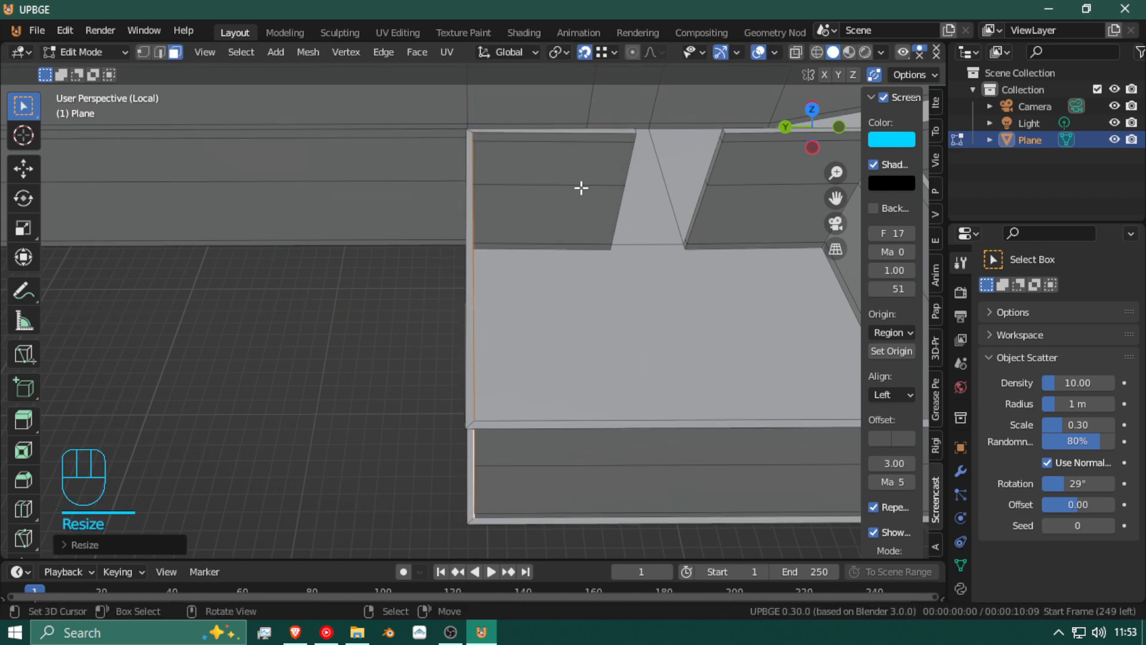
Step: Select all face strips of the wall section between the room's corner and the doorway, including the base strip, and scale them
shift+click(564, 208)
shift+right_click(568, 252)
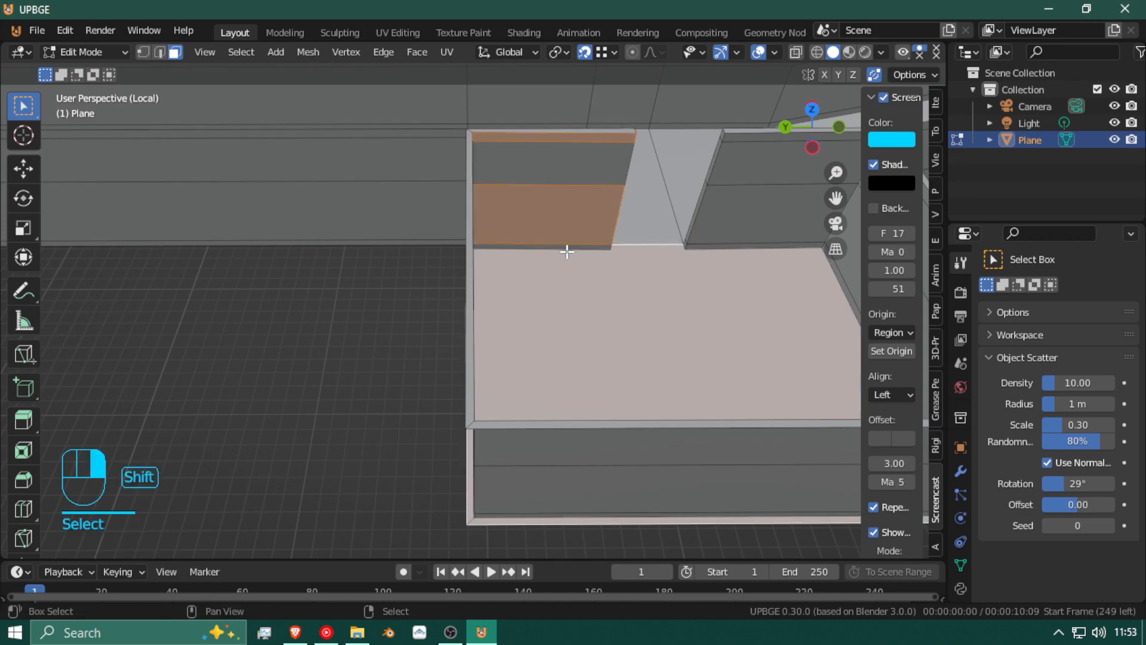
right_click(570, 255)
right_click(571, 247)
shift+right_click(566, 211)
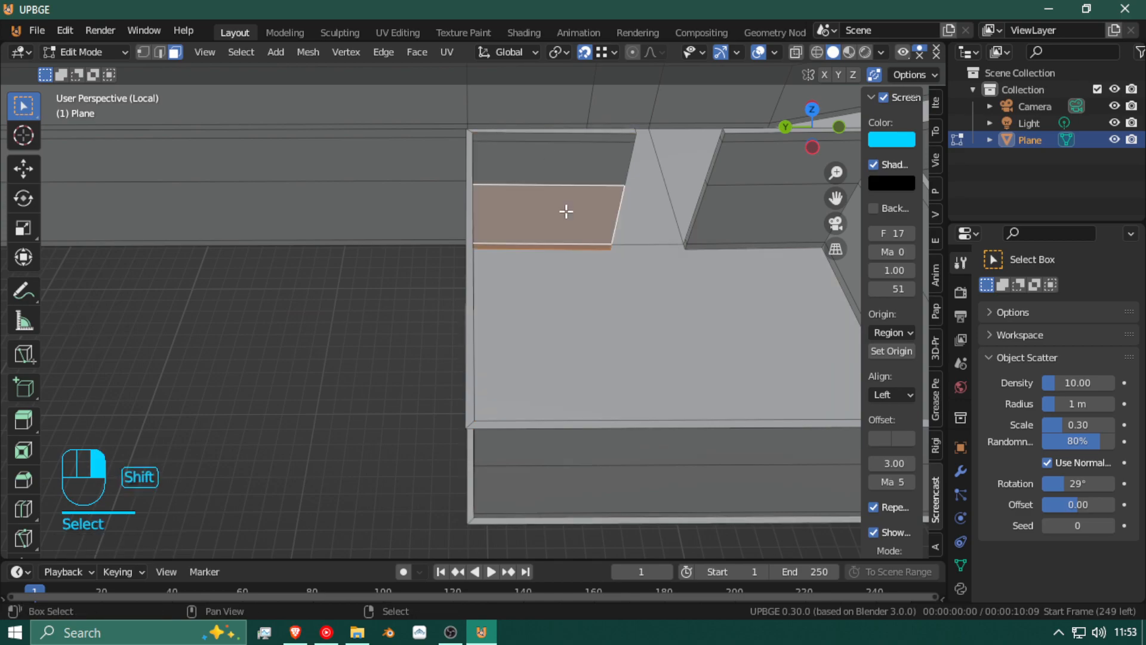
shift+right_click(566, 149)
key(s)
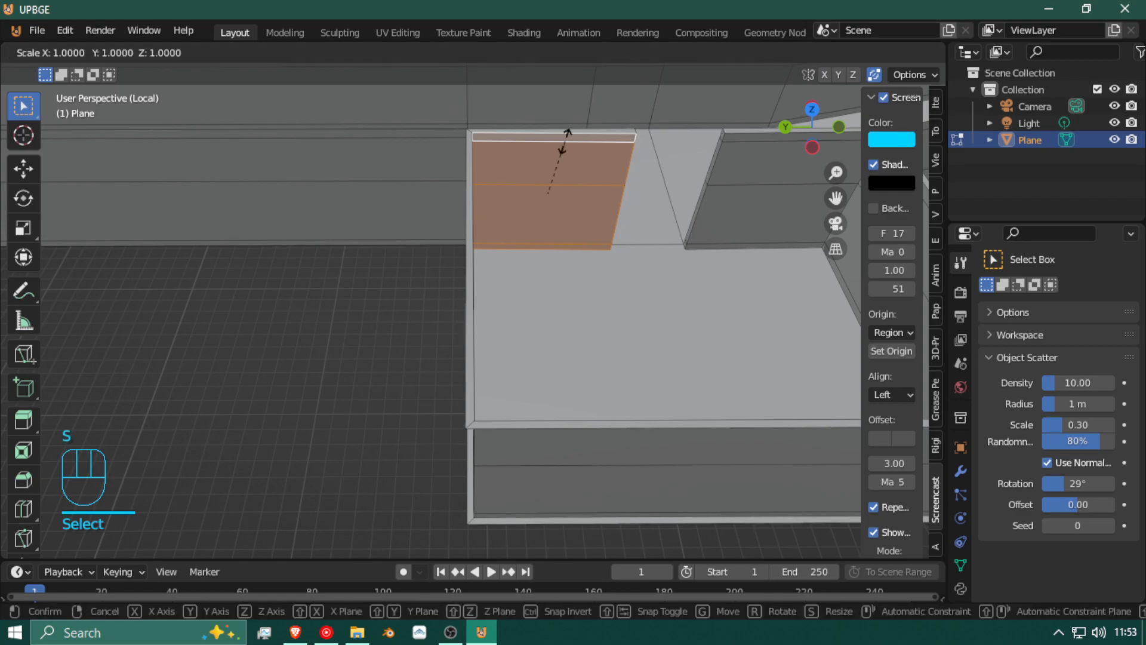
click(565, 139)
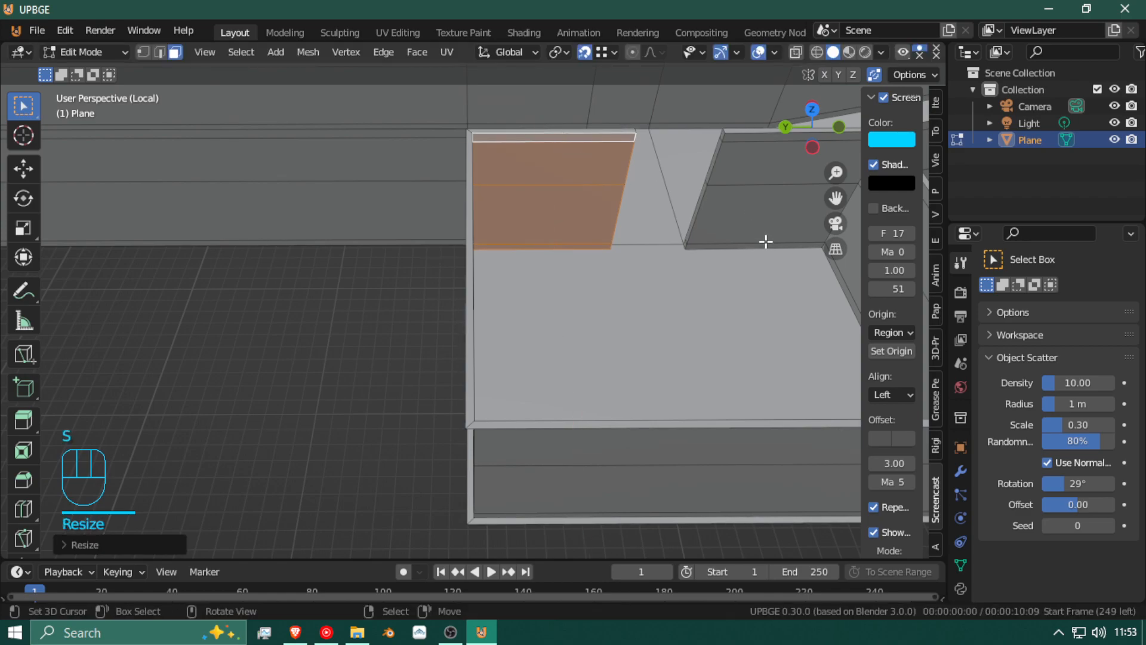
Step: Select the face strips of the wall on the doorway's other side and scale them along the global X axis
right_click(767, 230)
shift+right_click(766, 166)
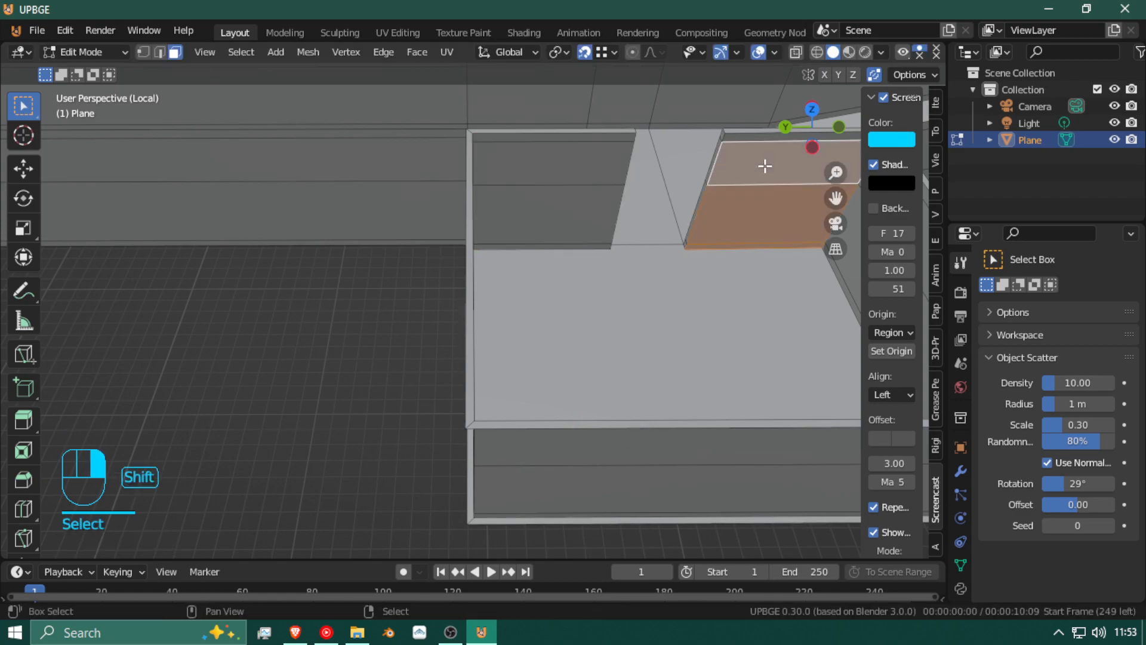
key(s)
key(x)
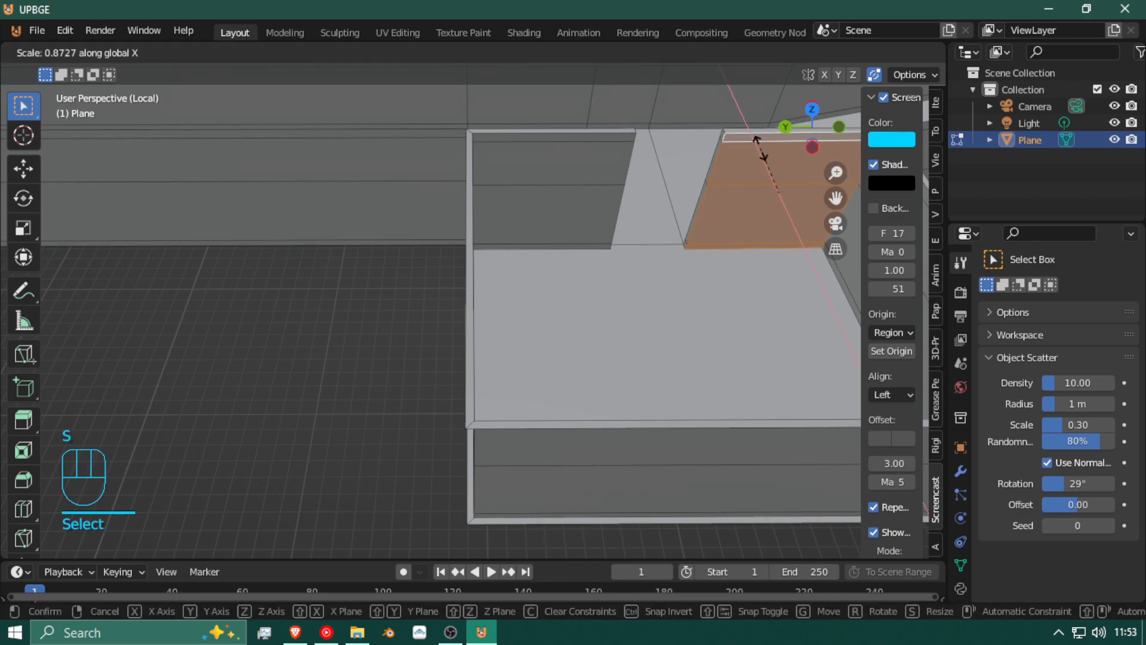
click(760, 149)
Step: Select the two large outside faces of the wall opposite the doorway and scale them to 0 along the global X axis
key(shift+g)
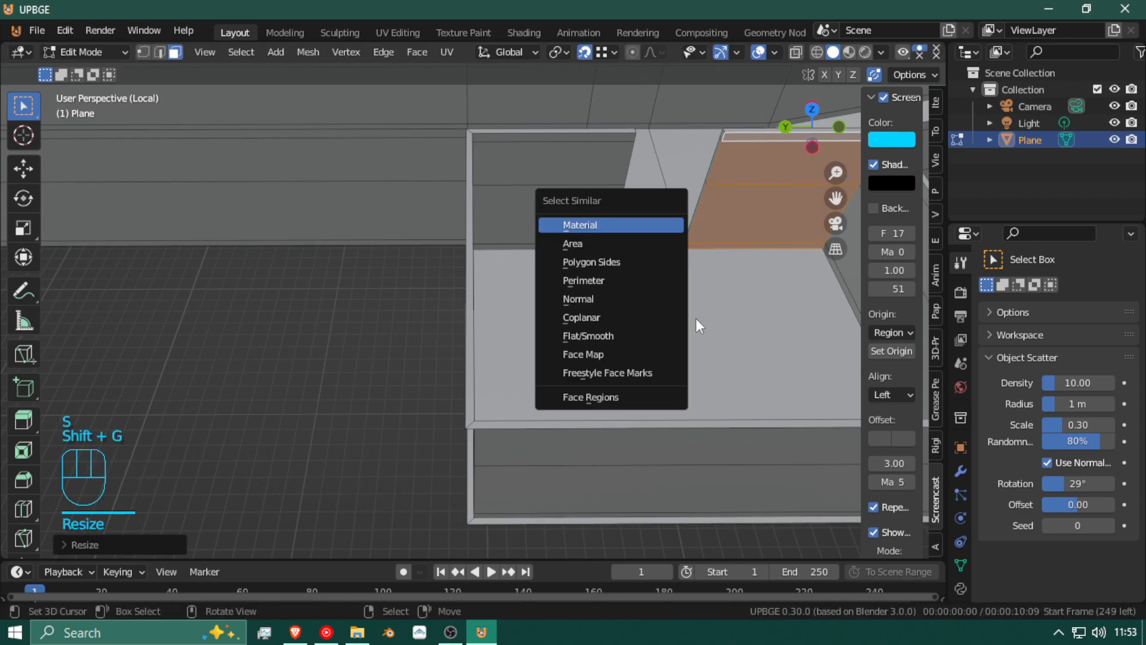
shift+click(581, 453)
shift+click(550, 479)
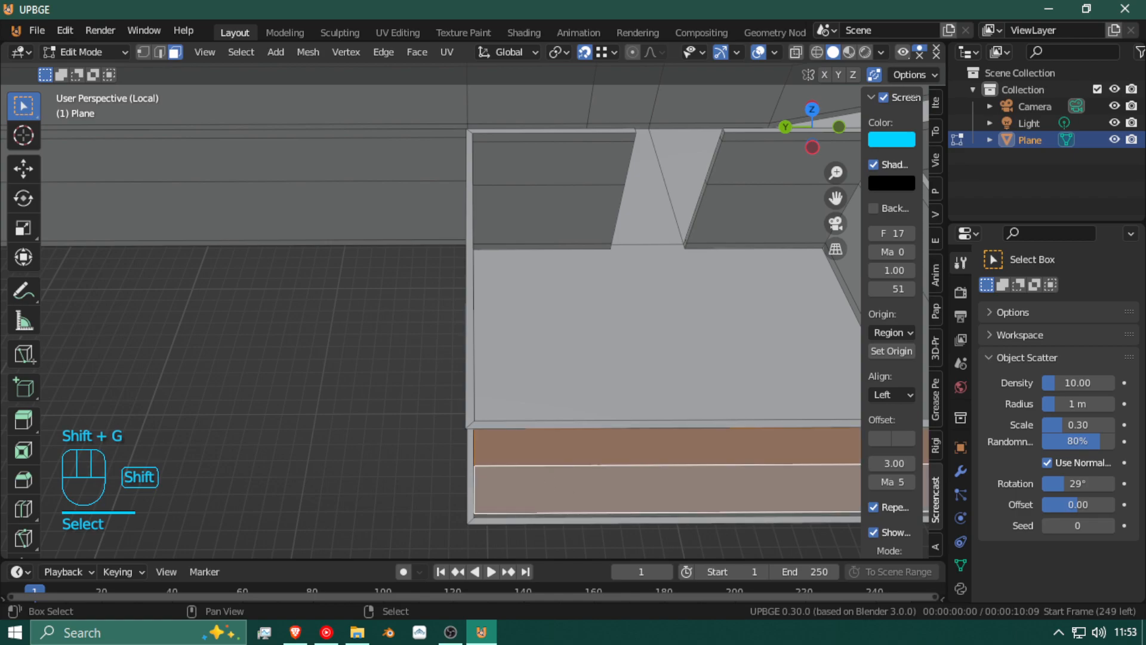
key(shift+f)
key(s)
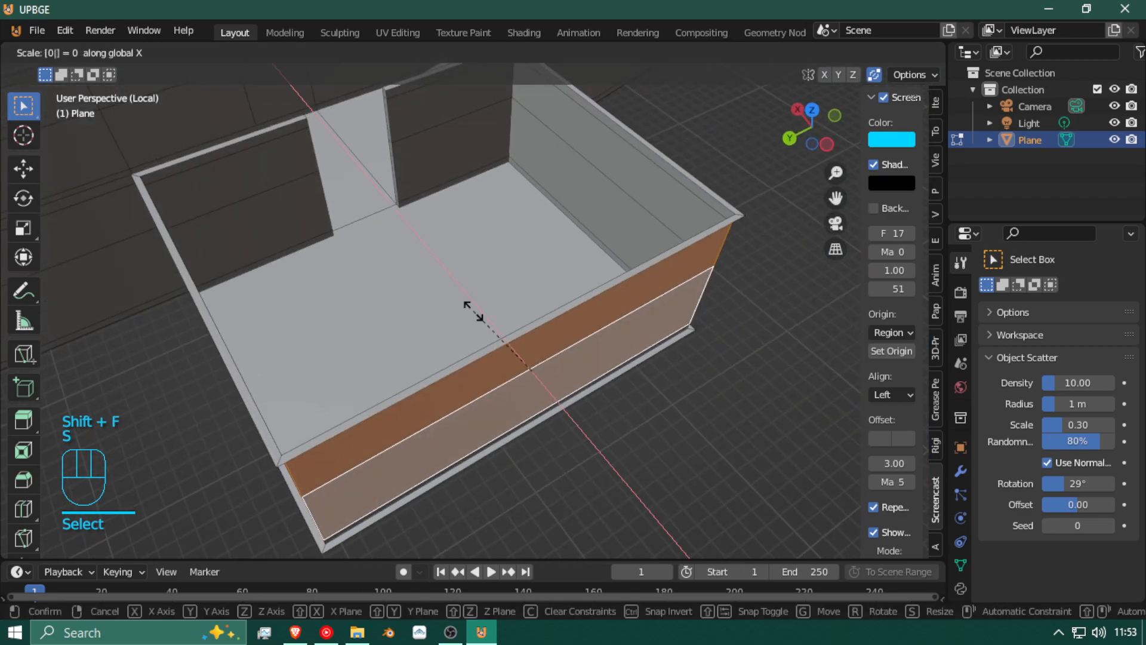
click(475, 310)
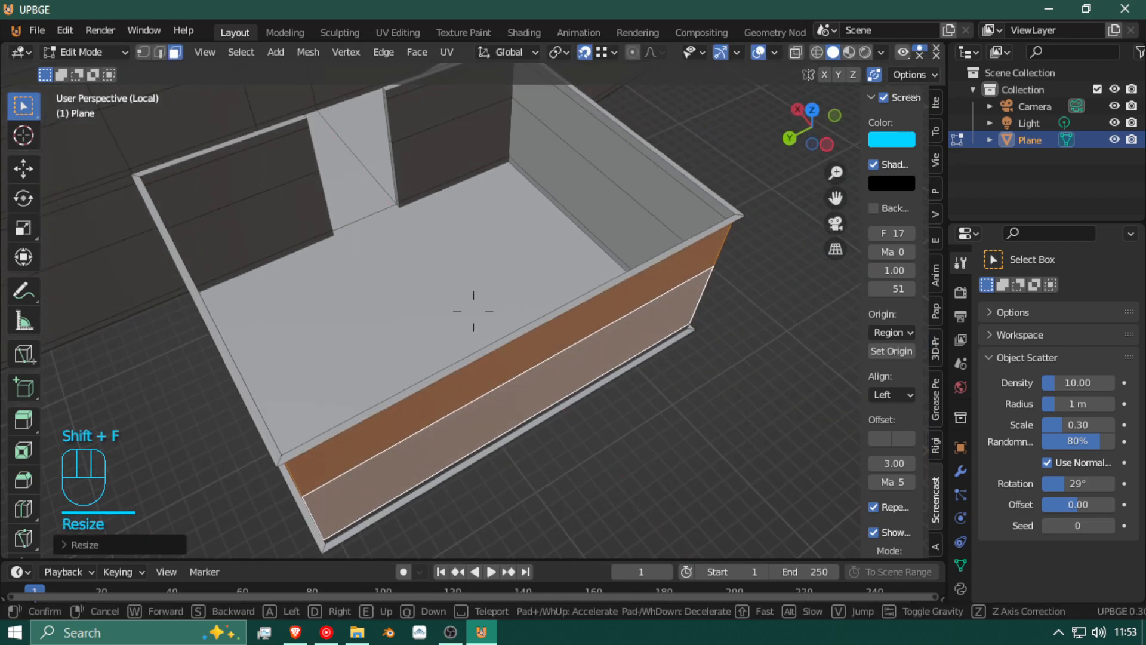
Step: Add the base strip to the selected outside faces of the wall opposite the doorway and scale them along the global X axis
key(shift)
click(445, 293)
key(shift+f)
click(474, 311)
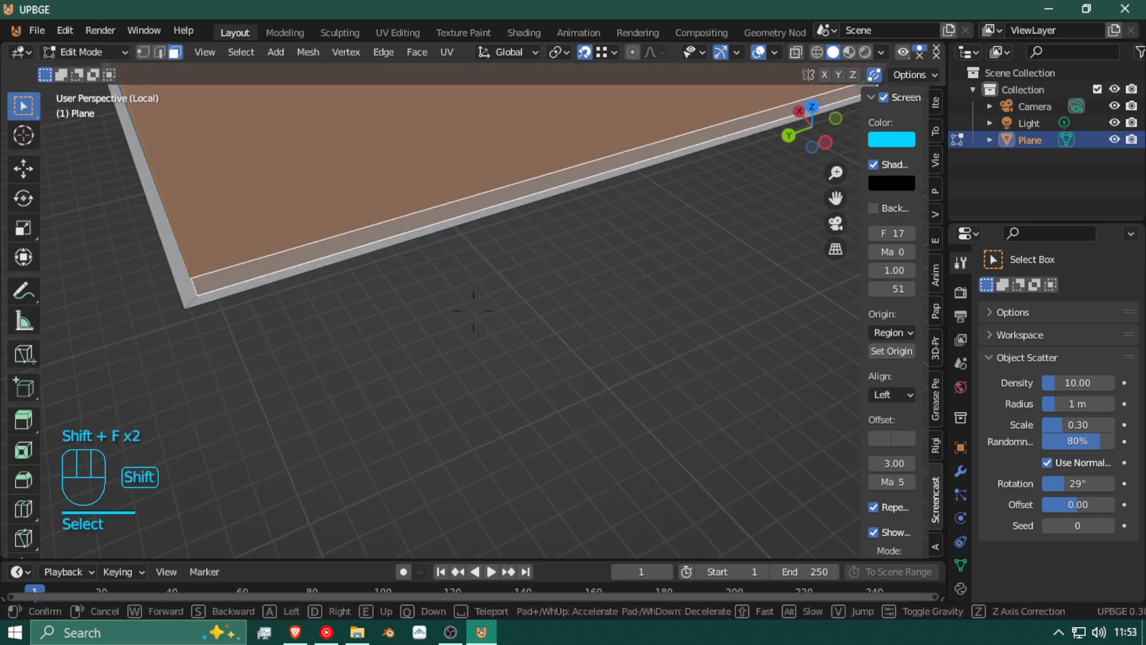
key(s)
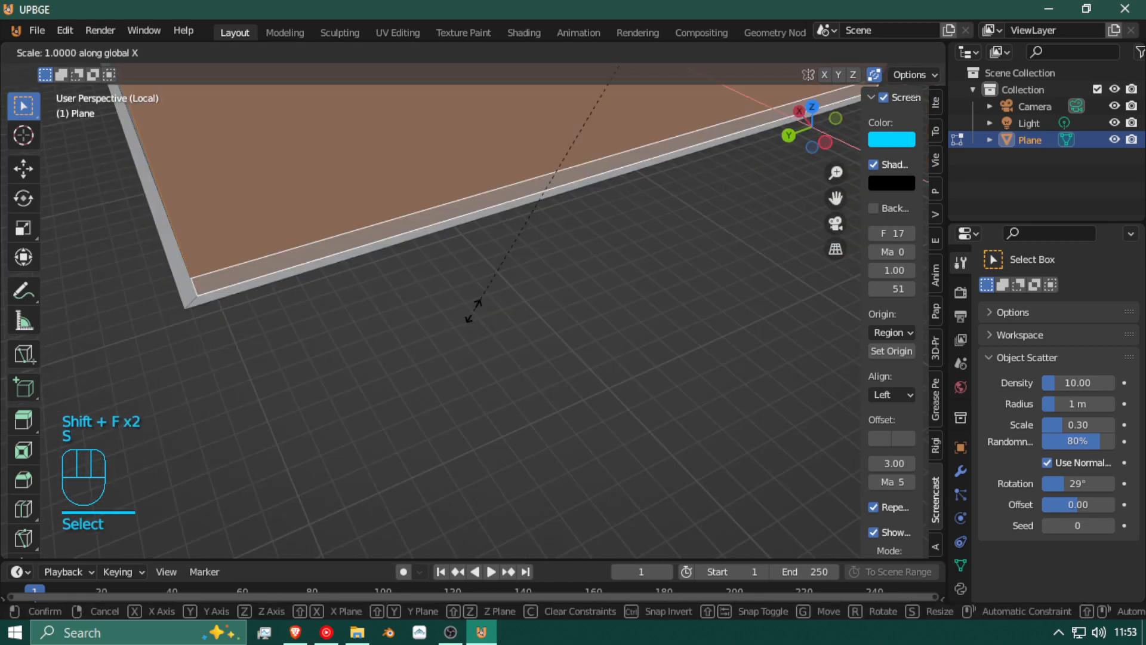
click(474, 311)
Step: Select all face strips of the room's side wall, from the base to the top strip, and scale them along the global Y axis
key(shift+f)
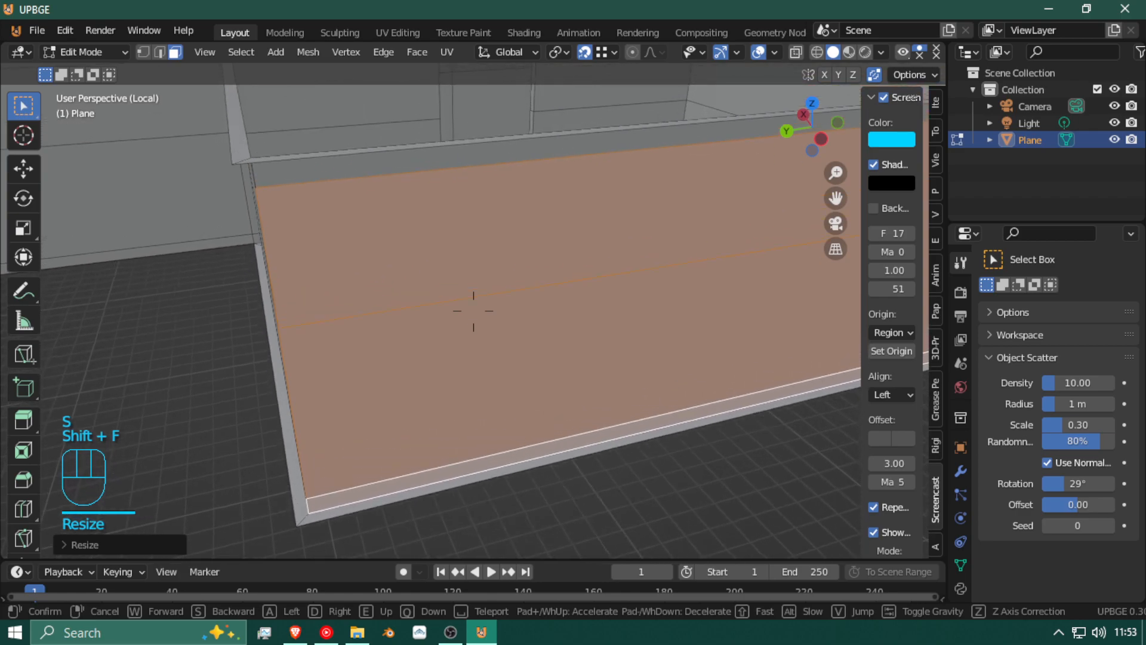
key(a)
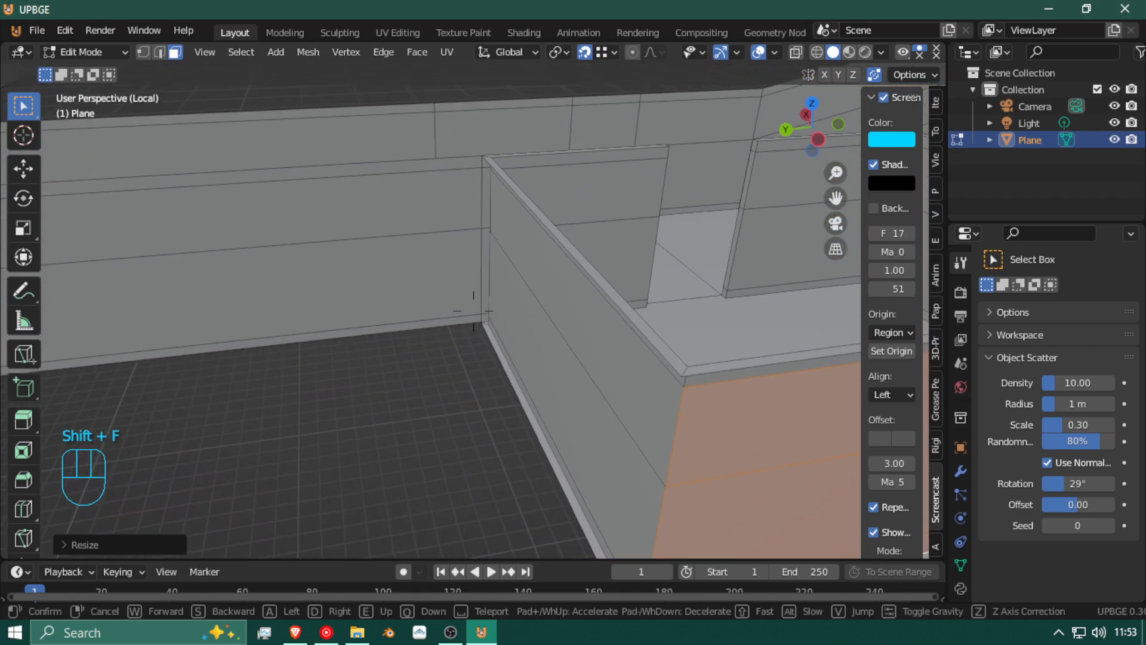
key(e)
key(w)
click(472, 309)
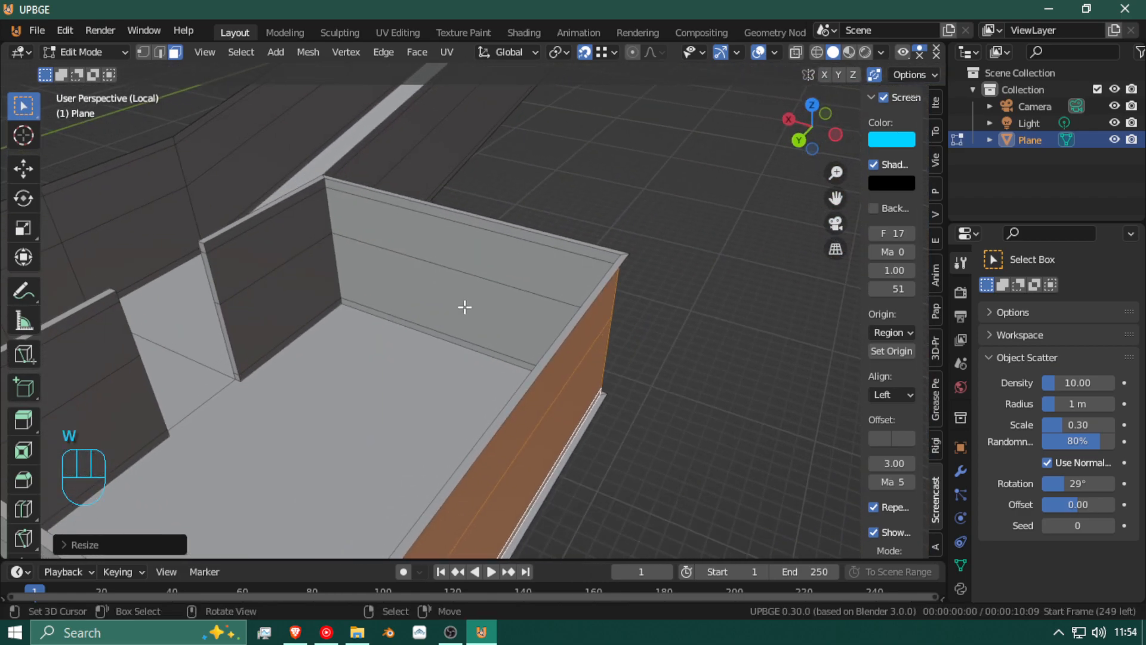
shift+click(426, 329)
ctrl+right_click(429, 219)
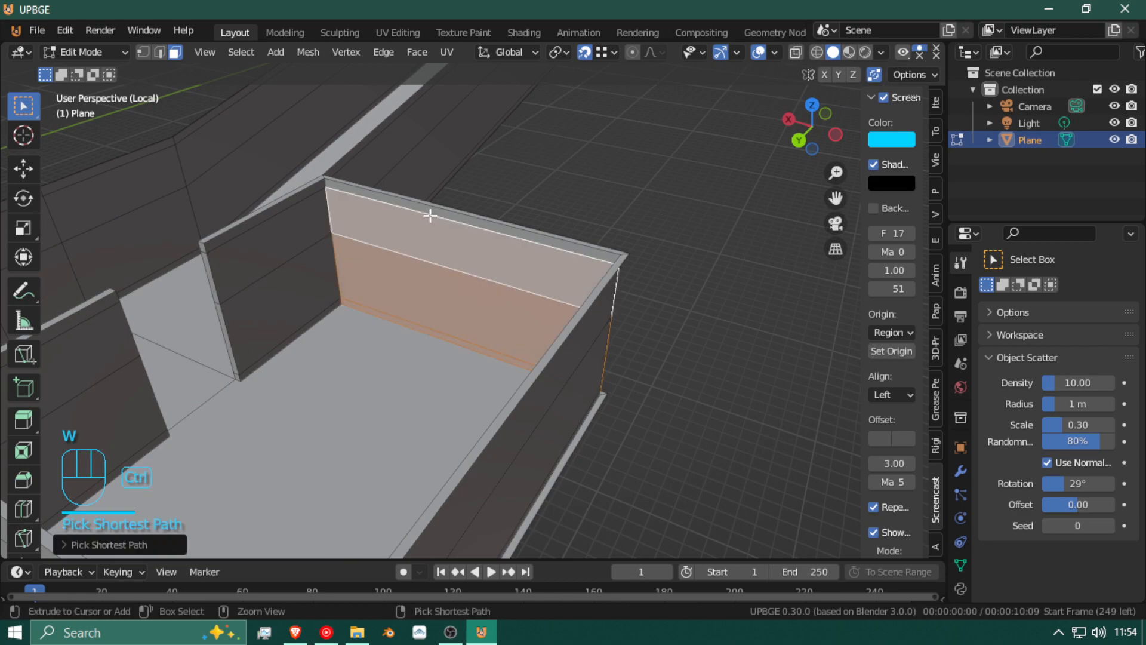
ctrl+right_click(430, 213)
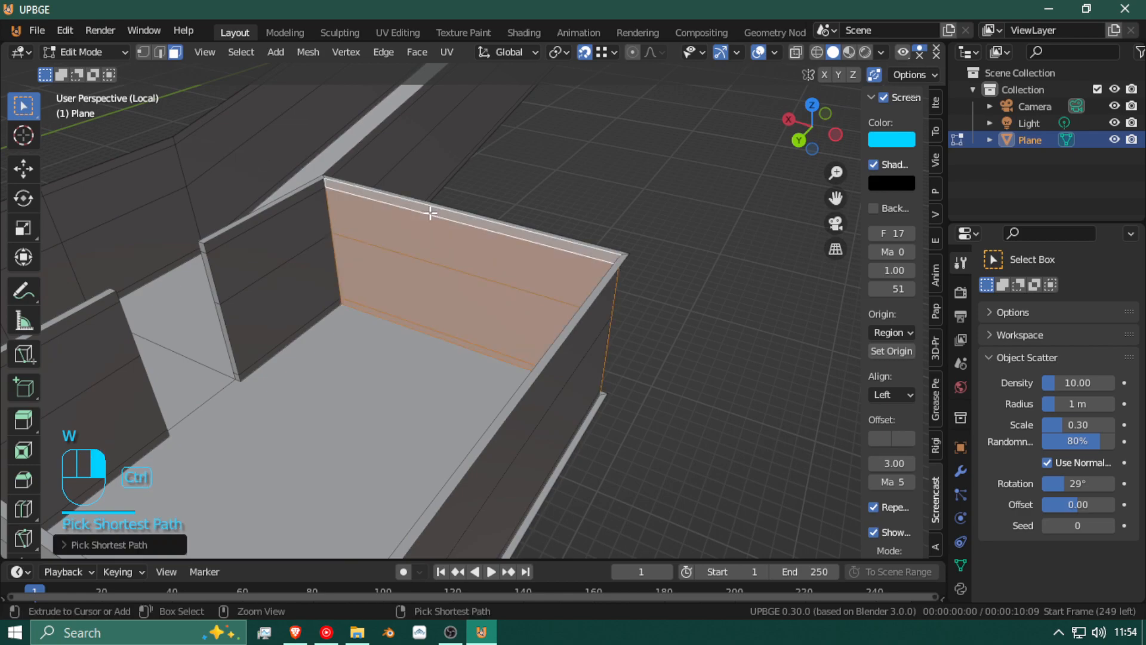
key(s)
key(y)
click(376, 301)
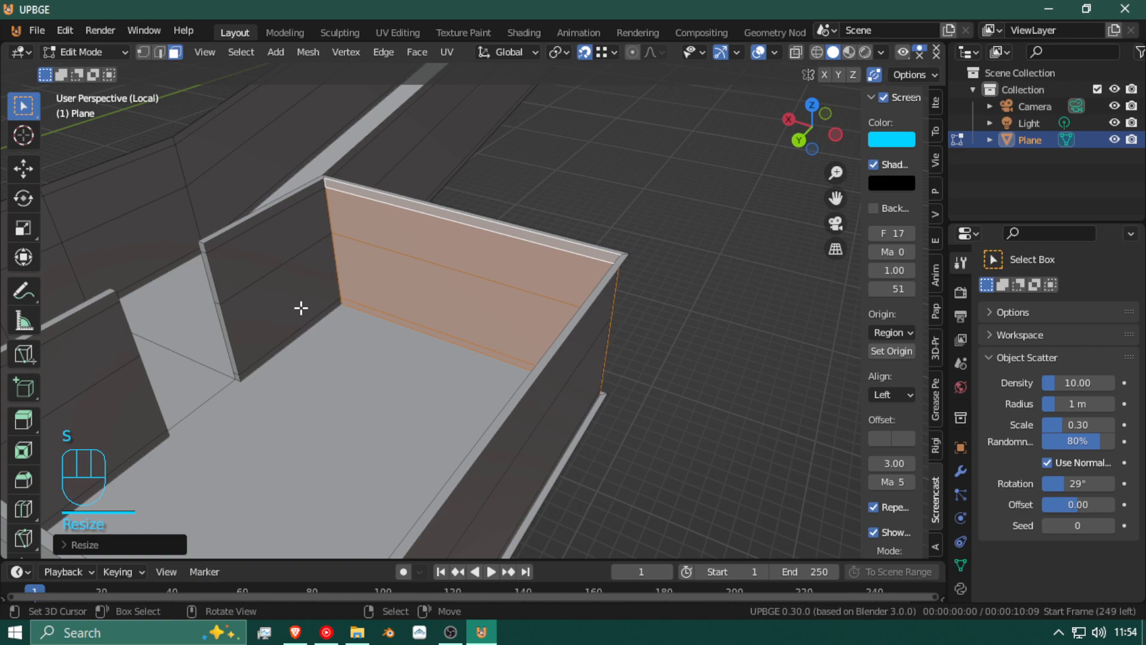
Step: Select the narrow top rim faces along the room's three outer walls and delete them as faces
key(shift+f)
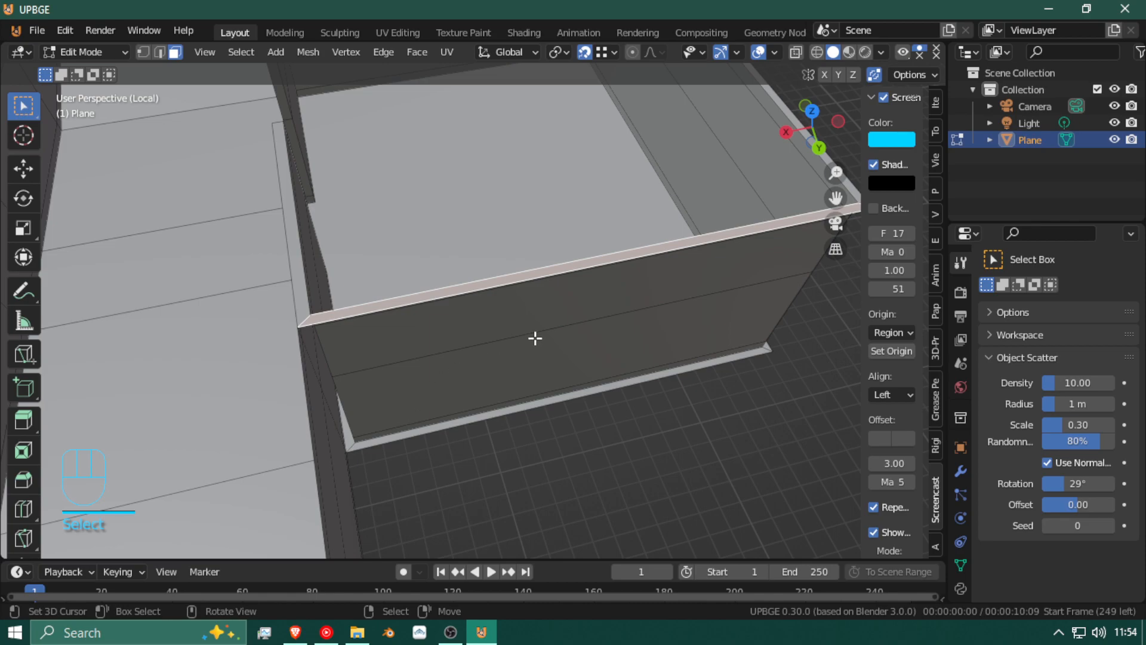
key(shift+f)
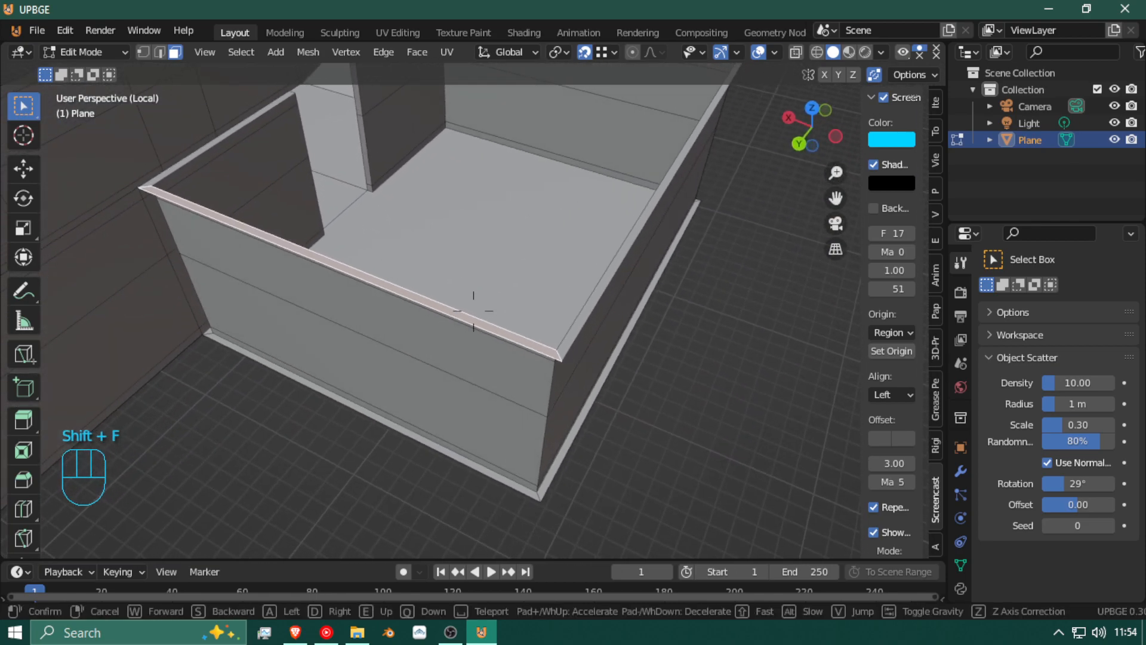
click(473, 310)
key(shift+f)
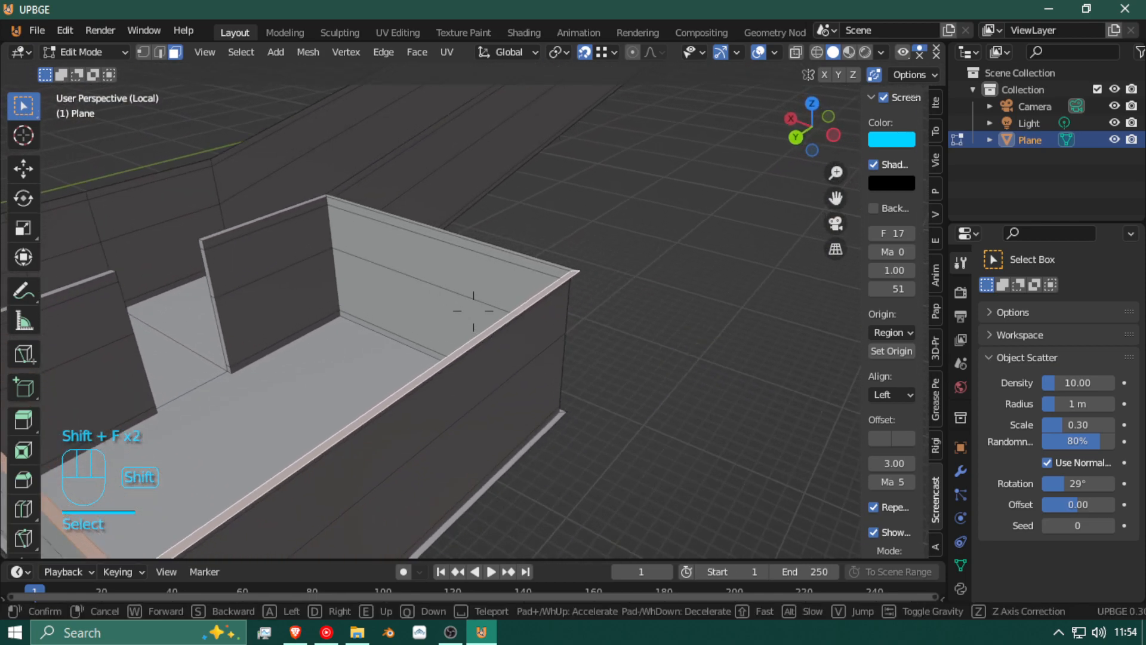
click(462, 332)
key(x)
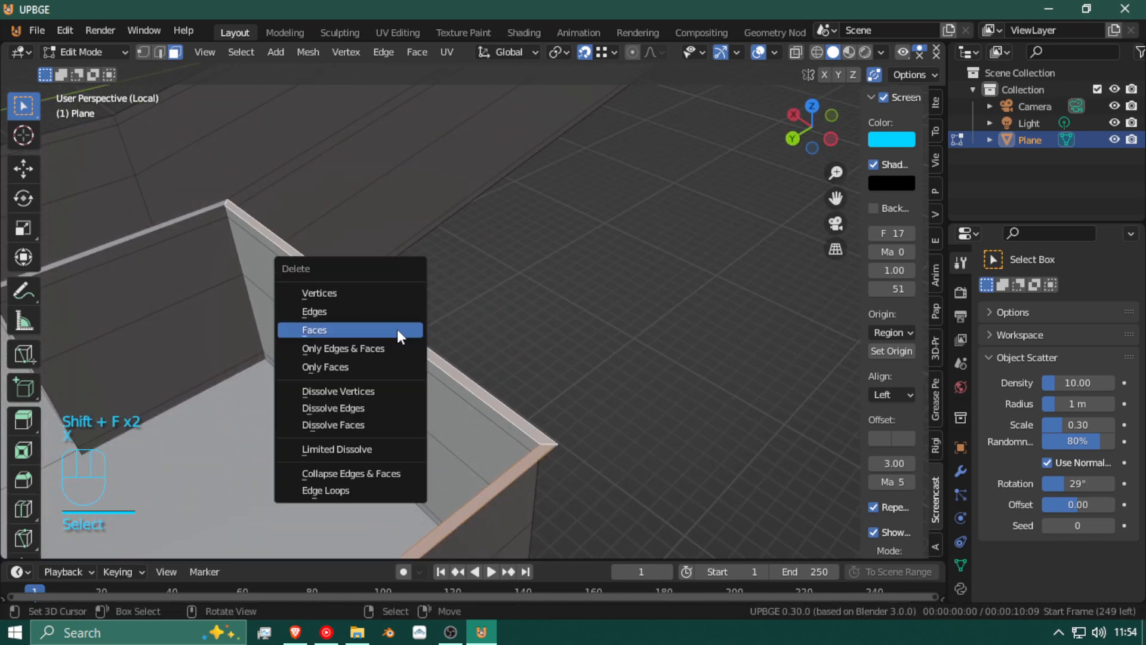
click(397, 330)
Step: Select the narrow ledge faces along the outside base of the room's three outer walls and delete them as faces
key(shift+f)
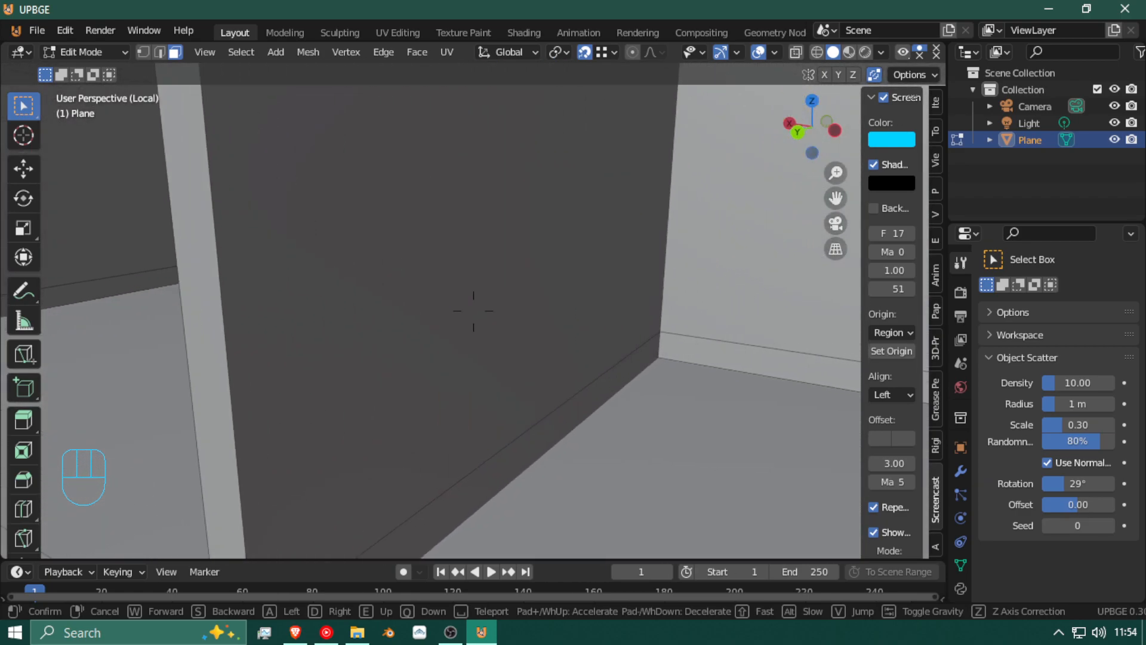
key(shift+s)
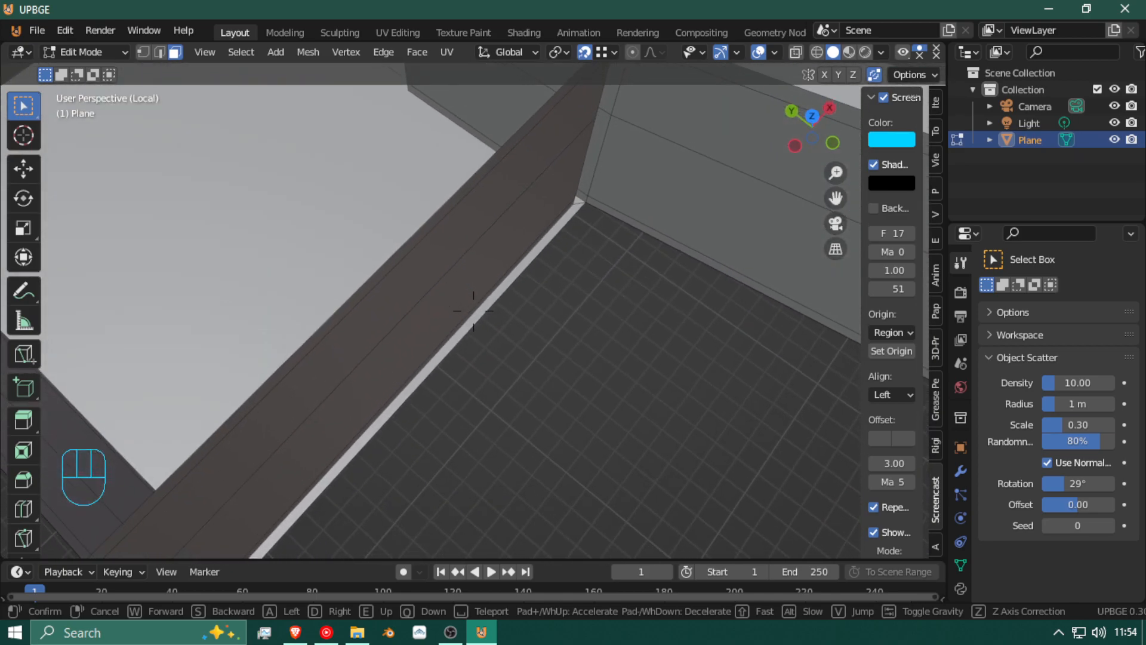
click(494, 287)
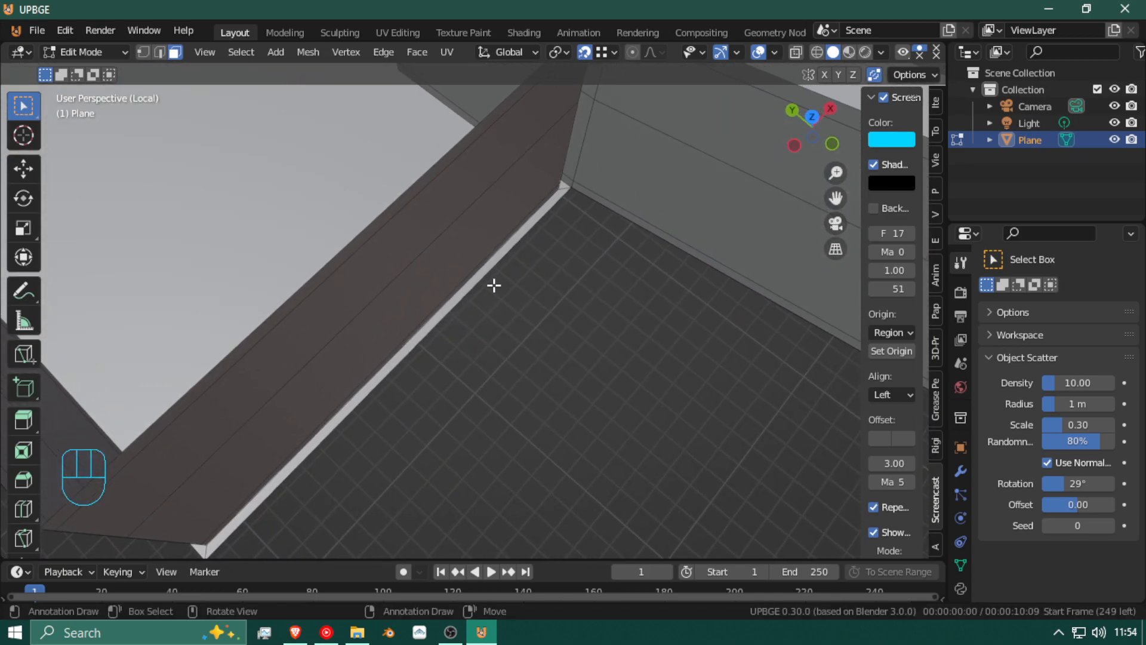
key(shift+f)
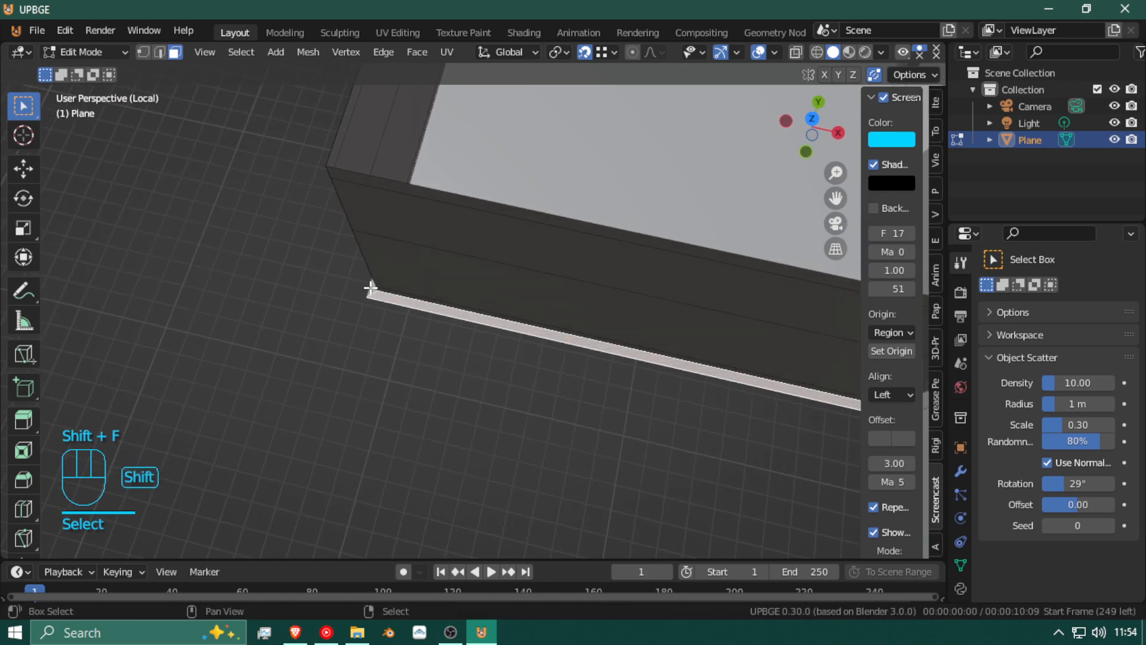
key(shift+f)
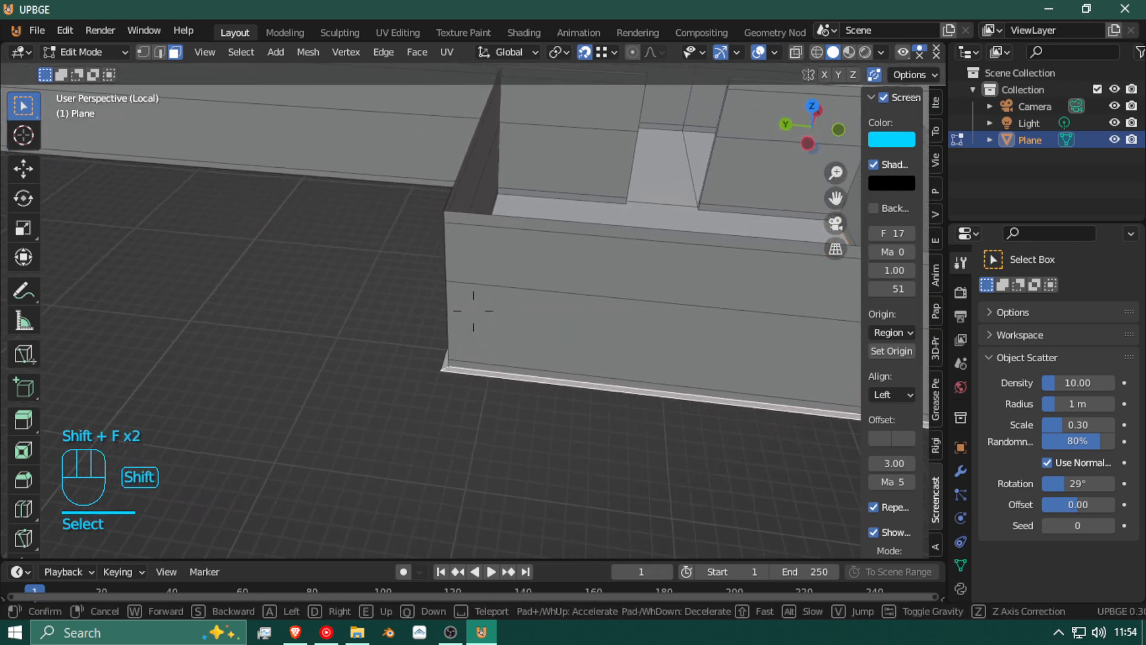
click(502, 293)
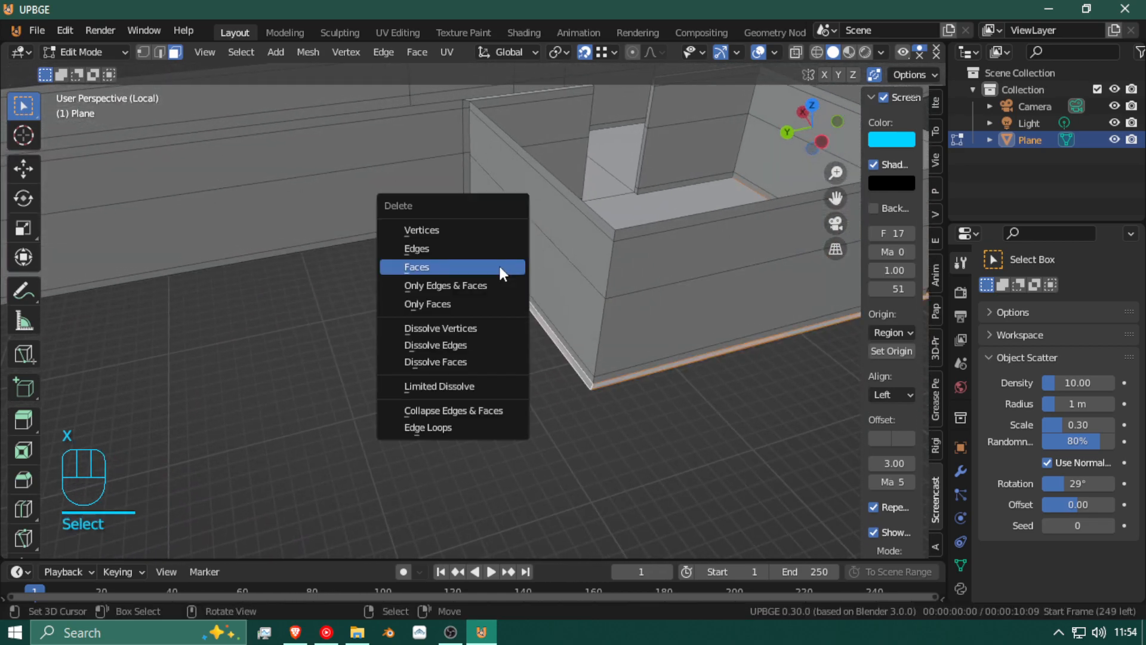
key(shift+f)
key(x)
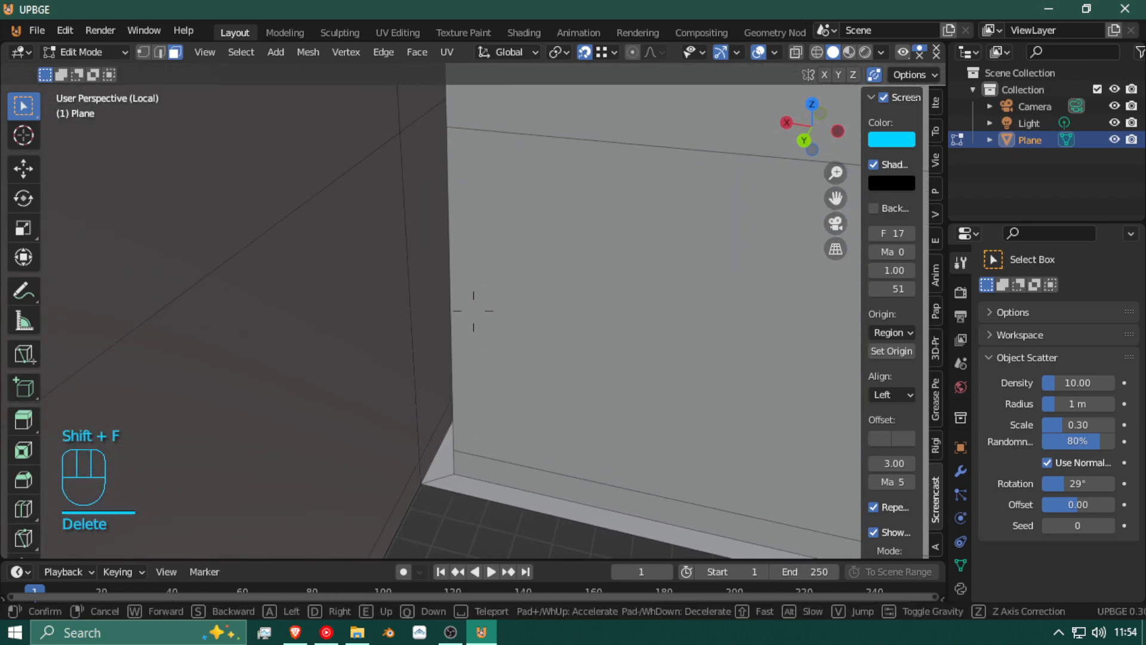
Step: Examine the room's base strip and the floor face where the room's walls meet the main wall
click(473, 311)
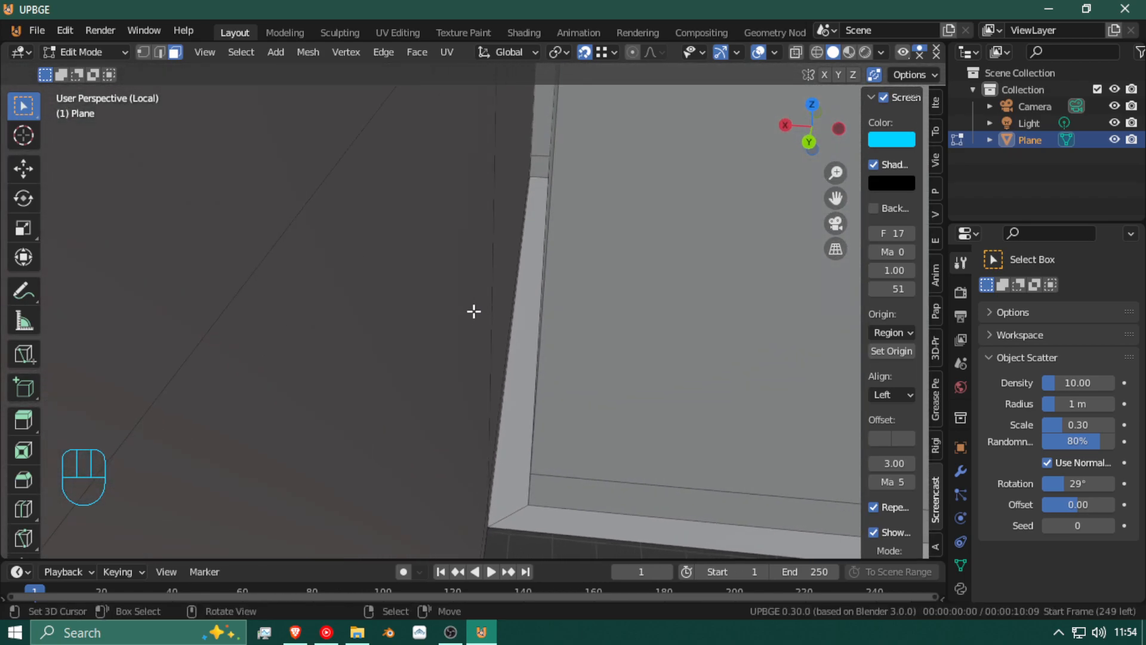
click(396, 287)
key(shift+f)
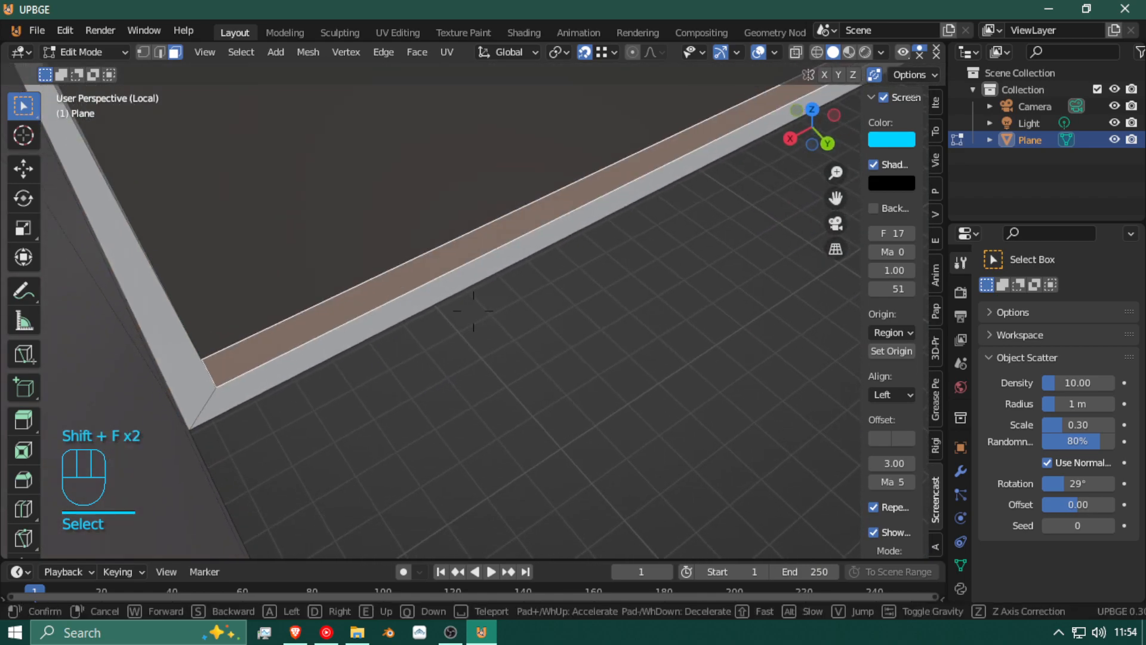
click(474, 311)
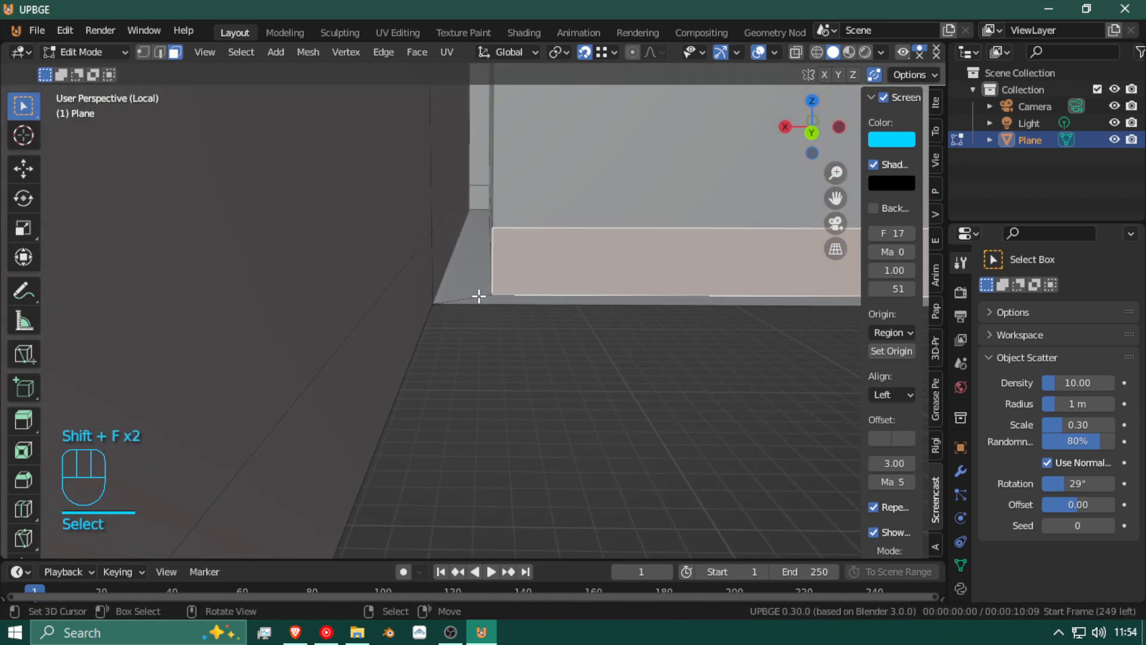
key(shift+f)
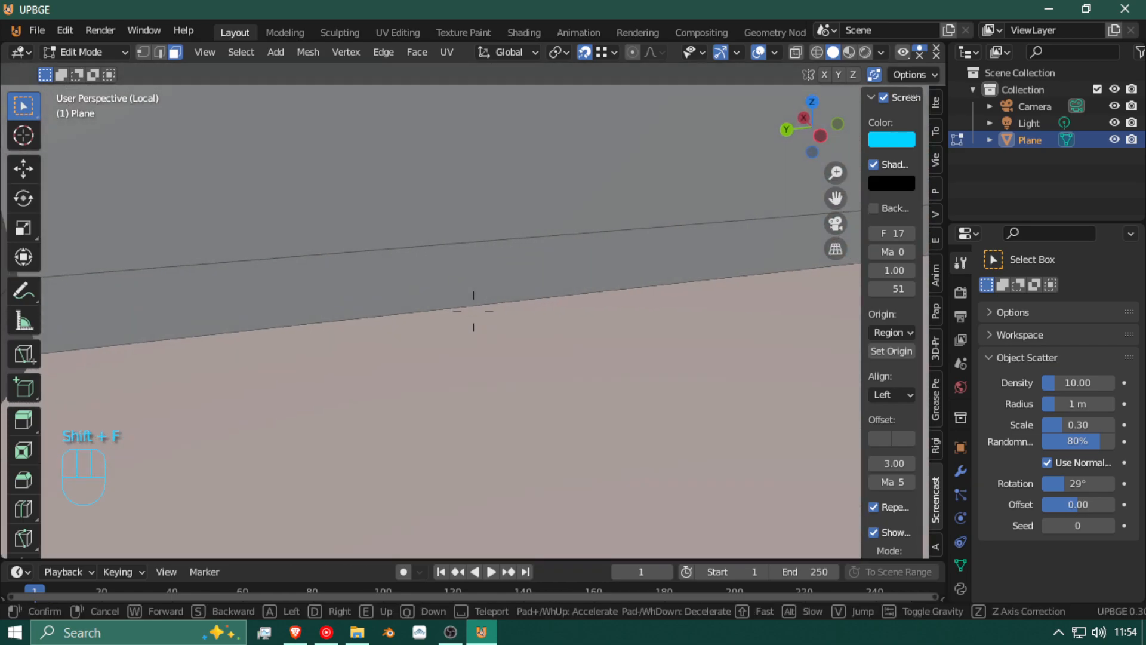
key(w)
key(a)
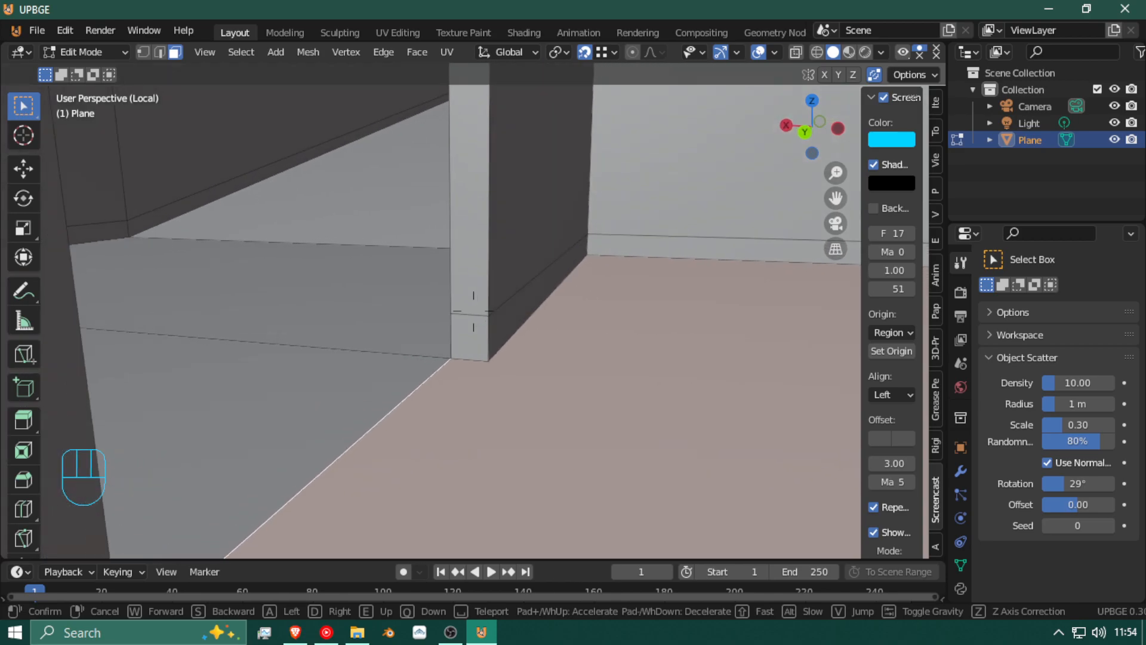
key(w)
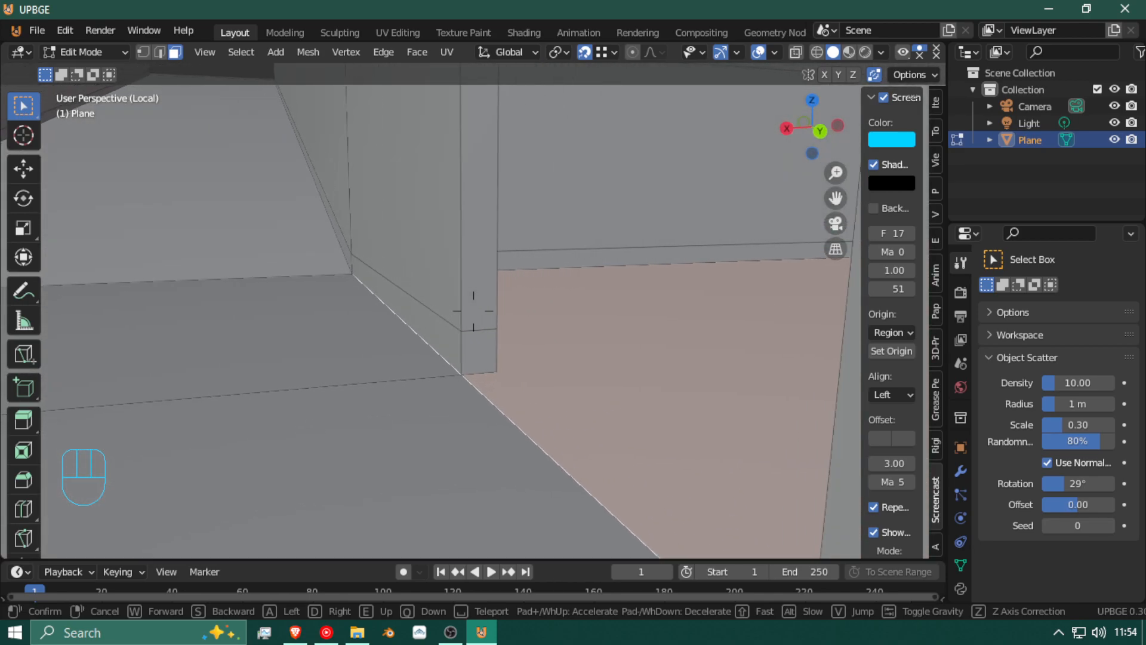
key(w)
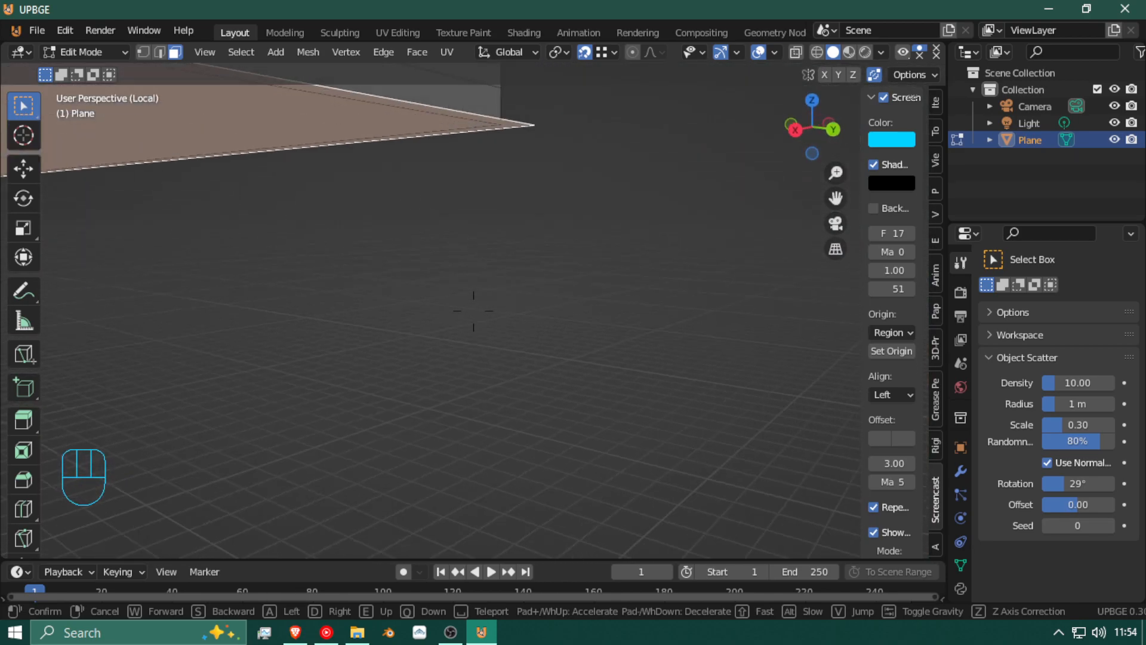
key(w)
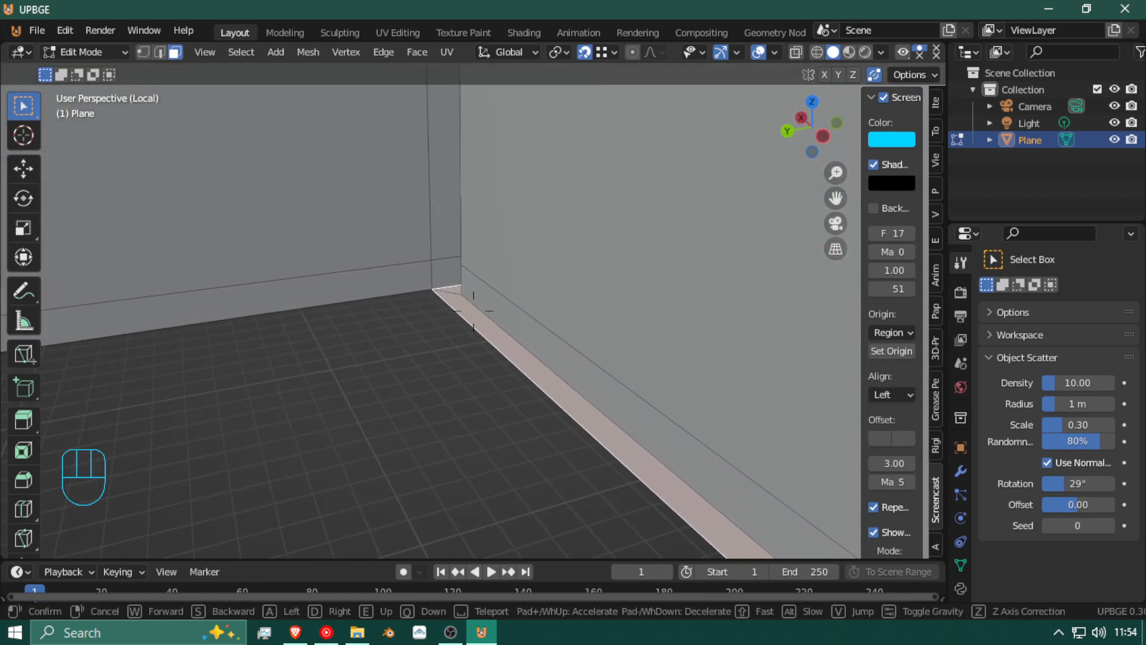
key(w)
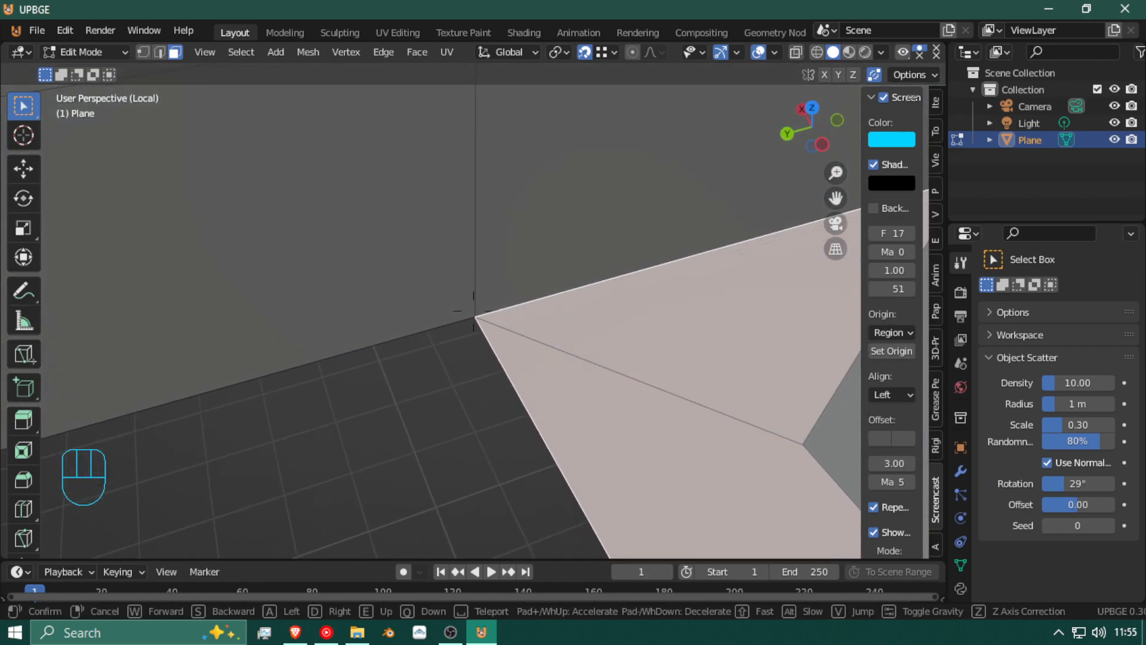
key(w)
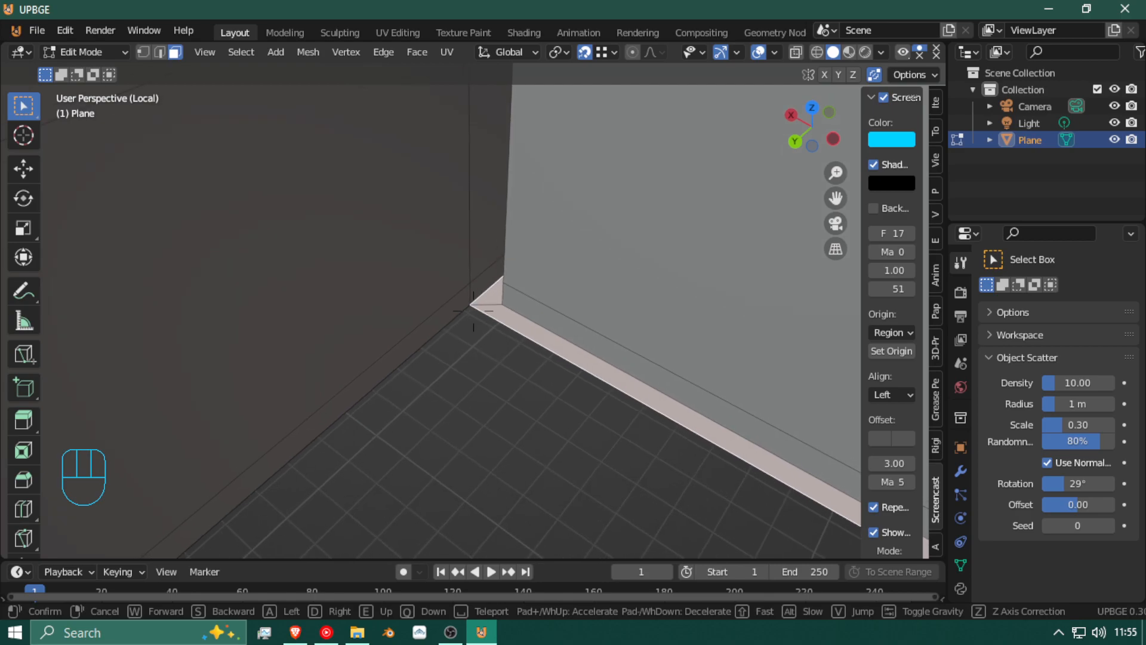
key(e)
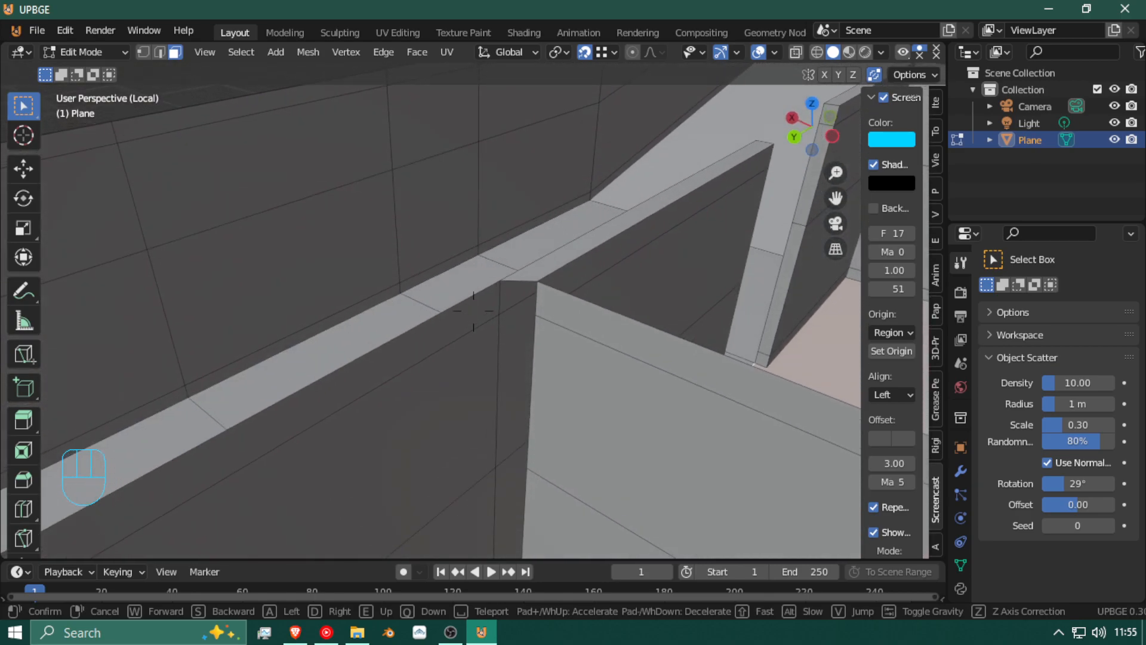
Step: Select the vertical edge loop beside the room's corner on the main wall and move it along global Y to the room wall's corner
key(w)
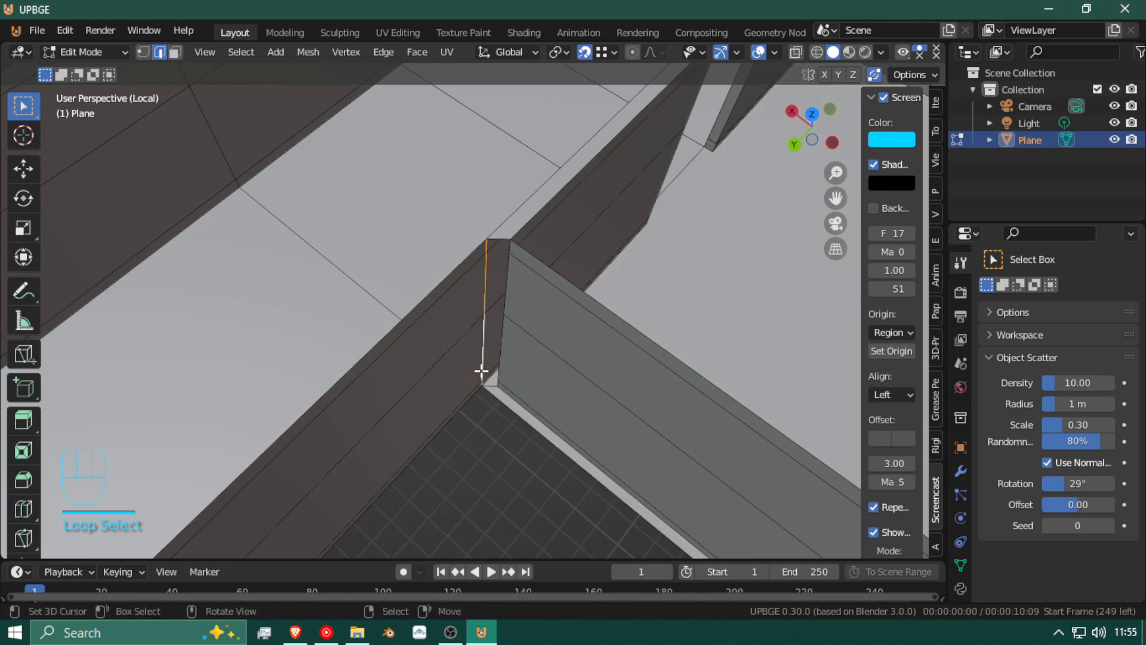
key(g)
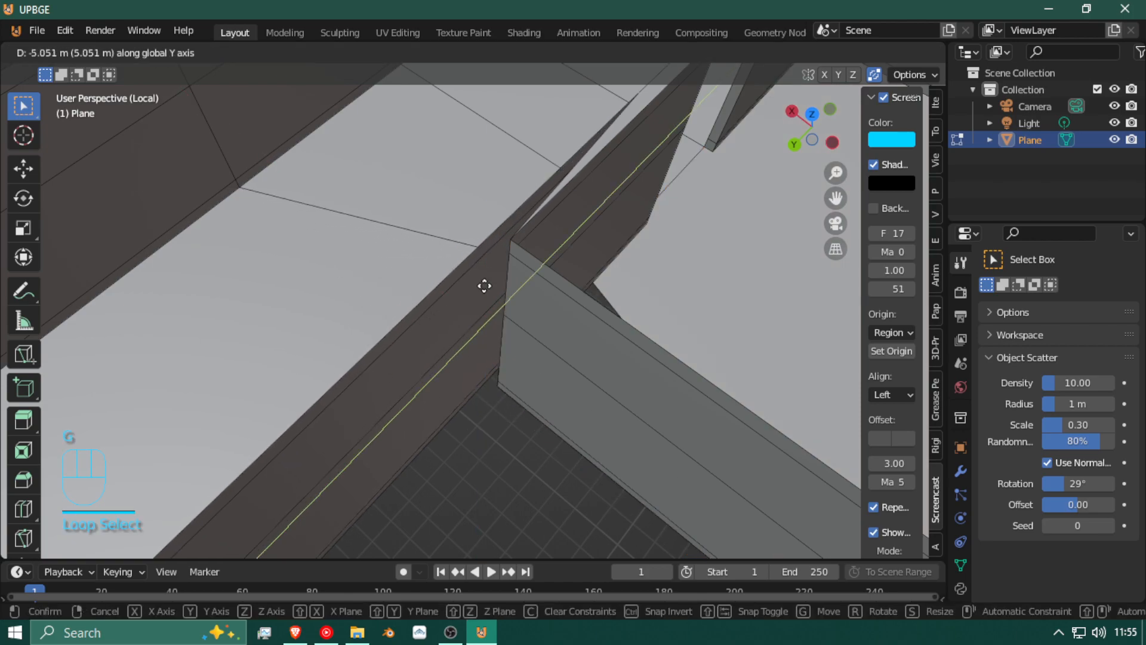
click(517, 245)
Step: Select the column of vertical edges beside the room wall's other junction with the main wall and move it onto the room wall's corner
key(shift+f)
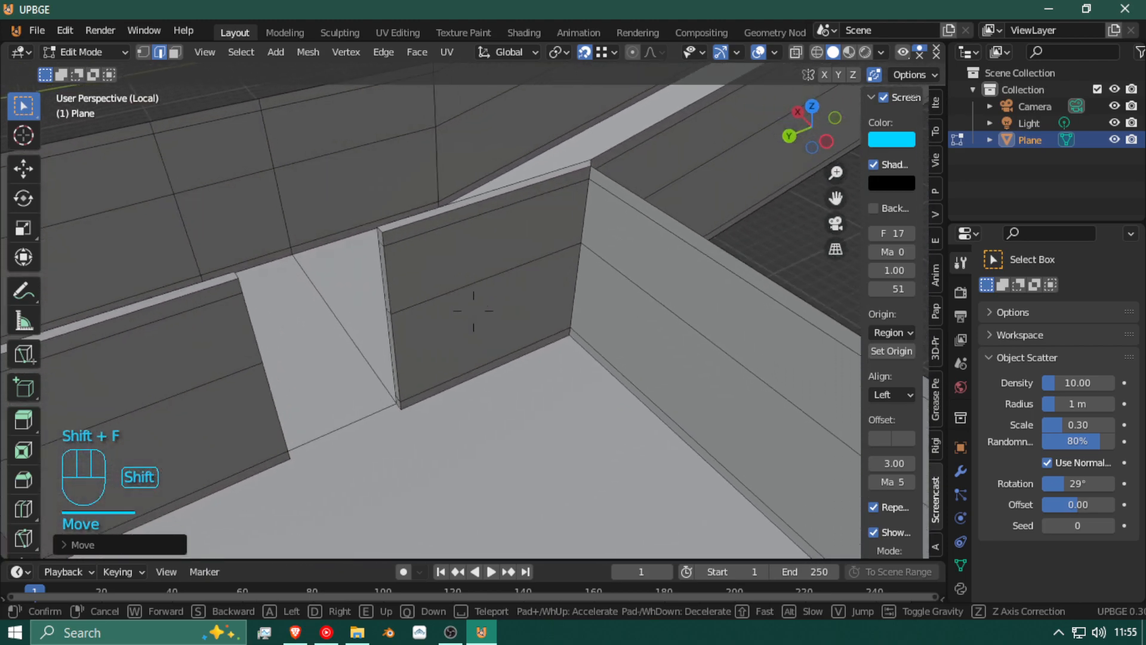
key(w)
click(442, 349)
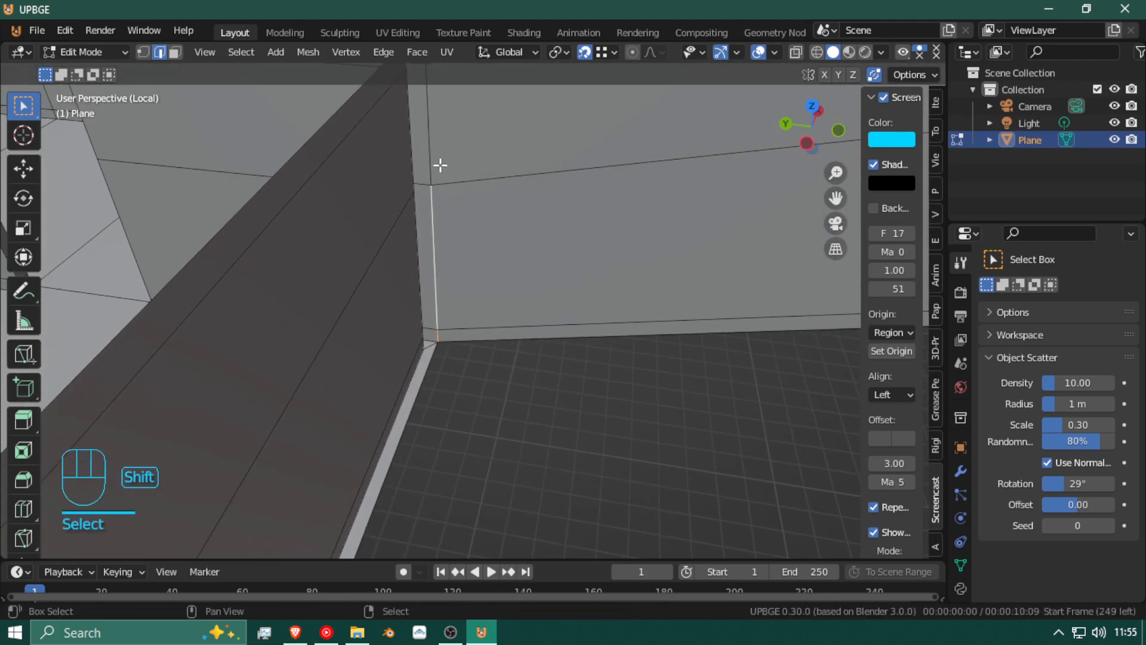
key(e)
click(479, 323)
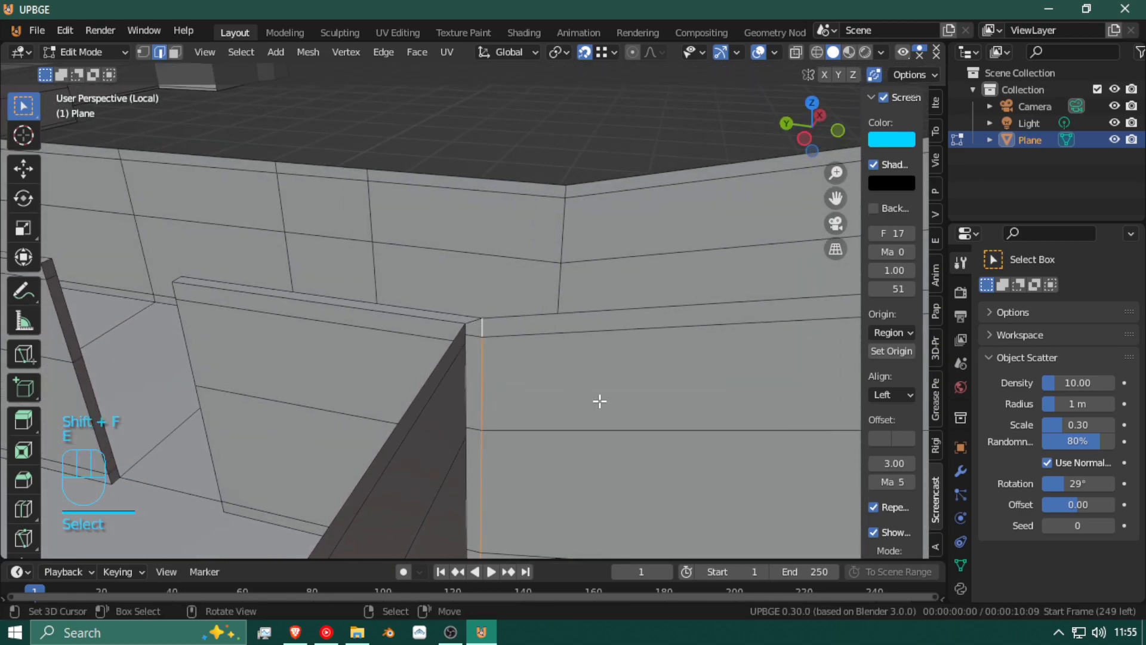
key(g)
click(472, 323)
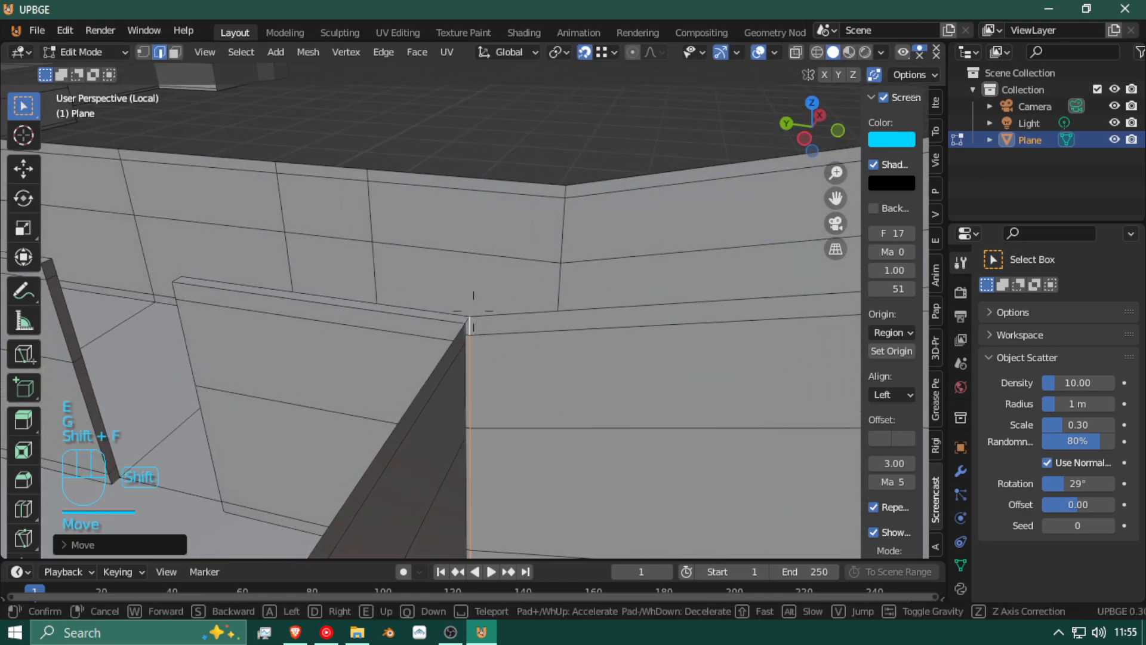
Step: Move the floor vertex protruding outside the room's outer corner onto the base of the wall corner
key(shift+f)
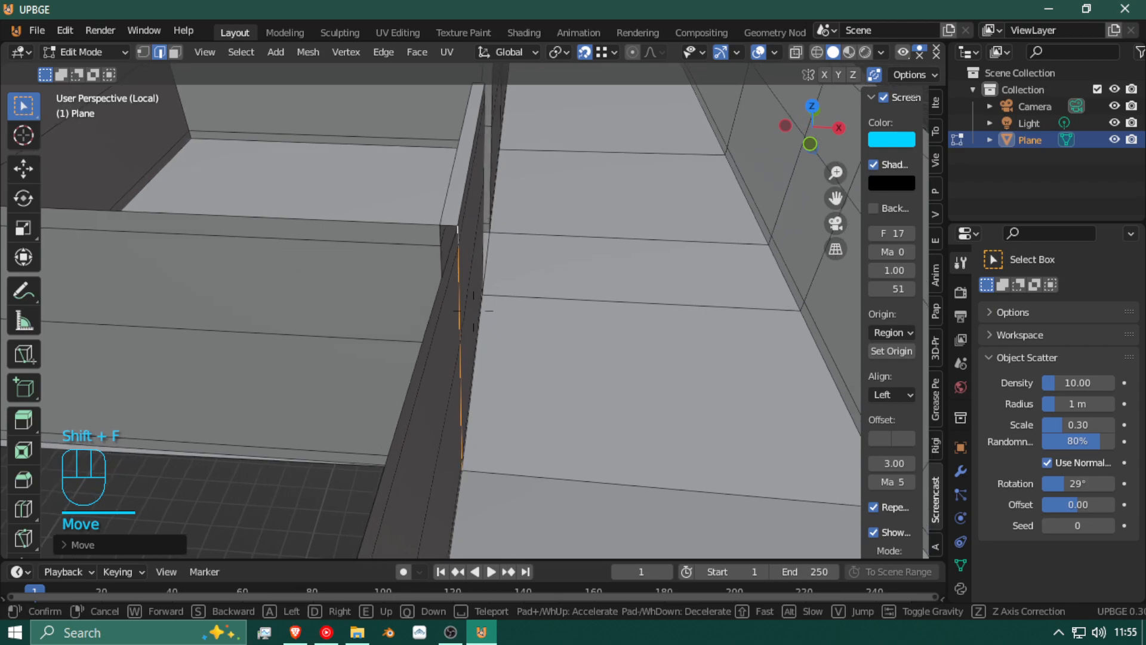
key(d)
key(a)
key(a)
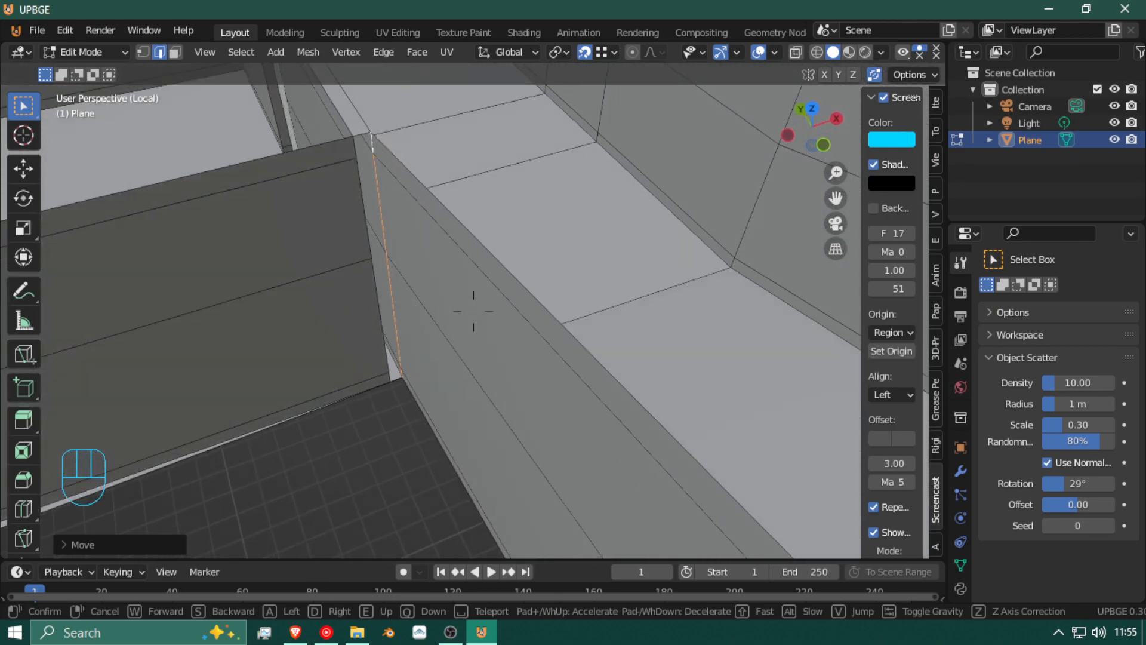
key(a)
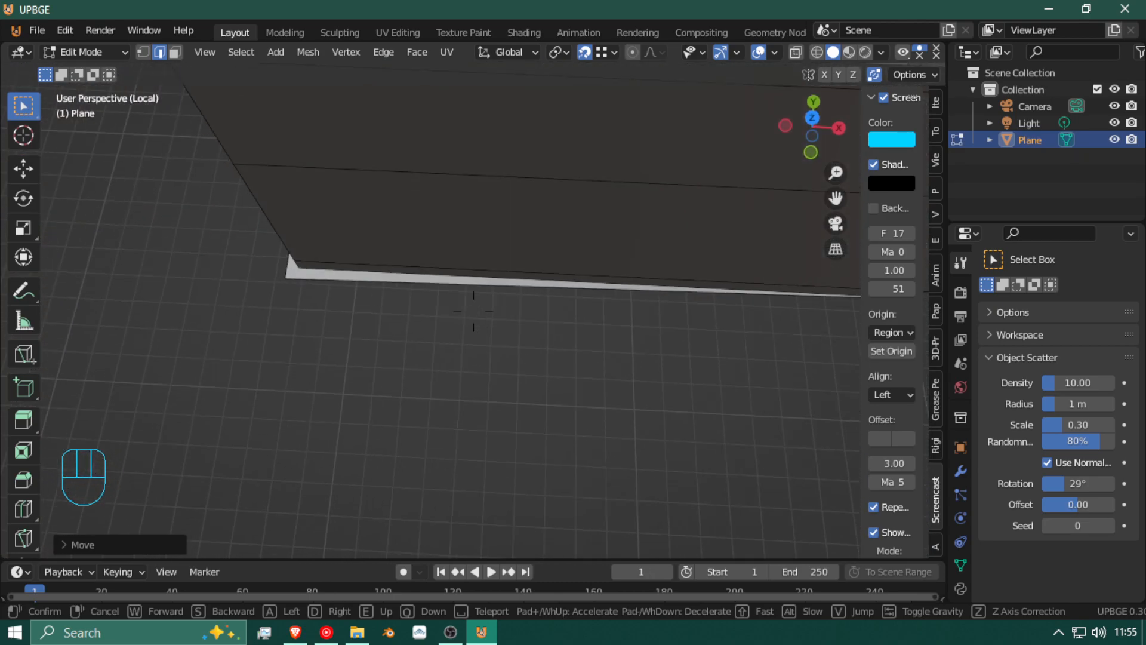
key(a)
click(473, 311)
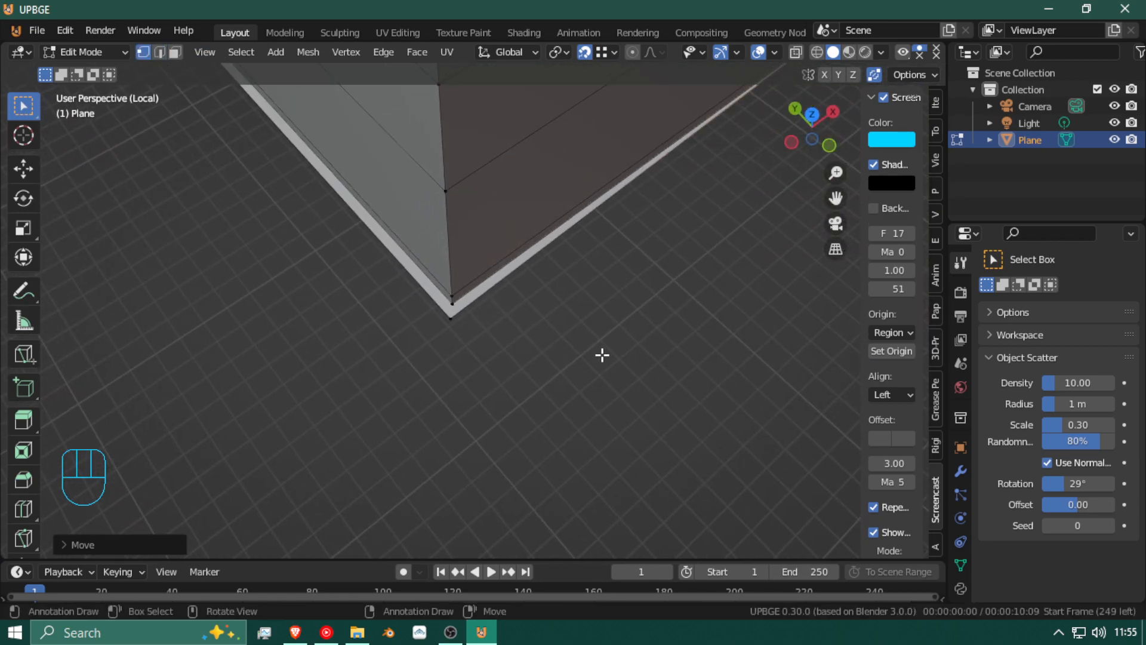
key(g)
click(450, 312)
Step: Move the protruding floor vertex at the room's next outer corner onto that wall corner's base
key(shift+f)
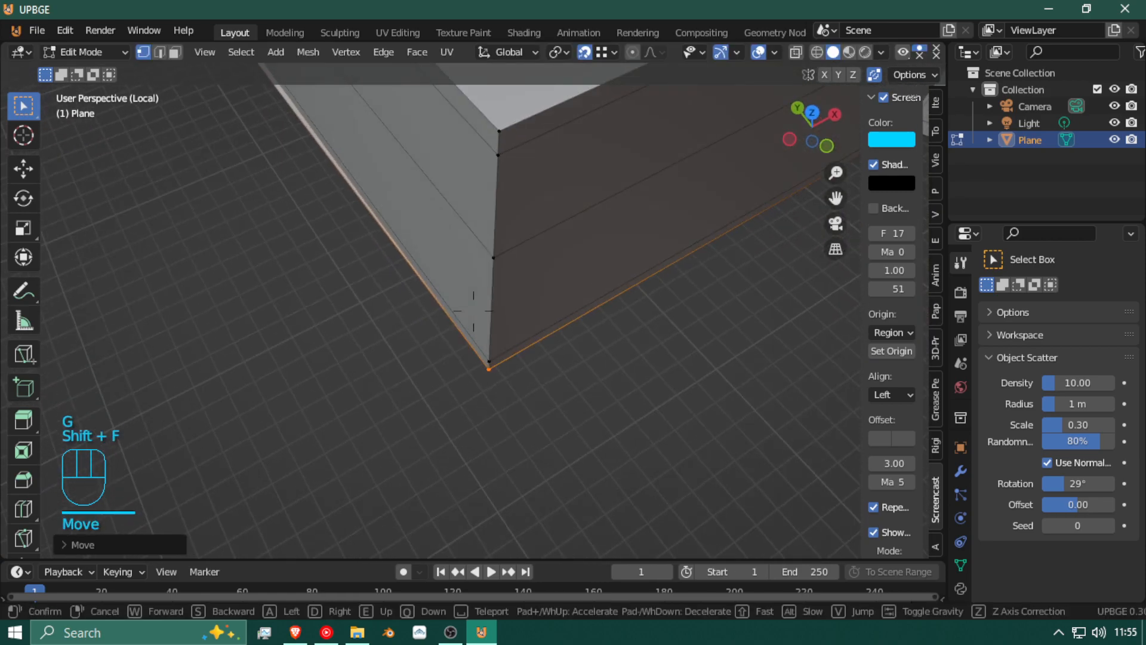
click(473, 311)
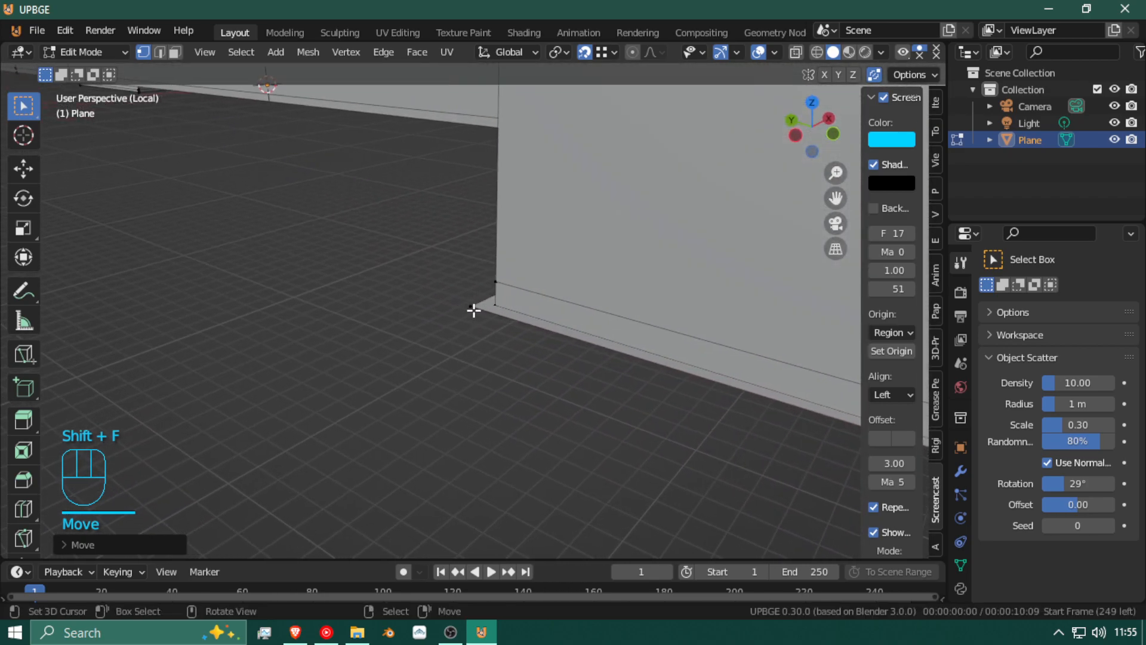
key(g)
click(473, 310)
Step: Examine the corridor, the side alcove and the large end room, checking their wall corners and floor layout
key(shift+f)
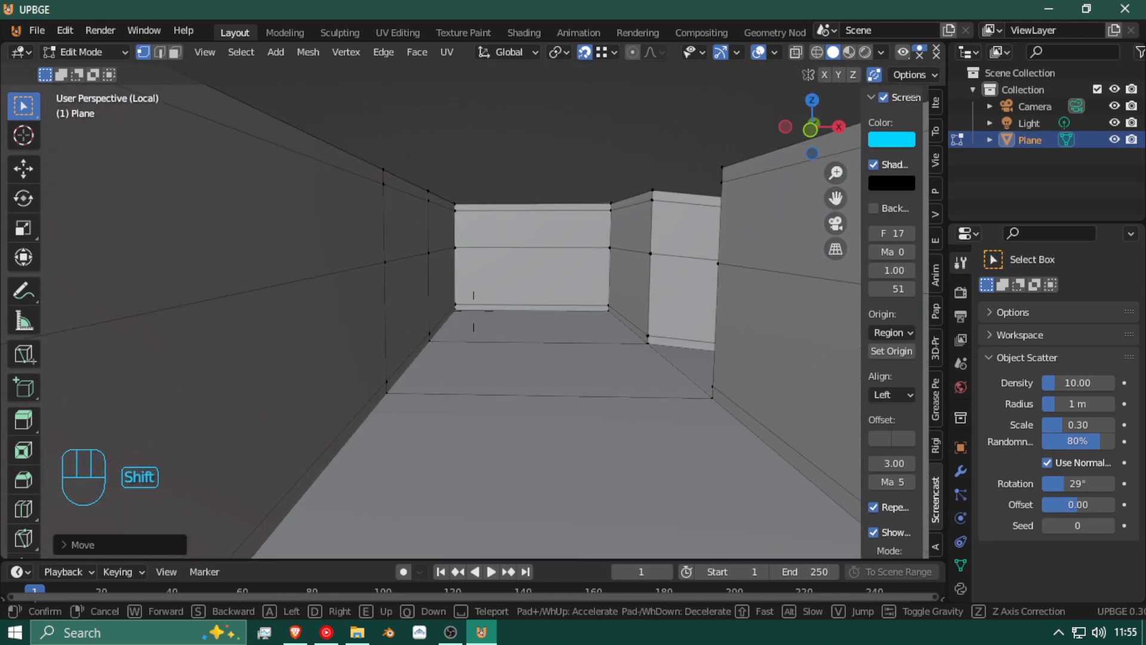
key(w)
key(w)
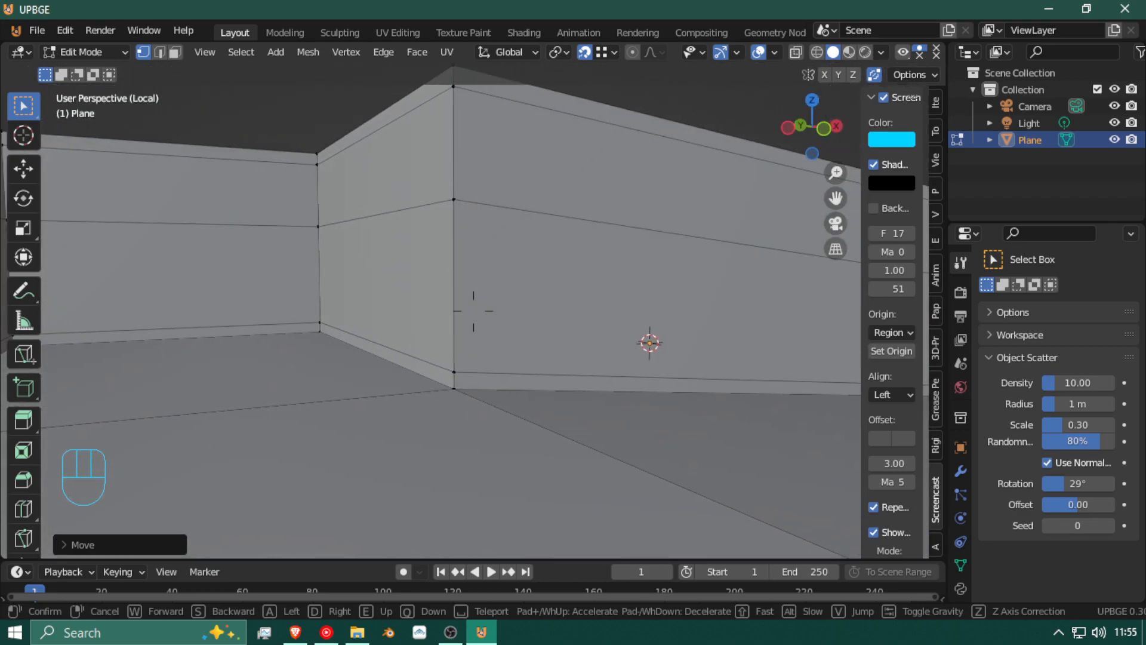
key(shift+s)
key(s)
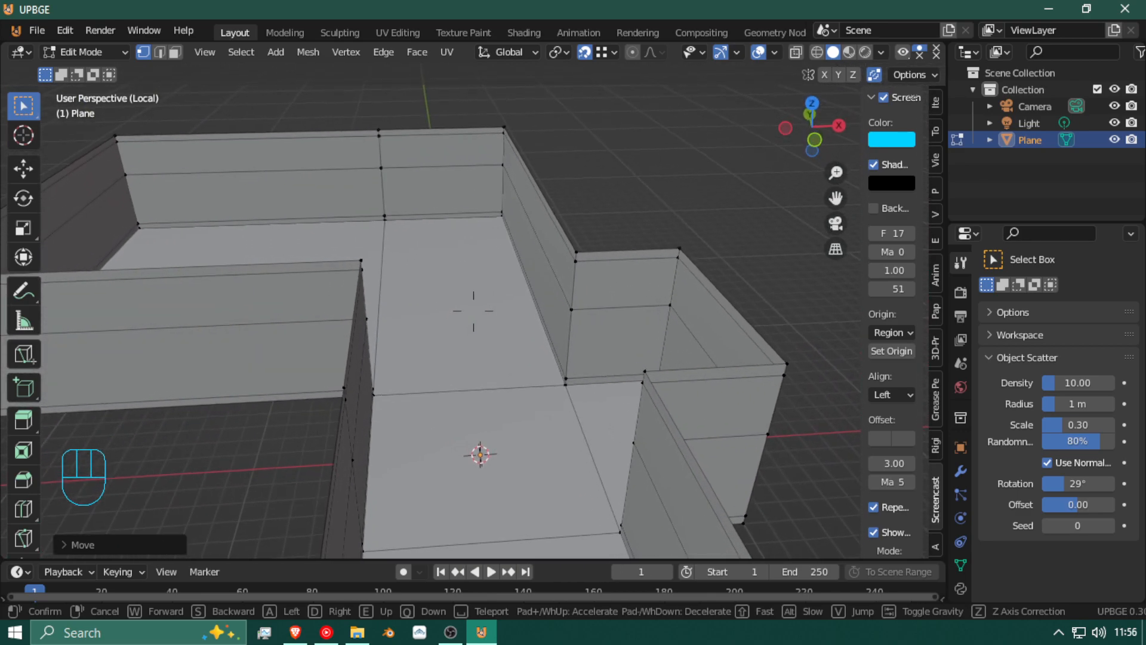
key(w)
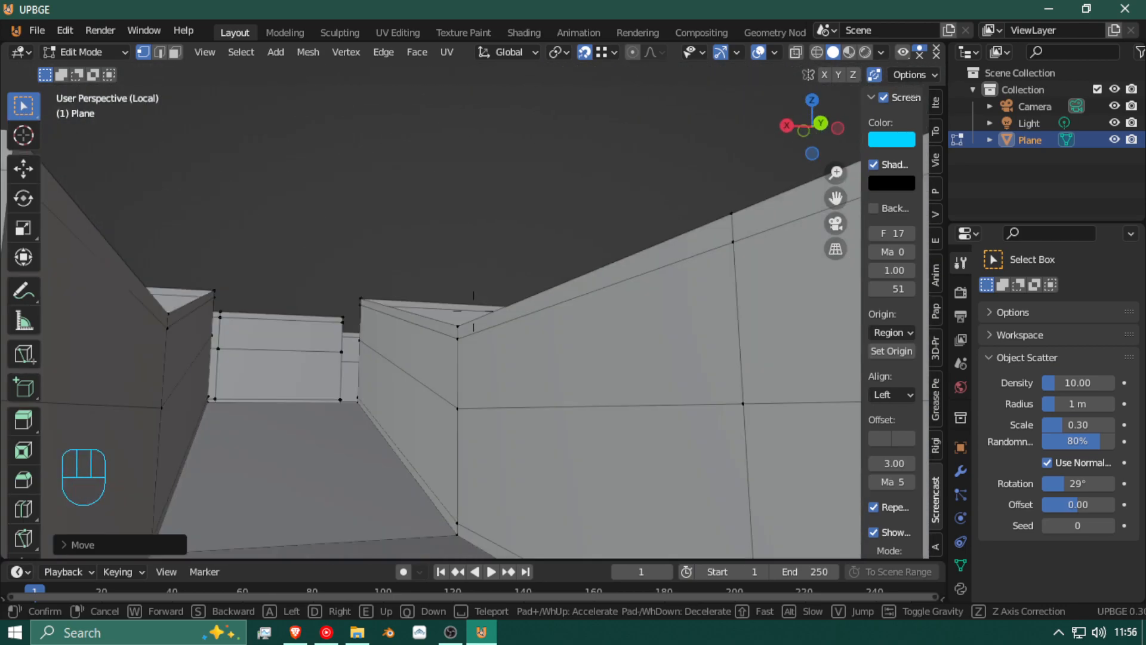
key(d)
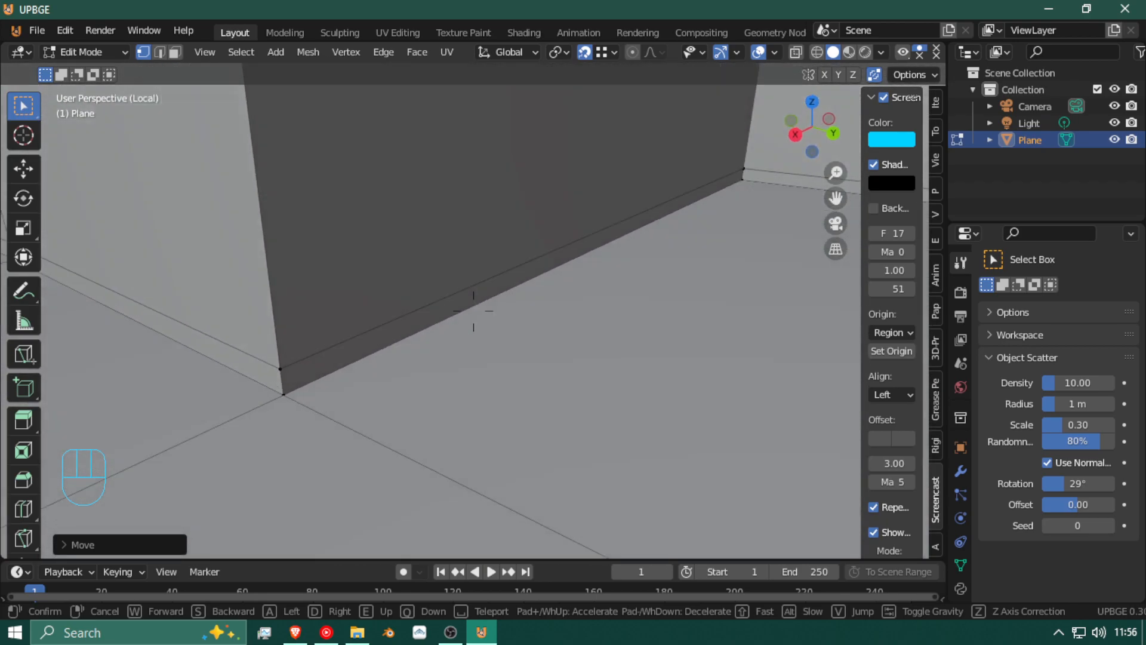
key(shift+e)
key(shift+e)
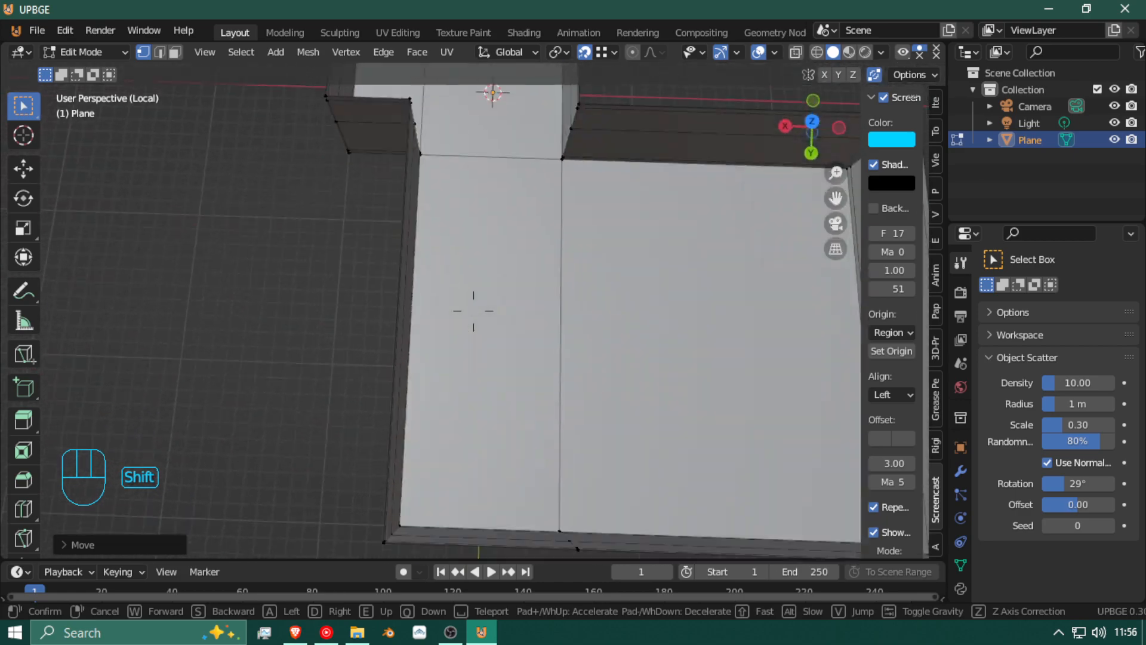
key(shift+w)
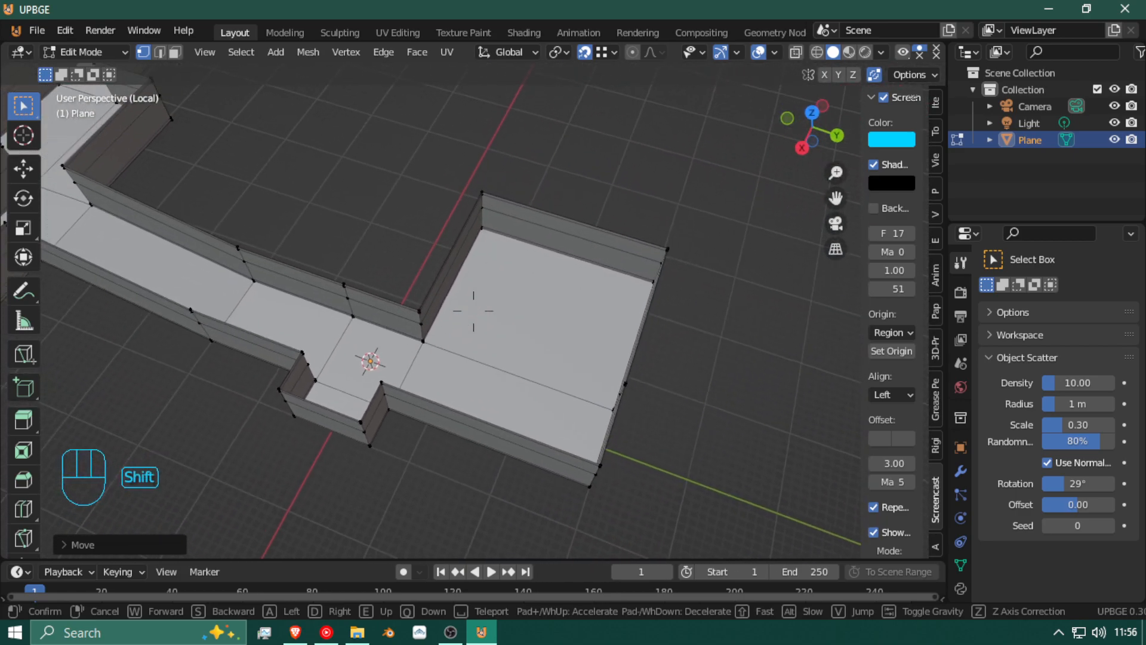
key(shift+w)
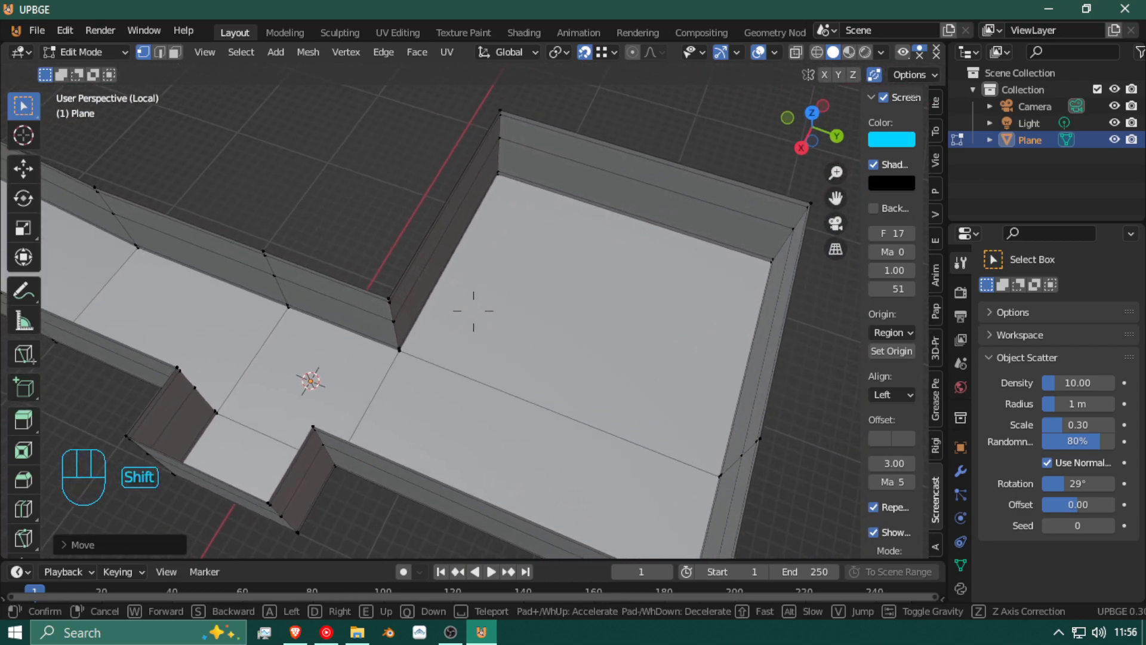
Step: Add a loop cut across the large end room and slide it by a factor of about 0.953, close to the inner wall corner
click(473, 311)
key(ctrl+r)
click(395, 287)
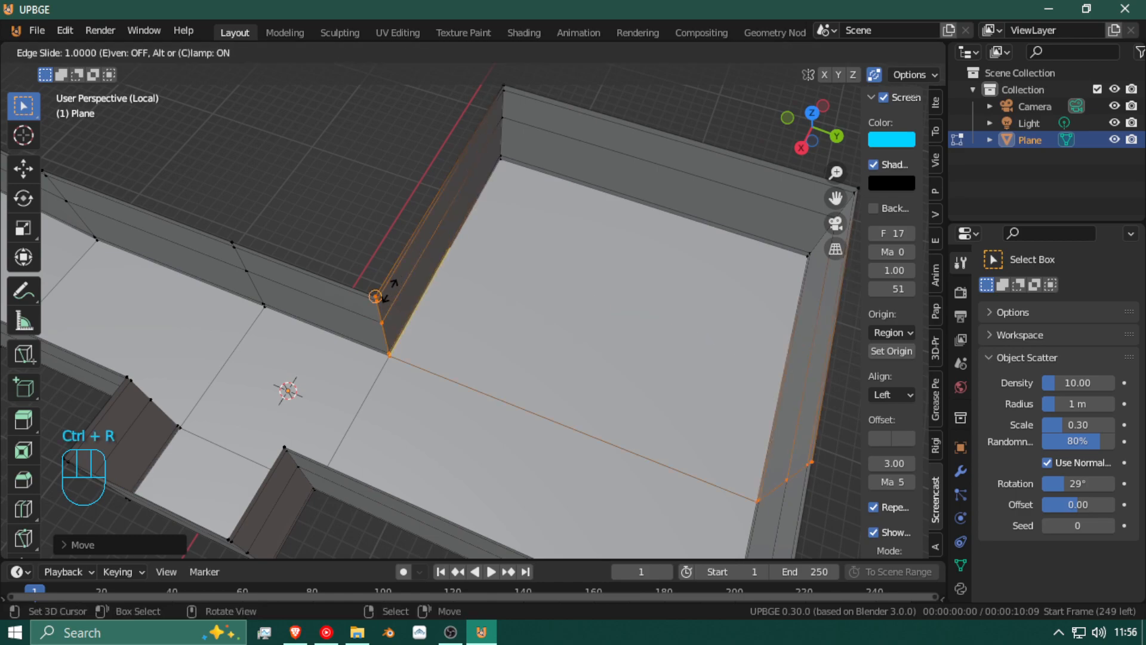
key(ctrl)
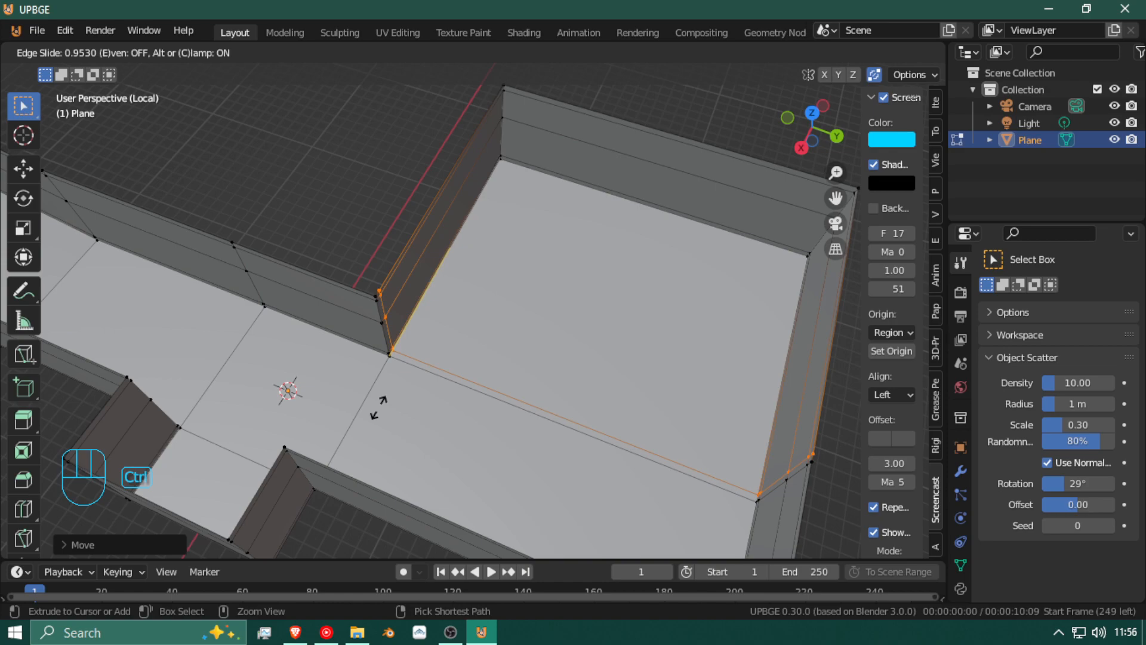
click(379, 407)
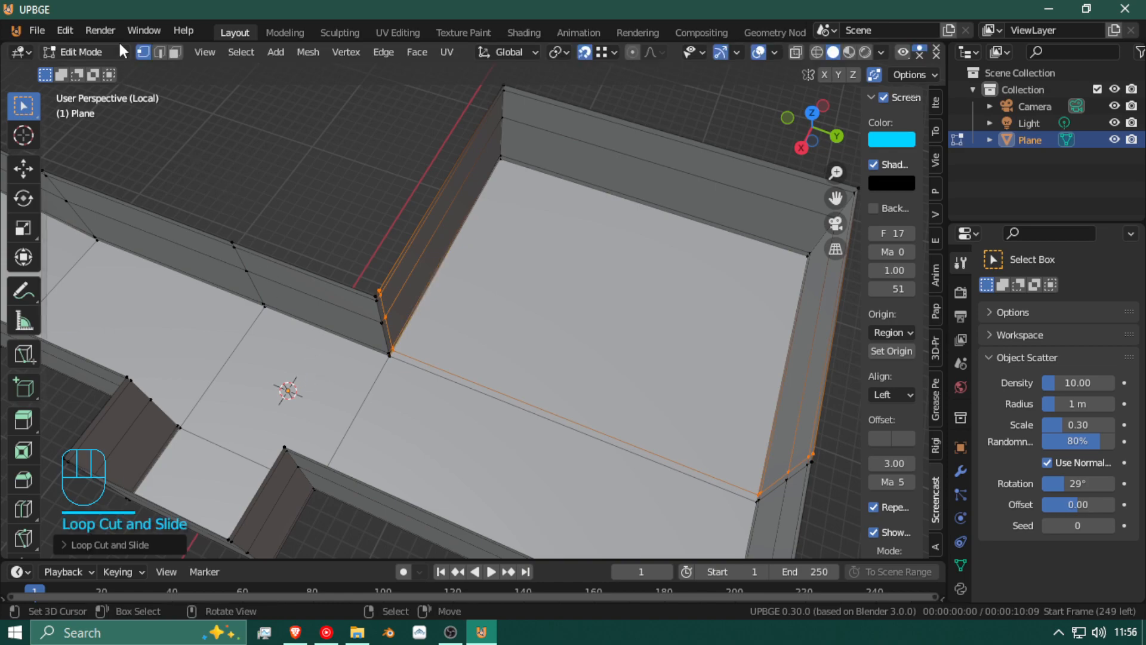
Step: Select the narrow floor strip between the two close loops across the large room and delete it
right_click(379, 311)
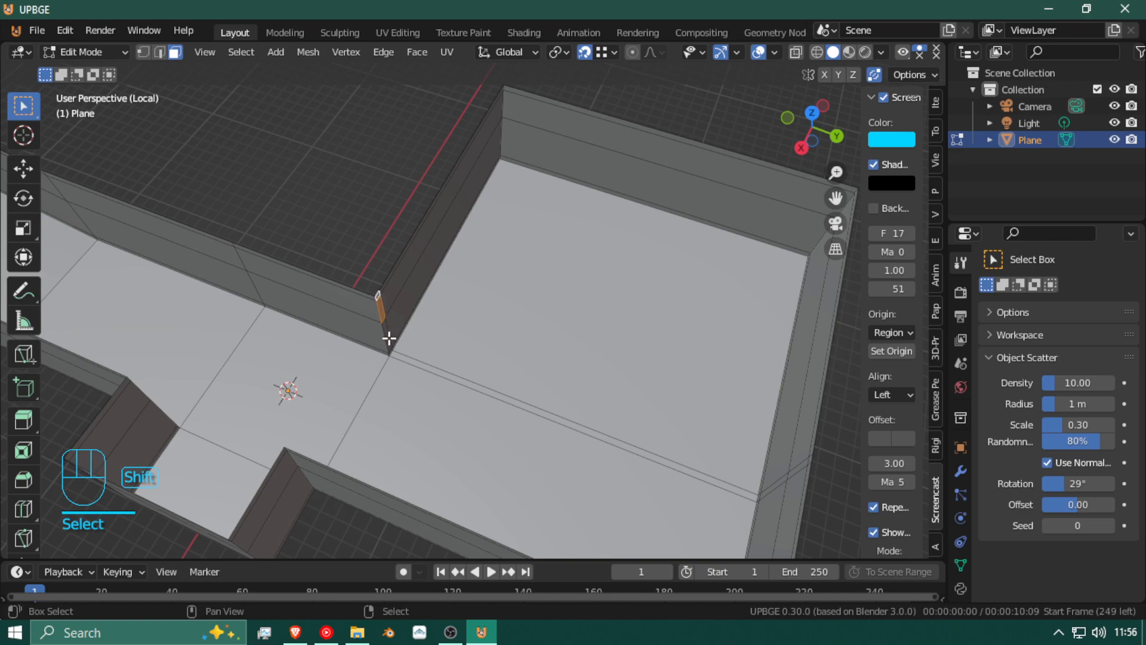
key(shift+f)
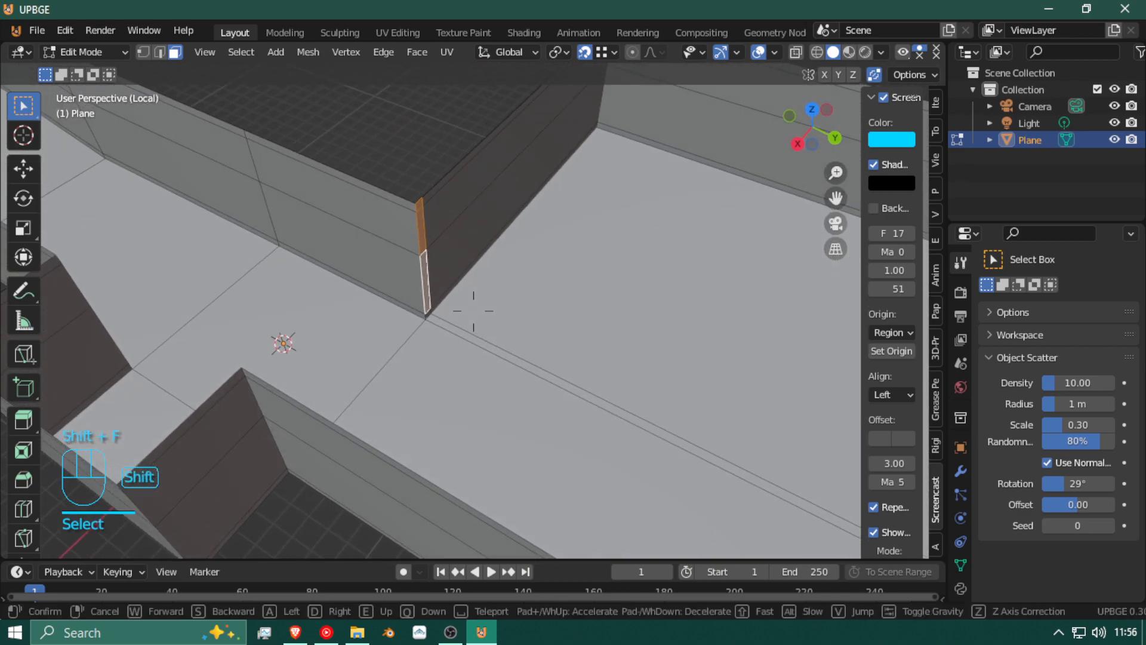
click(474, 310)
click(463, 317)
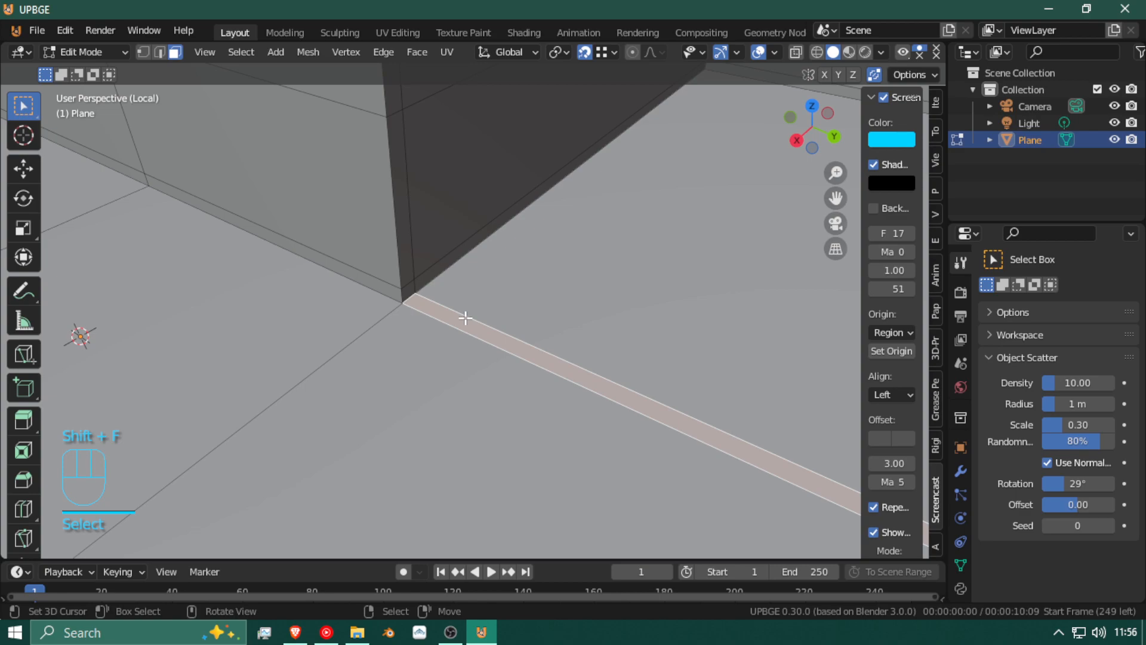
key(x)
click(464, 318)
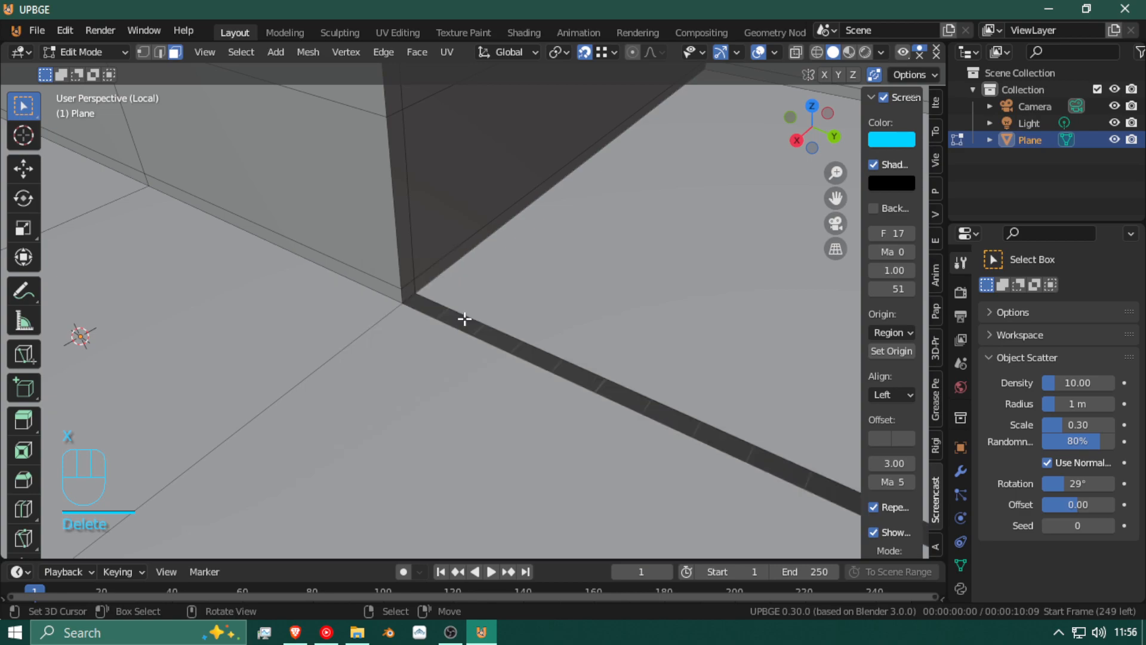
Step: Select the narrow vertical strip of faces at the inner wall corner and extrude it along the floor gap as a partition wall
key(shift+f)
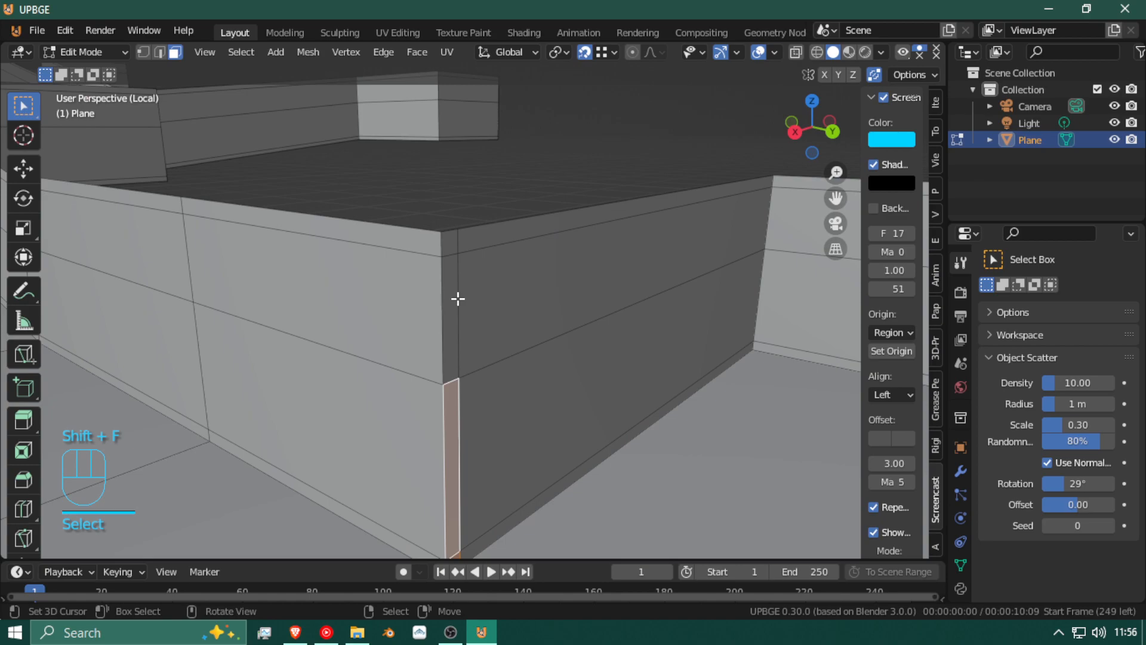
click(449, 262)
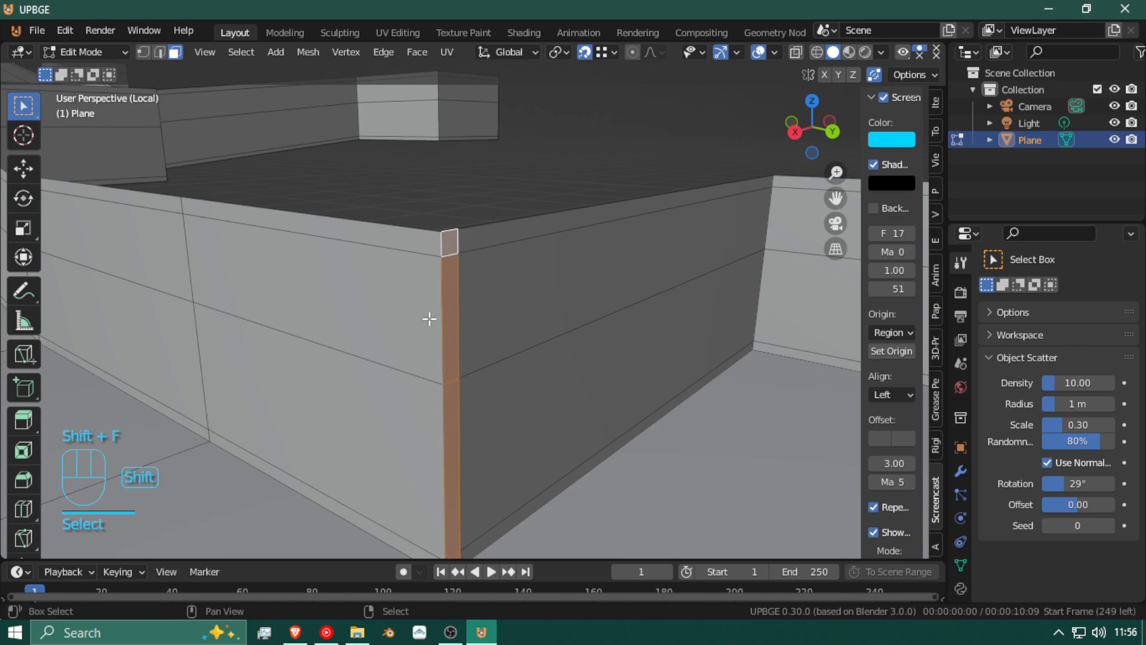
key(shift+f)
click(466, 308)
key(e)
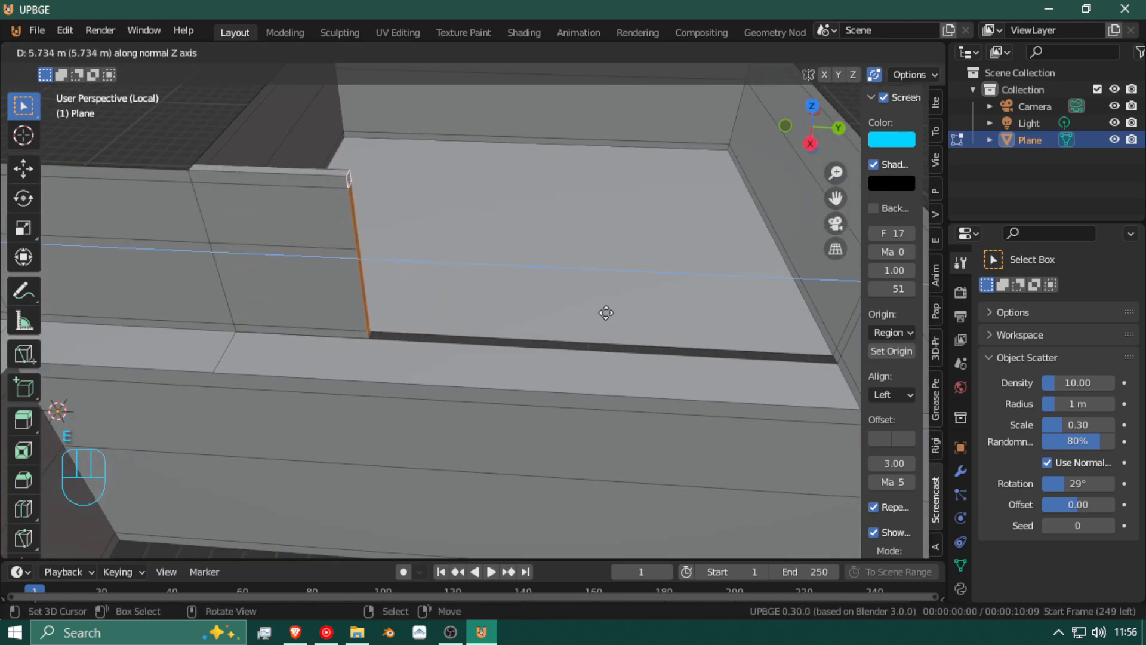
click(629, 313)
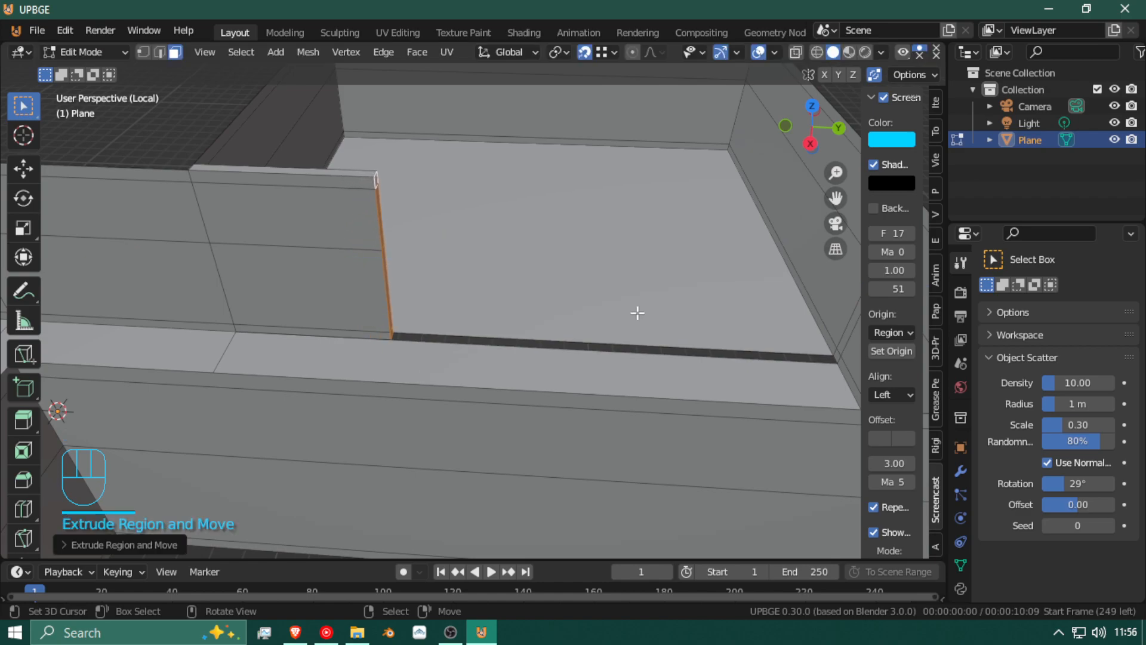
Step: Select the matching vertical strip on the opposite wall and extrude it toward the first partition, leaving a doorway opening between them
key(shift+f)
click(515, 307)
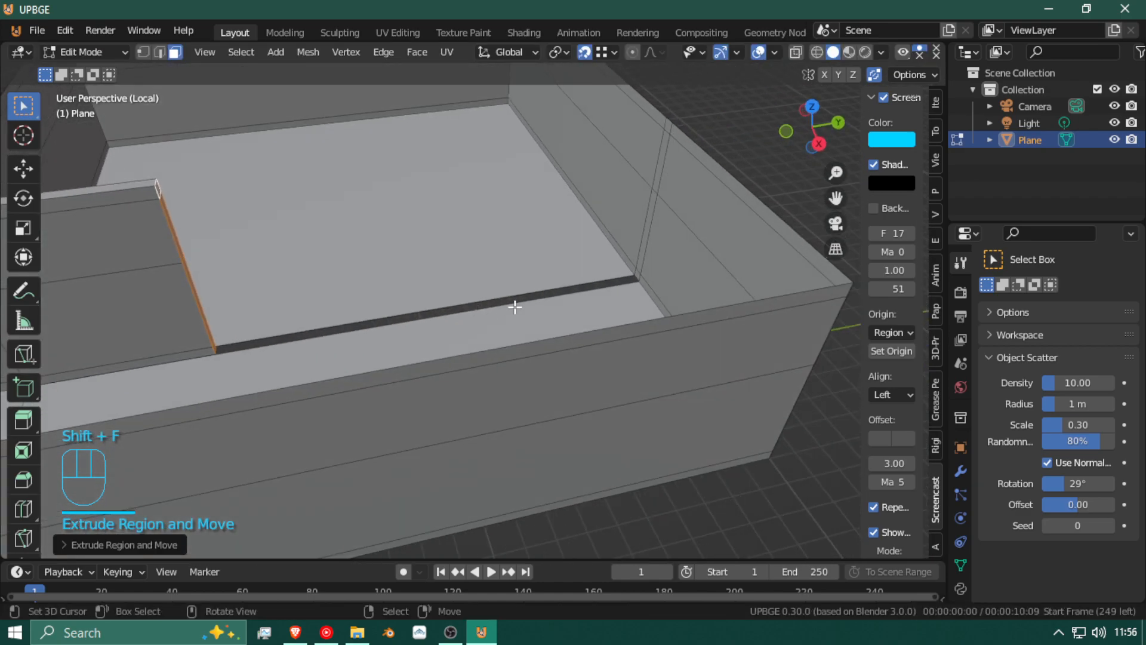
right_click(636, 273)
shift+right_click(641, 234)
shift+right_click(649, 219)
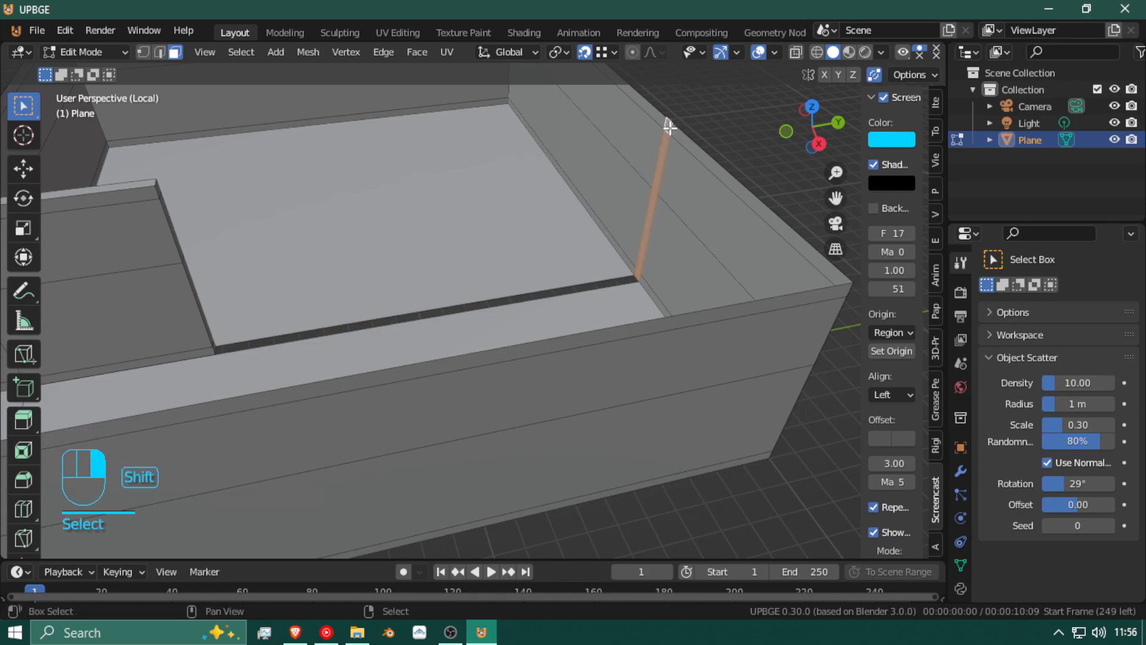
key(shift+f)
click(473, 311)
key(e)
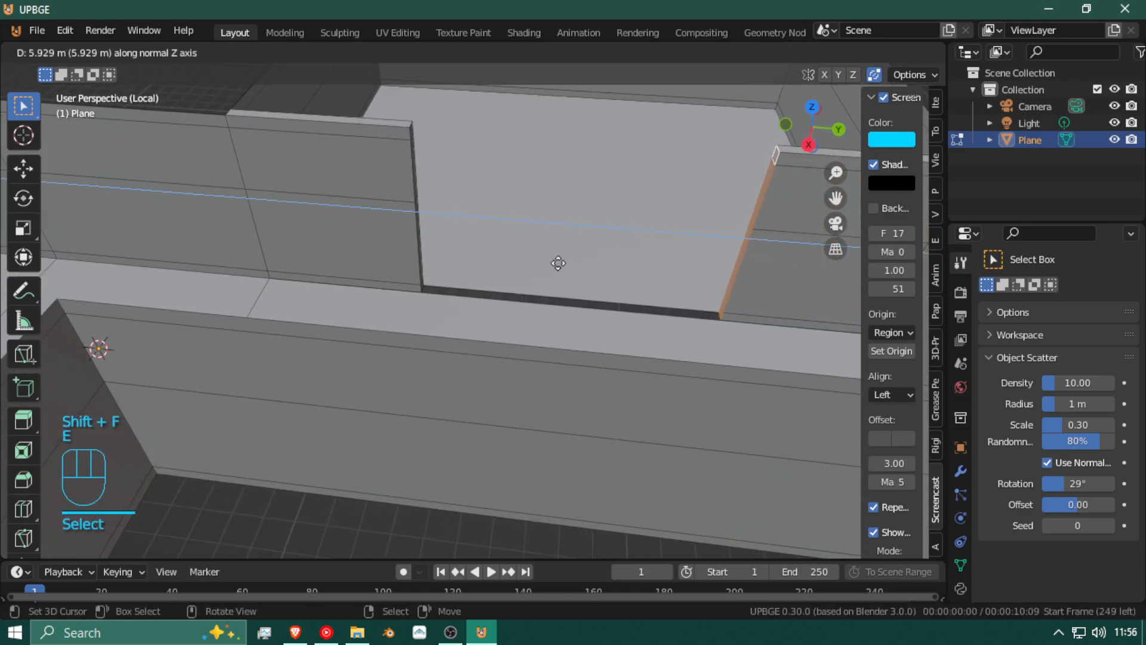
click(527, 248)
Step: Select the bottom edges of the two facing partition ends and fill the floor gap between them with a face
key(shift+f)
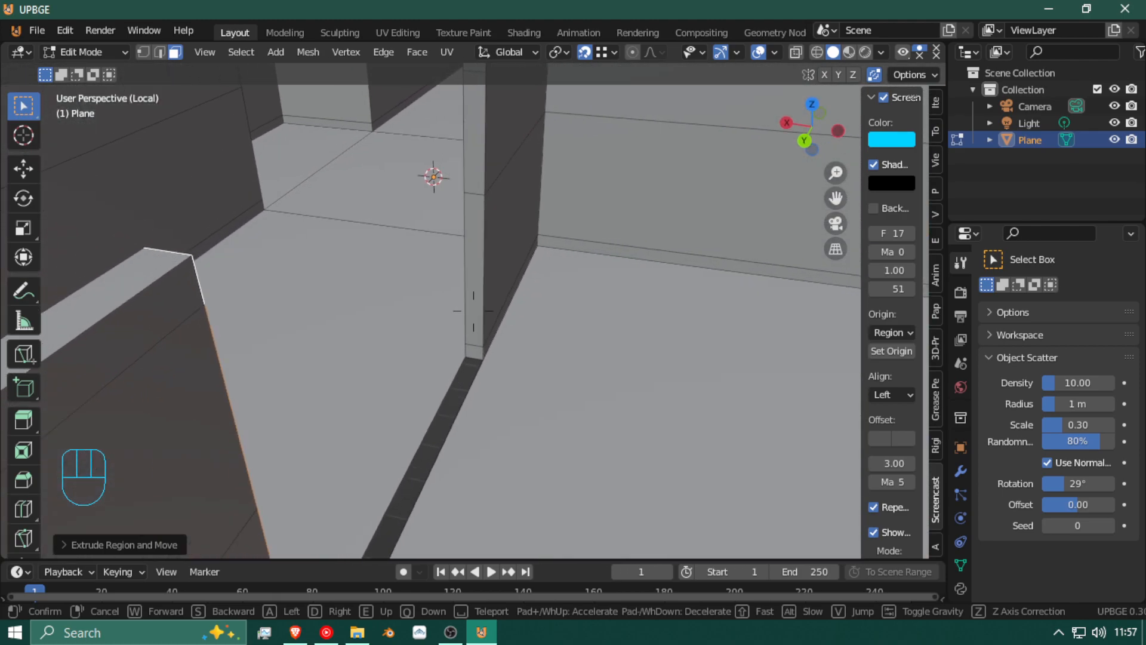
key(a)
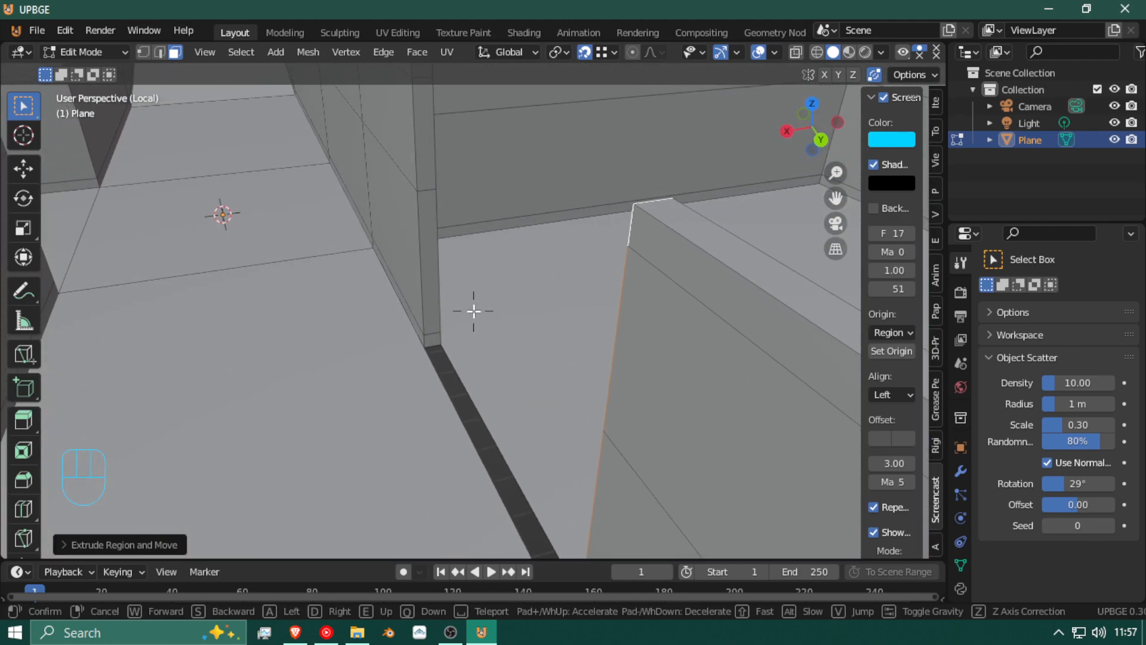
click(474, 311)
click(429, 337)
key(shift+f)
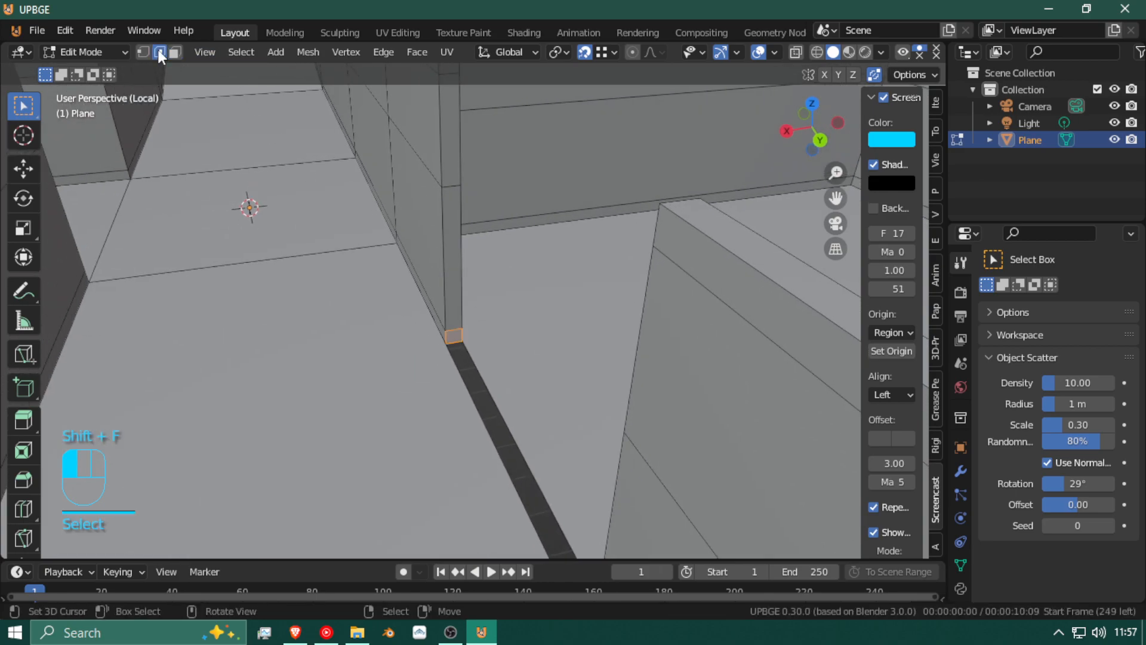
key(shift+f)
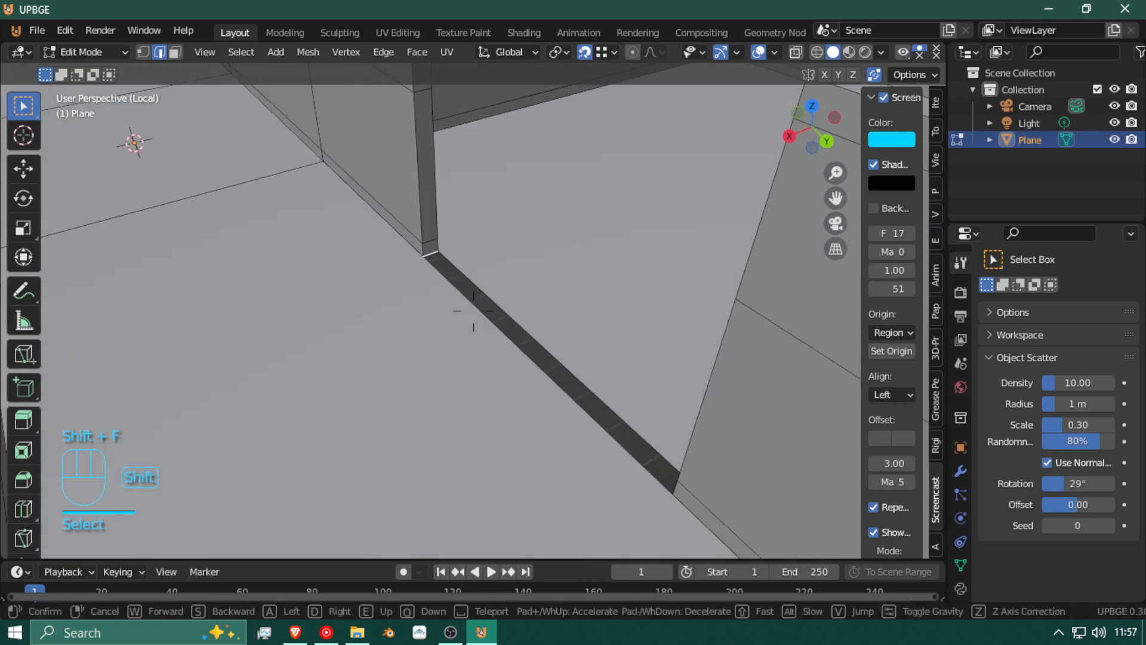
click(508, 375)
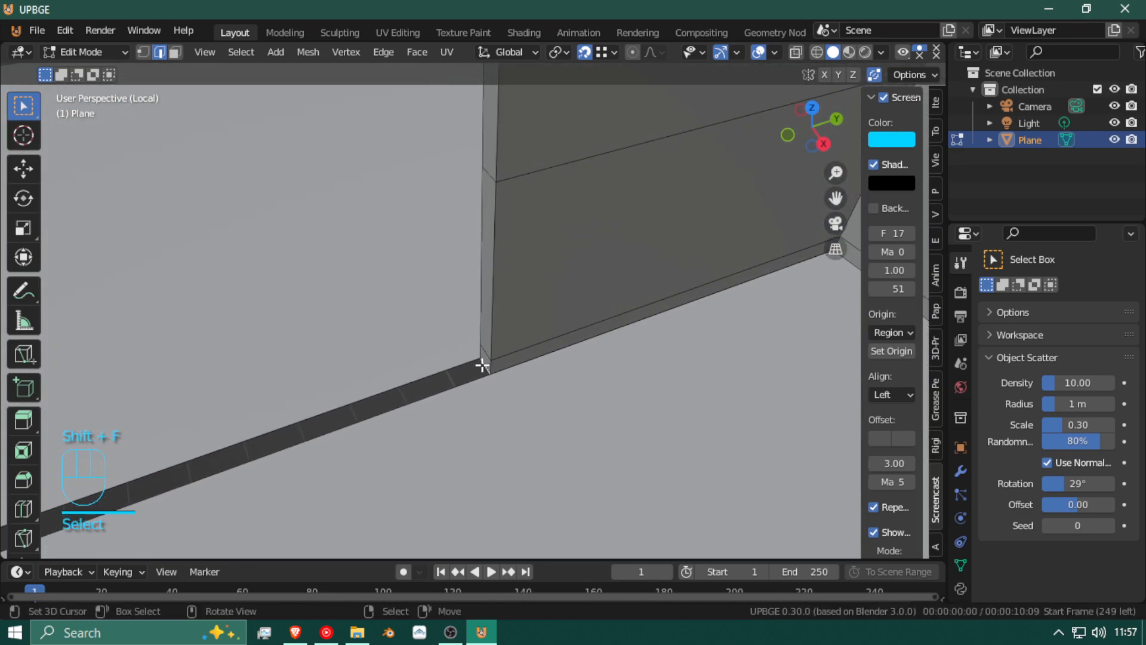
key(f)
key(shift+f)
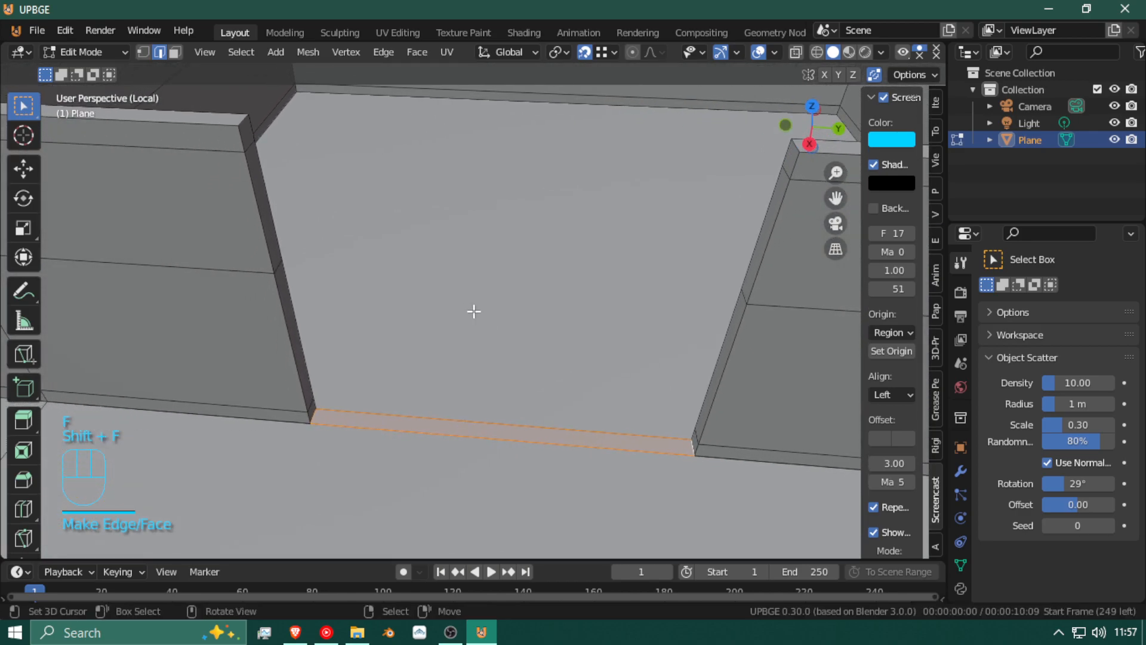
Step: Inspect the filled doorway and partition walls in Object Mode, then return to Edit Mode
click(488, 306)
key(Tab)
key(shift+f)
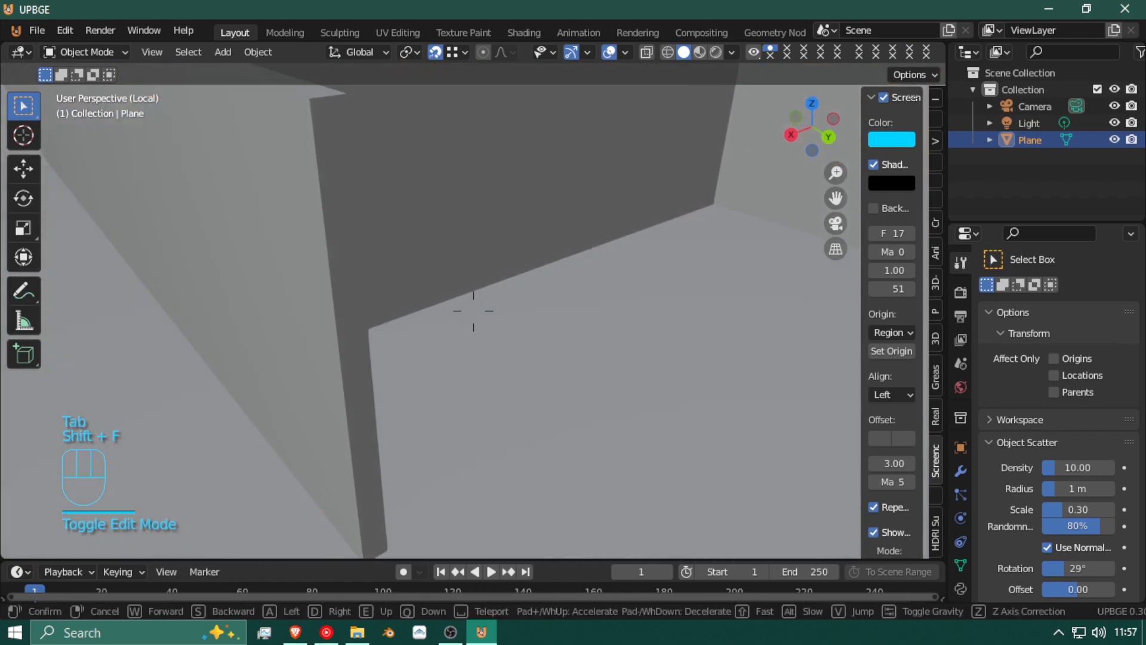
click(473, 311)
key(Tab)
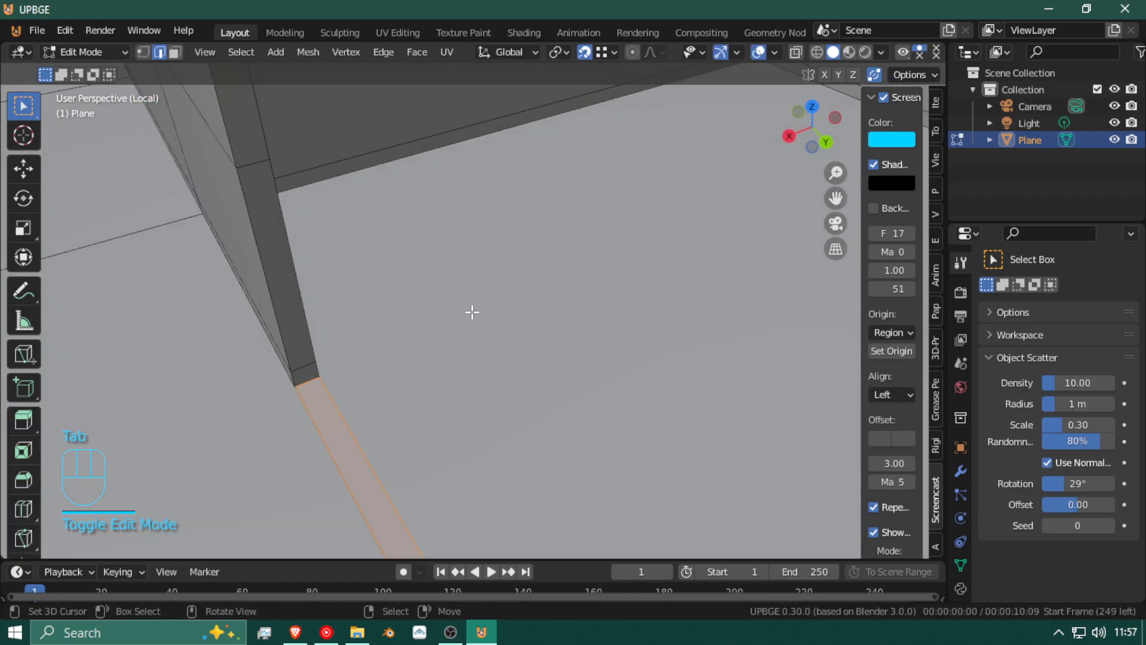
Step: Select the large floor face of the end room and try moving it to test its connection to the doorway
click(175, 52)
click(548, 299)
key(shift+f)
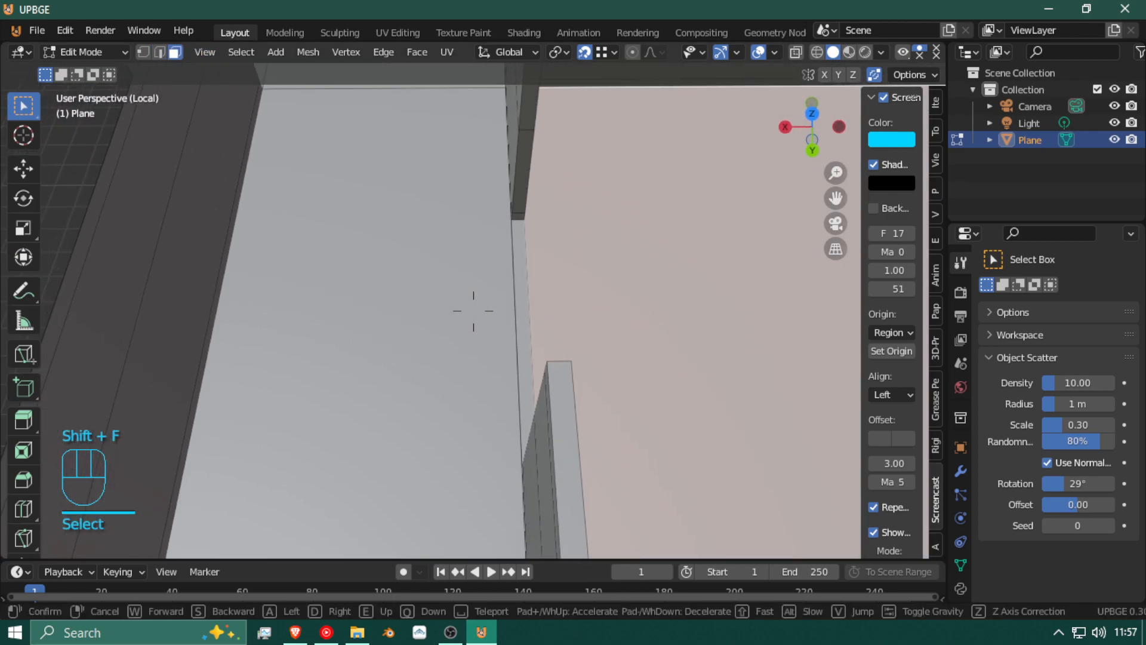
click(472, 310)
key(g)
right_click(501, 307)
Step: Add a loop cut across the end room's floor and move it along global Y to the first partition's doorway corner
key(shift+f)
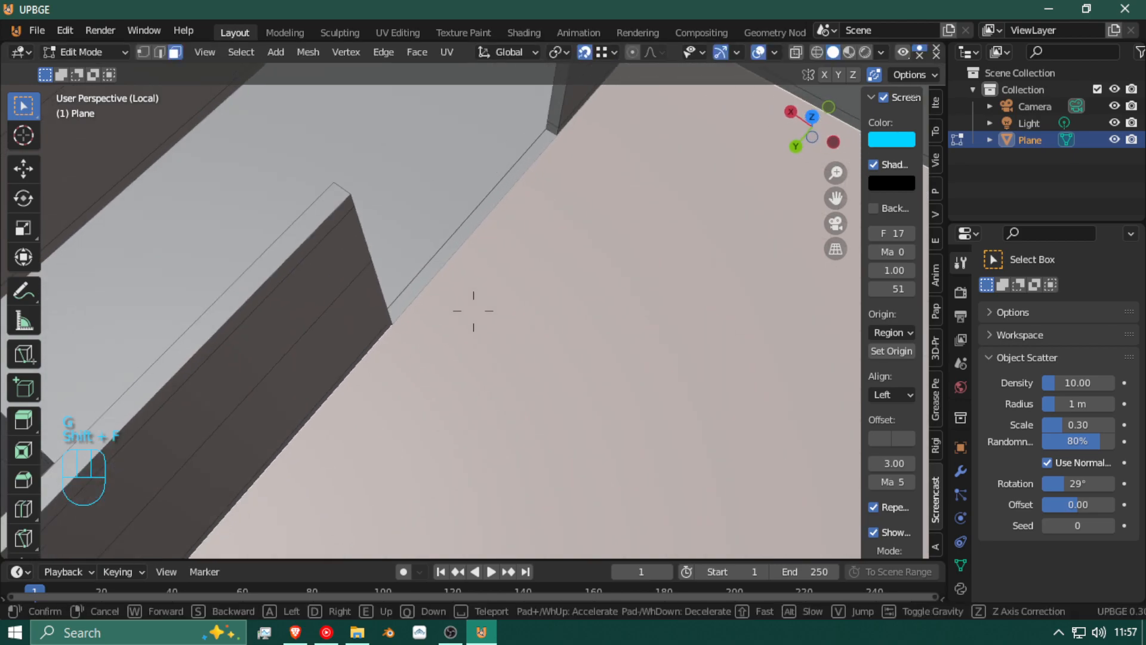
click(468, 307)
key(ctrl+r)
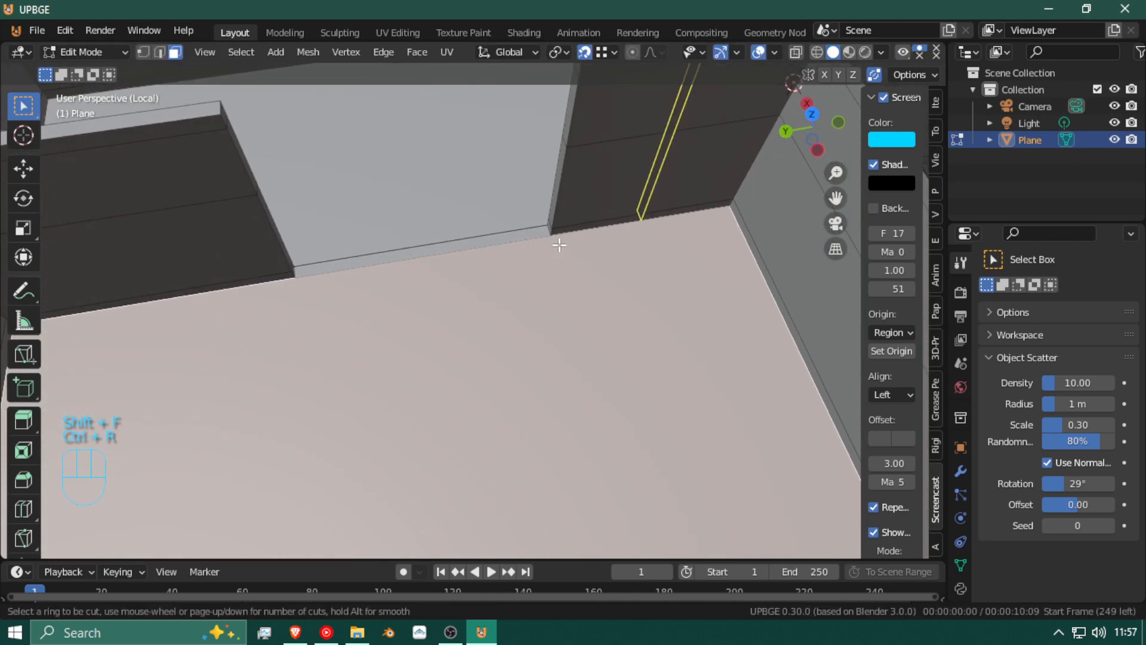
key(shift+f)
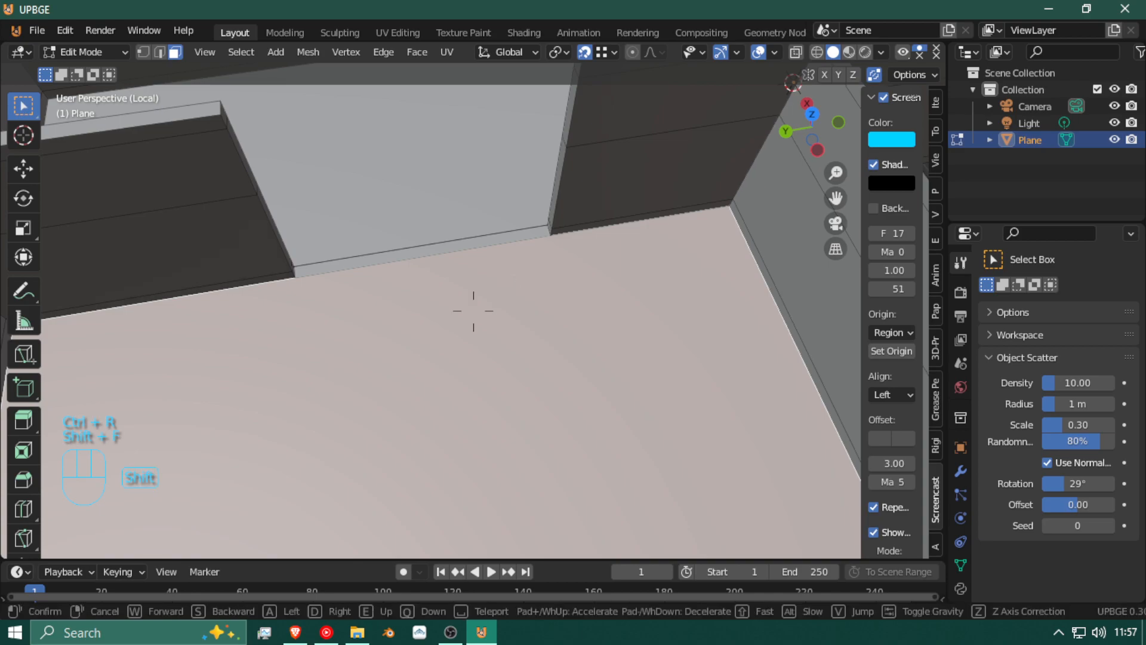
click(493, 287)
key(ctrl+r)
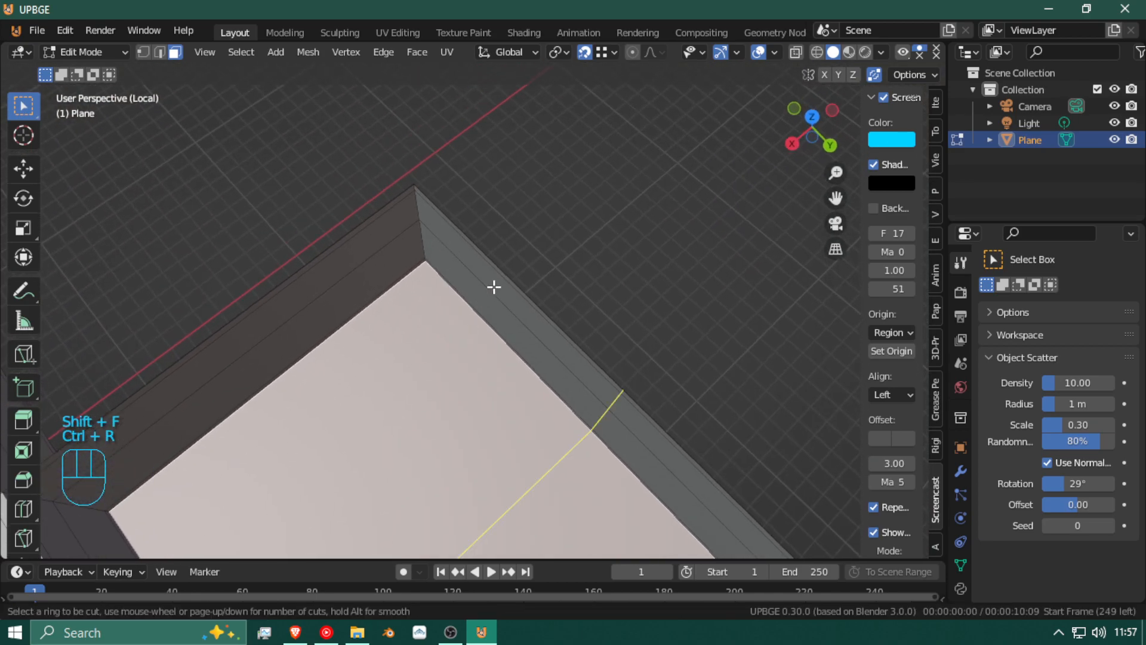
click(494, 287)
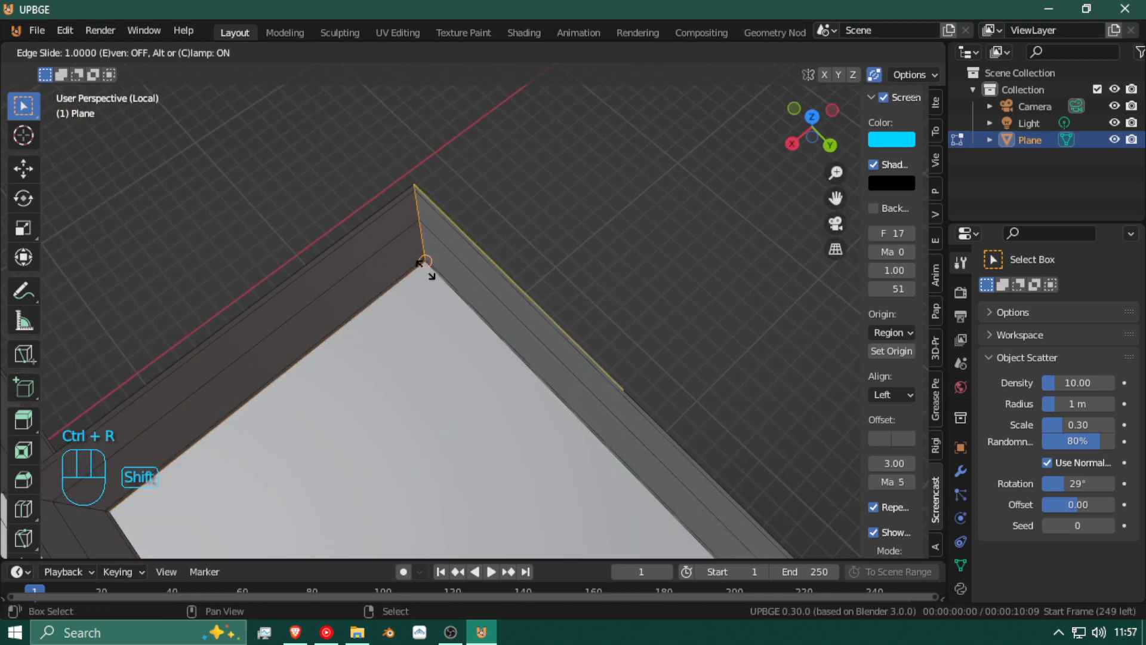
click(424, 262)
key(shift+f)
click(468, 307)
key(g)
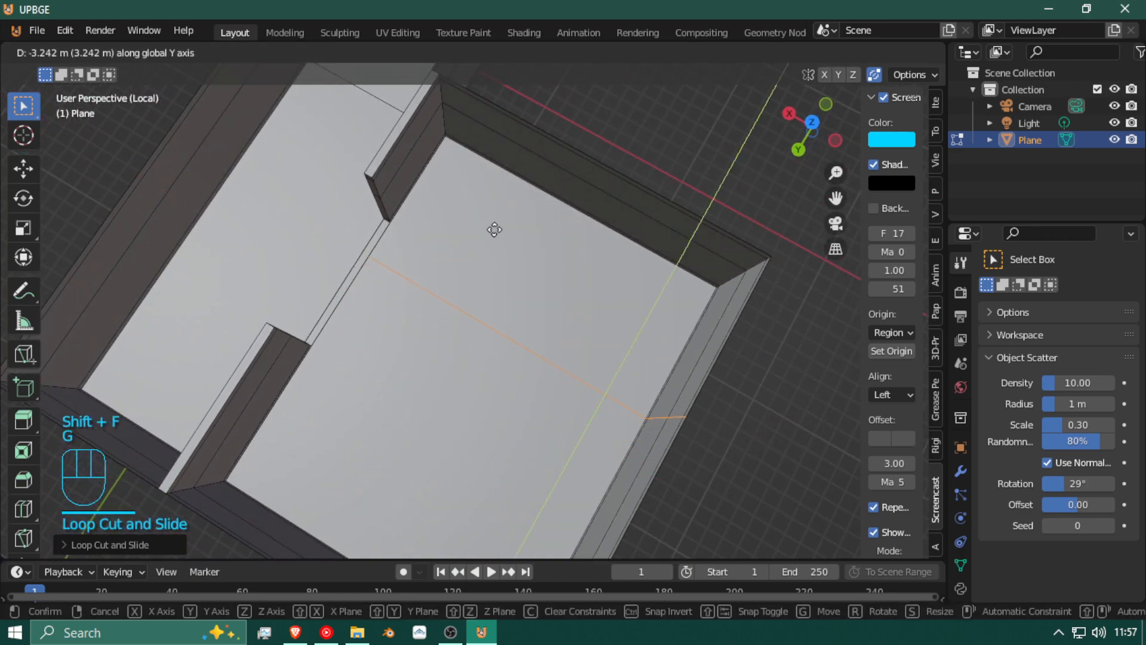
click(388, 219)
Step: Add a second loop cut across the end room's floor and slide it to the opposite partition's doorway corner
key(ctrl+r)
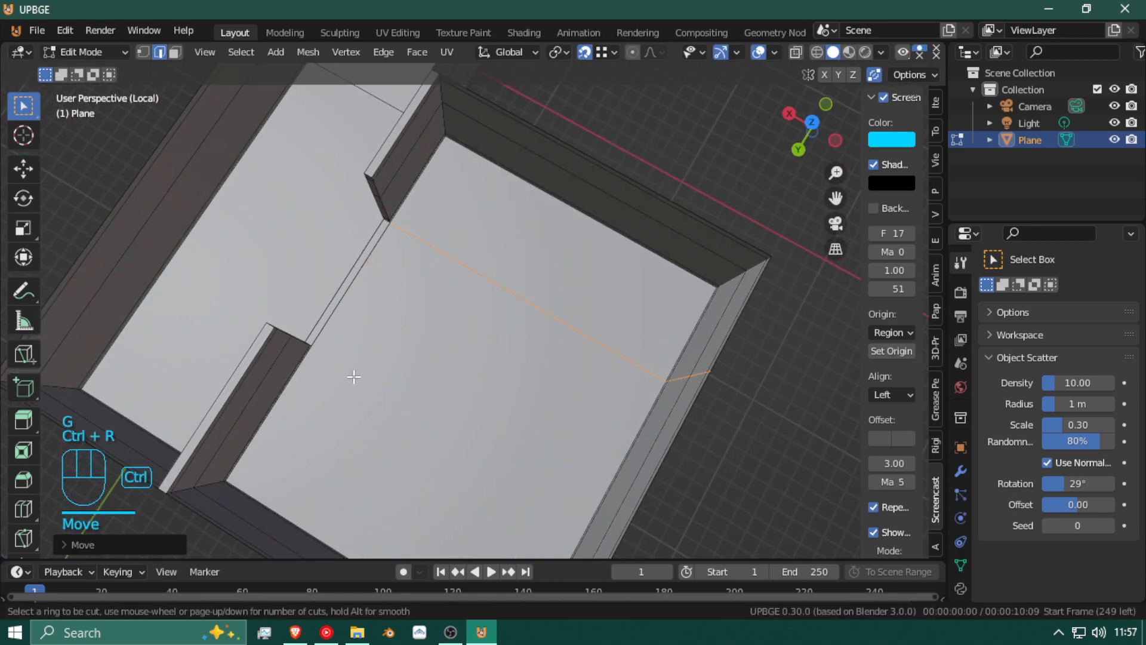
click(567, 500)
key(ctrl)
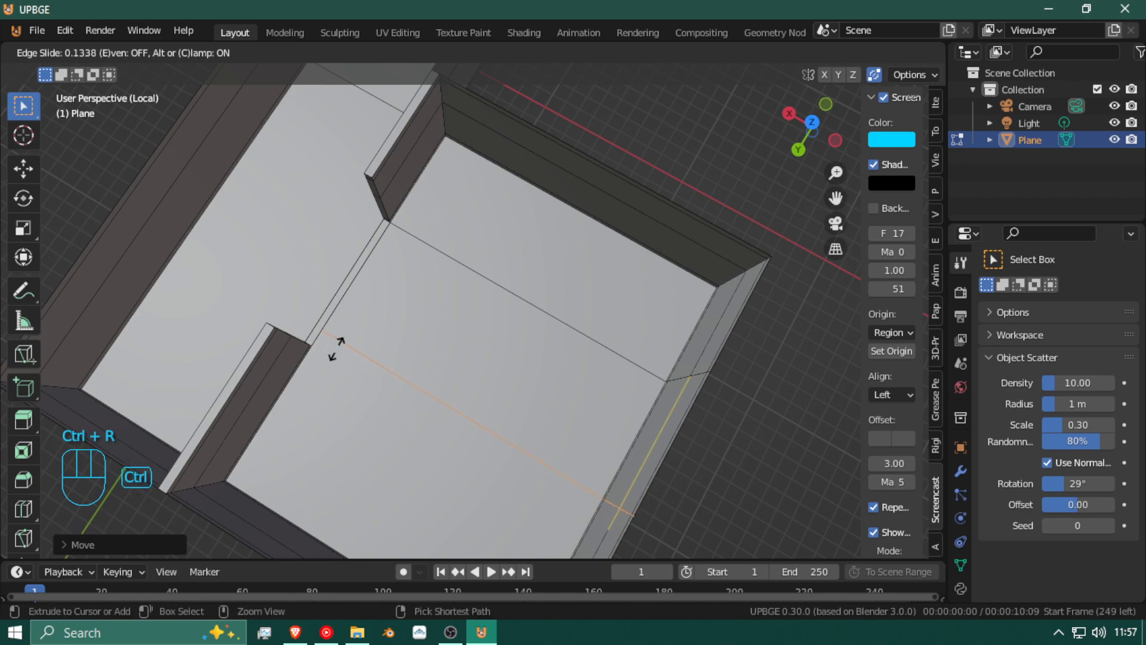
click(320, 335)
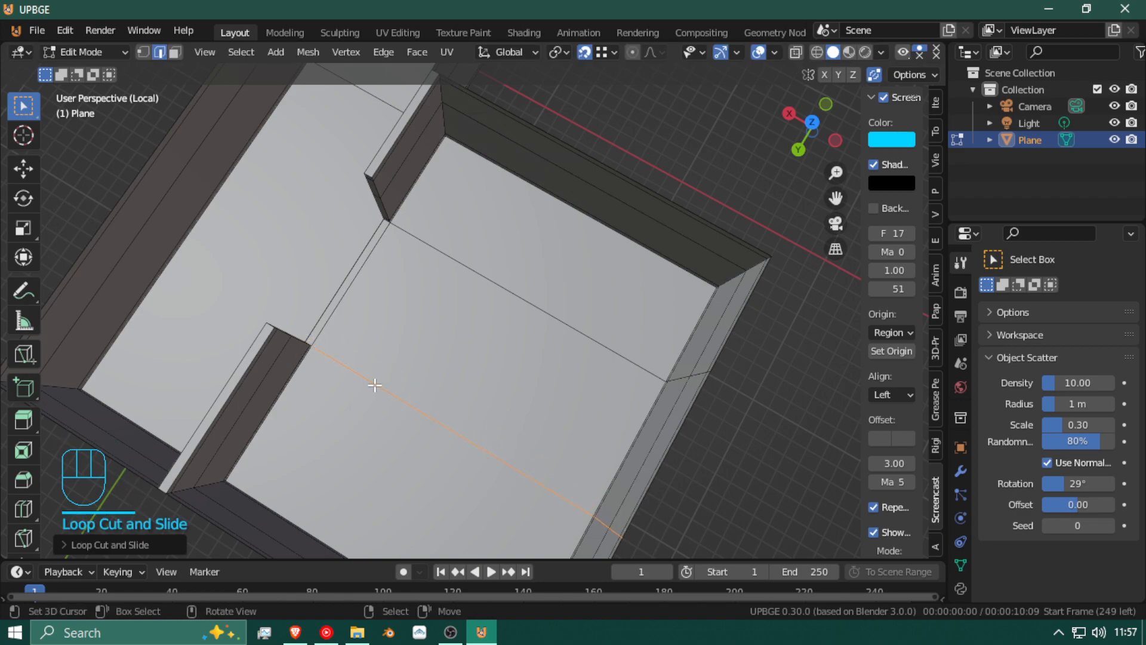
Step: Add a loop cut across the corridor floor and outer wall and slide it to the first partition's doorway corner
key(shift+f)
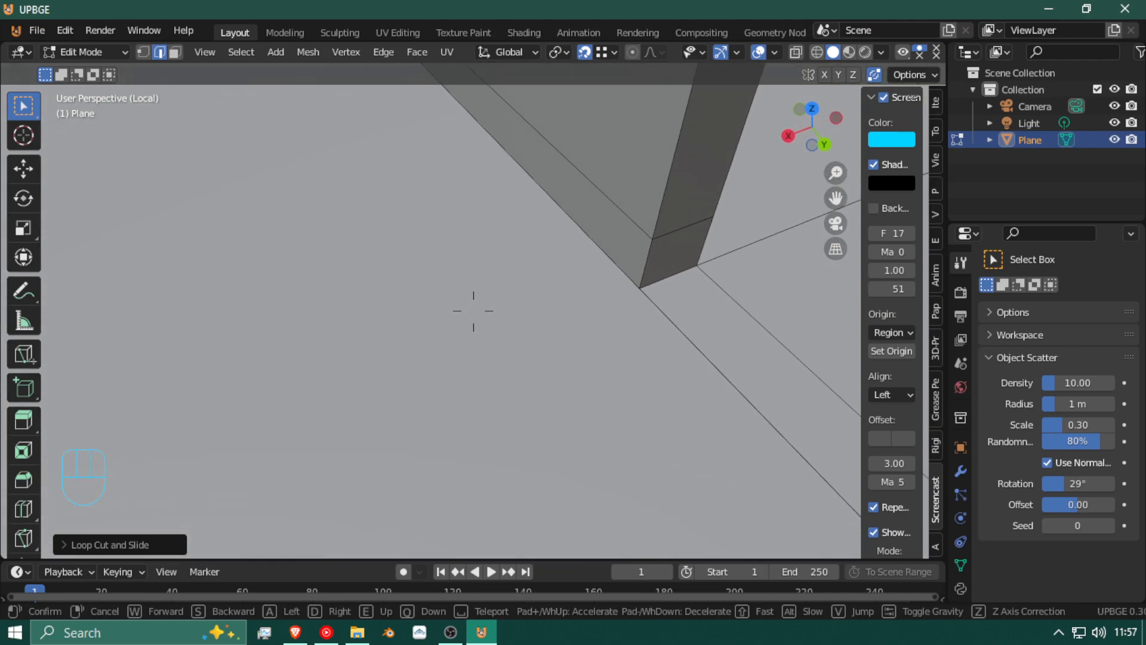
click(474, 311)
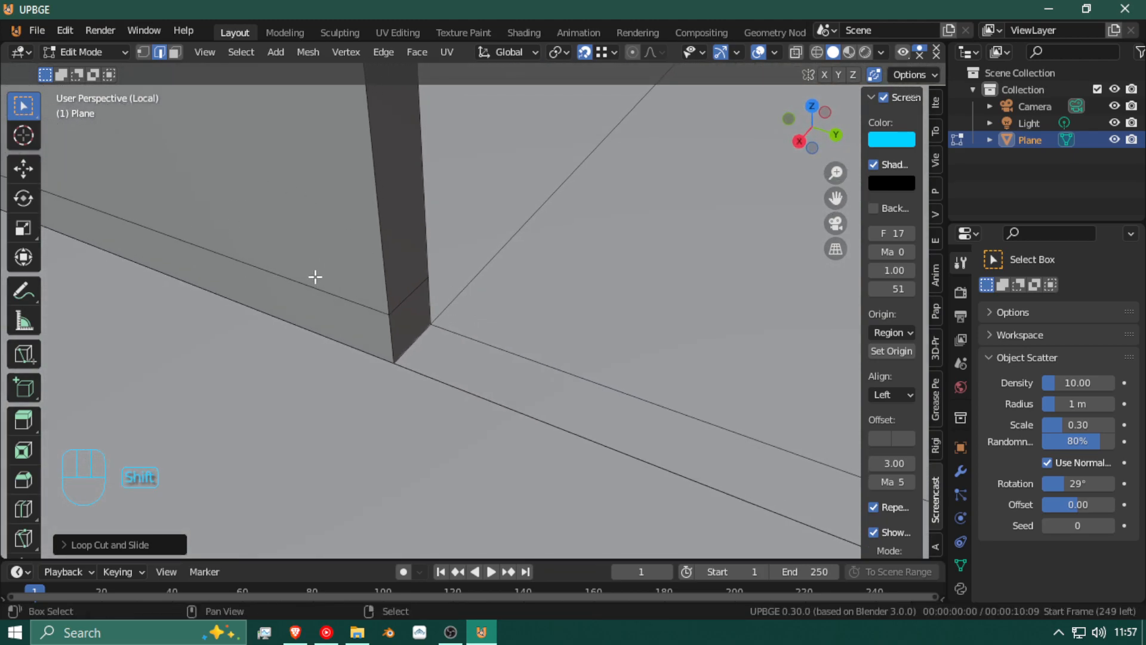
key(shift+f)
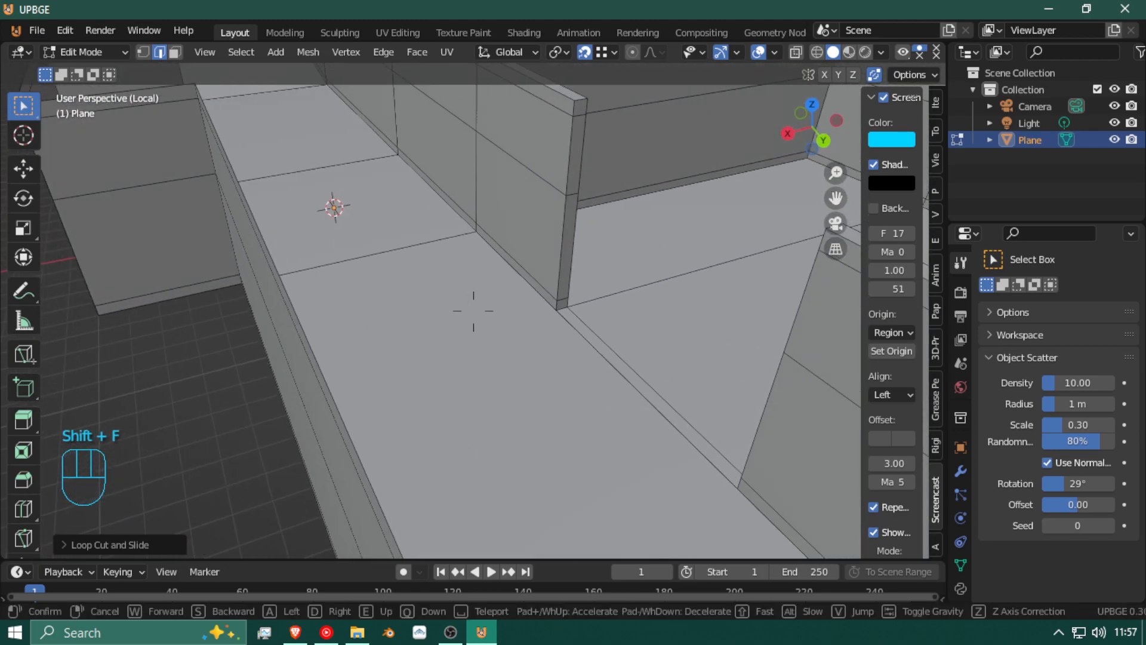
click(473, 310)
key(ctrl+r)
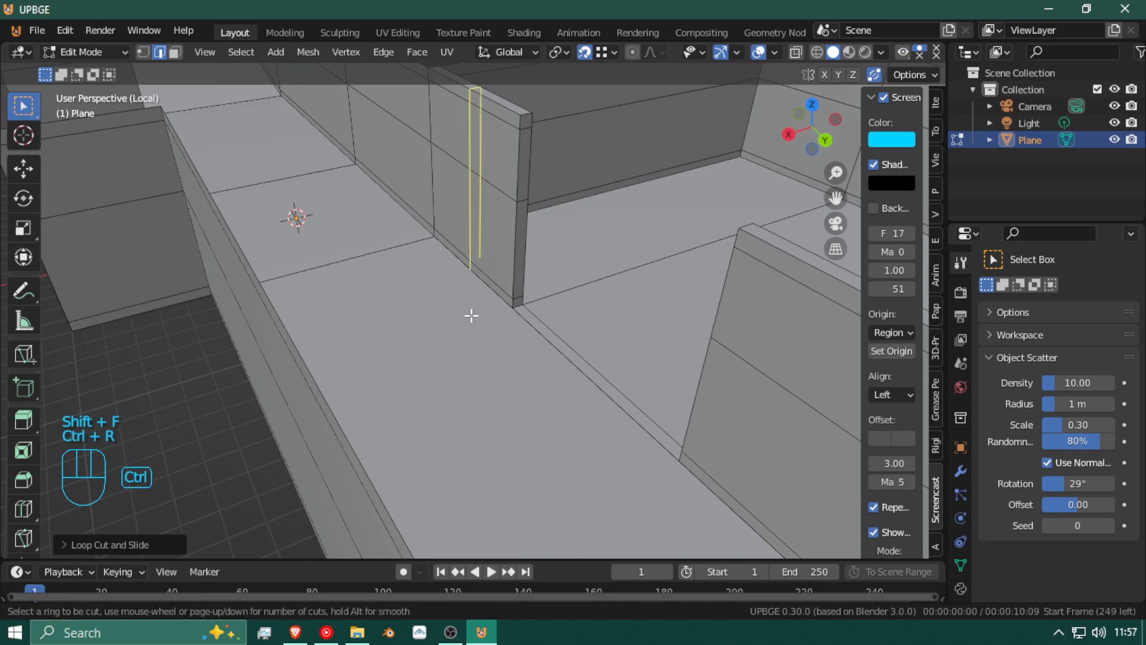
click(246, 412)
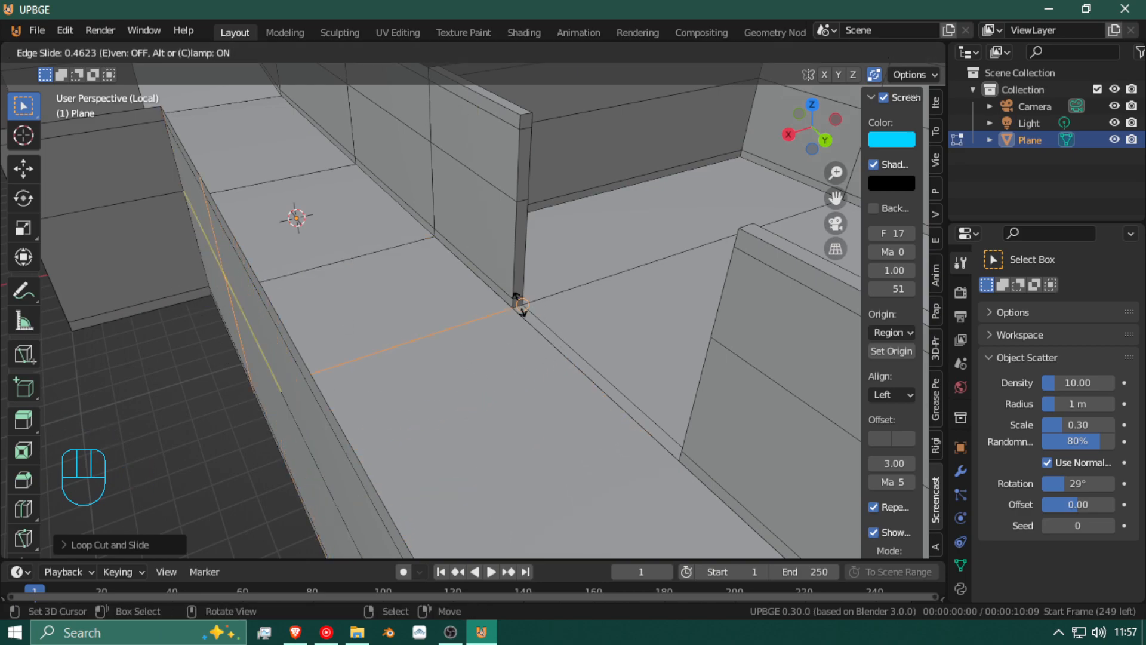
click(512, 307)
Step: Add another loop cut across the corridor floor and slide it to the opposite partition's doorway corner
key(shift+f)
click(481, 304)
key(ctrl+r)
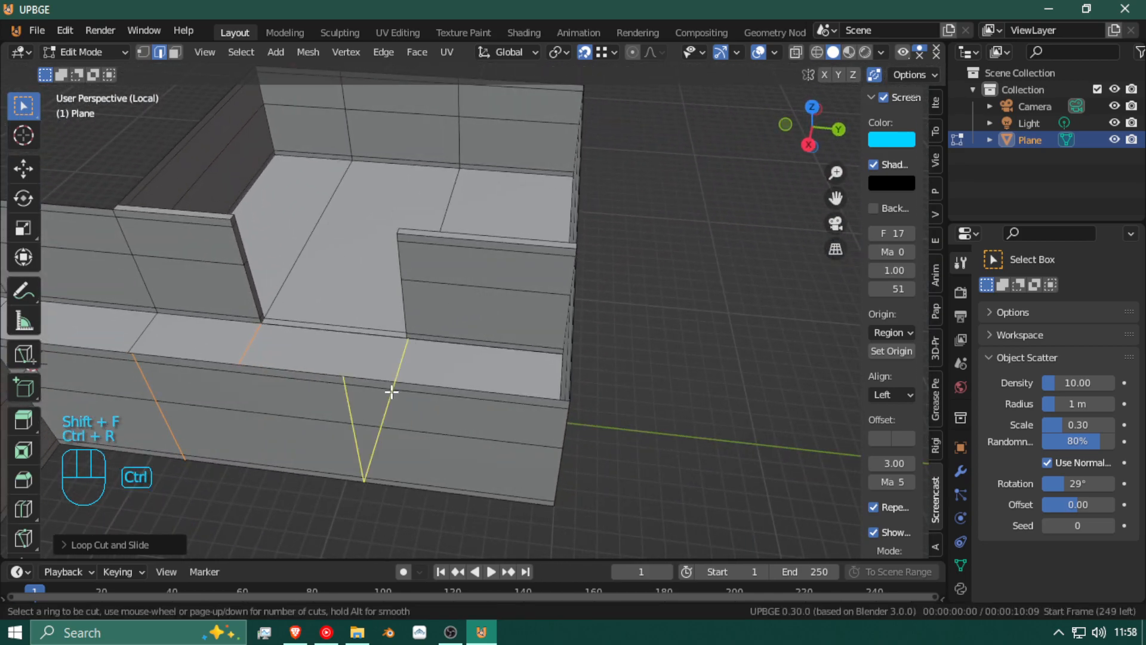
click(391, 386)
click(417, 371)
Step: Select the narrow floor strip in the doorway and try moving it to test its connection to the adjoining floor
key(shift+f)
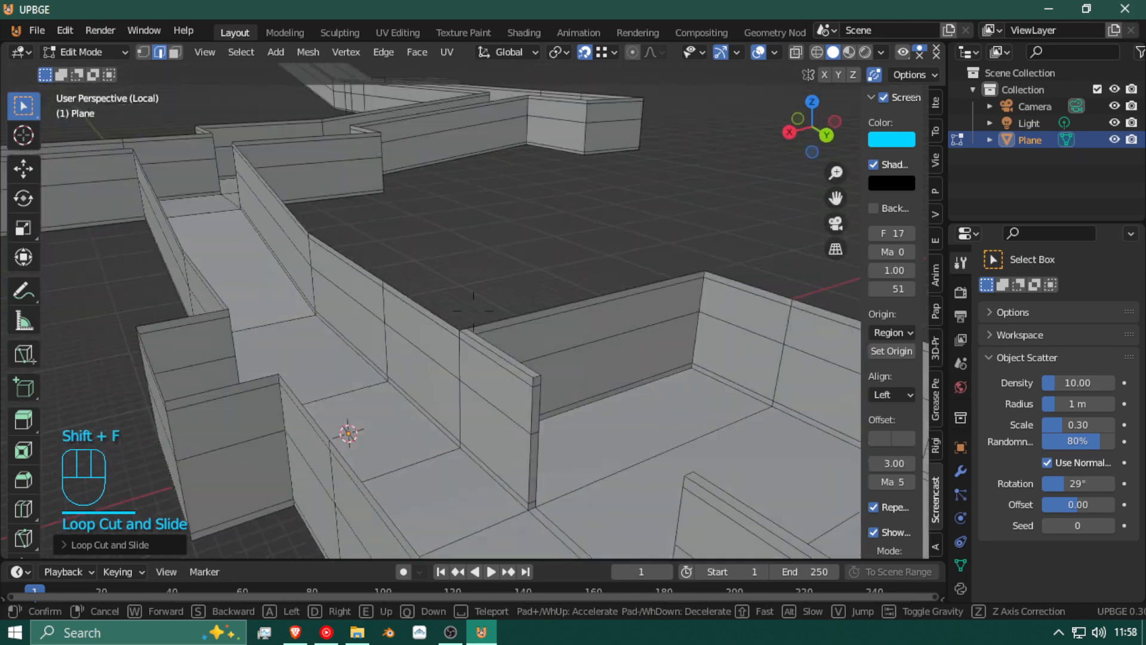
click(260, 221)
key(shift+f)
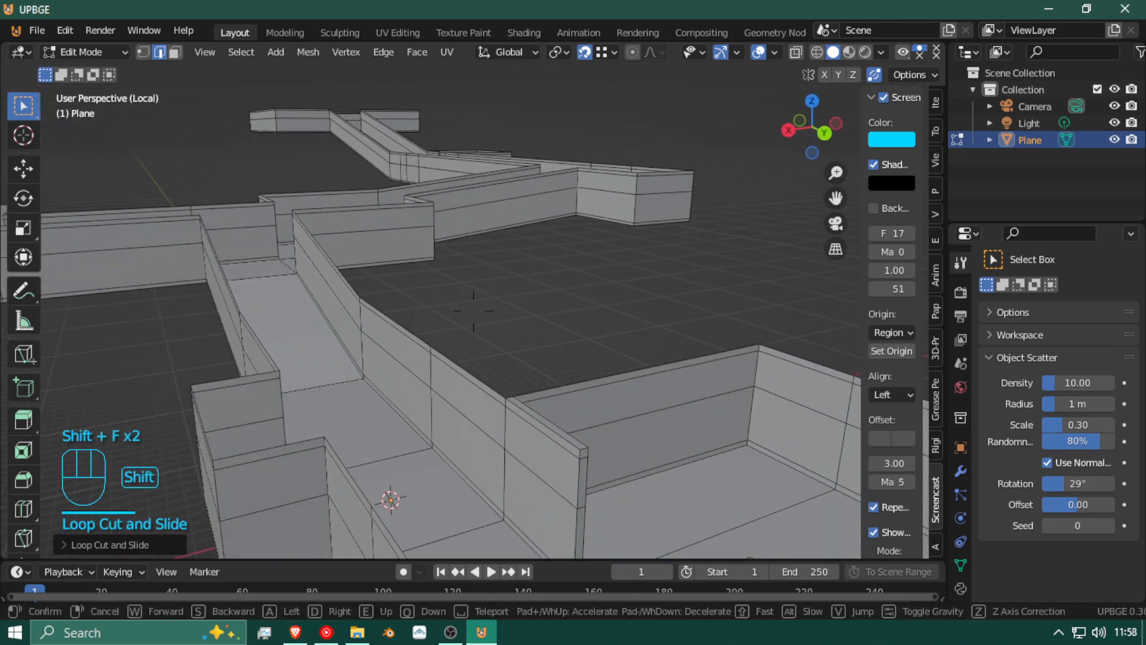
click(294, 93)
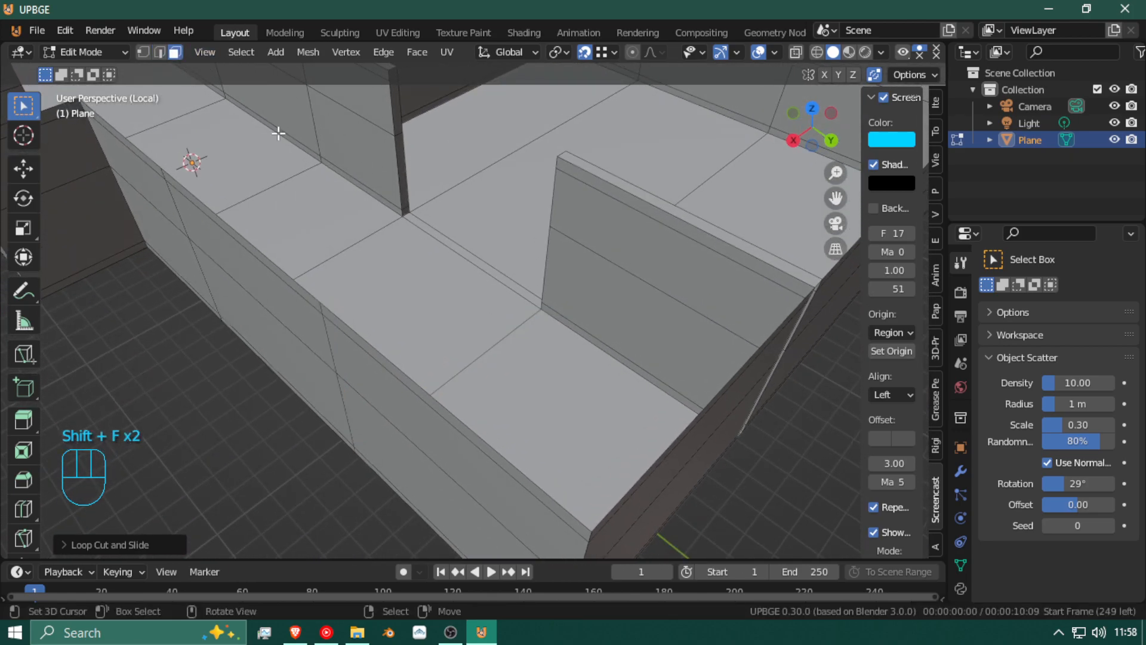
click(473, 260)
key(g)
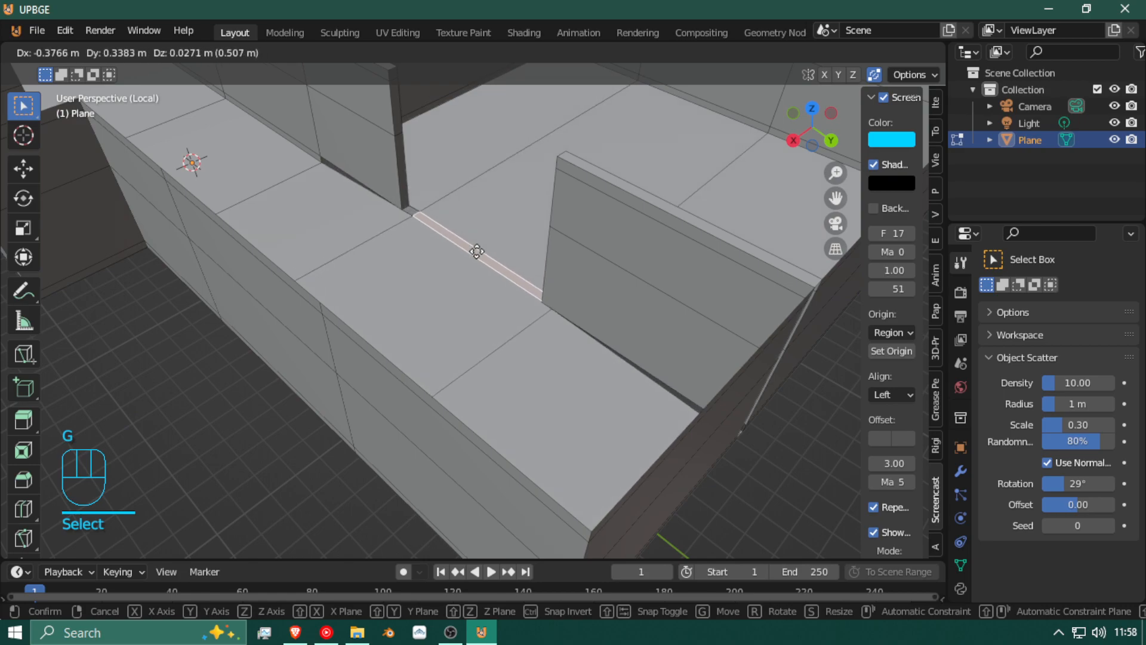
click(477, 252)
key(g)
click(469, 255)
key(g)
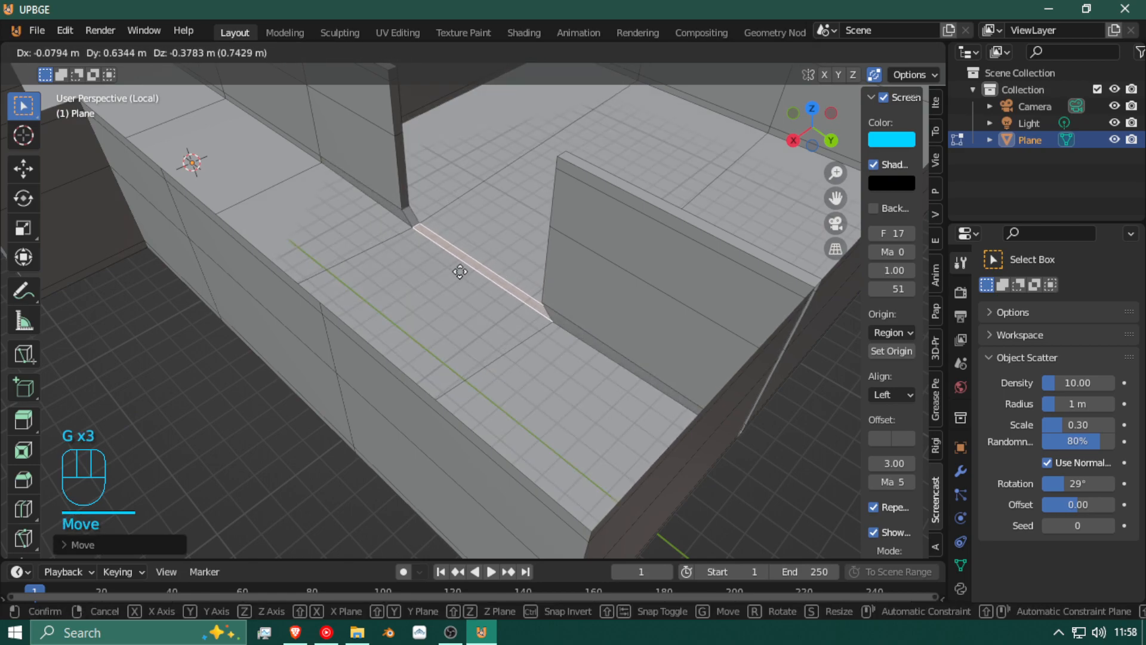
click(450, 263)
Step: Examine the doorway strip and surrounding floor from underneath and from above
key(shift+f)
key(w)
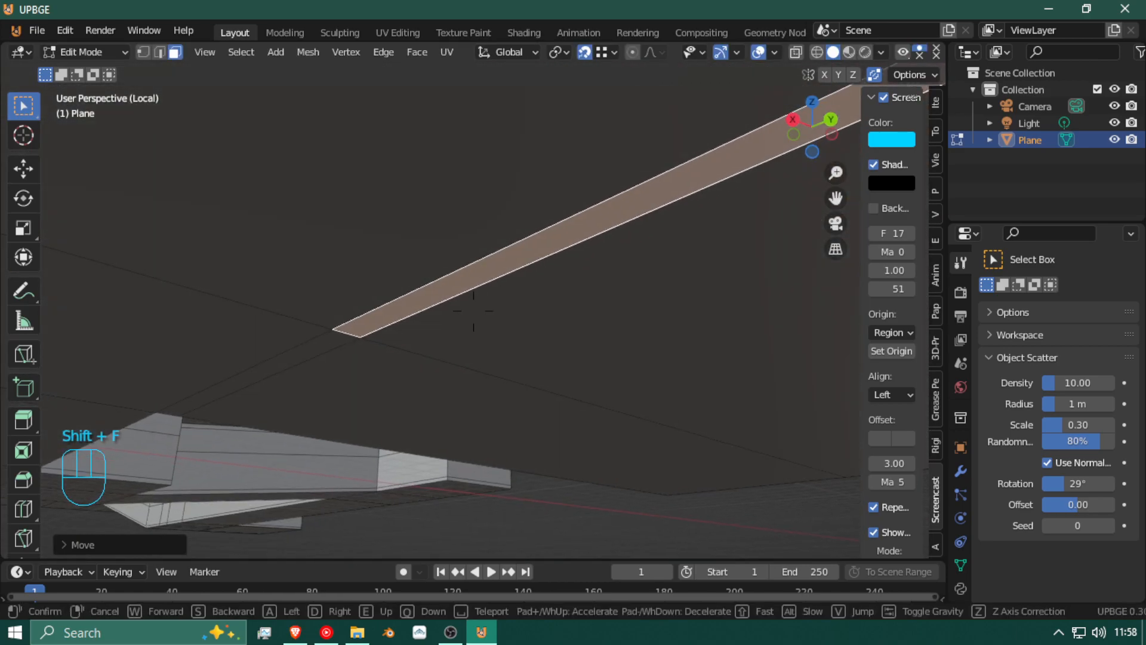
click(473, 311)
key(shift+f)
key(s)
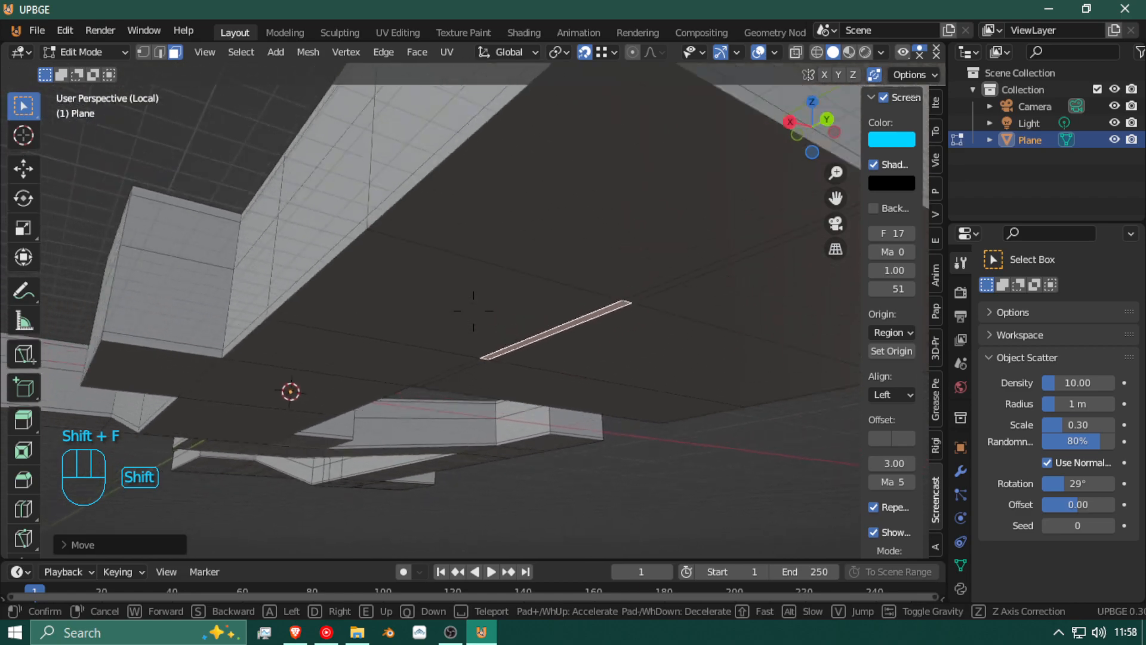
key(e)
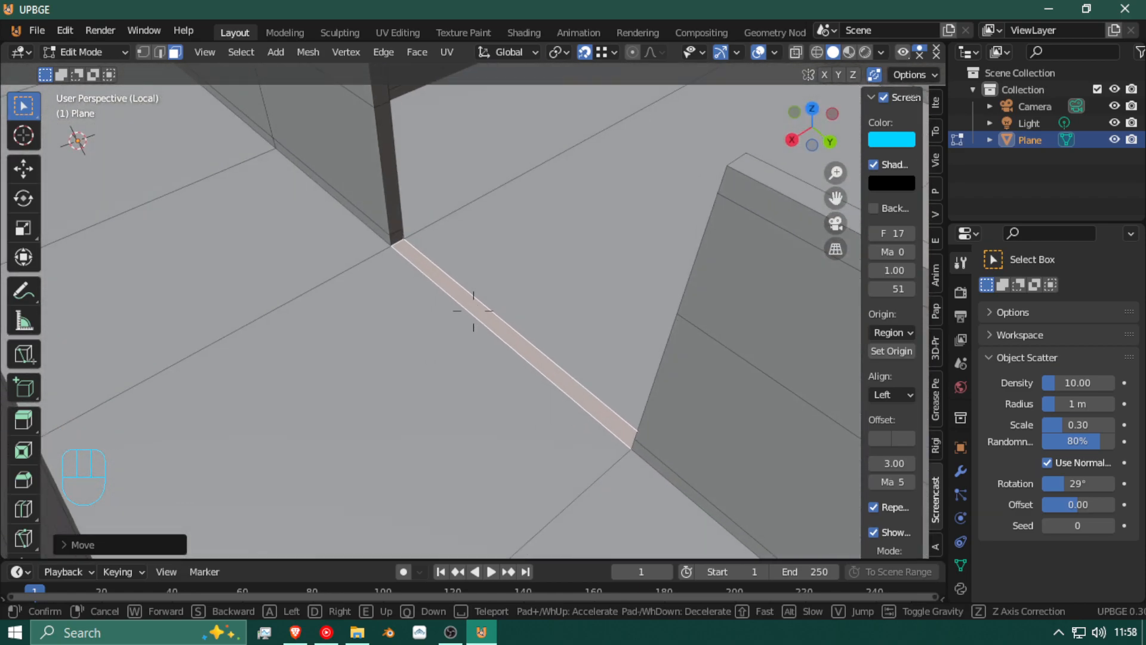
click(473, 311)
Step: Try moving the doorway strip and the vertex at the first partition's base to check that the mesh is joined
key(g)
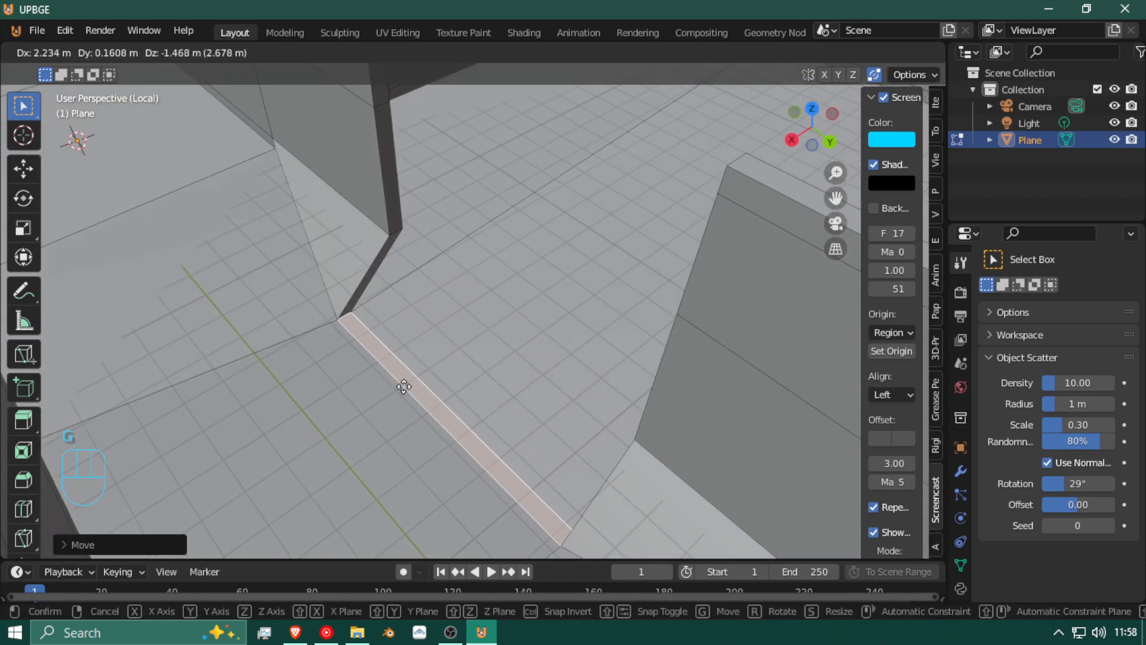
click(388, 338)
click(143, 51)
right_click(395, 244)
key(g)
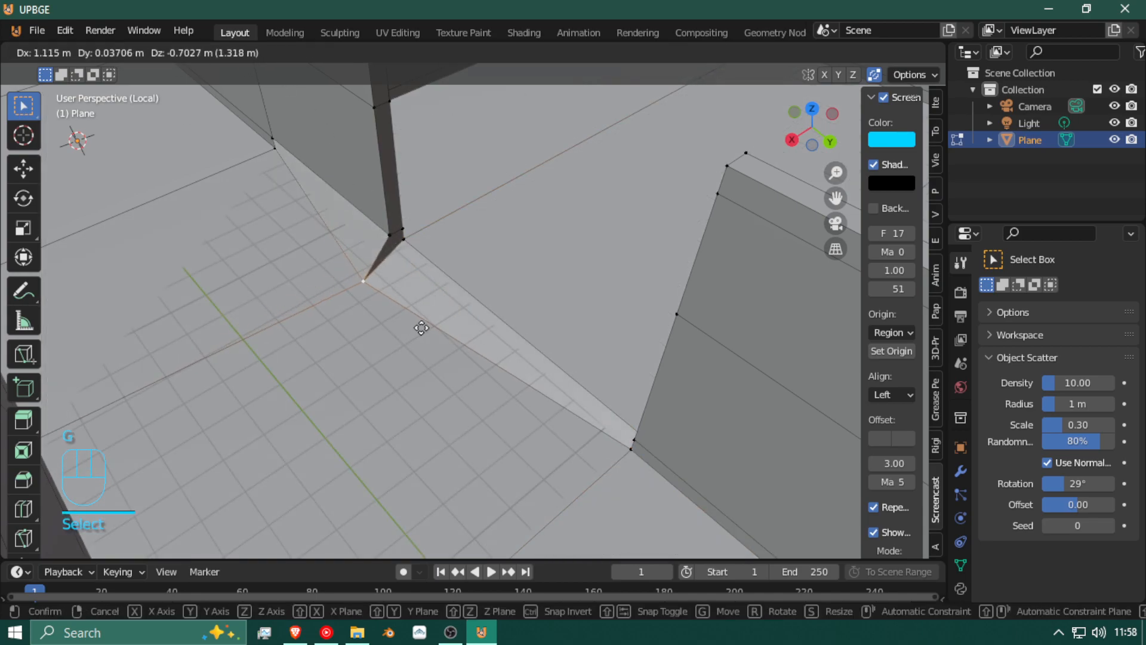
right_click(437, 296)
key(shift+f)
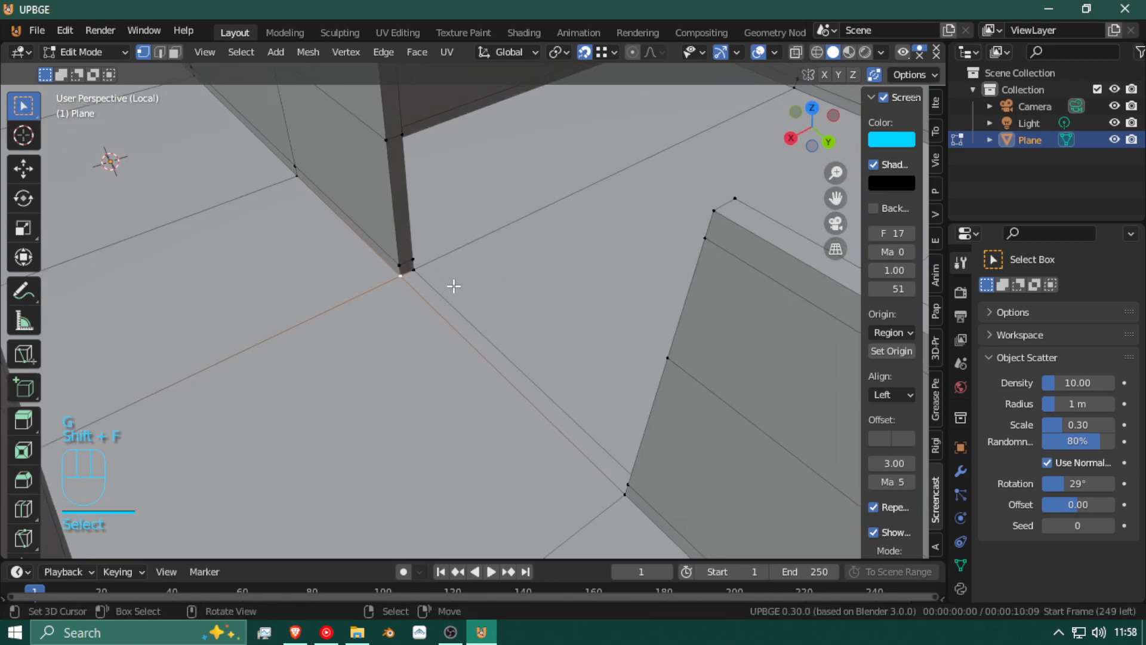
Step: Try moving the floor vertices at the first partition's base to check which edges they are joined to
key(g)
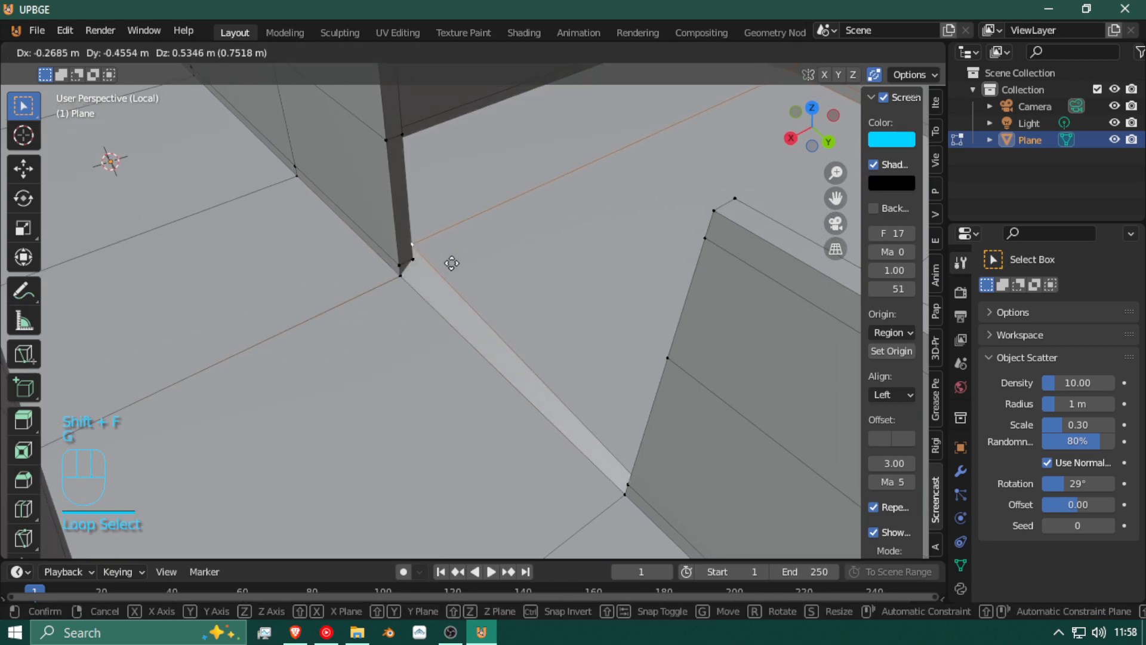
key(g)
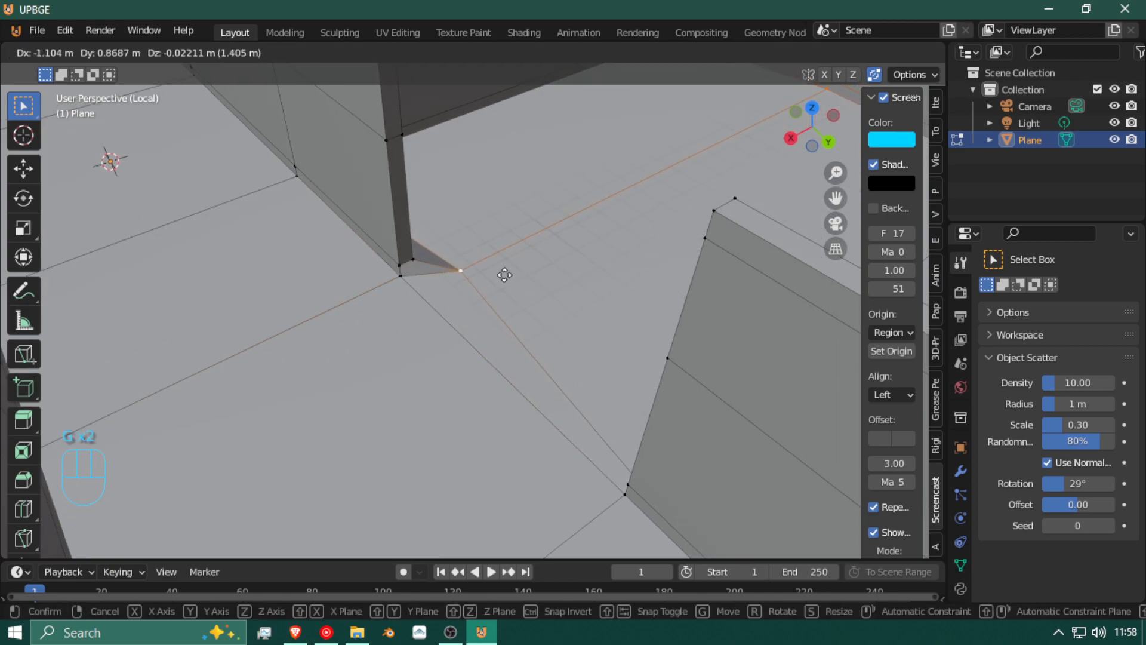
click(501, 273)
Step: Examine the doorway partition from above and from outside, and the corridor leading to the small side room
key(shift+f)
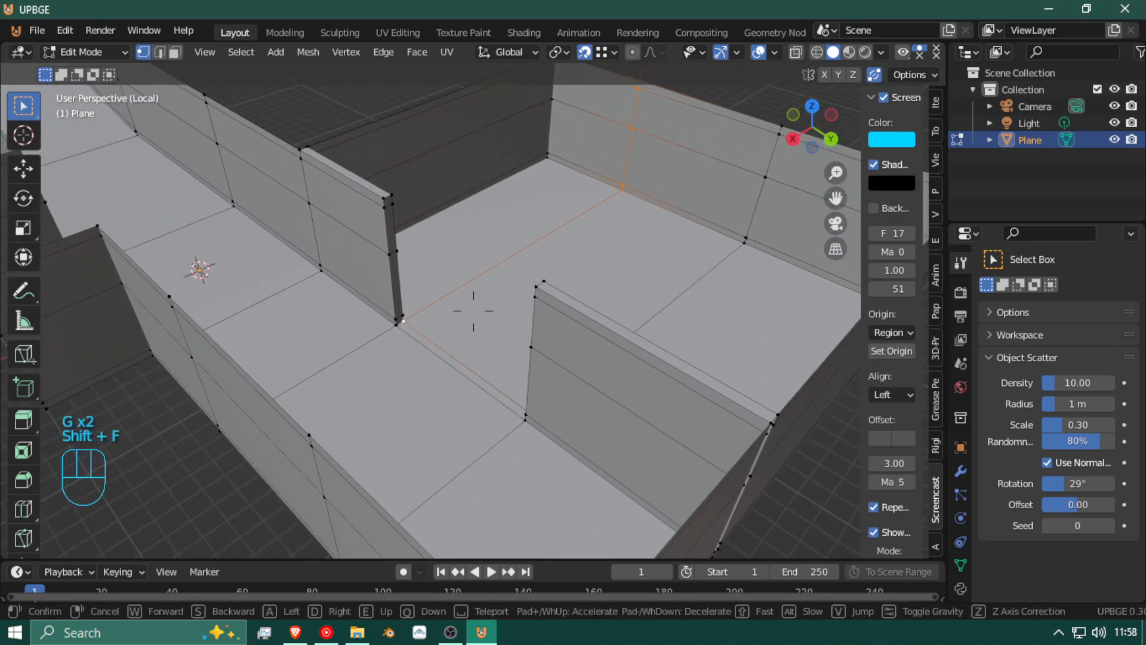
key(d)
key(d)
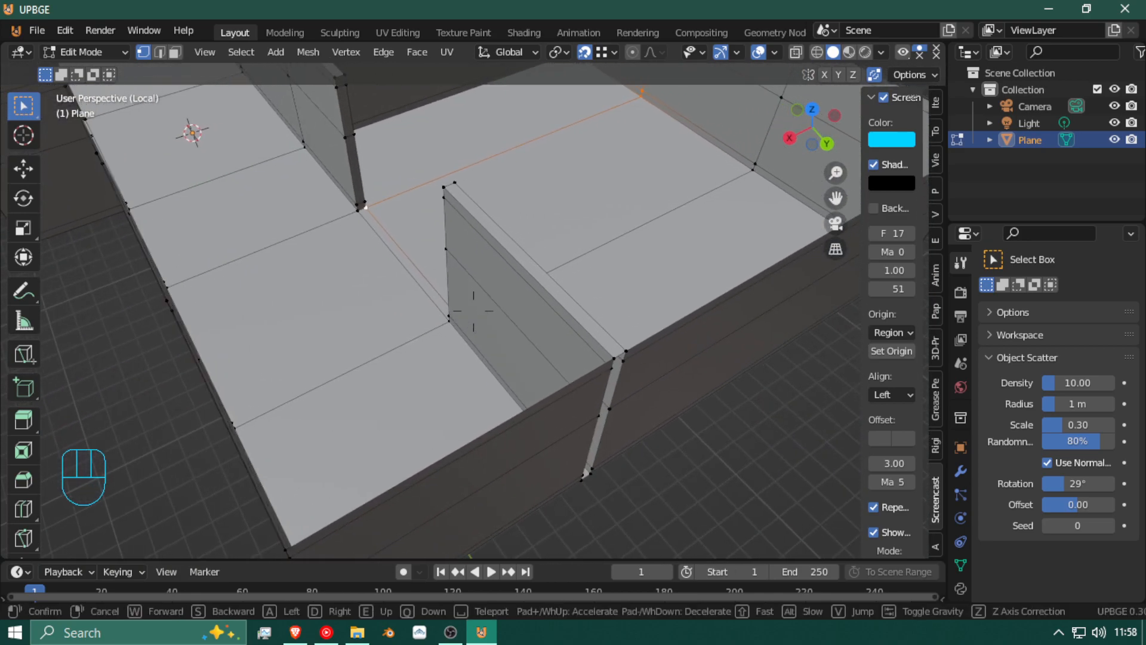
key(d)
key(q)
key(w)
key(e)
key(d)
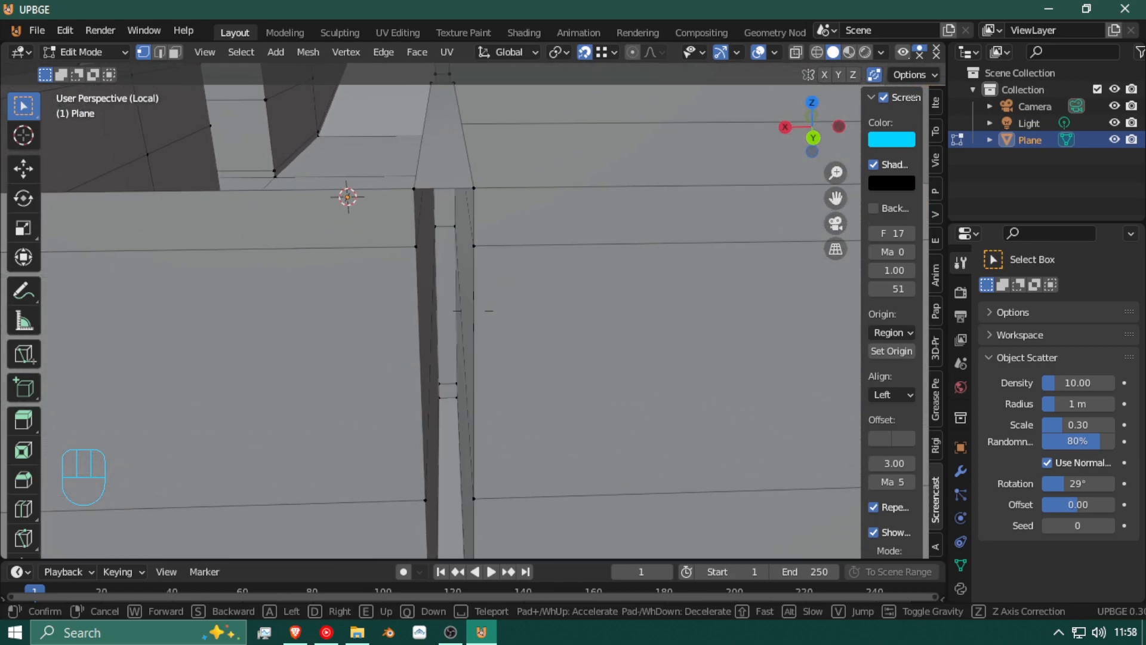
key(a)
key(d)
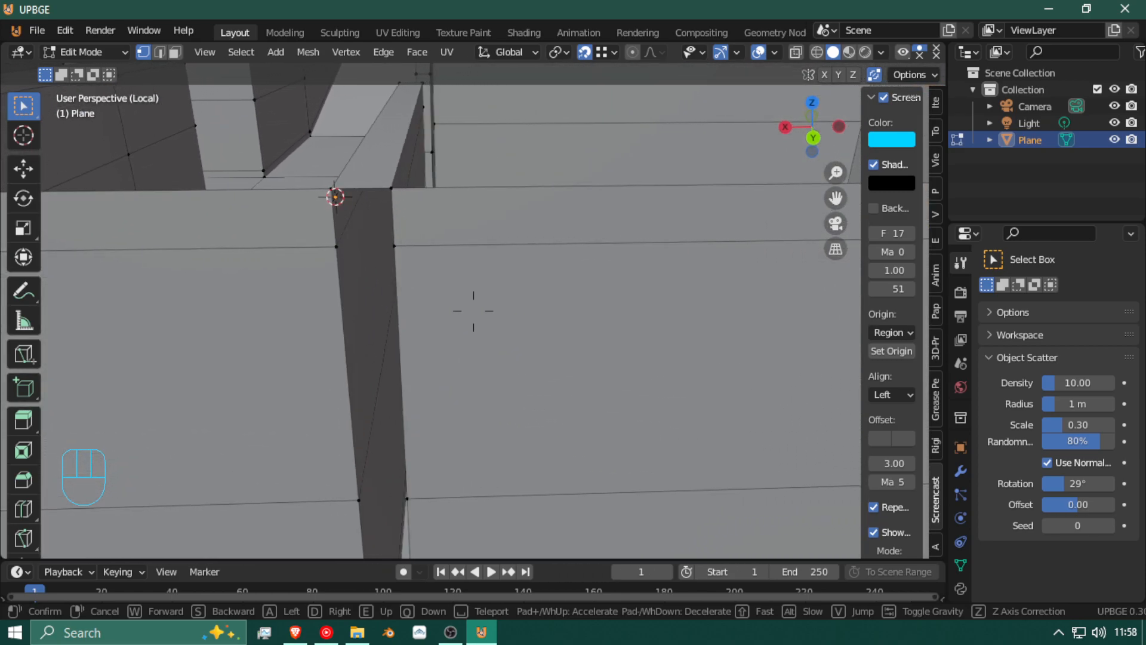
key(s)
key(e)
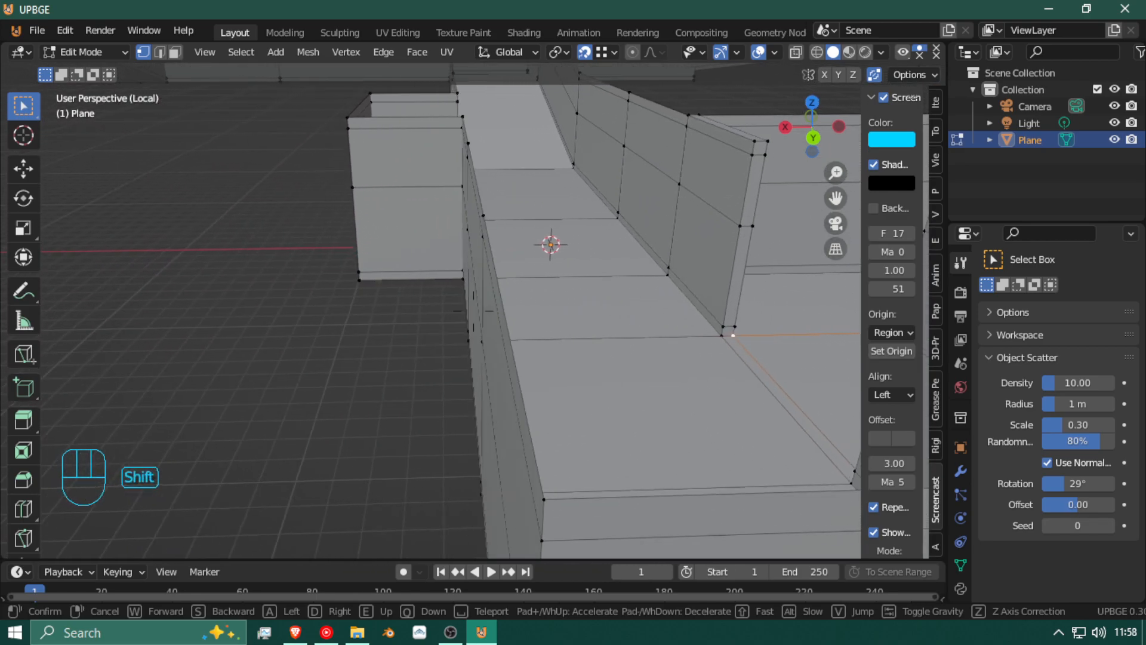
key(s)
key(q)
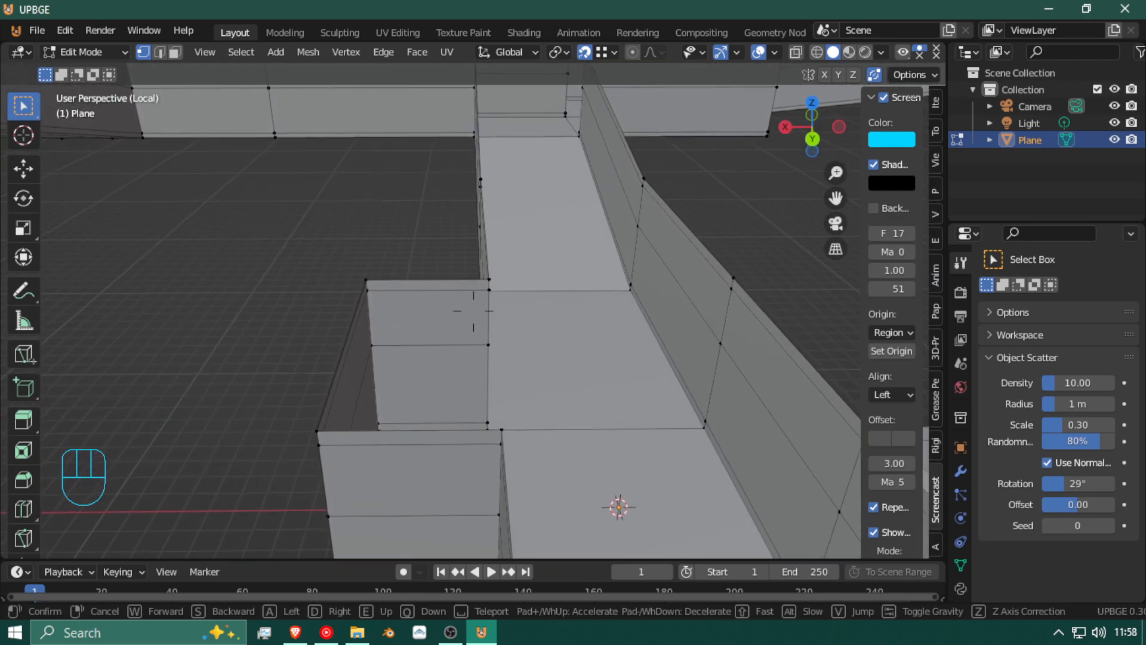
Step: Add a loop cut through the small side room's side walls and floor, sliding it close to the corridor opening
click(473, 310)
key(ctrl+r)
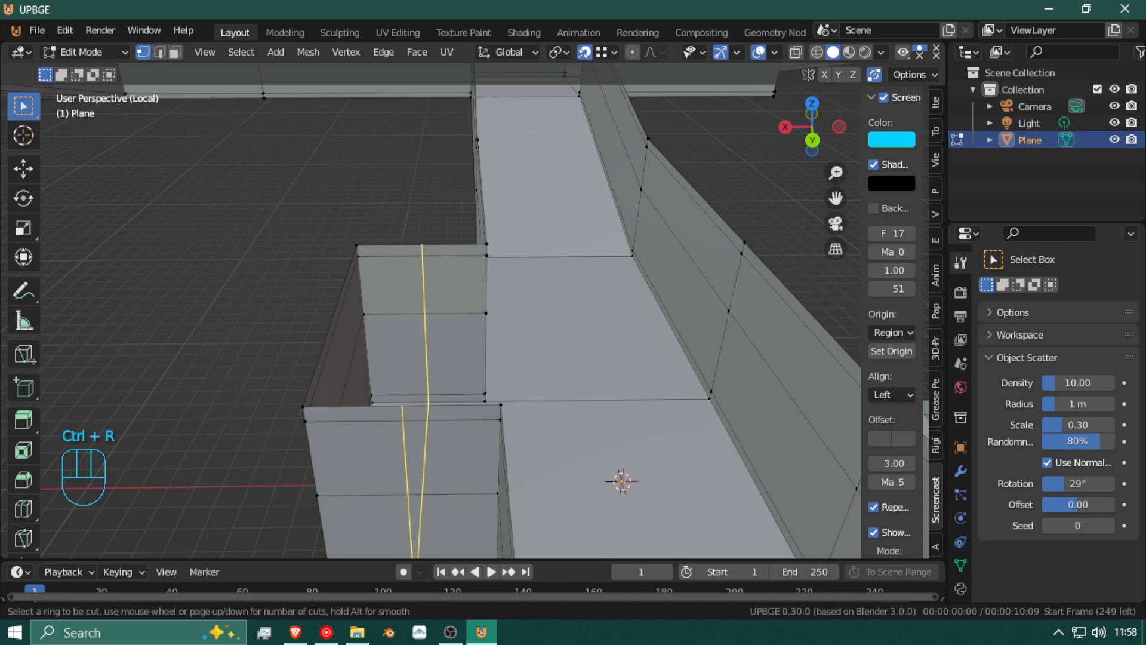
click(471, 263)
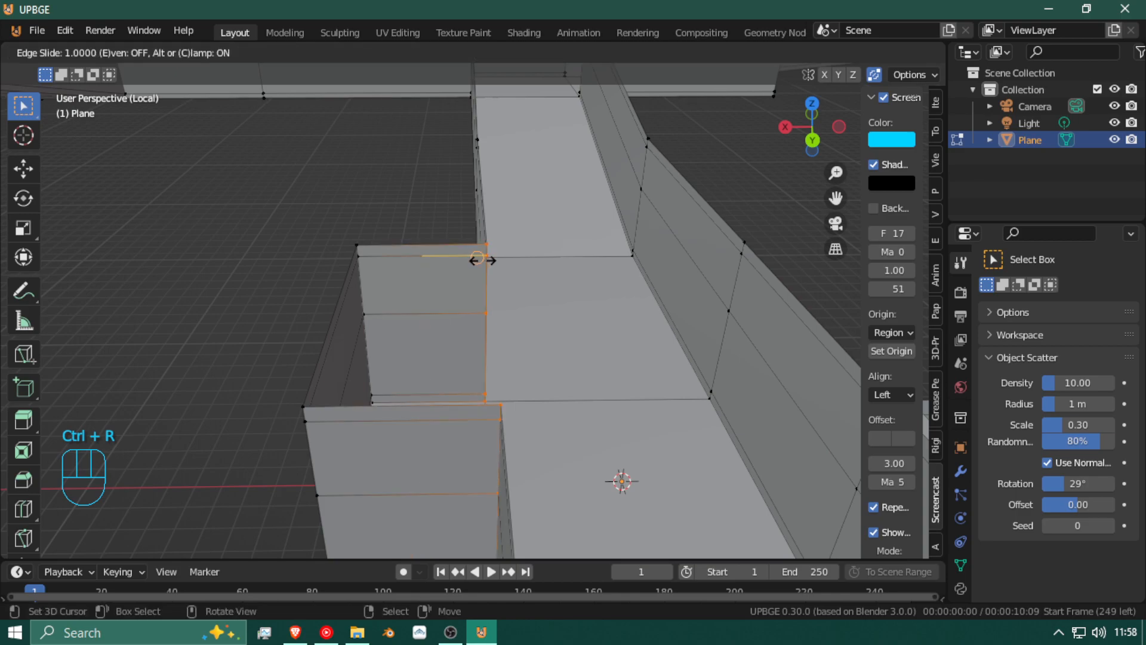
click(524, 282)
key(shift+f)
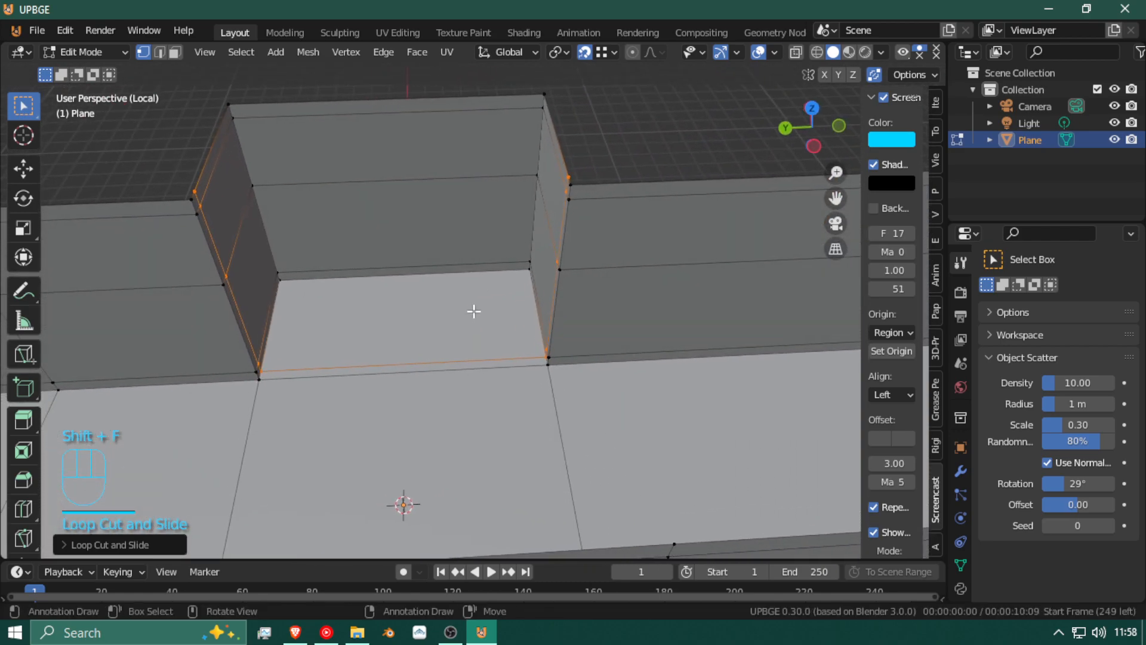
Step: Add two evenly spaced loop cuts across the side room's back wall and the floor, leaving them centred
click(473, 310)
key(ctrl+r)
scroll(413, 281, up, 1)
click(413, 282)
right_click(413, 281)
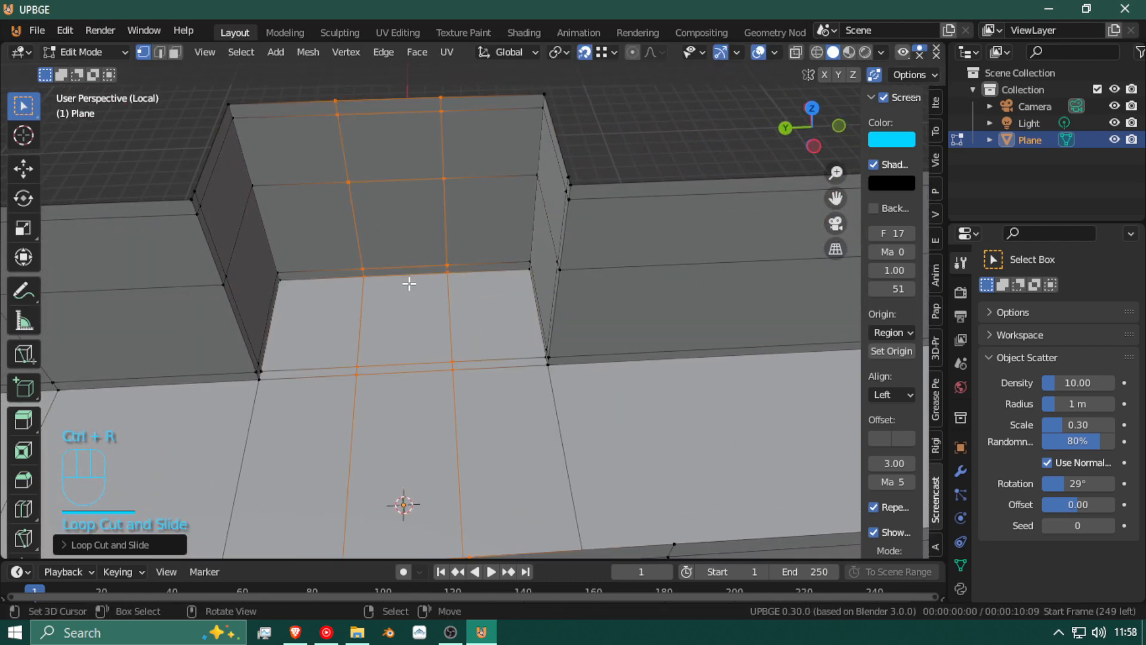
Step: Extrude the narrow face strip on one side of the side room's opening about 3.33 m to the first loop cut
click(175, 53)
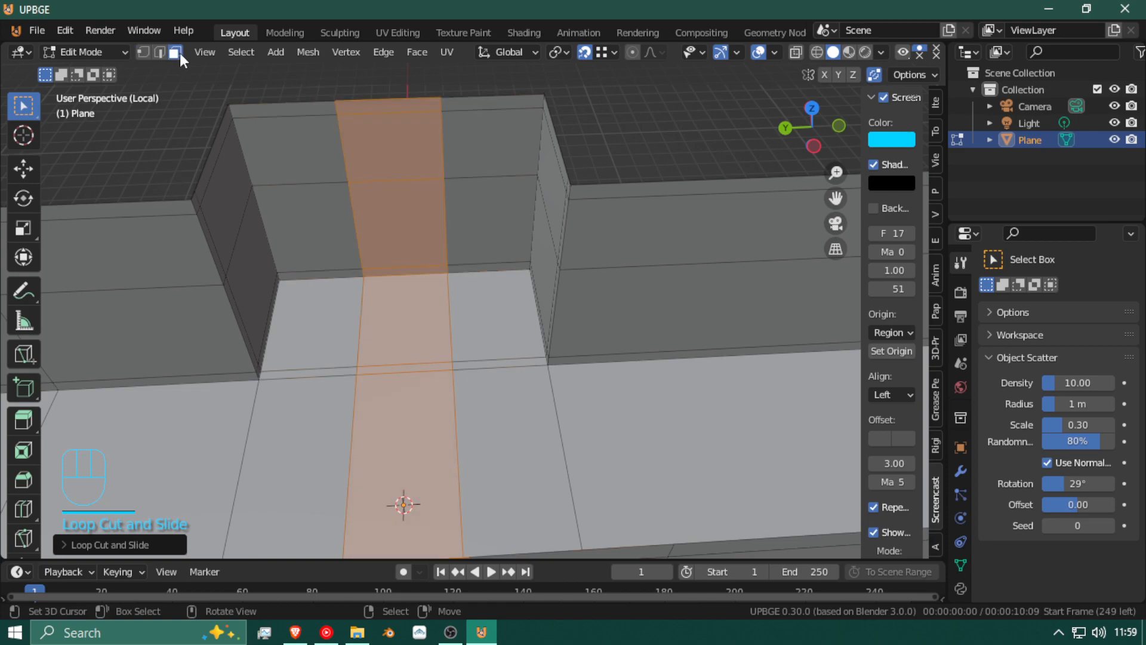
click(199, 205)
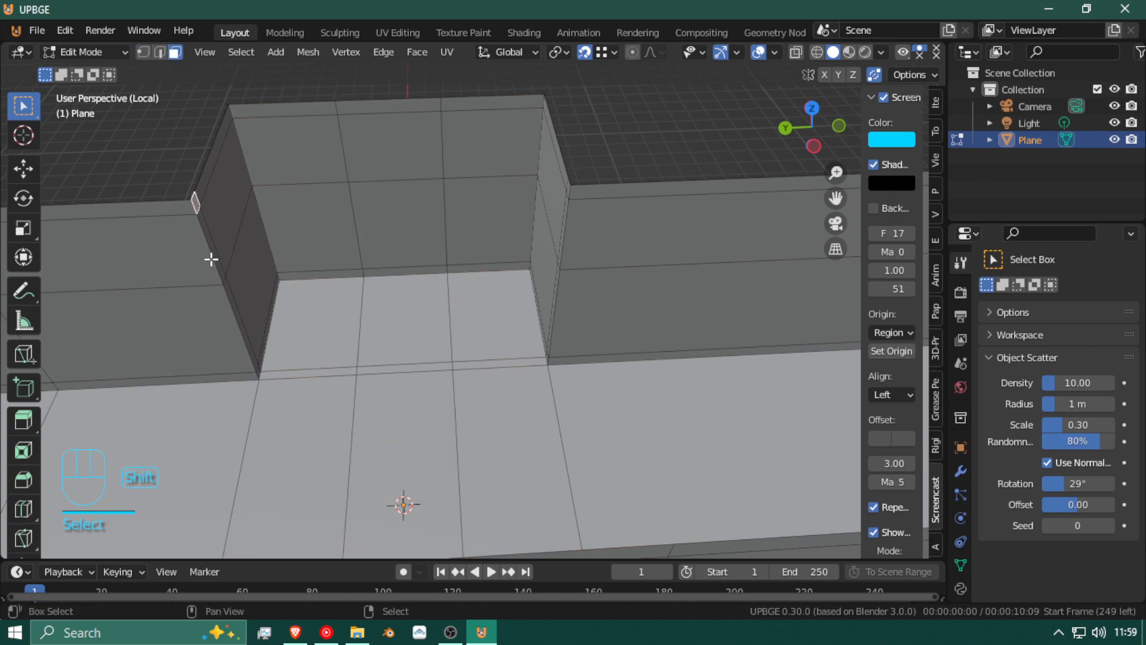
shift+click(212, 258)
shift+click(201, 251)
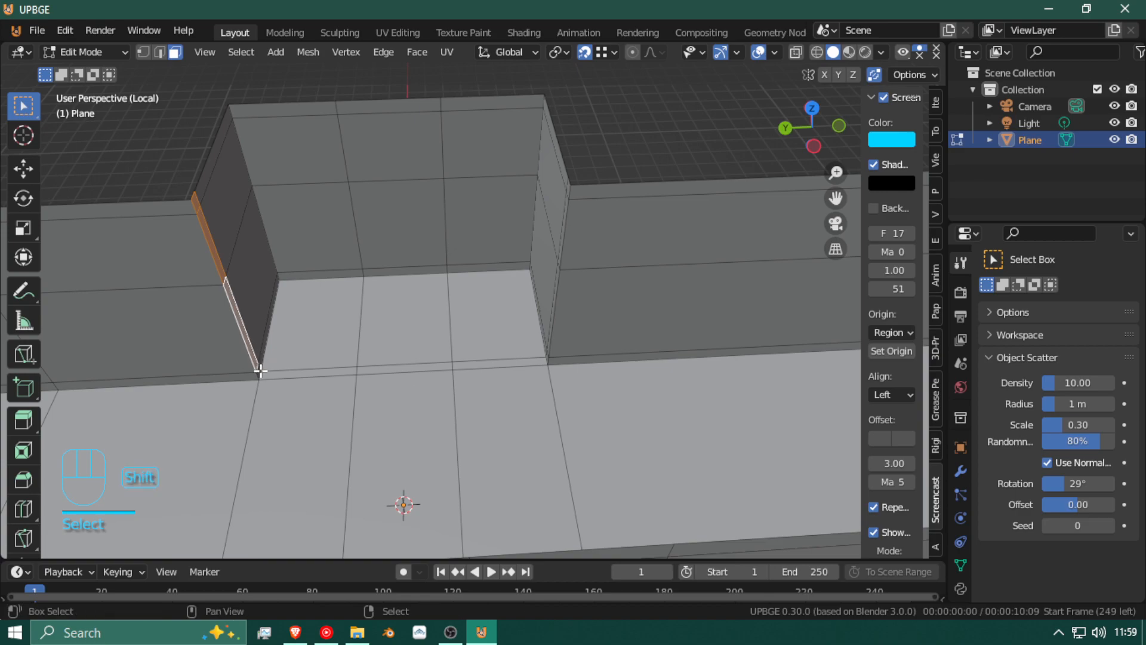
key(e)
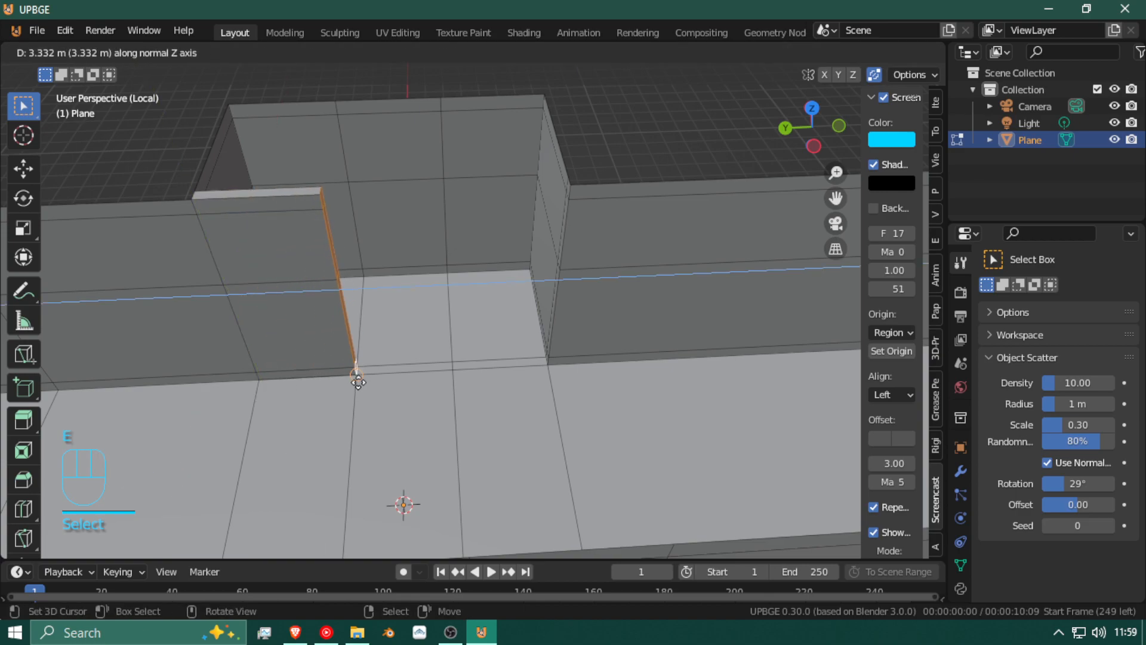
click(357, 379)
Step: Extrude the matching face strip on the opposite side of the opening to the second loop cut, leaving a doorway
key(shift+f)
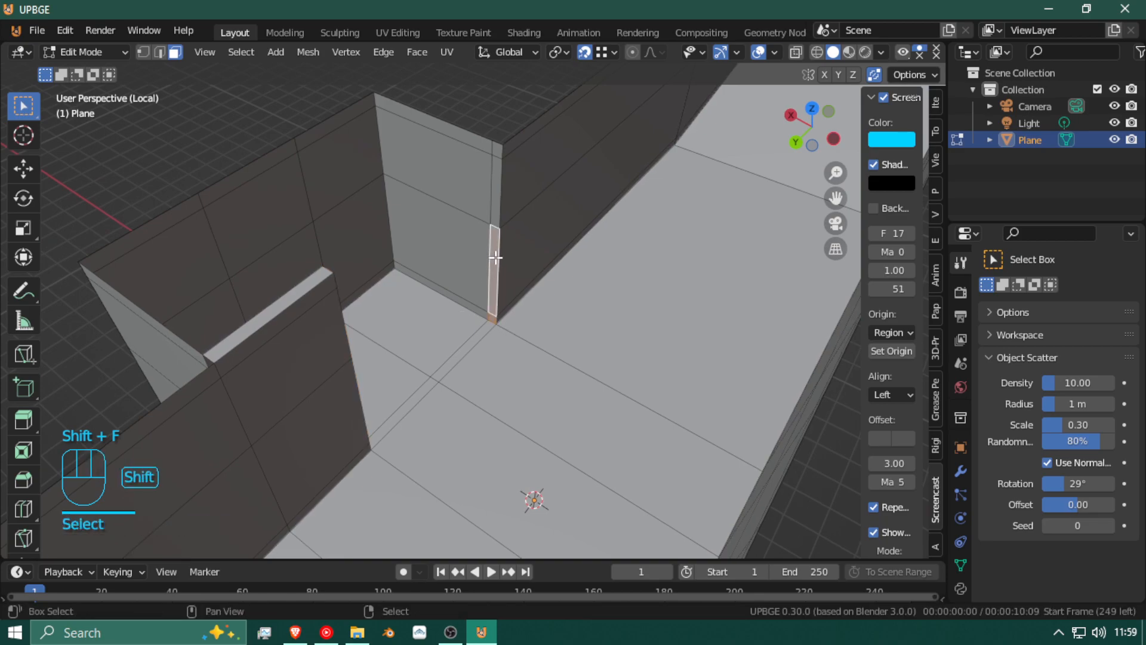
key(e)
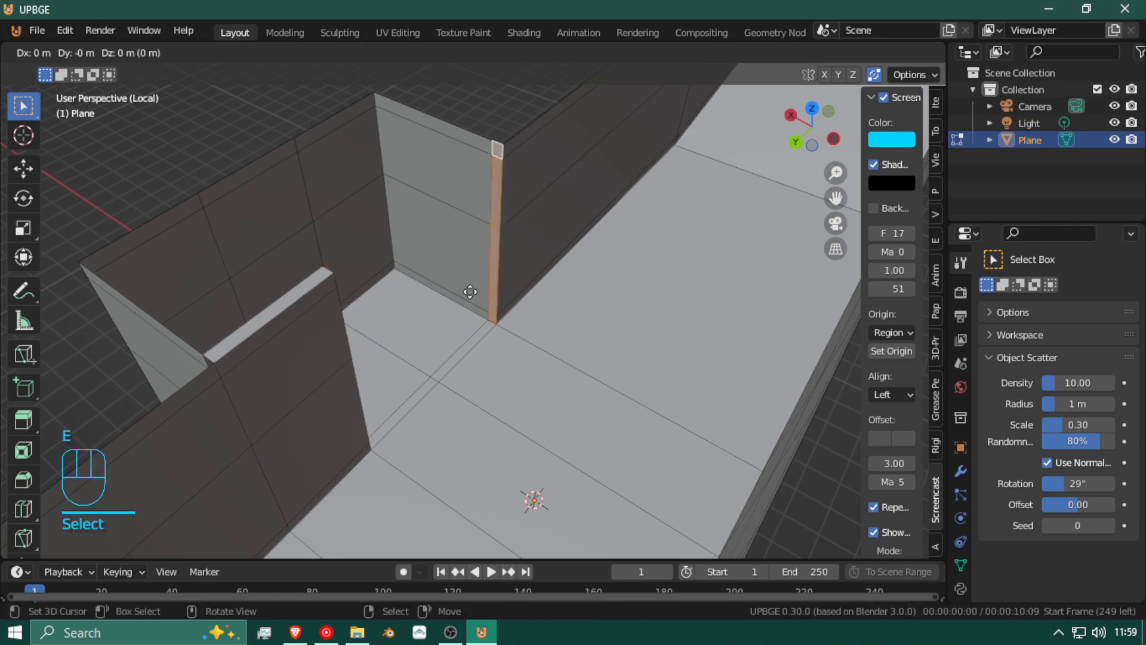
click(442, 379)
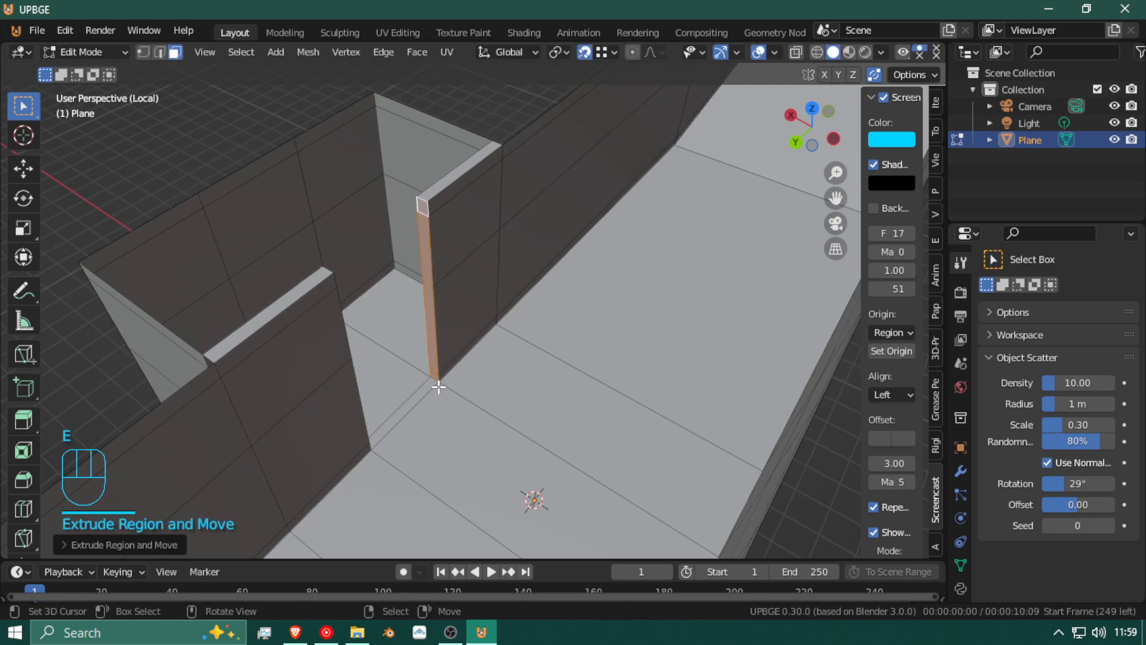
Step: Select the hidden bottom faces under both of the side room's new partitions and delete them
key(shift+f)
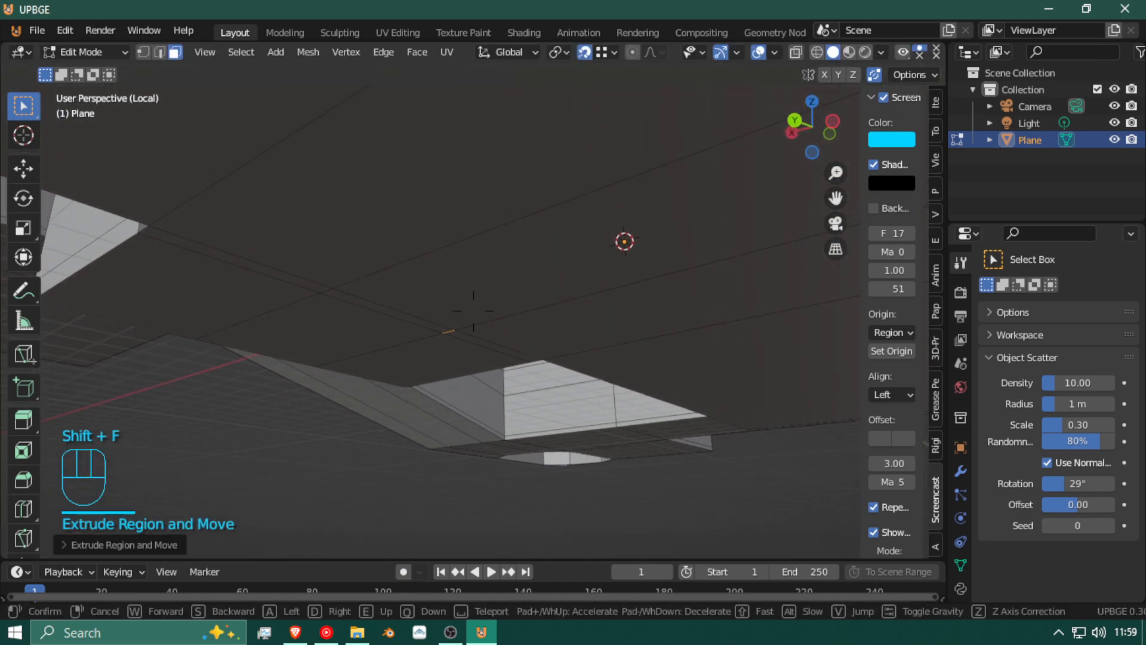
click(473, 311)
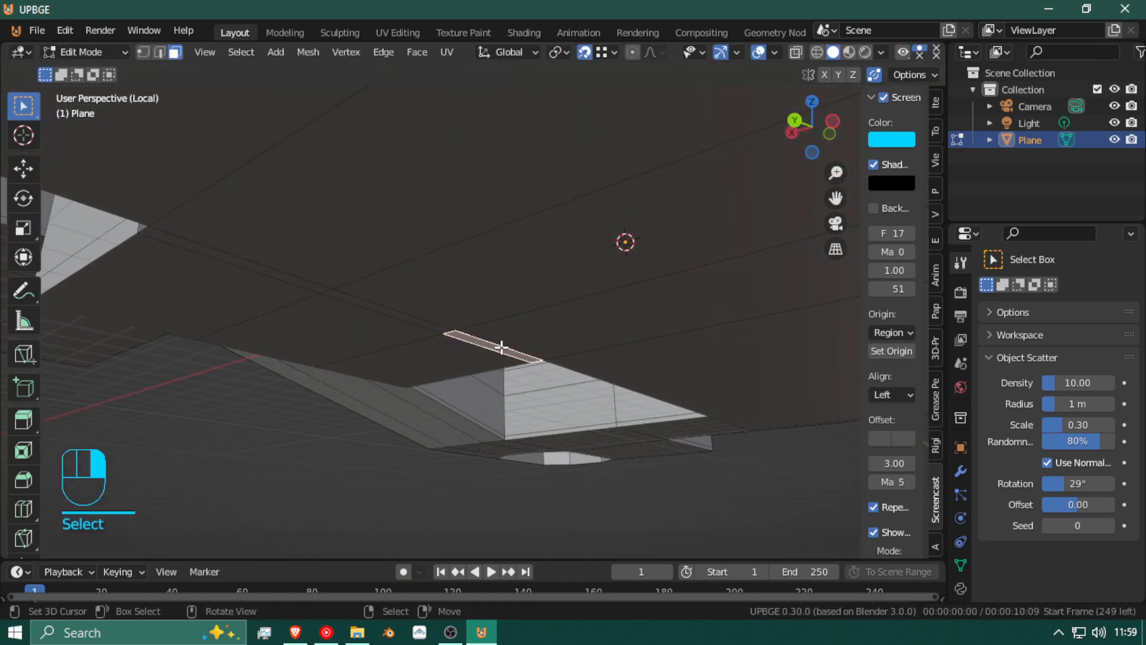
key(shift+f)
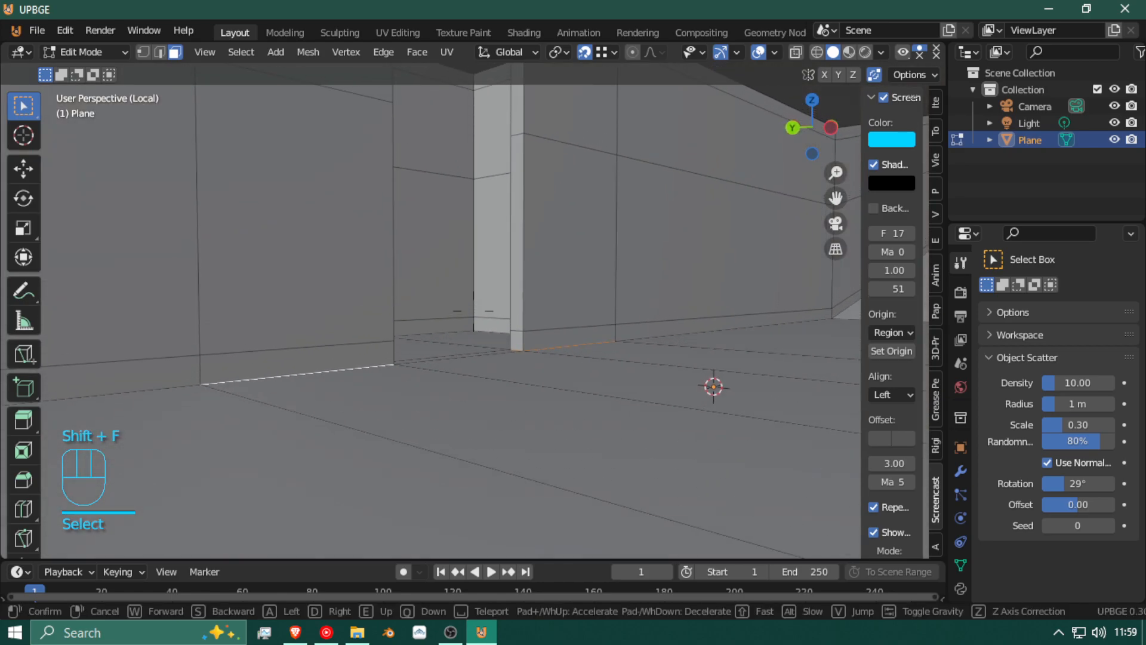
click(473, 311)
key(x)
click(474, 311)
Step: Select the hidden bottom faces beneath the end room's two partitions and delete them
key(shift+f)
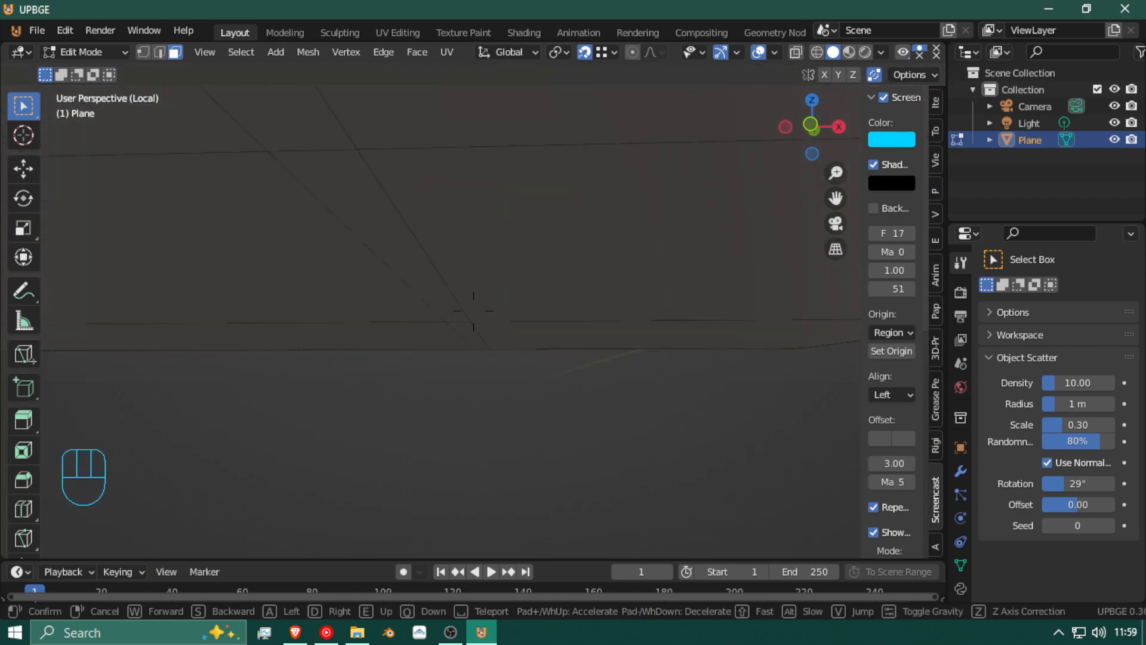
click(478, 333)
key(shift+f)
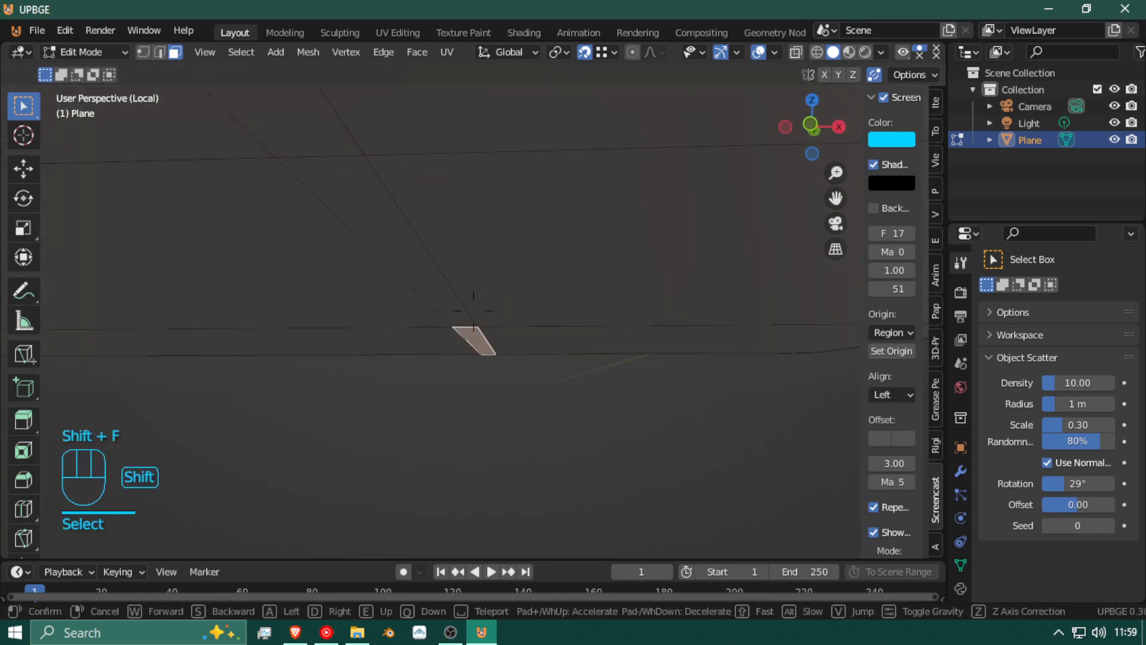
key(shift+f)
key(e)
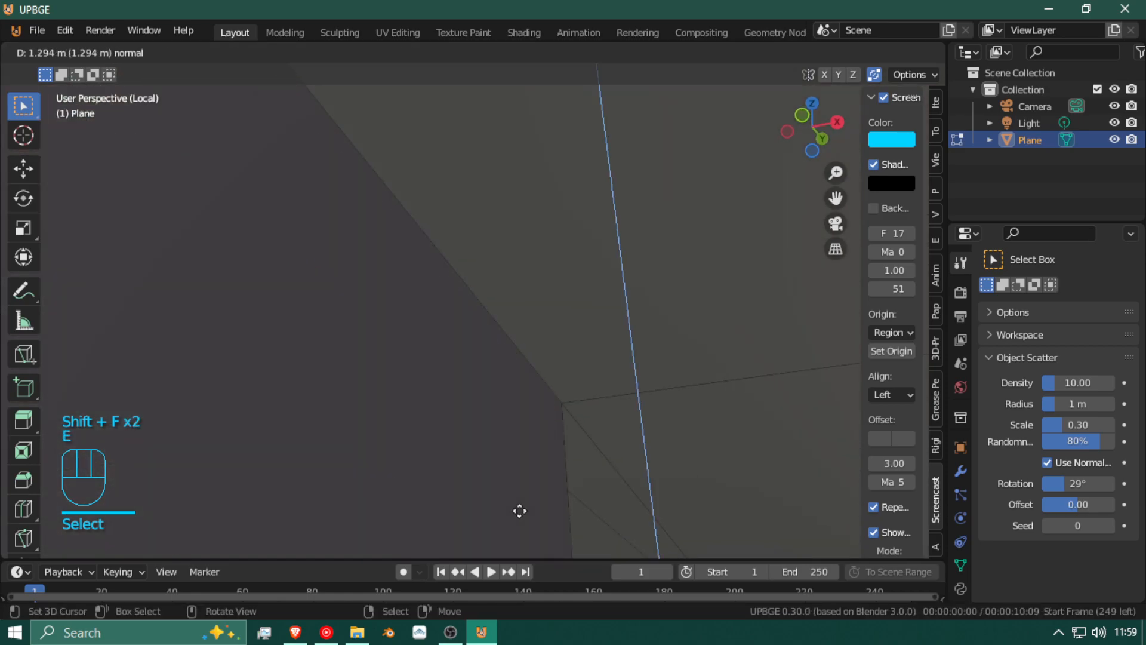
right_click(530, 376)
key(shift+f)
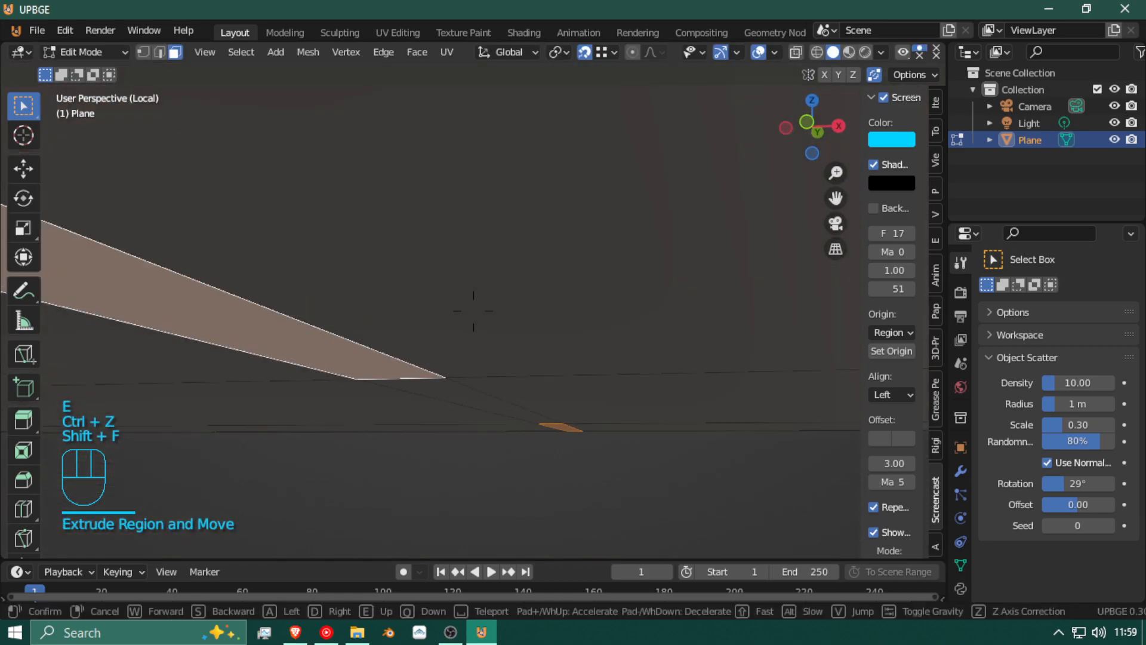
key(c)
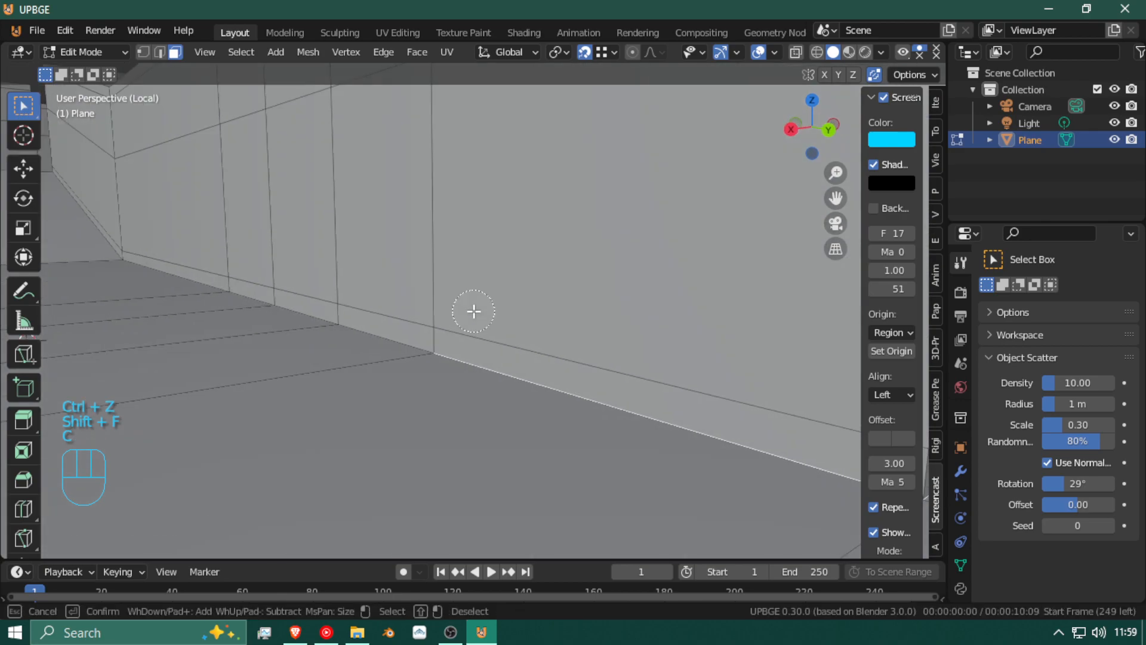
key(x)
click(474, 313)
Step: Delete the top faces of both doorway partitions in the large end room
key(shift+f)
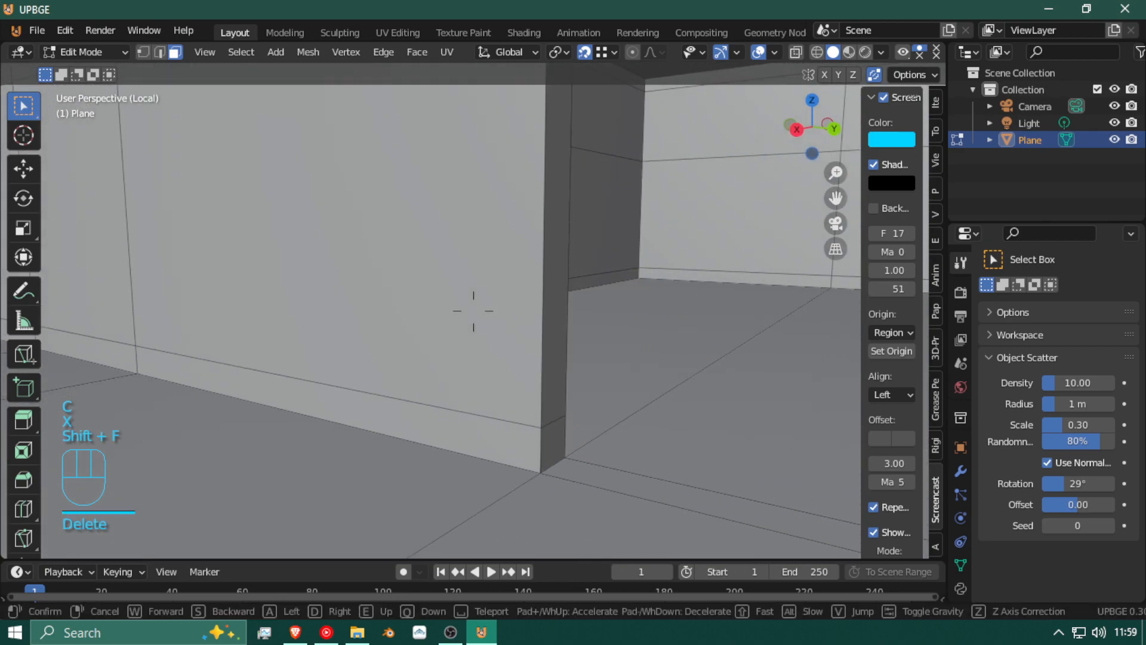
key(e)
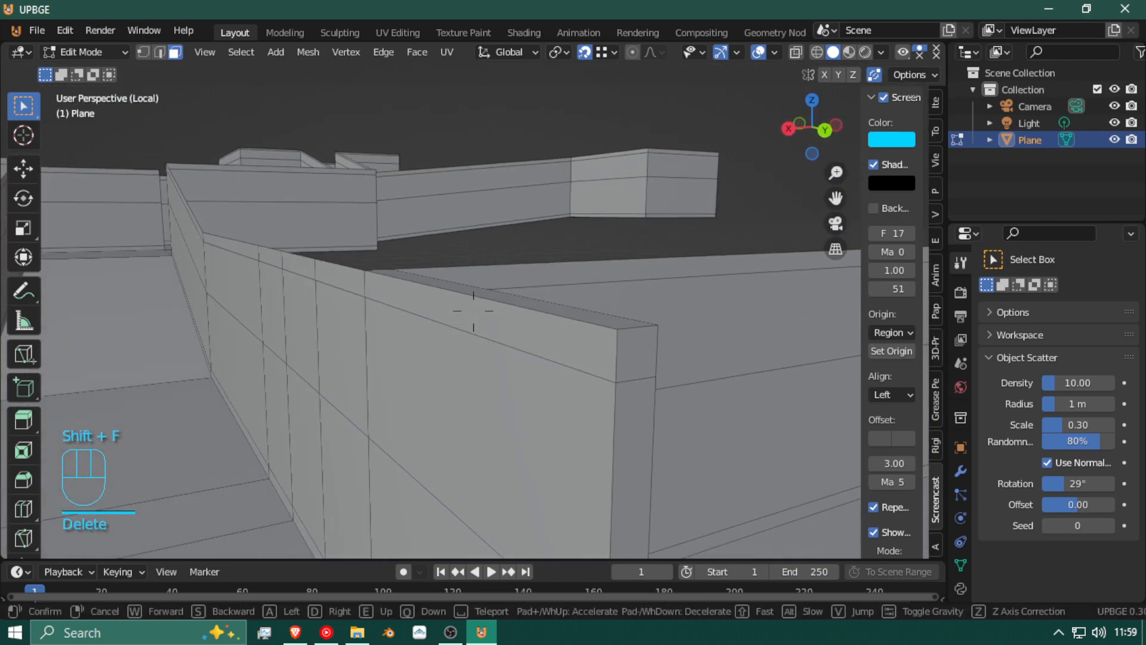
click(474, 311)
key(x)
click(473, 310)
key(shift+f)
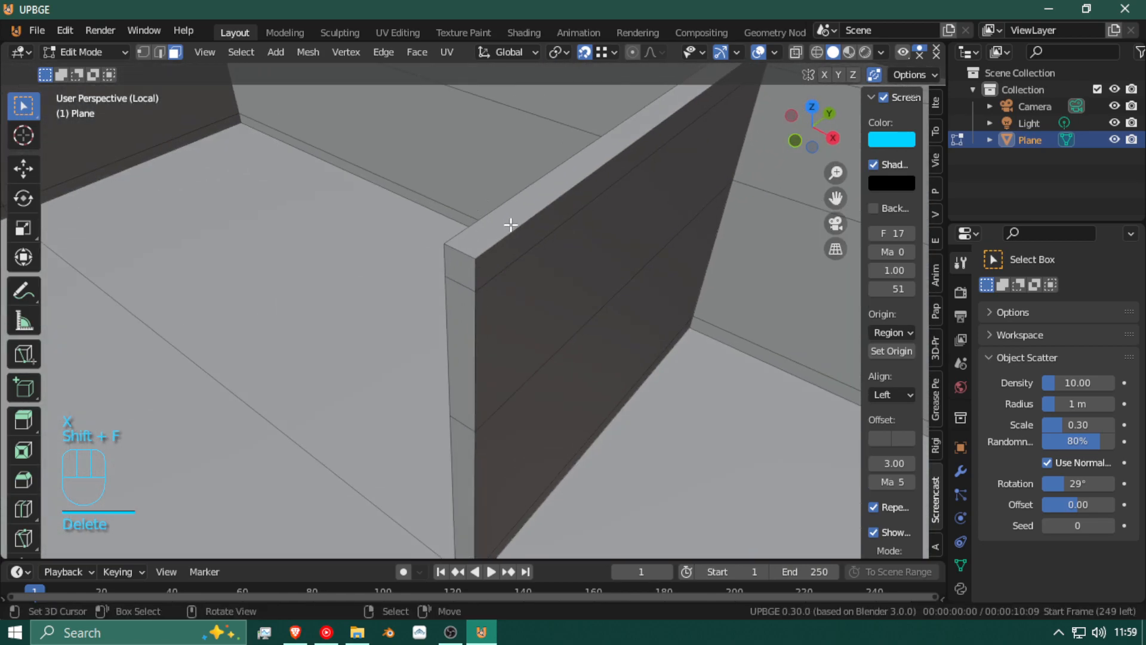
click(511, 225)
key(x)
click(513, 210)
Step: Delete the top faces of the two partitions at the side room's doorway
key(shift+f)
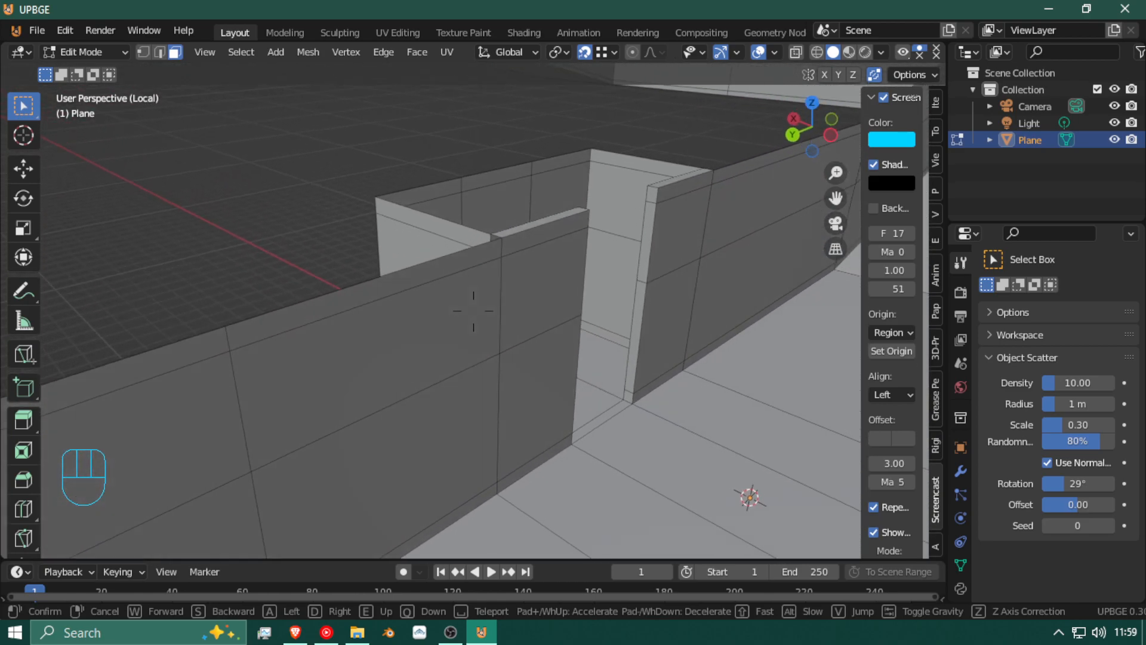
click(450, 265)
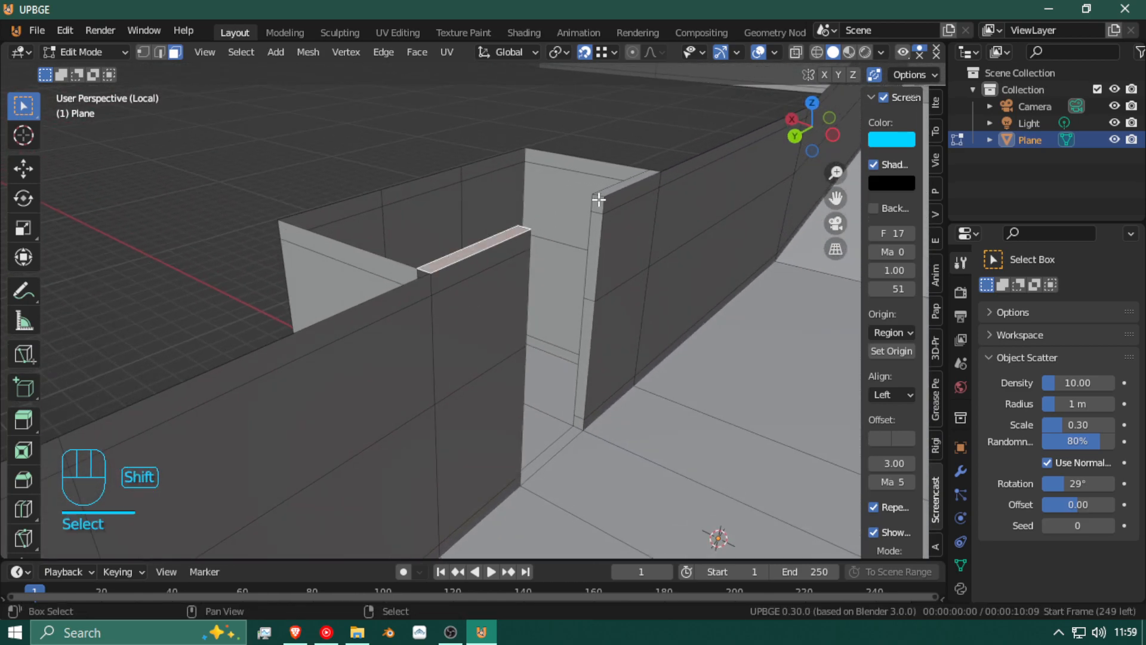
key(x)
click(603, 241)
Step: Select the horizontal mid-height edge loop running around the walls and raise it to the doorway's header height
key(shift+f)
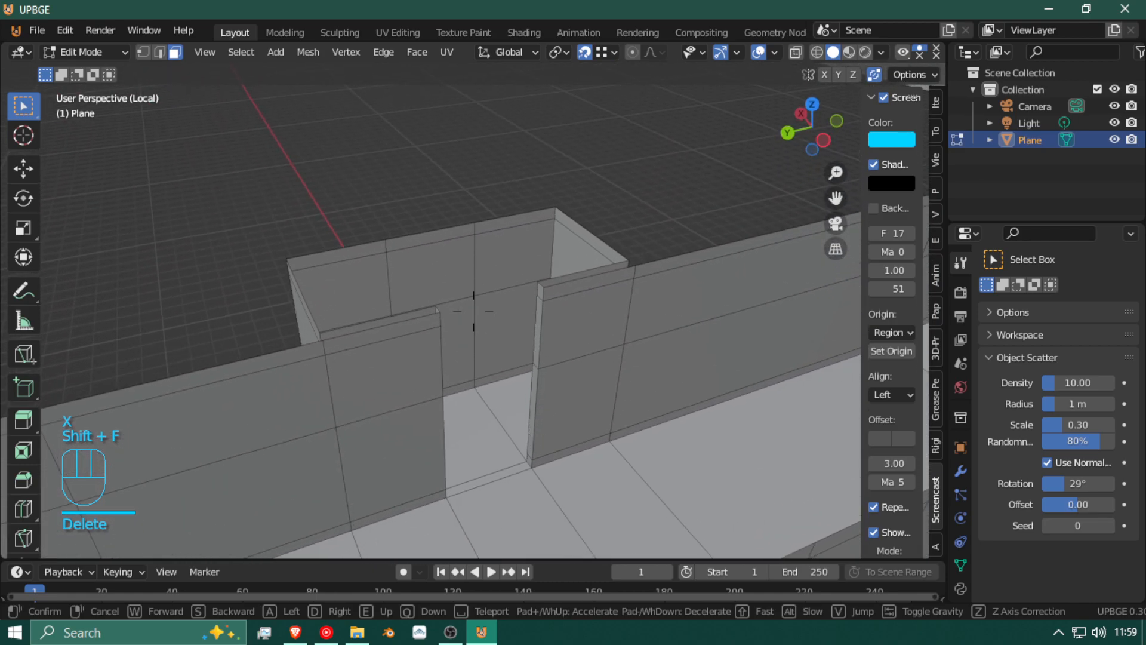
key(w)
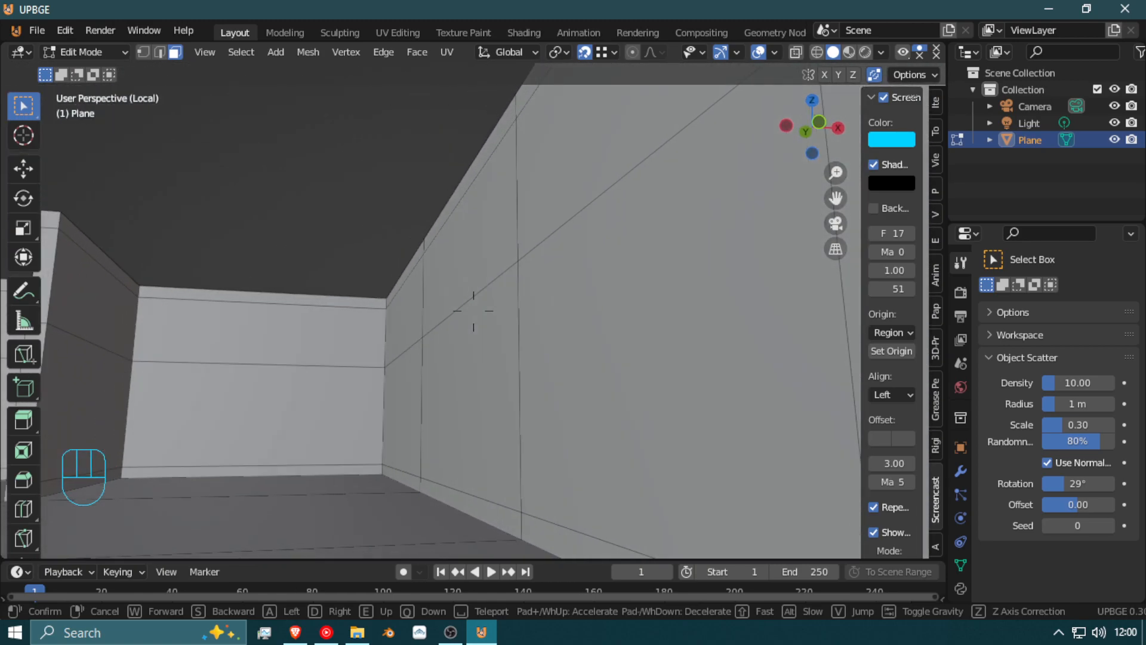
key(Escape)
alt+click(459, 251)
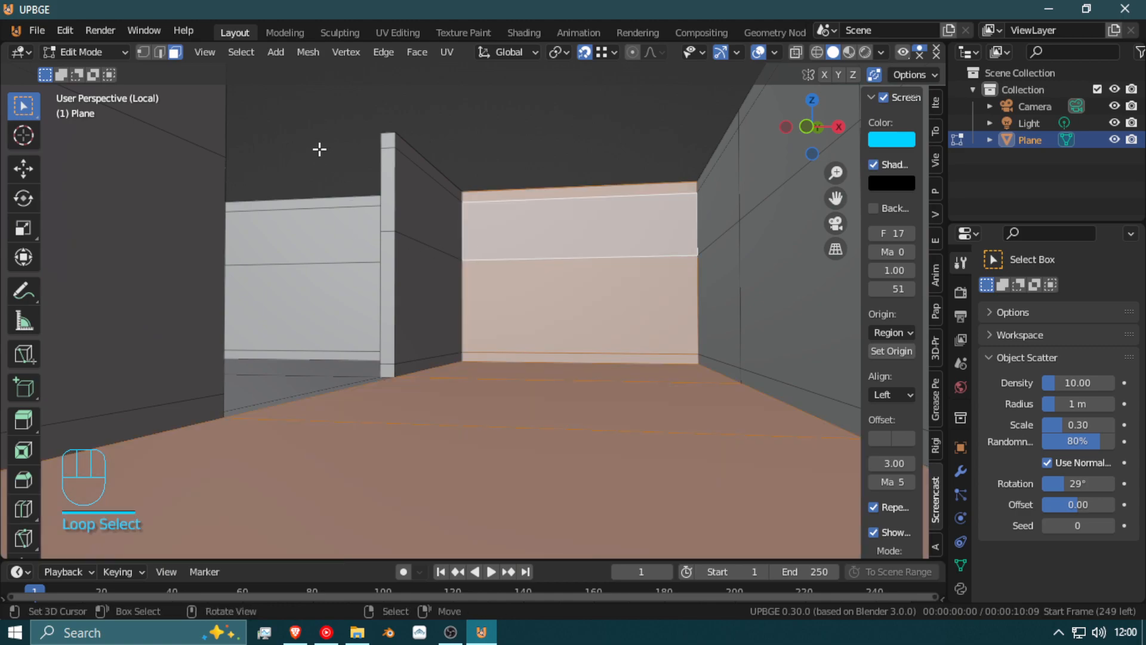
click(151, 51)
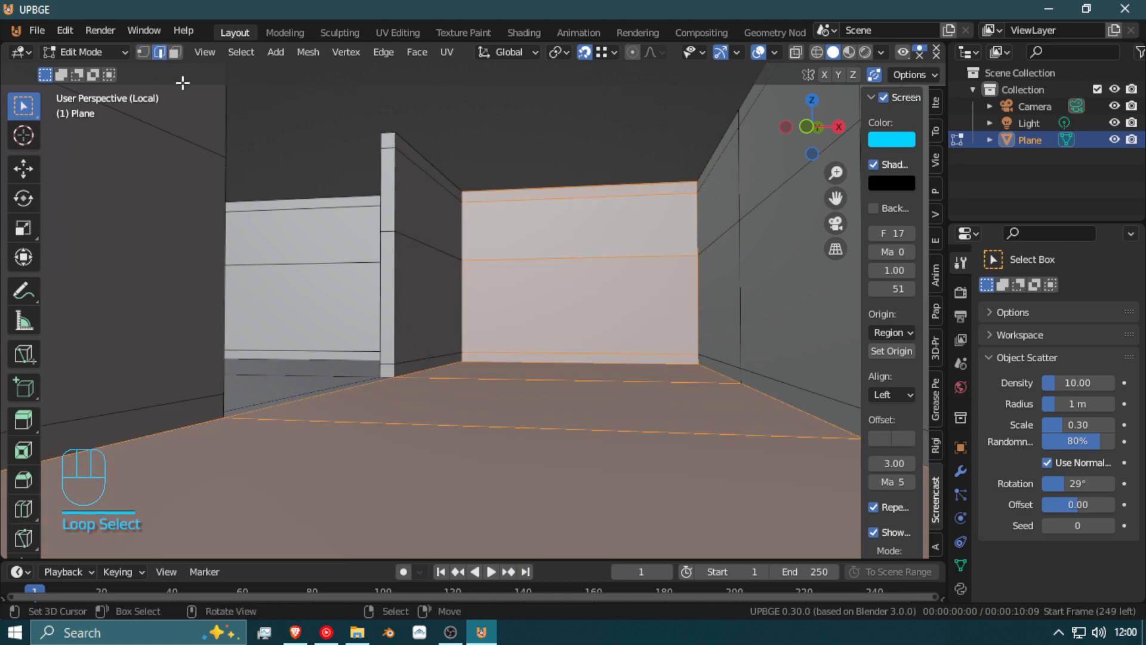
alt+click(439, 236)
key(shift+f)
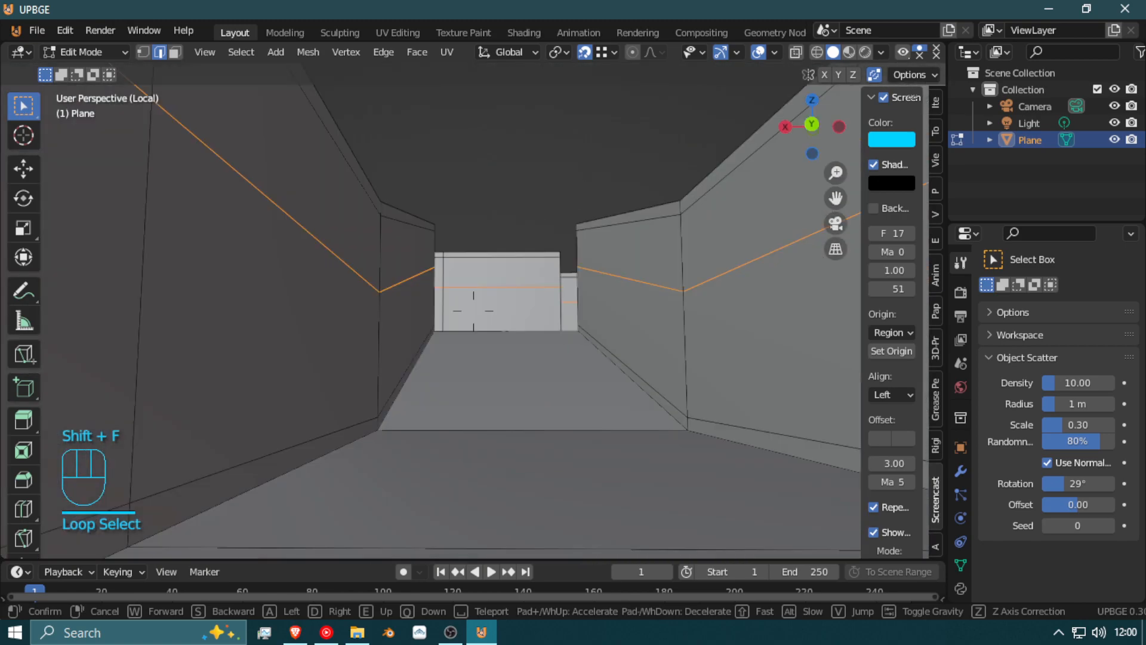
key(shift+f)
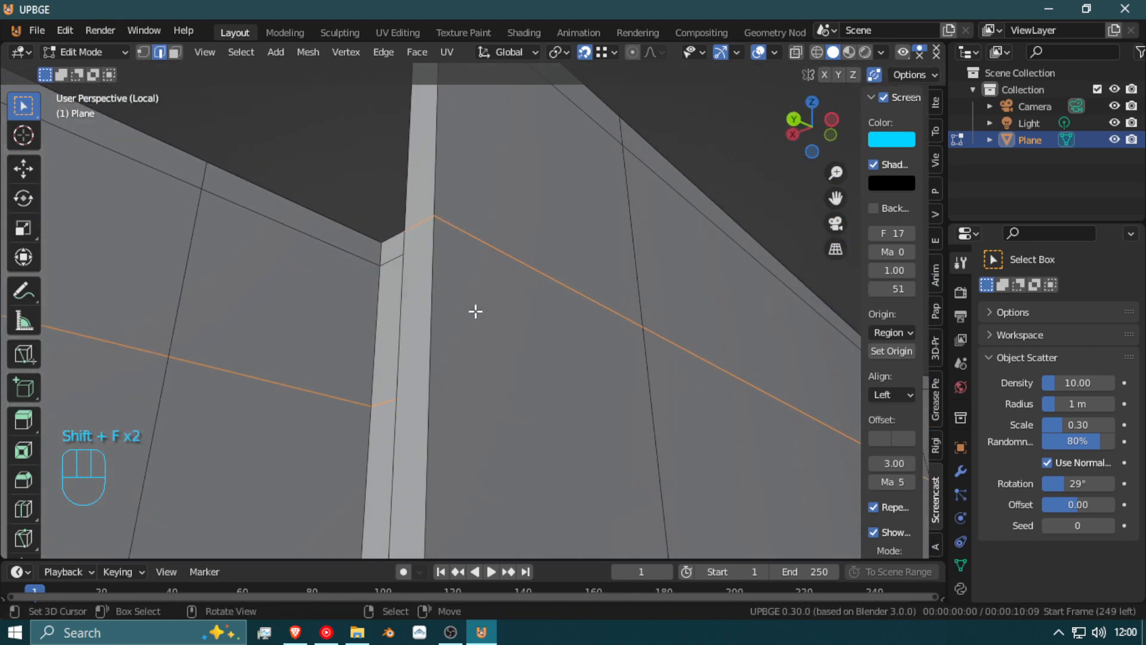
key(g)
click(477, 295)
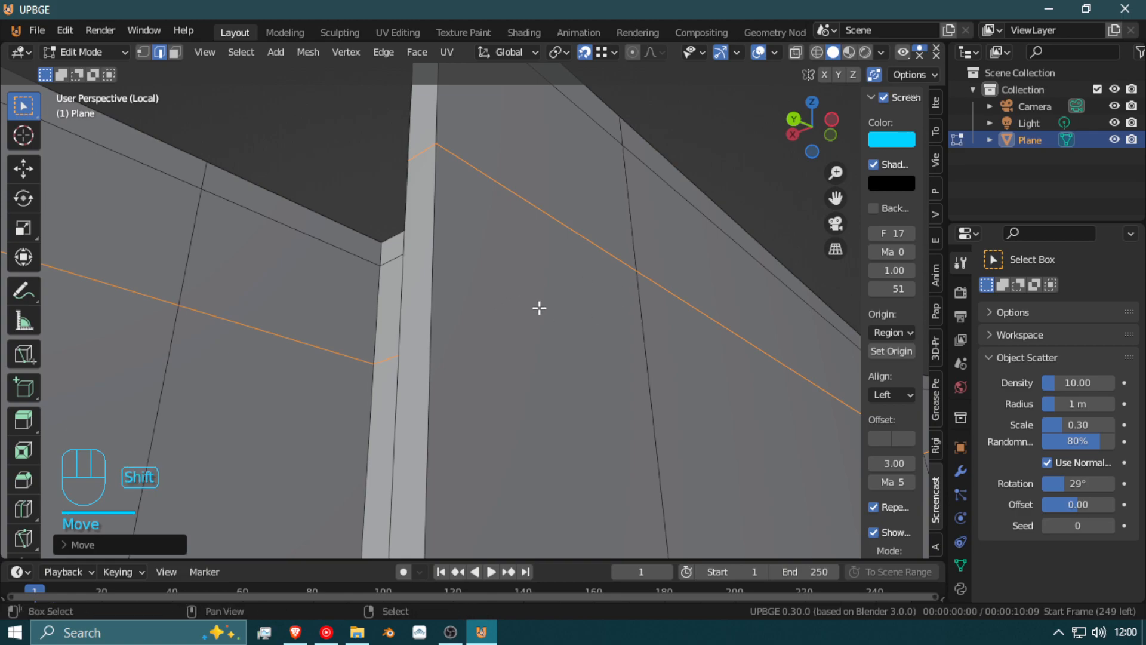
Step: Extrude the upper faces of both partition ends at the side room's doorway and scale them along Y until they meet
key(shift+f)
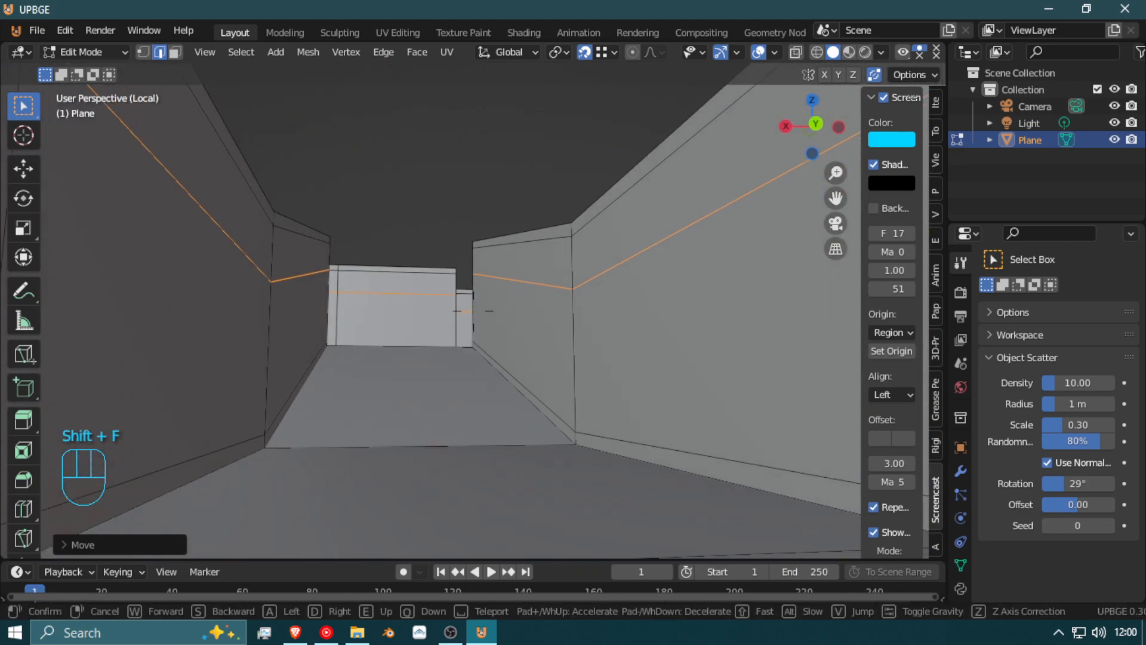
key(w)
key(w)
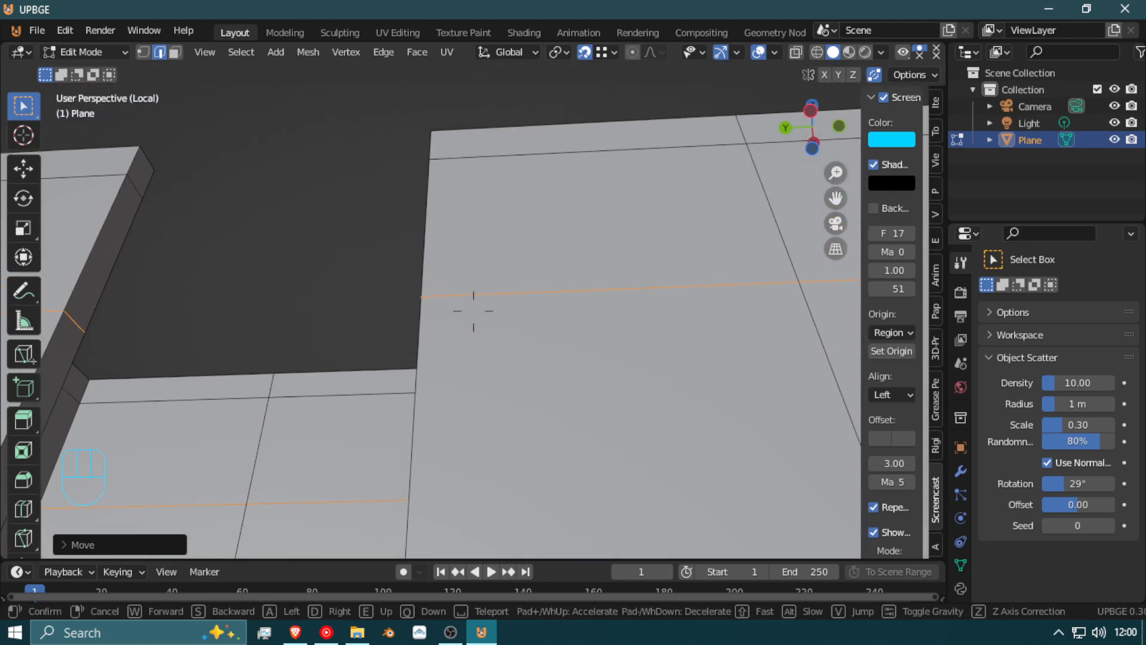
key(a)
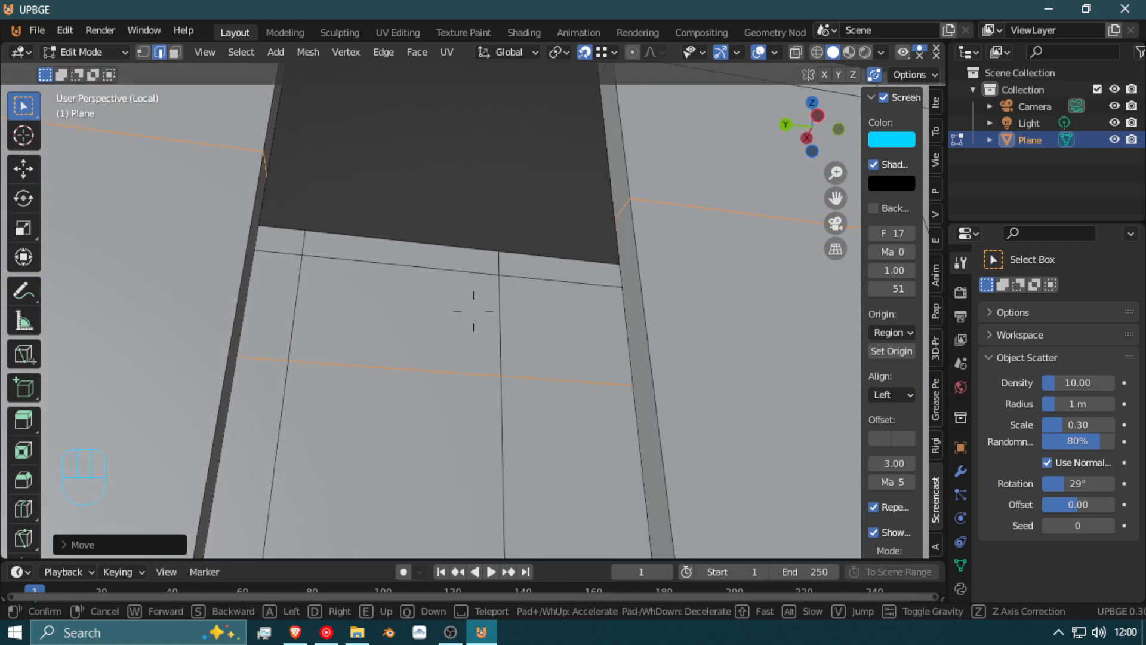
key(a)
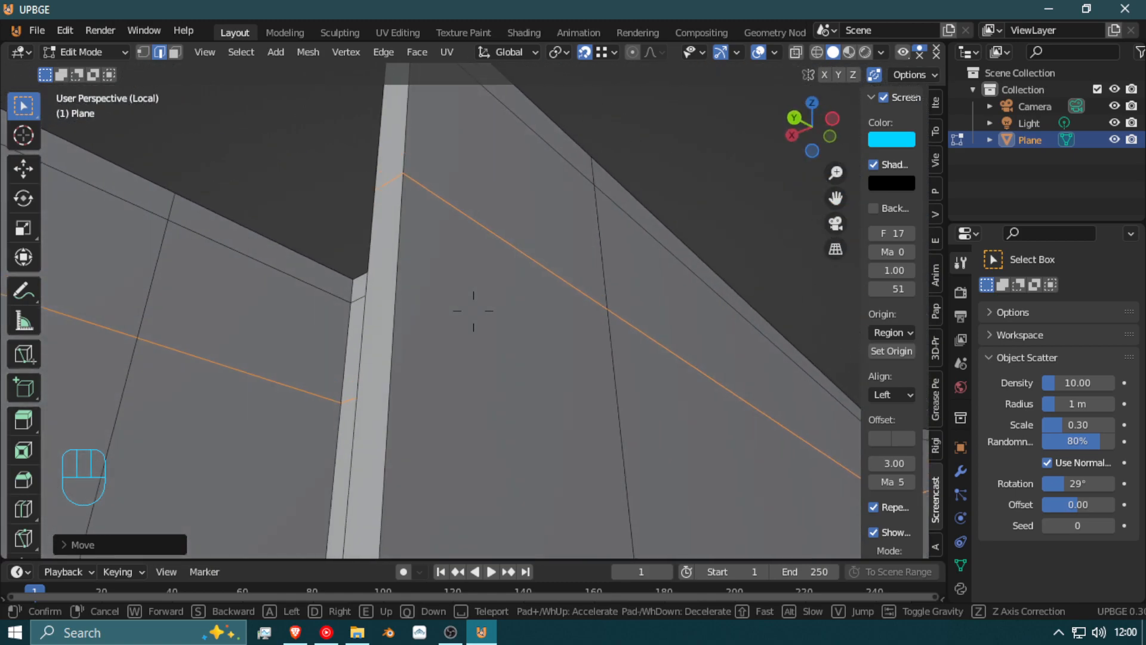
key(shift+f)
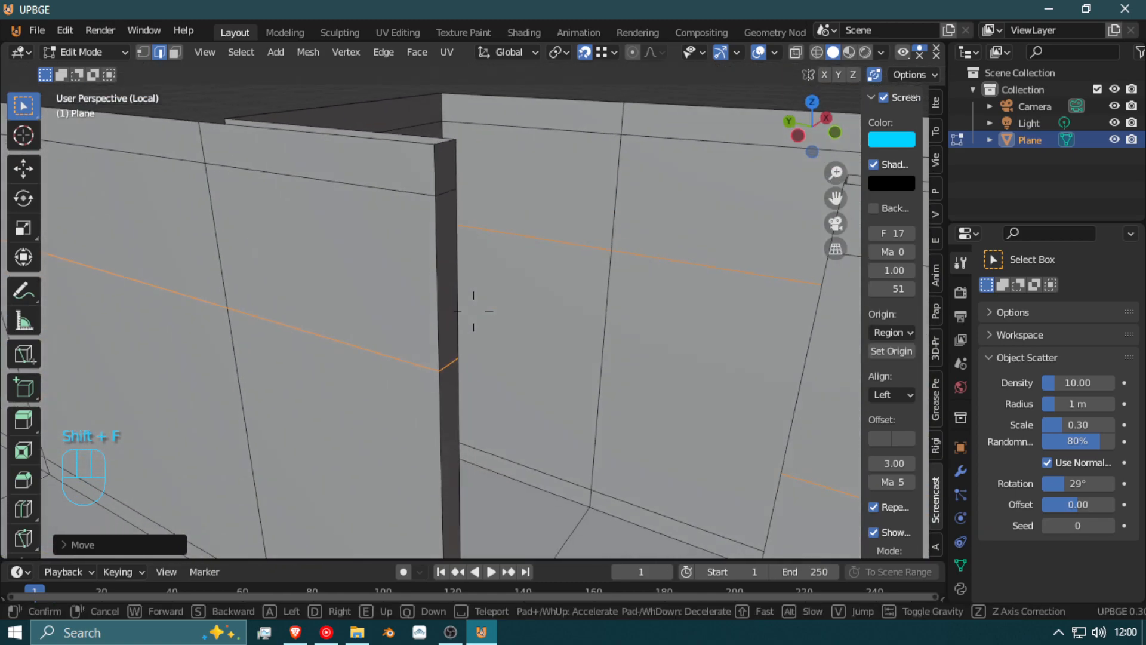
click(455, 304)
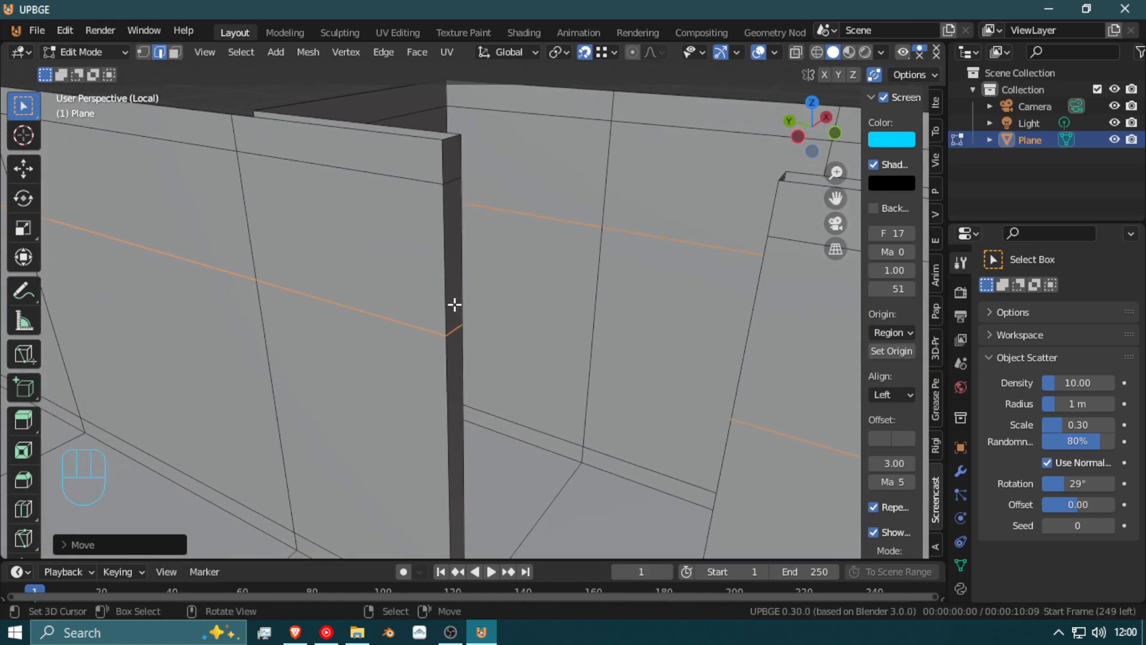
click(174, 52)
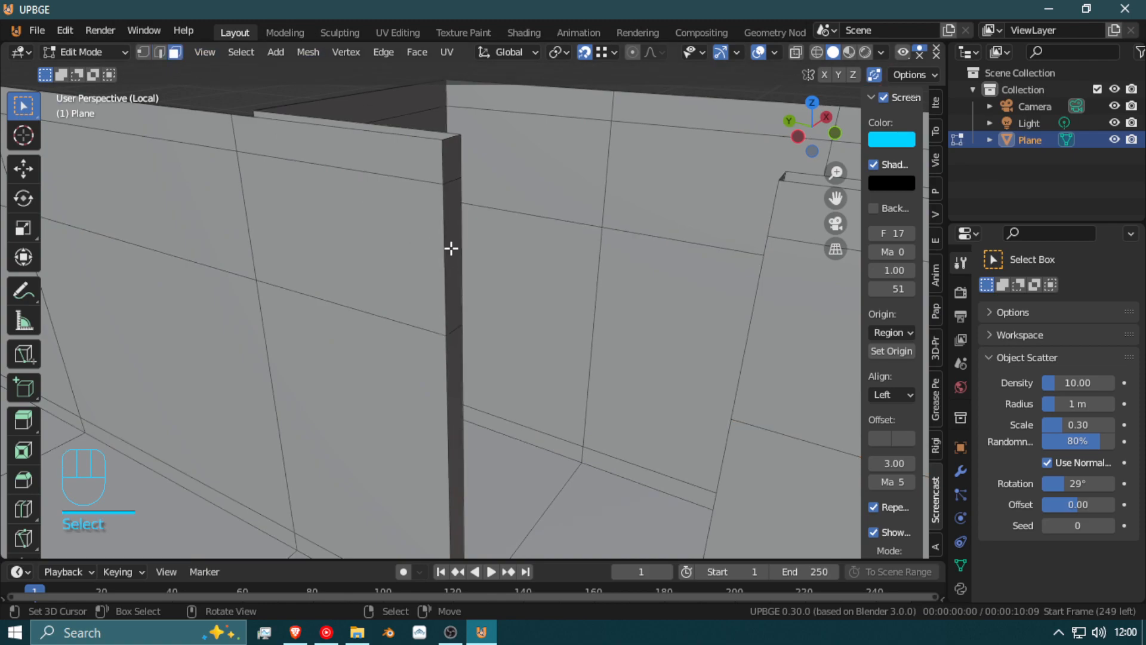
key(shift+f)
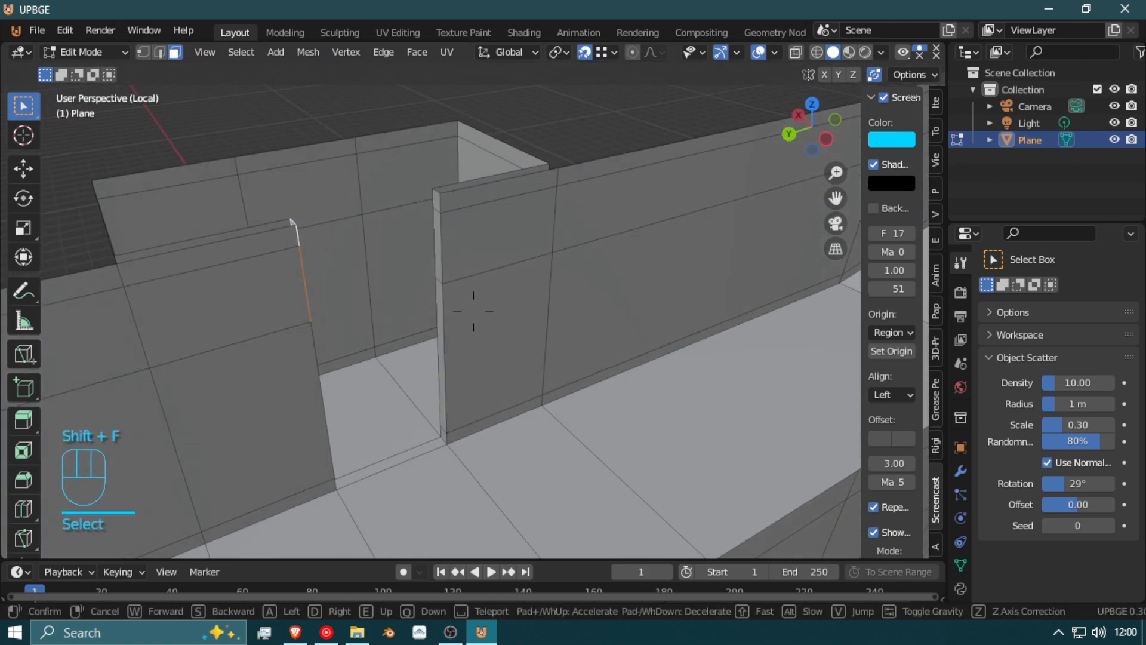
click(464, 284)
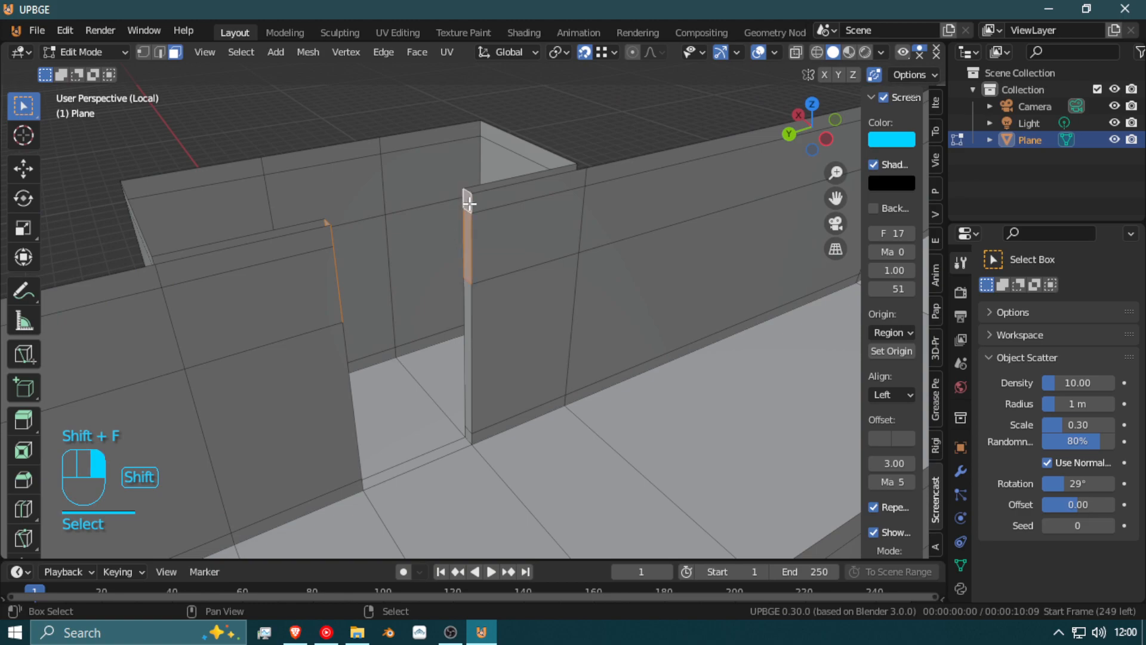
key(e)
right_click(522, 223)
key(s)
key(y)
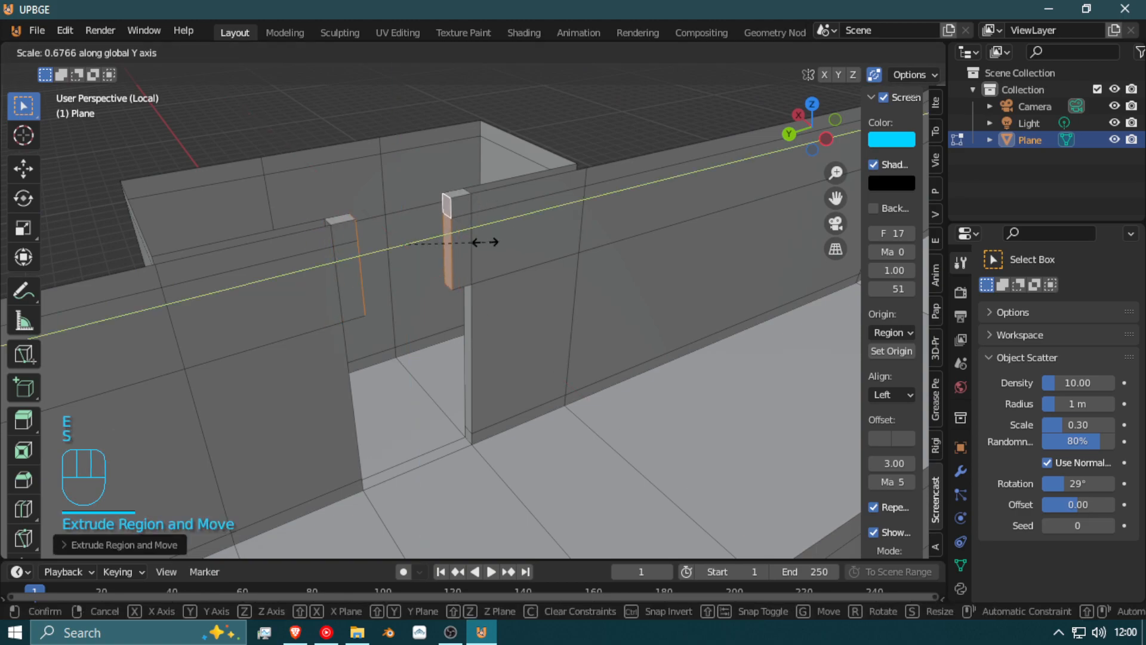
click(487, 241)
Step: Delete the touching inner faces in the middle of the new doorway header, along with the header's top faces
key(x)
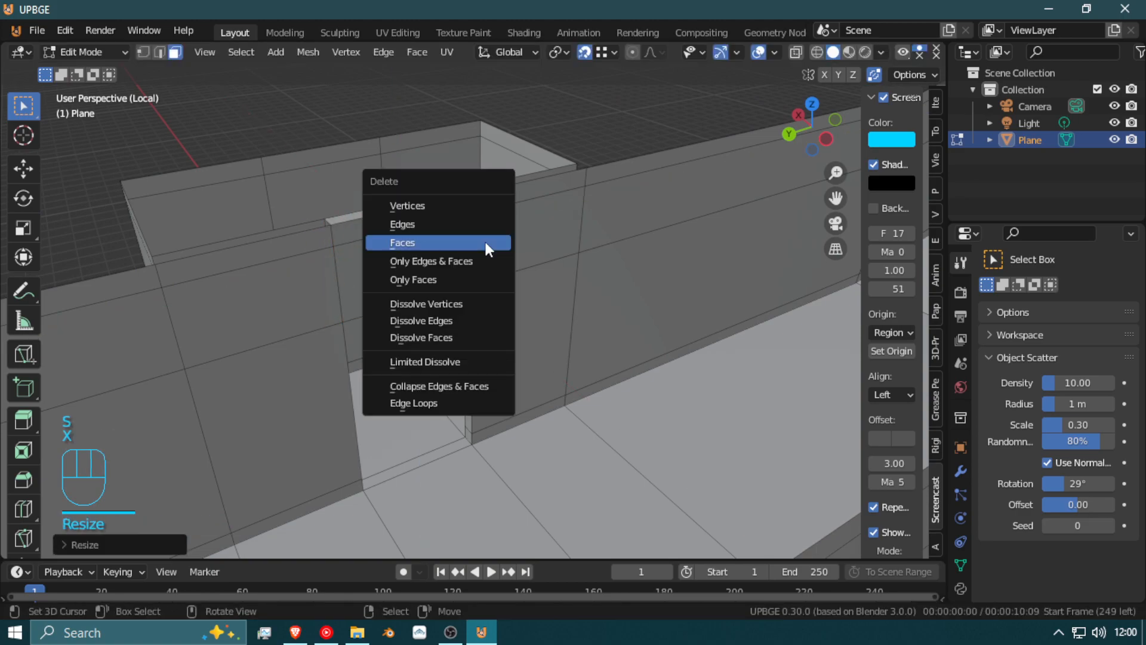
click(485, 239)
key(shift+f)
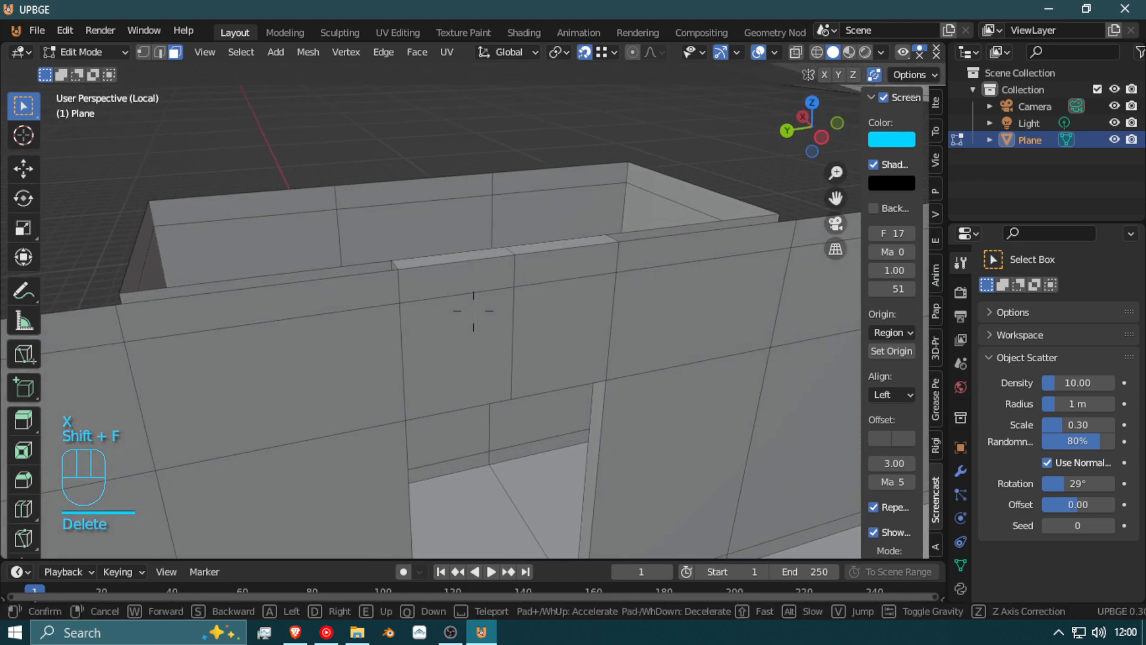
click(465, 276)
key(x)
click(542, 274)
Step: Select the vertical seam edges in the middle of the doorway header and edge-slide them fully onto the neighbouring doorway edge
key(shift+f)
key(q)
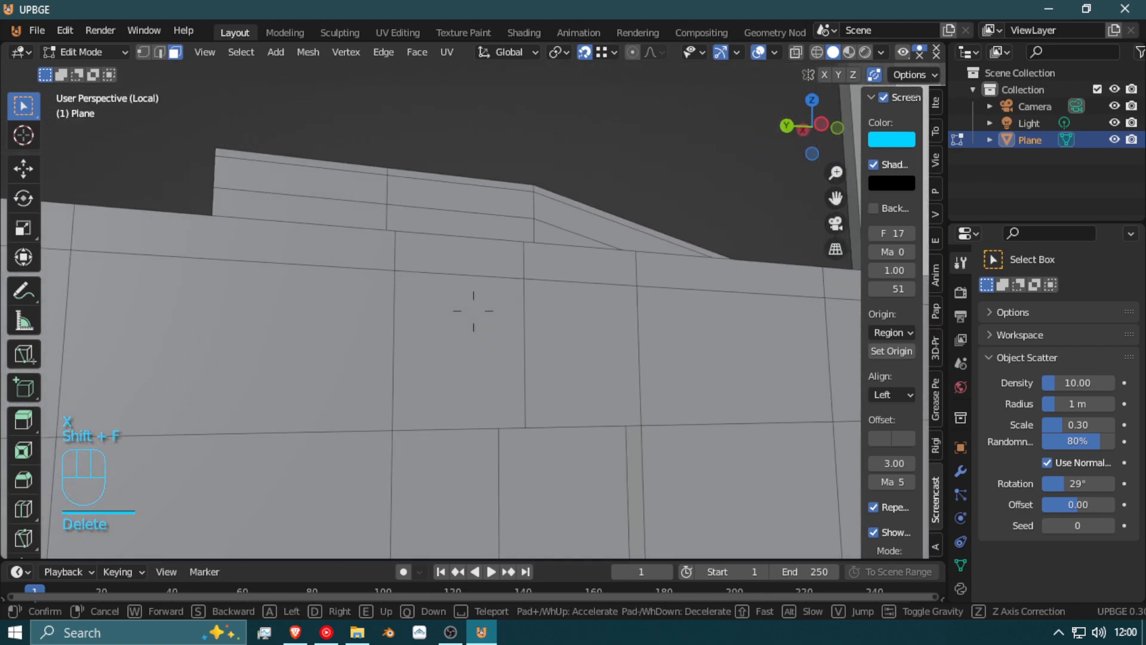
key(e)
click(474, 310)
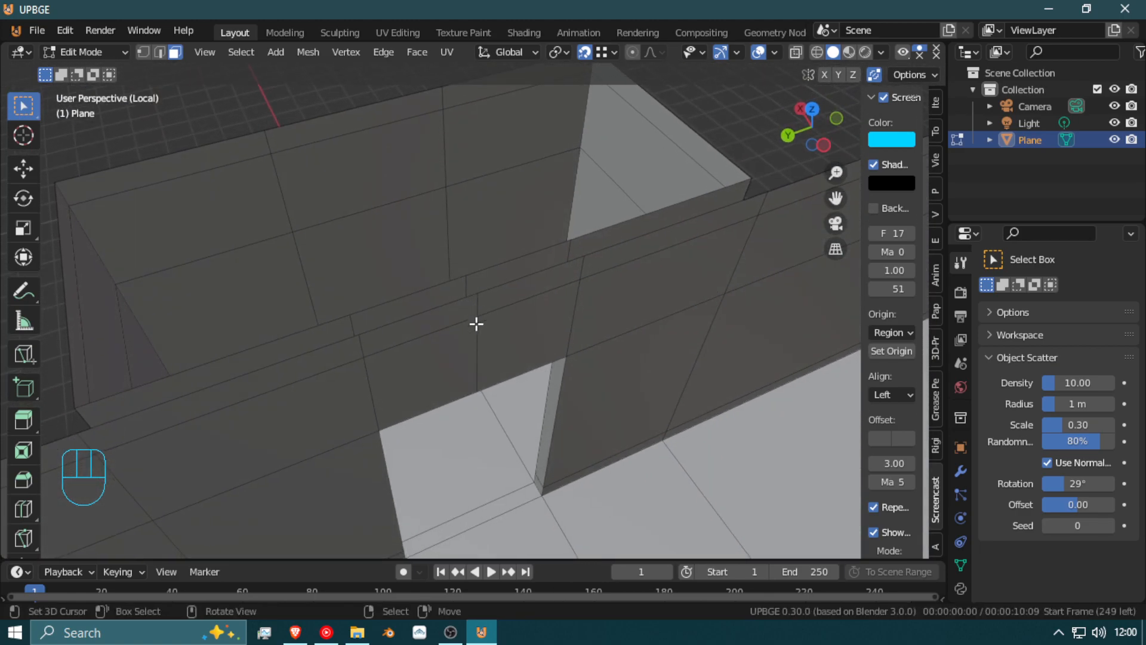
alt+click(479, 329)
click(164, 53)
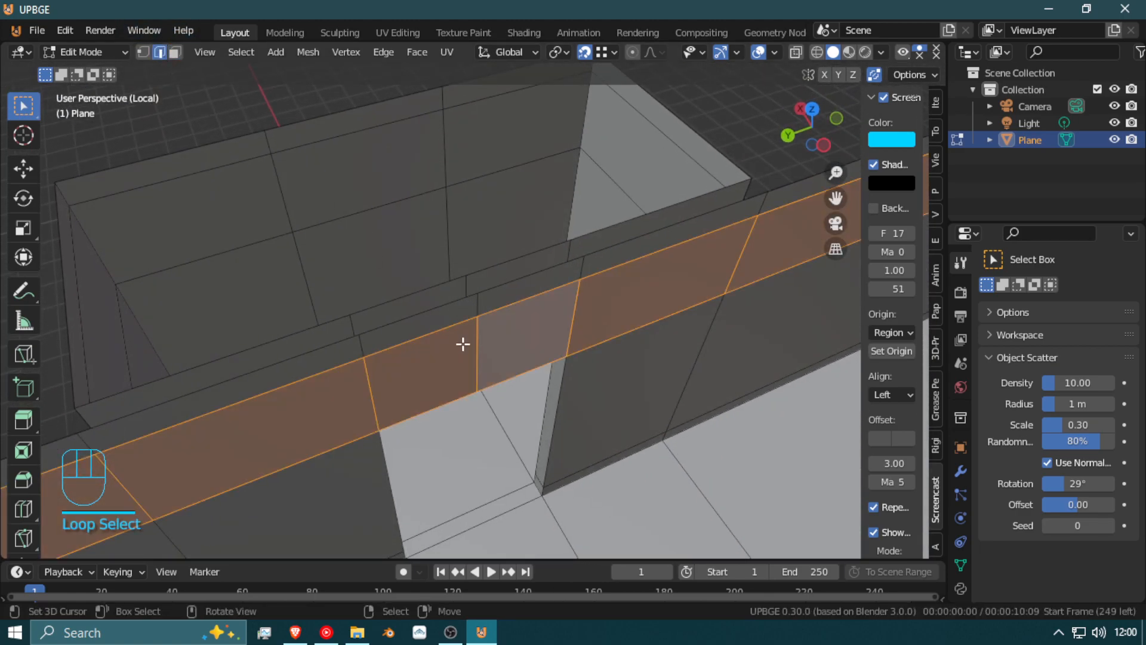
alt+click(477, 362)
key(g)
key(g)
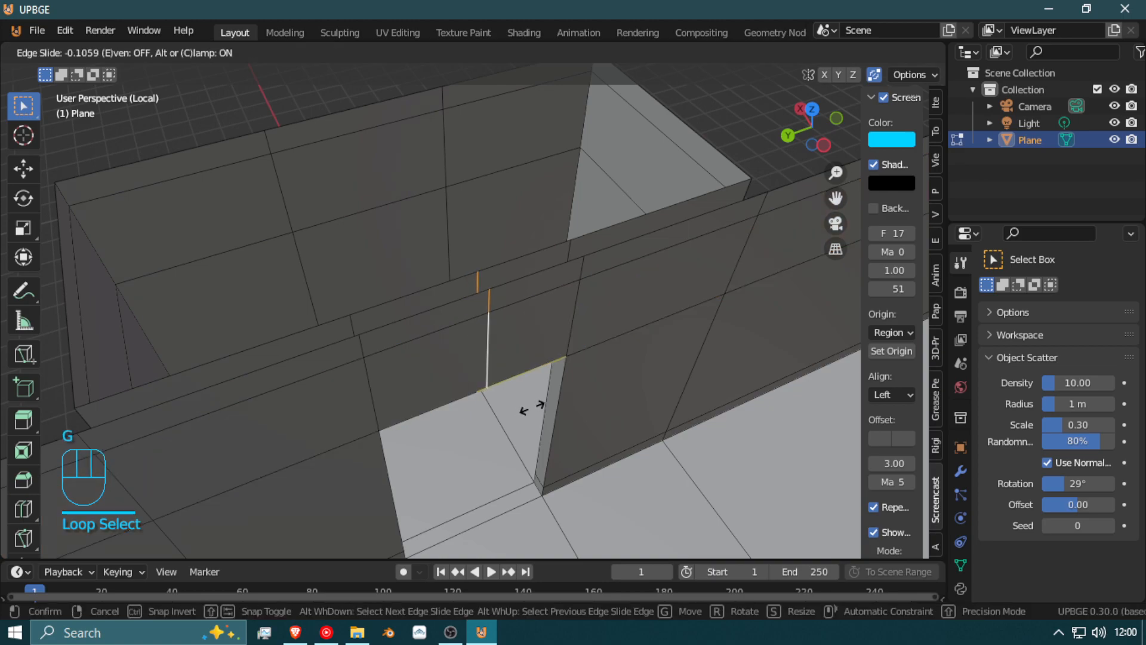
key(ctrl)
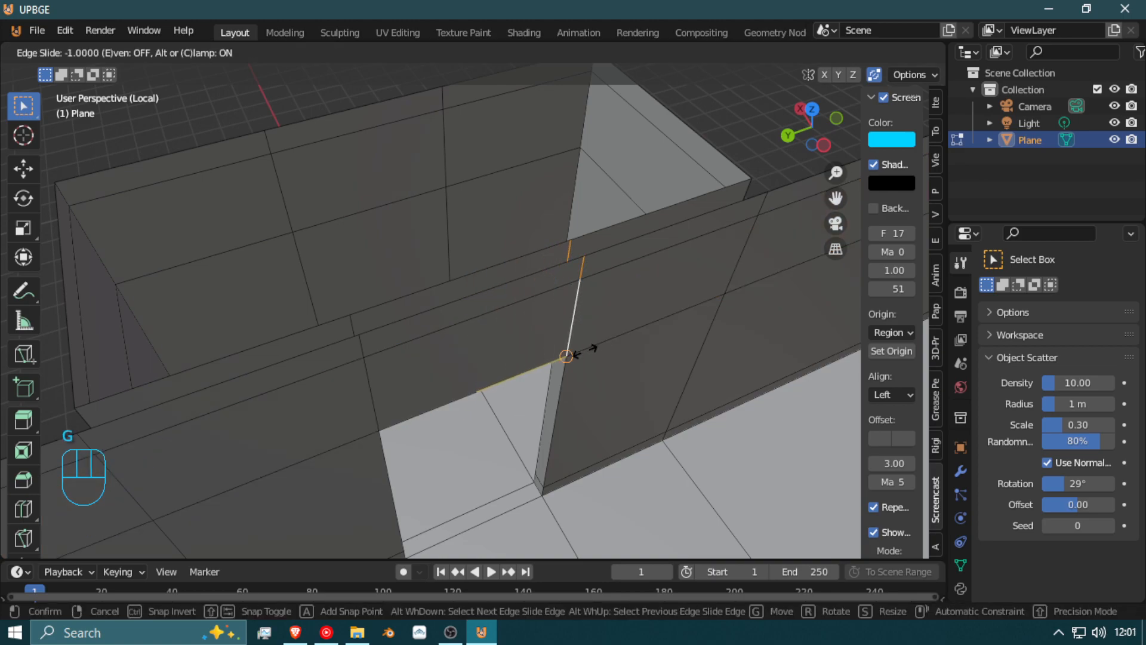
click(490, 444)
Step: Try moving the slid seam edges to test their connection to the partition, and deselect everything
key(shift+f)
key(g)
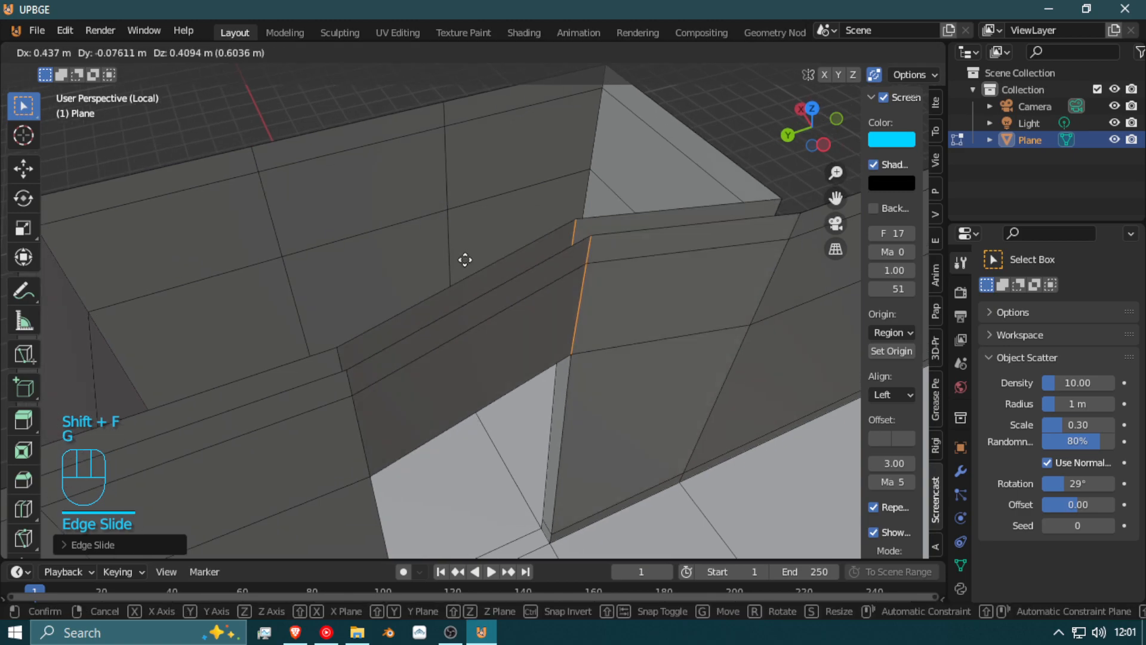
key(shift+f)
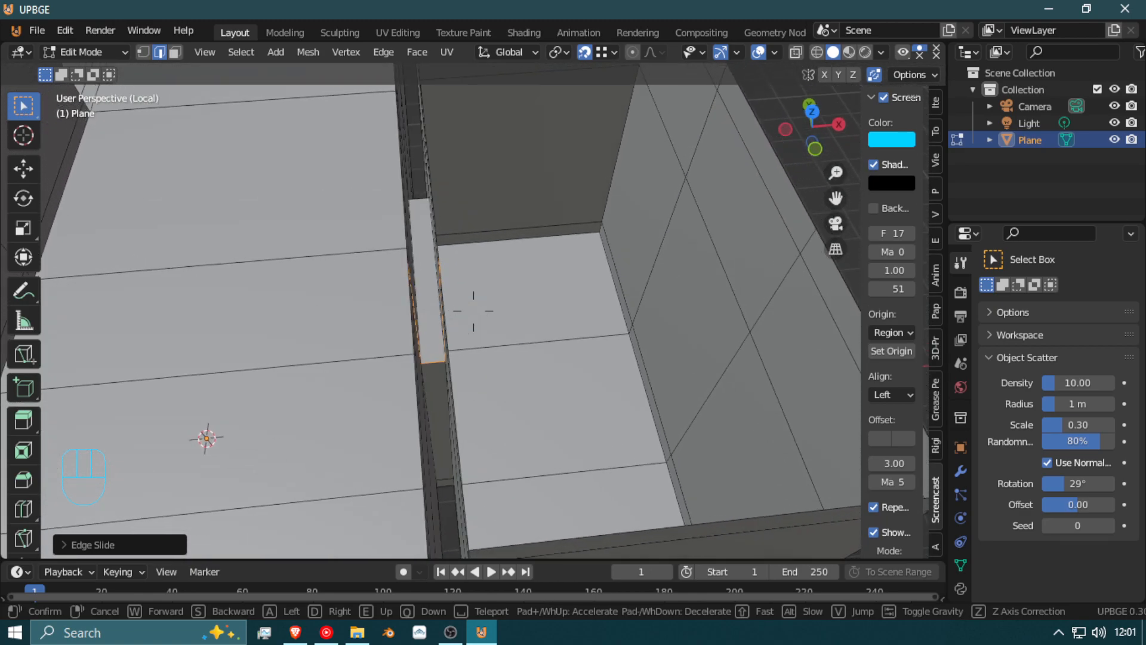
click(473, 311)
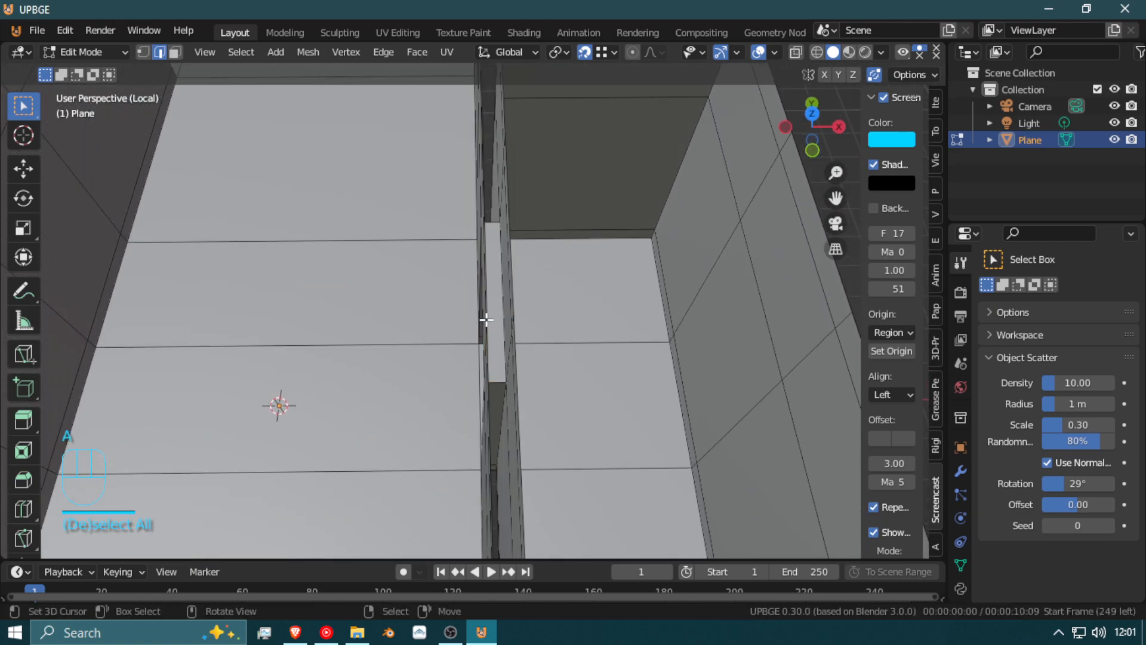
key(shift+f)
click(473, 310)
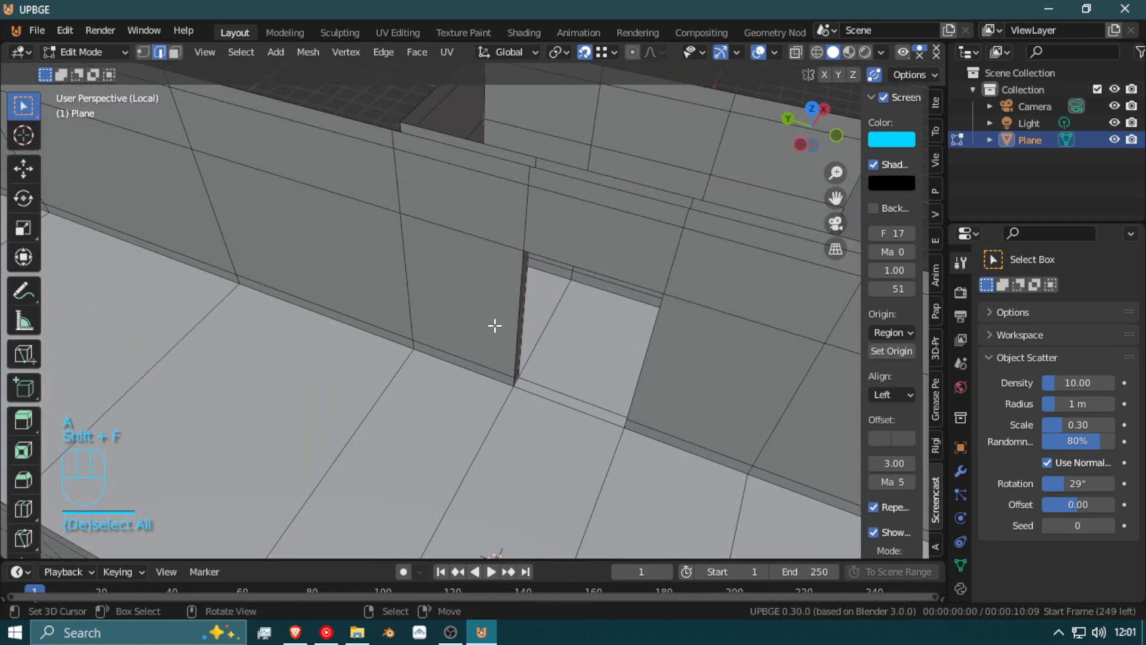
Step: Walk through the rooms and corridor at floor level to examine the doorways and wall connections
key(shift+f)
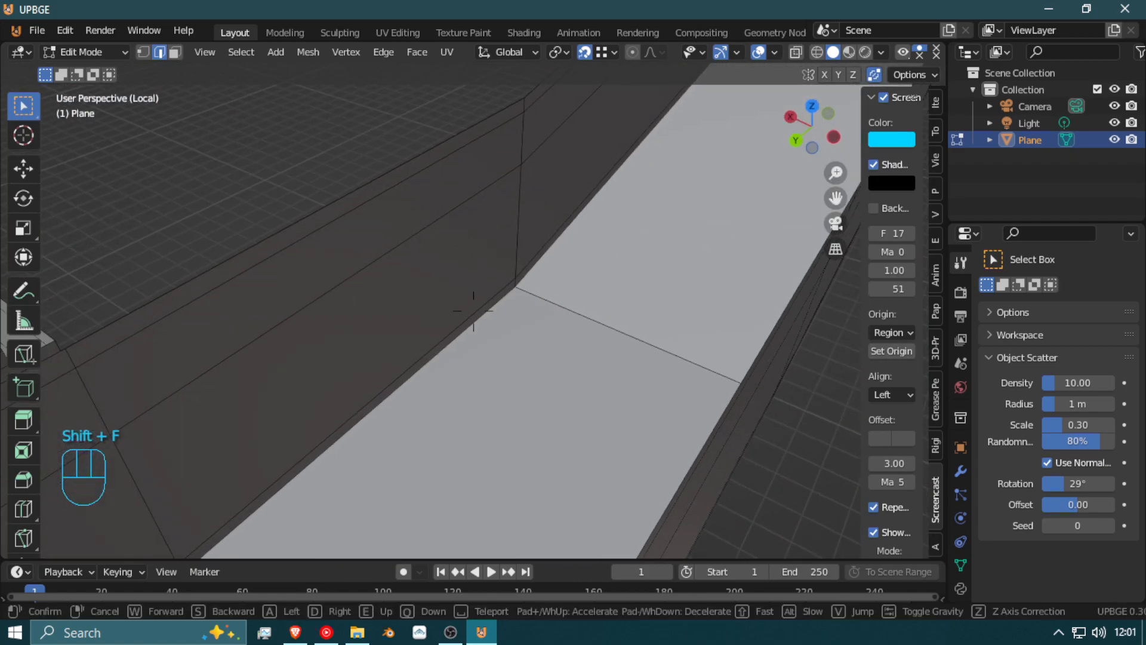
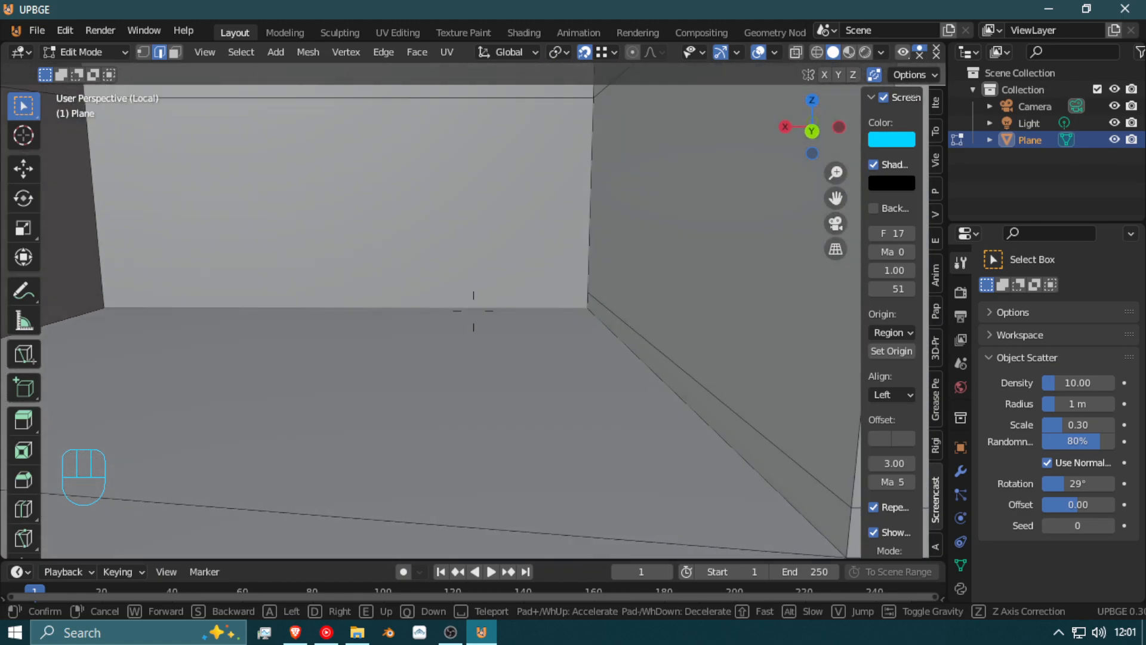
key(a)
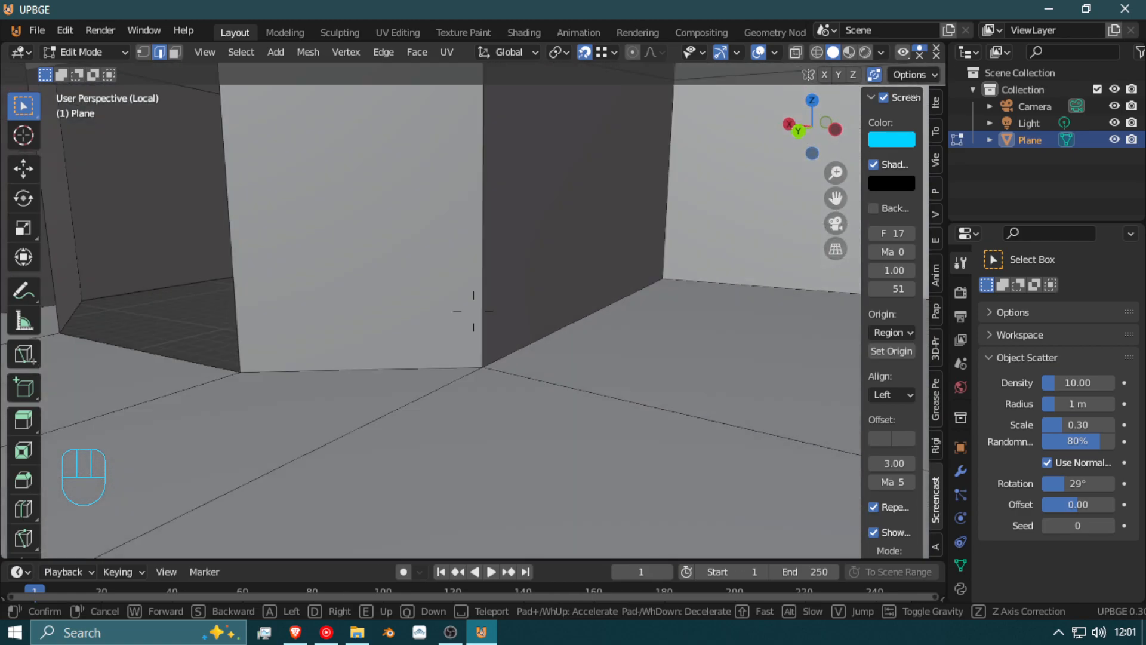
key(shift)
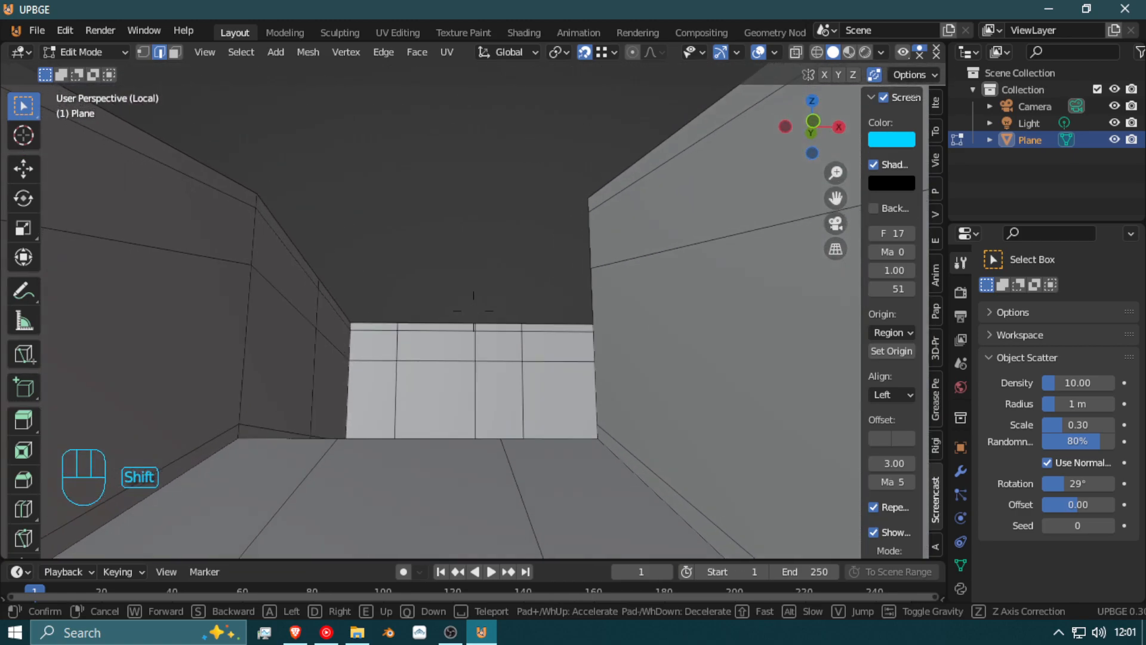
key(w)
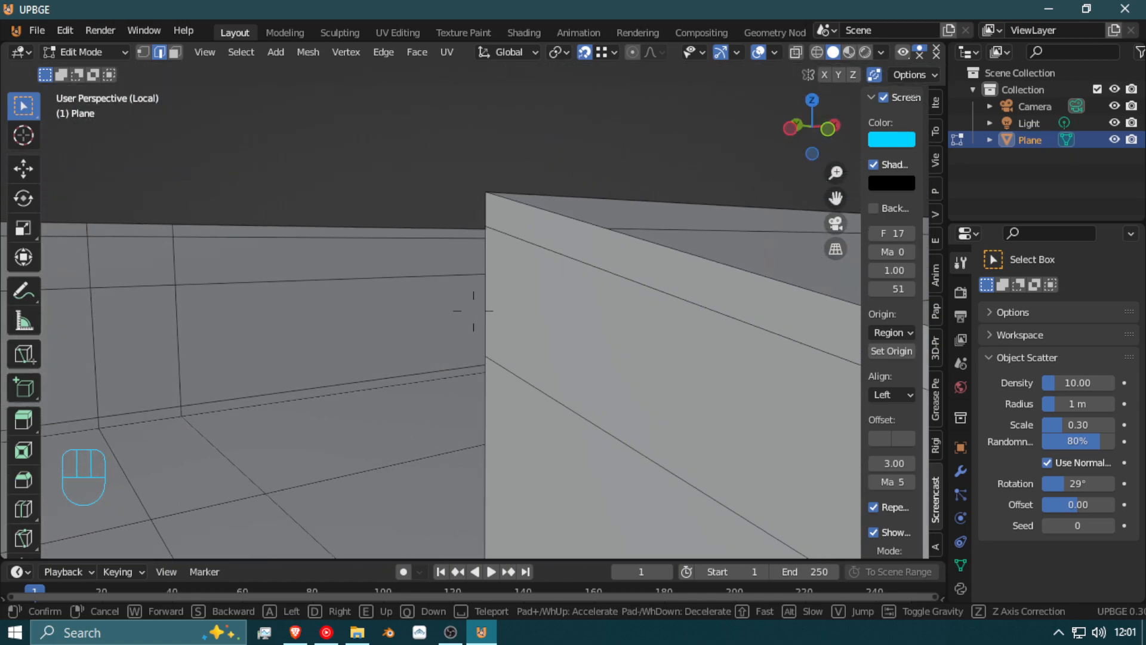
key(s)
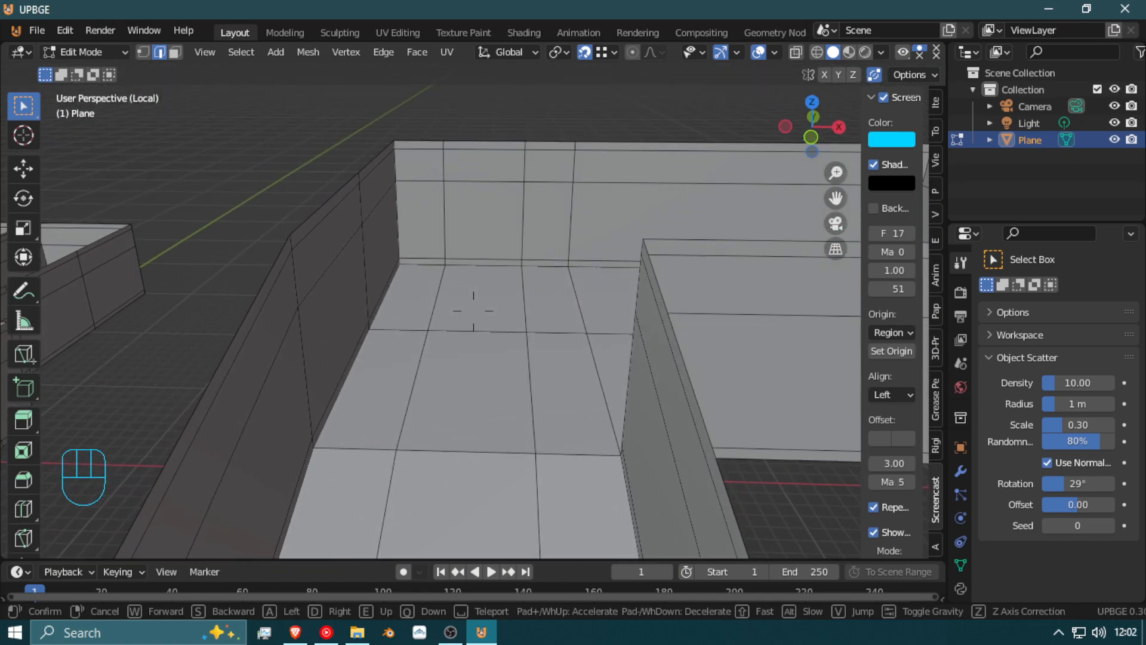
click(541, 328)
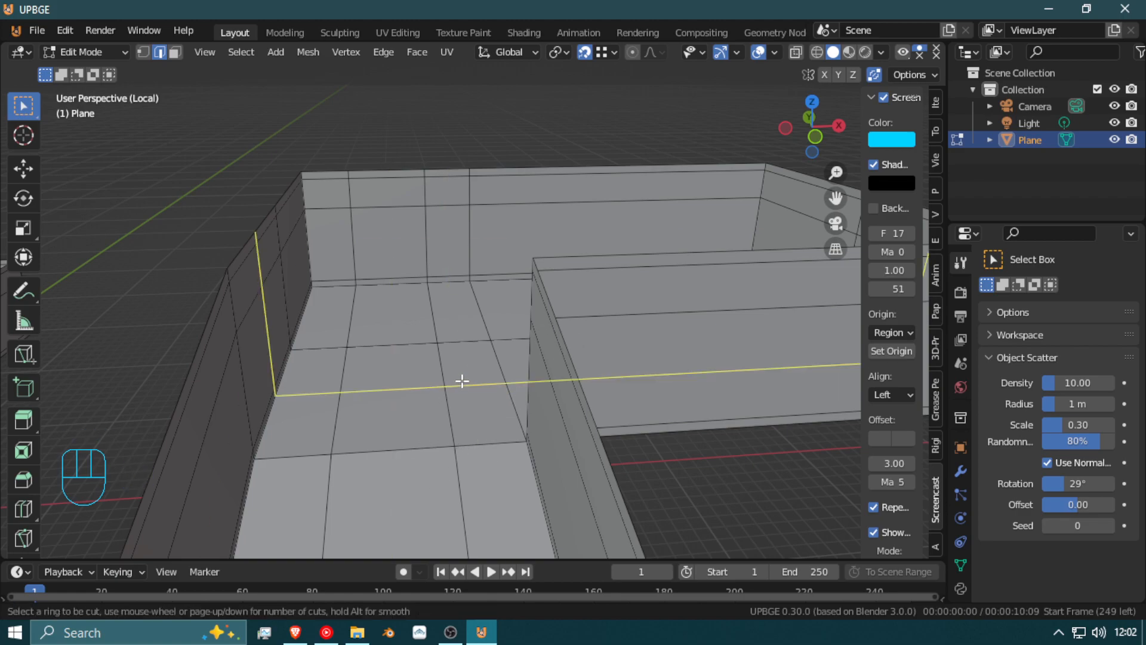
Step: Add a loop cut across the corridor and slide it close to the existing cross edge at the corridor's corner
key(shift+f)
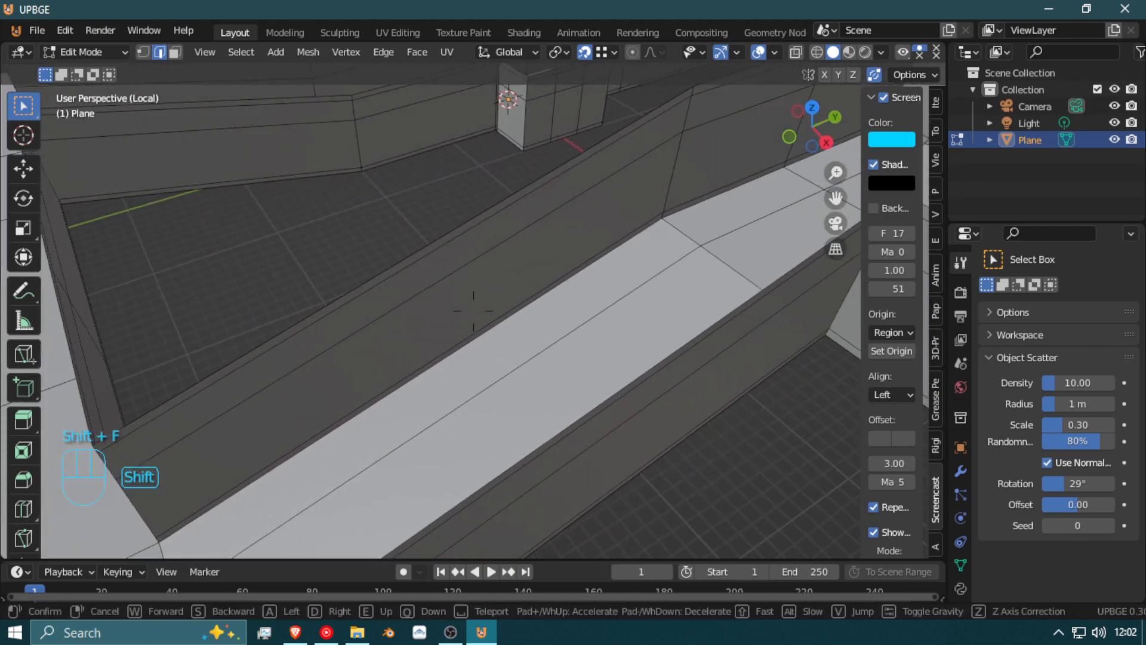
click(466, 296)
key(ctrl+r)
click(466, 296)
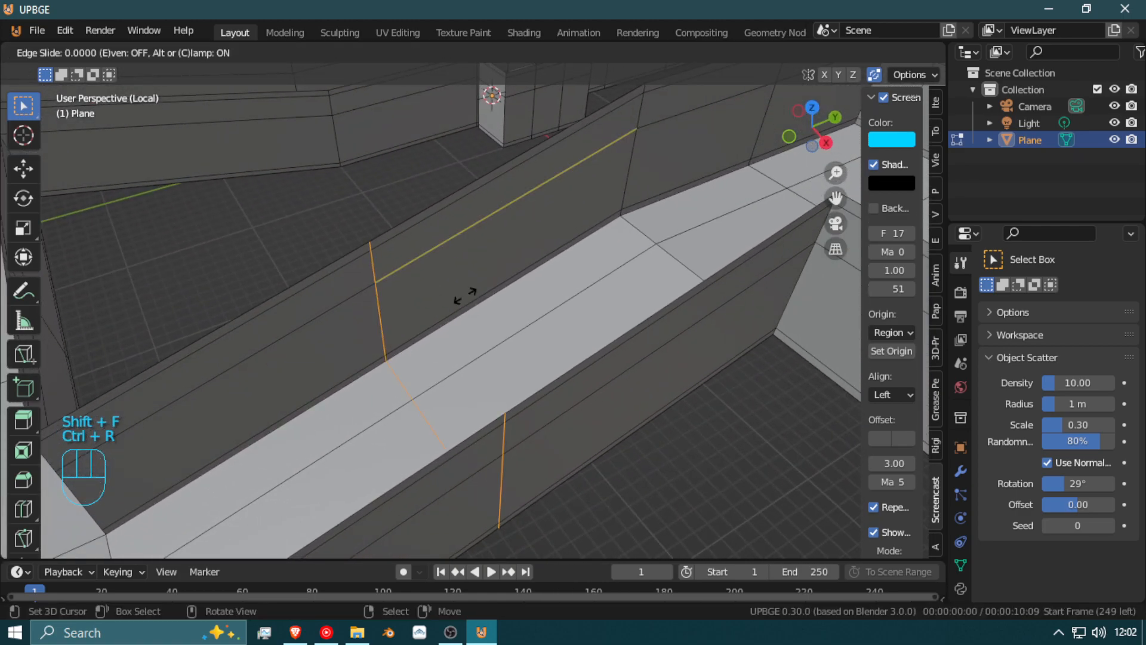
click(735, 165)
Step: Select the narrow strip of faces on the corridor wall's corner and extrude it inward to the nearest lengthwise floor edge
key(shift+f)
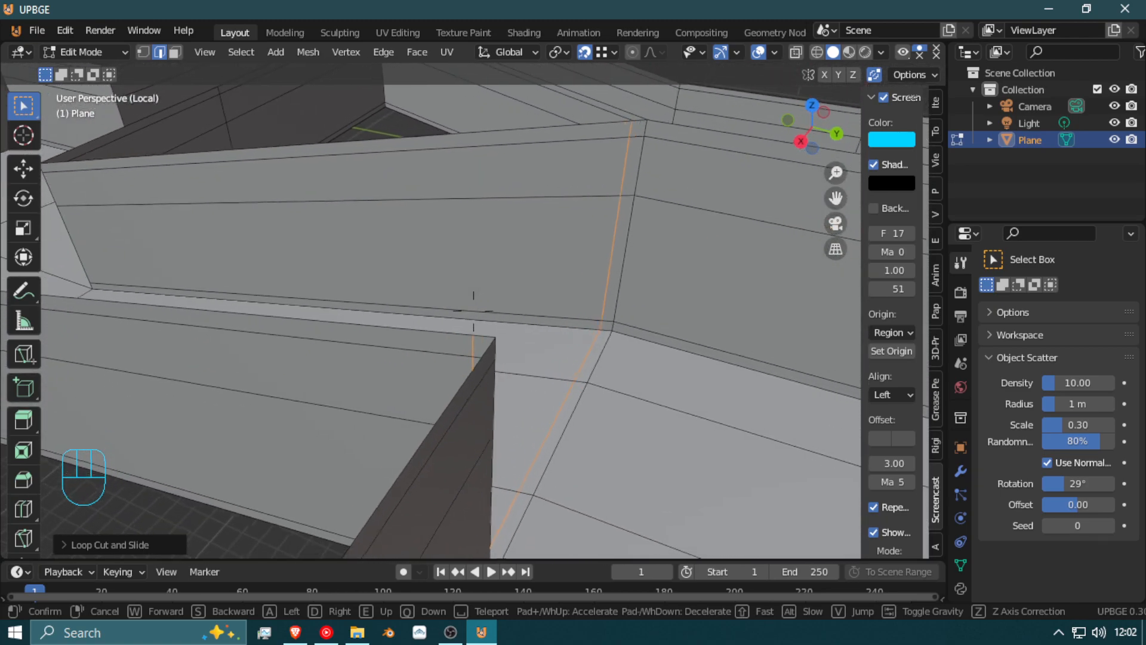
key(d)
key(d)
click(514, 402)
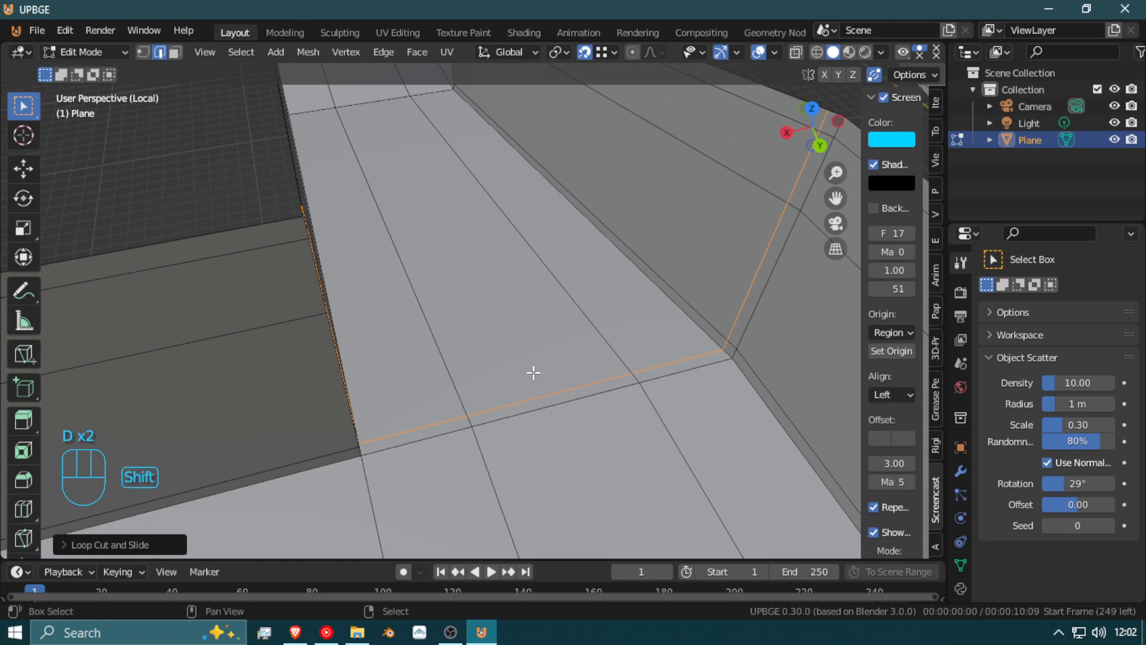
key(shift+f)
key(d)
click(237, 87)
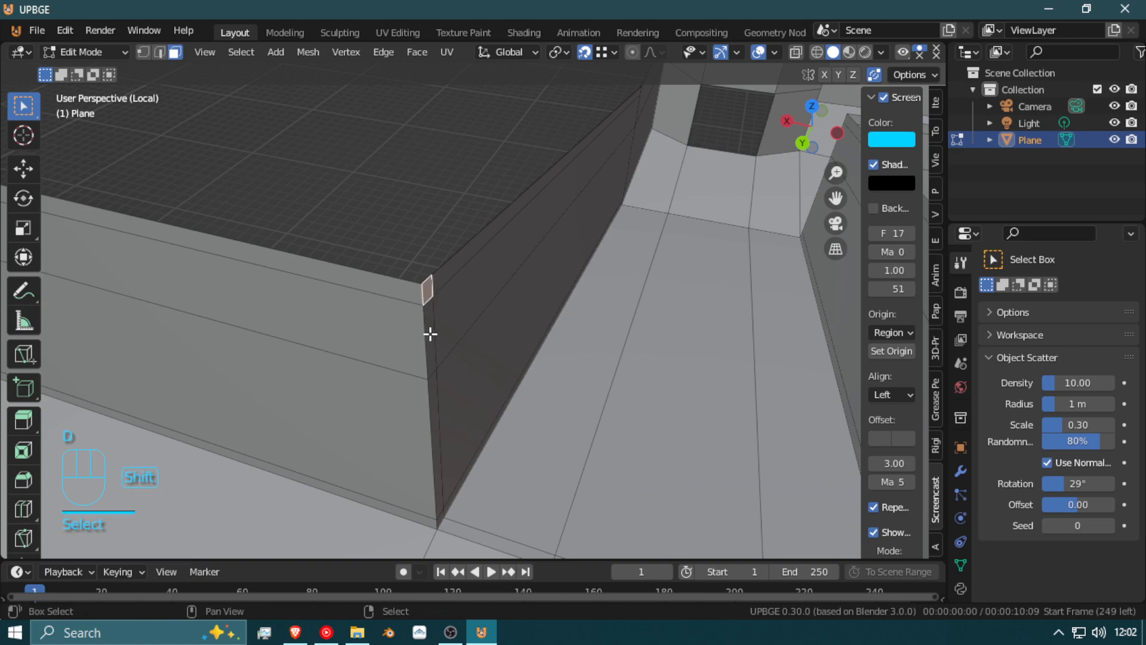
key(shift+f)
click(475, 311)
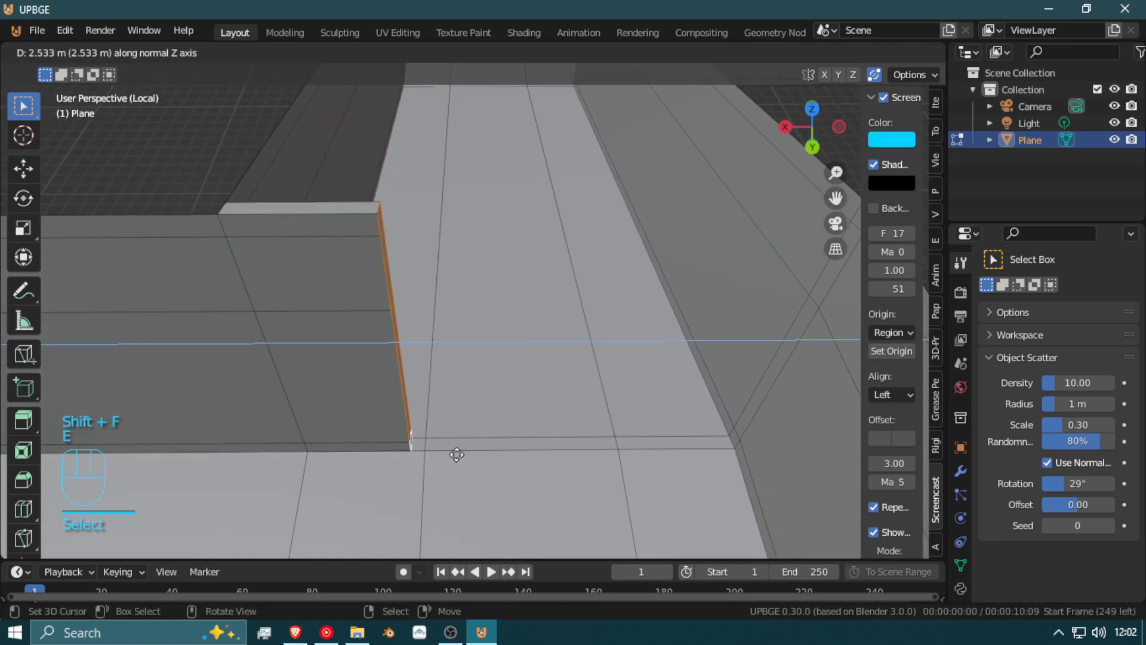
click(431, 445)
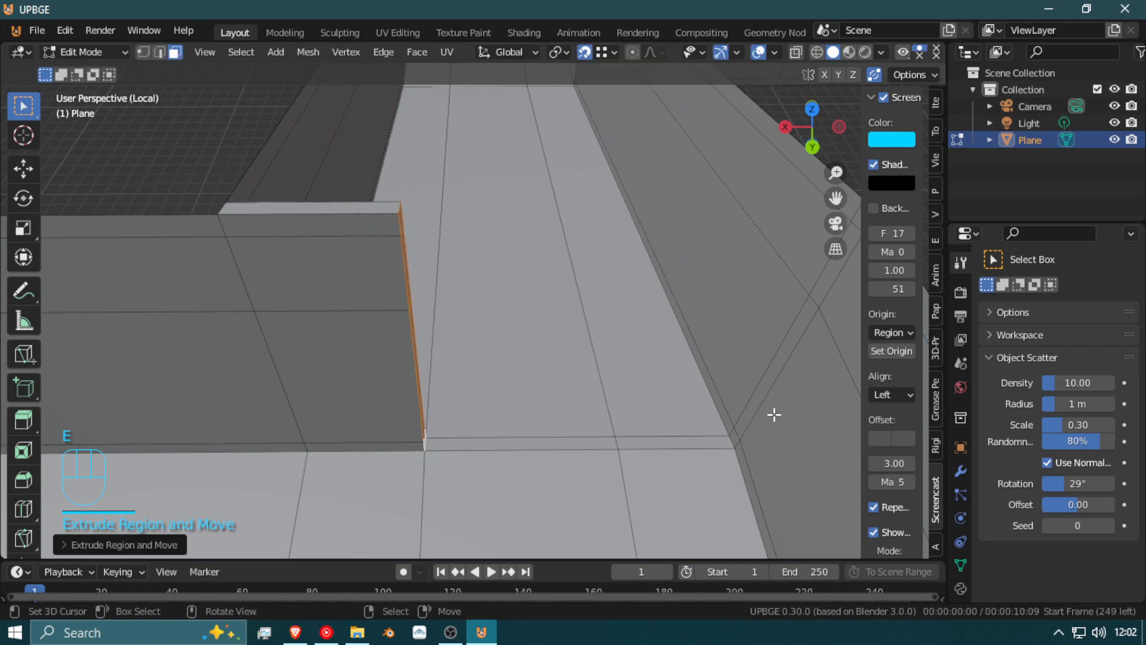
Step: Select the full-height narrow strip on the opposite corridor wall and extrude it inward to its nearest lengthwise floor edge
key(shift+f)
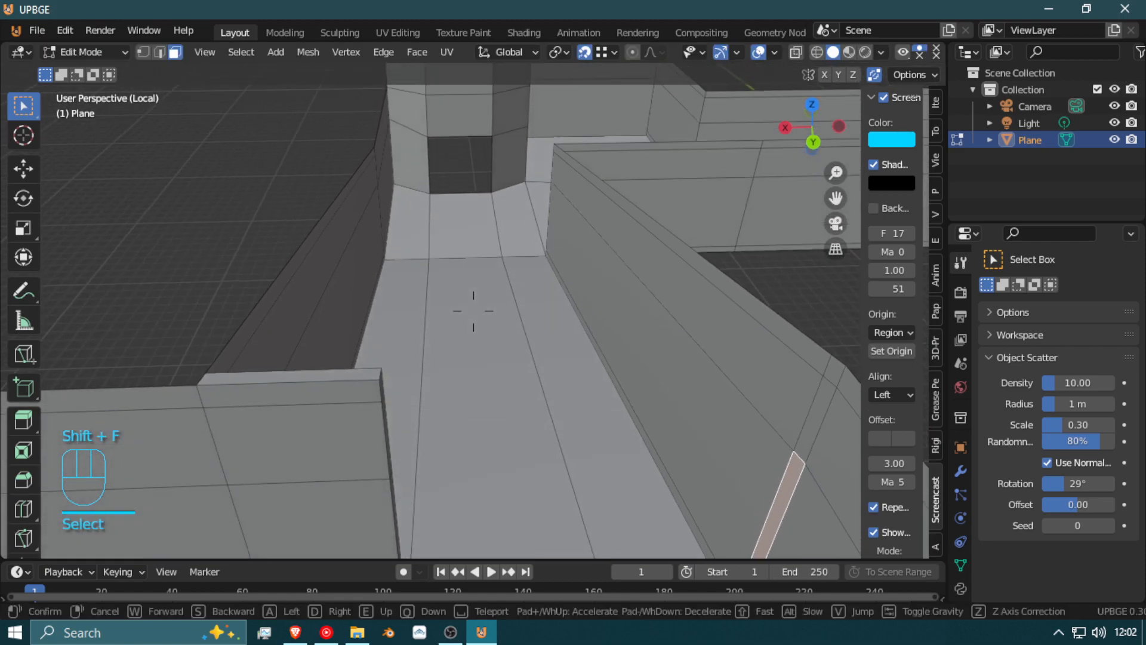
click(473, 309)
key(shift+f)
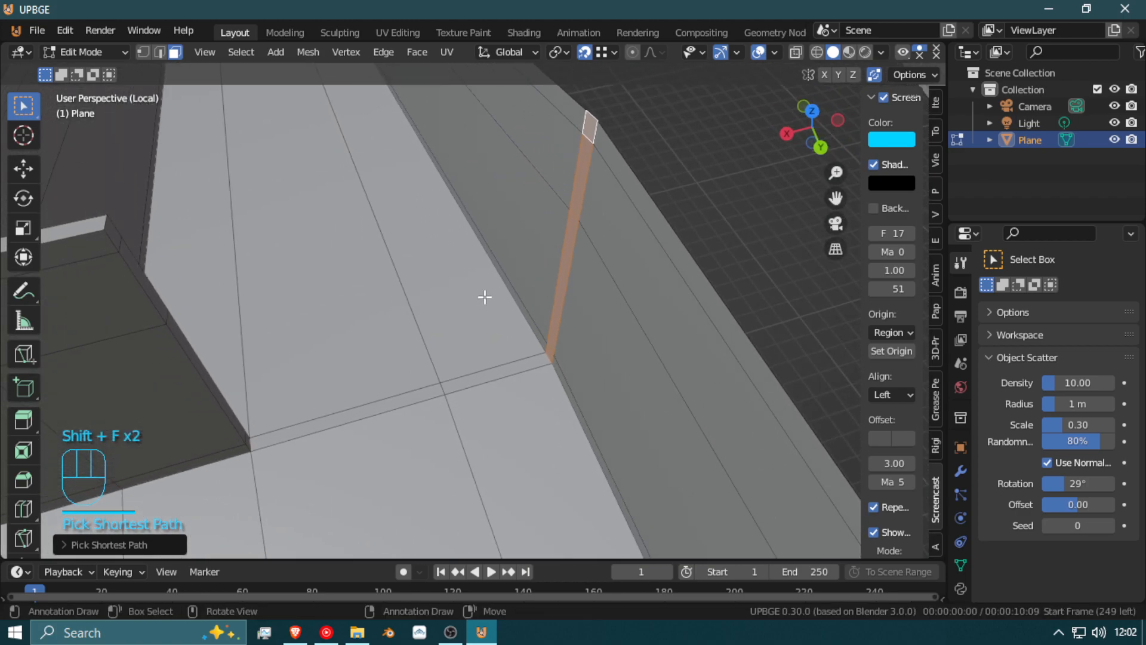
click(473, 310)
key(e)
click(448, 393)
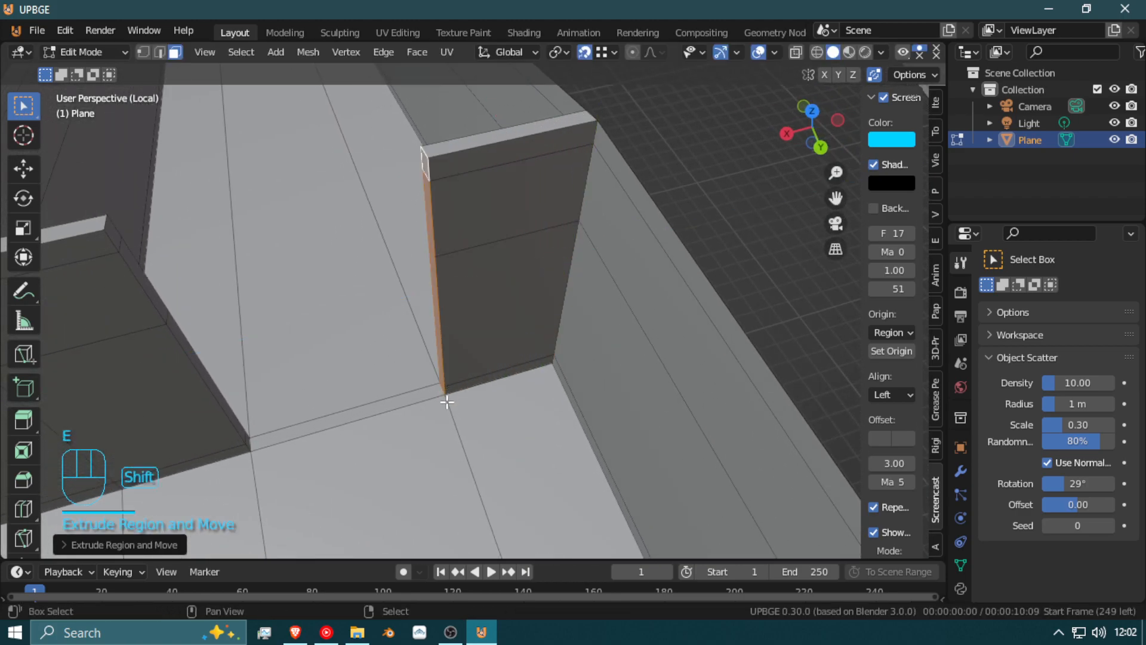
Step: Delete the unneeded faces underneath the newly extruded partition ends
key(shift+f)
key(w)
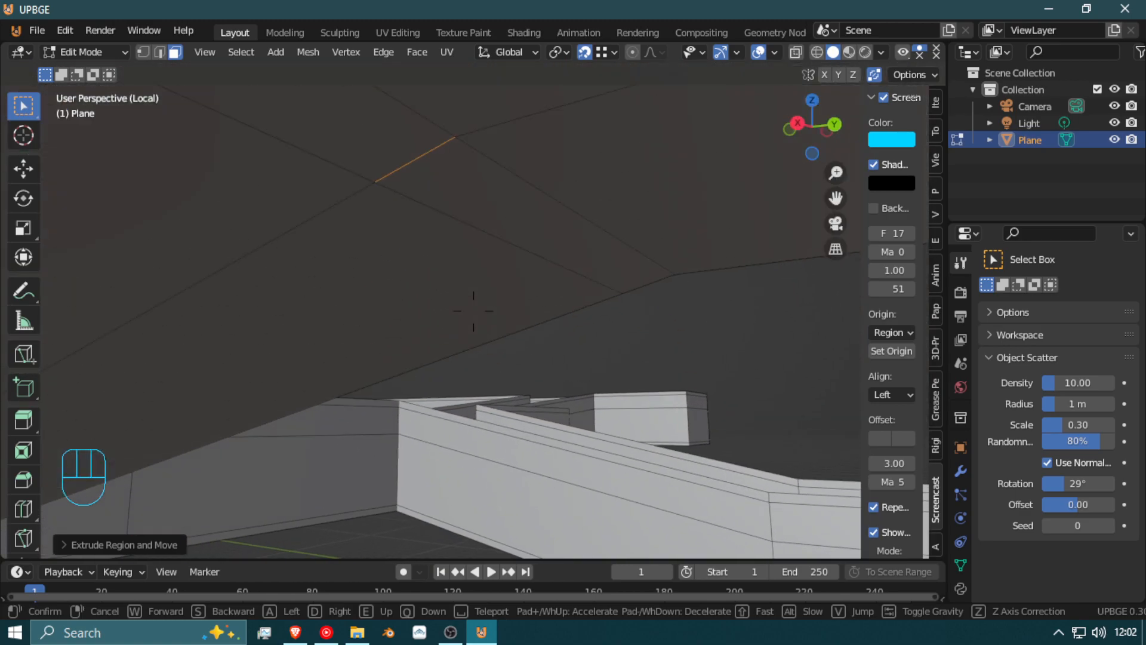
click(474, 310)
key(shift+f)
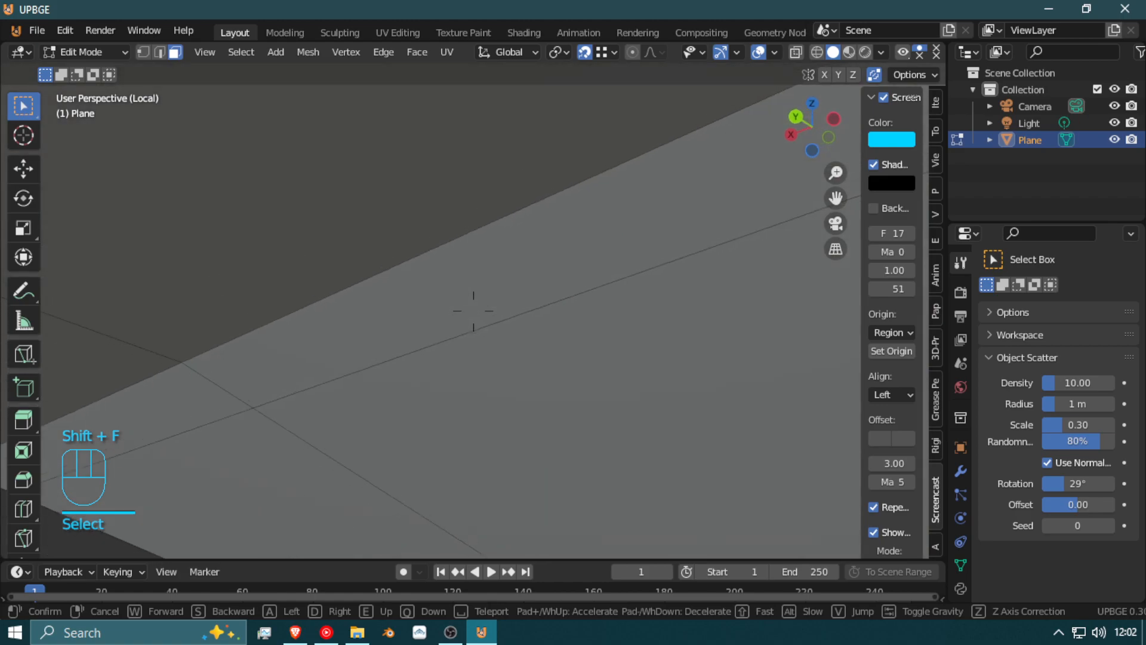
key(shift+f)
key(x)
Step: Delete the top faces of the two new corridor partitions
key(shift+f)
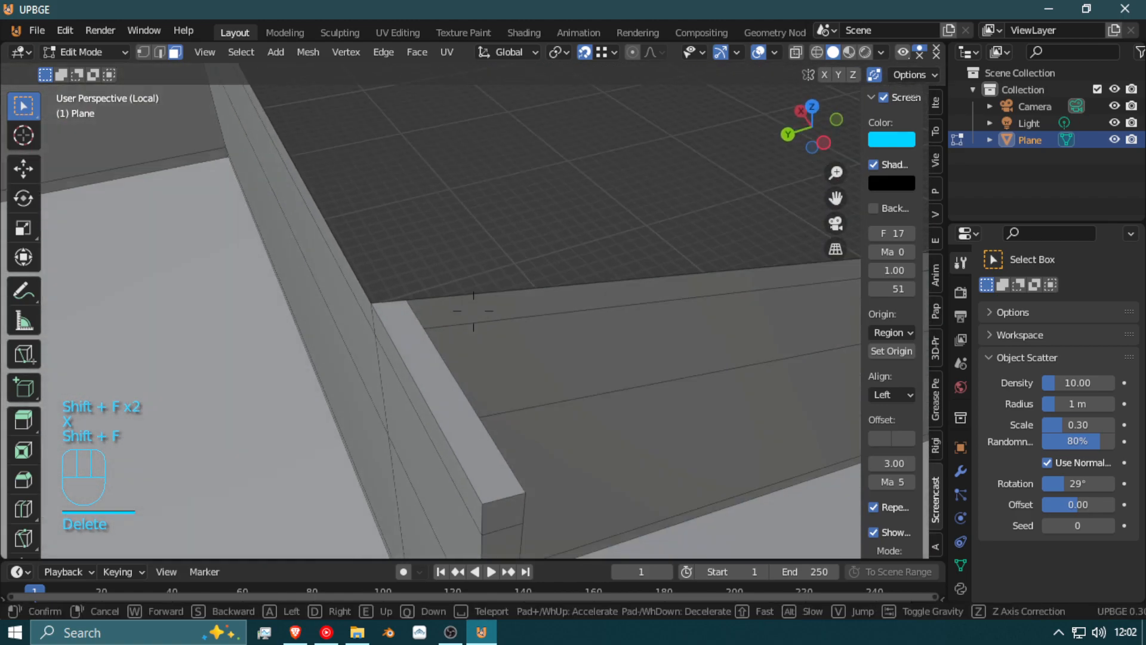
click(473, 311)
click(476, 315)
key(shift+f)
click(474, 310)
shift+click(550, 259)
key(x)
click(550, 259)
Step: Extrude the upper end faces of one partition about 4.75 m across the doorway to meet the opposite partition as a header
key(shift+f)
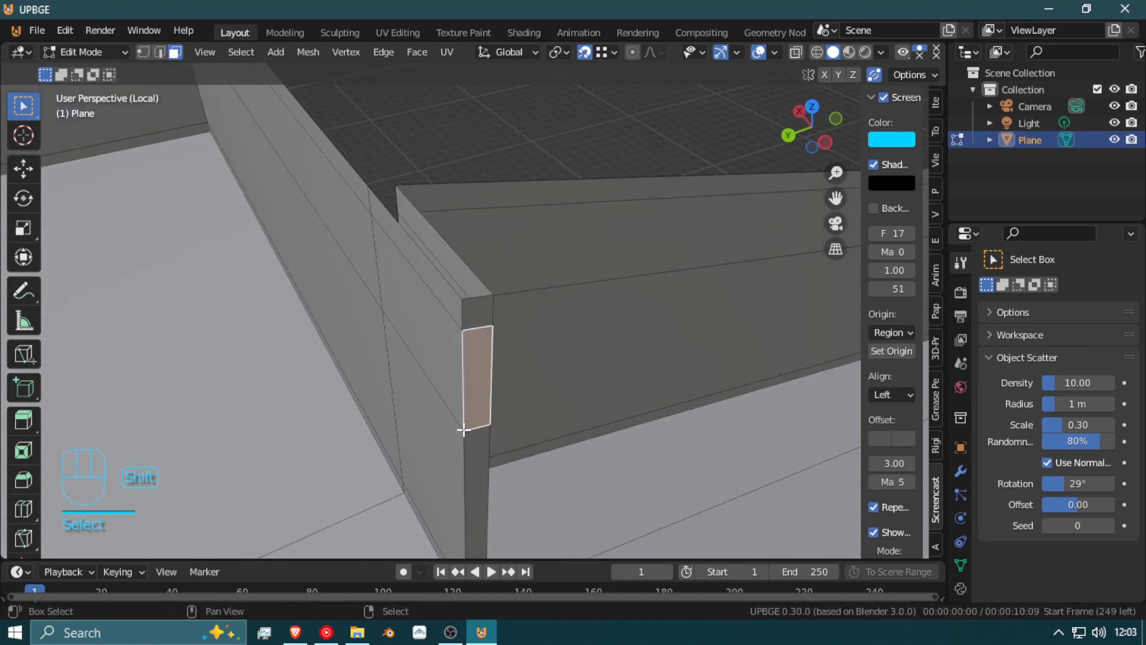
key(shift+f)
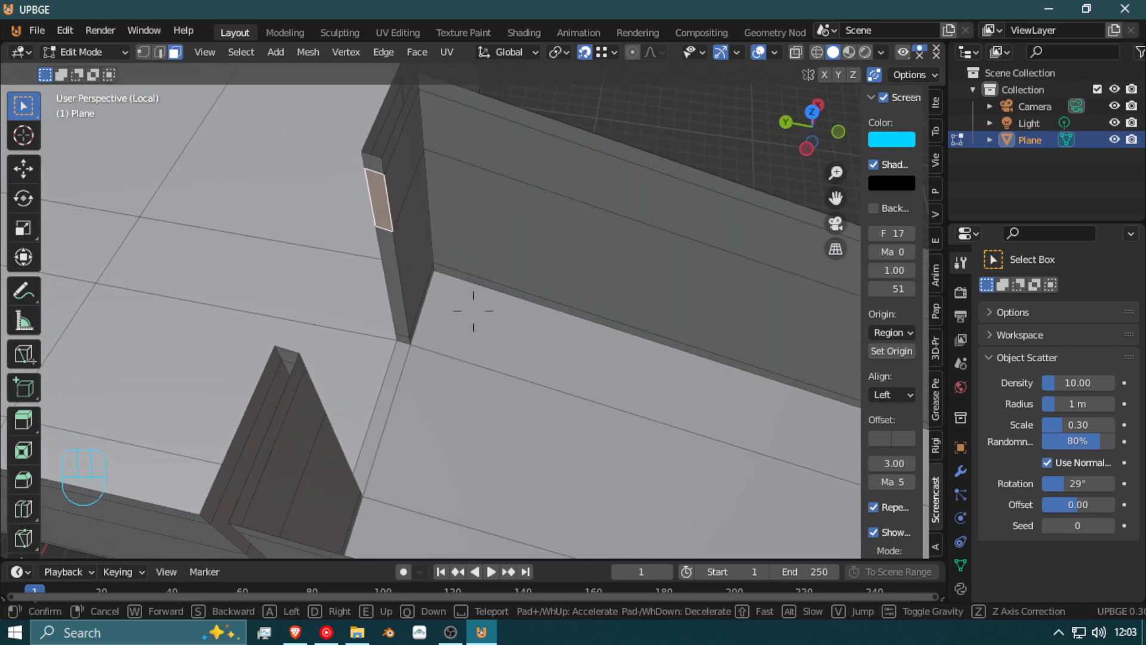
click(488, 233)
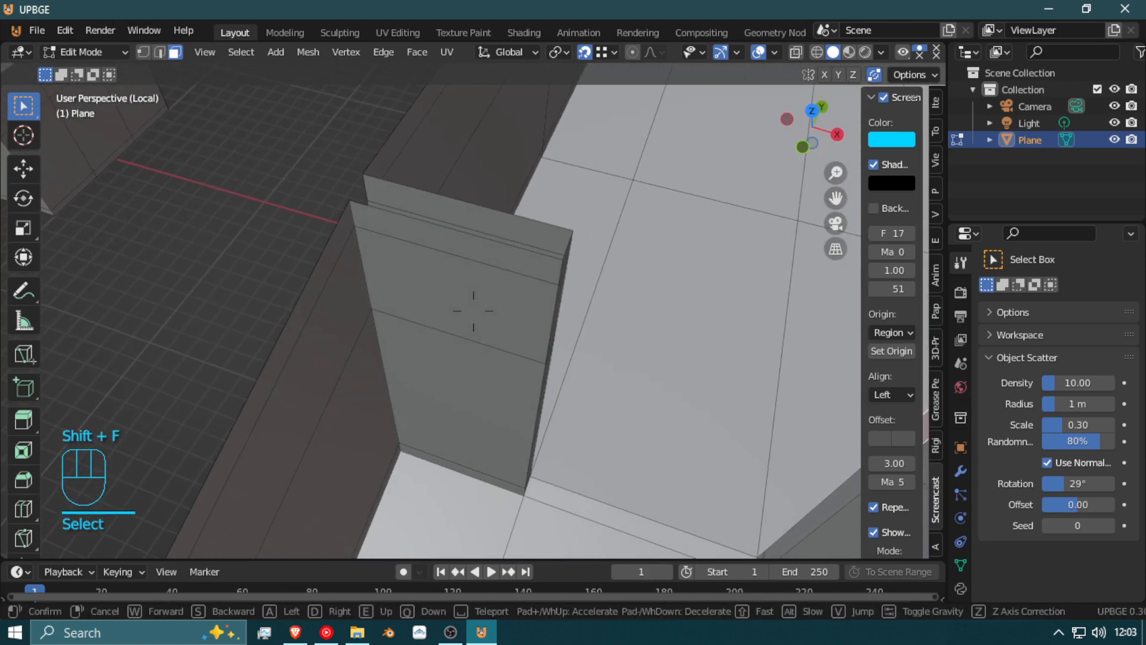
key(d)
key(d)
click(471, 313)
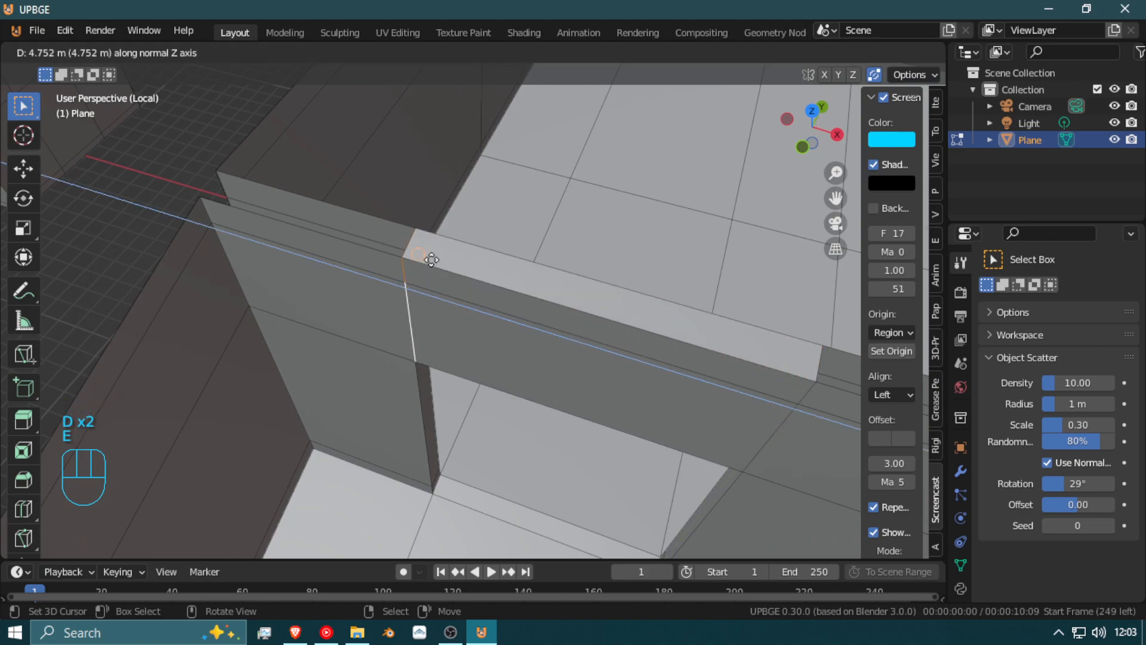
key(Escape)
Step: Delete the touching end faces of the new doorway header, along with the header's top face
key(x)
click(424, 263)
right_click(526, 280)
key(x)
click(526, 282)
Step: Walk through the corridor and adjoining rooms at floor level to examine the partitions, and return to the previous view
key(shift+f)
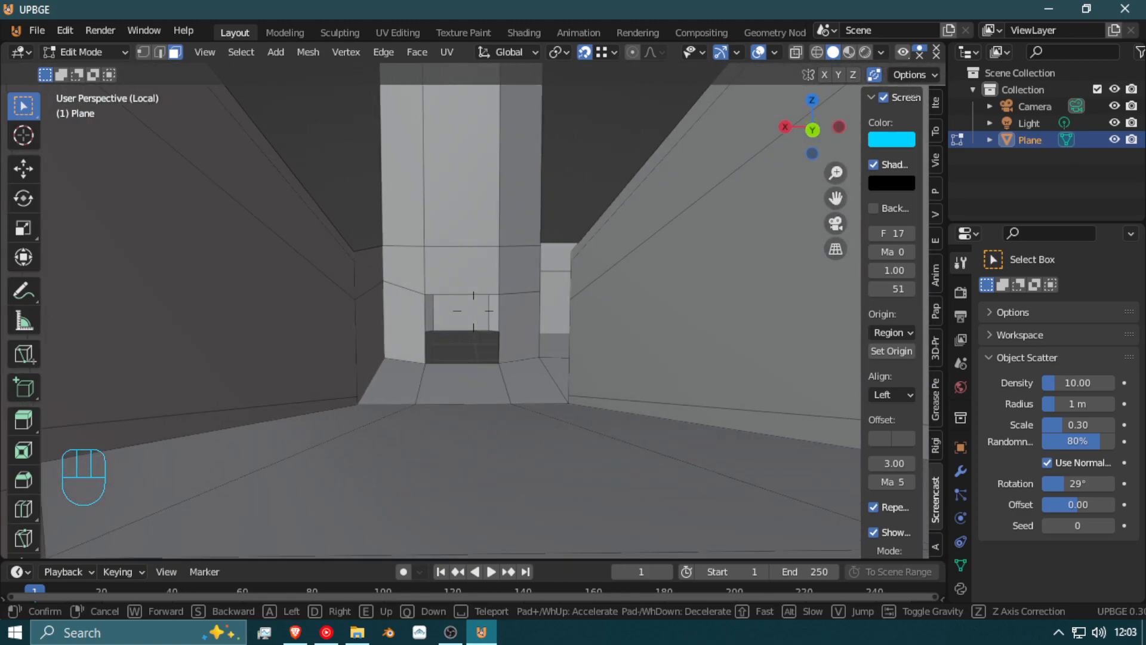
key(shift)
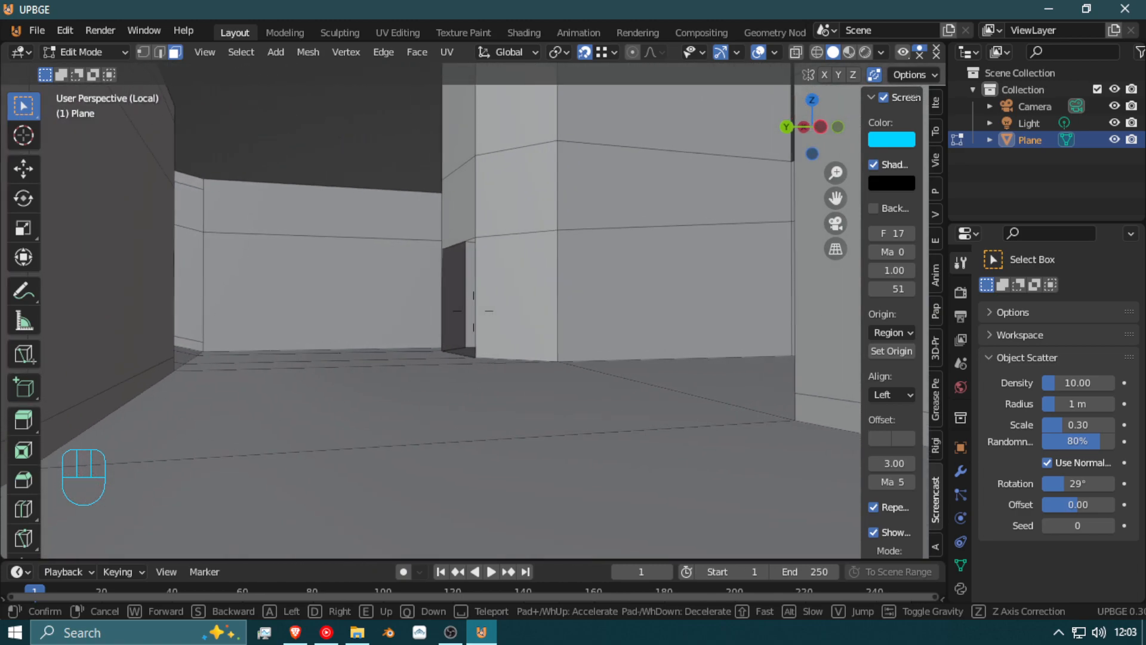
key(shift+w)
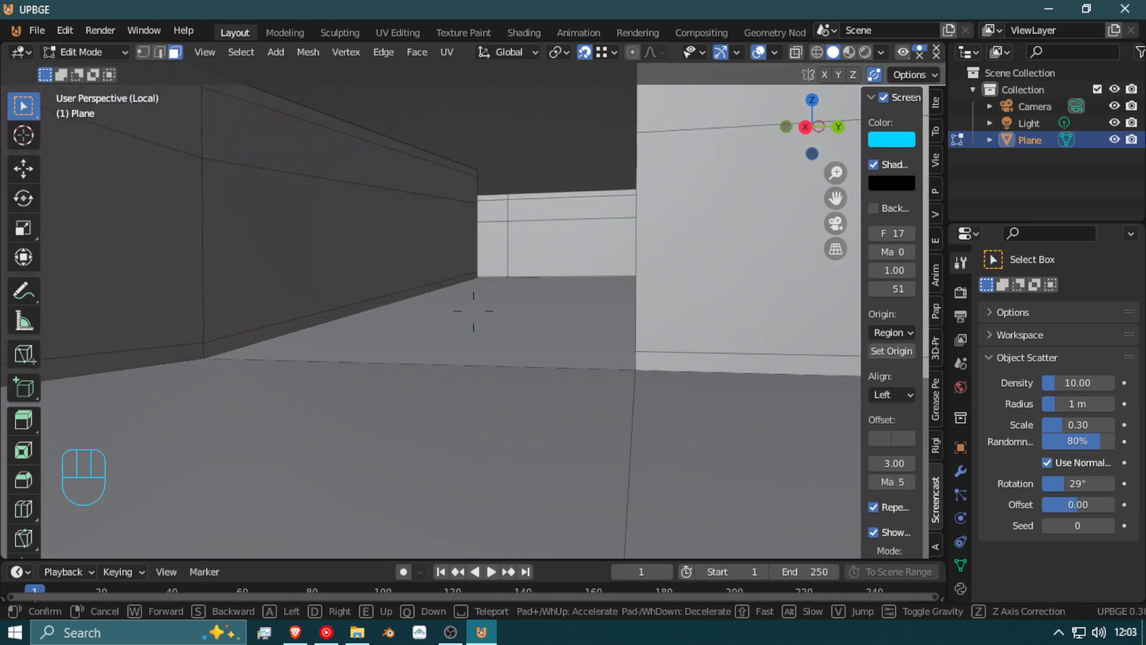
key(shift+w)
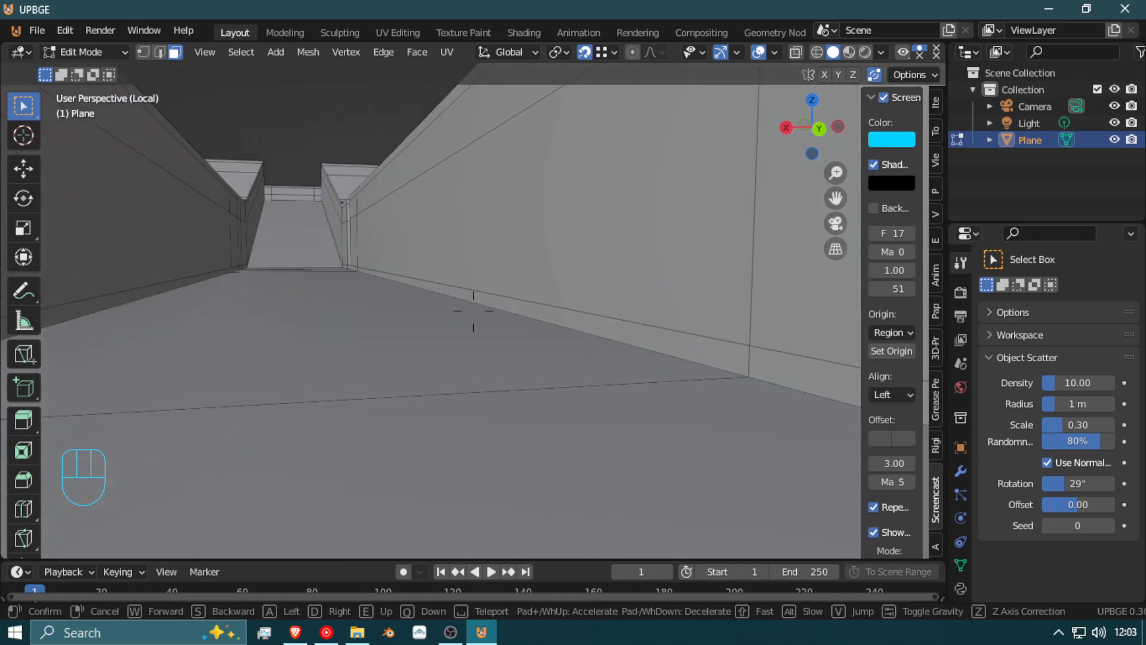
key(w)
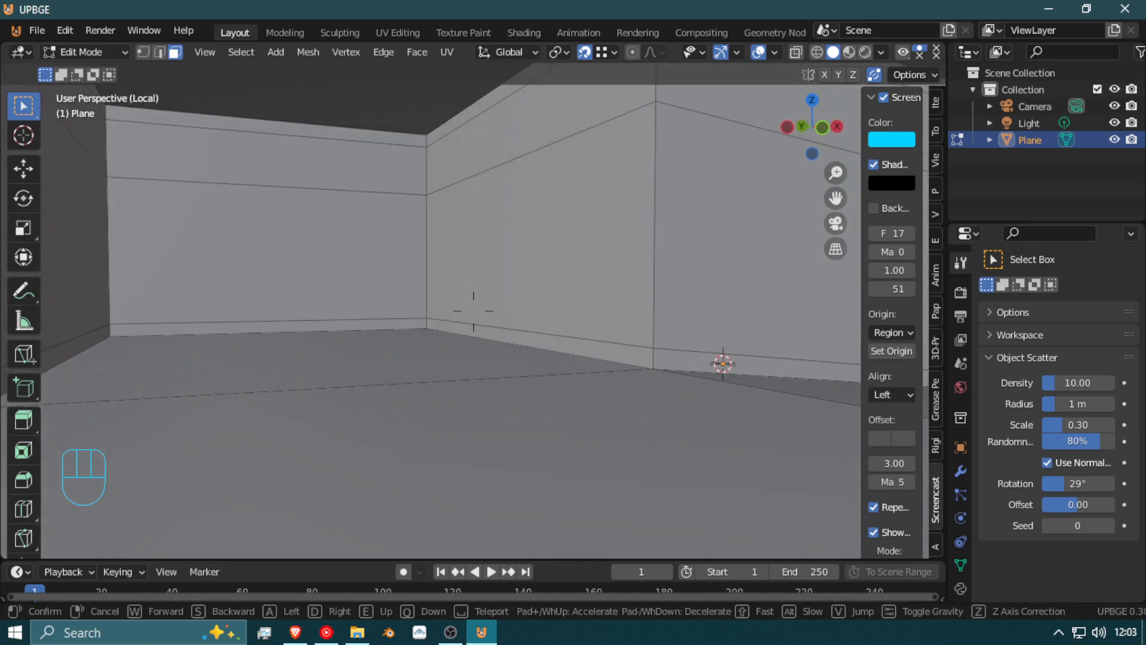
key(s)
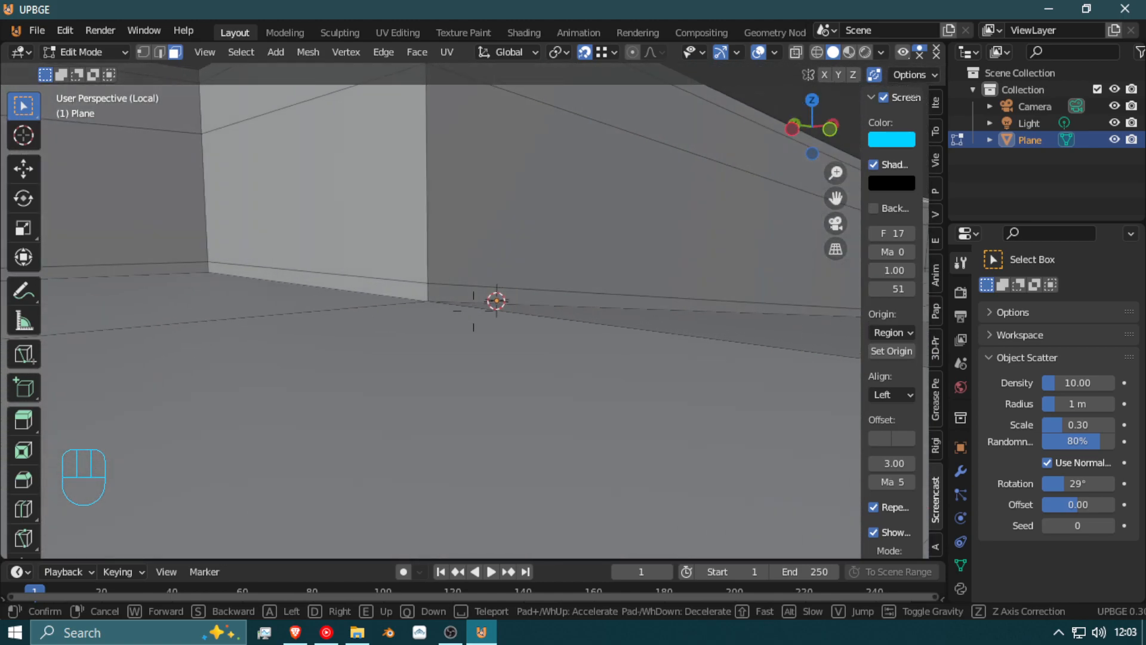
key(Escape)
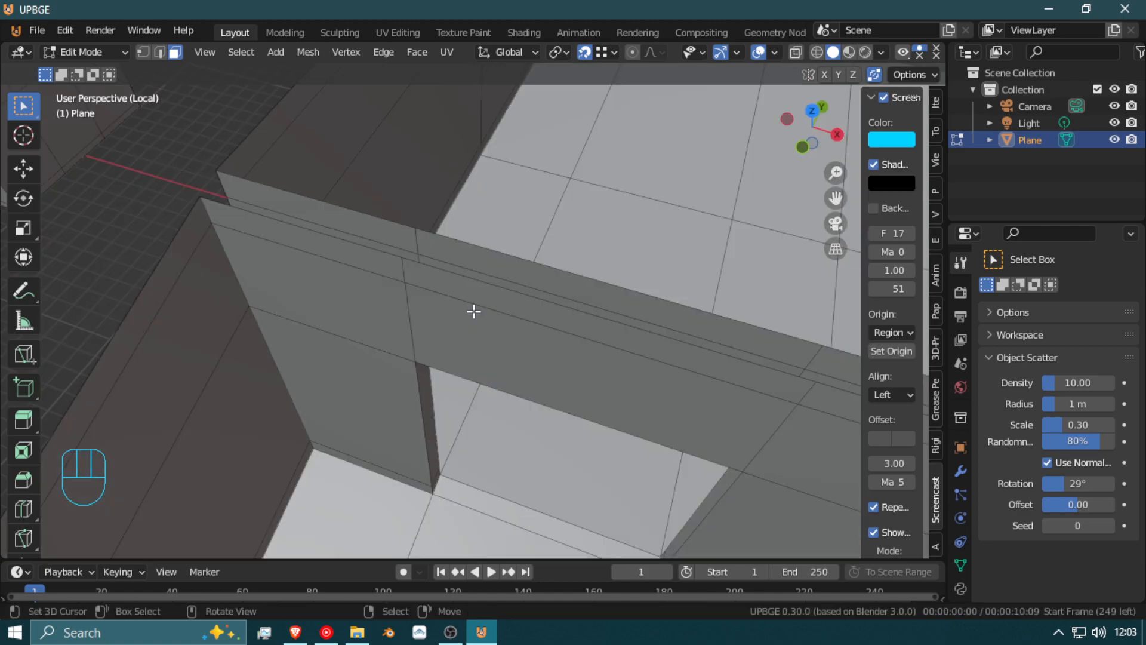
Step: Add a loop cut across the corridor's walls and floor, slid close to the corner where the side passage opens
key(shift+f)
key(shift+s)
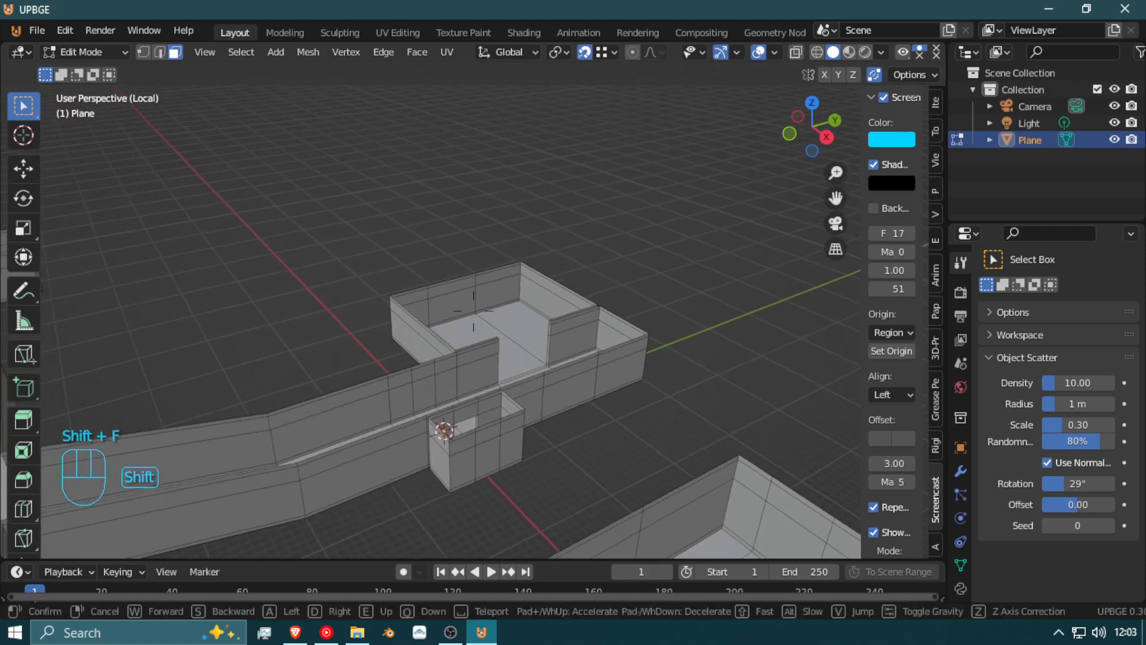
key(w)
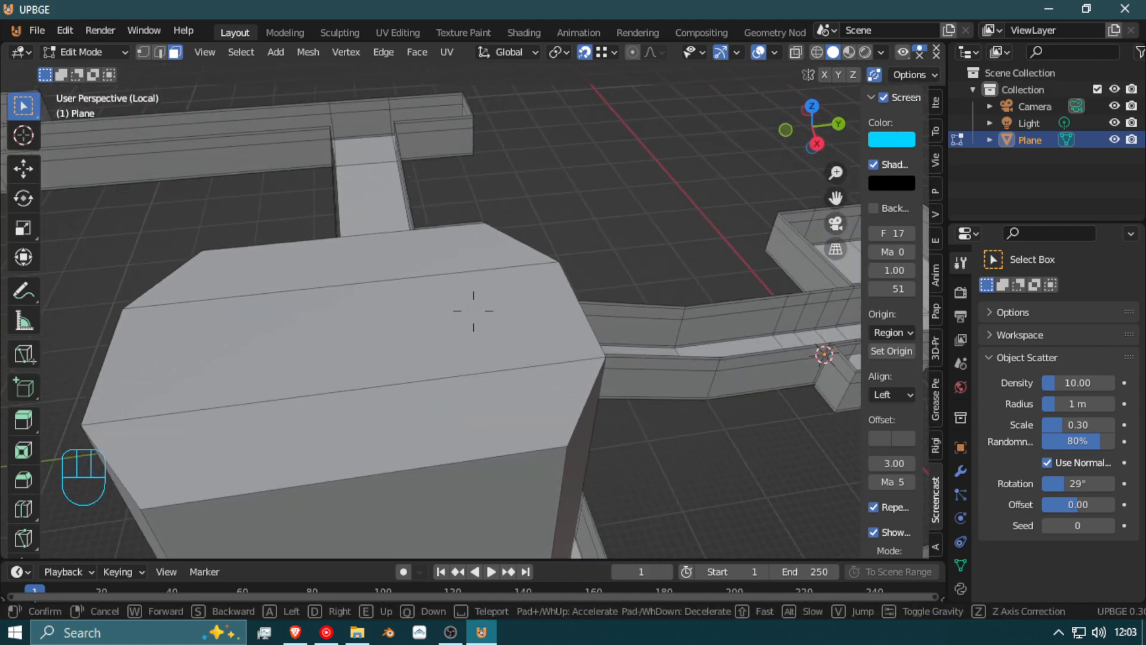
key(s)
key(shift+w)
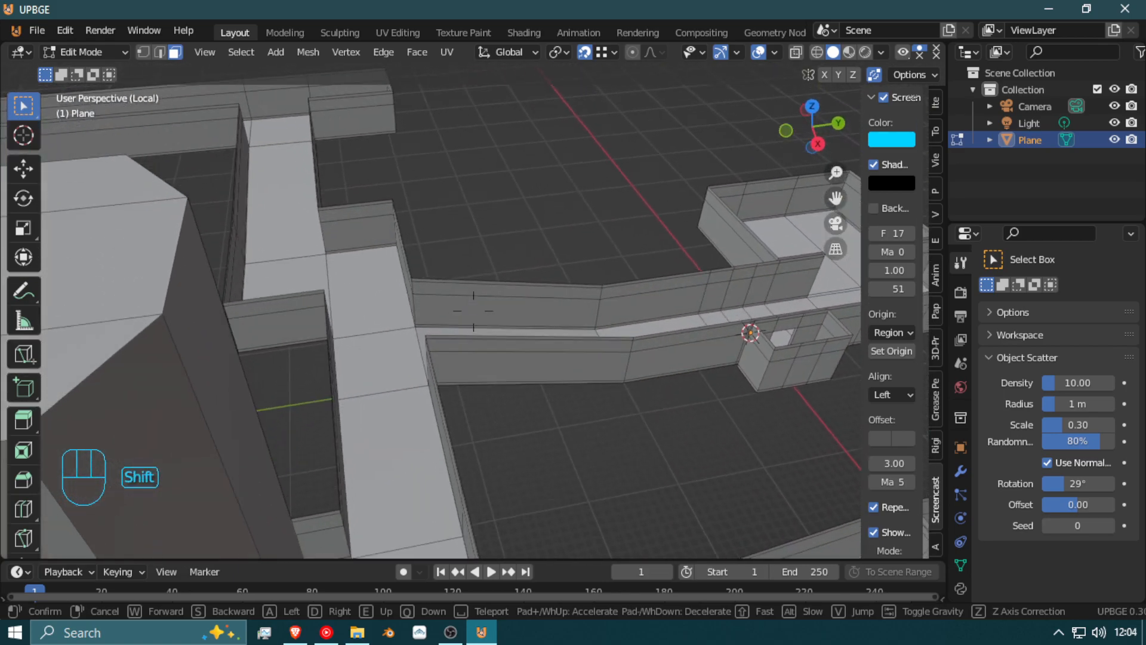
key(shift+w)
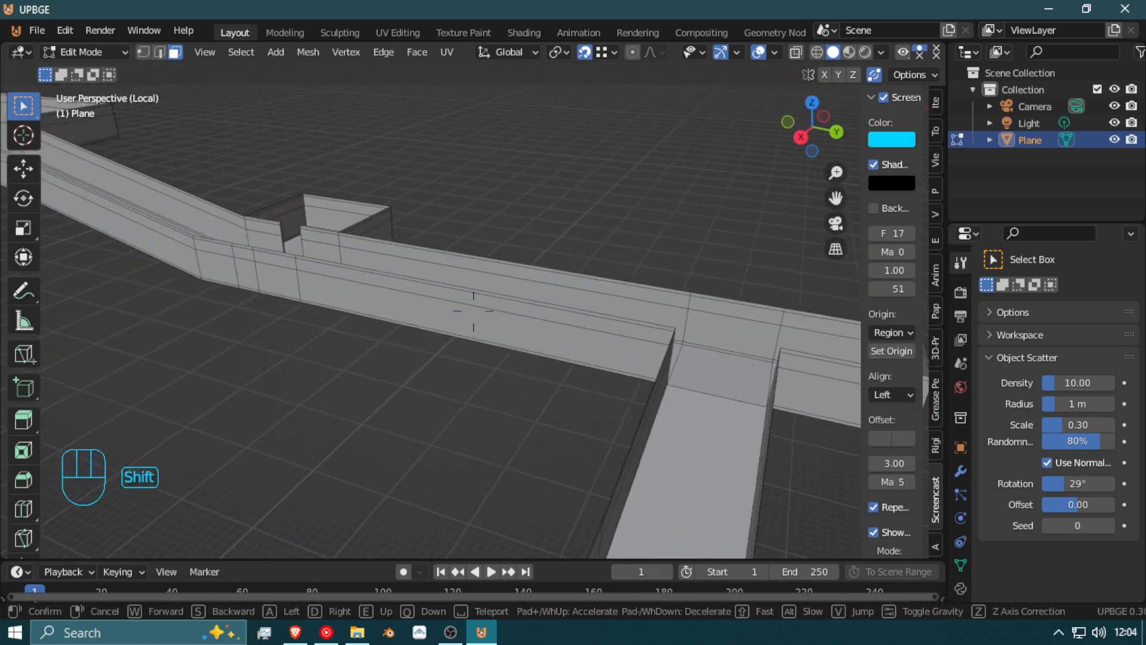
key(shift+e)
key(shift+a)
key(shift+w)
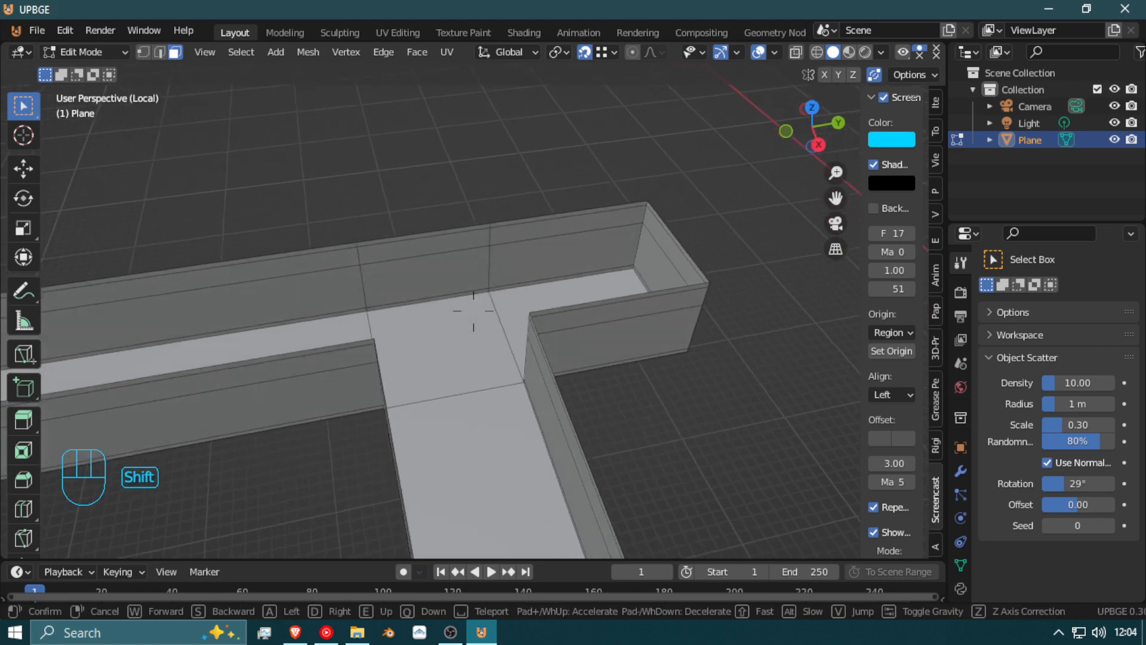
key(shift+w)
click(473, 310)
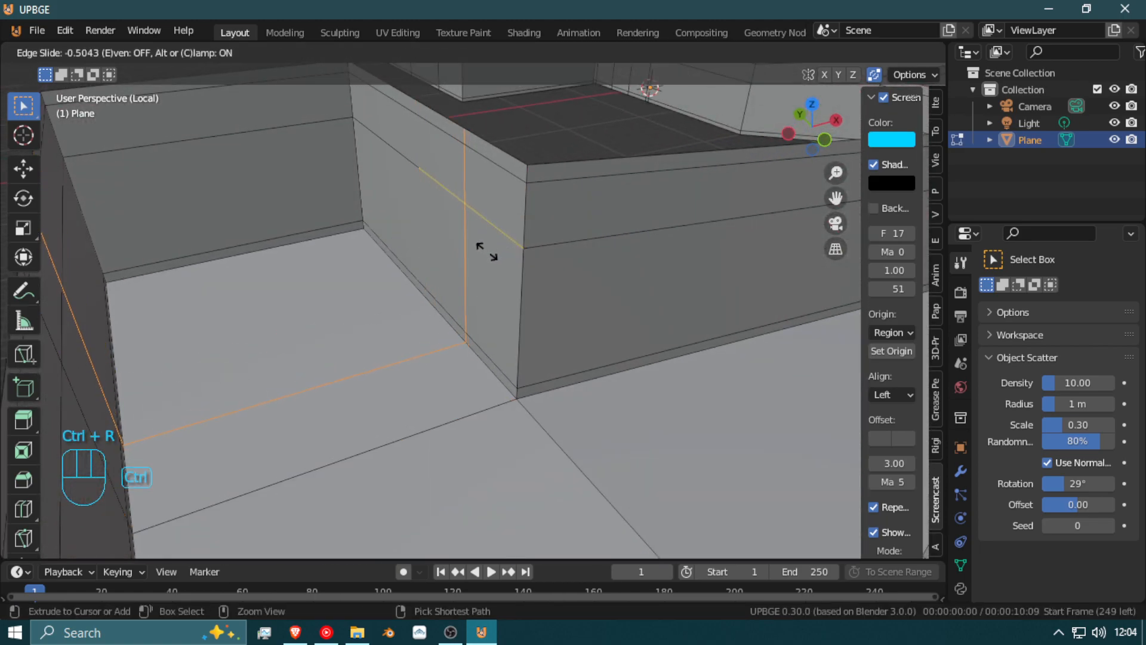
click(516, 288)
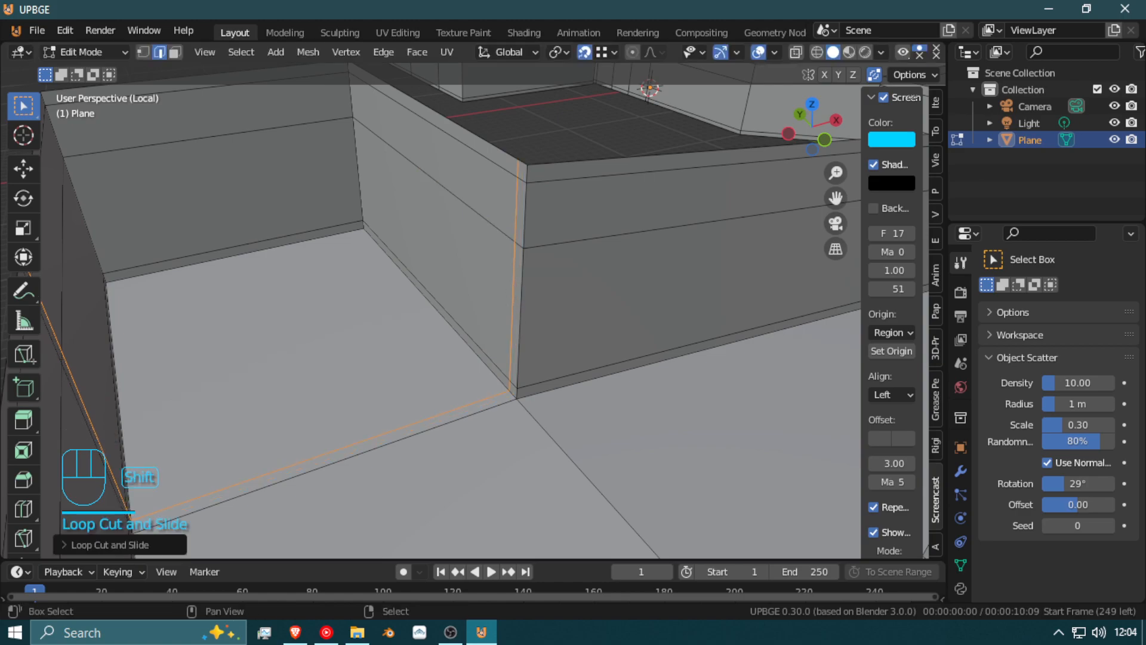
Step: Add two lengthwise loop cuts along the corridor floor and slide them together toward the unbroken long wall
key(shift+f)
click(492, 311)
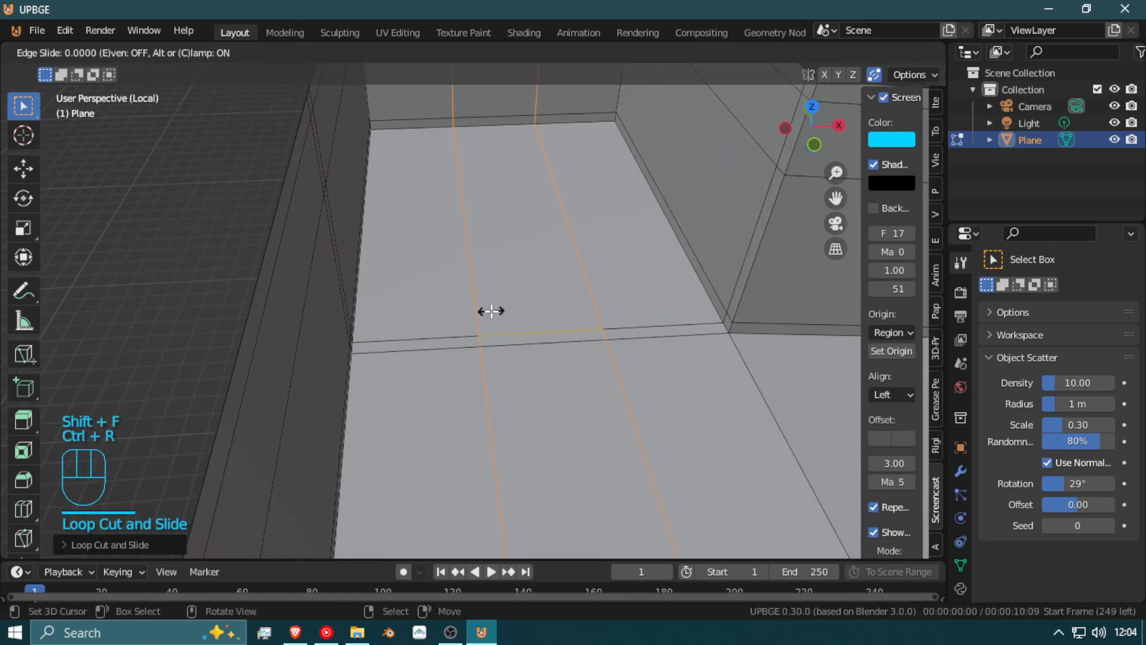
key(shift+f)
click(472, 312)
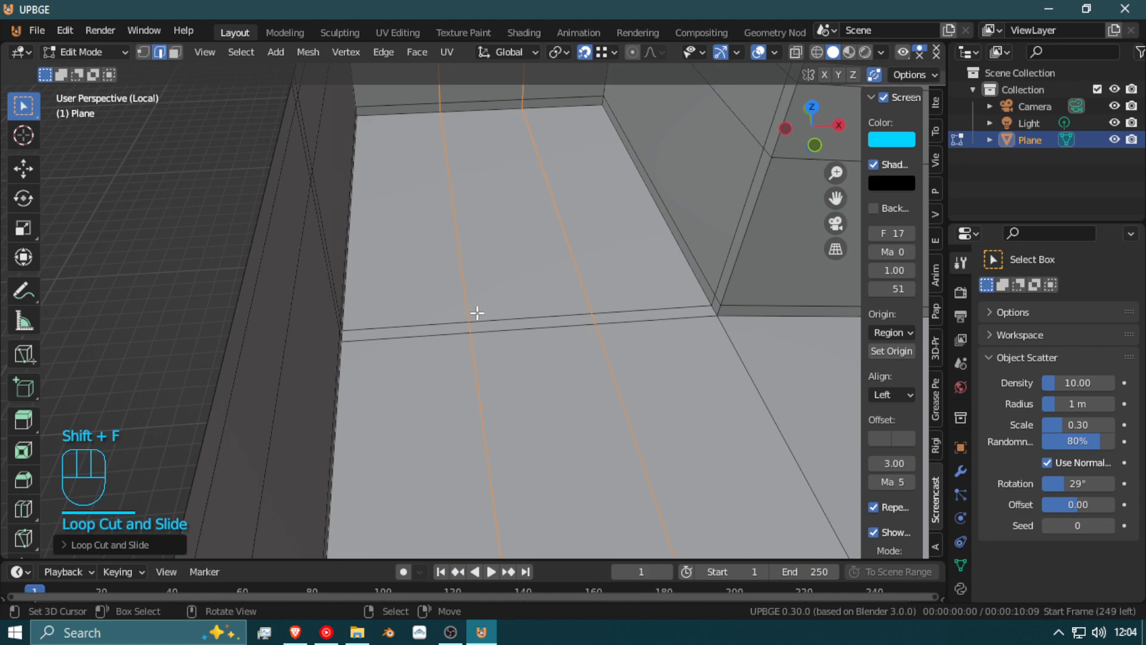
key(g)
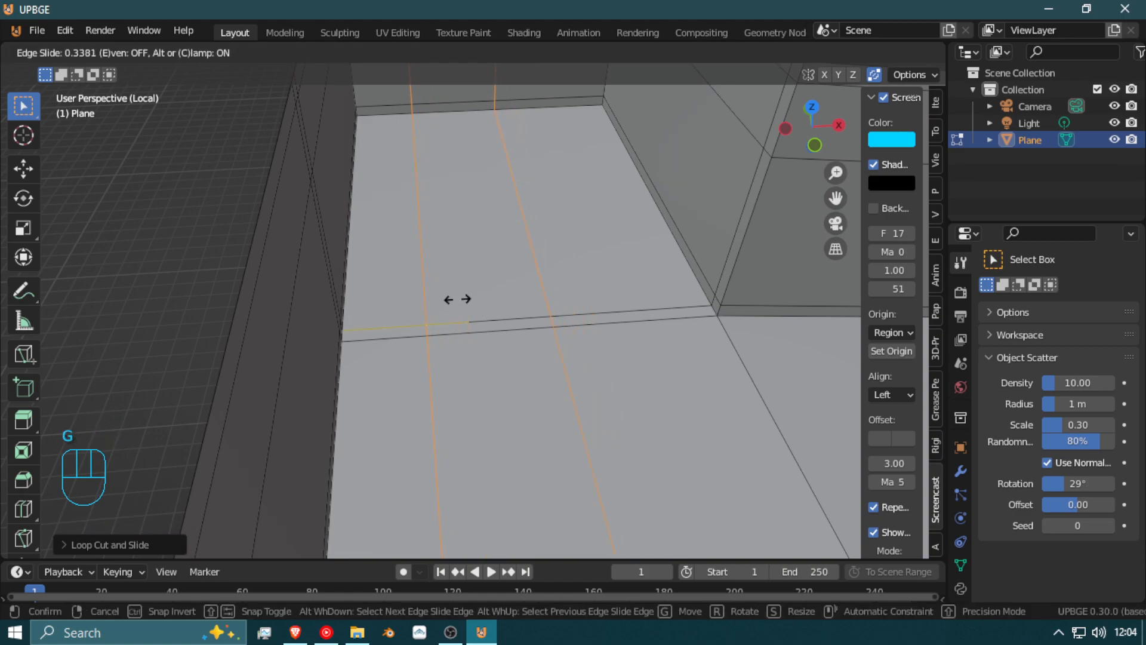
click(441, 301)
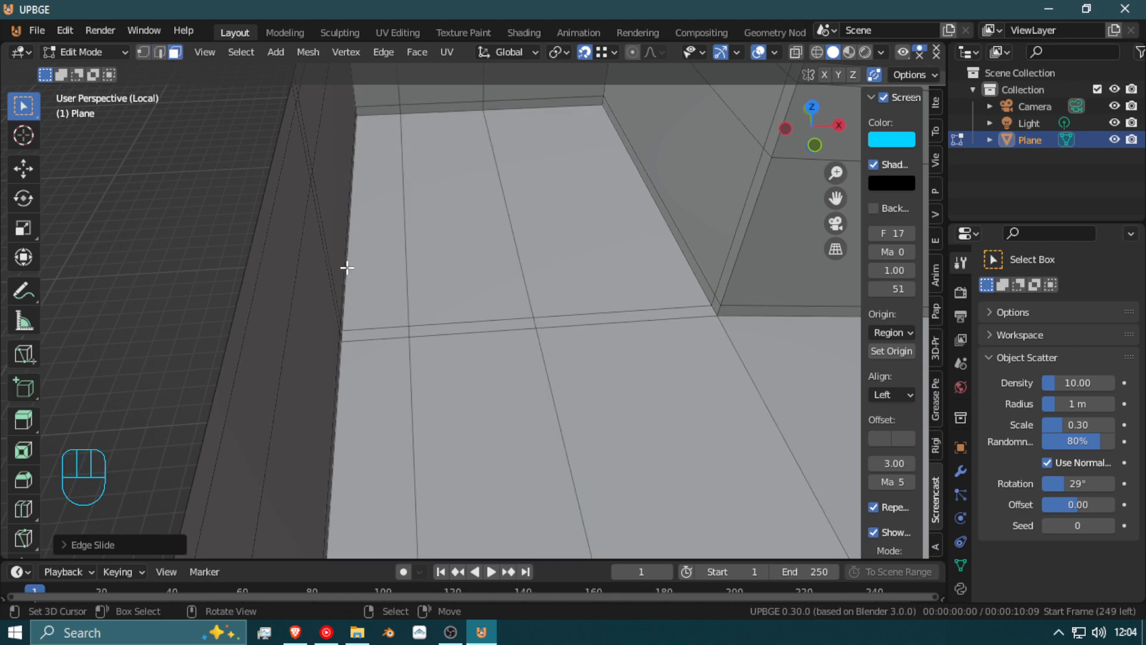
Step: Extrude the narrow vertical strip of faces on the long wall to the nearest lengthwise floor seam as a partition
key(shift+f)
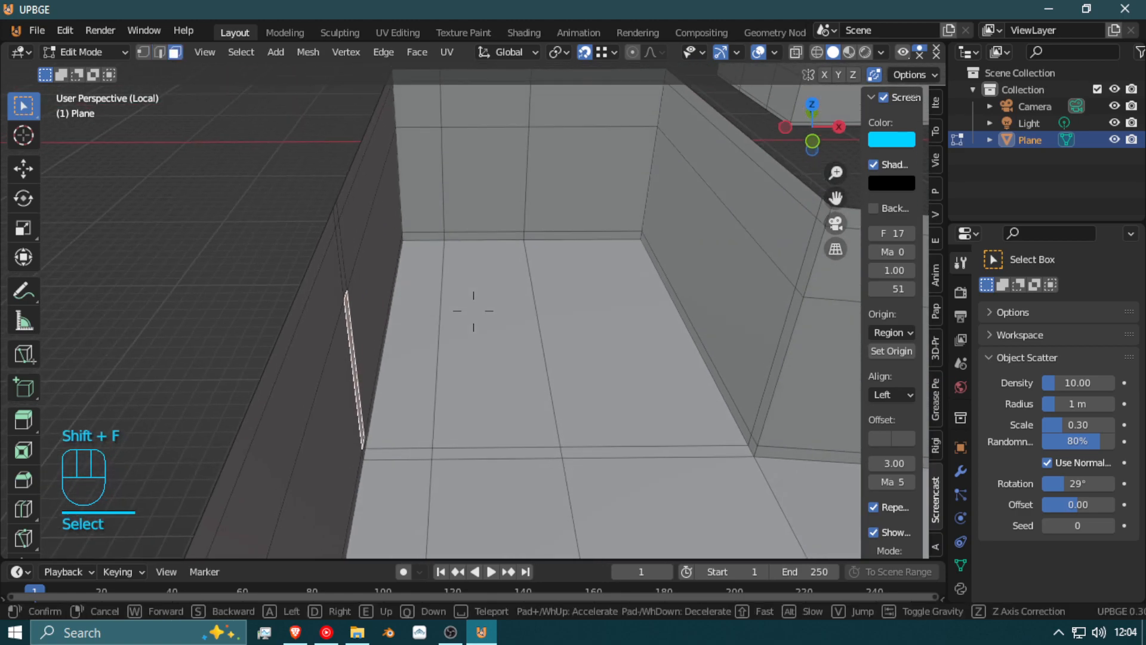
click(449, 302)
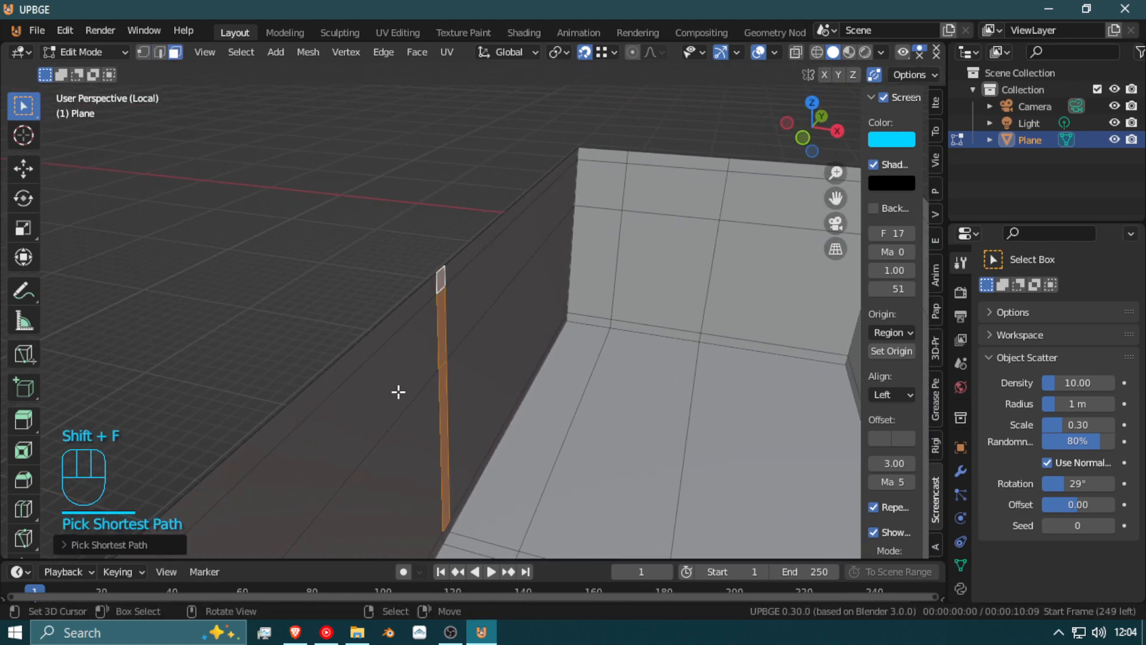
key(shift+f)
click(474, 309)
key(e)
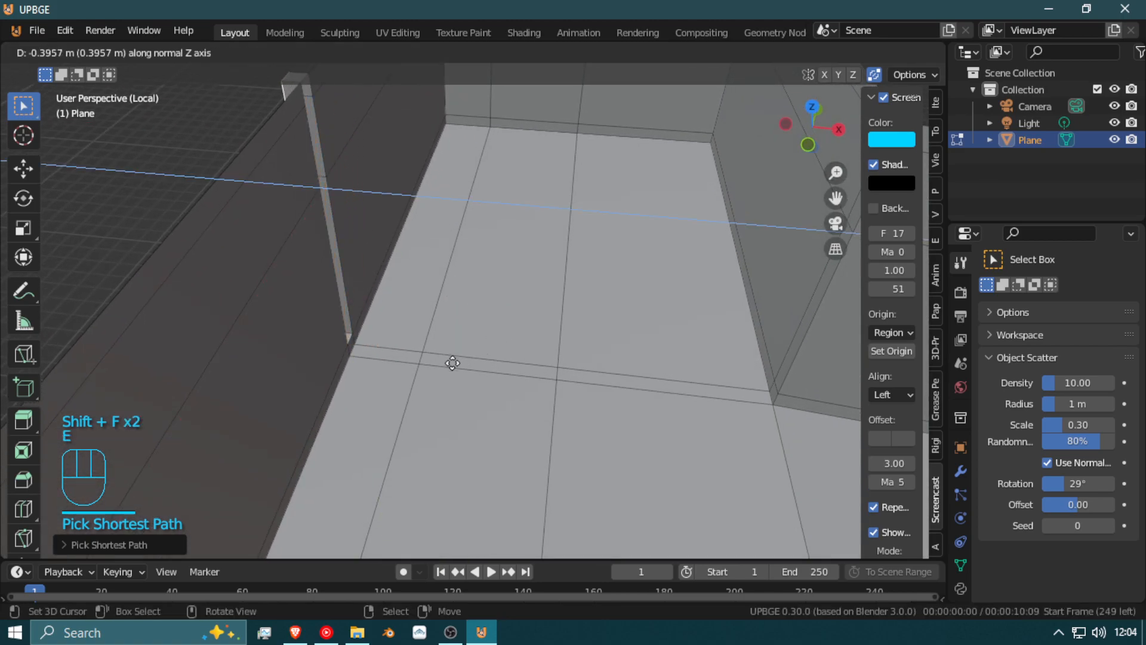
click(469, 363)
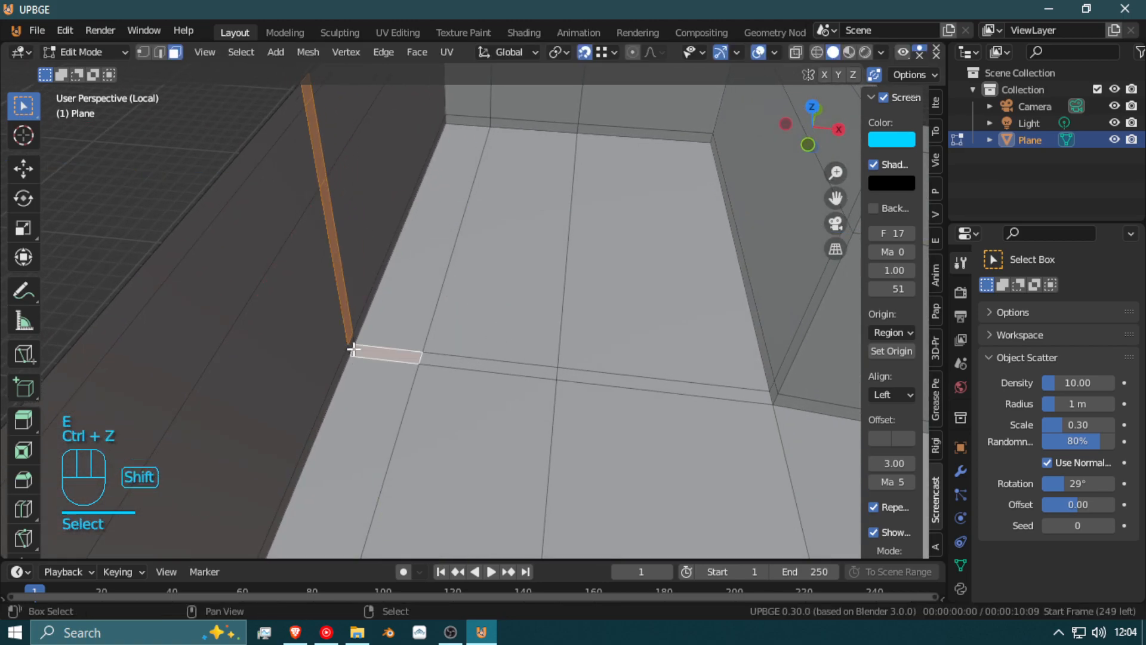
click(417, 359)
Step: Extrude the matching strip of faces at the opposite wall corner to the other lengthwise floor seam as a second partition
key(shift+f)
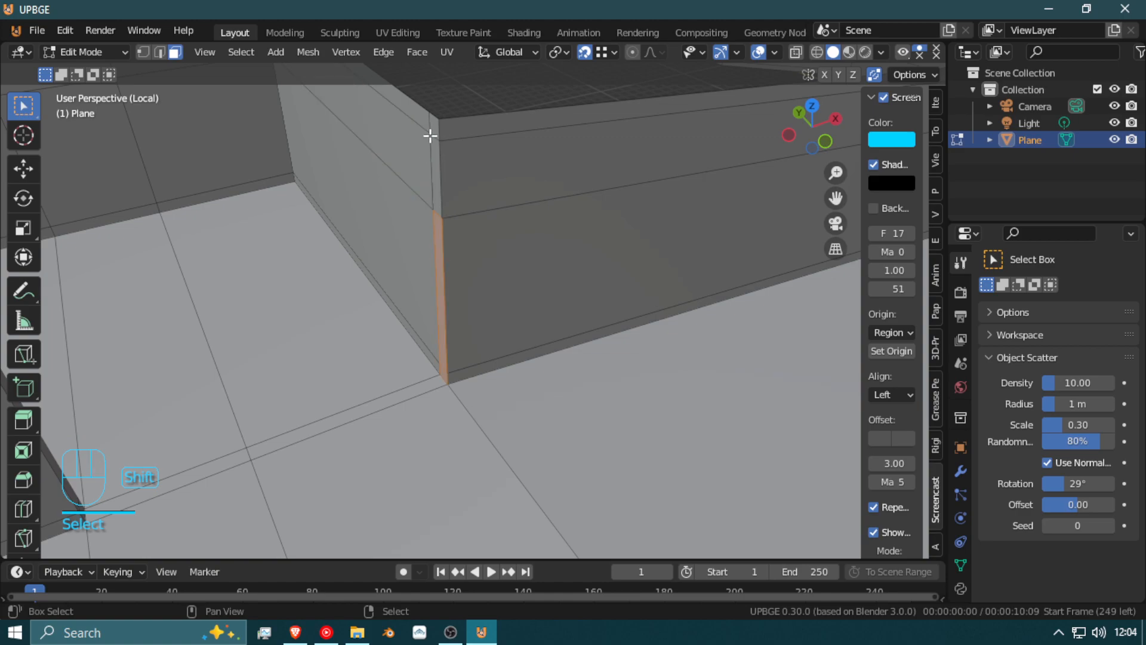
key(e)
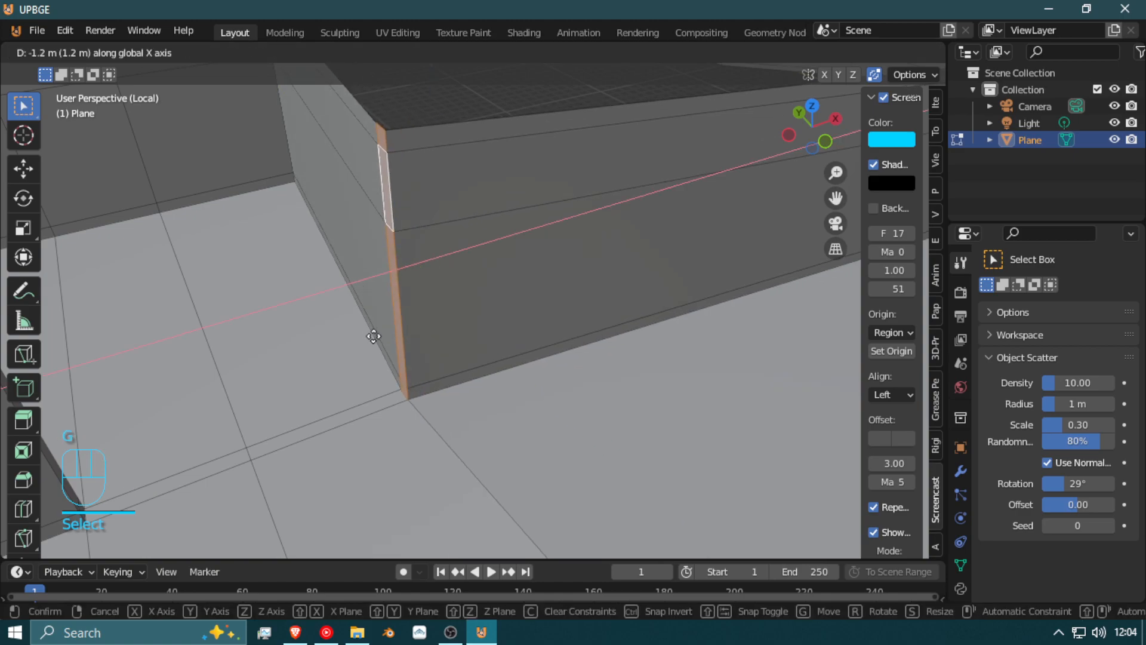
click(247, 474)
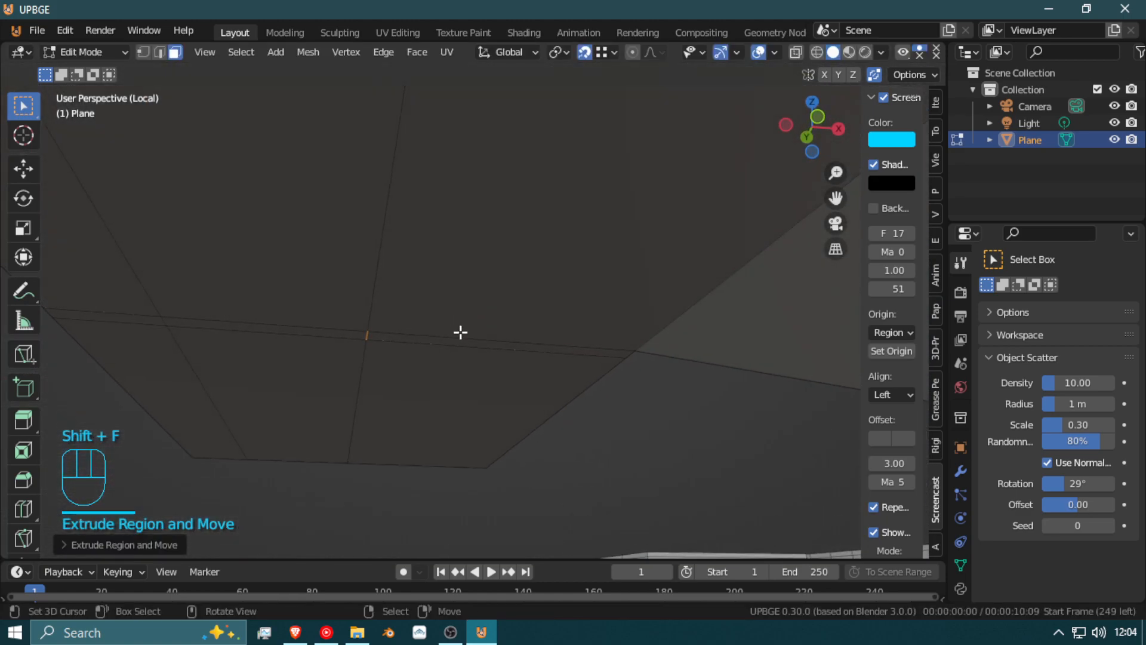
Step: Delete the narrow floor faces beneath the two new partitions, along with the partitions' top faces
click(454, 337)
click(422, 345)
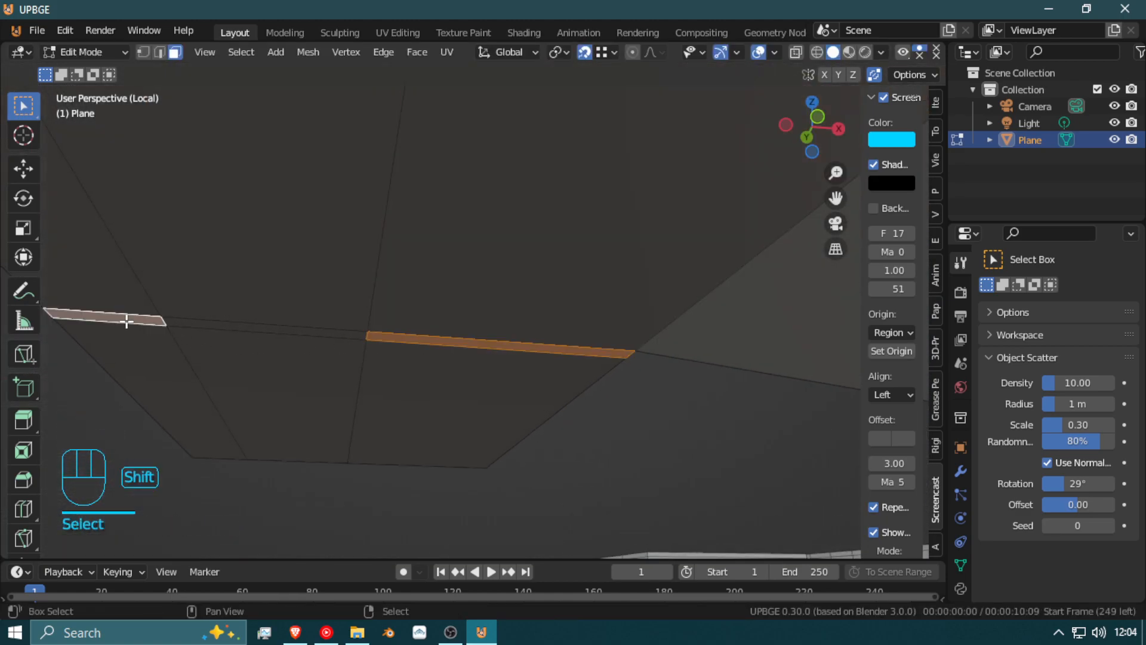
key(shift+f)
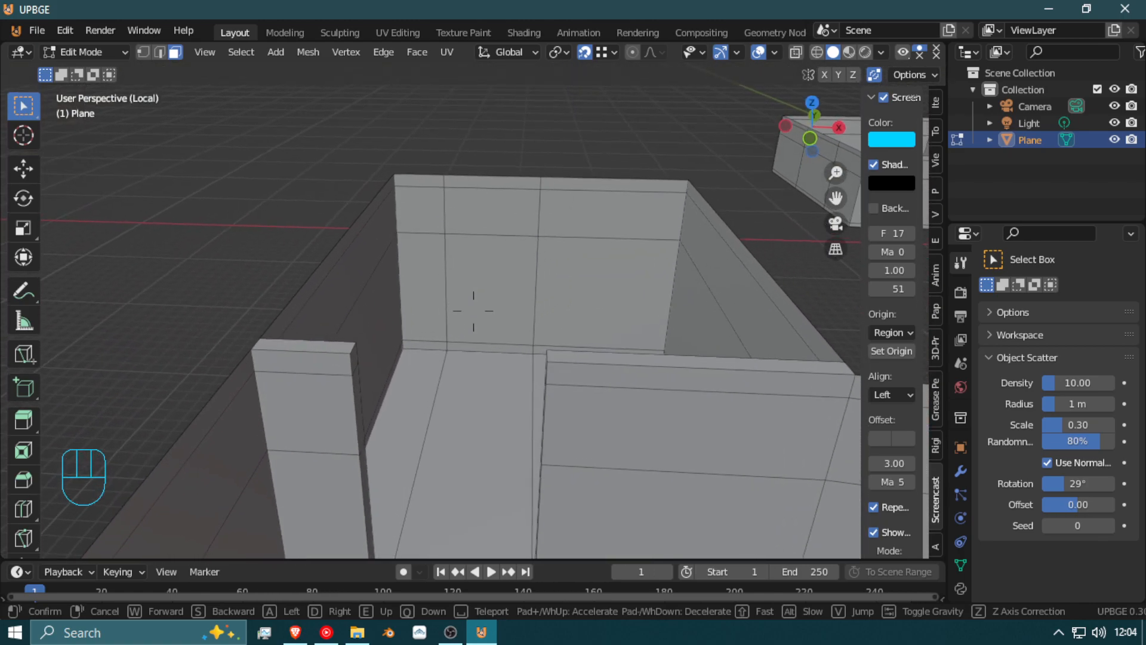
click(381, 310)
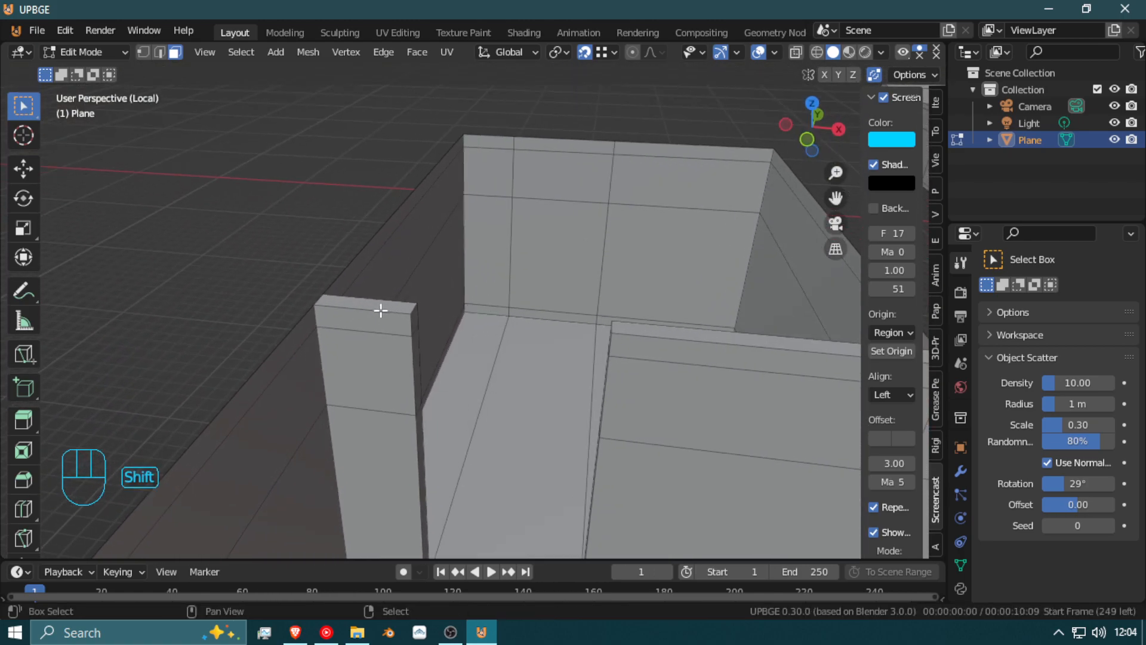
key(x)
click(684, 329)
Step: Extrude the narrow partition's upper end faces across the doorway to the opposite partition as a header, and delete the touching end faces
key(shift+f)
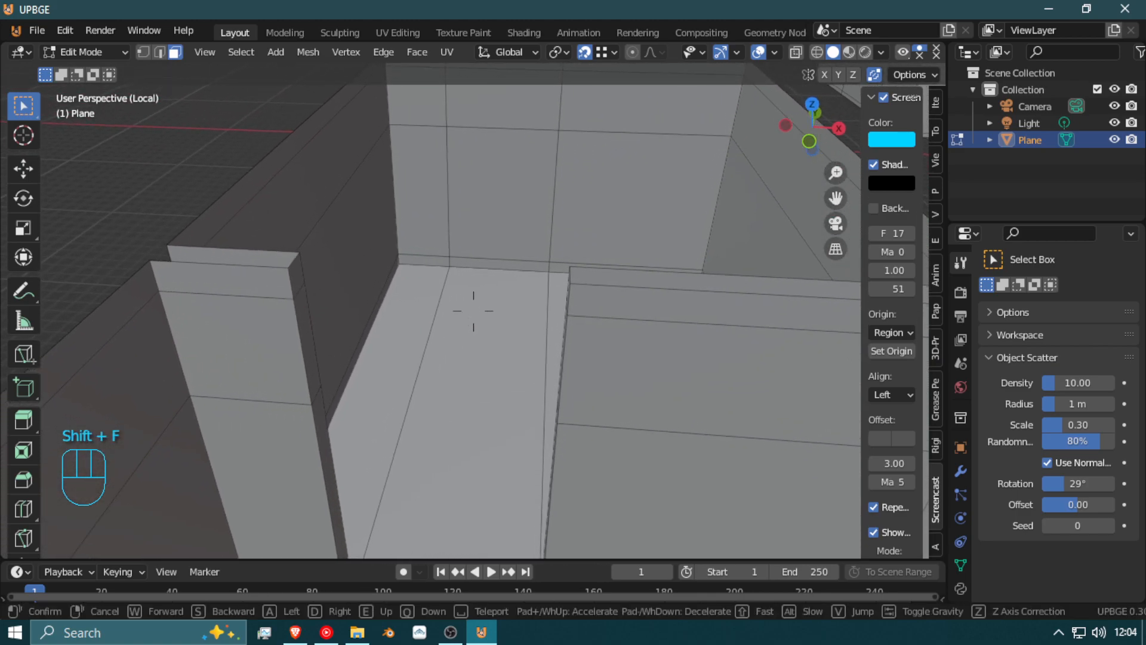
click(473, 311)
shift+click(492, 330)
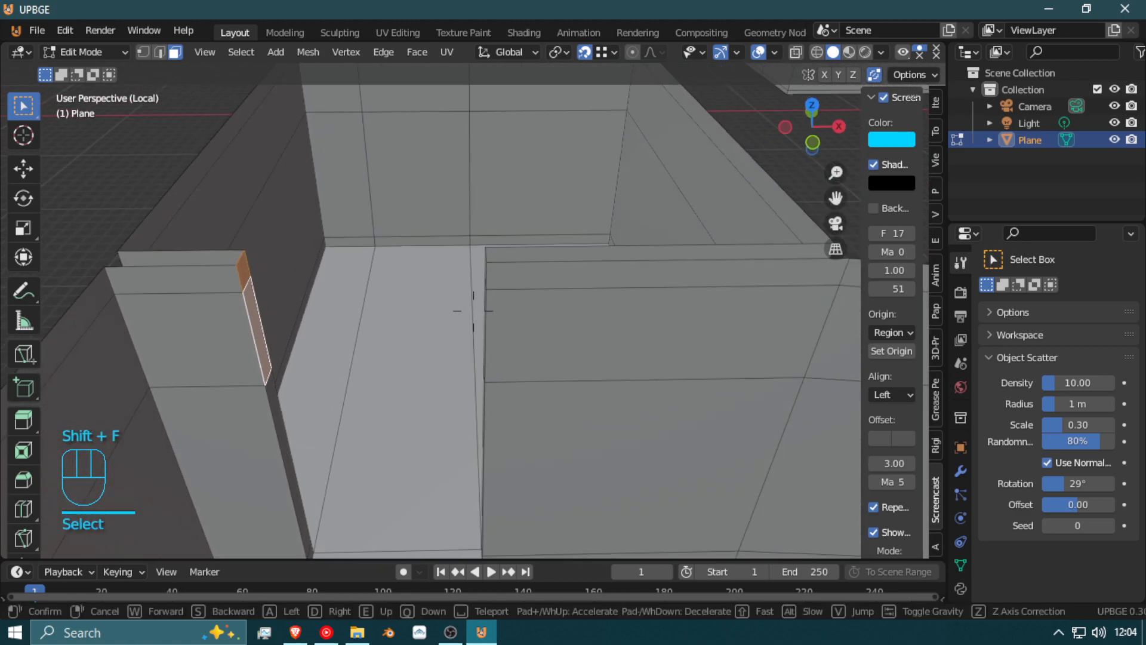
click(473, 311)
key(e)
click(466, 353)
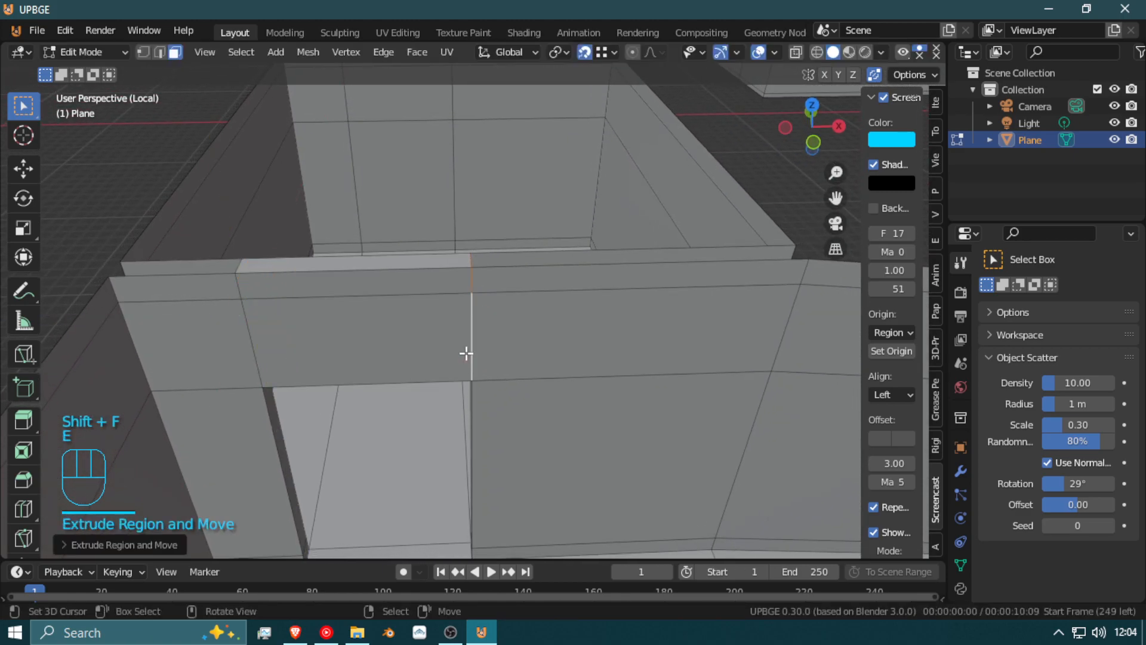
key(x)
click(472, 317)
Step: Extrude the upper end faces of the partition at the next open doorway across to the opposite wall as a header
key(shift+f)
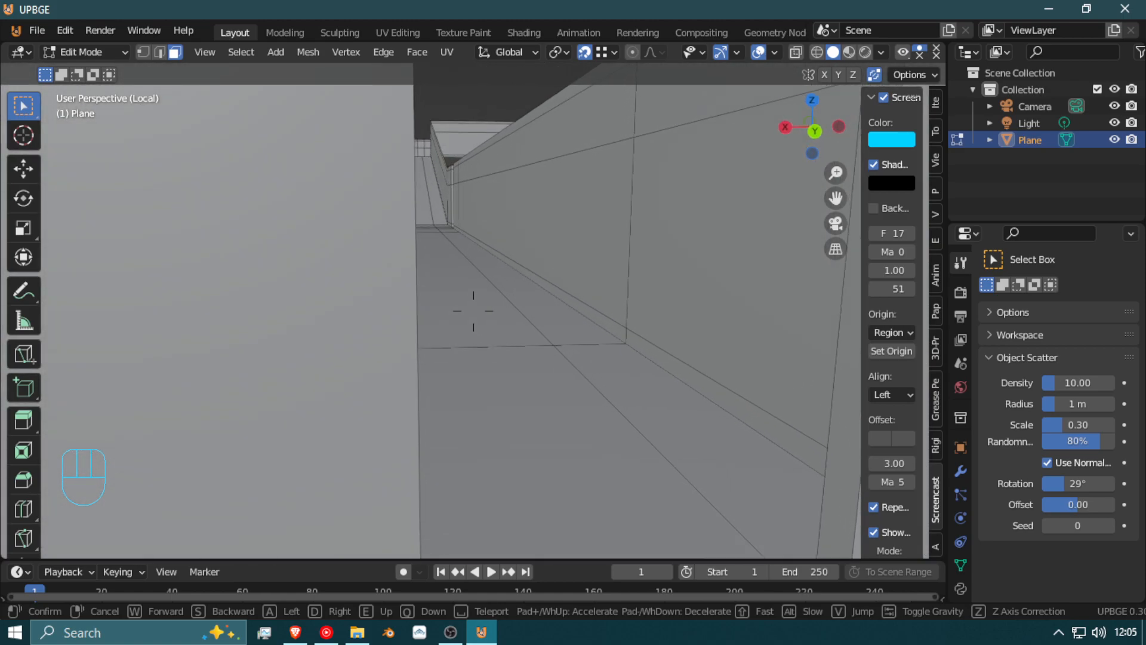
key(shift)
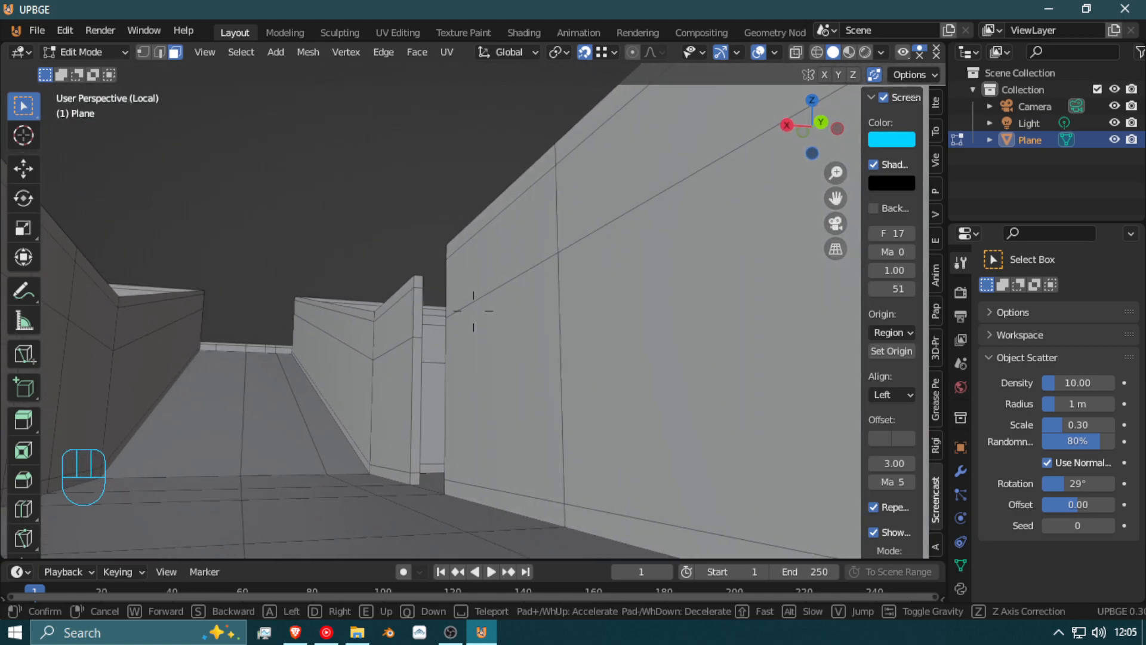
click(473, 310)
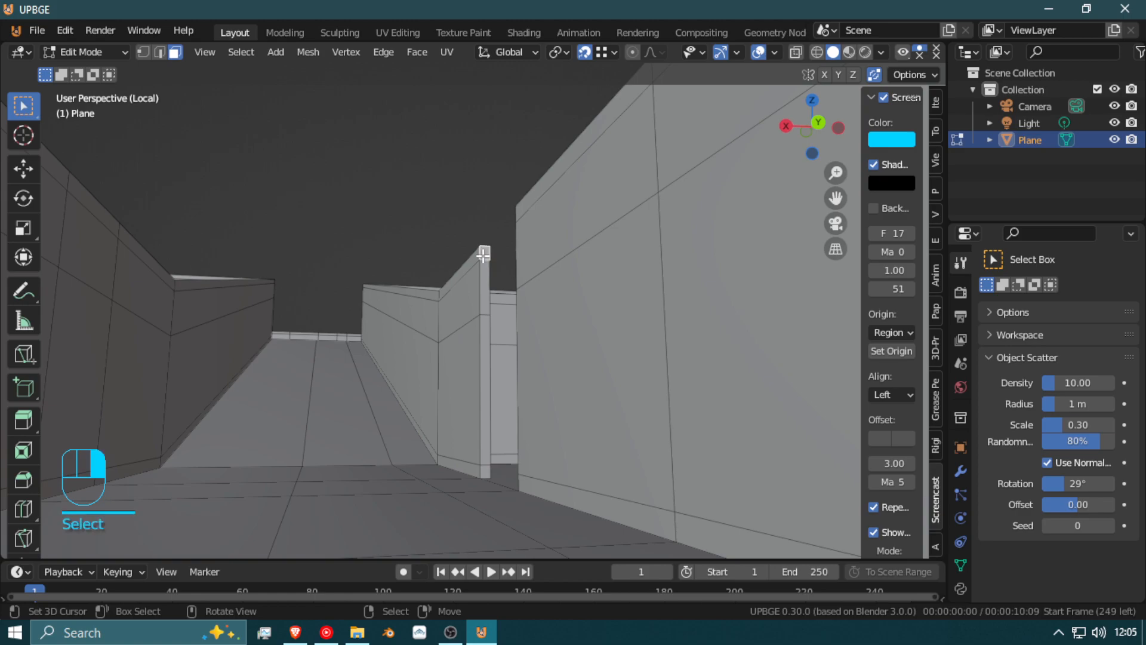
key(x)
click(518, 216)
Step: Delete the top faces of this doorway header and the adjoining partition sections
key(shift+f)
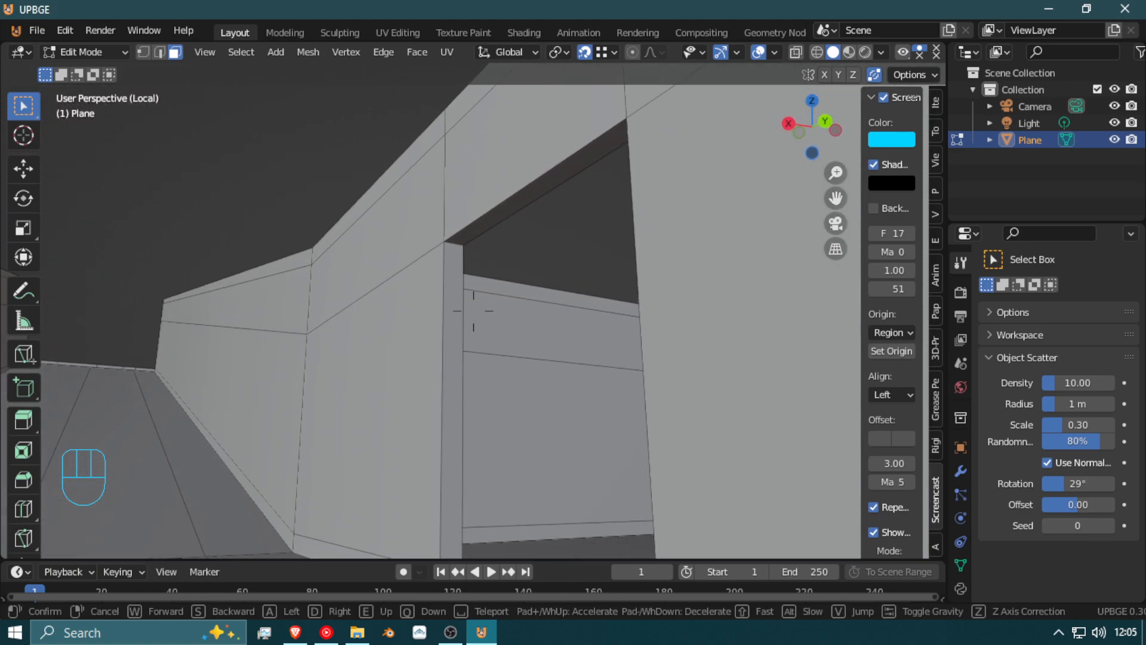
key(shift+f)
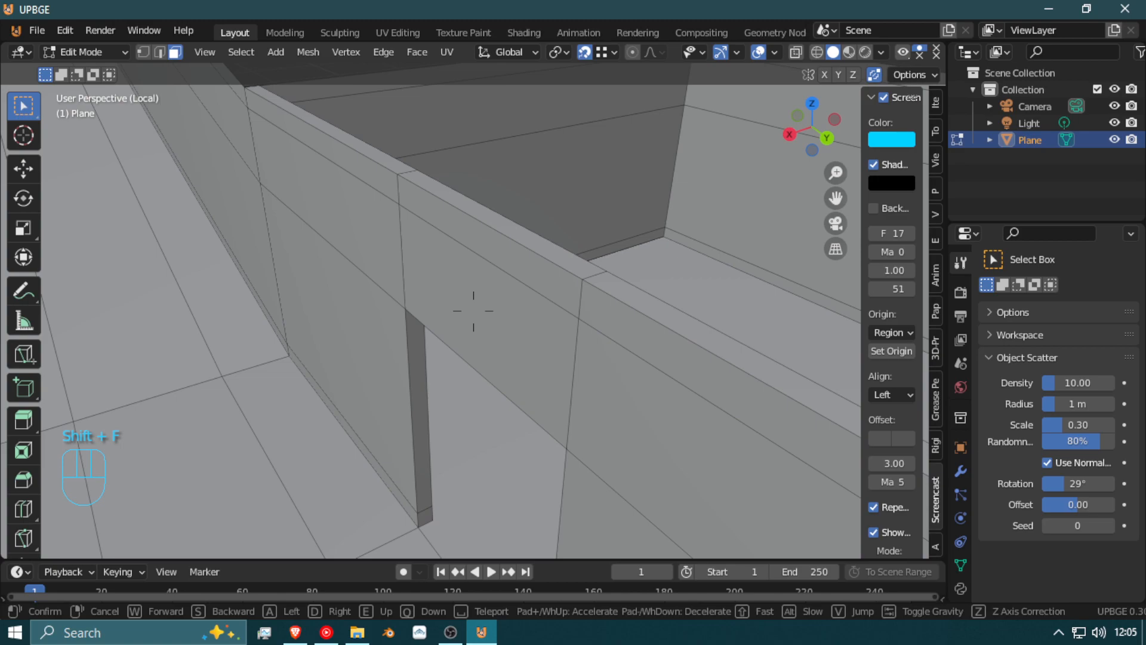
click(491, 218)
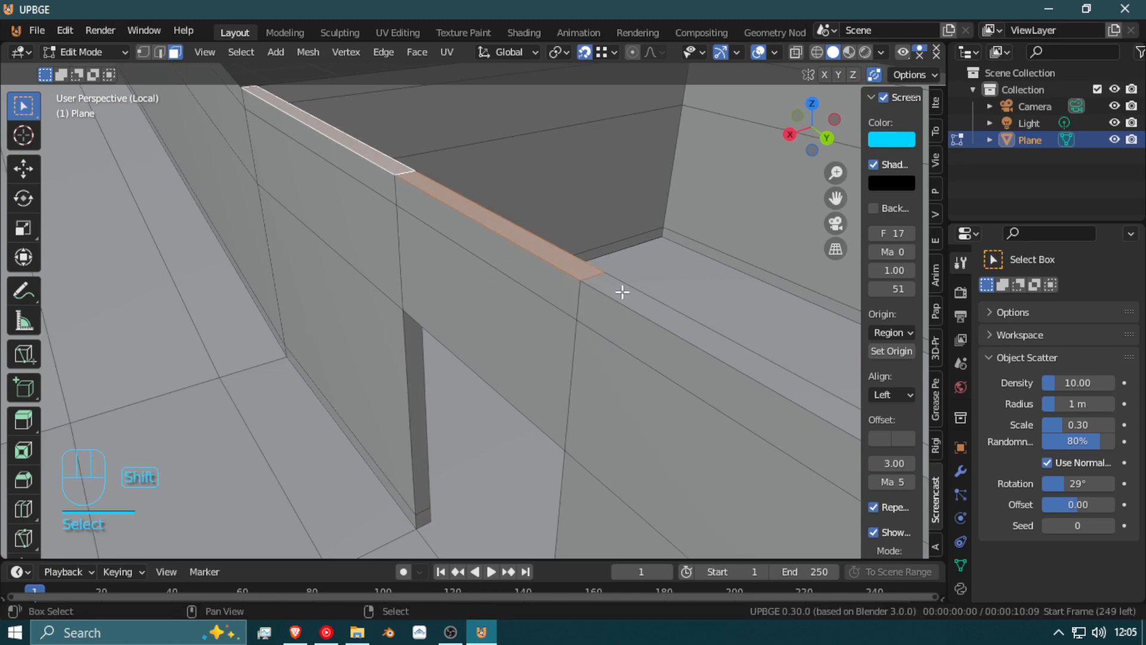
key(shift+f)
click(477, 287)
key(x)
click(474, 312)
Step: Change the viewport shading's object outline colour to white
key(shift+f)
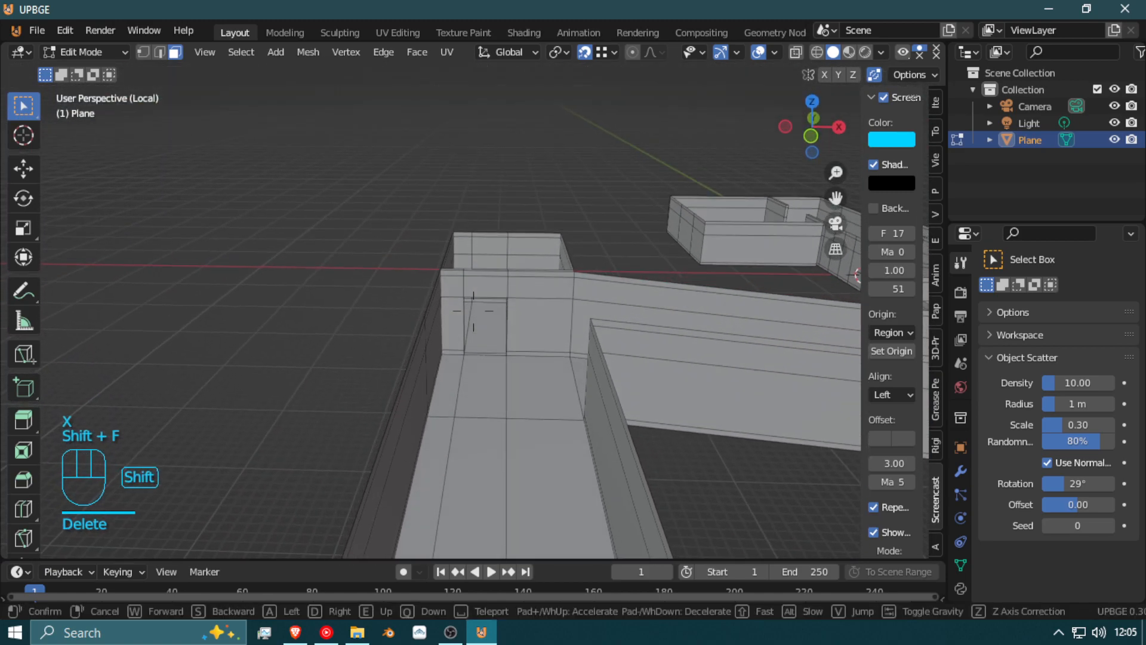
key(w)
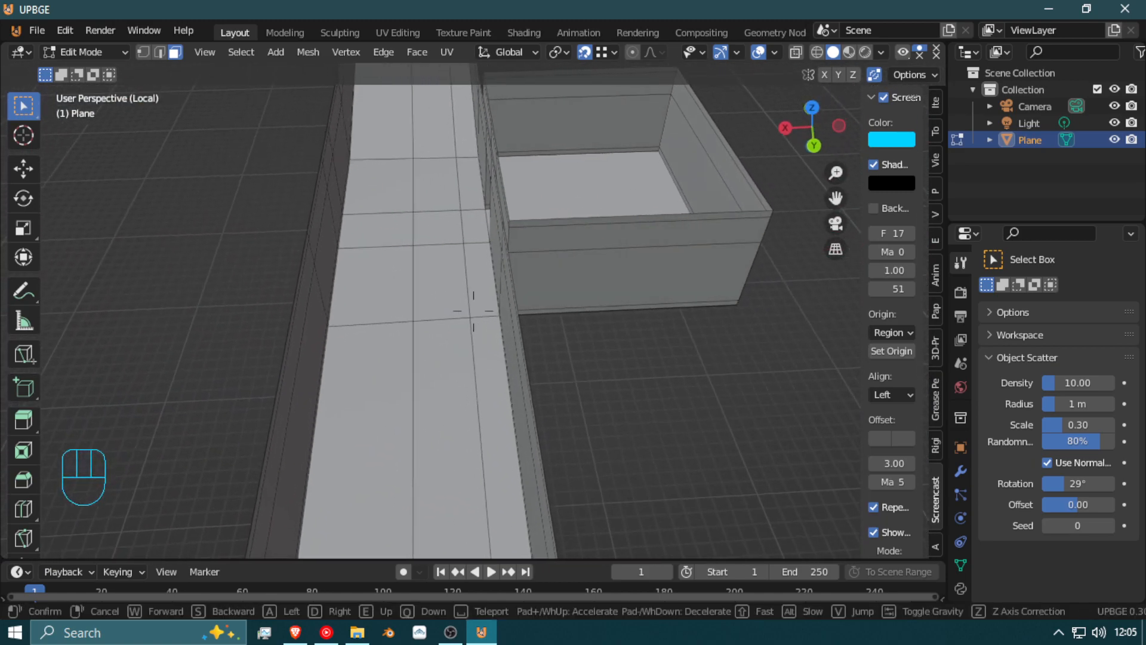
key(shift)
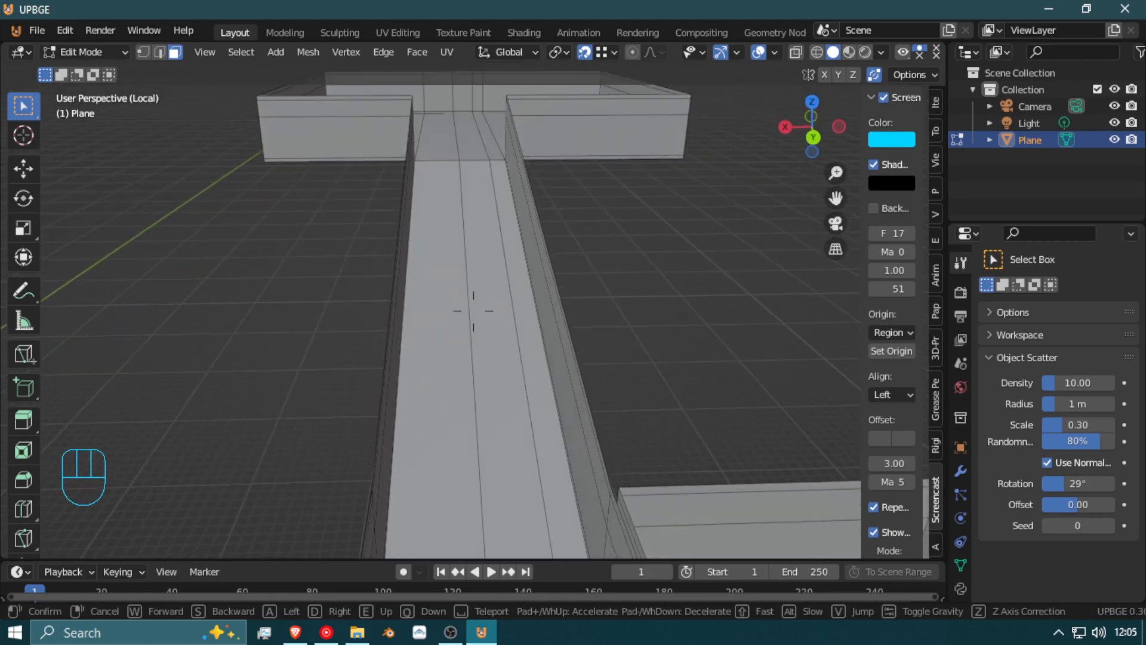
click(473, 311)
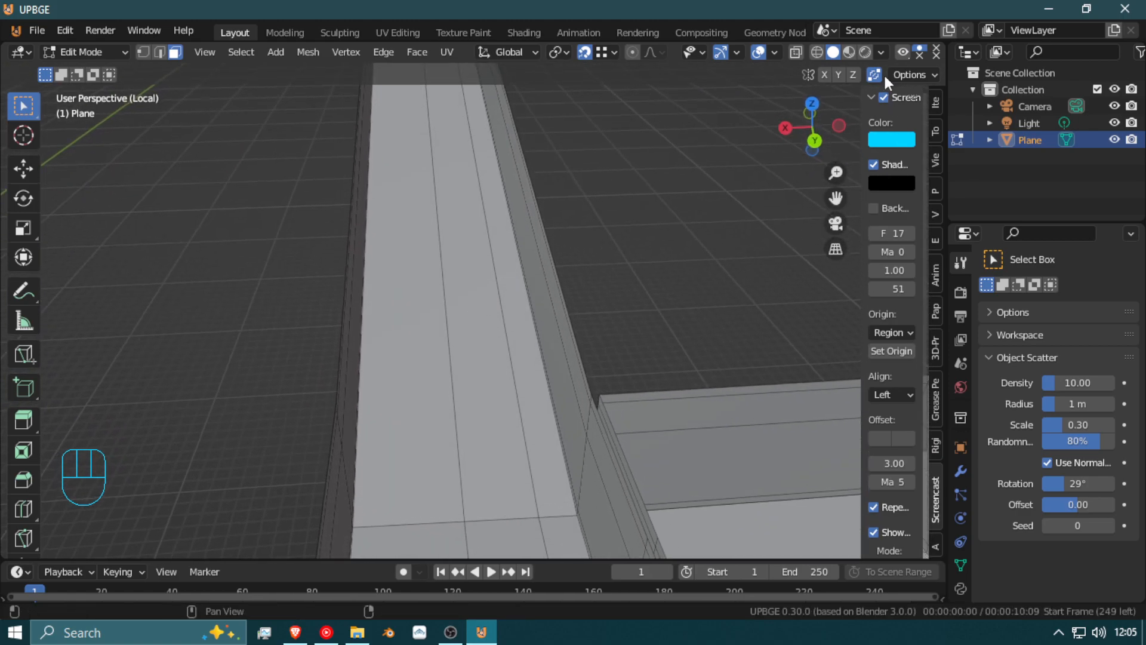
click(879, 54)
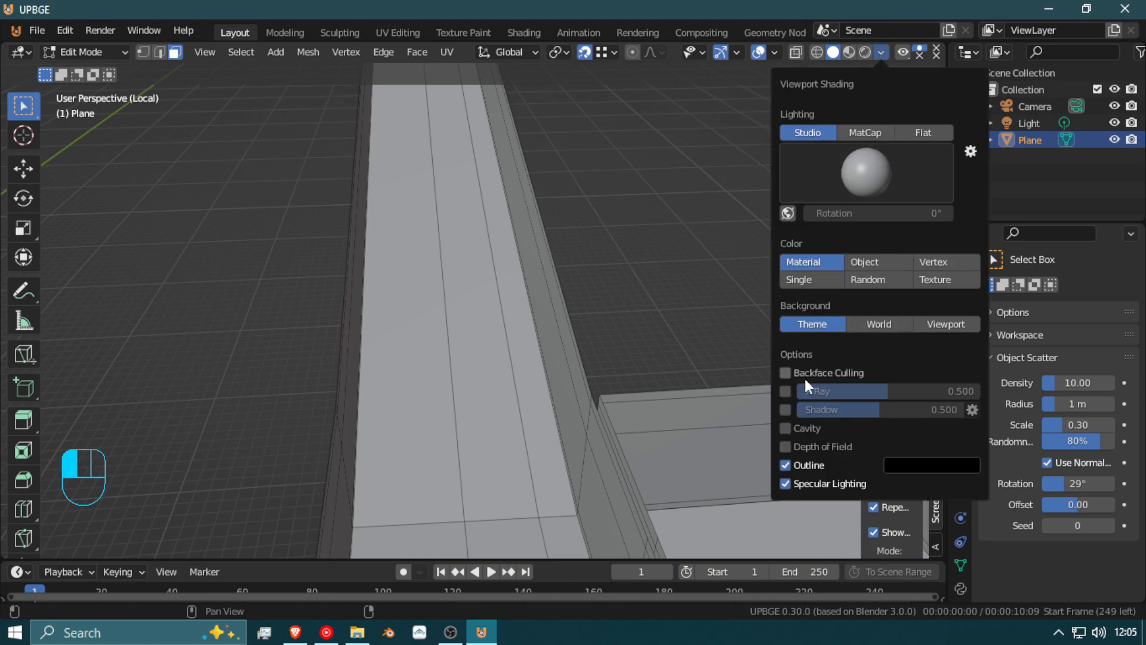
click(903, 463)
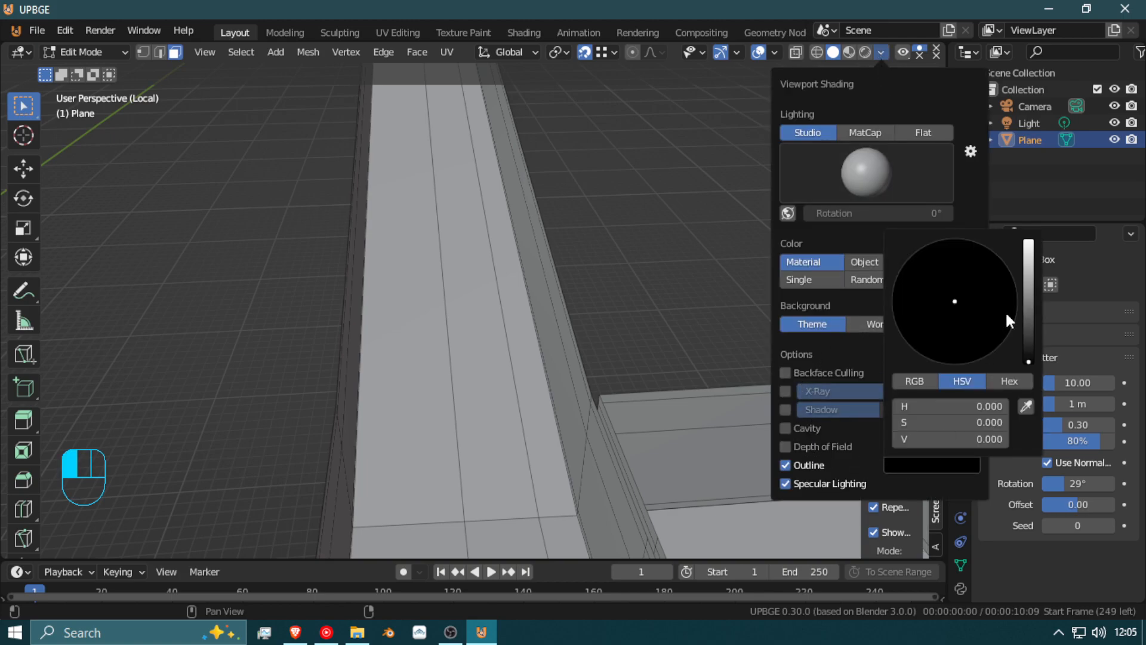
drag(1027, 290, 1028, 242)
click(669, 71)
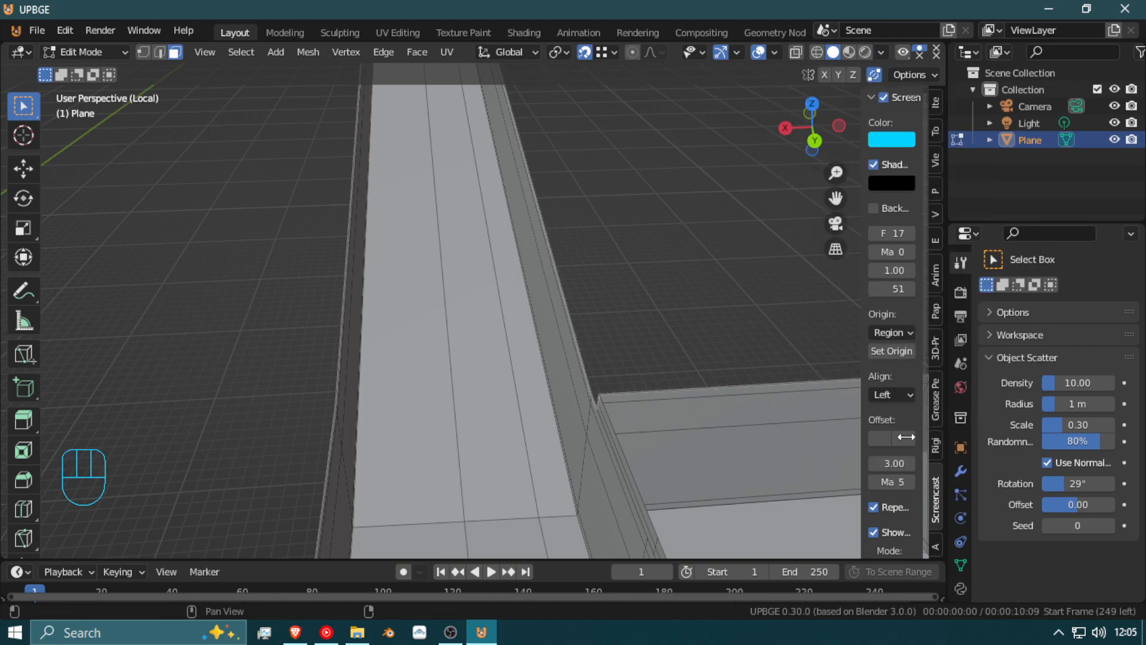
Step: Enable Cavity shading of type Both, with world-space ridge 1.523 and screen-space ridge 1.5, and raise the screen-space valley strength
click(882, 52)
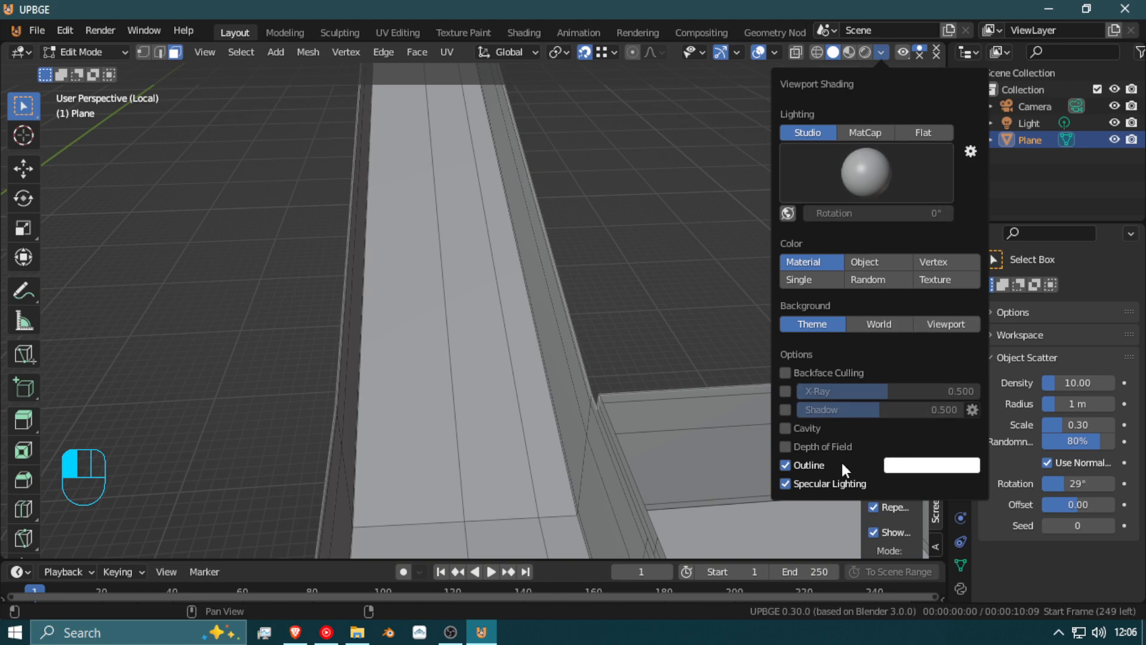
click(786, 429)
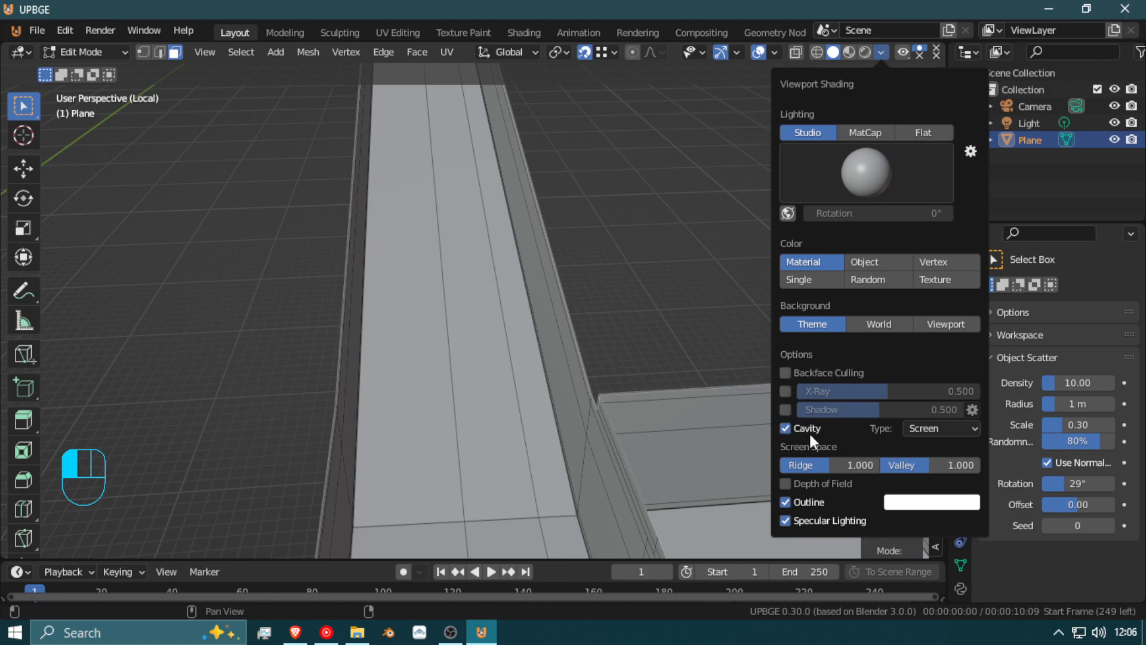
click(928, 424)
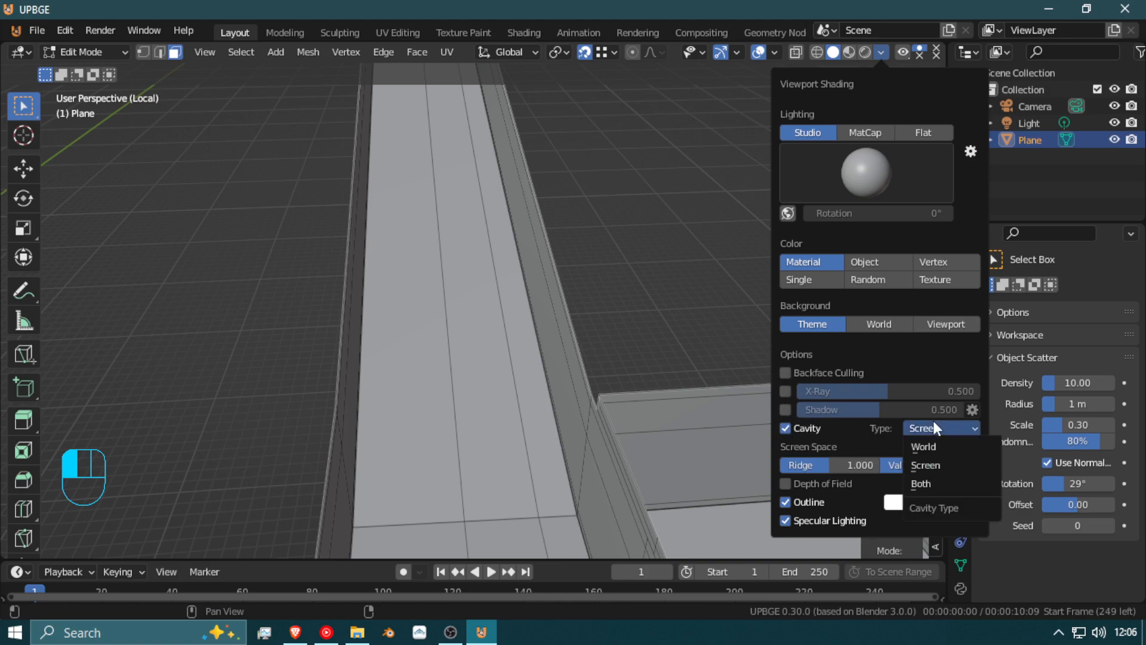
click(949, 485)
drag(822, 465, 864, 465)
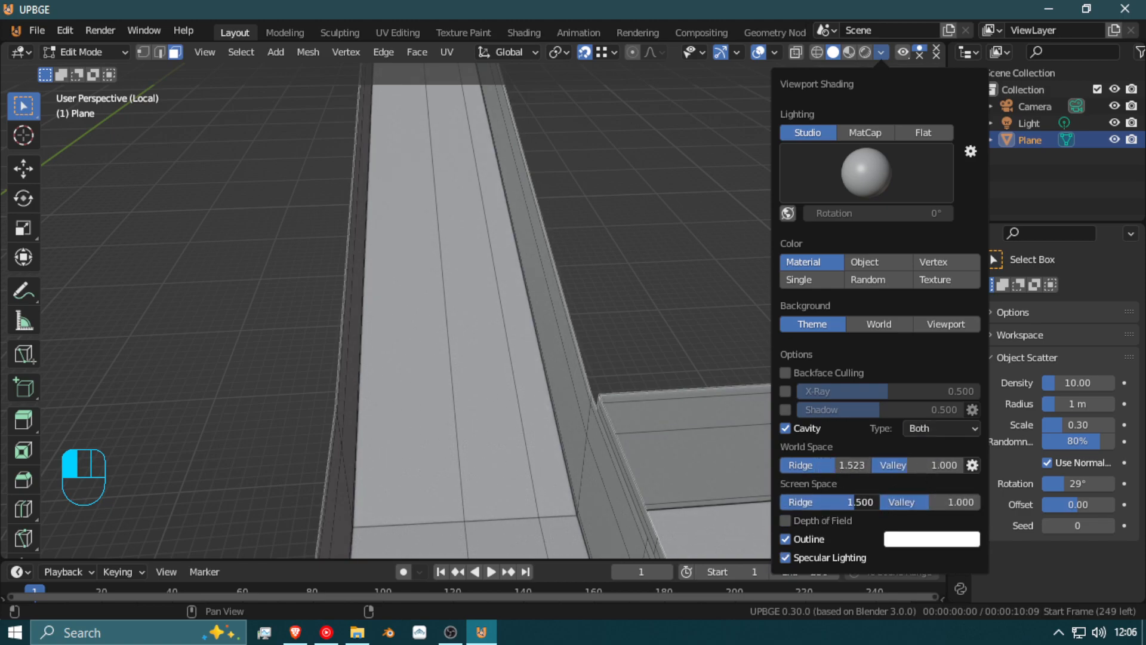
drag(927, 498, 976, 498)
Step: Add a loop cut around the corridor's floor and walls, slid close to the corners where it opens into the wide room
key(shift+f)
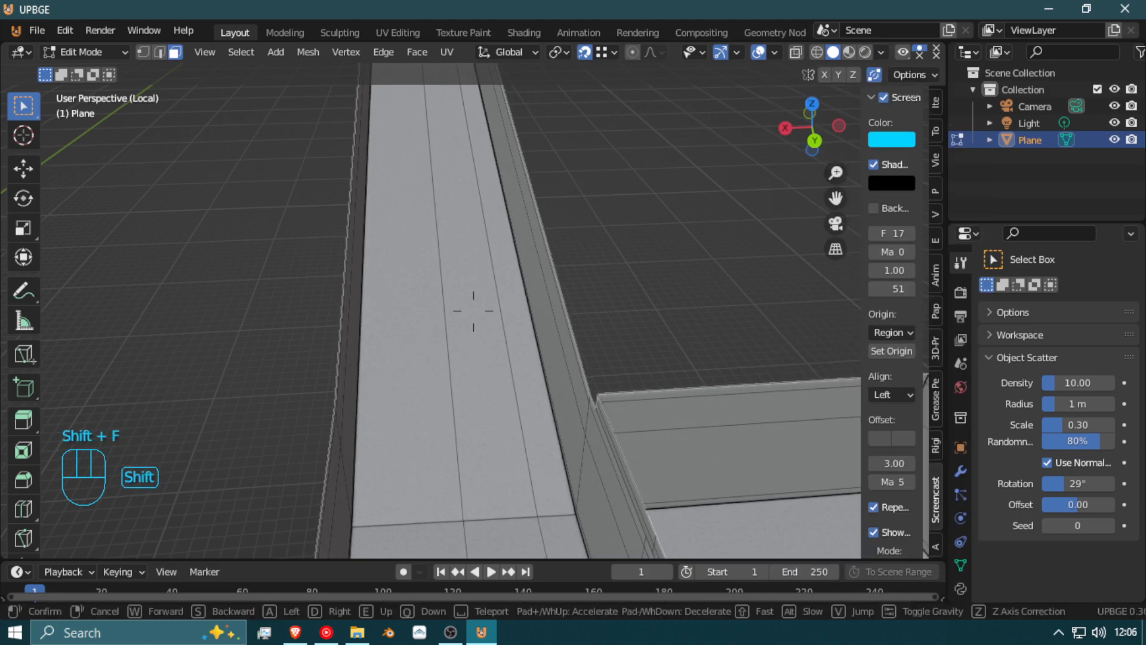
key(w)
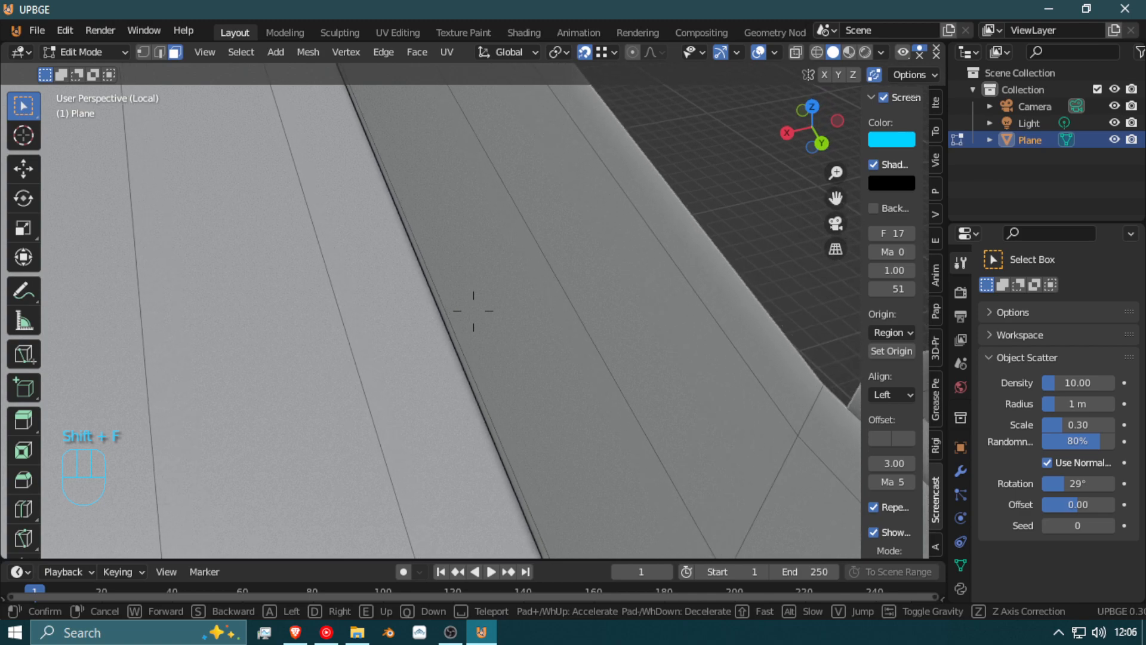
key(shift+w)
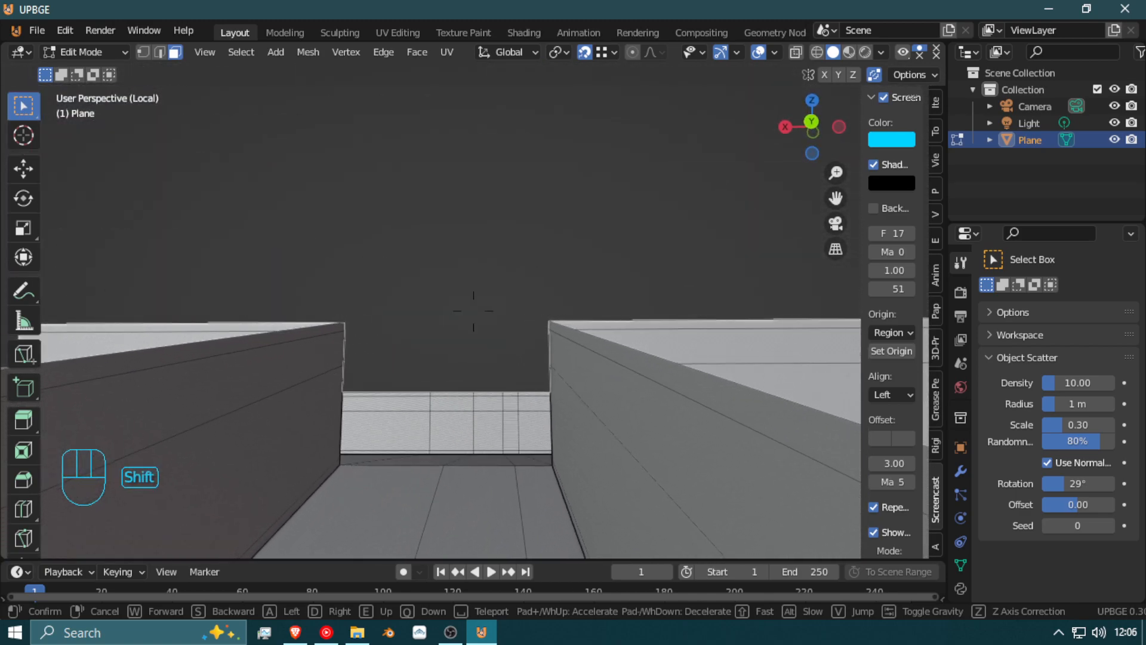
key(d)
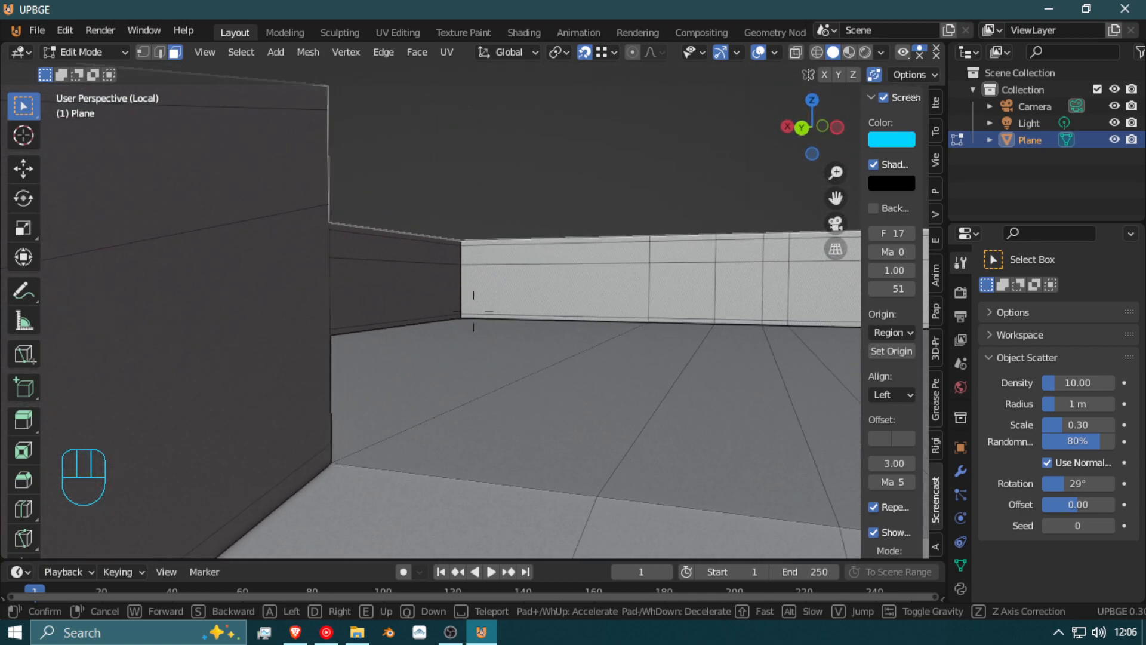
key(e)
key(e)
key(a)
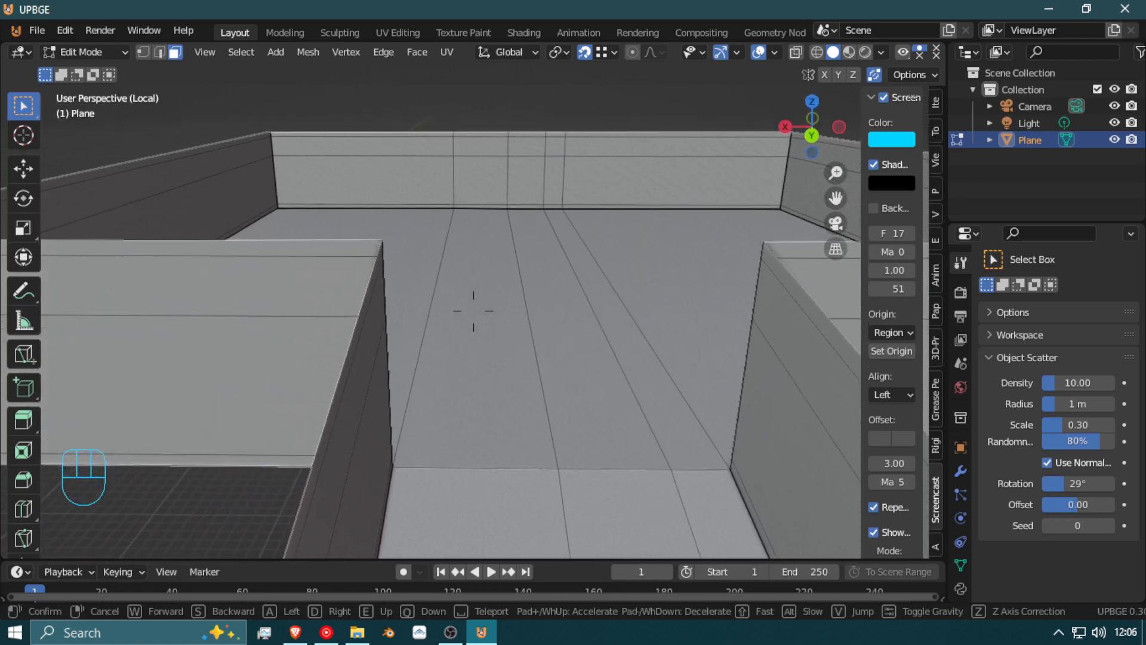
key(shift+a)
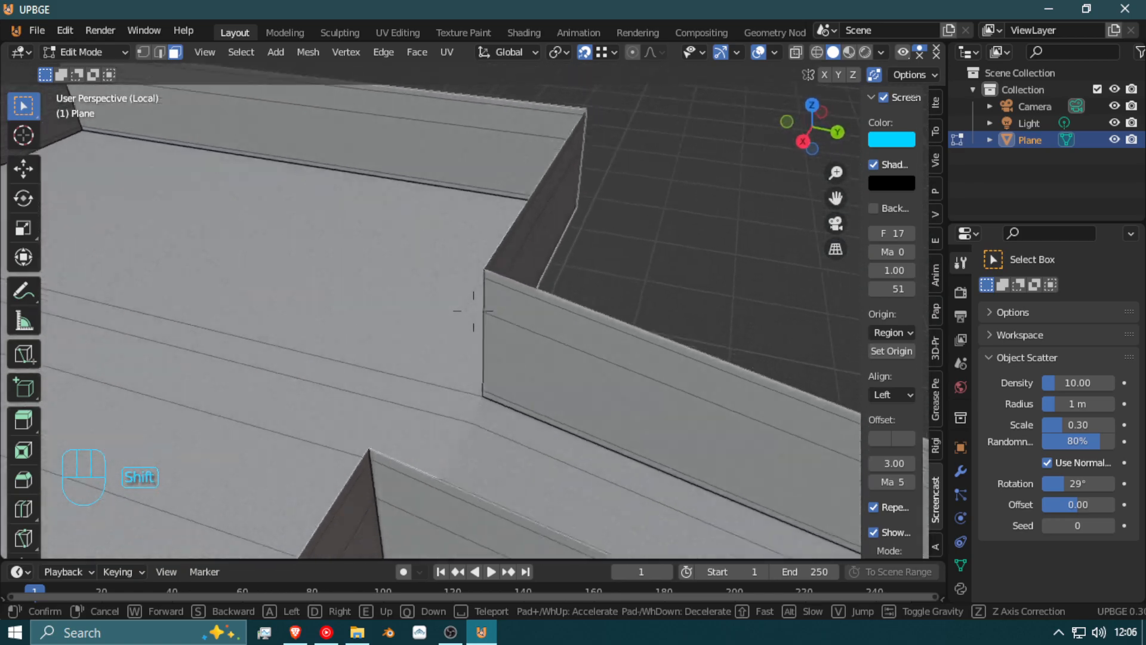
click(474, 311)
key(ctrl+r)
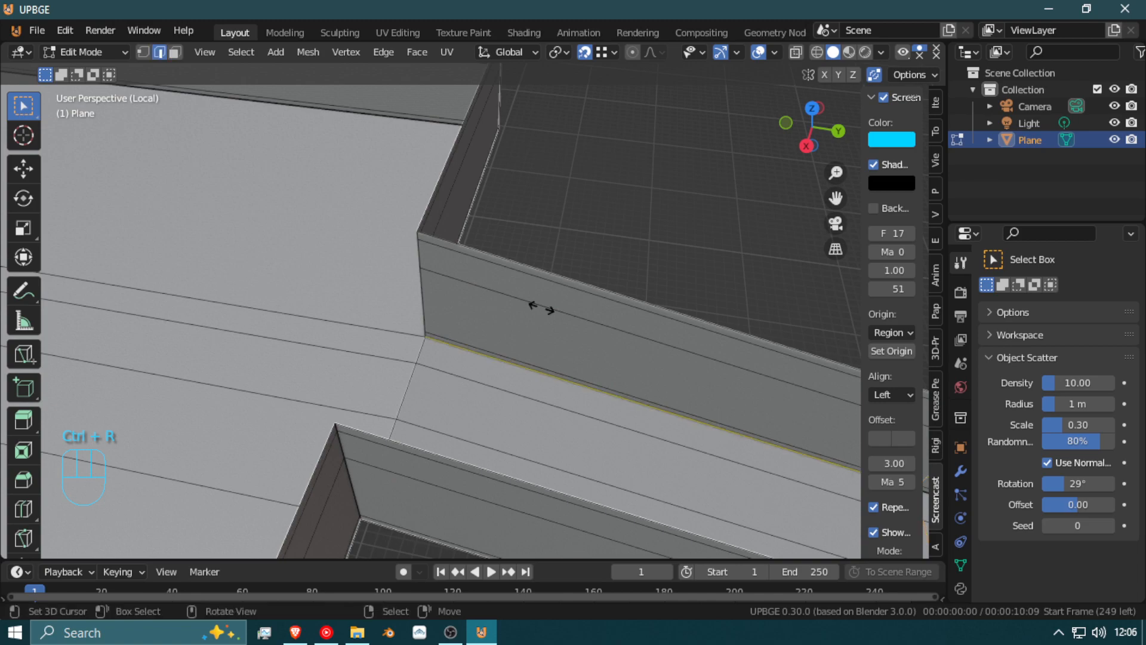
click(537, 307)
key(ctrl)
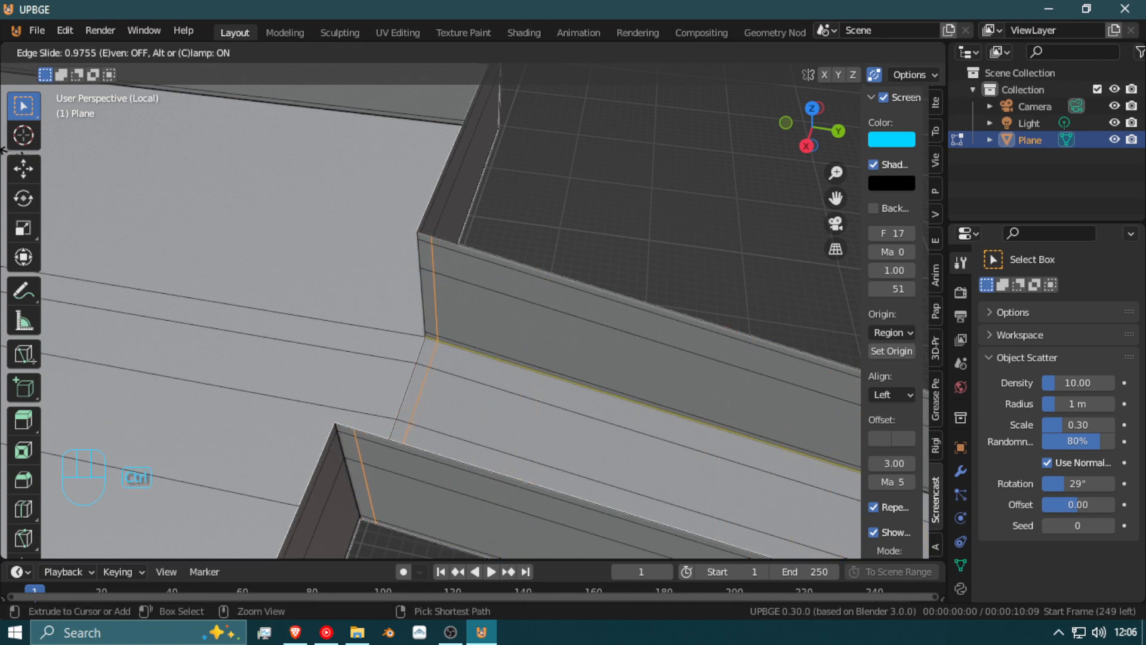
key(Return)
Step: Extrude the narrow wall strip at one corner of the corridor mouth to the first lengthwise floor edge as a partition
key(shift+f)
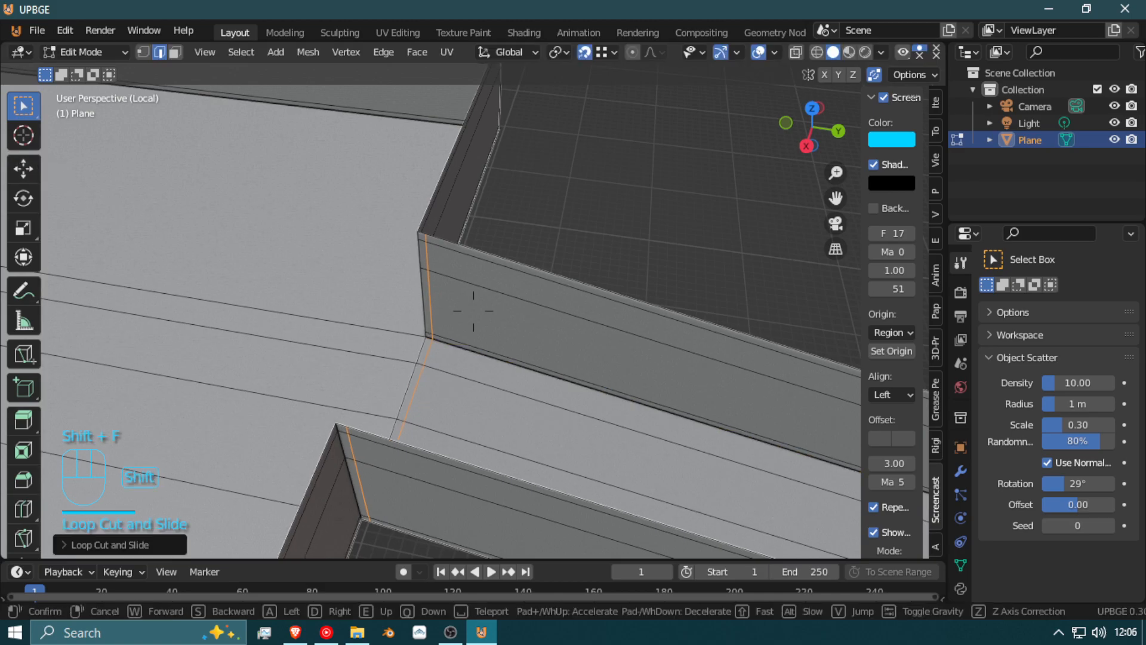
scroll(474, 310, down, 3)
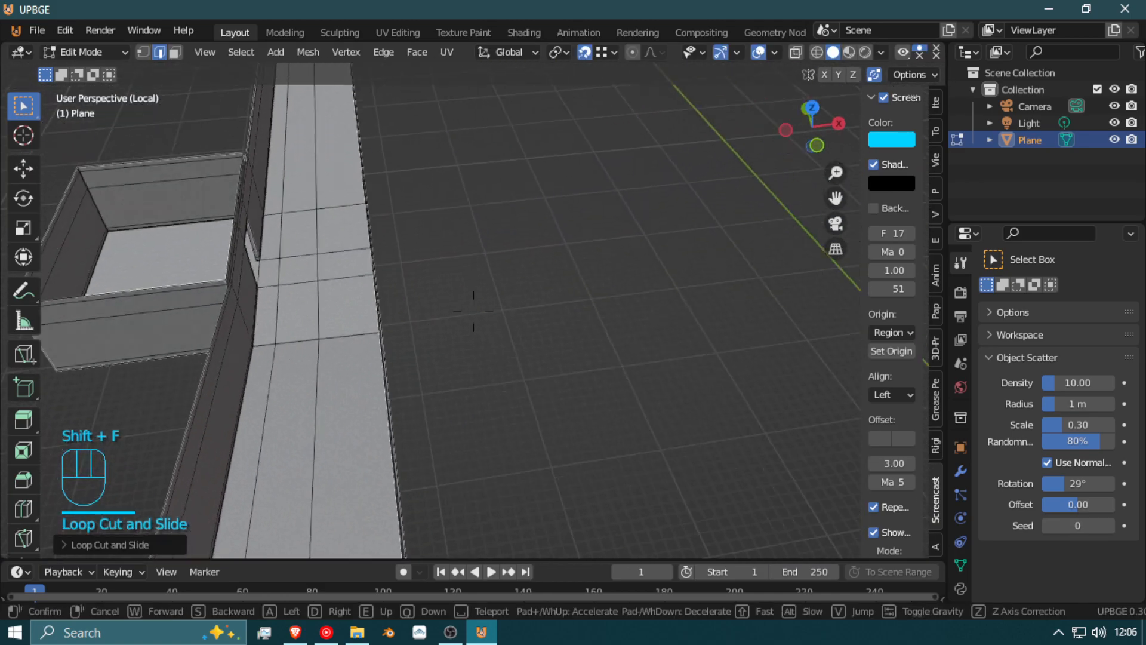
key(w)
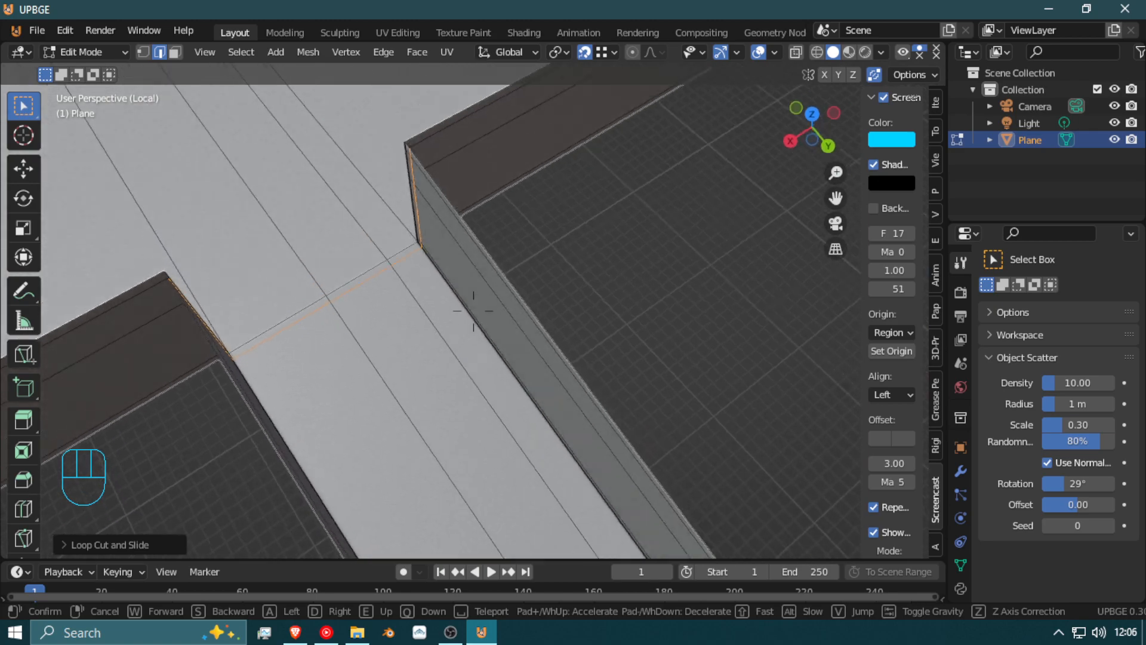
key(w)
key(w)
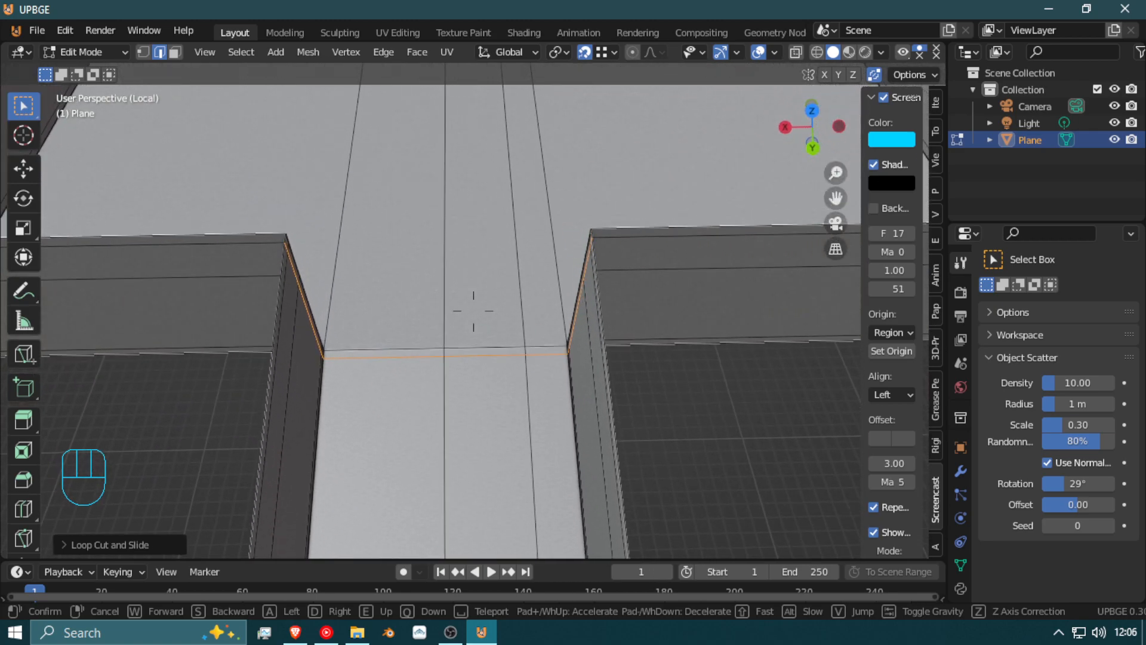
click(462, 310)
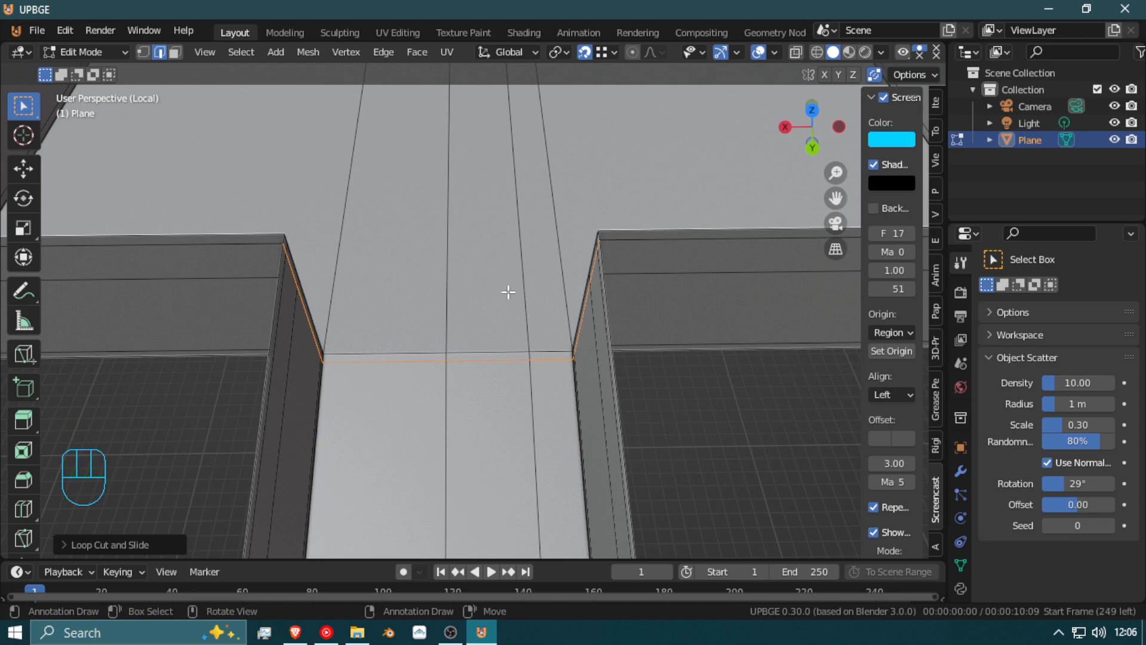
key(shift+f)
click(411, 282)
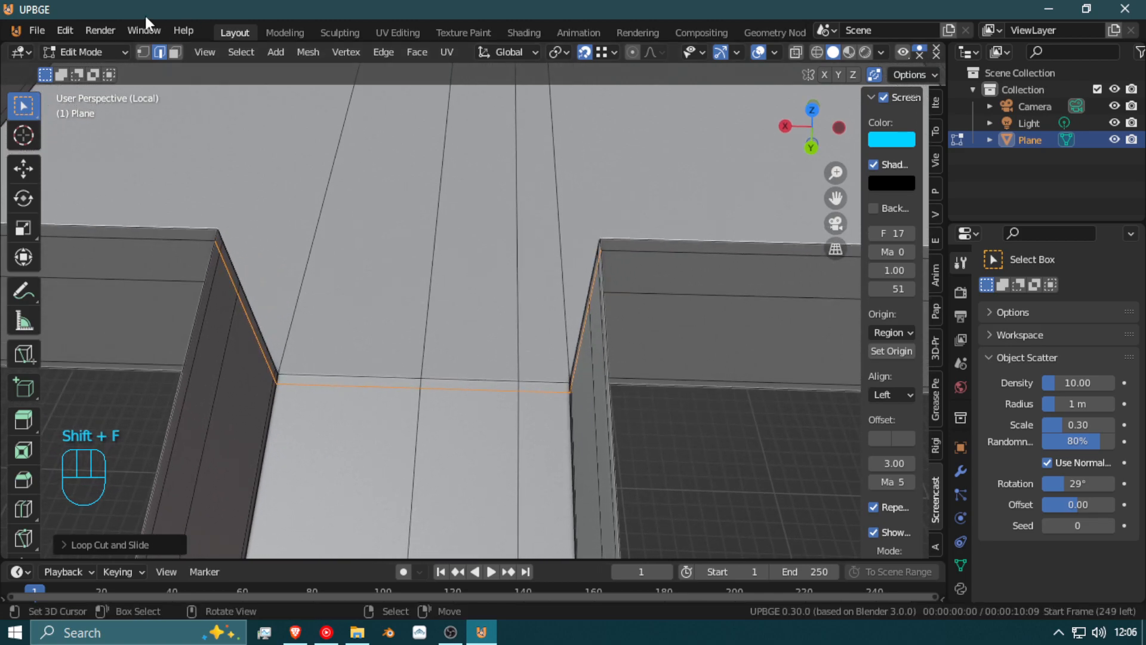
click(174, 54)
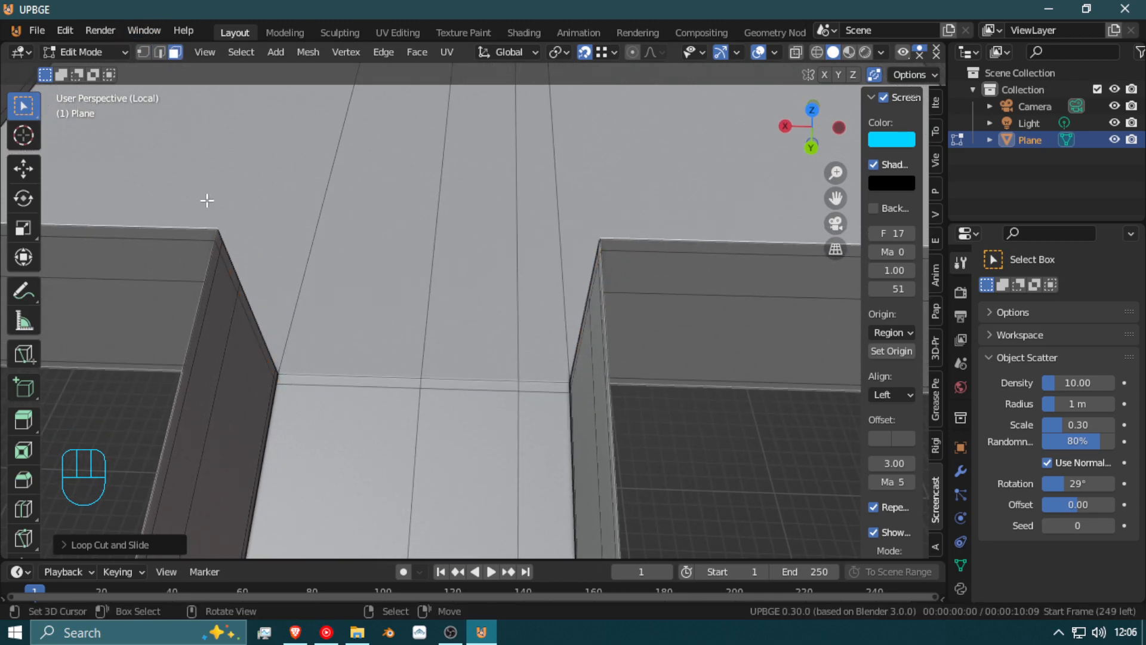
click(221, 241)
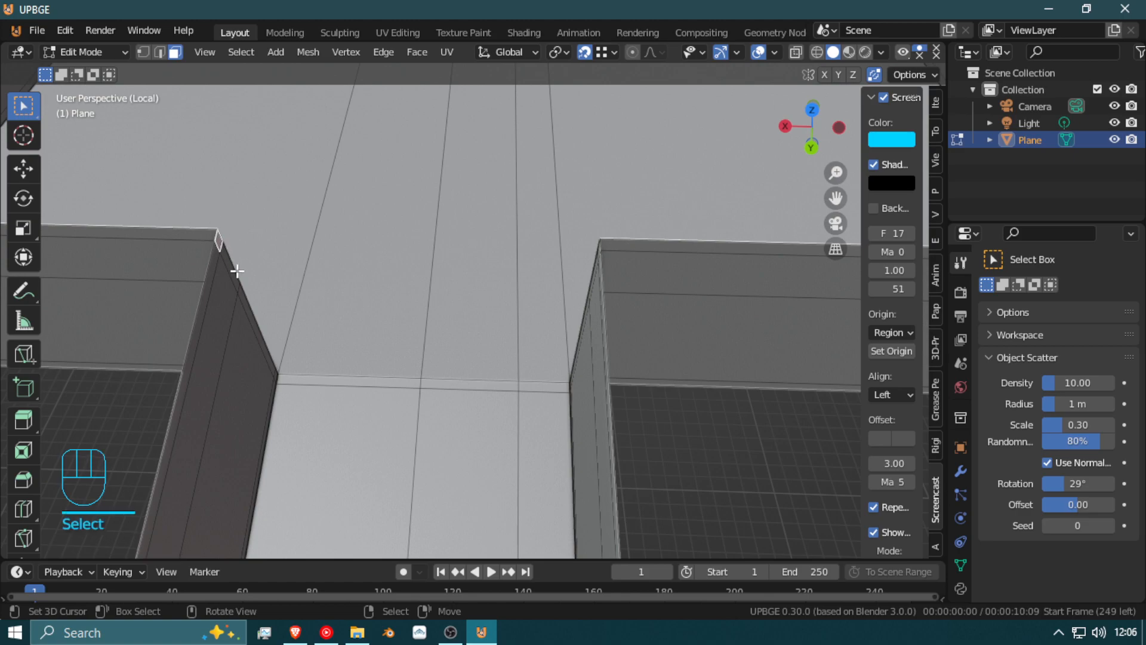
ctrl+click(278, 374)
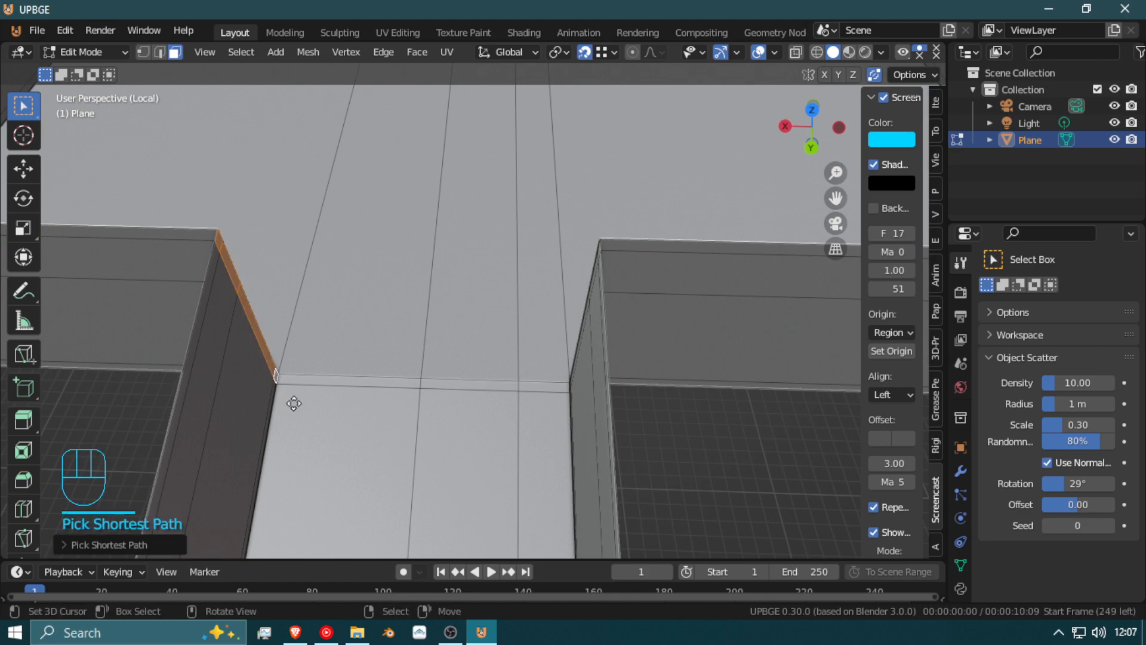
key(e)
click(422, 404)
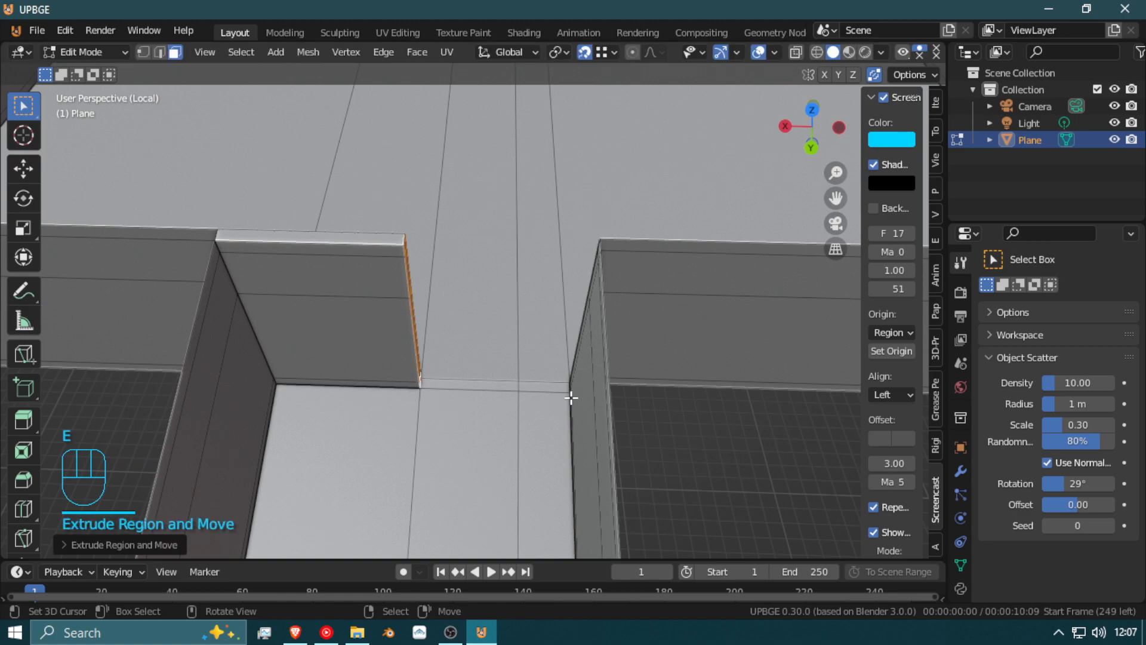
Step: Extrude the matching narrow strip on the opposite corridor wall a short distance inward, leaving a doorway gap between the partitions
key(shift+f)
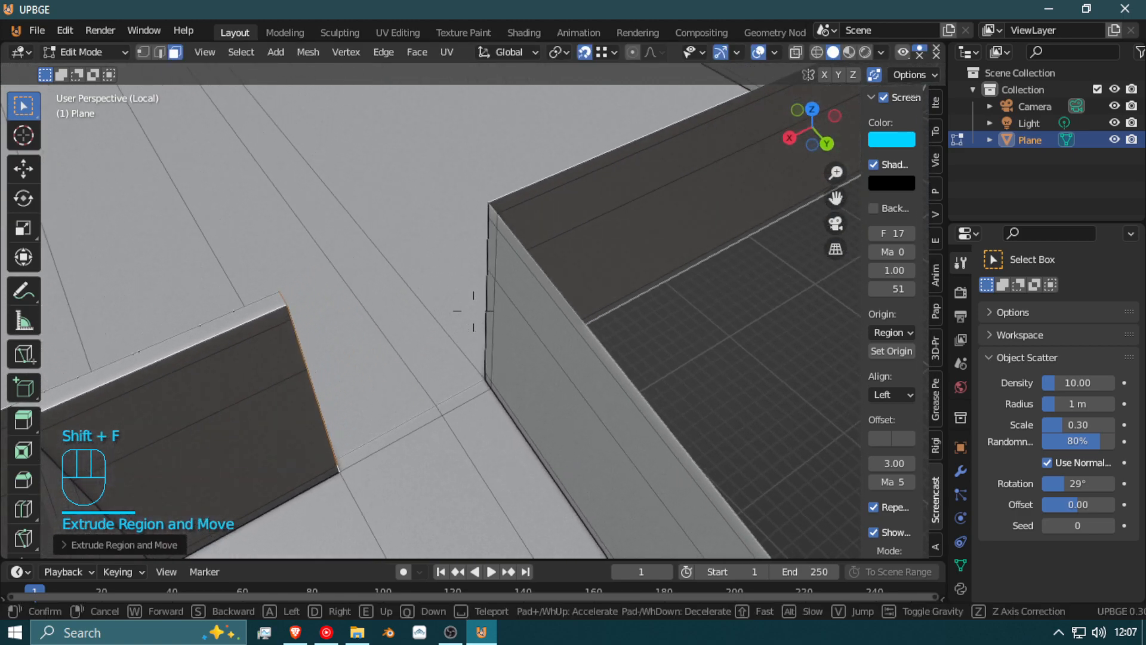
click(473, 310)
click(504, 345)
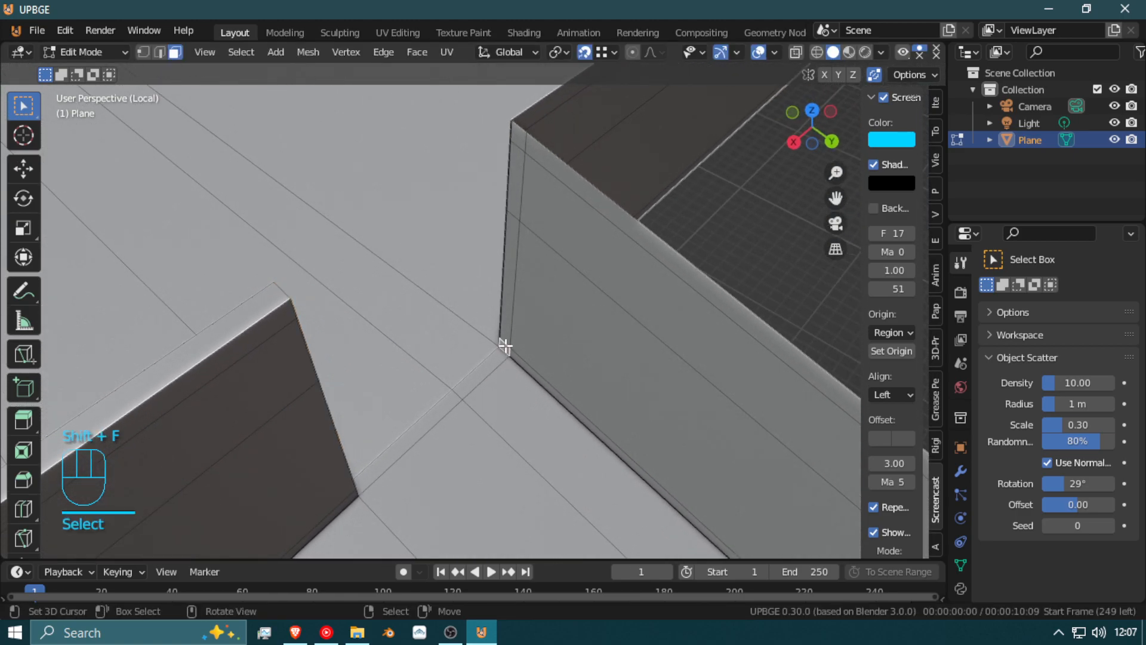
ctrl+click(526, 163)
key(e)
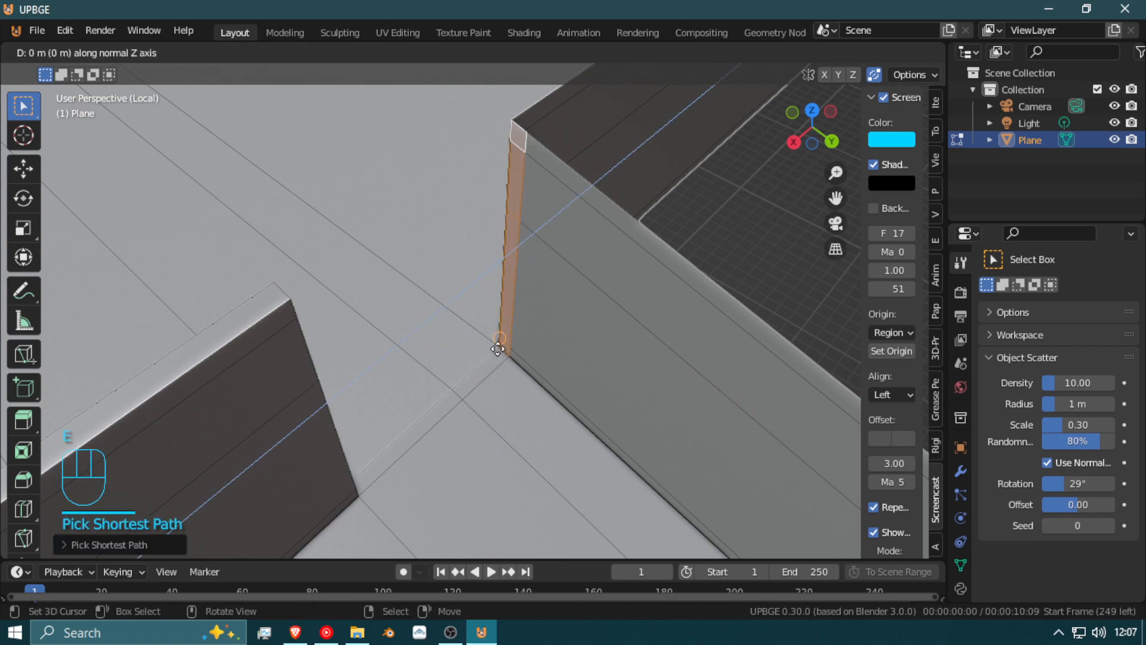
click(477, 396)
Step: Extrude the short partition's upper end faces about 3.67 m across the doorway as a header, and delete the touching end faces
click(455, 200)
shift+click(453, 206)
key(e)
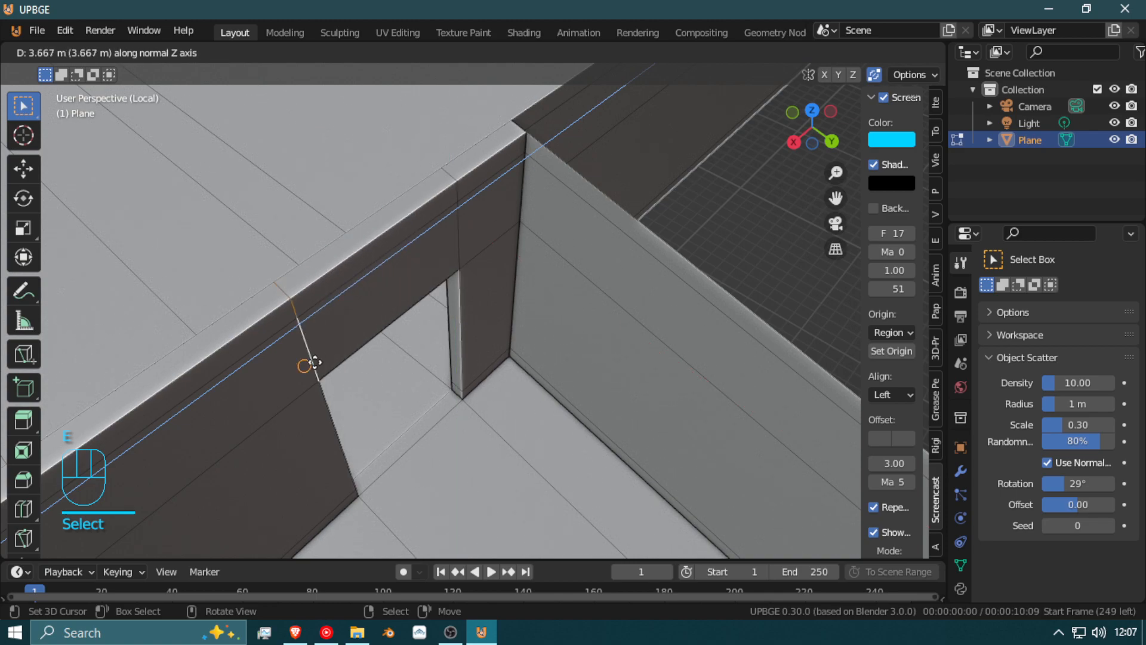
click(310, 361)
key(x)
click(314, 362)
Step: Delete the top faces of the new doorway header and both adjoining partitions
shift+click(473, 156)
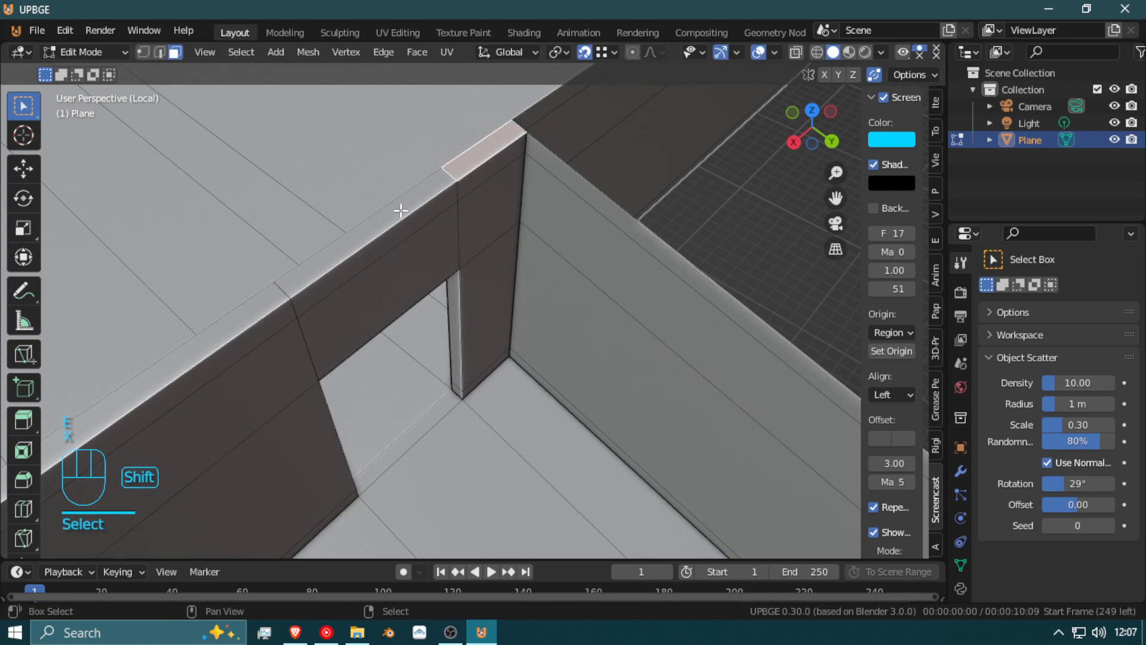
shift+click(257, 299)
key(x)
click(238, 310)
key(shift+f)
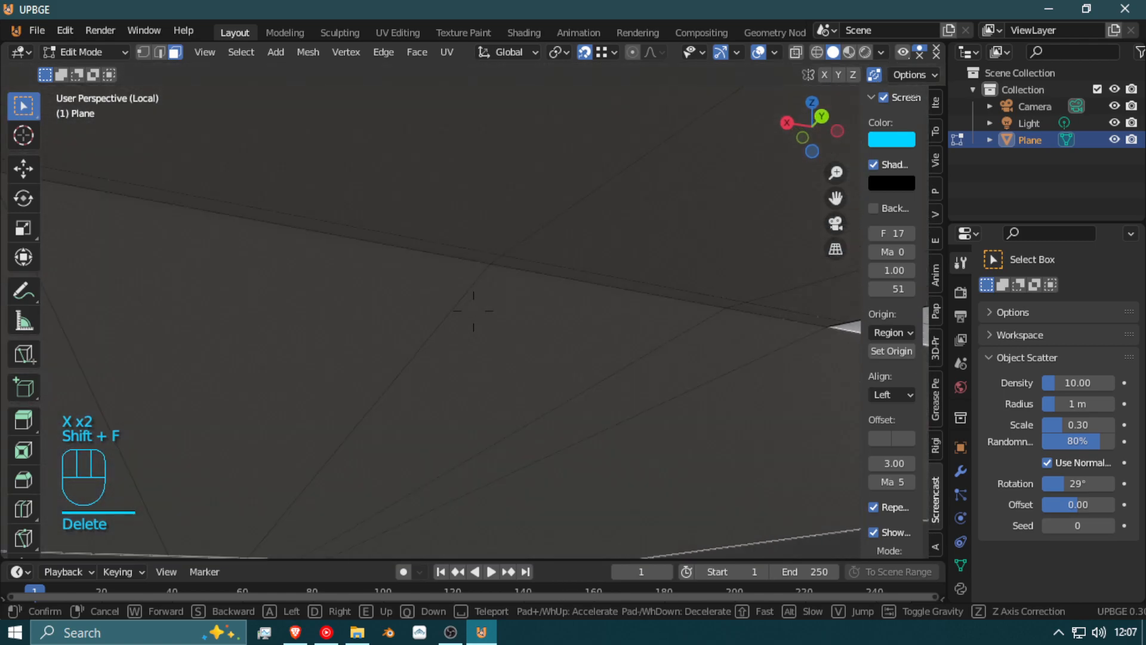
Step: Delete the leftover narrow face at the joint between the doorway partition and the wall top
click(460, 313)
shift+click(503, 330)
key(shift+f)
click(489, 318)
key(x)
click(490, 318)
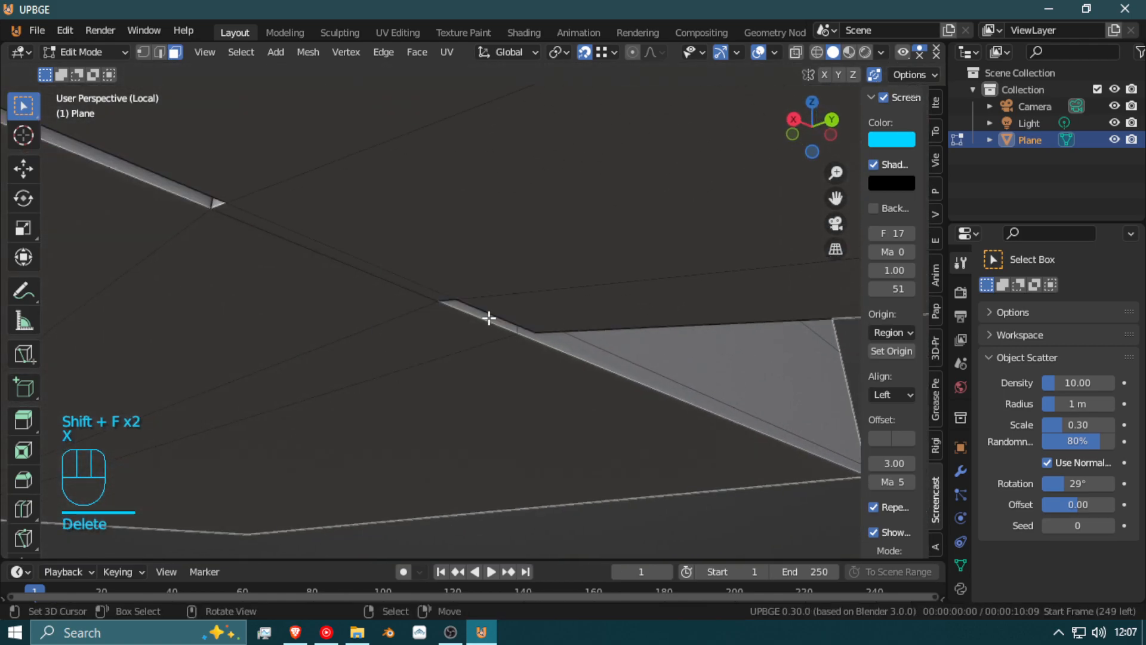
Step: Walk through the rooms and corridors and rise above the building to examine the doorways and wall layout
key(shift+f)
key(w)
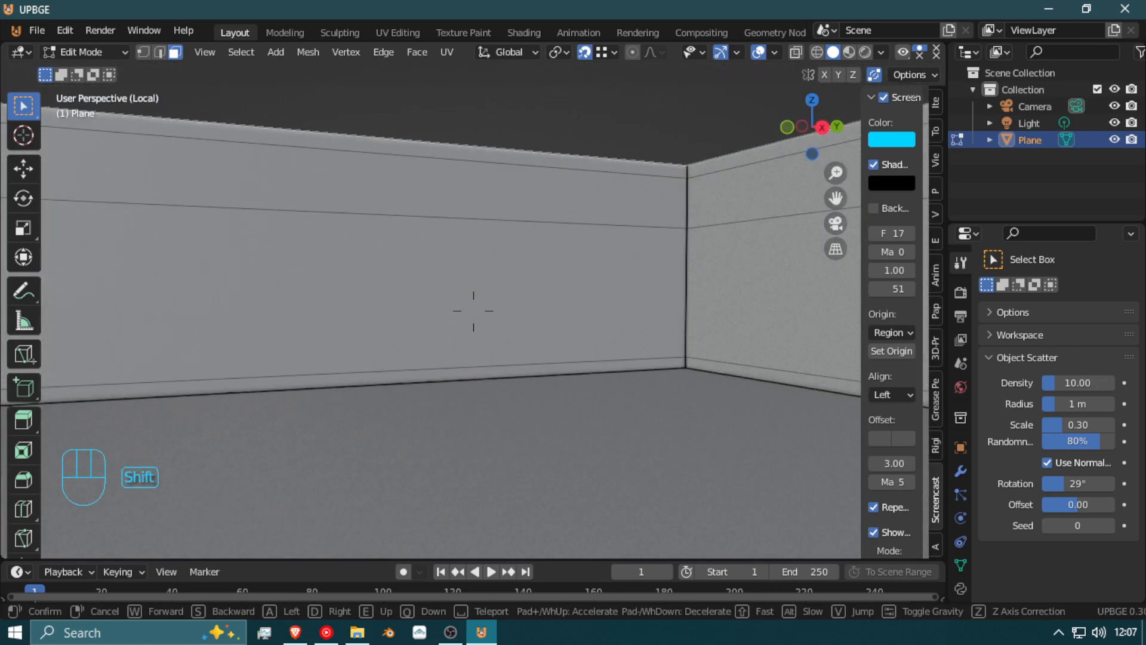
key(w)
key(w)
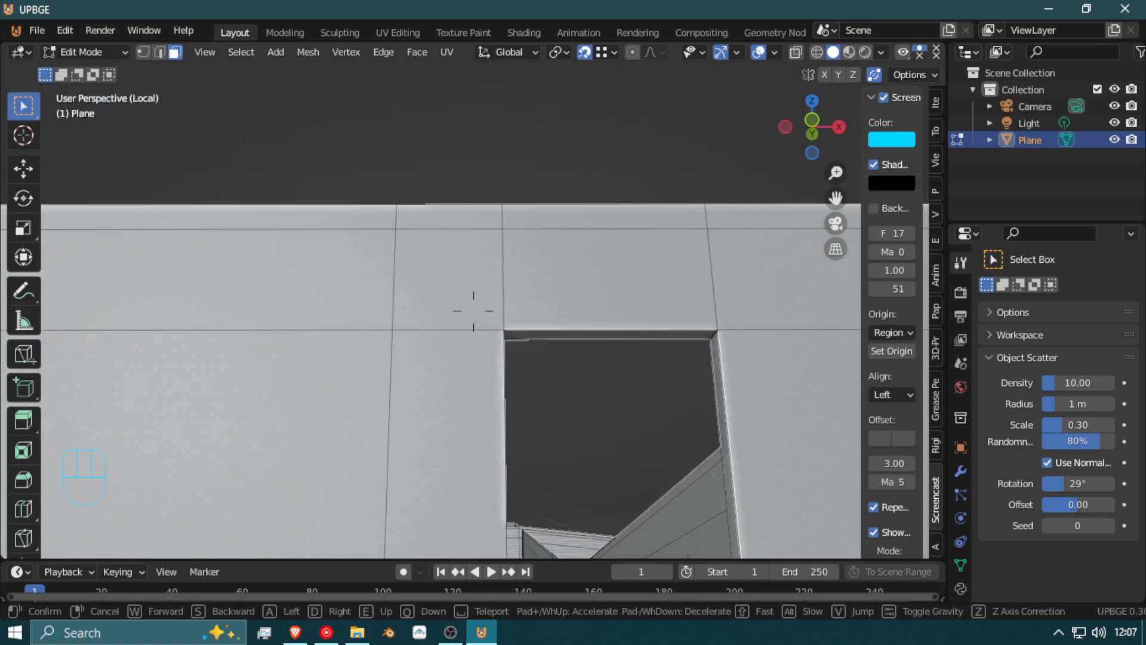
key(w)
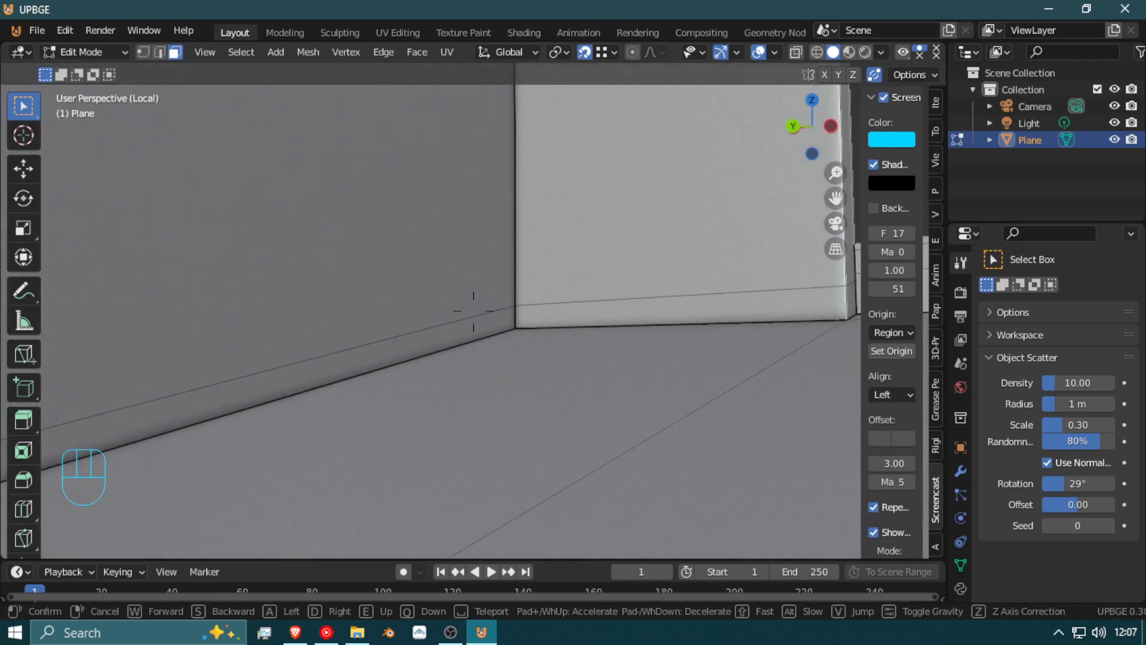
key(w)
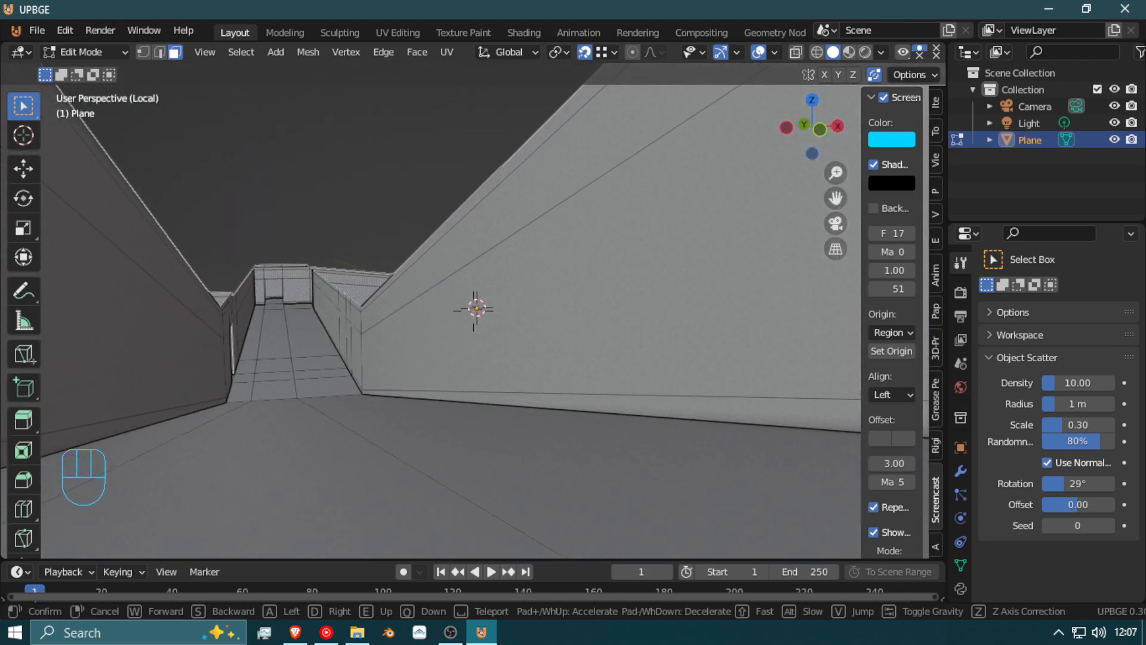
key(shift+w)
key(shift+e)
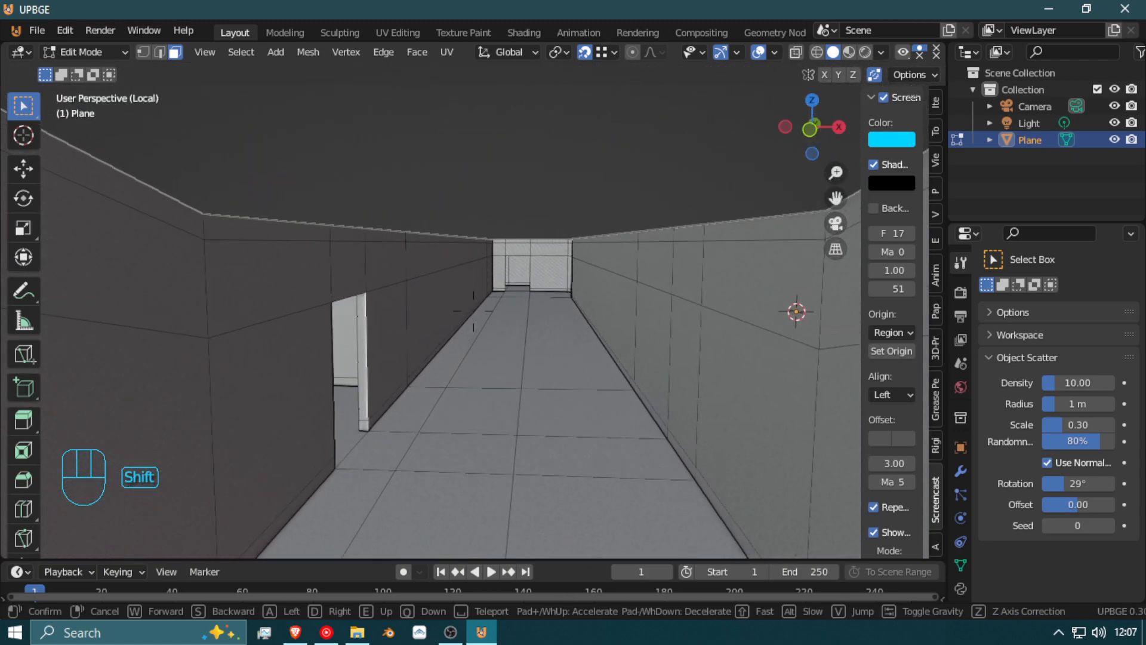
key(shift+w)
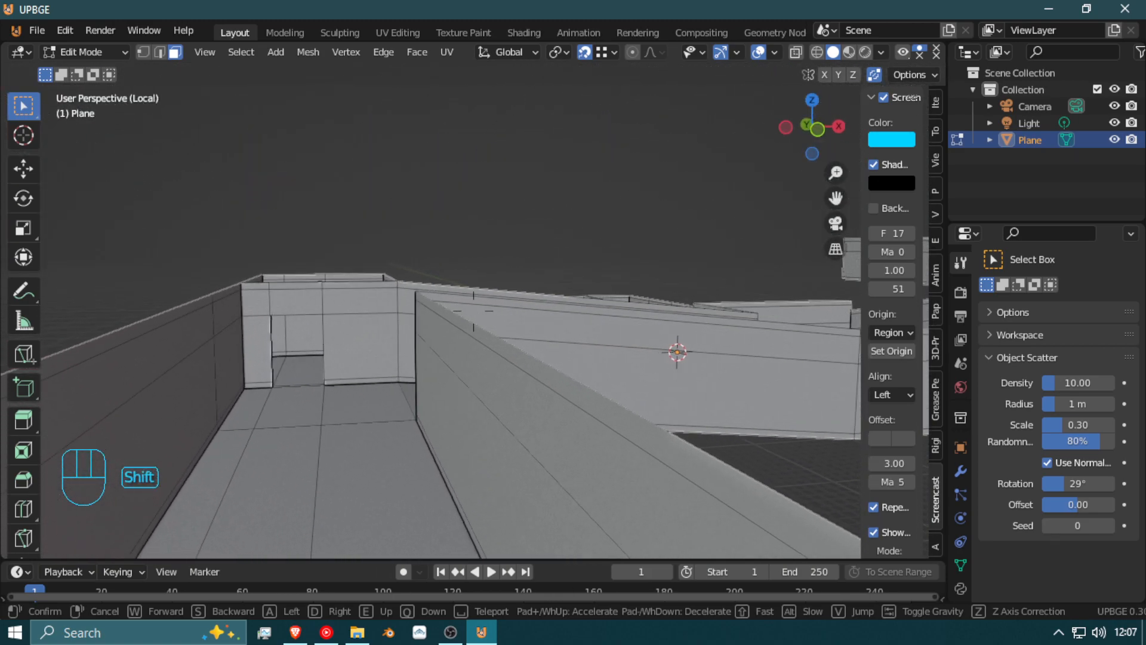
key(shift+e)
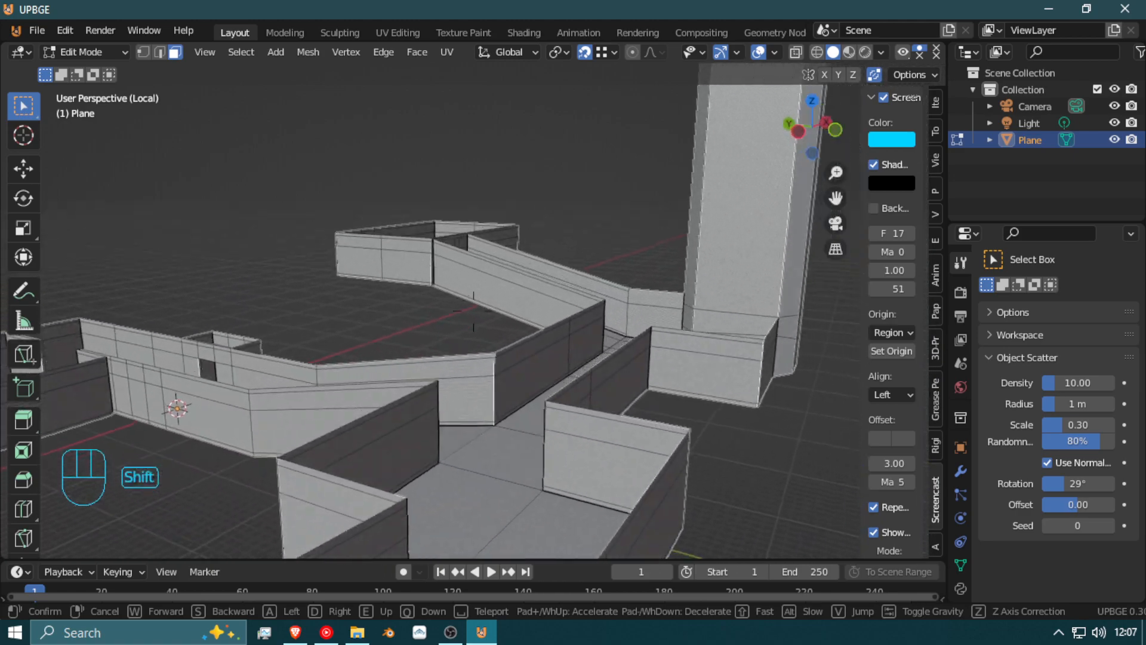
Step: Show the model in Material Preview shading and select the thin top strip loop along the main corridor and room walls
click(494, 158)
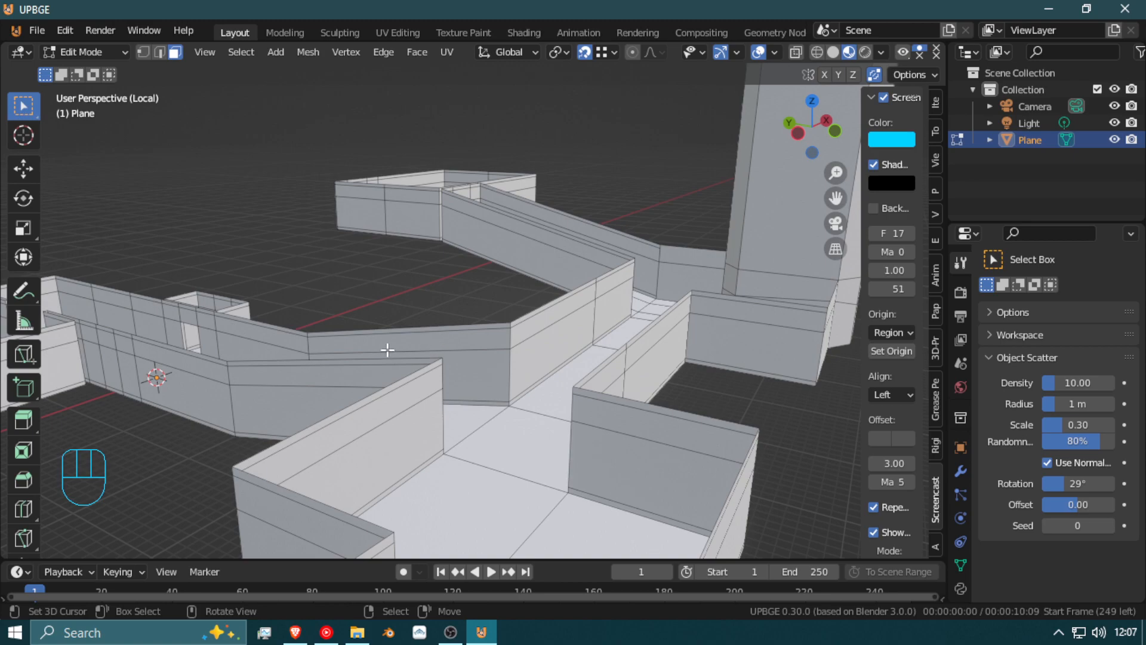
key(shift+f)
click(473, 311)
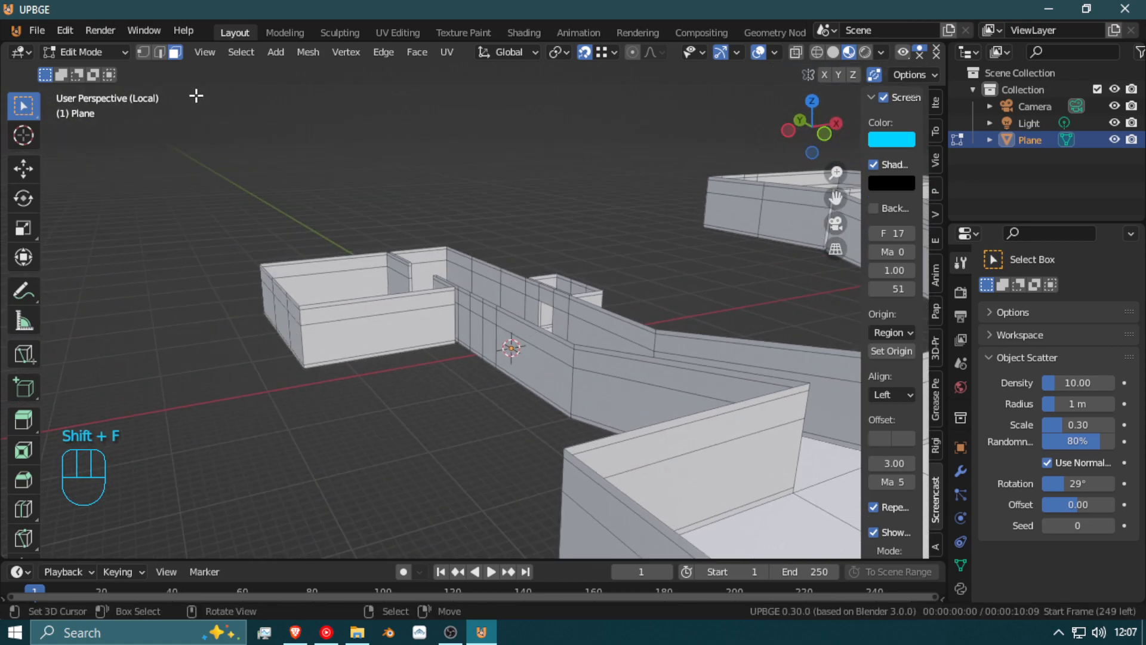
alt+click(809, 387)
key(shift+f)
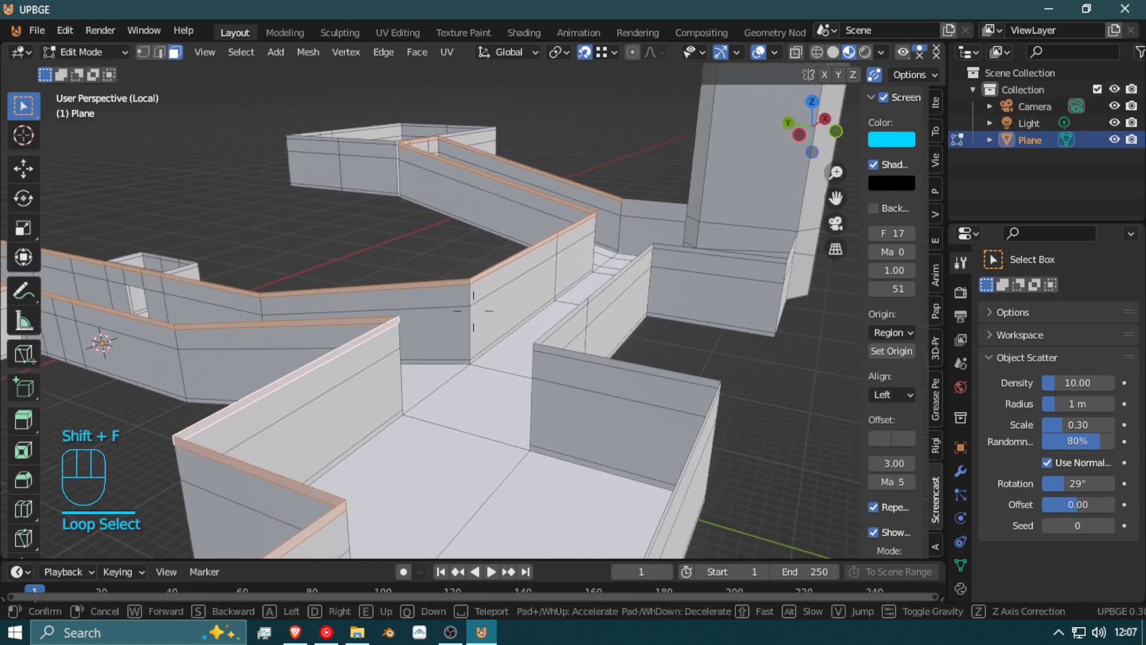
click(775, 226)
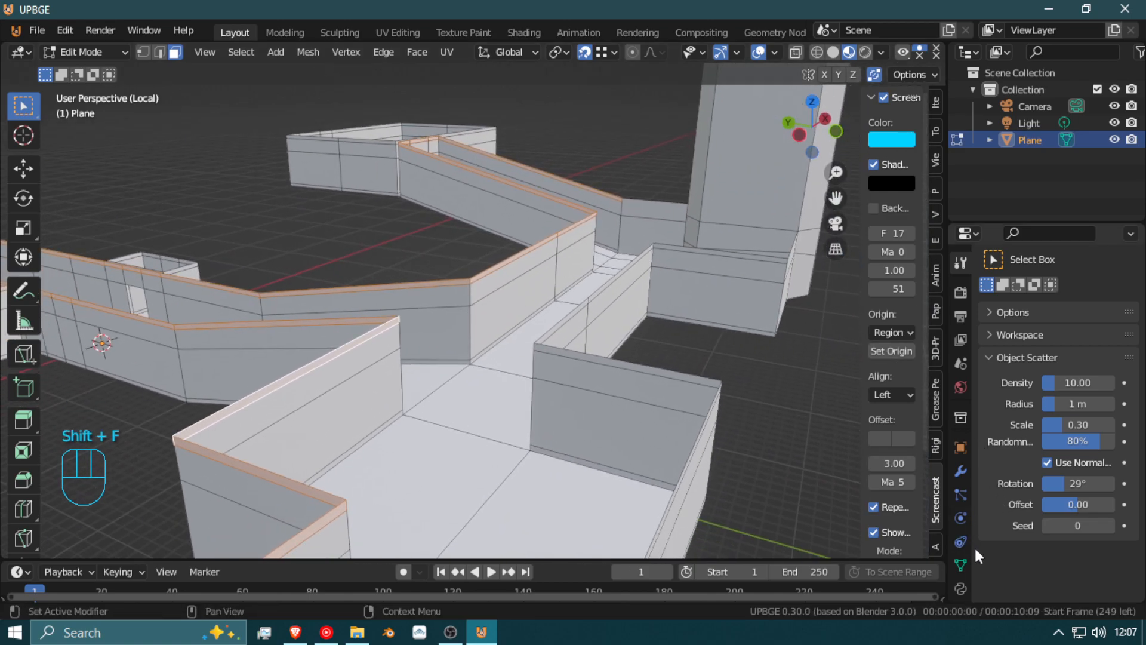
Step: Give the building mesh three material slots and create a new material in each of them
scroll(958, 582, down, 1)
click(961, 582)
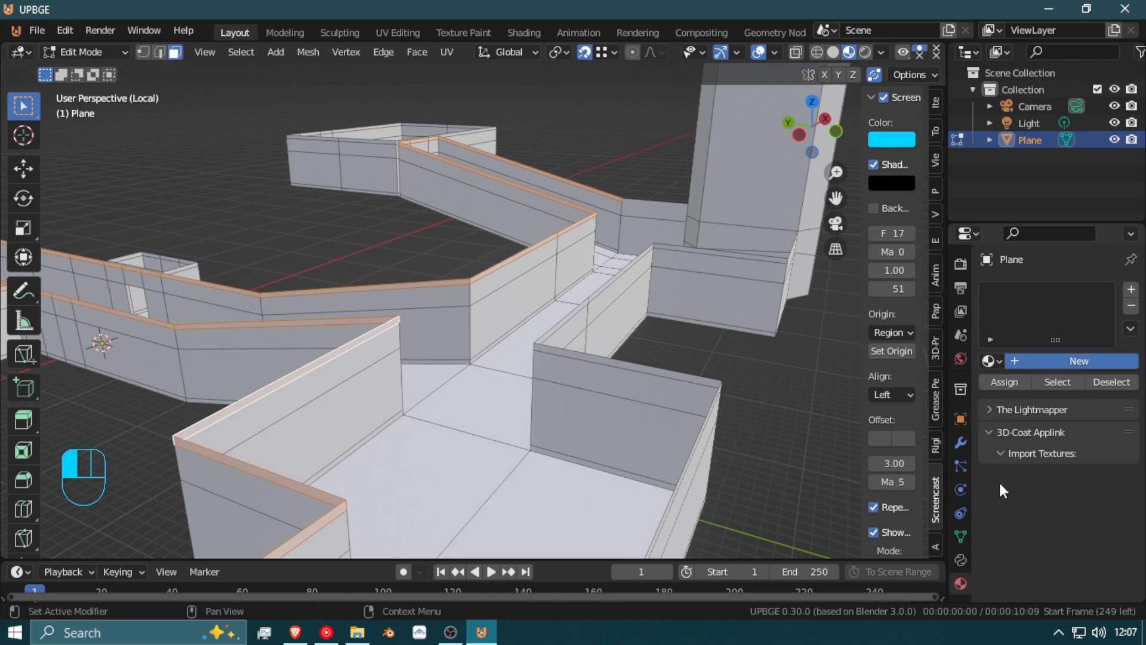
click(1087, 359)
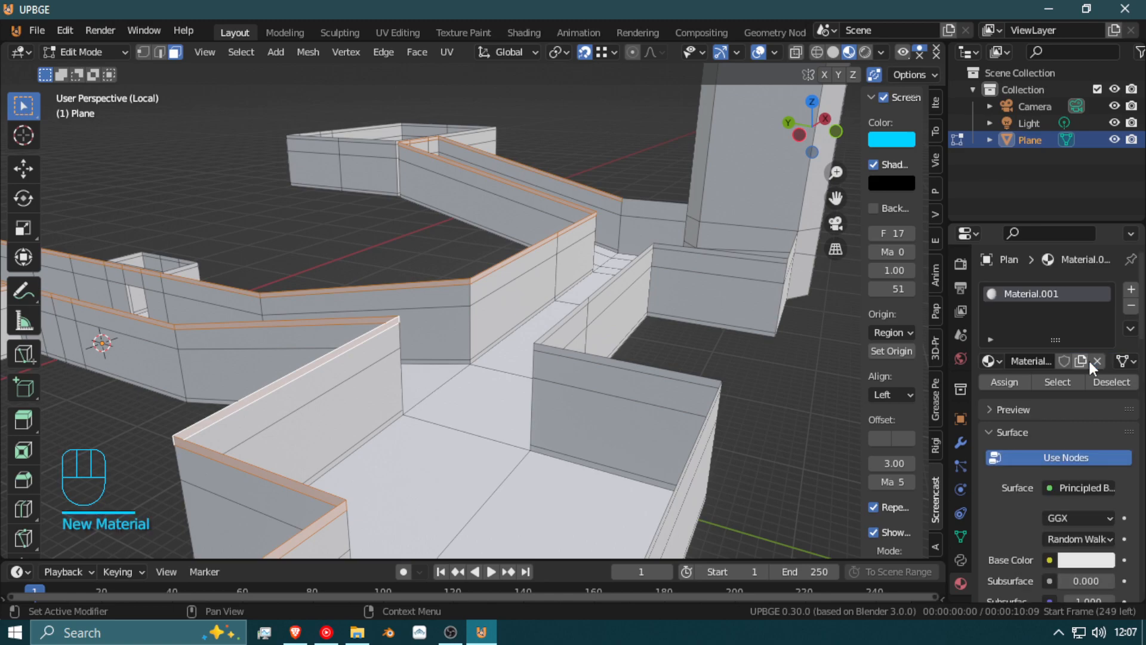
click(1131, 292)
click(1132, 291)
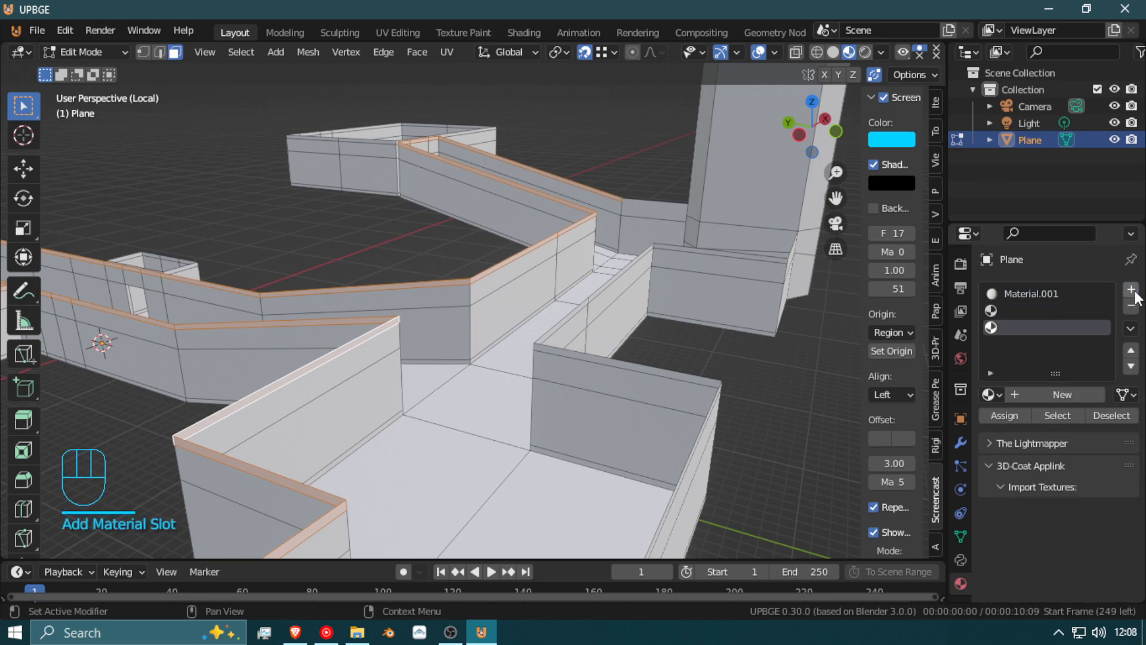
click(1037, 311)
click(1051, 395)
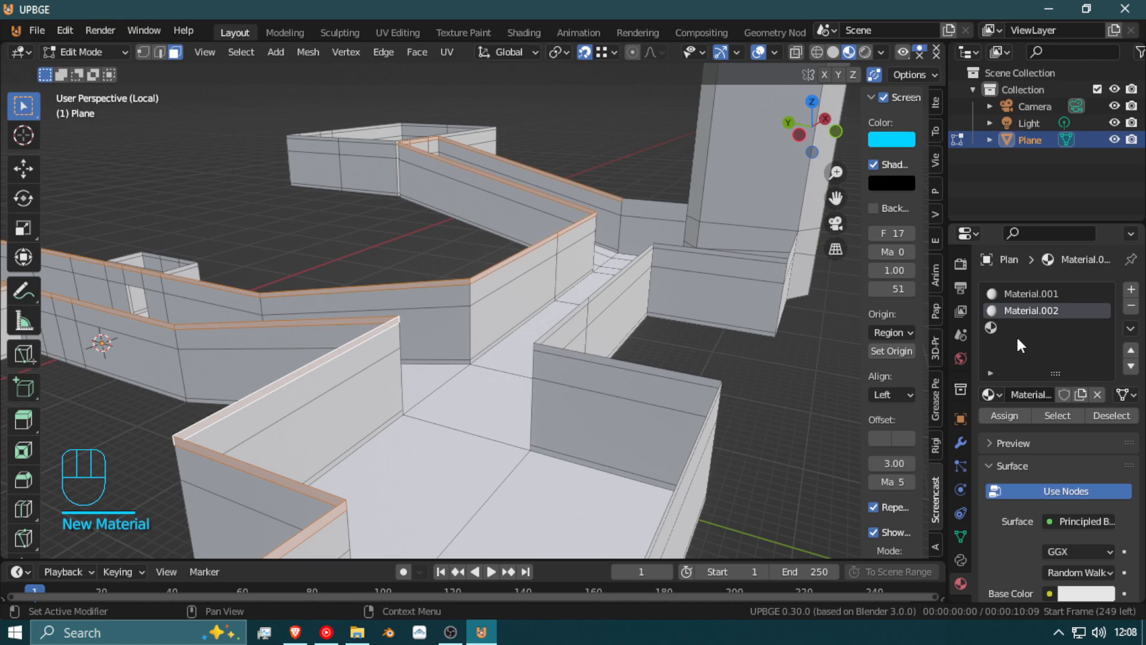
click(1017, 328)
click(1043, 395)
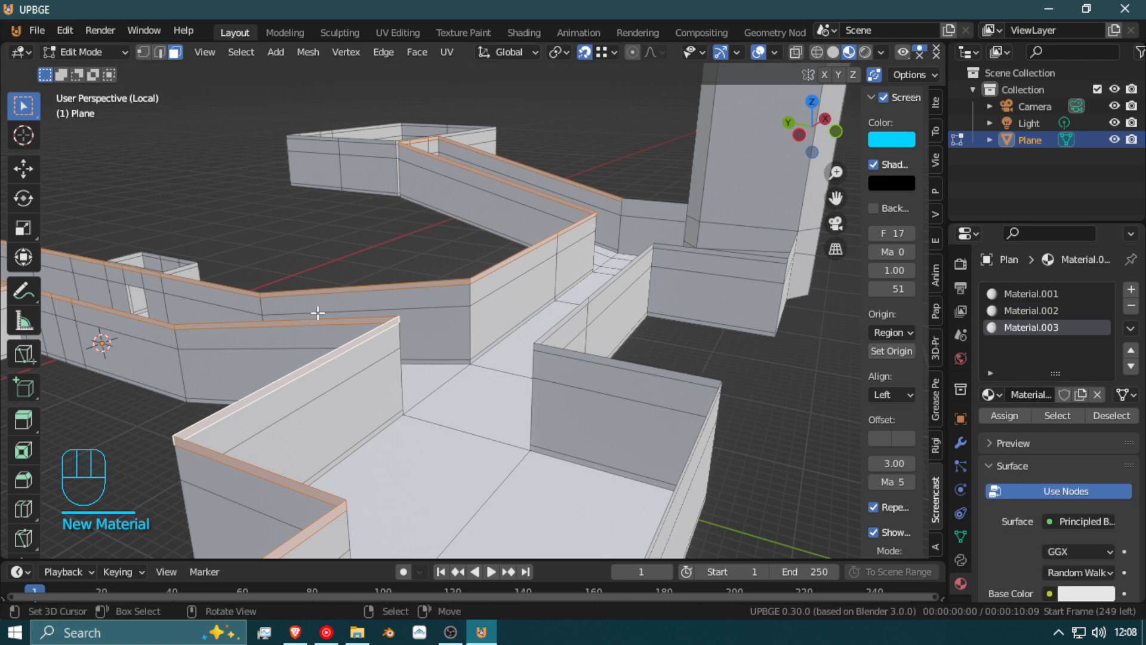
Step: Add the thin top strip loops of the opposite corridor wall and the far end room to the face selection
key(shift+f)
click(380, 246)
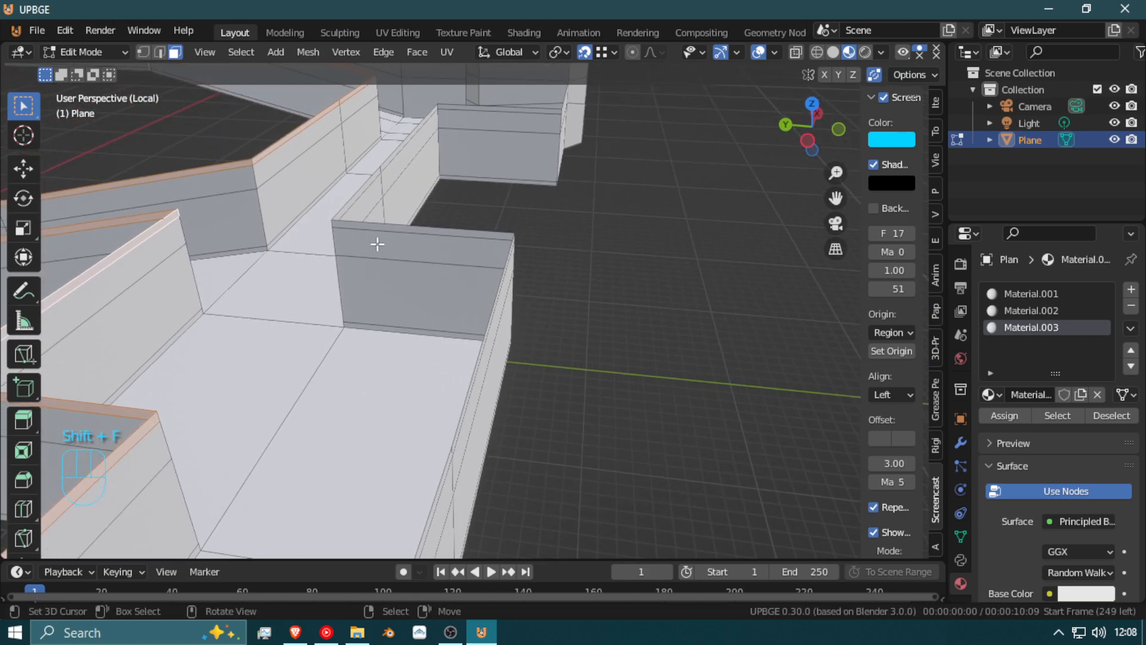
alt+shift+right_click(331, 221)
key(shift+f)
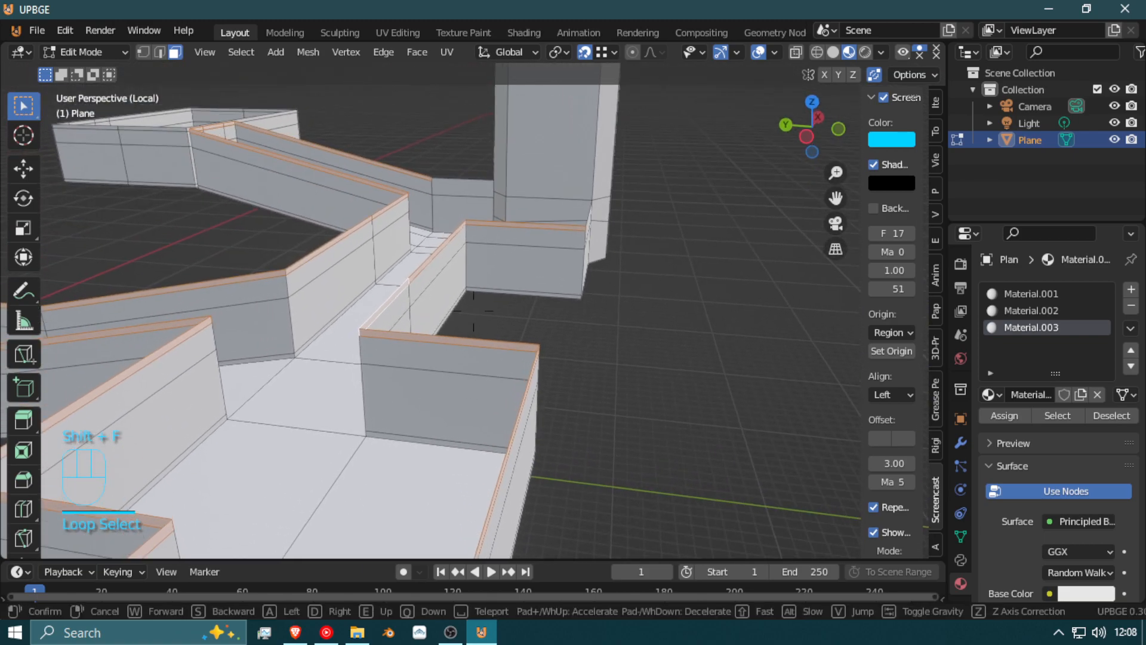
key(w)
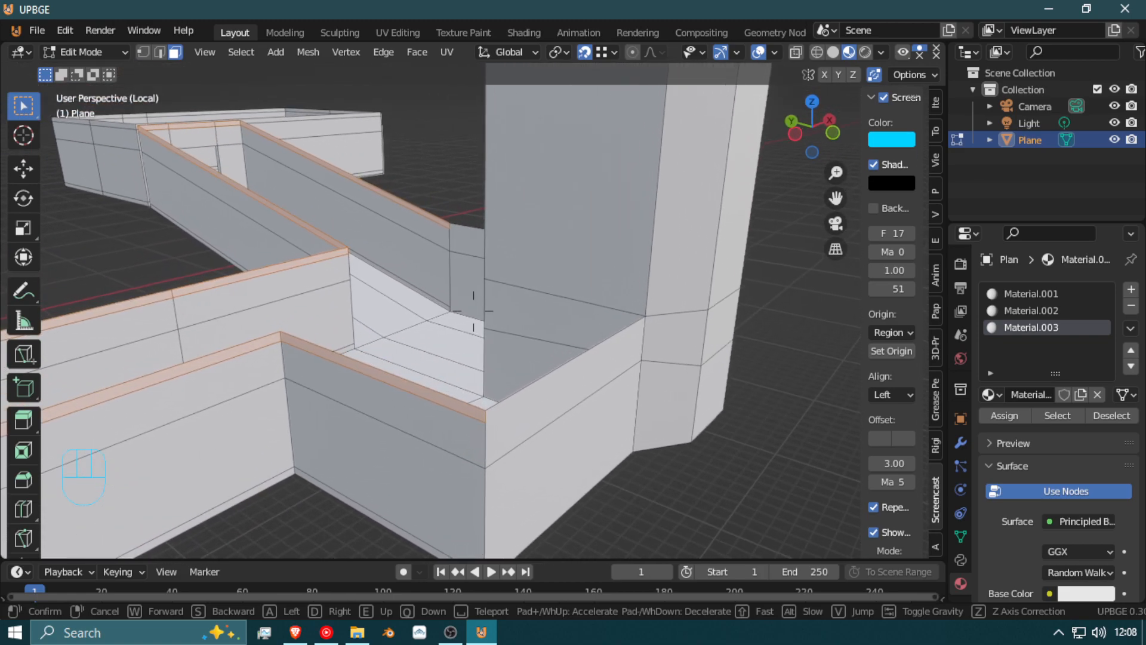
click(460, 297)
key(shift+f)
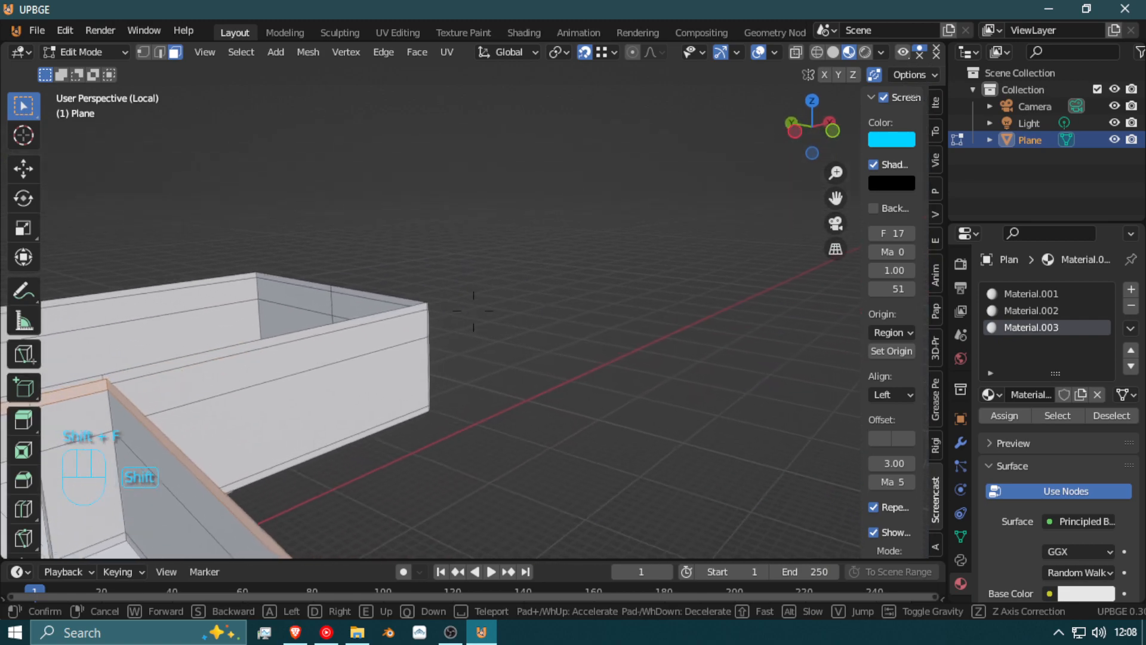
click(438, 313)
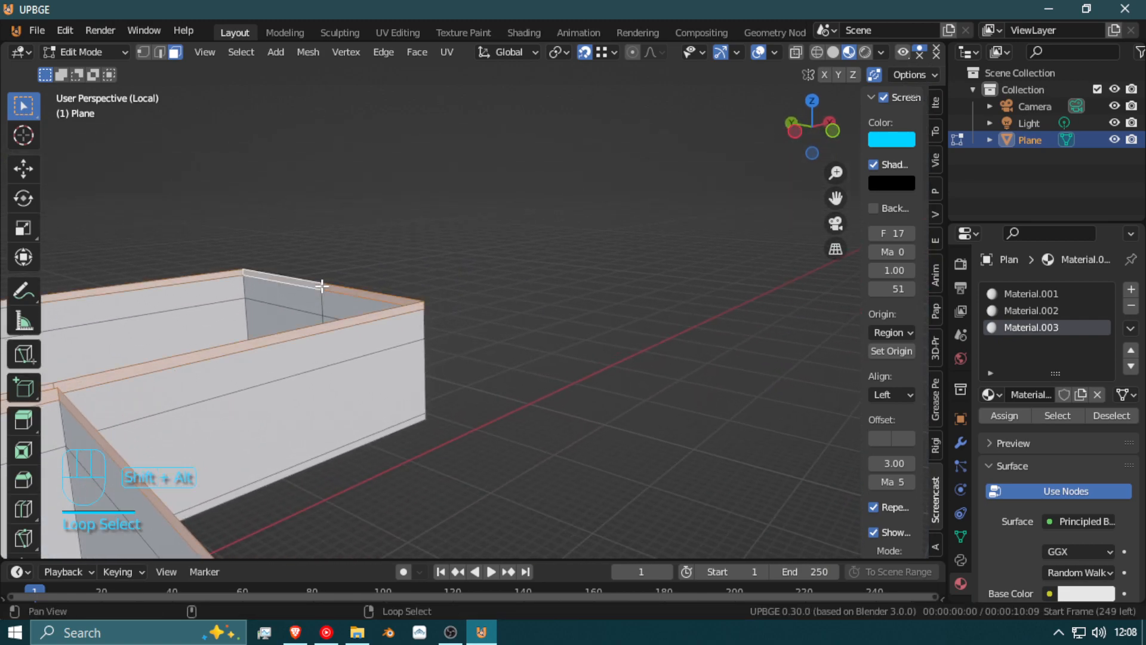
Step: Extend the selection with the top strip loops of the two small side rooms attached to the corridors
key(shift+f)
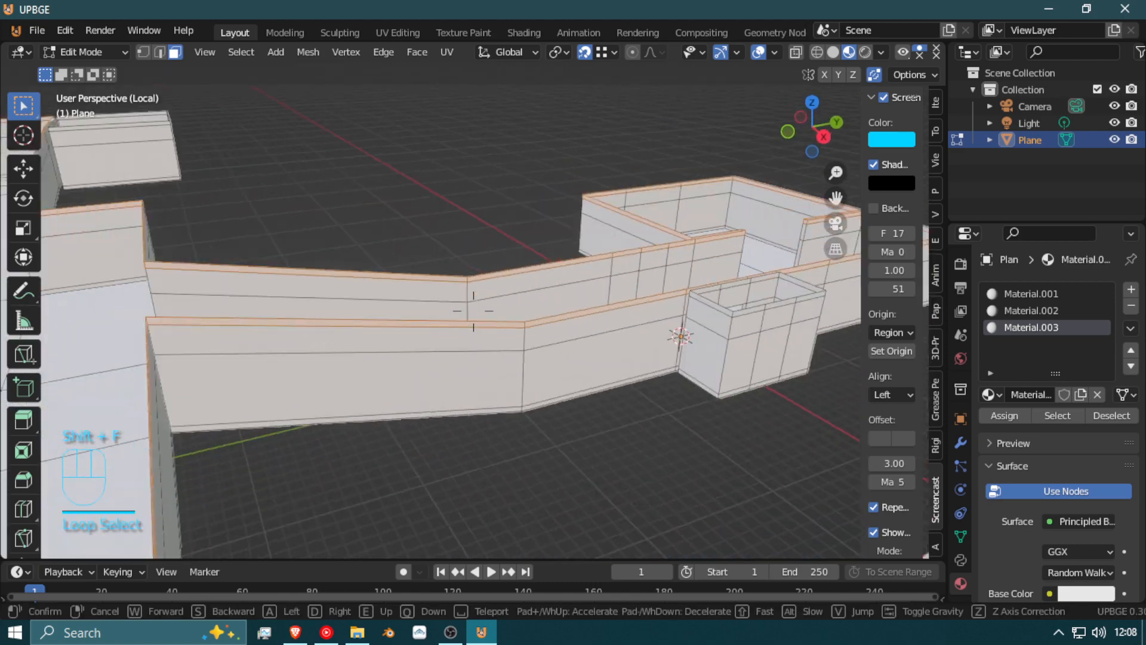
click(472, 335)
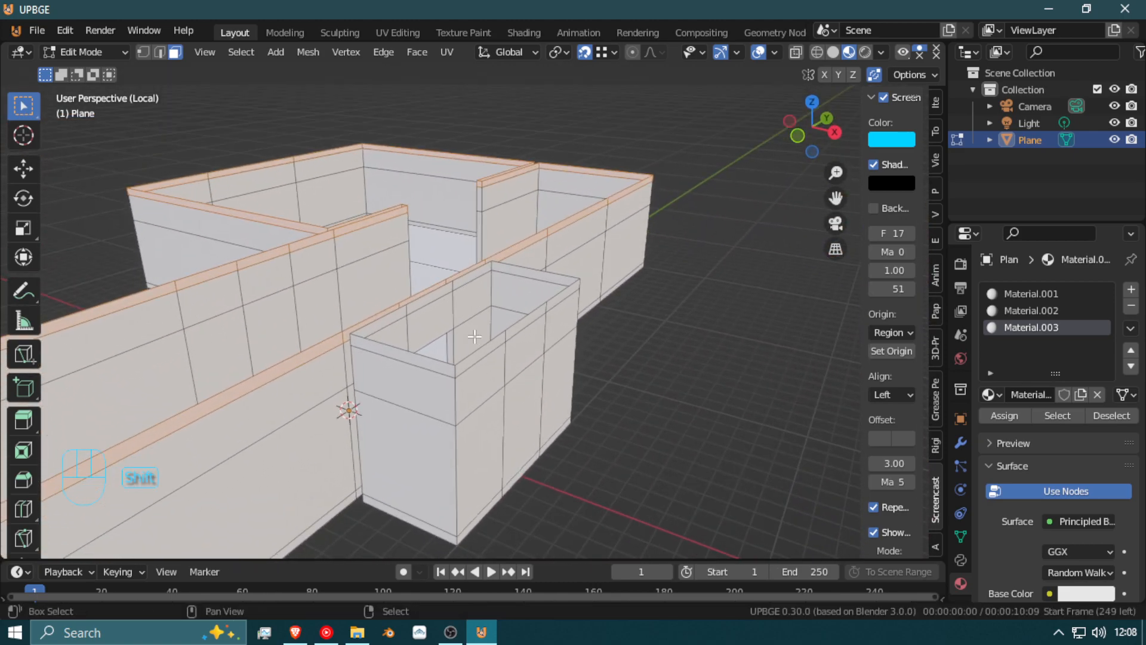
key(shift+f)
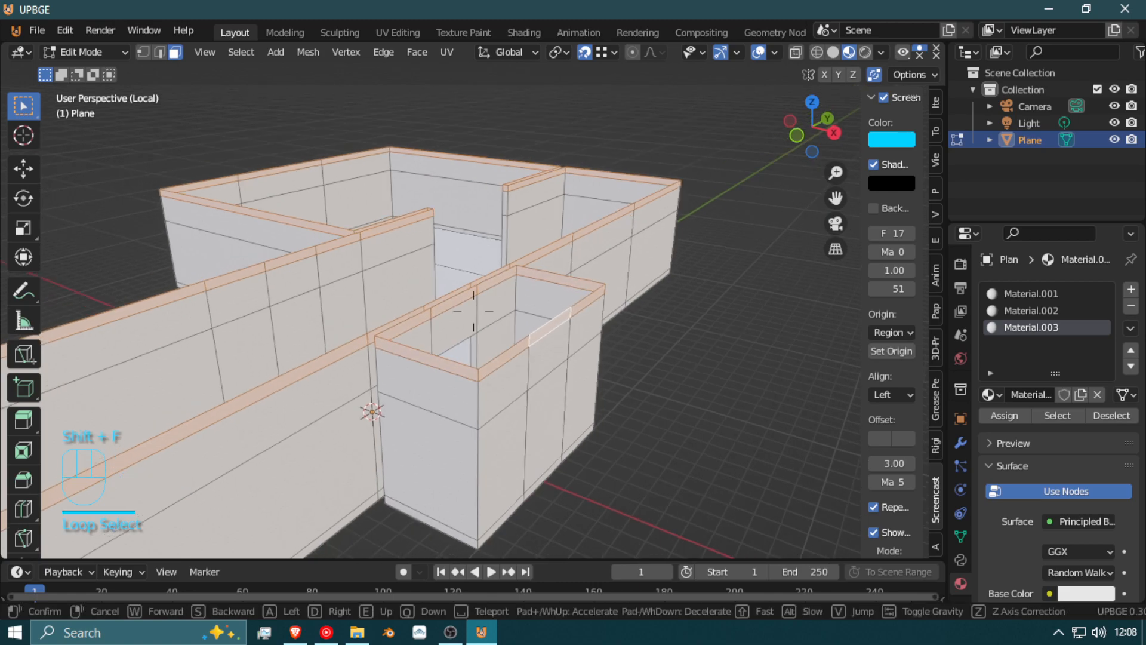
key(w)
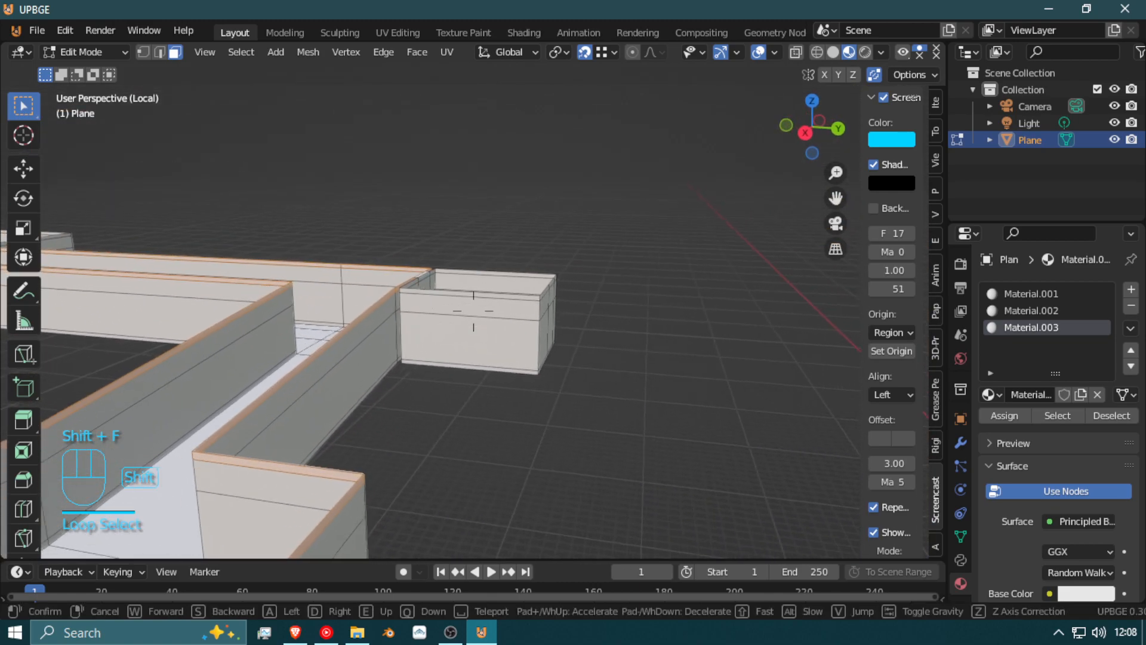
click(495, 317)
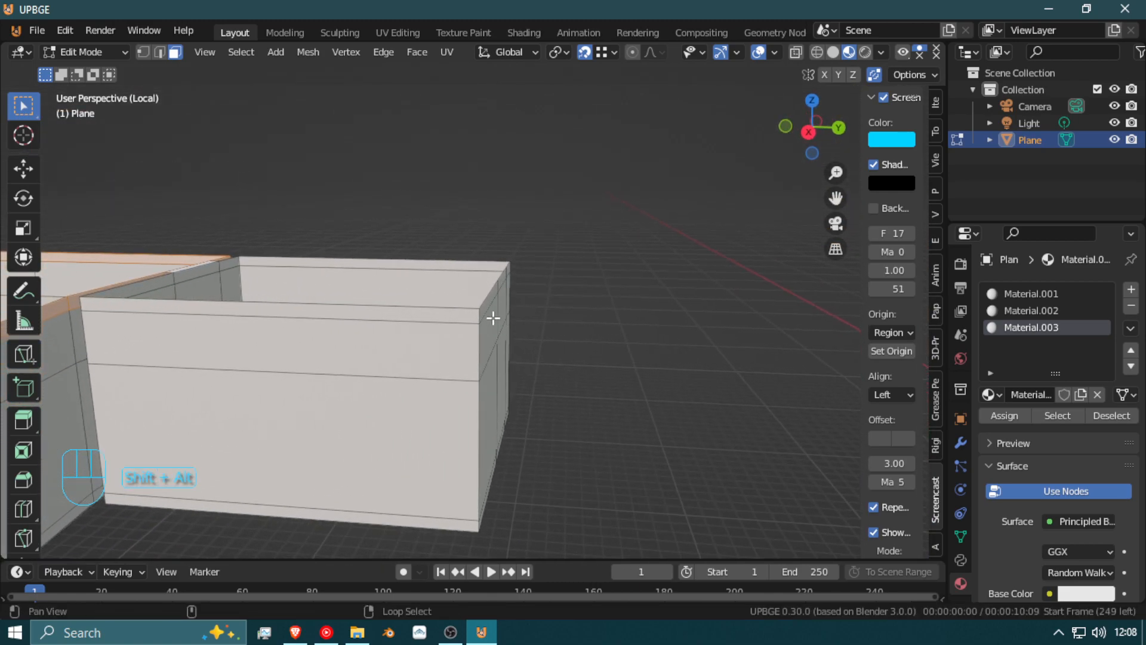
Step: Assign the third material to all selected wall-top strip faces
key(shift+f)
key(w)
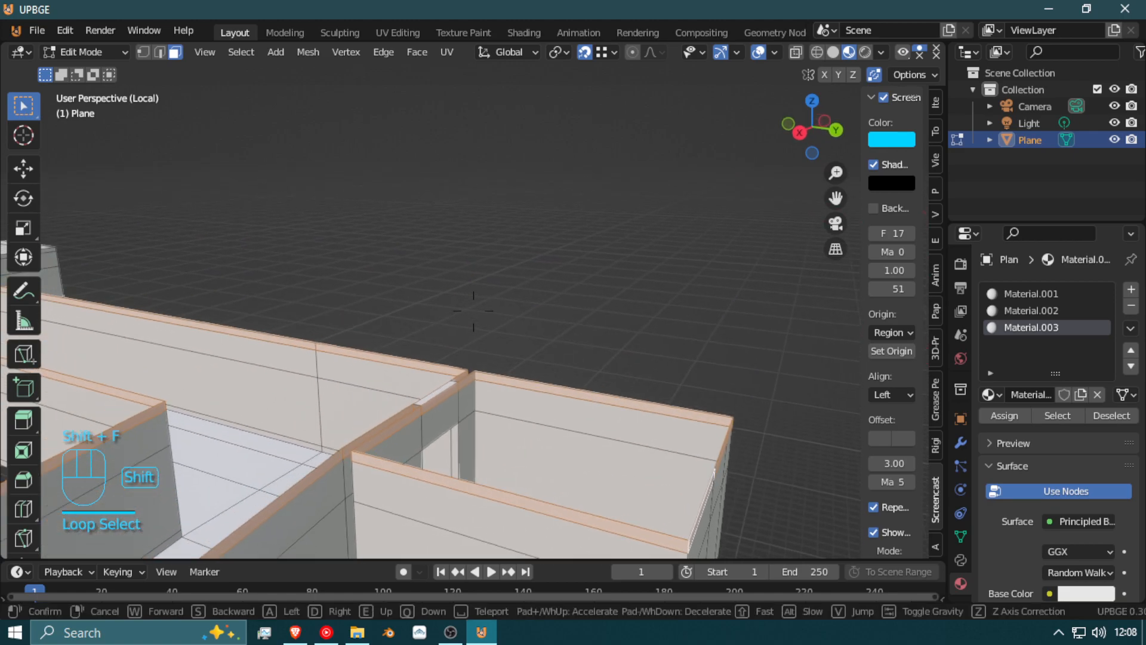
key(w)
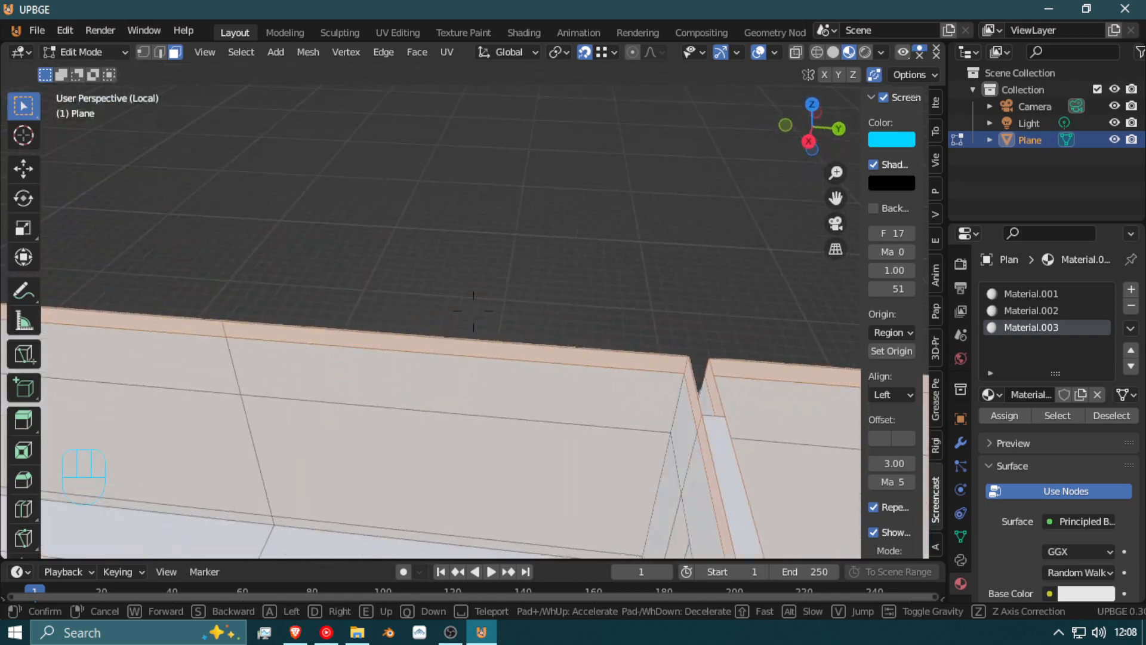
click(473, 311)
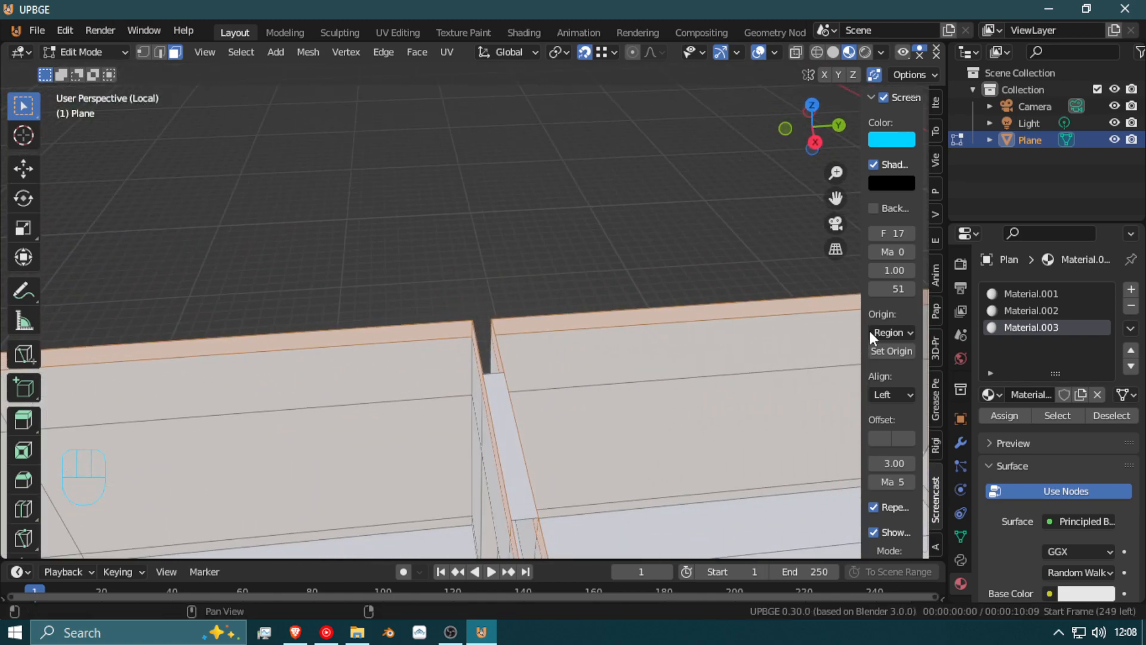
click(1004, 414)
Step: Delete the remaining top face of the header above the side room's doorway
key(shift+f)
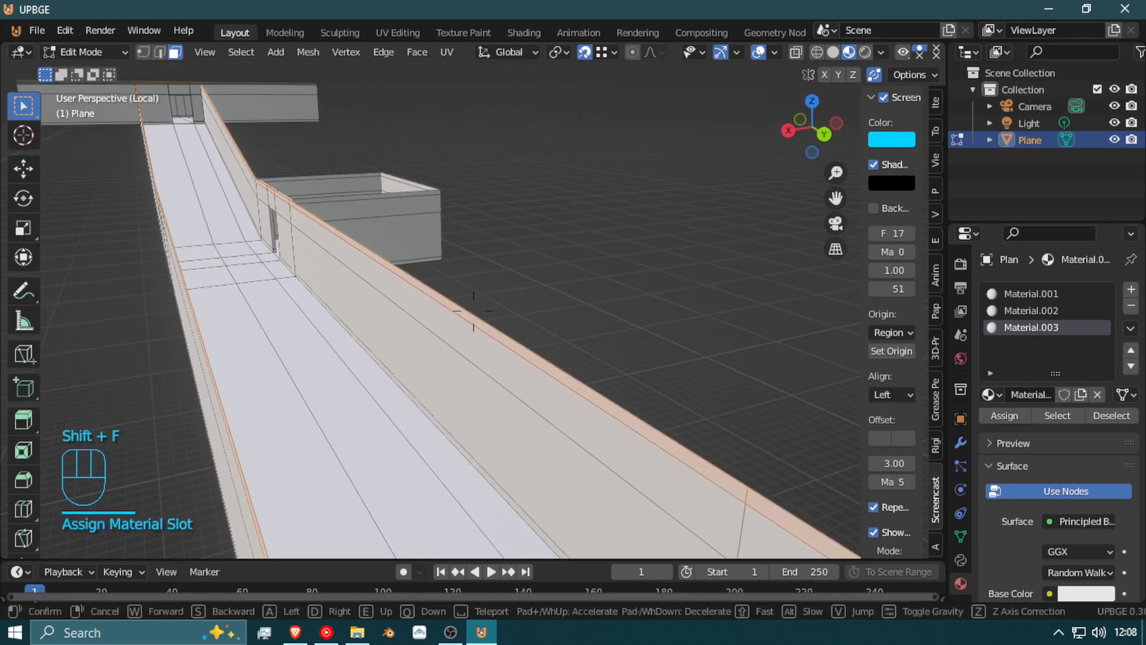
click(447, 333)
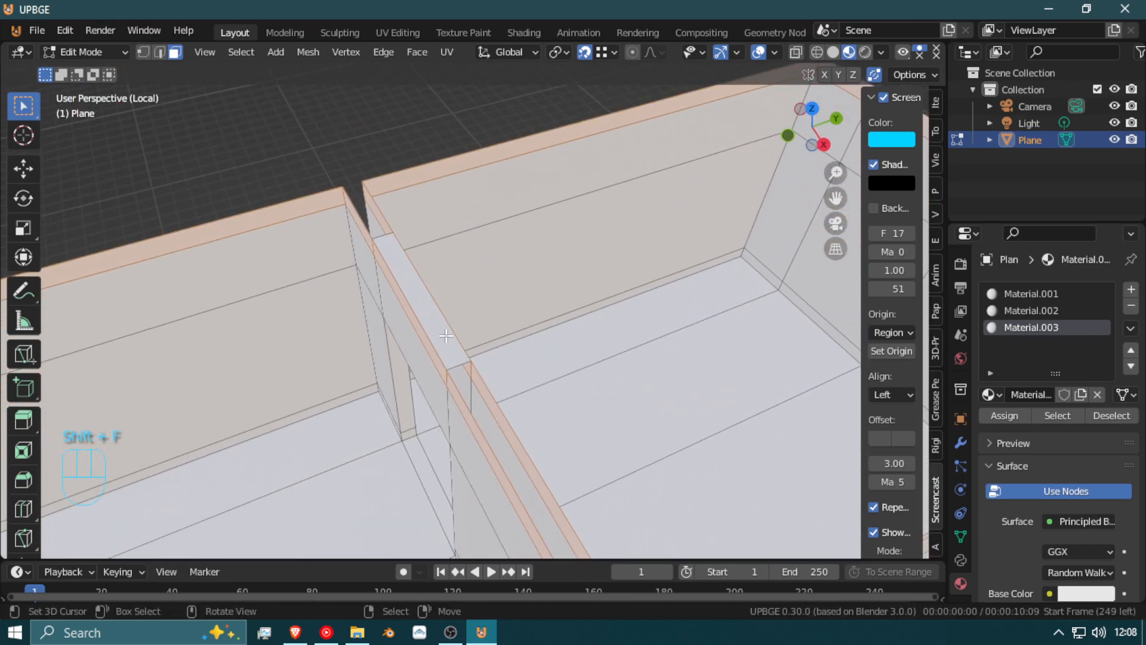
click(448, 334)
key(Delete)
click(418, 388)
Step: Knife-cut a line just below the low outer wall's top edge, continuing across the adjoining faces of the tall block
key(shift+f)
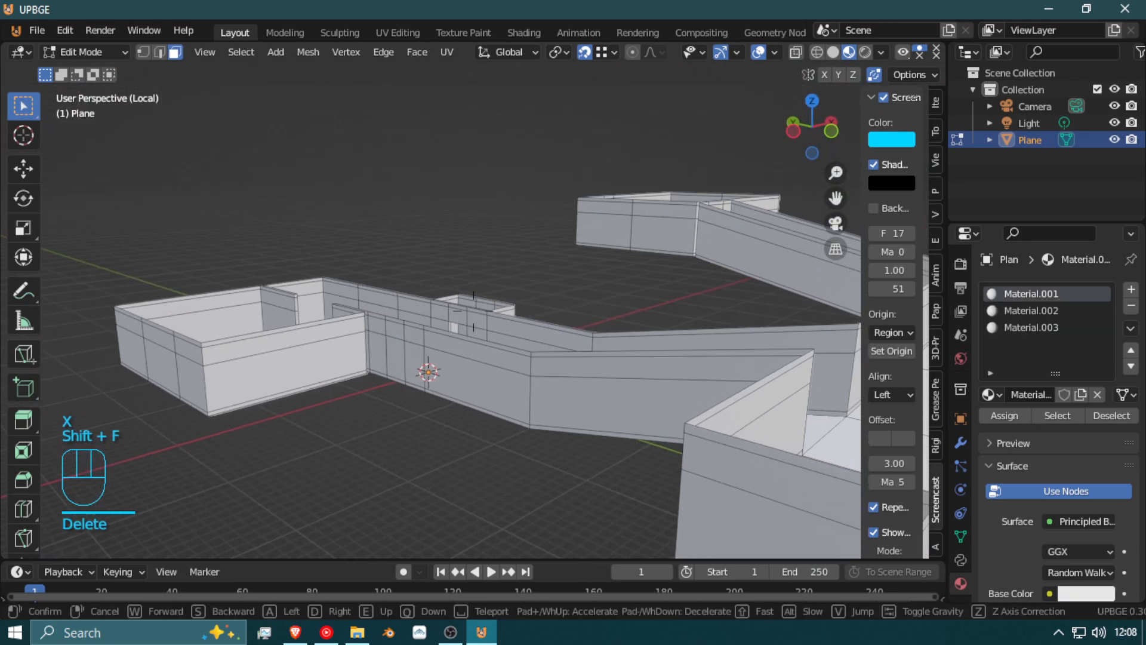
key(shift)
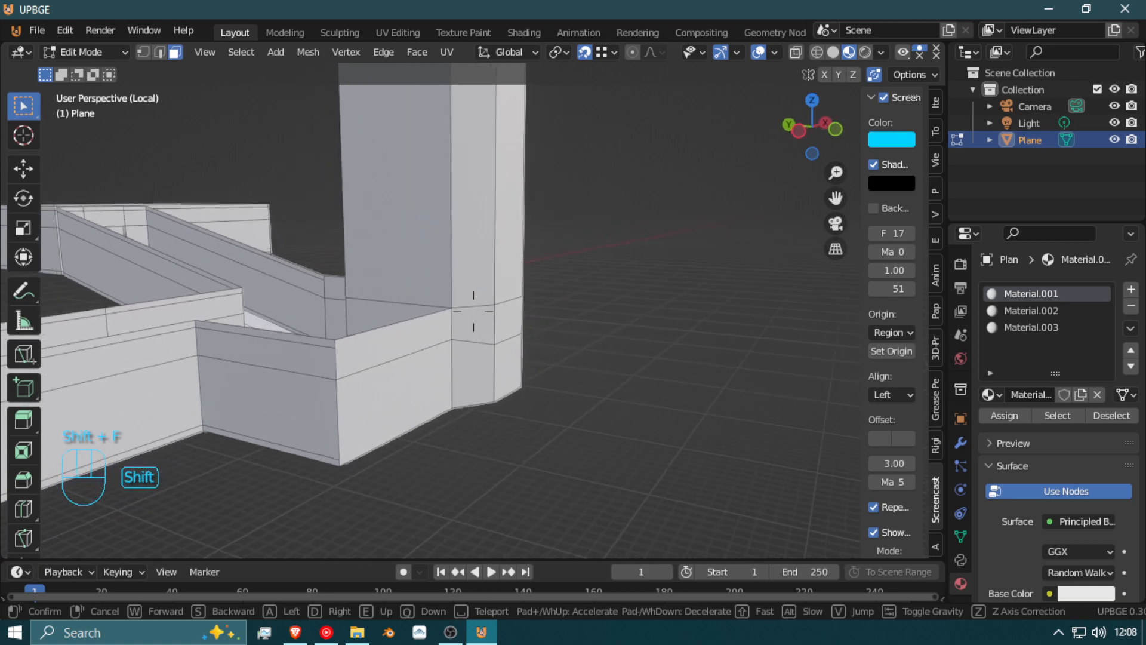
click(615, 320)
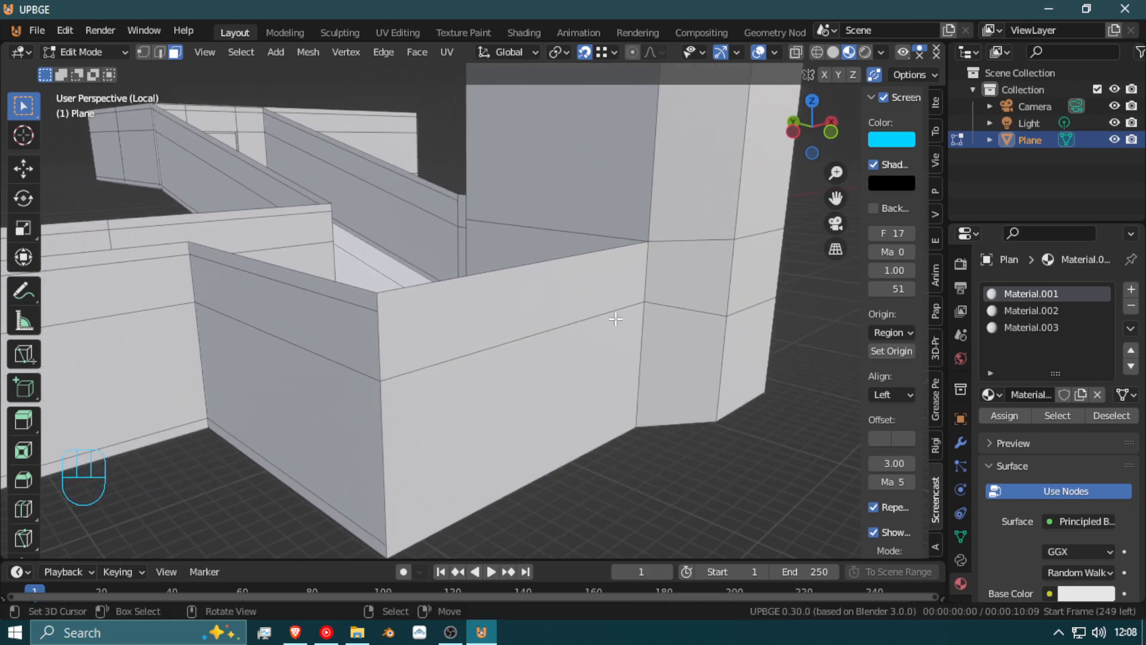
key(k)
click(378, 309)
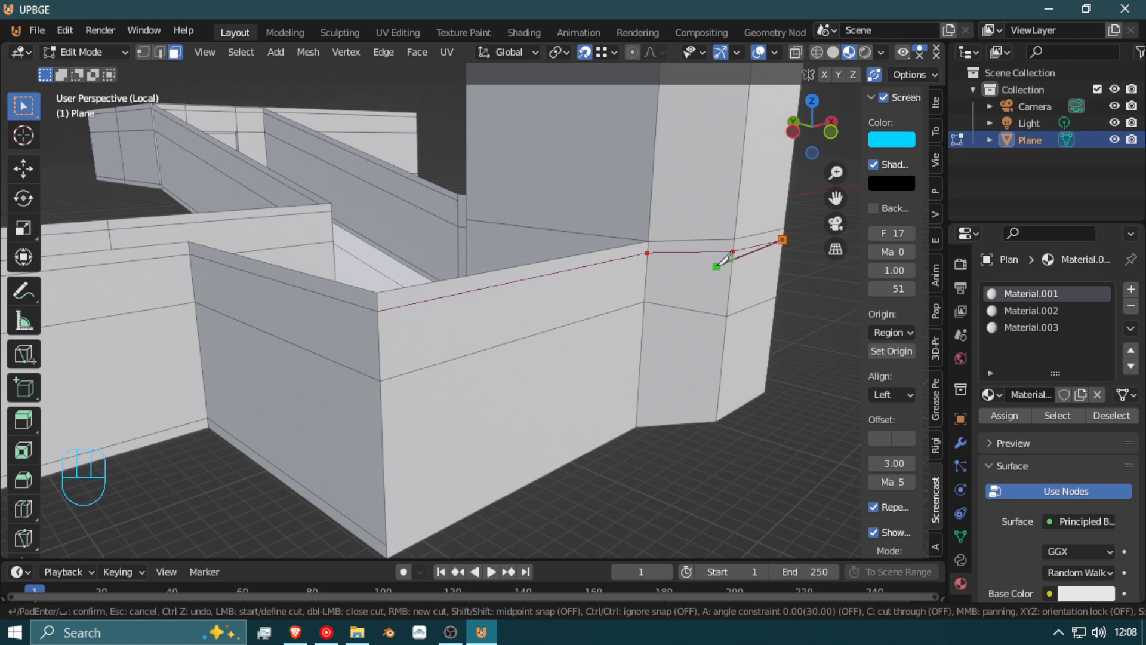
key(Return)
Step: Continue the thin top strip with a knife cut across the tall block's remaining outer faces and the adjoining low wall
middle_drag(719, 263, 494, 254)
scroll(494, 254, down, 5)
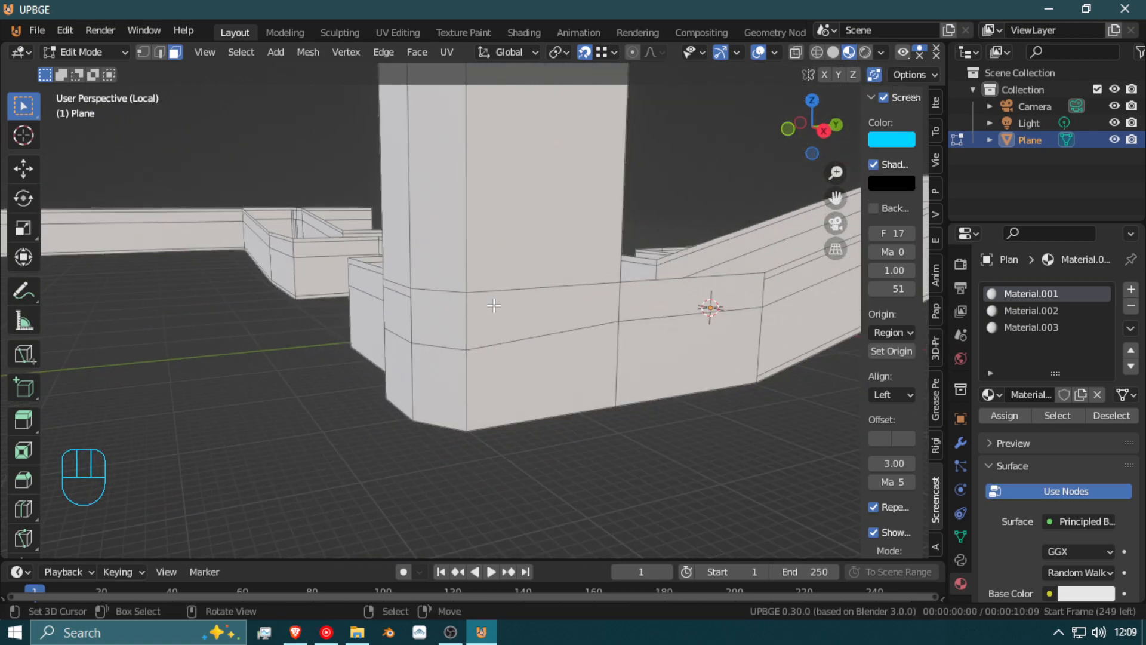
key(k)
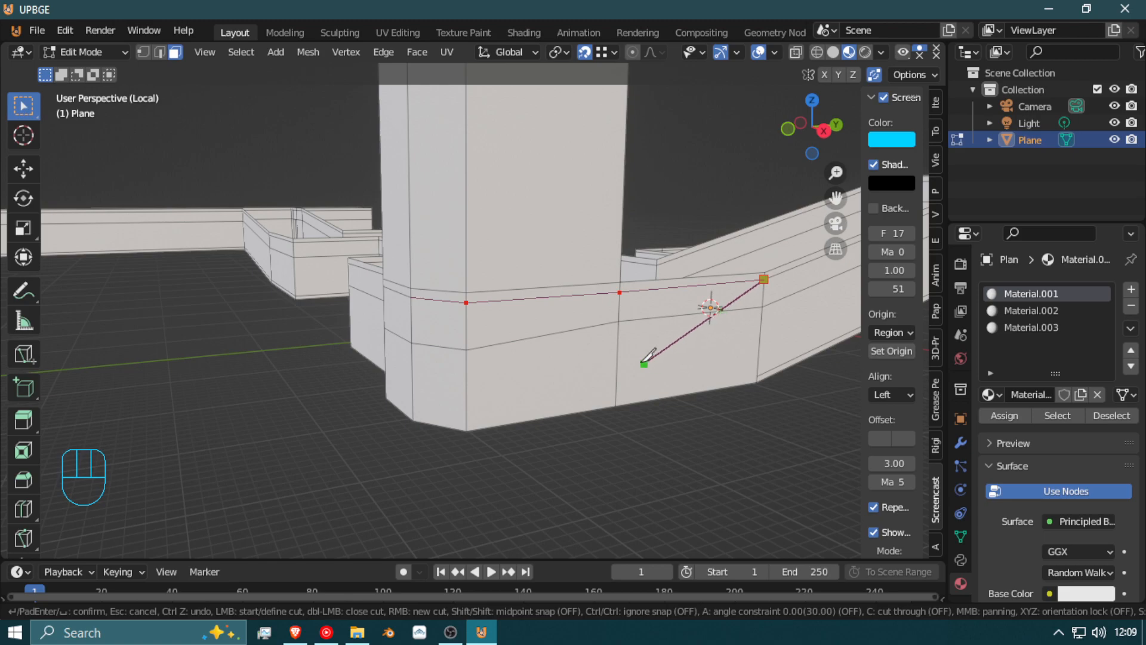
key(Return)
Step: Select the new cut edges around the tall block and switch to vertex selection
alt+click(467, 304)
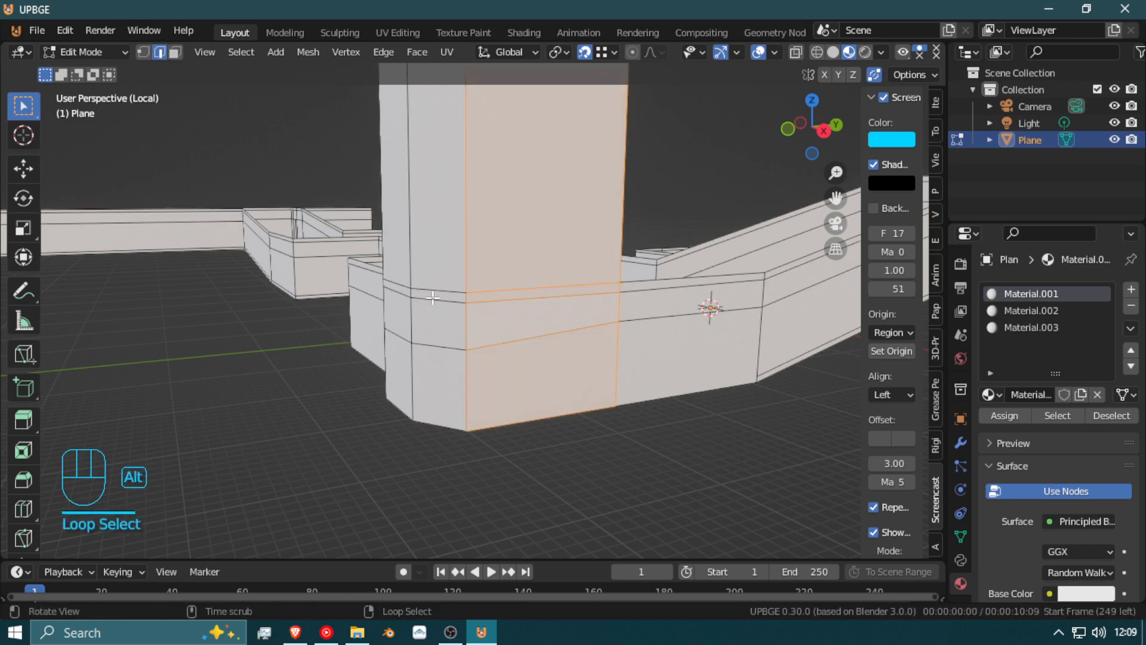
key(shift+f)
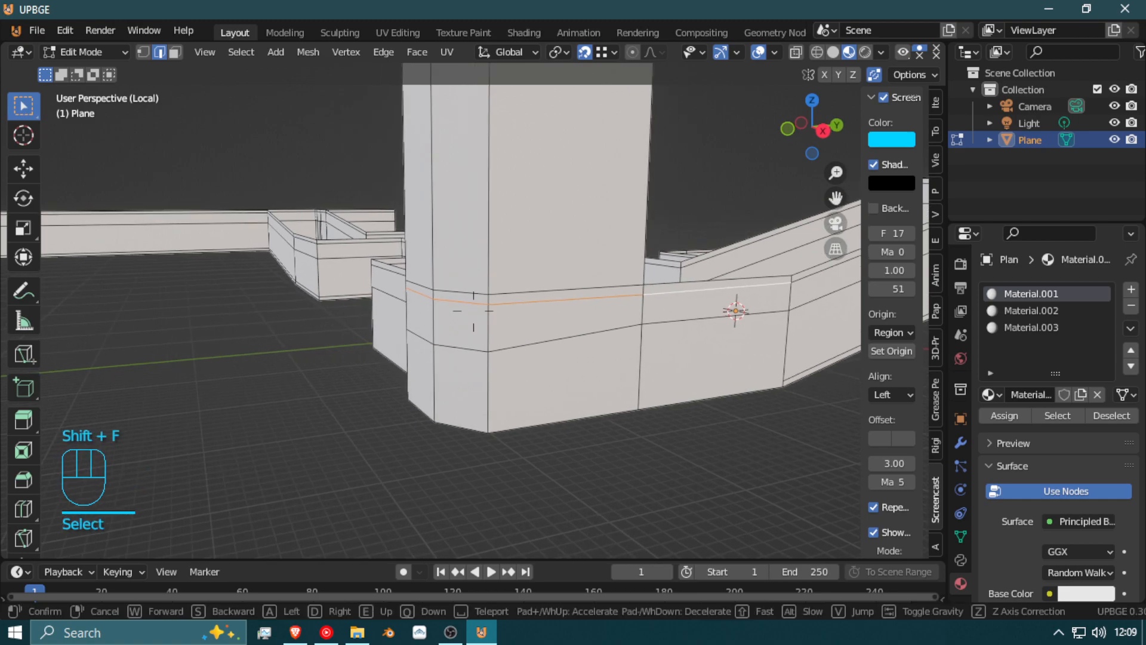
click(477, 311)
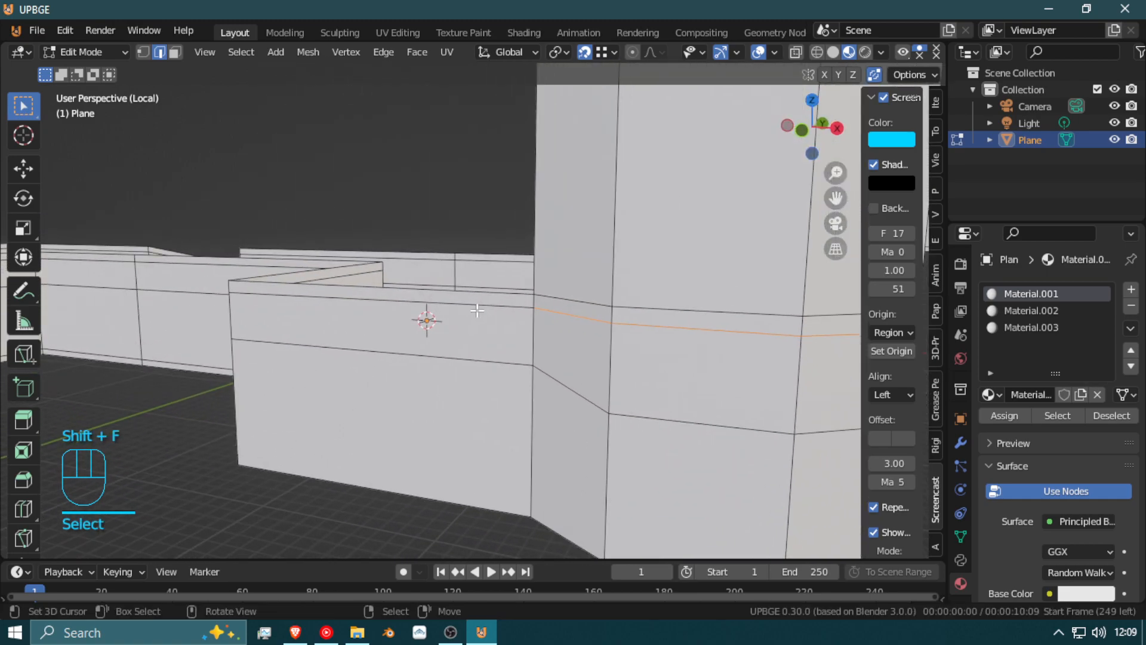
right_click(159, 52)
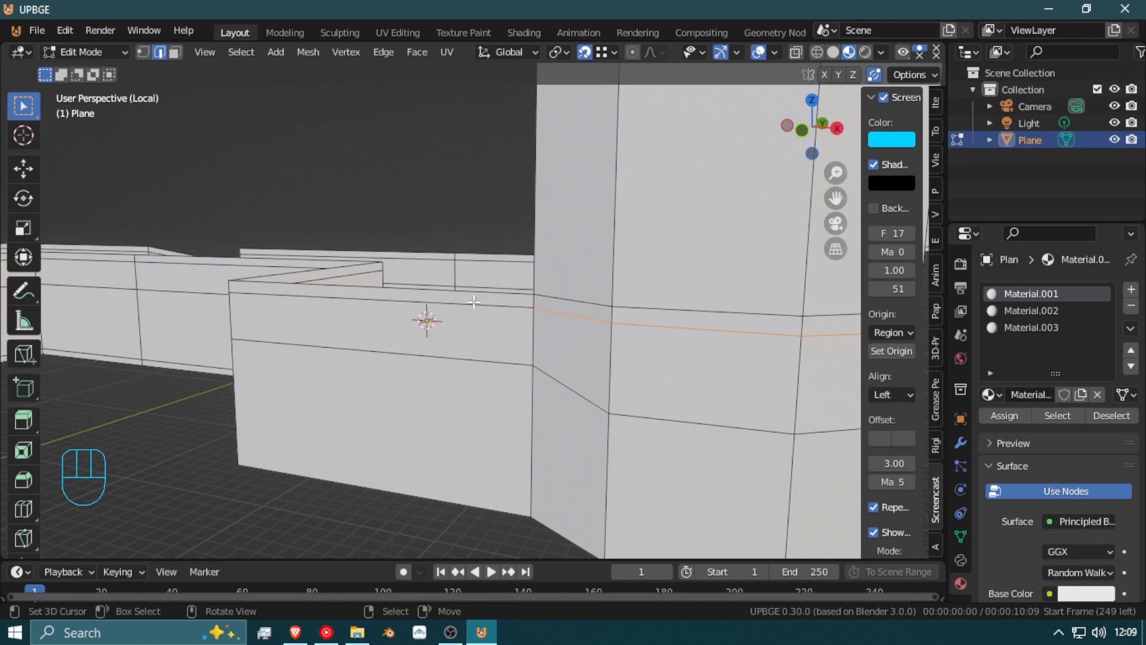
click(143, 52)
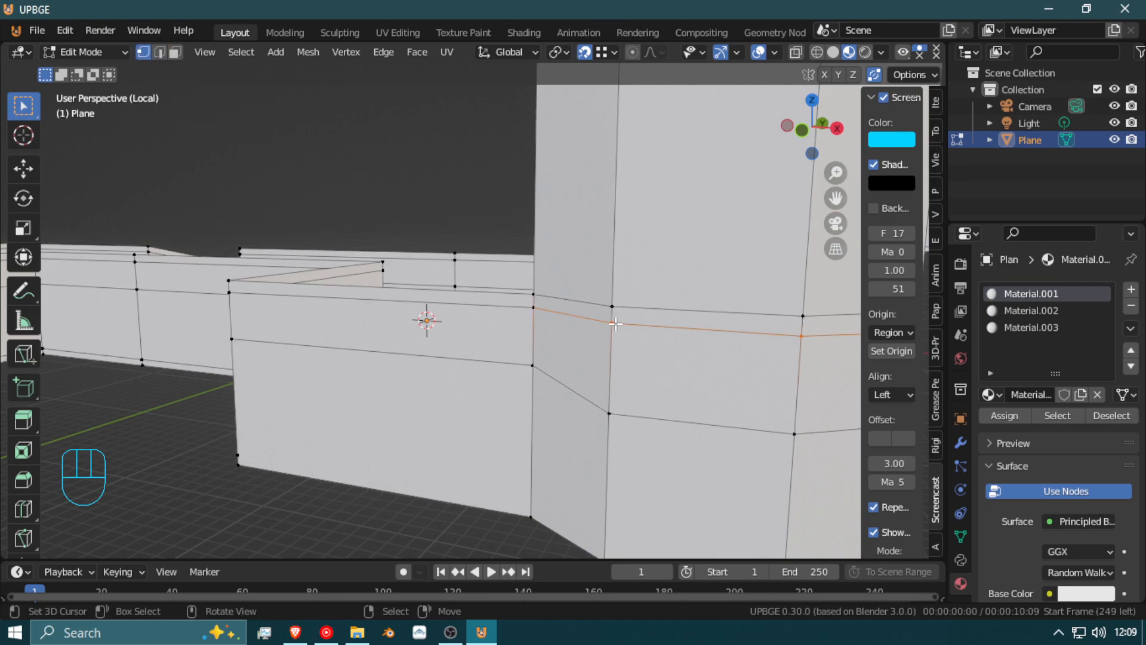
Step: Try to level two neighbouring vertices of the cut line by scaling them along Z
key(s)
key(z)
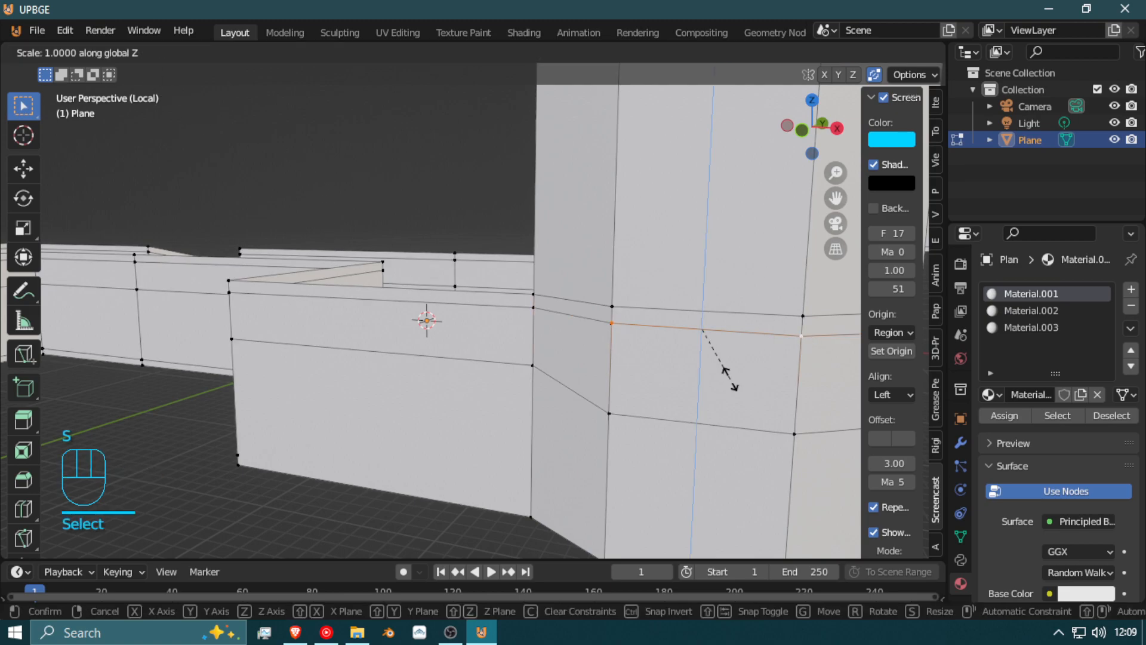
click(719, 373)
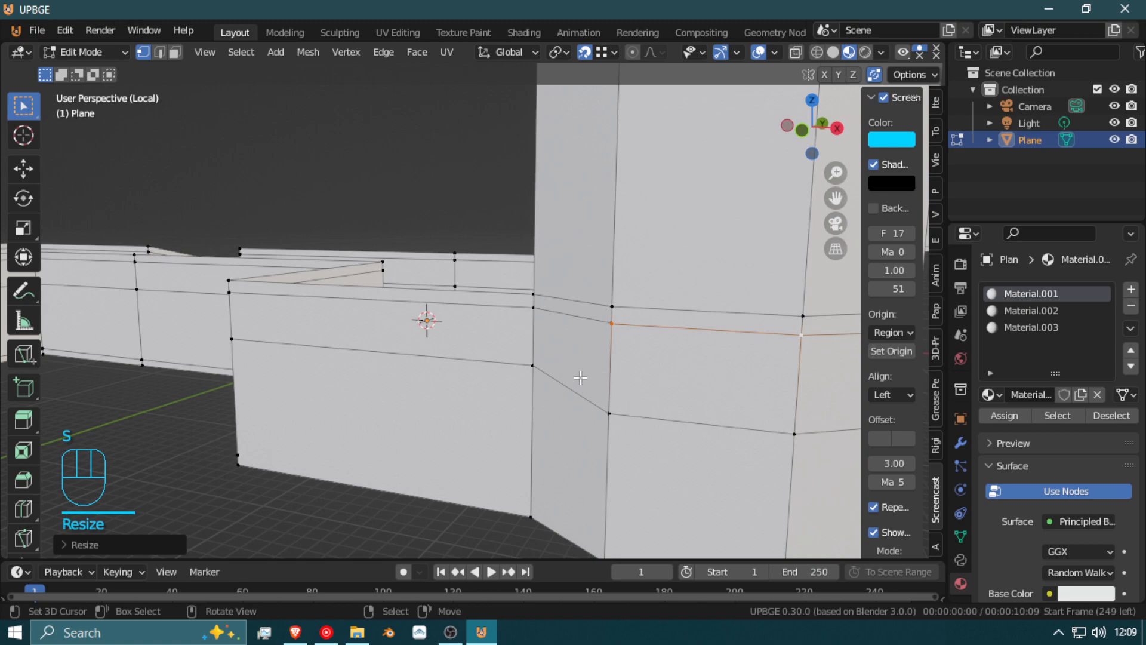
key(g)
right_click(614, 372)
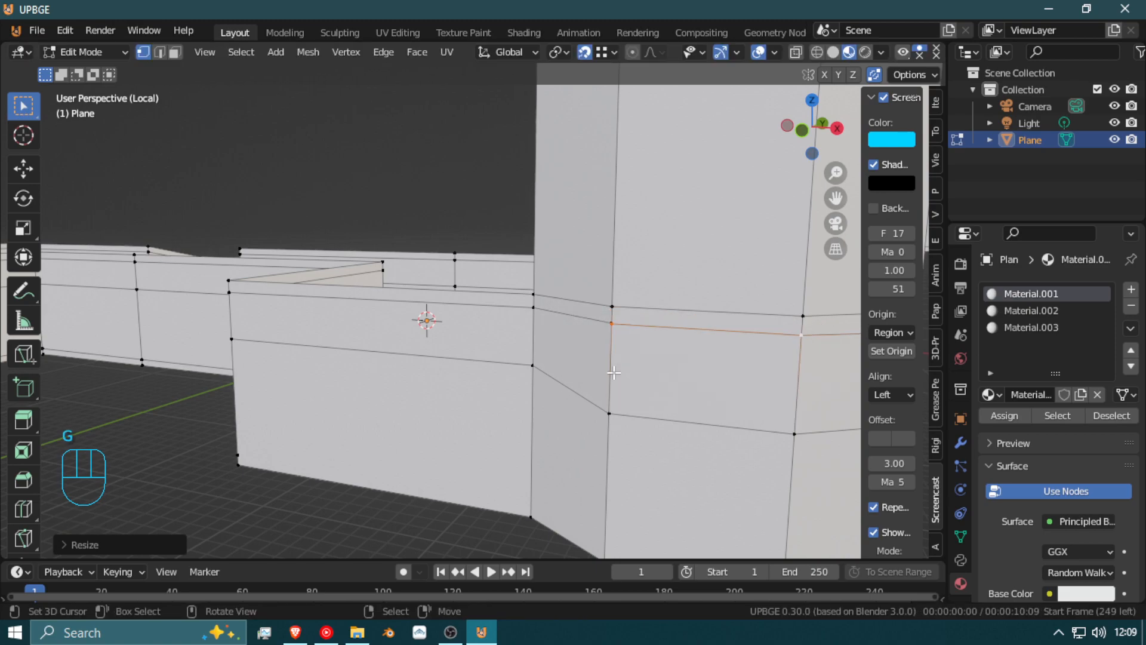
Step: Try to slide the cut line's corner vertex along its connected edges
key(shift+f)
click(503, 312)
key(g)
key(g)
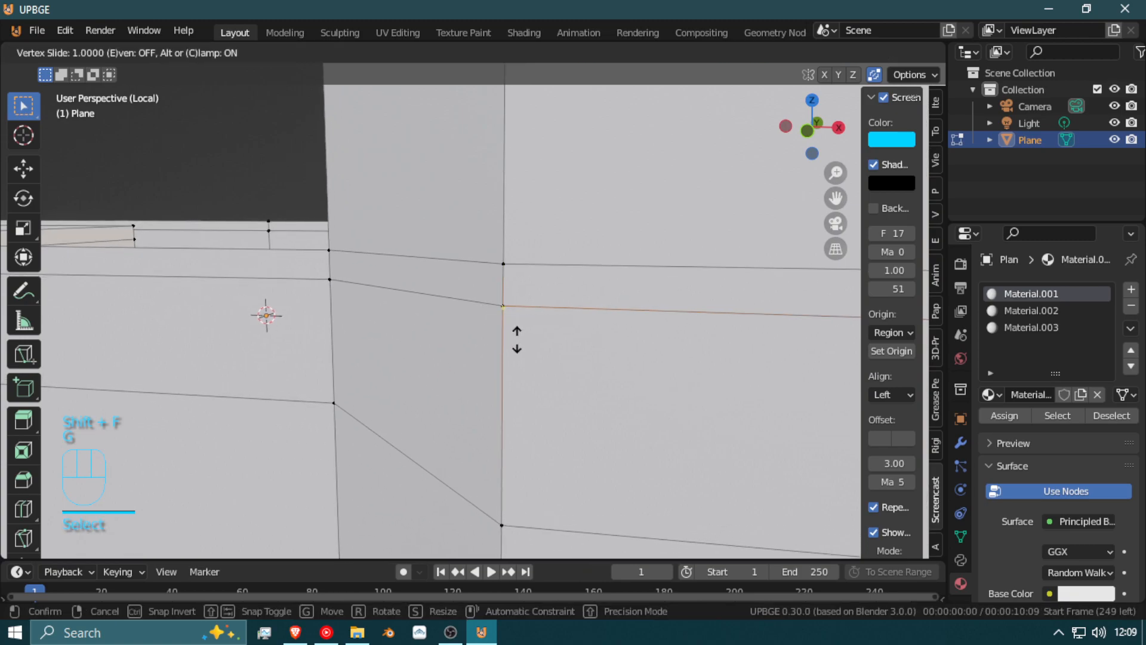
click(517, 340)
key(g)
key(g)
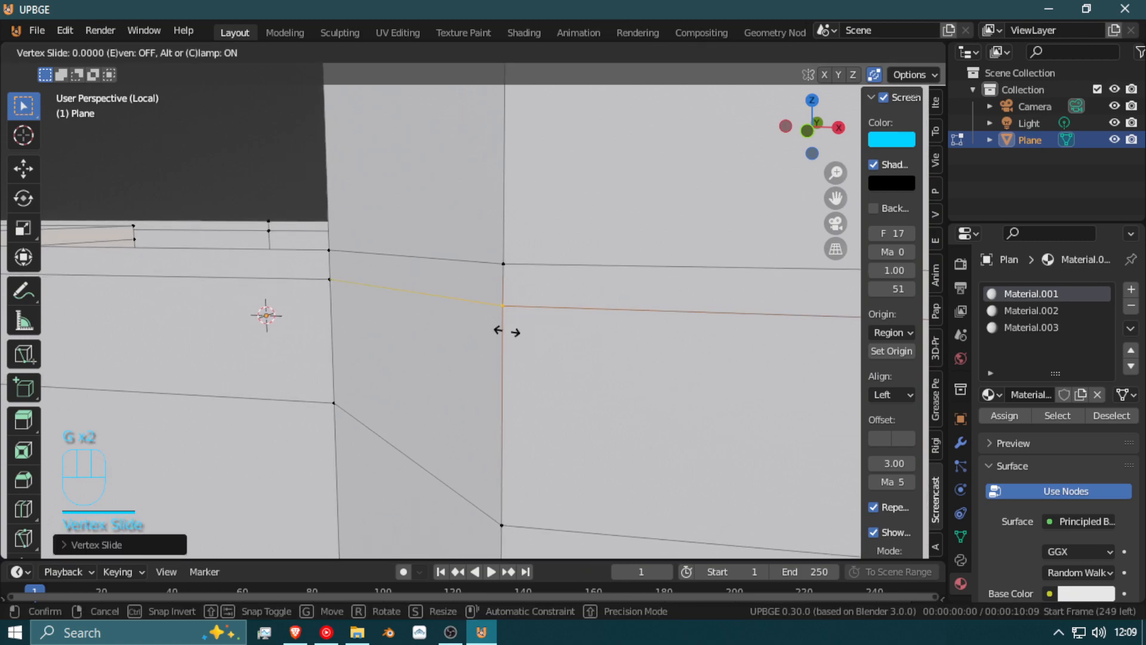
click(507, 325)
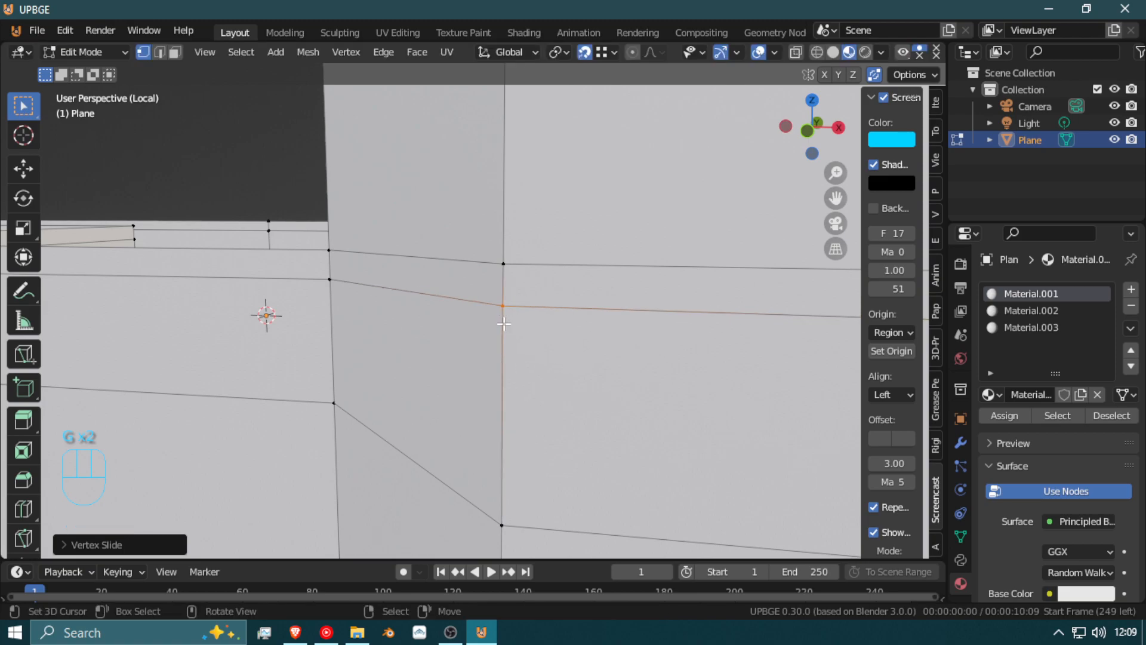
key(g)
key(g)
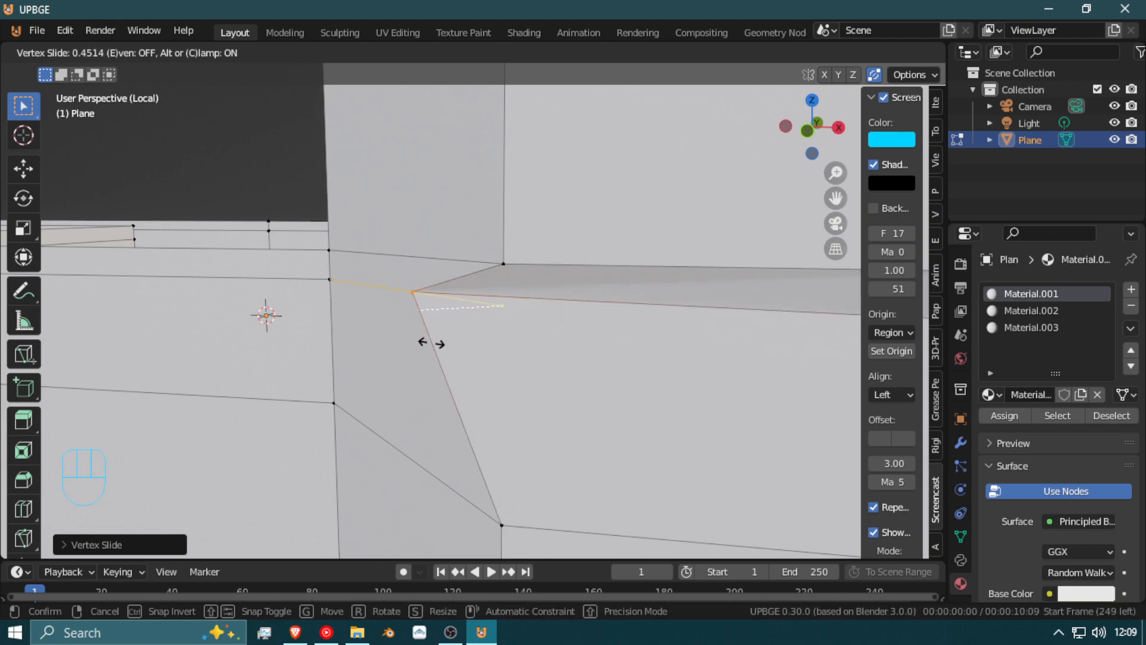
key(Escape)
Step: Move the corner vertex of the cut line along Z, snapping to the height of the adjacent cut vertex
key(g)
key(z)
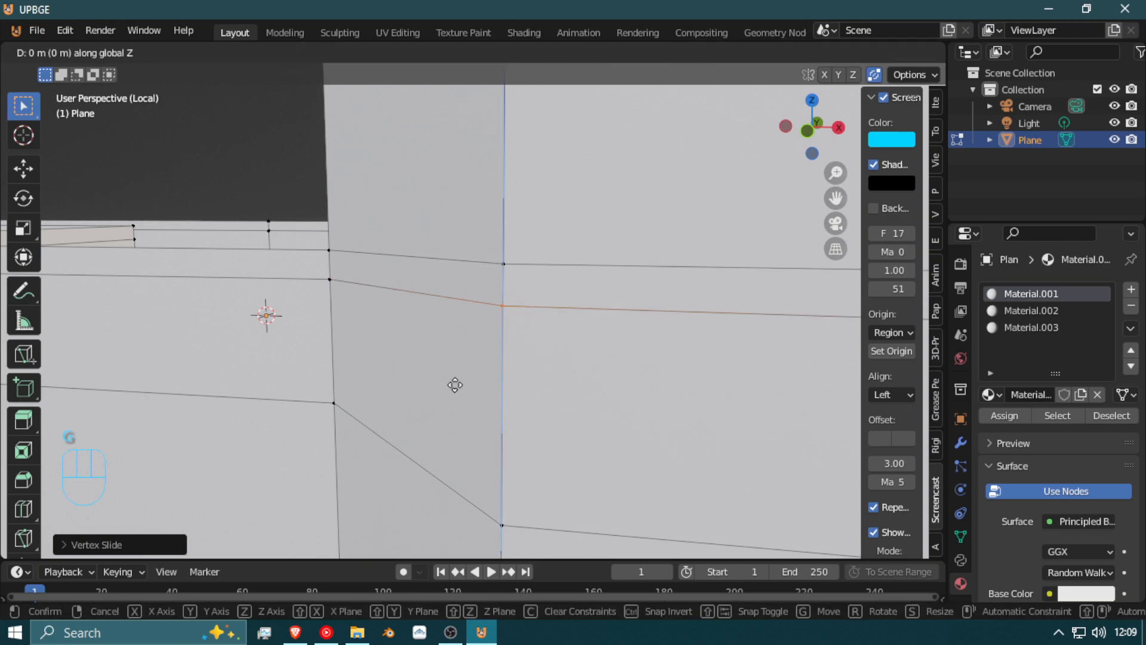
click(337, 294)
Step: Raise the next vertex of the cut line about 0.055 m along Z, snapping to the previously adjusted corner vertex
key(shift+f)
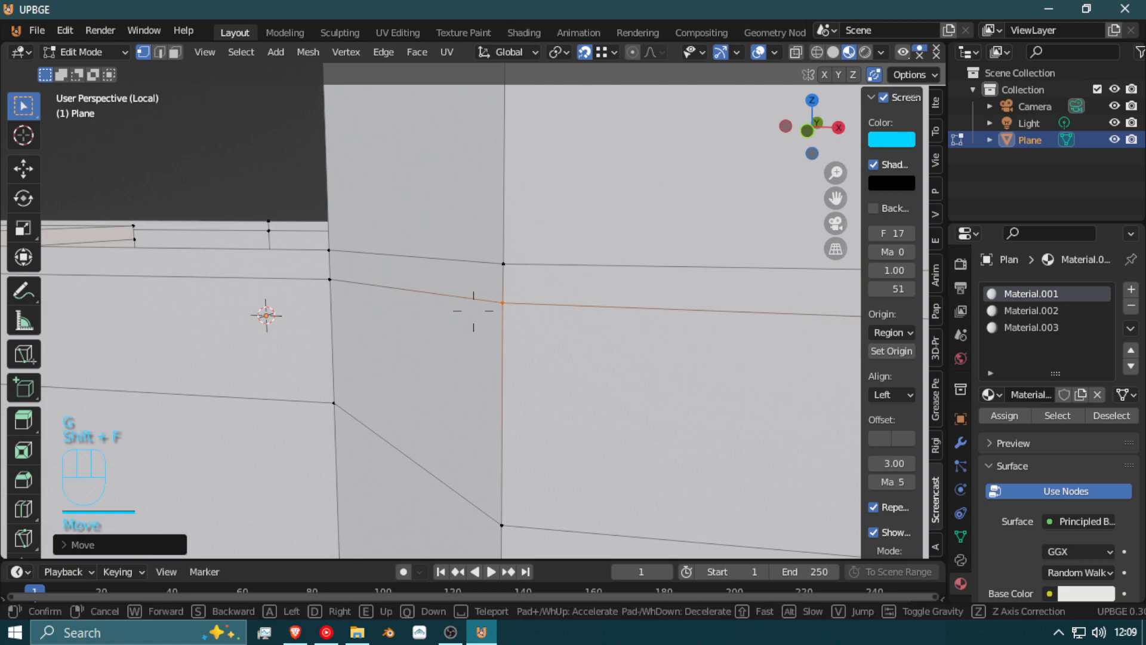
click(468, 311)
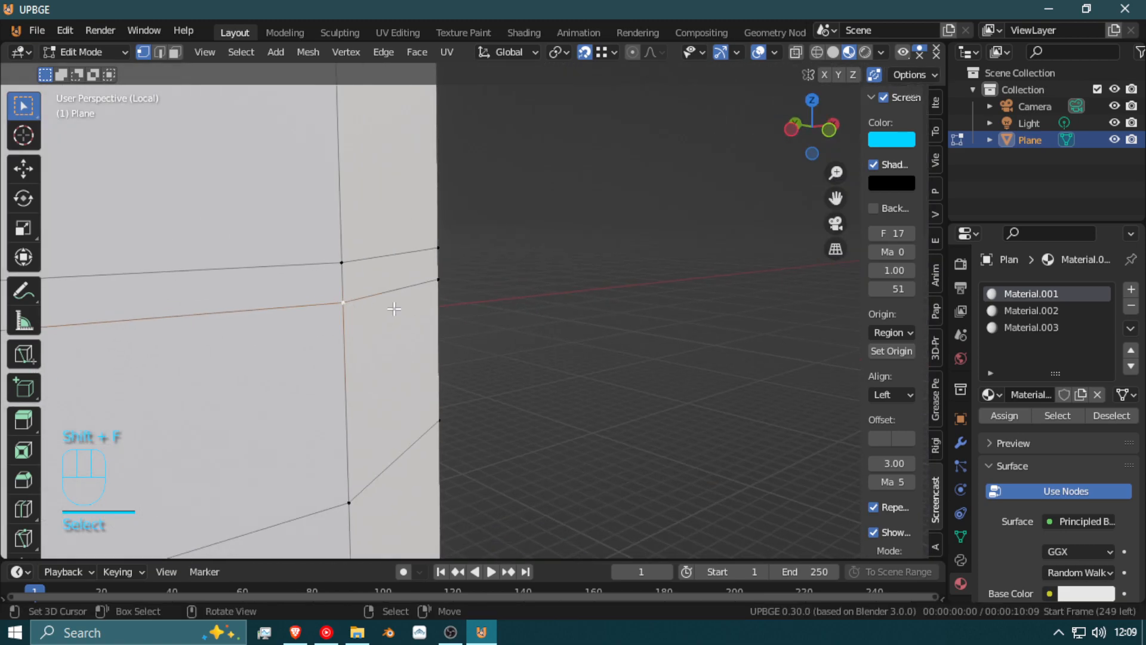
key(shift+f)
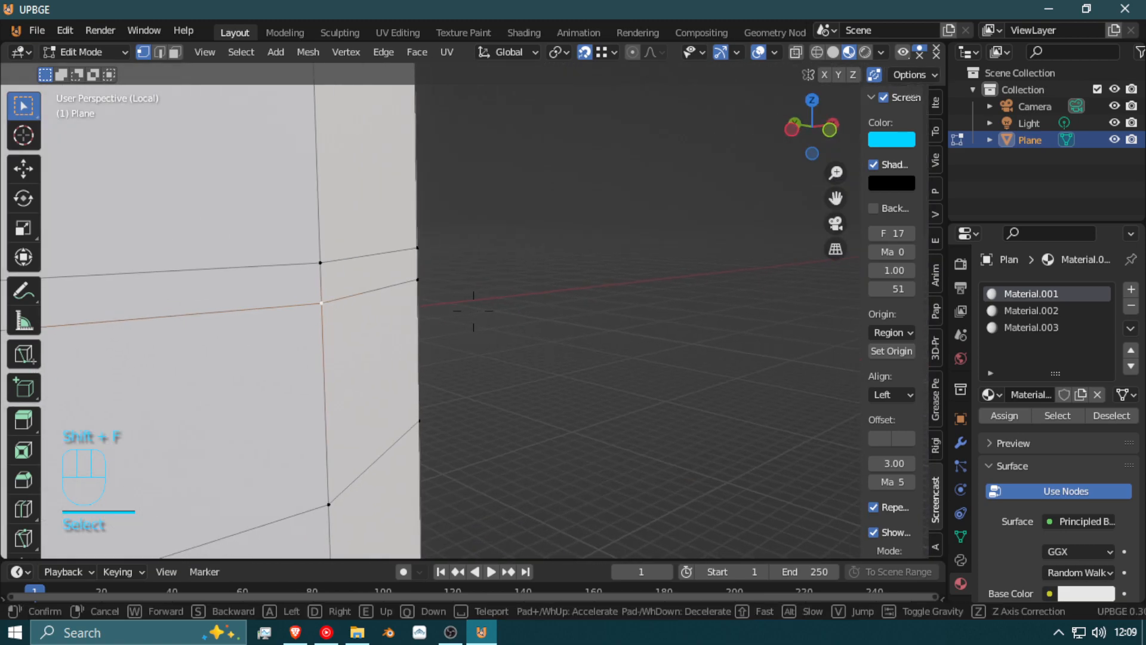
click(473, 310)
key(g)
key(z)
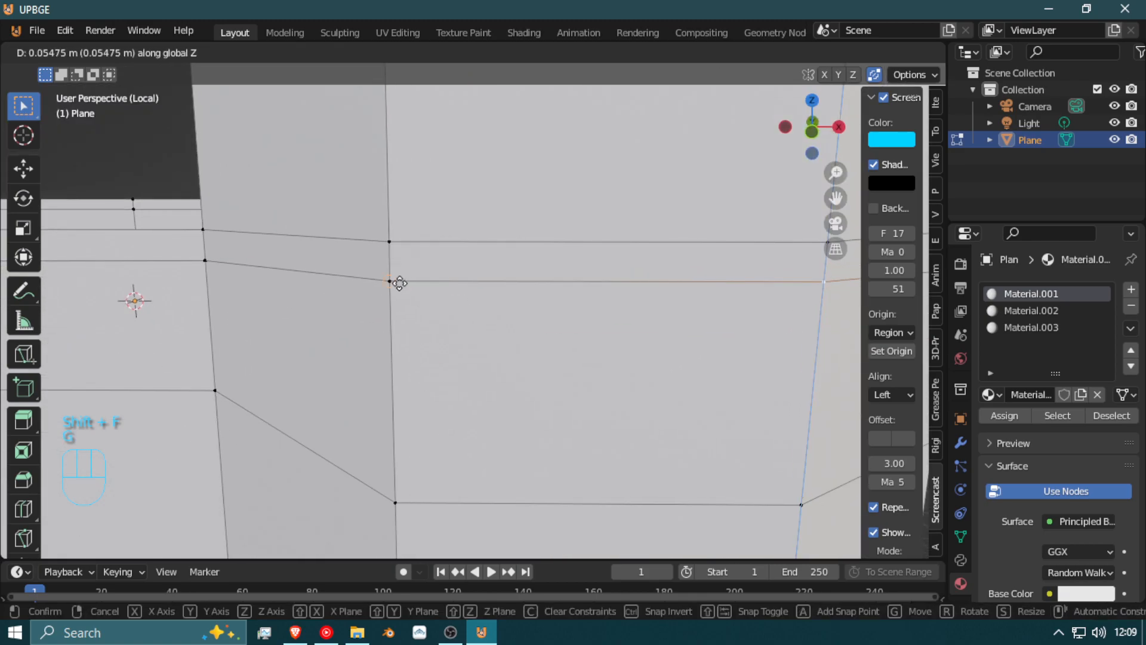
click(399, 283)
Step: Raise the following corner vertex of the cut line about 0.108 m along Z, snapping to its levelled neighbour
key(shift+f)
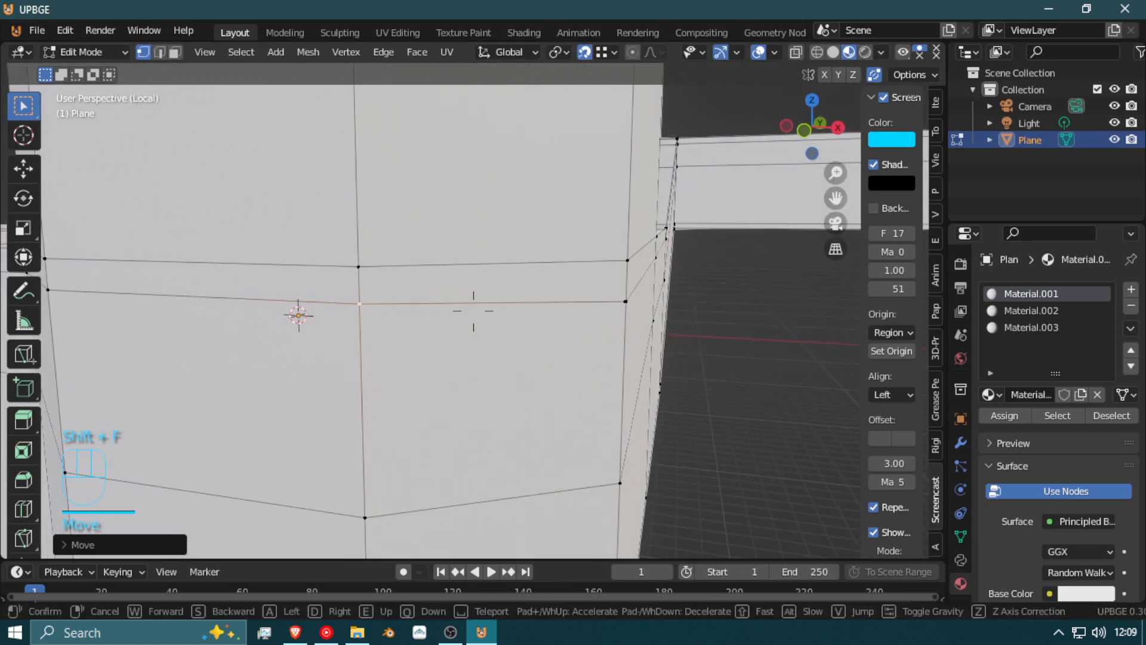
click(473, 310)
key(g)
key(z)
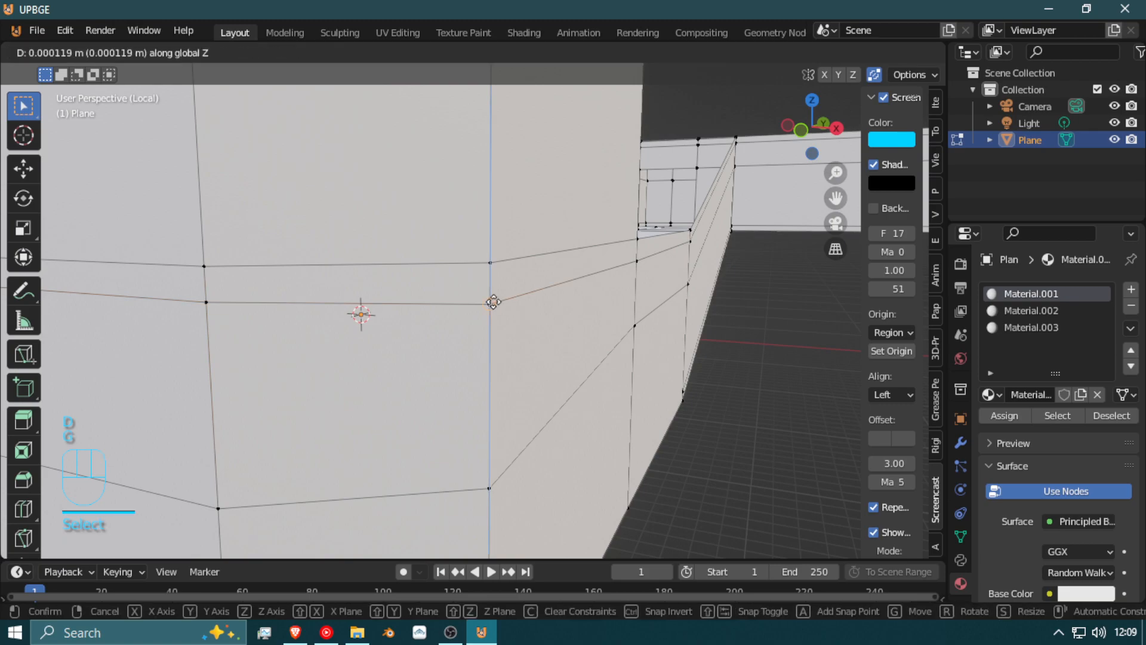
click(484, 313)
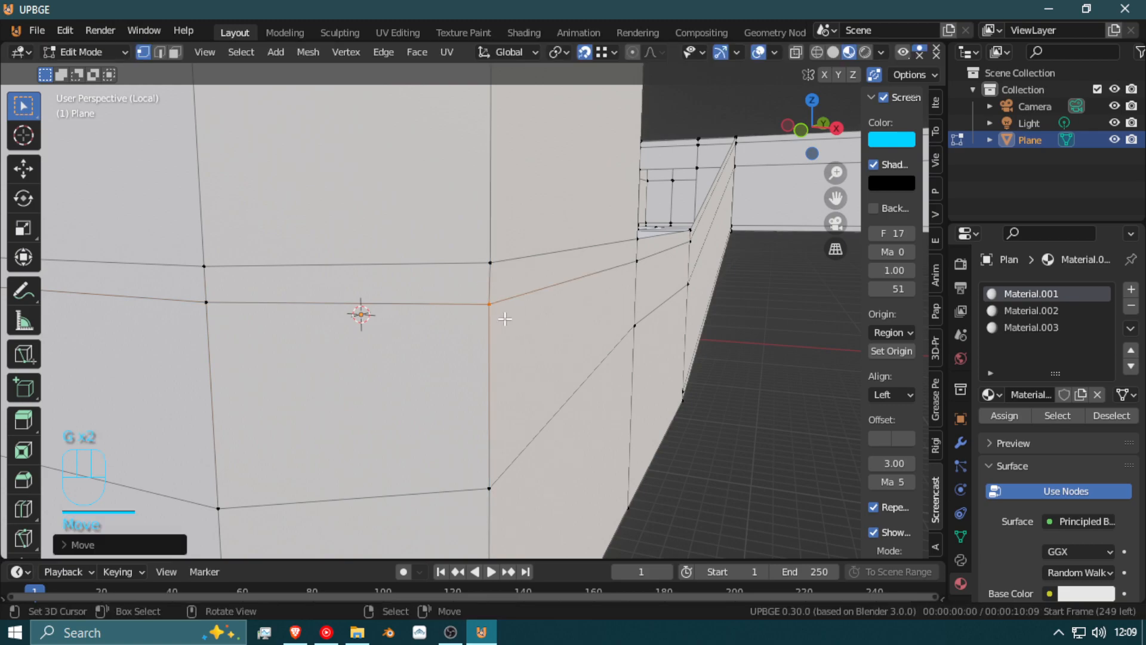
key(g)
key(z)
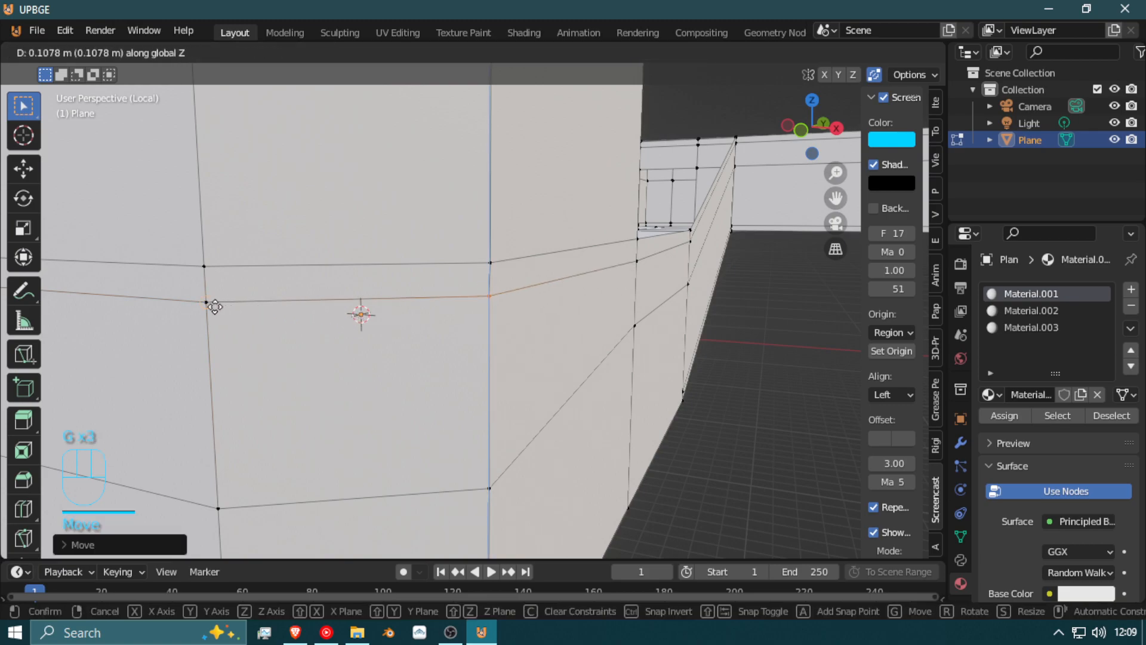
Step: Move the tower's two front corner vertices on the upper trim edge vertically along Z, aligning them with their neighbouring vertices
click(212, 307)
key(shift+f)
click(656, 301)
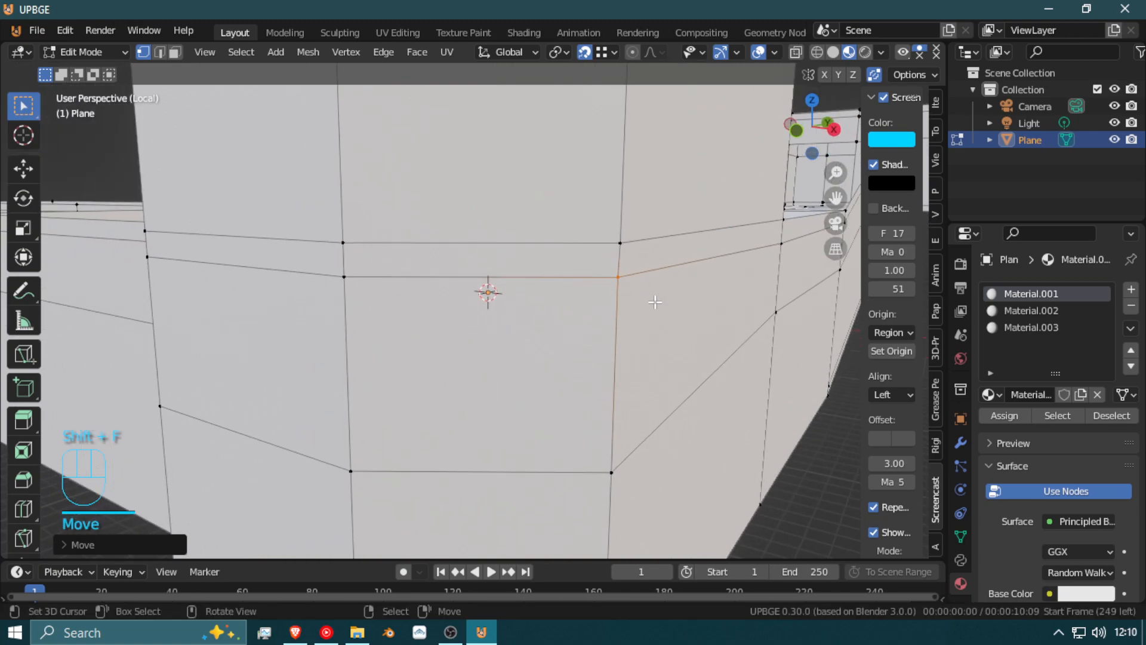
key(g)
key(z)
click(788, 259)
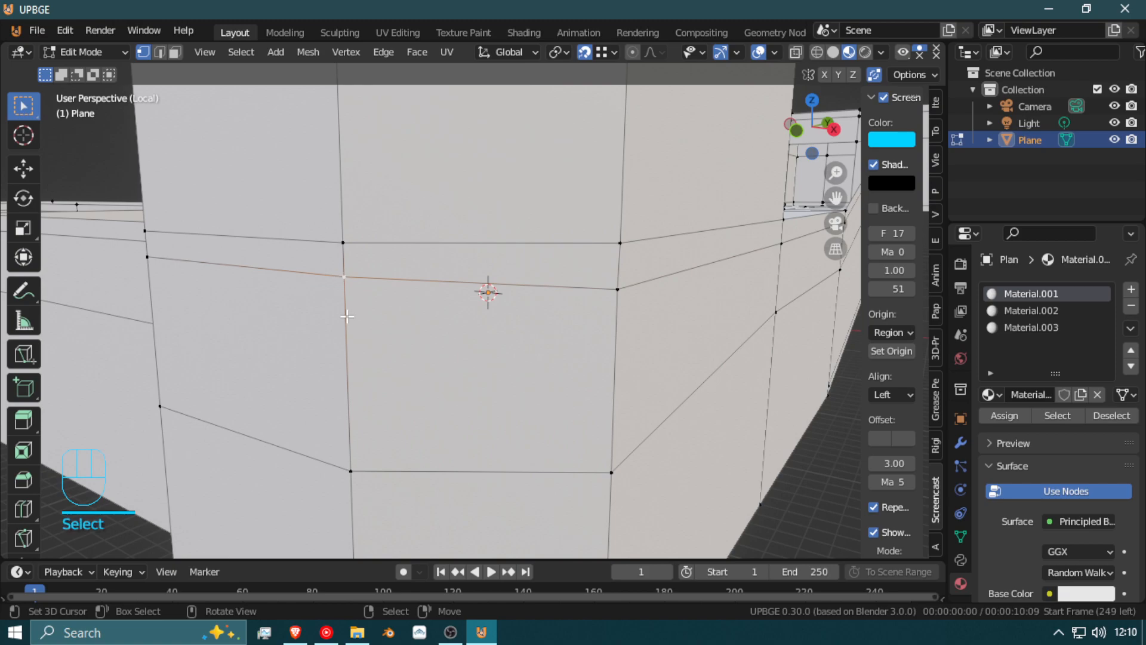
key(g)
key(z)
click(626, 287)
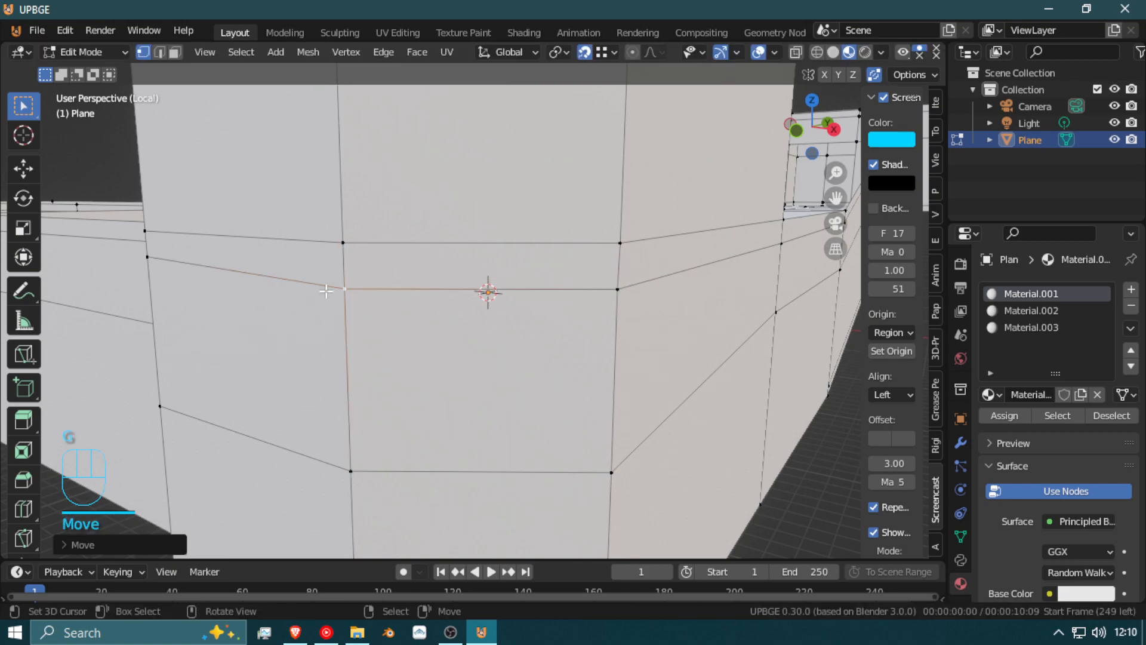
Step: Shift the next two corner vertices of the tower's upper trim edge along Z, snapping each to an adjacent vertex's height
click(148, 258)
key(g)
key(z)
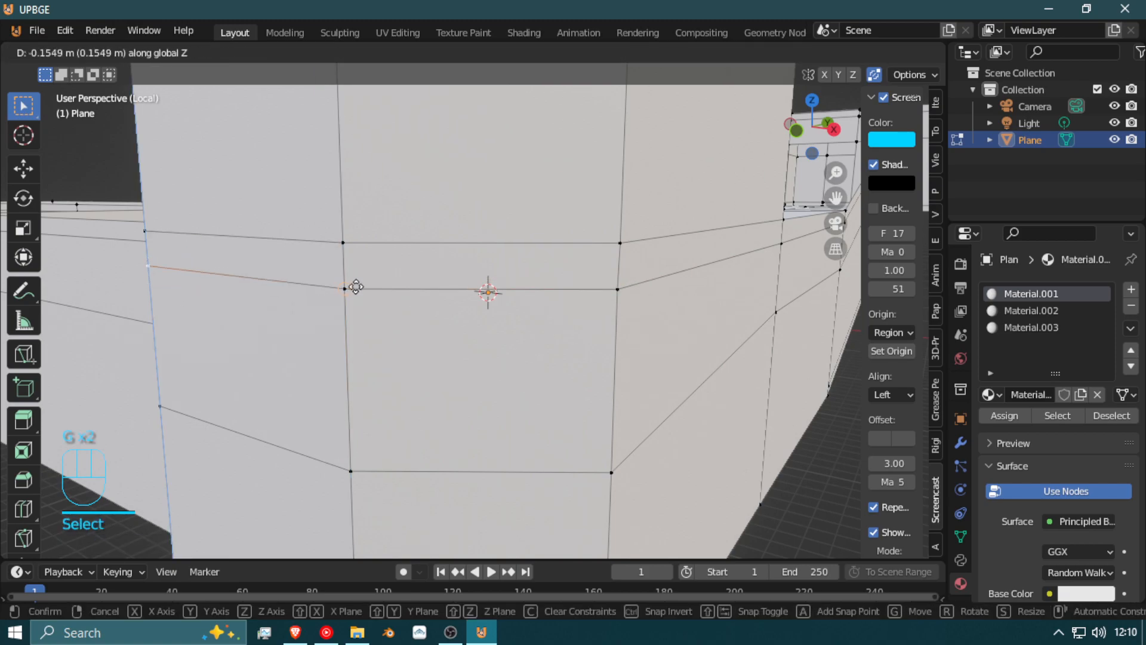
click(355, 287)
key(shift+f)
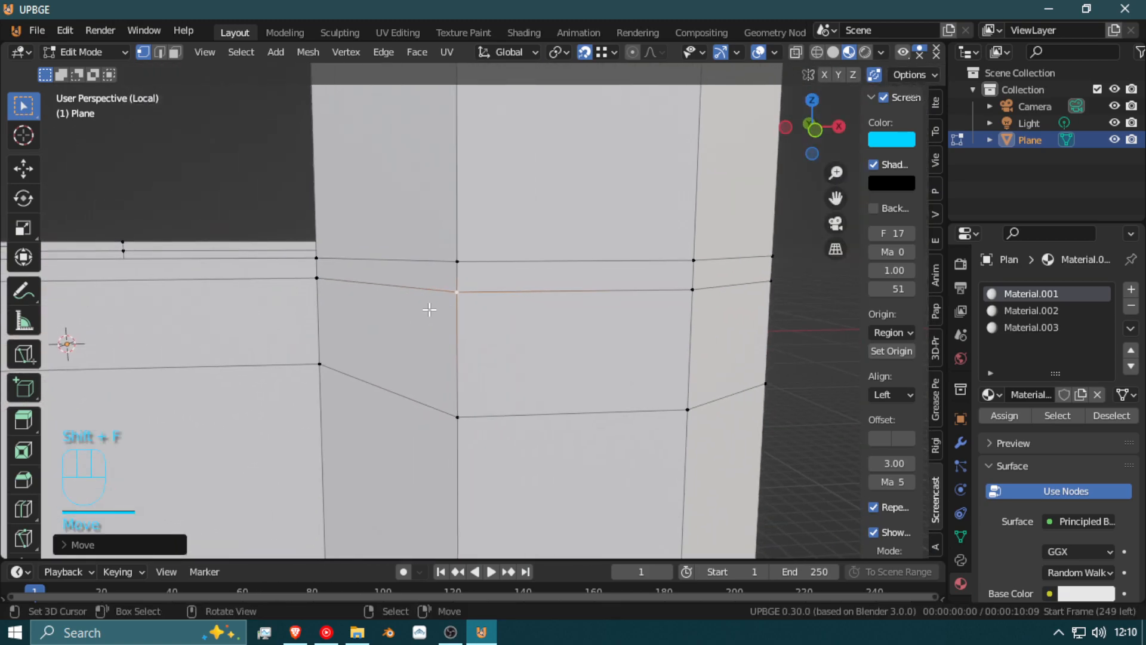
key(g)
click(314, 276)
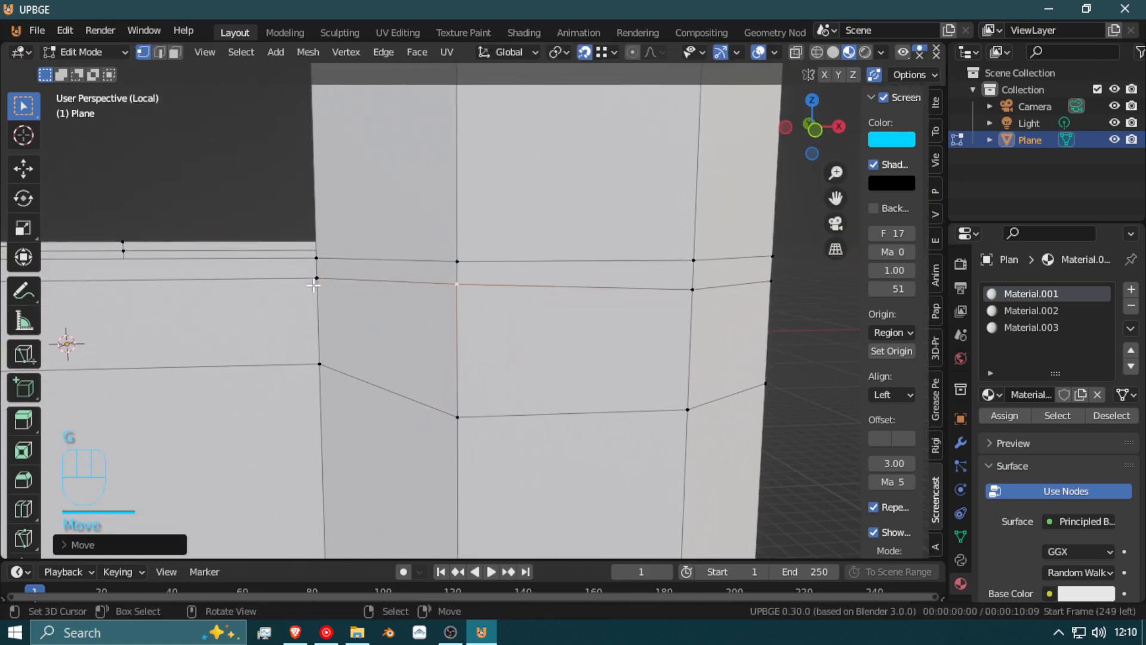
Step: Try to flatten the tower's upper trim edge loop by scaling it to 0 along Z
key(shift+f)
click(473, 311)
alt+click(479, 310)
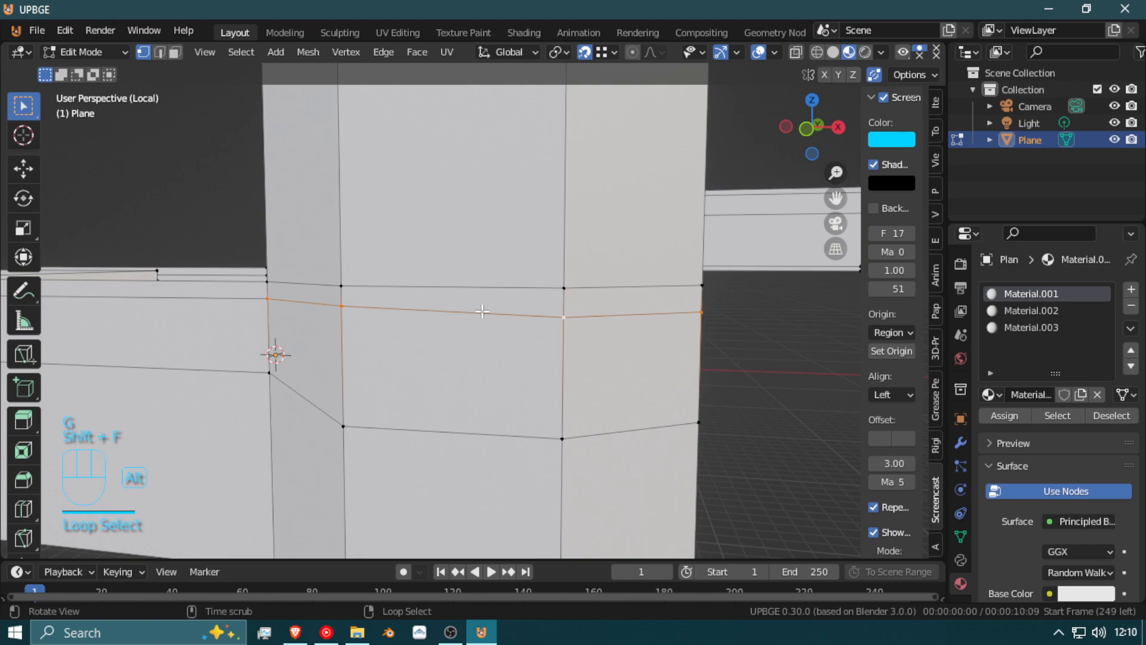
key(shift+f)
key(d)
click(537, 282)
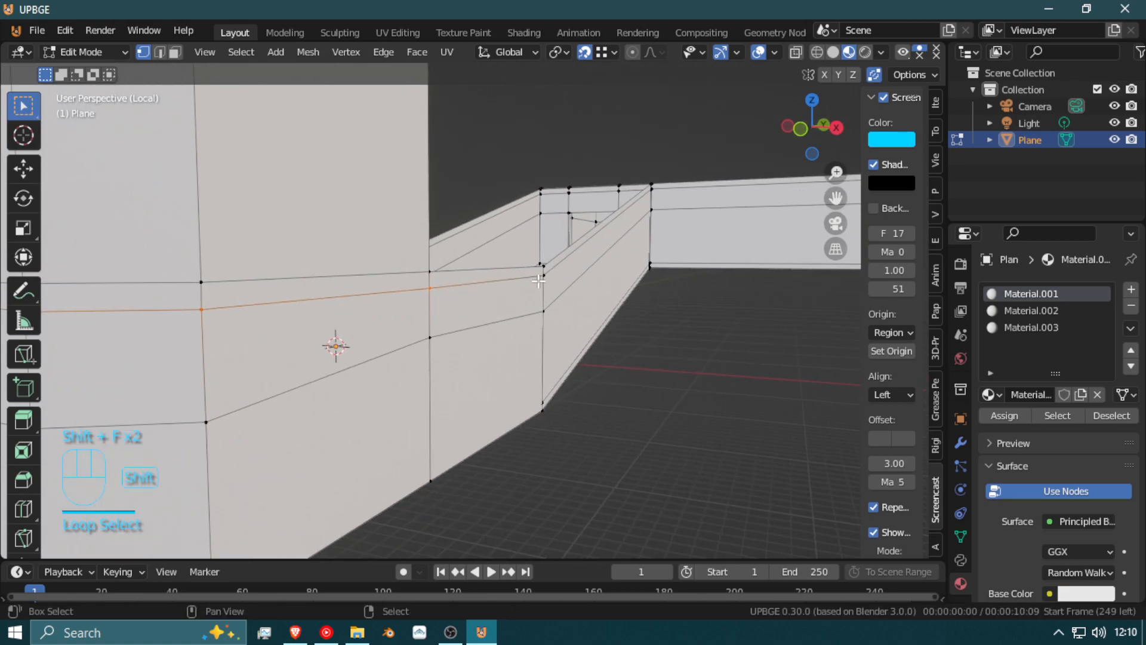
key(shift+f)
key(a)
click(474, 311)
key(shift+f)
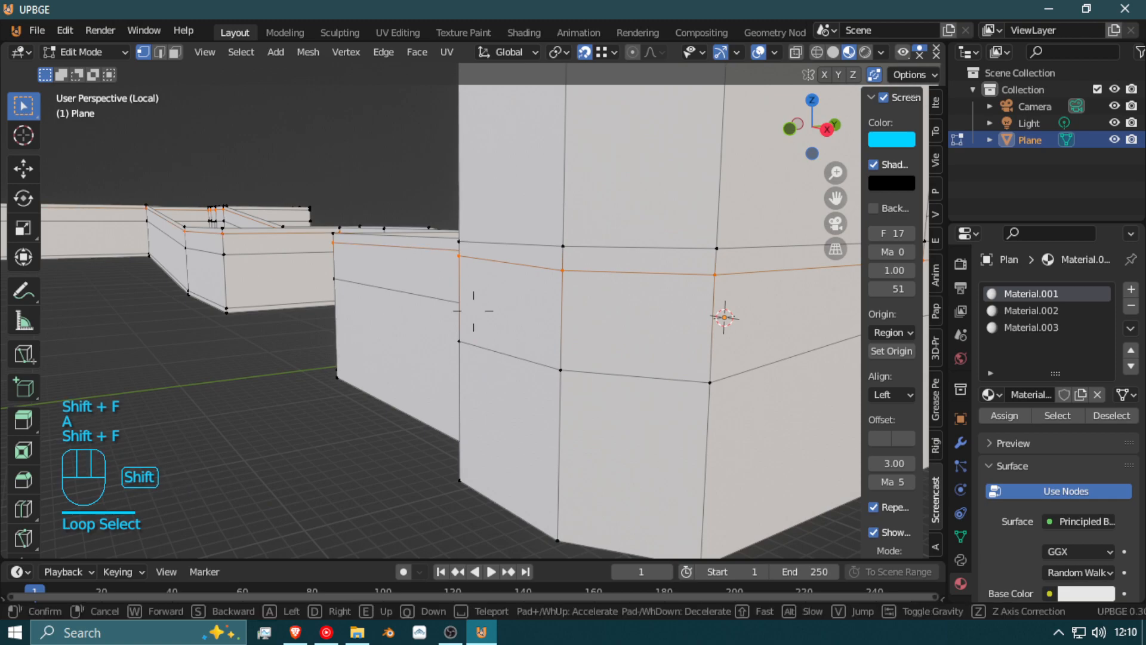
click(473, 311)
key(s)
key(z)
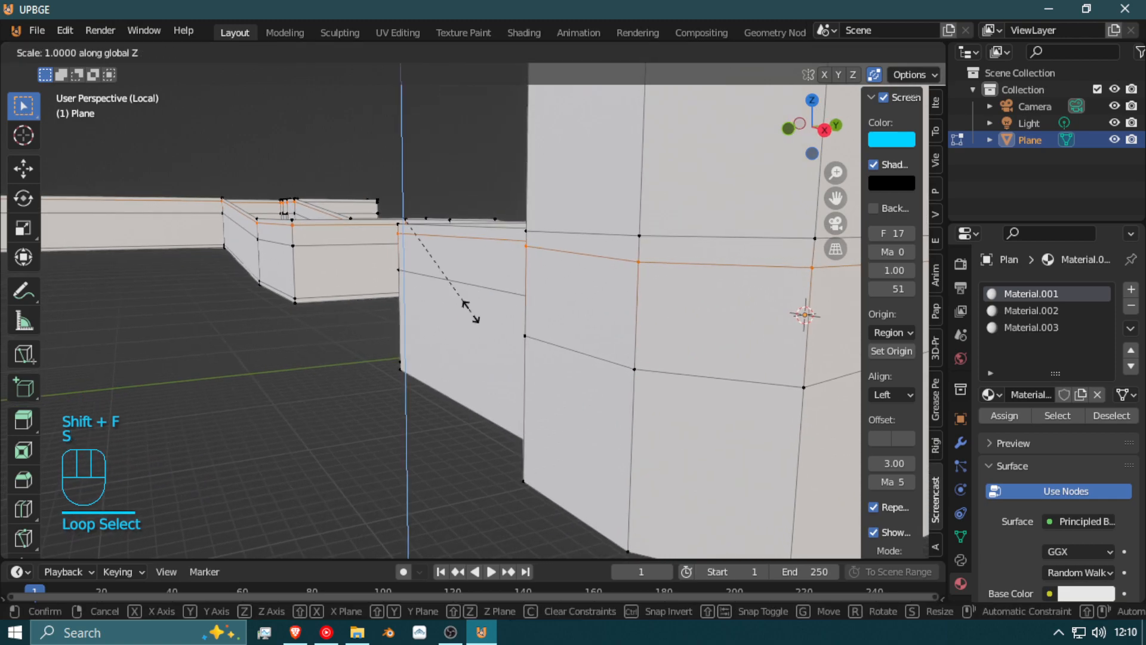
key(0)
key(Return)
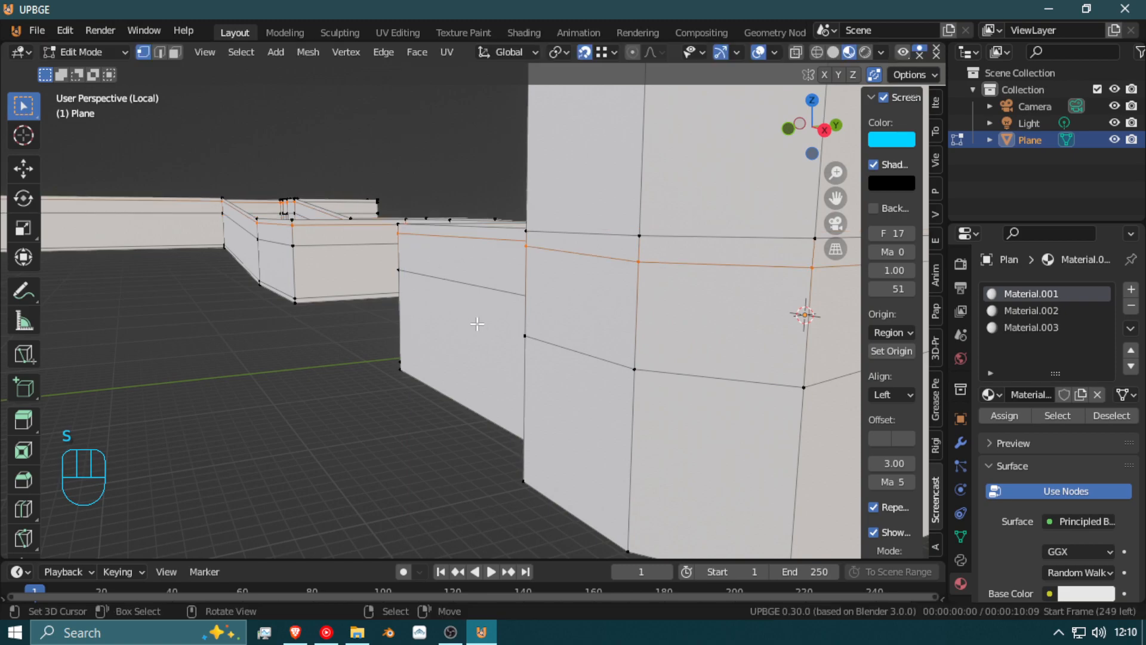
Step: Snap two vertices on the tower's upper trim edge along Z, starting with the corner beside the long wall face
key(shift+f)
key(shift+e)
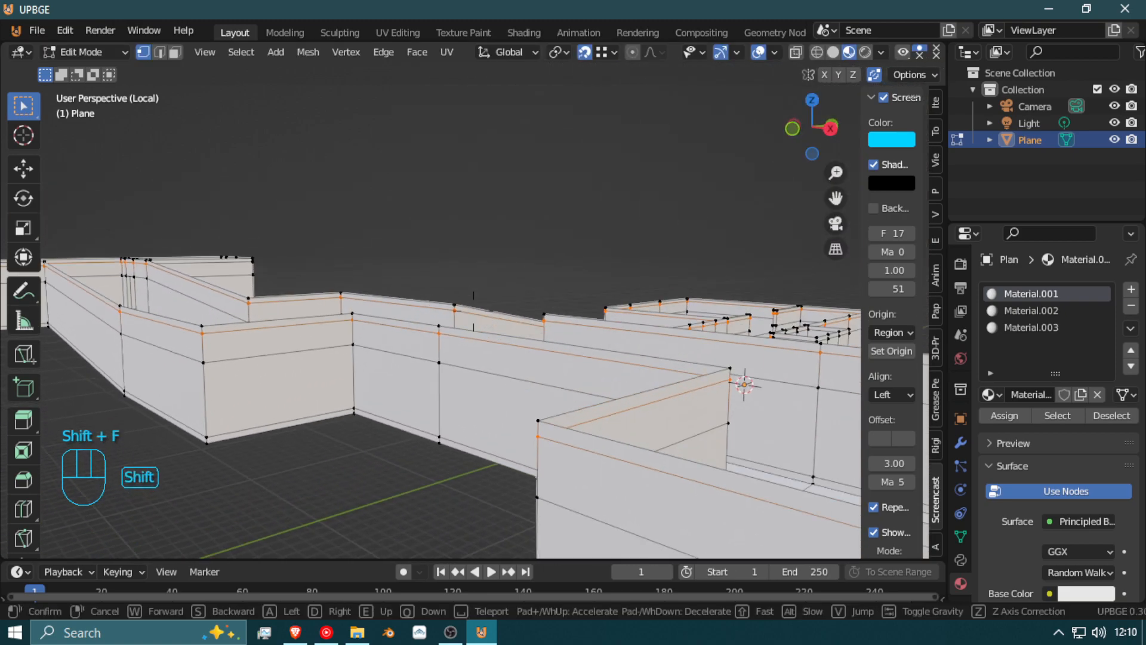
key(w)
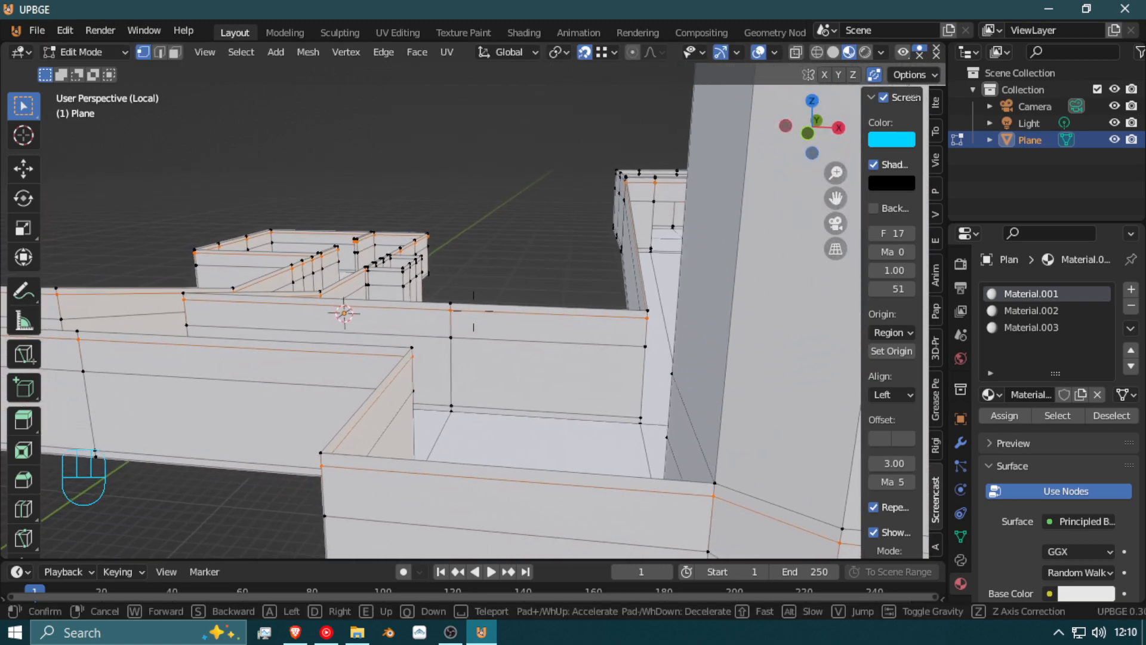
key(shift+d)
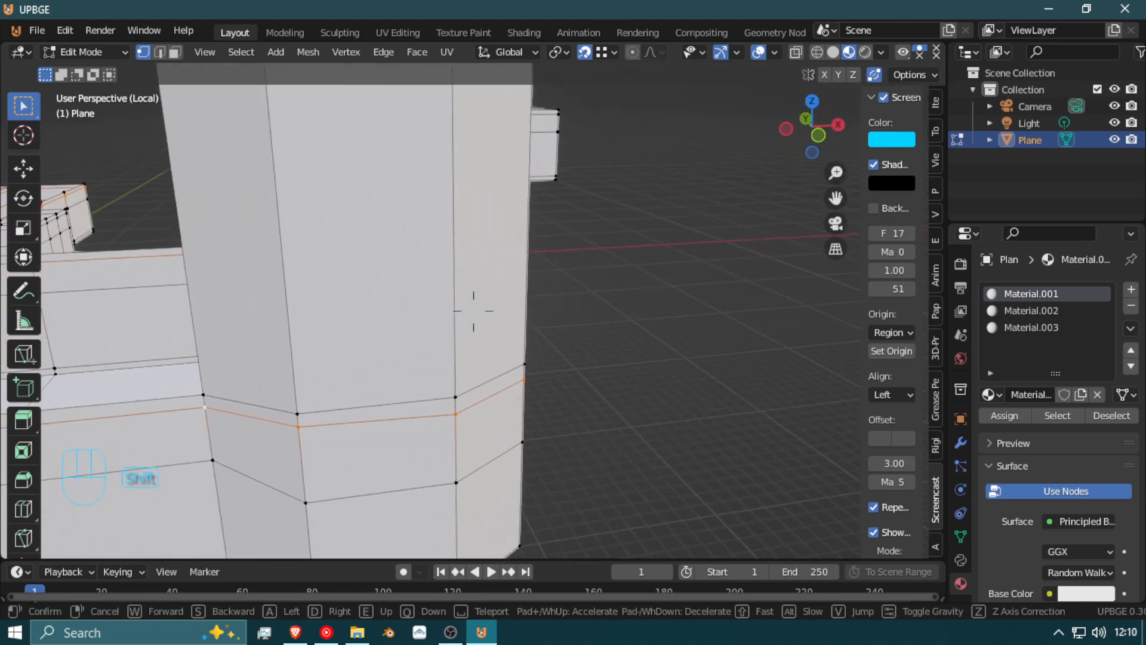
key(shift+w)
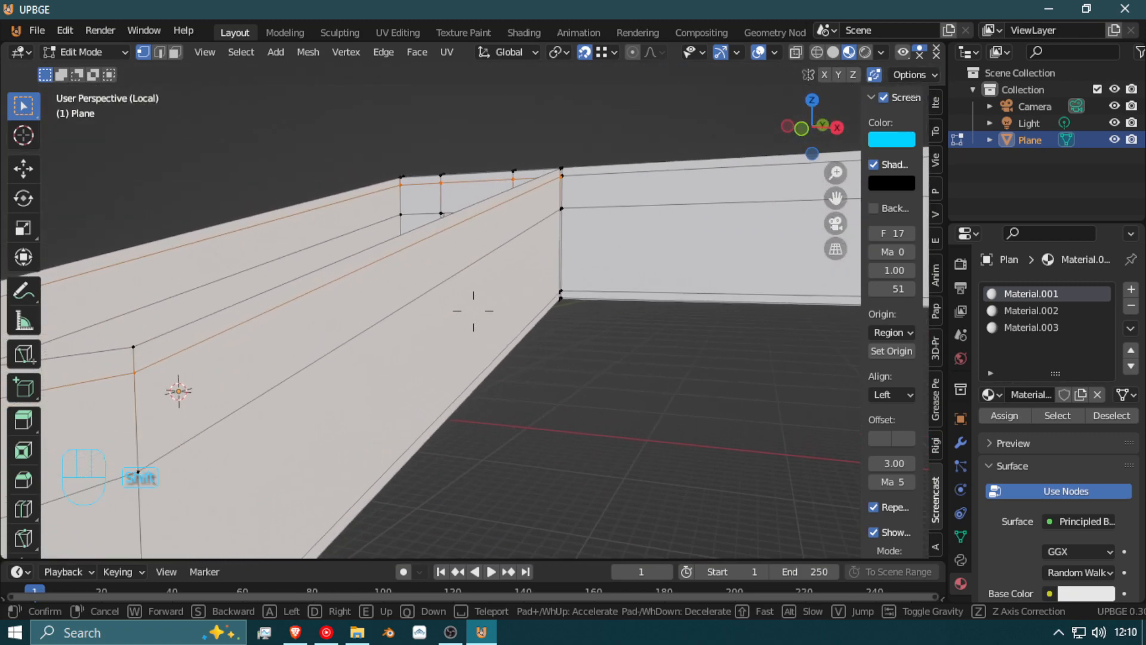
key(shift+s)
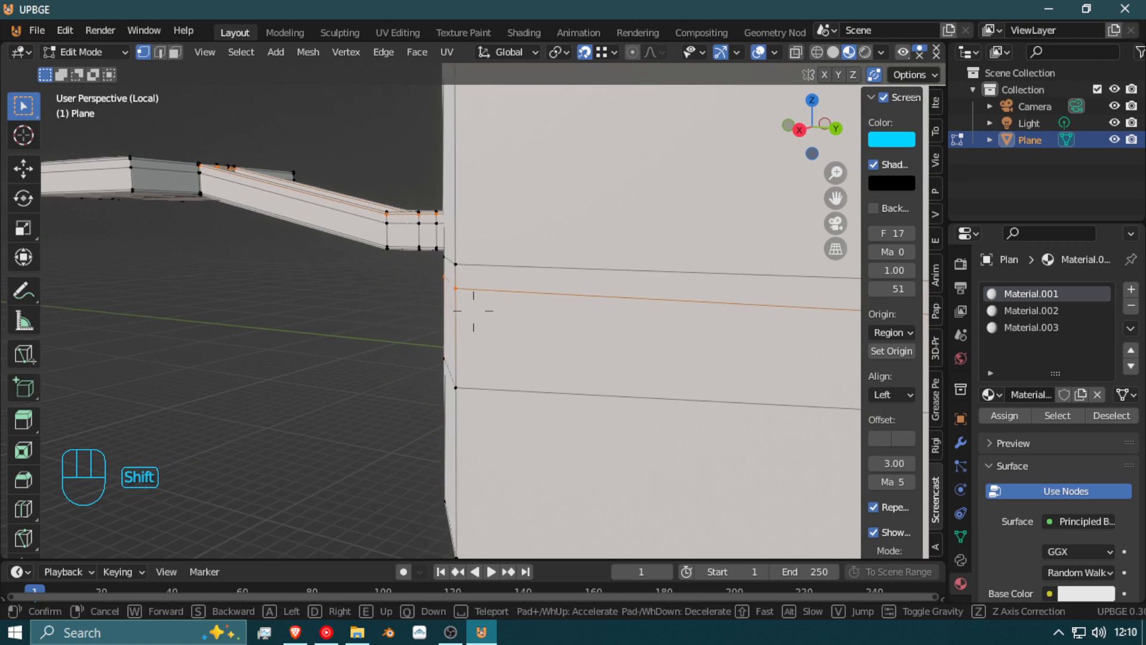
click(473, 310)
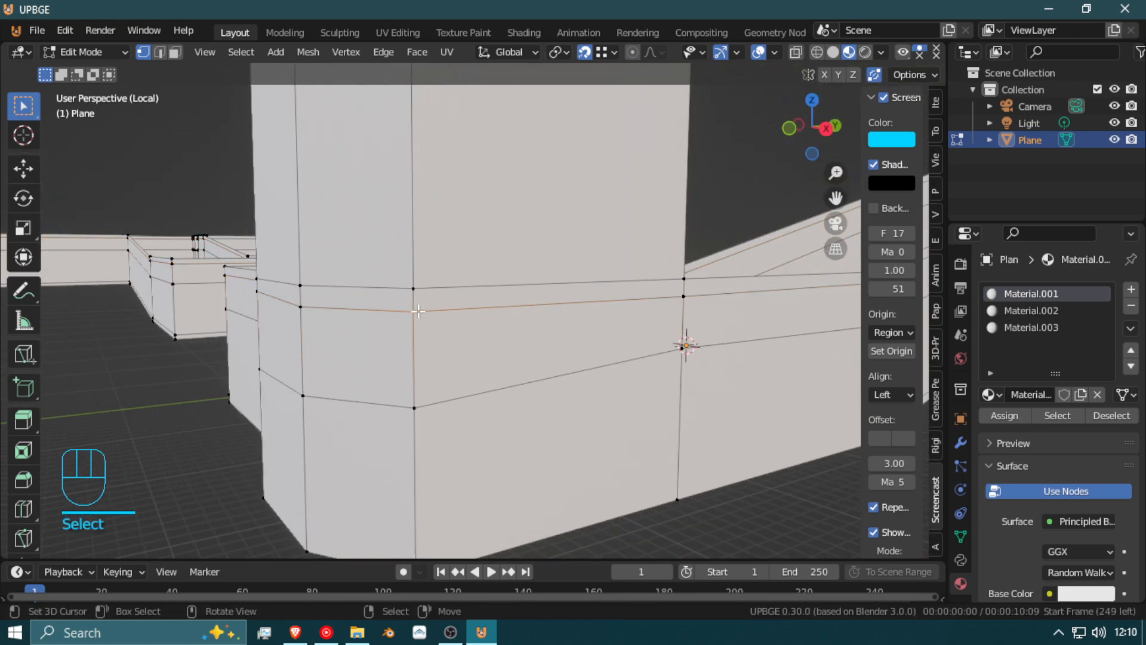
key(g)
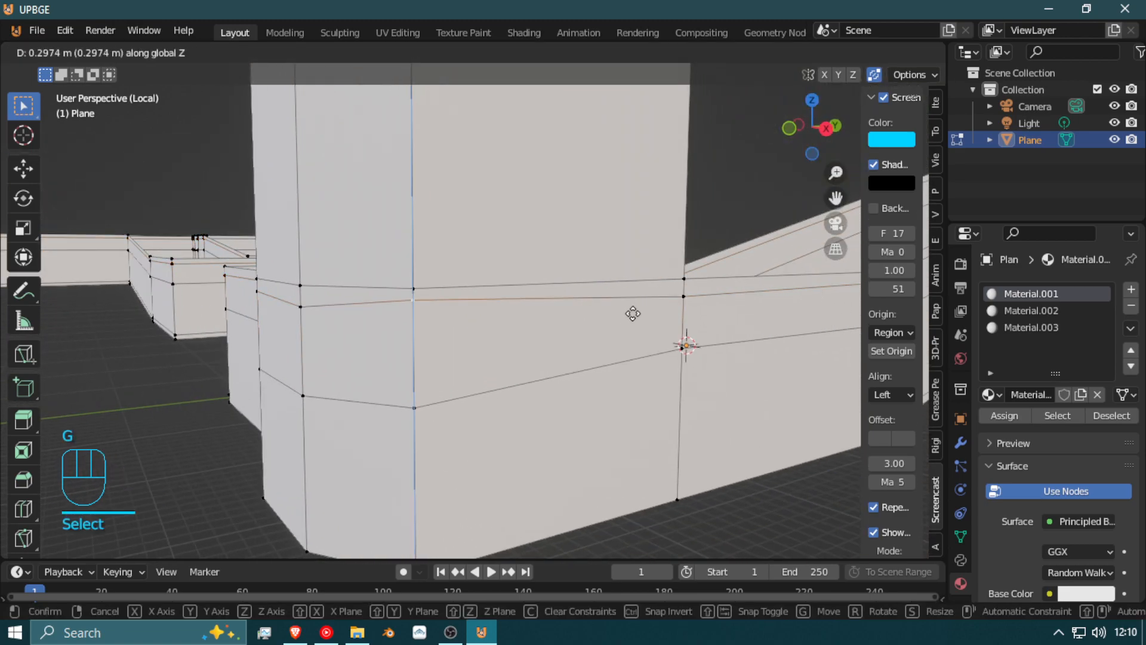
click(376, 333)
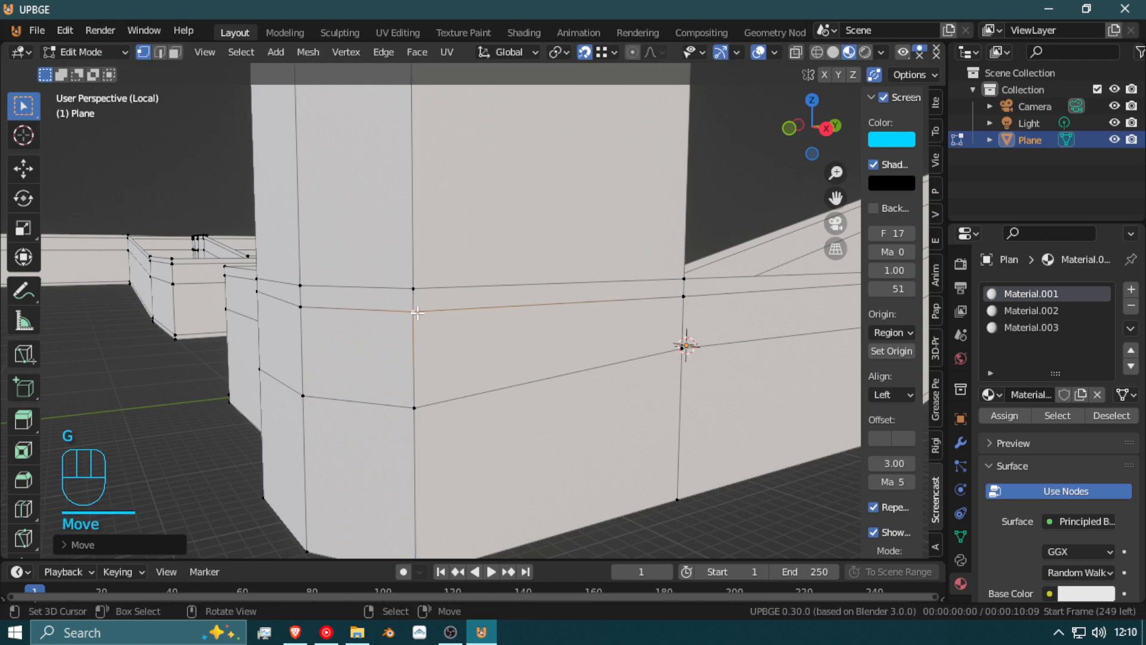
key(g)
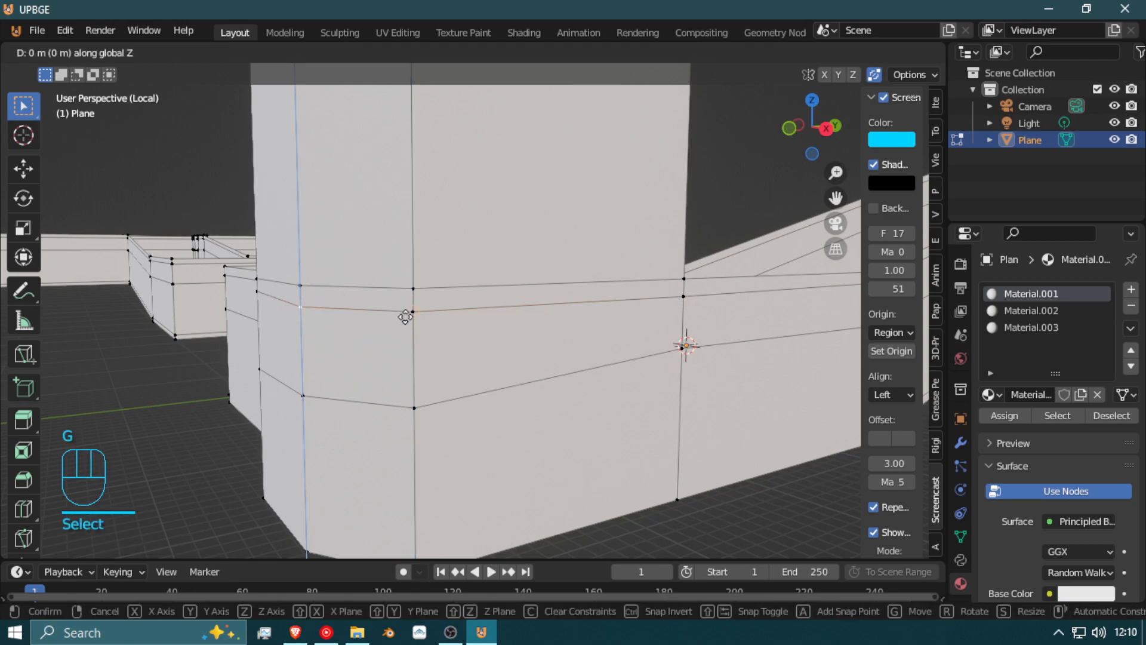
click(404, 318)
Step: Level the tower's front corner vertex and the adjacent corner vertex of the upper trim edge along Z with their neighbours
key(shift+f)
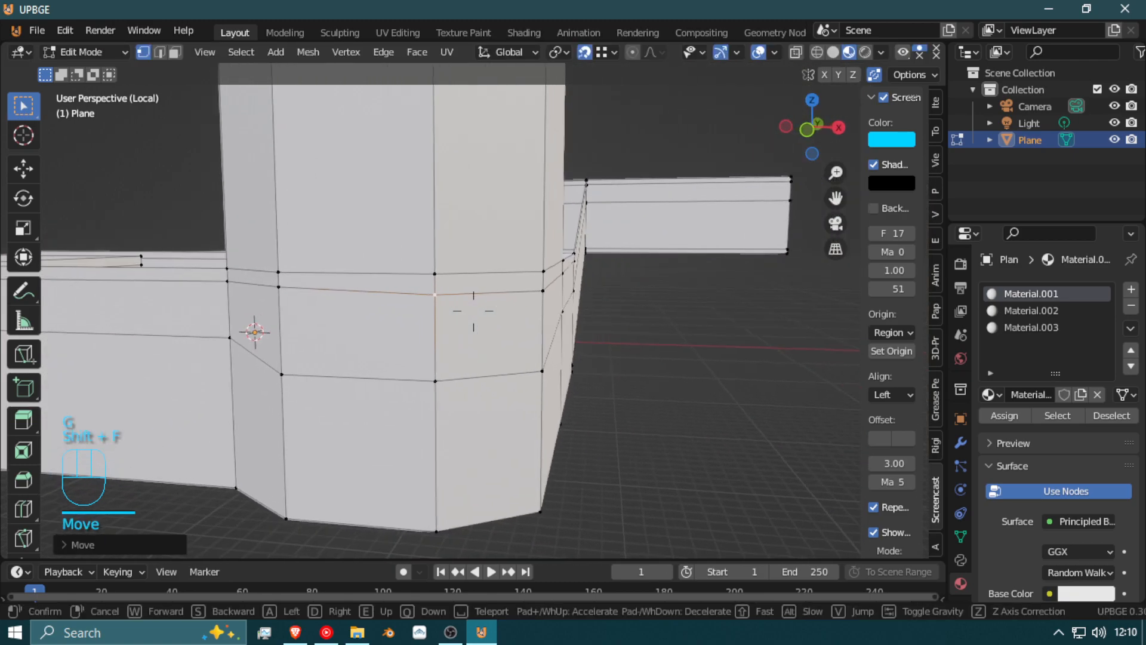
click(473, 310)
key(g)
key(z)
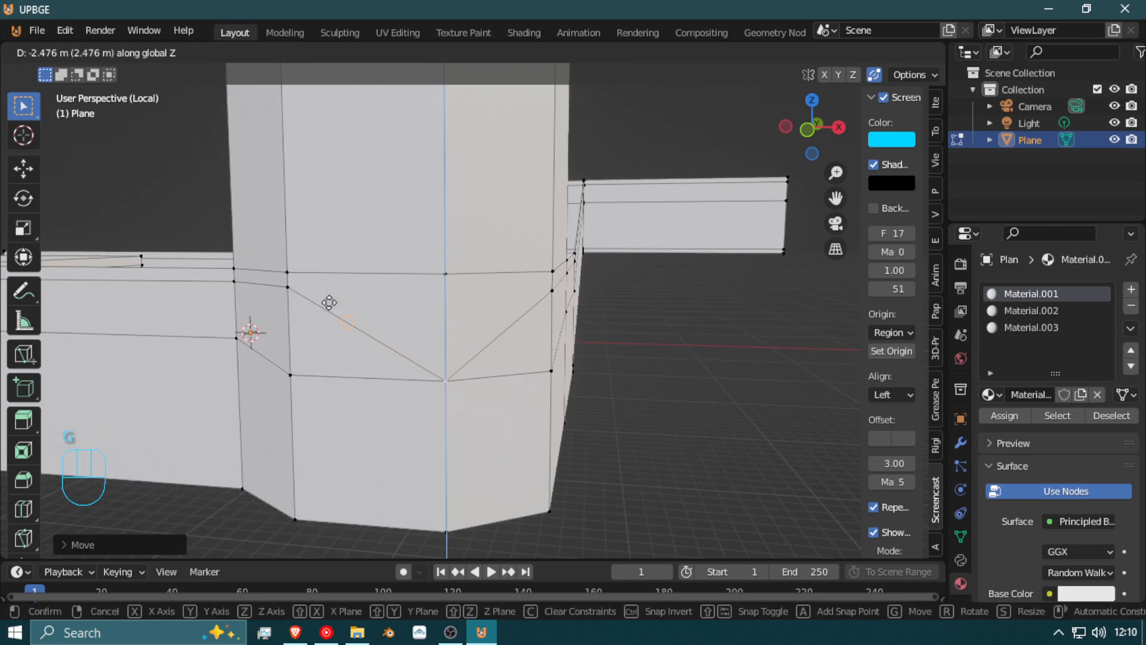
click(285, 292)
right_click(554, 291)
key(g)
key(z)
click(441, 297)
Step: Raise the lower edge loop's vertex beneath the tower's far edge along Z to the height of the outer wall corner vertex
key(shift+f)
key(d)
key(d)
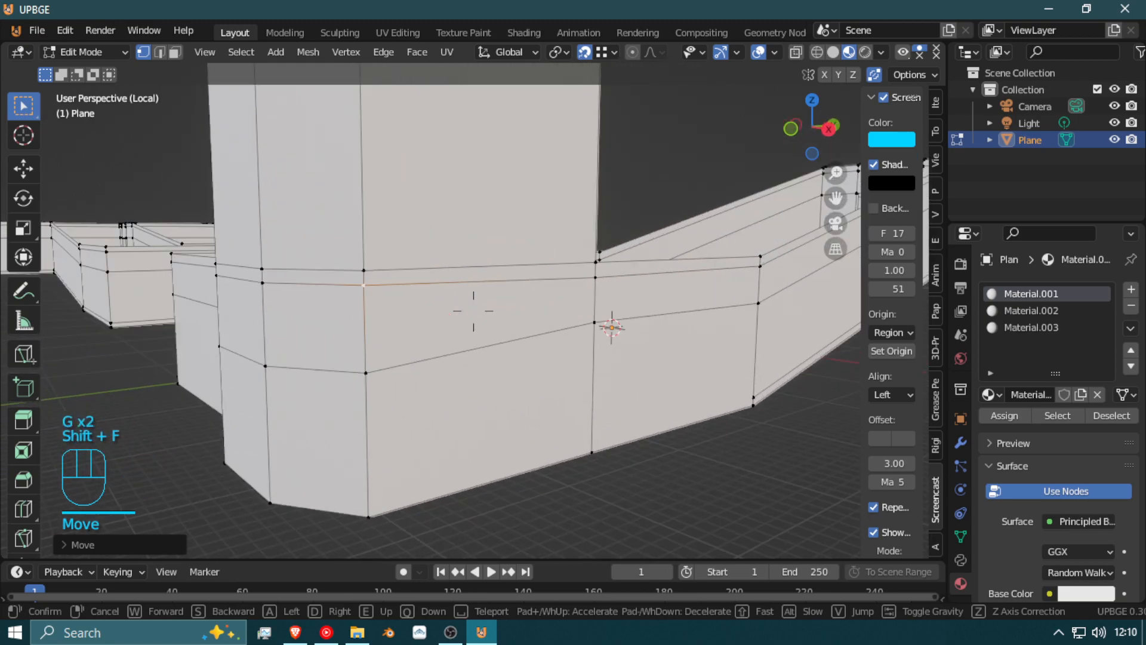
click(473, 322)
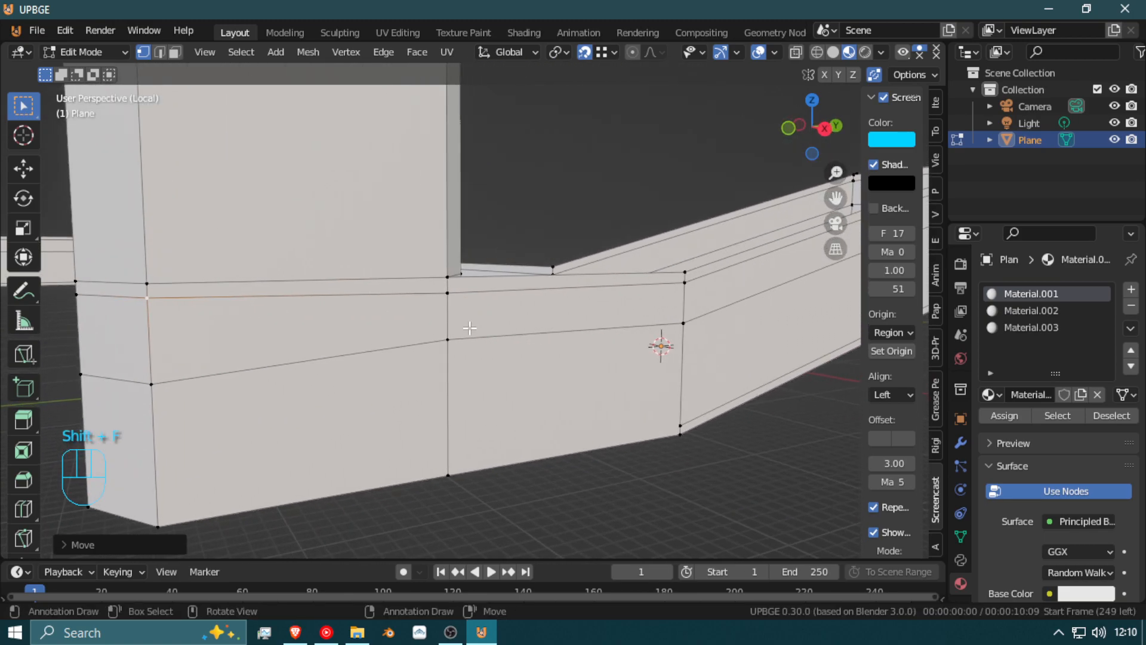
right_click(443, 351)
key(g)
key(z)
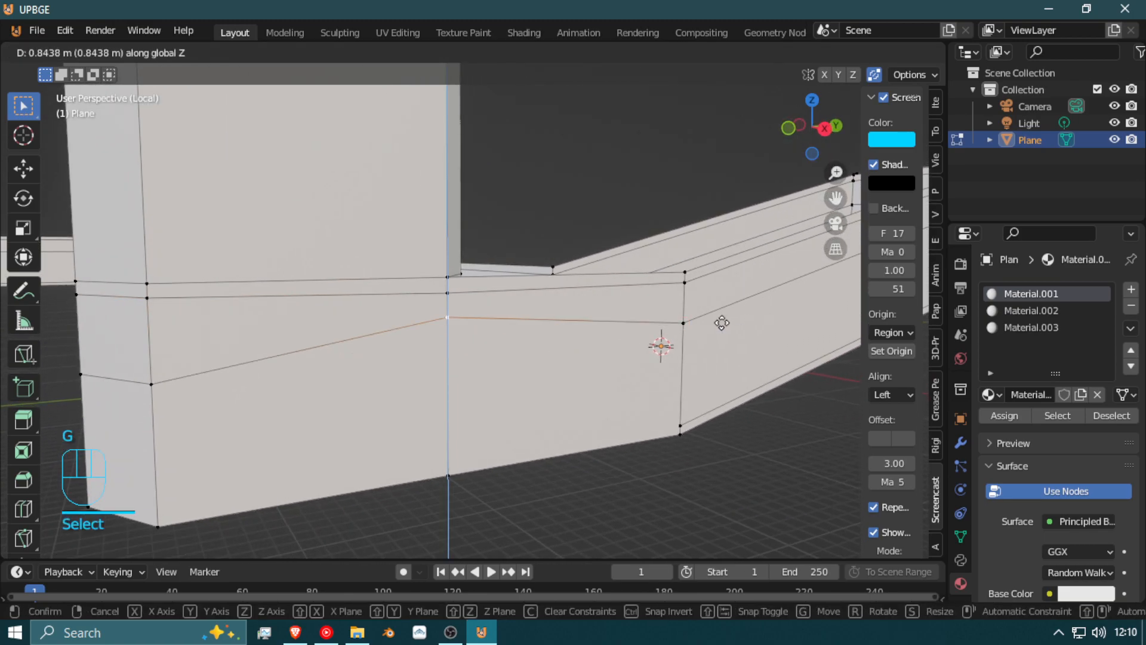
click(691, 323)
Step: Raise the tower's three remaining corner vertices on the lower edge loop along Z, snapping each to the previously levelled vertex
key(shift+f)
click(472, 311)
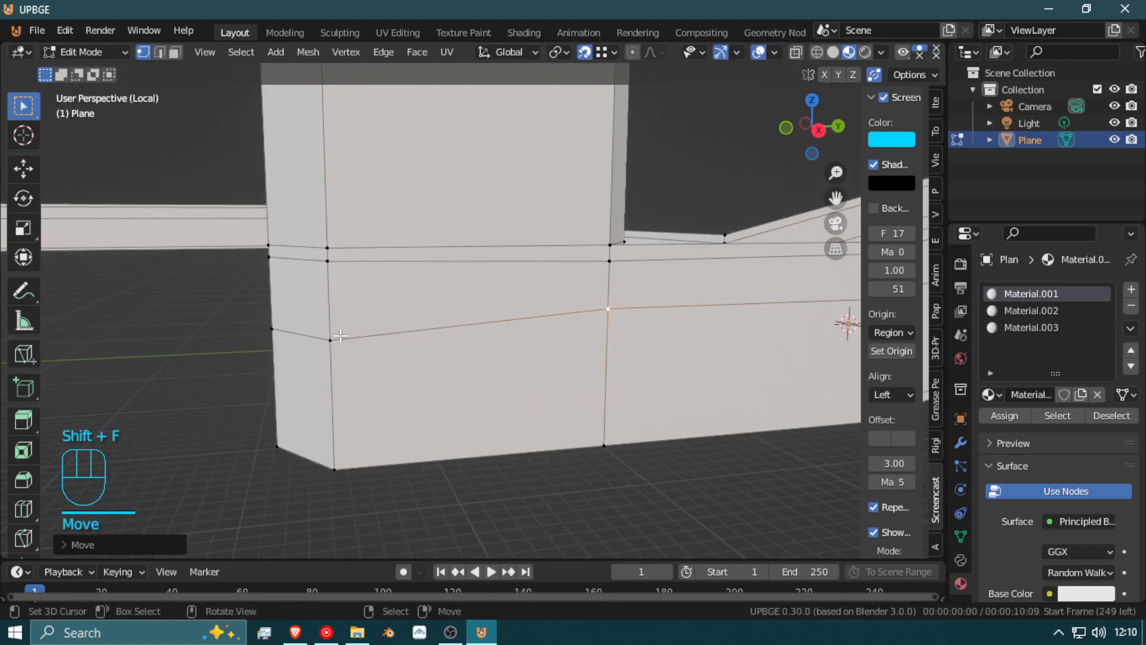
key(g)
click(593, 307)
key(shift+f)
click(531, 321)
key(g)
key(z)
click(630, 299)
click(392, 323)
key(g)
click(512, 320)
Step: Set the base color of Material.003 to black with an HSV value of 0
key(shift+f)
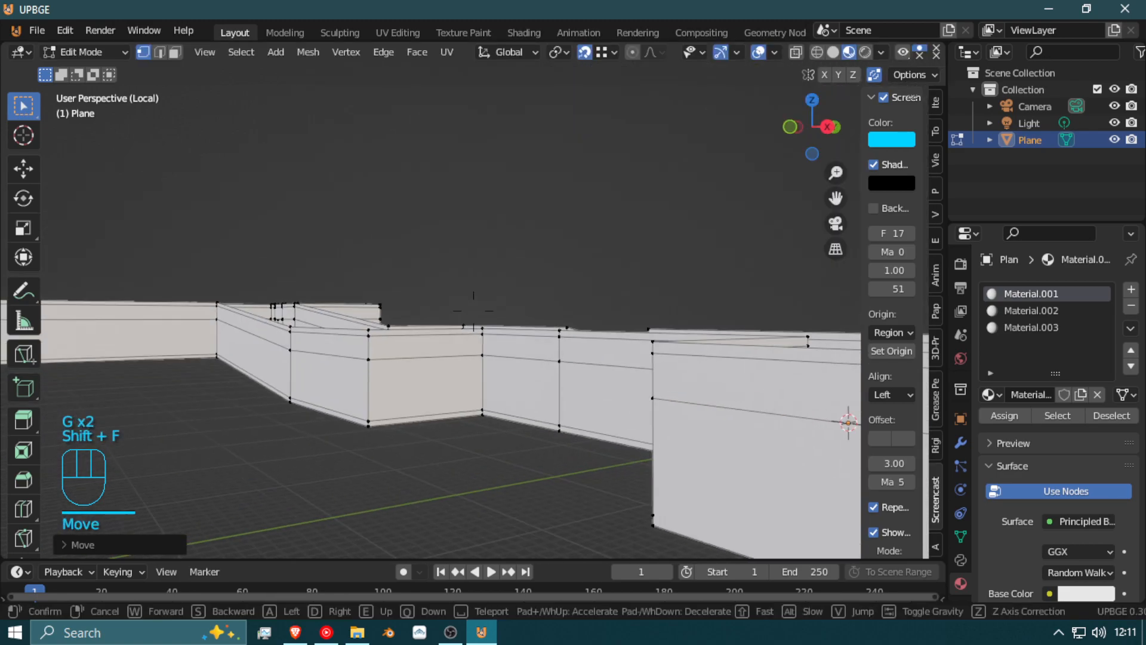
key(d)
key(s)
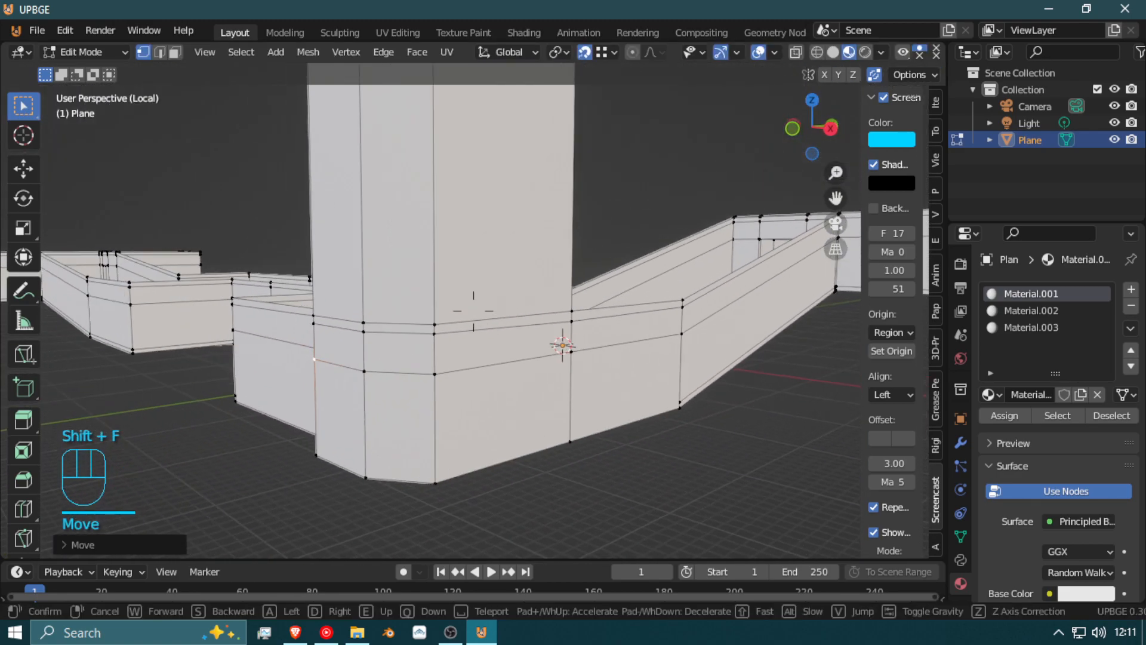
click(473, 310)
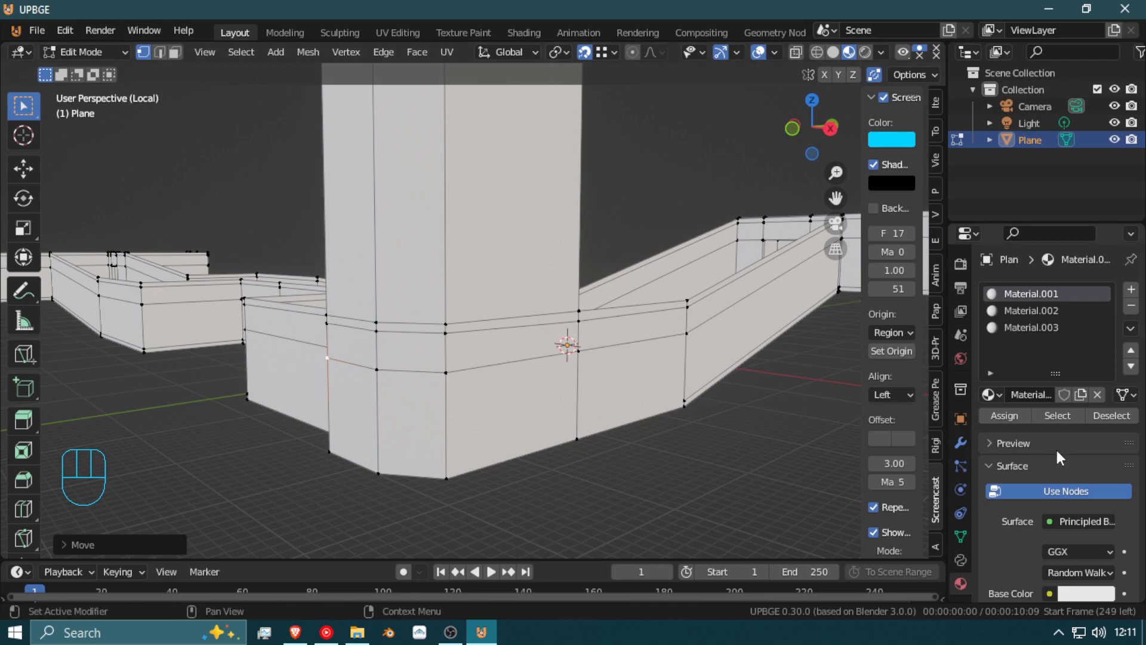
click(1090, 595)
drag(1102, 418, 1102, 477)
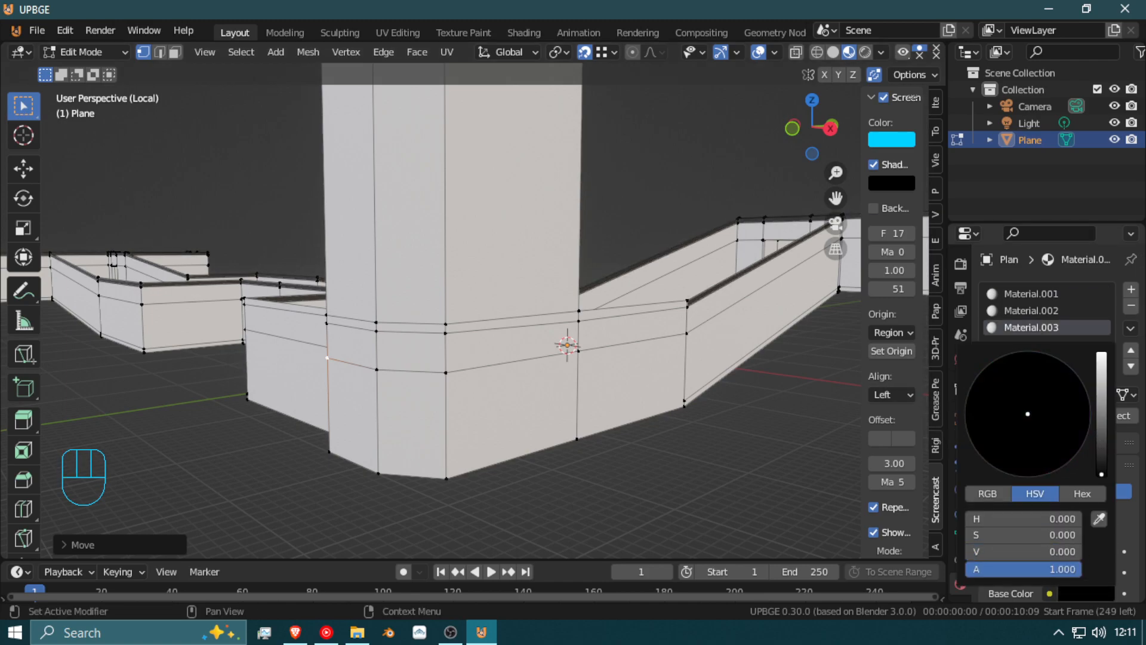
Step: Assign Material.003 to the uncolored trim face loop along the top of the end room's walls
key(shift+f)
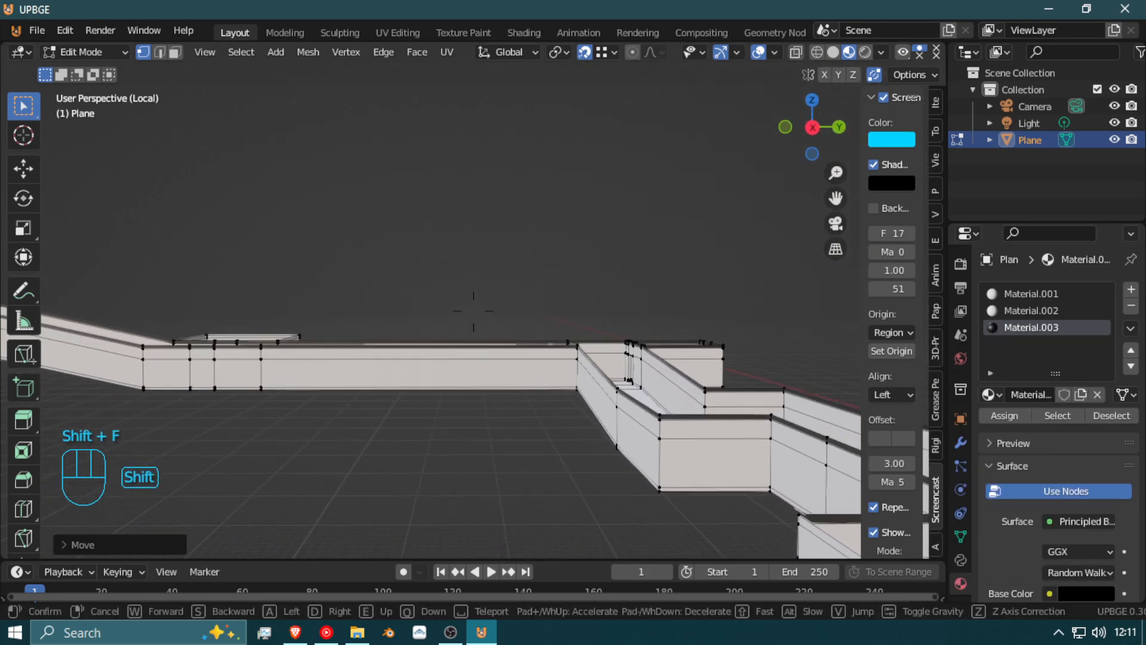
key(shift+w)
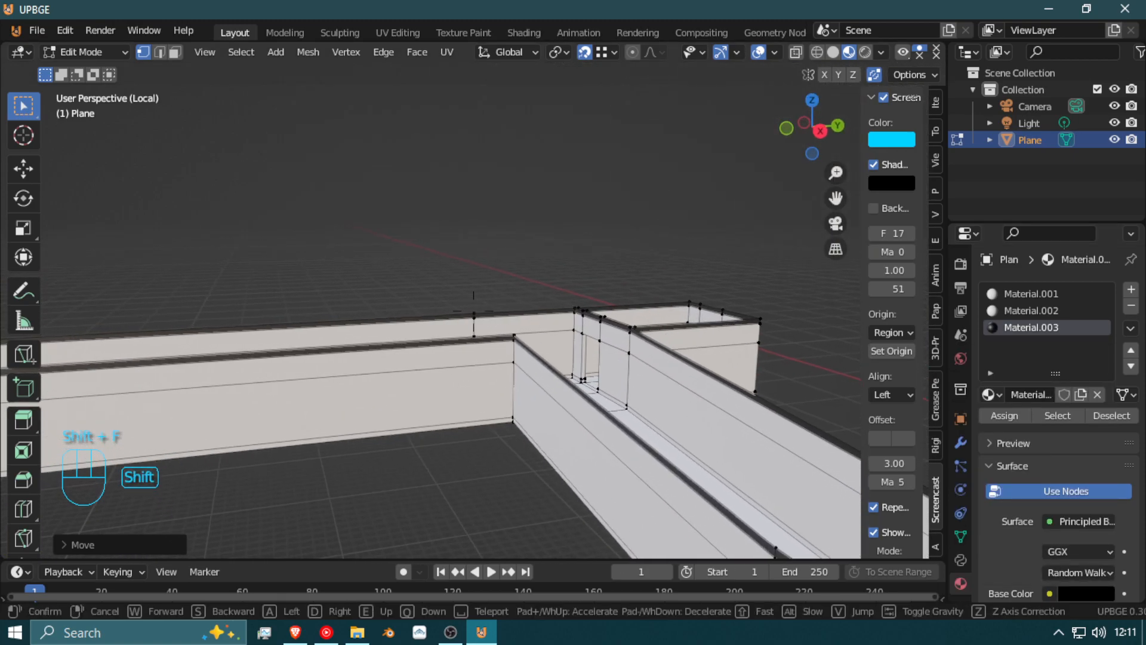
key(shift+e)
key(shift+w)
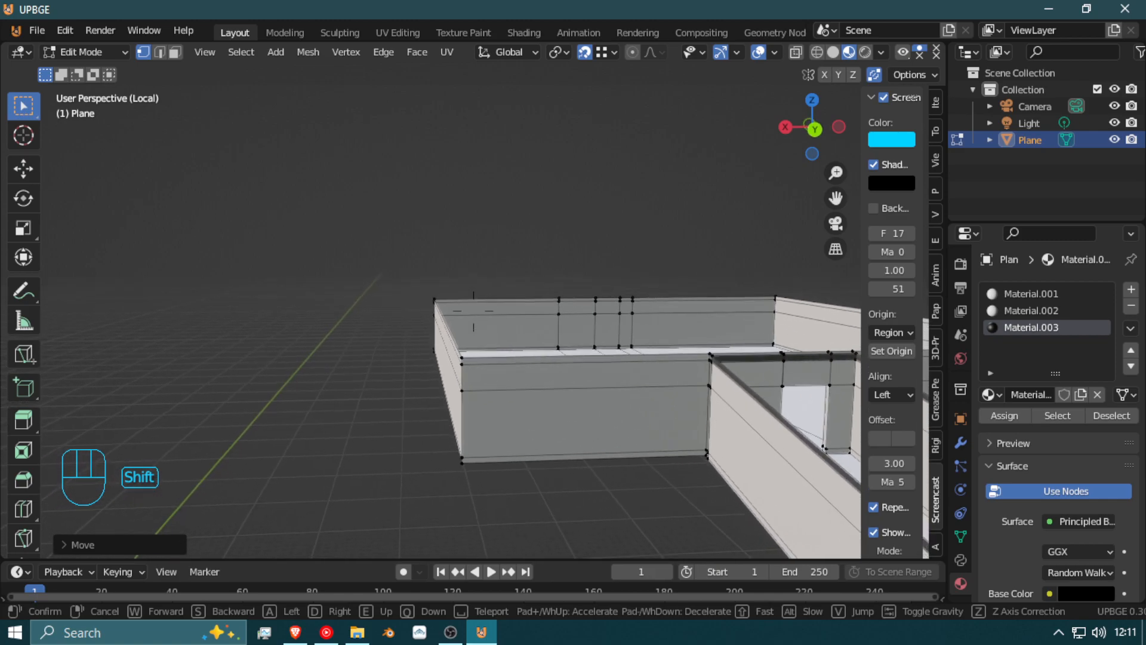
click(302, 87)
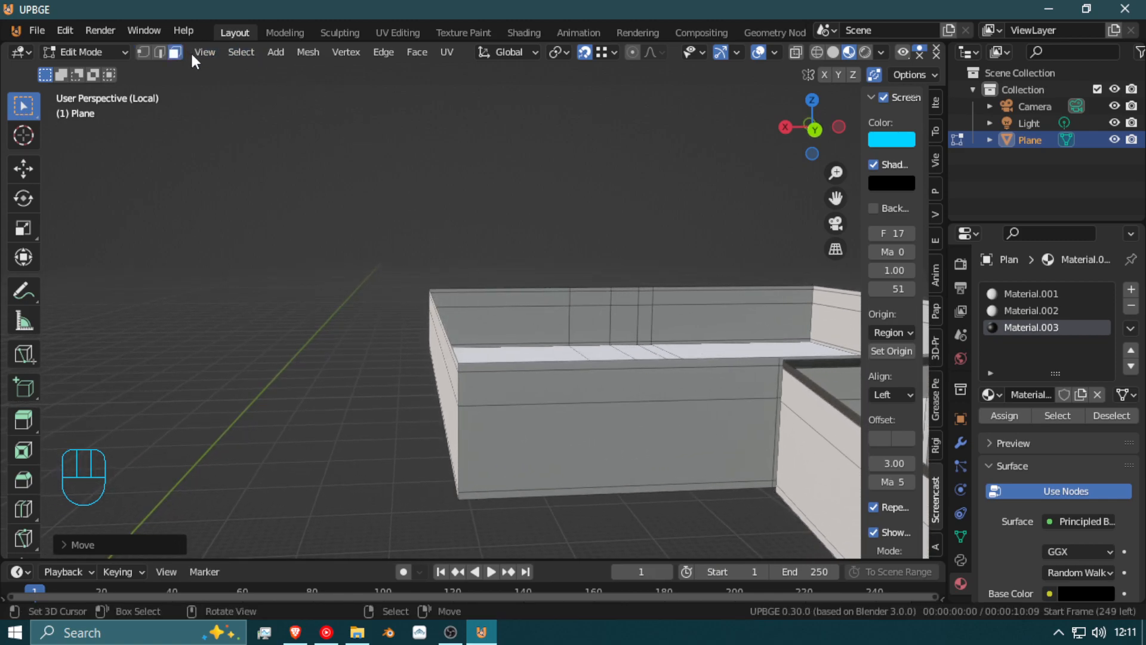
alt+click(459, 366)
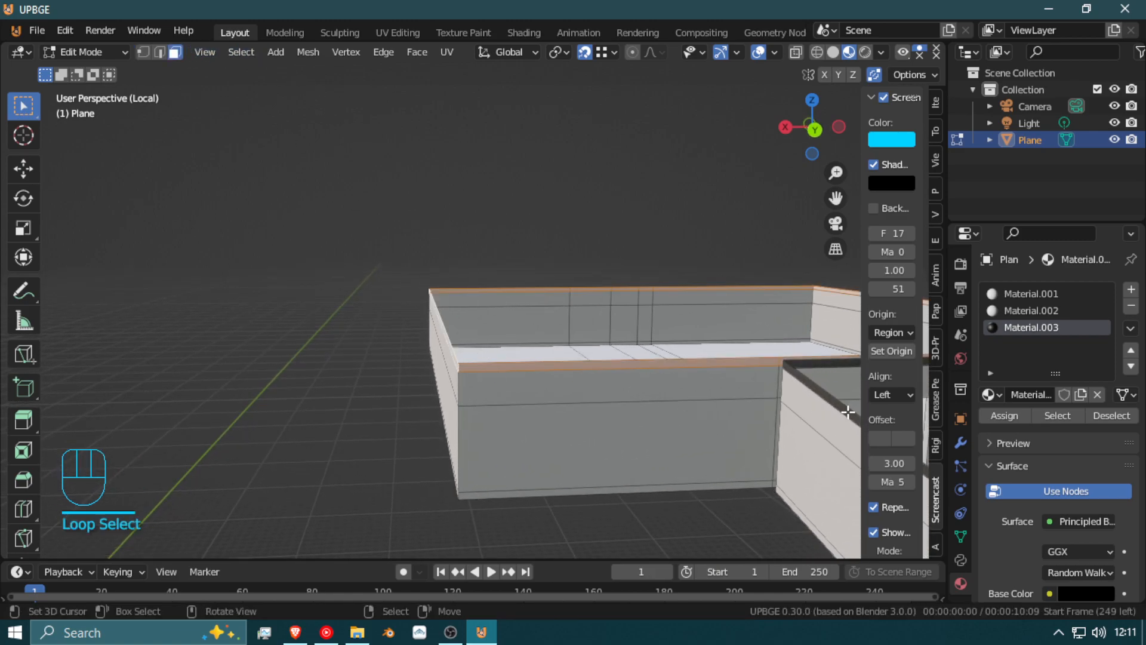
click(1005, 415)
Step: Assign Material.003 to the top trim face loop of the small room behind the wall with the doorway opening
key(shift+f)
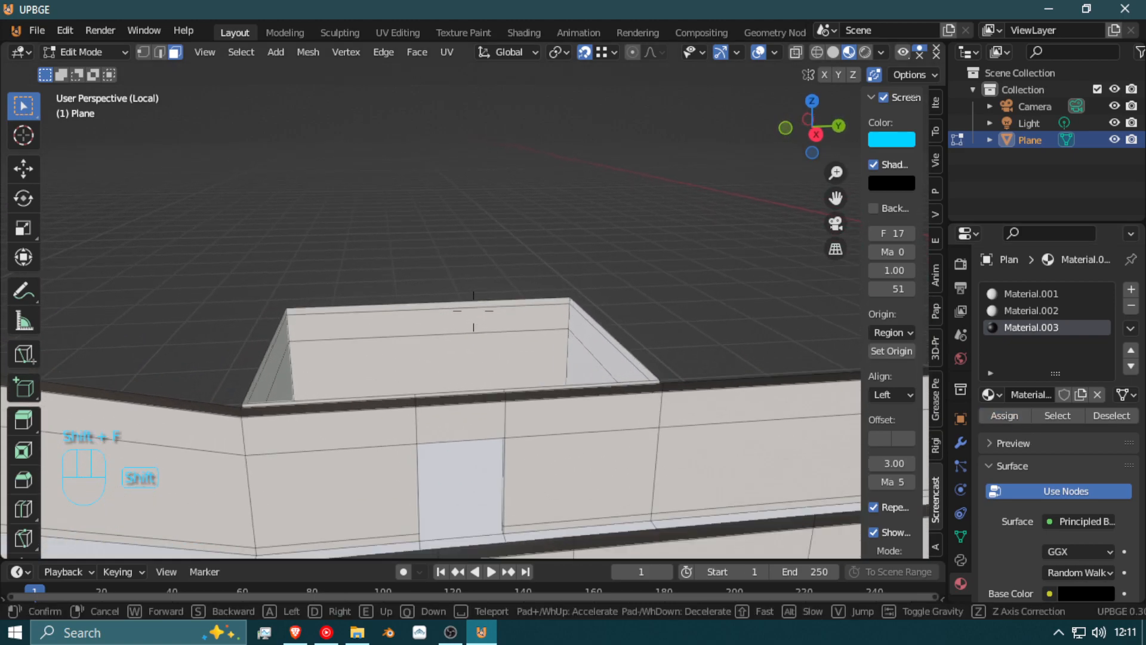
click(473, 311)
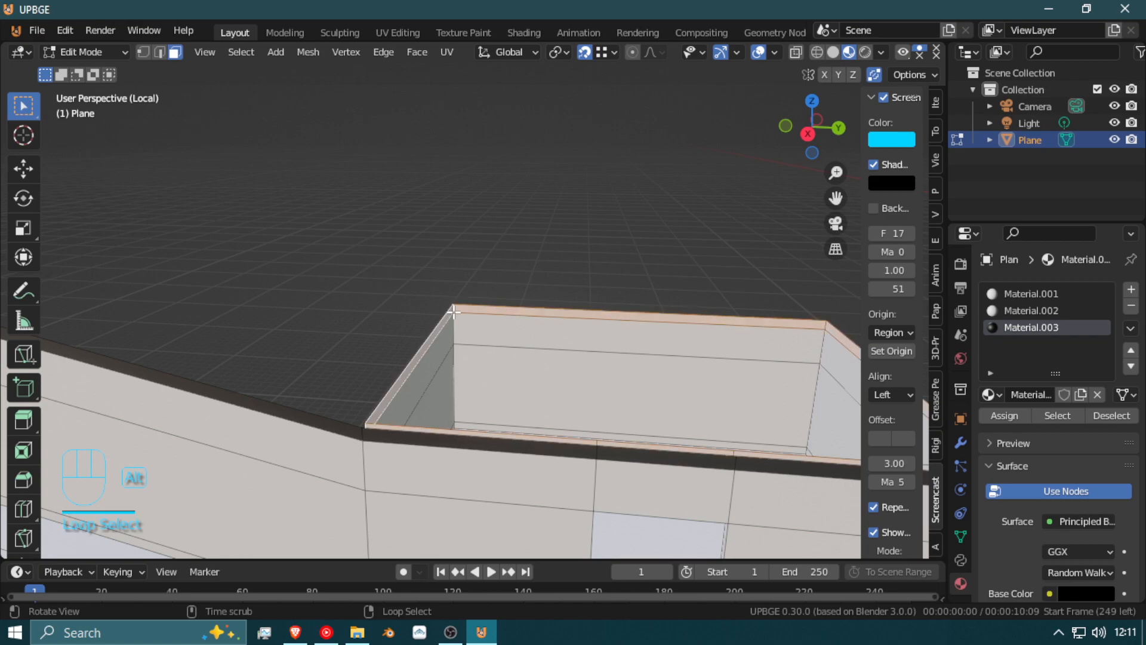
click(1004, 415)
Step: Inspect the top trim around the corridors, rooms and tower for faces that lack the black material
key(shift+f)
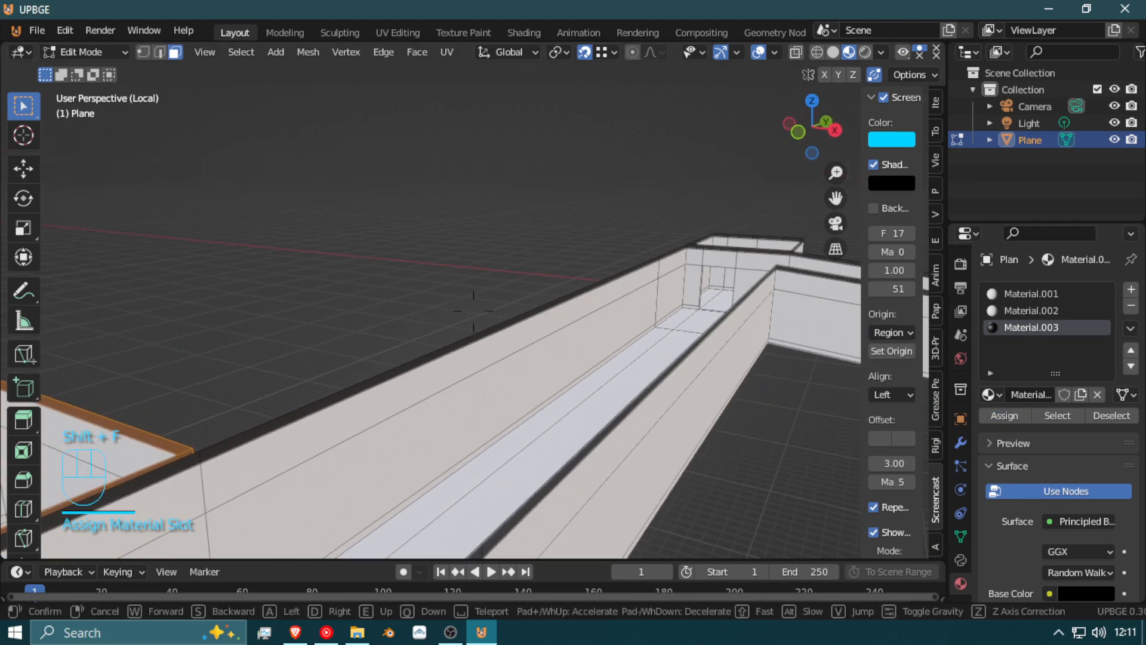
key(w)
key(e)
key(w)
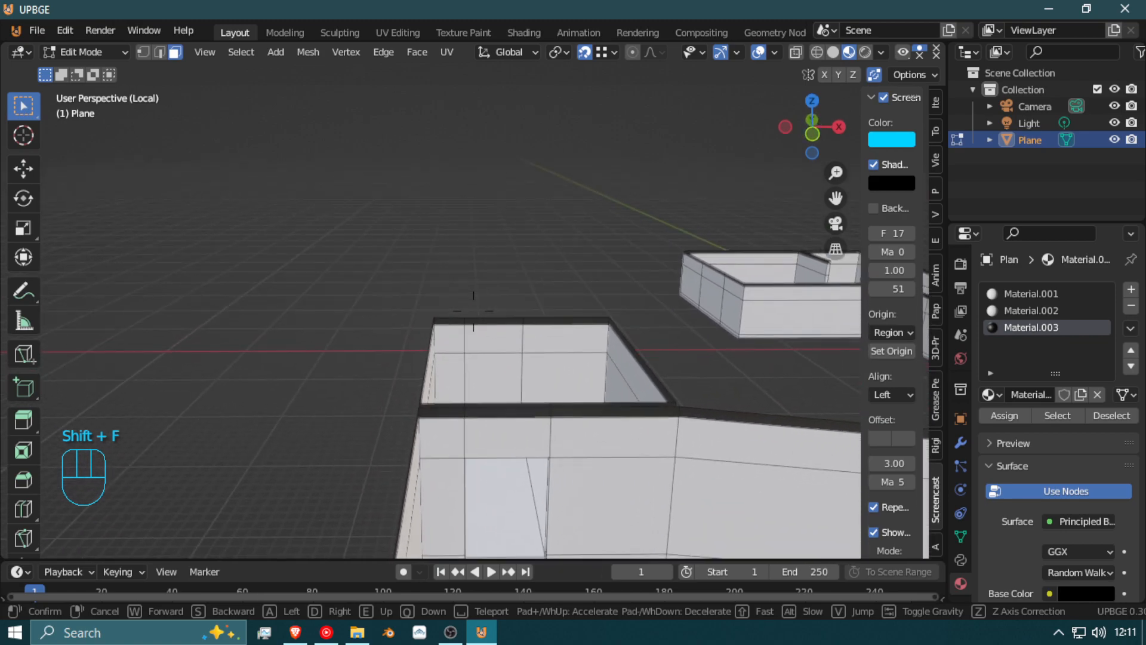
key(d)
key(shift+s)
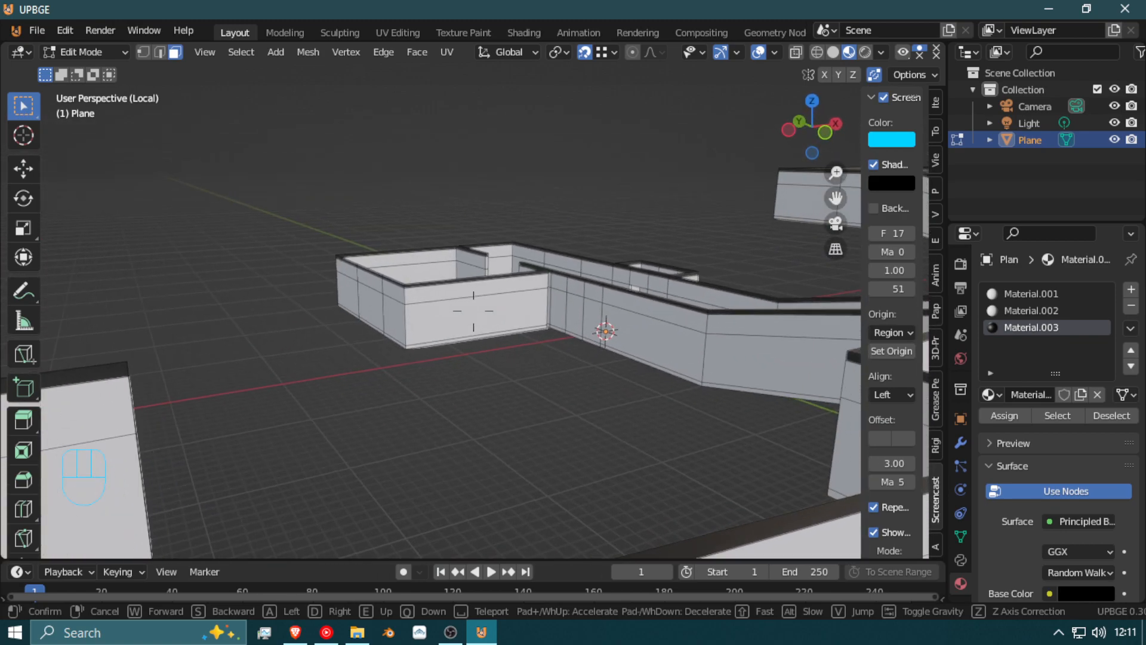
key(shift+w)
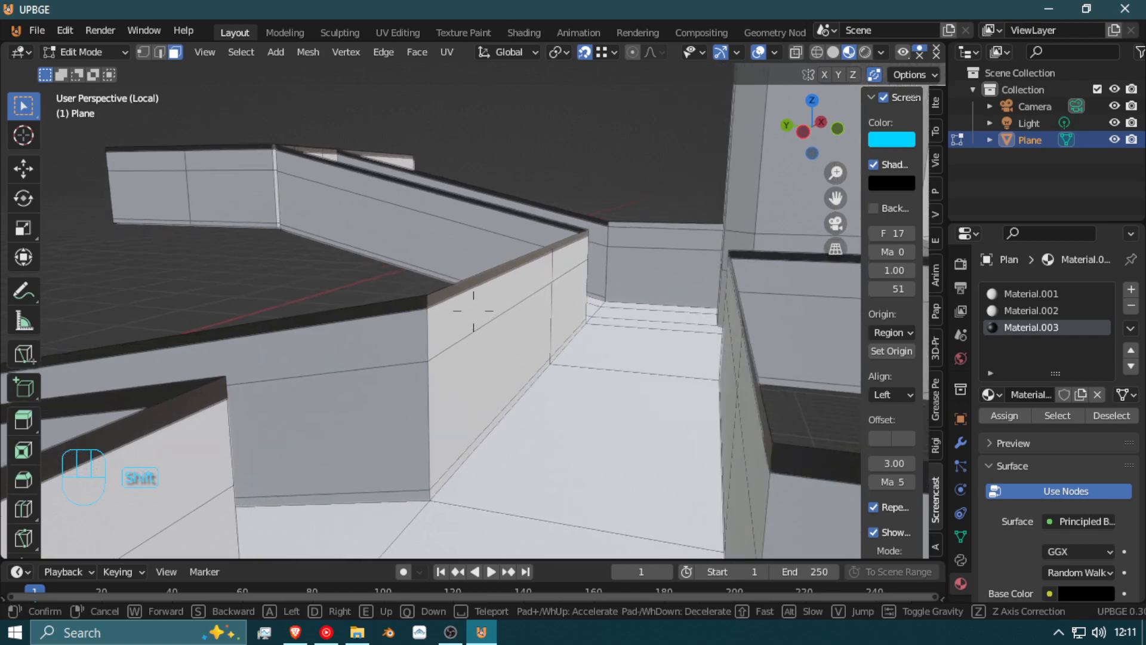
key(shift+w)
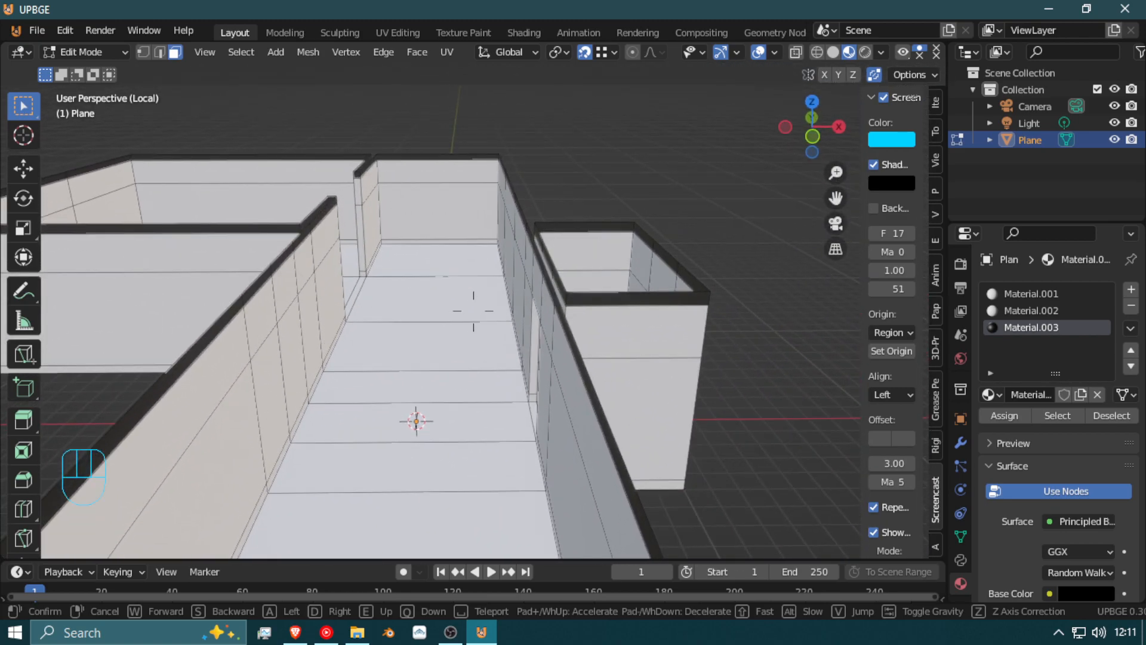
key(shift+w)
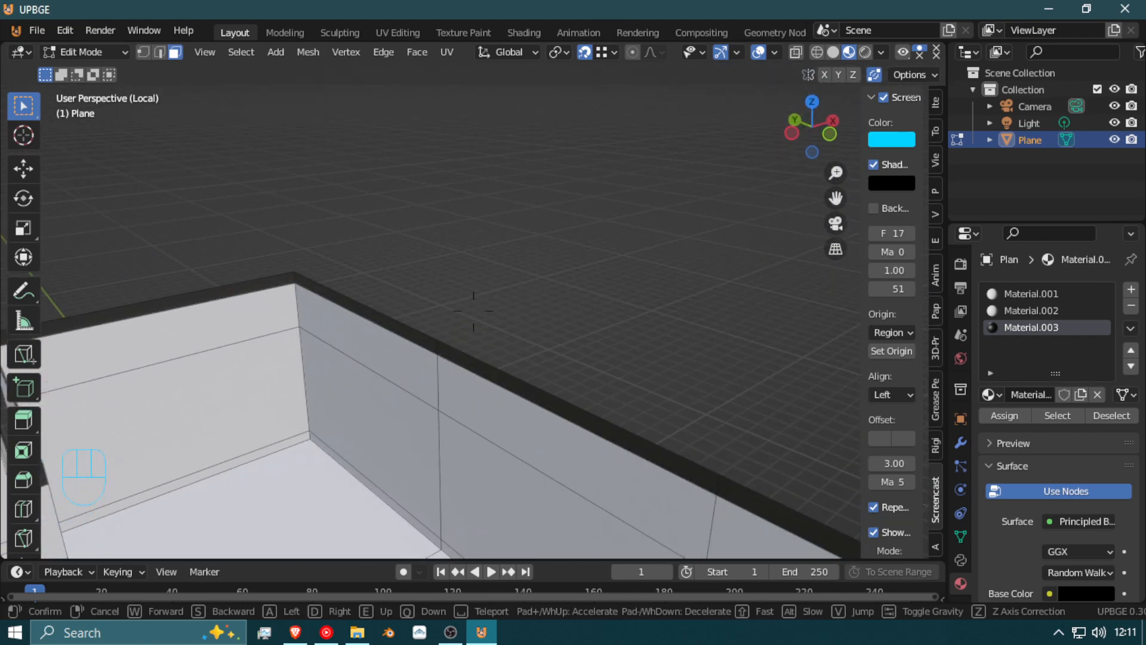
key(shift+w)
key(shift+w)
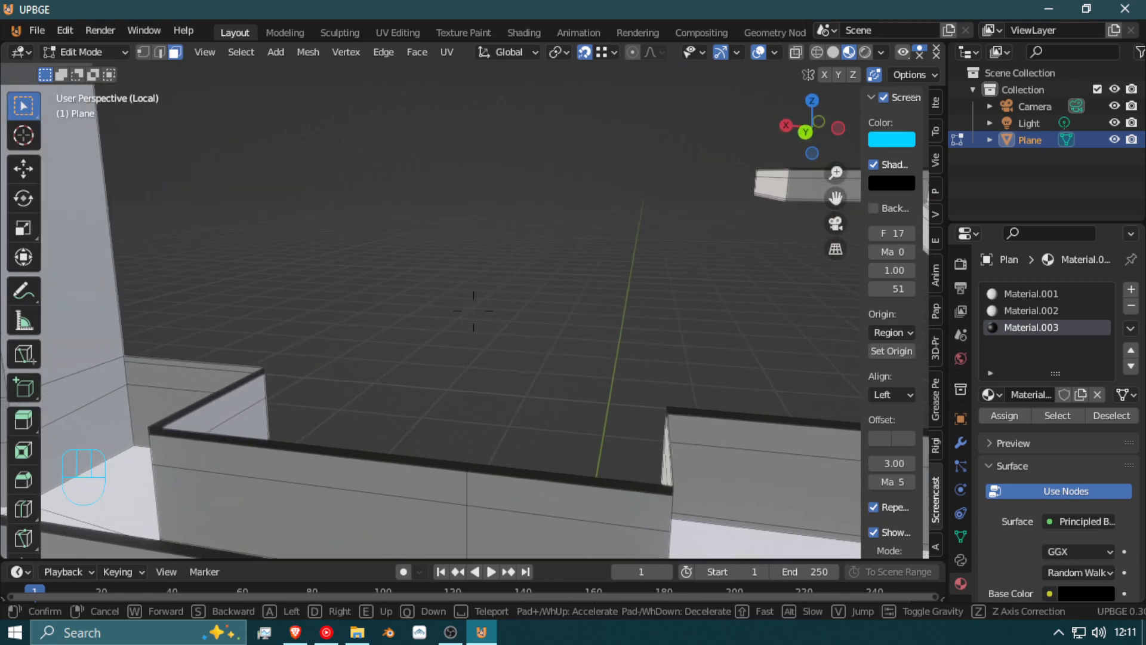
key(shift+w)
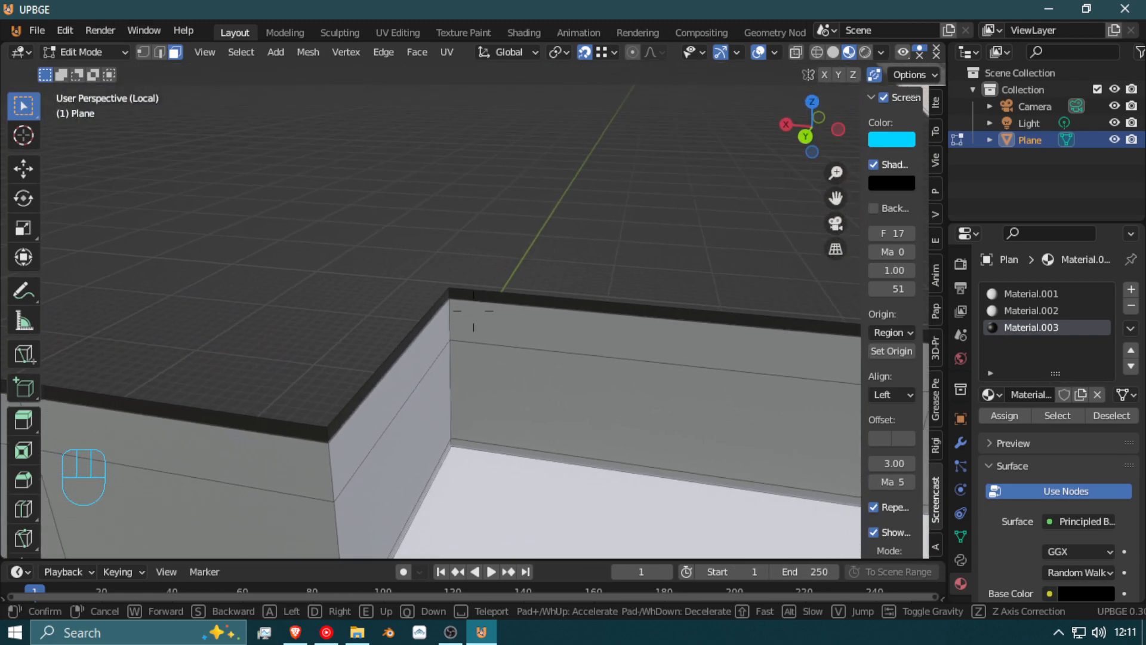
key(shift+w)
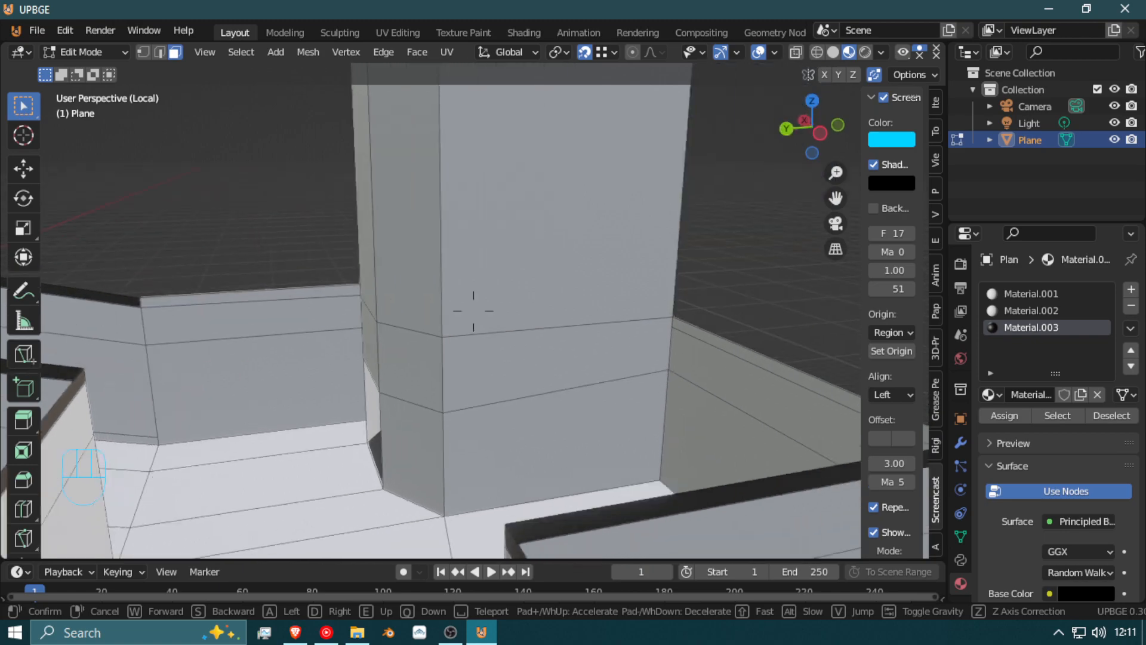
click(474, 310)
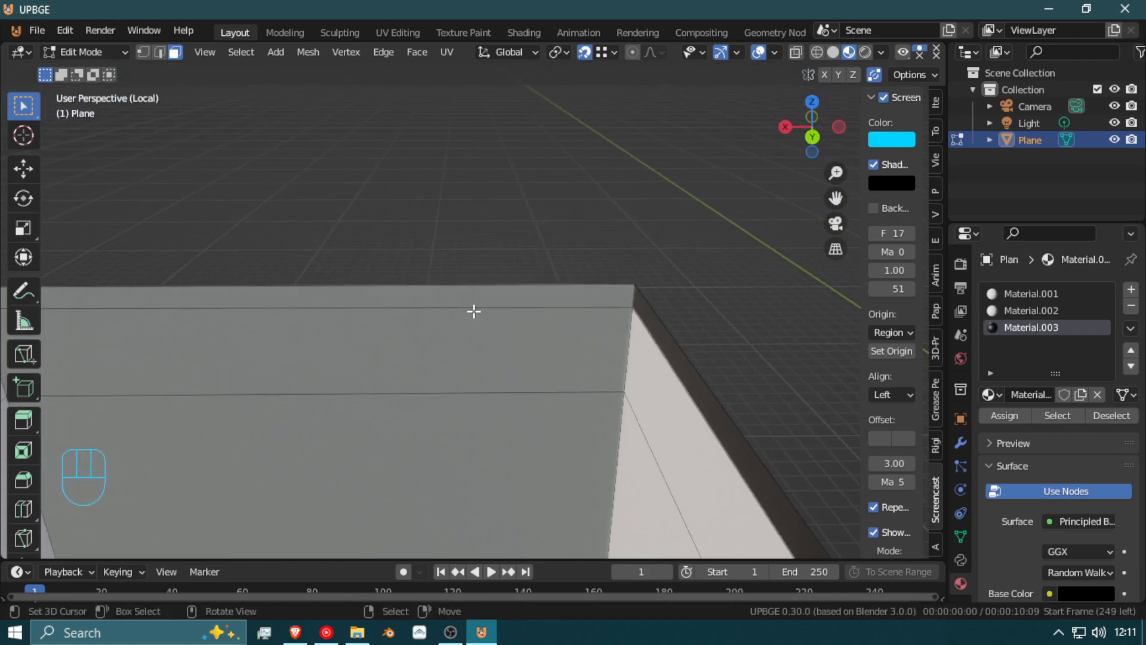
Step: Assign Material.003 to the remaining uncolored top trim face of the wall adjoining the tower
click(522, 303)
key(g)
click(522, 303)
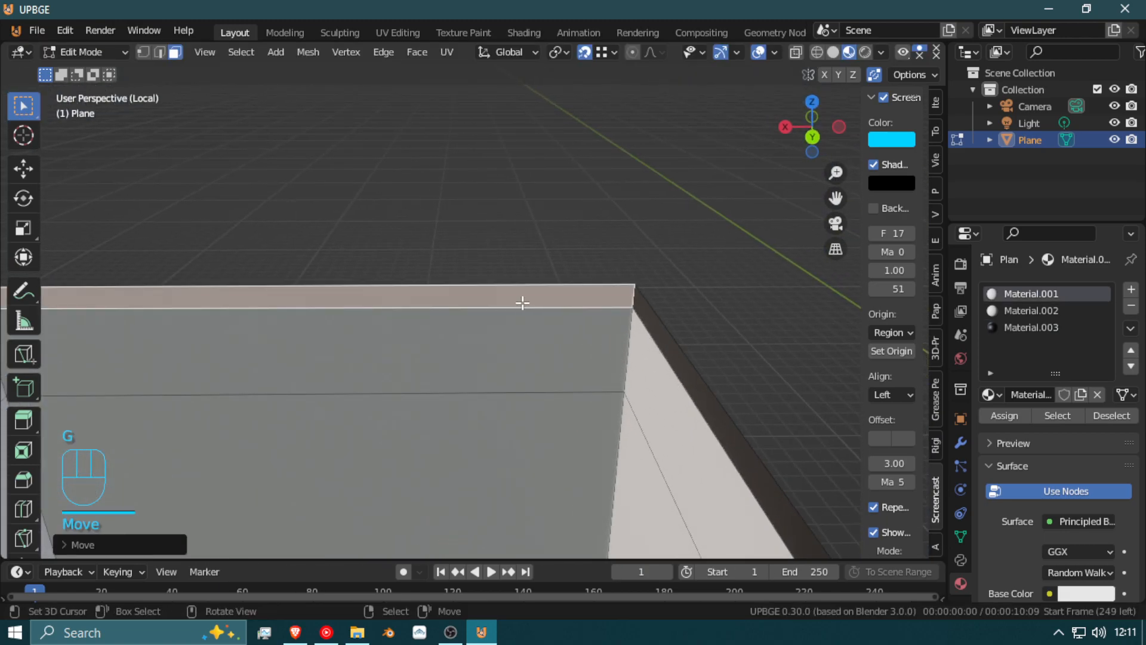
shift+click(655, 335)
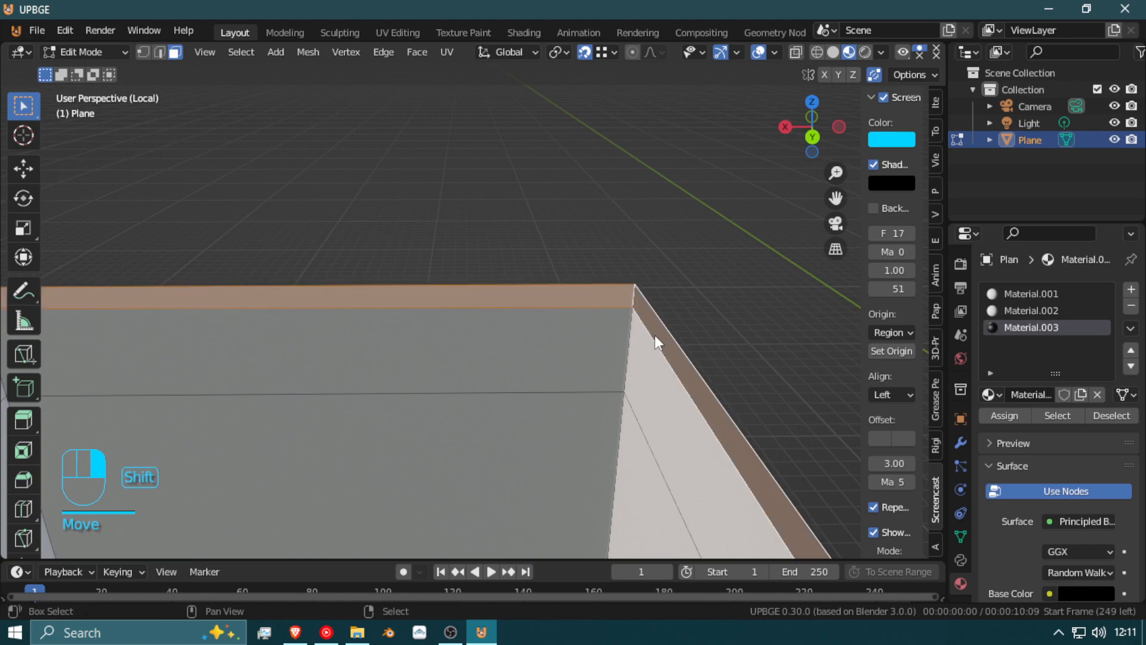
click(999, 412)
Step: Add a loop cut to the tower faces above the doorway and slide it up close beneath the existing edge loop
key(shift+f)
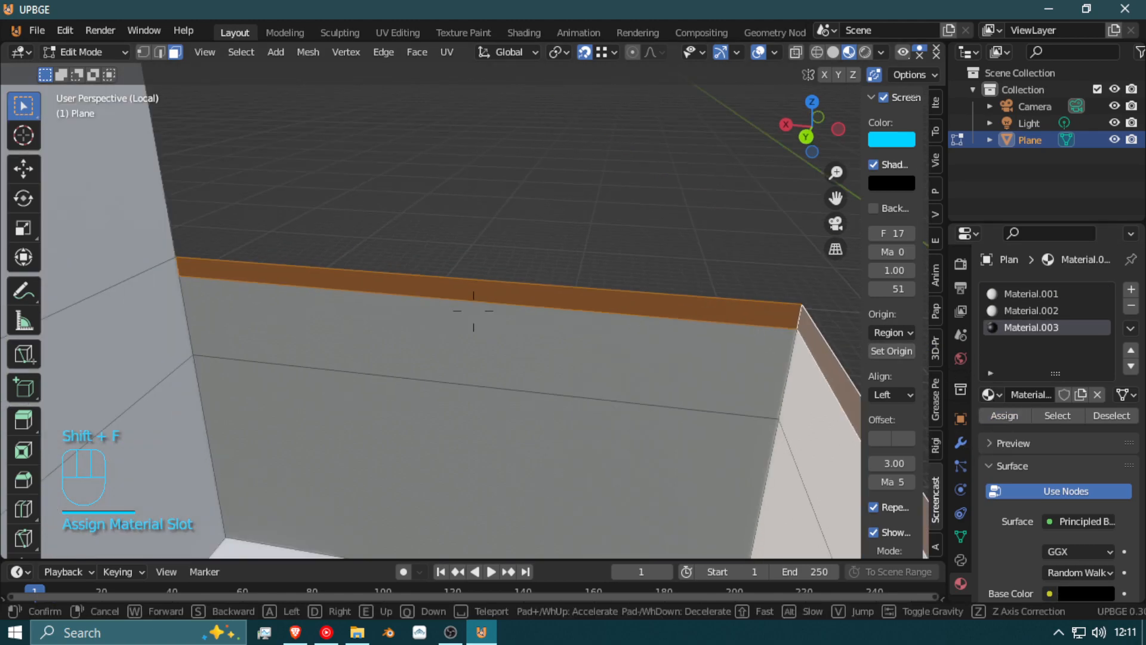
key(a)
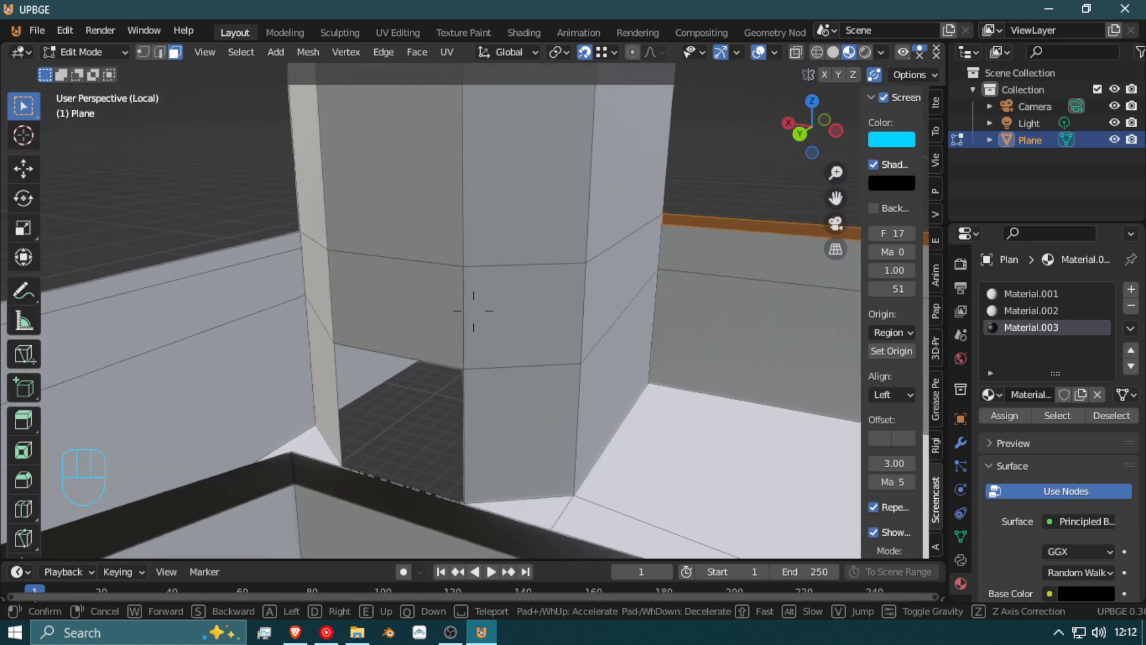
click(473, 311)
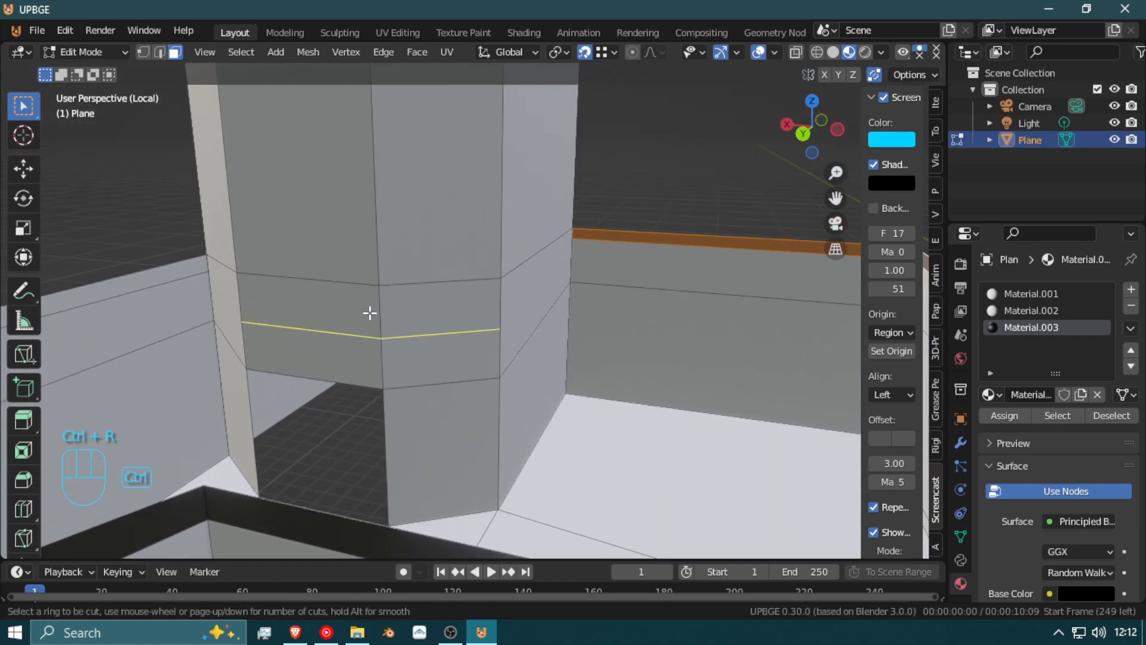
click(370, 313)
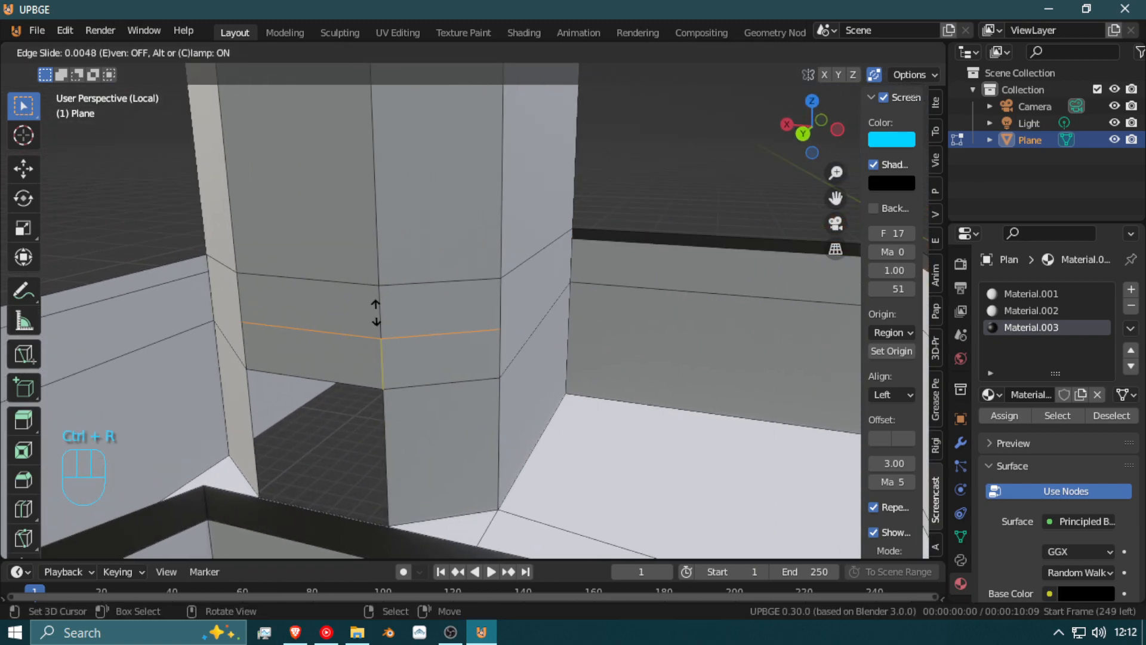
click(572, 239)
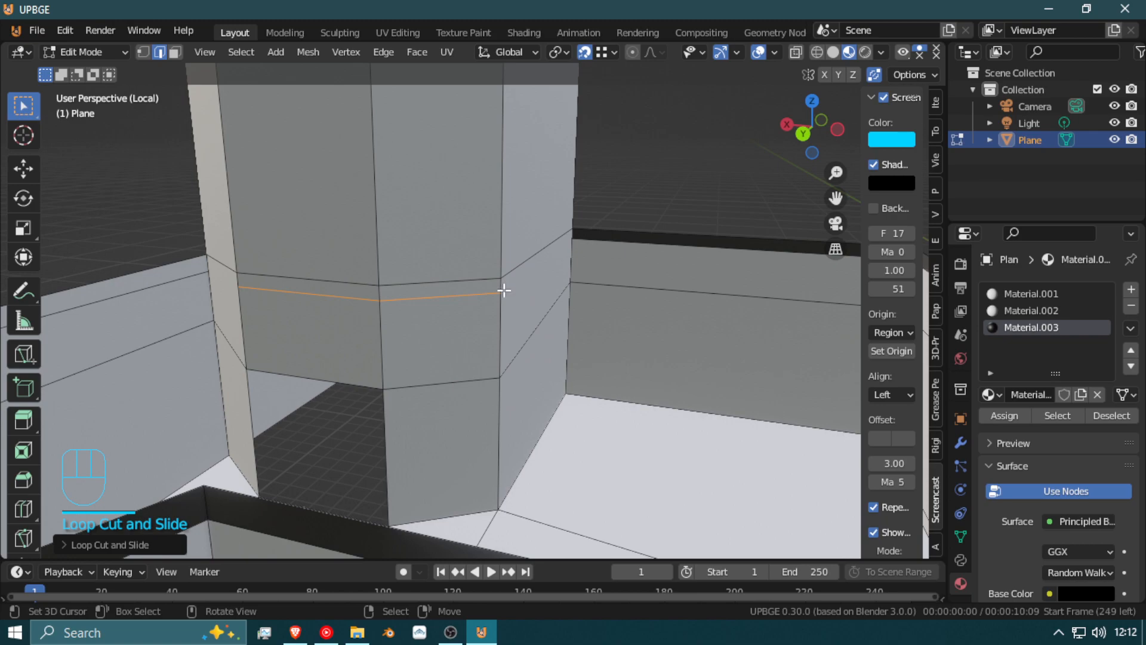
Step: Extend the new tower loop with knife cuts across both neighbouring faces to the adjoining walls' lower trim edges
key(k)
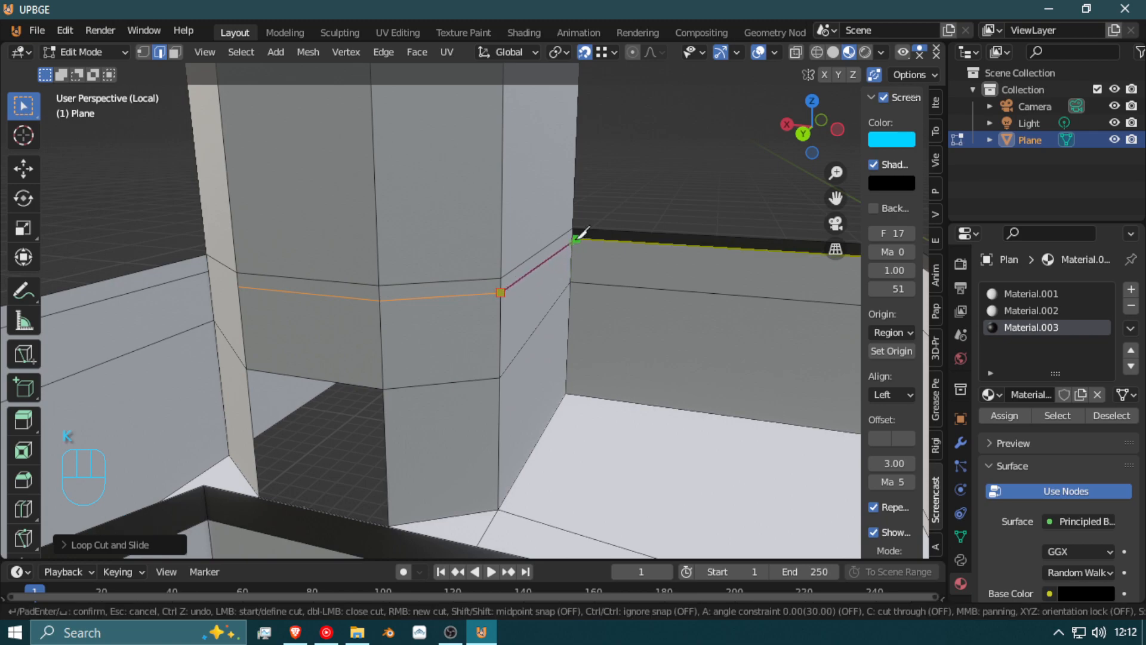
key(Return)
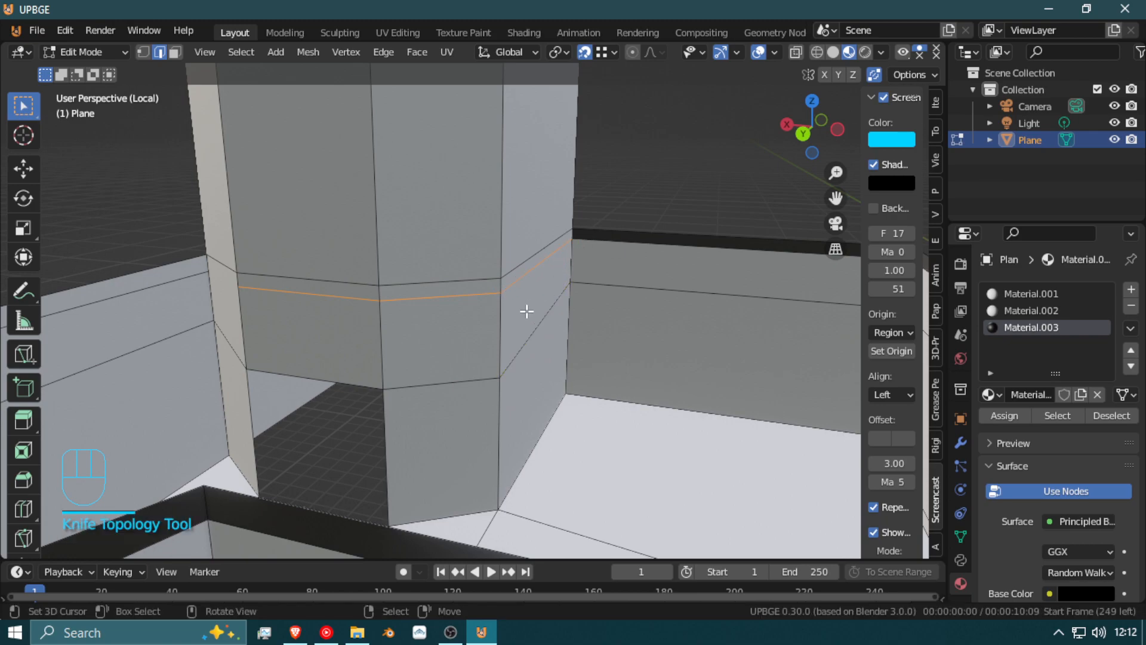
key(shift+f)
click(470, 309)
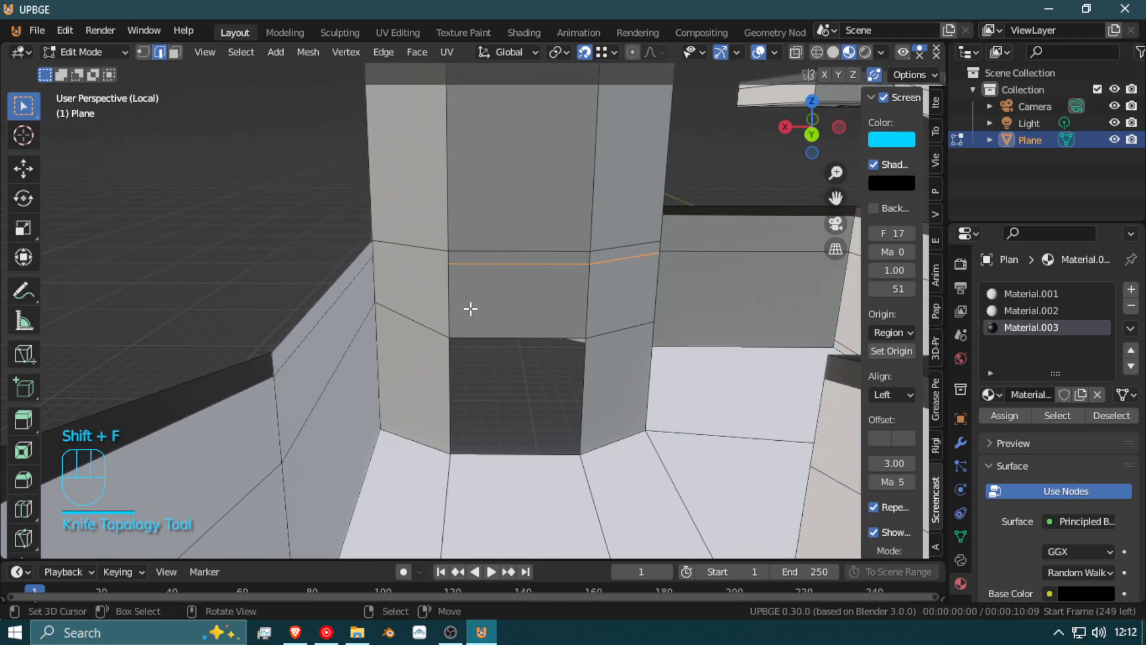
key(k)
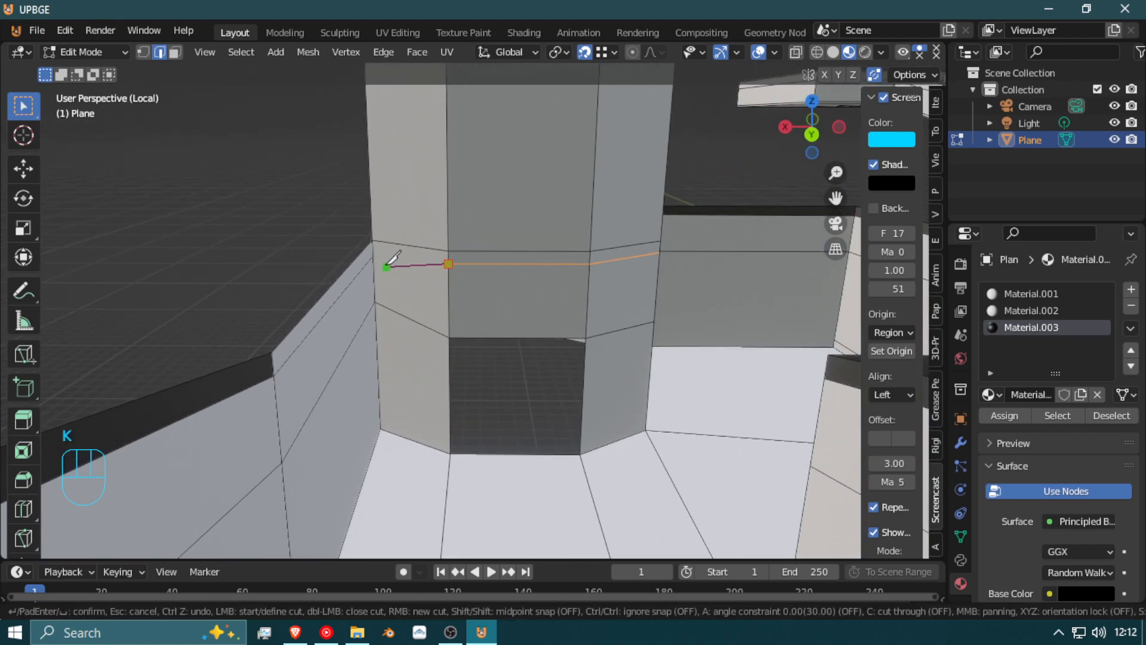
click(383, 253)
key(Return)
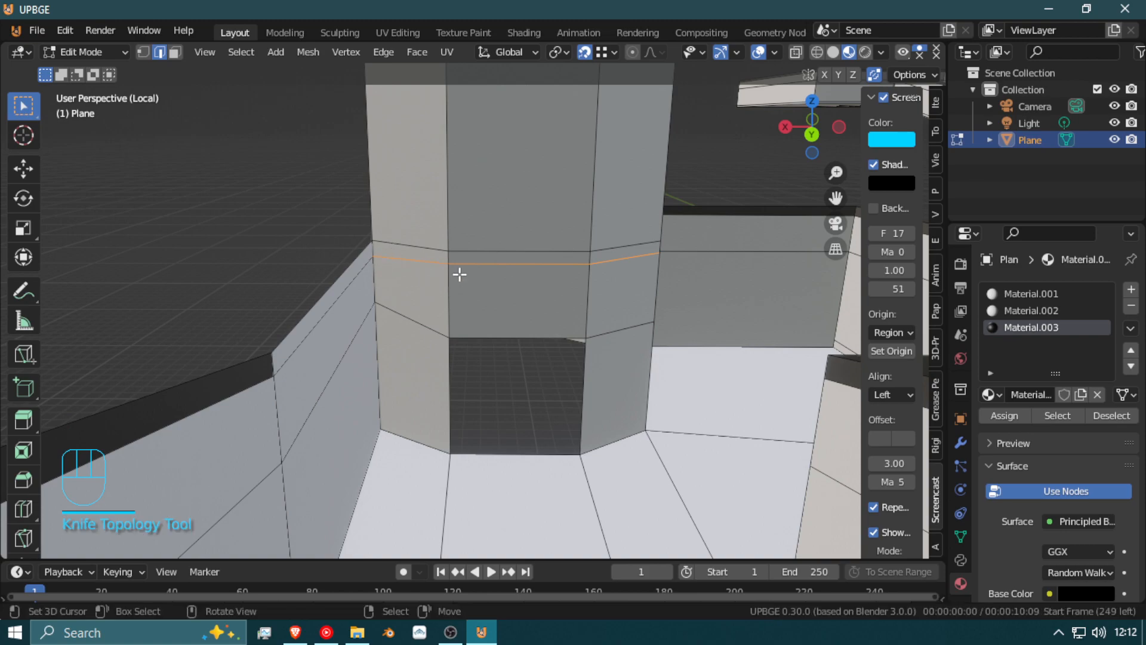
Step: Select the new edge loop around the tower's inner faces and scale it along Z to level it
key(shift+f)
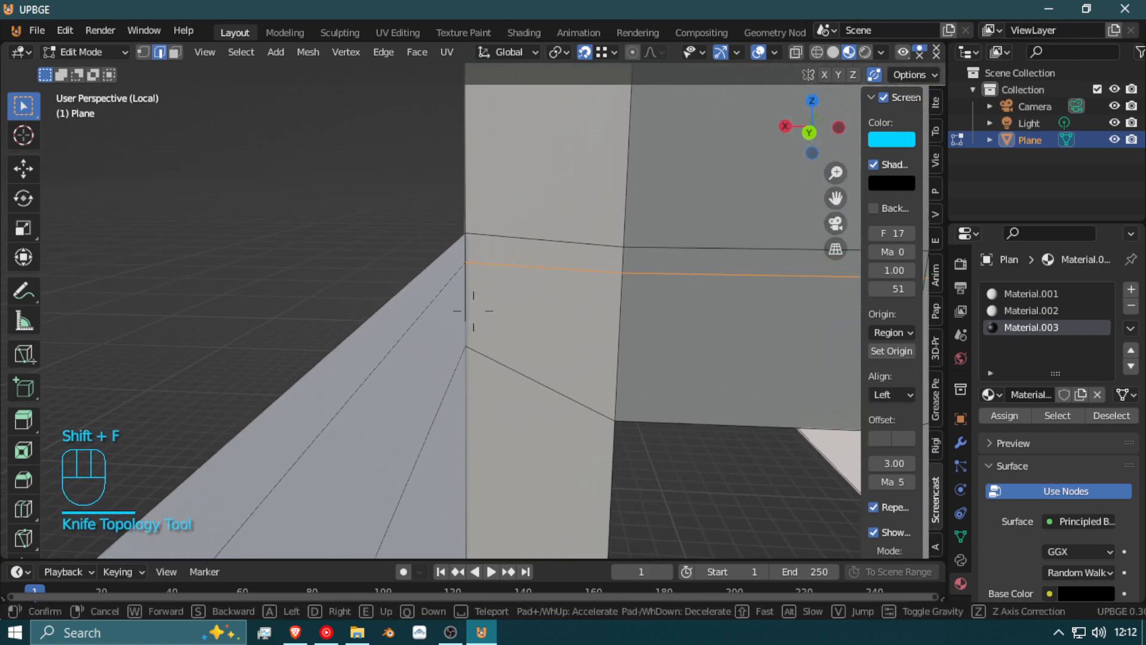
click(473, 310)
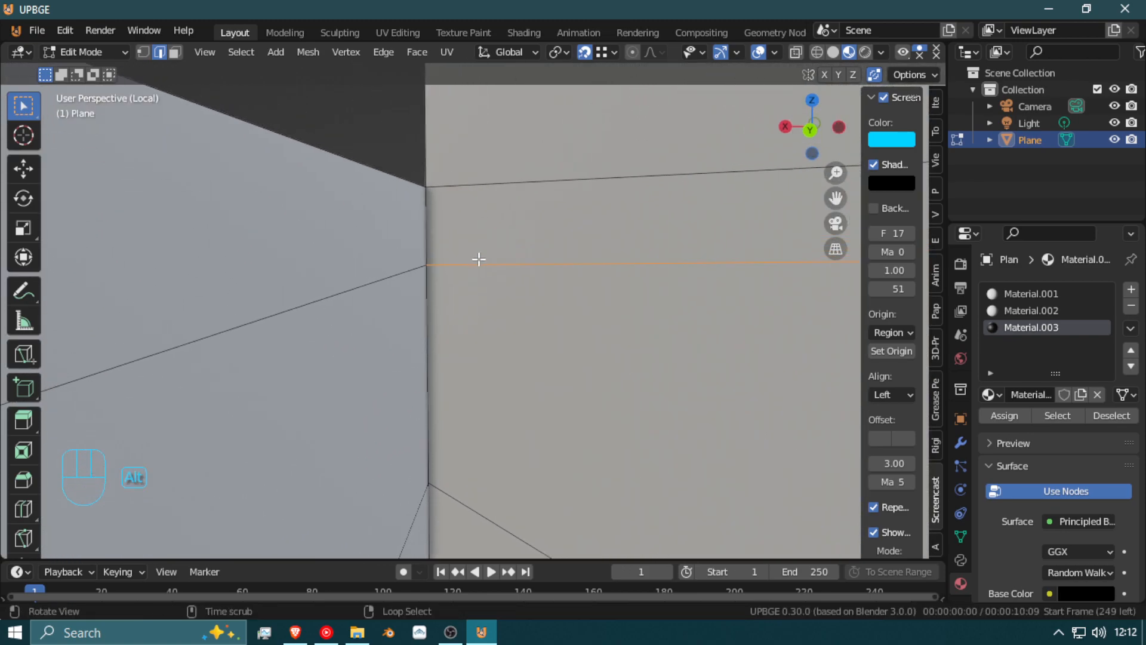
key(shift+f)
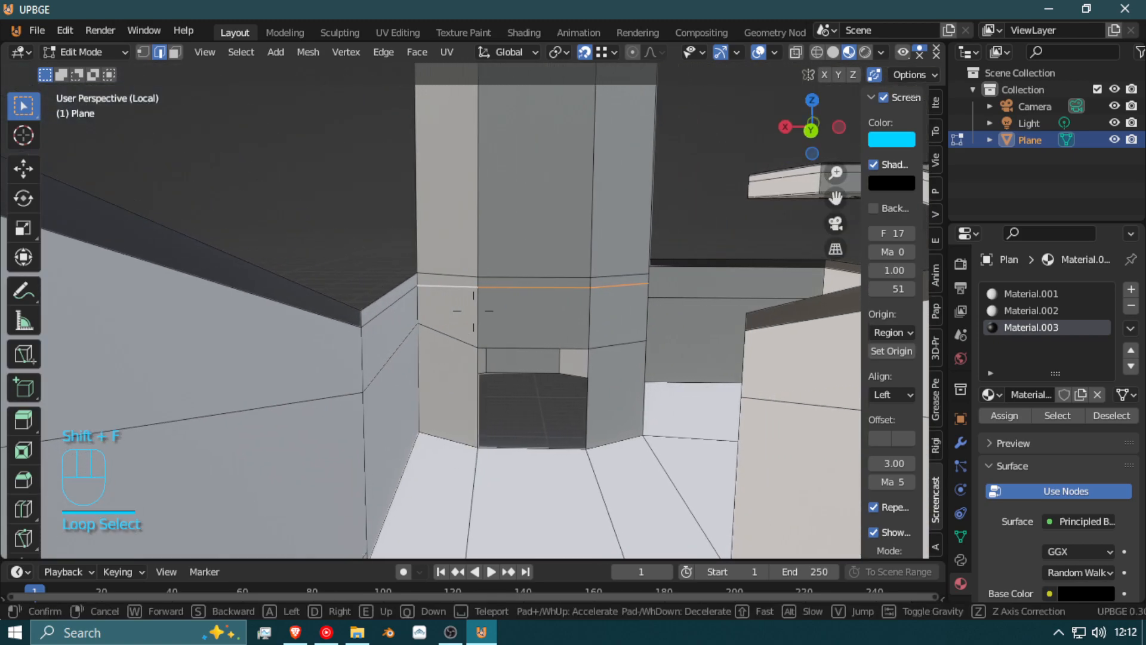
click(481, 307)
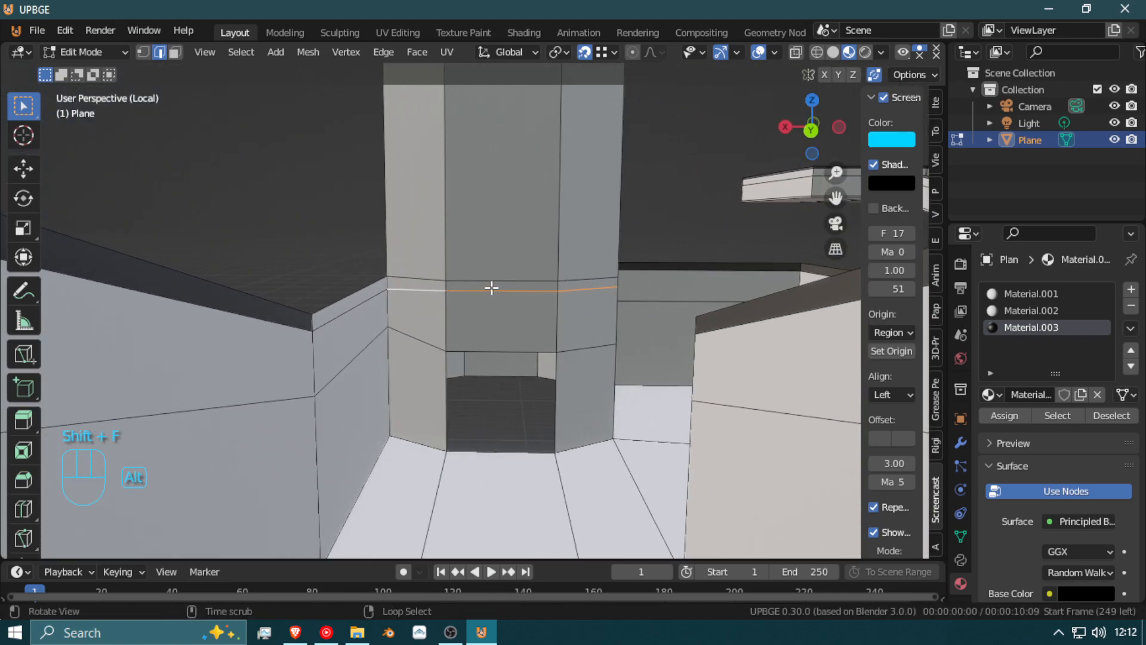
key(shift+f)
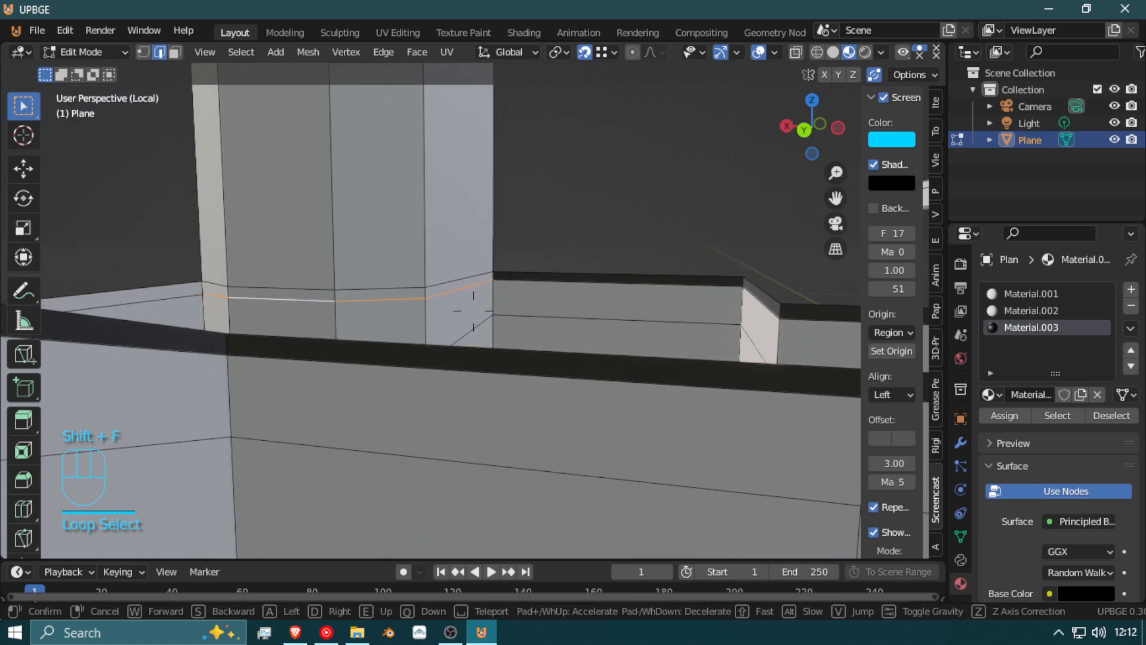
click(473, 310)
key(s)
key(z)
key(Return)
key(shift+f)
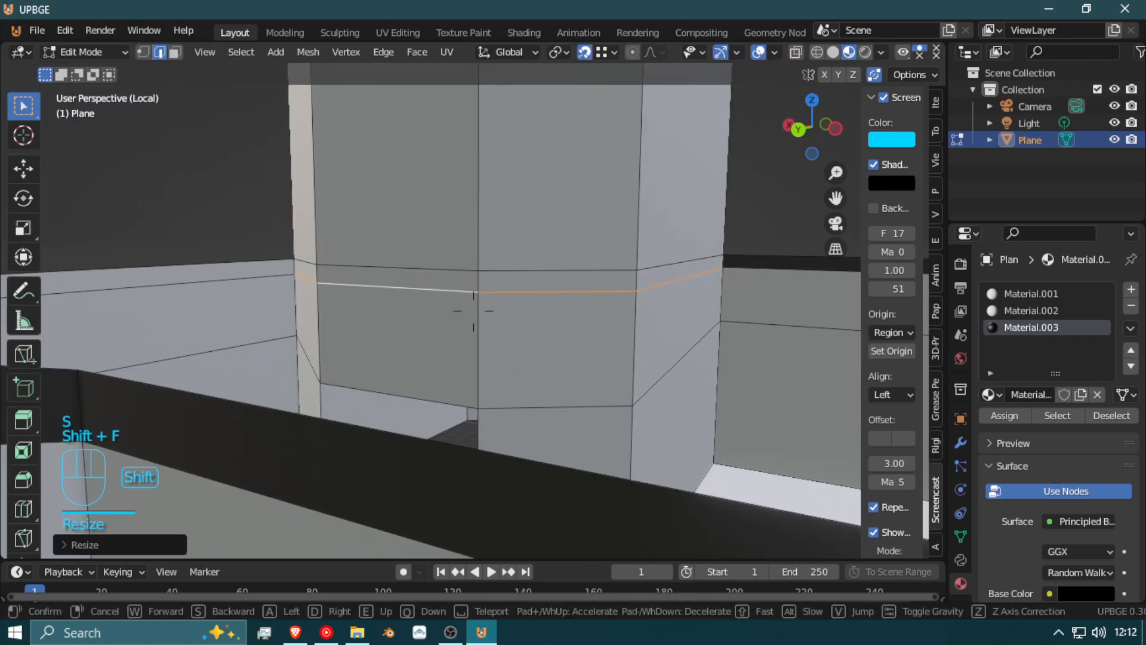
Step: Inspect the new edge loop around the tower from several sides in wireframe and shaded views
click(474, 311)
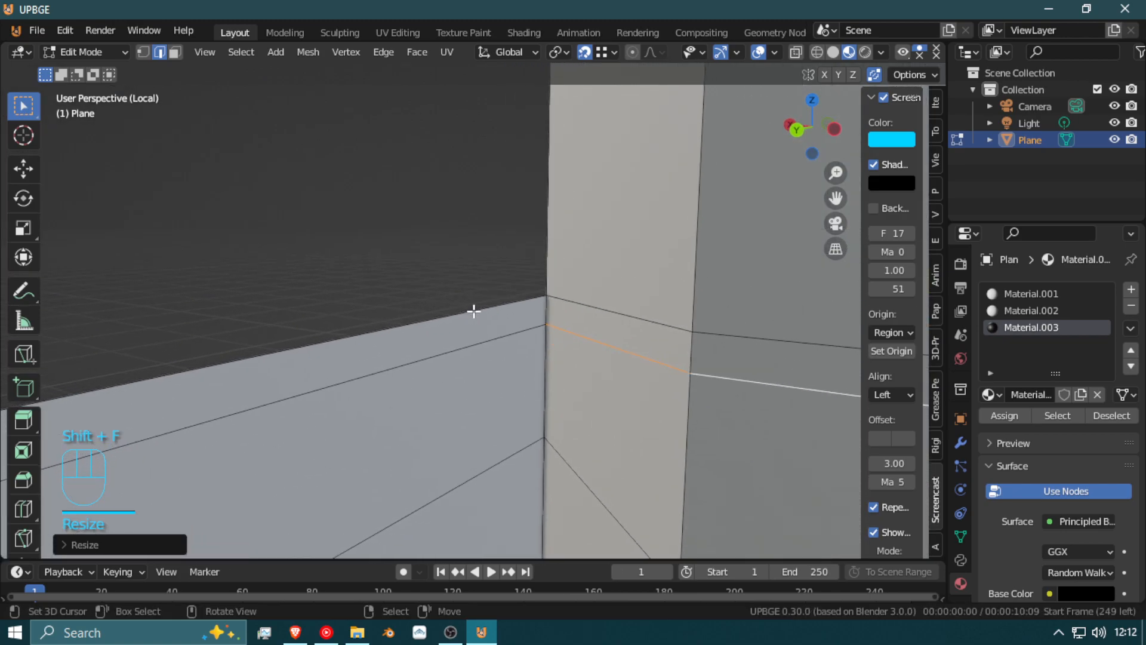
key(z)
key(shift+f)
key(s)
click(474, 311)
key(z)
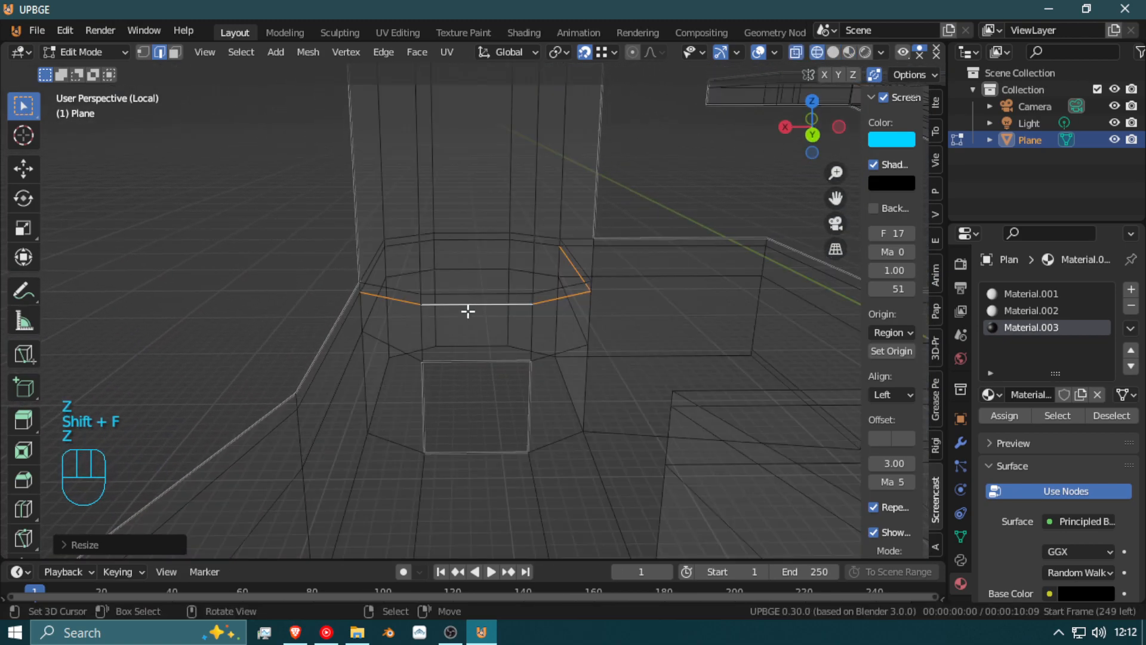
click(848, 56)
key(shift+f)
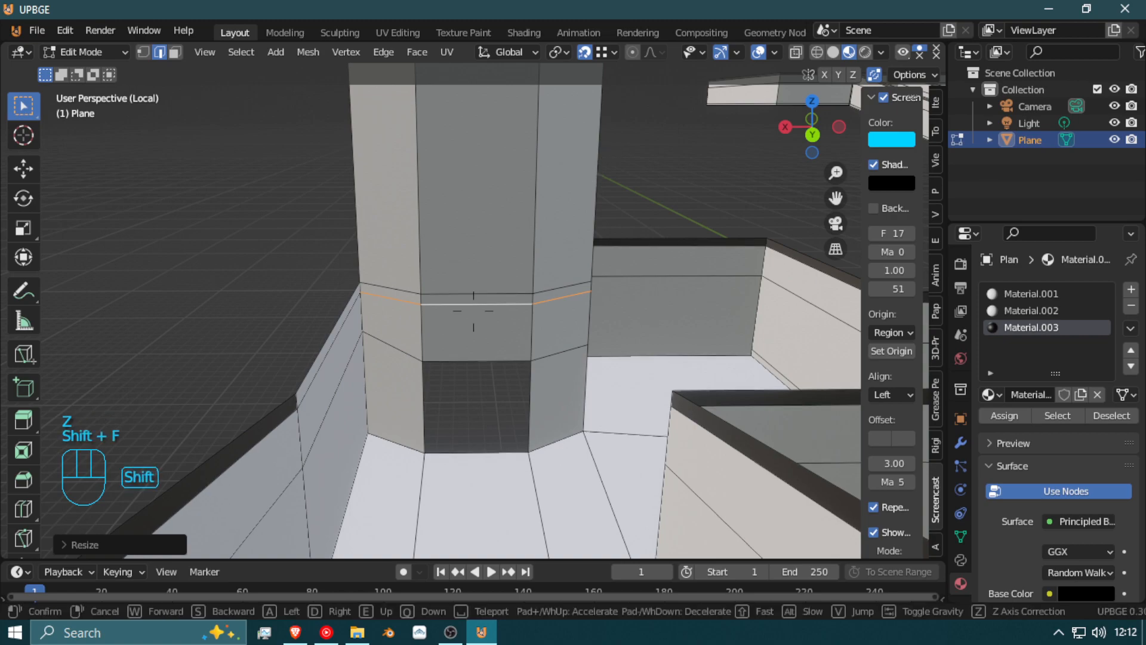
click(470, 307)
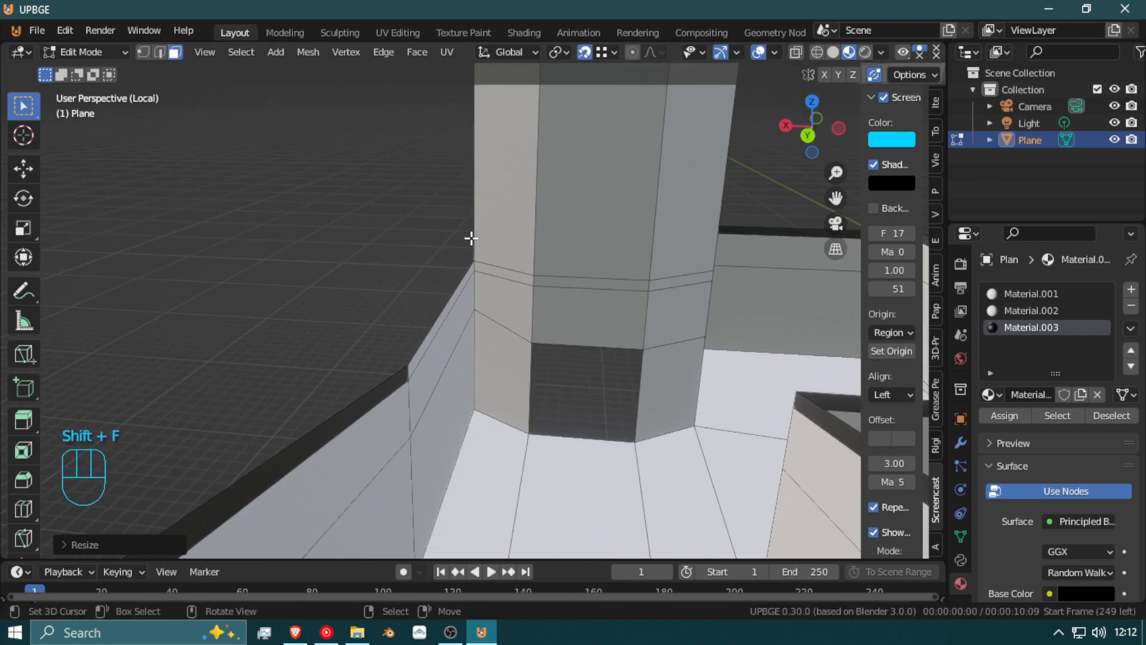
Step: Assign Material.003 to the remaining uncolored top trim face of the wall running up to the tower
click(458, 297)
key(shift+f)
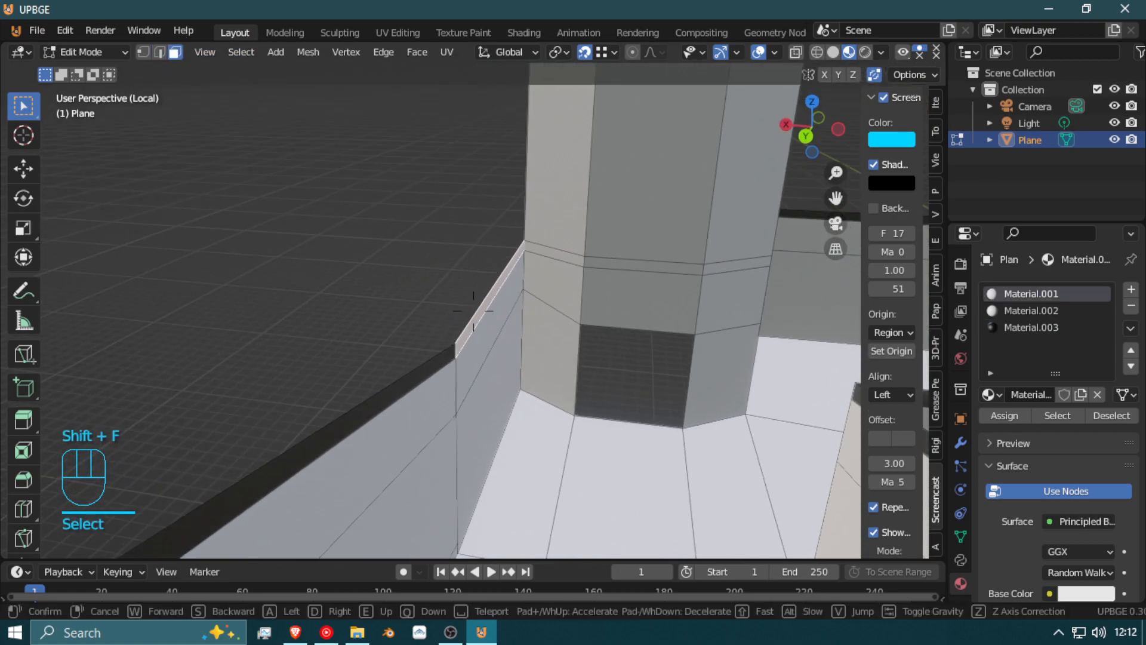
key(d)
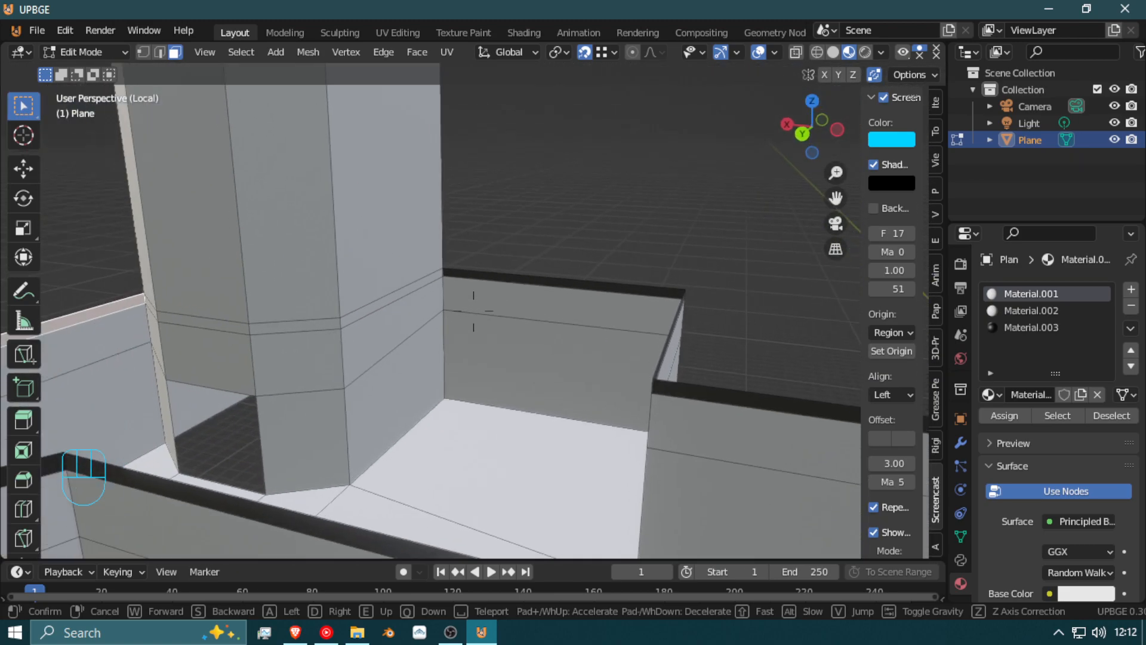
click(474, 310)
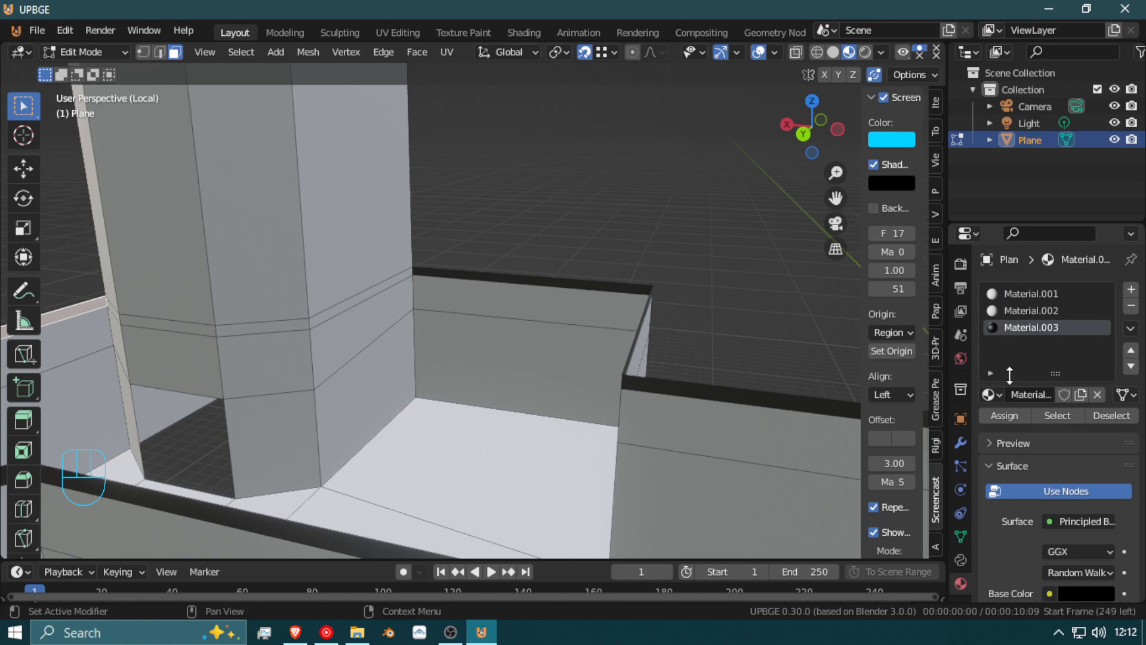
Step: Select the band faces directly beneath the black top trim on the walls leading away from both sides of the tower
click(561, 321)
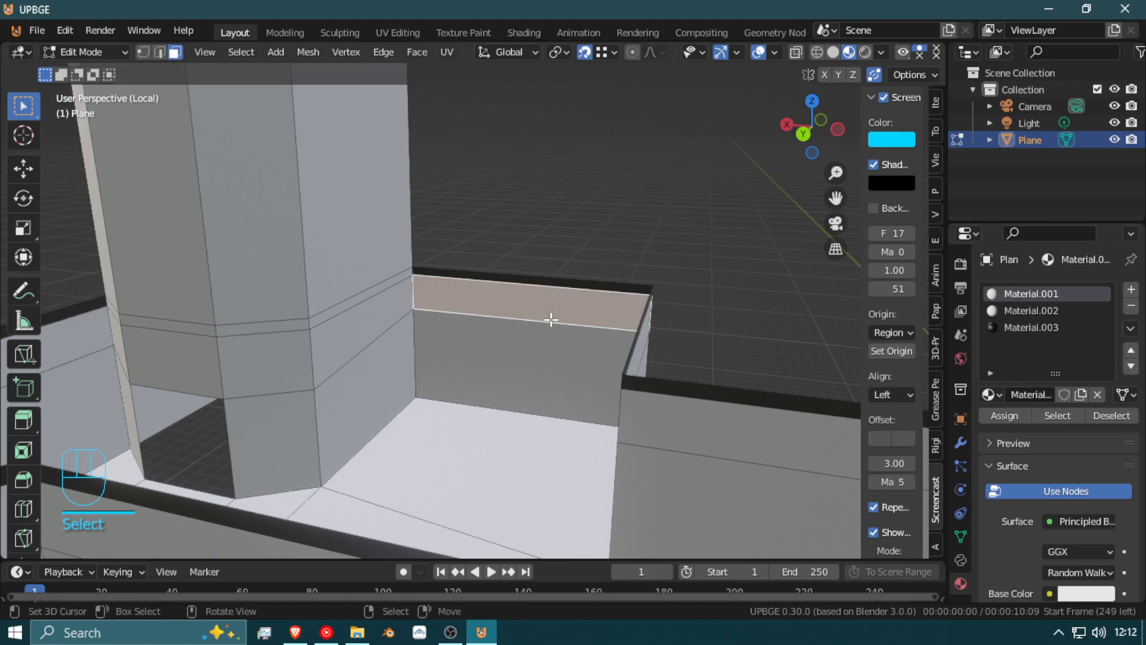
key(shift+f)
click(446, 296)
alt+click(434, 295)
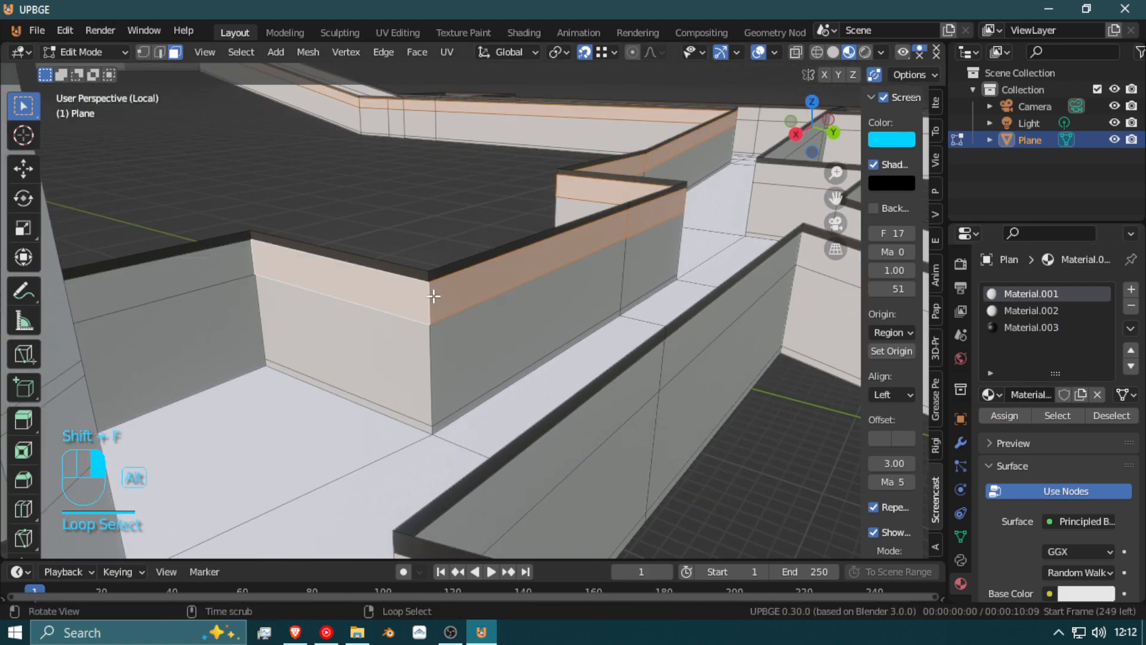
key(shift+f)
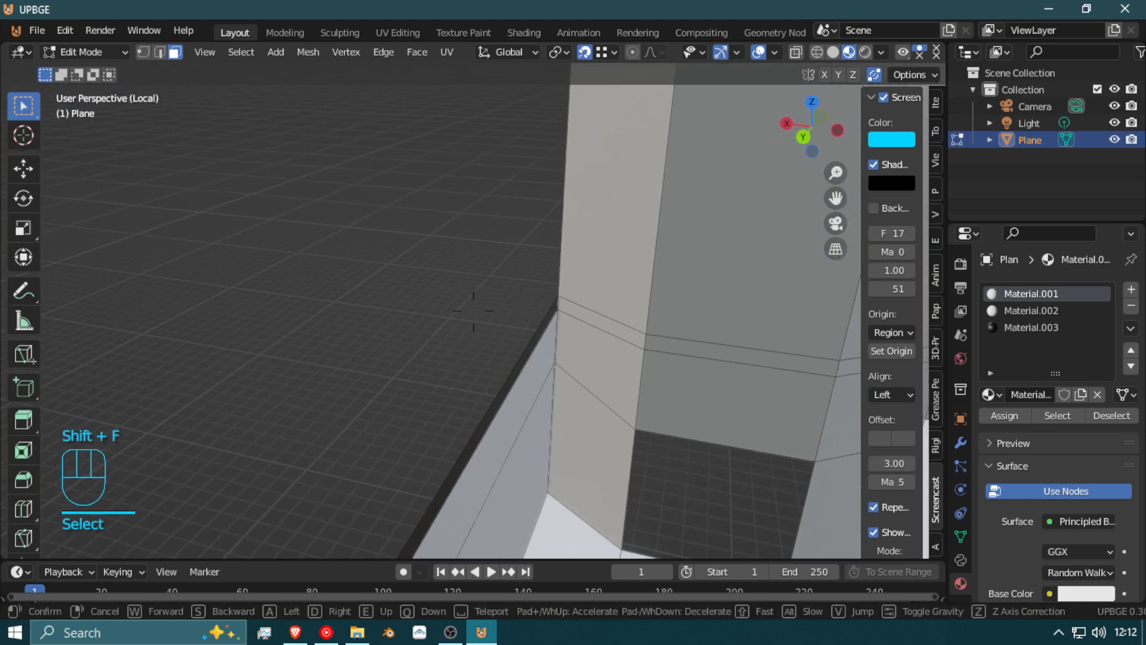
click(434, 297)
key(shift+f)
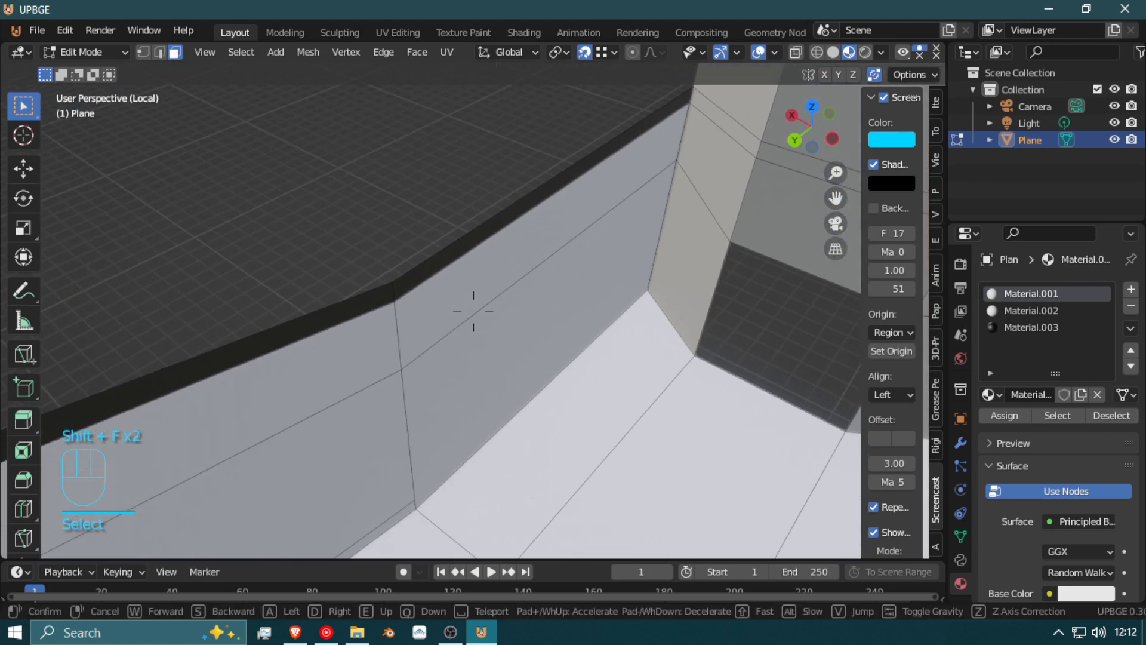
click(473, 311)
alt+shift+right_click(417, 327)
Step: Add the band faces beneath the top trim of the rooms beside the long corridor to the selection
key(shift+f)
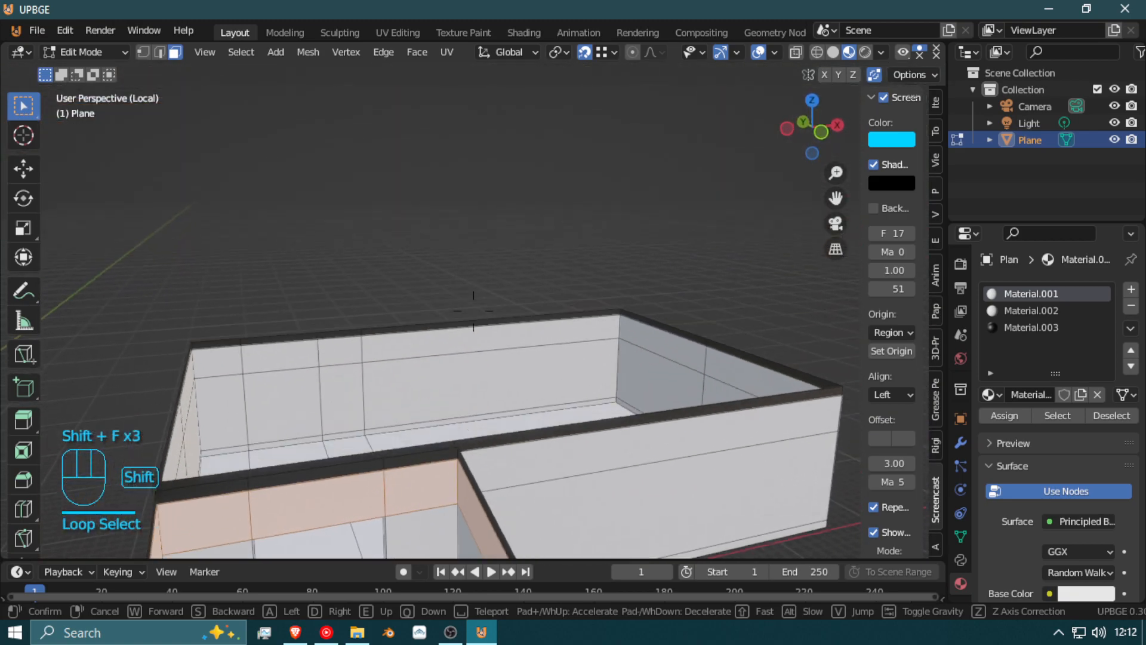
click(473, 310)
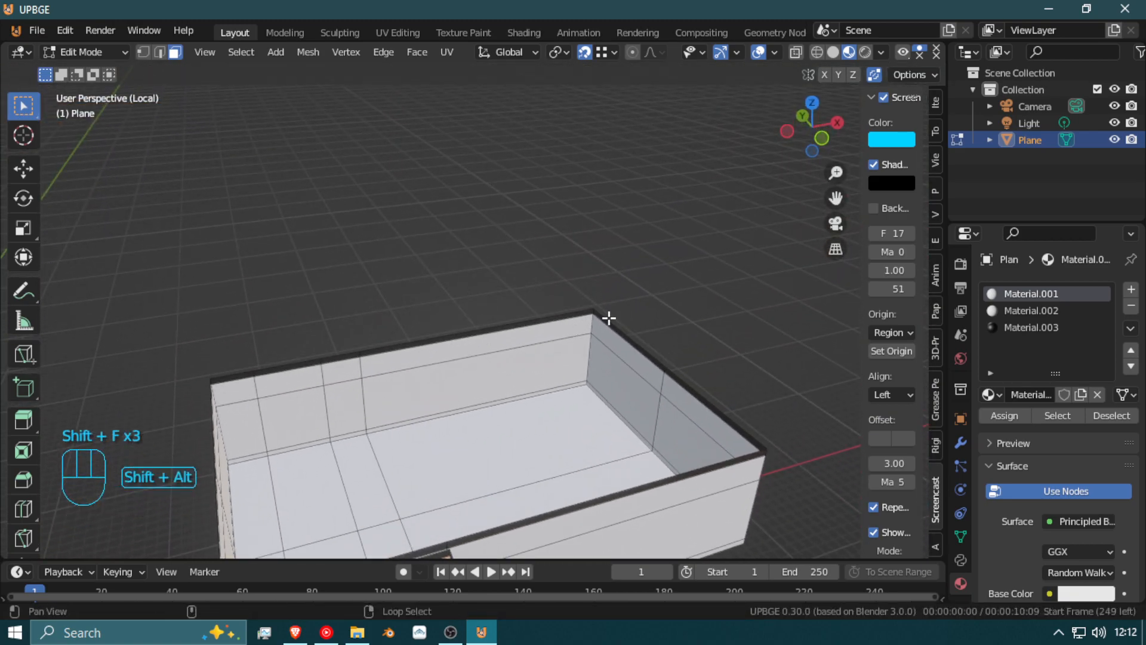
key(shift+f)
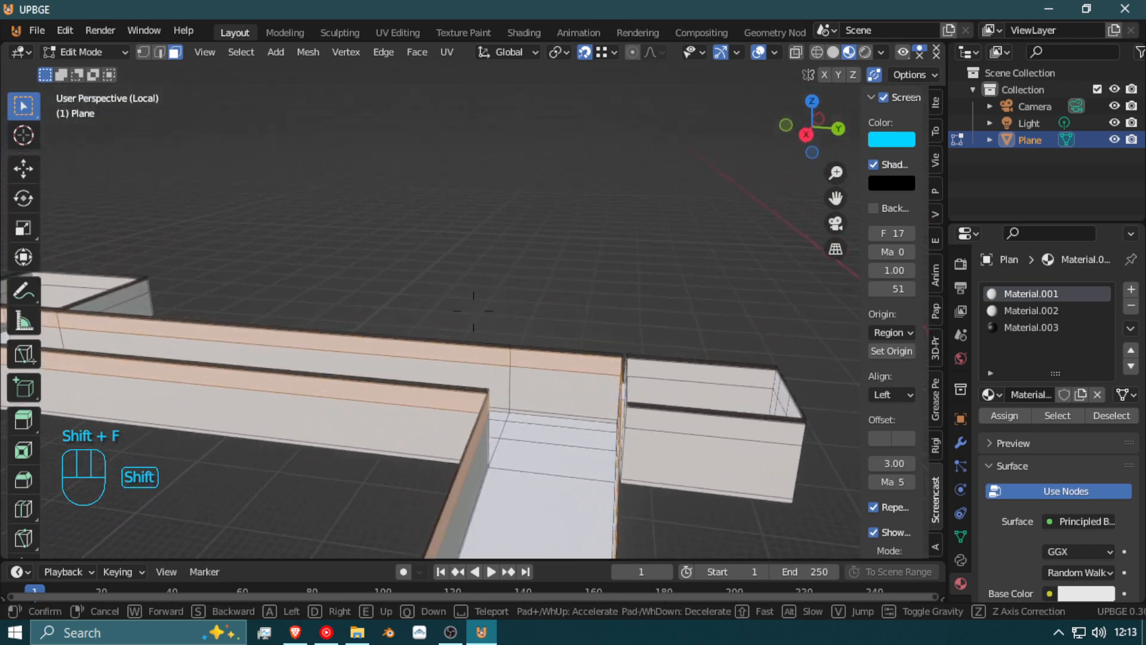
key(d)
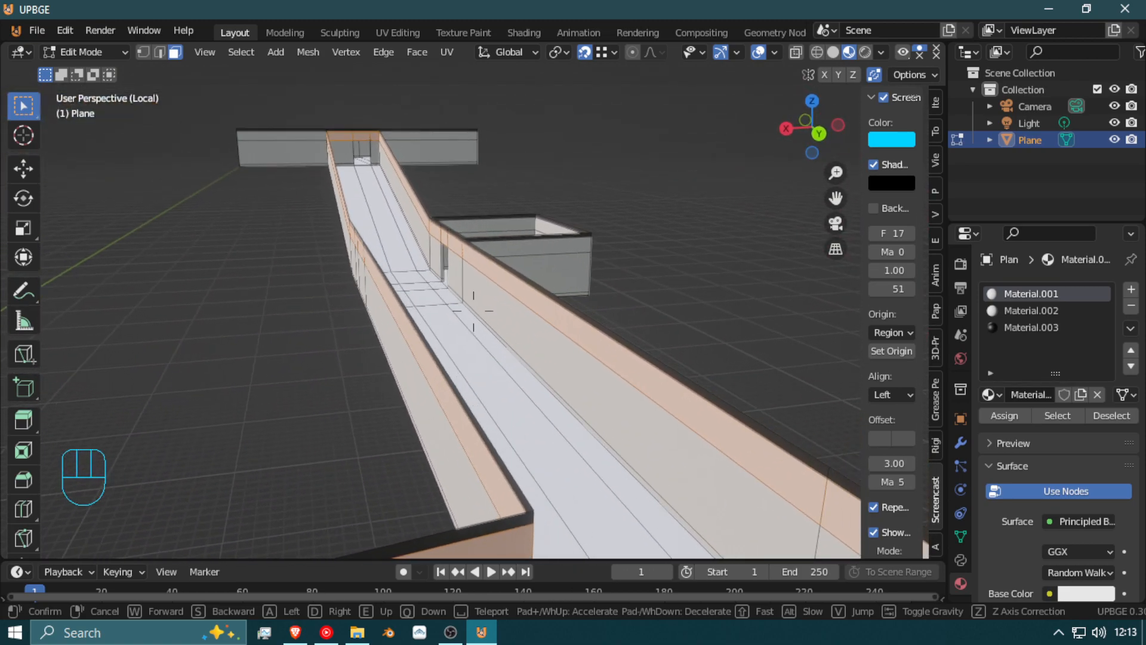
key(shift+w)
click(694, 323)
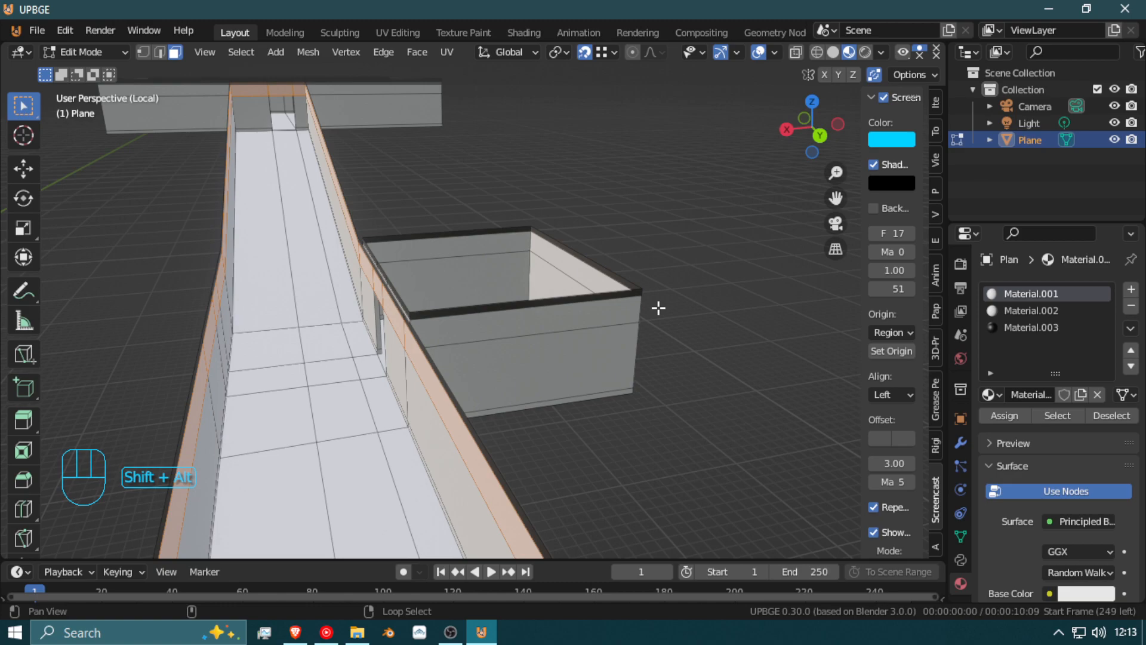
key(shift+f)
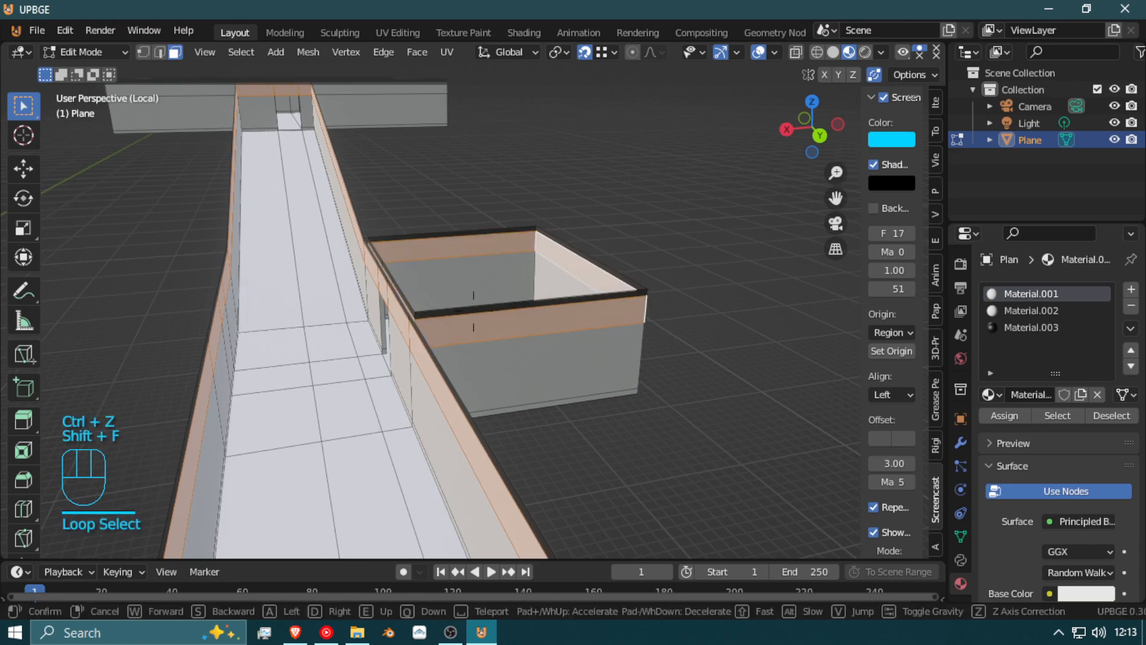
Step: Add the band faces of the large room at the corridor's far end to the selection
key(shift+w)
key(shift+e)
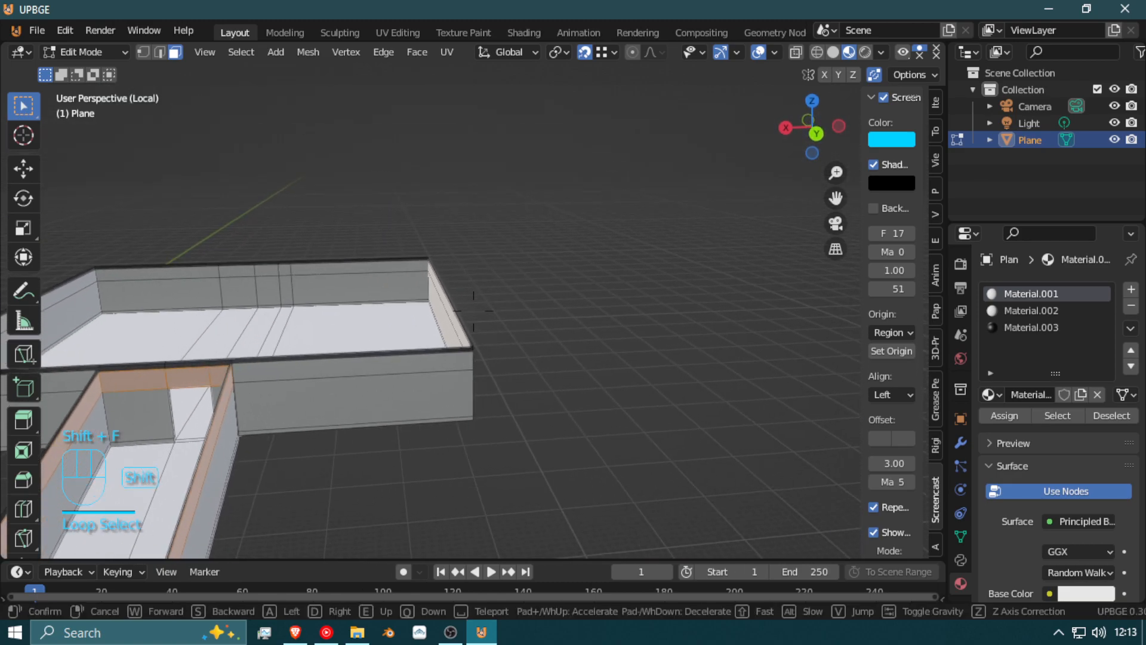
click(483, 324)
alt+shift+click(483, 324)
key(shift+f)
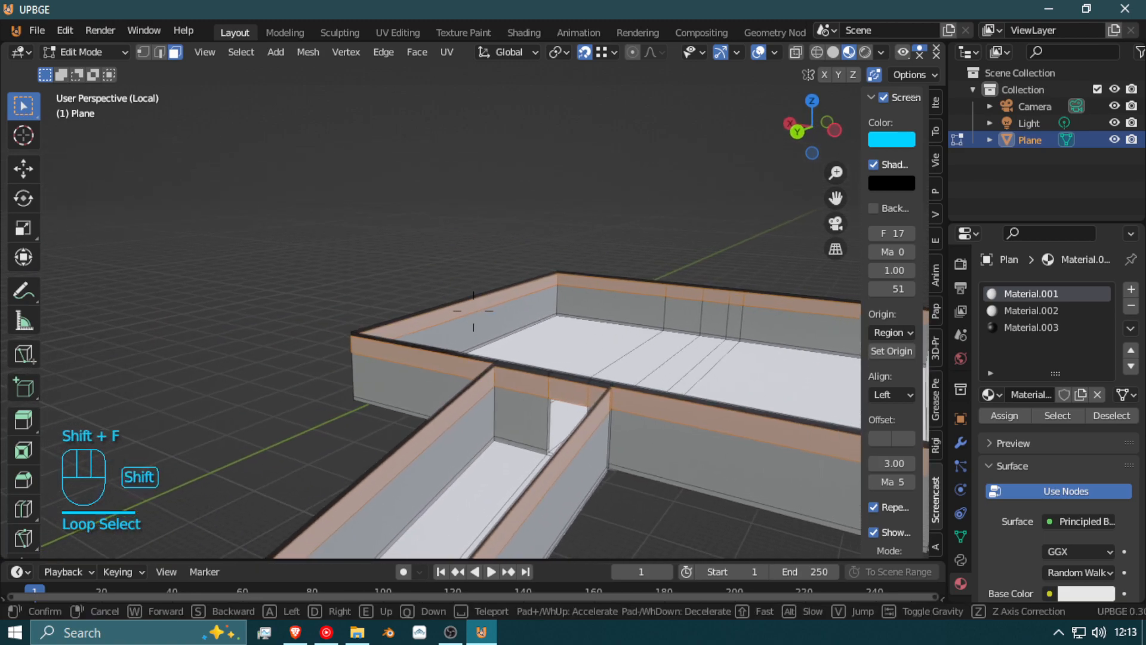
Step: Add the band faces beneath the top trim of the remaining small side room to the selection
key(shift+s)
key(shift+s)
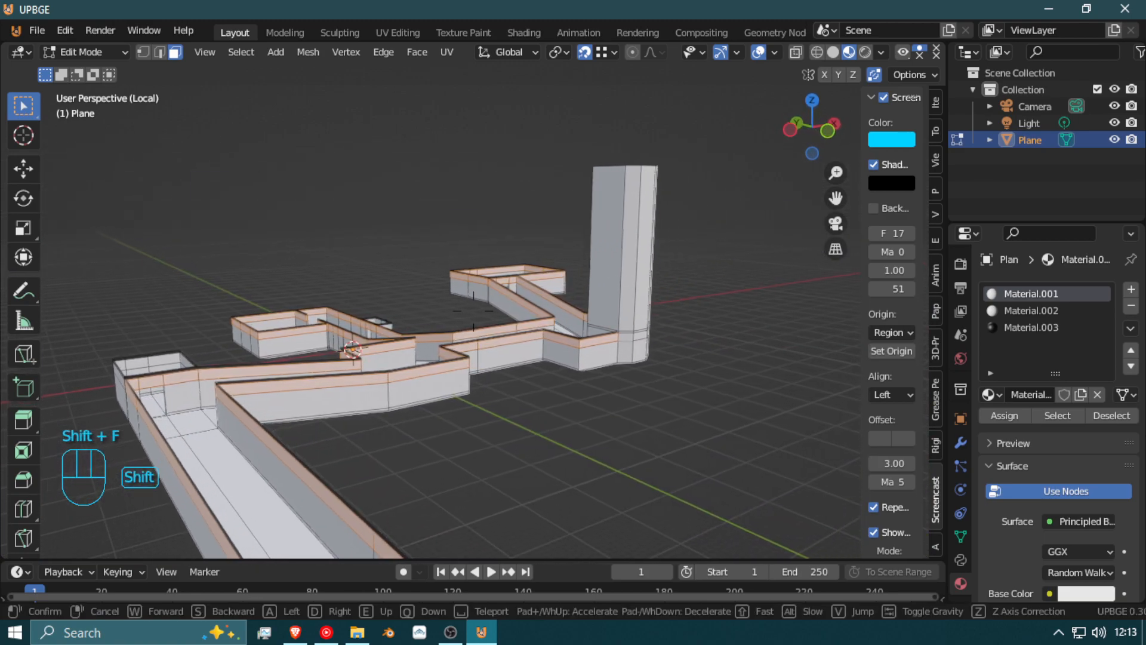
key(shift+s)
key(shift+w)
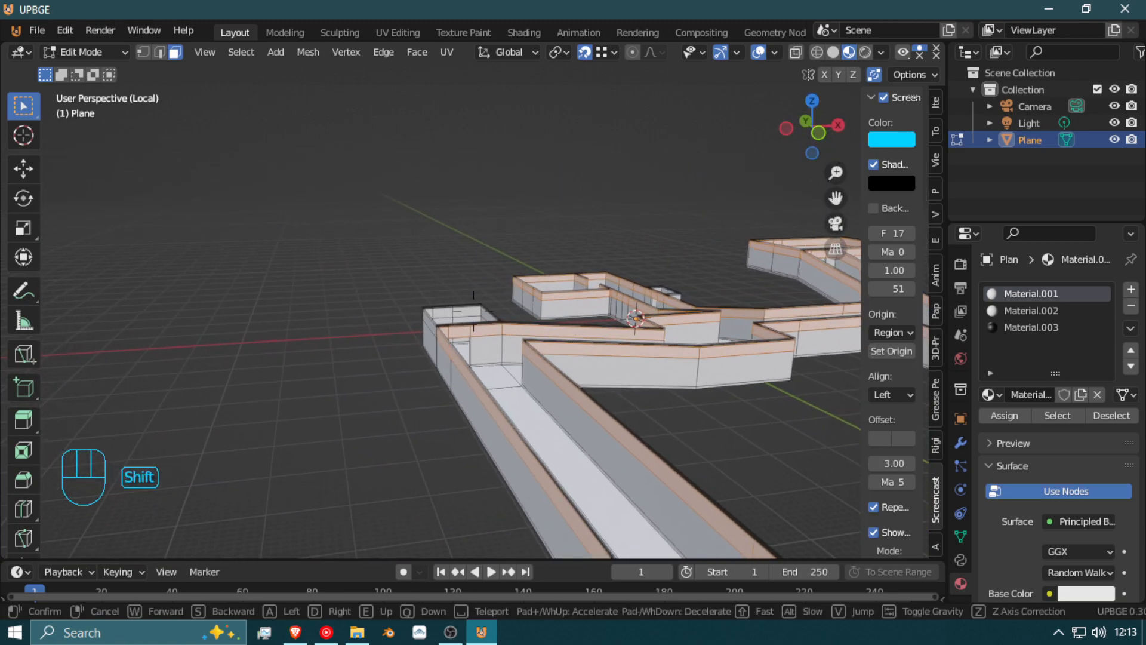
click(476, 312)
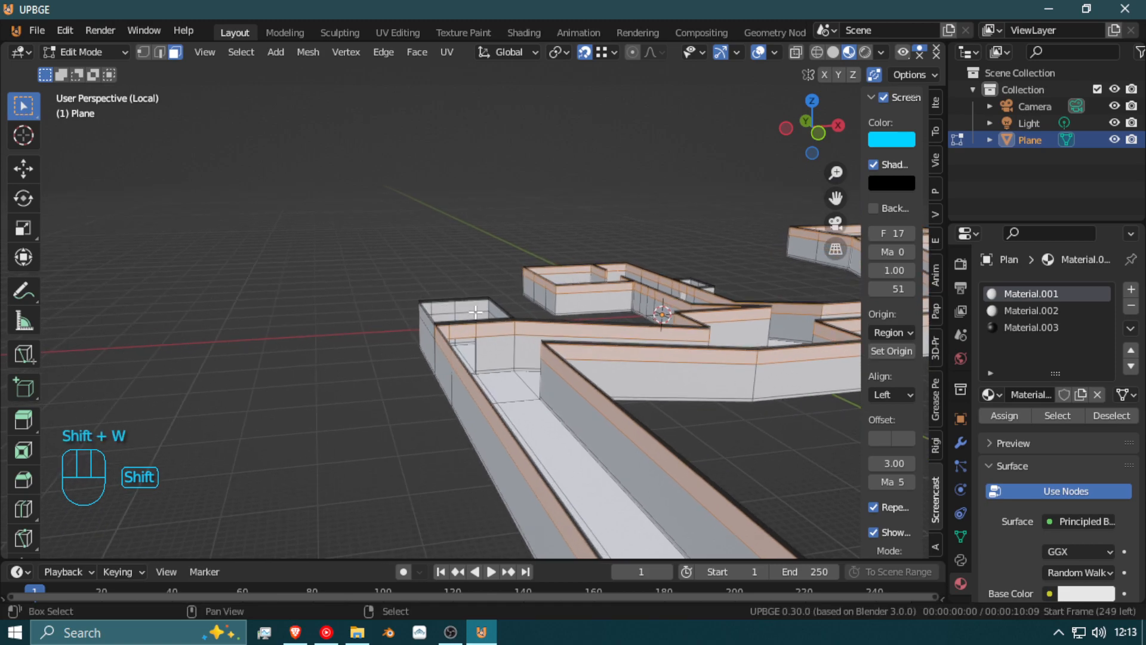
key(shift+f)
click(528, 370)
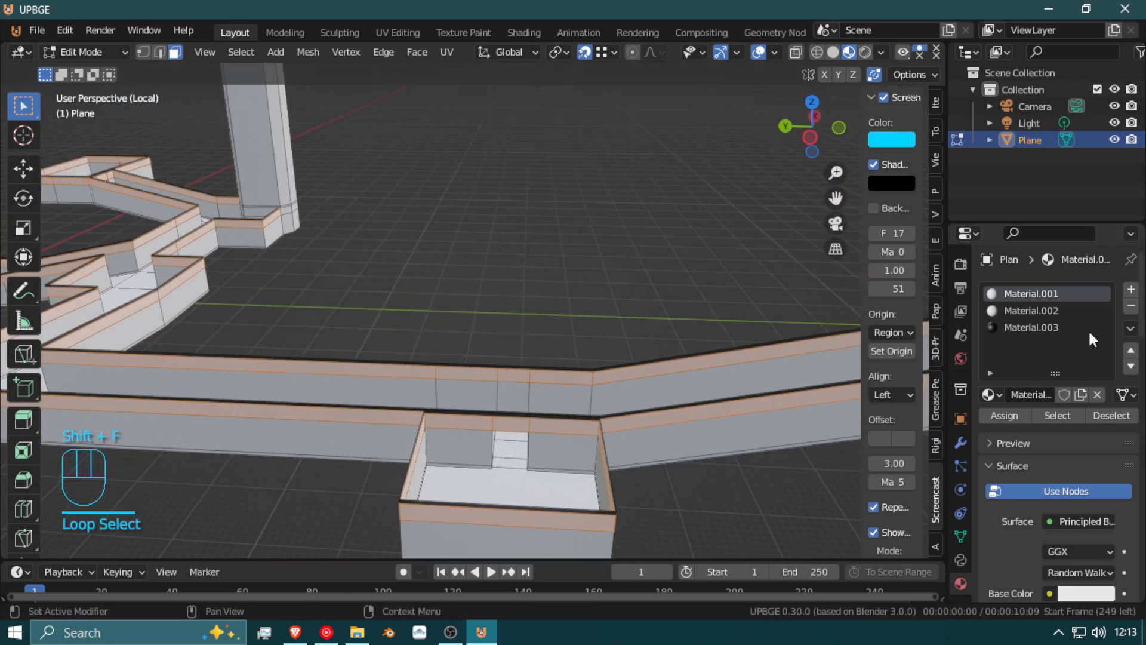
Step: Assign Material.002 to the selected band faces and set its base color to bright green
click(1016, 415)
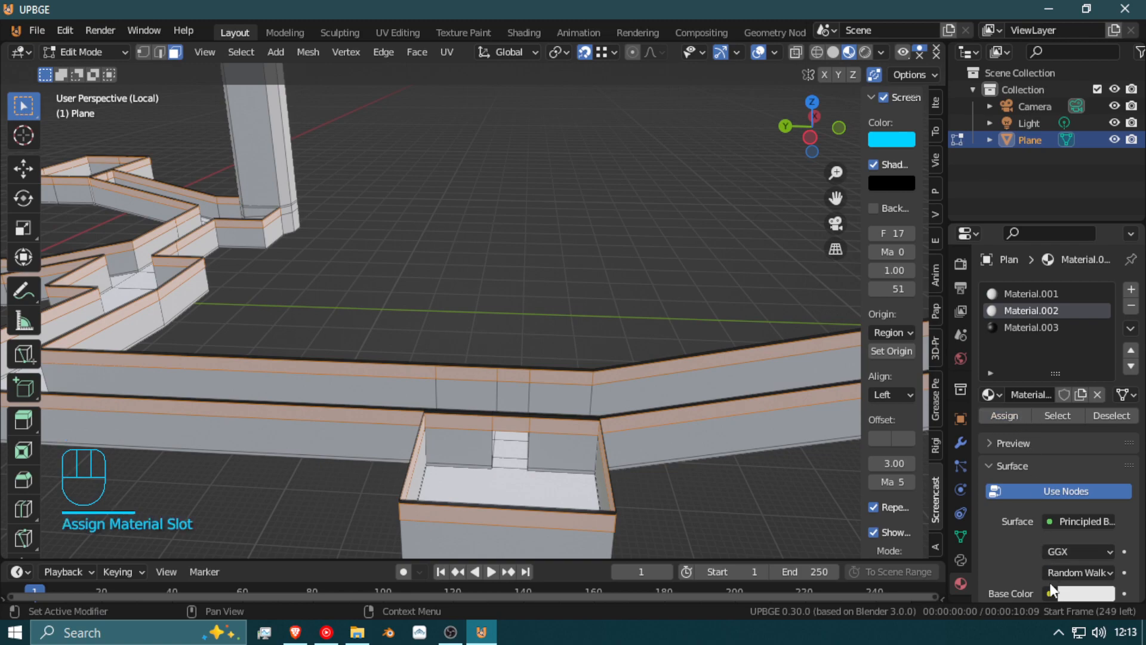
click(1084, 594)
mouse_move(1023, 401)
mouse_down()
mouse_move(986, 367)
mouse_move(1084, 412)
mouse_move(1056, 406)
mouse_move(1031, 351)
mouse_up()
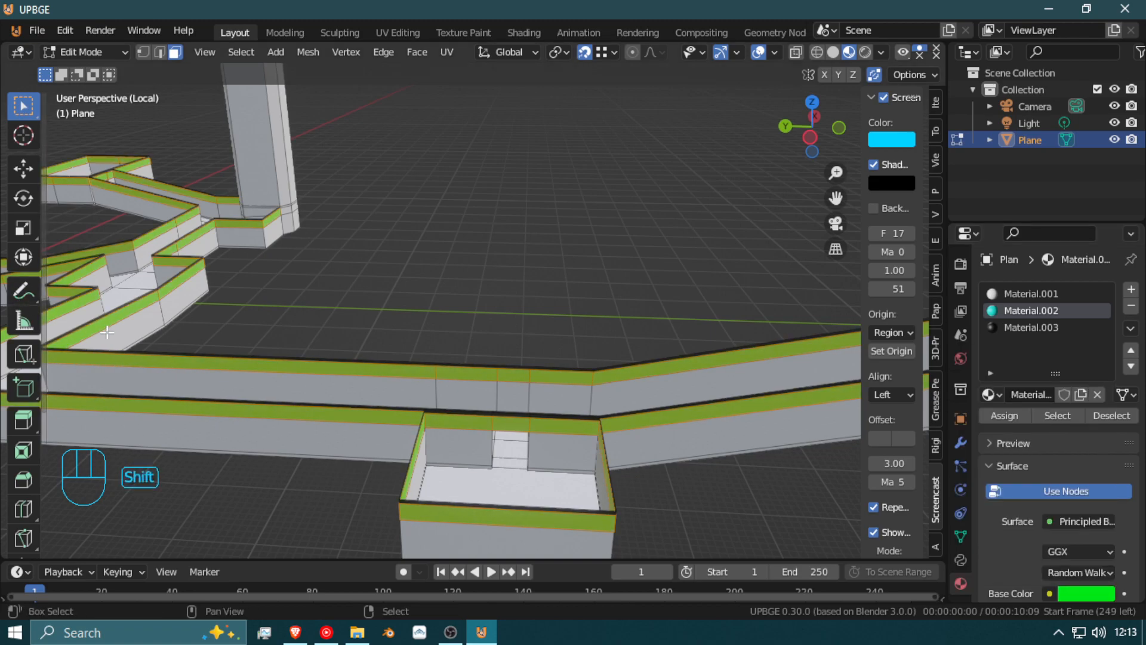
Step: Select the thin baseboard face loop running along the bottom of the building's walls
key(shift+f)
click(473, 310)
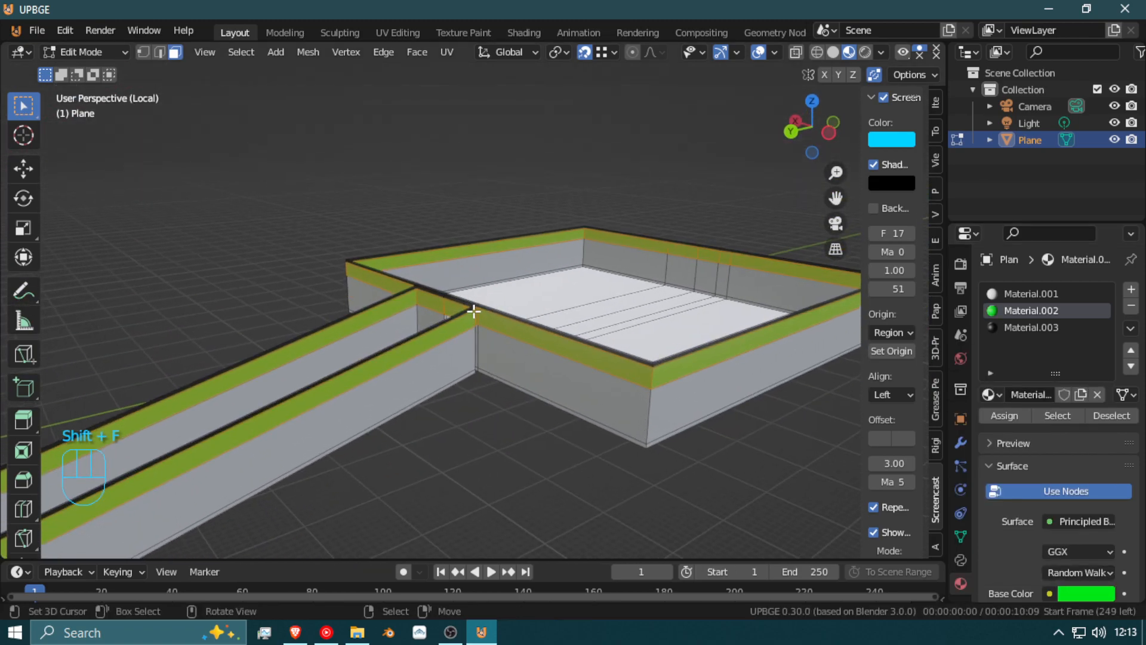
alt+click(656, 430)
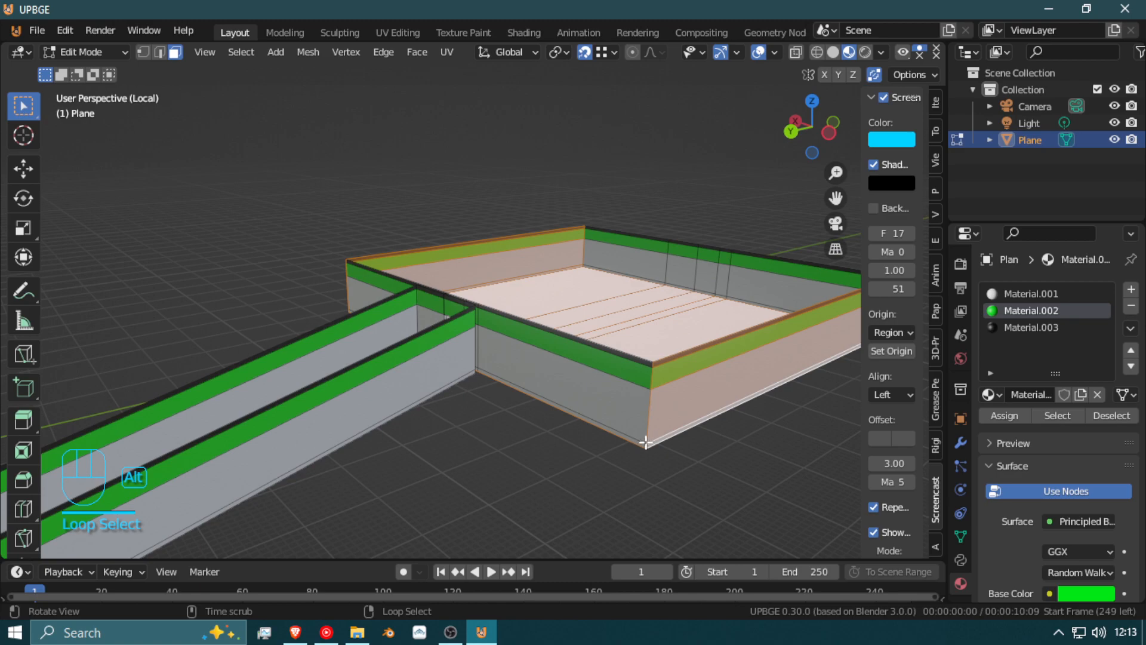
alt+click(647, 445)
Step: Knife-cut a line around the tower's base and across both adjoining outer walls to continue the baseboard strip
key(shift+f)
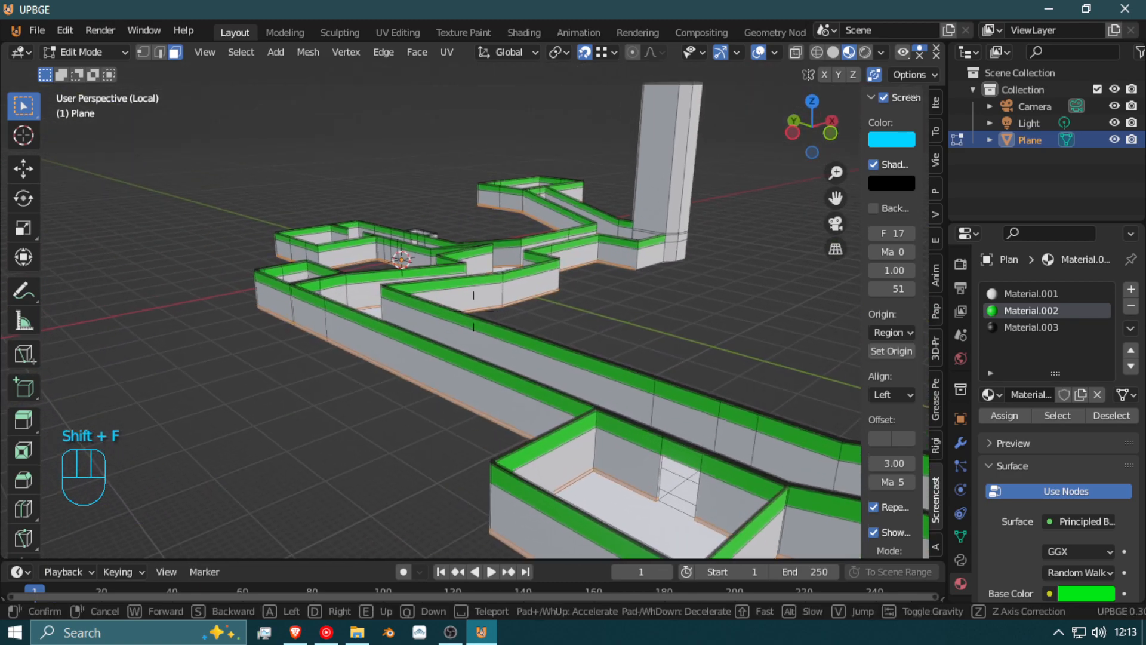
key(shift+w)
key(shift+w)
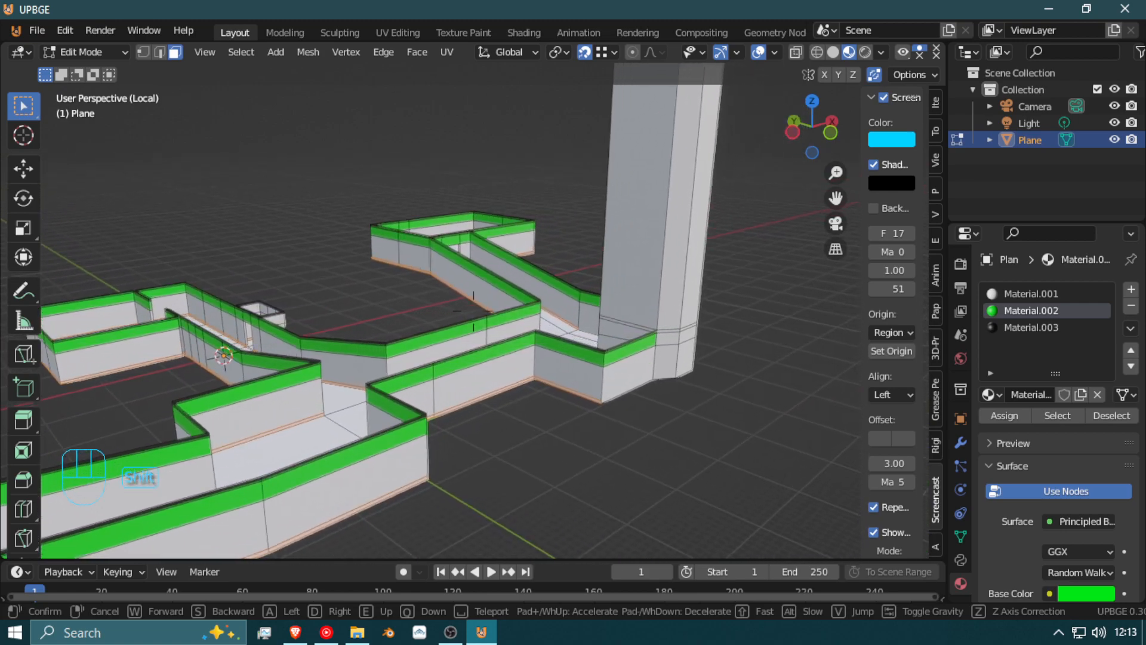
key(w)
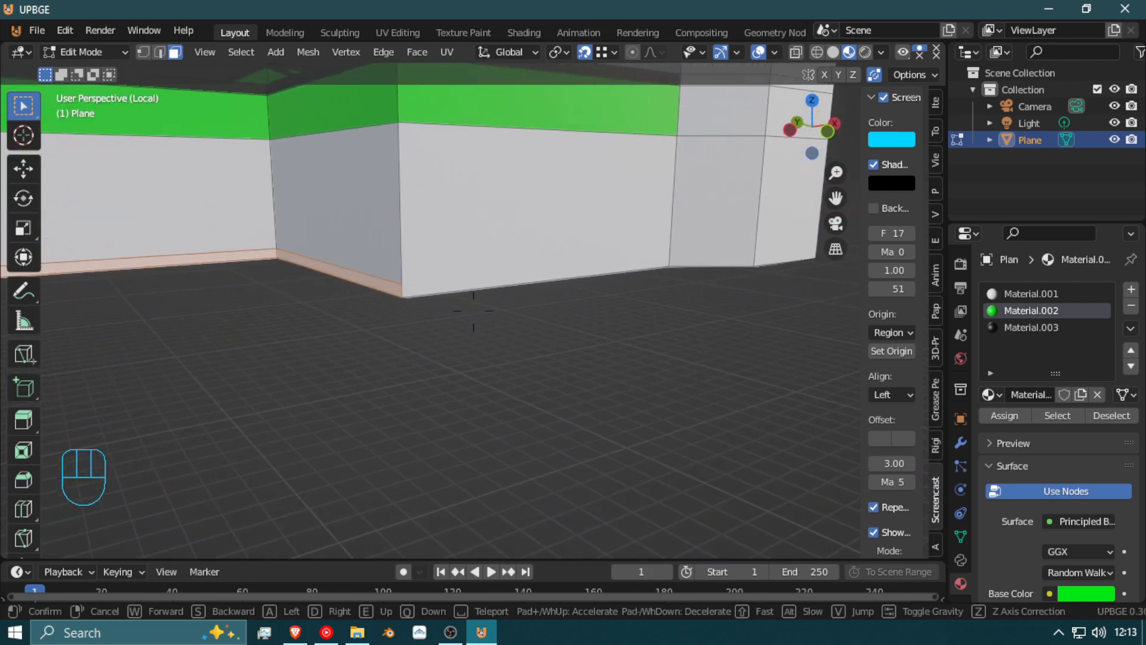
key(w)
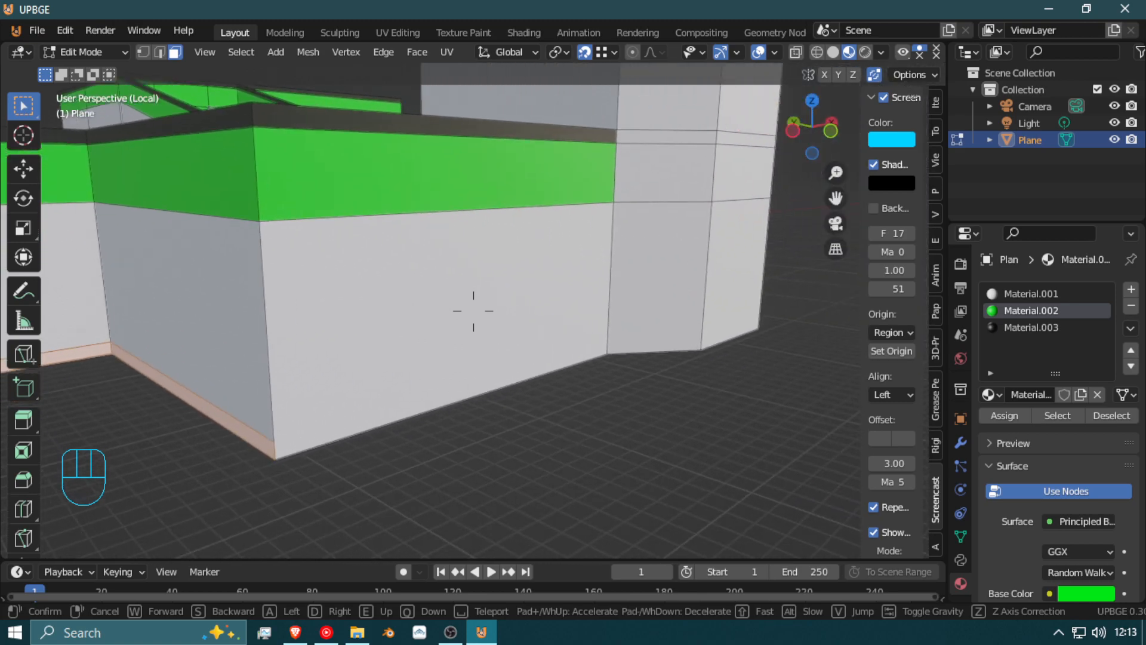
click(474, 310)
key(k)
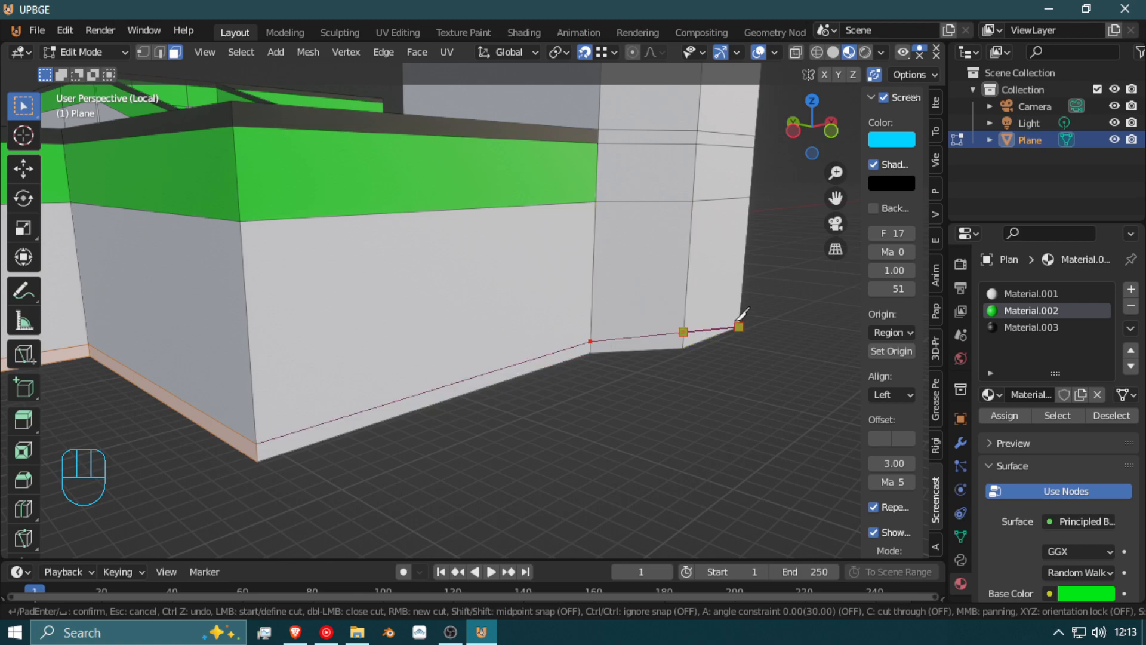
middle_drag(740, 310, 591, 323)
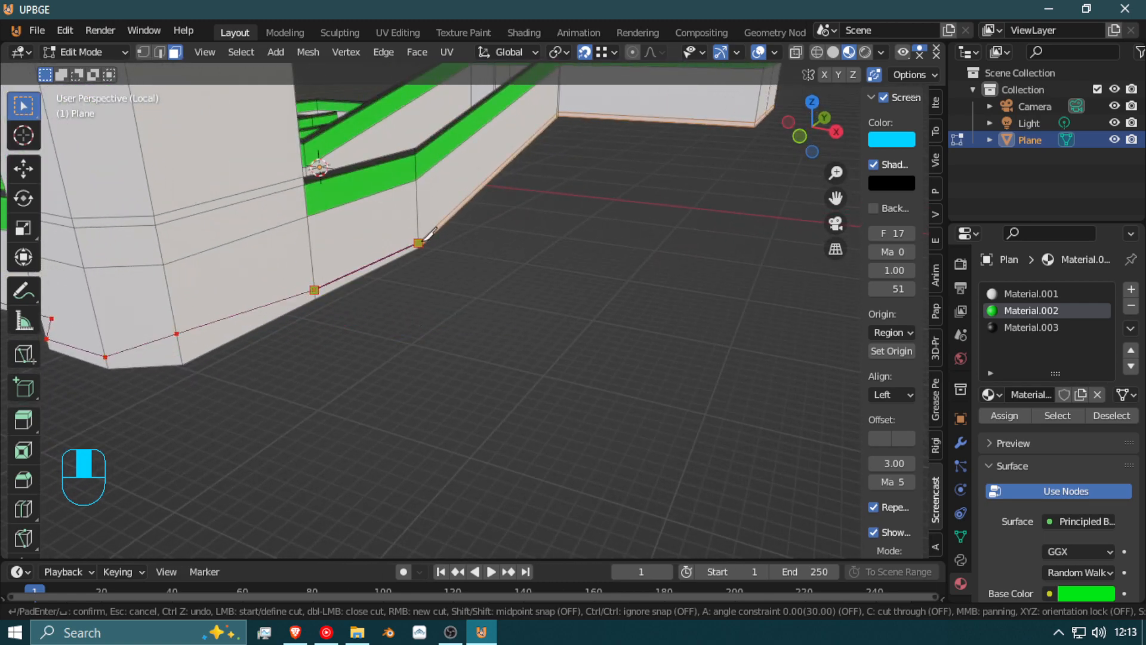
key(Return)
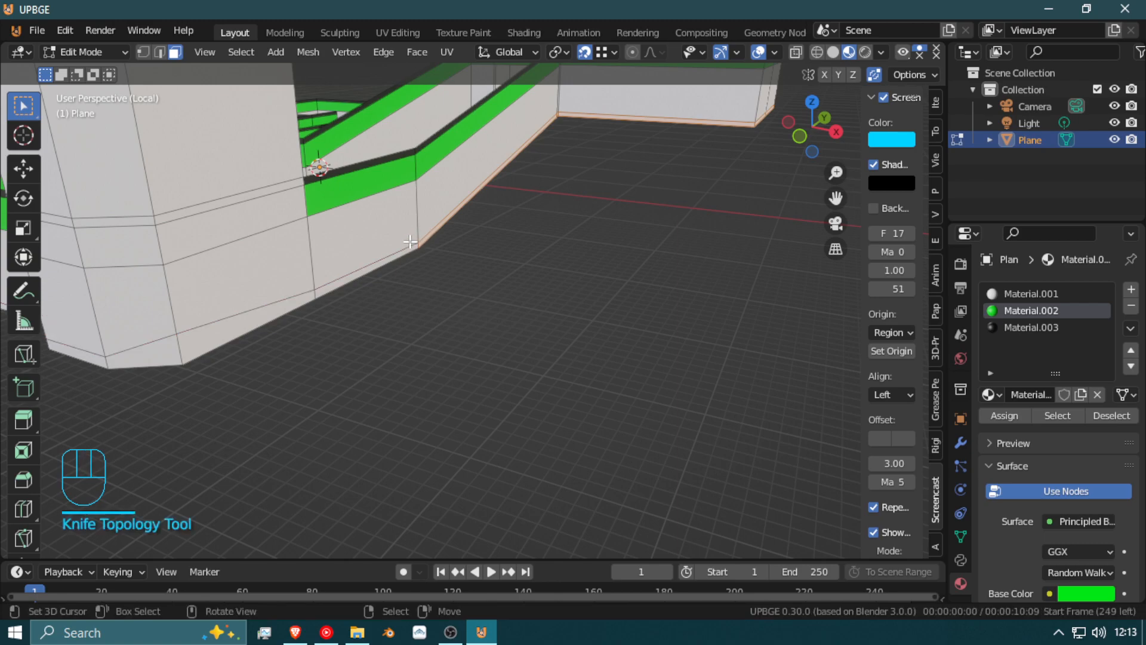
Step: Add the baseboard faces on the outer walls adjoining the tower to the selection
alt+shift+click(341, 287)
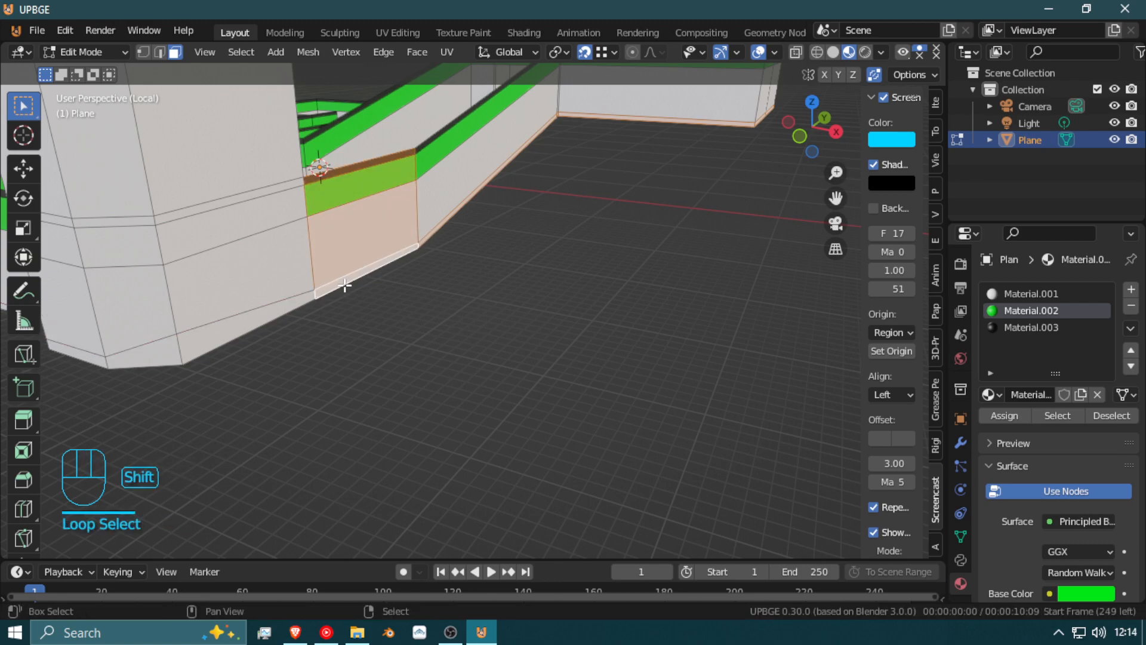
key(ctrl+z)
key(shift+f)
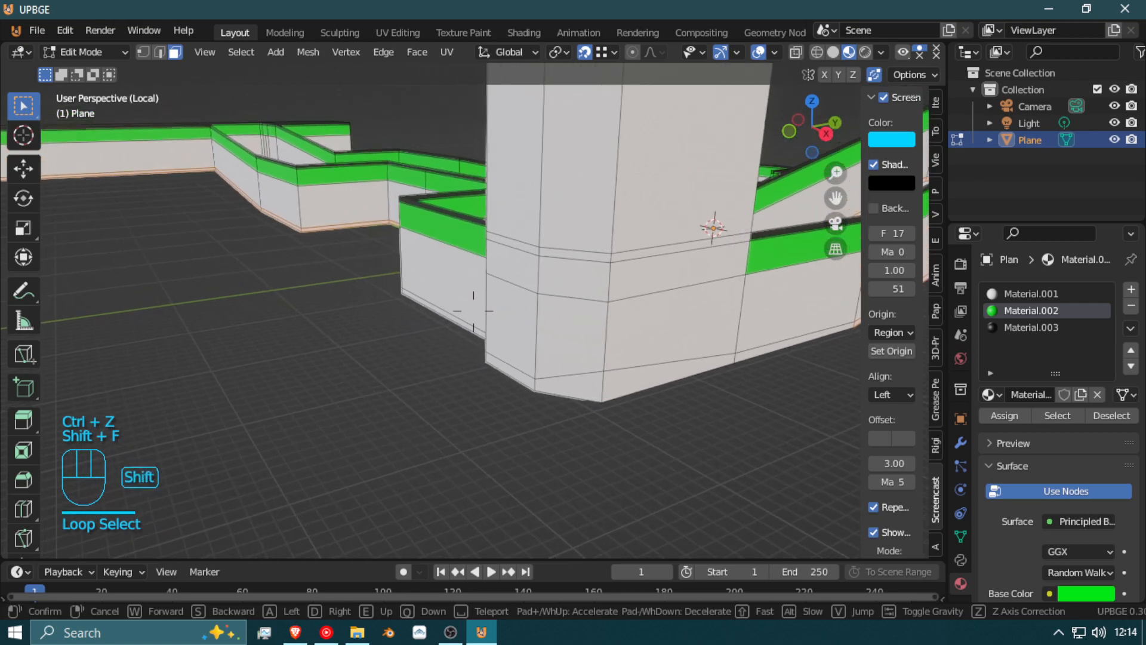
key(w)
click(613, 304)
click(693, 324)
key(shift+f)
click(506, 309)
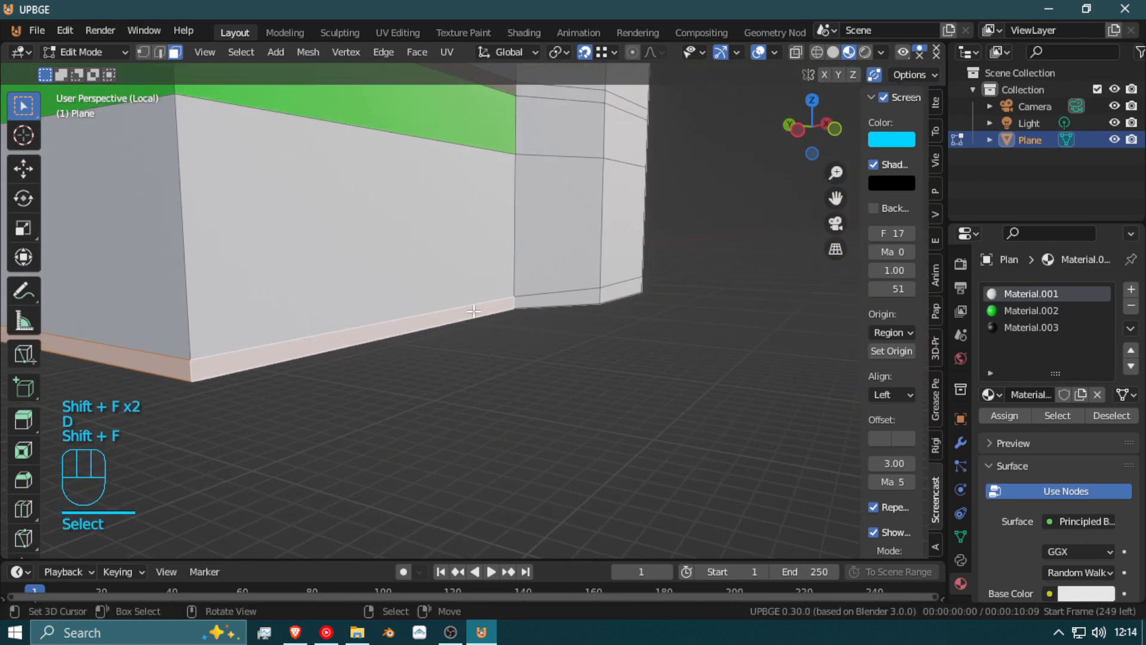
key(ctrl+z)
alt+shift+click(648, 273)
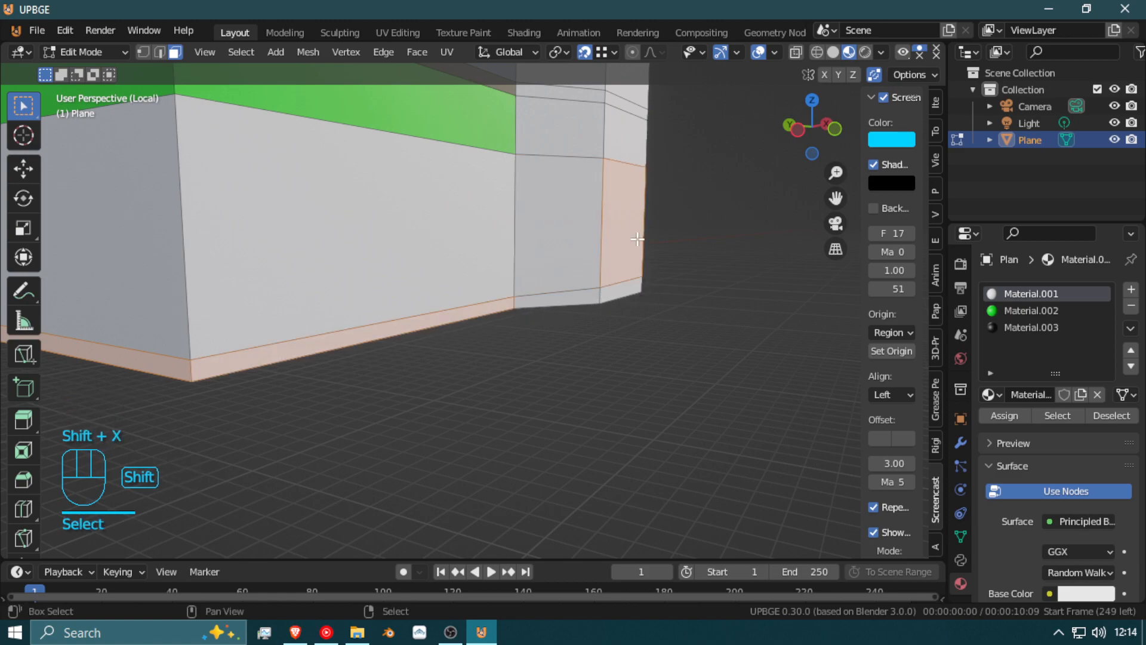
key(shift+f)
click(523, 309)
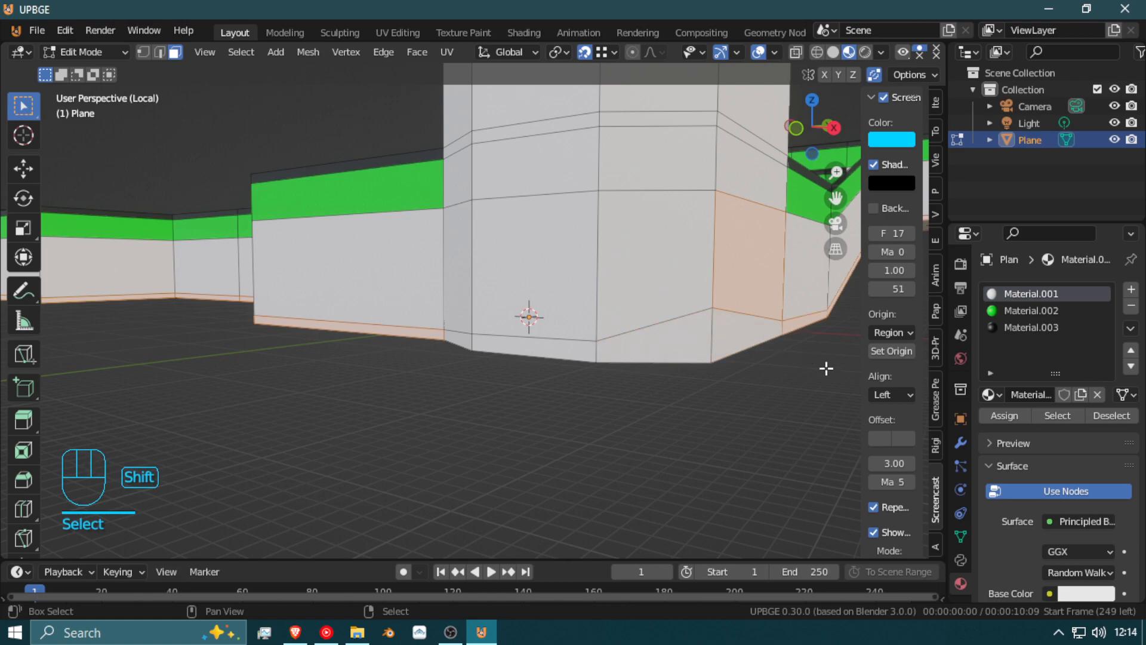
key(shift+f)
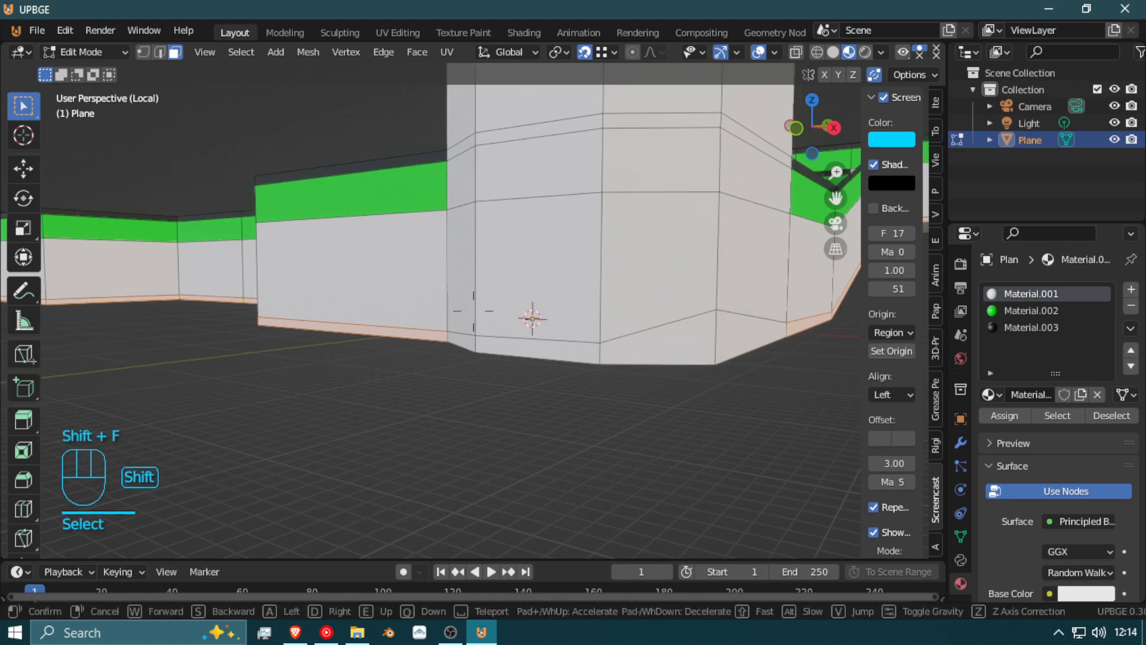
click(473, 311)
Step: Assign Material.003 to the selected baseboard faces along the building's walls
key(shift+f)
key(s)
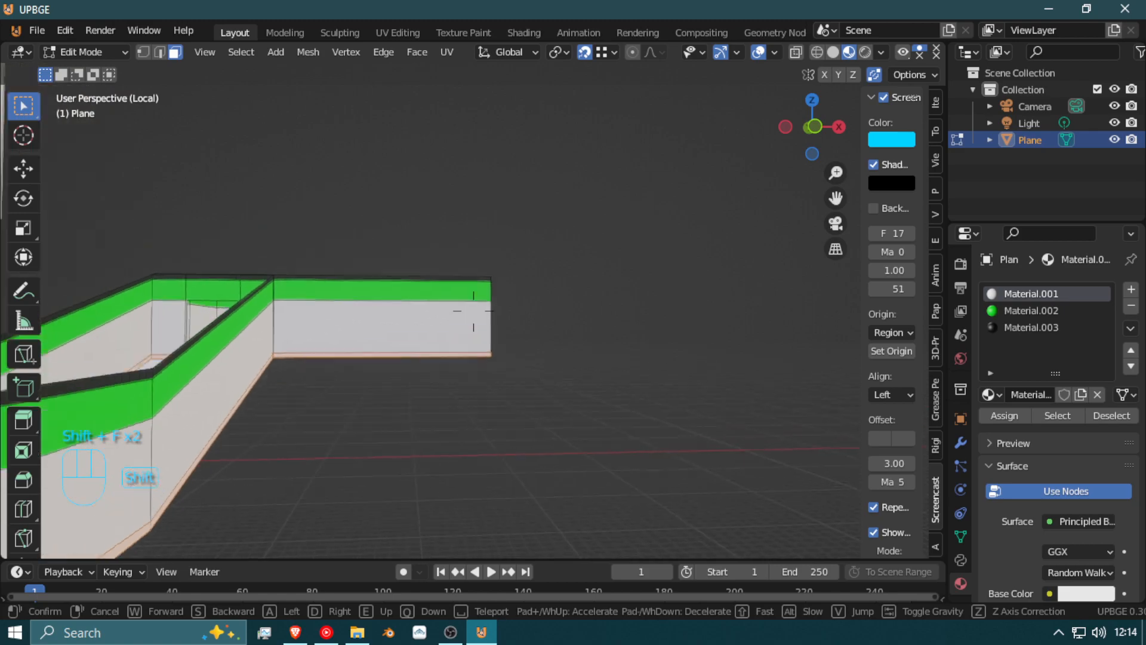
key(a)
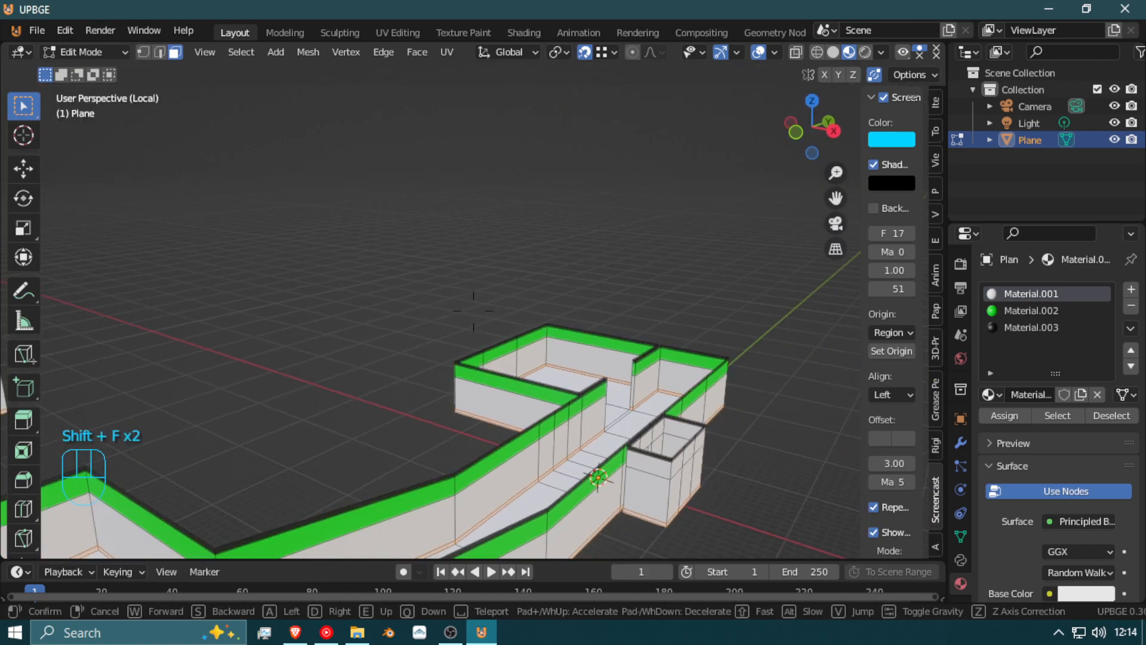
click(474, 311)
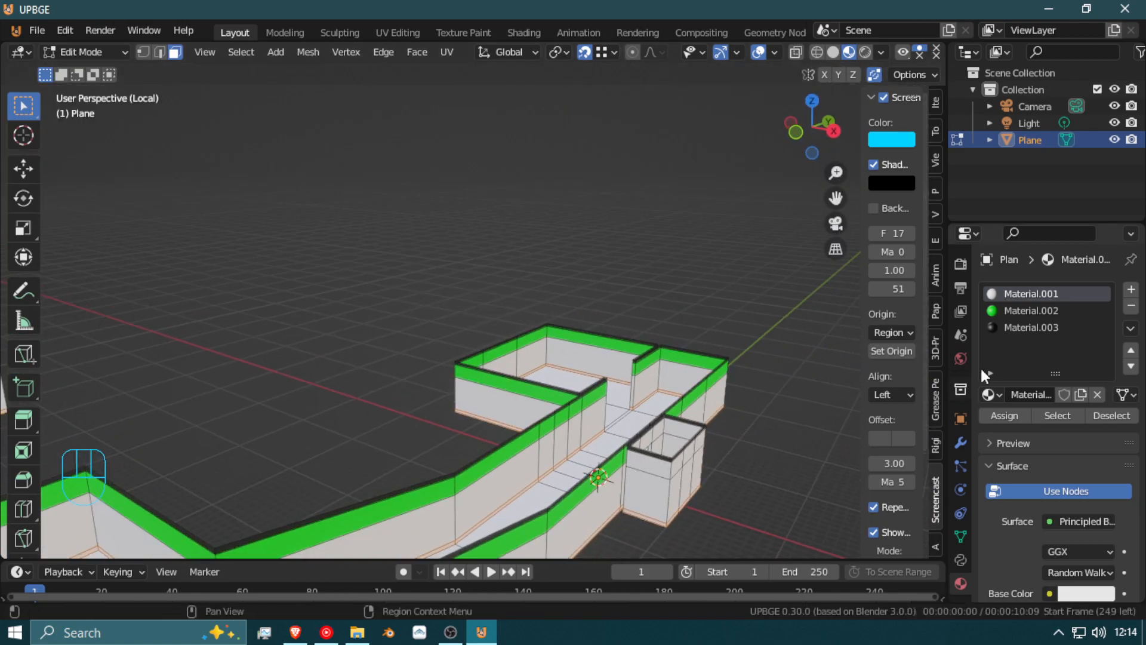
click(1018, 418)
Step: Examine the baseboard strip around the outer walls, the underside of the floor and the tower's base
key(shift+f)
key(d)
key(shift+f)
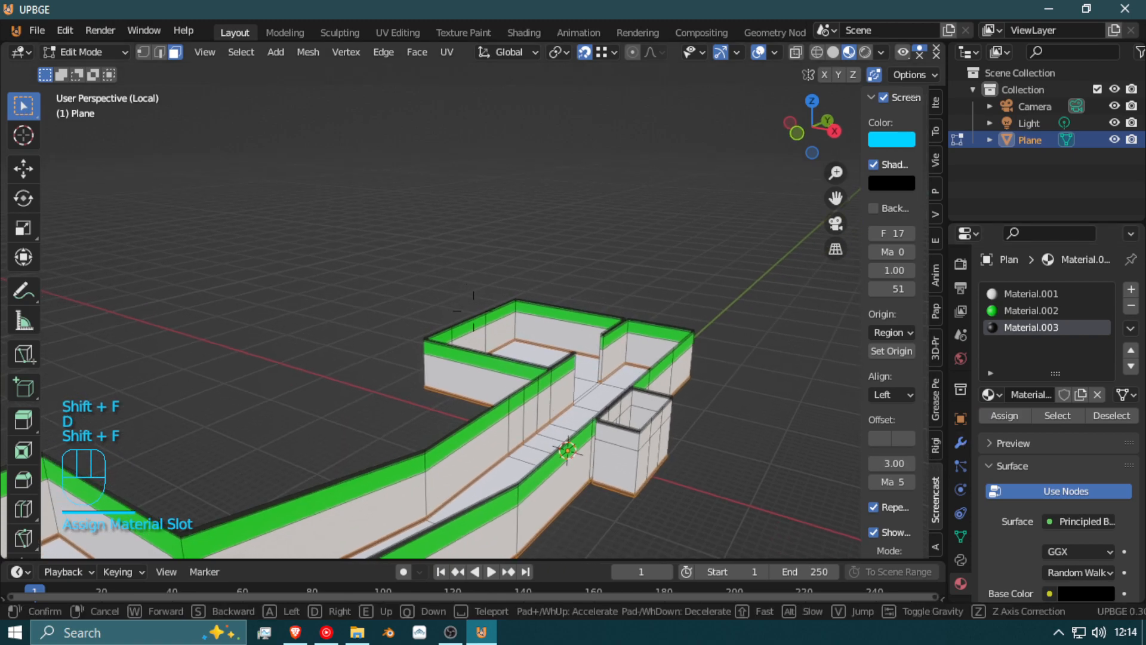
key(shift+w)
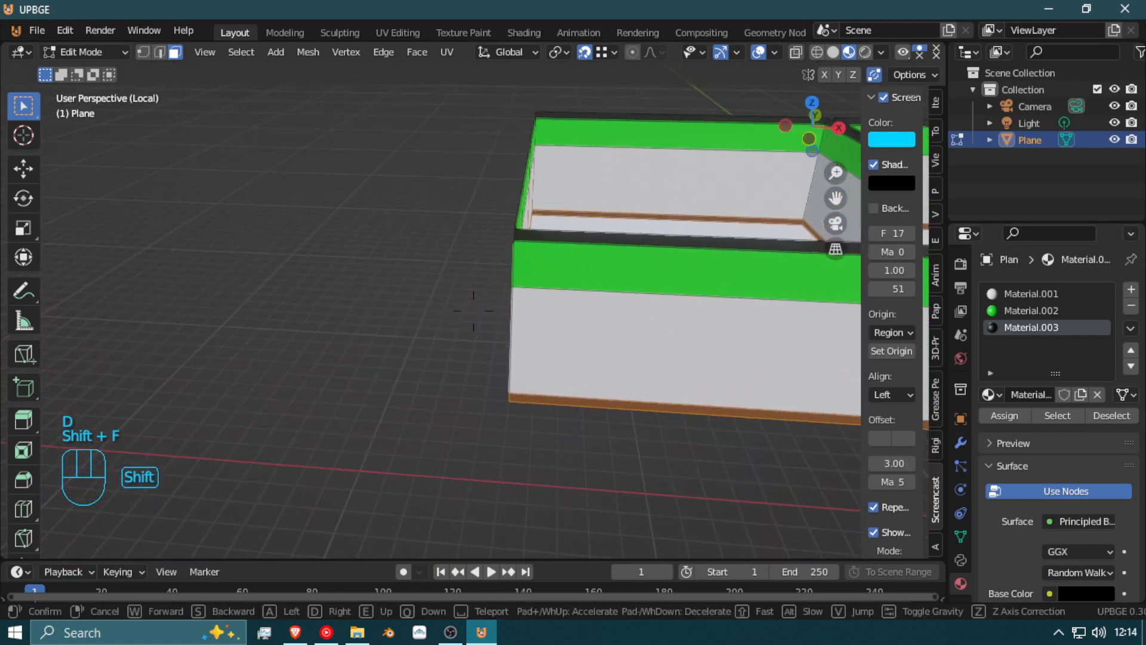
key(w)
key(s)
key(shift+w)
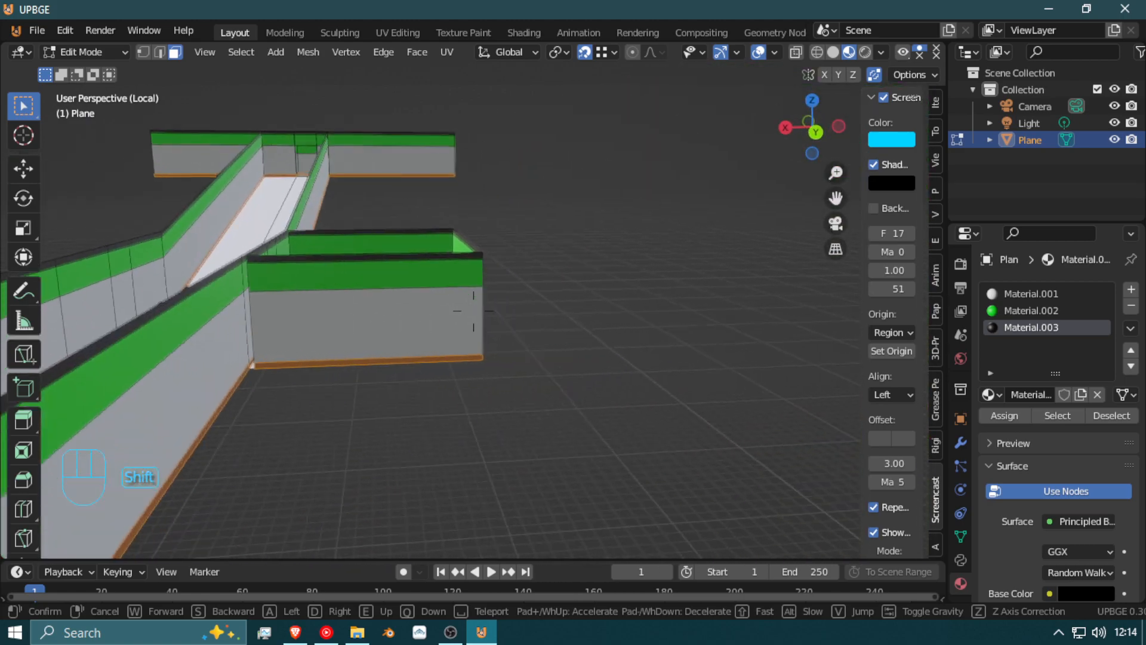
key(shift+w)
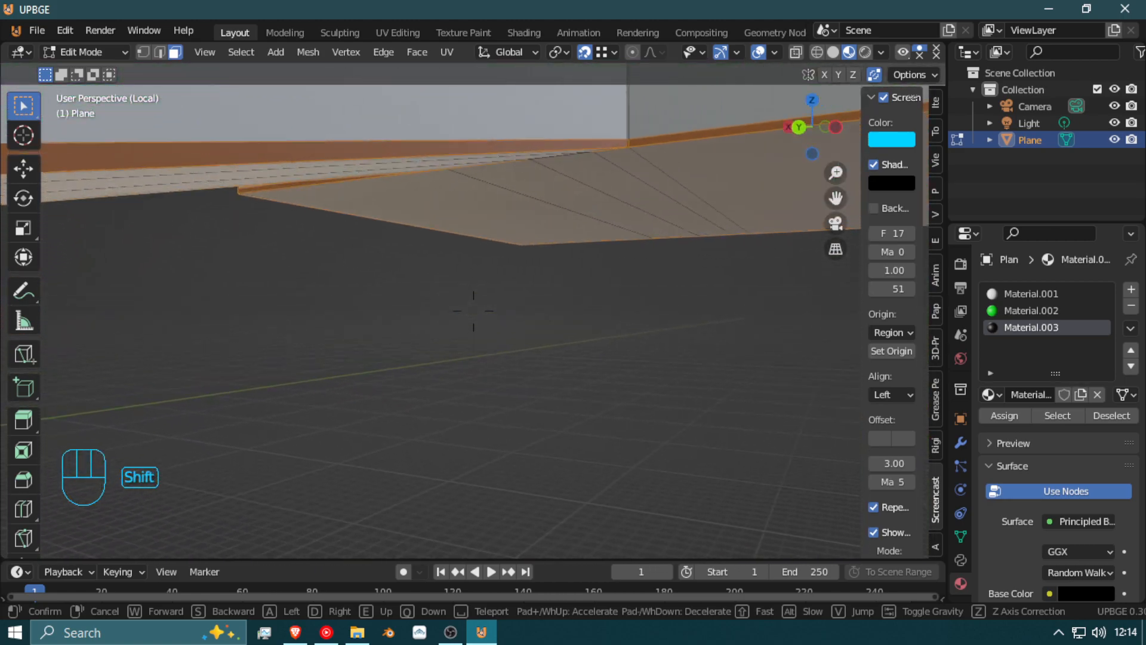
key(shift+w)
key(shift+w)
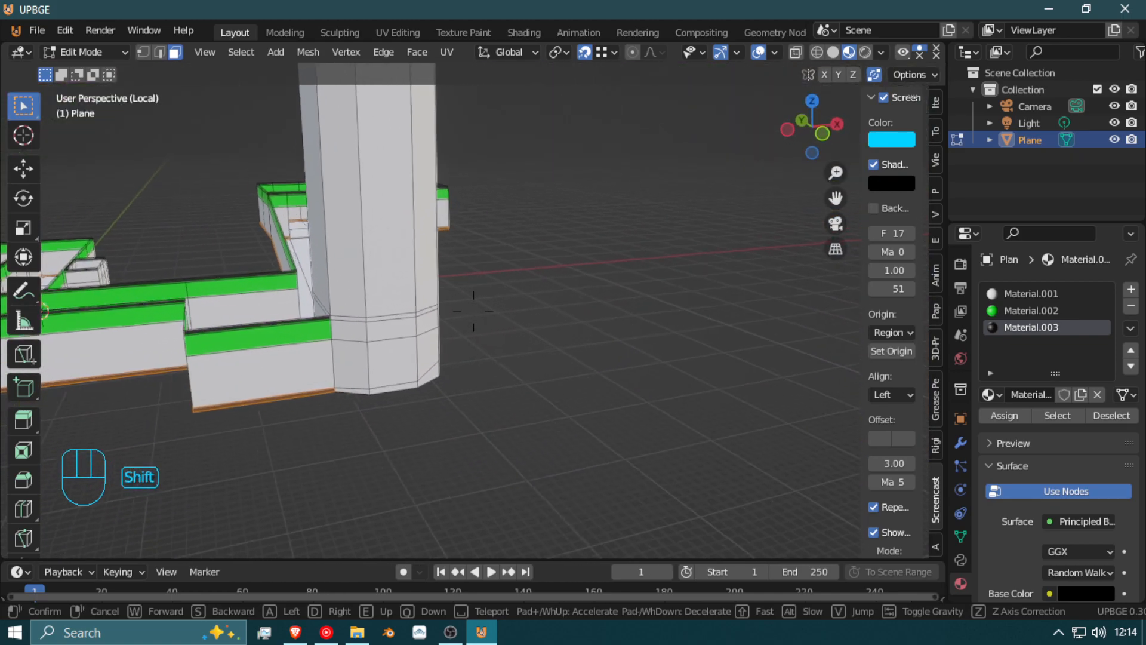
click(473, 310)
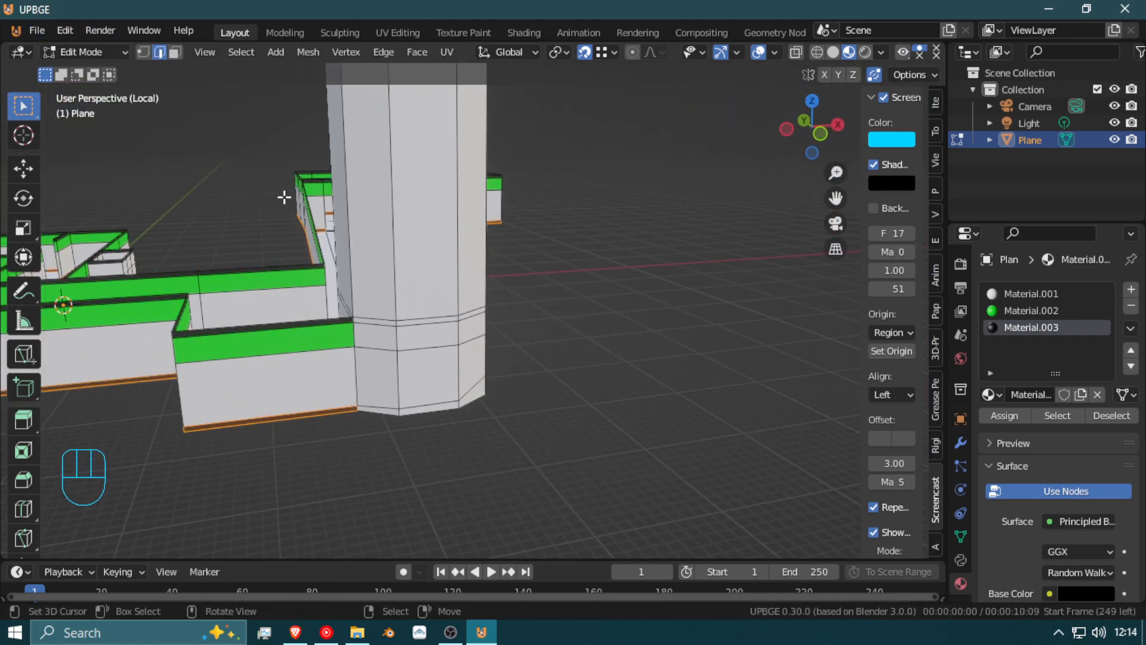
Step: Lower the first corner vertex of the tower's base line along Z, snapping it to the adjoining wall's baseboard height
key(shift+f)
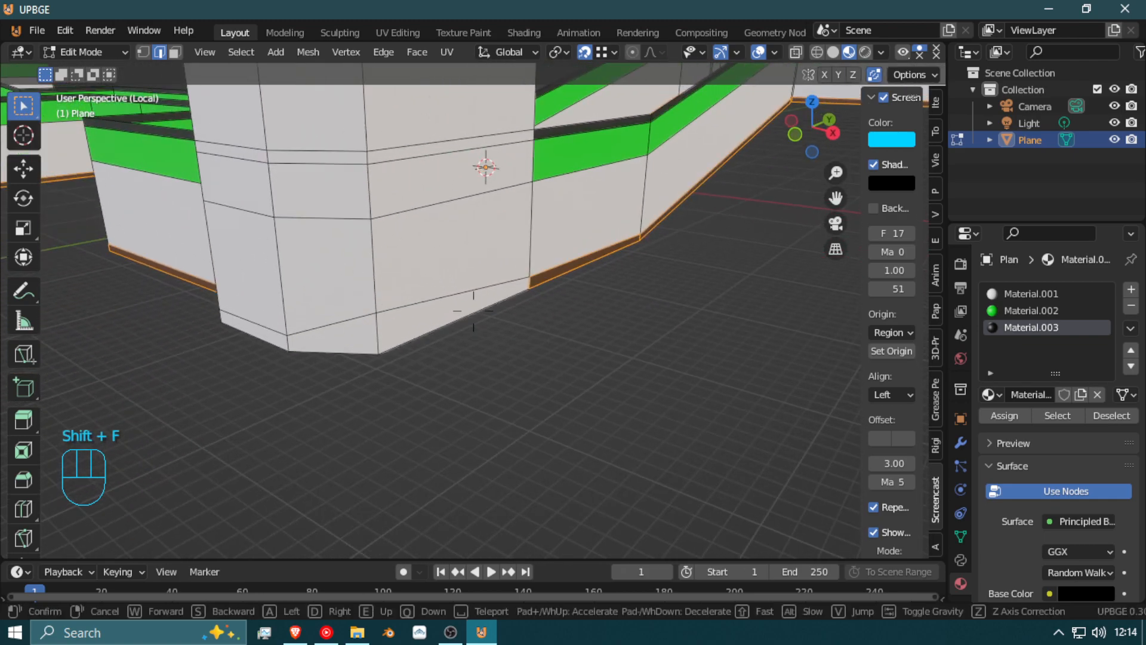
click(287, 208)
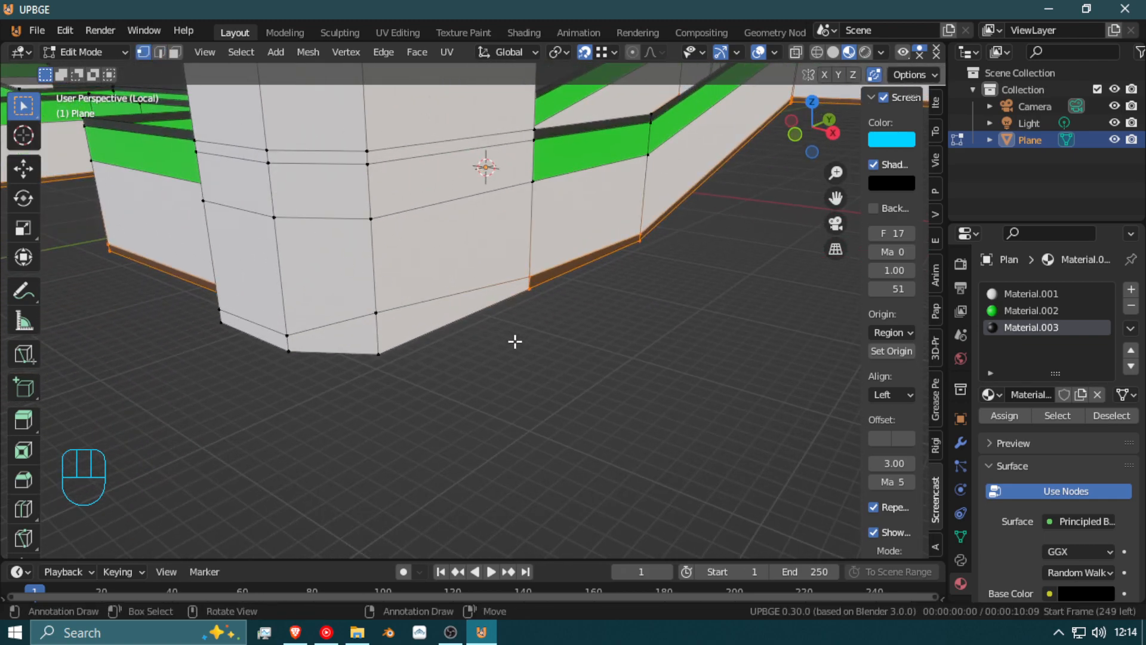
key(g)
key(z)
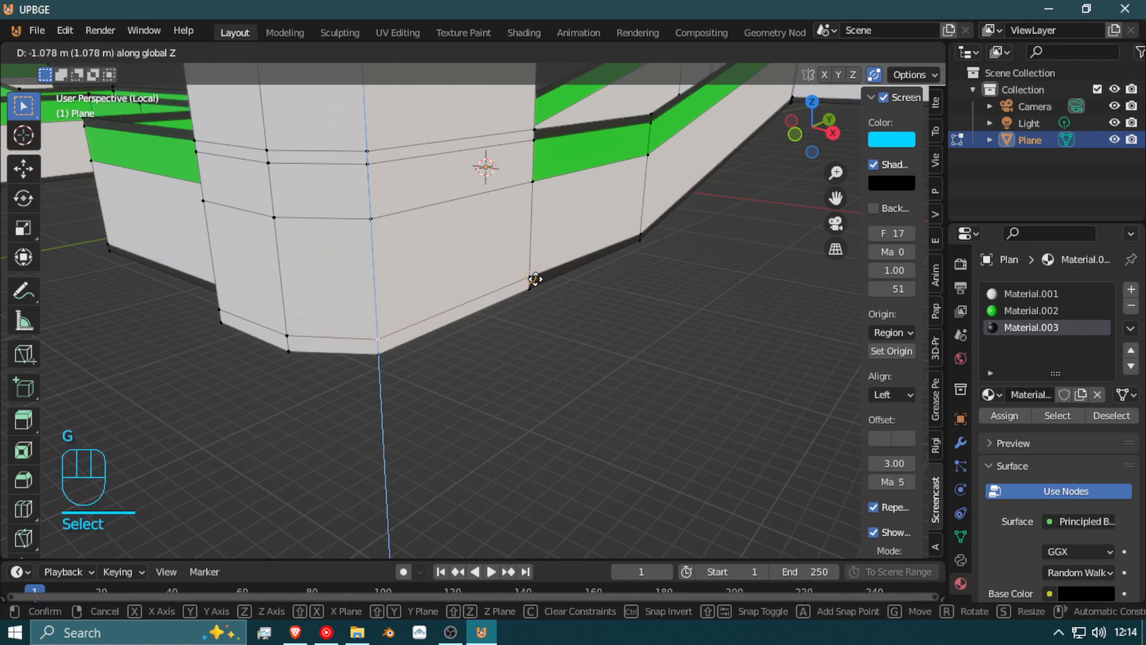
click(535, 279)
Step: Move the tower's base-line vertex nearest the opposite adjoining wall down along Z, snapping it to that wall's baseboard top
key(shift+f)
click(478, 309)
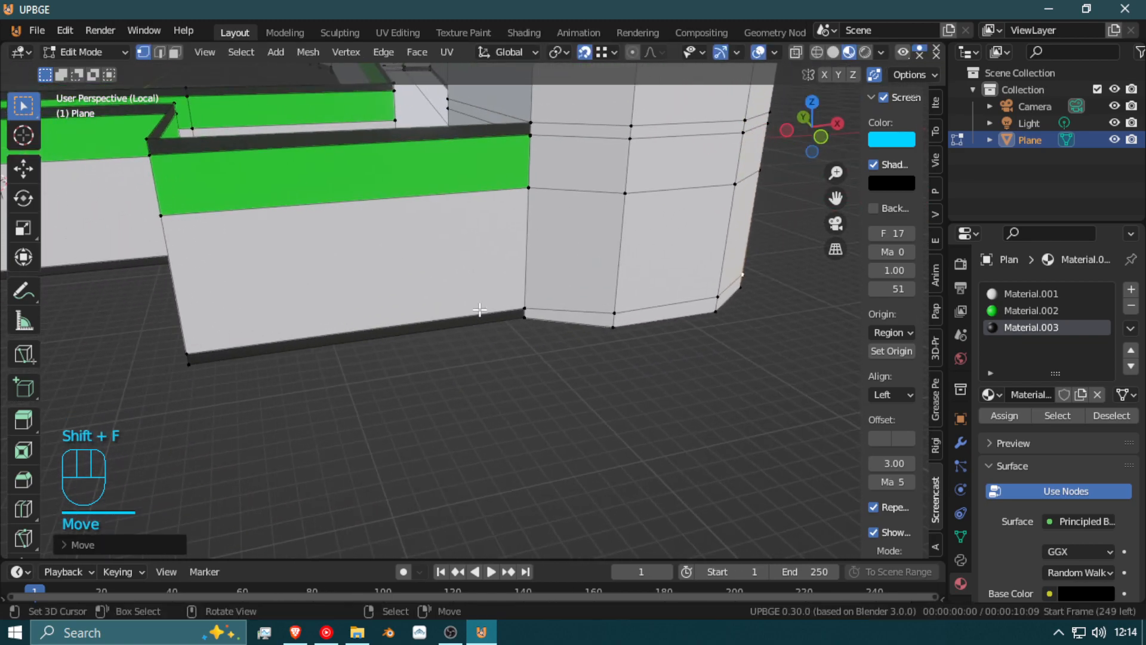
click(604, 306)
key(g)
key(z)
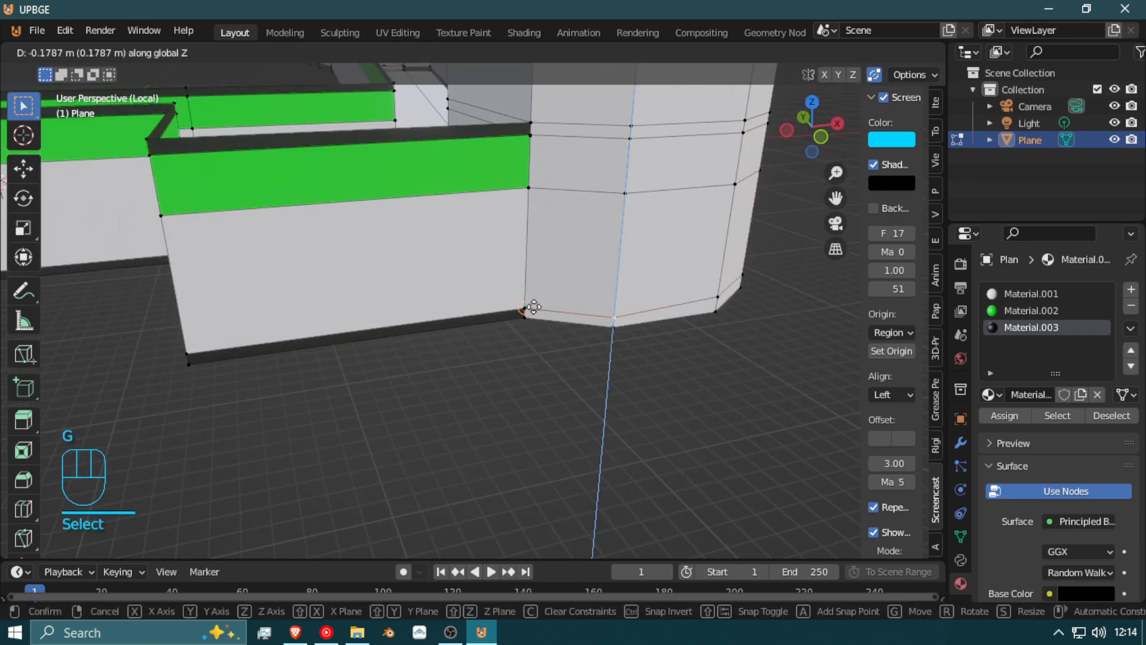
click(560, 318)
Step: Align the middle corner vertex of the tower's base line along Z with the neighbouring corner vertex
key(shift+f)
click(461, 311)
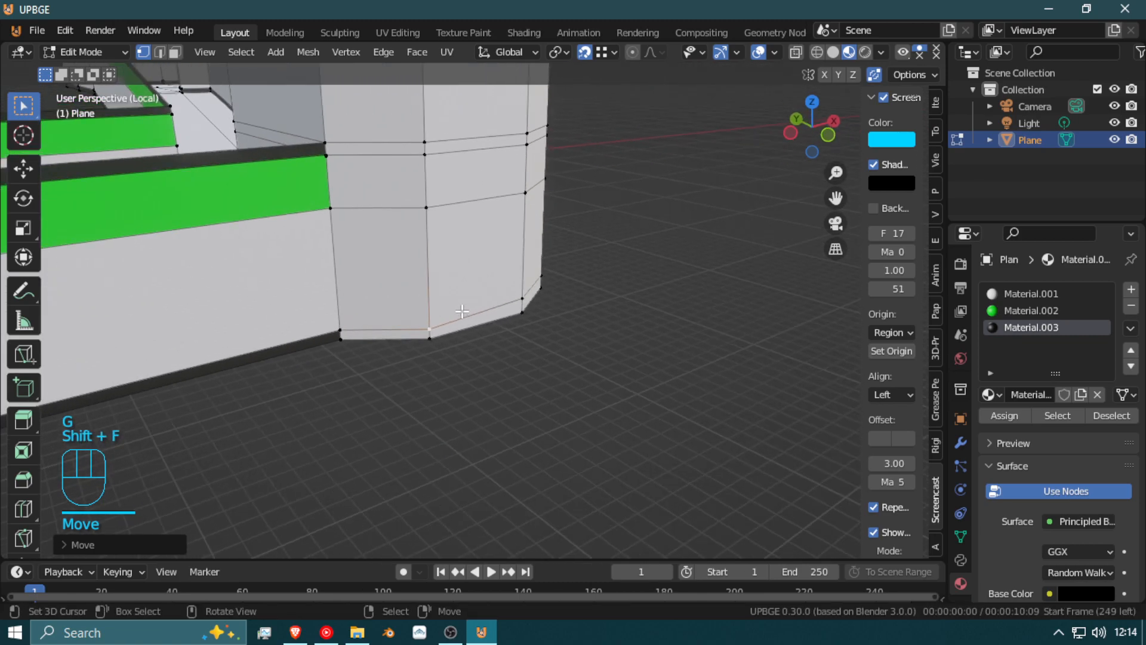
click(522, 301)
key(g)
key(z)
click(442, 324)
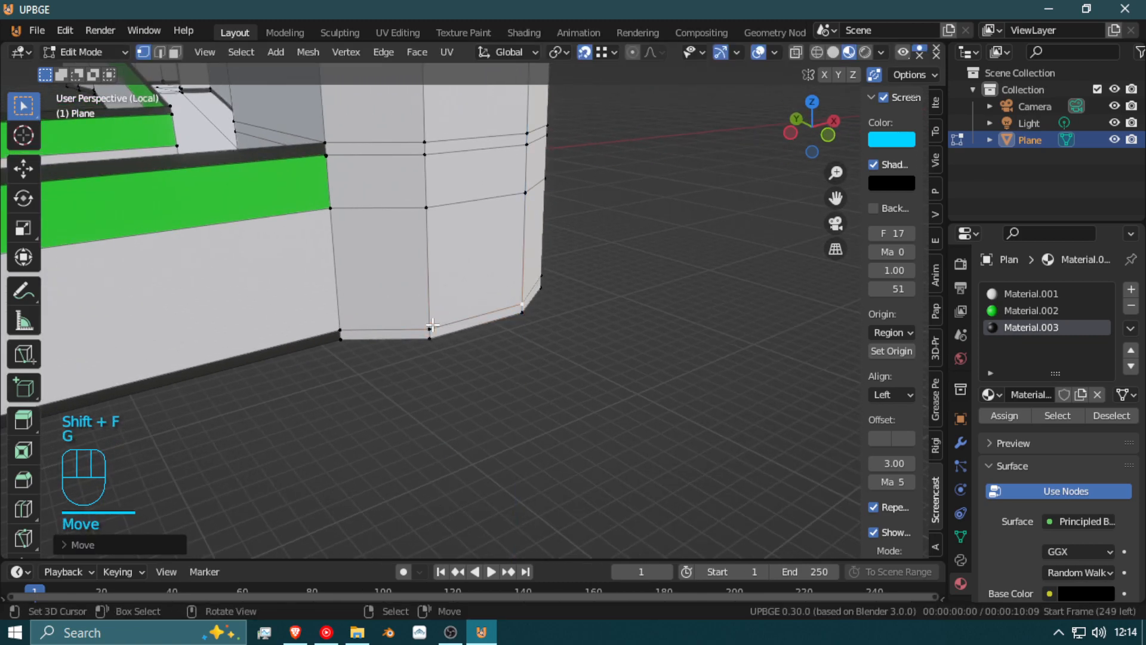
key(shift+f)
click(459, 330)
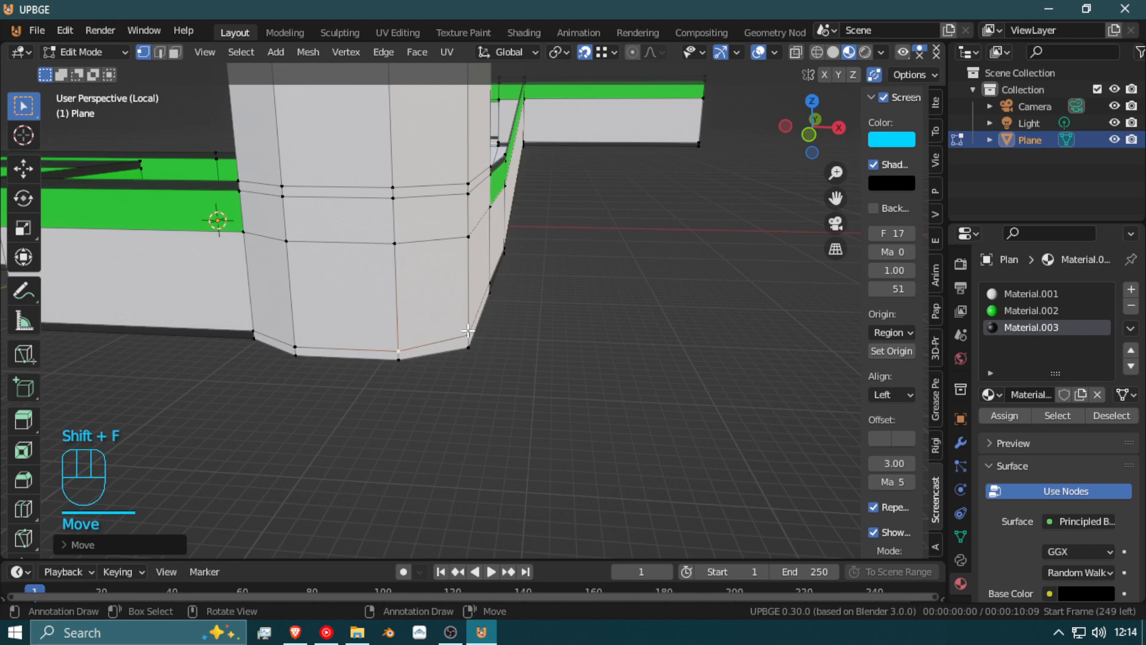
Step: Darken the base color of Material.001 on the walls and floor to dark gray
key(shift+f)
key(w)
key(w)
click(467, 315)
key(shift+f)
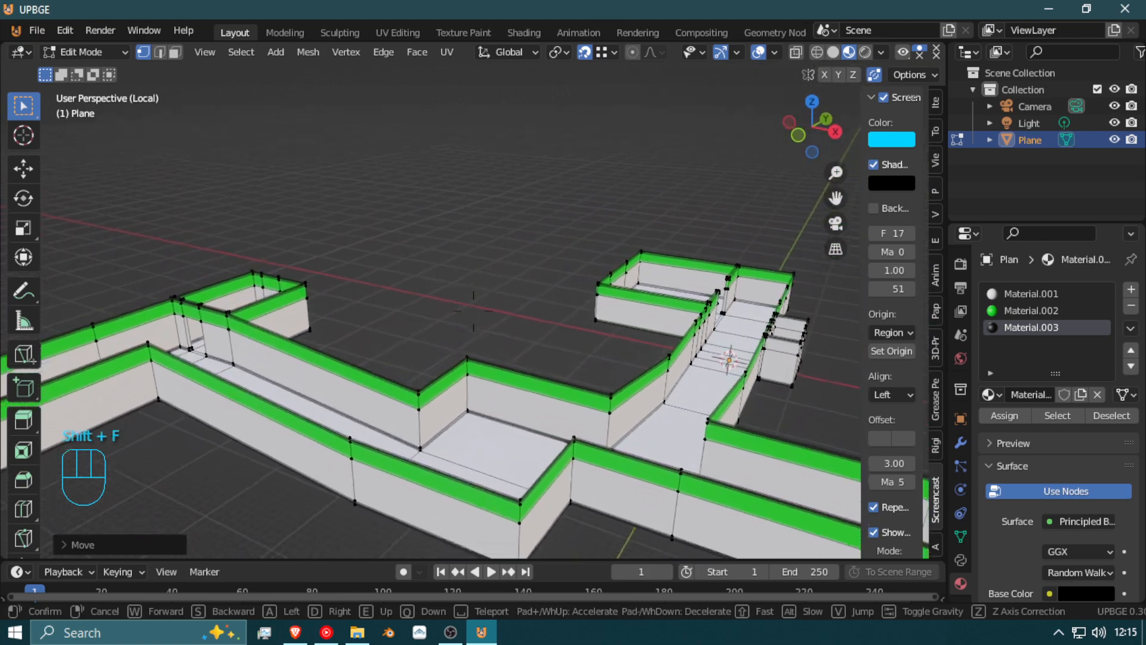
click(470, 315)
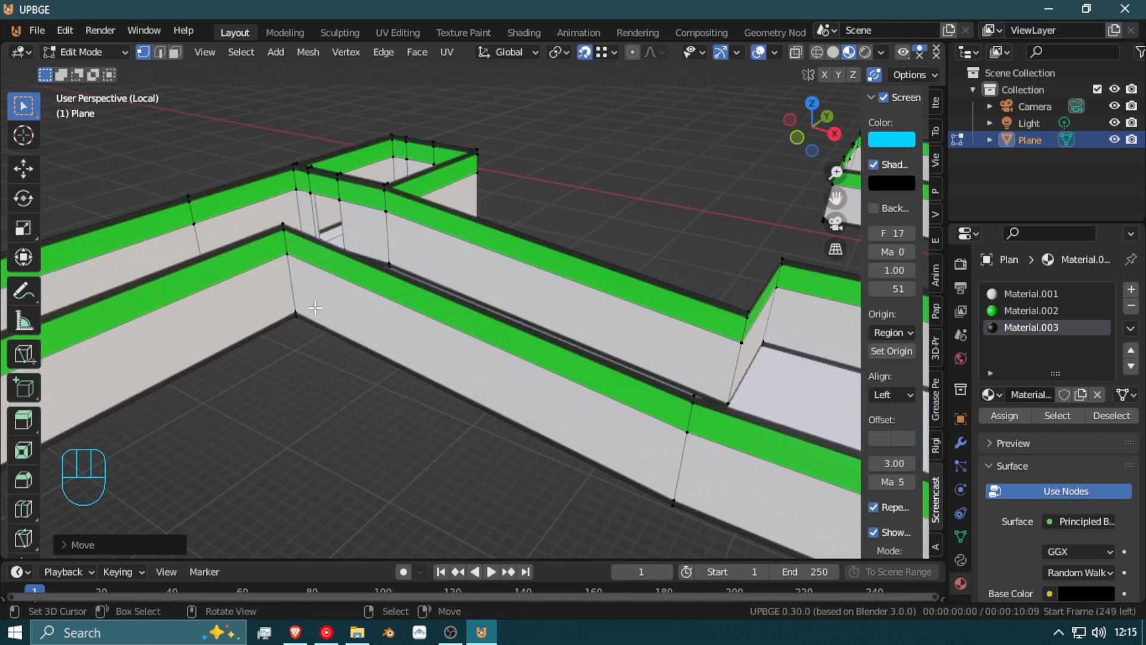
click(1016, 296)
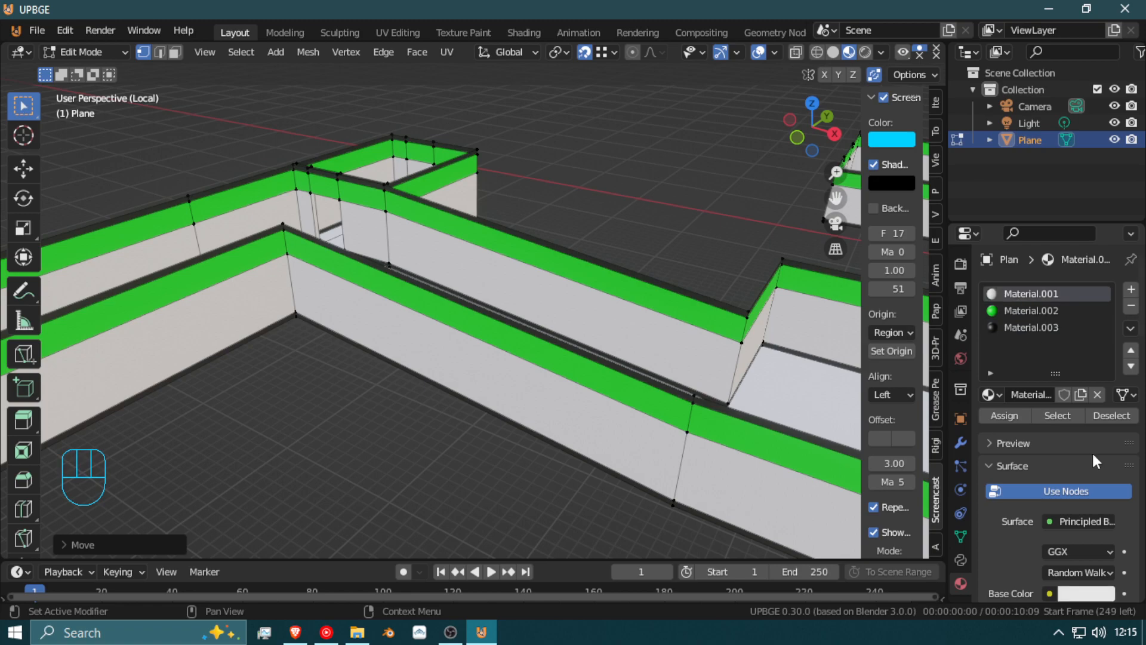
click(1093, 594)
drag(1102, 408, 1102, 449)
Step: Select the black trim and green band end faces of the partition wall beside the wide room opening
key(shift+f)
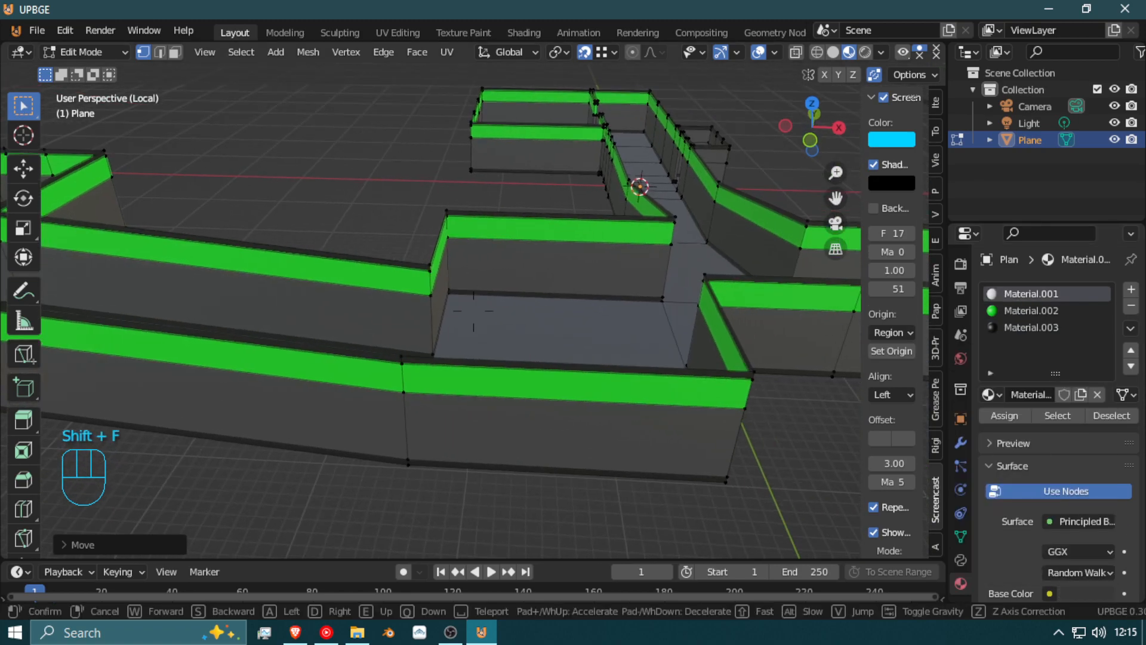
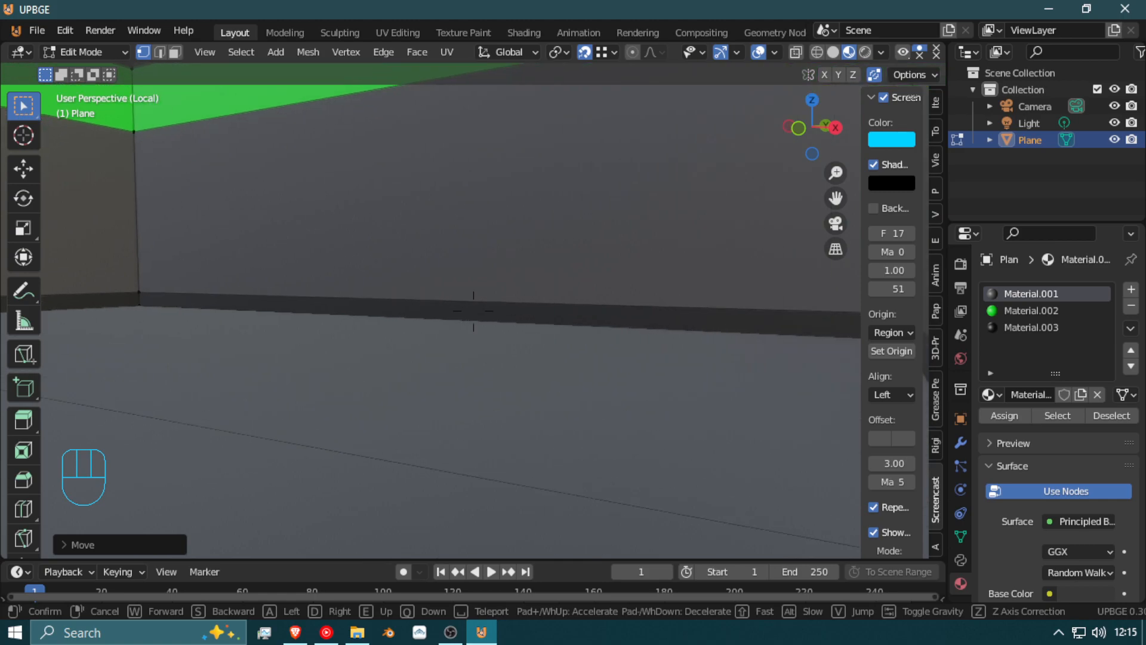
key(shift)
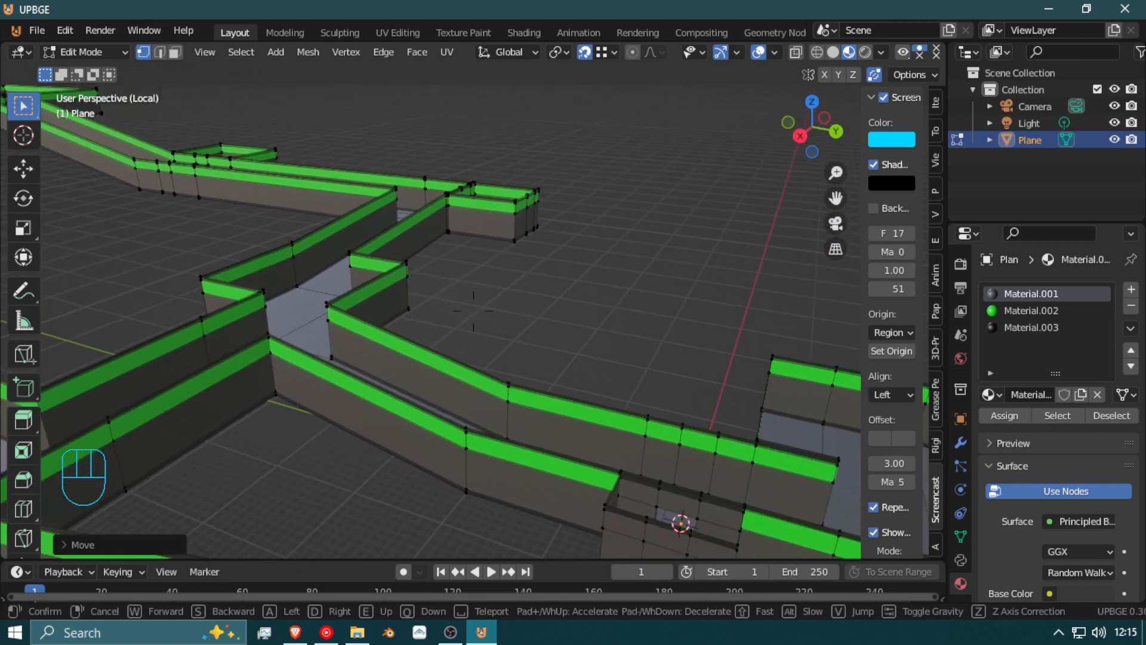
key(shift)
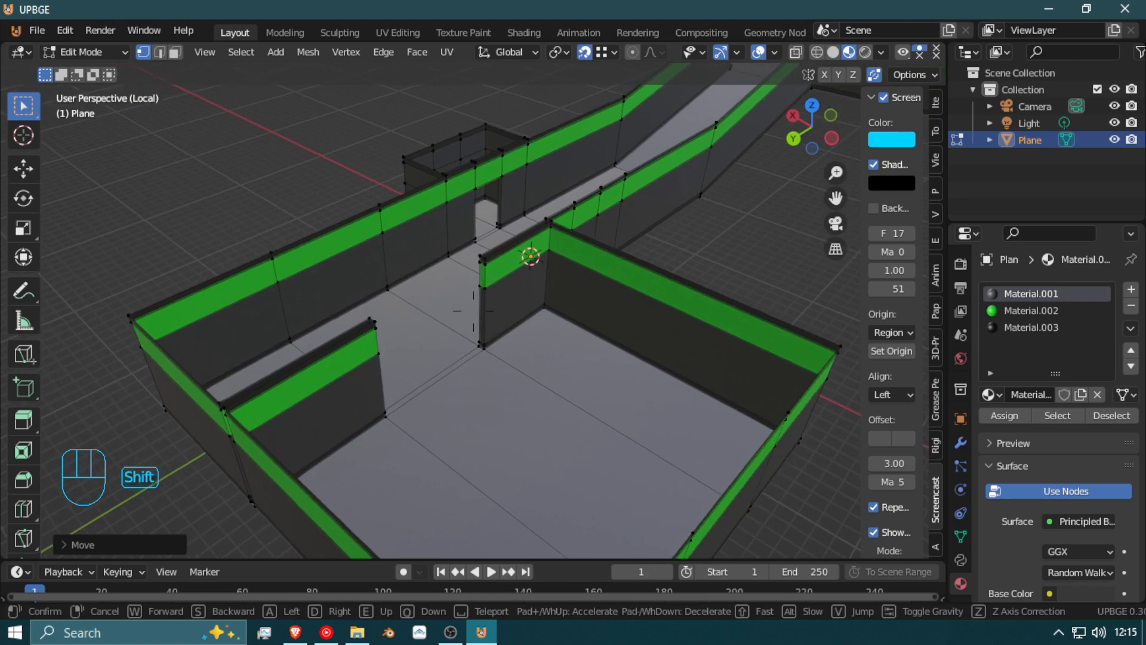
click(473, 310)
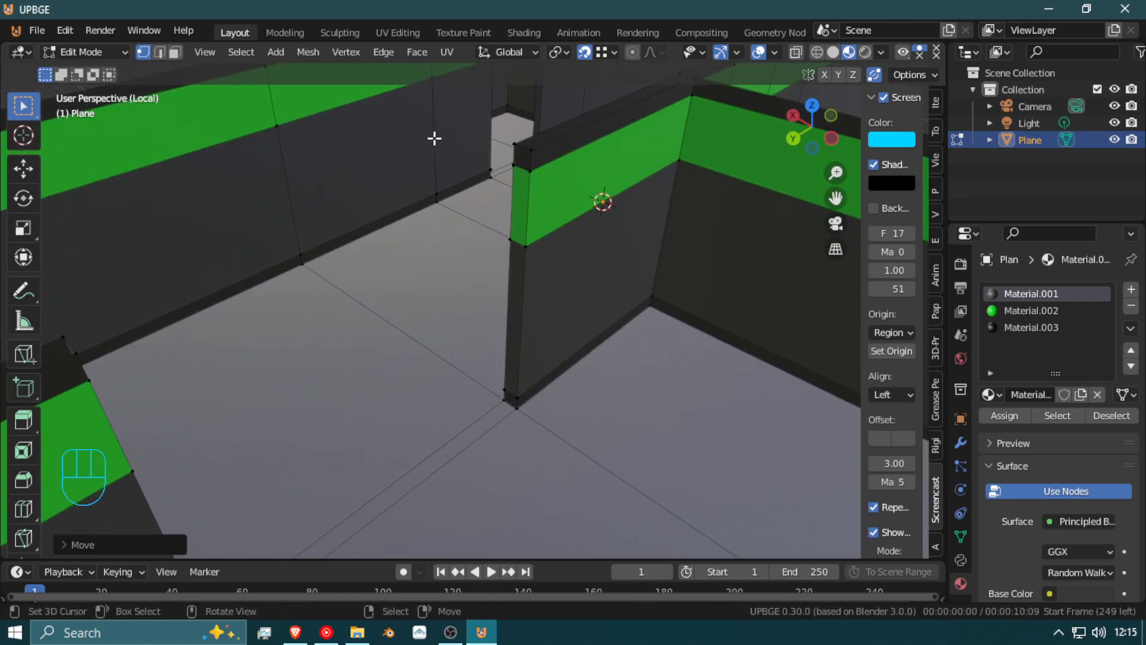
right_click(531, 168)
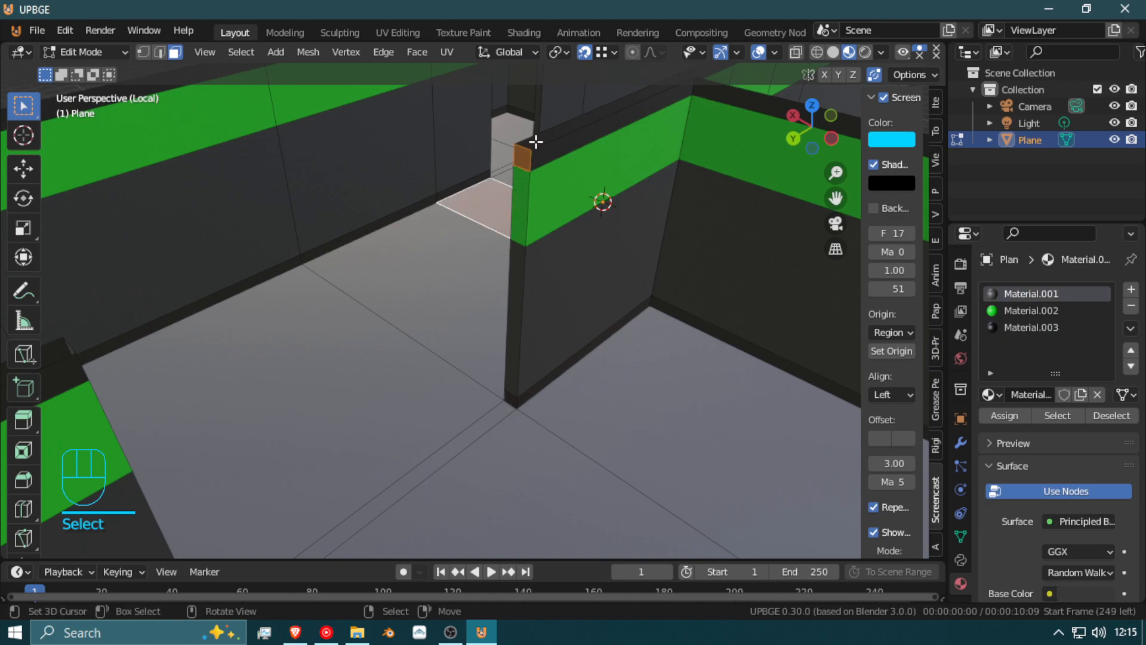
right_click(520, 160)
Step: Extrude the selected black trim and green band end faces about 9.1 m along Y across the opening to the opposite partition wall
key(shift+f)
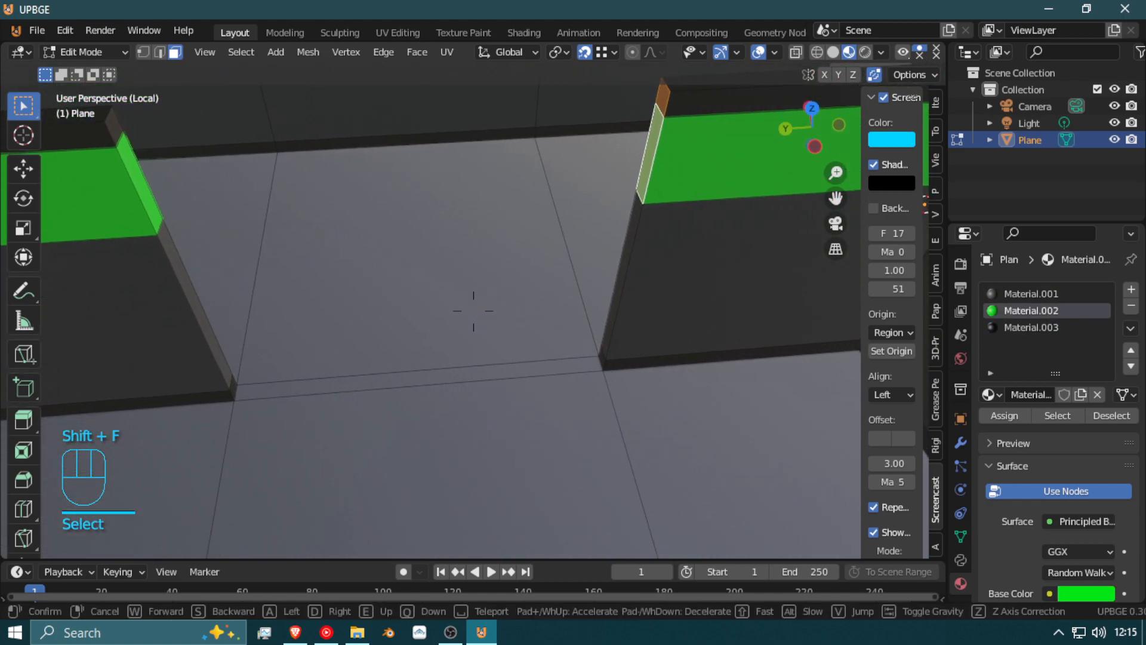
key(d)
key(e)
click(599, 299)
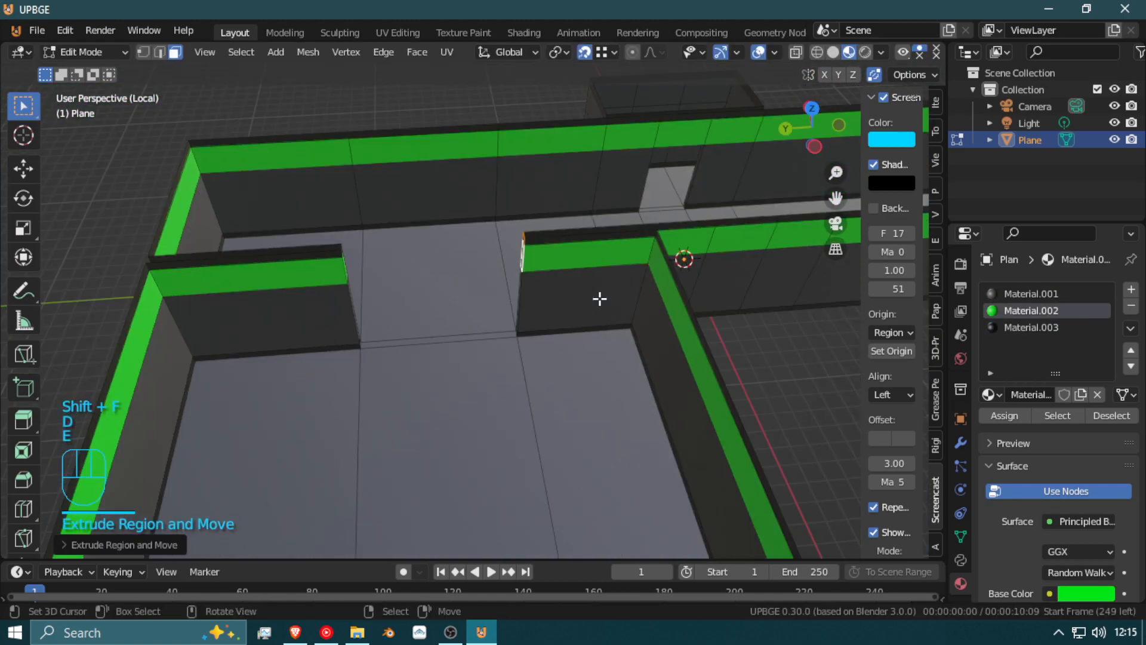
key(g)
key(y)
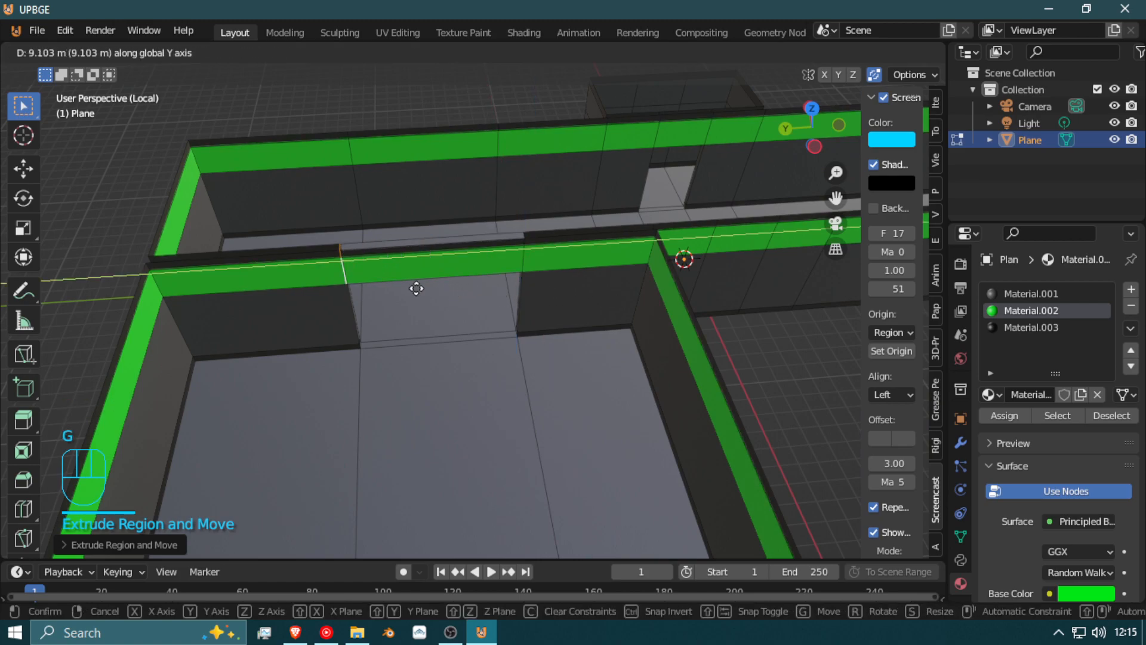
click(345, 254)
Step: Delete the extruded end faces where the band meets the opposite partition, and the faces along the top of the partition
key(x)
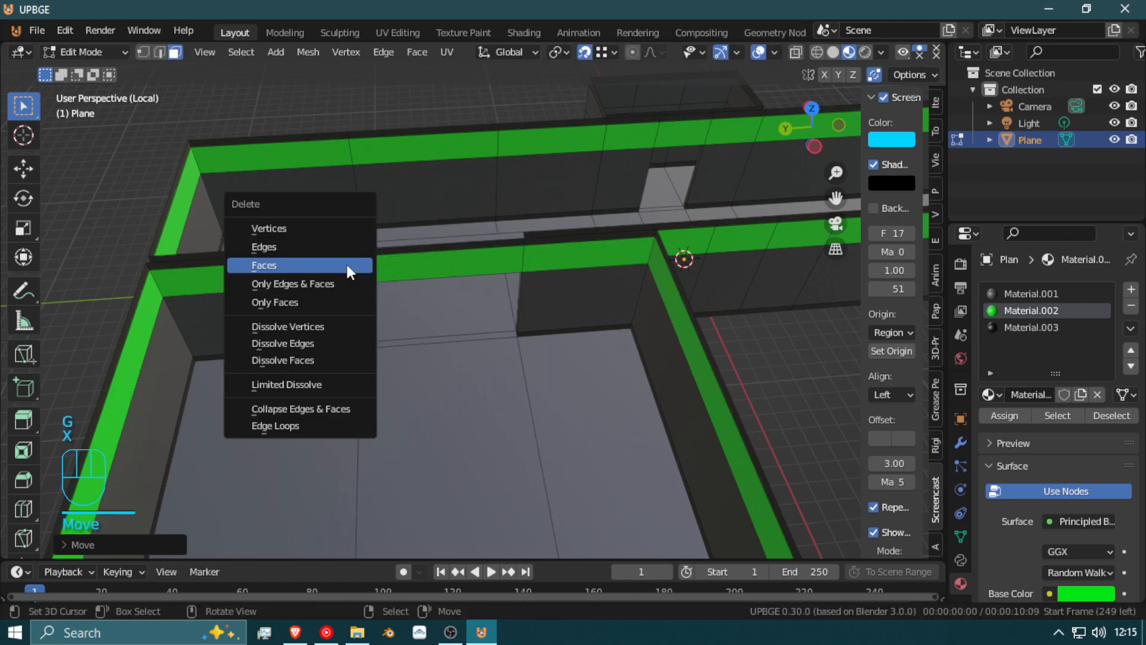
click(346, 263)
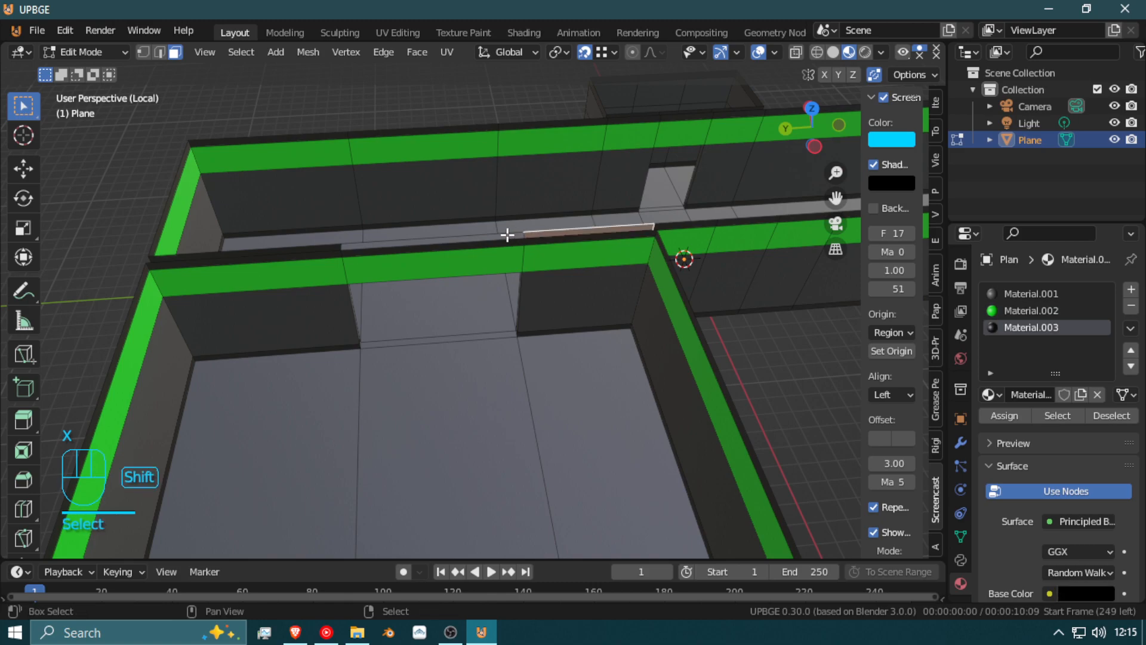
key(x)
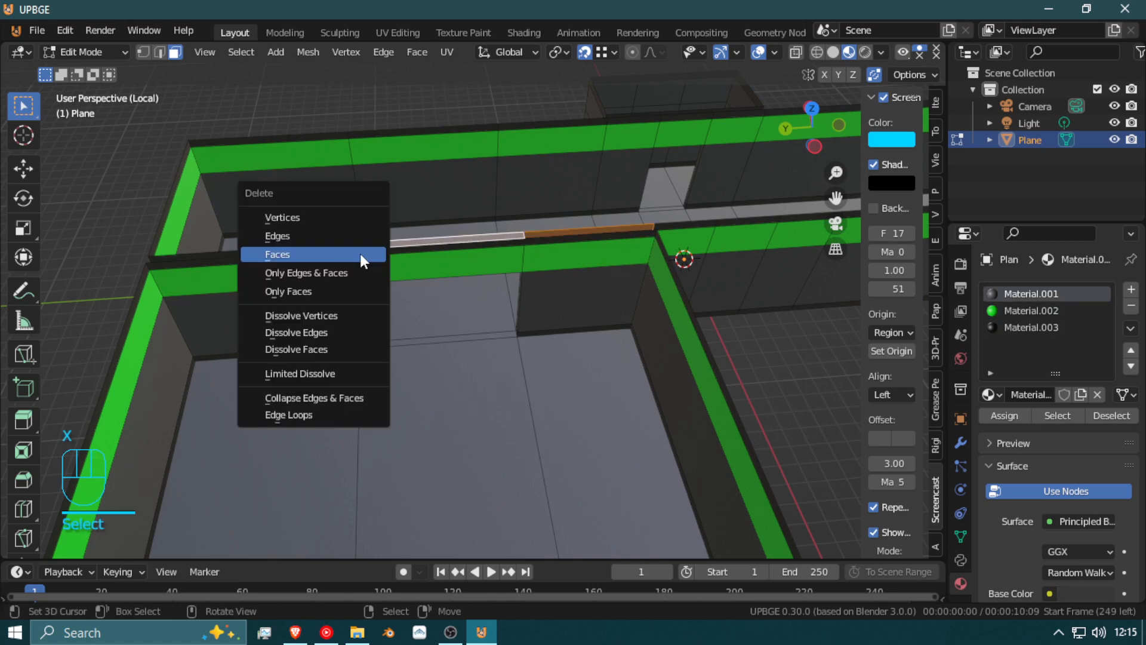
click(361, 253)
key(x)
click(473, 234)
Step: Walk through the building's rooms and corridors to examine the dark walls, baseboards and green band from inside
key(shift+f)
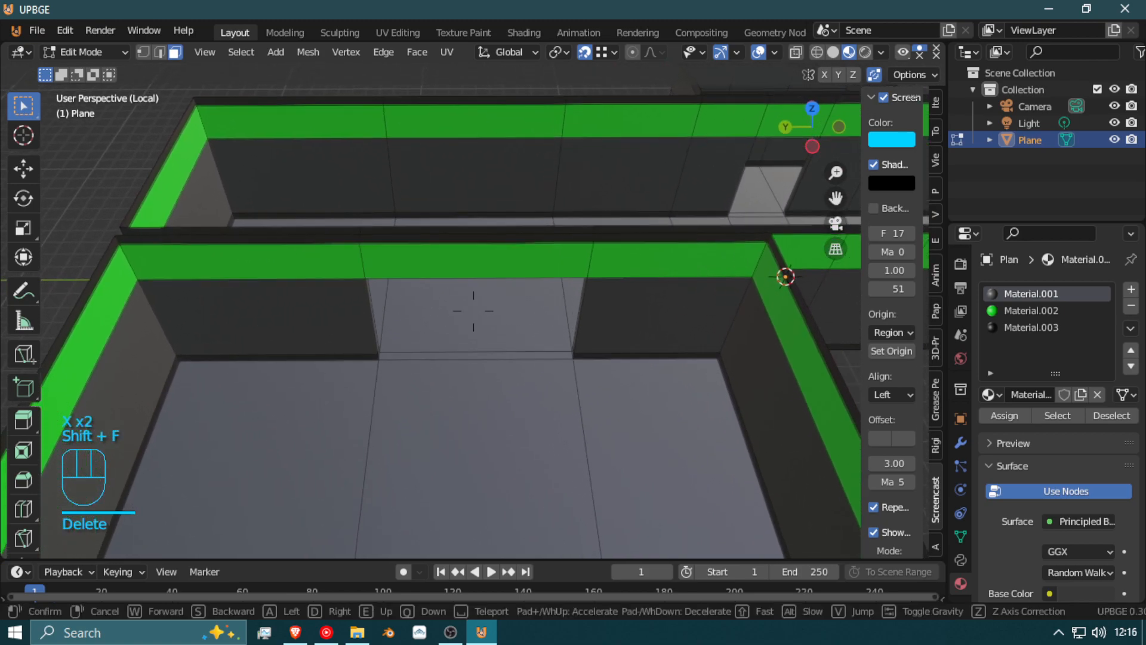
key(w)
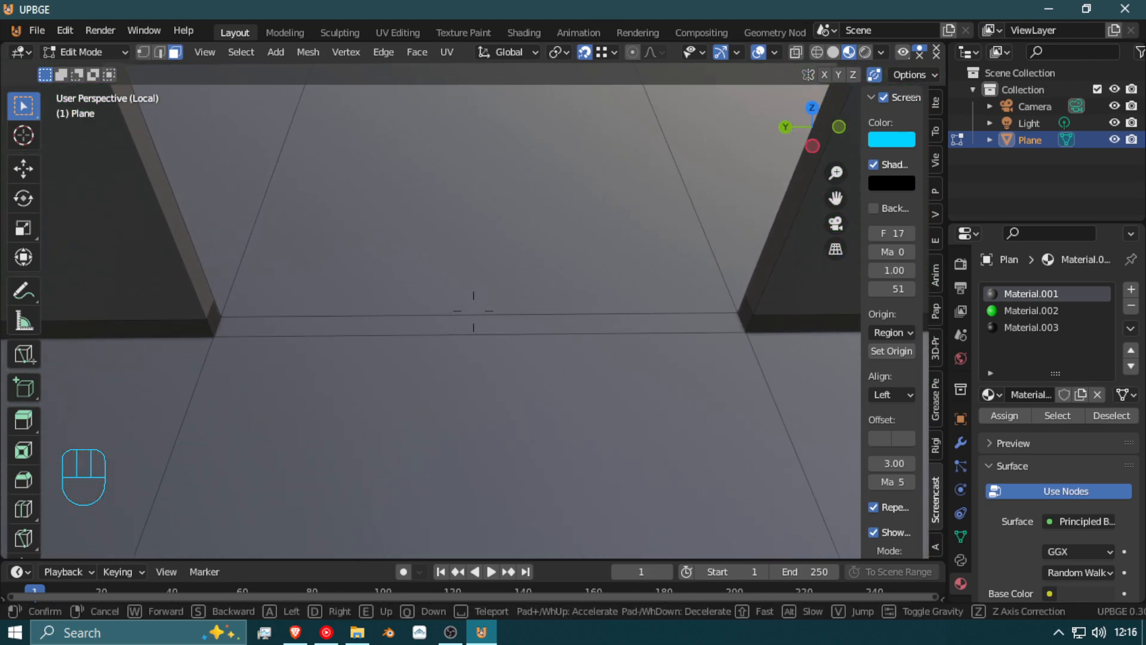
key(w)
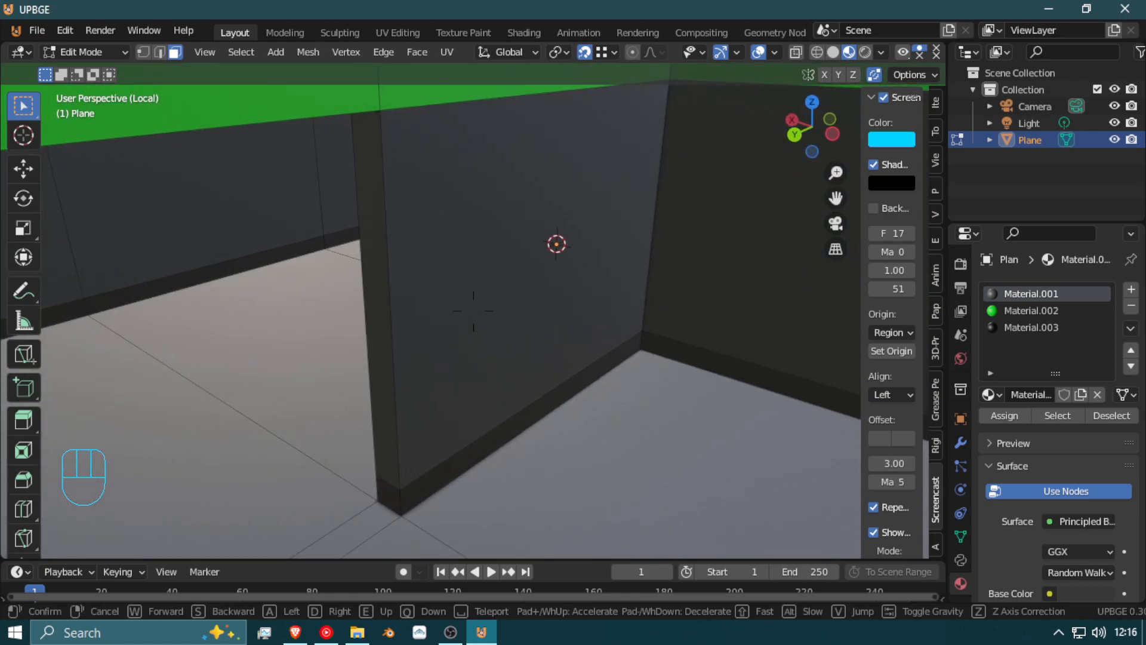
key(w)
key(q)
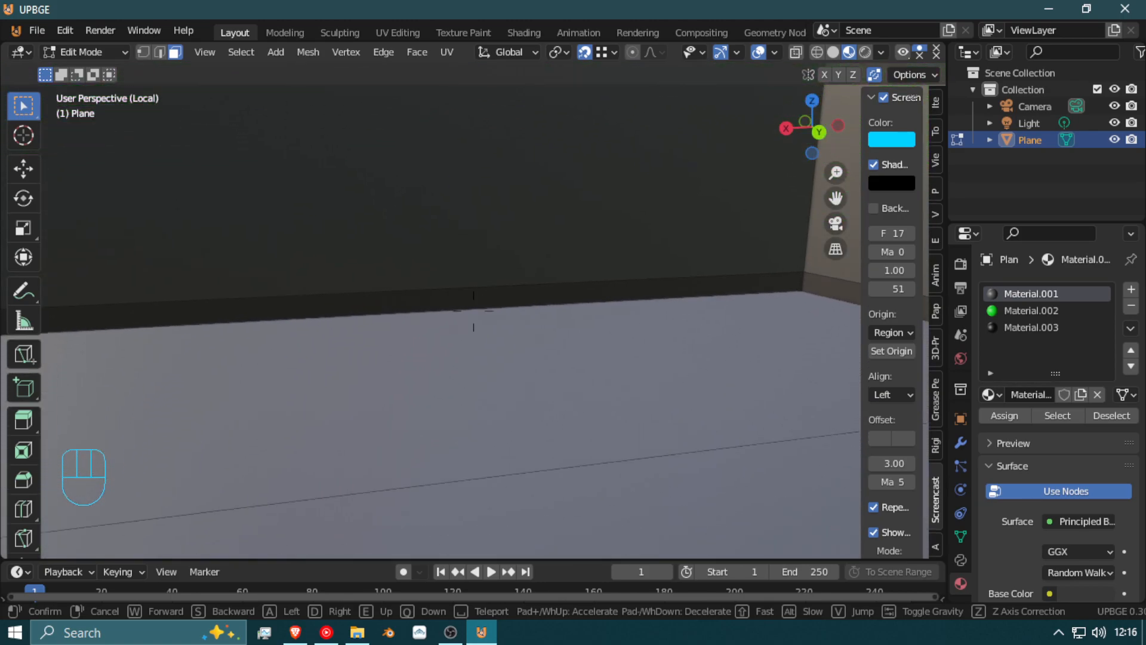
key(w)
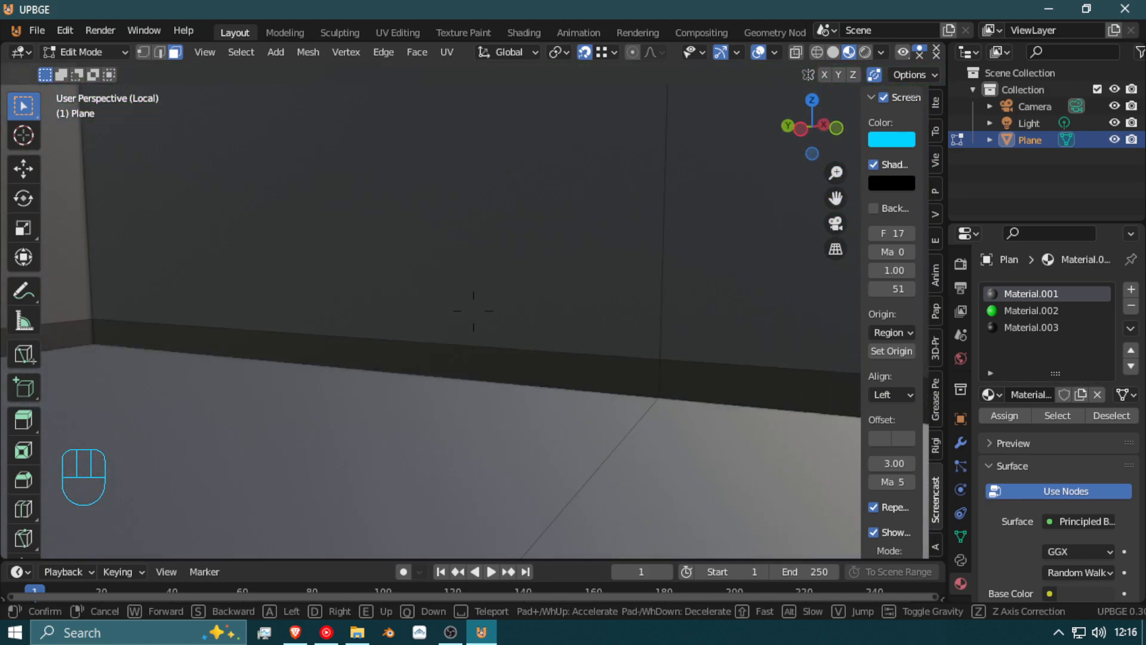
key(w)
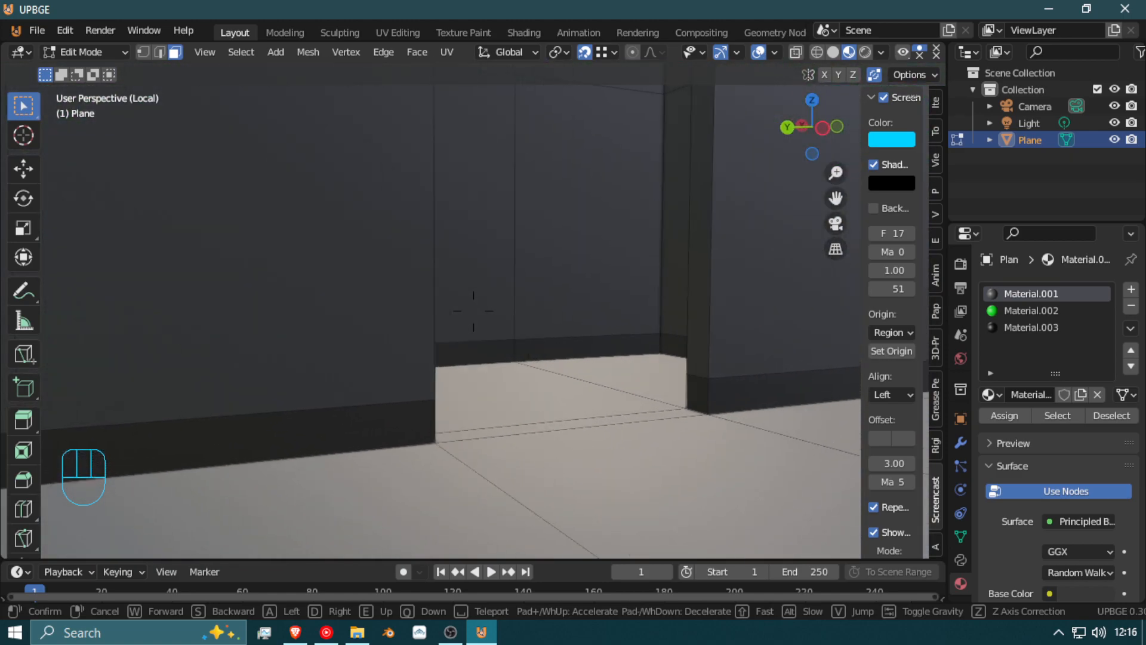
key(w)
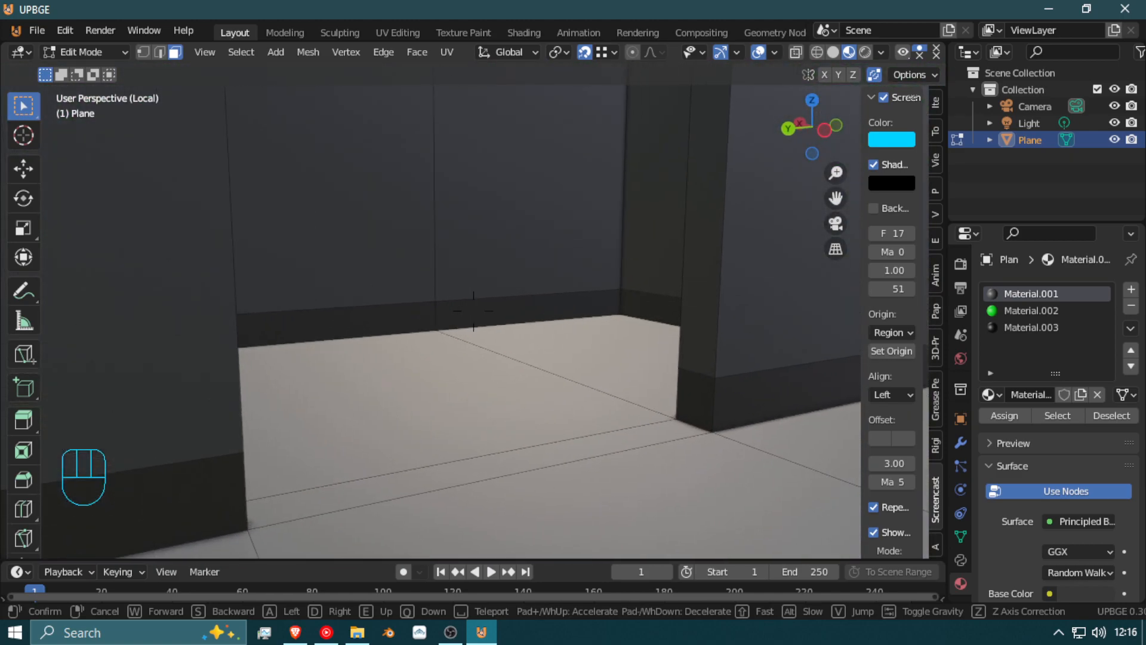
key(w)
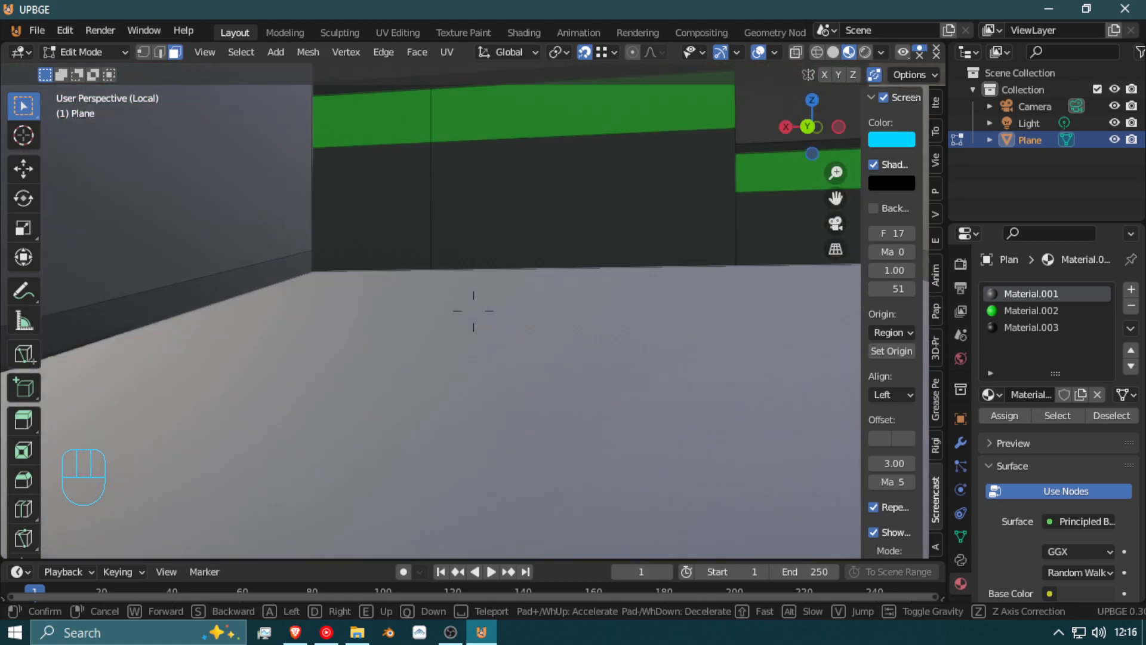
key(w)
key(s)
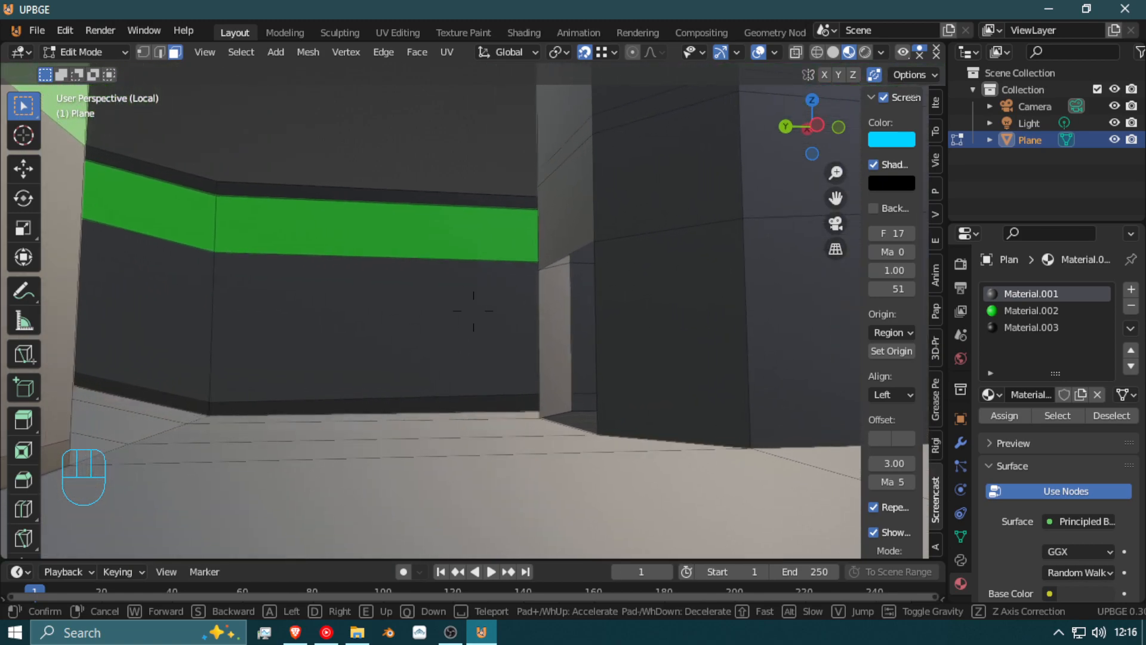
key(w)
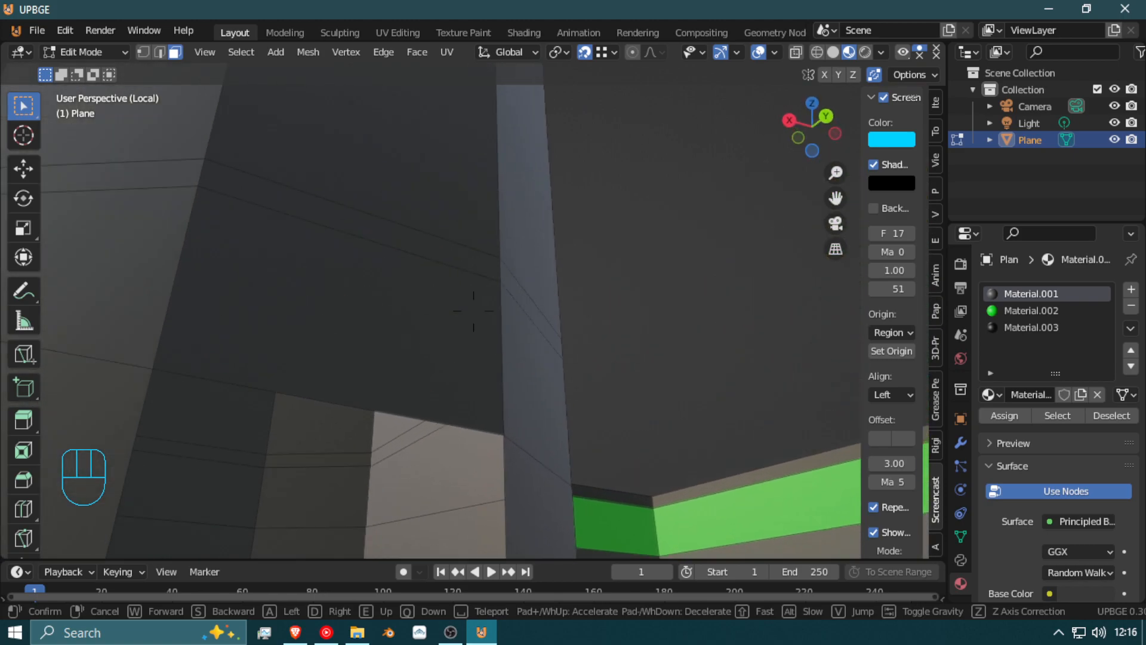
key(d)
key(w)
key(w)
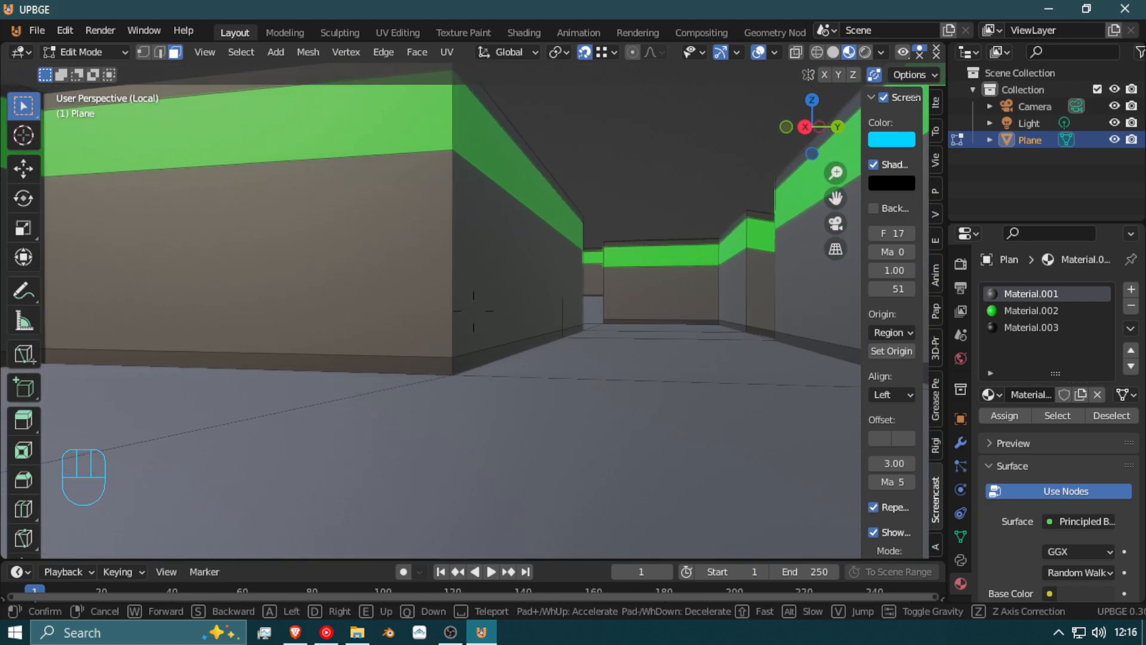
key(w)
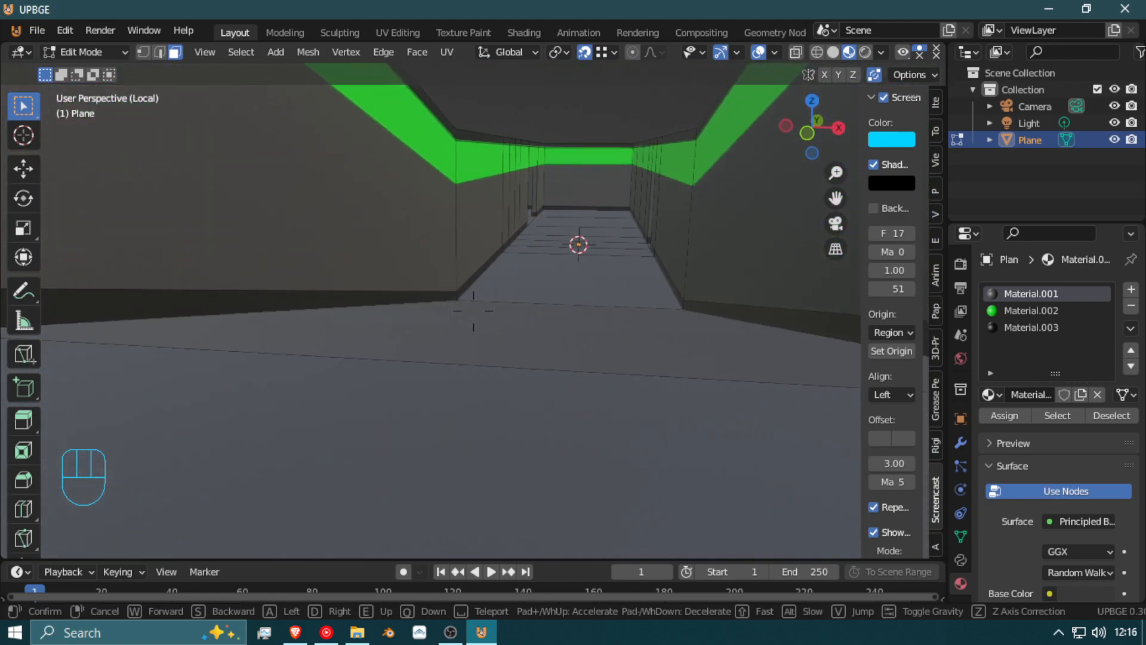
key(w)
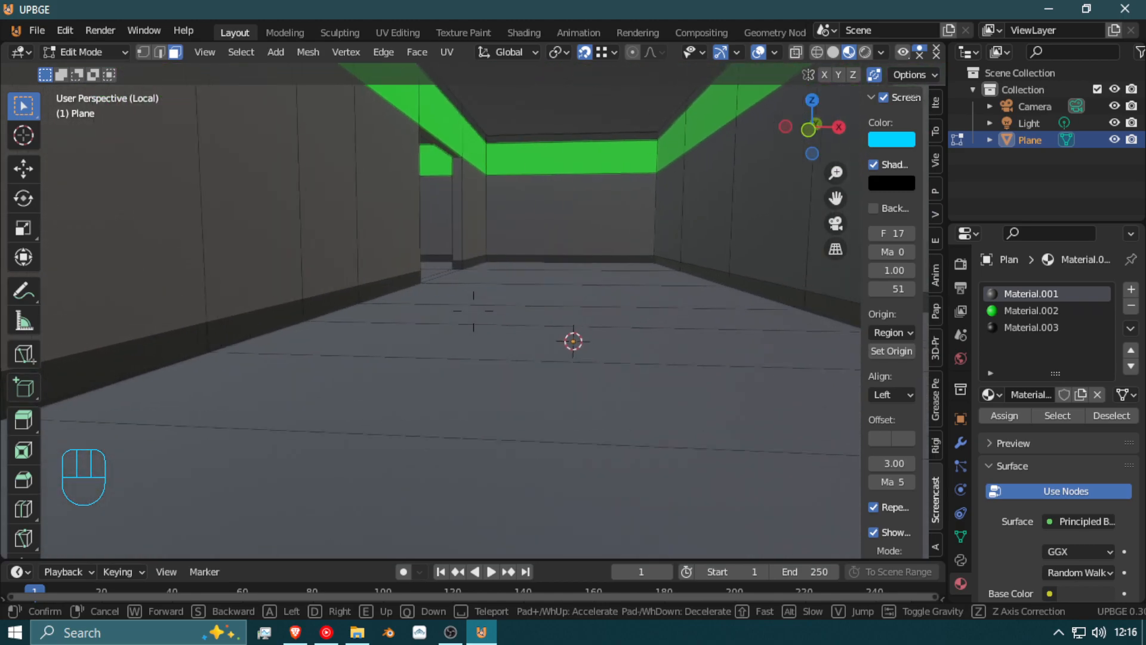
key(shift)
key(w)
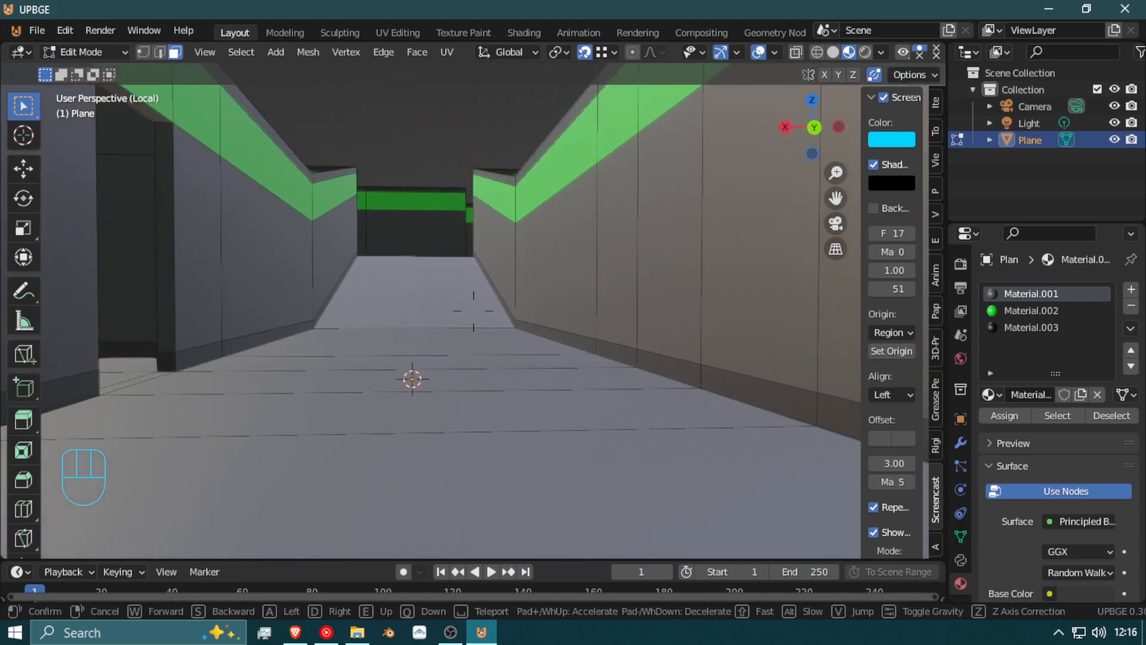
key(shift)
key(w)
key(shift)
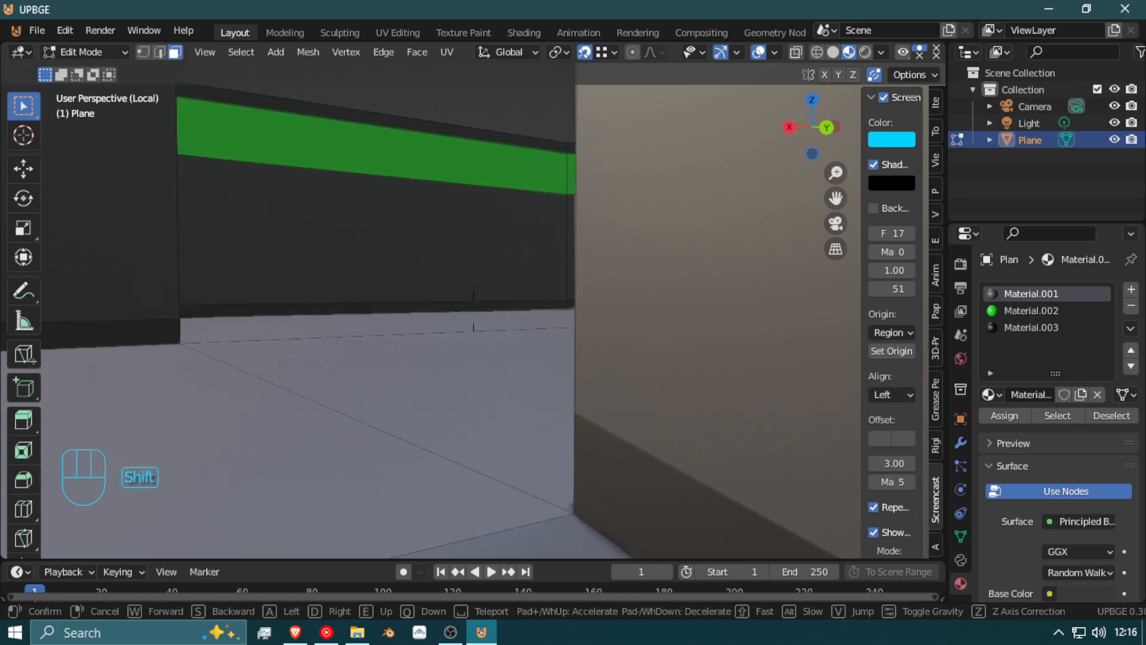
key(shift)
key(w)
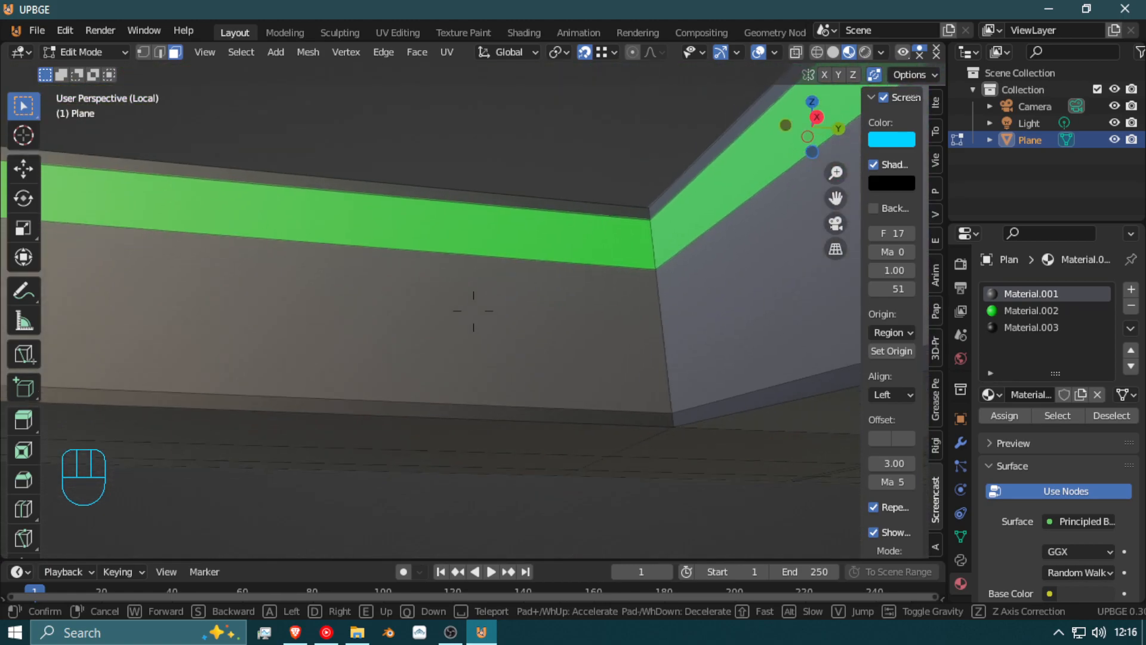
key(Escape)
Step: Assign a new material with a red base color to the three floor faces of the room with the wide opening
key(shift+f)
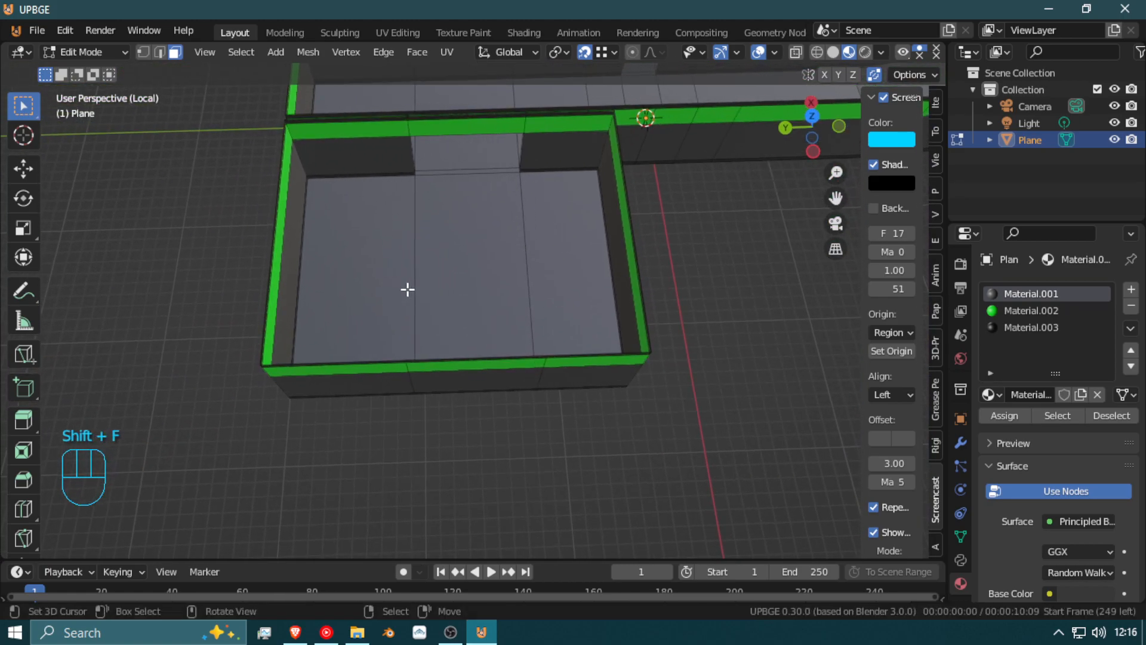
shift+right_click(491, 270)
shift+right_click(558, 259)
key(shift+f)
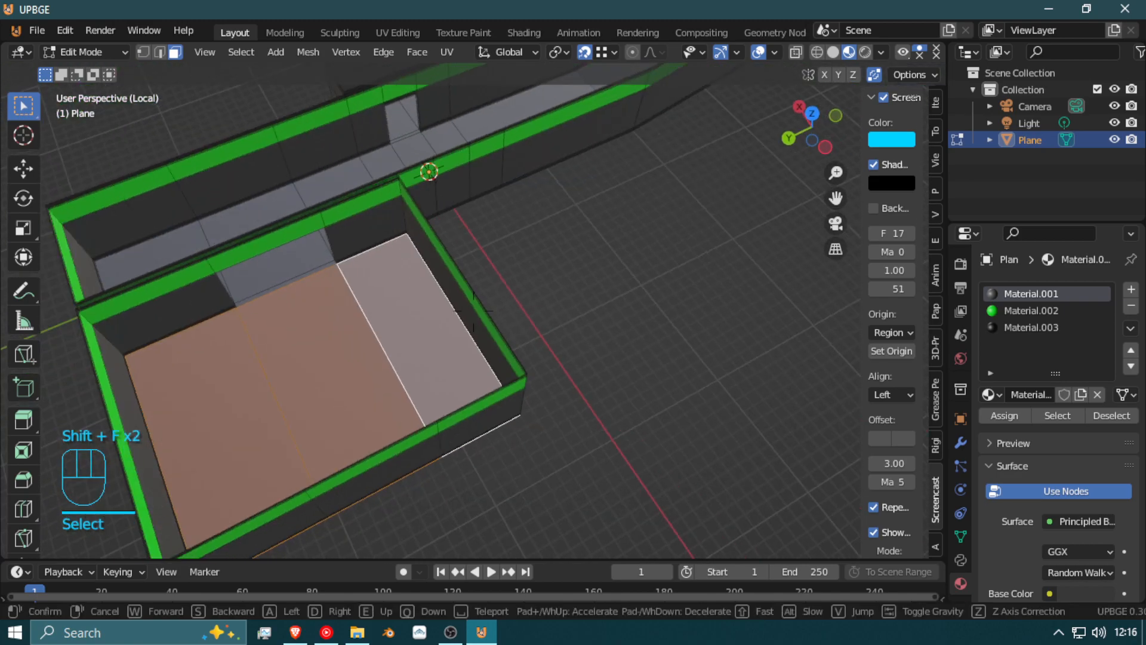
click(474, 311)
click(1130, 289)
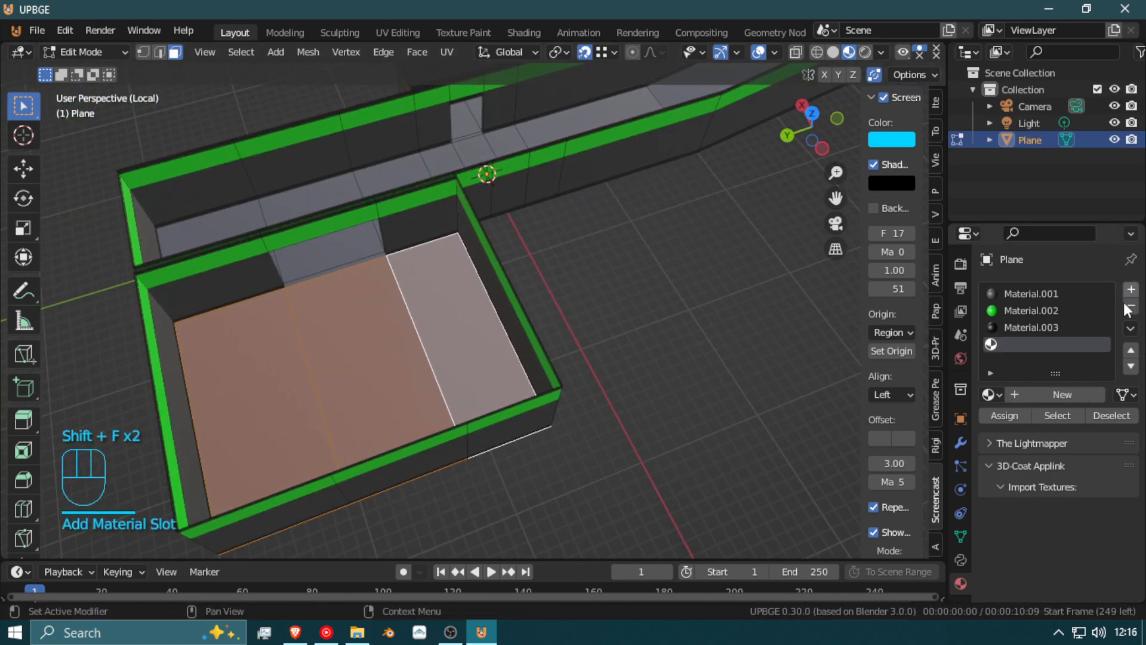
click(1048, 395)
click(1017, 416)
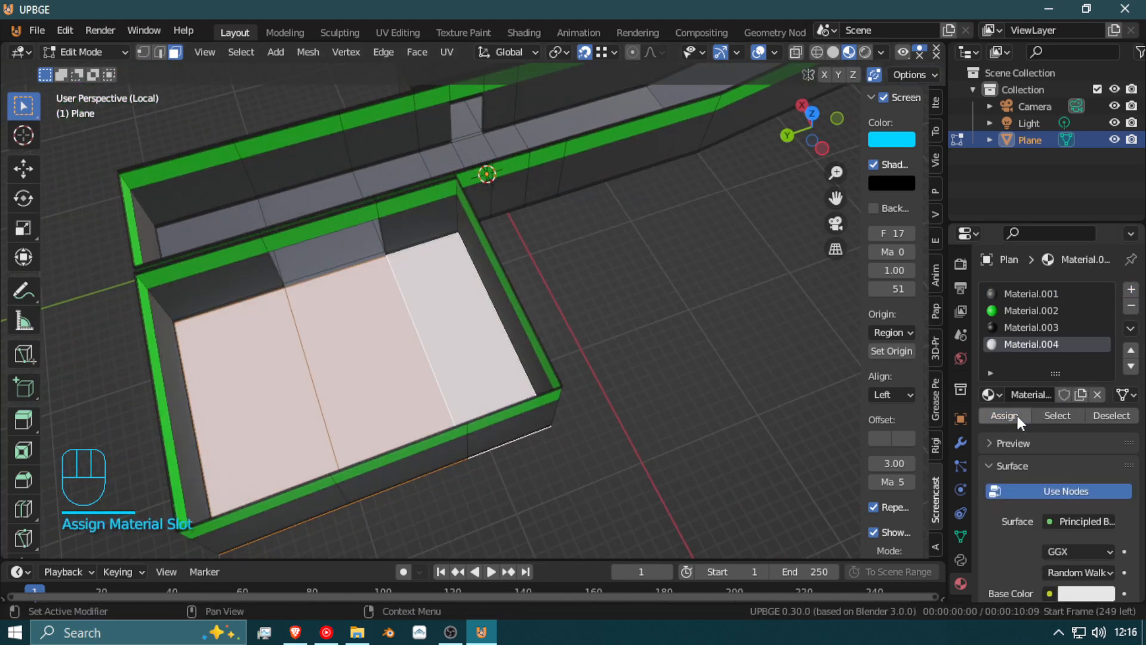
click(1084, 595)
click(1027, 475)
Step: Assign the red Material.004 to the floor of the small side room beside the long corridor
key(shift+f)
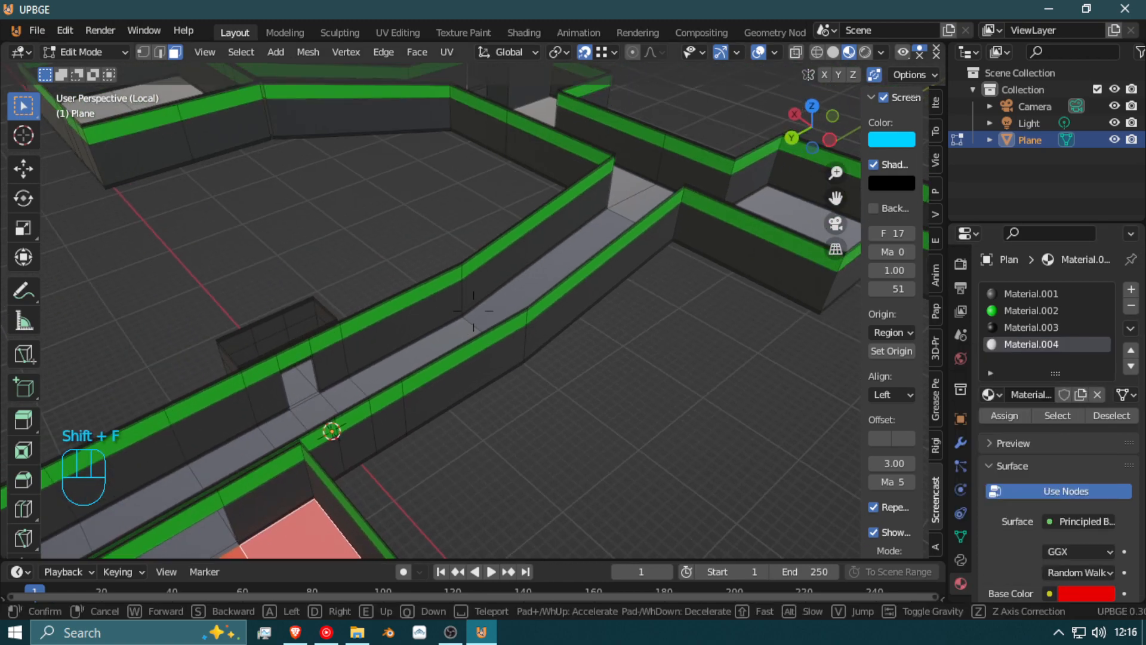
key(w)
key(shift)
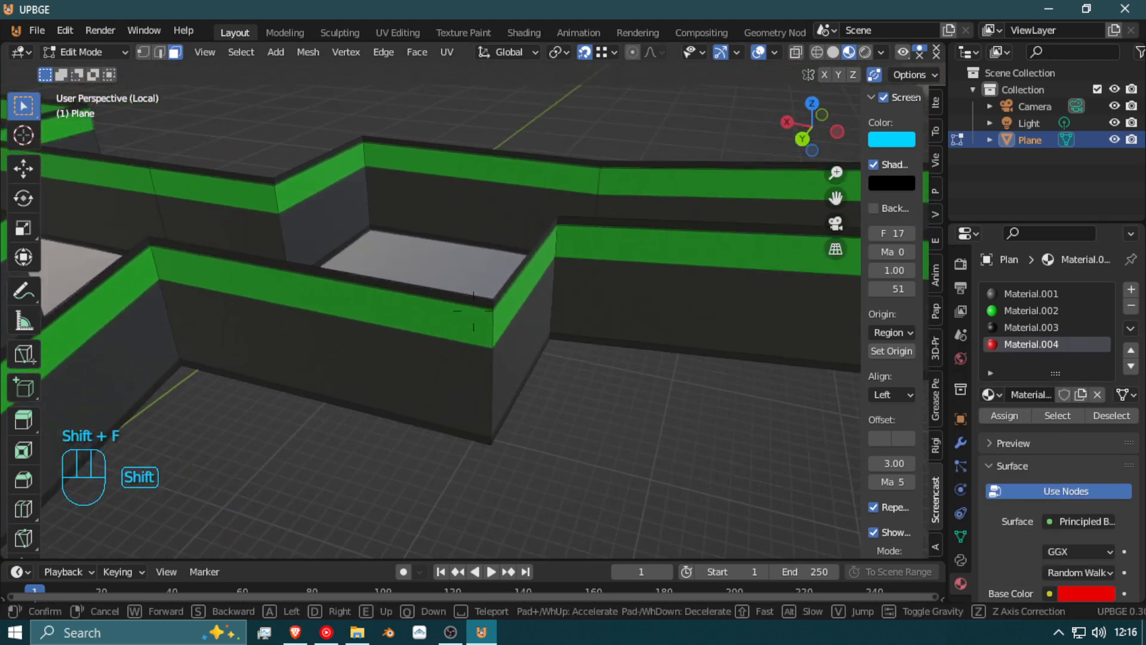
key(w)
key(shift+w)
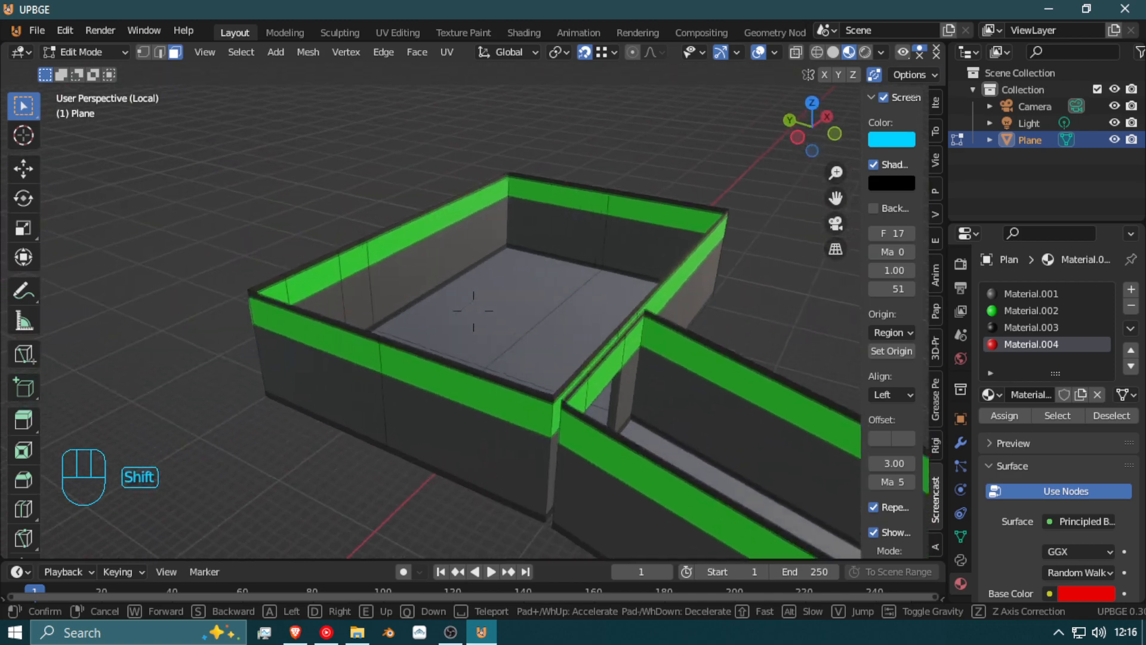
key(w)
key(shift+w)
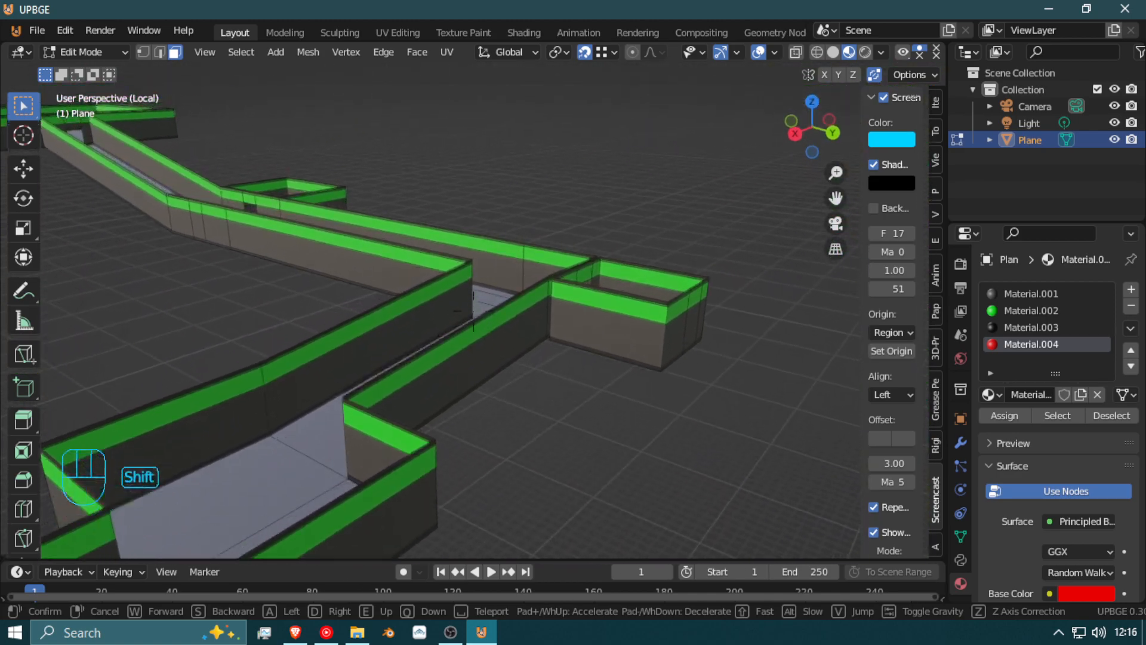
key(shift+w)
click(542, 418)
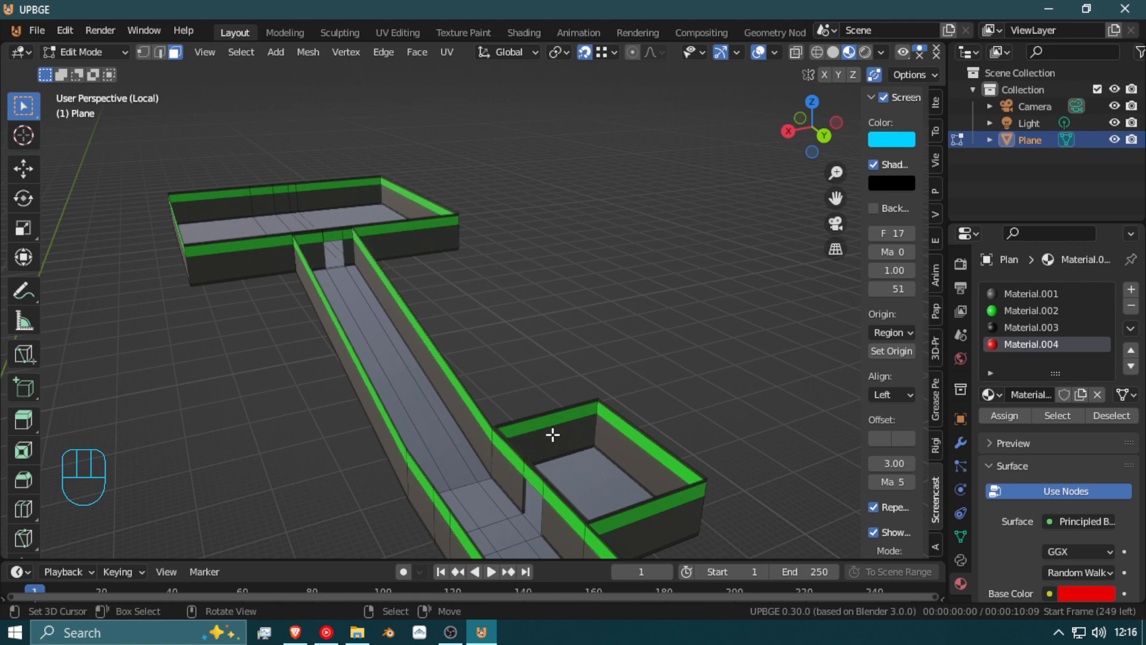
click(582, 489)
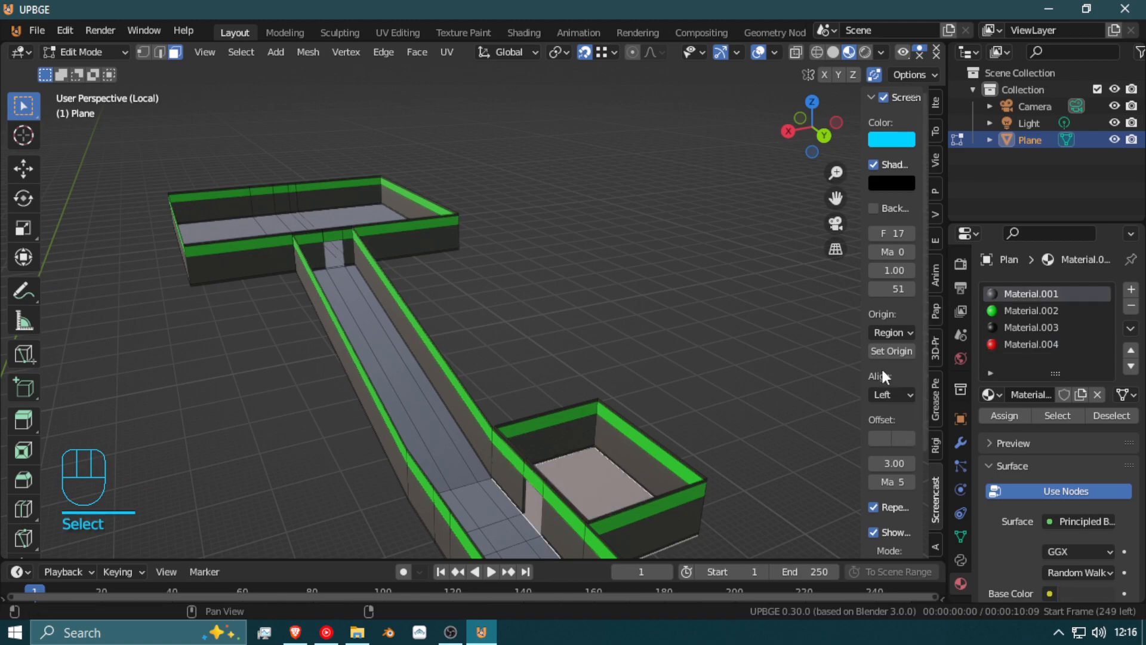
click(998, 413)
Step: Assign a new material with a light blue base color to the floor of the large room ending the long corridor
key(shift+f)
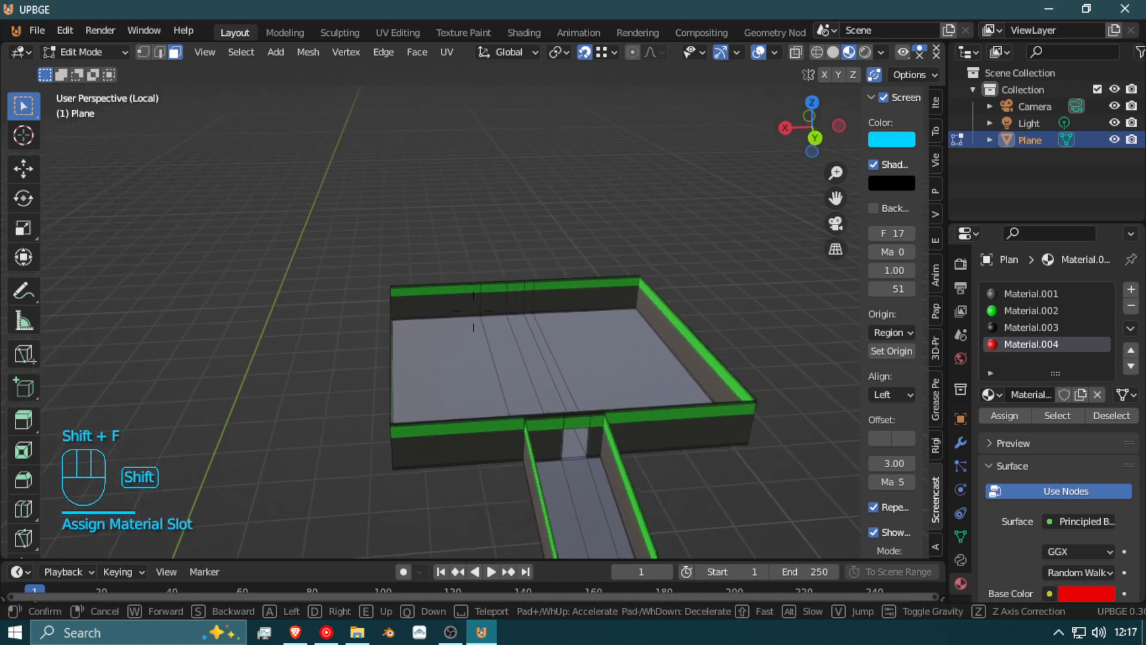
click(499, 317)
ctrl+click(701, 330)
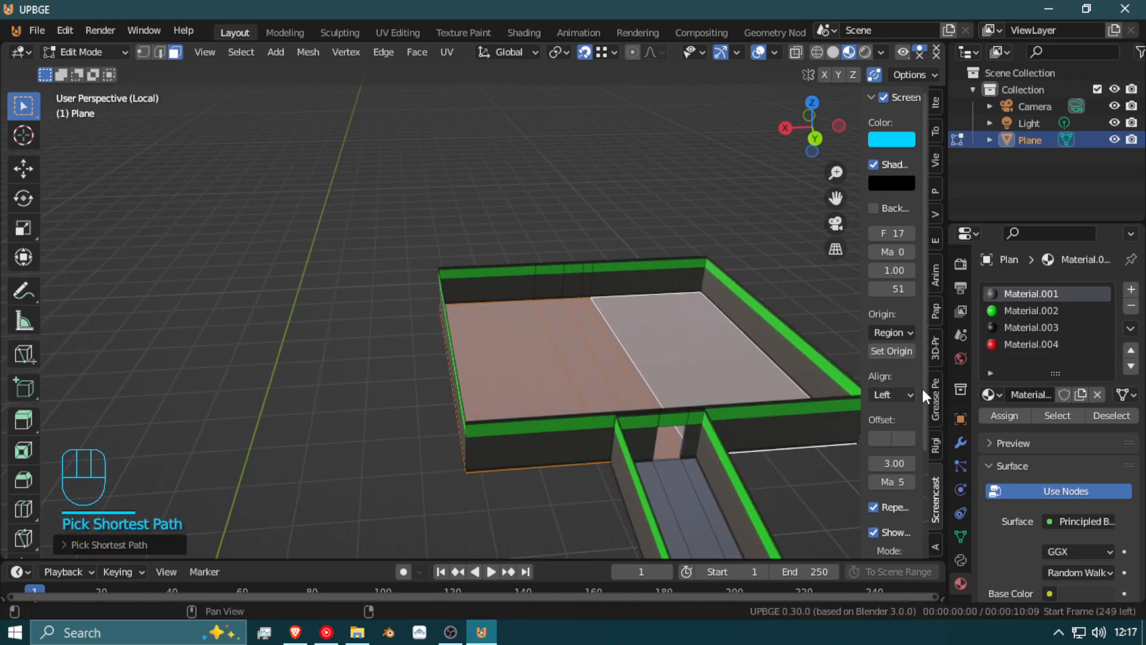
click(1131, 290)
click(1036, 397)
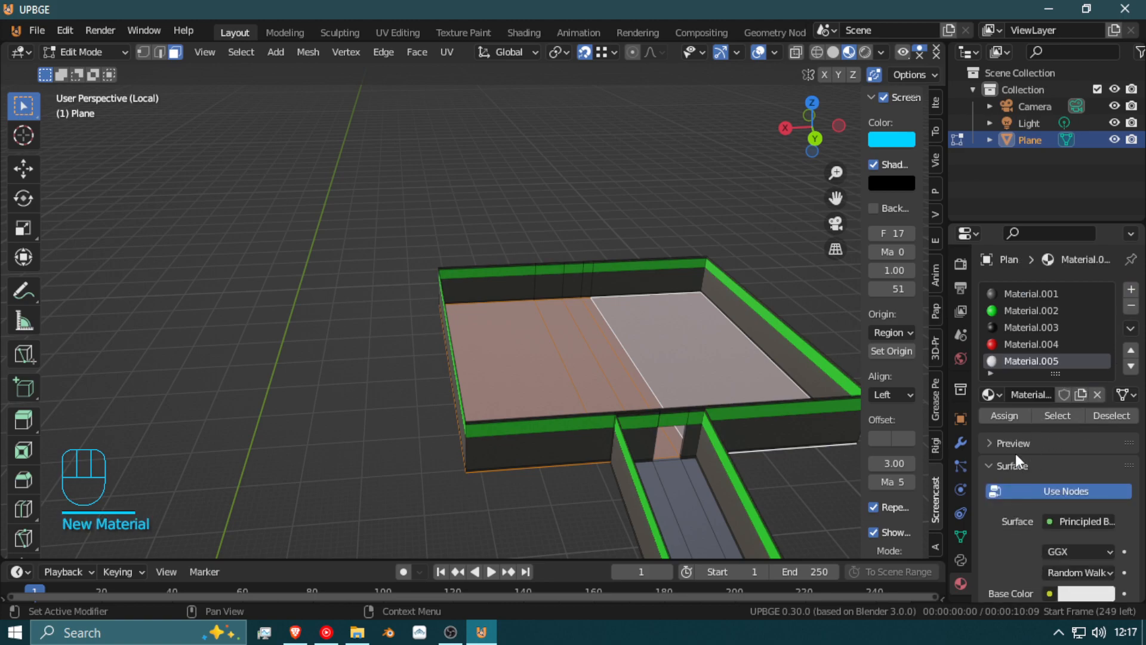
click(1006, 416)
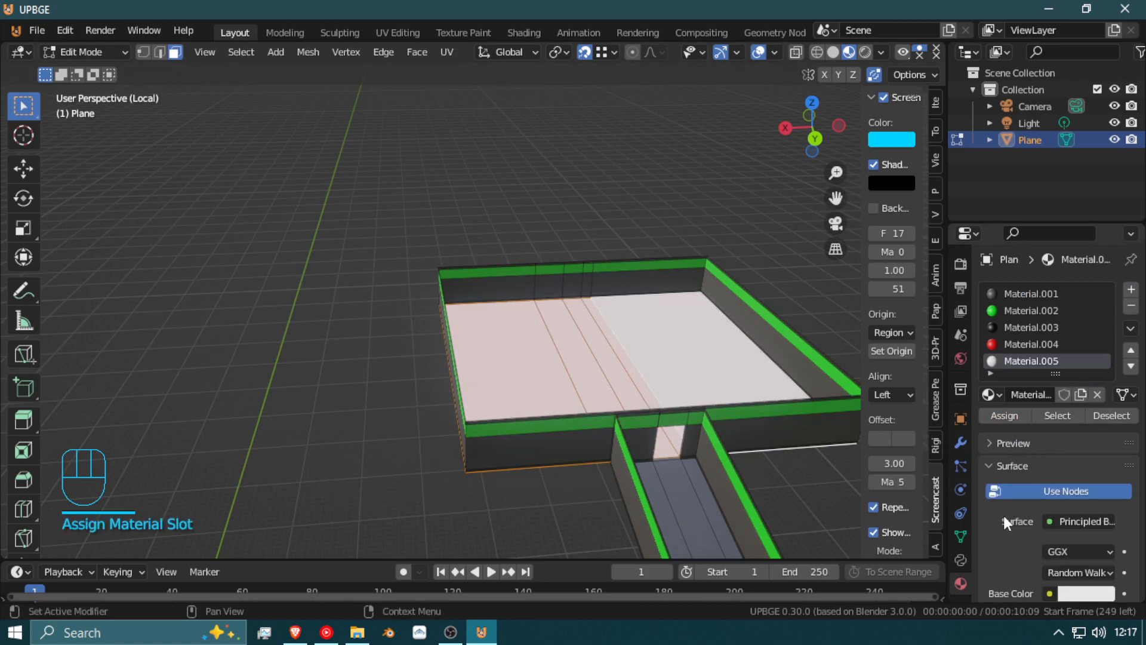
click(1087, 591)
drag(1064, 370, 1044, 353)
Step: Assign the light blue Material.005 to both floor faces of the room at the end of the passage behind the tall tower
key(shift+f)
key(w)
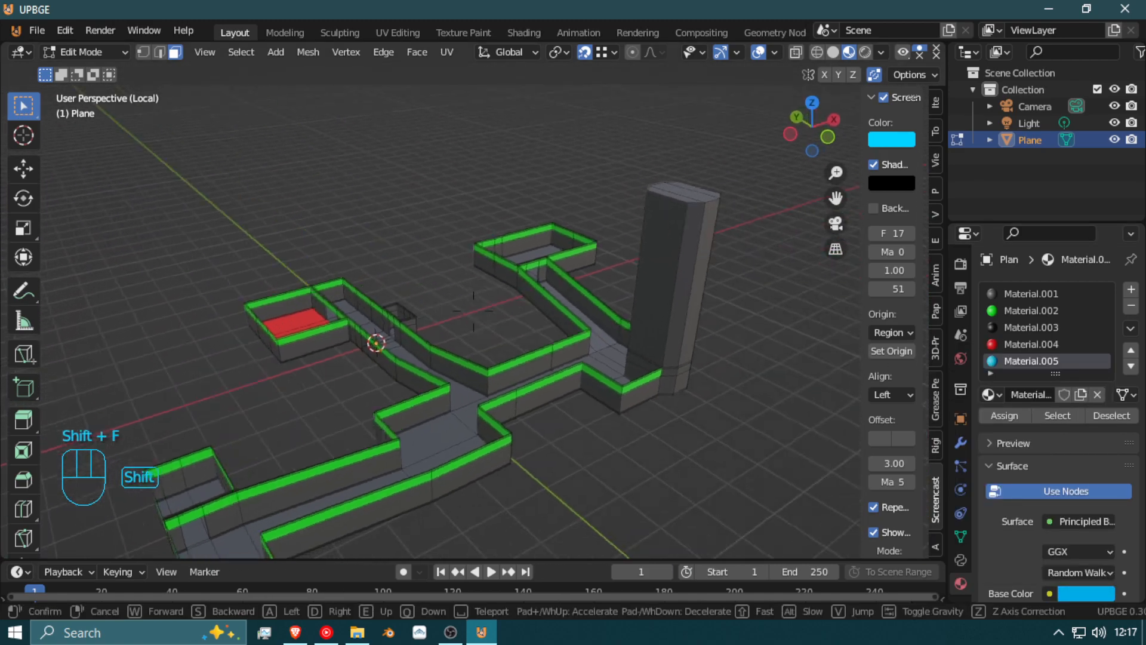
key(w)
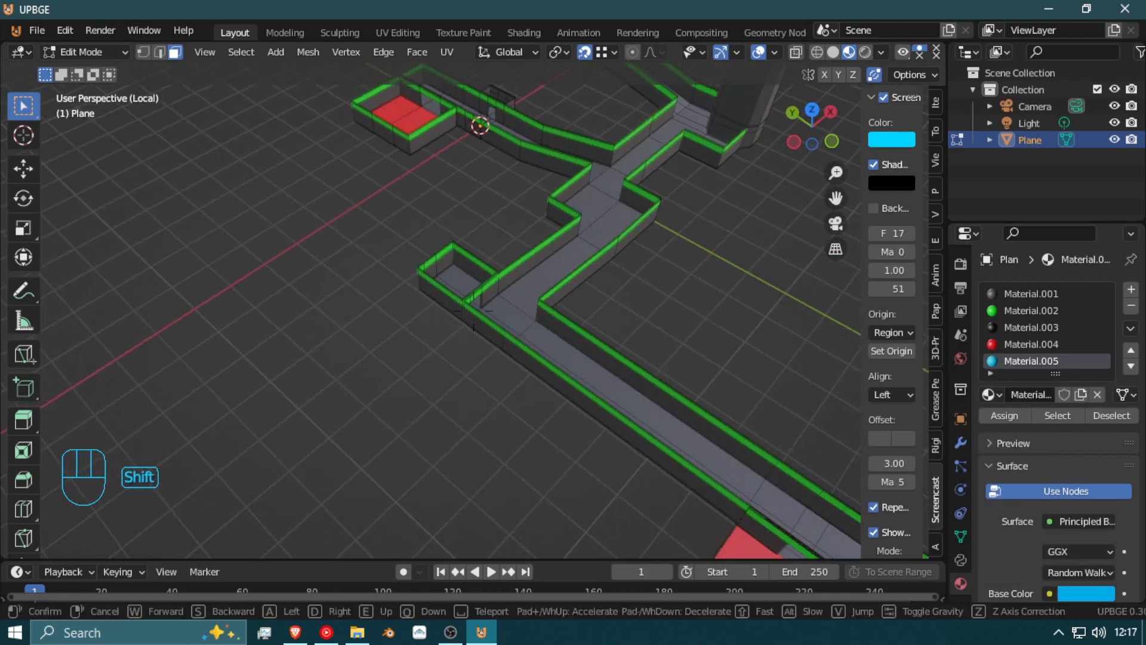
key(s)
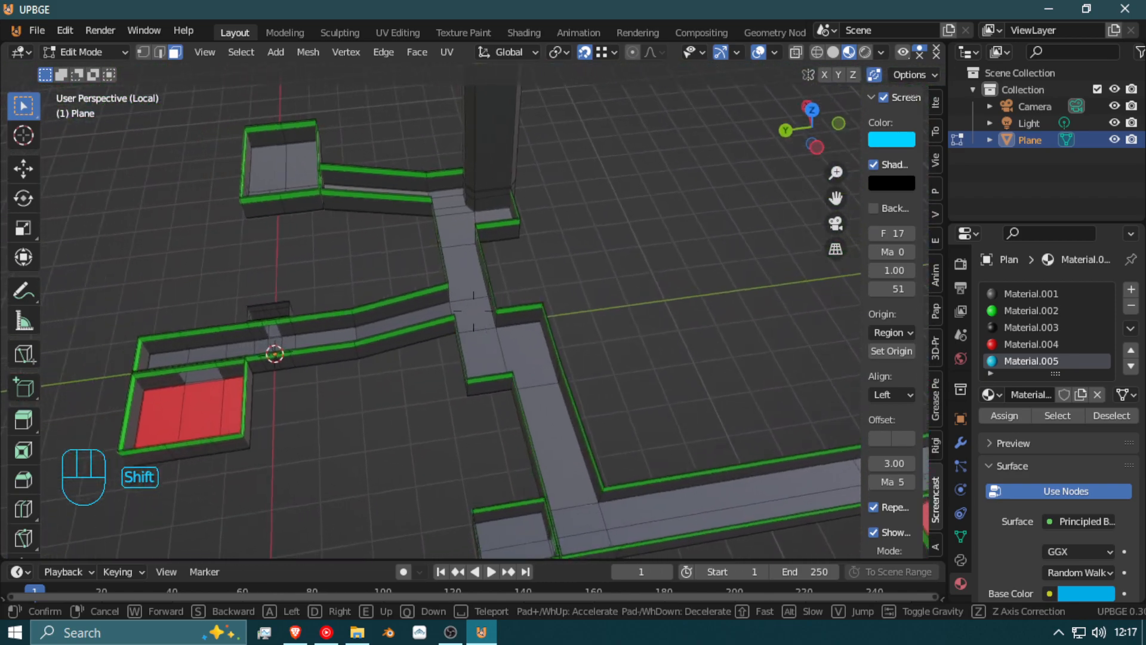
click(475, 311)
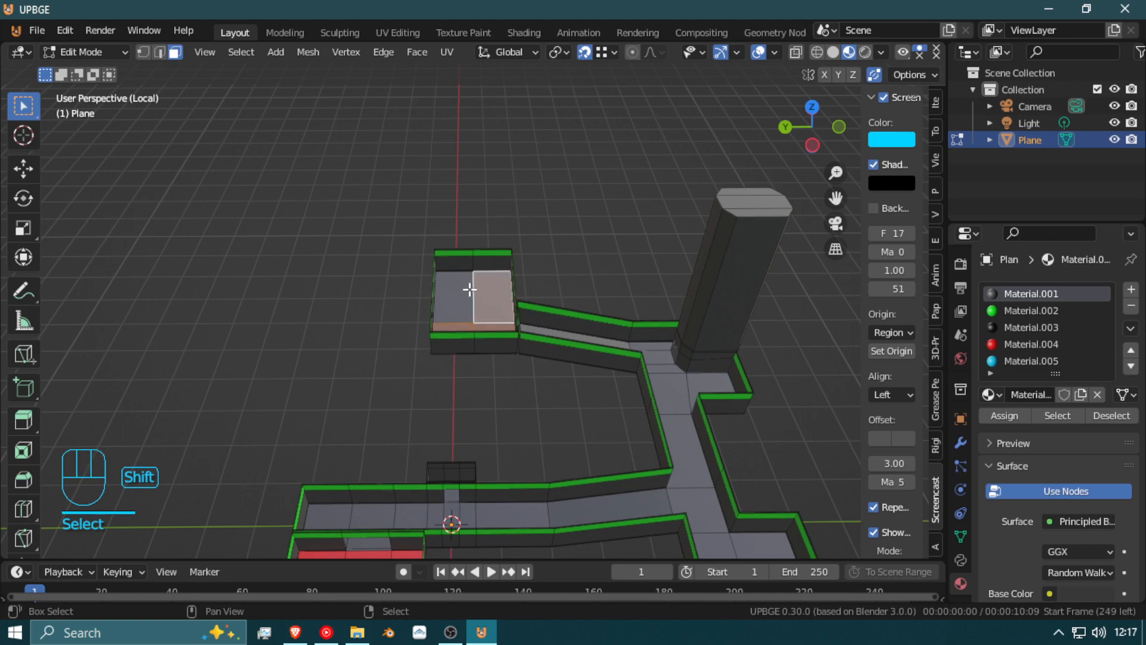
click(1002, 414)
Step: Assign a new material with an orange-yellow base color to both floor faces of the small room at the corridor corner
key(shift+f)
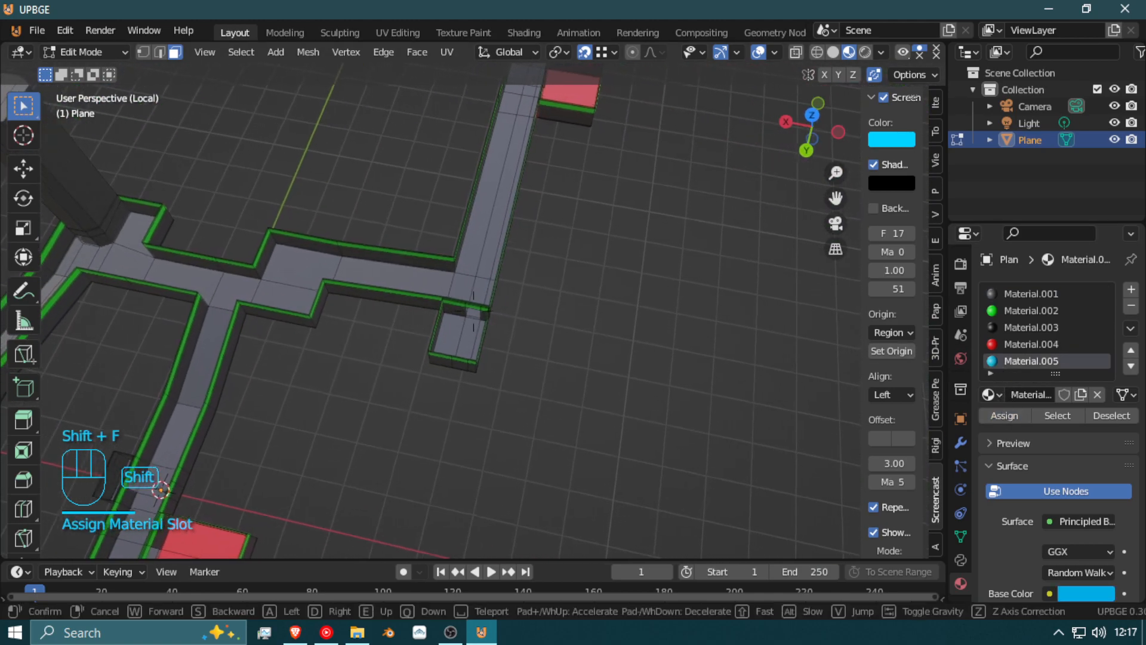
click(484, 314)
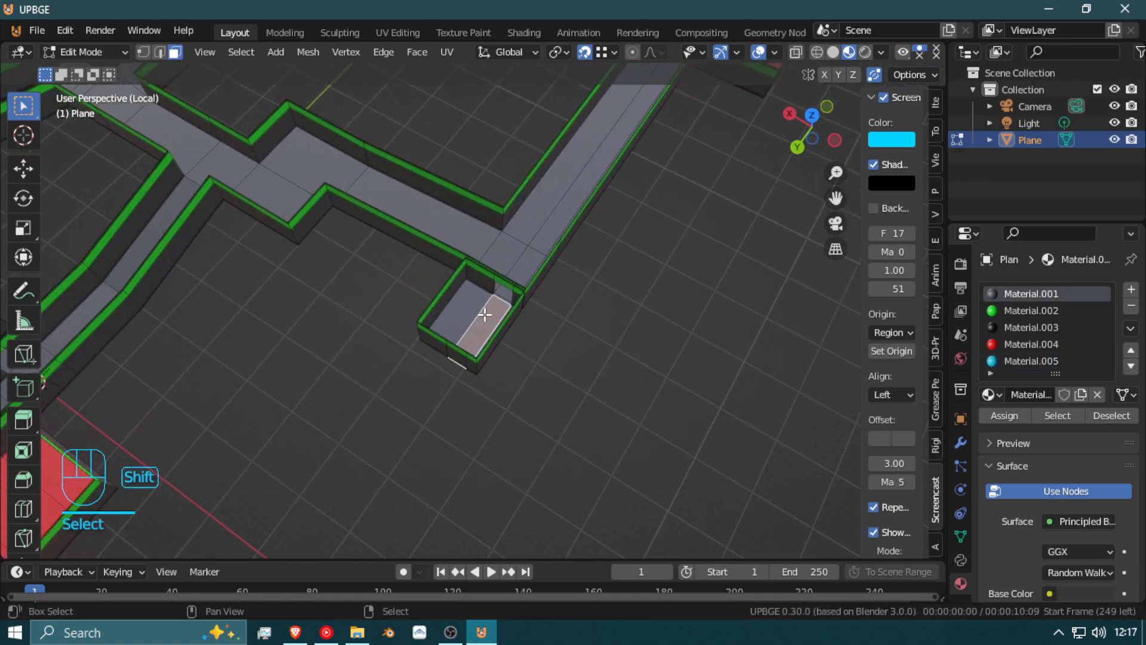
key(shift+f)
click(485, 322)
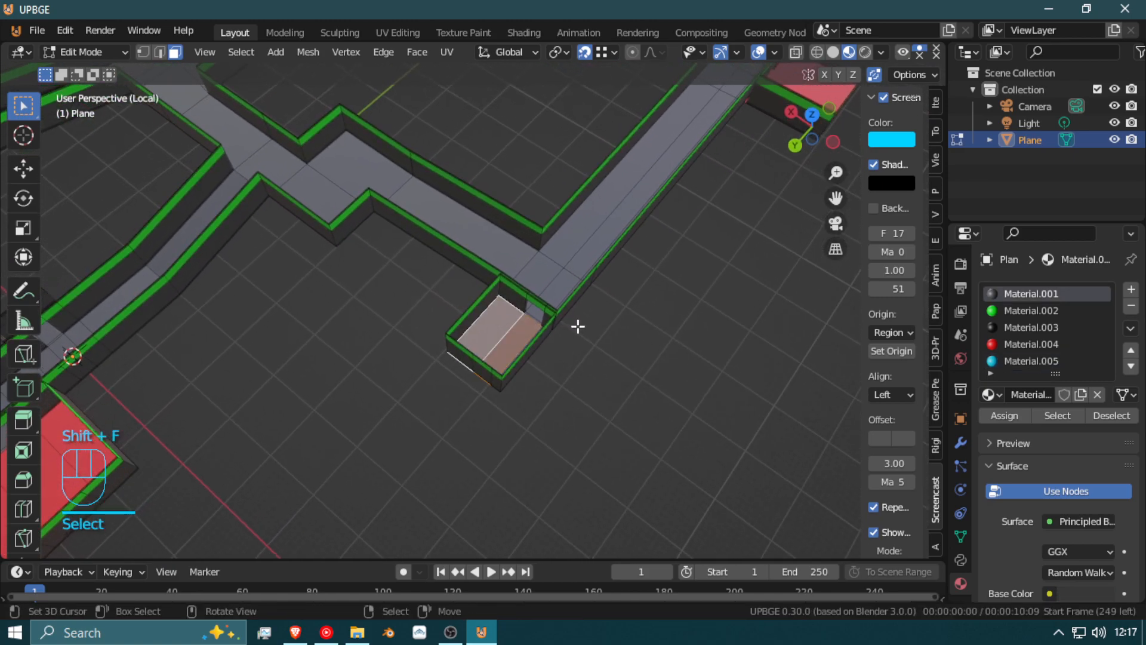
click(1131, 291)
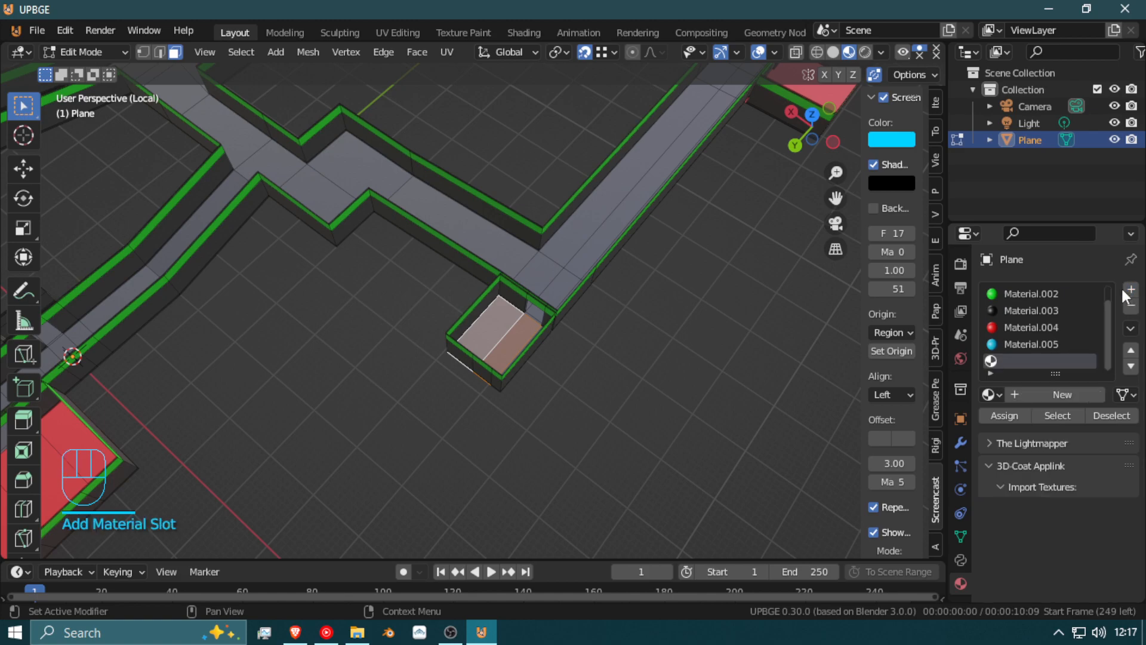
click(1042, 394)
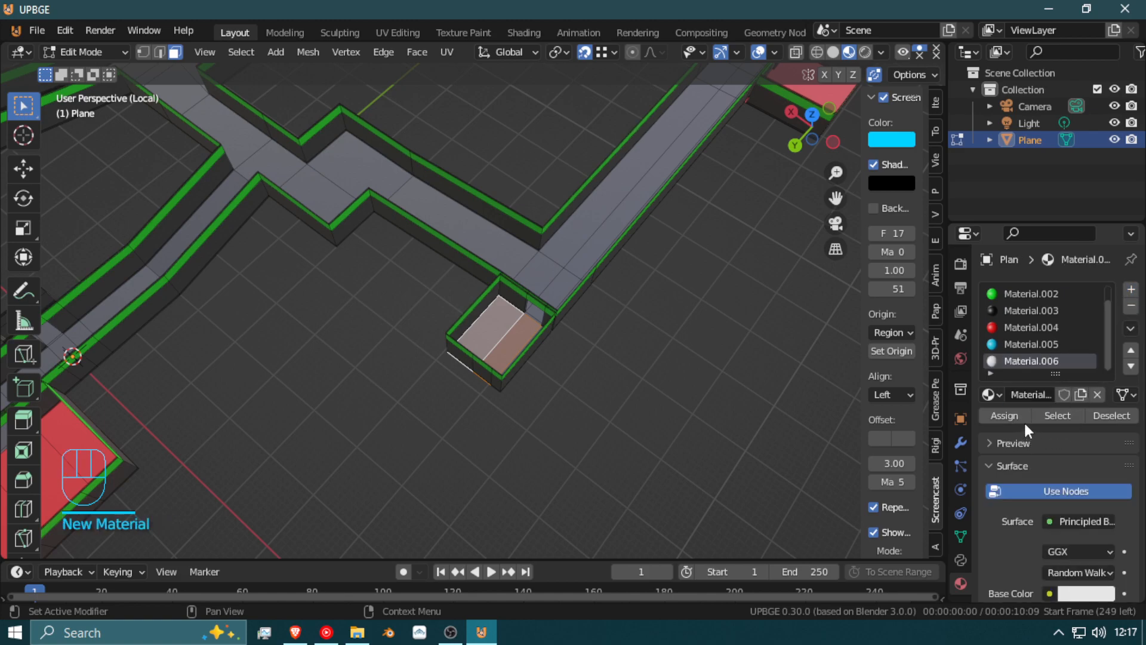
click(1012, 420)
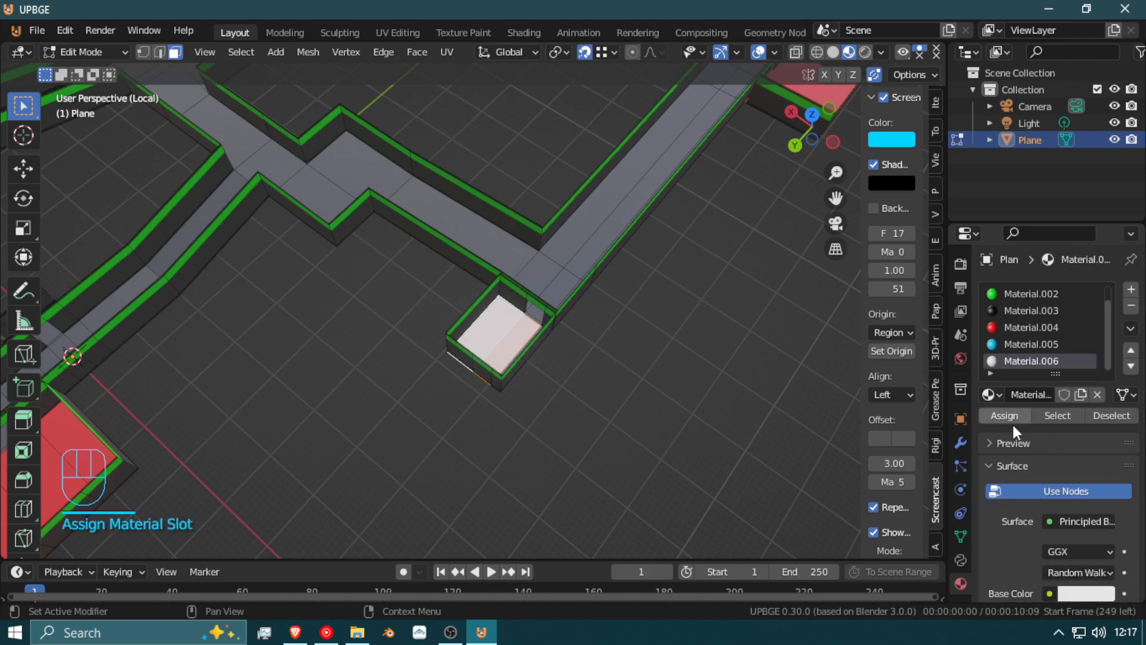
click(1100, 594)
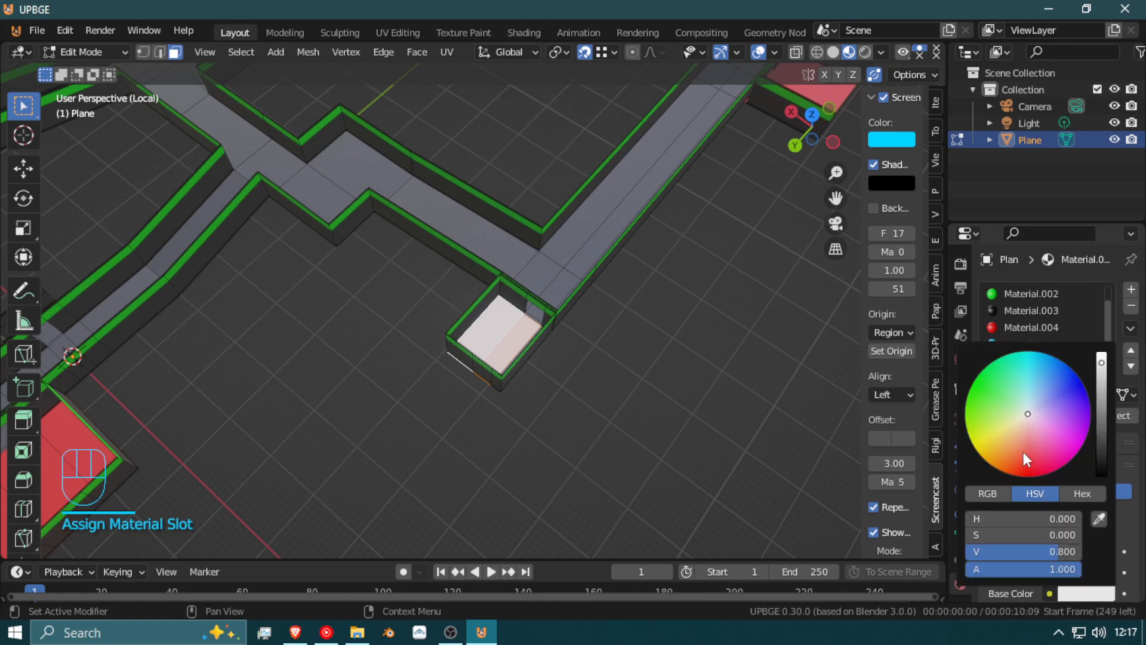
Step: Select all floor faces of the long corridor from the blue room past the small red side room
key(shift+f)
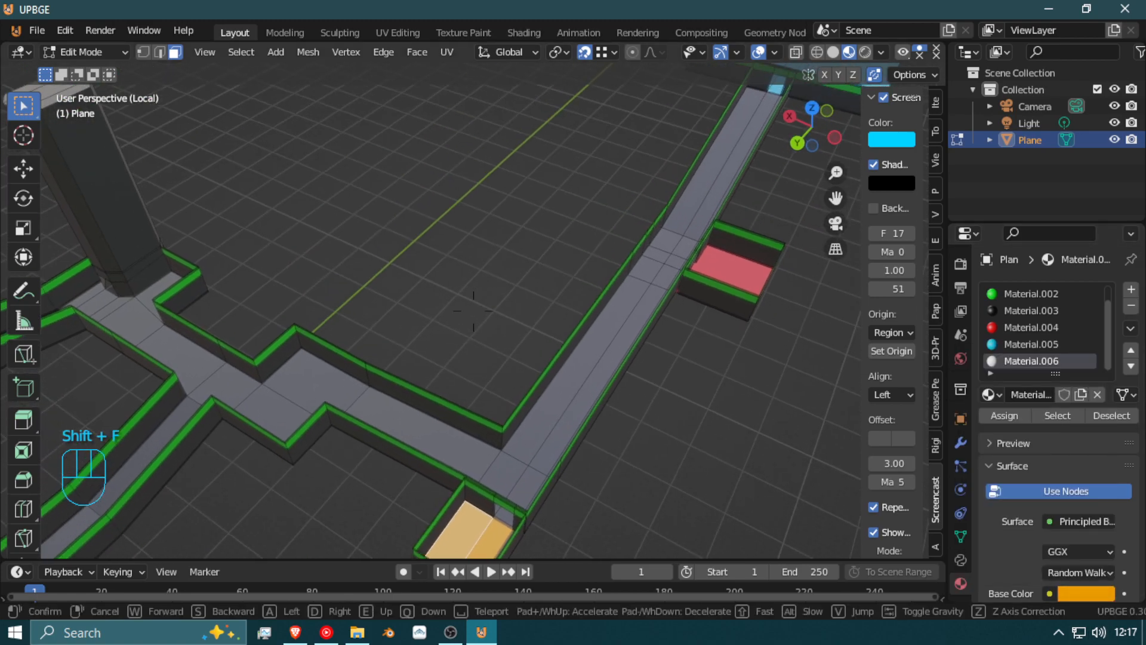
click(568, 258)
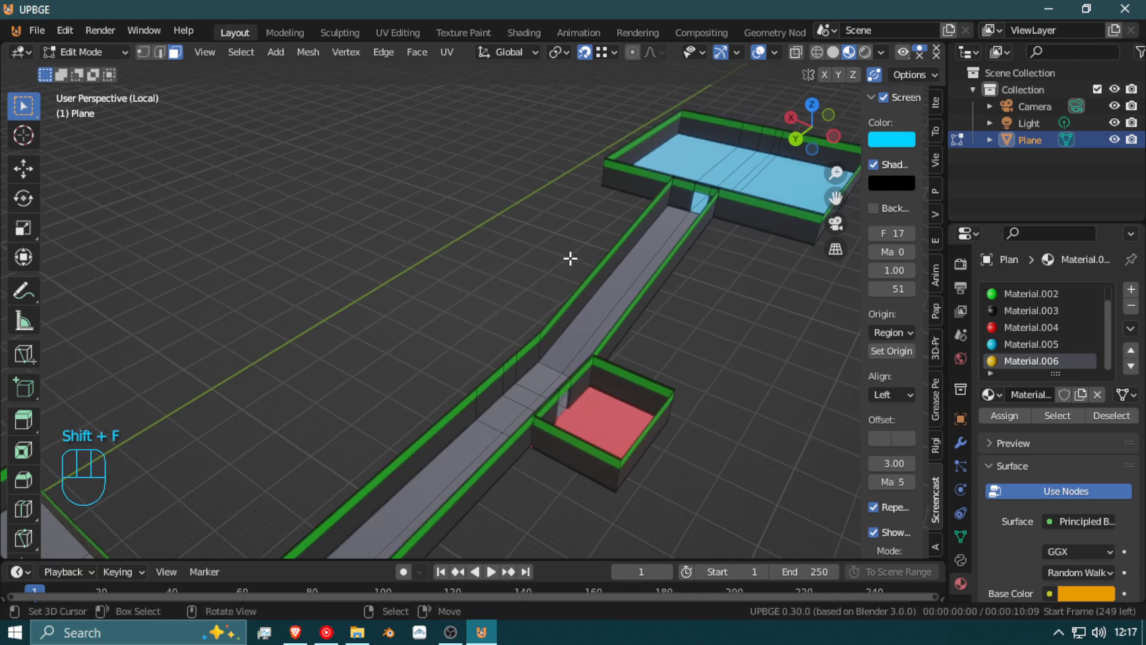
shift+click(646, 255)
key(shift+f)
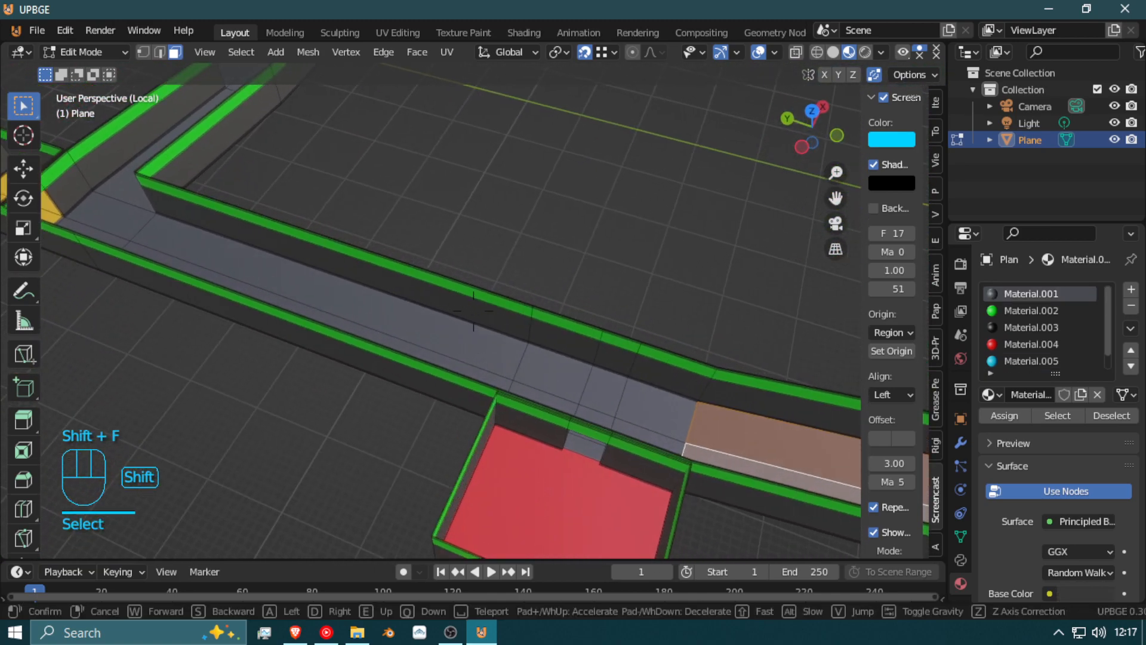
click(474, 311)
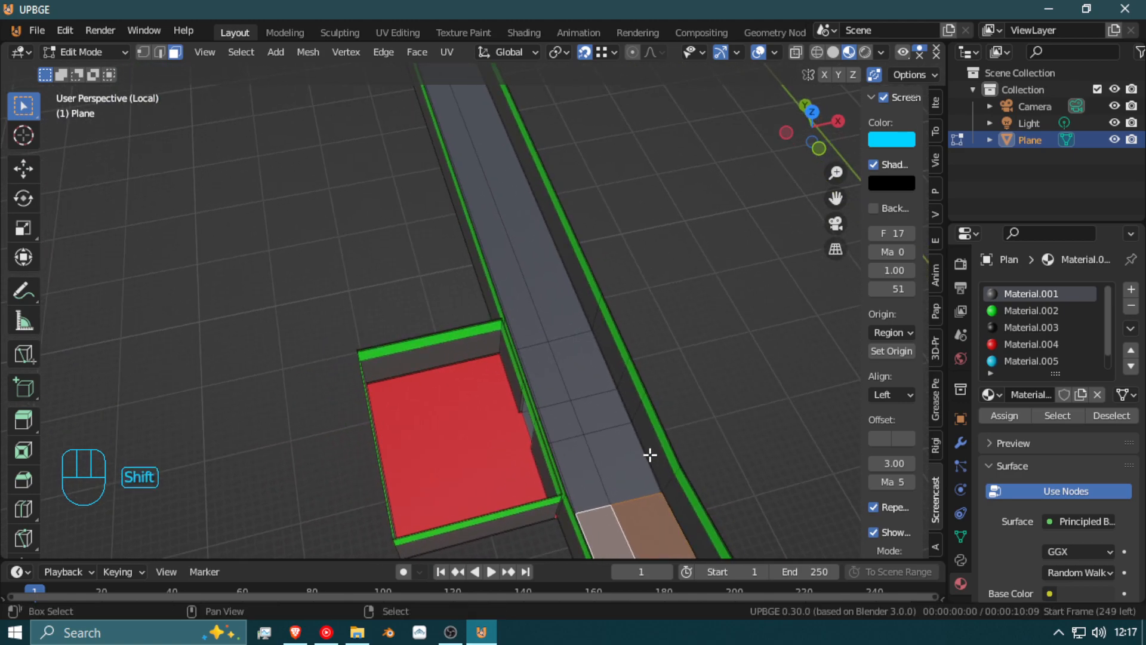
key(shift+f)
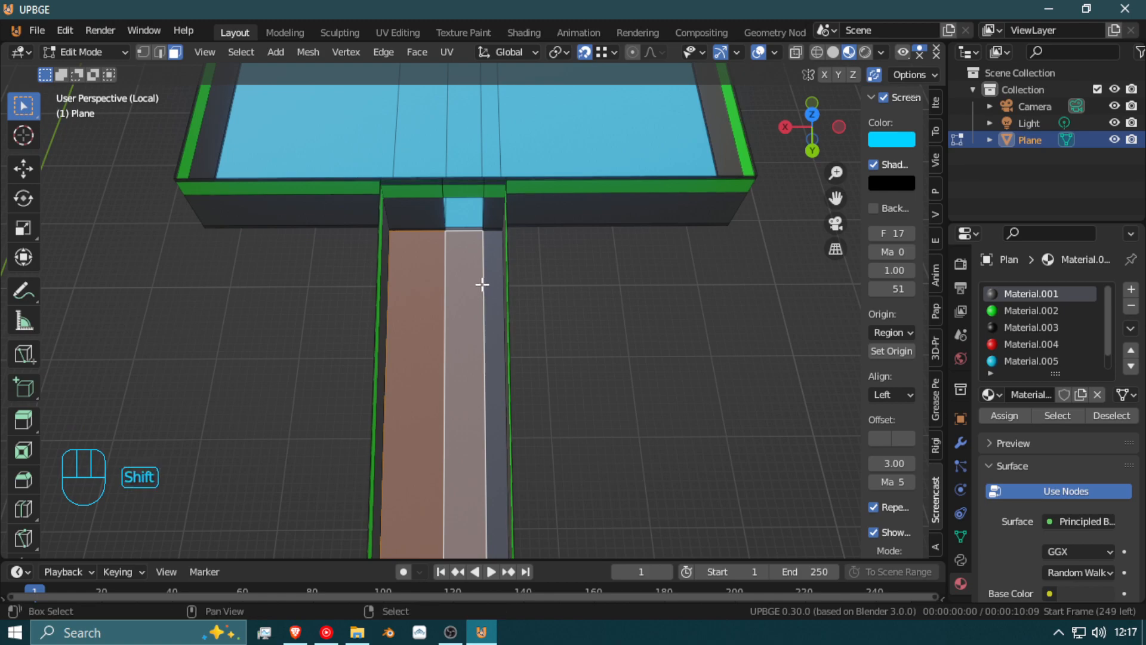
shift+click(491, 273)
click(476, 311)
ctrl+click(533, 135)
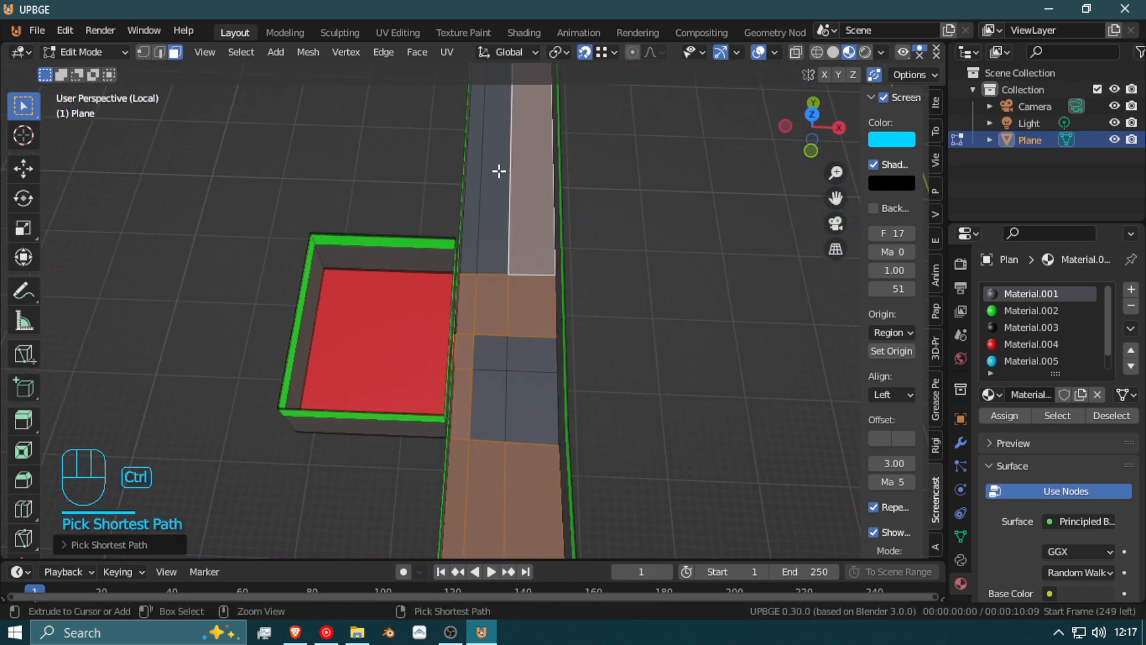
ctrl+click(479, 173)
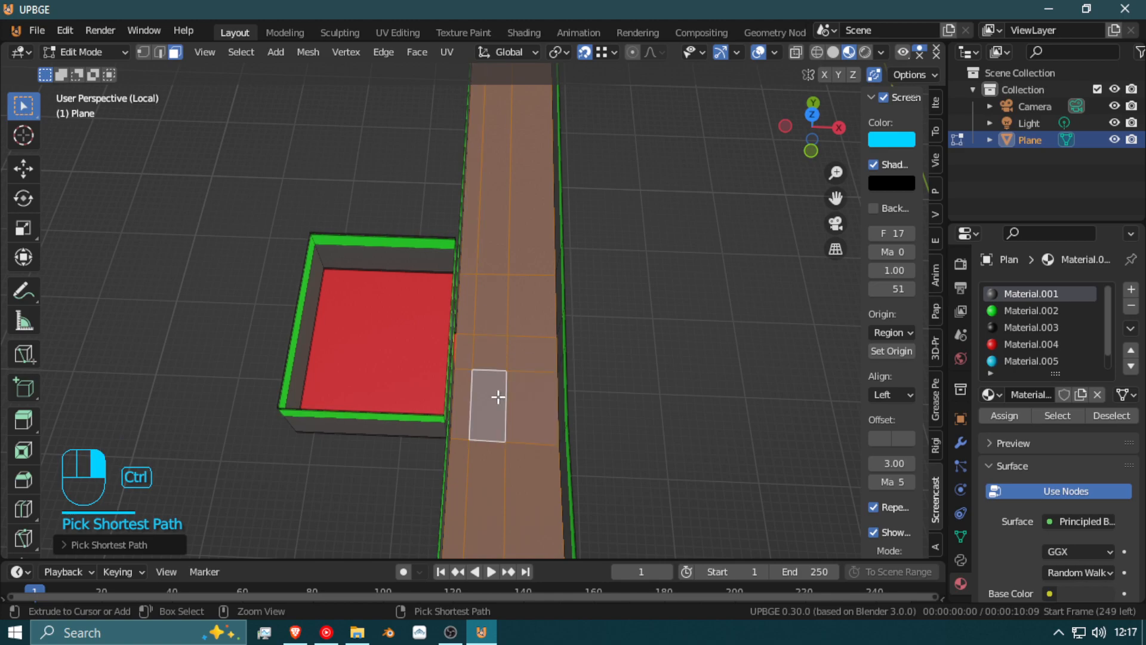
Step: Extend the floor selection around the corner by the yellow room and along the adjoining passage to the wider area
key(shift+f)
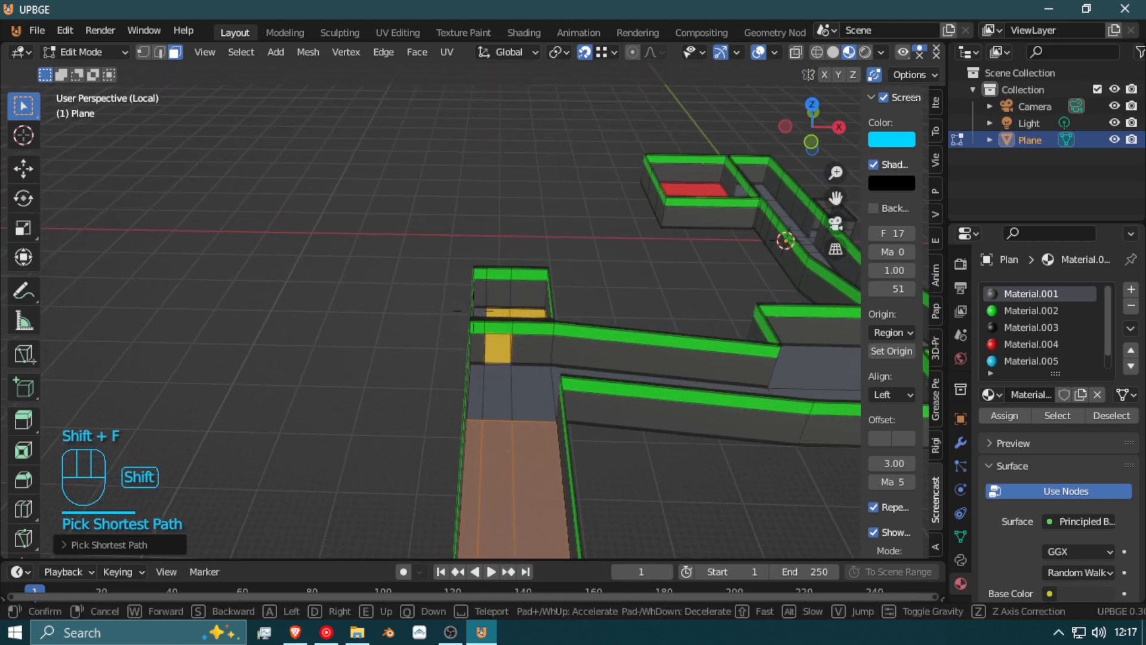
click(451, 371)
ctrl+click(510, 359)
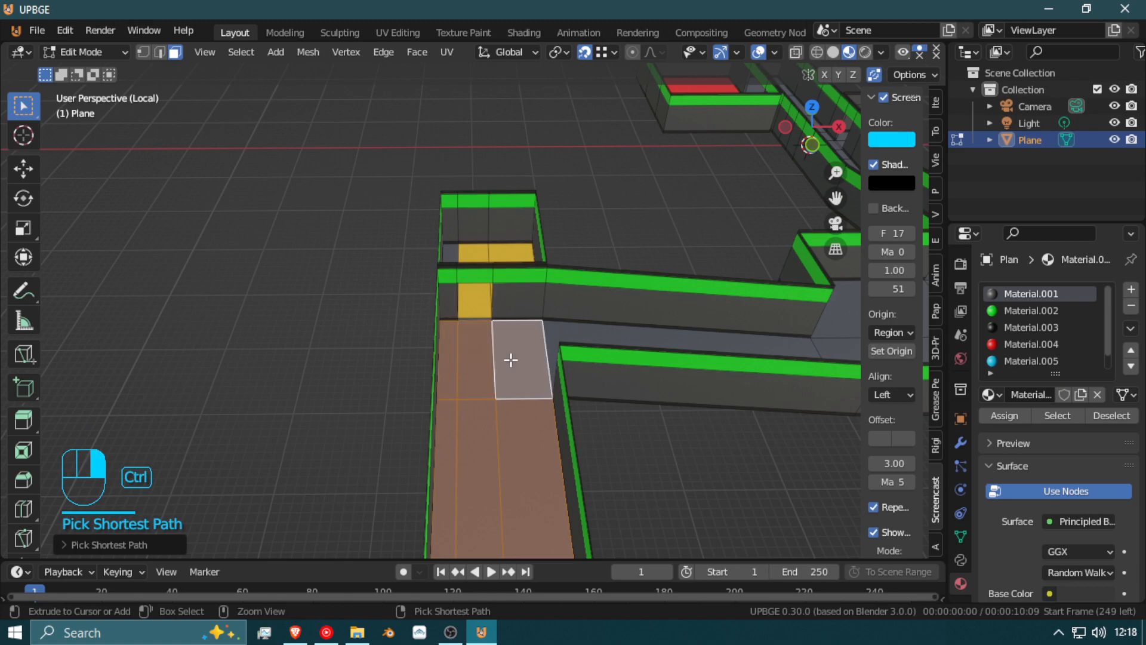
ctrl+click(582, 342)
key(shift+f)
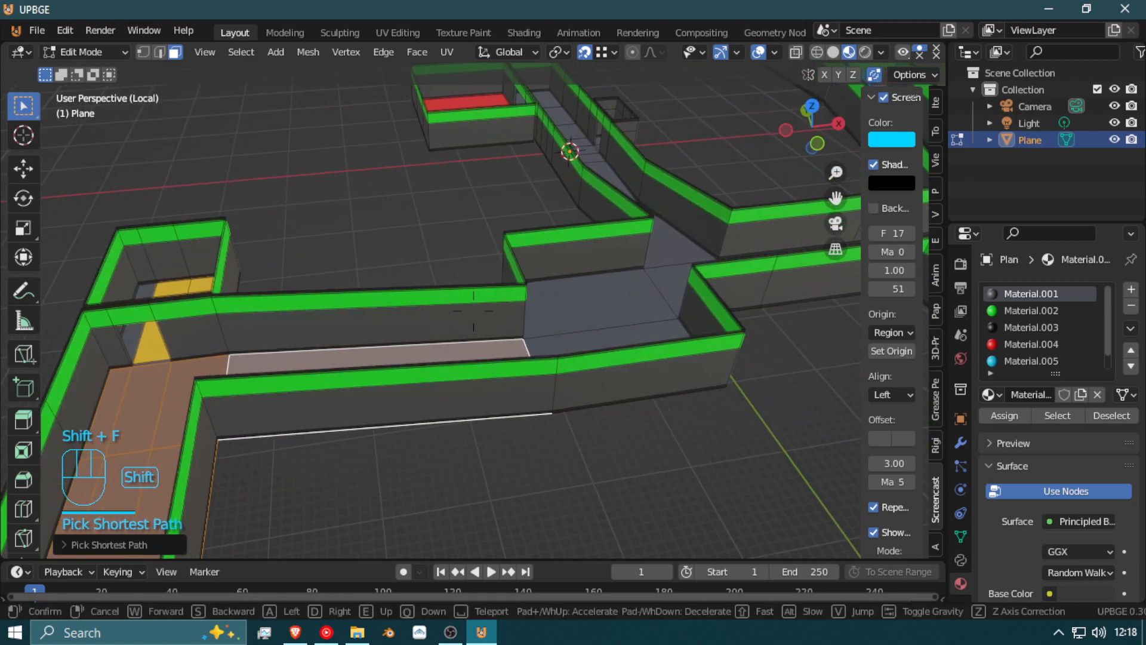
key(w)
click(473, 311)
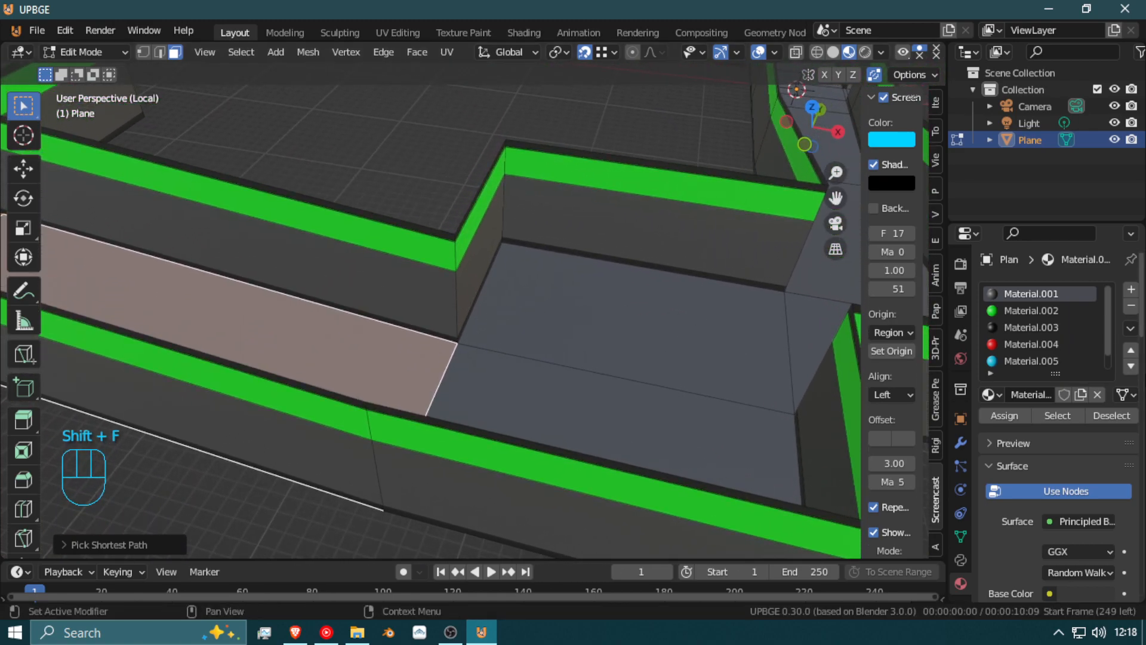
Step: Assign a new material with a magenta base color, hue 0.904, saturation 1.000 and value 0.800, to the selected corridor floor
click(1131, 291)
click(1036, 393)
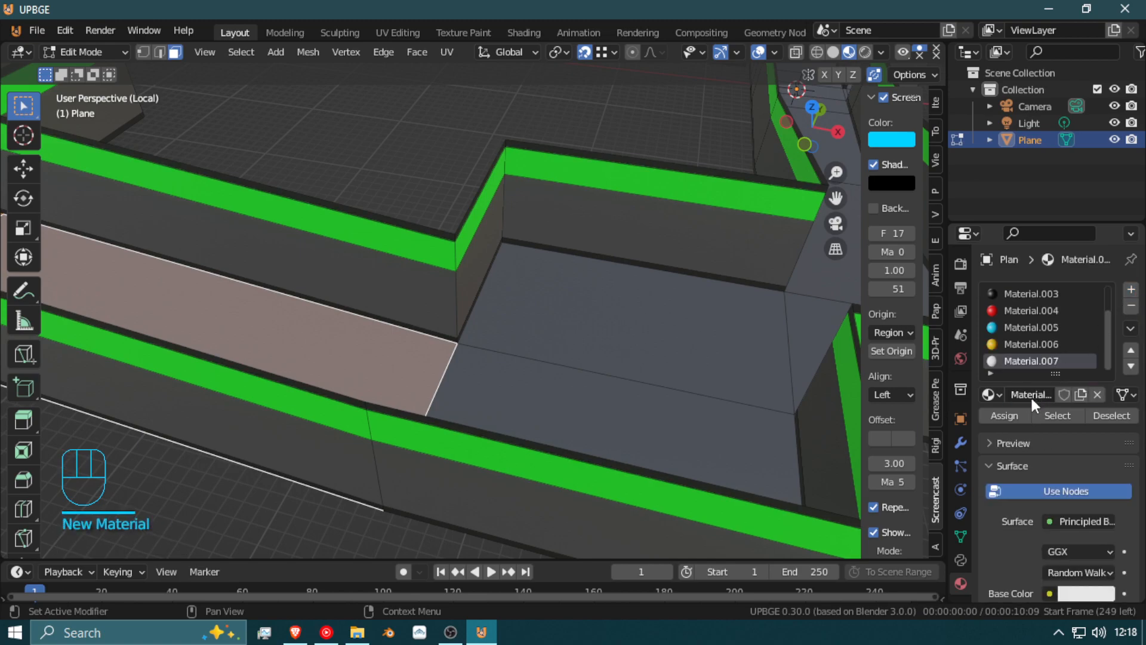
click(1002, 417)
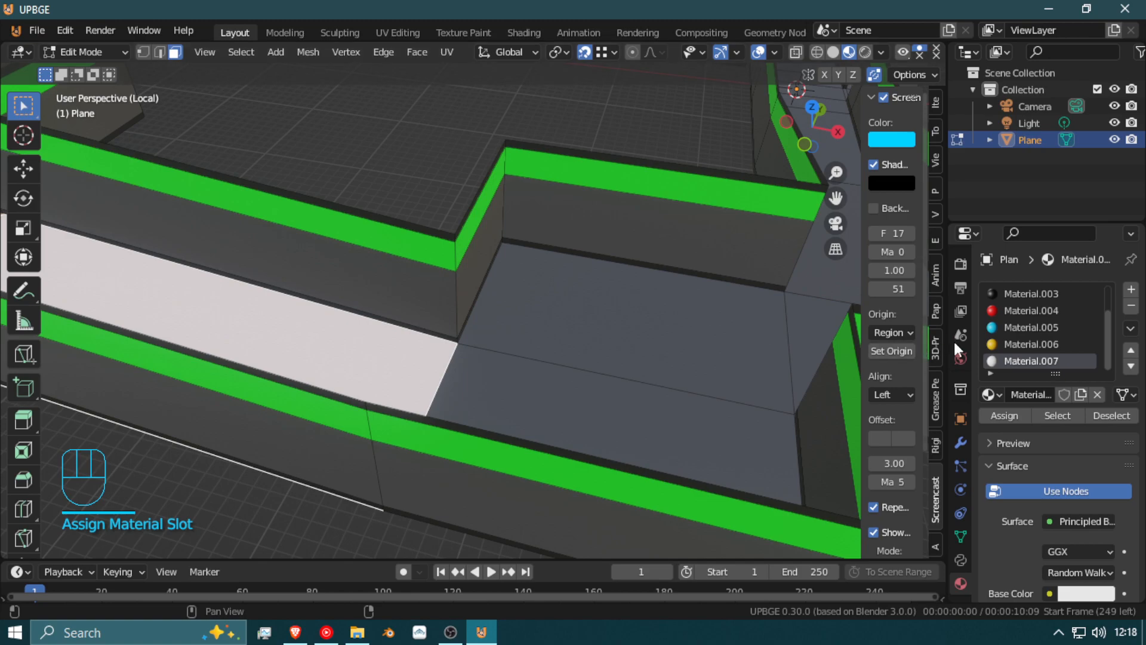
click(1085, 593)
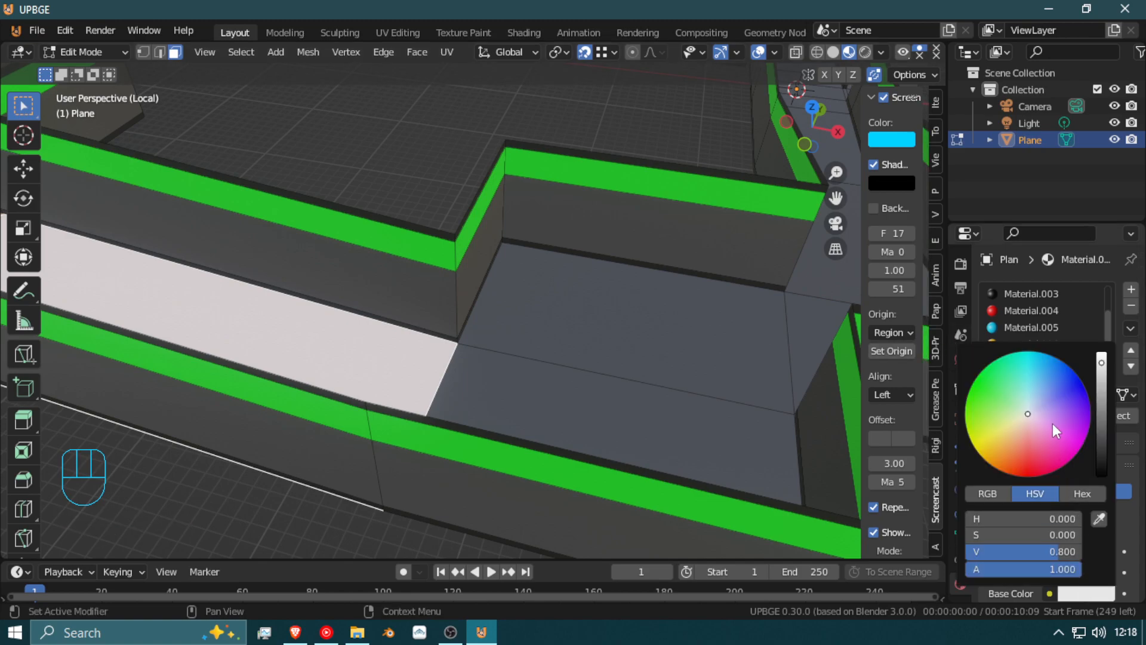
drag(1042, 384, 999, 357)
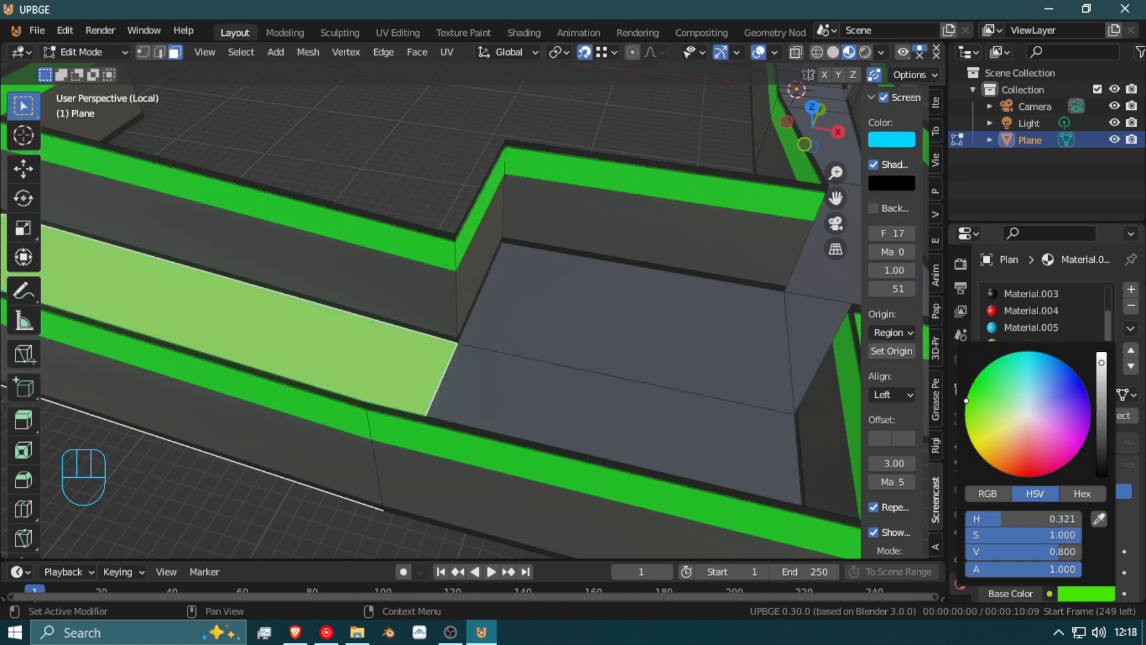
mouse_move(966, 402)
mouse_down()
mouse_move(965, 422)
mouse_move(1009, 472)
mouse_move(1046, 474)
mouse_up()
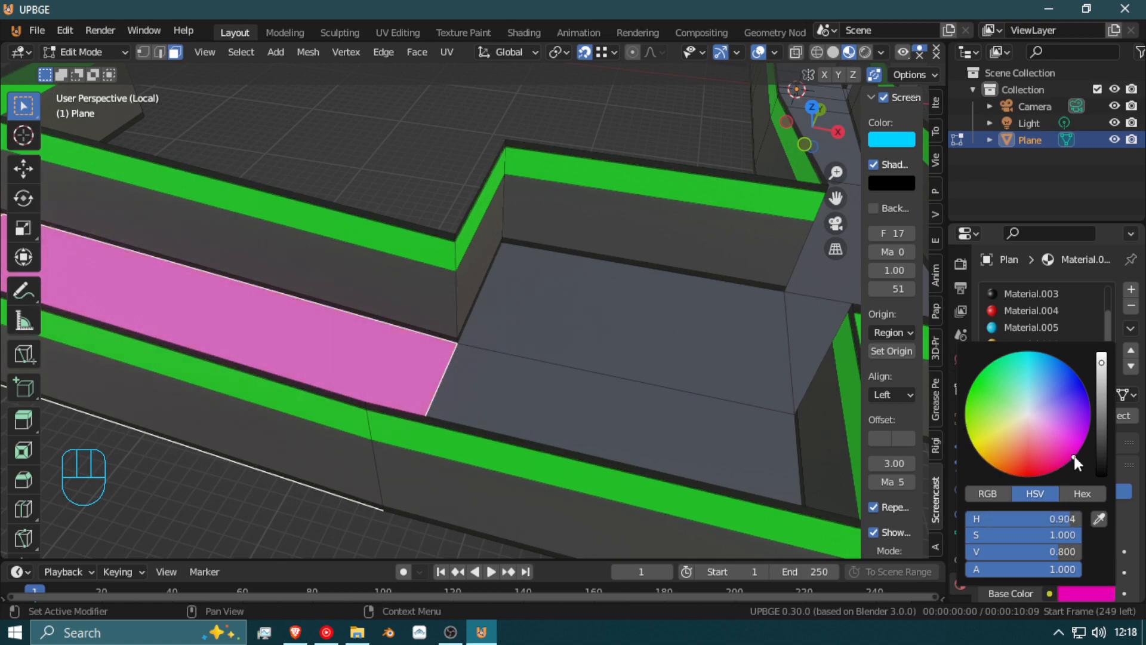
Step: Select the floor faces of the branch corridor that runs from the junction past the red room to its far end
key(shift+f)
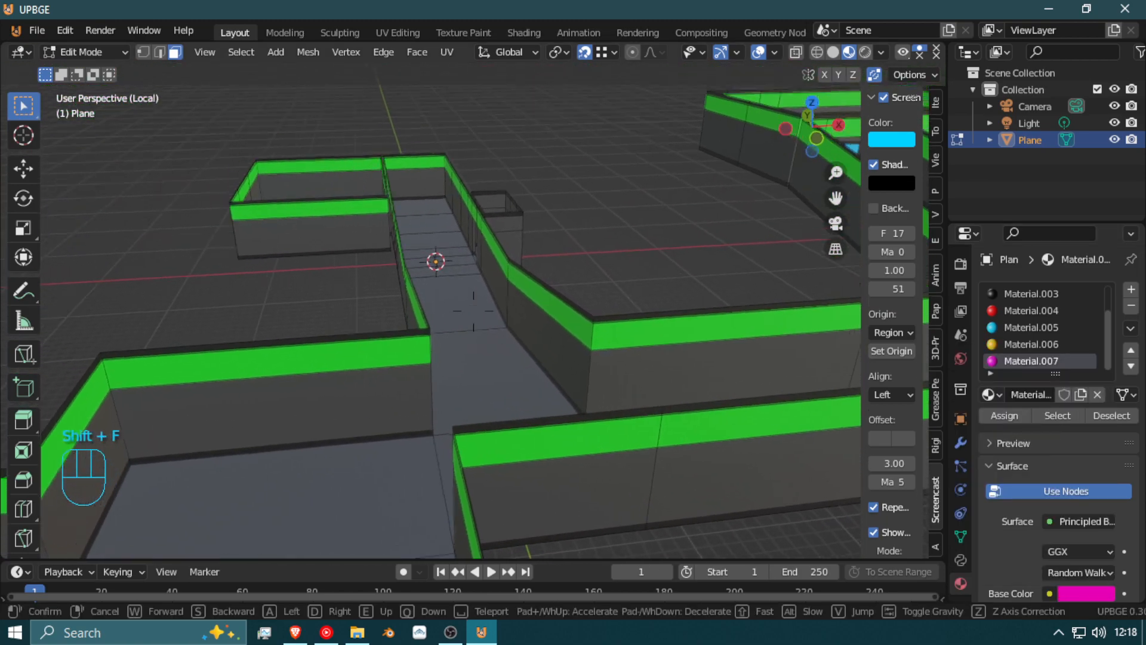
click(591, 639)
click(534, 482)
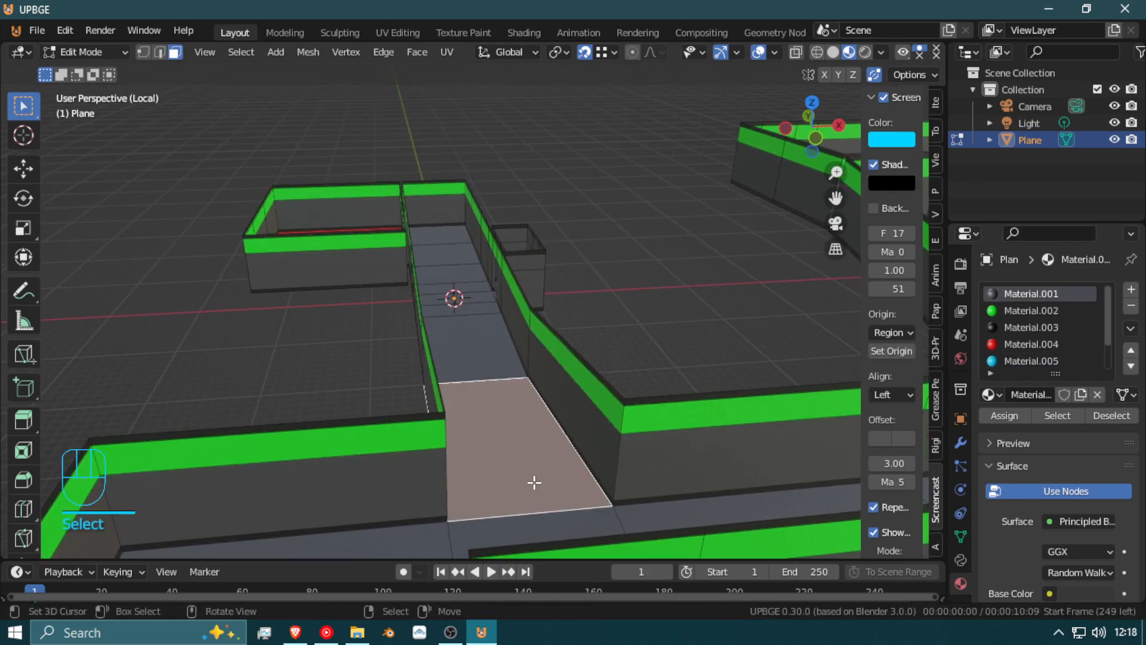
ctrl+click(448, 250)
key(shift+f)
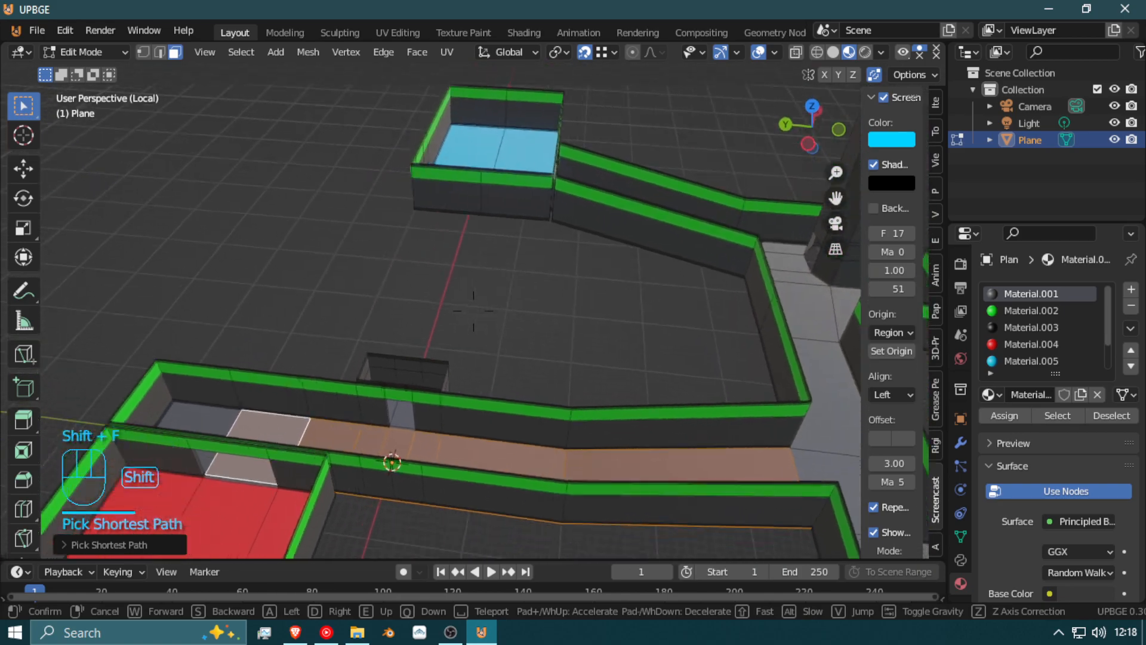
click(470, 316)
Step: Assign the existing magenta Material.007 to the selected branch corridor floor
key(shift+f)
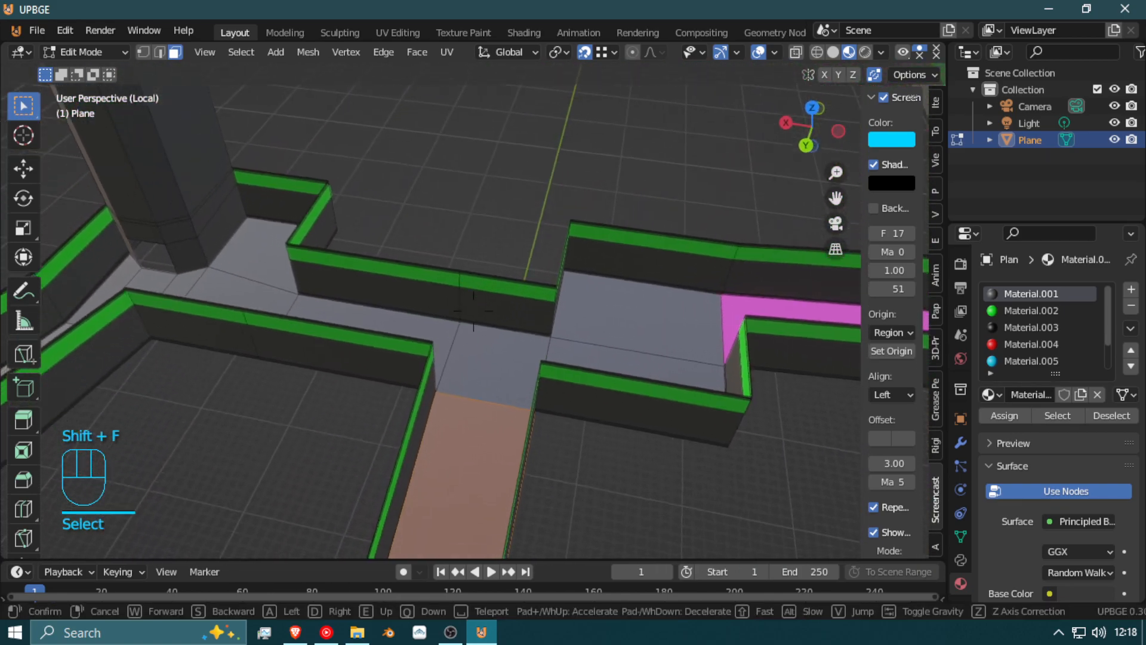
click(491, 315)
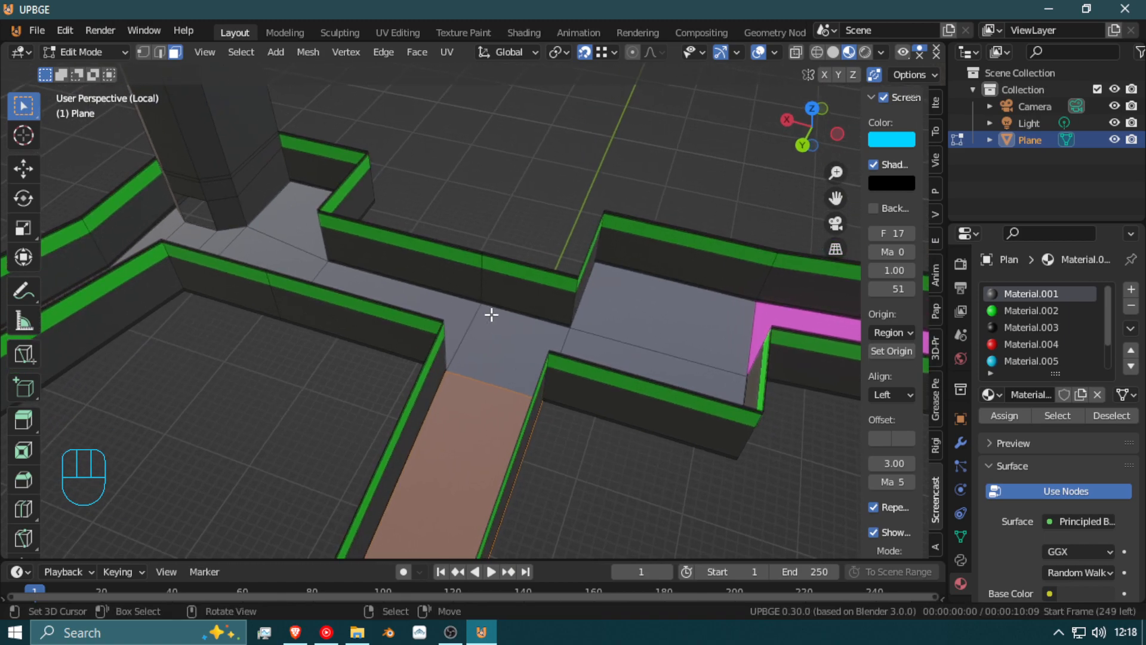
scroll(1008, 338, down, 2)
click(1007, 359)
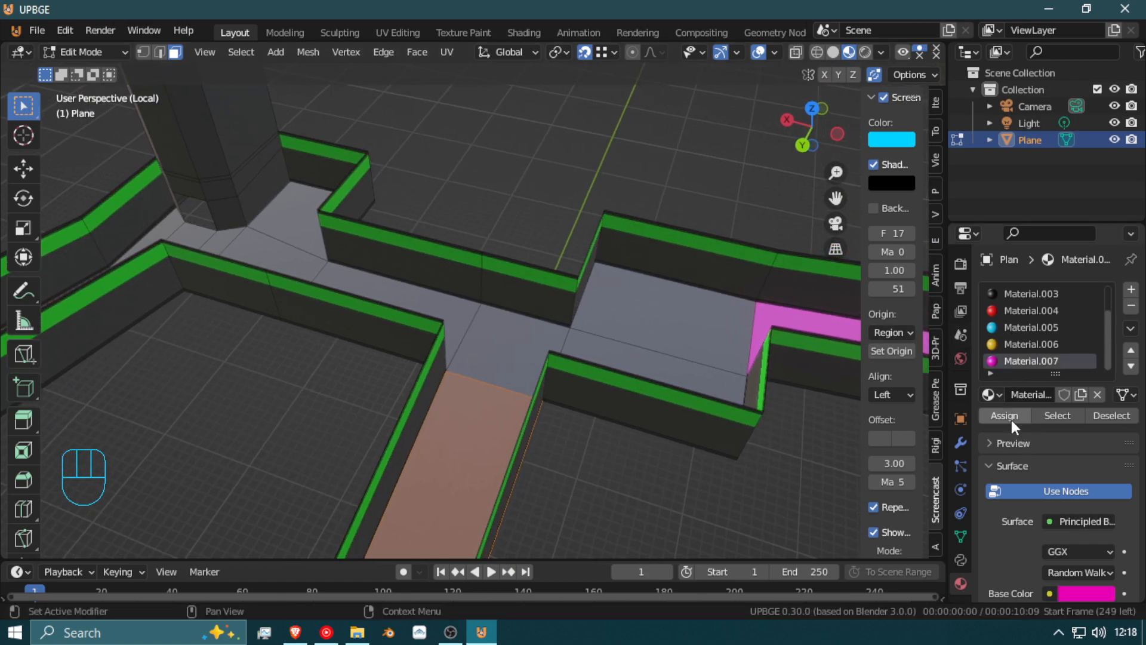
click(1008, 417)
Step: Select the floor faces from the wide area beside the tower, along the connecting passage, to the wider area adjoining the magenta corridor
key(shift+f)
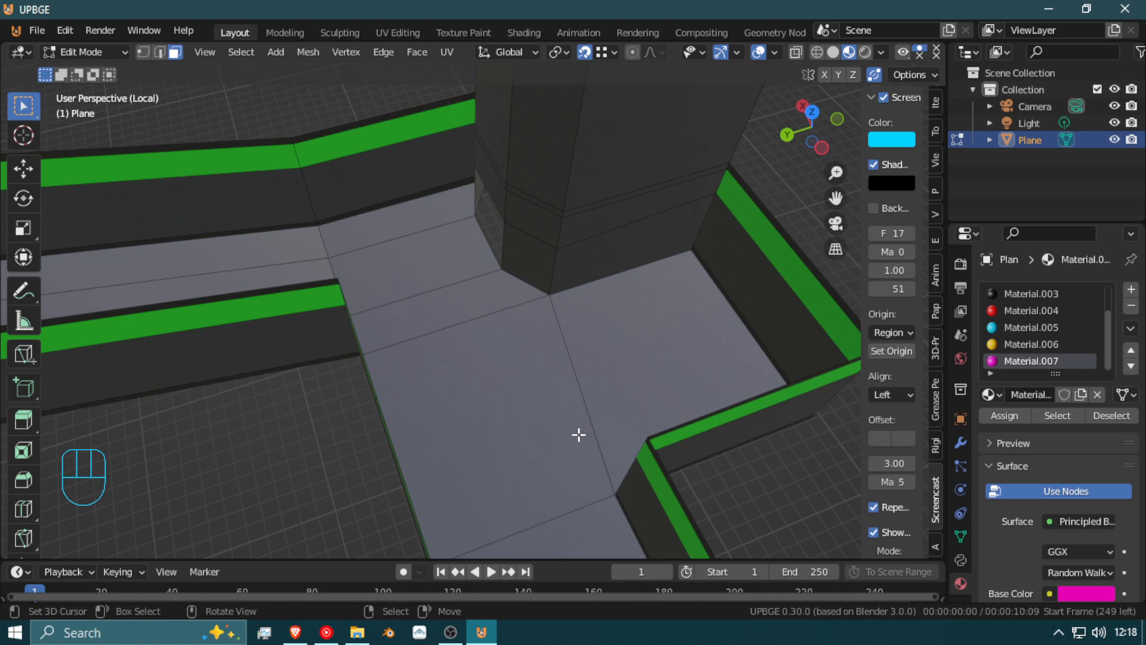
click(701, 310)
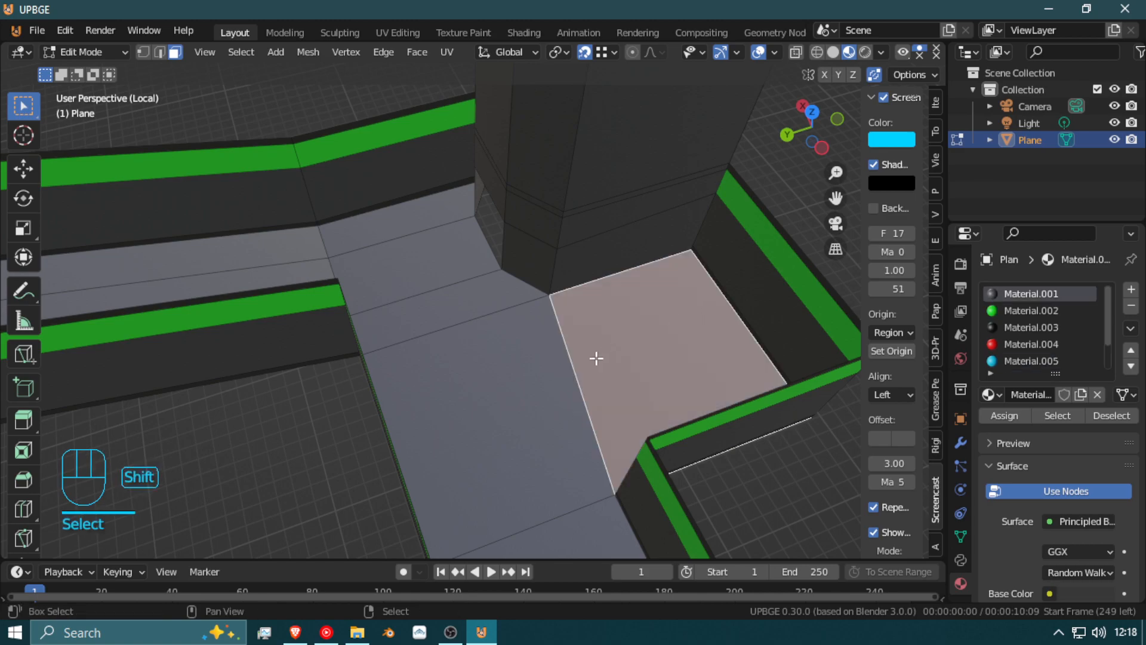
shift+click(529, 372)
key(shift+f)
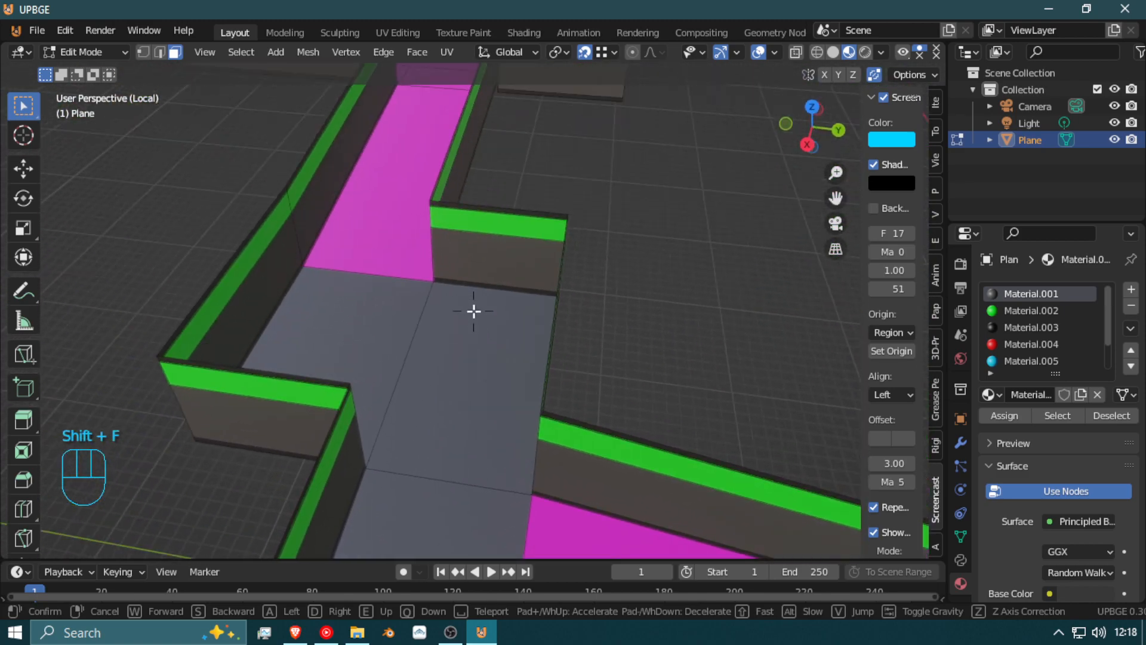
click(474, 311)
ctrl+click(378, 356)
Step: Extend the floor selection around the tower base and along the corridor towards the smaller blue room
key(shift+f)
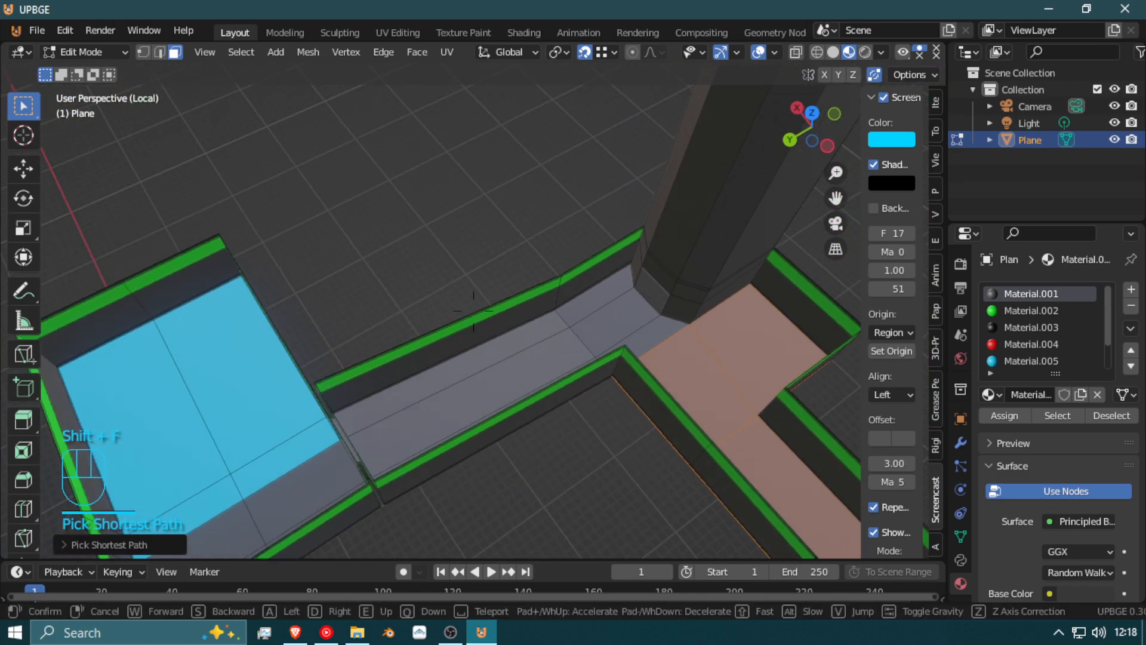
click(473, 310)
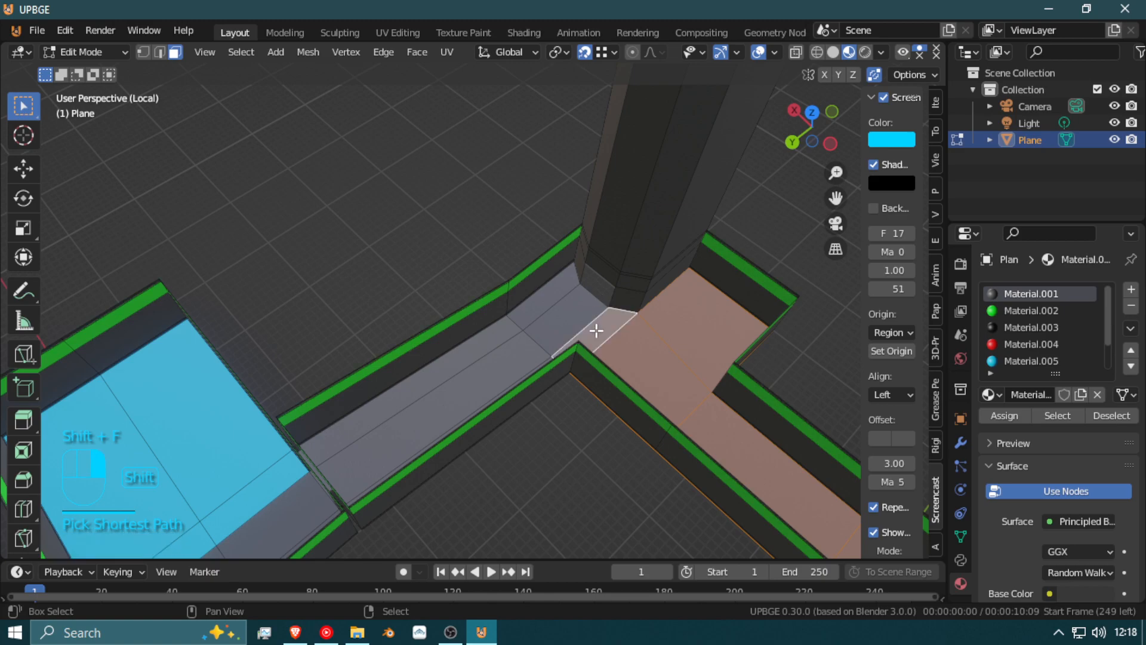
ctrl+click(417, 391)
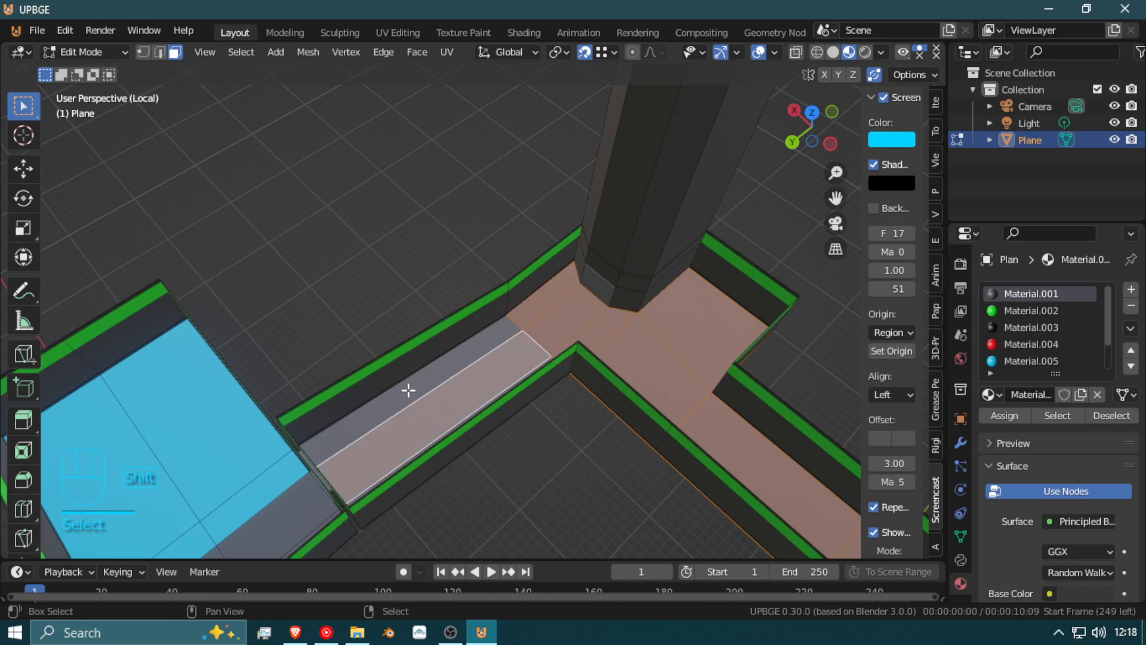
Step: Assign a new material with the default white base color to the selected junction and corridor floors
key(shift+f)
key(shift+s)
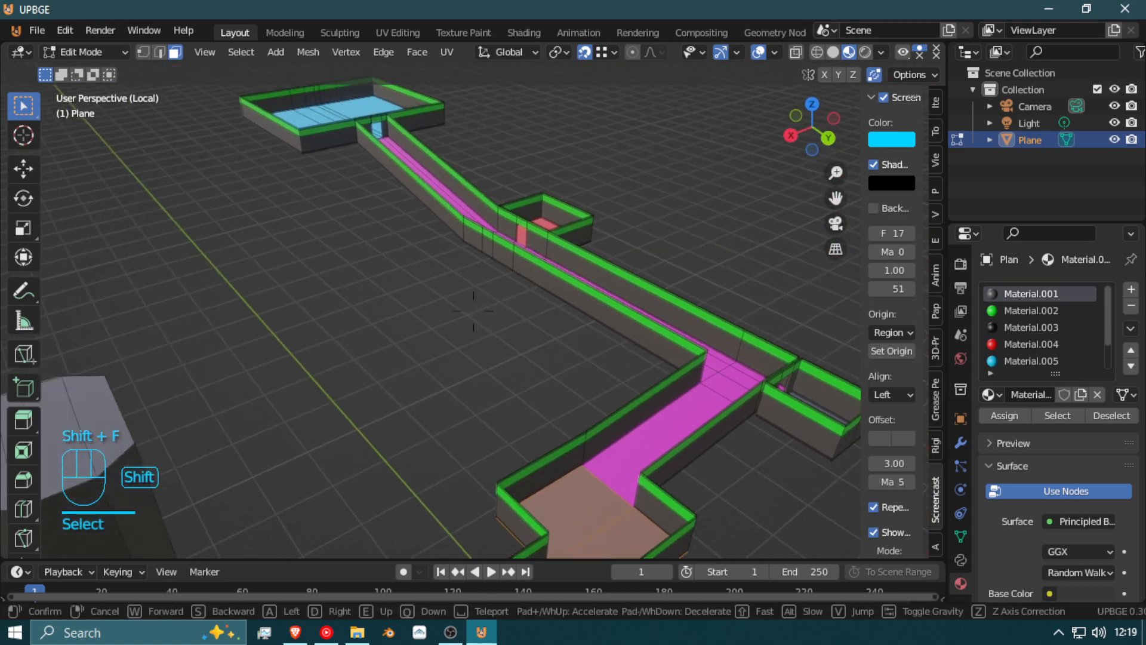
key(shift+w)
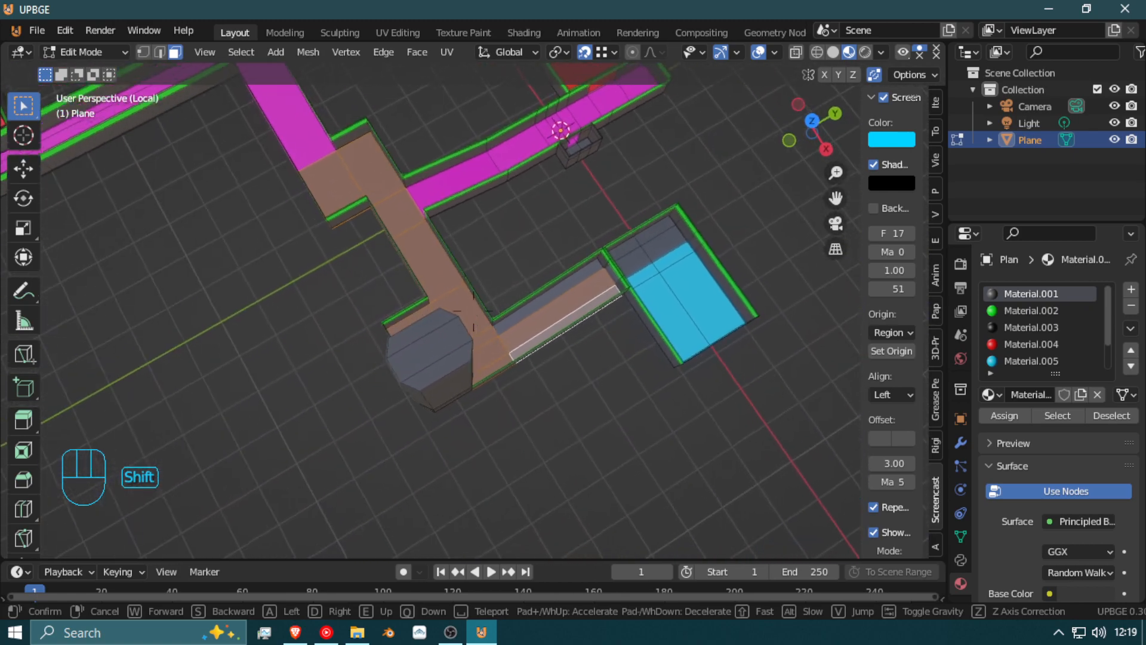
click(473, 311)
click(1129, 291)
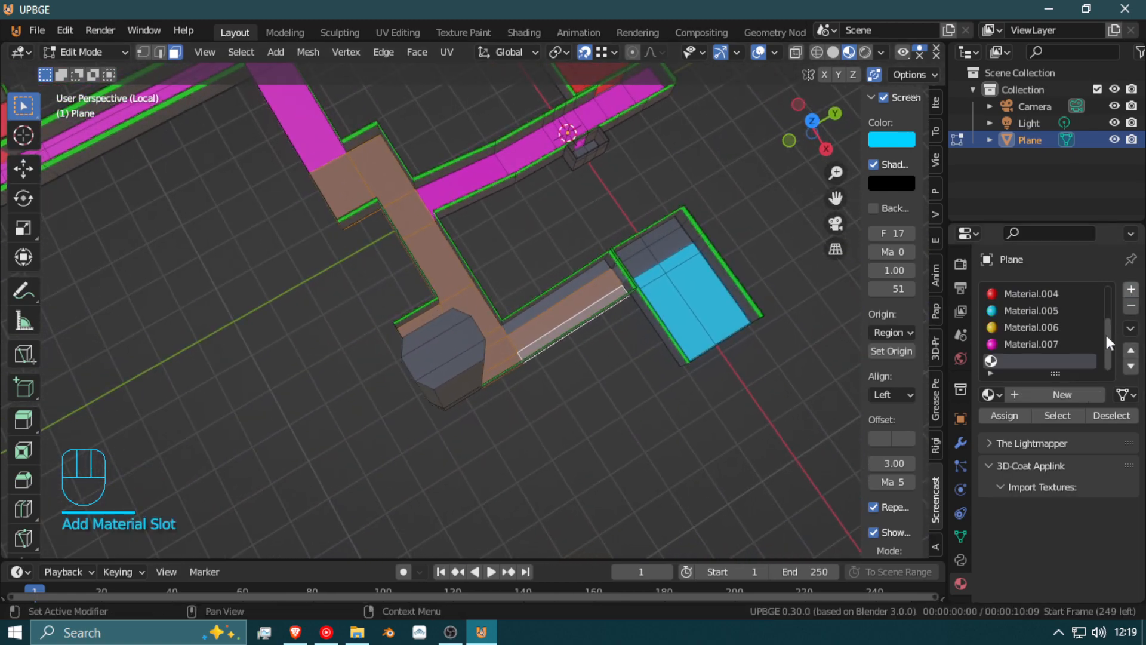
click(1032, 396)
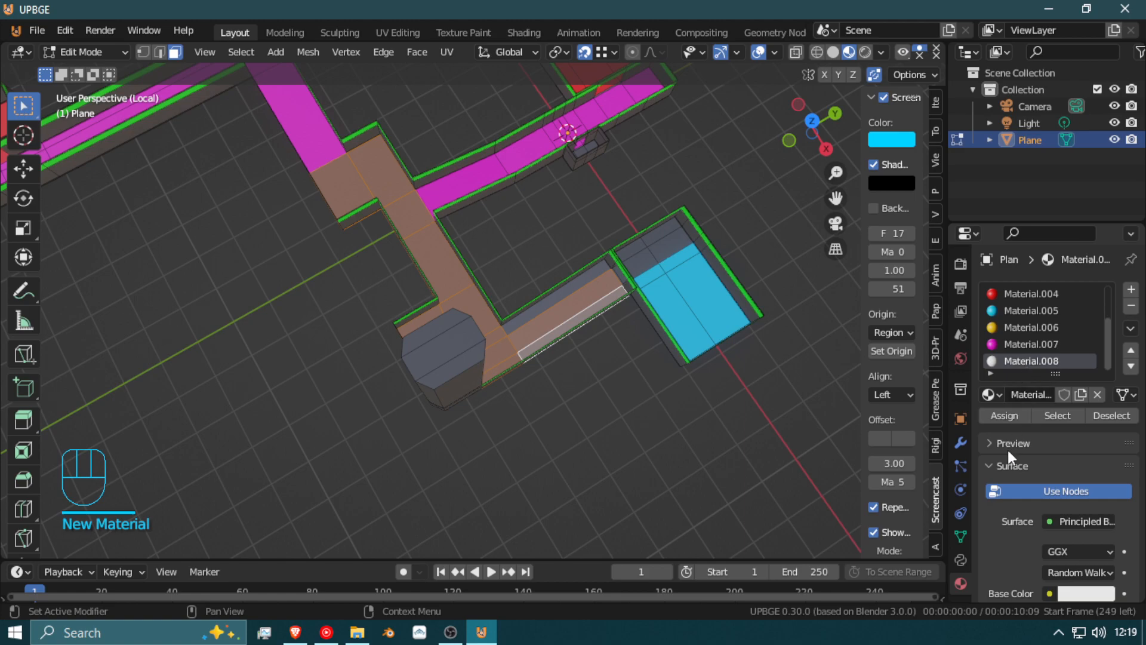
click(1007, 413)
Step: Assign the blue Material.005 to the remaining gray floor faces of the smaller blue room and its doorway
key(Tab)
key(shift+f)
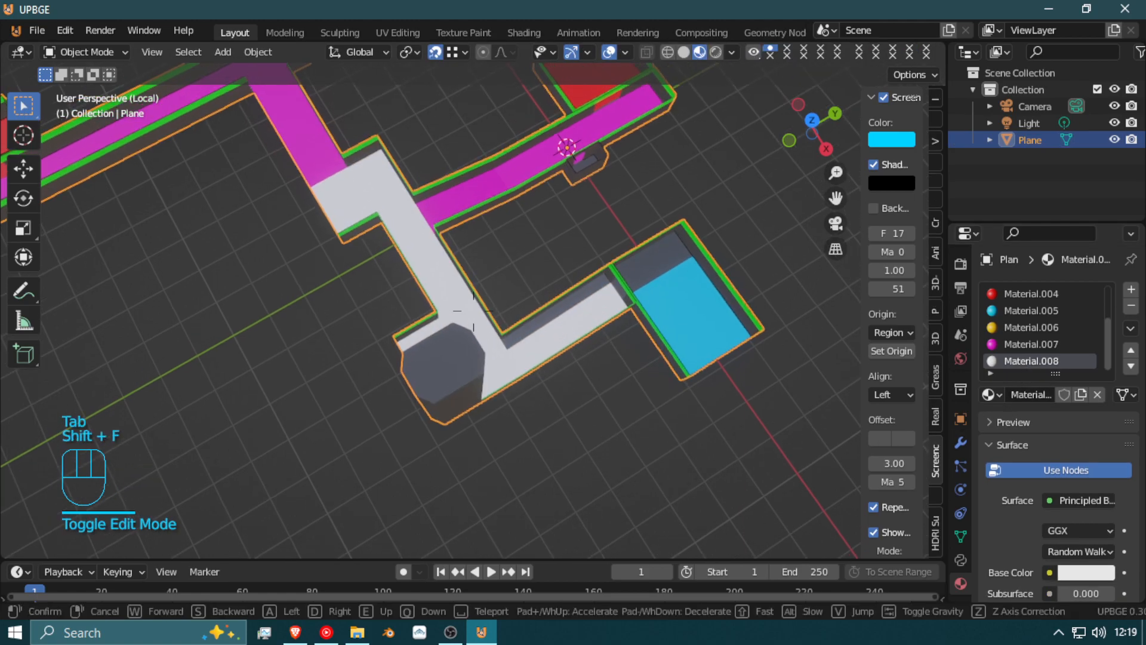
key(shift)
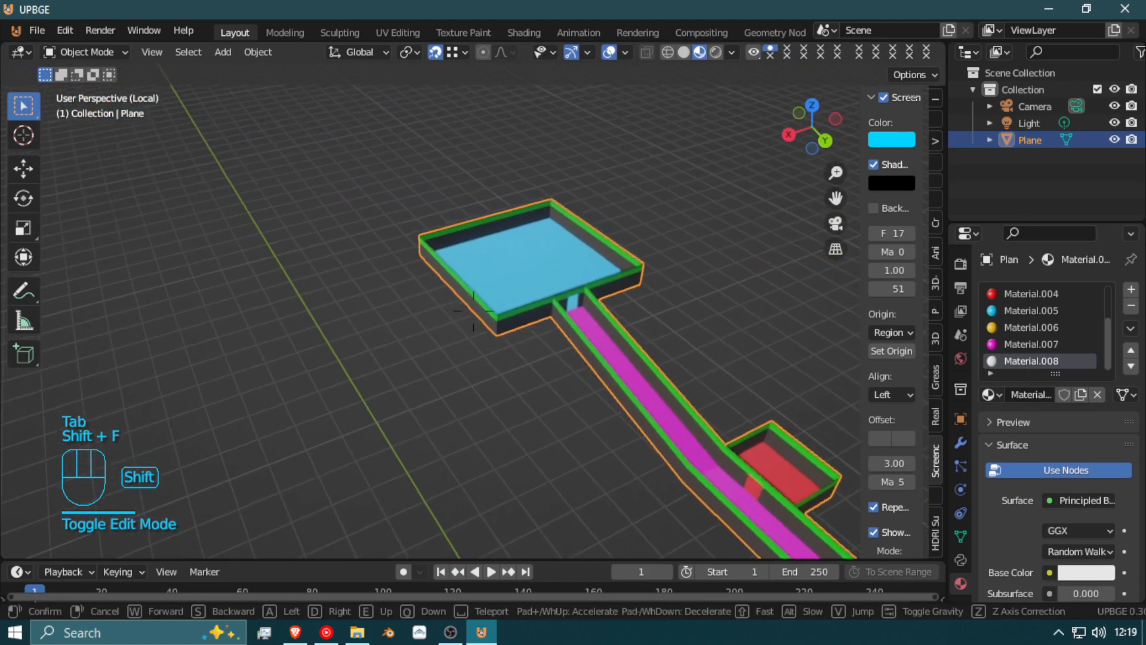
key(shift)
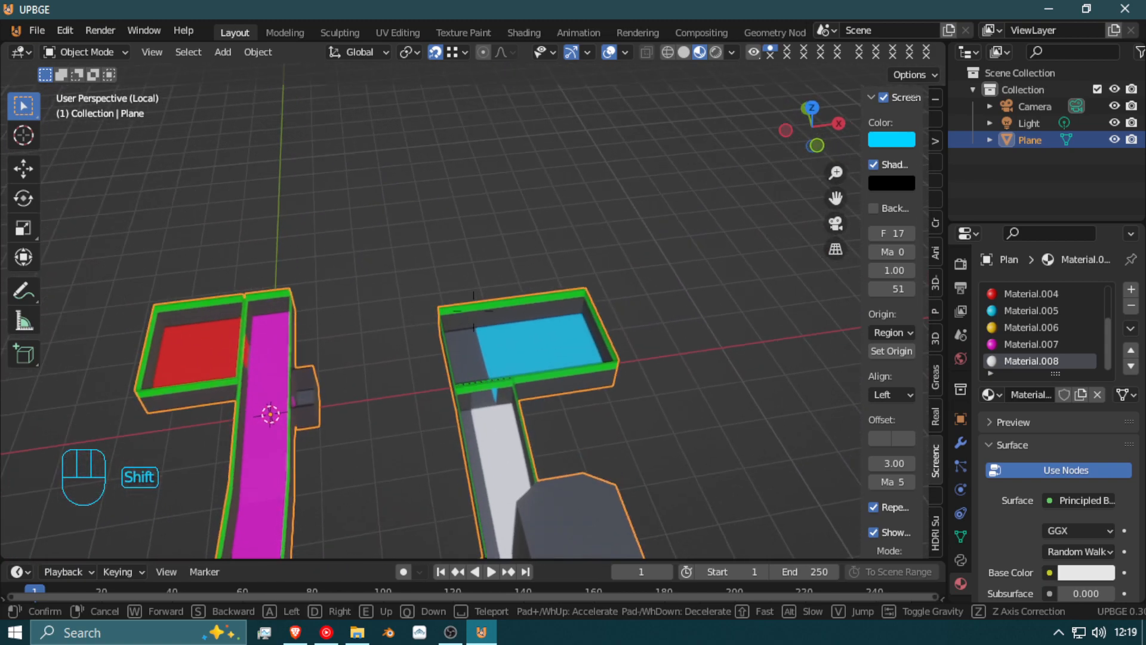
key(shift+e)
click(474, 311)
key(Tab)
key(shift+f)
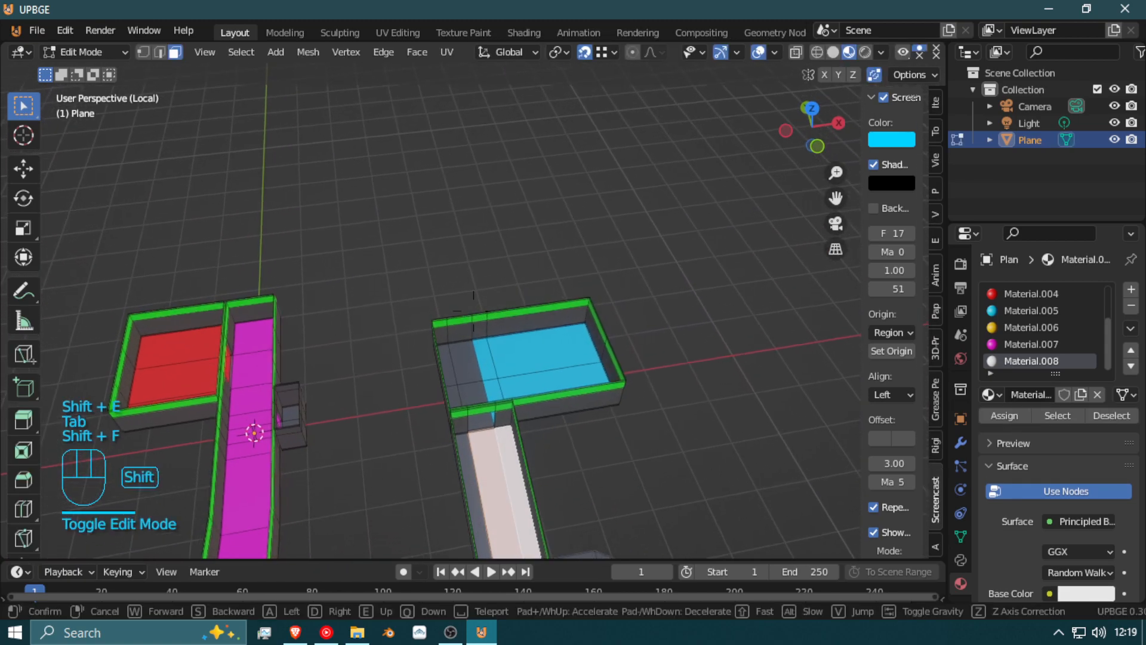
click(474, 312)
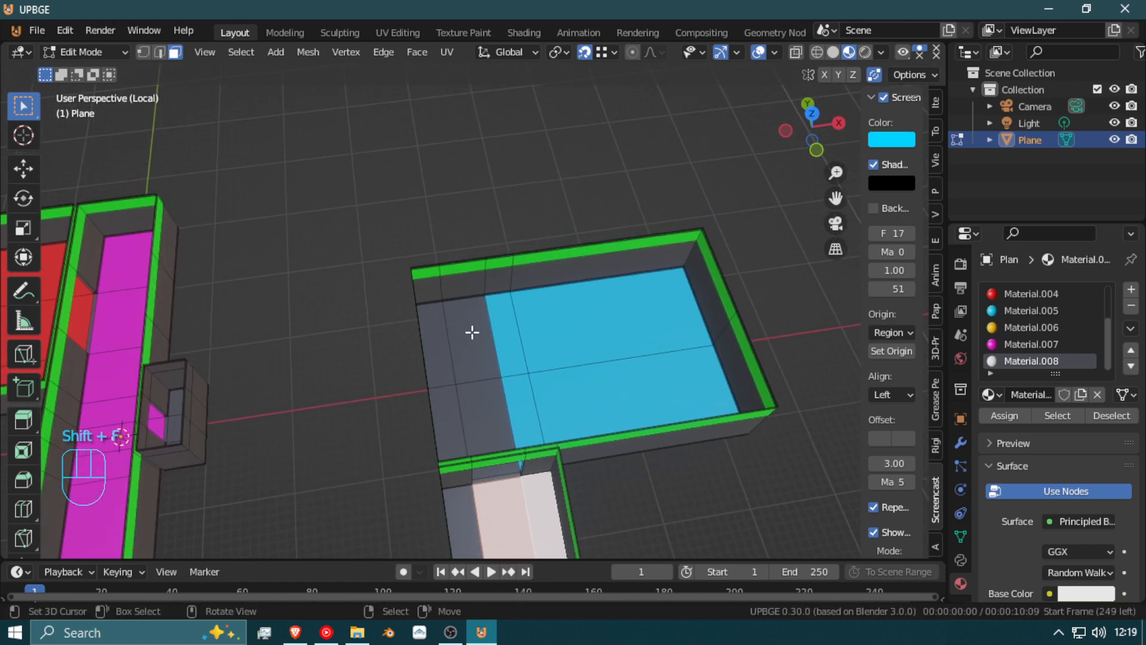
right_click(470, 336)
shift+right_click(441, 352)
shift+right_click(519, 412)
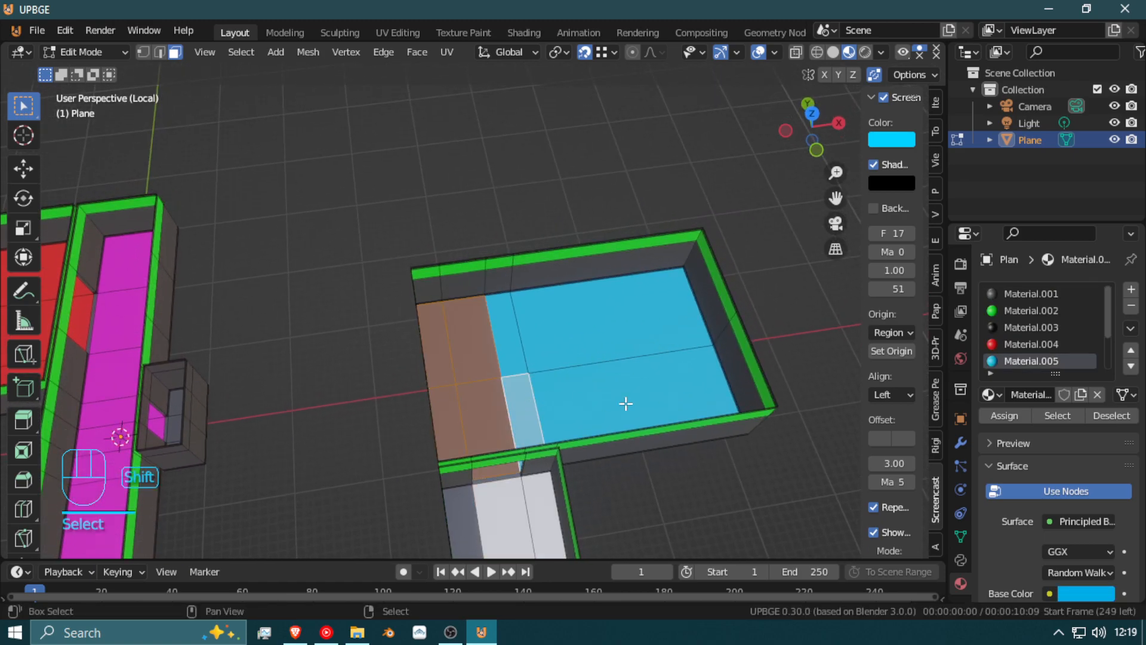
click(1005, 415)
Step: Assign the yellow Material.006 to the remaining gray floor strip along the side wall of the yellow room
key(shift+f)
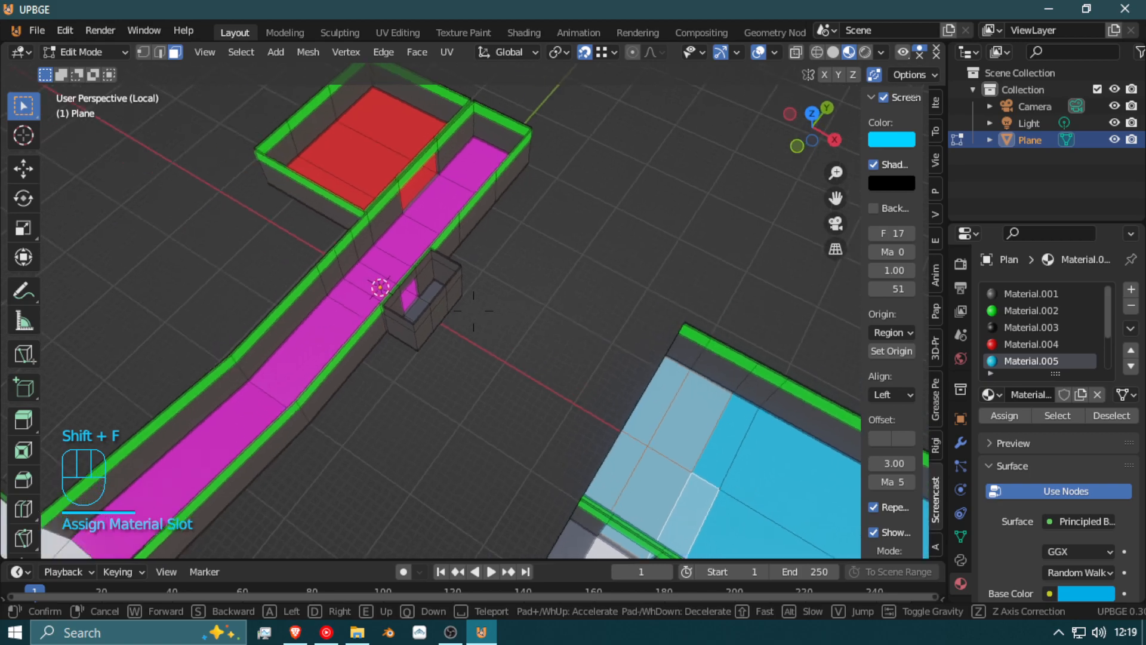
key(s)
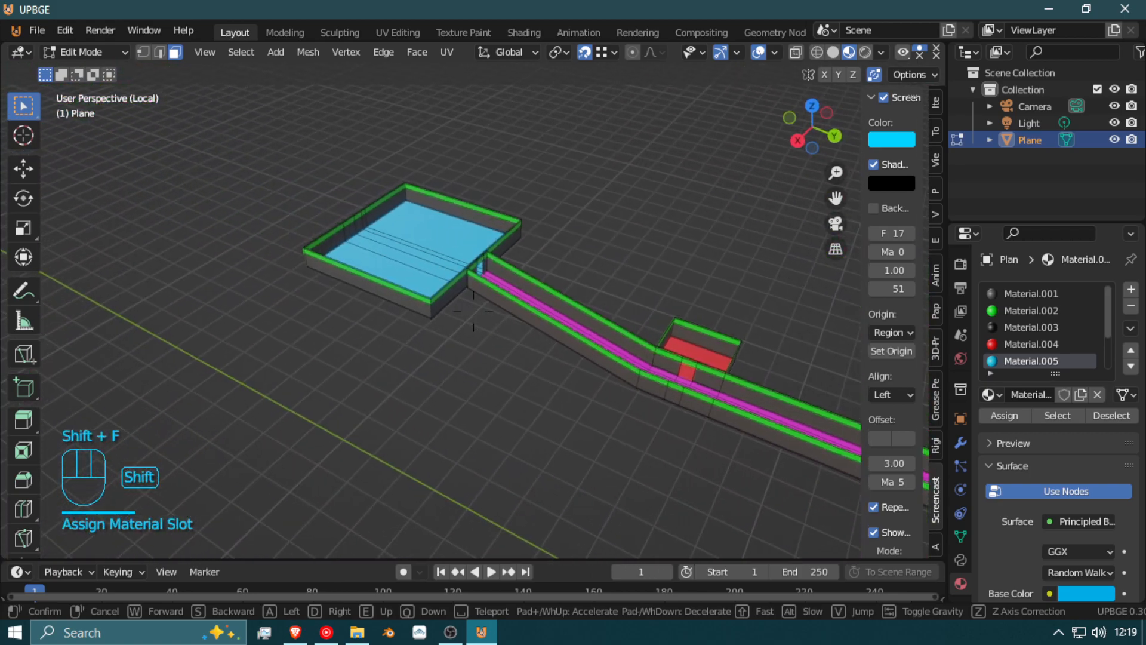
key(a)
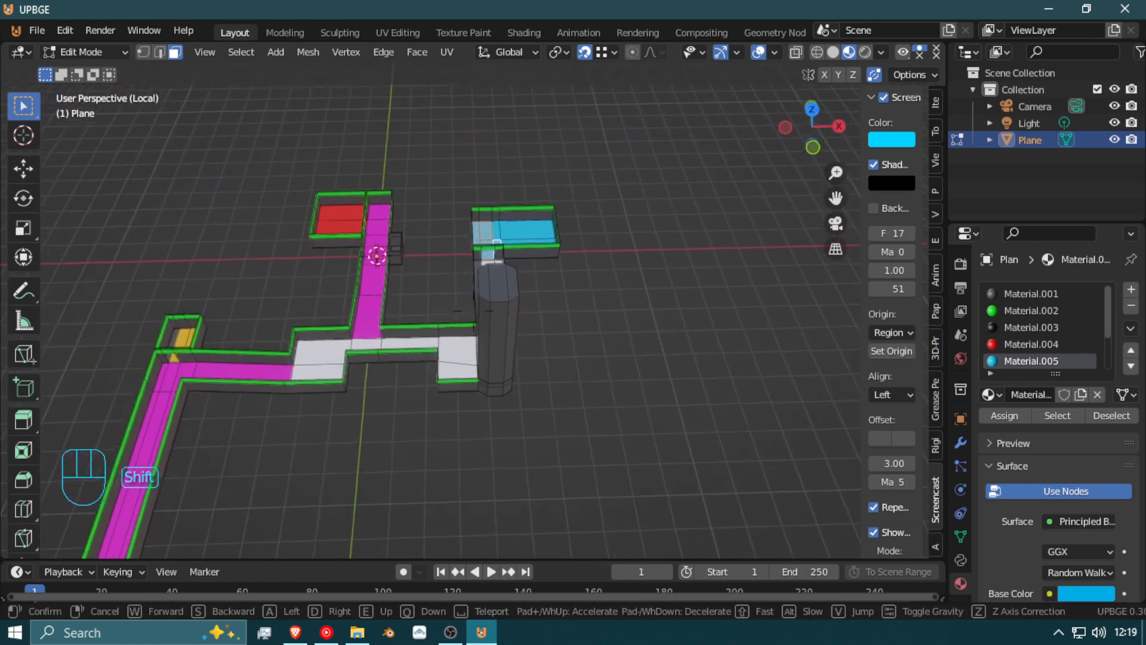
key(w)
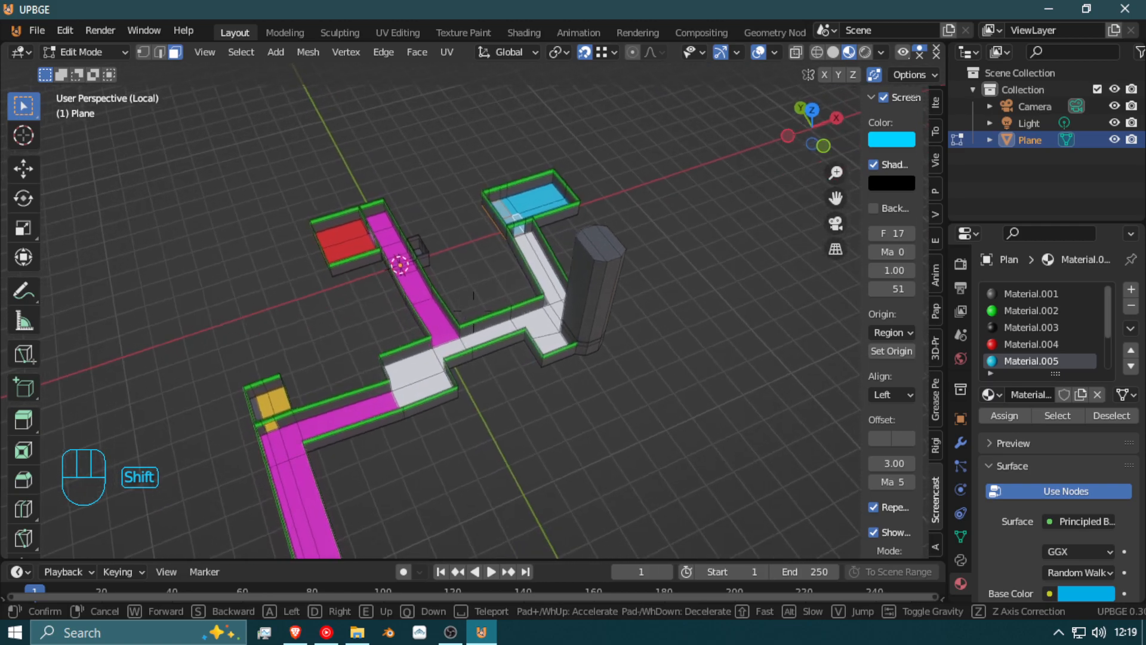
key(w)
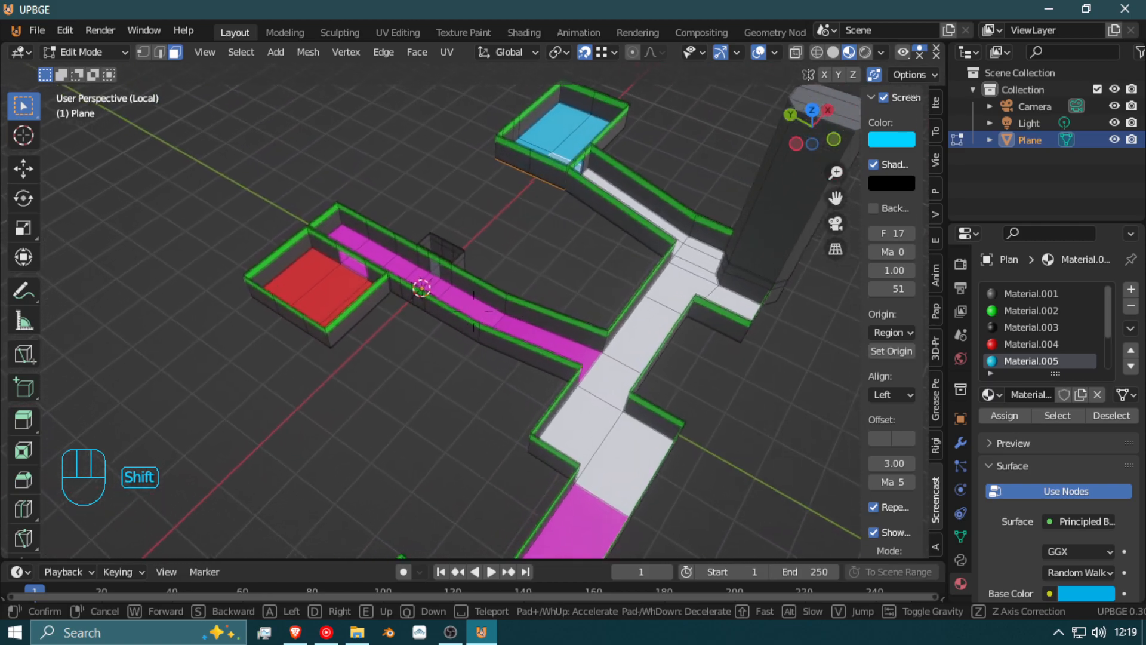
key(a)
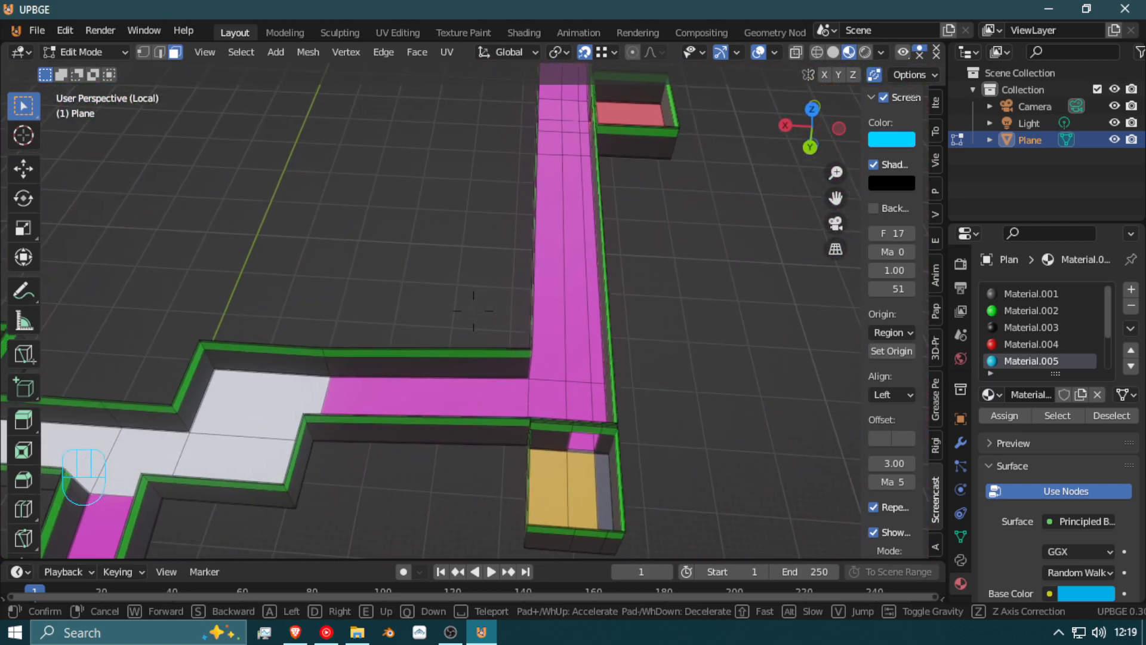
click(473, 310)
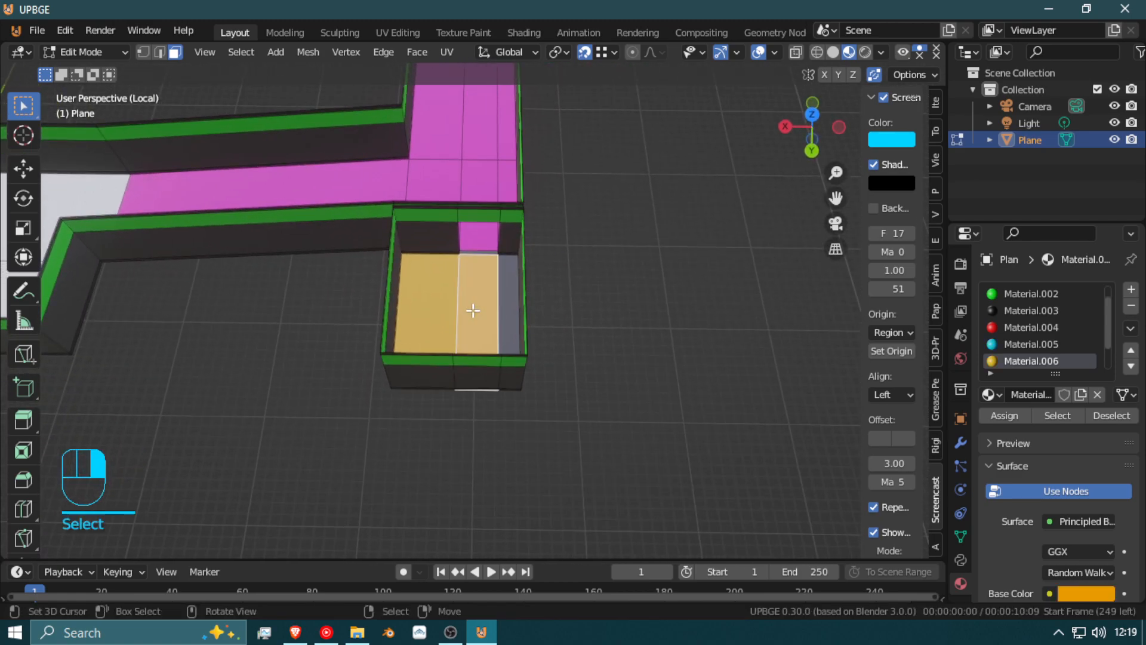
shift+click(501, 313)
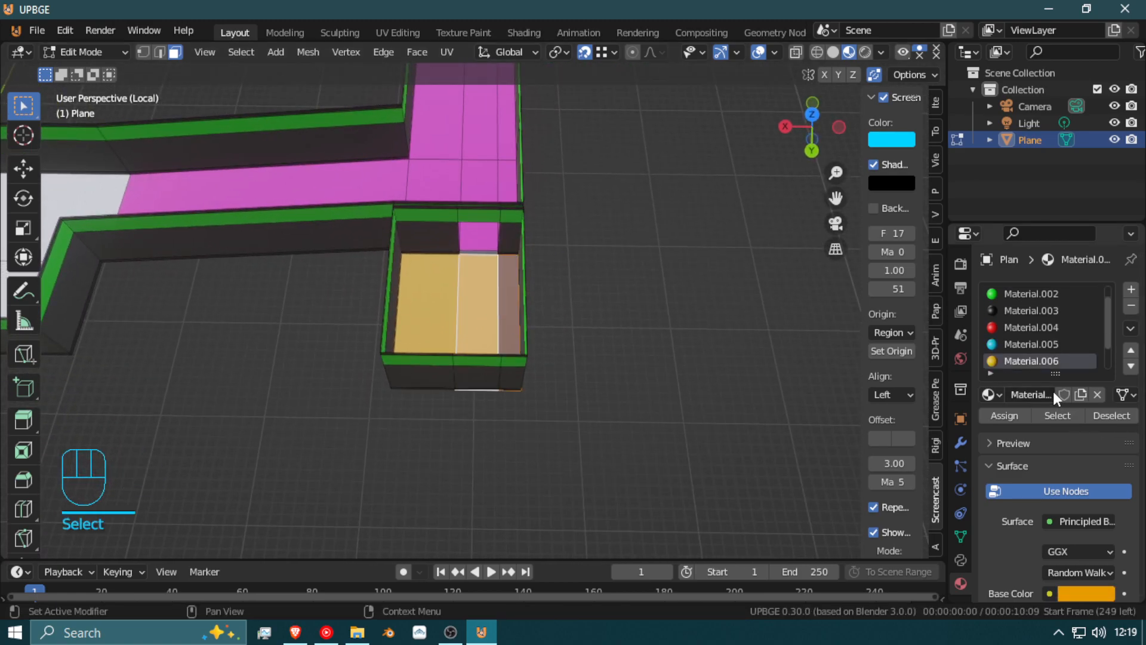
click(1006, 415)
Step: Assign the yellow Material.006 to the narrow gray threshold face in the yellow room's doorway
key(shift+f)
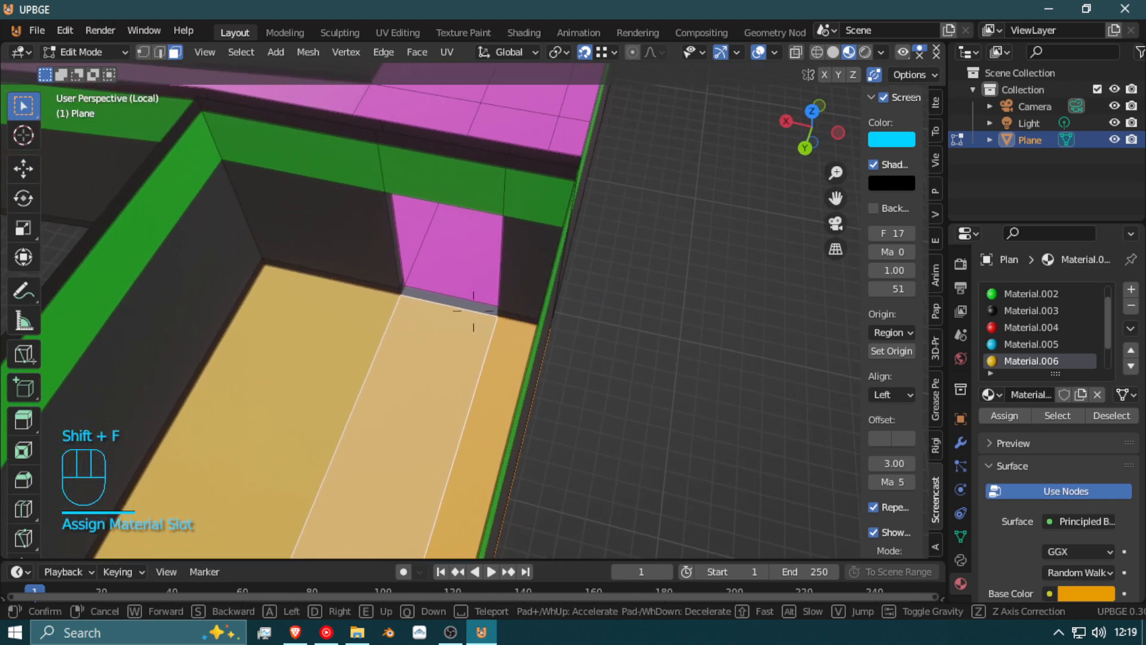
click(473, 310)
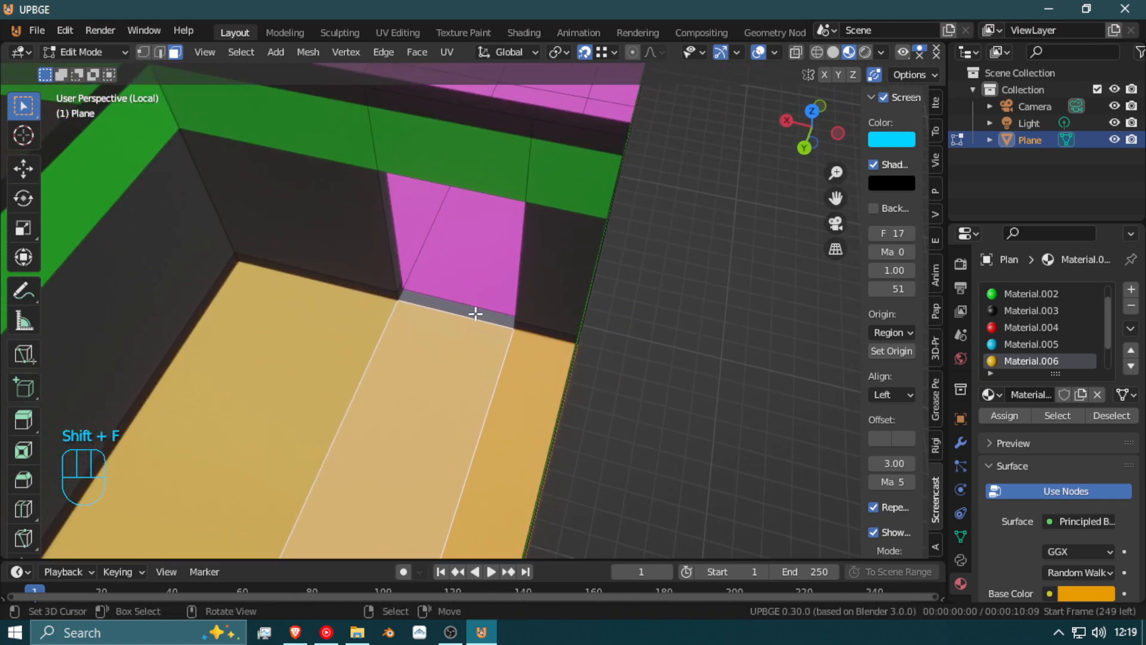
shift+click(475, 312)
shift+click(472, 355)
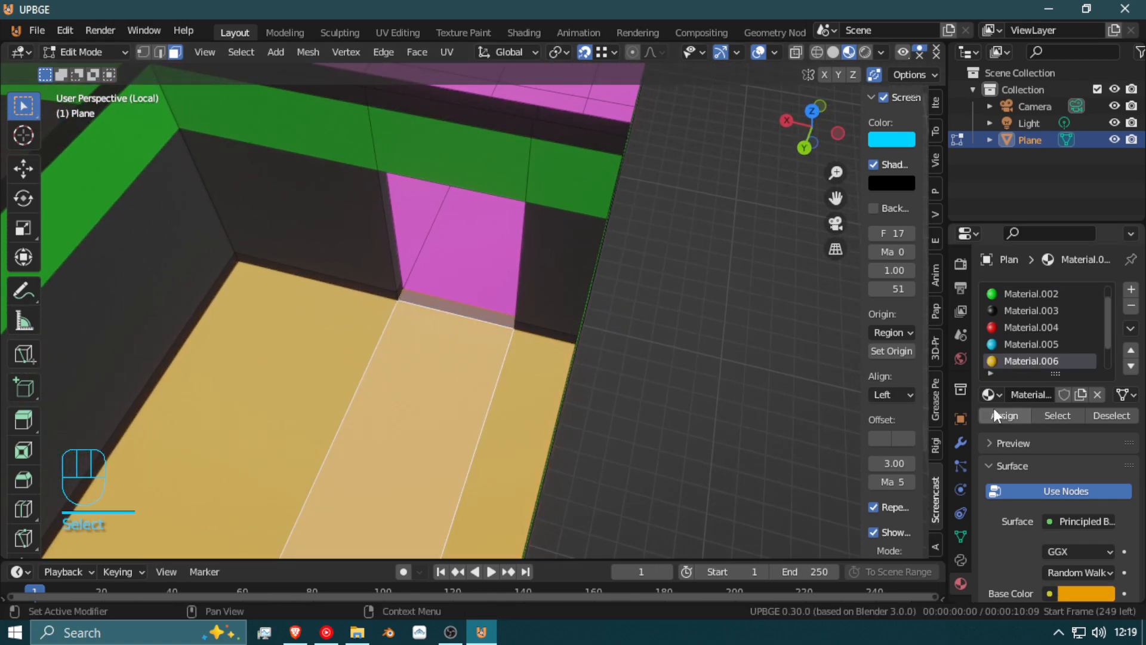
Step: Assign the red Material.004 to the red room's middle floor strip and the narrow gray threshold face in its doorway
key(shift+f)
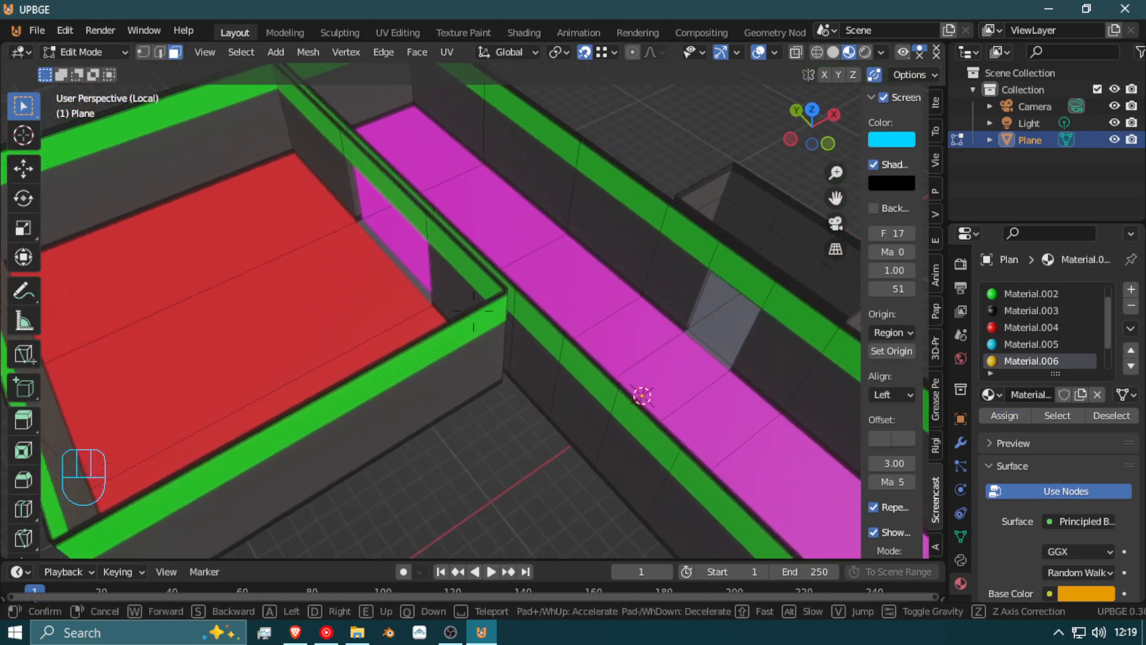
click(468, 313)
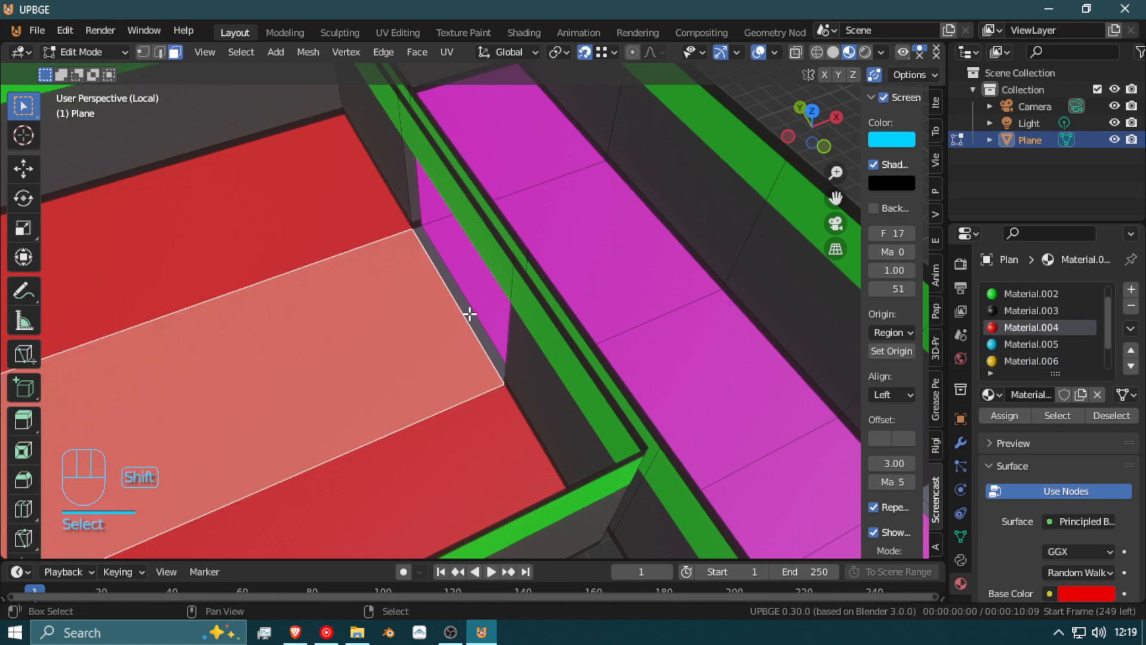
click(1001, 413)
key(shift+f)
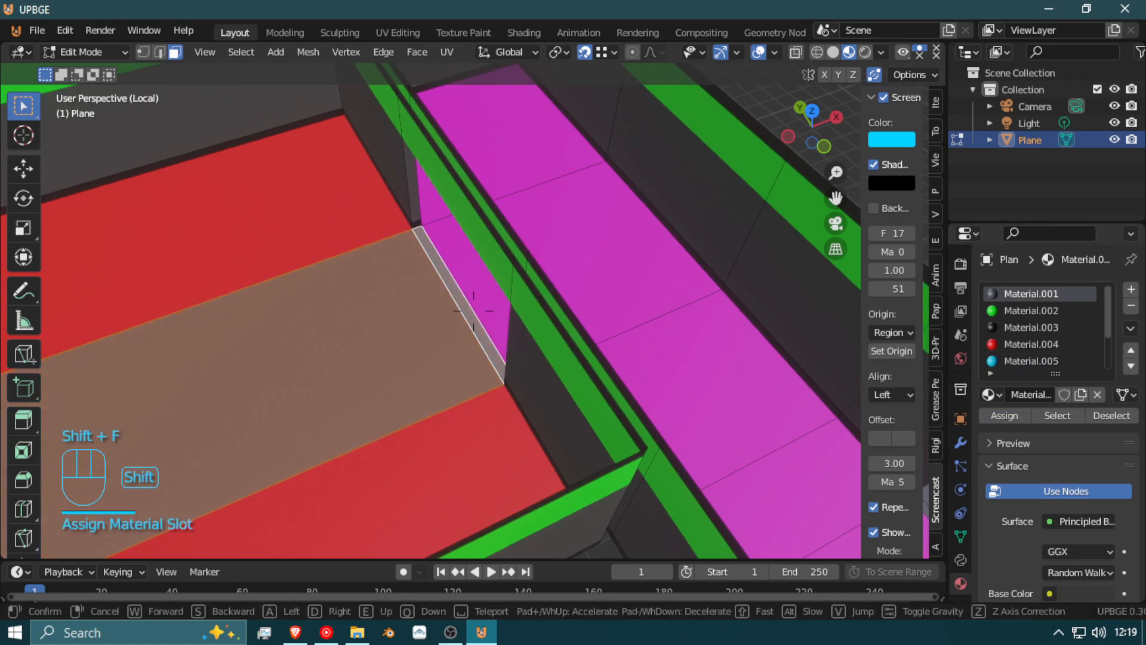
click(473, 311)
shift+click(512, 185)
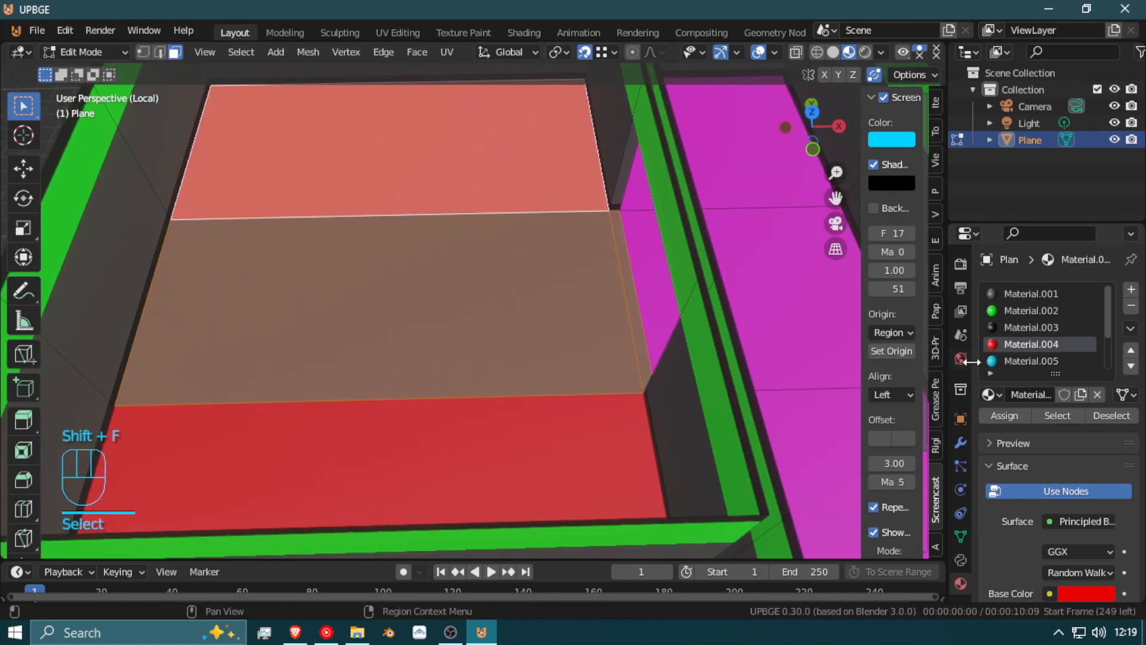
Step: Assign the yellow Material.006 to all gray floor faces and the doorway threshold of the small uncolored room beside the magenta corridor
key(shift+f)
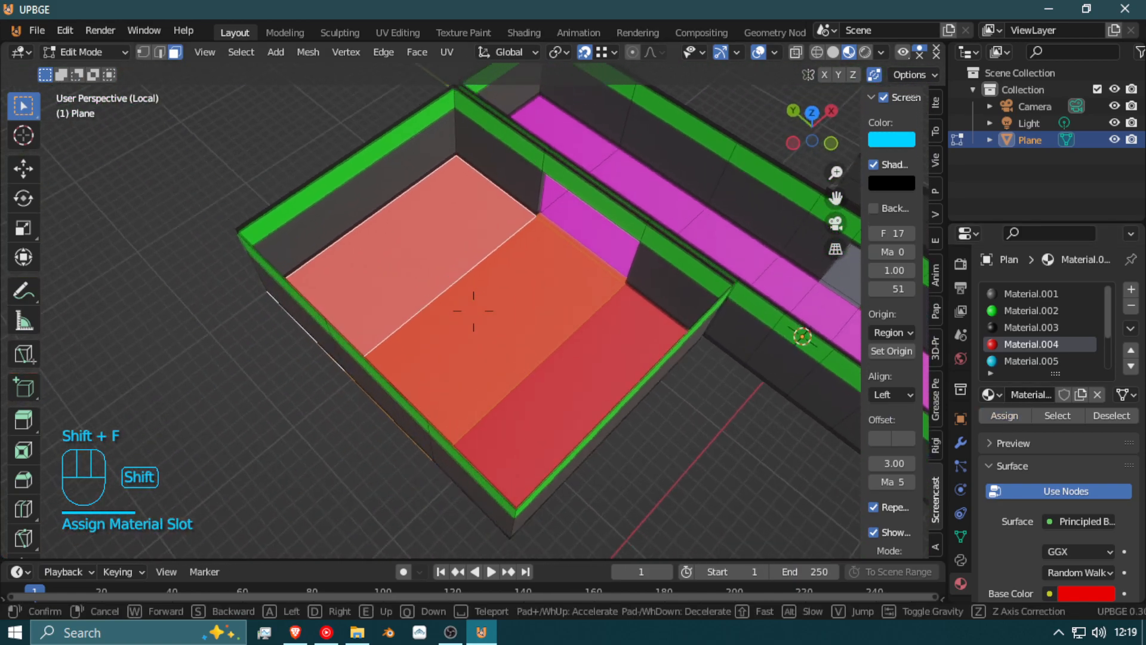
key(shift)
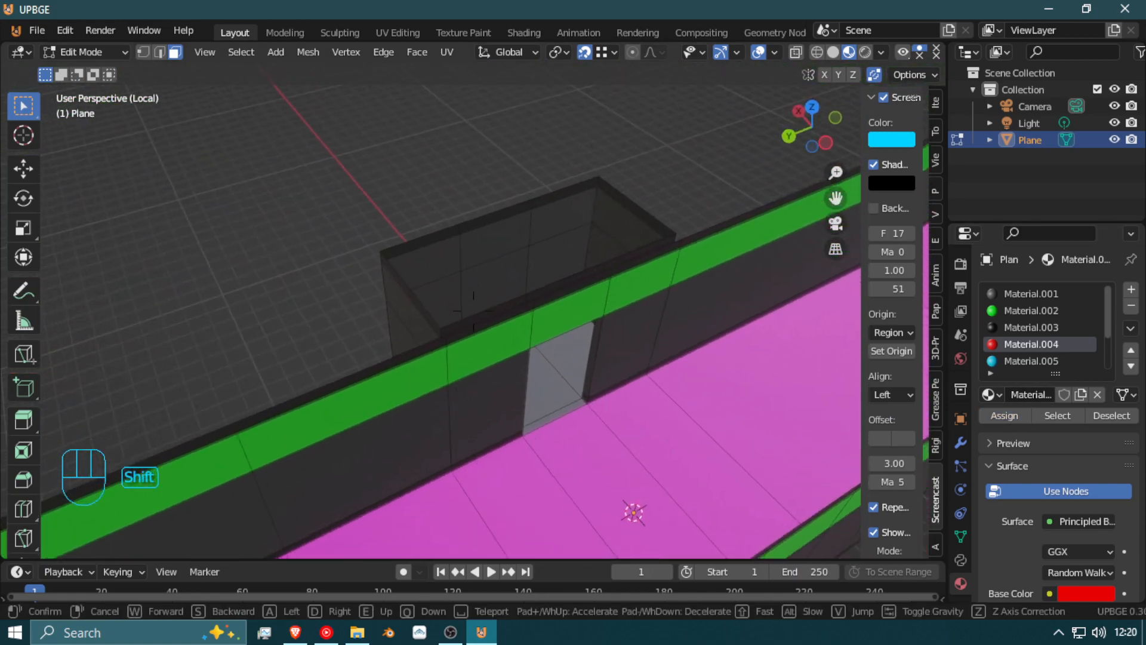
click(473, 310)
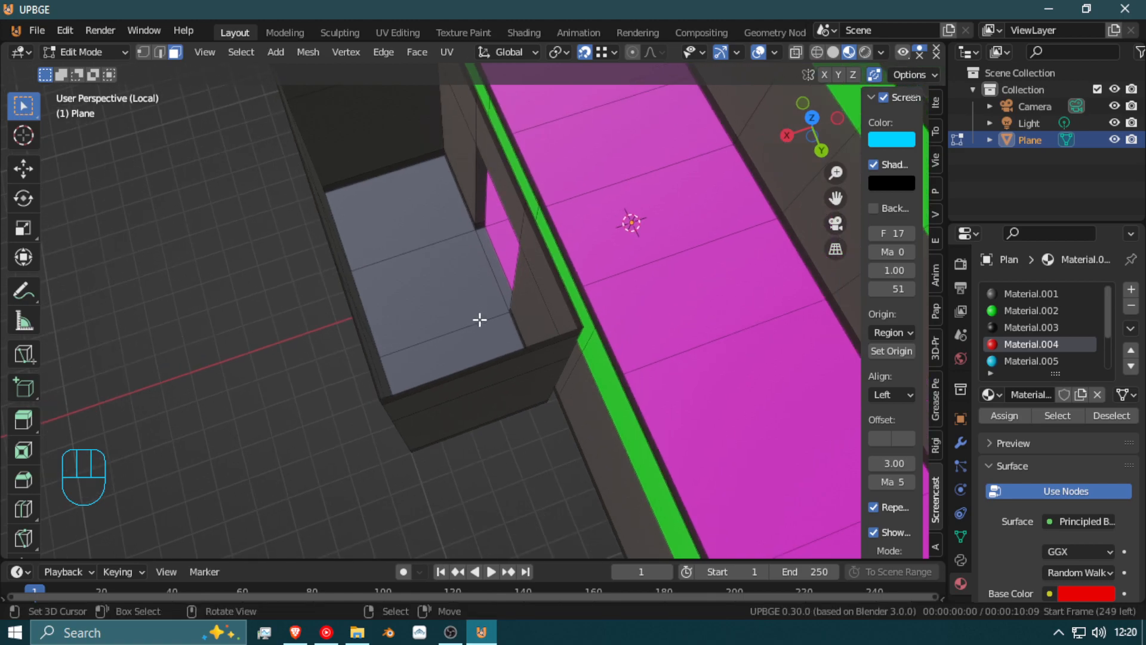
click(472, 326)
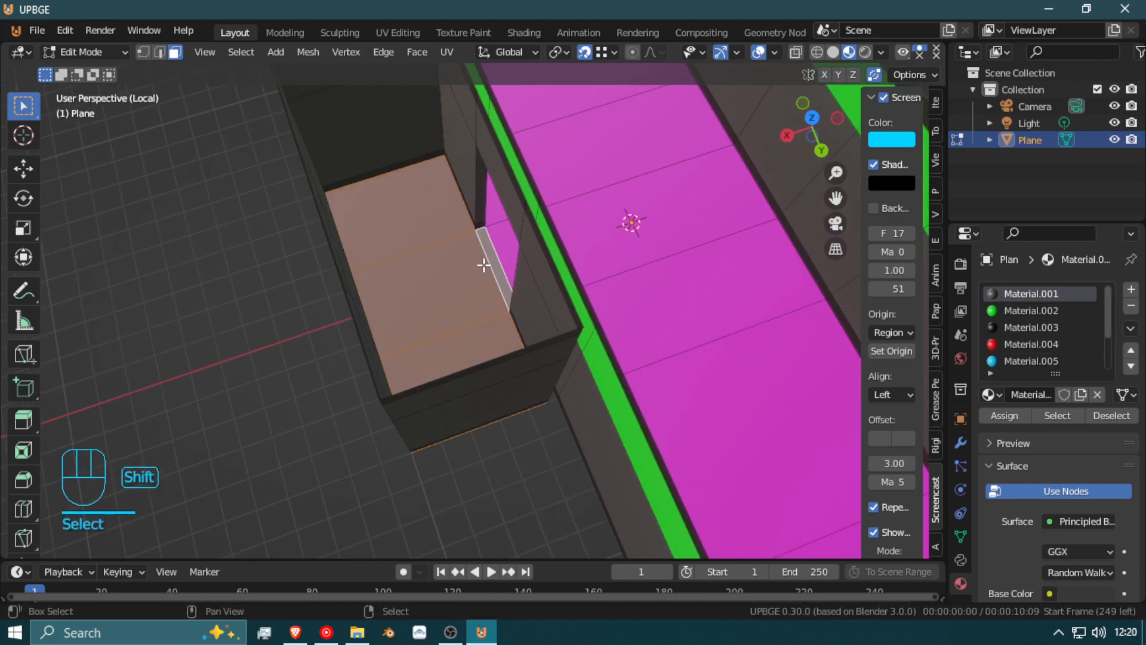
key(shift+f)
key(shift)
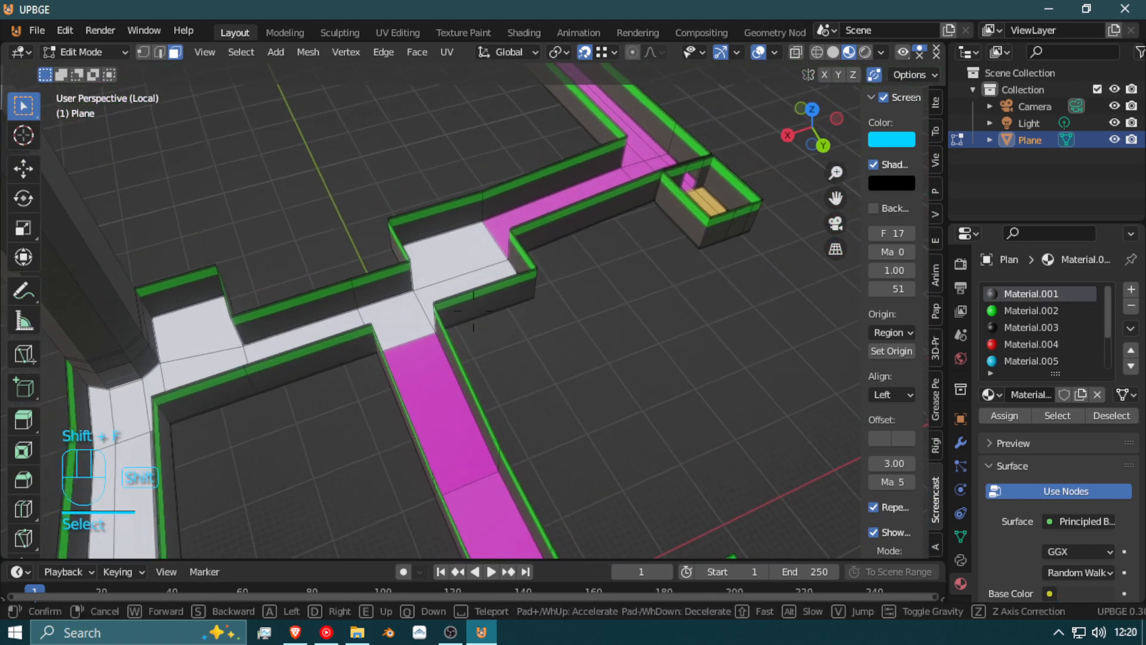
key(d)
click(473, 310)
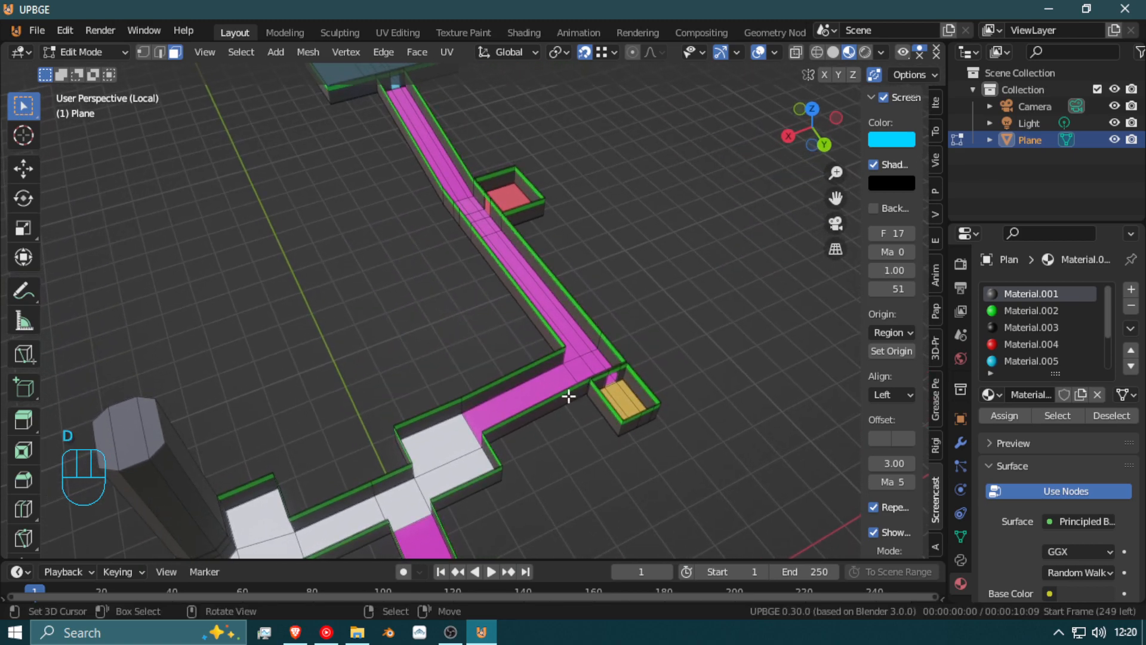
click(628, 405)
click(1019, 411)
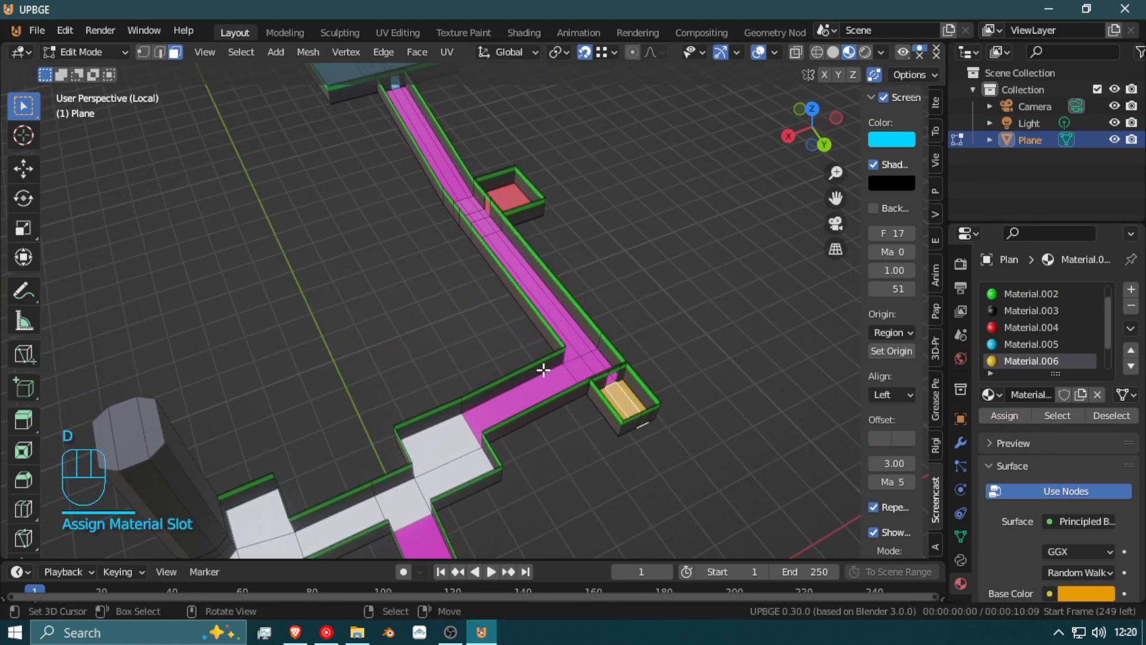
Step: Assign the blue Material.005 to the gray threshold face between the blue room and the white corridor
key(shift+f)
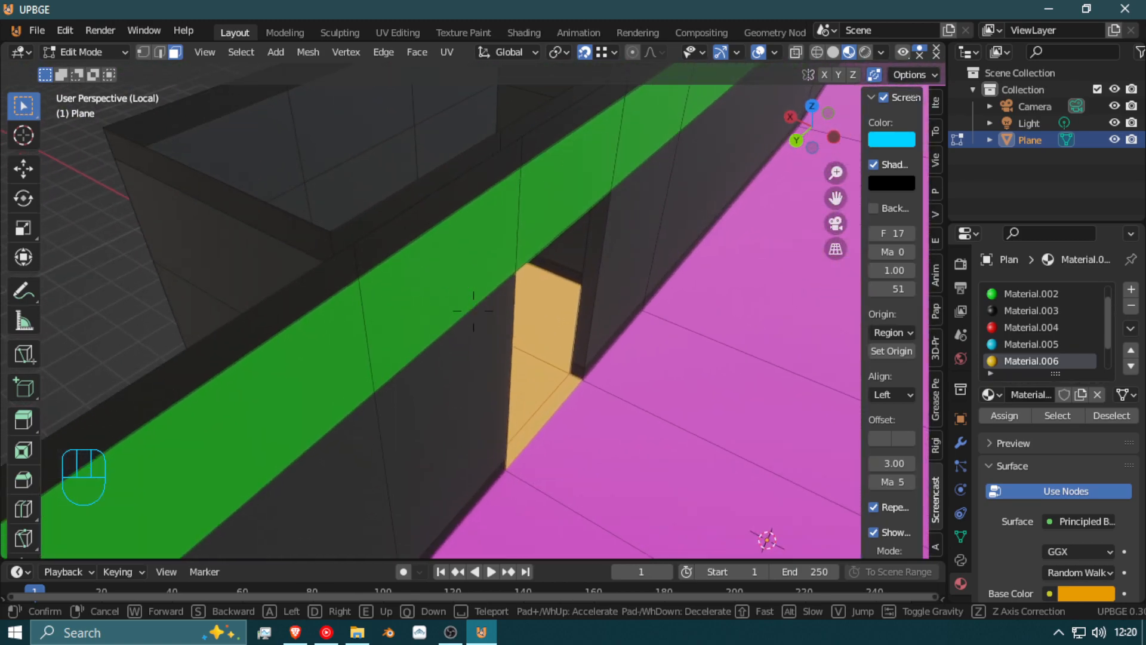
key(shift+w)
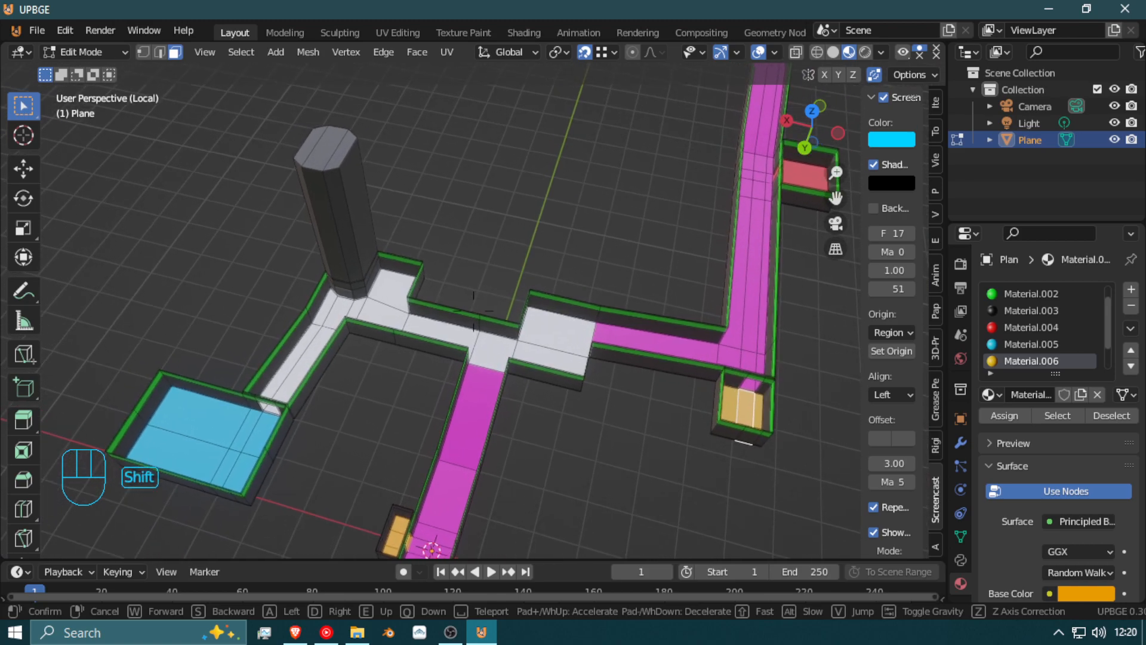
key(w)
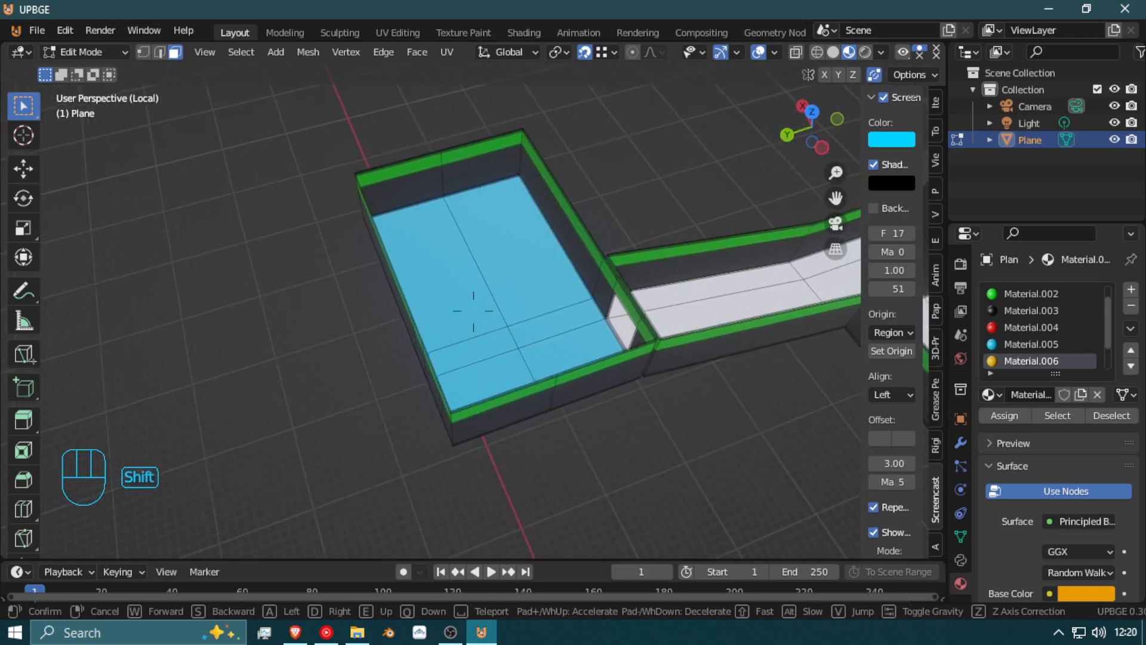
key(w)
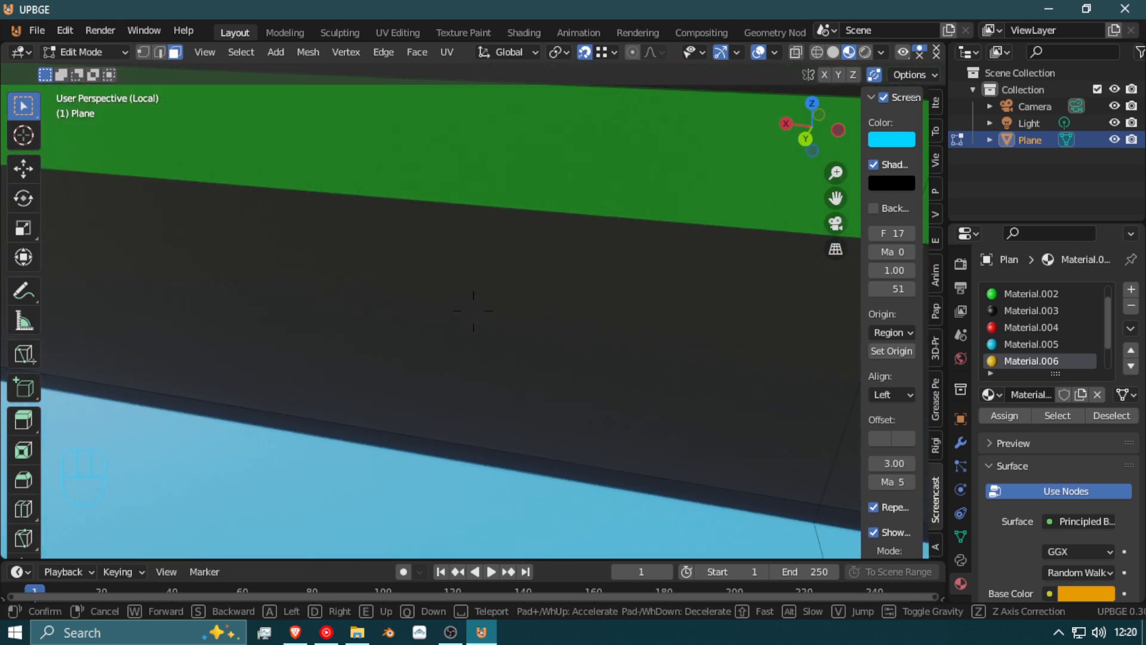
key(w)
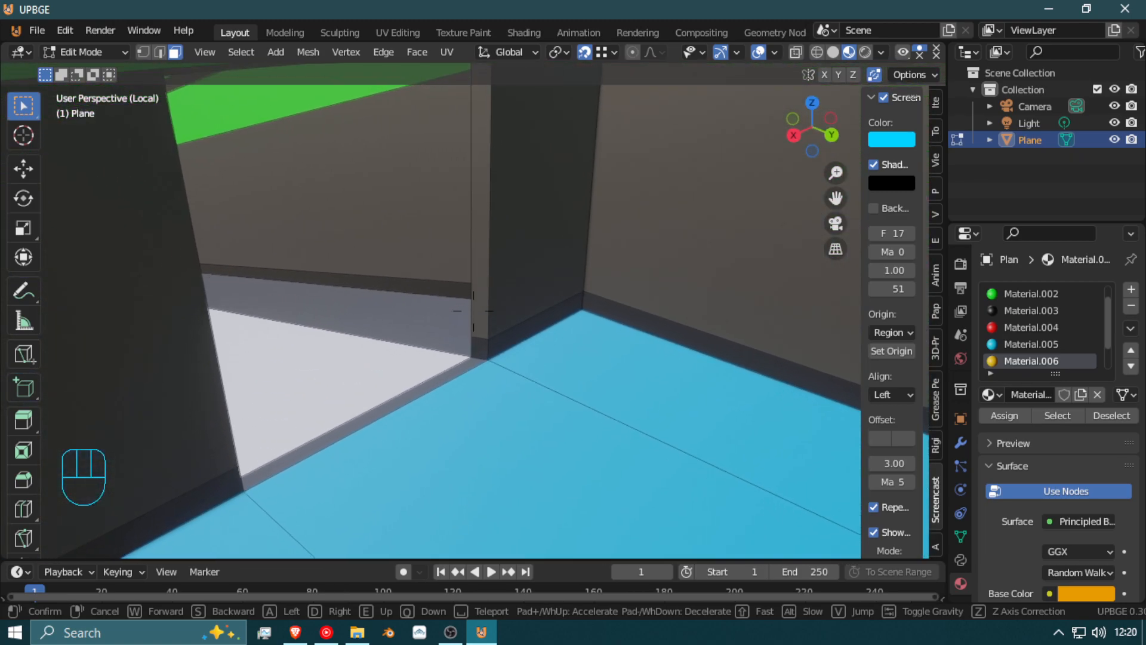
key(w)
click(525, 392)
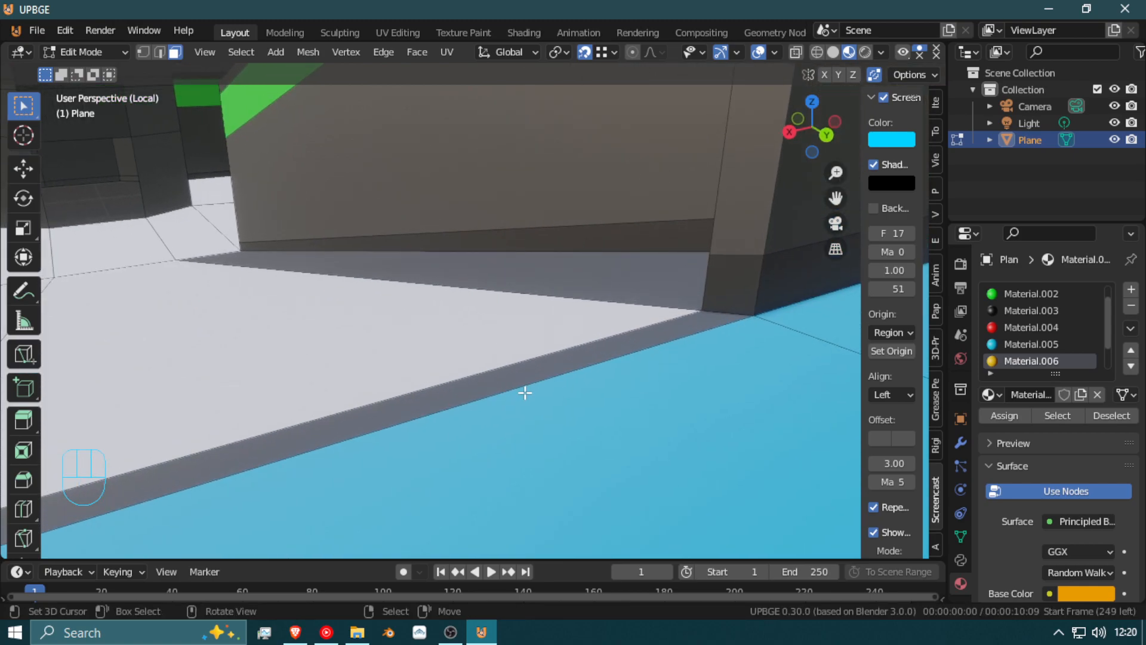
click(533, 383)
shift+click(535, 372)
click(1030, 361)
click(1012, 413)
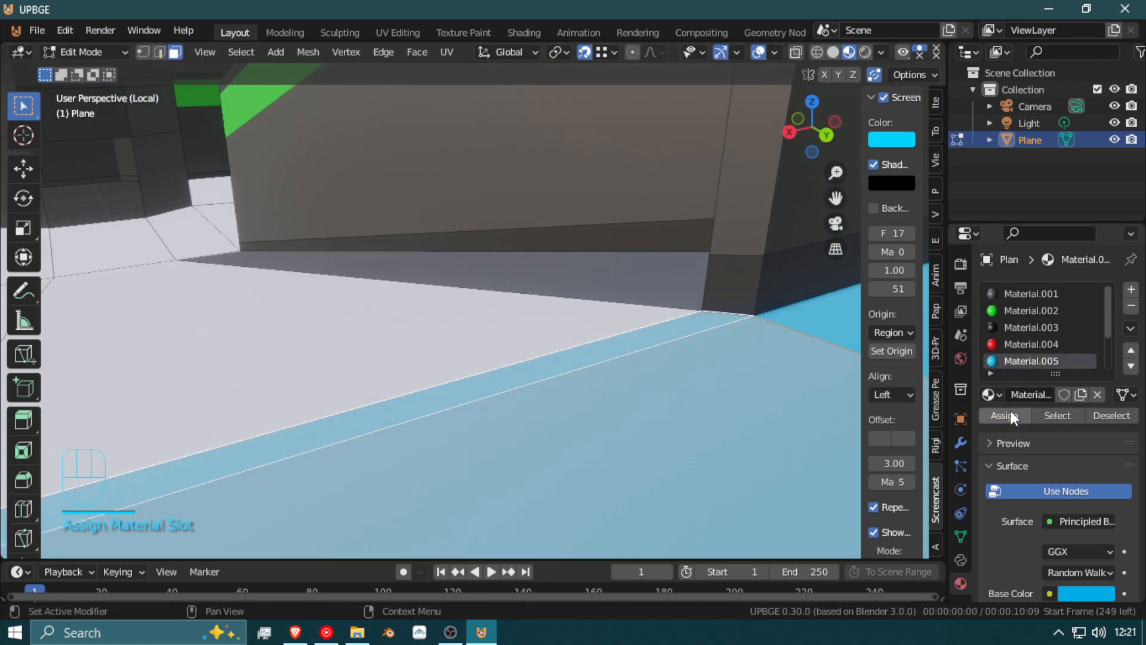
shift+click(554, 425)
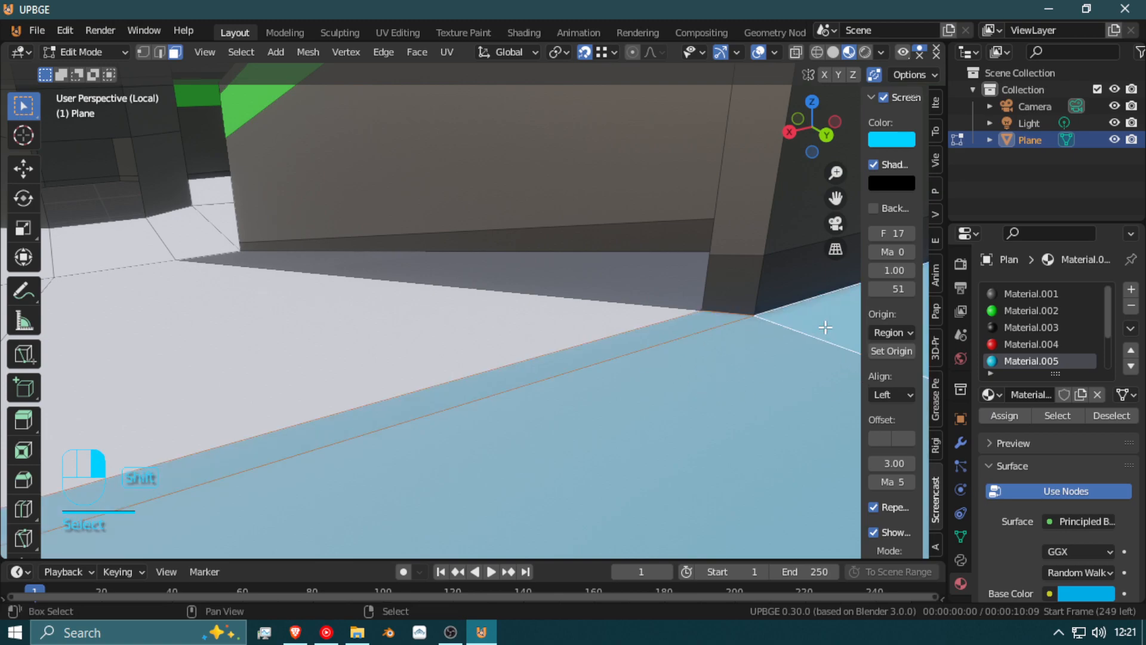
Step: Assign the white Material.008 to the gray floor strip along the side wall of the white corridor
key(Tab)
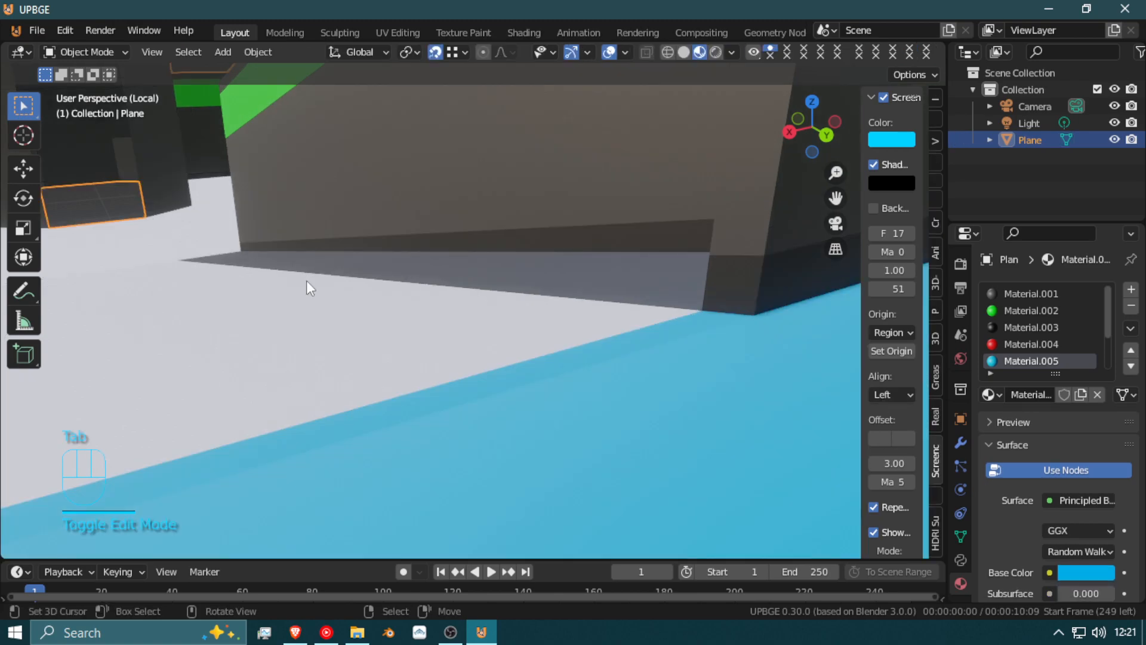
key(Tab)
key(Tab)
key(shift+f)
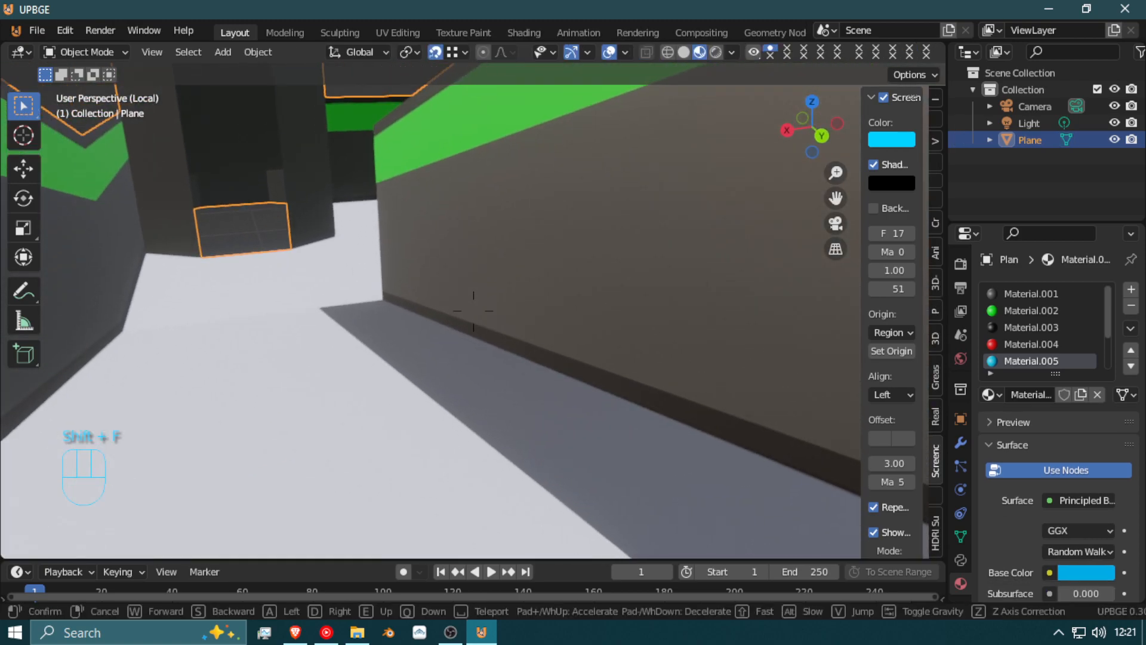
click(474, 311)
key(Tab)
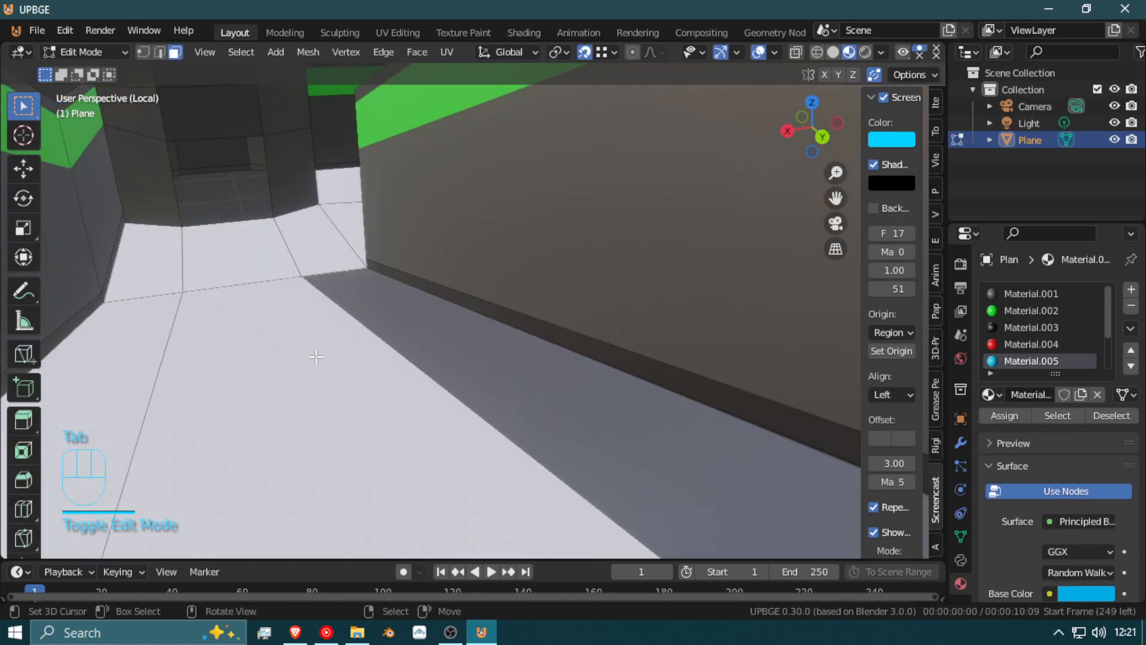
right_click(317, 356)
shift+click(406, 311)
shift+click(299, 261)
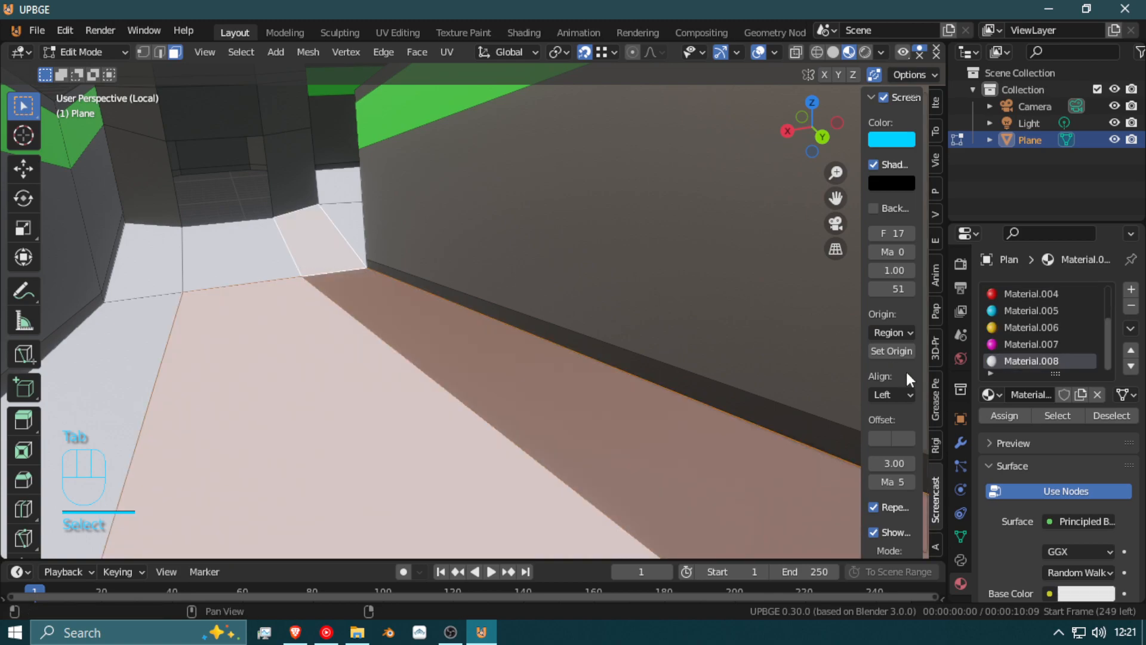
click(1004, 414)
Step: Assign the blue Material.005 to the gray threshold face between the far end of the magenta corridor and the other blue room
key(shift+f)
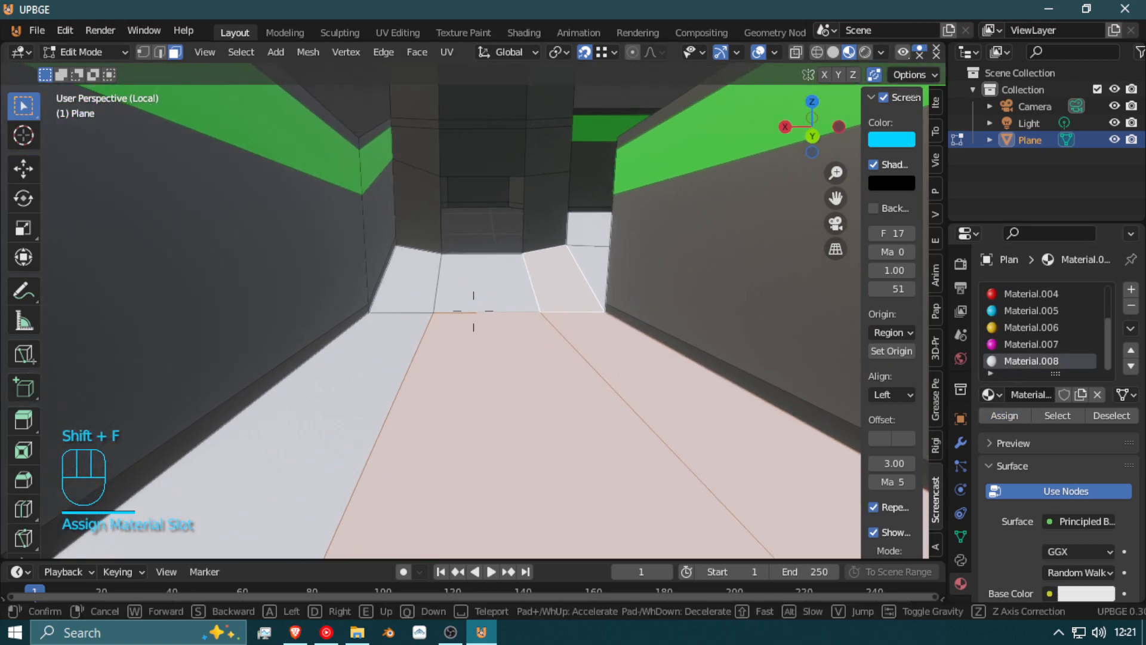
key(shift+w)
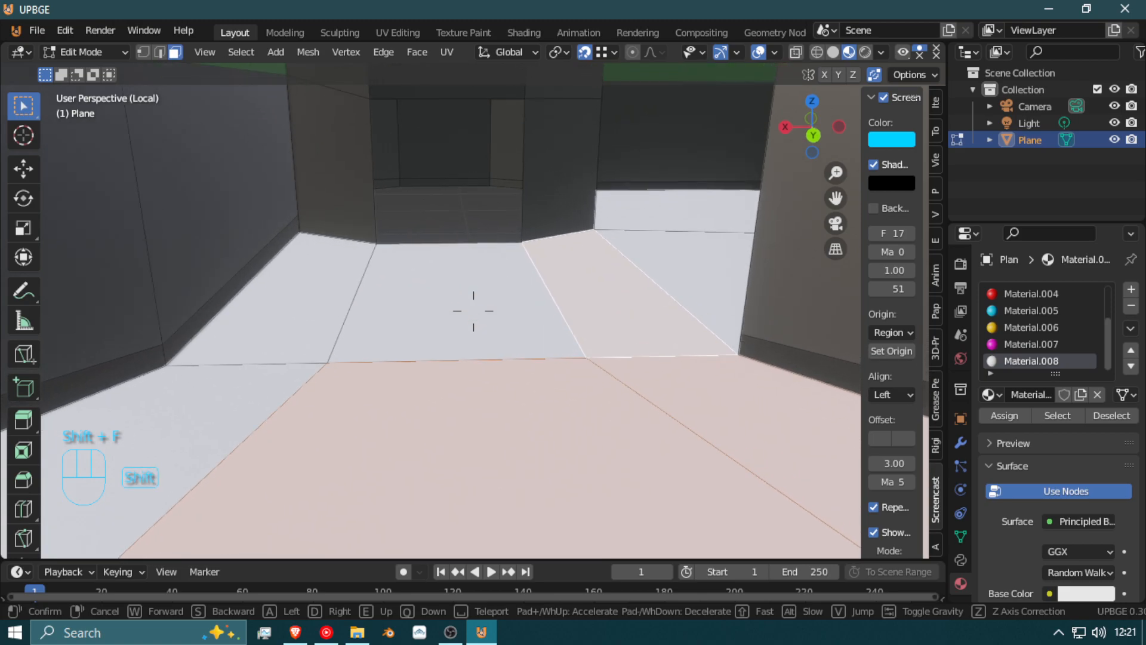
key(w)
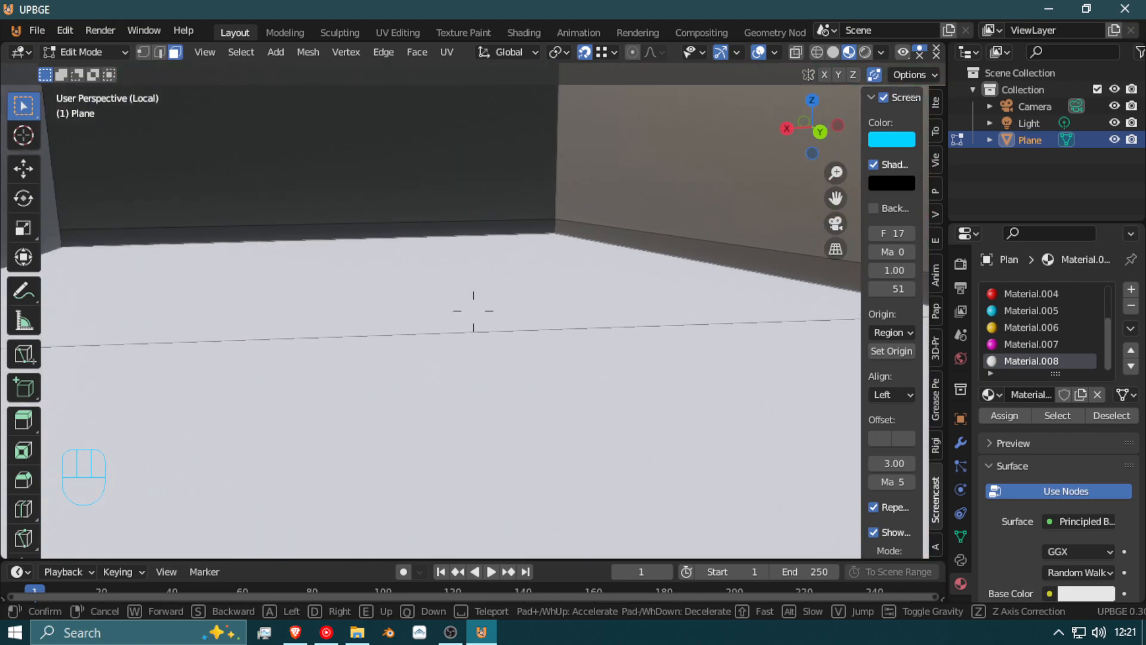
key(w)
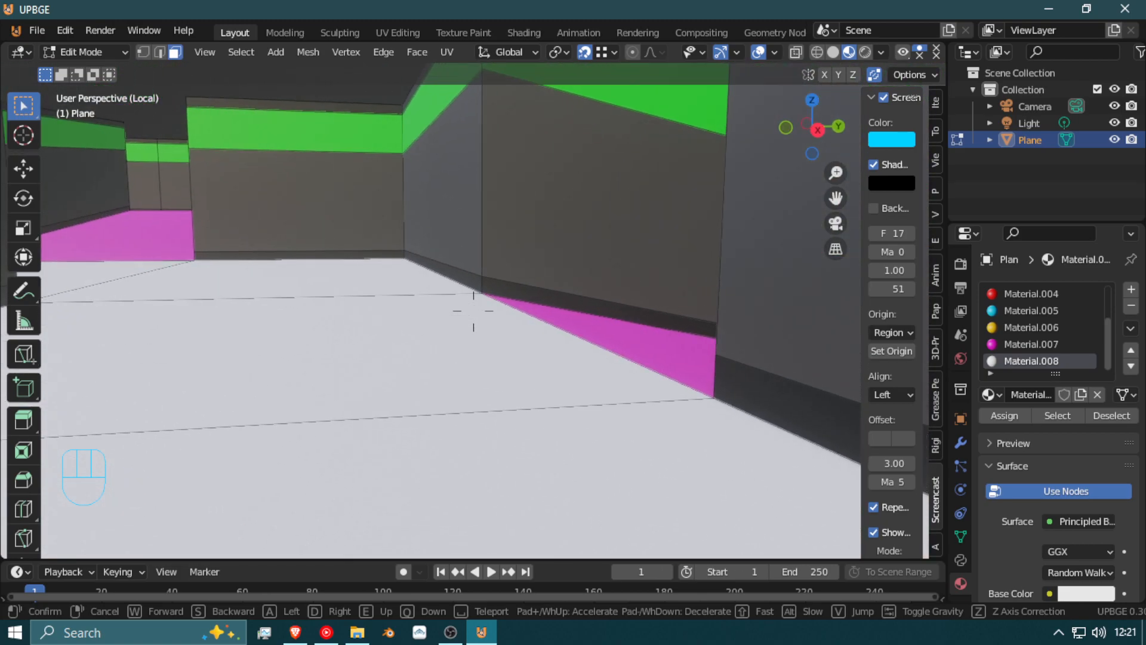
key(w)
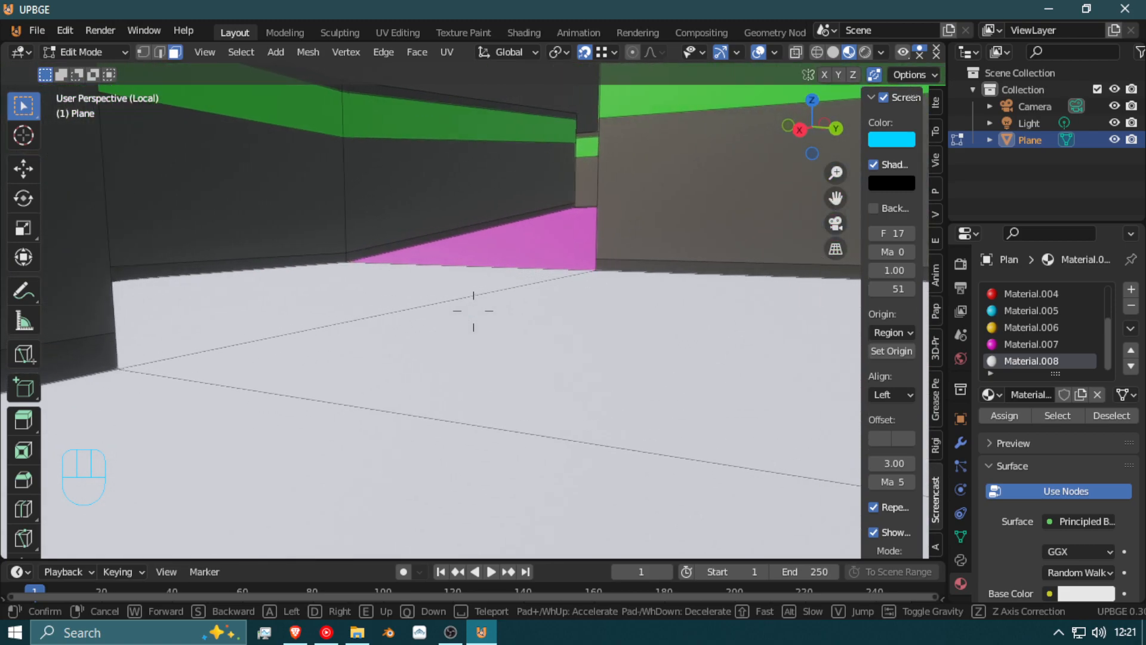
key(shift+w)
key(w)
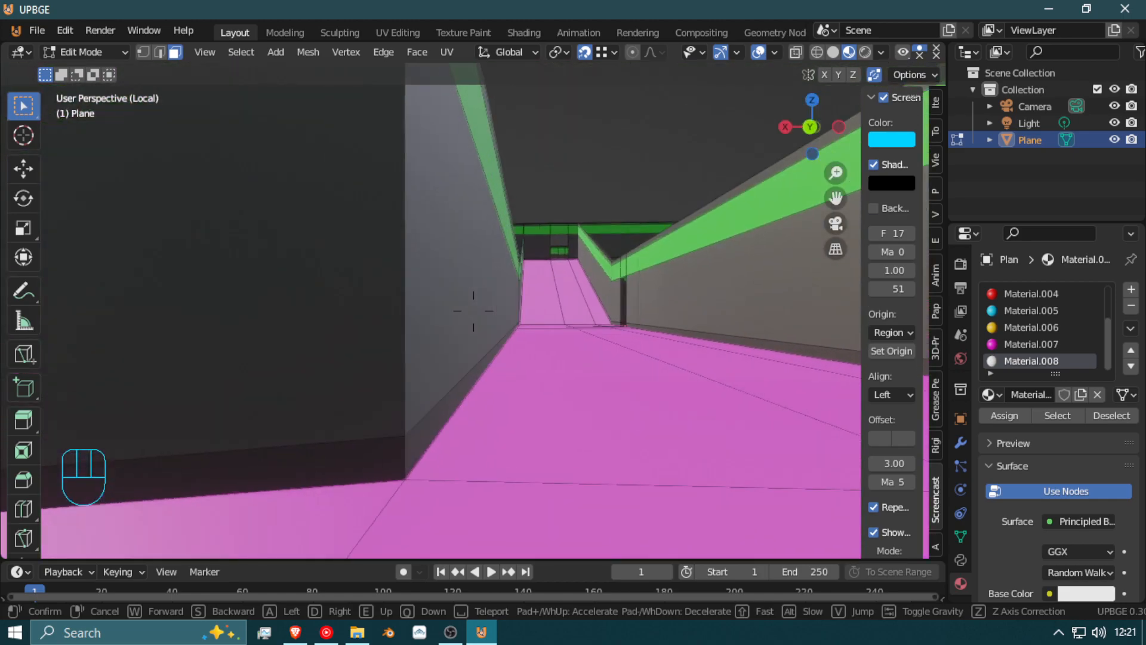
key(shift)
key(w)
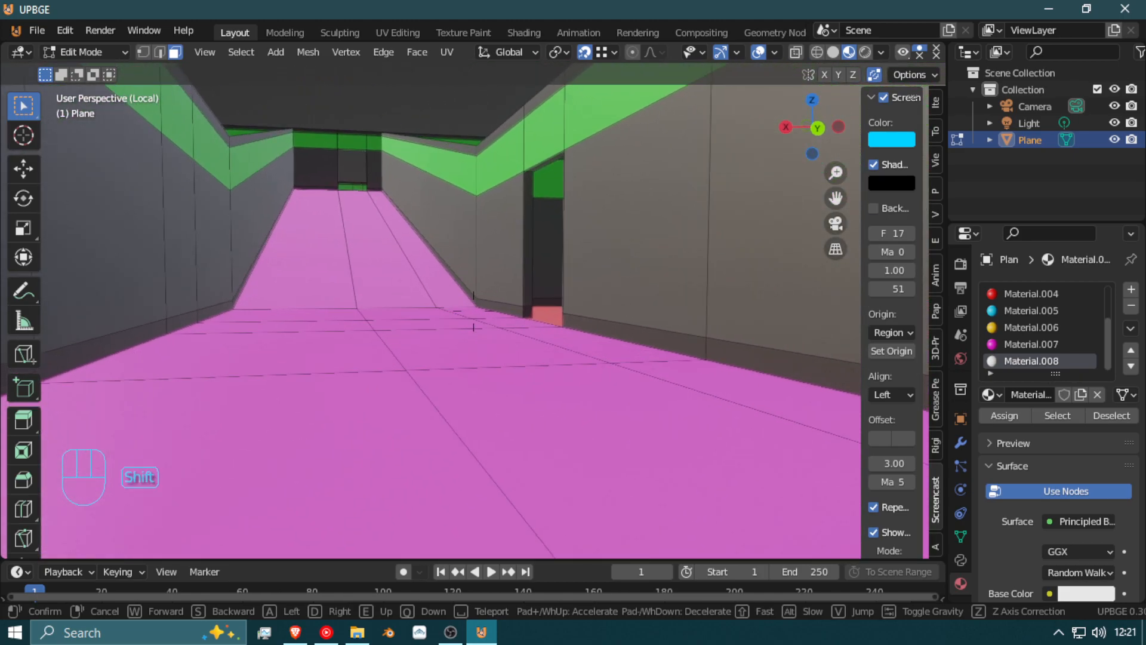
key(w)
key(shift)
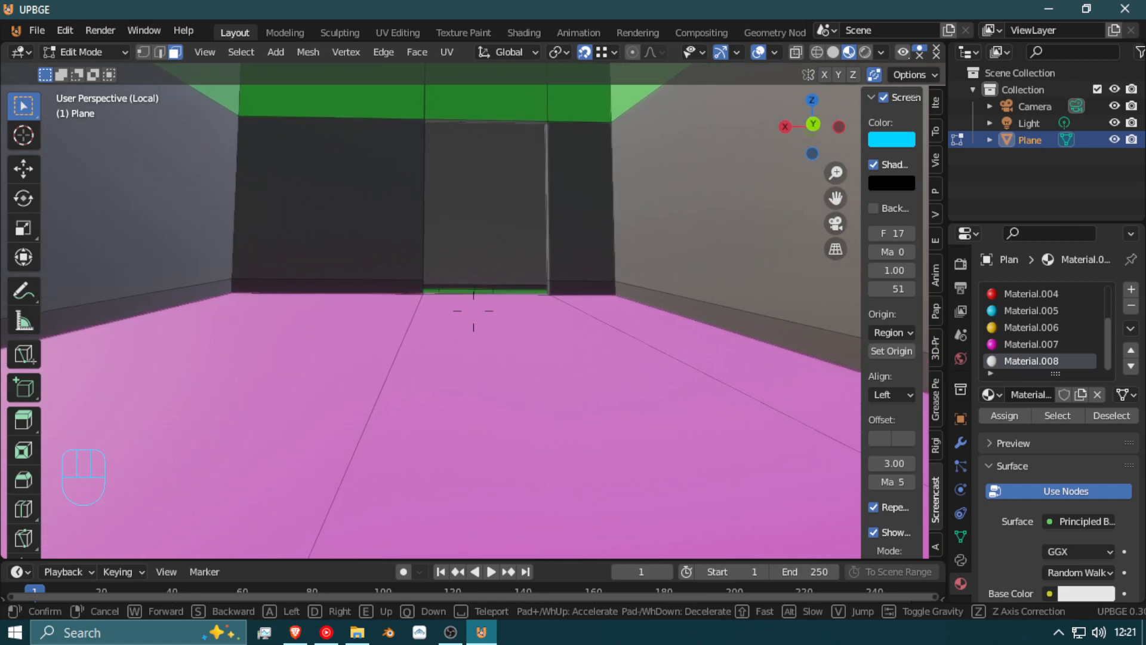
key(w)
click(473, 311)
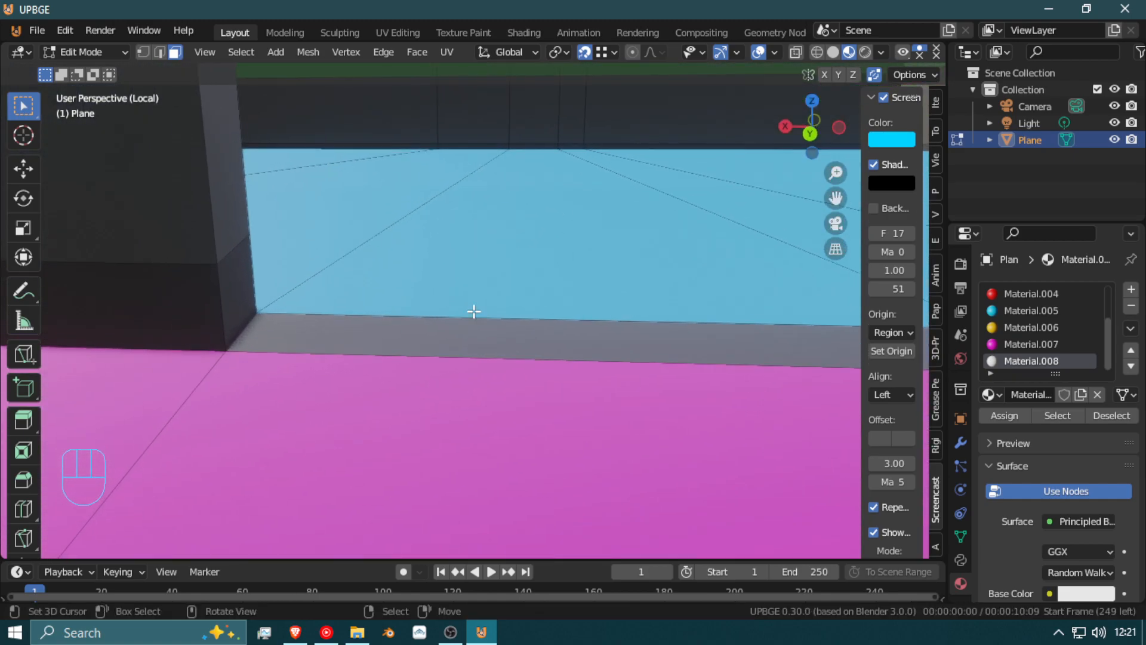
click(450, 323)
shift+click(447, 286)
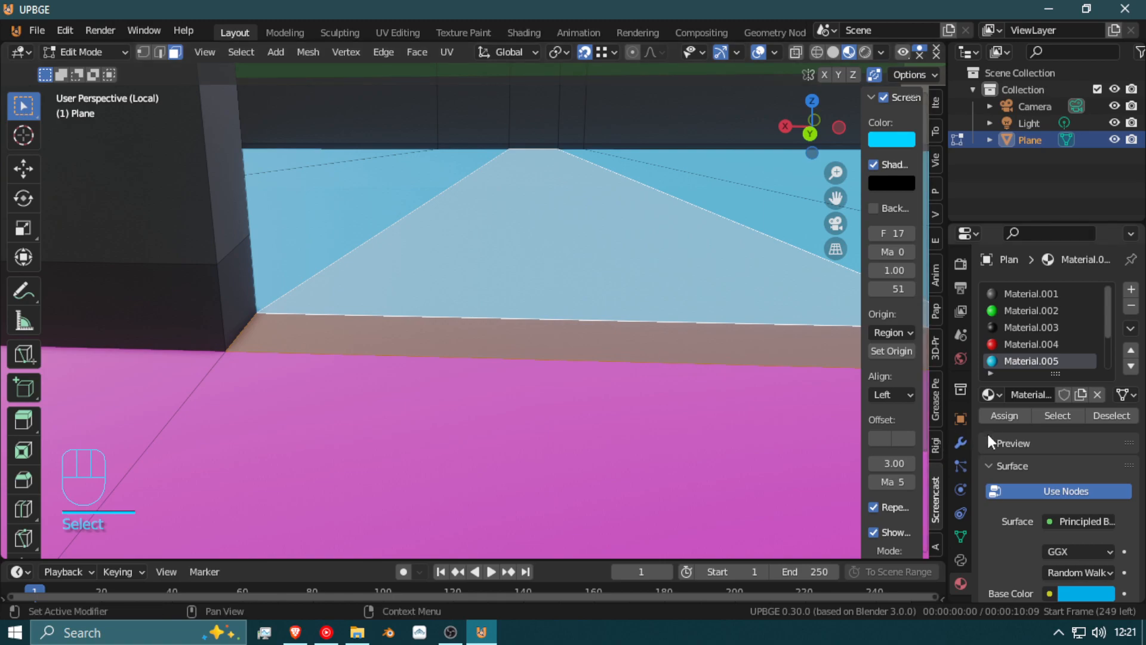
click(1002, 414)
Step: Walk through the magenta and white corridors and past the colored rooms to inspect the floors and thresholds for unpainted faces
key(shift+f)
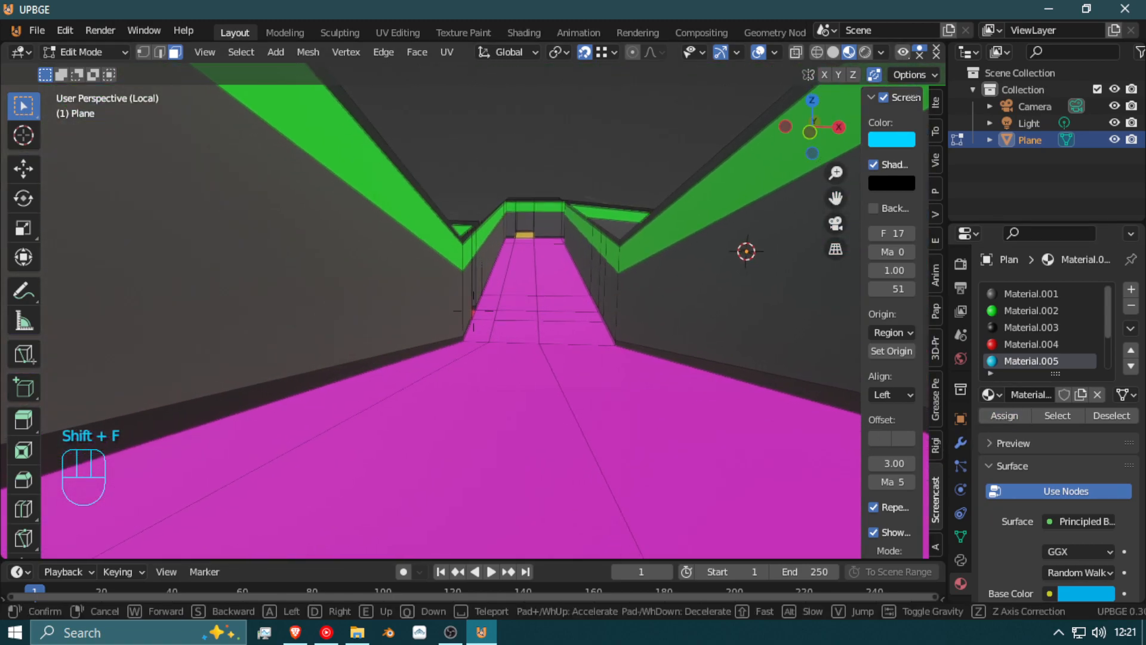
key(shift+w)
key(shift+w)
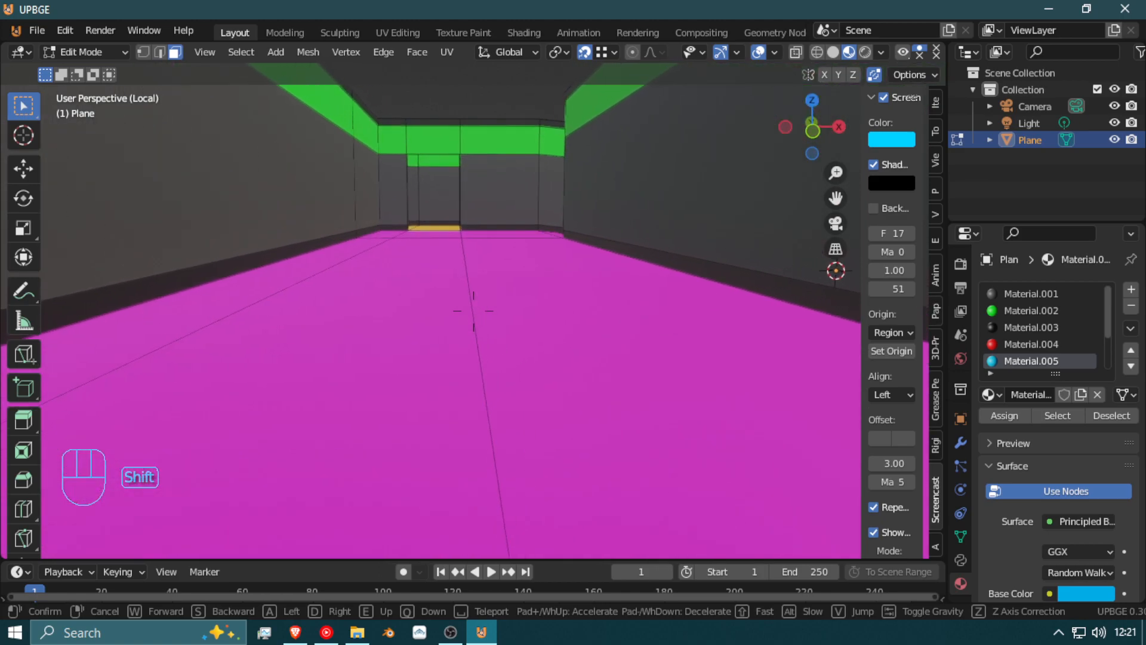
key(shift+w)
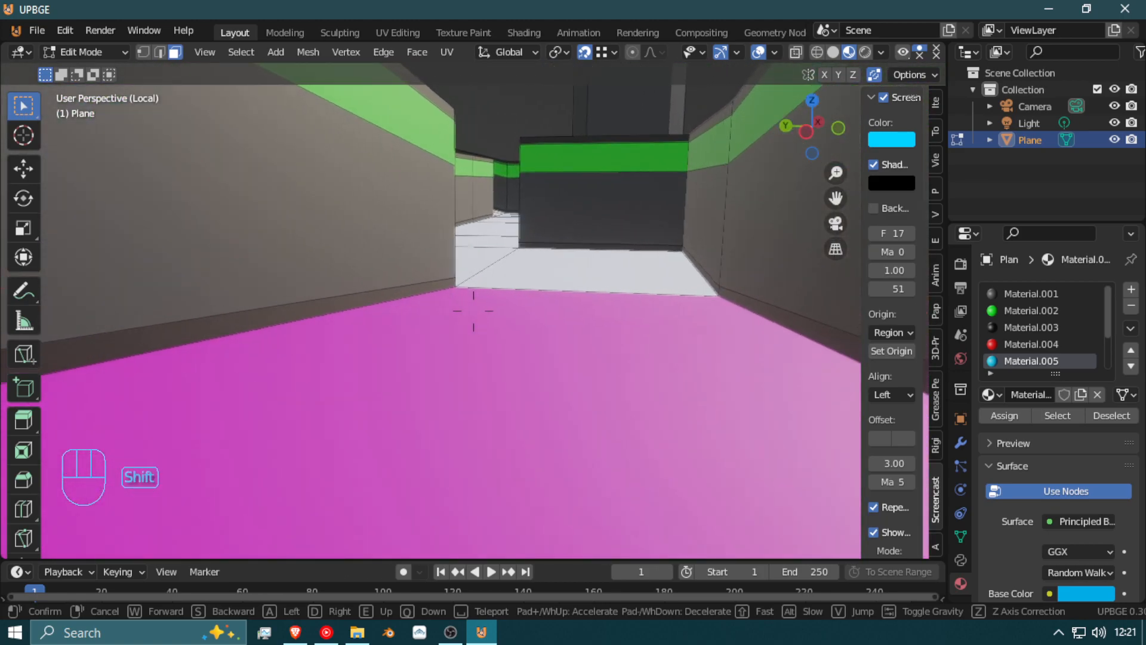
key(w)
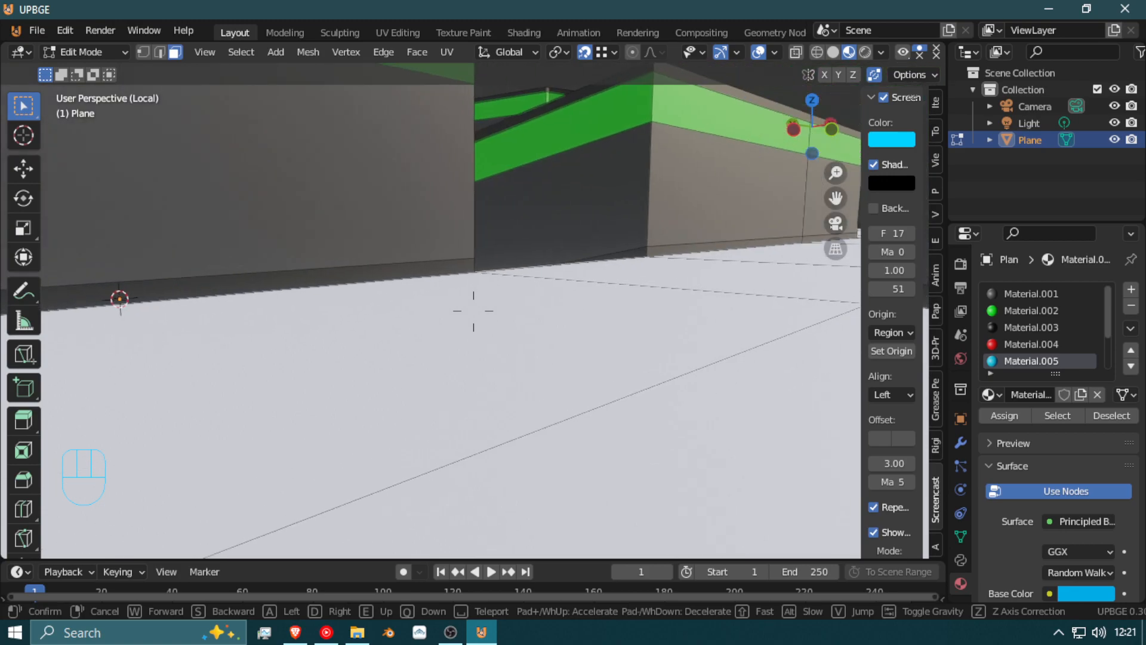
key(w)
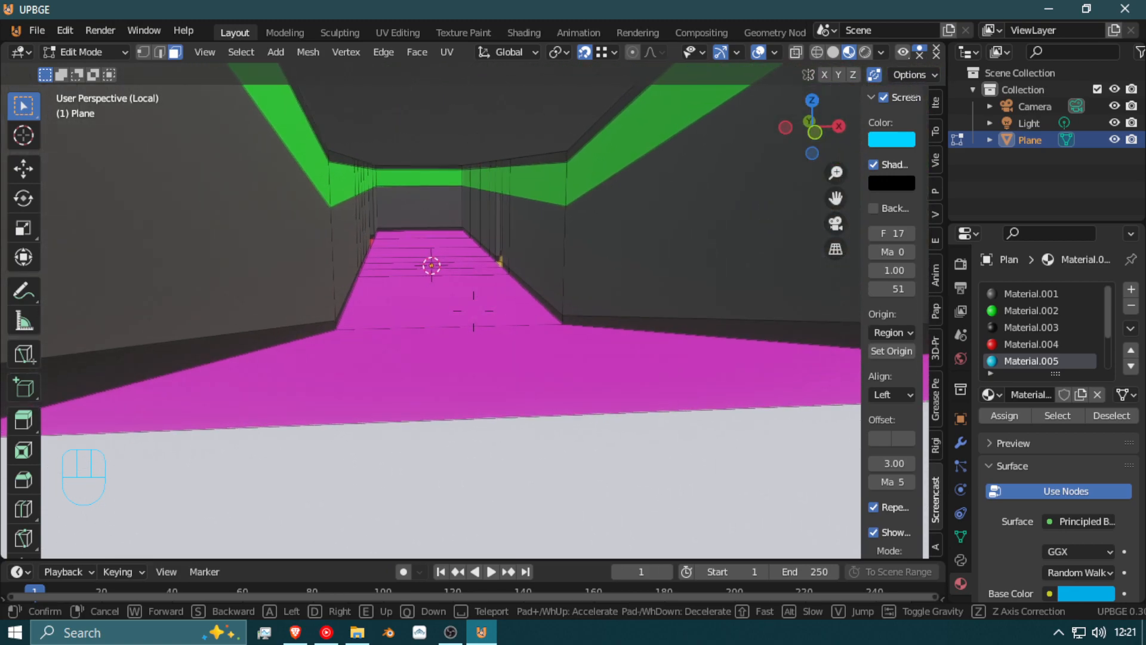
key(shift+w)
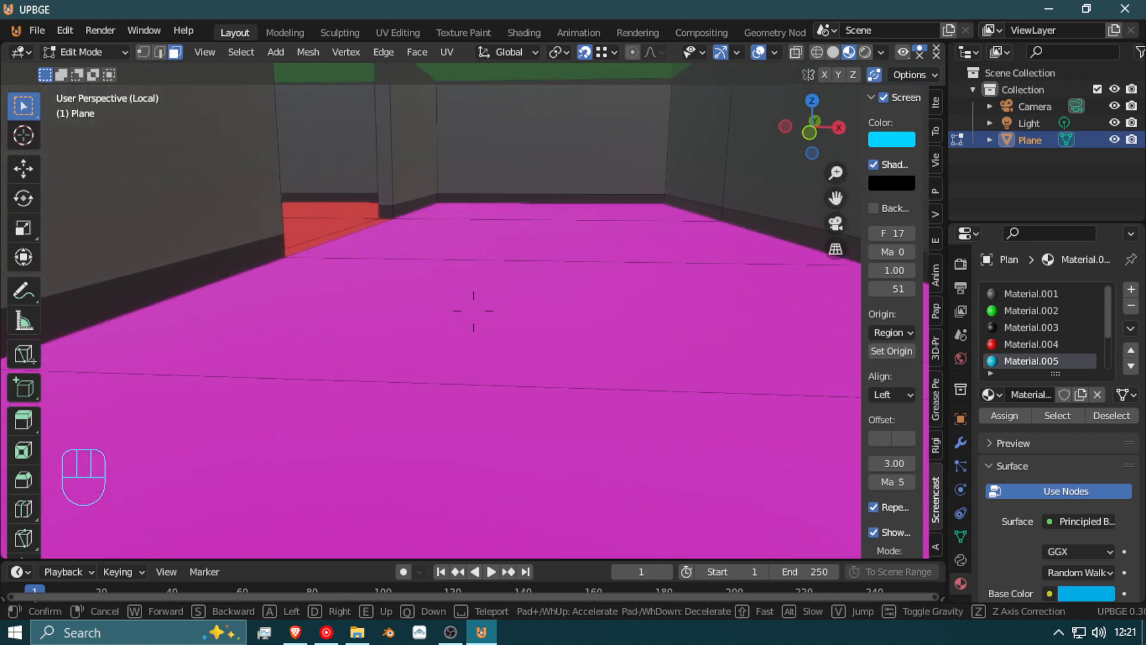
key(w)
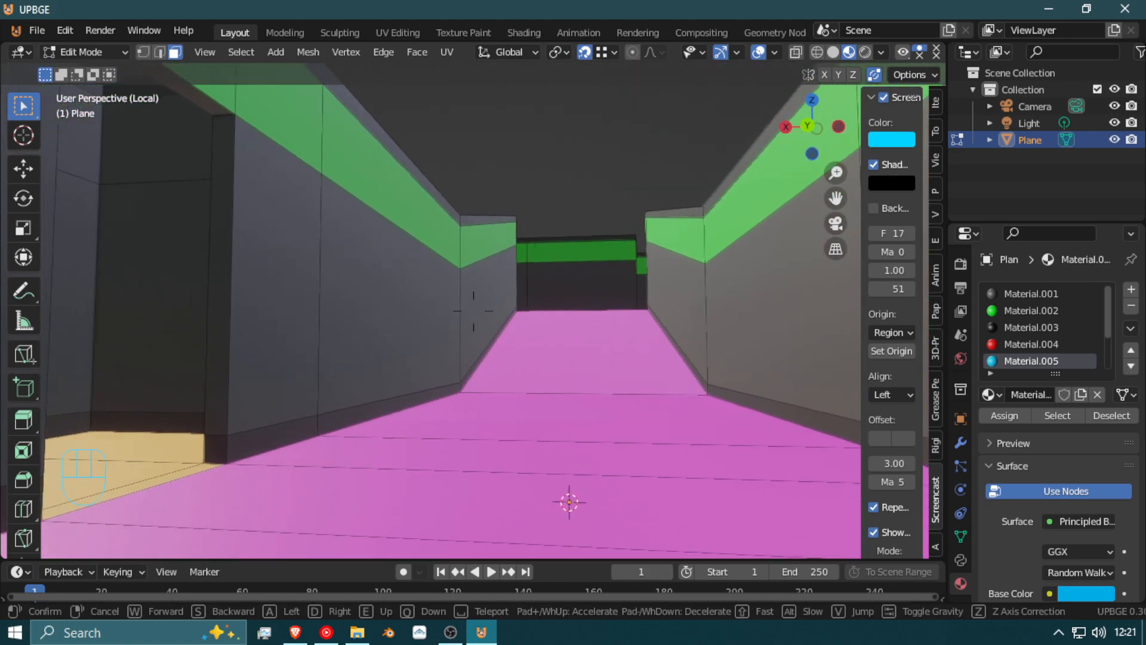
key(w)
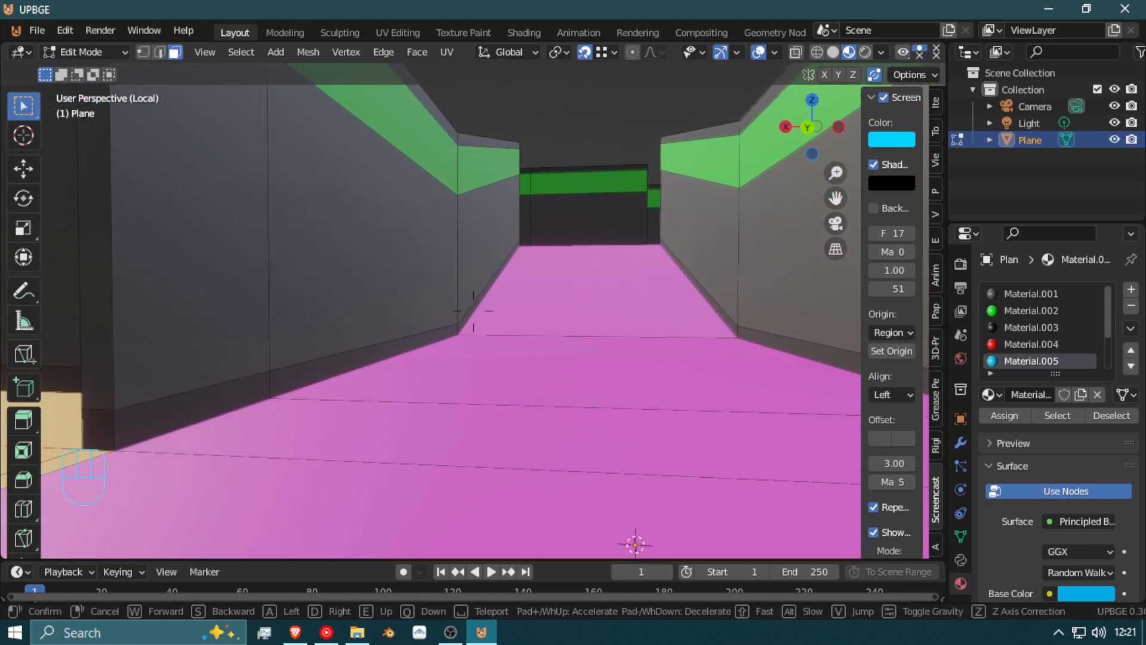
key(w)
key(w)
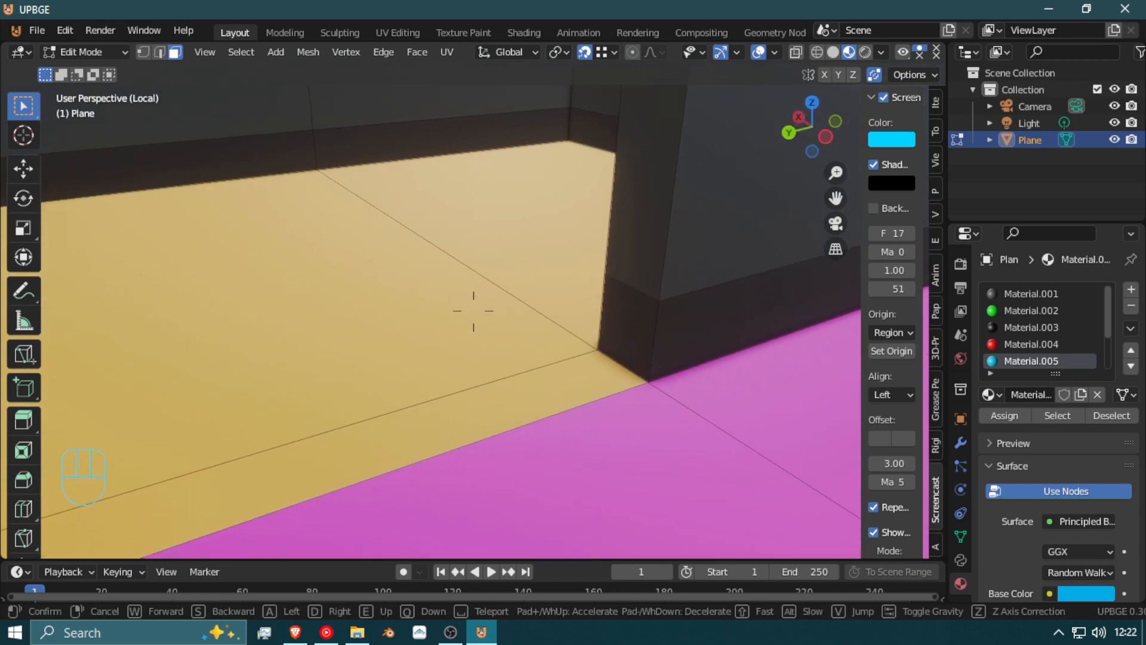
key(w)
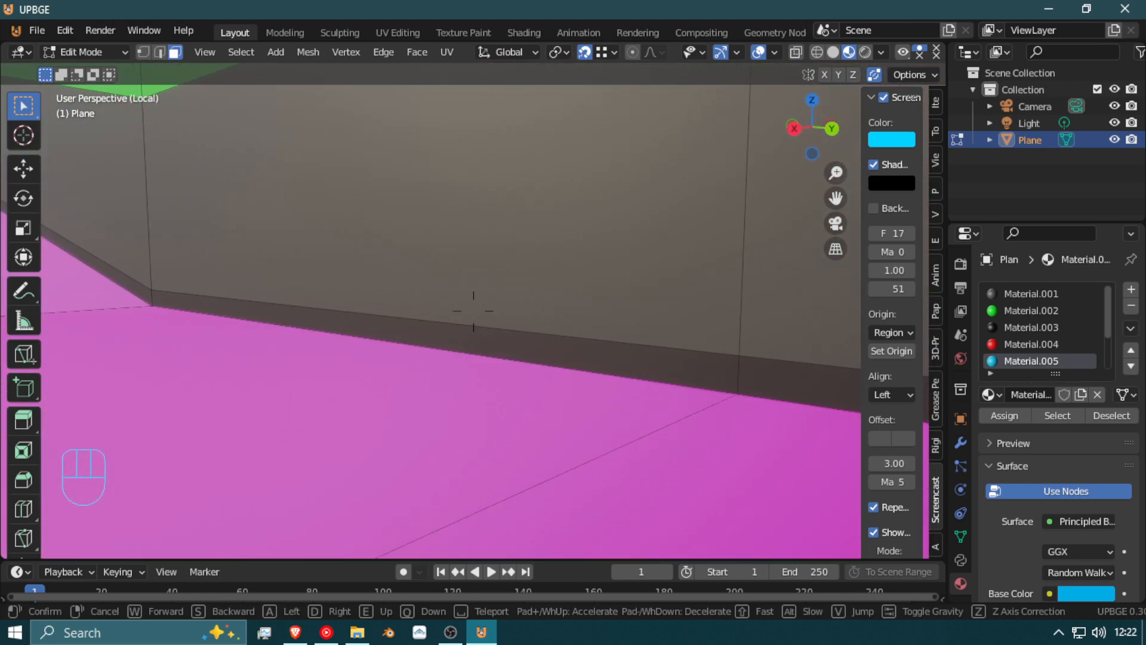
key(w)
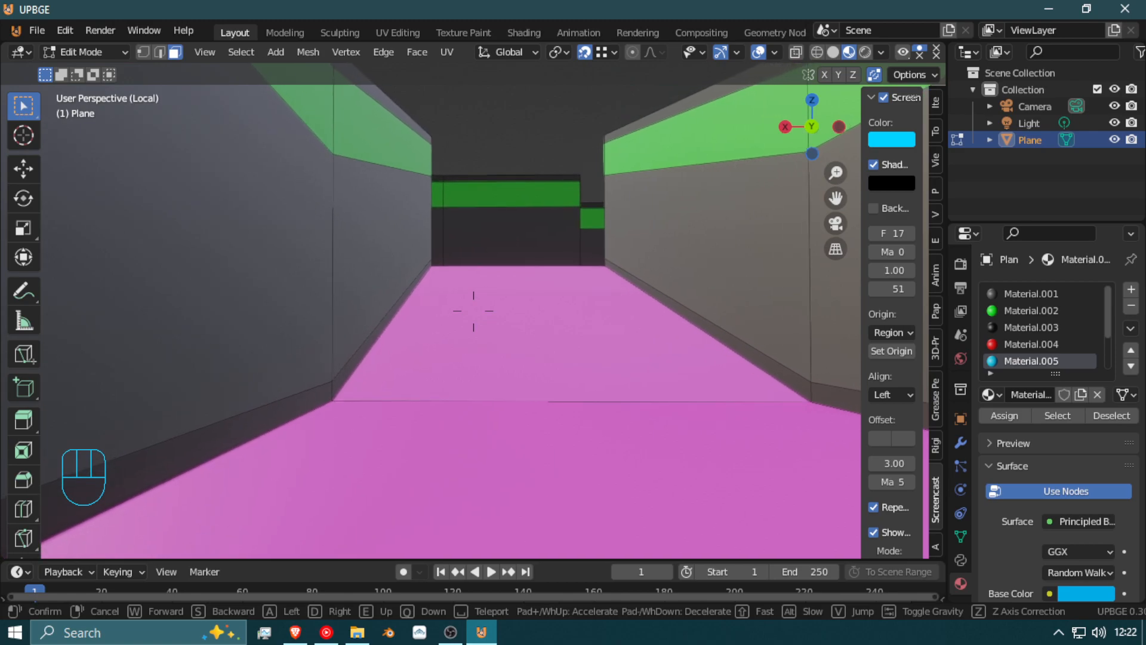
key(w)
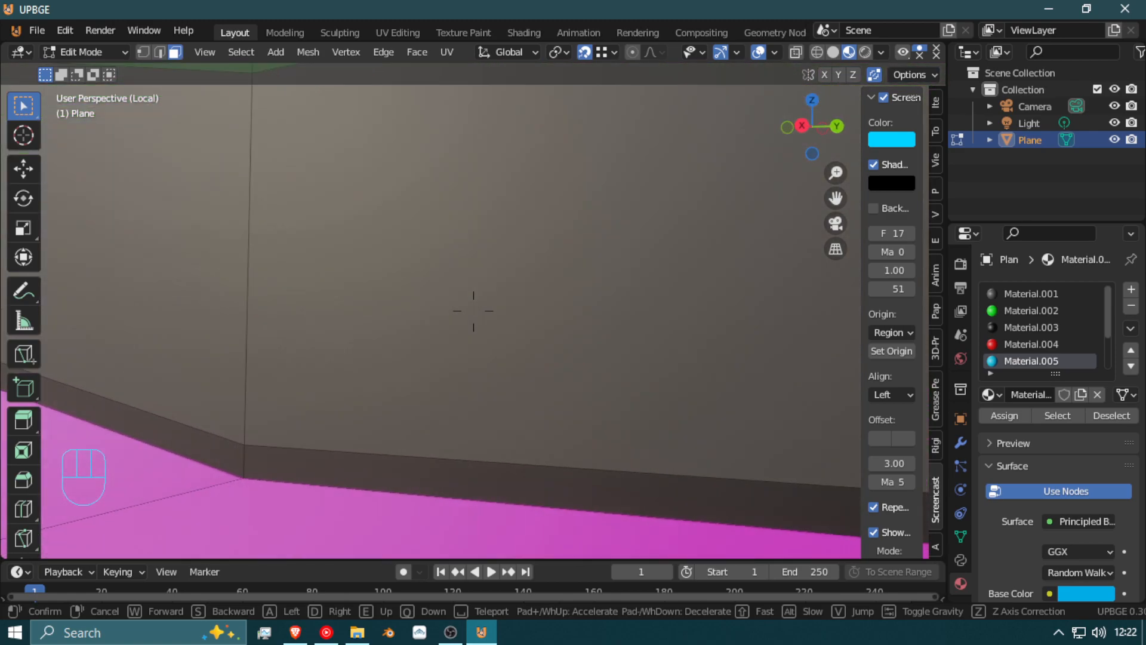
key(w)
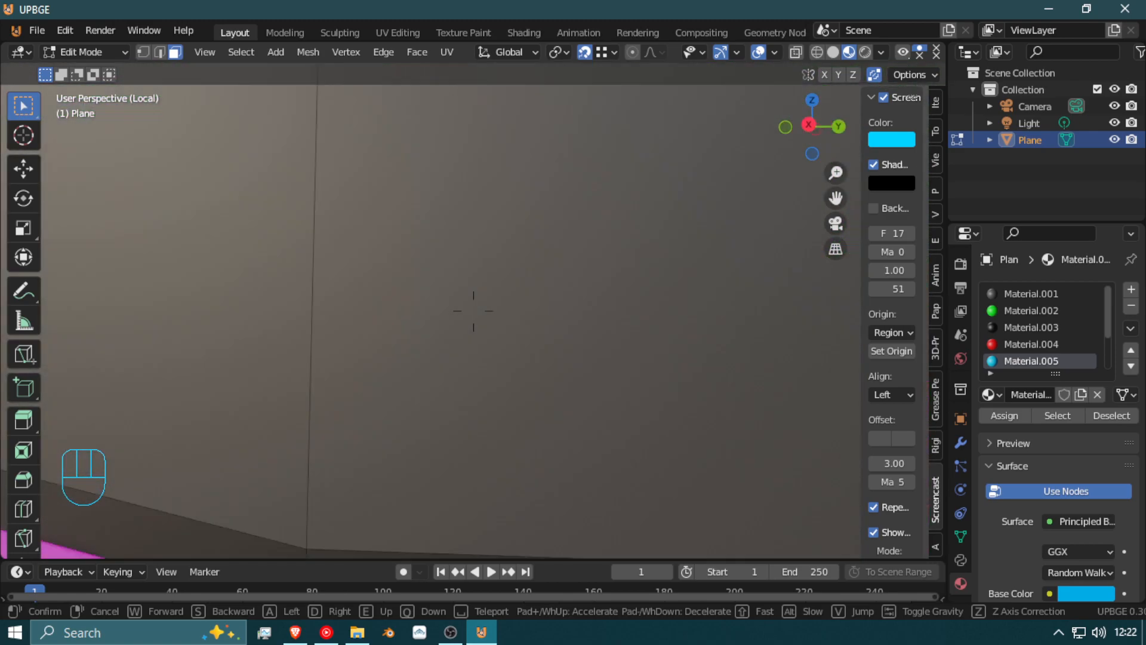
key(w)
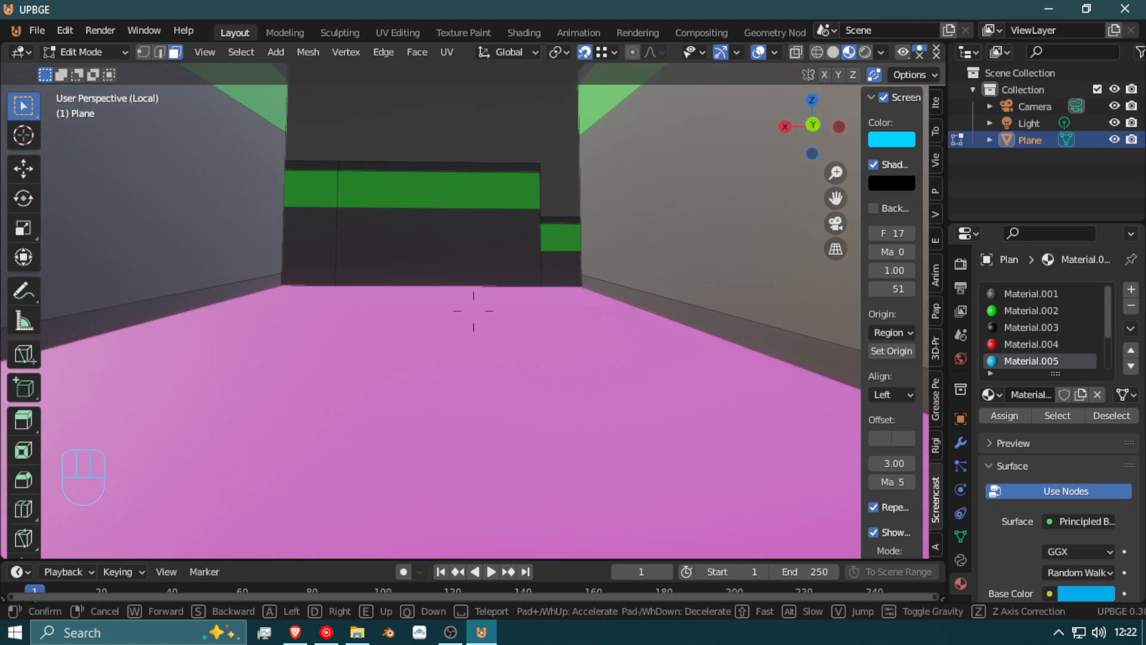
key(w)
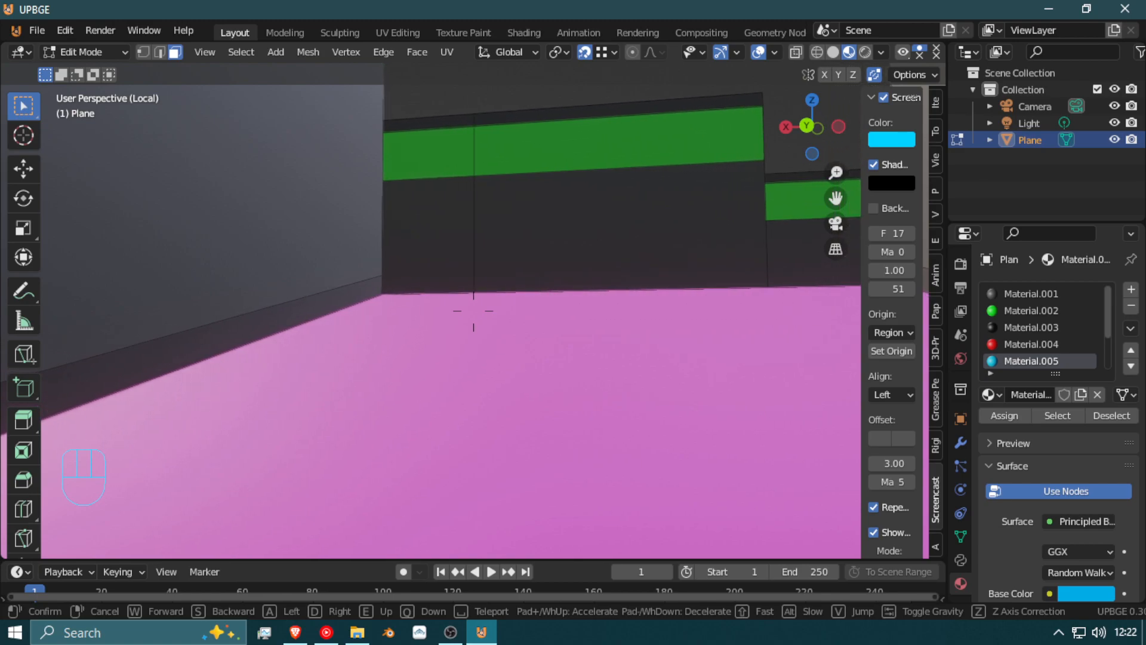
key(w)
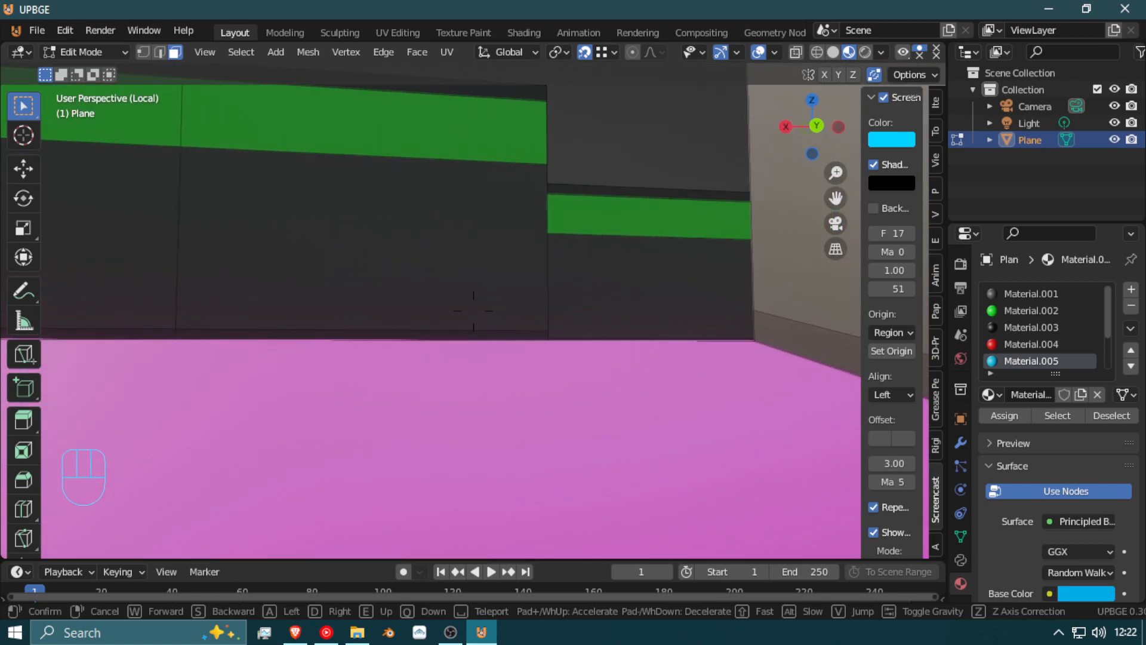
key(w)
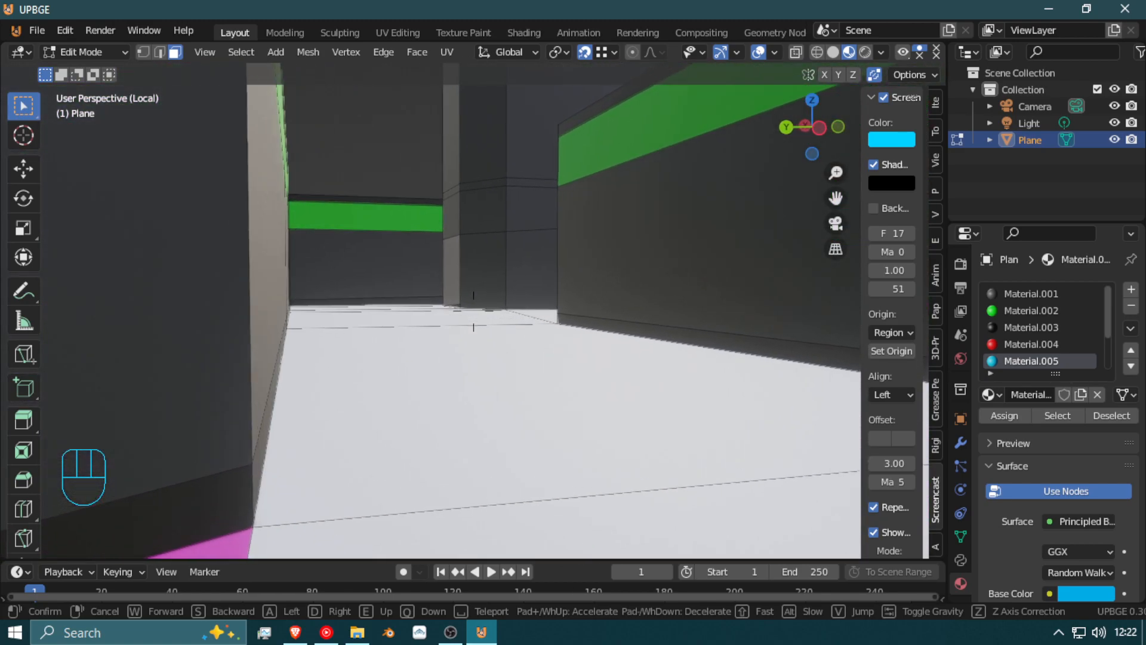
key(shift+w)
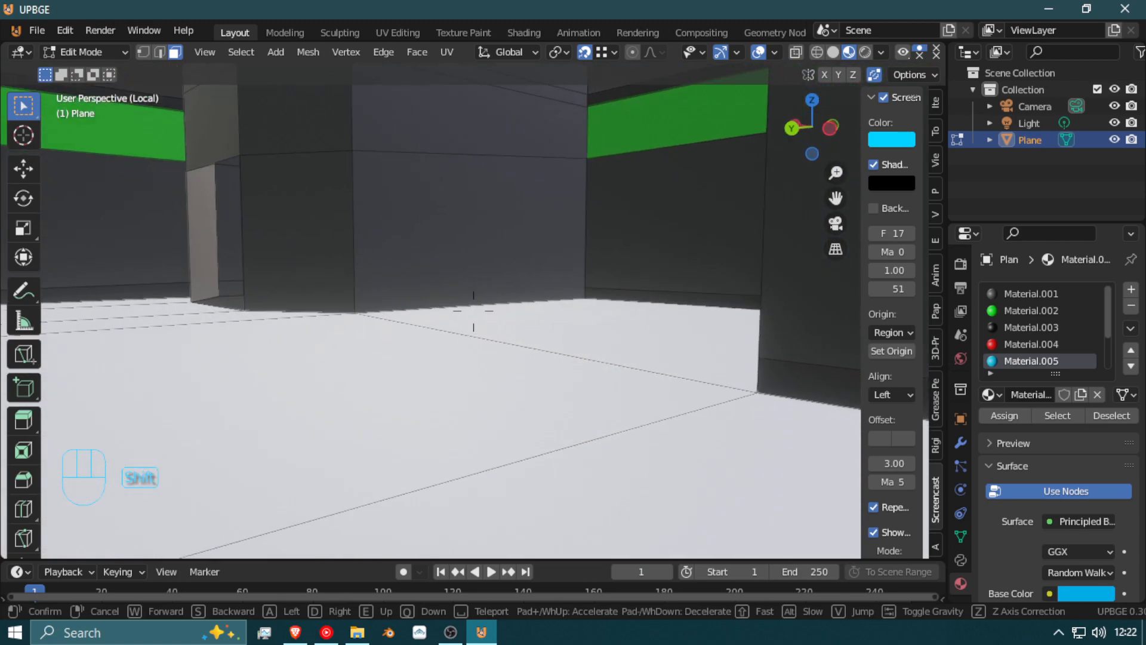
key(shift+s)
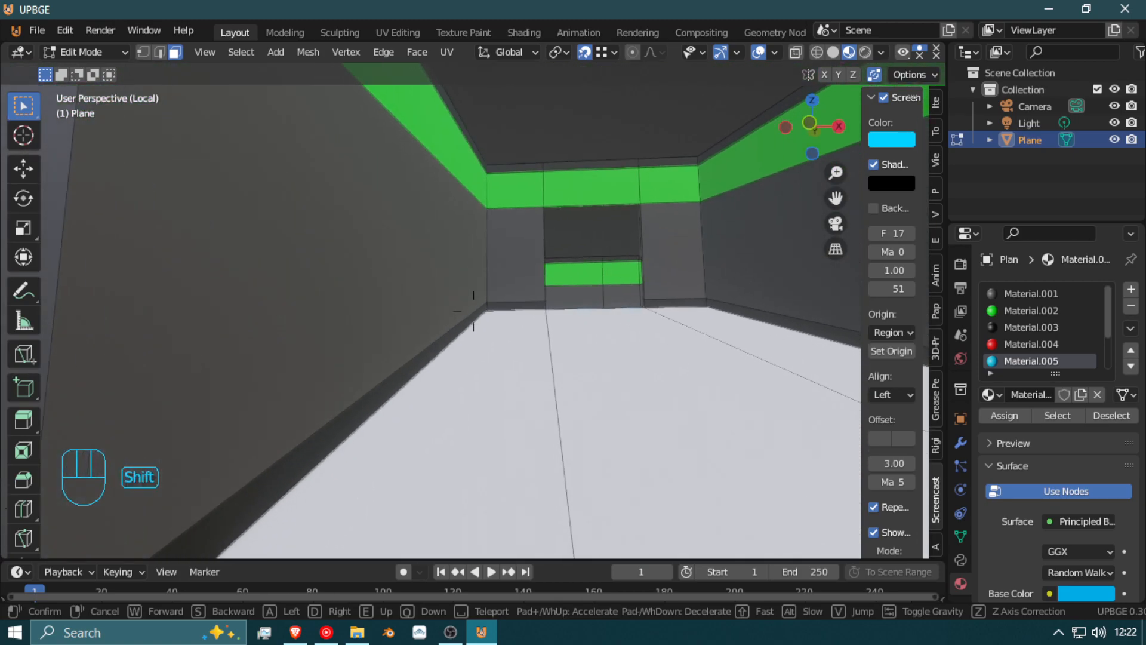
key(shift+w)
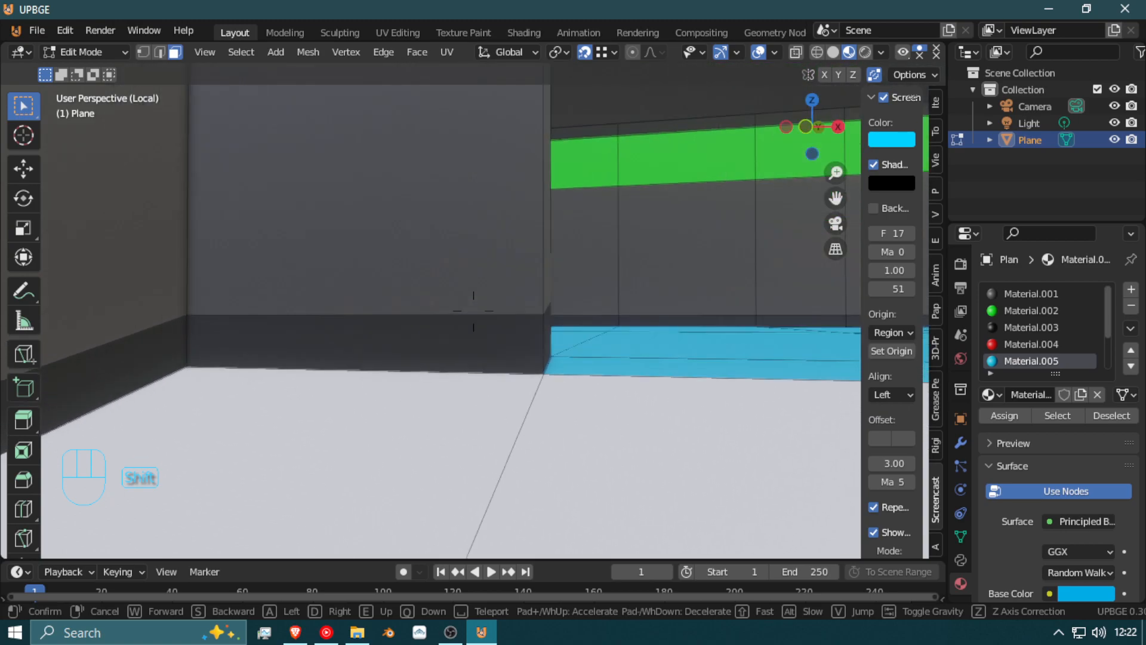
key(shift+a)
key(shift+w)
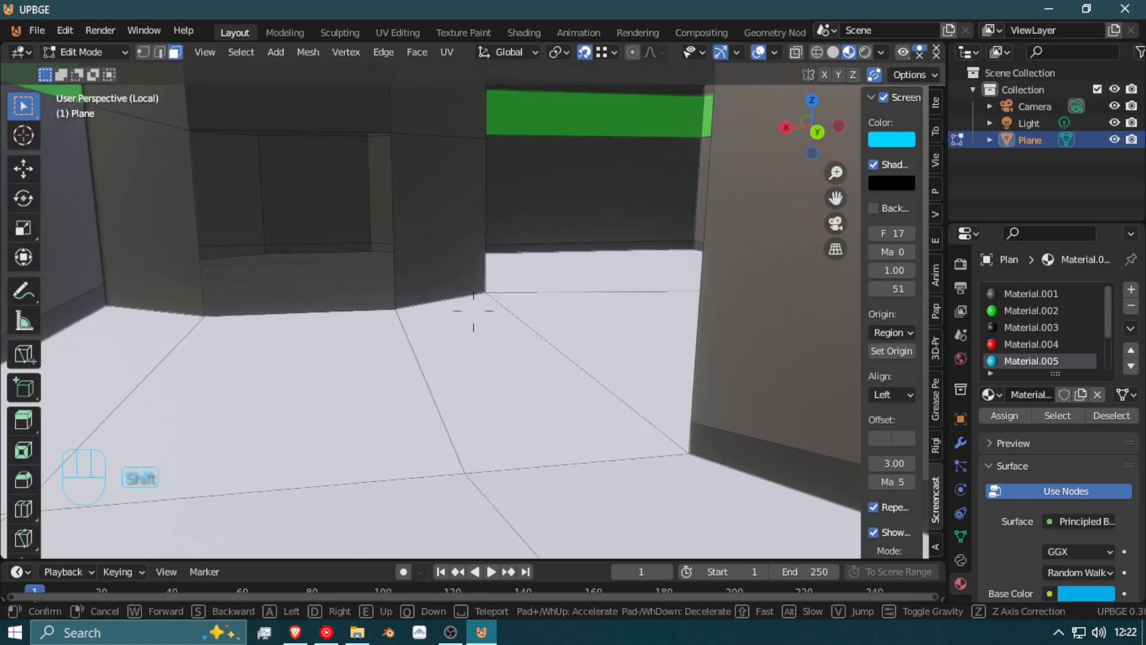
key(shift+w)
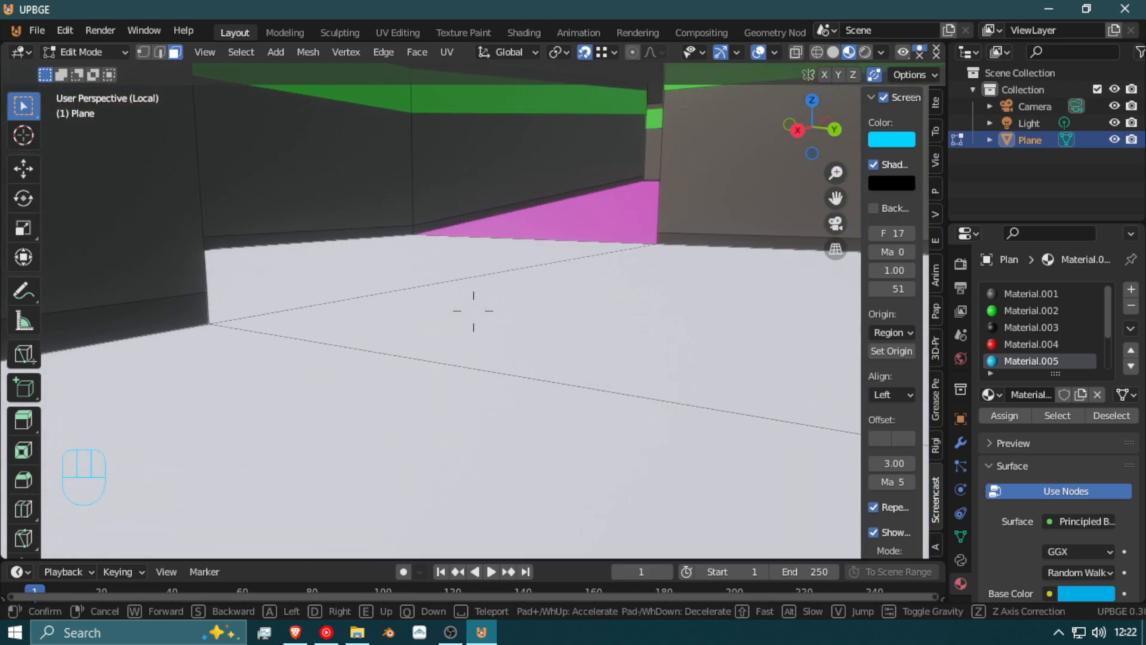
key(shift+w)
key(shift+w)
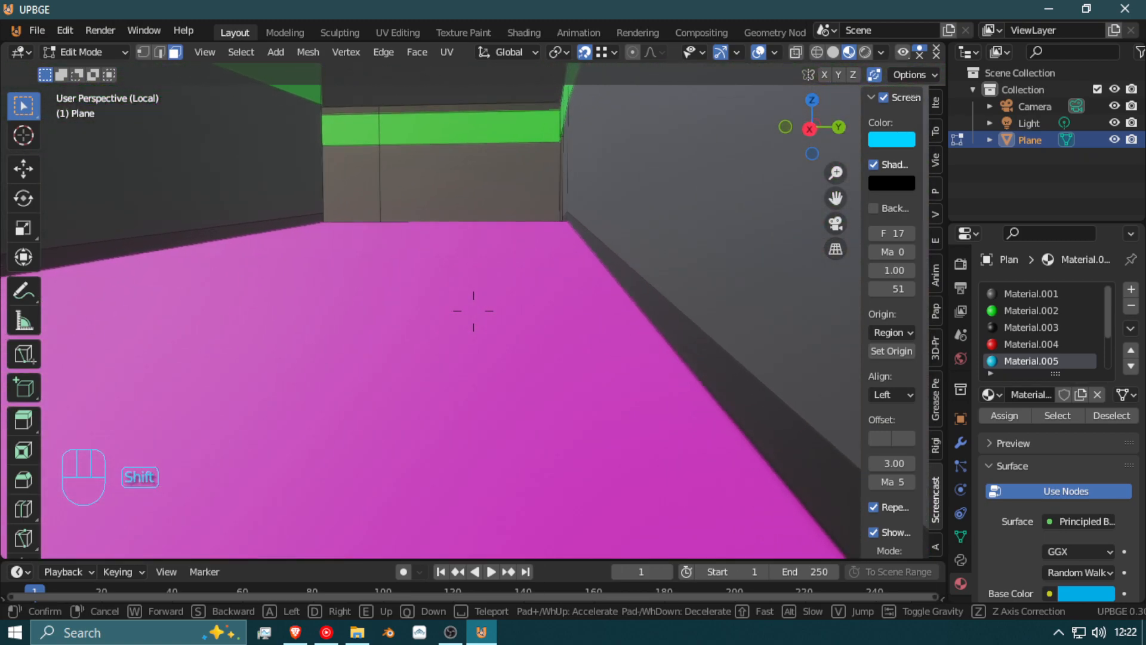
key(shift+w)
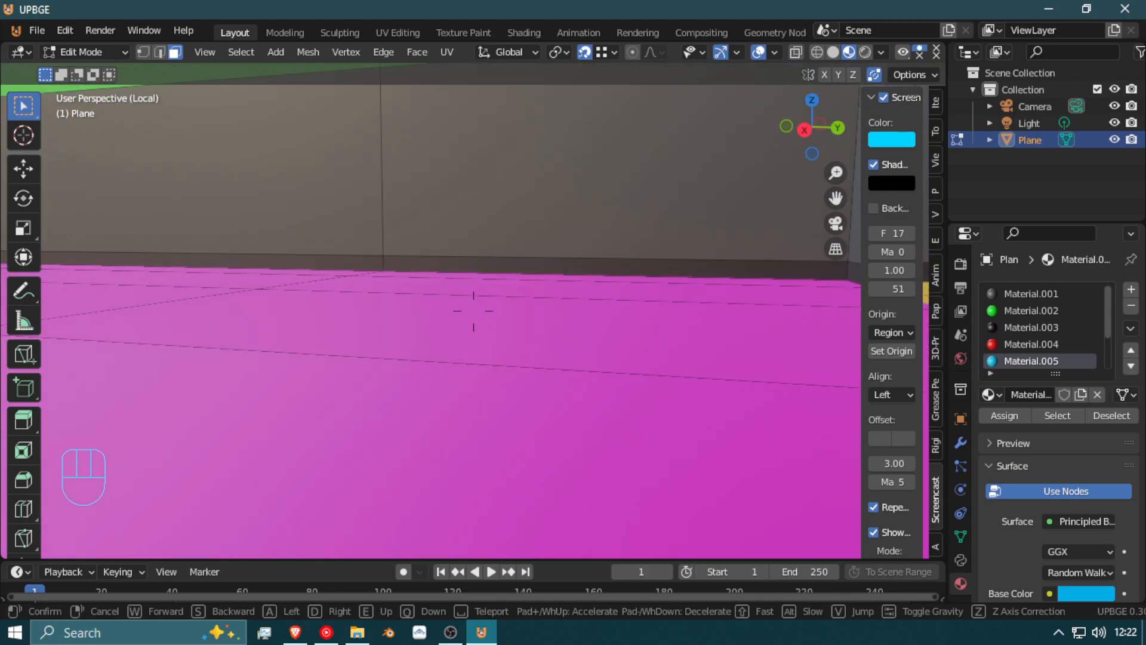
key(w)
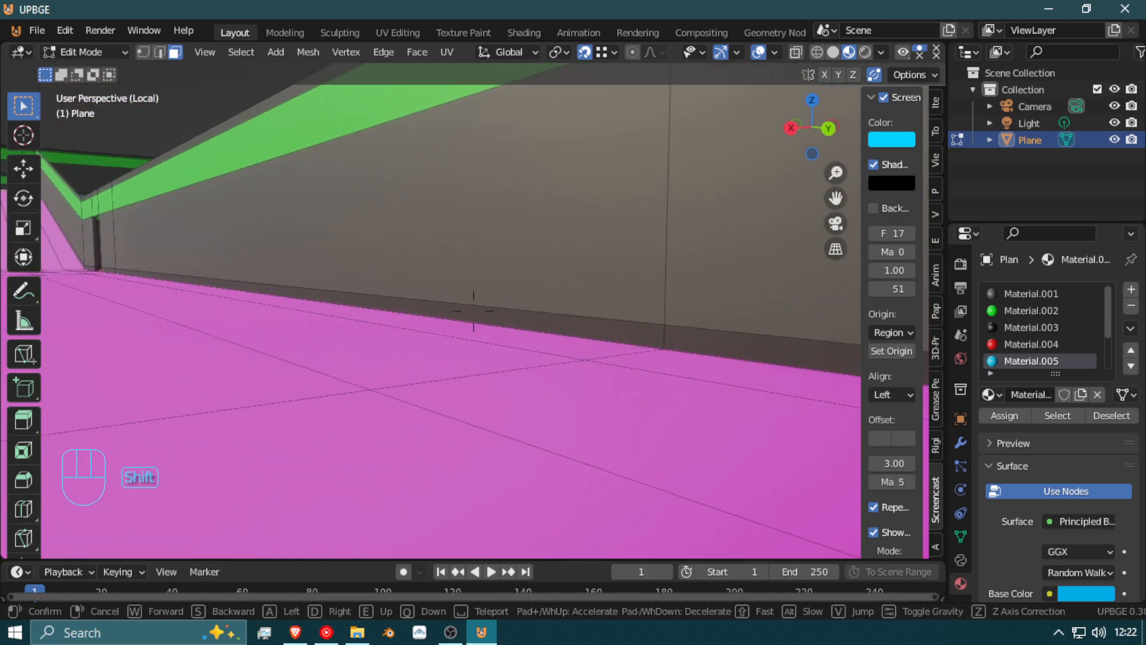
key(shift+w)
key(shift+w)
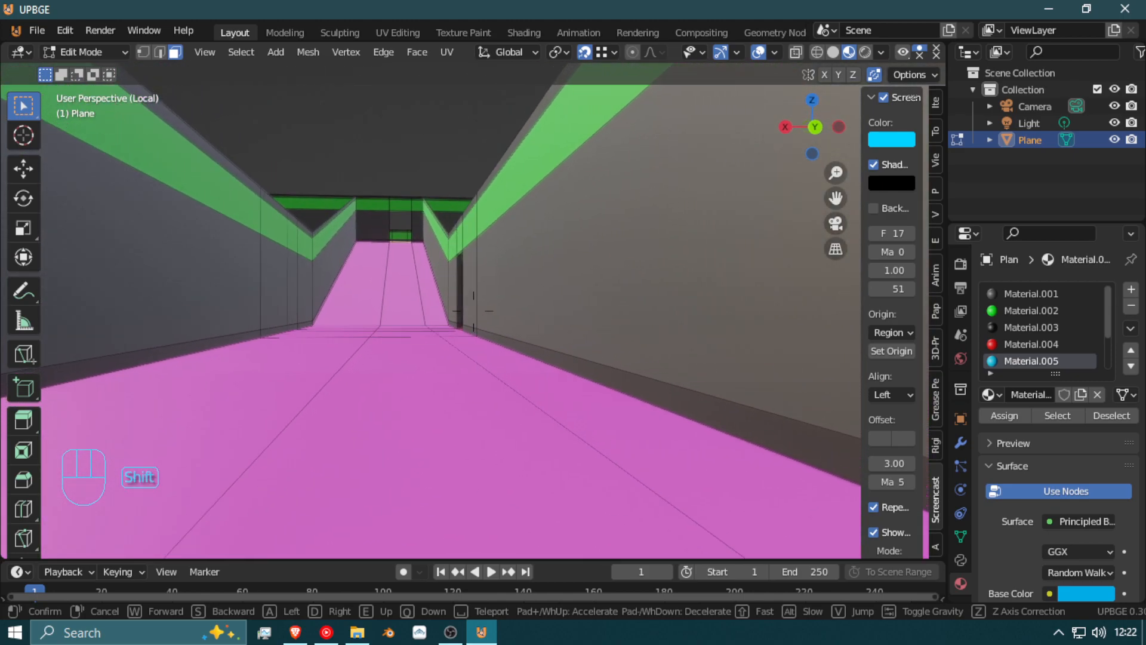
click(473, 311)
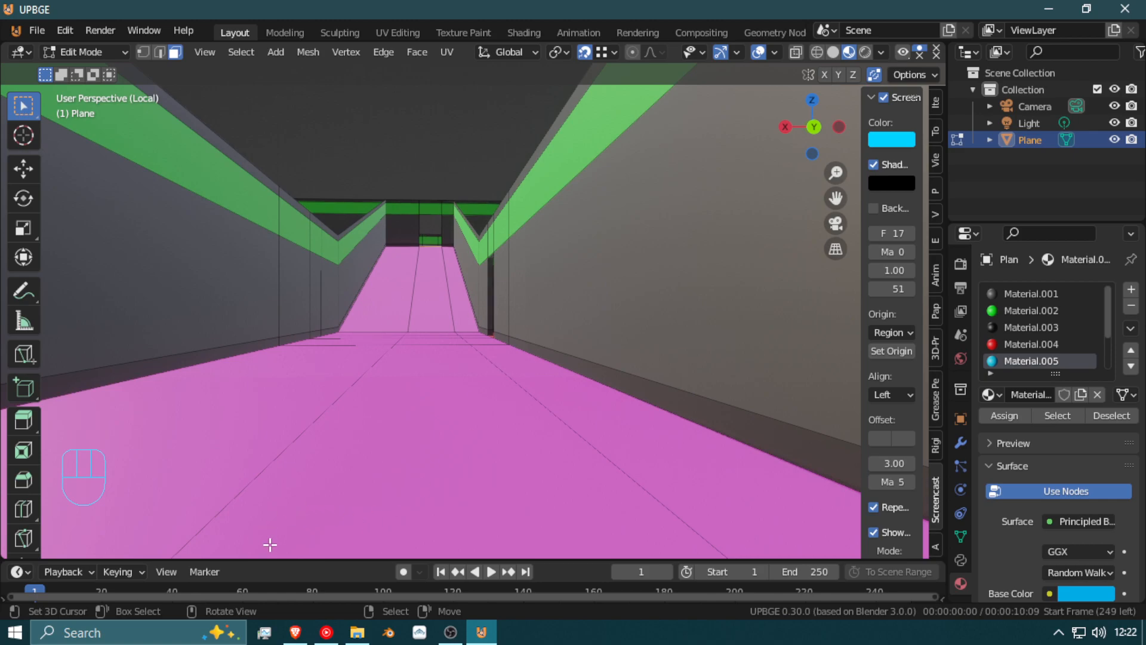
Step: Switch to the web browser's Poly Haven page and show the All Assets listing
click(294, 628)
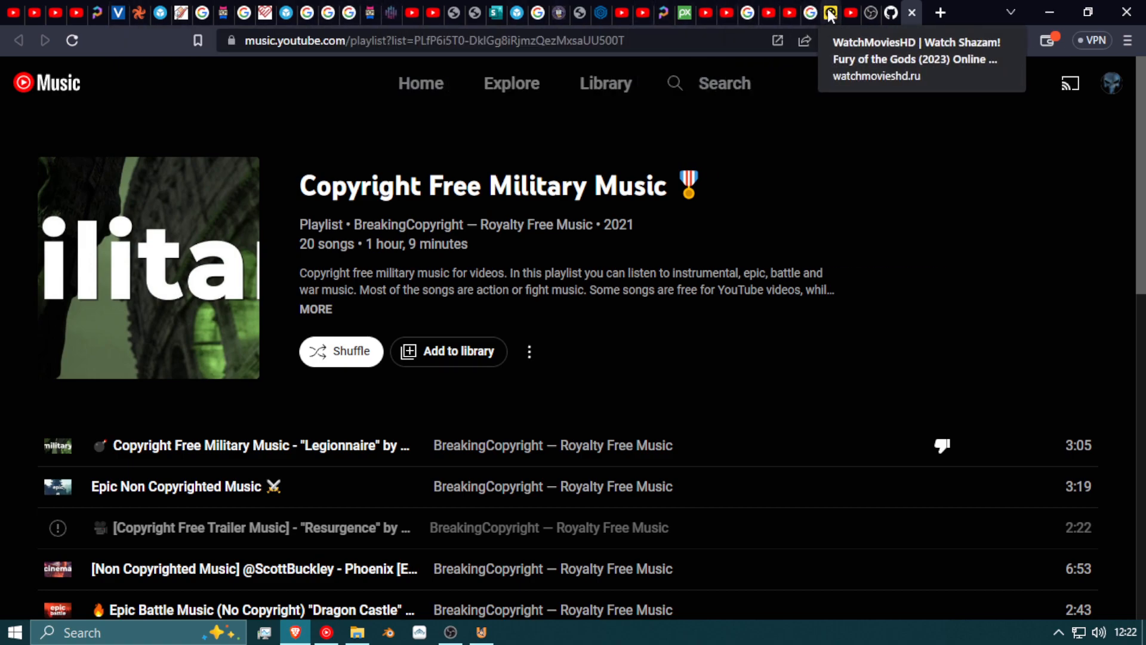
click(664, 15)
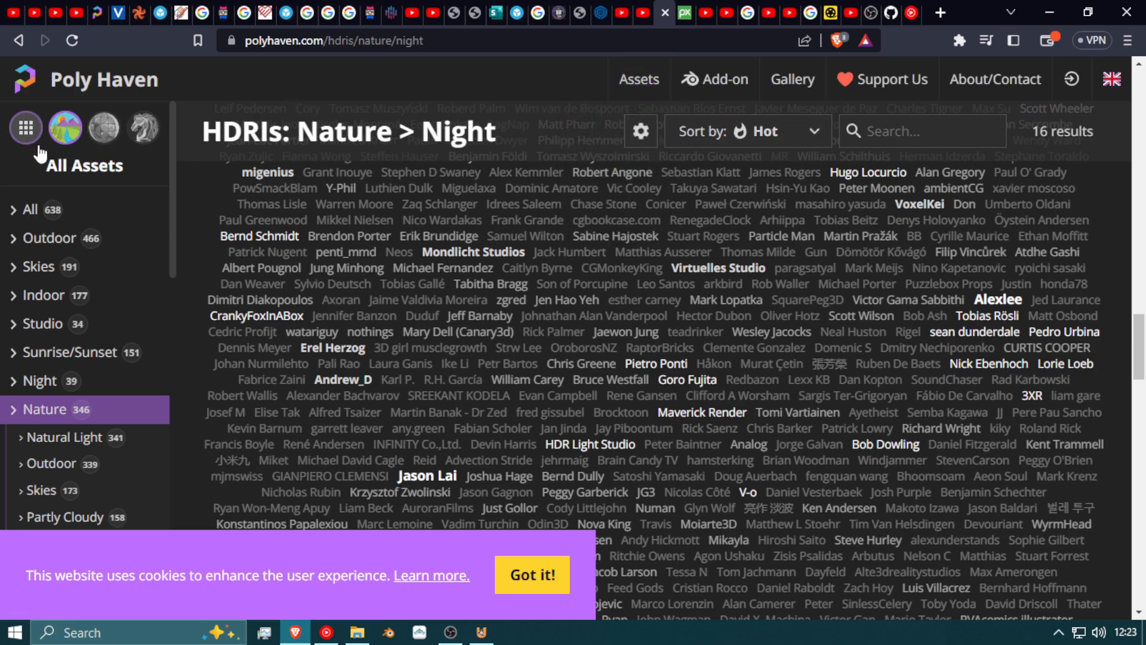
click(33, 126)
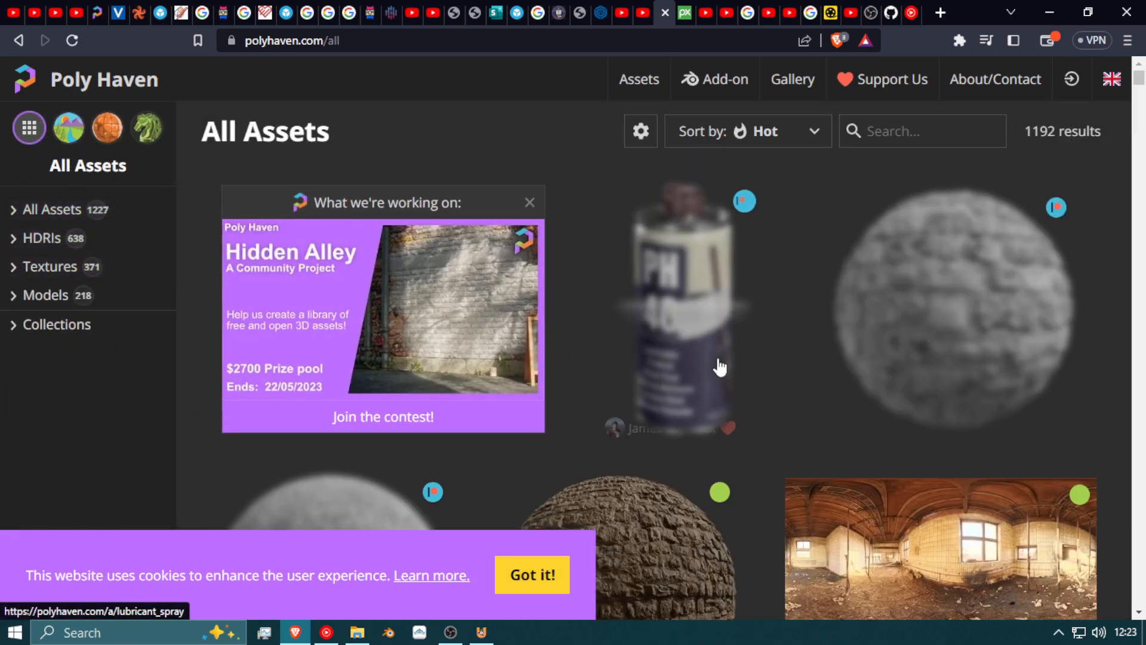
Step: Browse the Poly Haven assets and narrow the listing to Textures
scroll(719, 367, down, 3)
scroll(721, 382, down, 4)
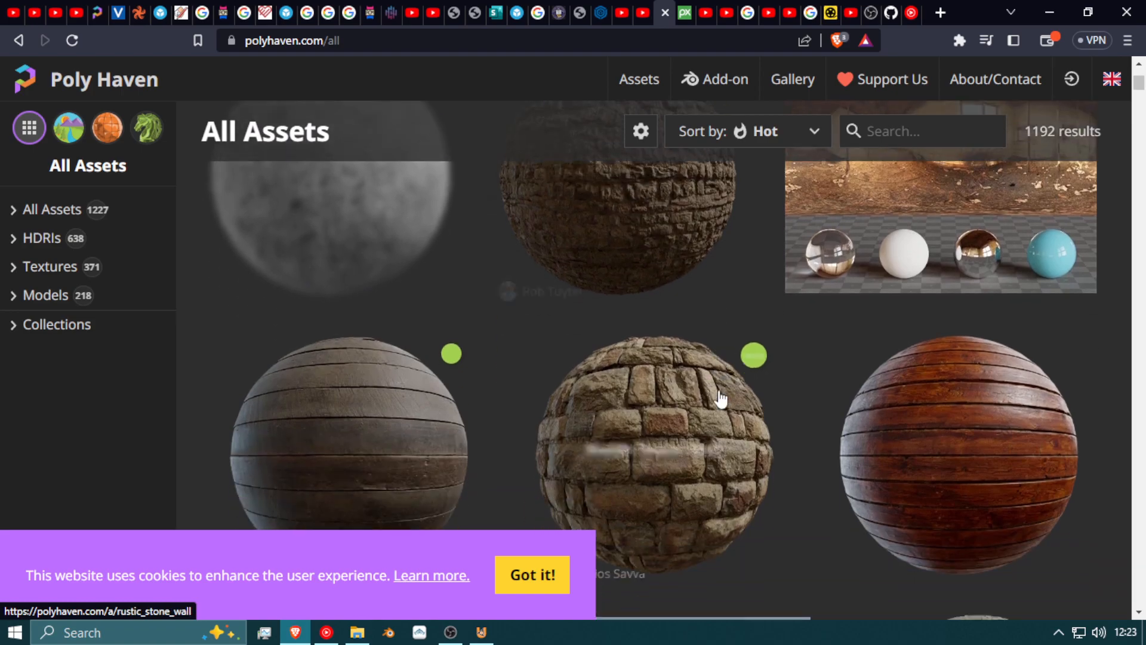
scroll(721, 400, down, 3)
scroll(721, 406, down, 3)
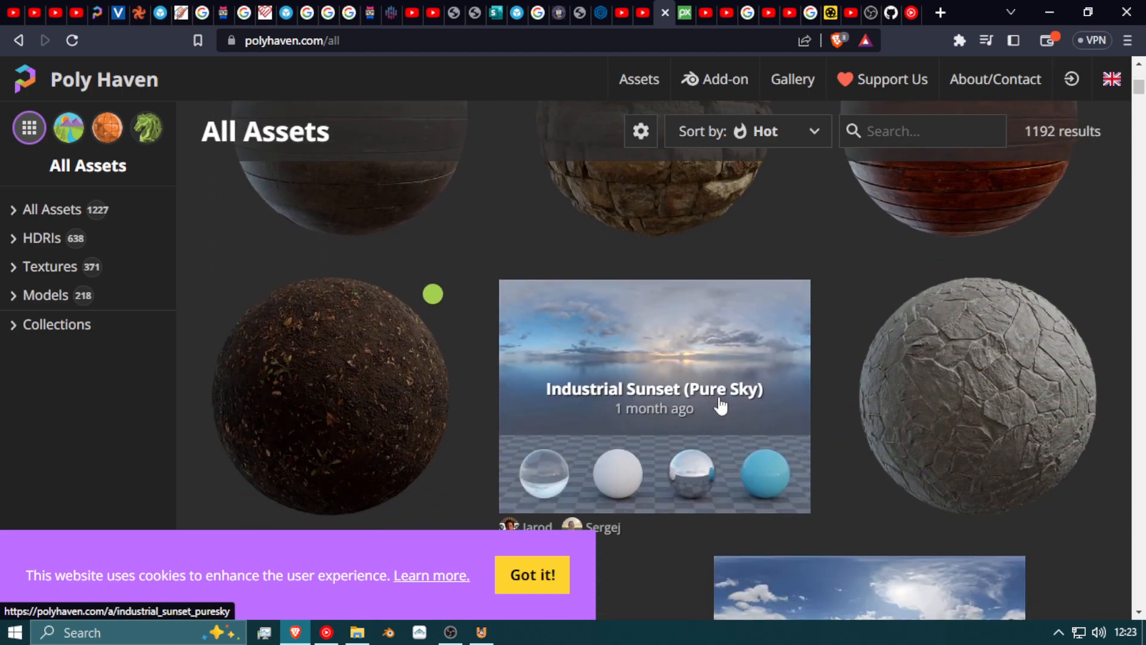
scroll(721, 405, down, 2)
scroll(720, 405, down, 7)
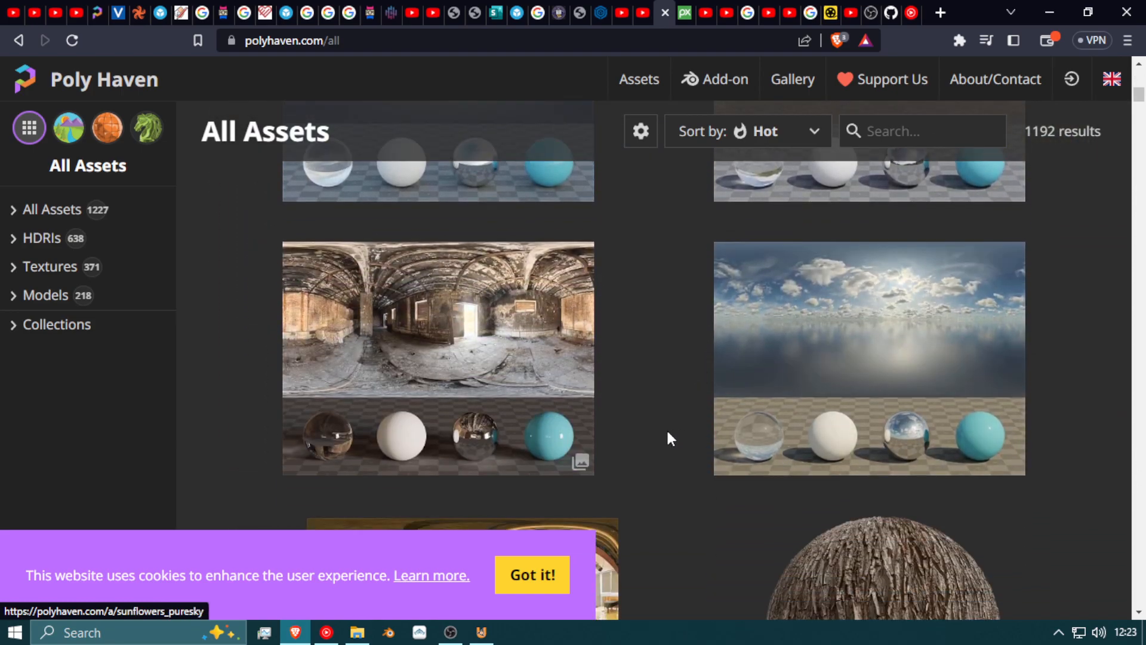
scroll(411, 396, up, 7)
scroll(411, 395, up, 7)
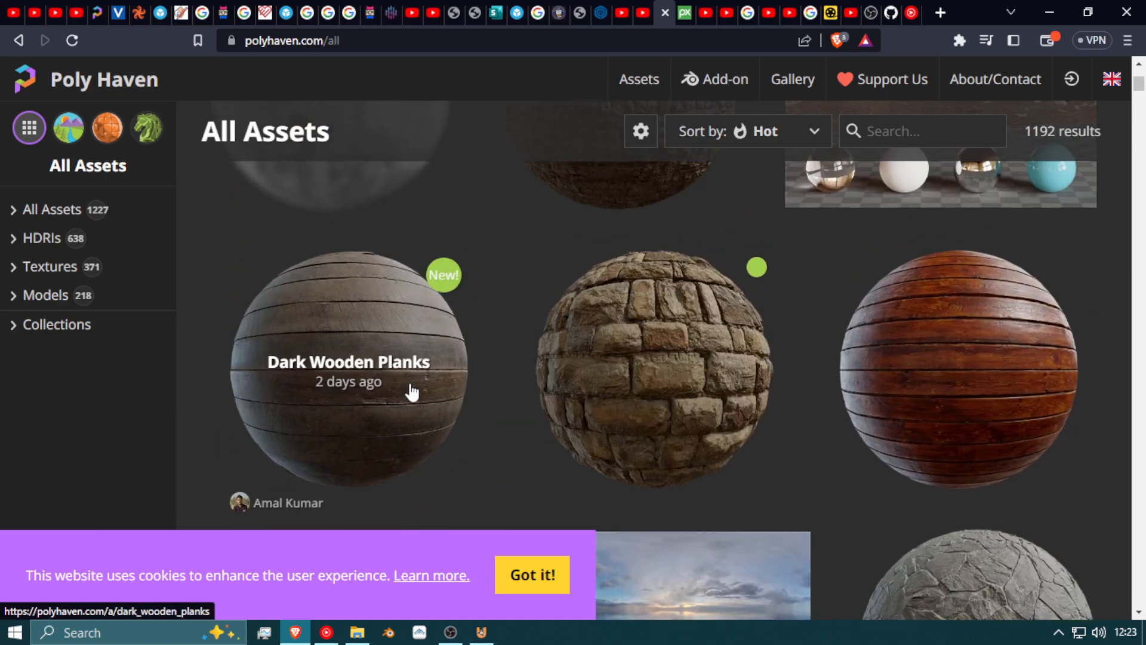
click(117, 128)
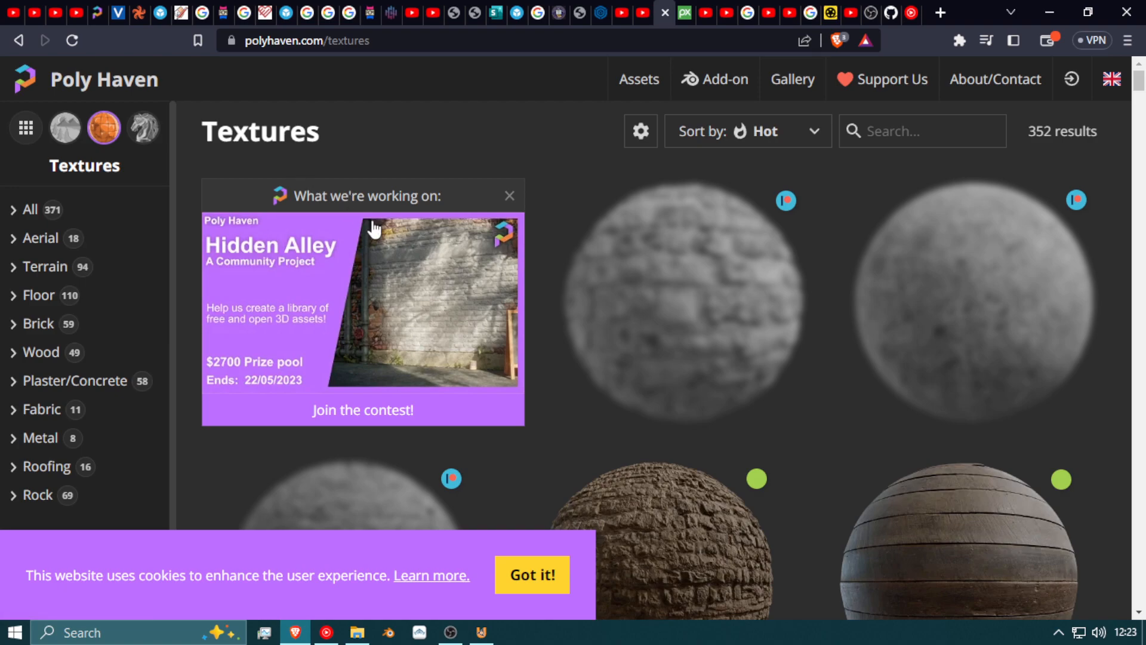
Step: Look through the full Textures listing for surfaces suited to the building's walls and floors
scroll(544, 274, down, 3)
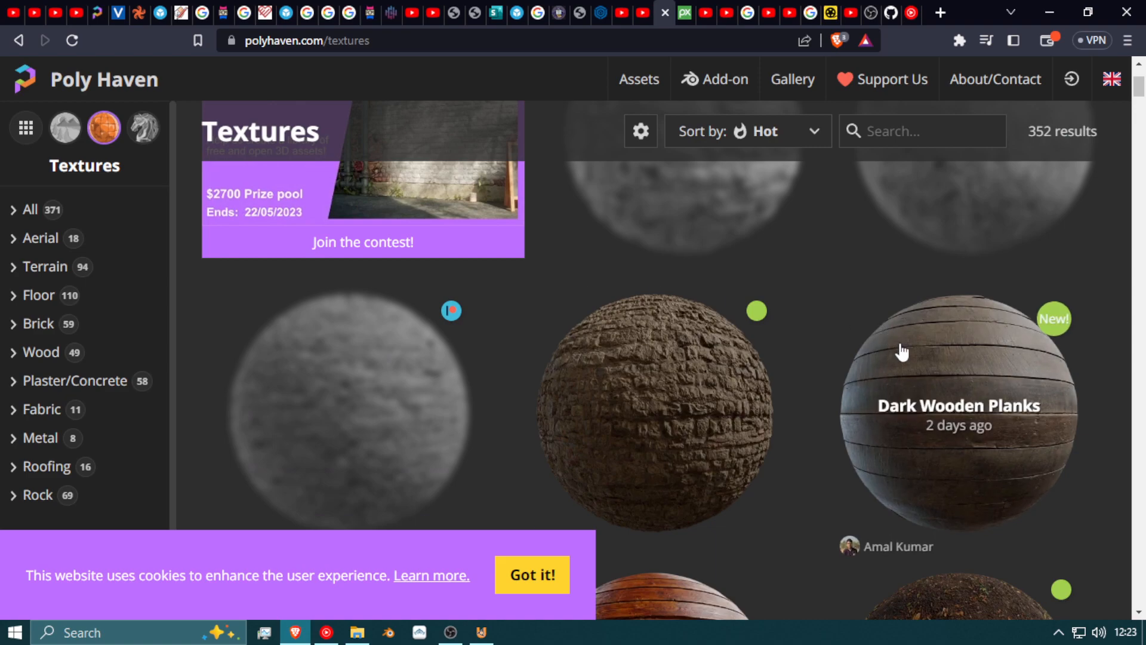
scroll(477, 394, down, 10)
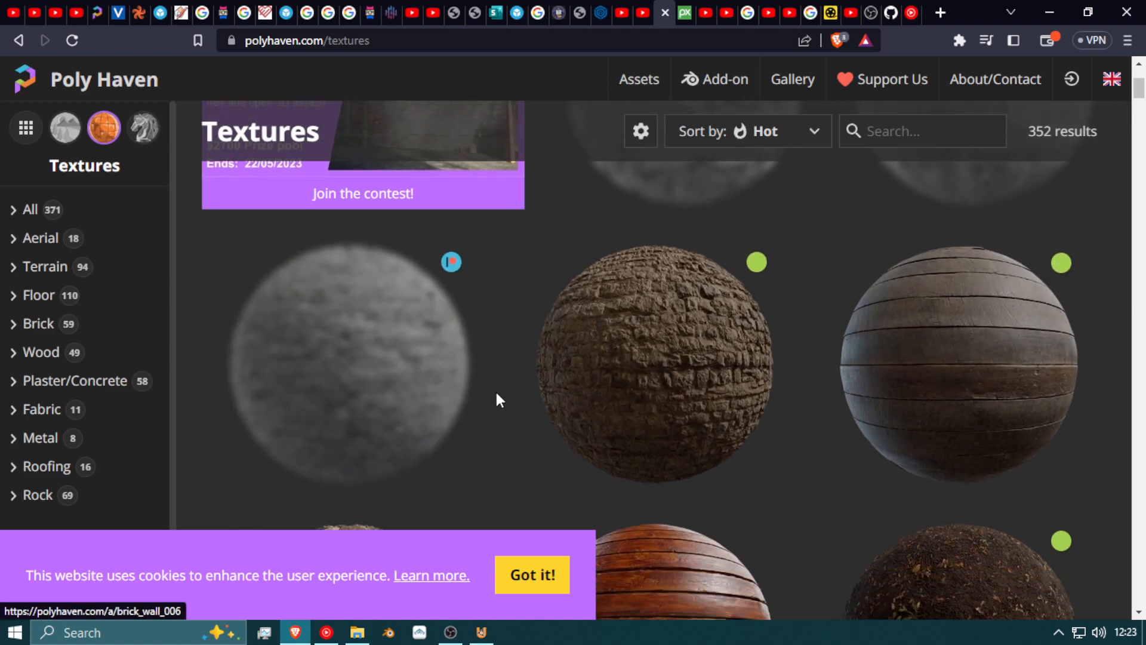
scroll(459, 389, down, 15)
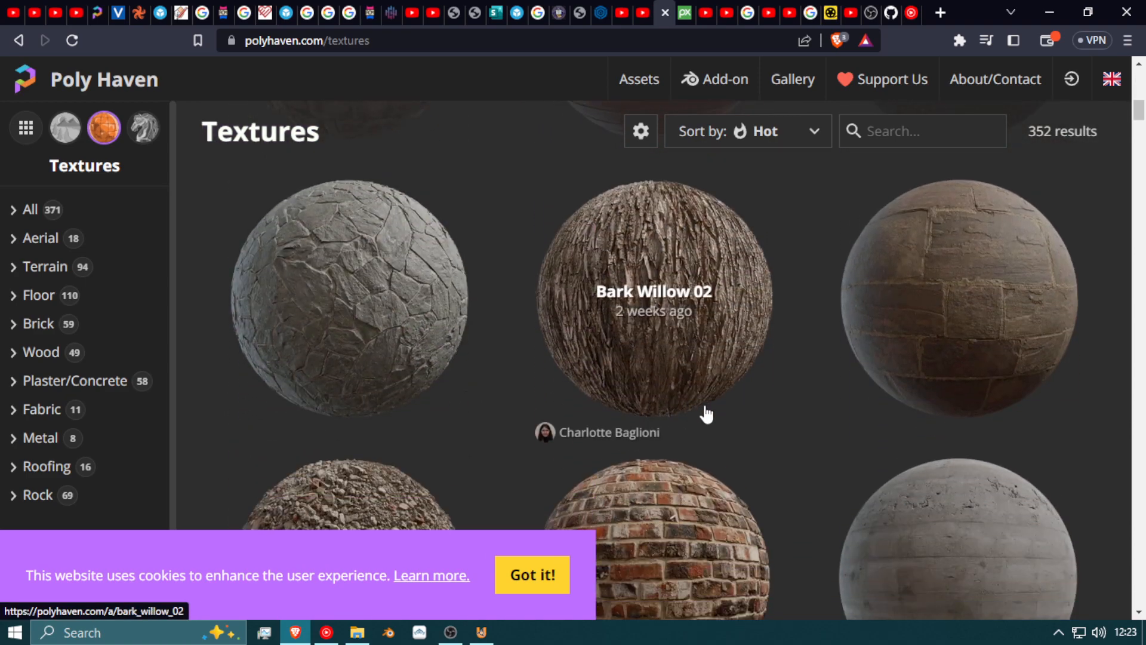
scroll(708, 437, down, 15)
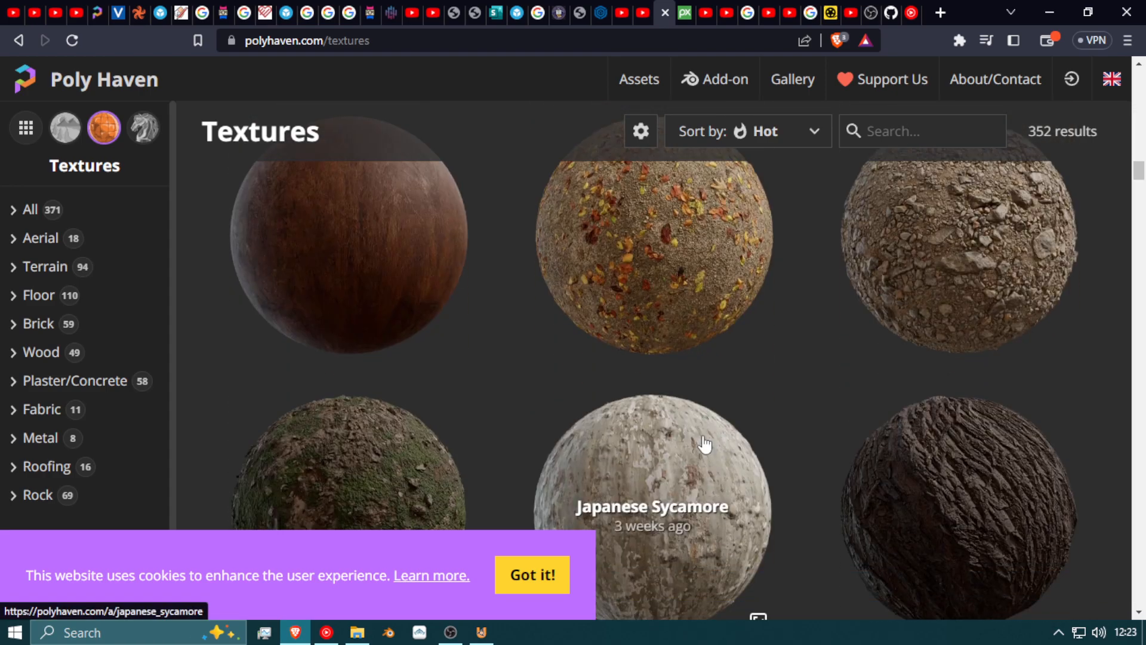
scroll(759, 429, down, 8)
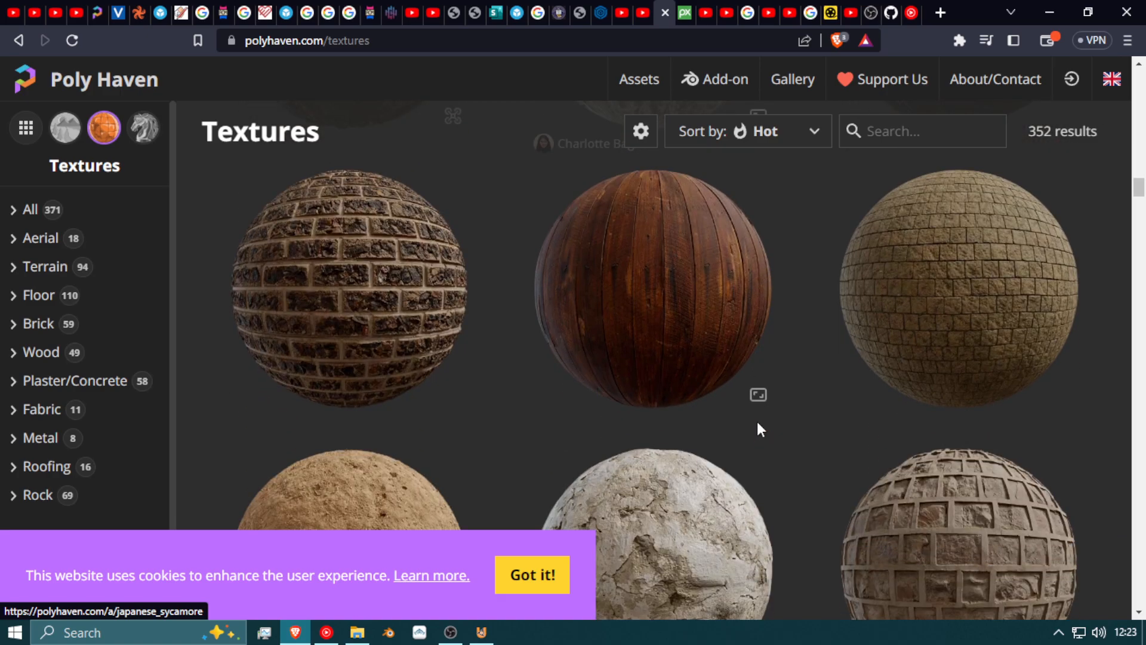
scroll(757, 430, down, 10)
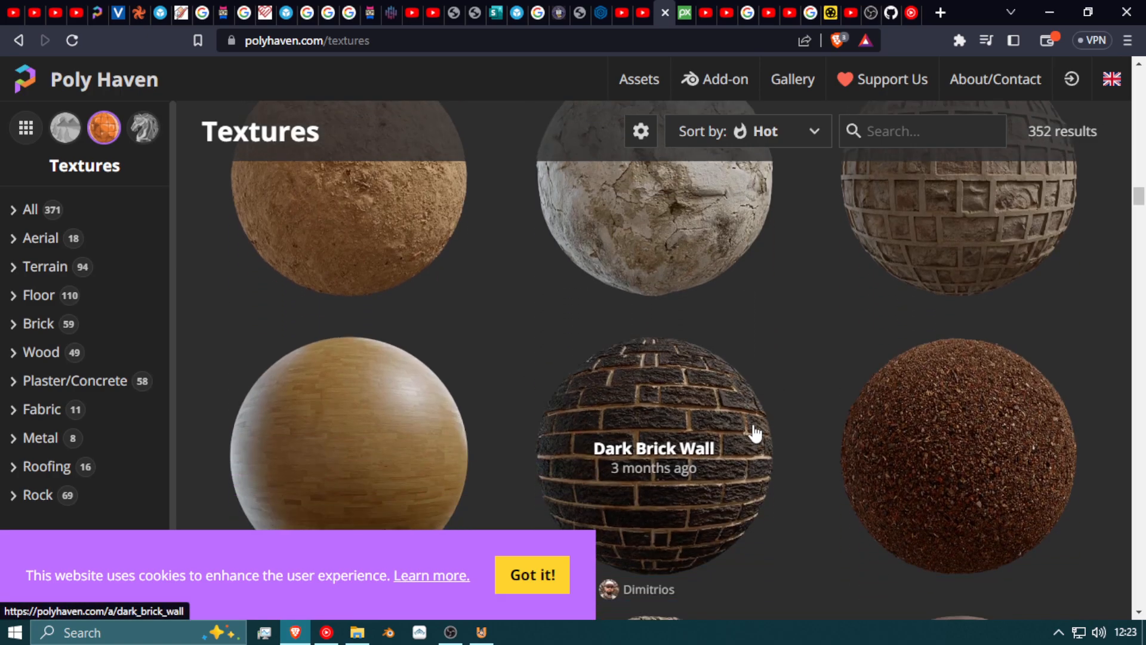
scroll(753, 433, down, 12)
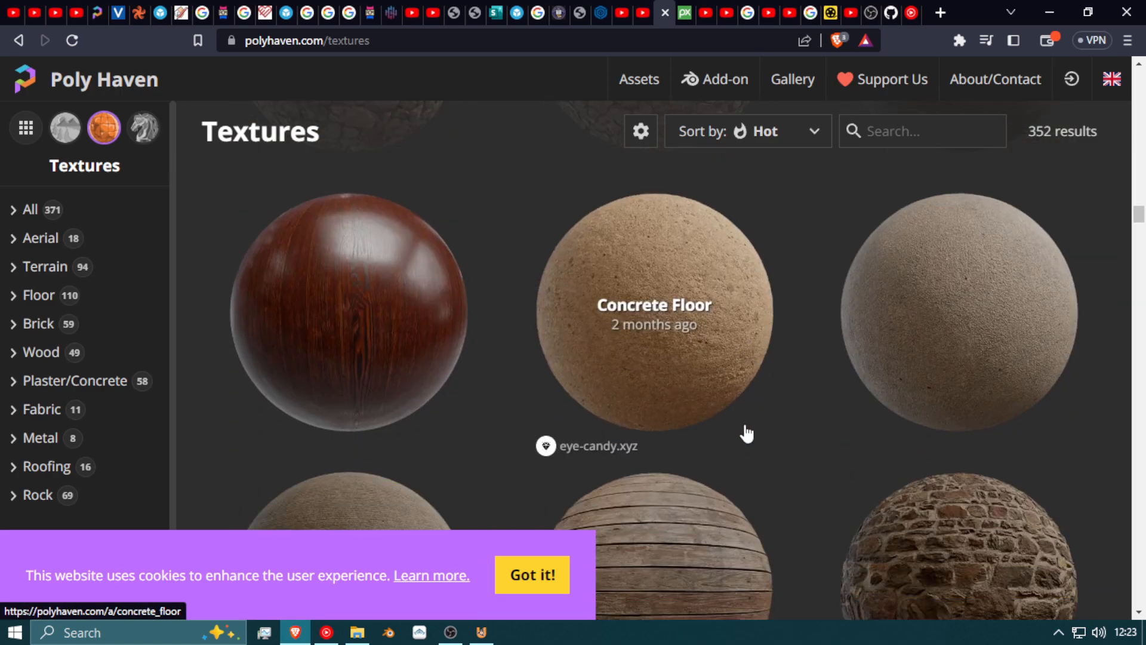
scroll(746, 427, down, 5)
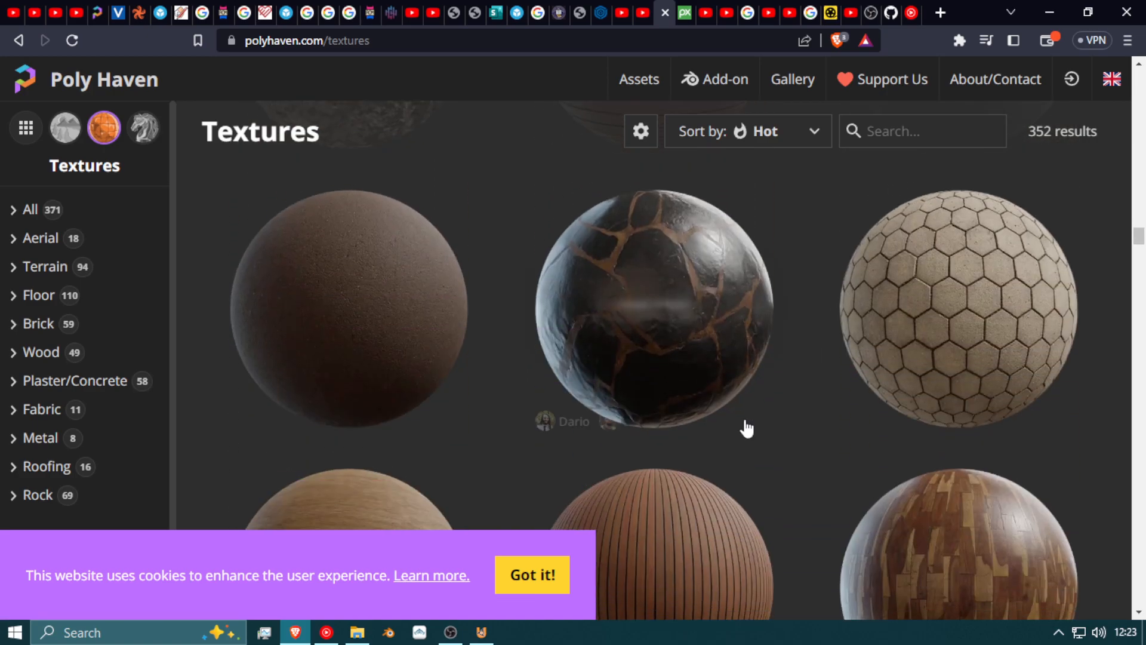
scroll(746, 428, down, 12)
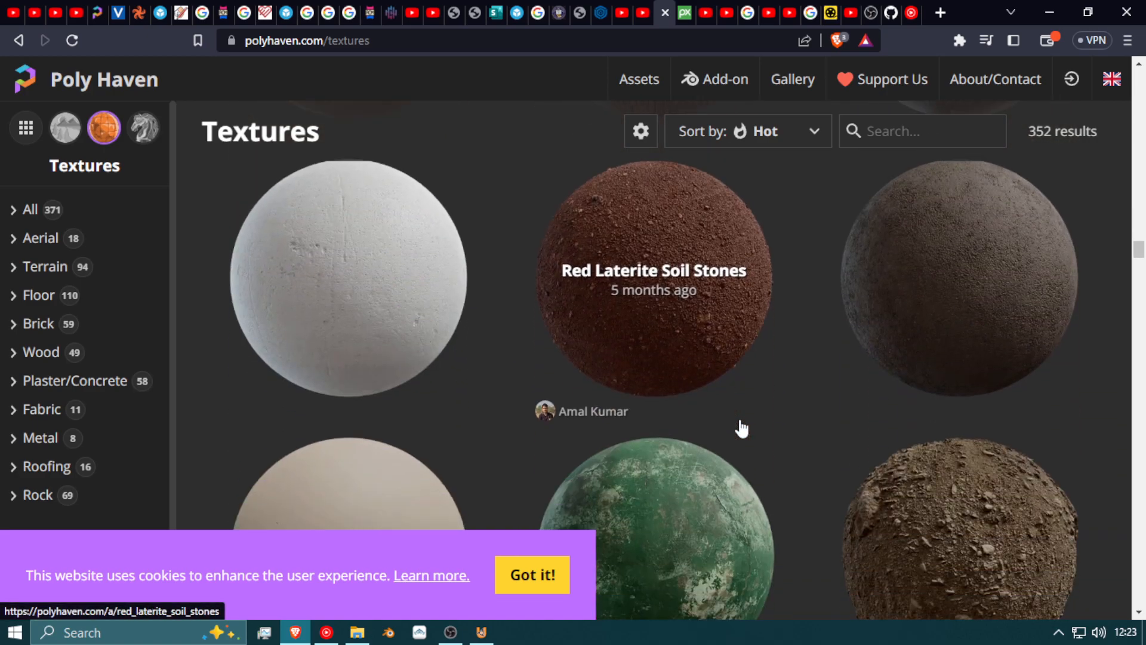
Step: Narrow the textures to the Metal category and look through its materials
click(21, 442)
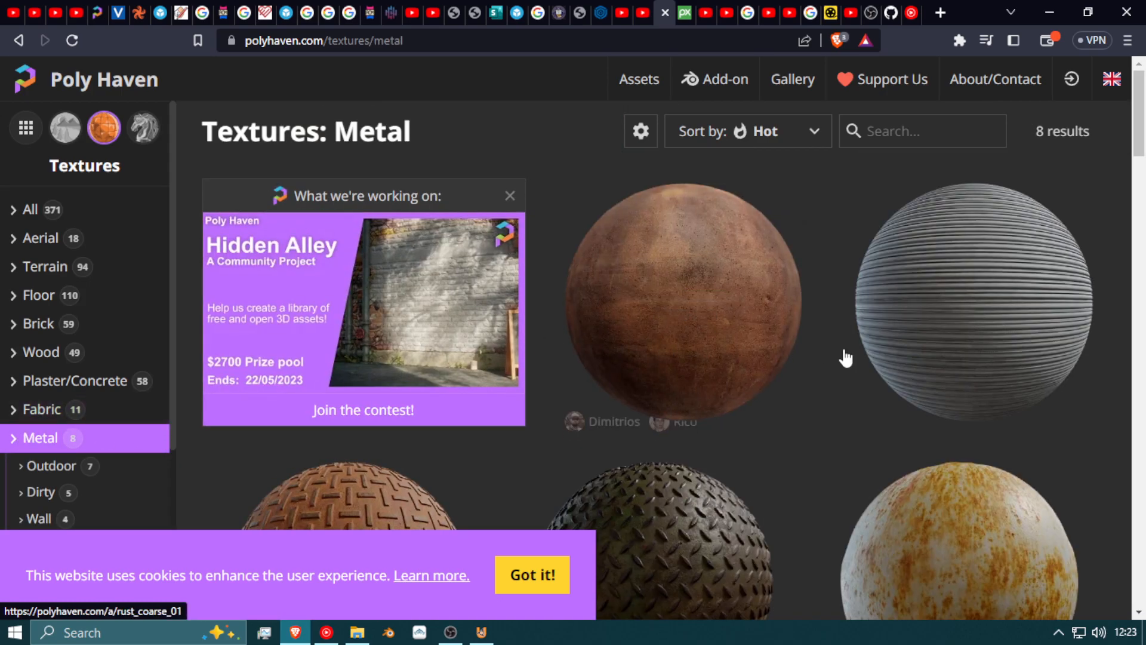
scroll(868, 353, down, 5)
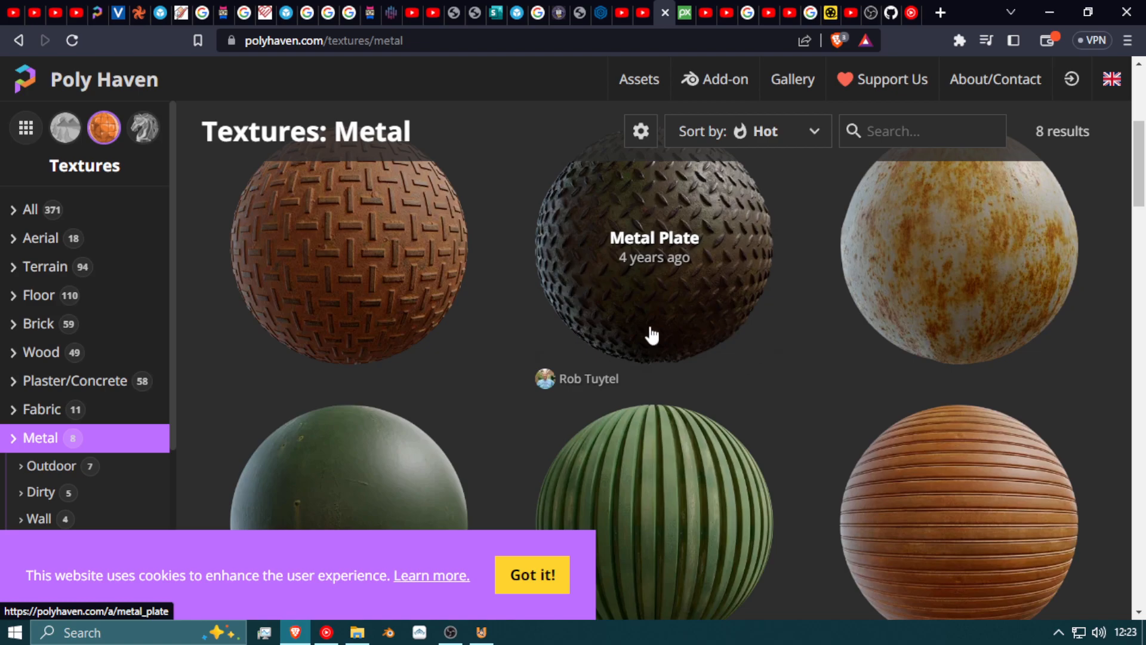
scroll(728, 370, down, 4)
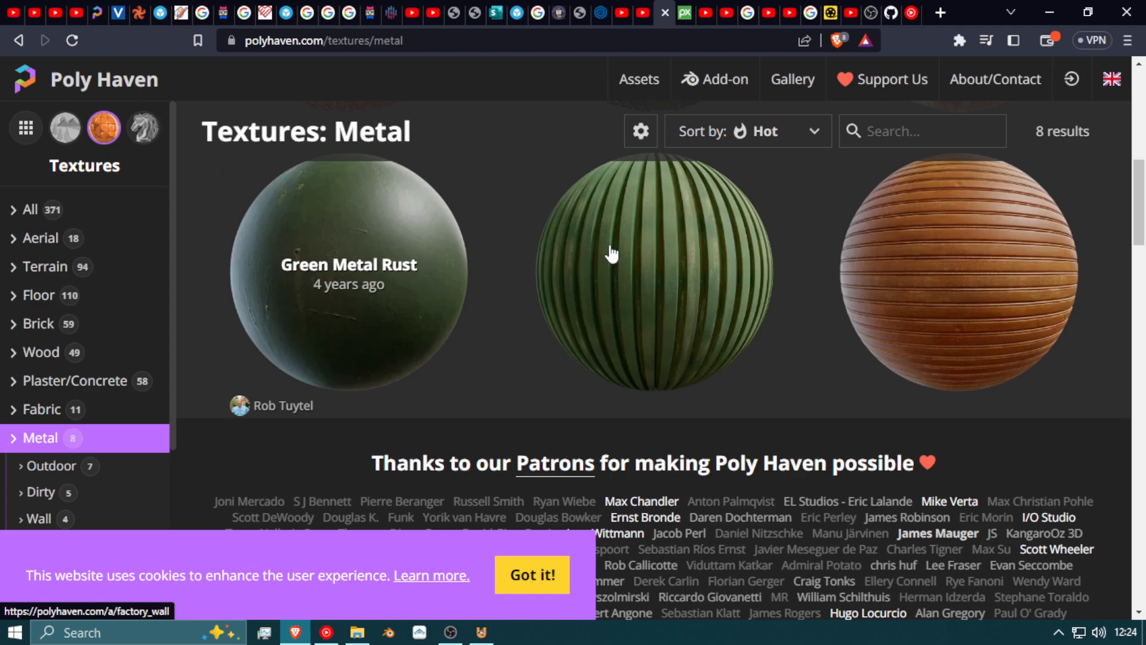
scroll(680, 347, up, 5)
scroll(704, 394, up, 1)
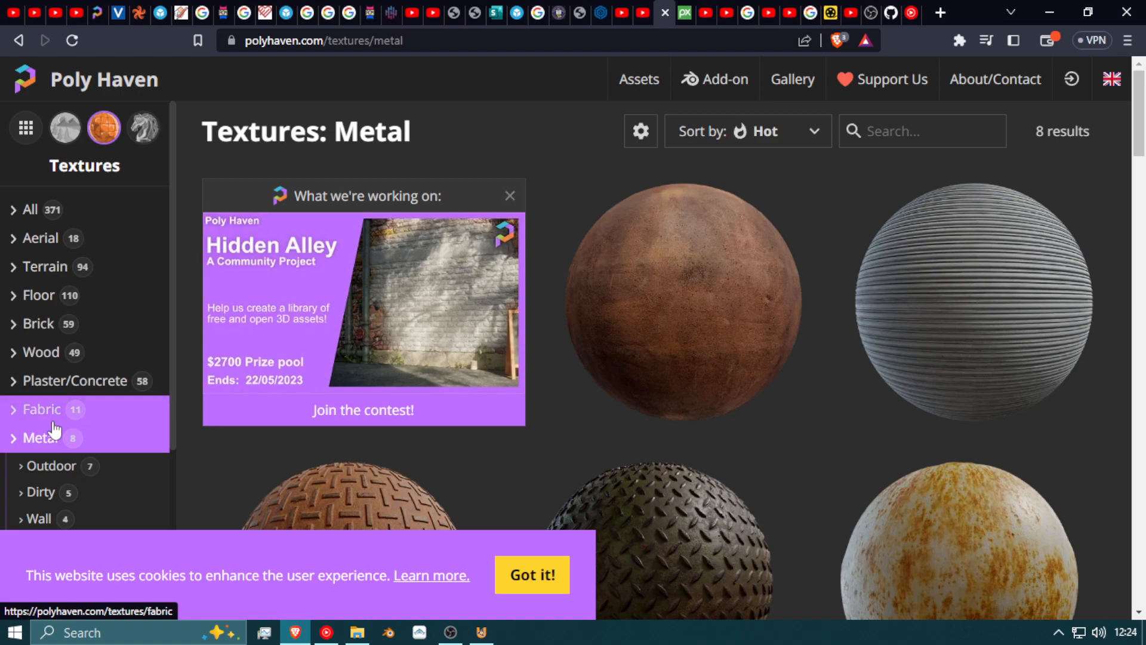
Step: Narrow the Metal textures to the Wall subcategory and examine the materials listed there
scroll(51, 432, down, 2)
click(118, 405)
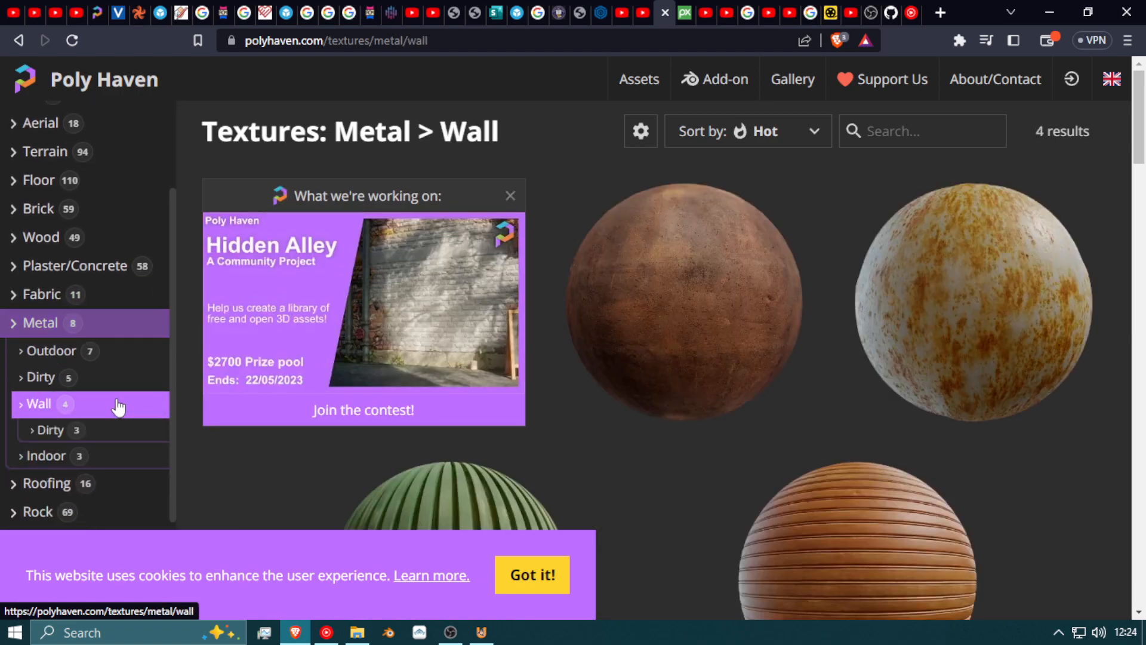
scroll(776, 352, down, 5)
scroll(597, 388, up, 3)
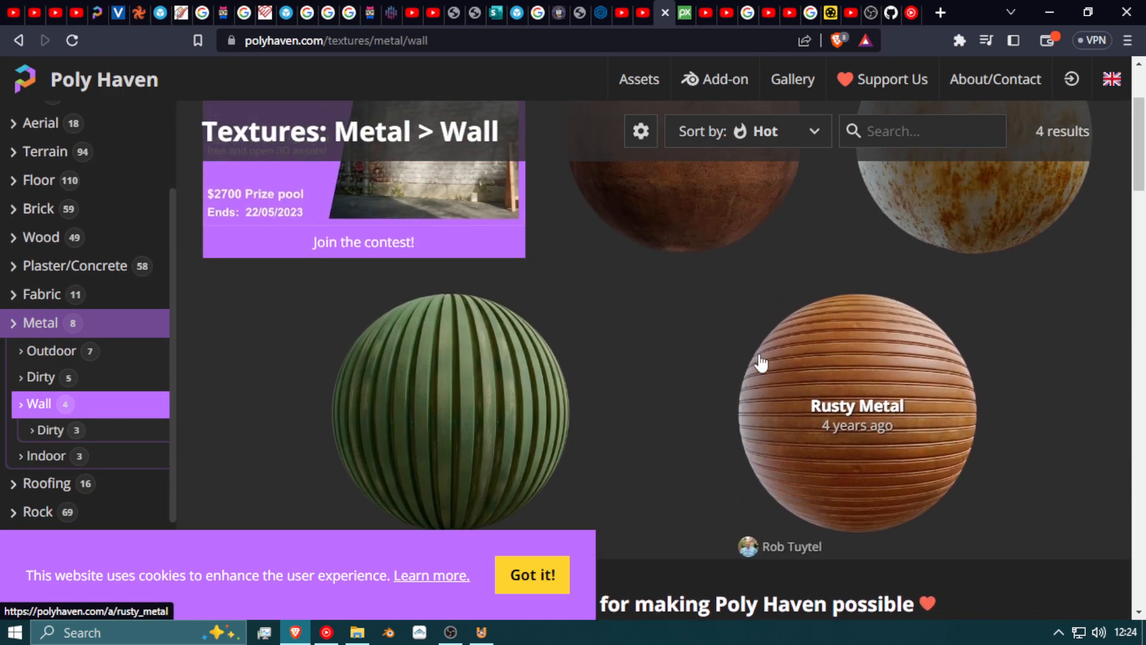
scroll(895, 412, up, 3)
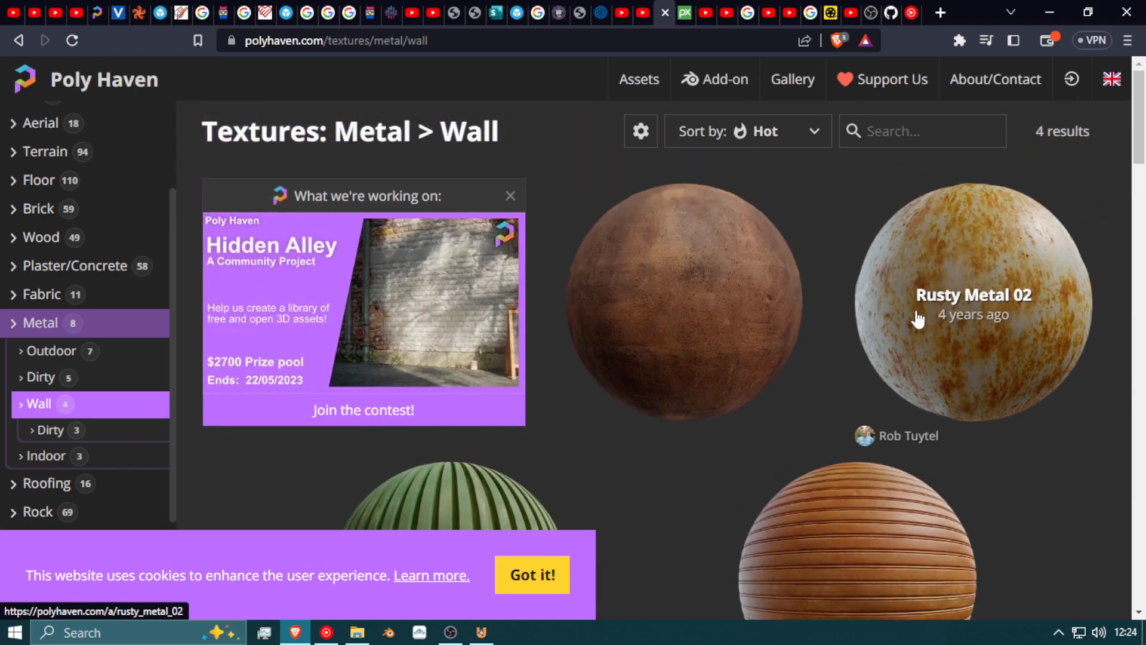
Step: Switch the Metal textures to the Dirty subcategory and look over its materials
click(39, 382)
scroll(717, 358, down, 2)
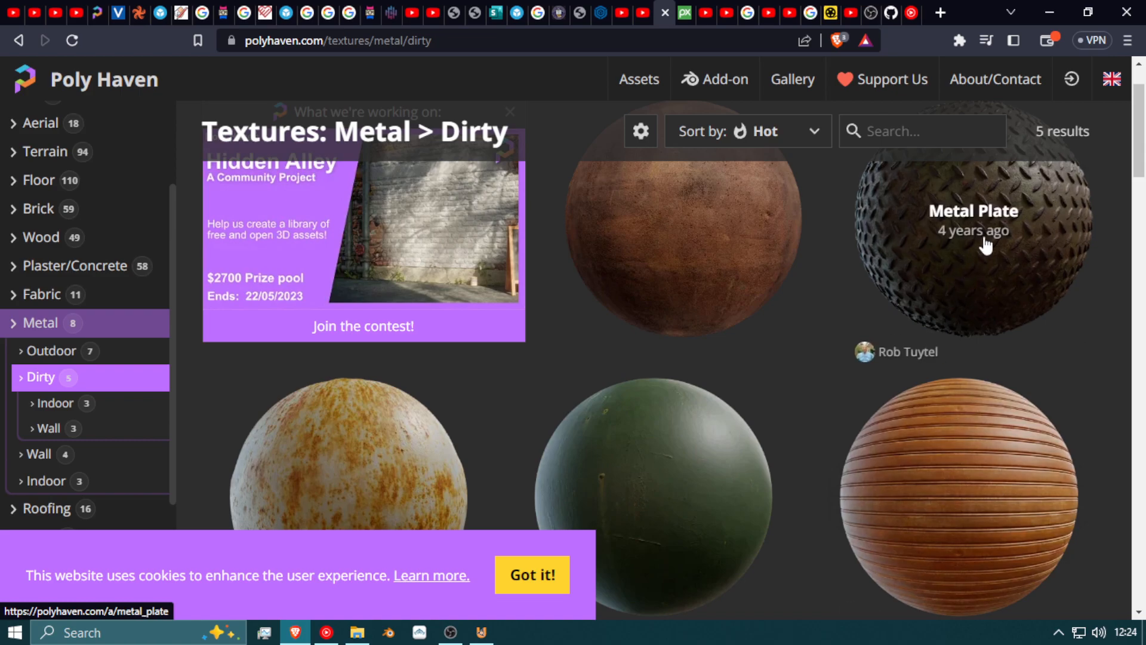
scroll(660, 435, down, 7)
scroll(657, 418, up, 6)
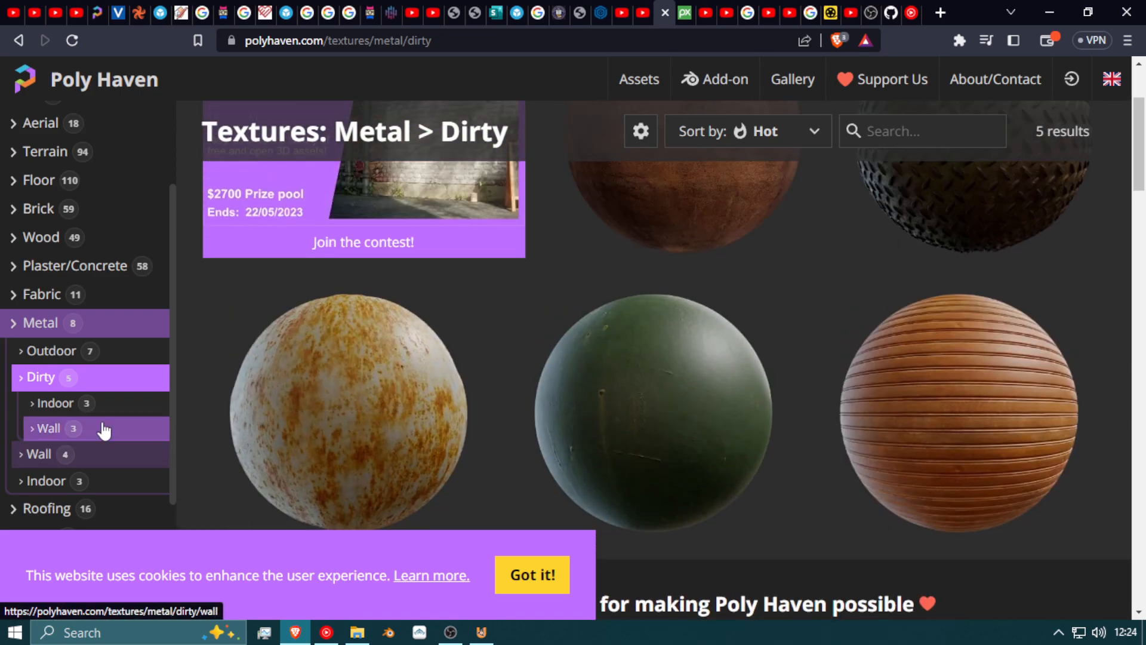
Step: Return to the complete Metal category and review all of its textures again
click(40, 327)
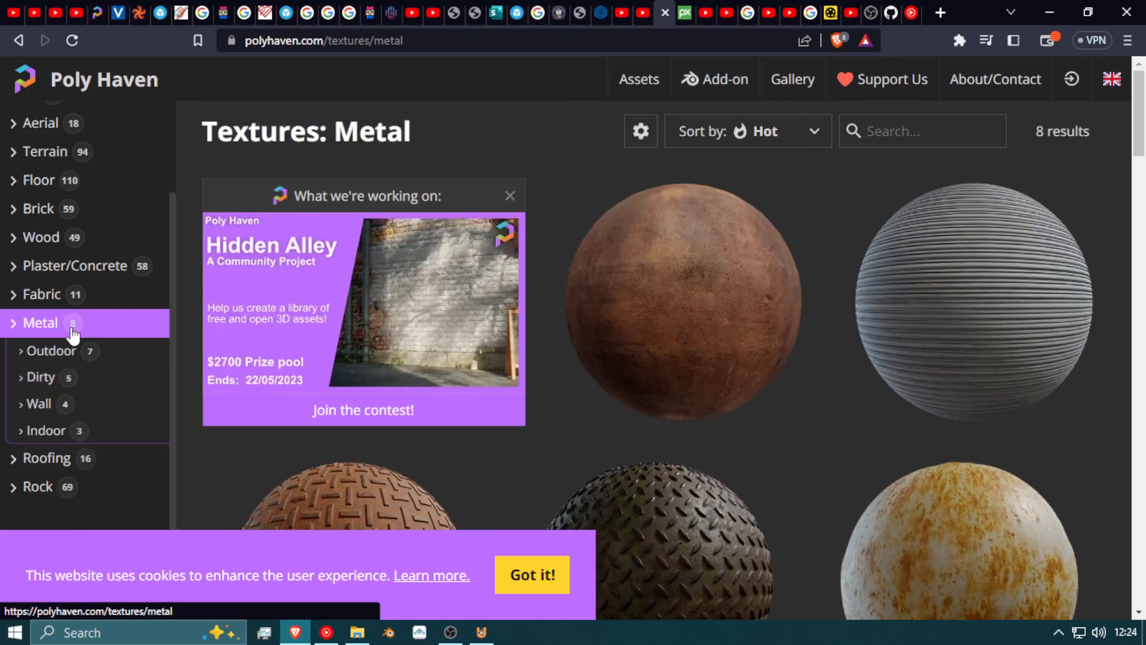
scroll(890, 301, down, 4)
scroll(889, 301, down, 1)
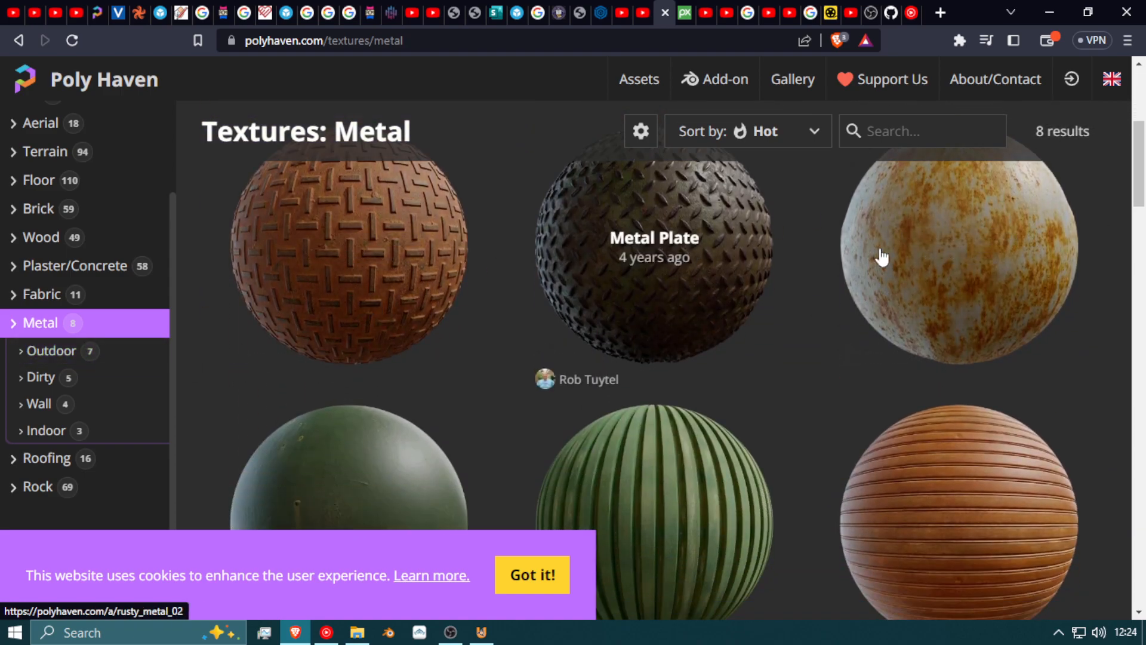
scroll(709, 403, down, 6)
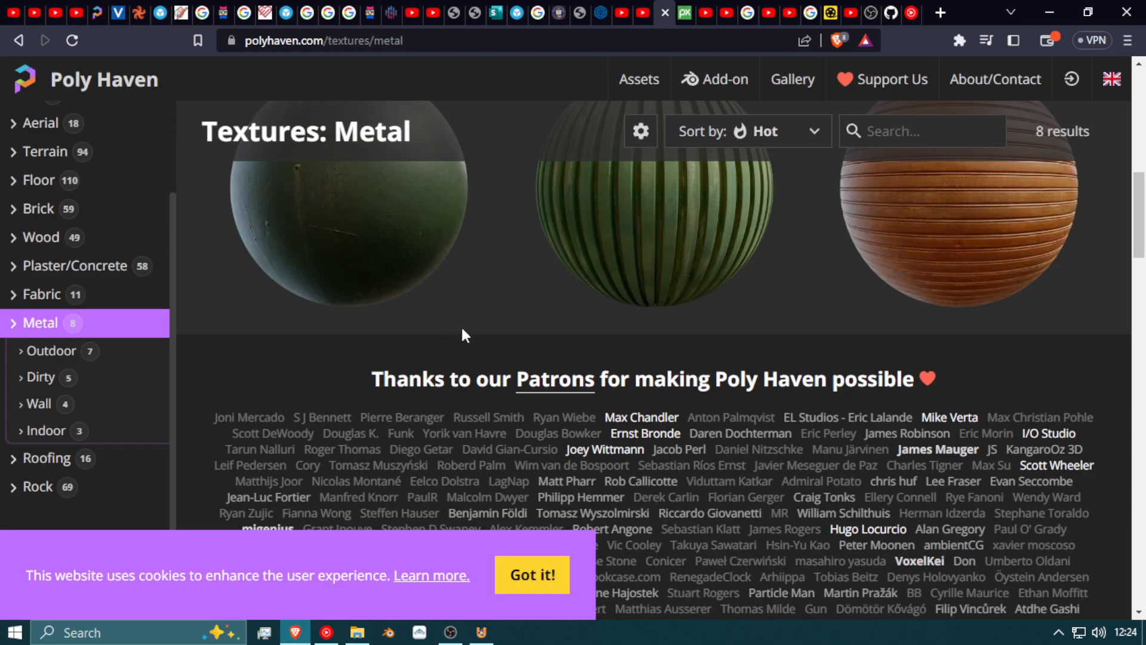
scroll(465, 328, up, 5)
scroll(475, 333, up, 6)
scroll(394, 323, down, 4)
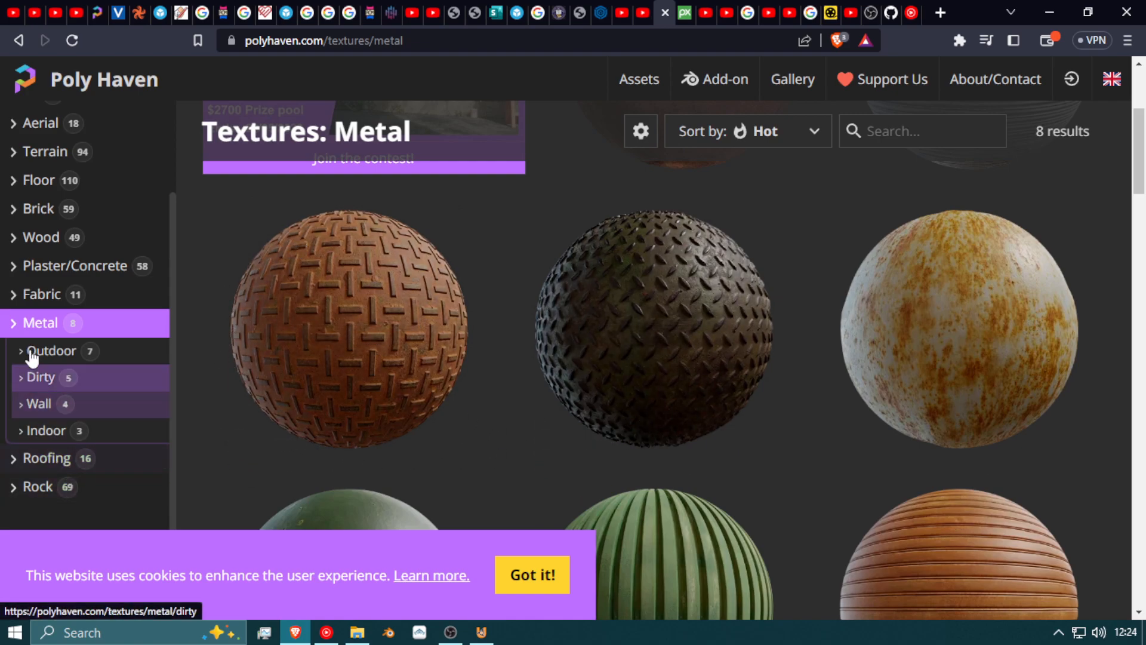
Step: Show the Floor category and look through its wood, tile, concrete and stone textures
click(43, 192)
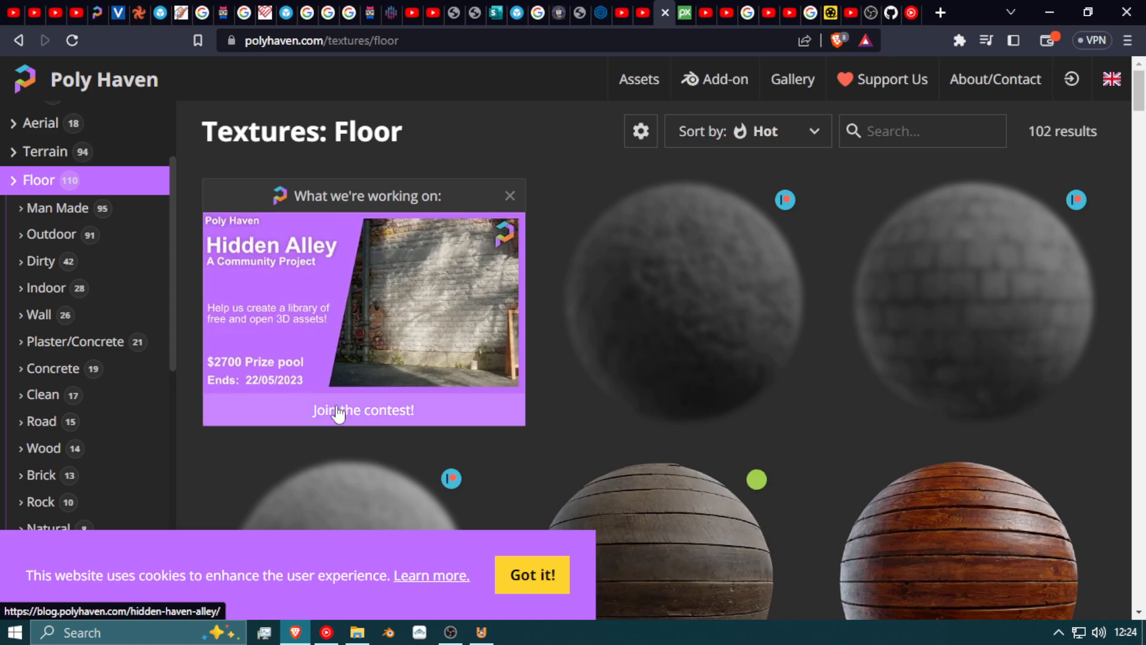
scroll(797, 447, down, 15)
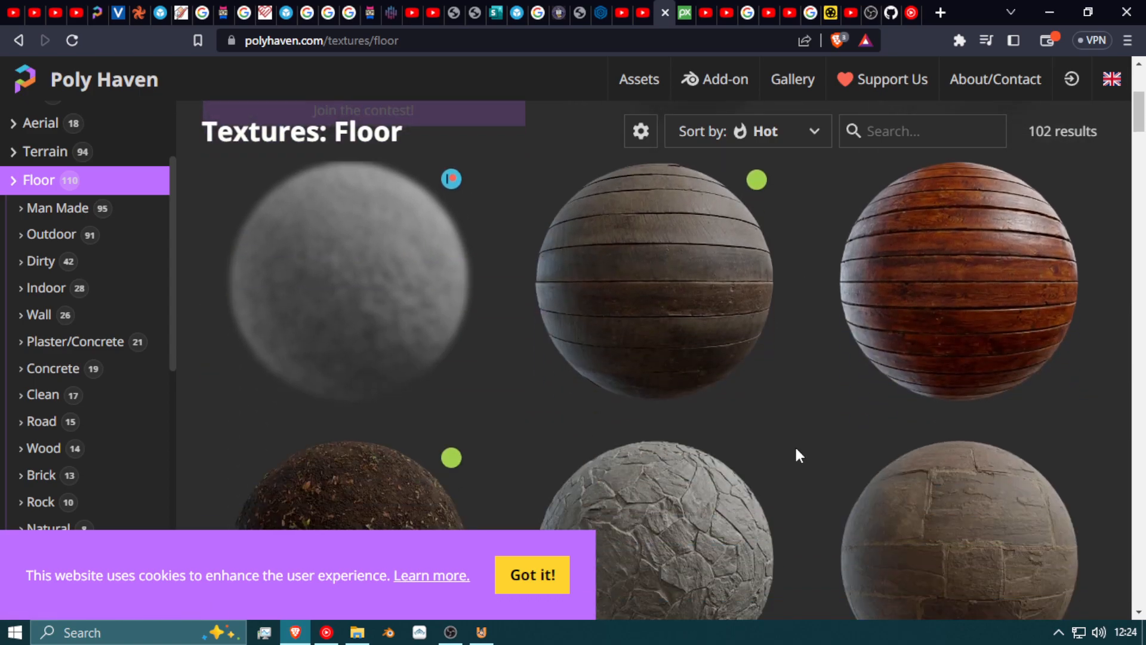
scroll(792, 446, down, 15)
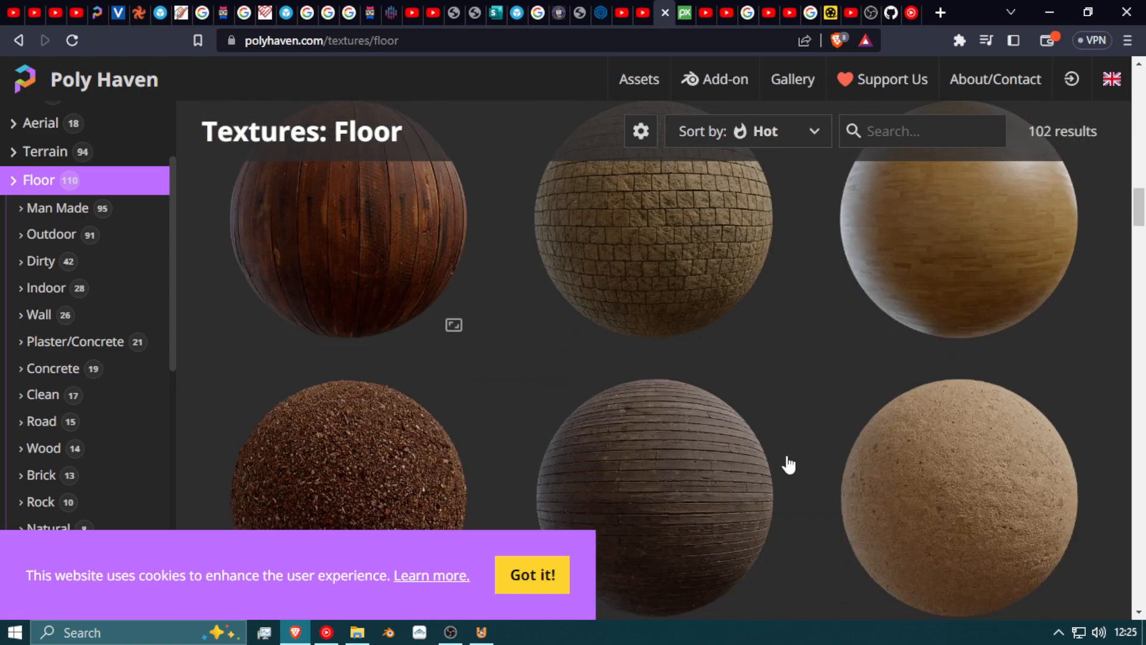
scroll(782, 475, down, 15)
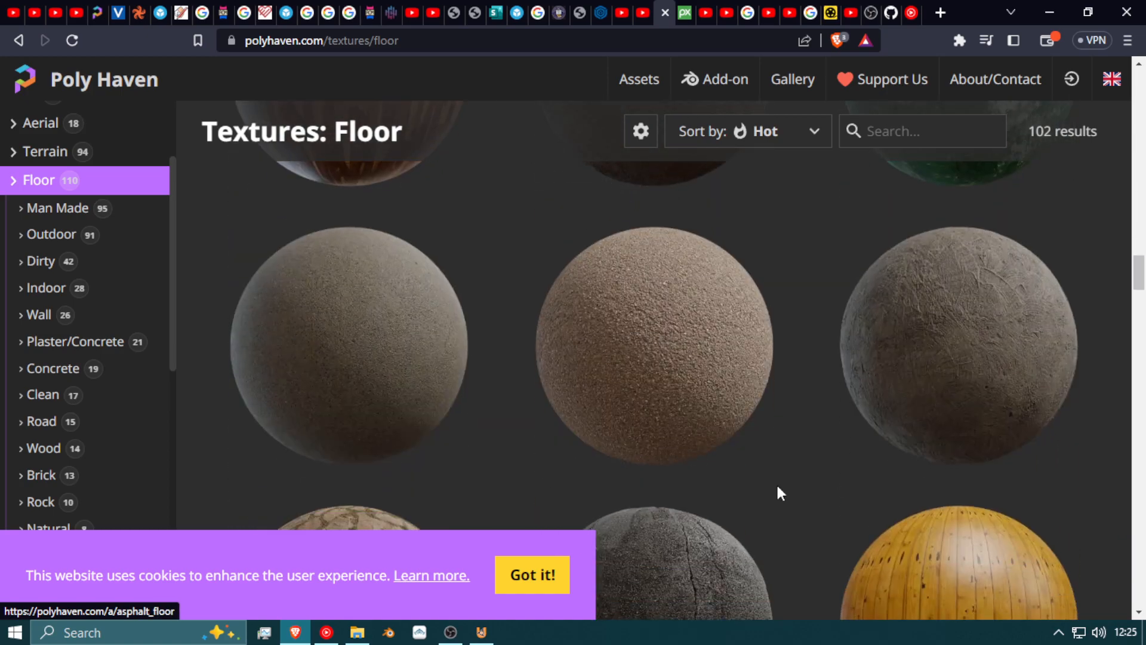
scroll(779, 494, down, 6)
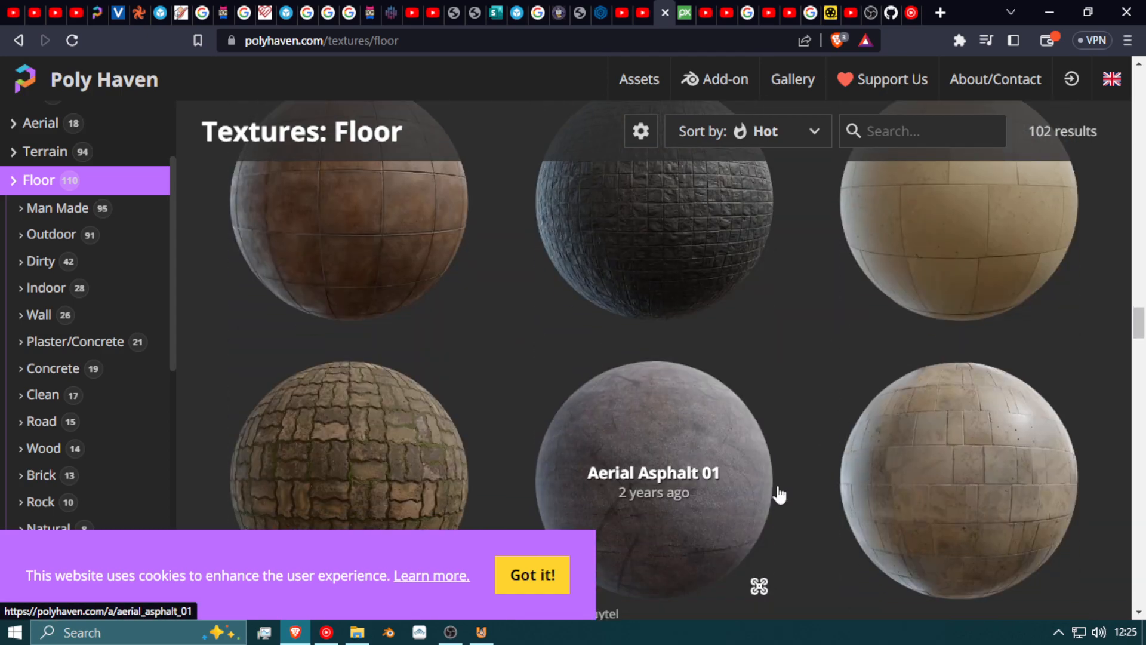
scroll(779, 494, down, 4)
scroll(779, 494, up, 4)
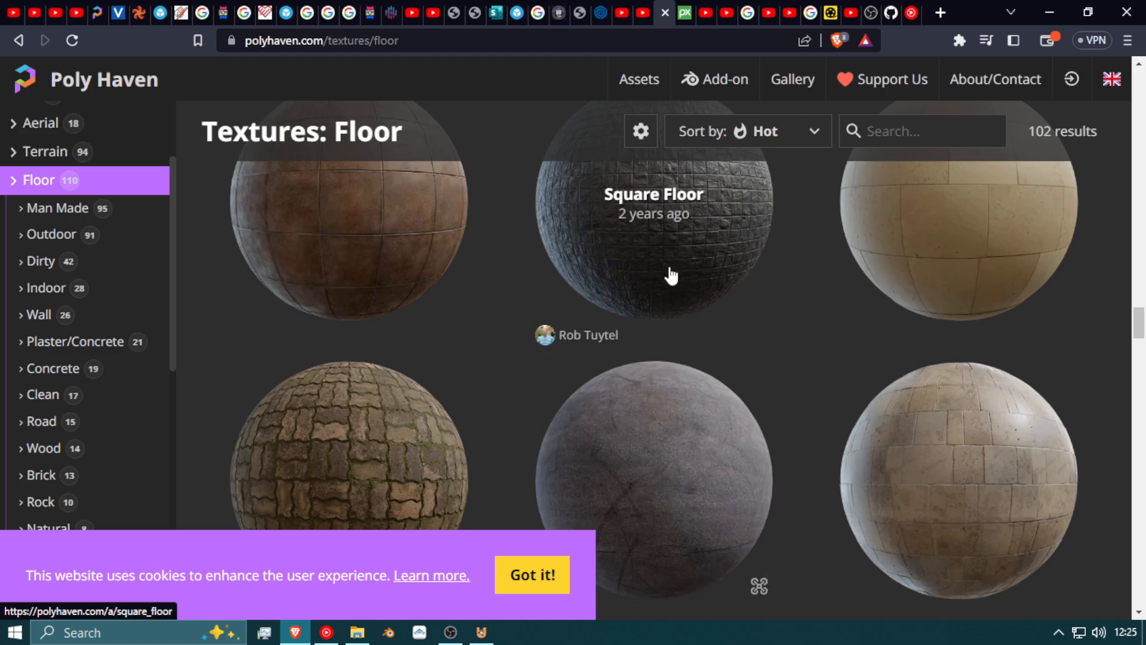
scroll(685, 272, down, 4)
scroll(369, 469, down, 5)
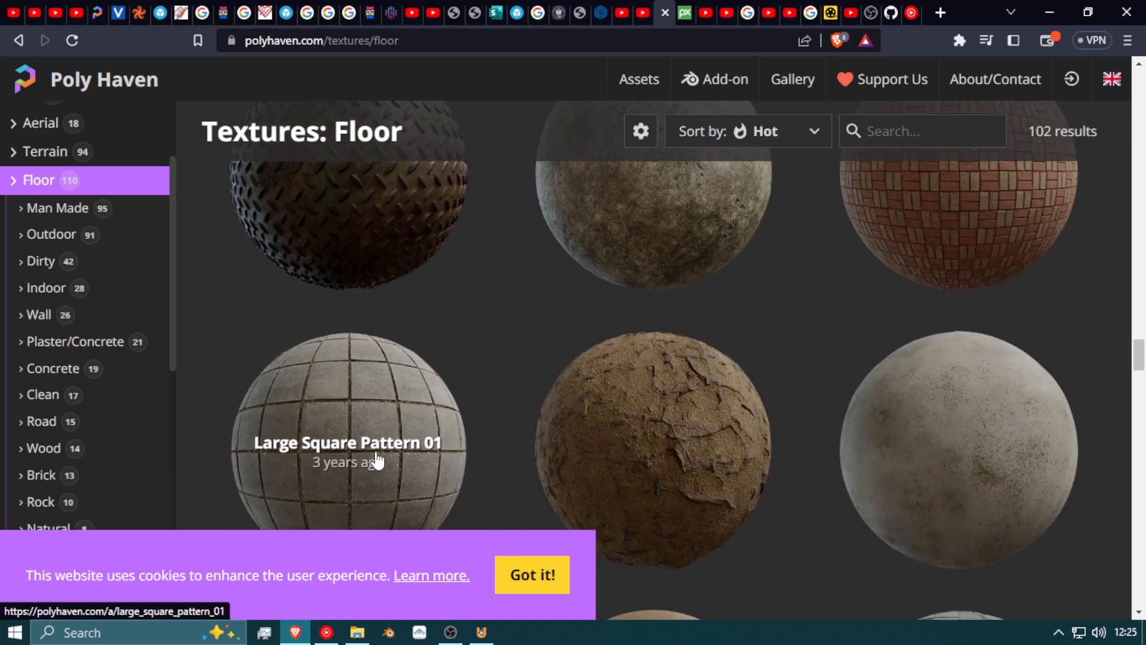
scroll(376, 238, down, 4)
scroll(358, 281, up, 3)
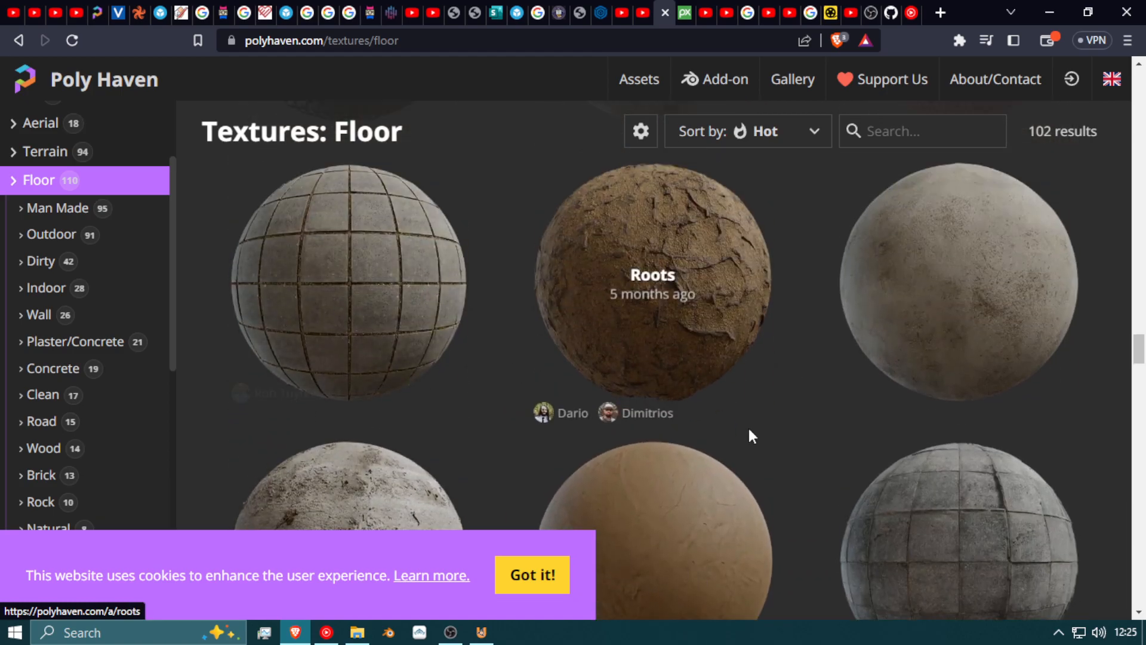
scroll(742, 472, down, 10)
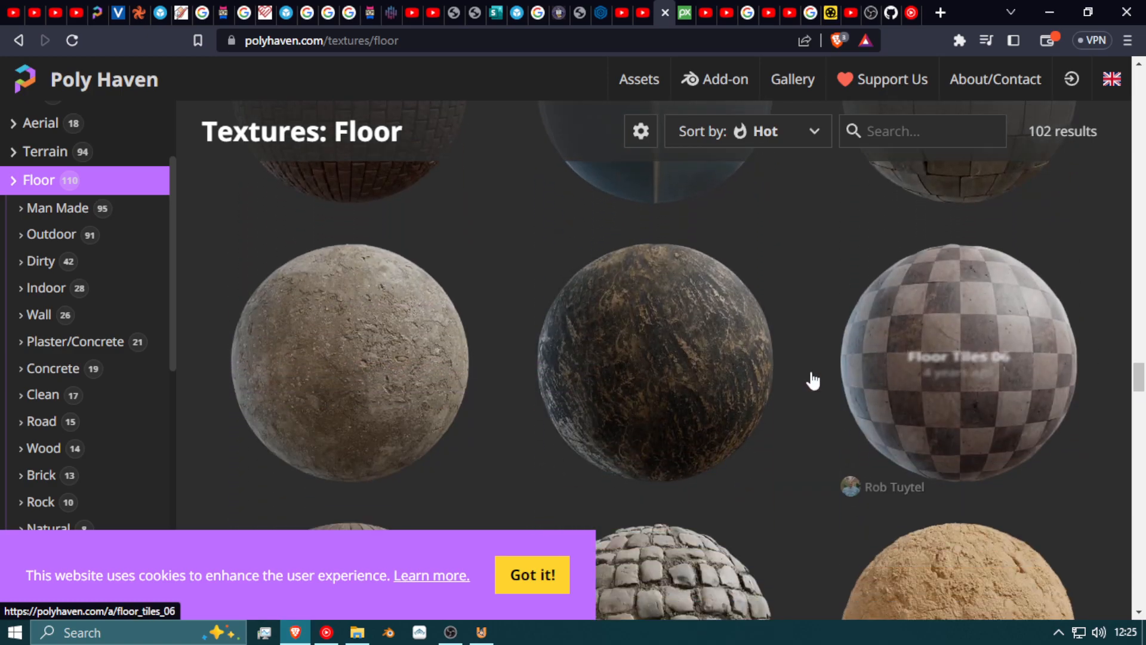
scroll(627, 410, down, 12)
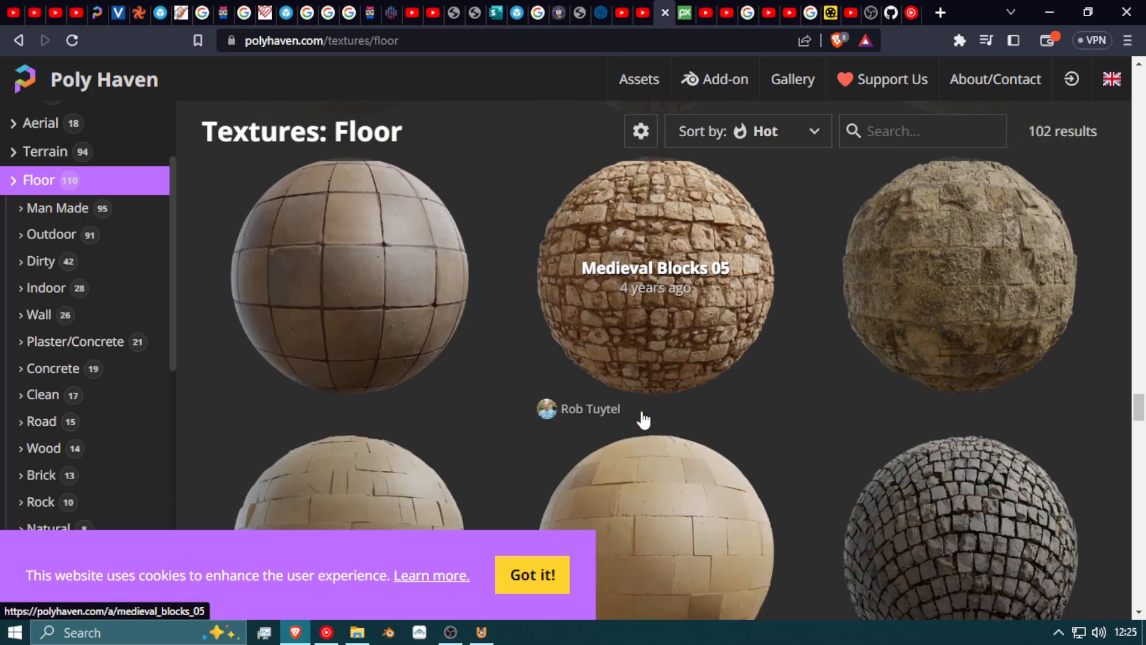
scroll(641, 418, down, 12)
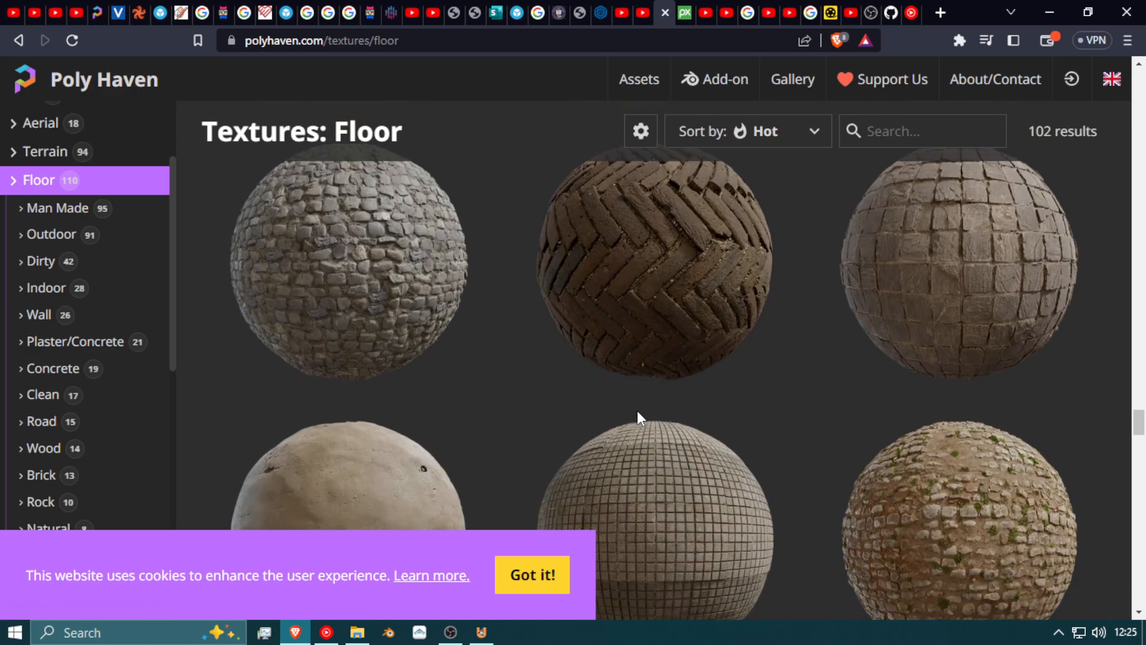
scroll(637, 410, down, 12)
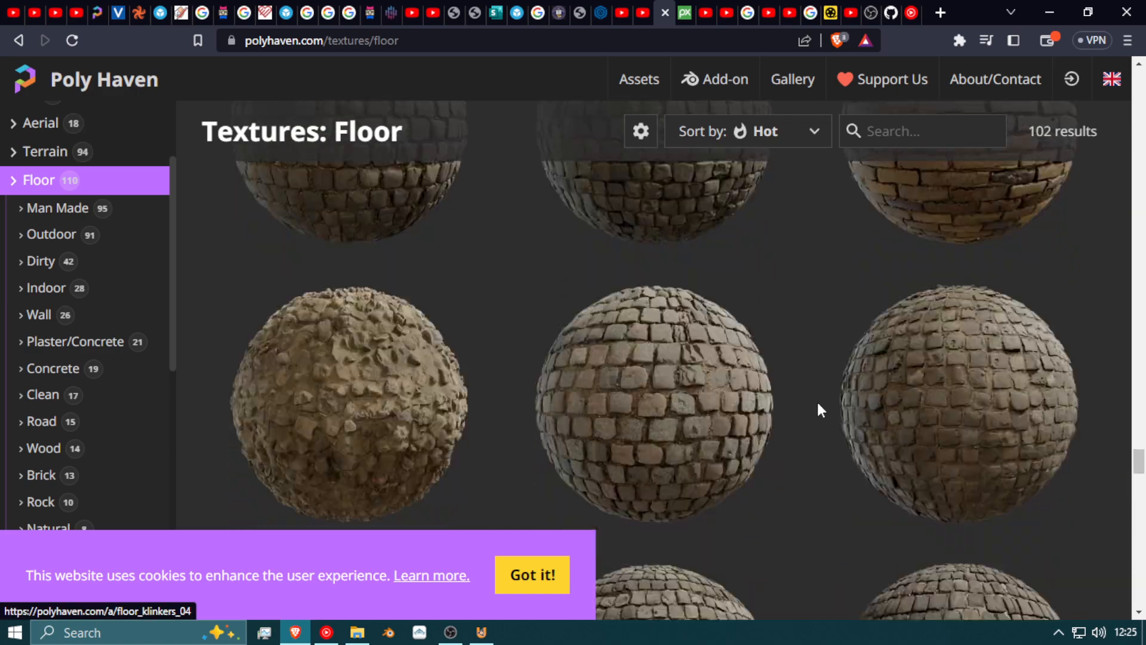
scroll(812, 406, down, 3)
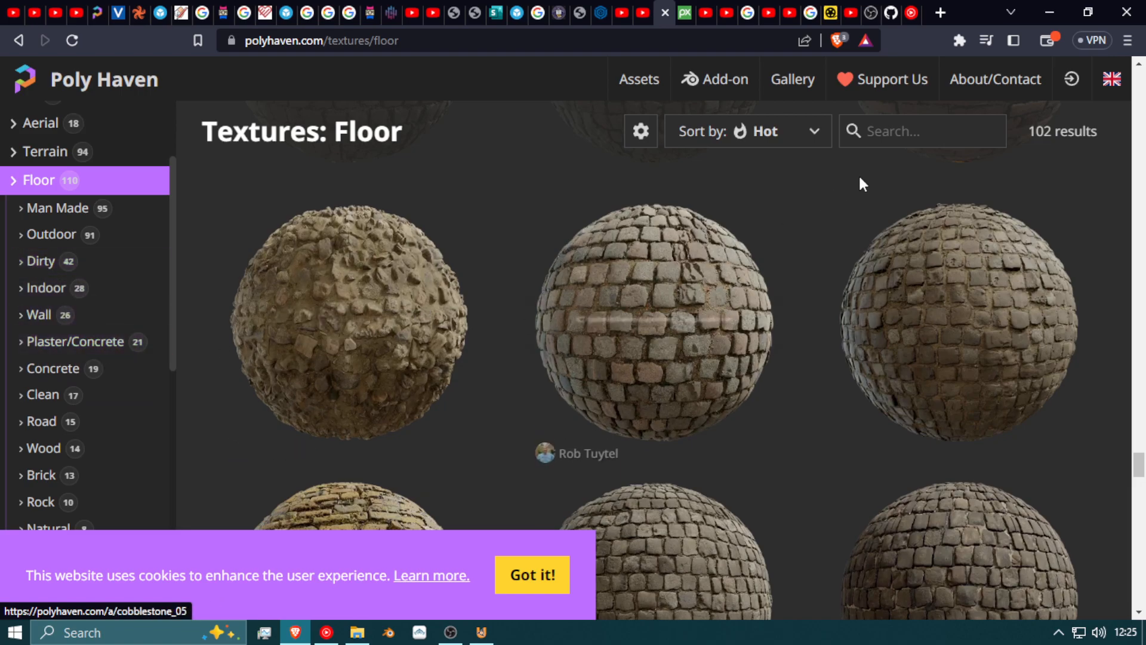
Step: Show the Metal category again and compare its rusted, corrugated, plate and painted metal textures
click(684, 14)
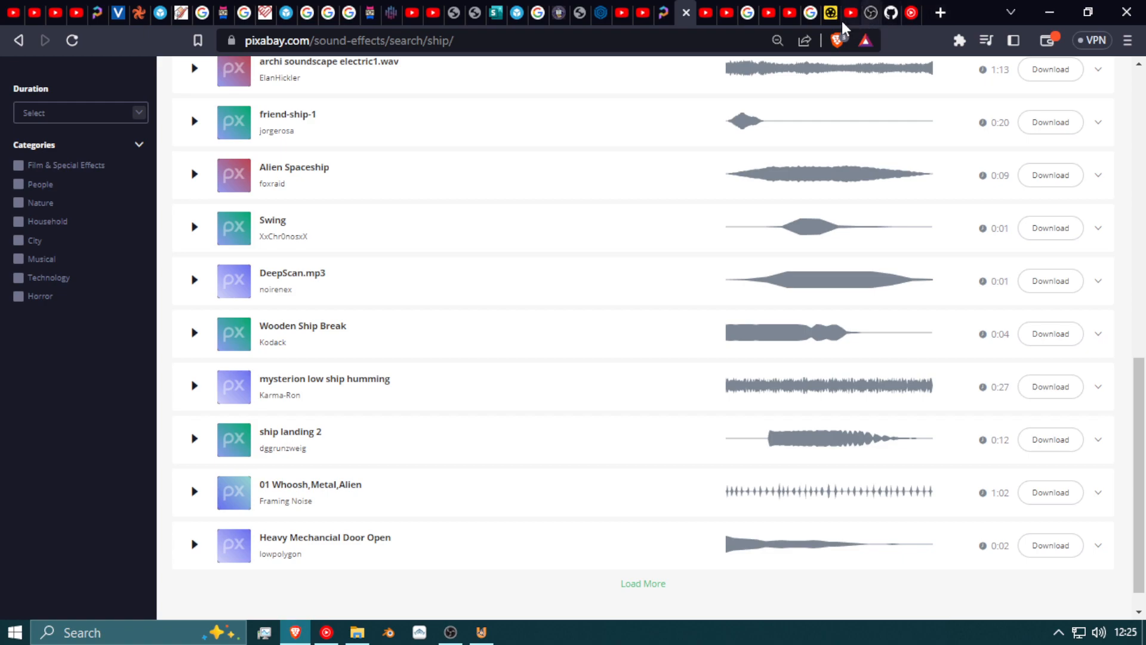
click(666, 12)
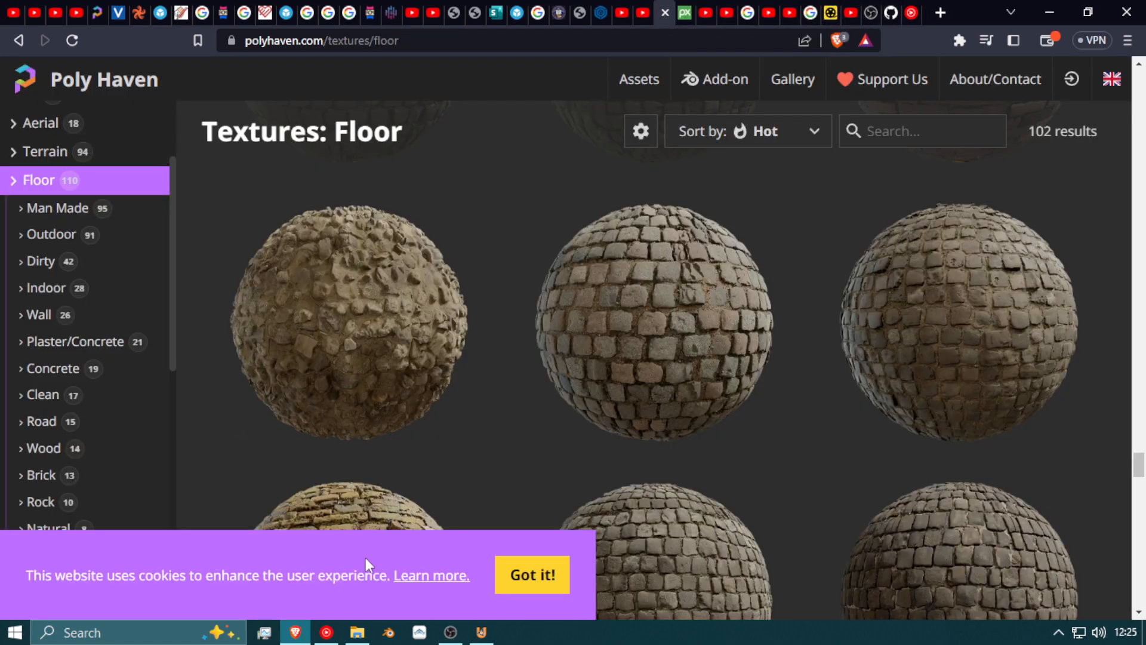
scroll(679, 427, down, 7)
scroll(681, 414, up, 7)
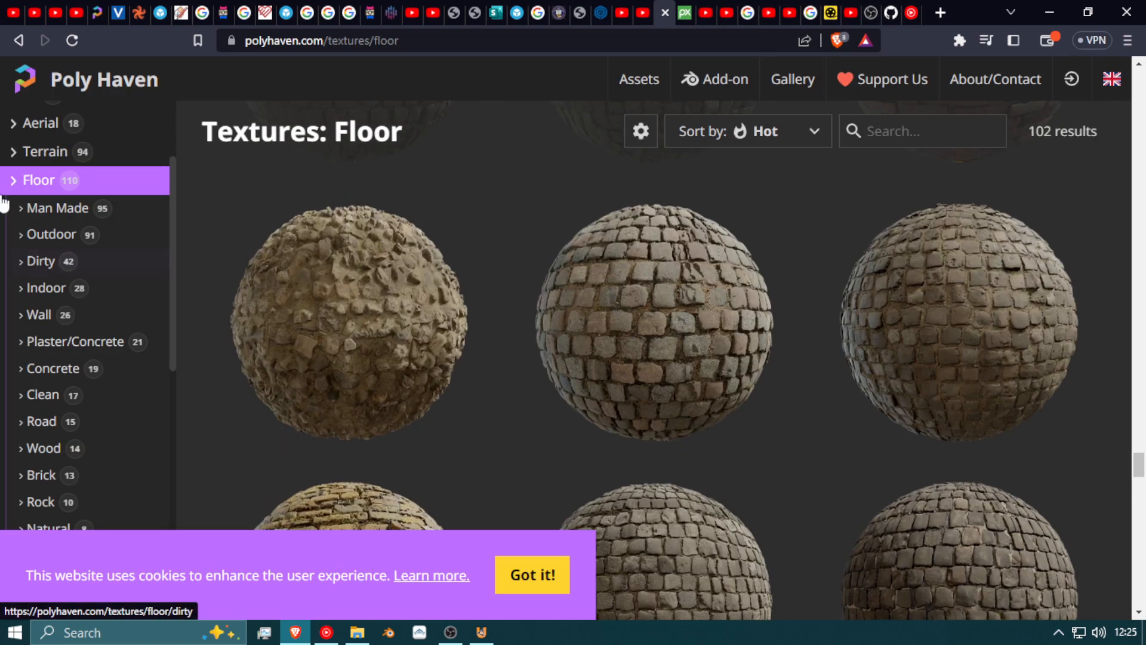
scroll(90, 352, down, 5)
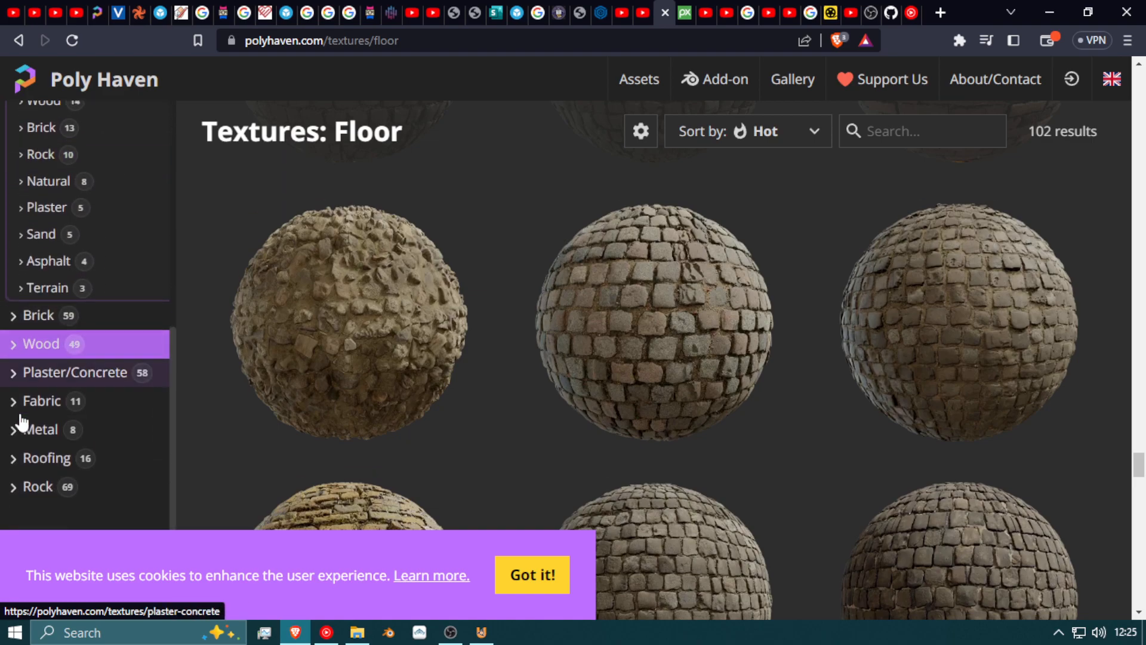
click(43, 431)
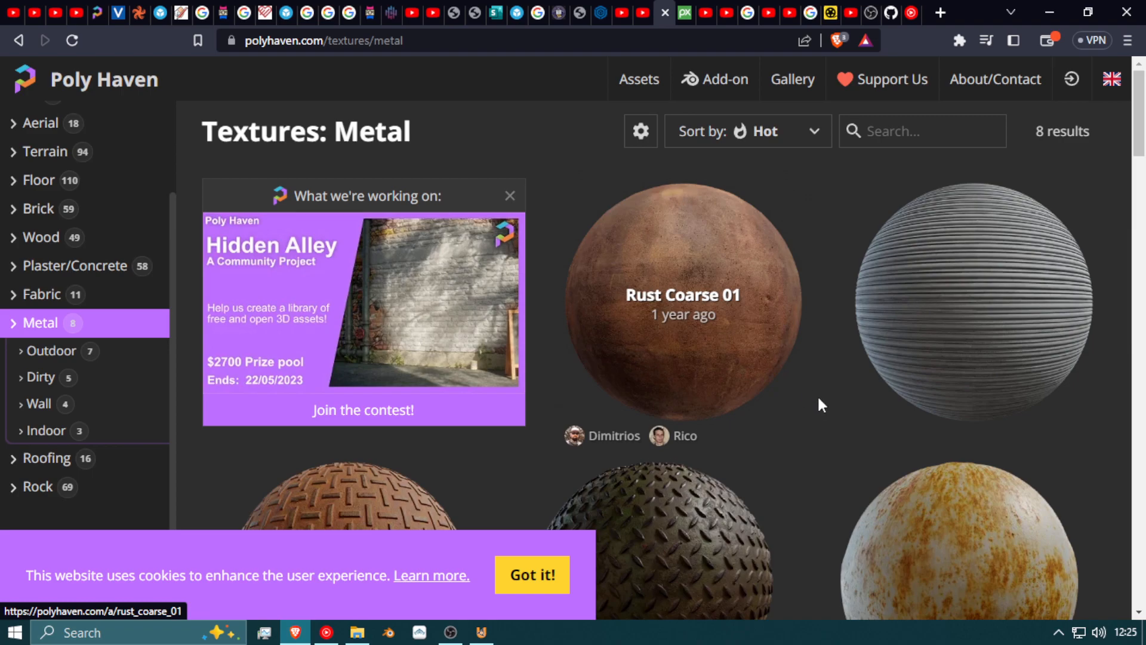
scroll(824, 412, down, 3)
scroll(656, 423, down, 1)
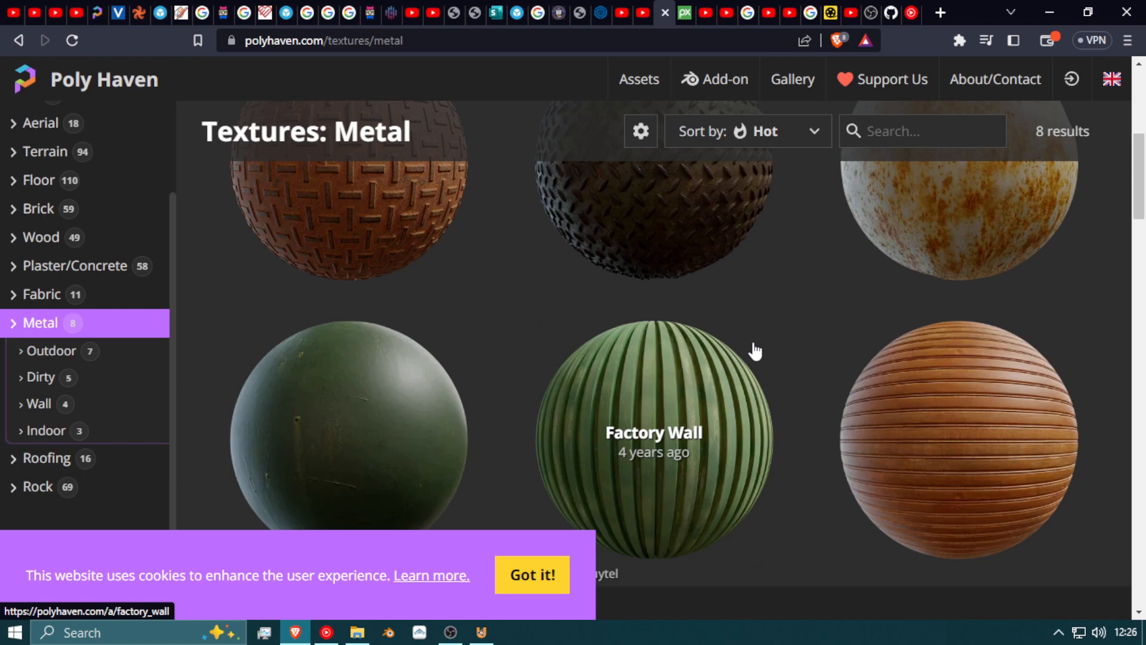
scroll(734, 321, up, 3)
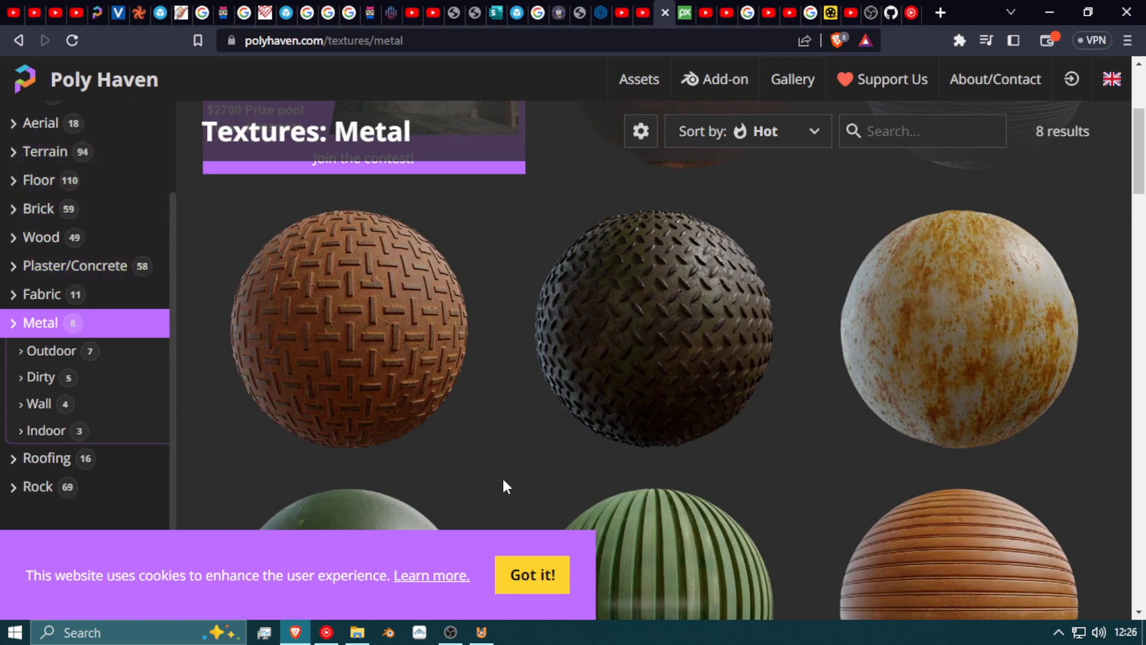
Step: Switch to UPBGE and fly around the colored building to examine its rooms, corridors and tower from above
click(481, 632)
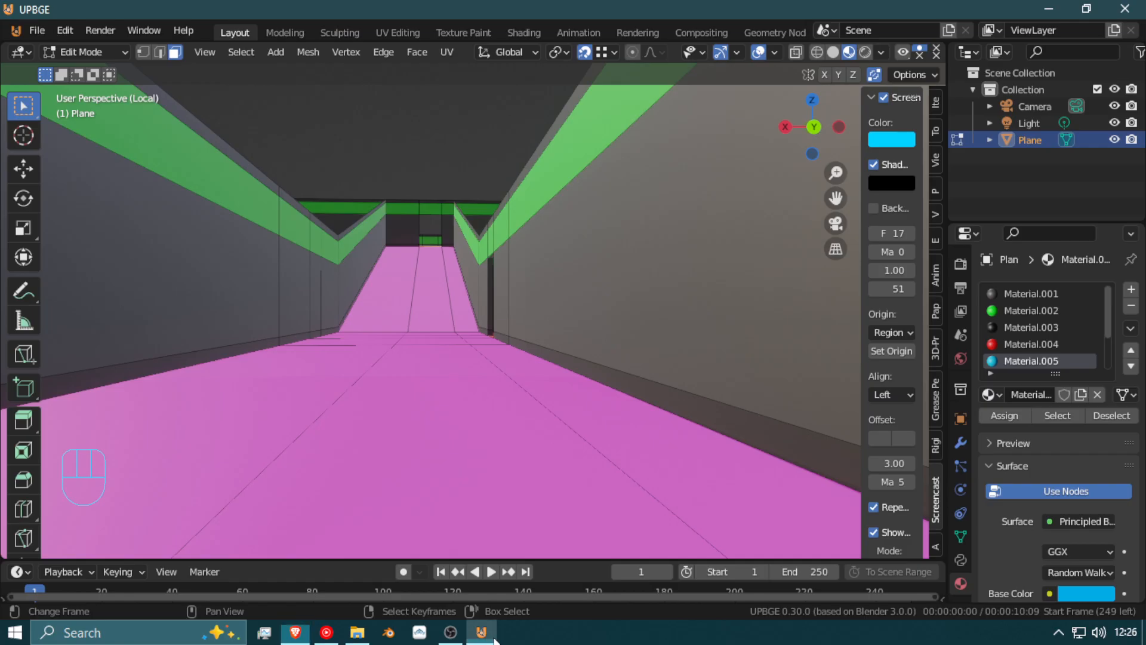
middle_drag(428, 328, 839, 401)
key(shift+f)
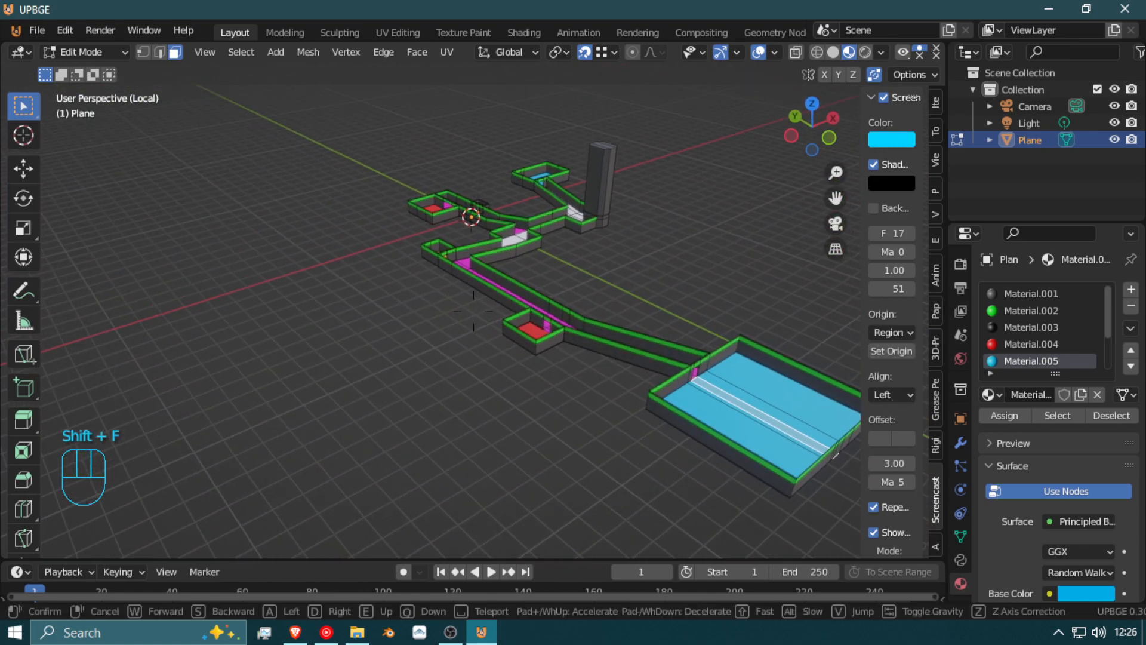
key(w)
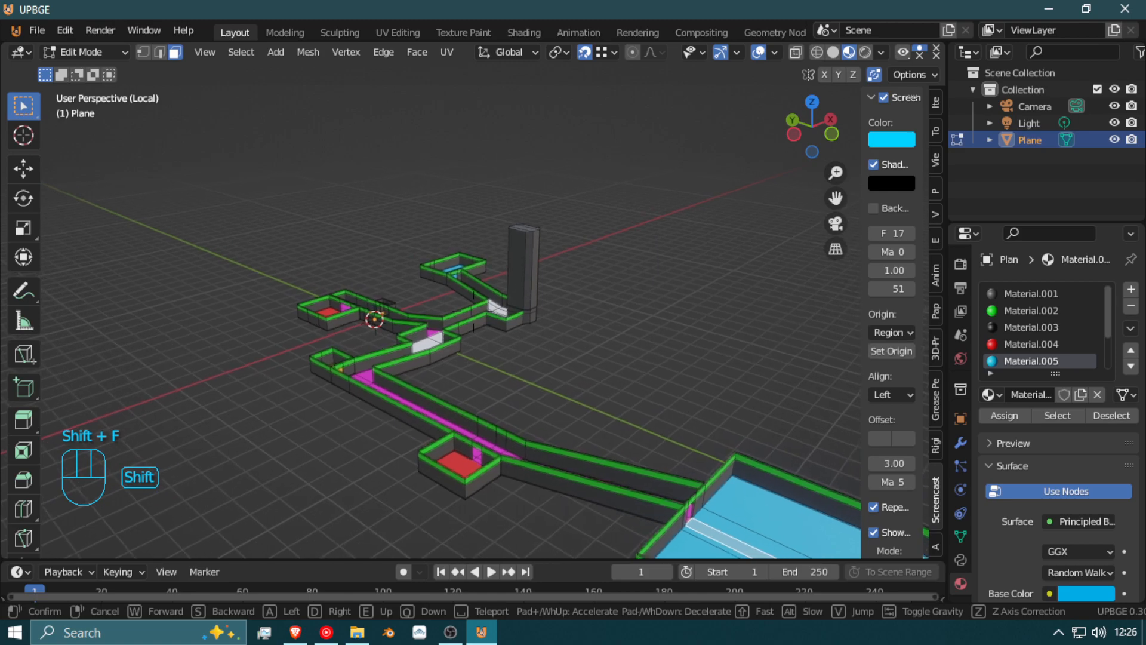
key(w)
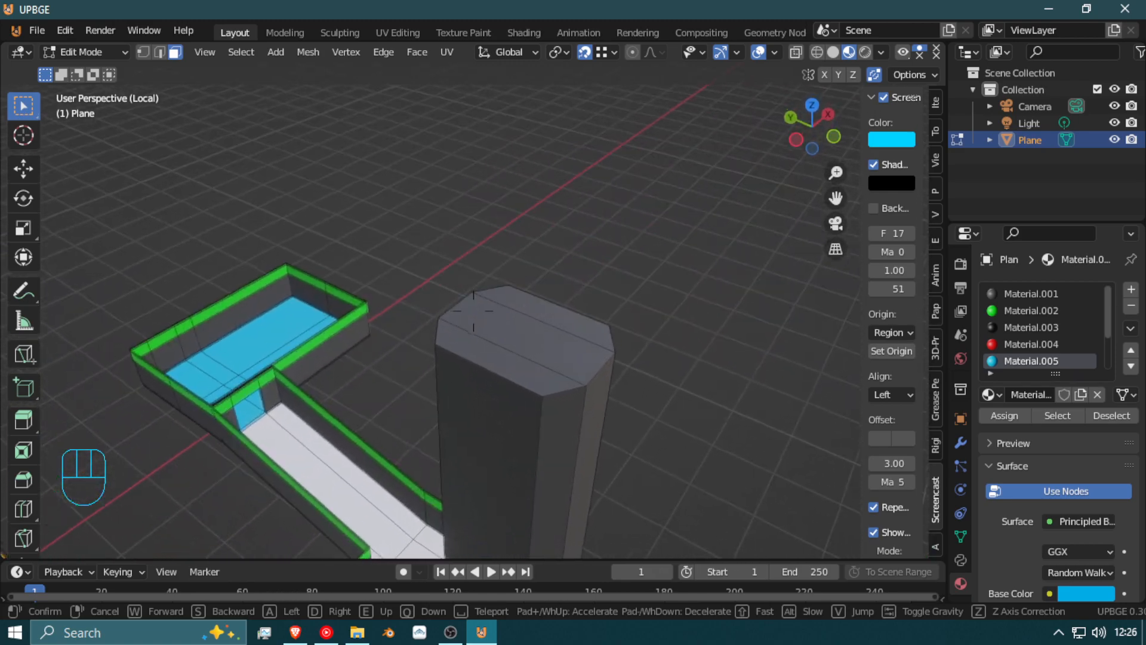
key(w)
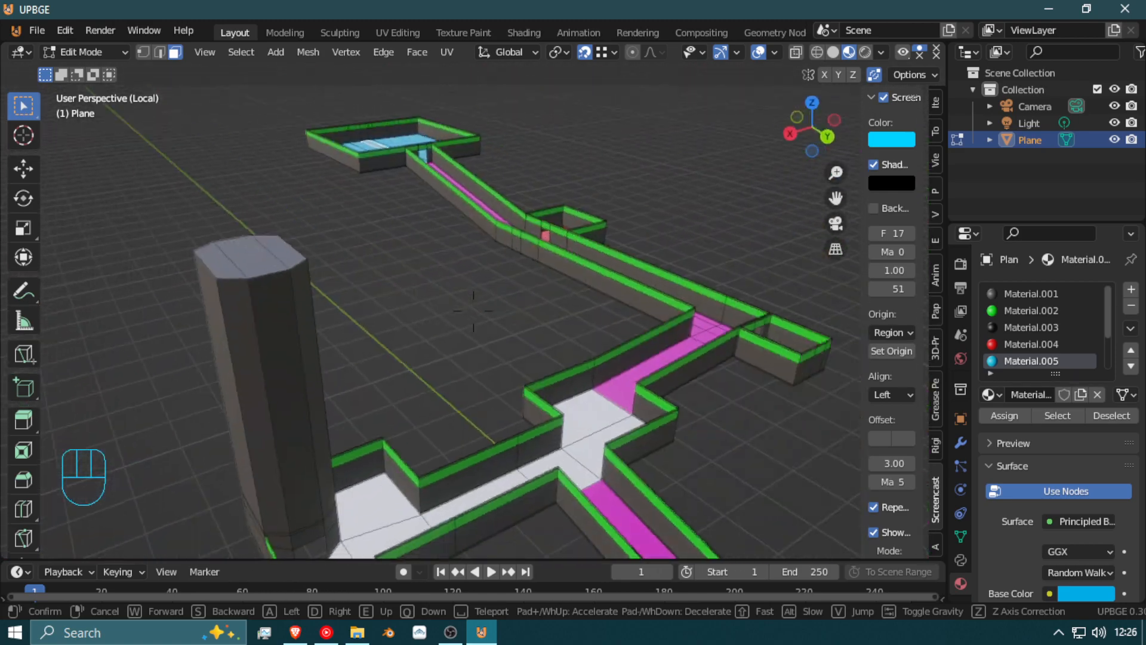
key(w)
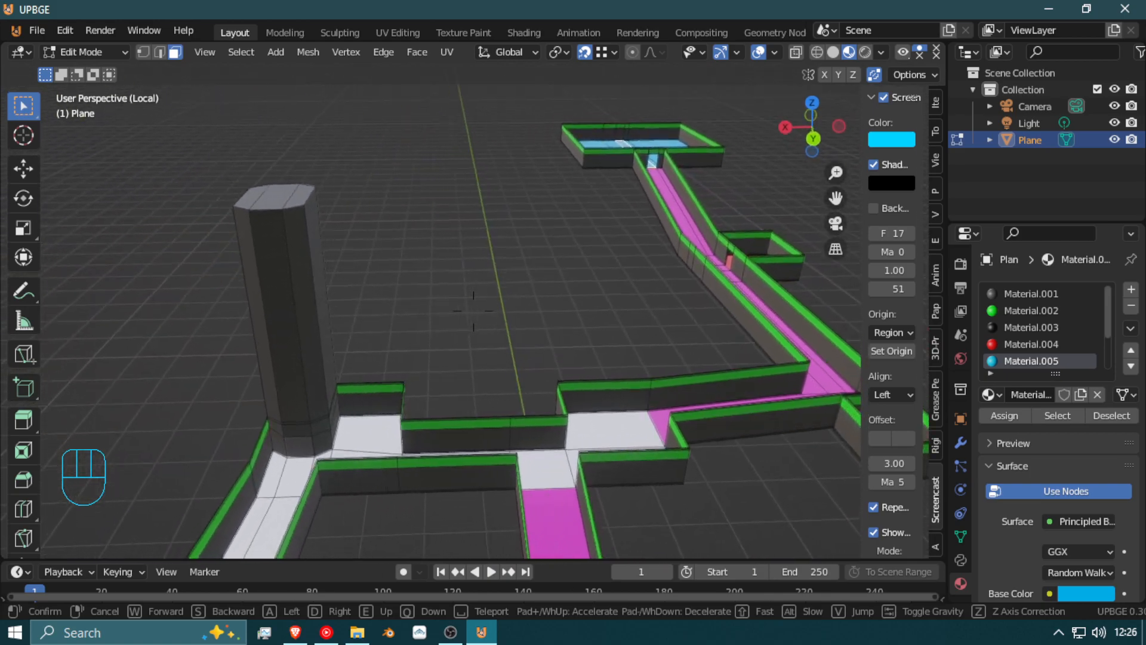
key(w)
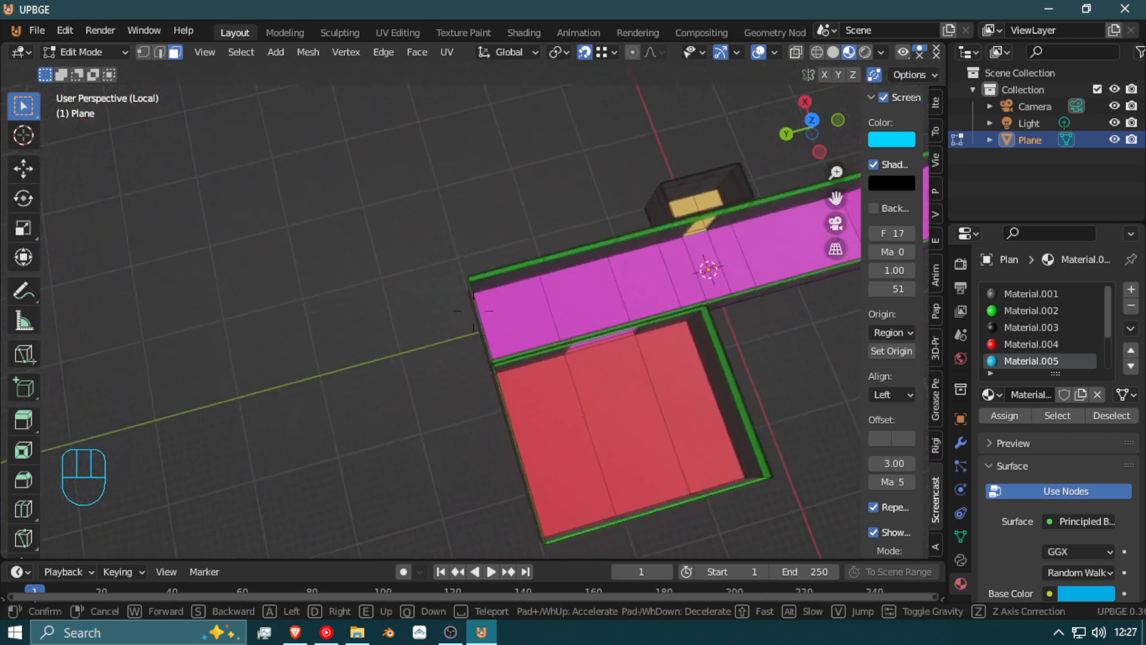
key(shift+w)
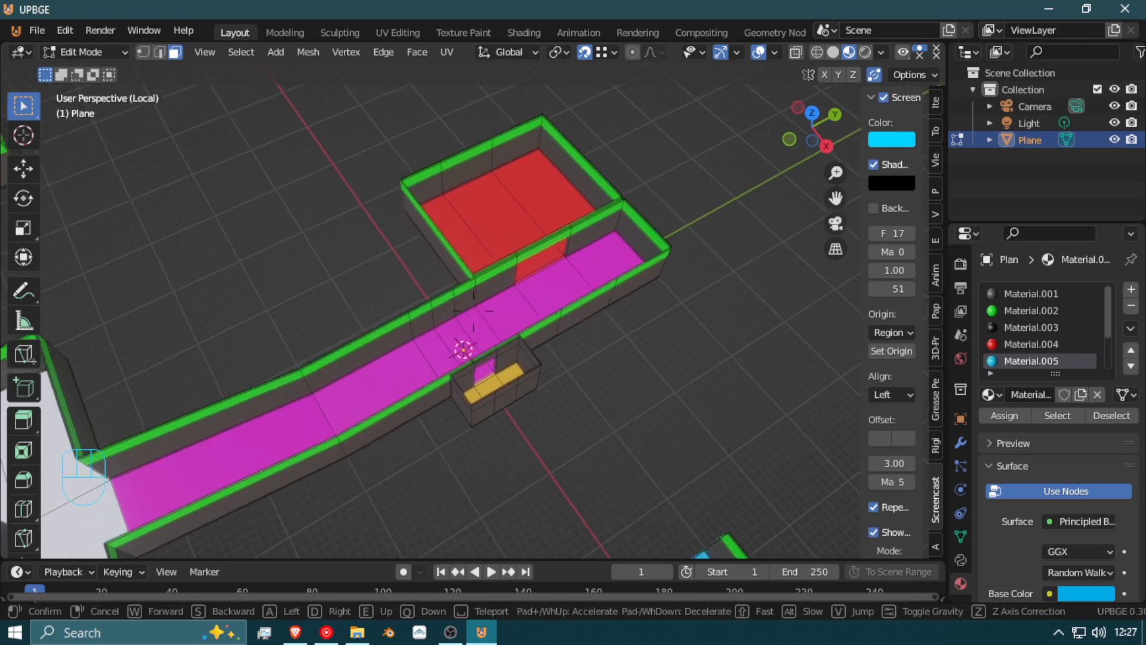
key(shift+w)
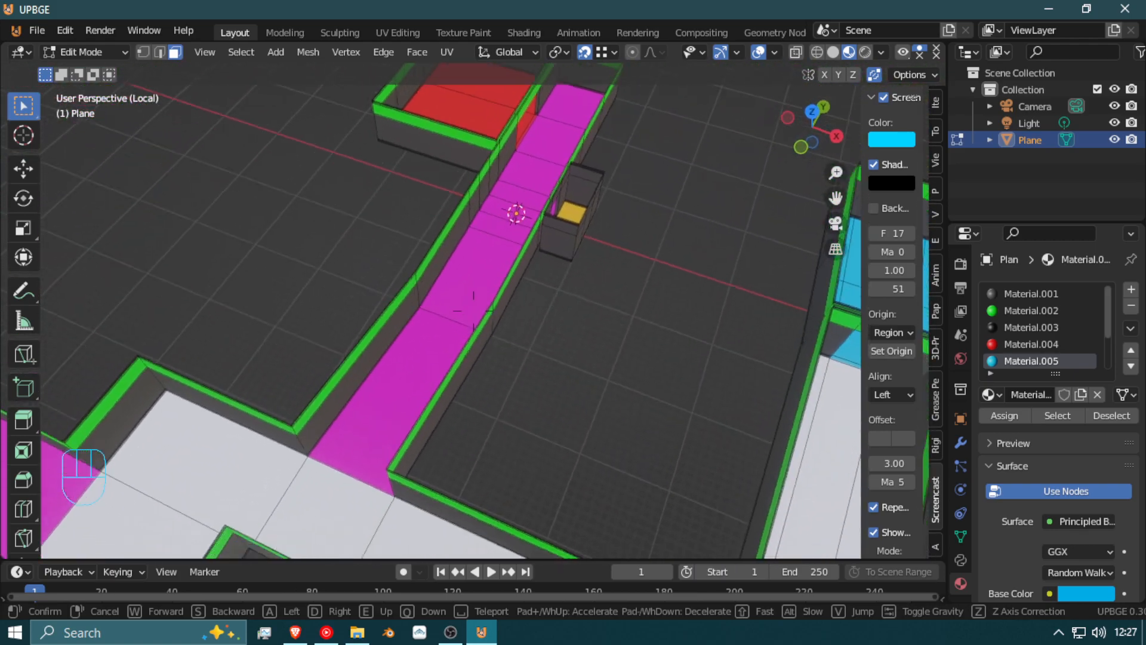
click(474, 310)
Step: Select the magenta corridor floor face that adjoins the white junction floor
click(473, 311)
click(520, 206)
click(420, 305)
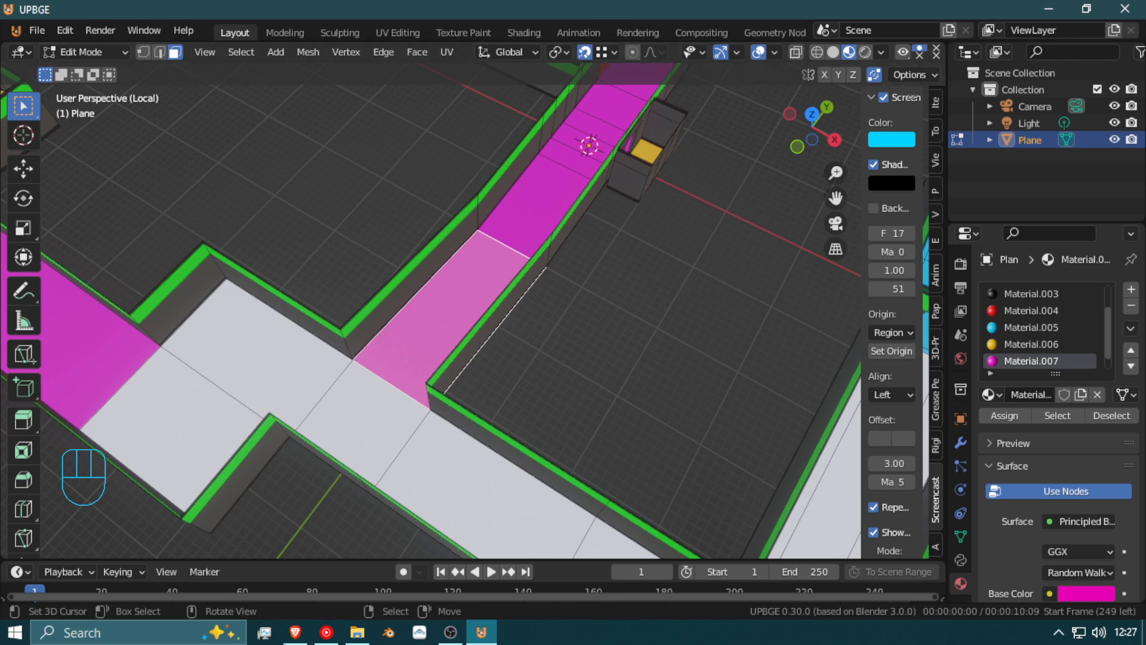
click(454, 637)
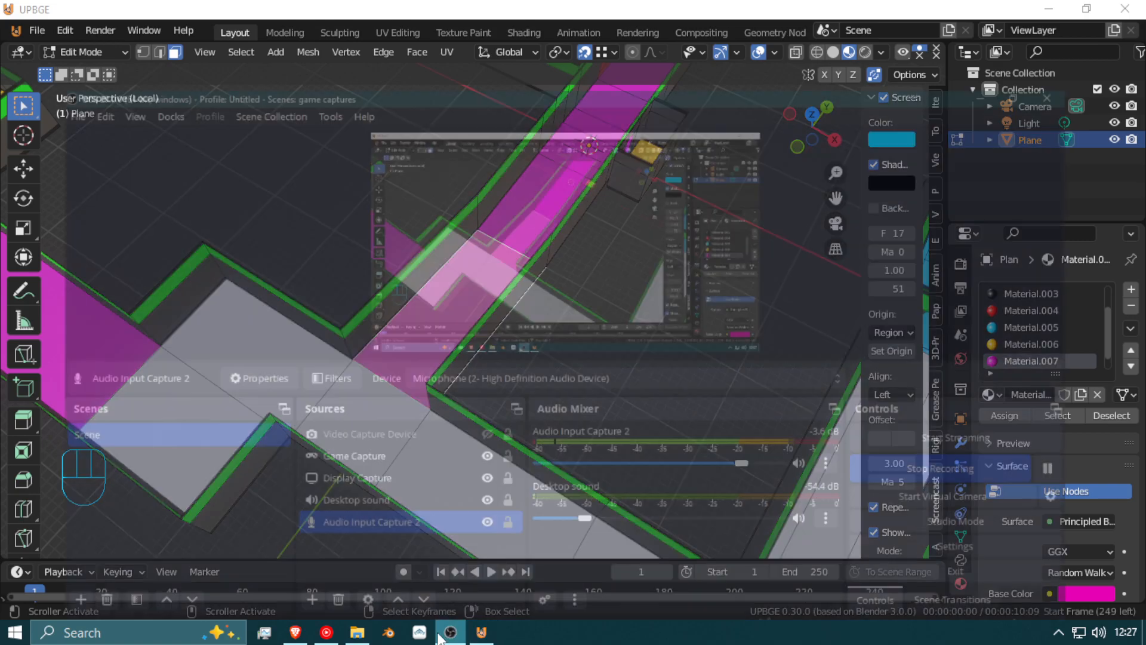